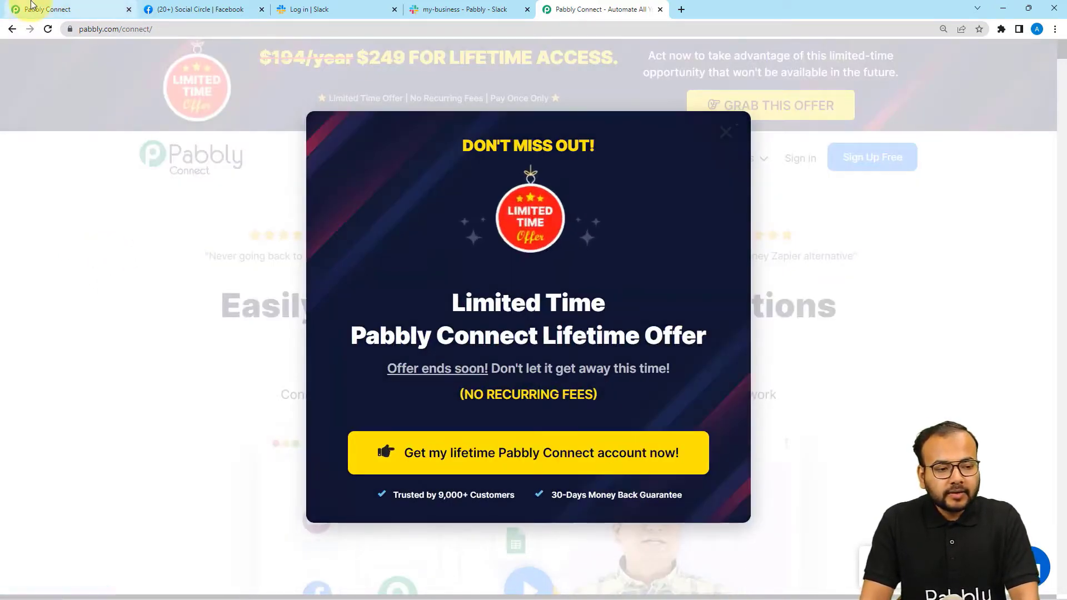
Switch from the lifetime-offer page back to the Pabbly Connect dashboard tab.
click(31, 5)
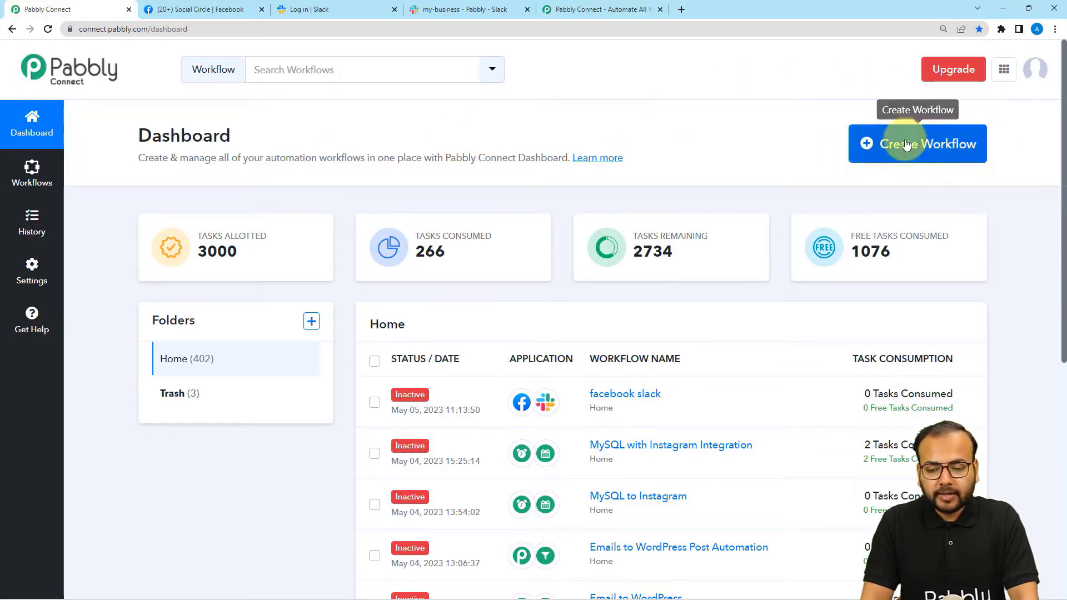
Create a new workflow named 'Facebook Group Posts to Slack'.
click(950, 151)
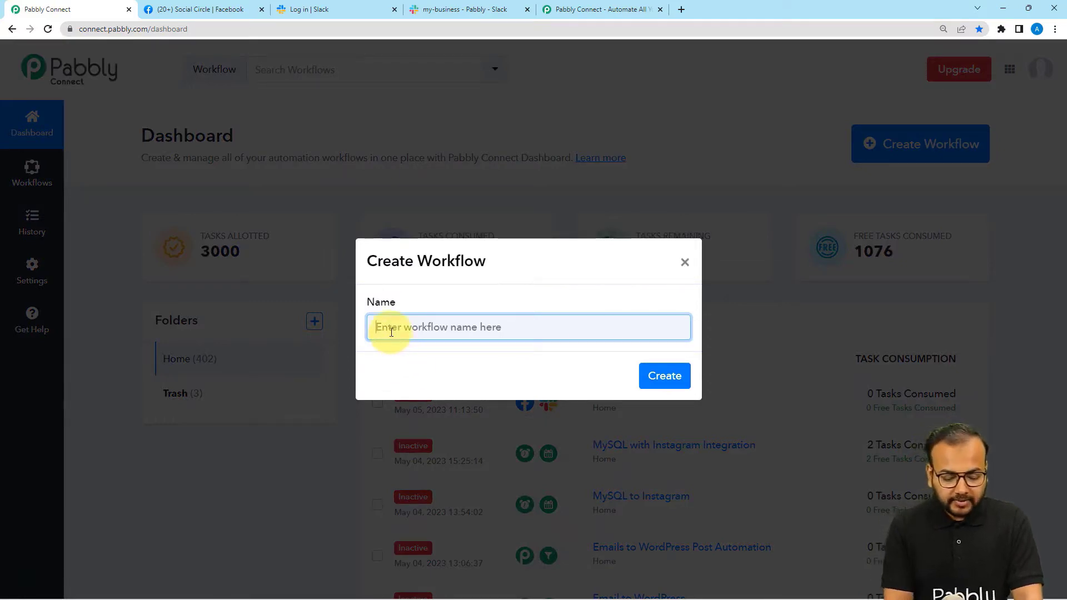
text(Facebook Group Posts to Slack)
click(420, 391)
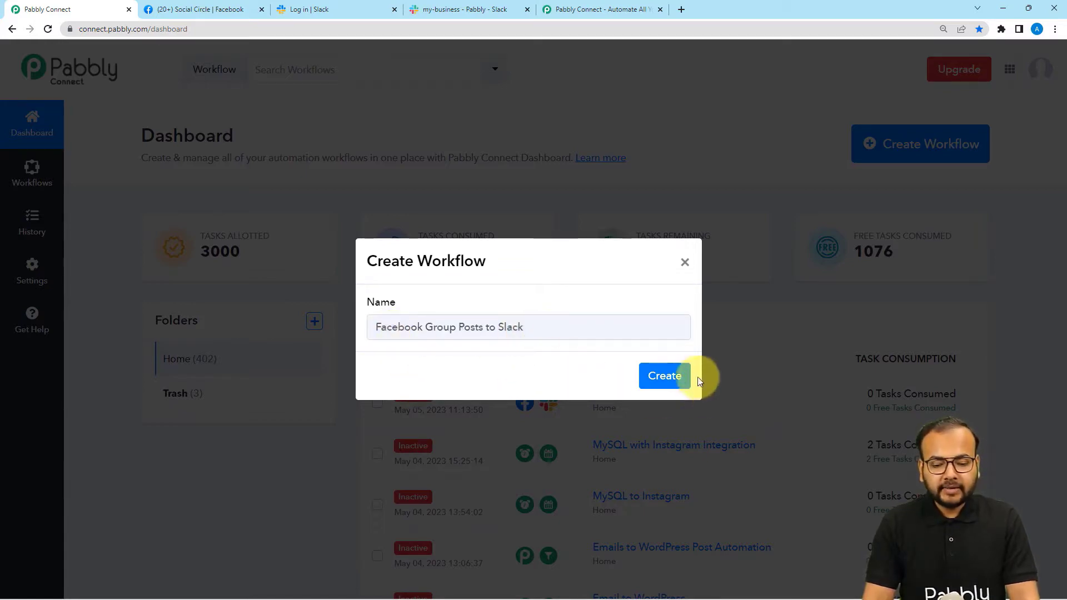
click(665, 376)
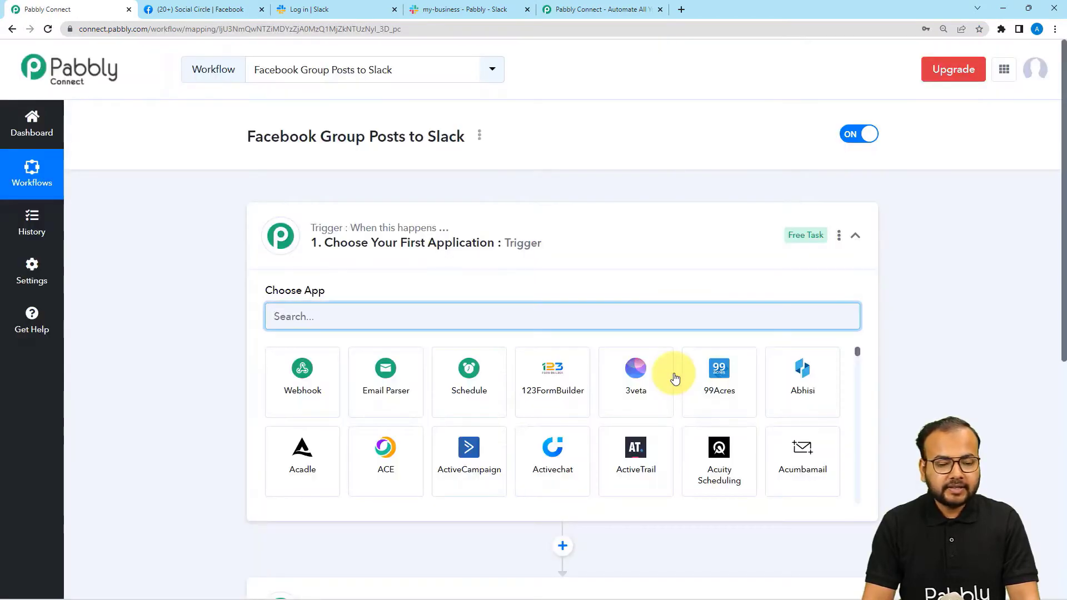
Expand the trigger step and browse the list of available trigger apps.
click(462, 259)
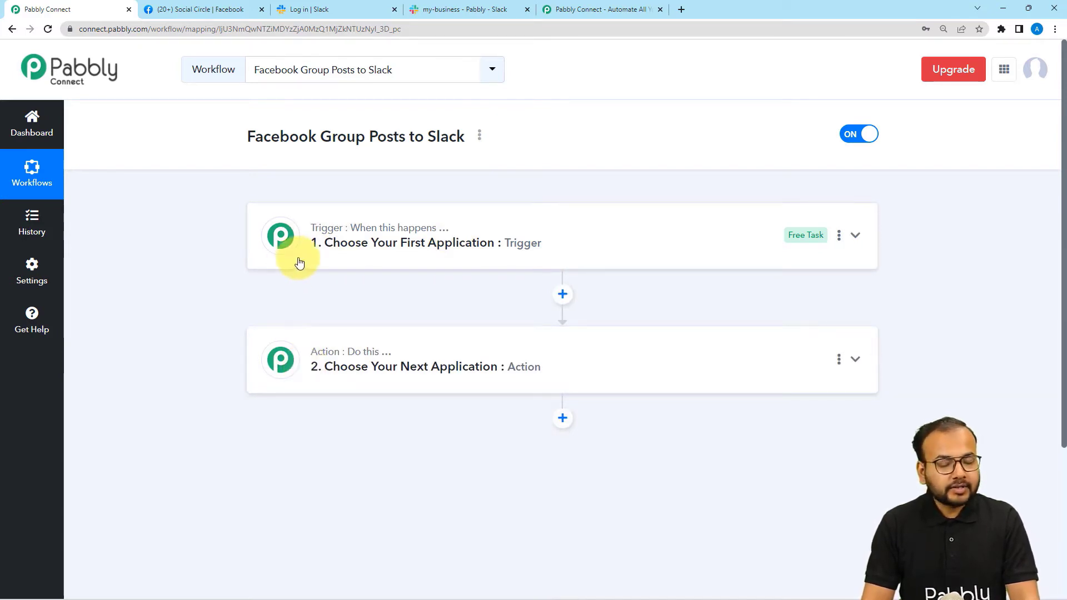
mouse_move(315, 362)
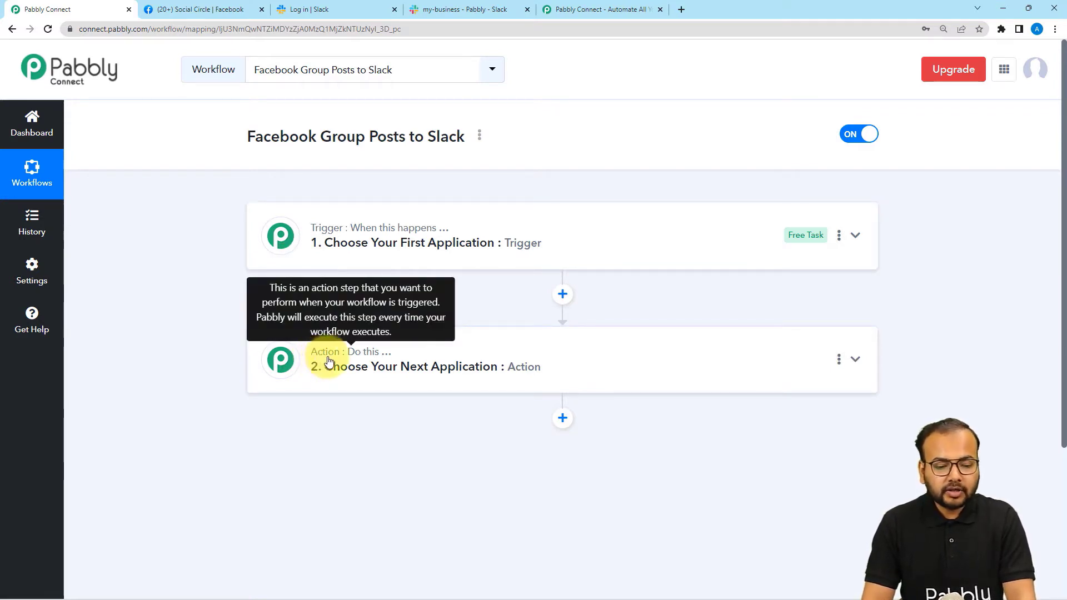
click(434, 255)
scroll(254, 245, down, 1)
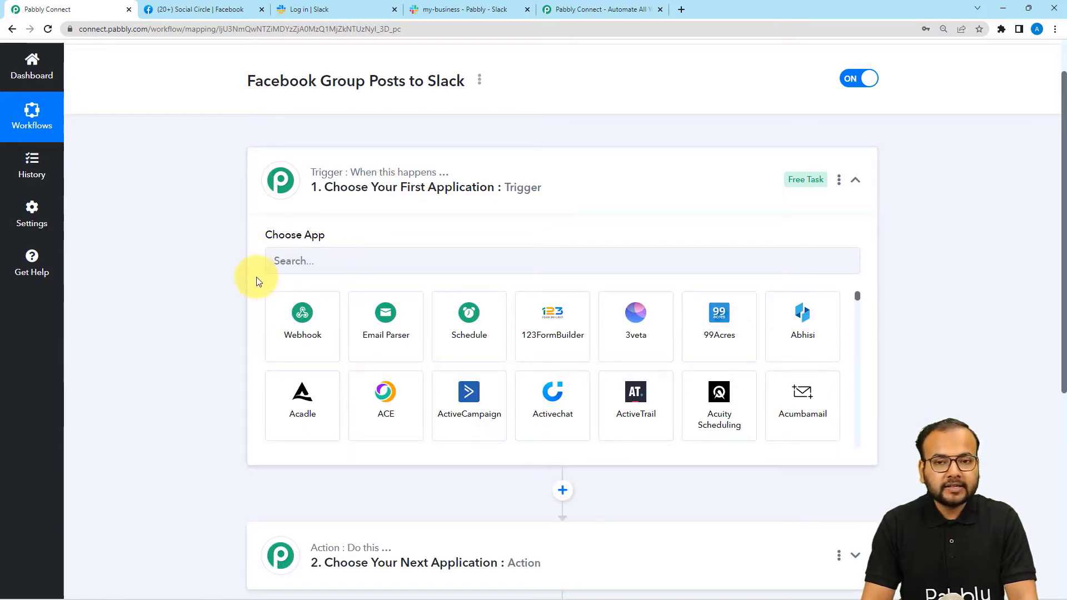
scroll(257, 282, down, 1)
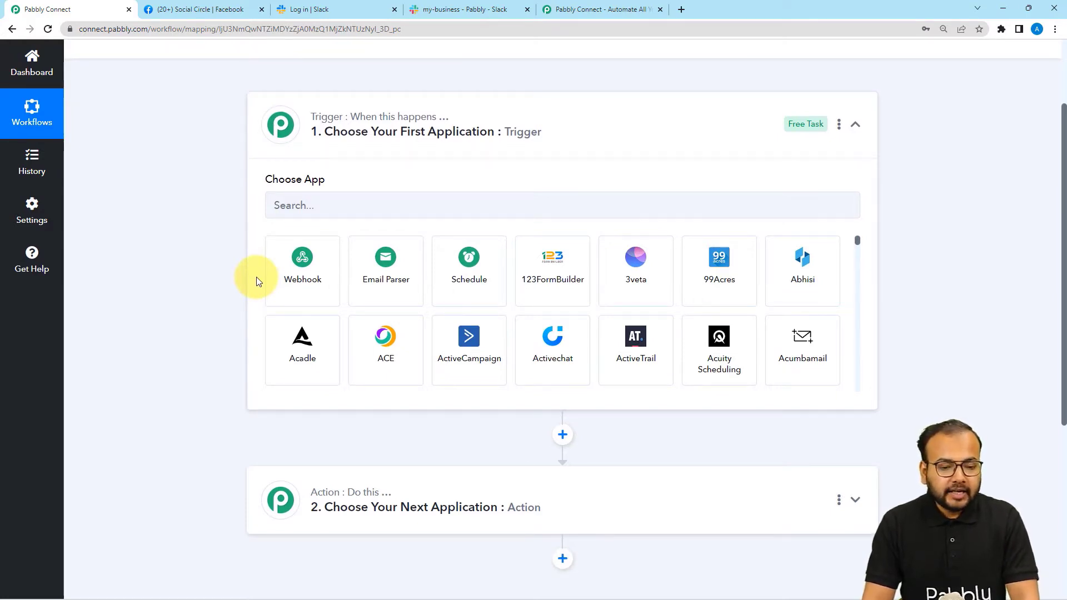
scroll(257, 282, down, 2)
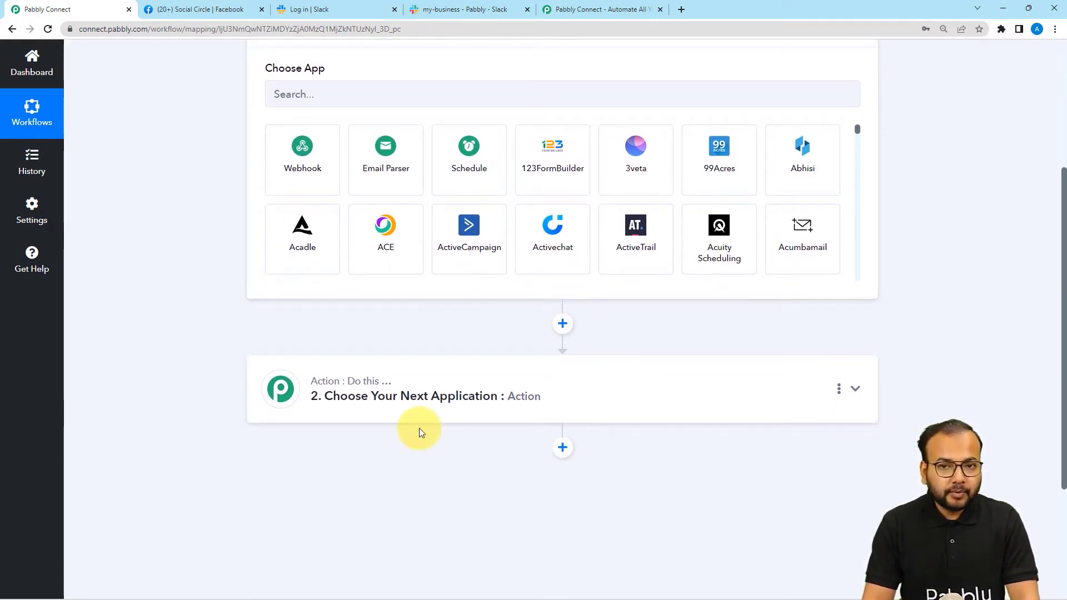
scroll(418, 435, up, 3)
Search 'fa', choose Facebook Groups as the trigger app, and set the event to New Post.
click(403, 259)
text(f)
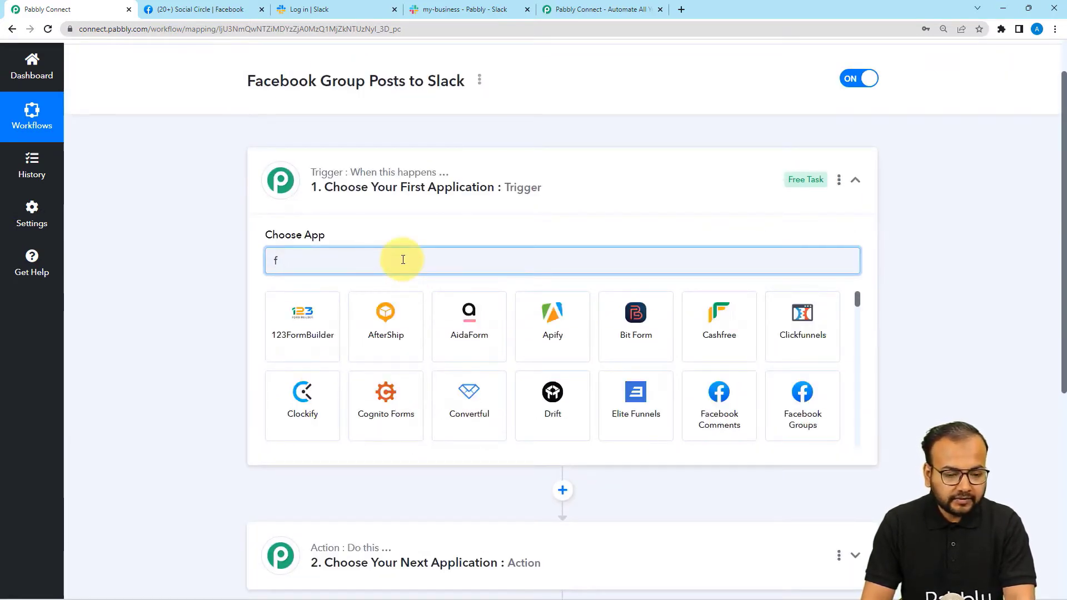
text(a)
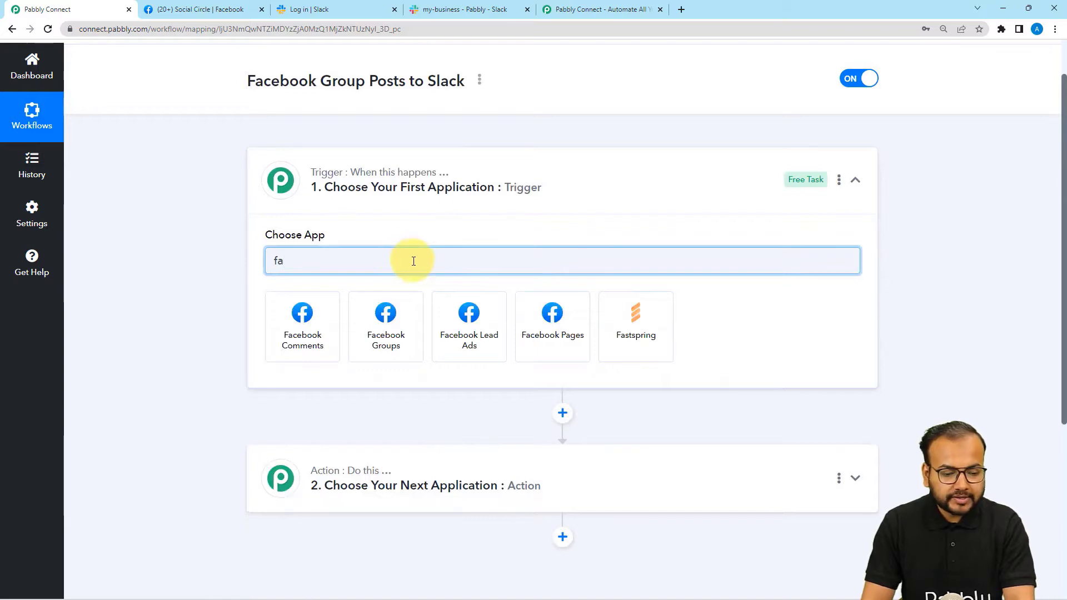
click(394, 340)
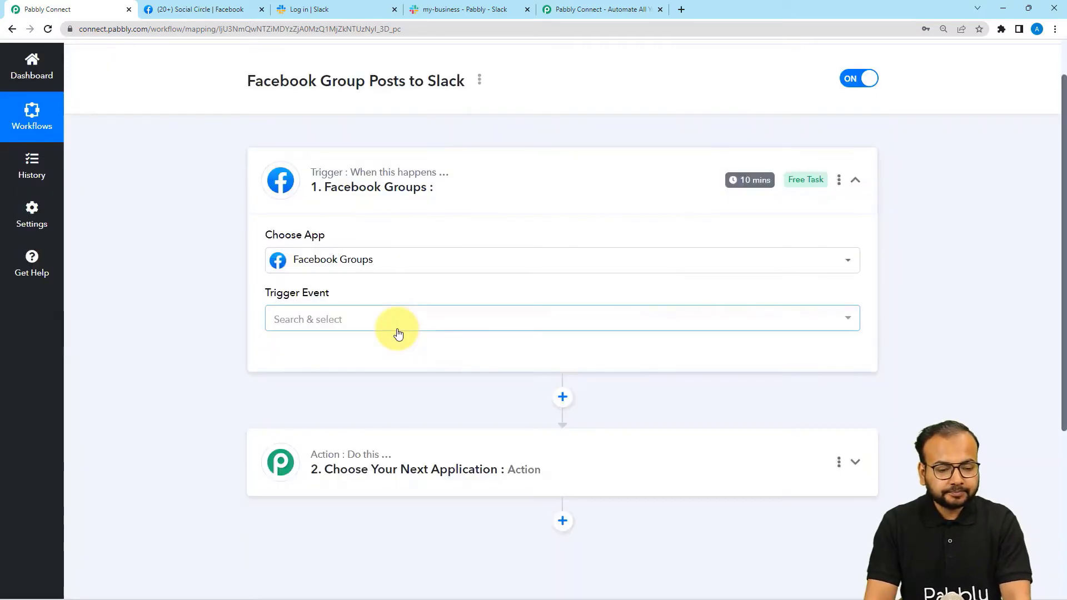
click(387, 332)
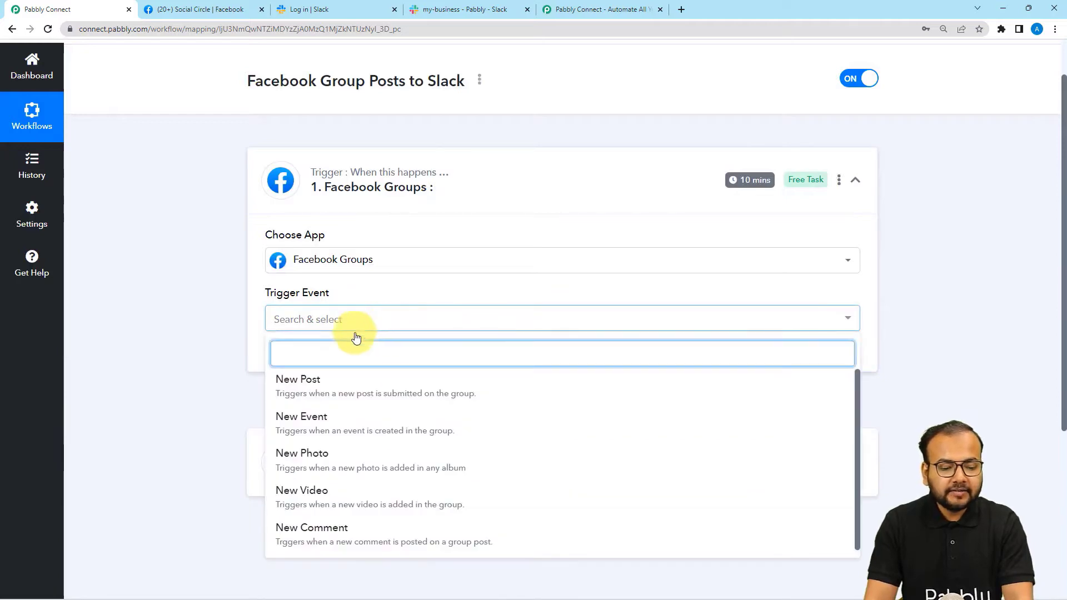
click(308, 389)
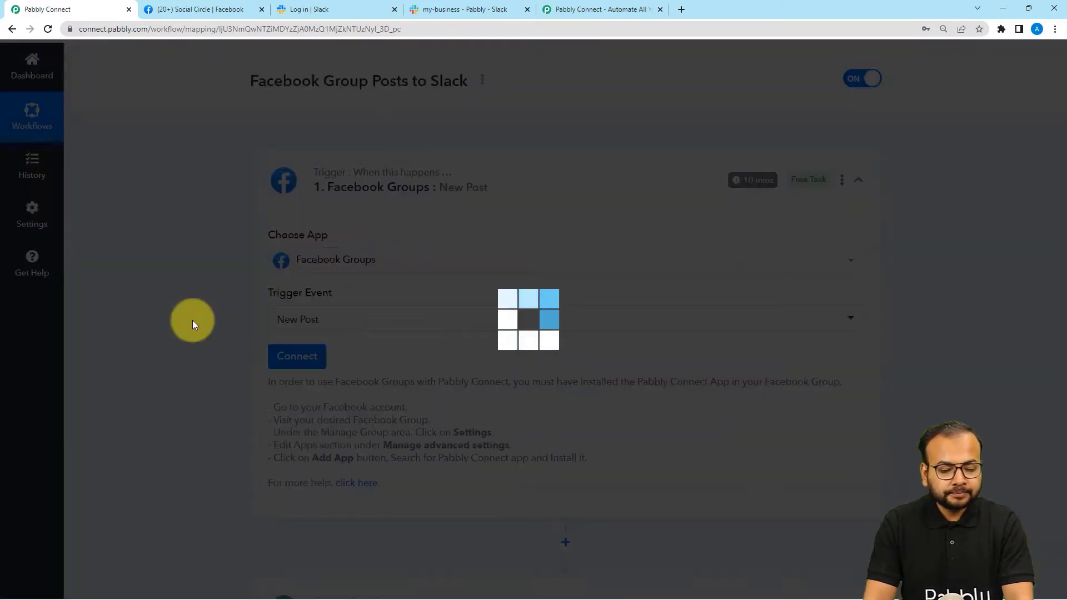
Read the Facebook Groups app-installation instructions, then go to the Social Circle Facebook group.
scroll(193, 320, down, 2)
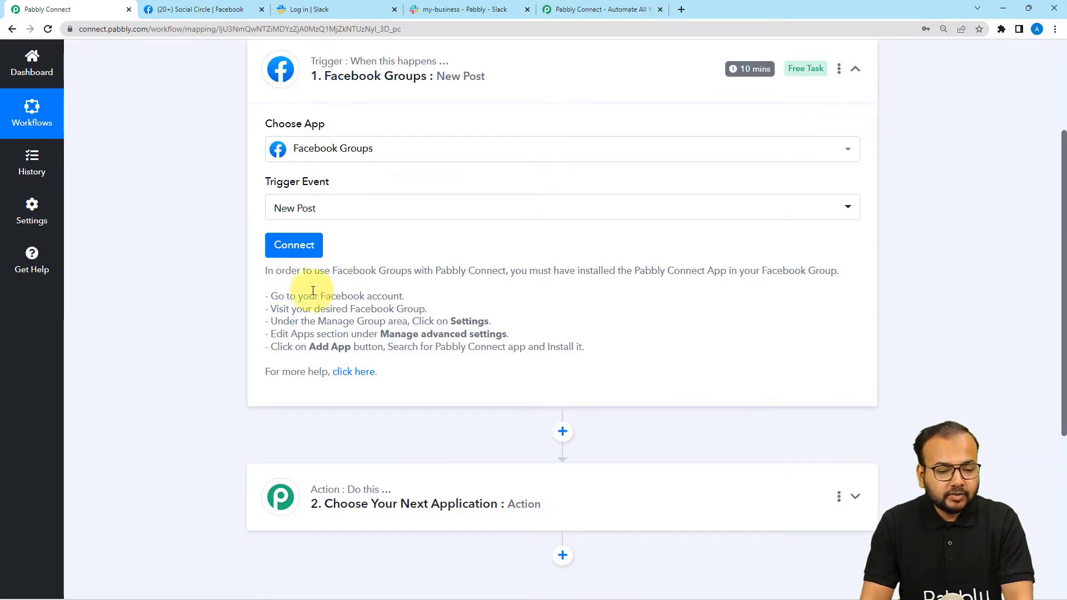
drag(273, 285, 507, 364)
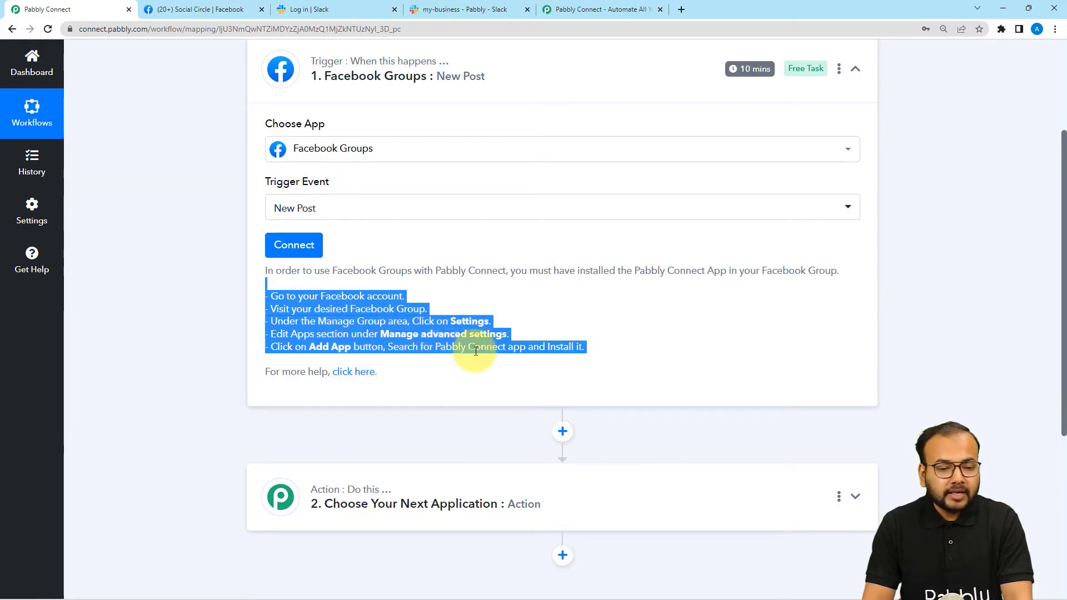
click(253, 9)
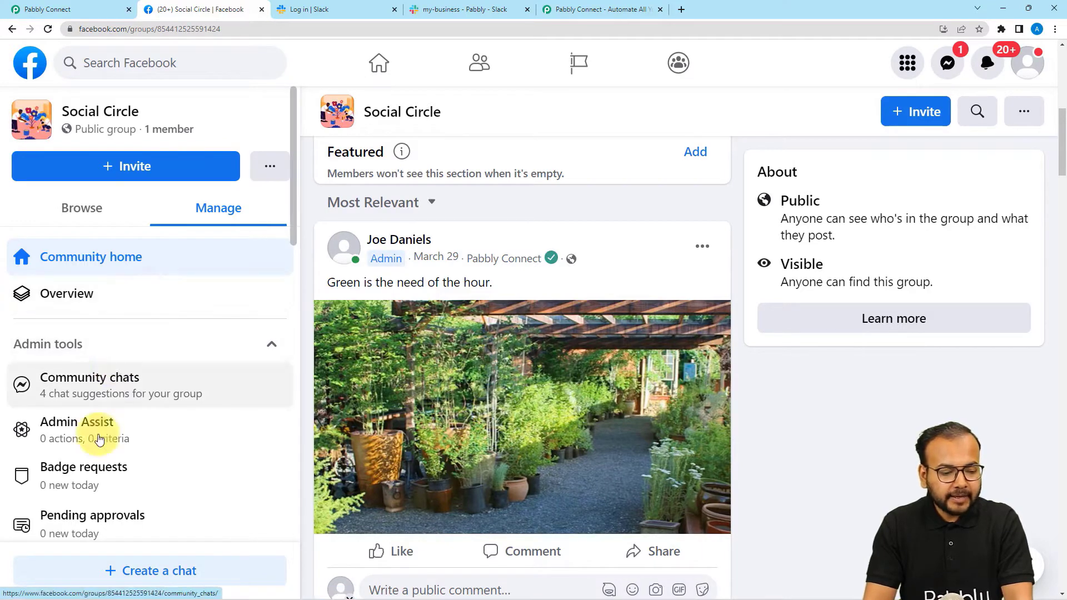
Confirm in Social Circle's advanced group settings that Pabbly Connect is the one installed app.
scroll(102, 405, down, 3)
scroll(102, 405, down, 8)
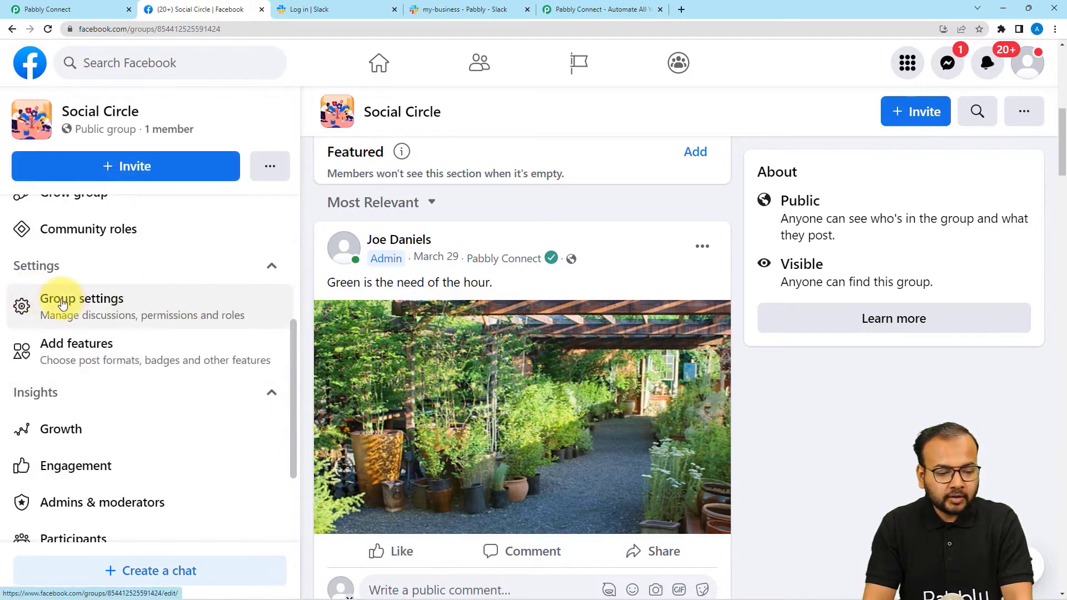
click(85, 302)
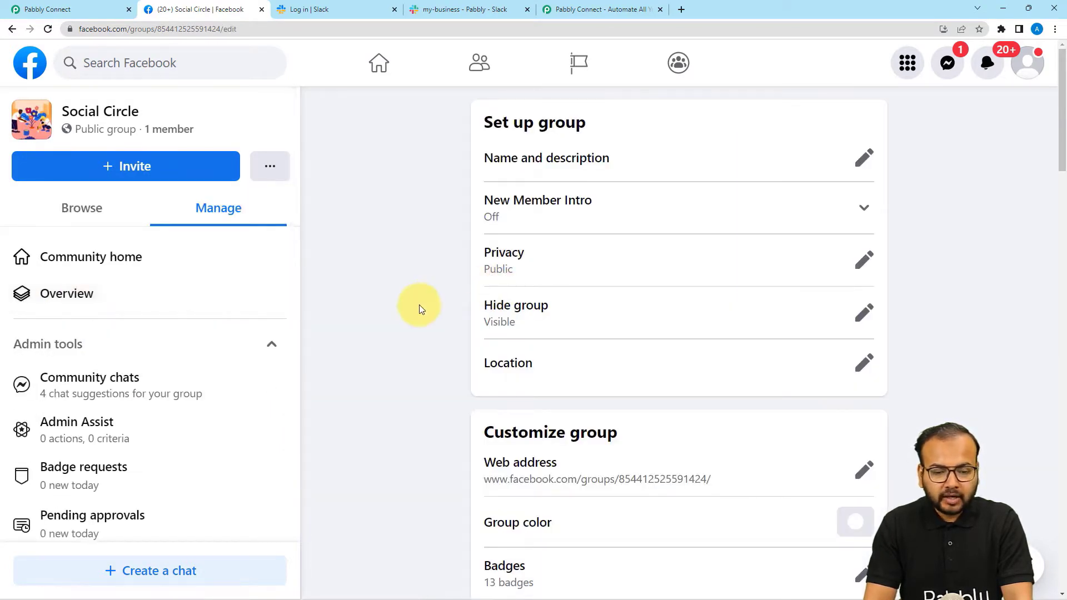
scroll(421, 309, down, 6)
scroll(420, 309, down, 9)
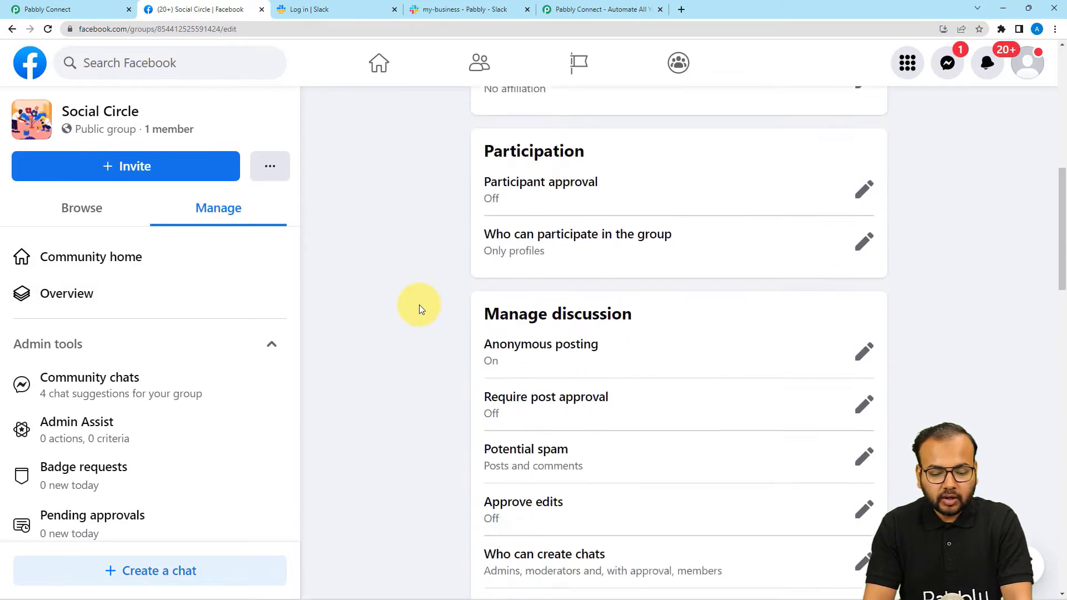
scroll(420, 308, down, 15)
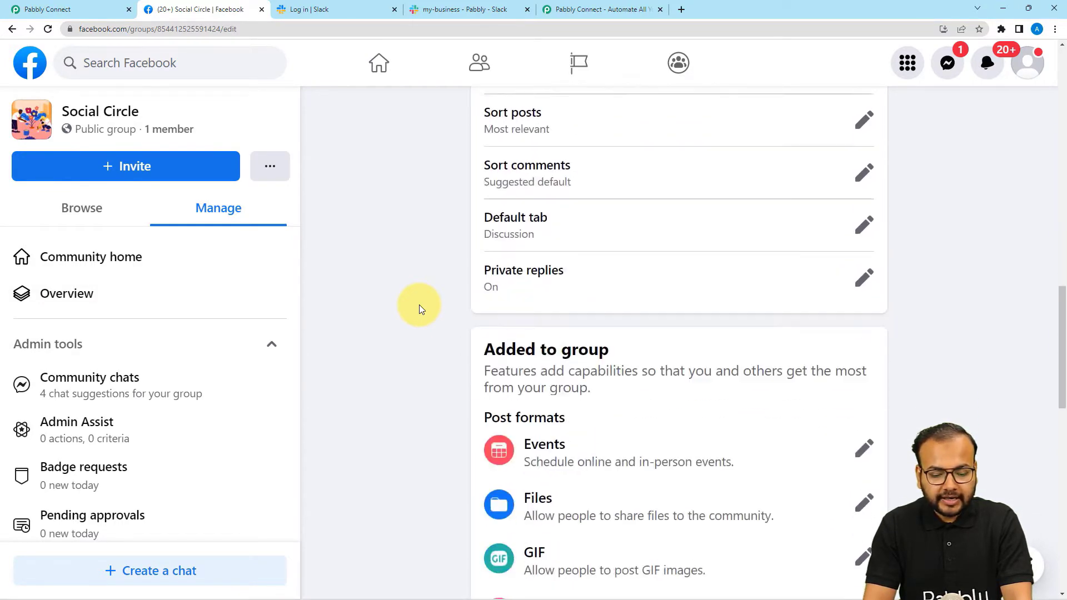
scroll(420, 309, down, 5)
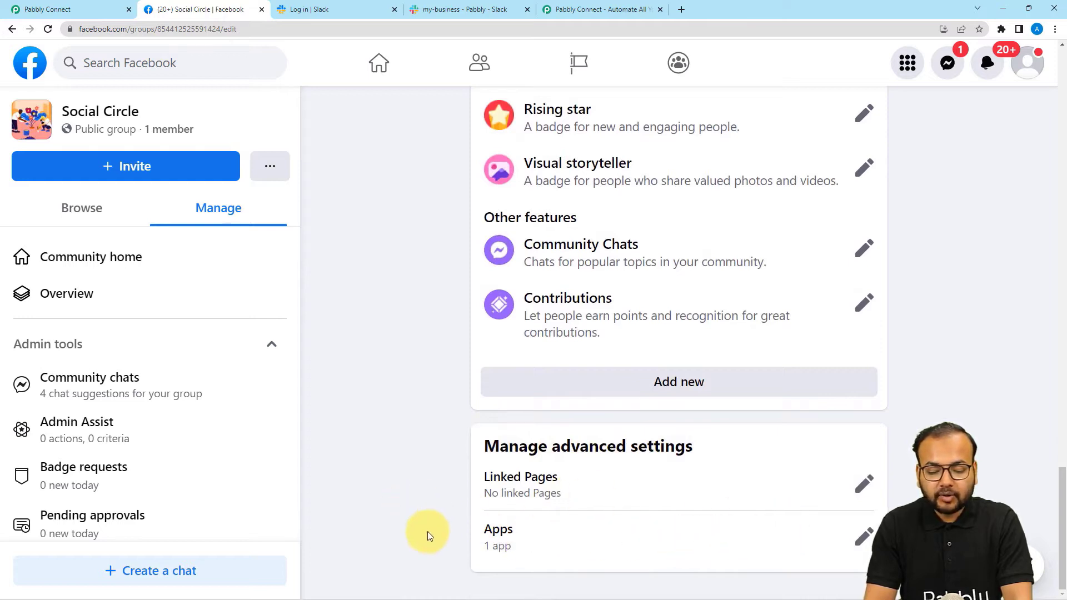
click(862, 537)
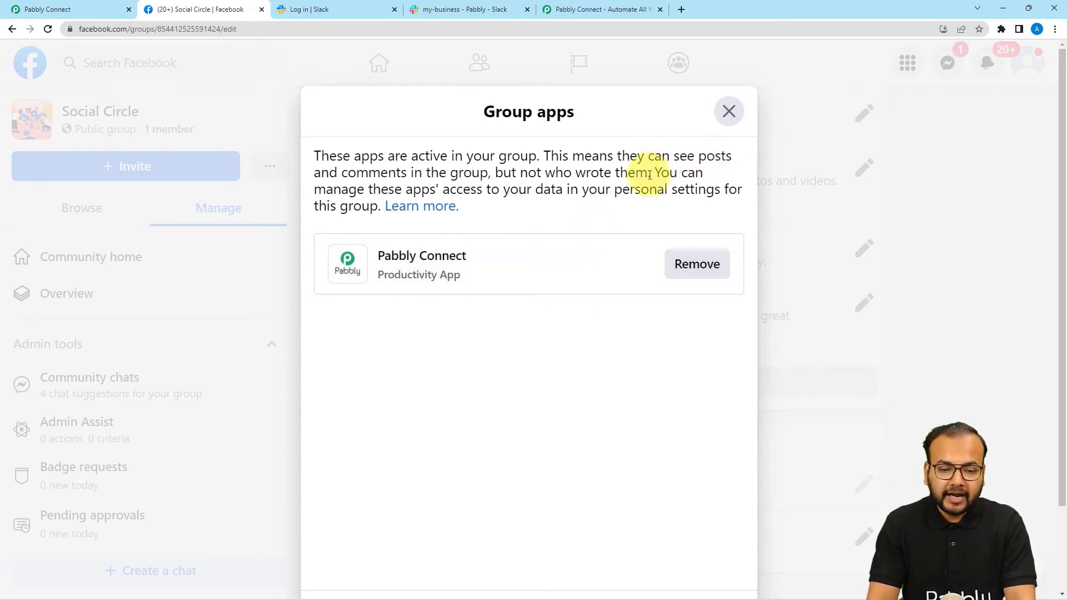
click(725, 123)
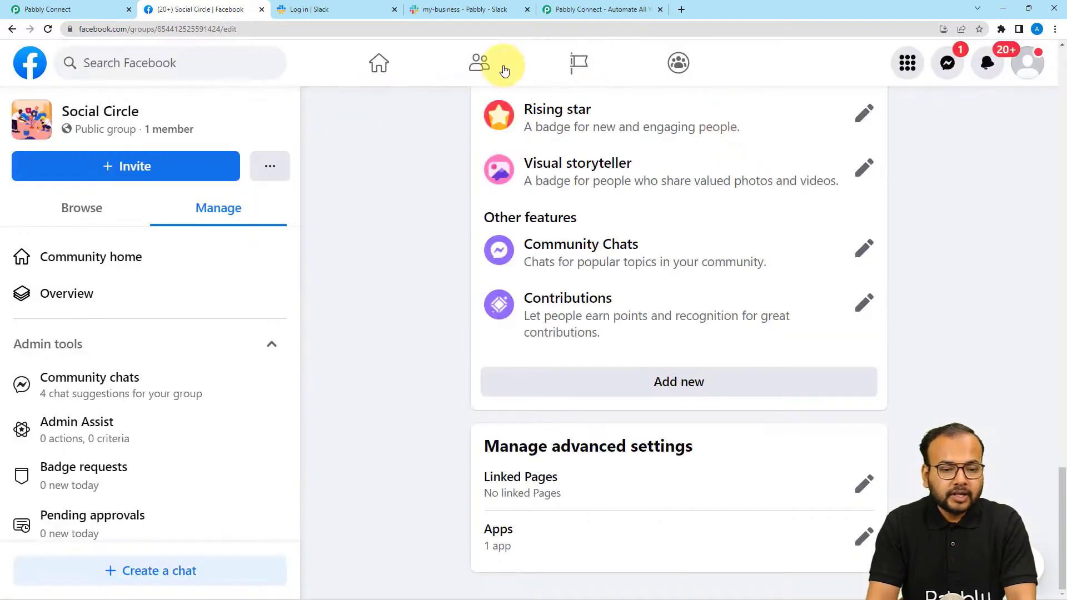
Add a new Facebook Groups connection, continuing with the previously linked Facebook account.
click(87, 16)
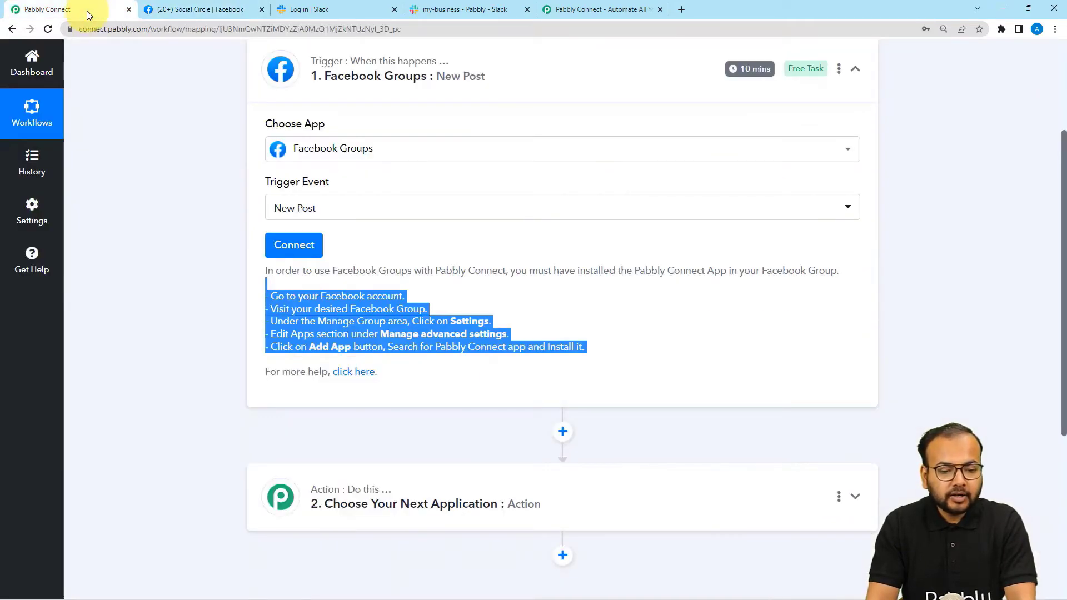
click(187, 275)
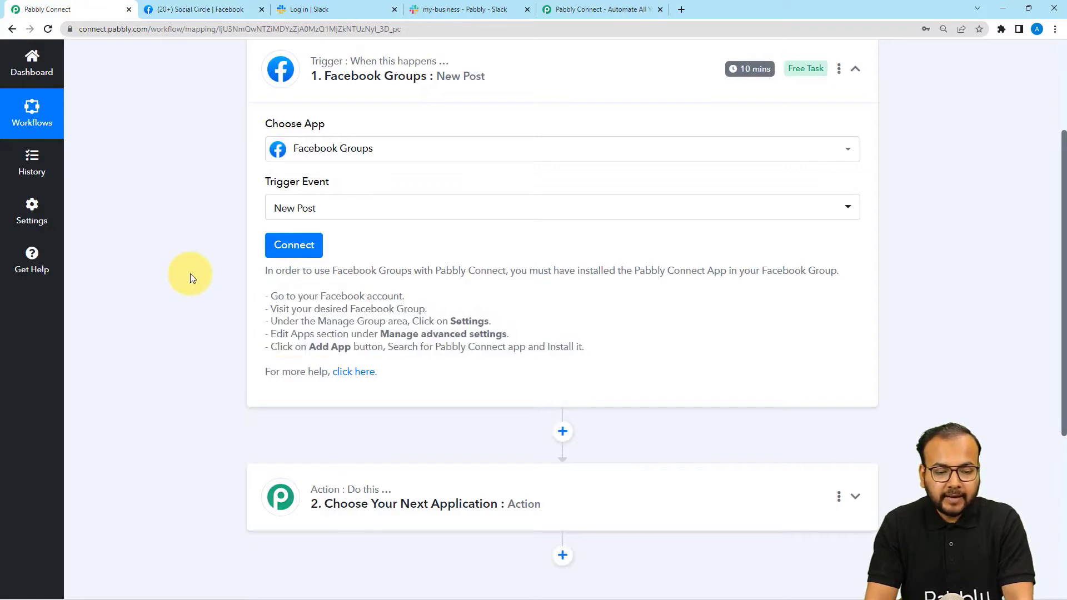
click(293, 244)
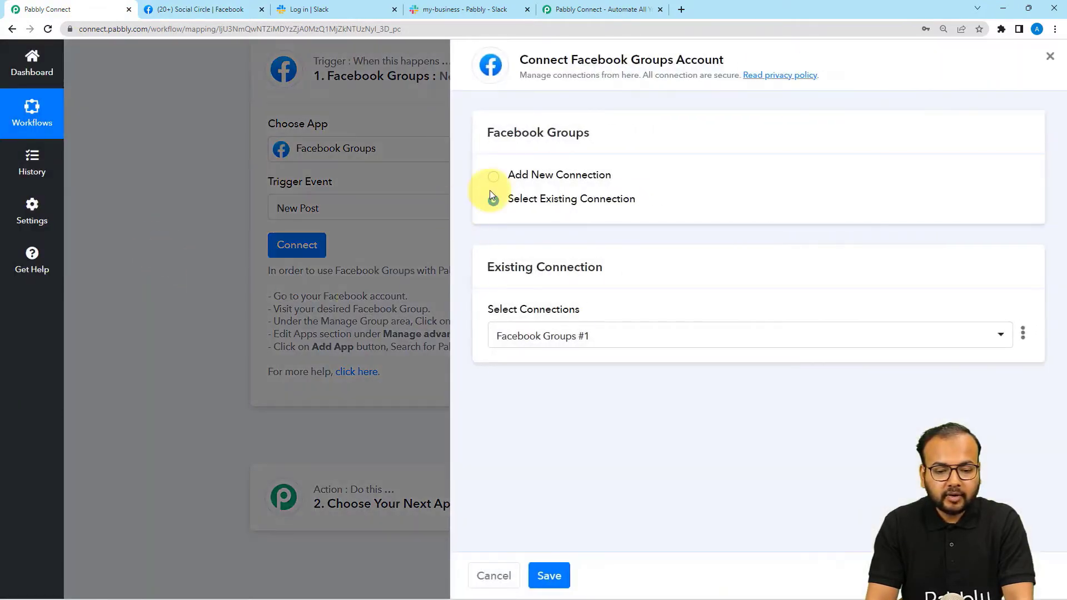
click(496, 180)
click(546, 321)
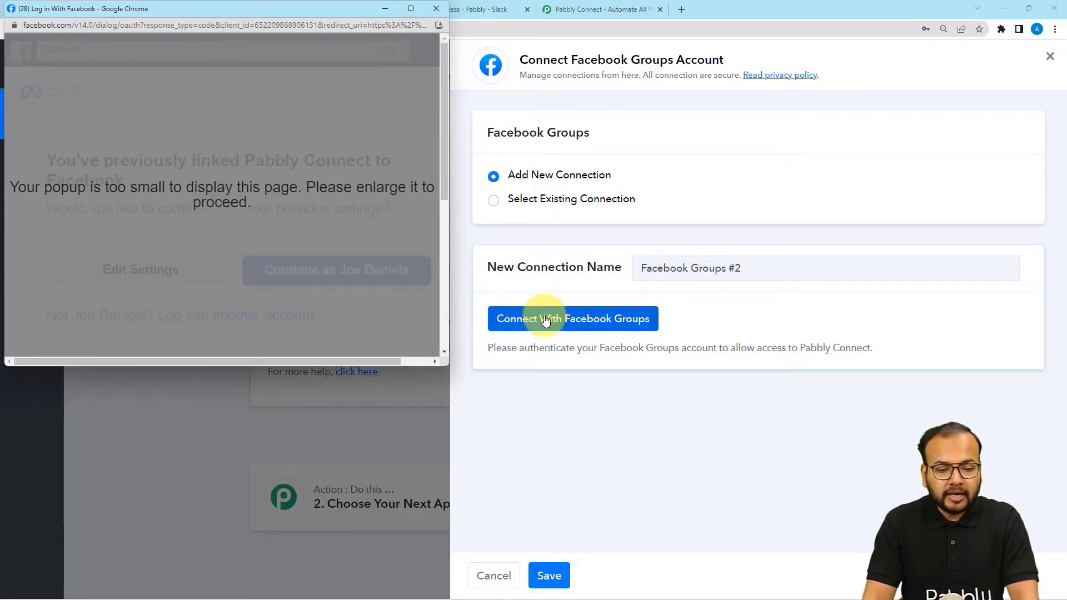
click(409, 9)
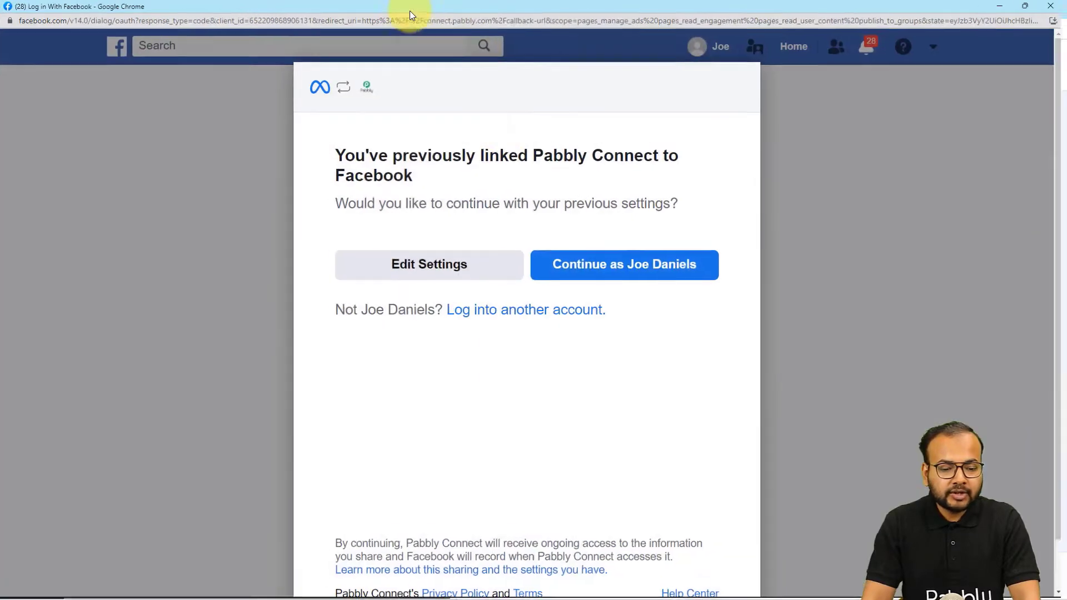
click(651, 283)
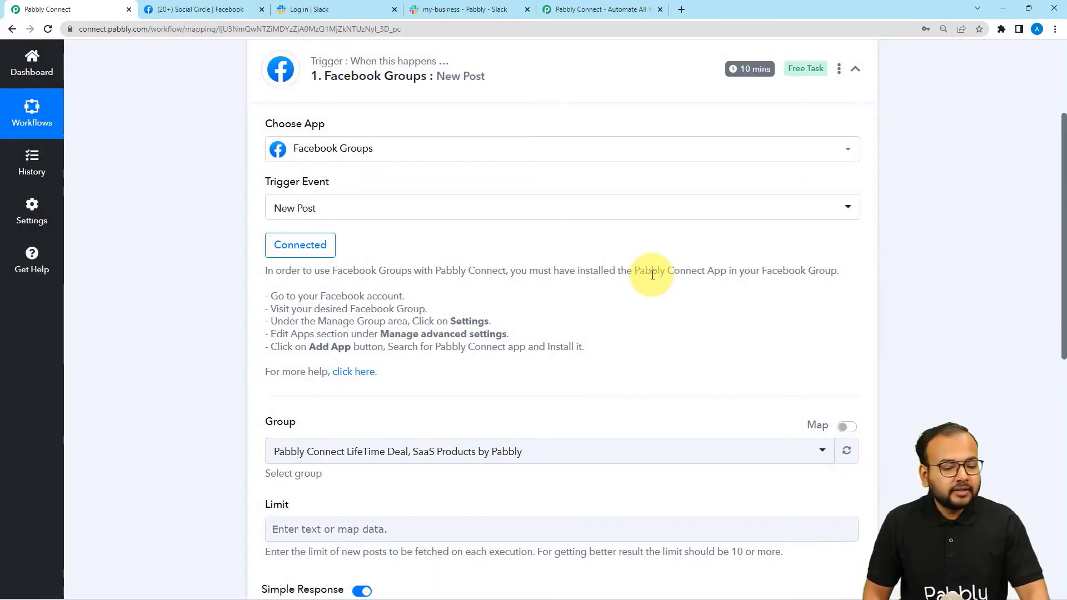
scroll(650, 274, down, 4)
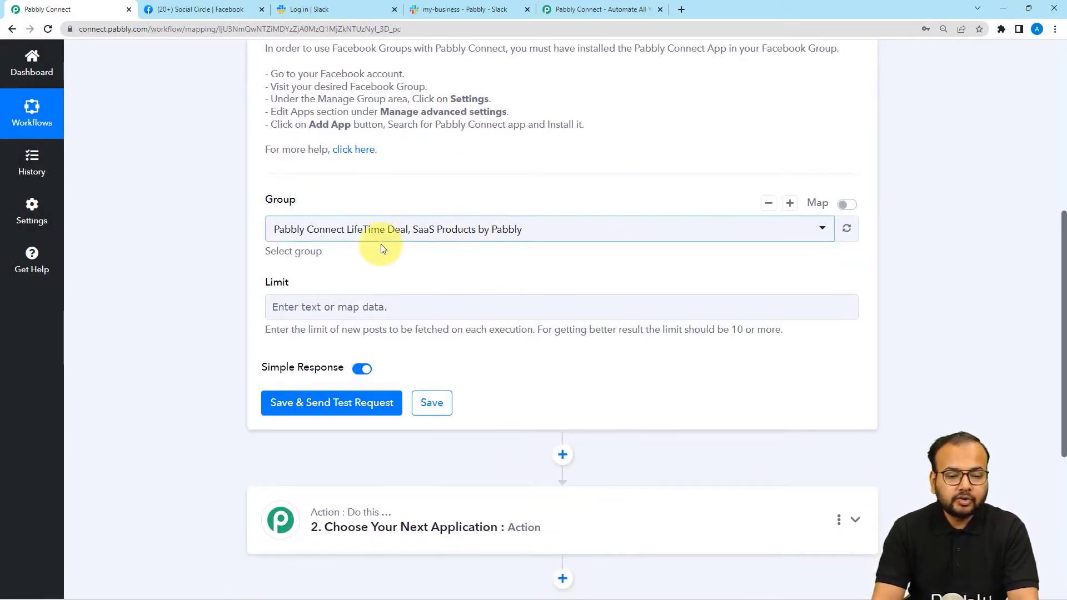
Choose Social Circle as the trigger's group and review the trigger settings.
click(189, 18)
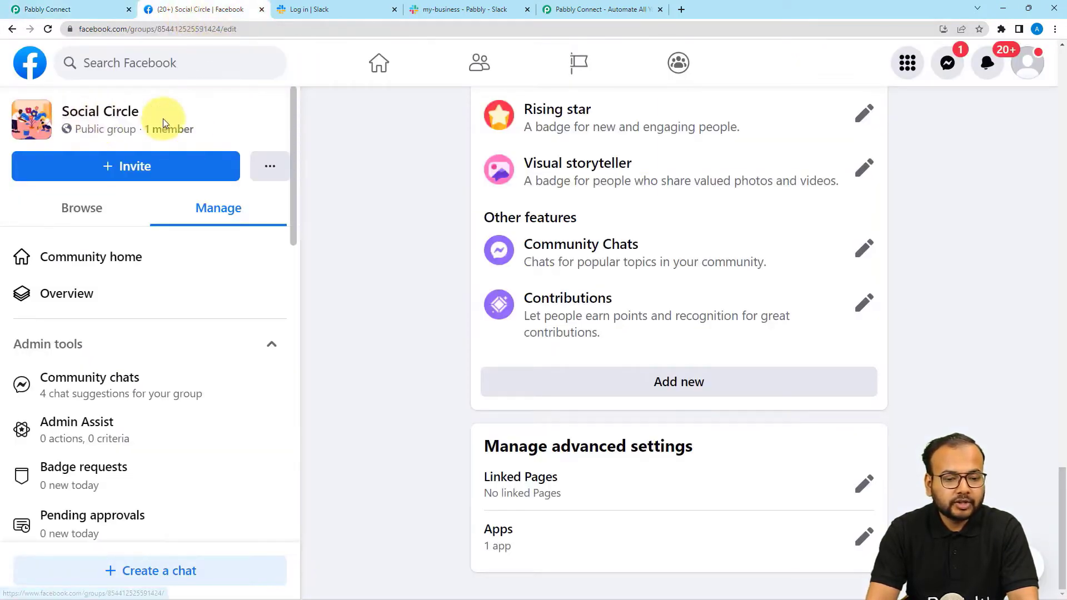
click(83, 8)
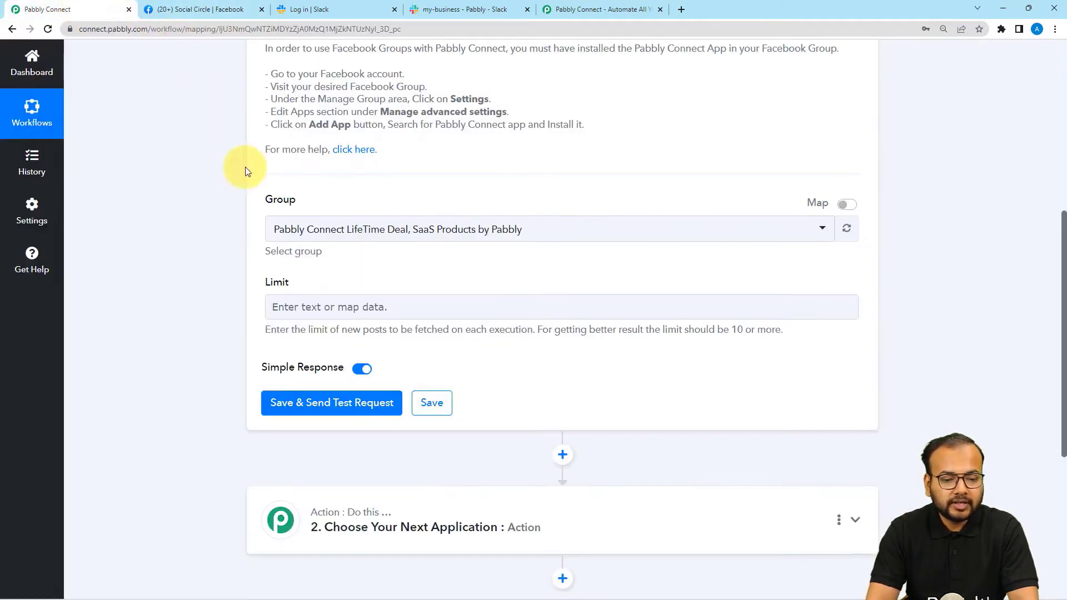
click(283, 229)
click(296, 315)
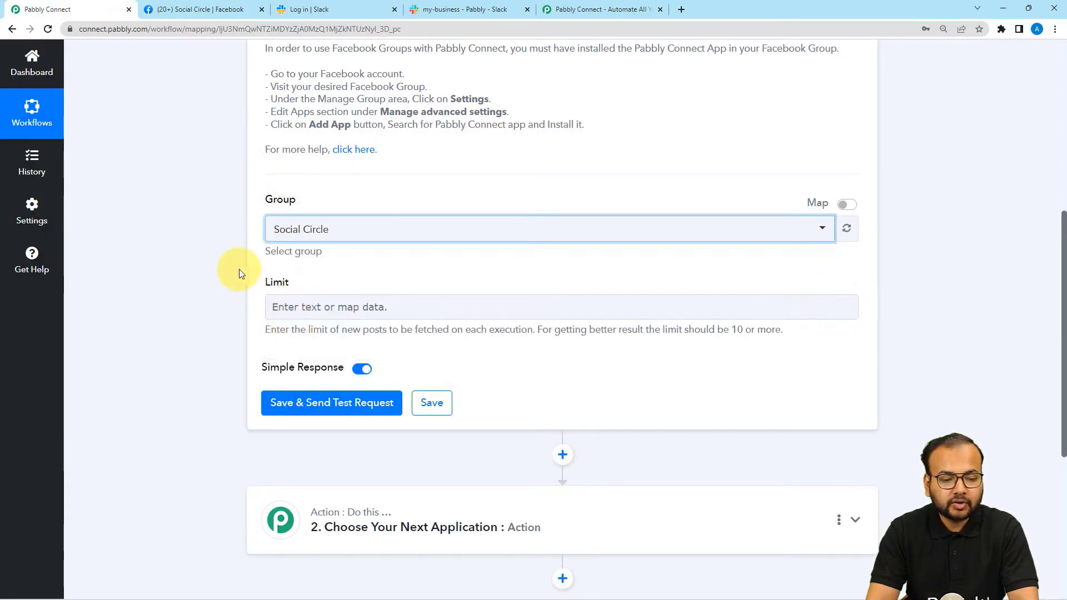
scroll(235, 268, down, 2)
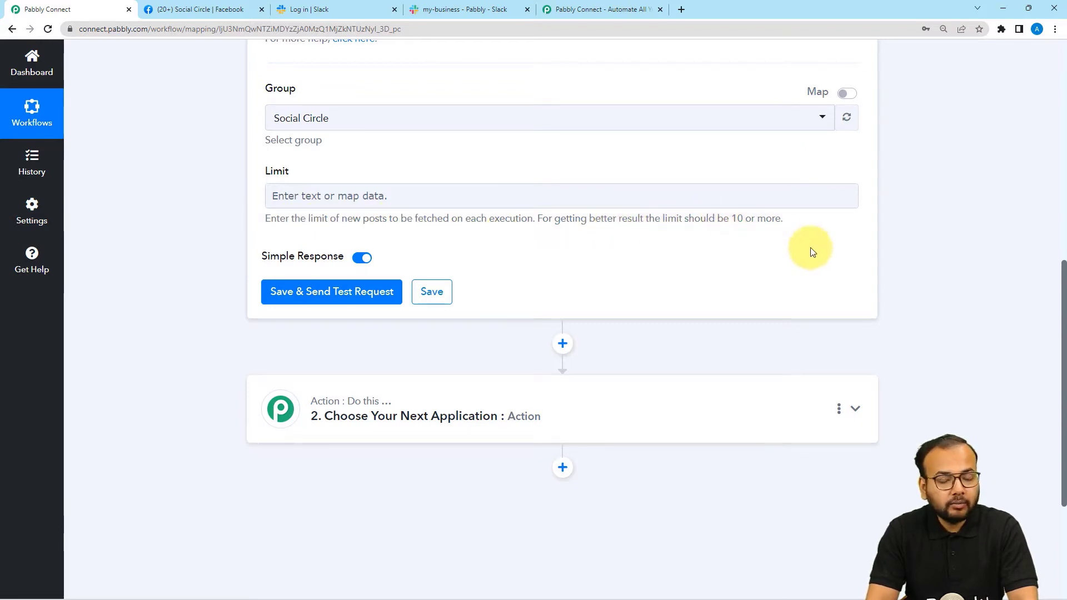
scroll(808, 292, up, 1)
scroll(809, 292, up, 8)
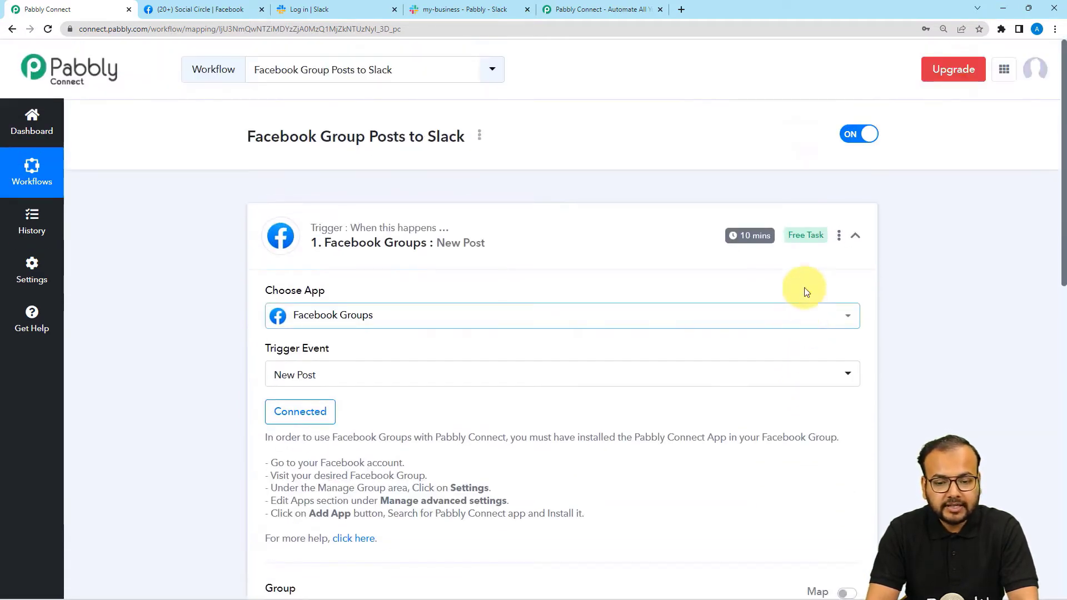
mouse_move(745, 232)
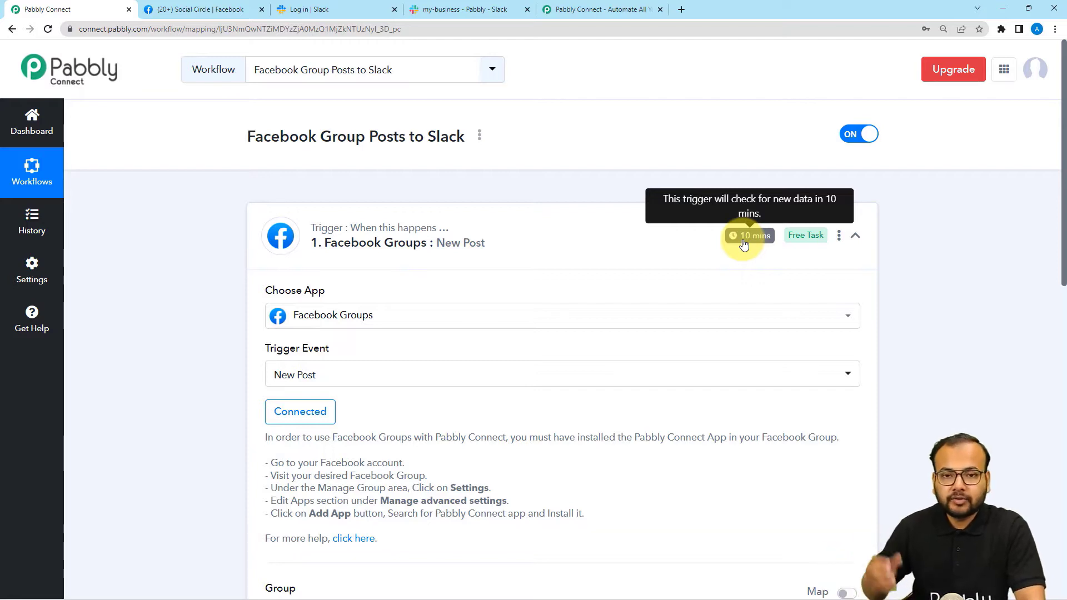
scroll(615, 191, down, 6)
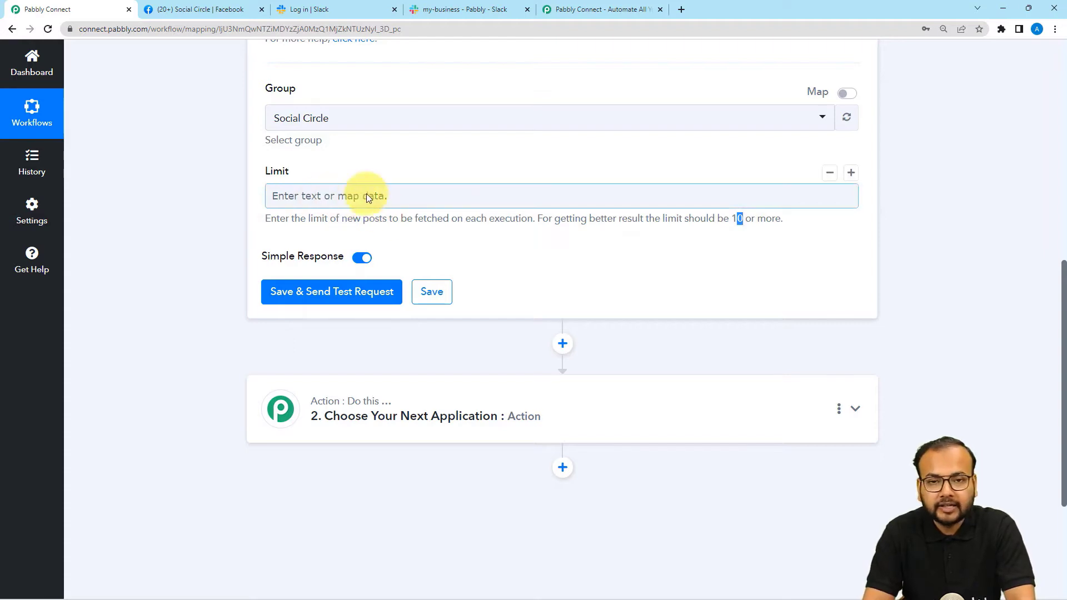
scroll(177, 232, down, 1)
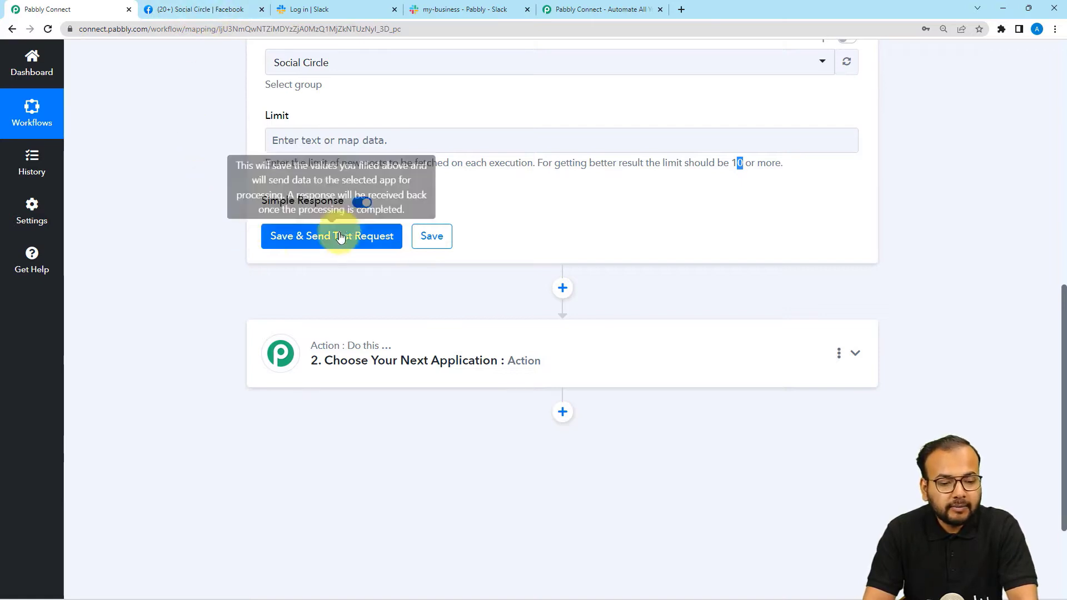
click(225, 9)
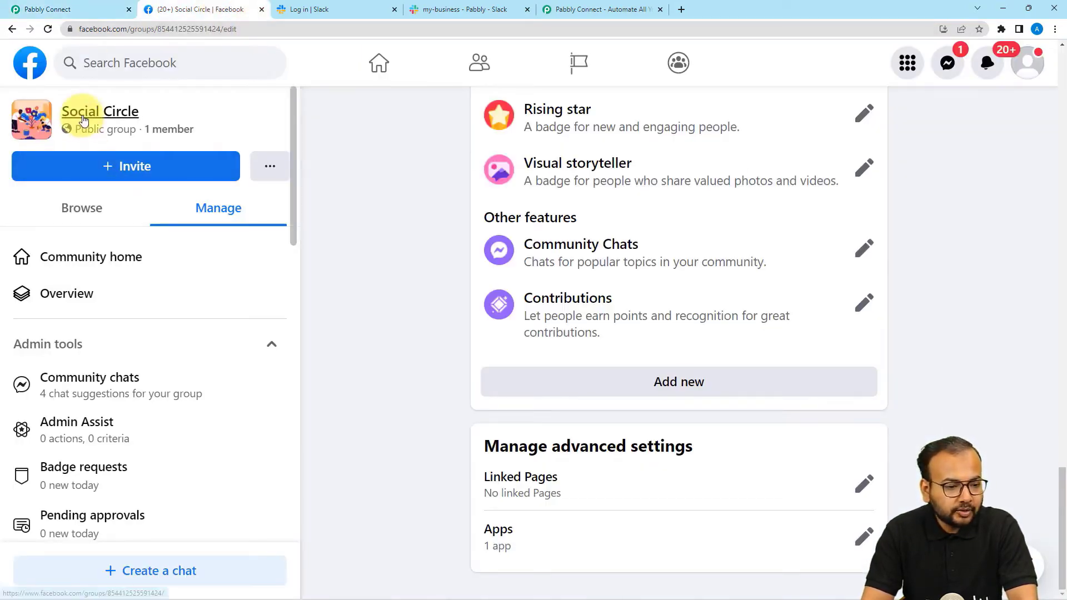
View Social Circle's latest post, then save the trigger and send a test request for it.
click(84, 119)
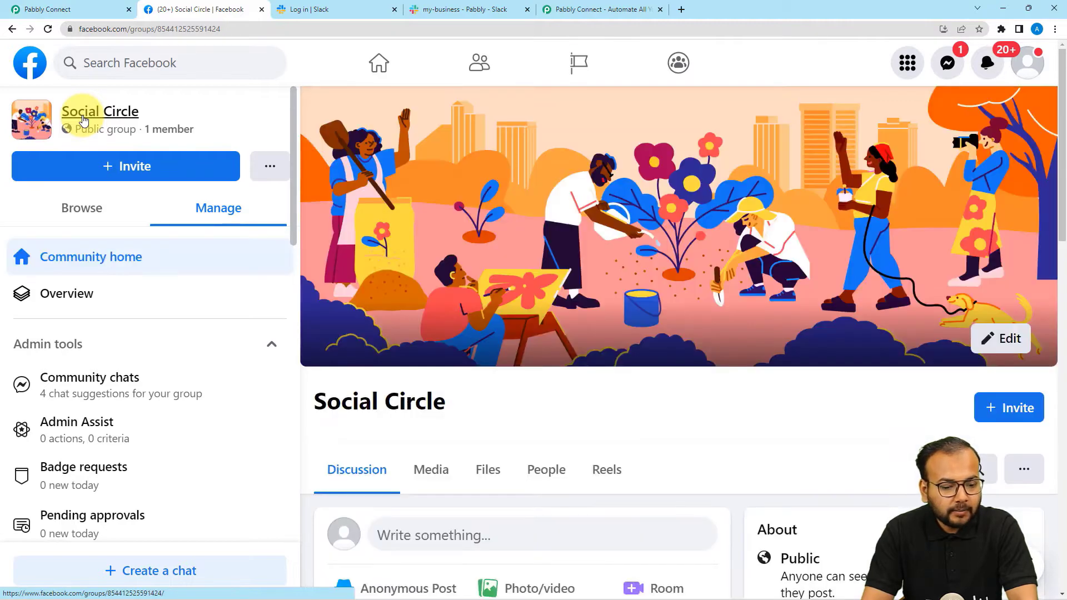
scroll(468, 360, down, 7)
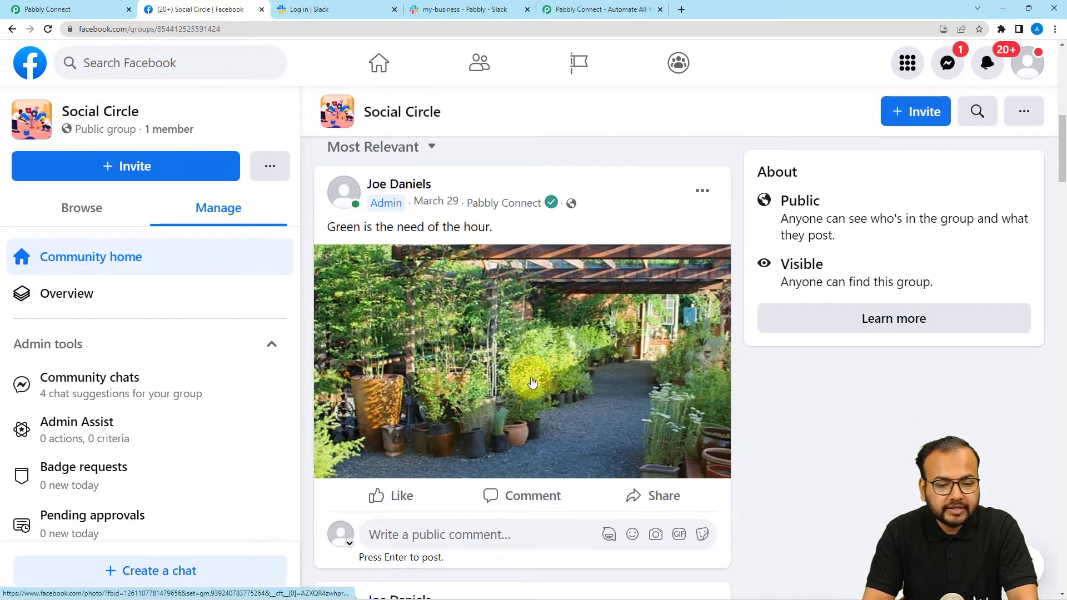
click(91, 9)
click(285, 245)
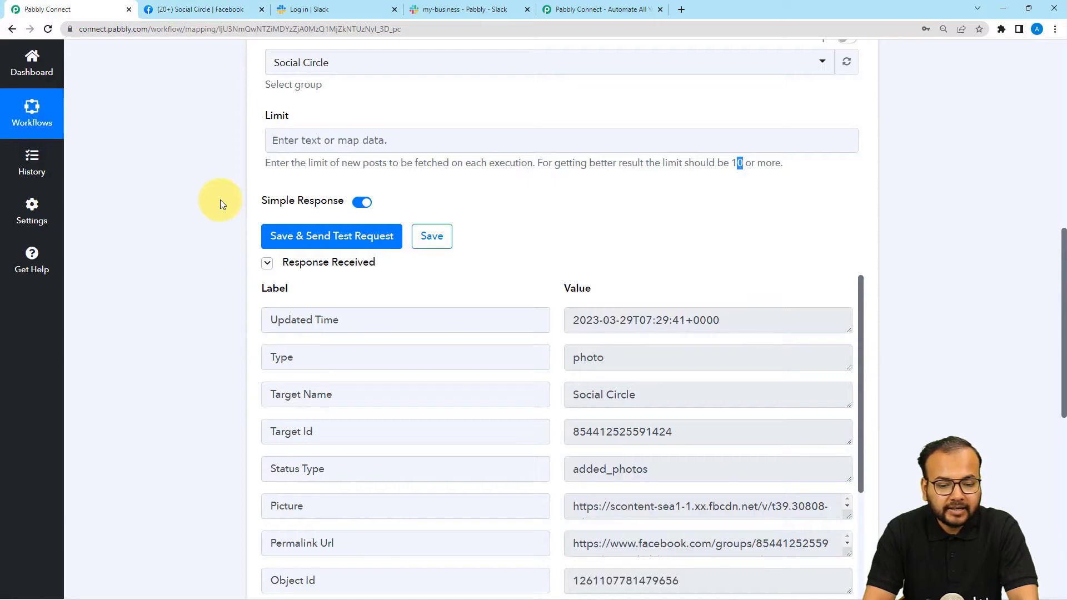
Compare the fetched photo post's Message text with the post on the Facebook group.
scroll(220, 199, down, 3)
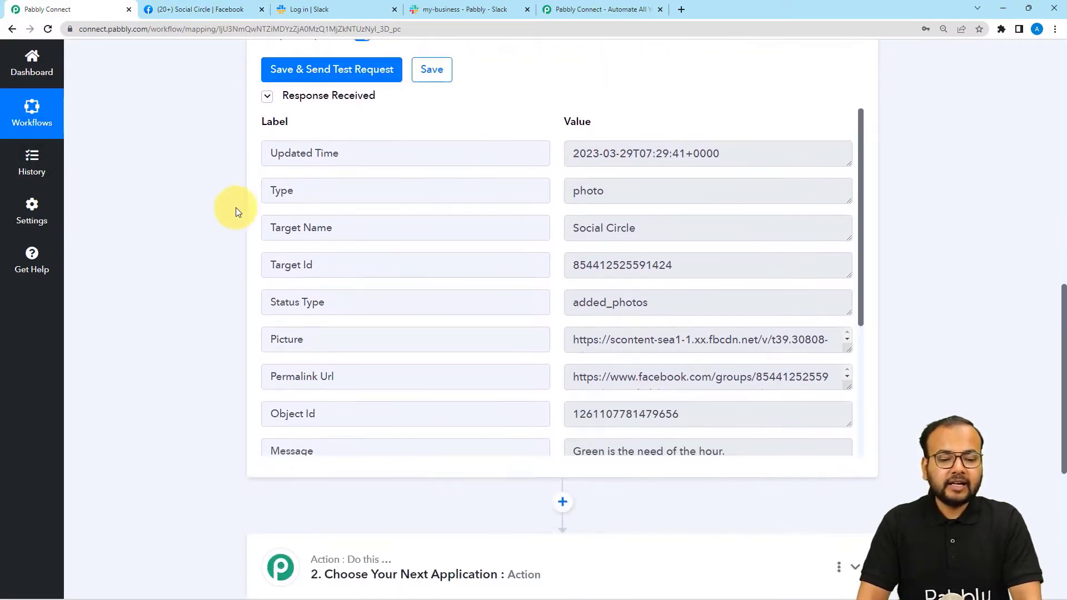
double_click(606, 196)
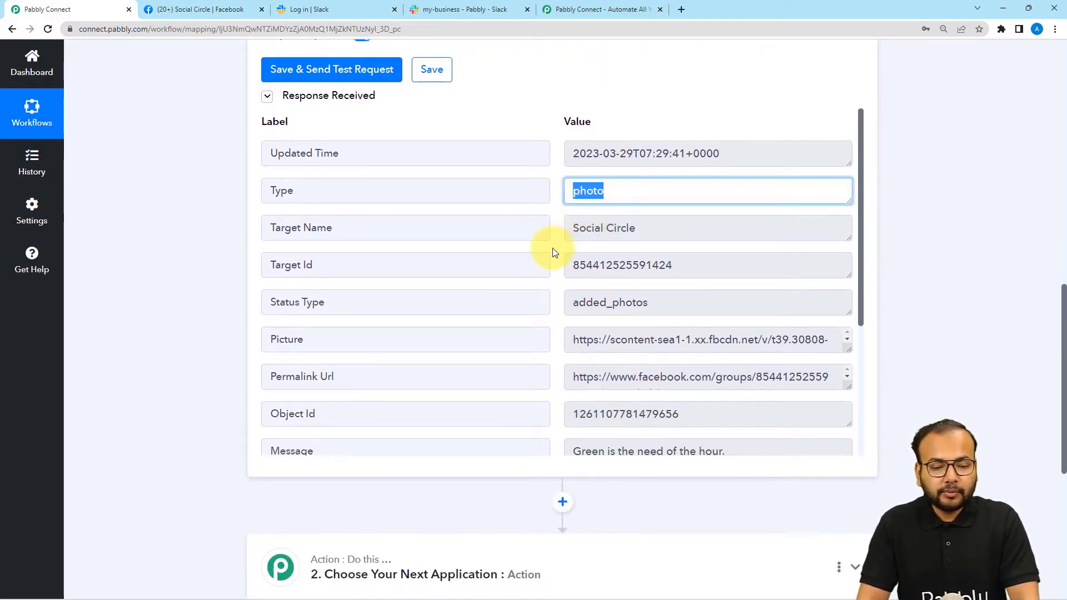
scroll(552, 248, down, 1)
scroll(534, 248, down, 2)
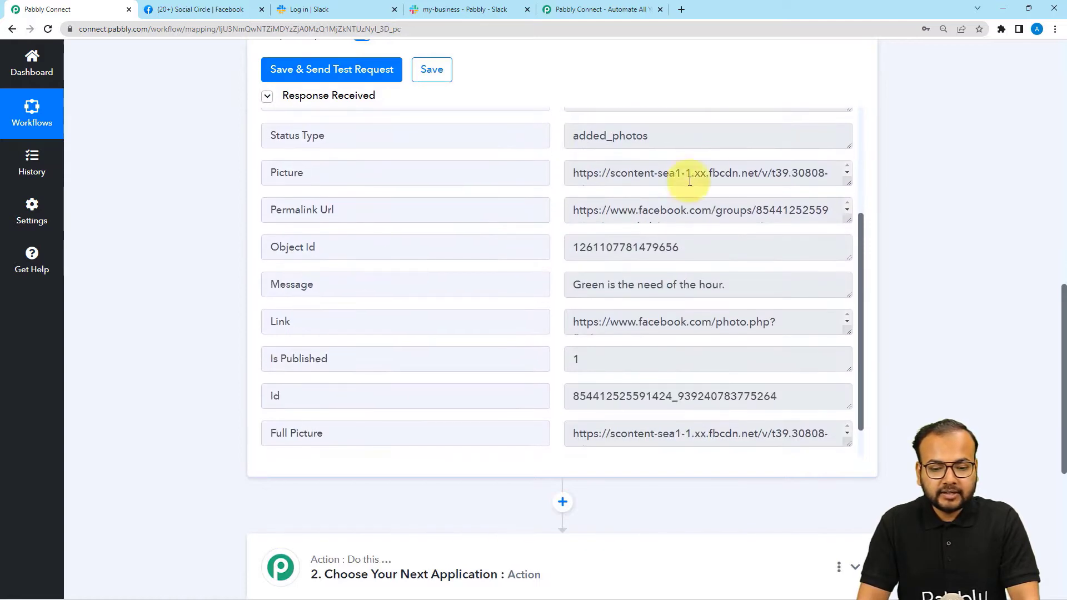
scroll(516, 291, down, 1)
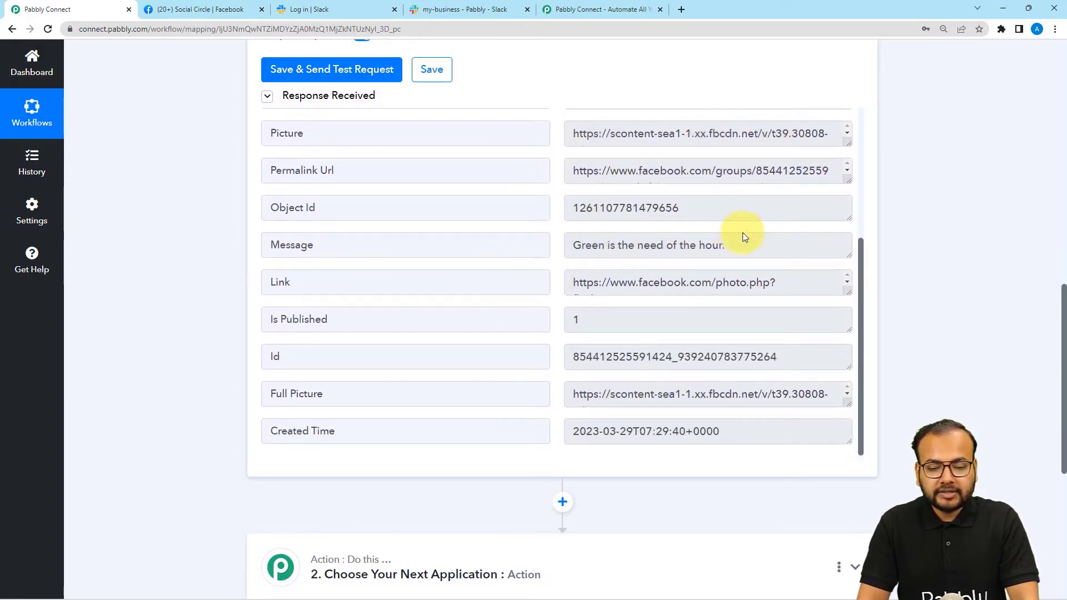
drag(741, 244, 570, 245)
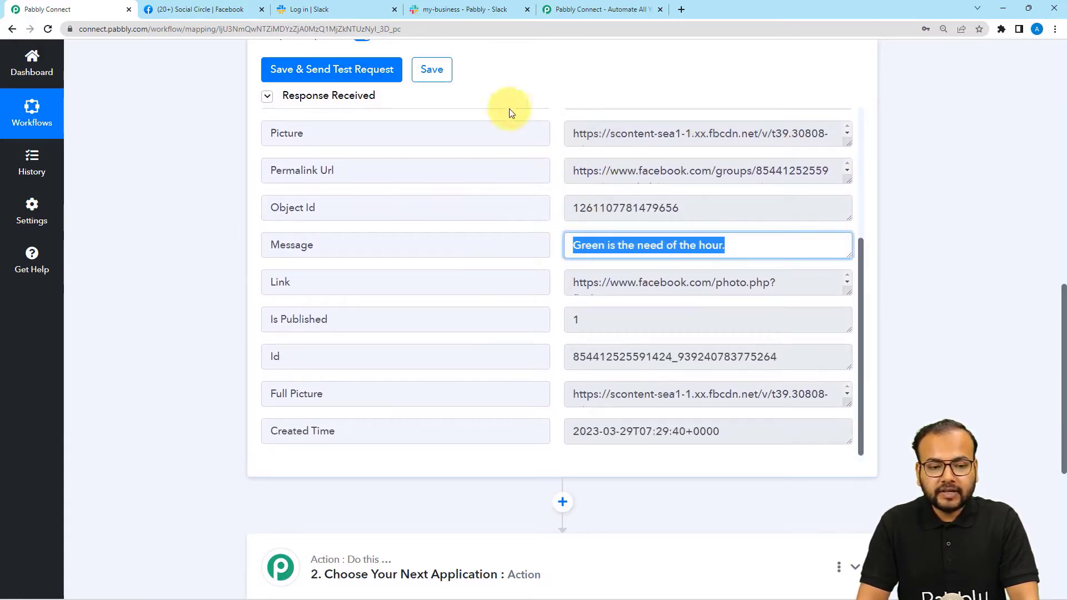
click(240, 10)
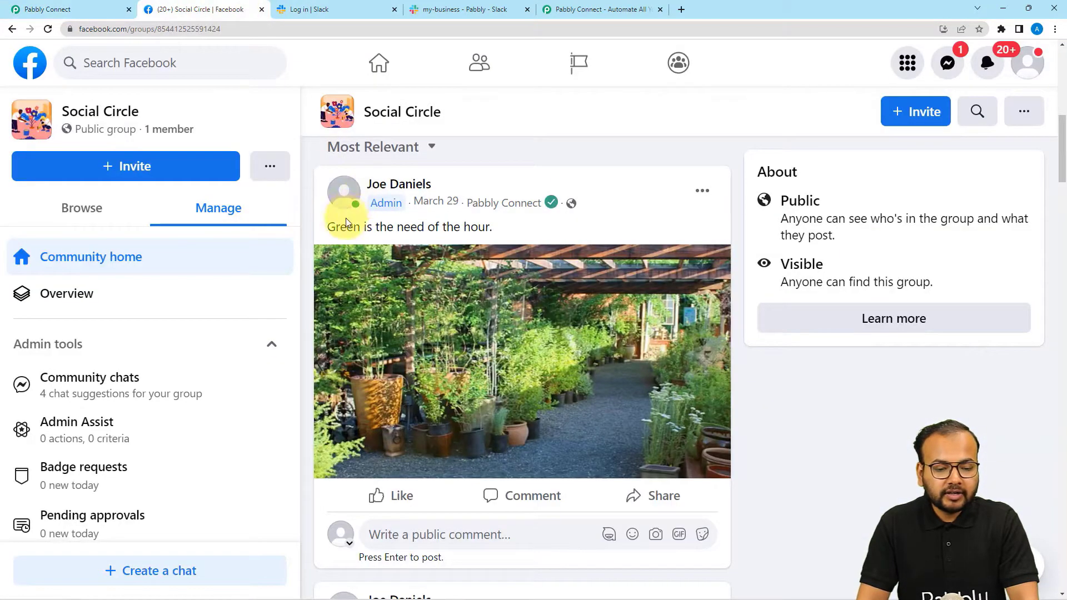
drag(327, 228, 484, 226)
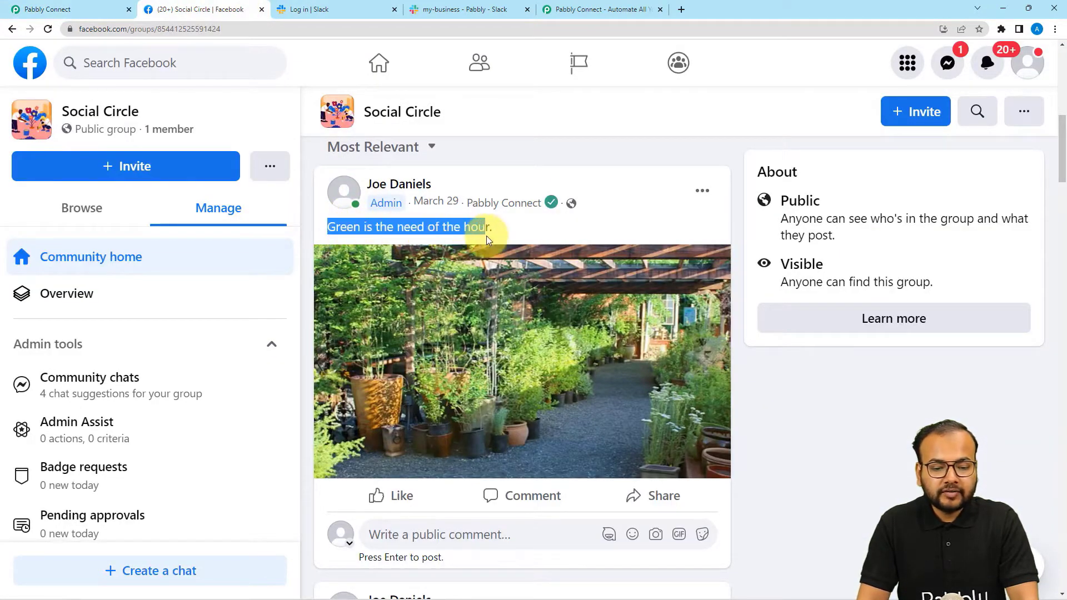
click(94, 10)
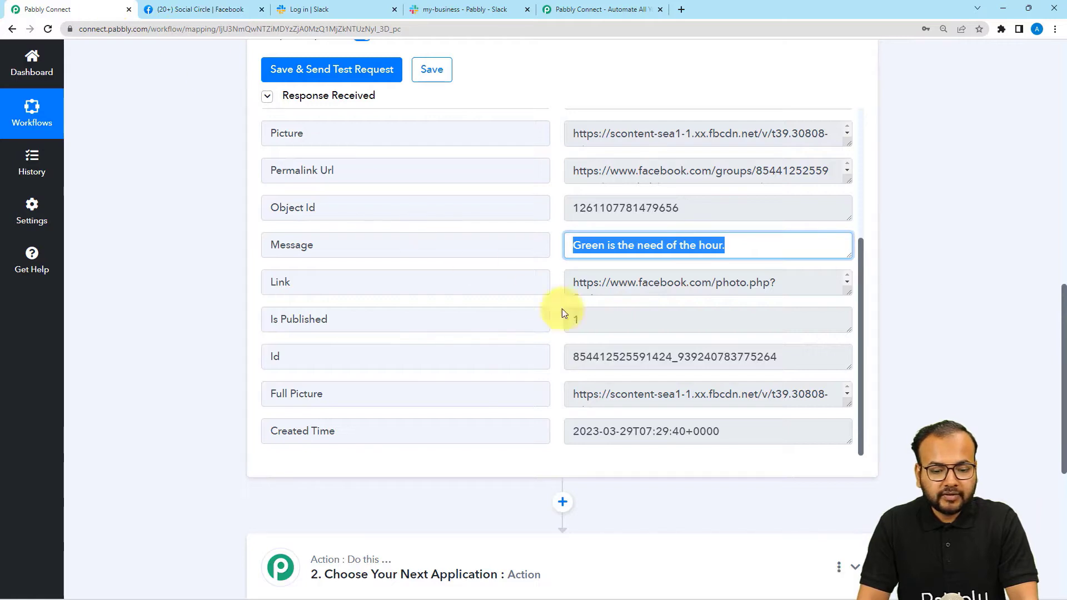
Open the response's facebook.com/photo.php Link URL in a new tab, then return to the workflow.
drag(848, 292, 848, 360)
drag(629, 314, 562, 280)
right_click(595, 316)
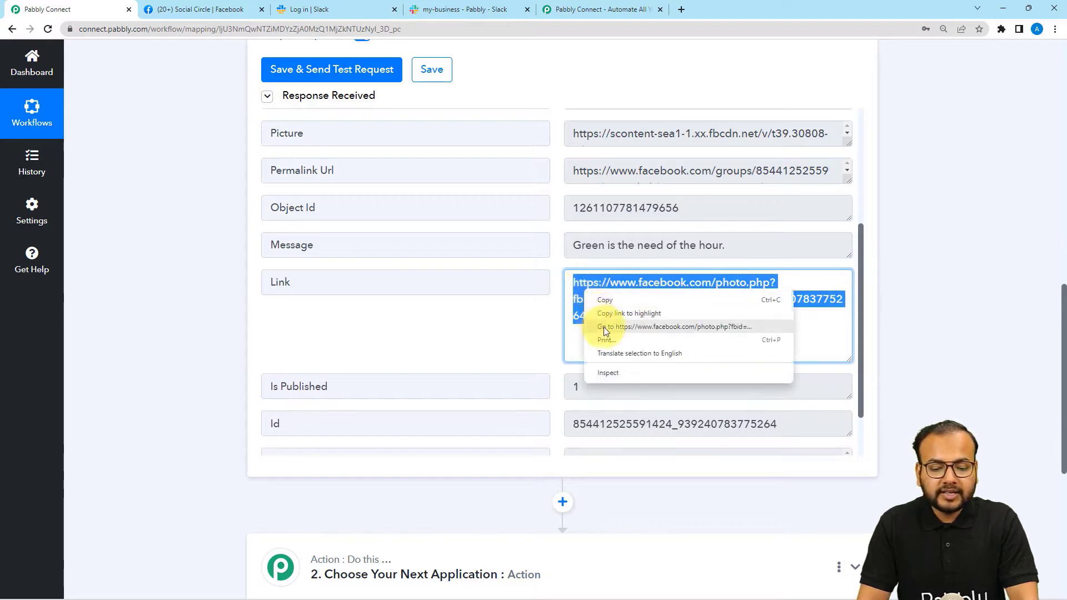
click(604, 327)
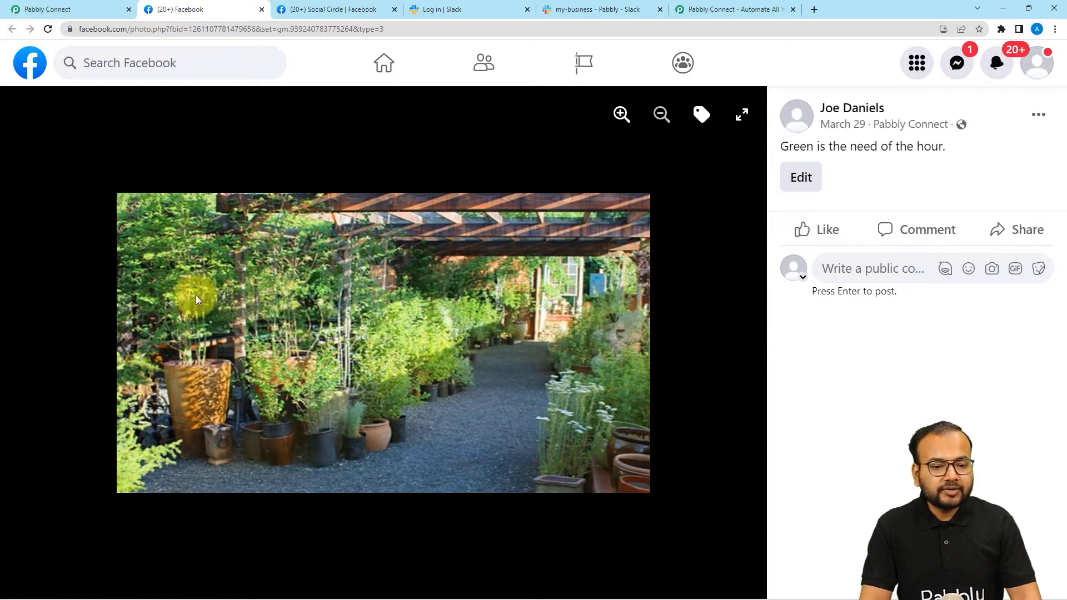
click(21, 8)
Set step two to Slack (searched 'sla') with the Send Channel Message action, and begin connecting Slack.
scroll(209, 235, down, 7)
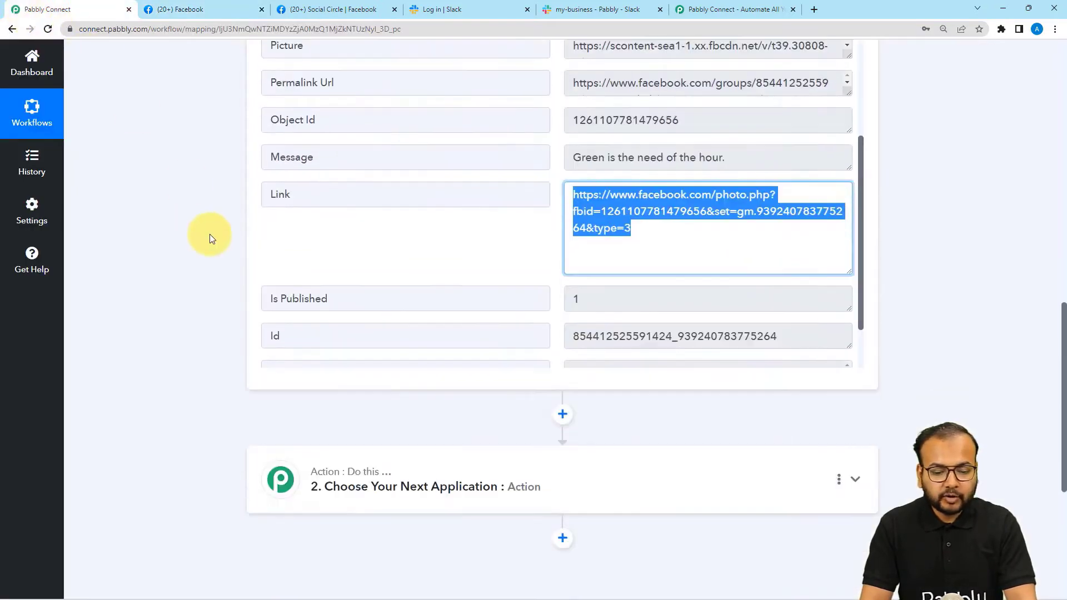
click(209, 234)
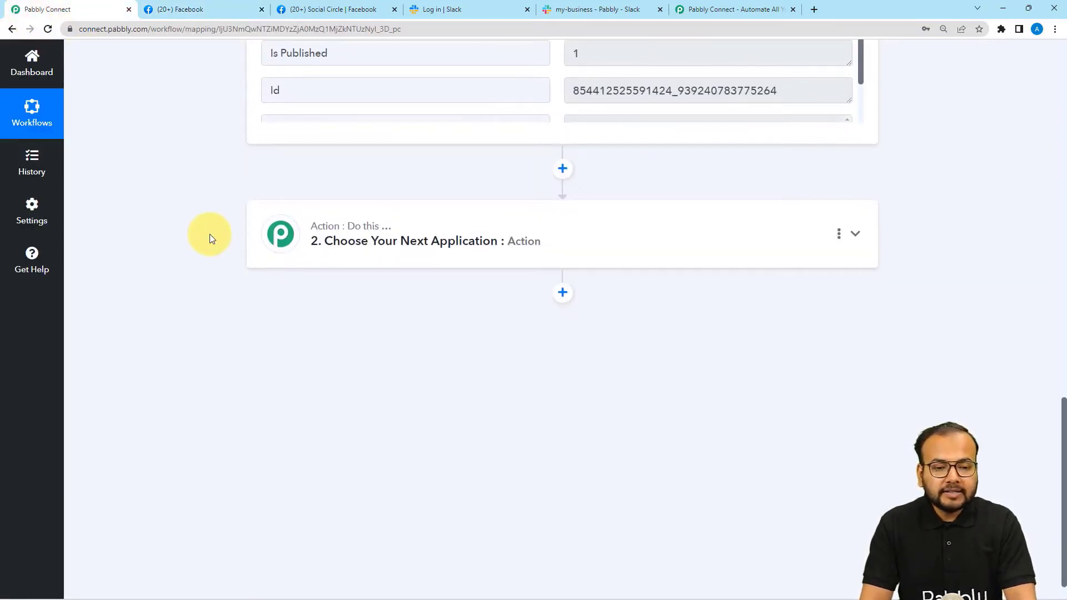
scroll(209, 234, down, 1)
click(421, 228)
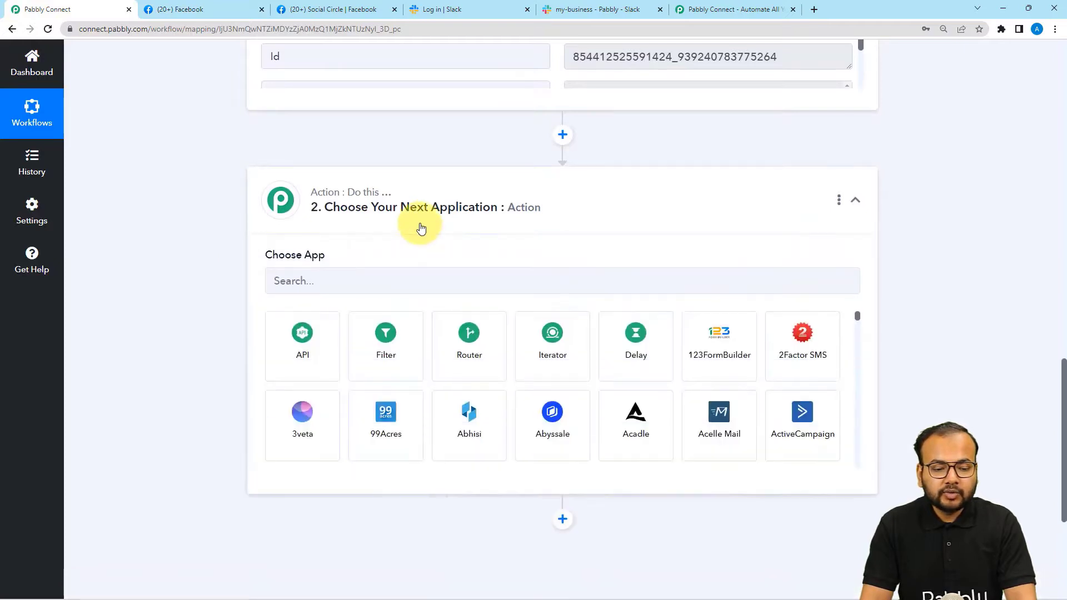
click(387, 284)
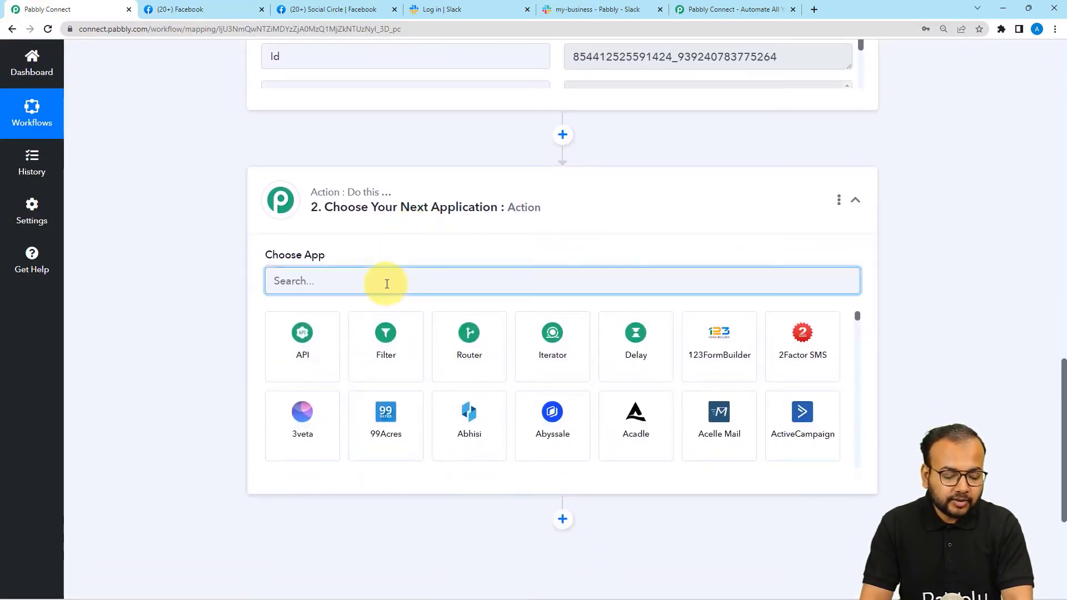
text(sla)
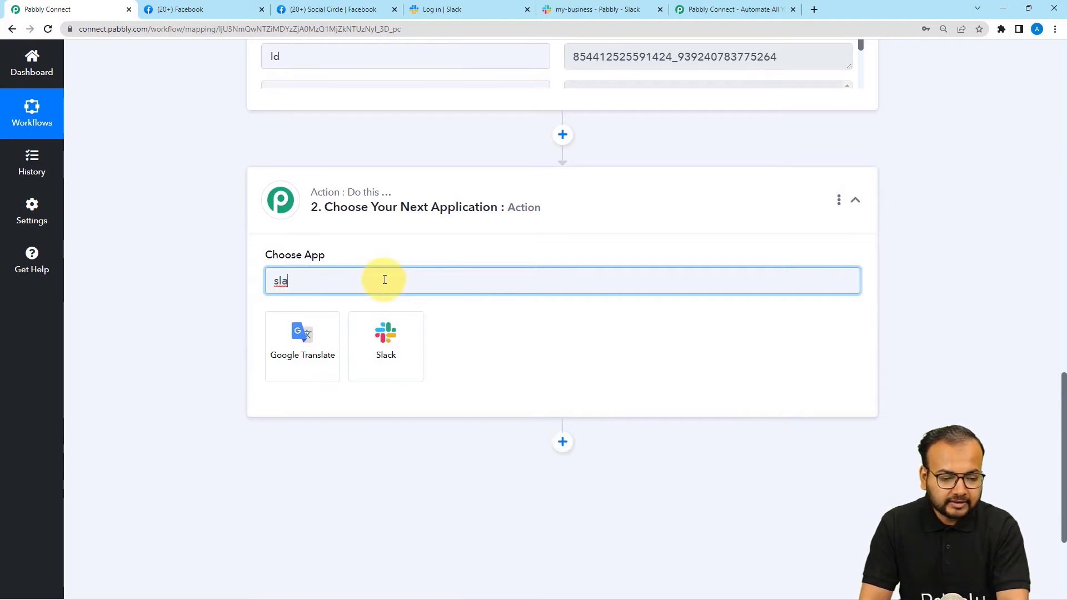
click(360, 349)
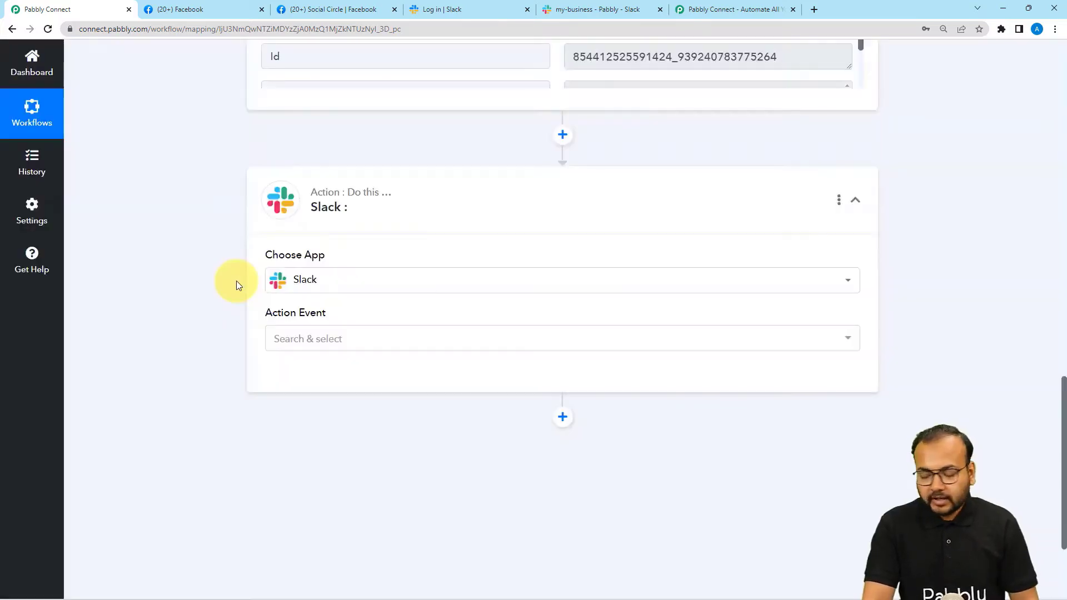
scroll(235, 281, down, 3)
click(289, 178)
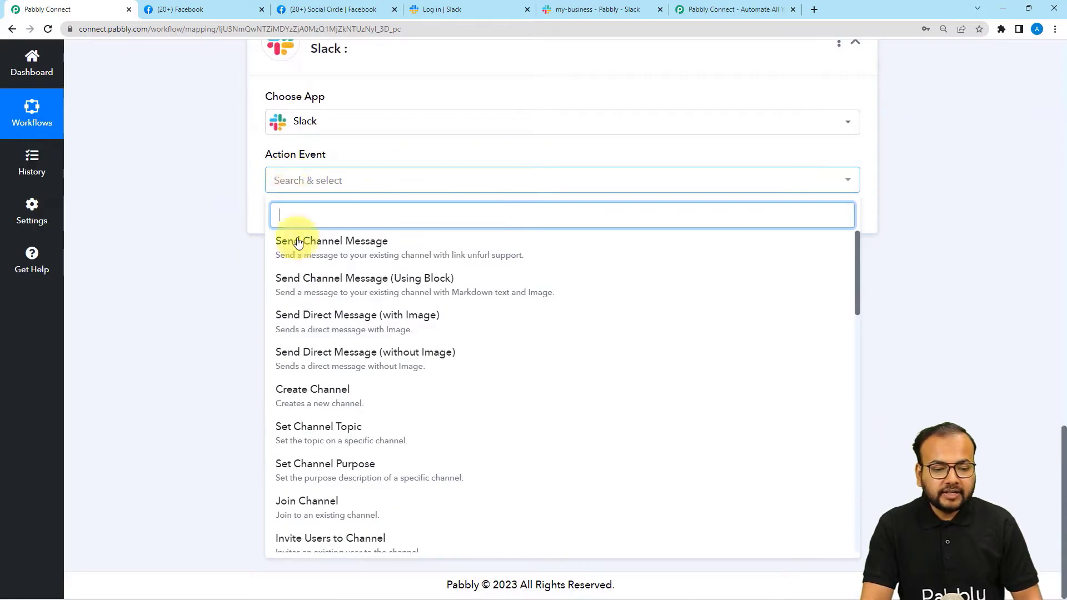
click(281, 257)
click(296, 224)
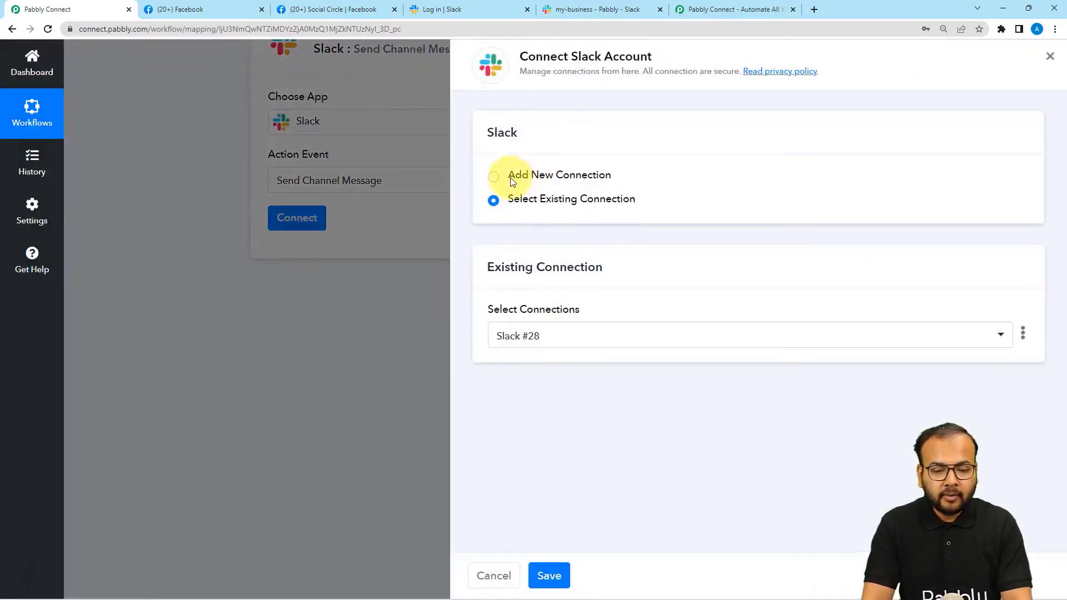
Add a new Slack connection and open the Slack tokens help article from the Token Type note.
click(495, 178)
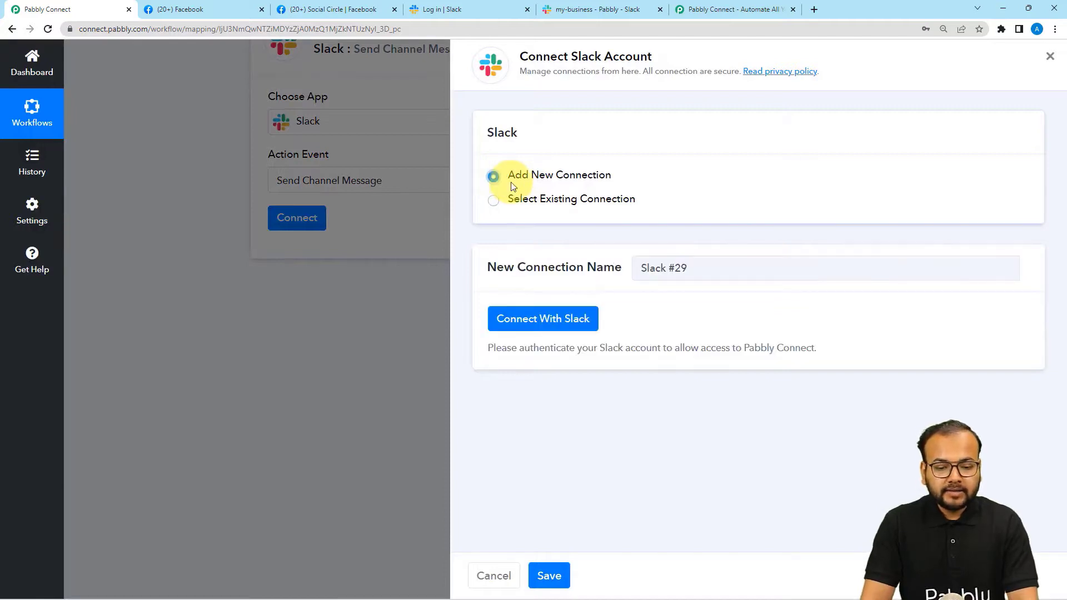
click(546, 325)
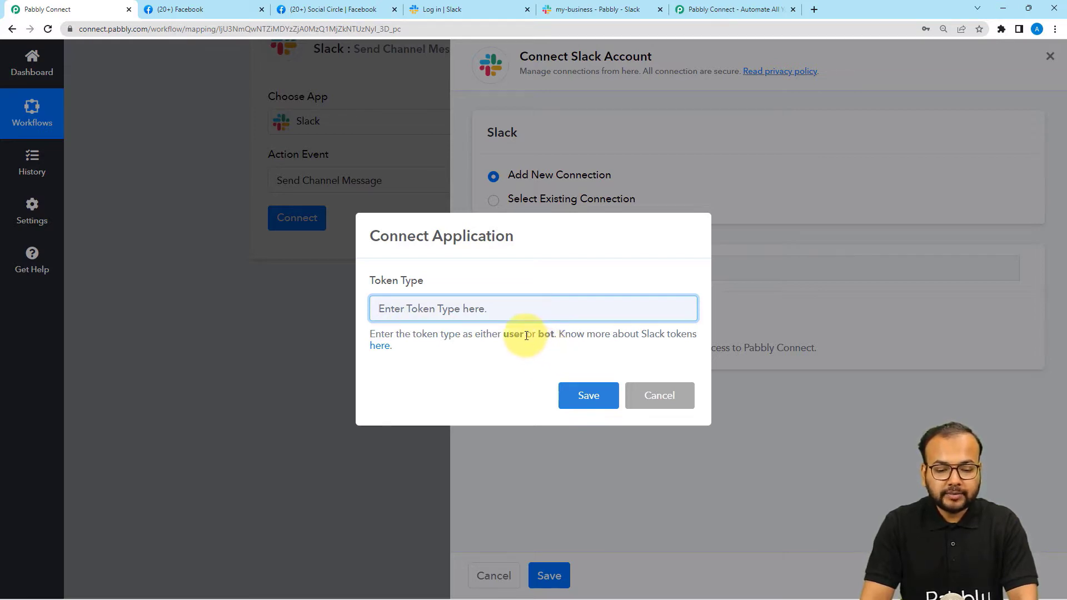
drag(521, 335, 554, 338)
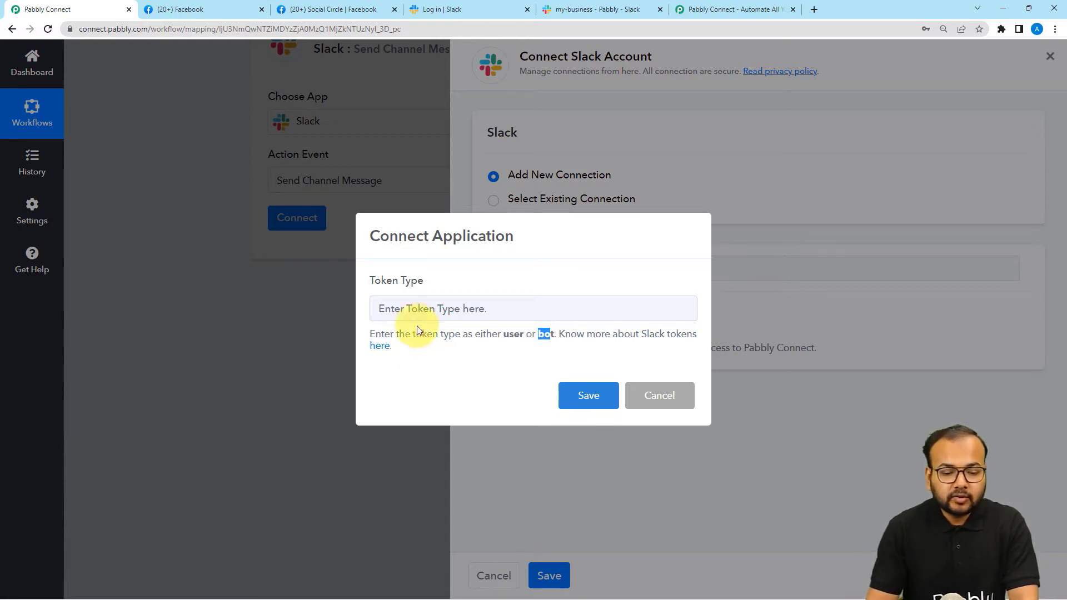
click(377, 349)
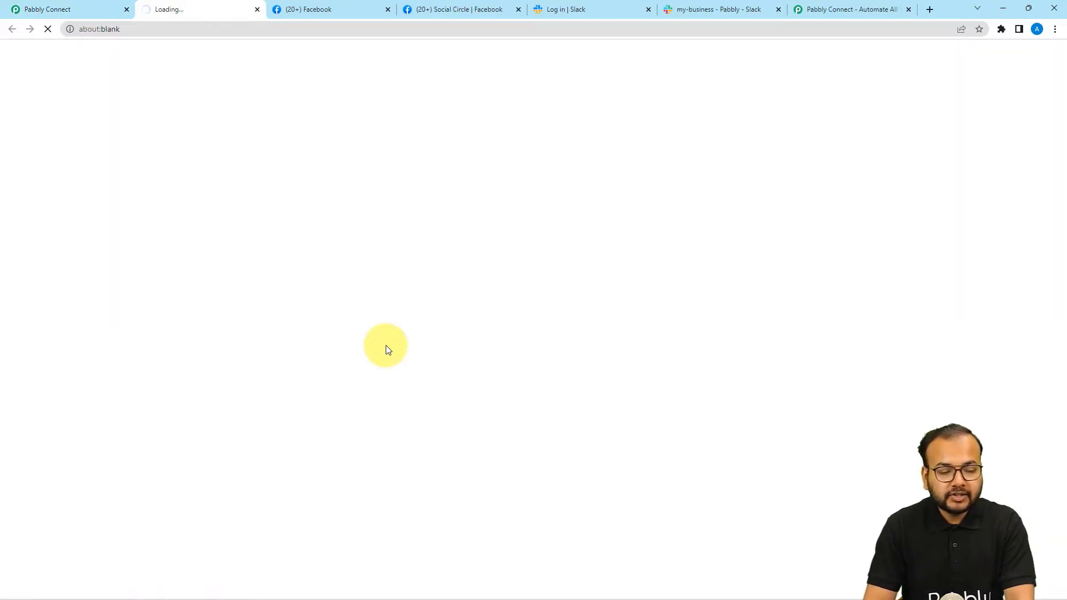
Scroll the Slack support thread down to the user-token and bot-token permission lists.
scroll(387, 350, down, 2)
scroll(387, 350, down, 10)
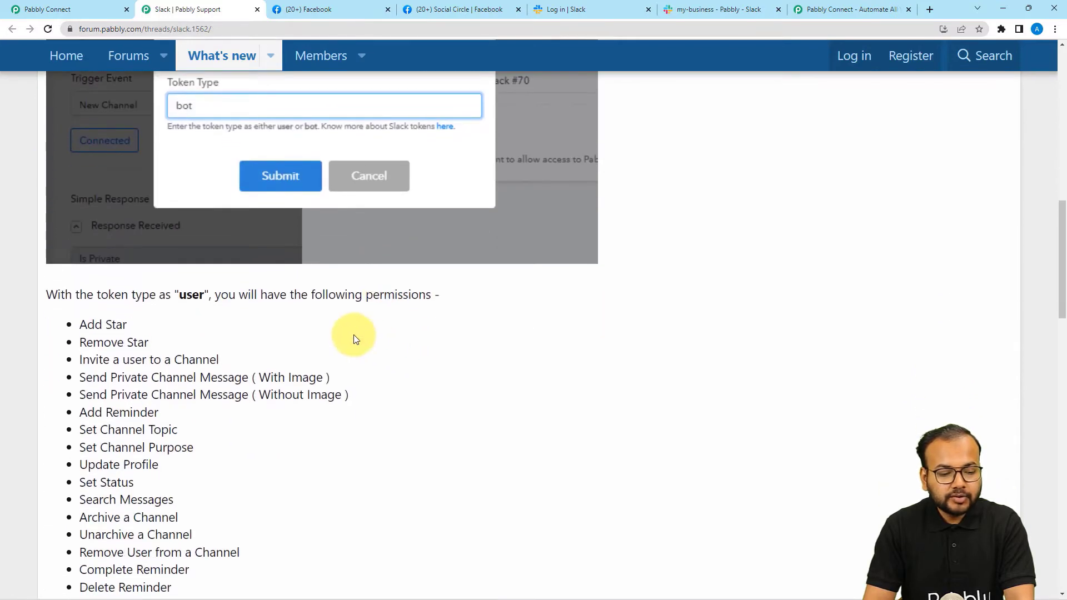
scroll(148, 364, down, 3)
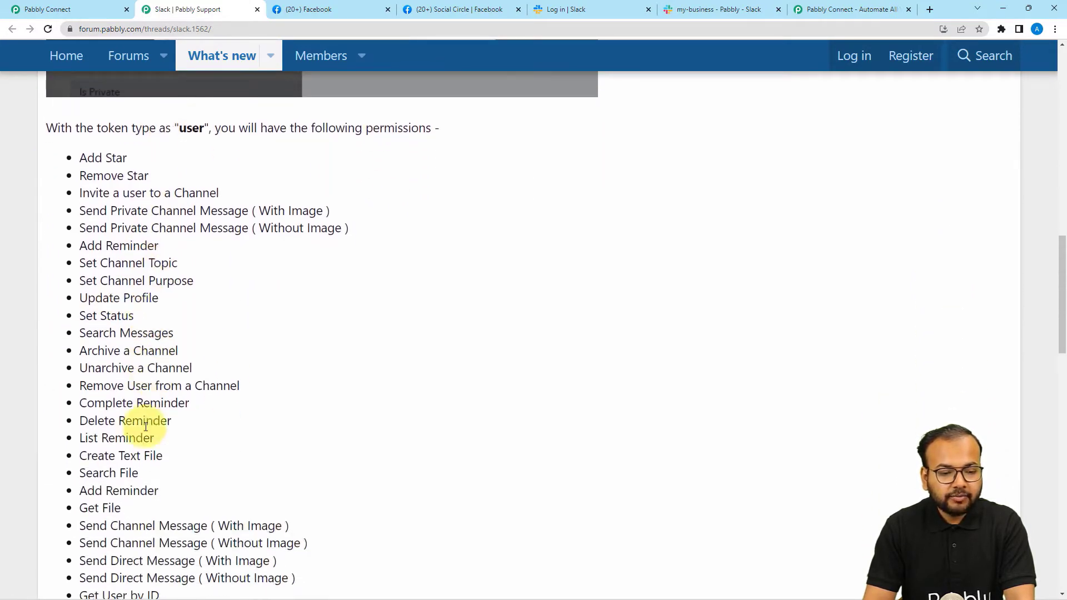
scroll(209, 398, down, 9)
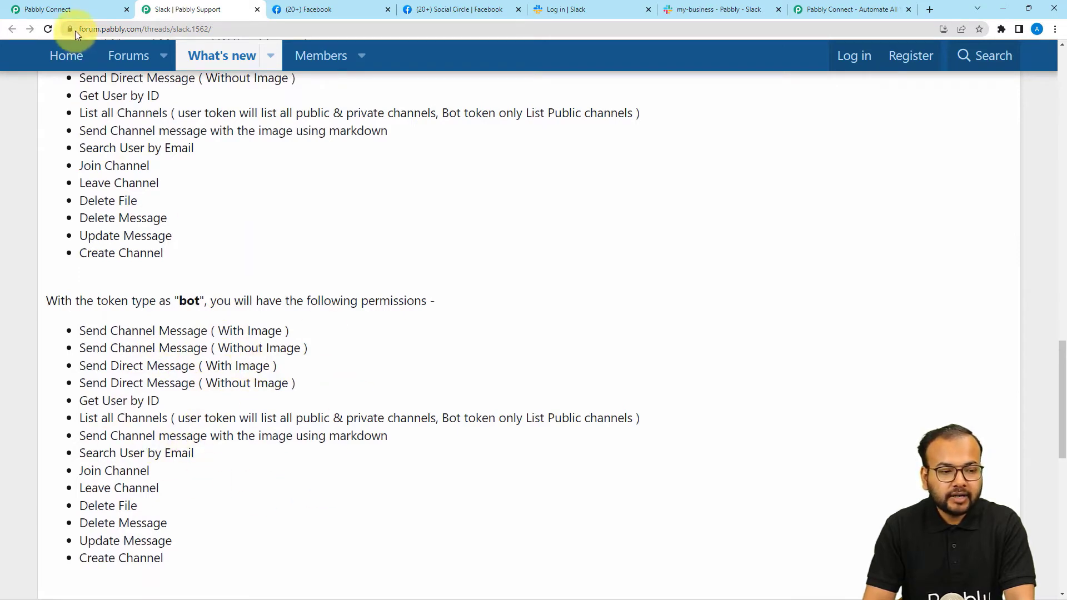
Back in Pabbly Connect, enter 'user' as the Slack connection's token type and save.
click(77, 5)
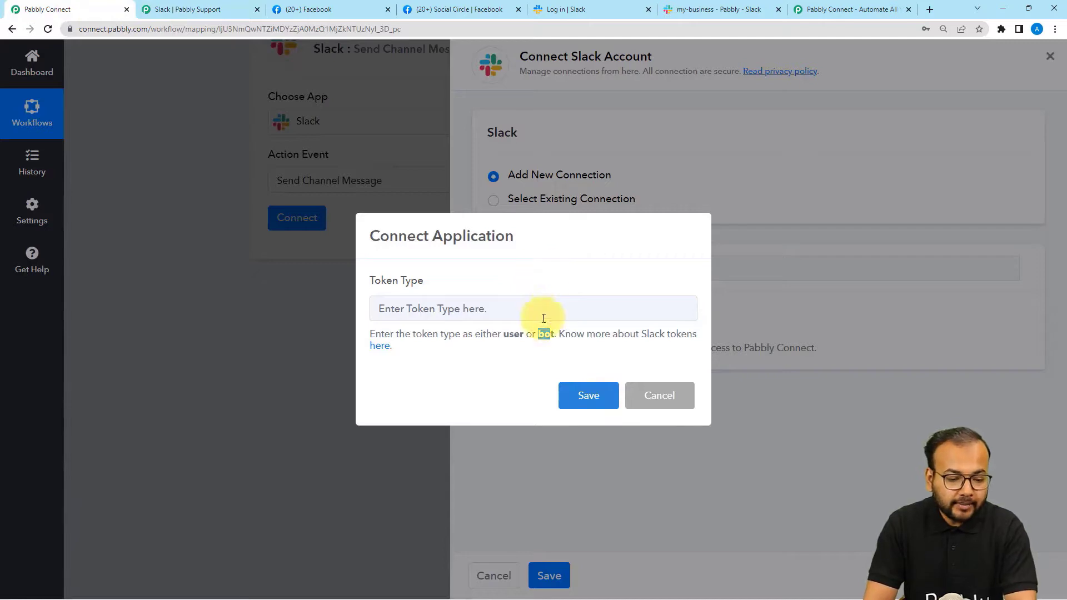
click(480, 325)
click(488, 306)
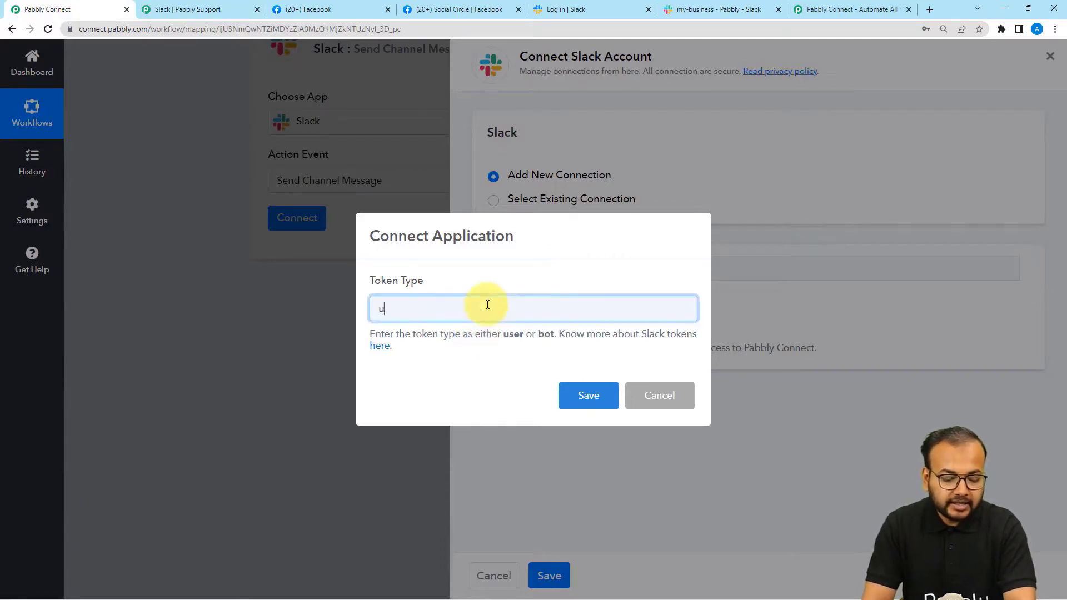
click(576, 405)
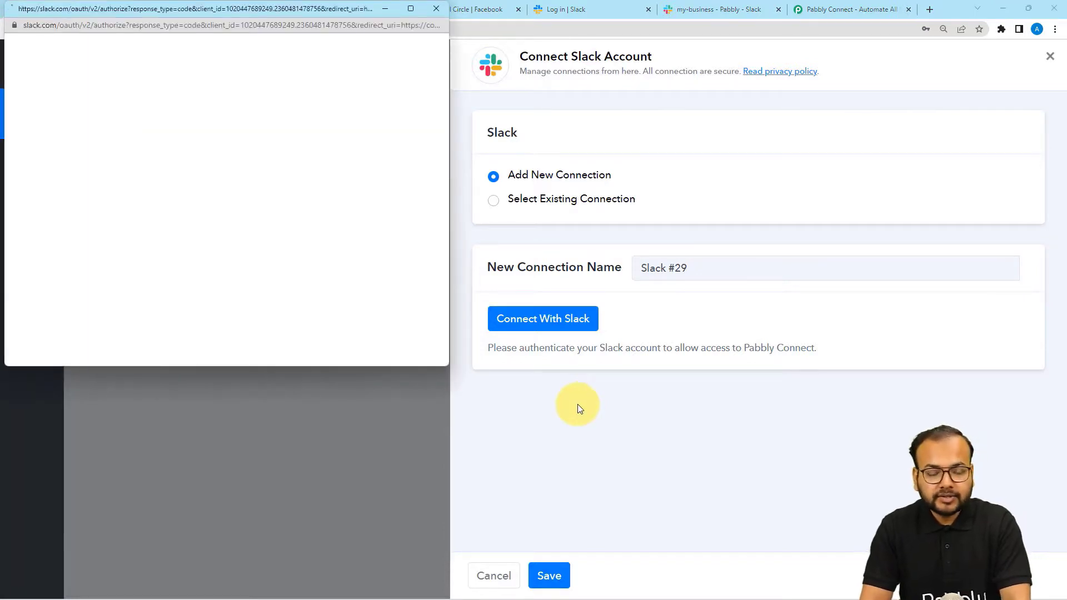
Pick the Pabbly workspace in Slack's authorisation popup and allow Pabbly Connect access.
scroll(396, 254, down, 5)
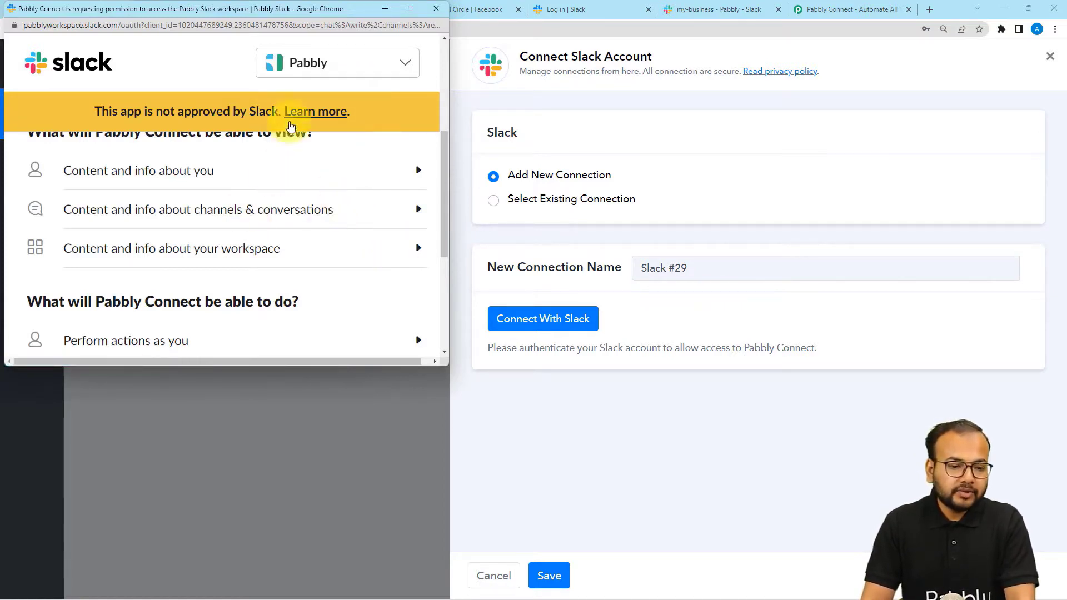
click(313, 67)
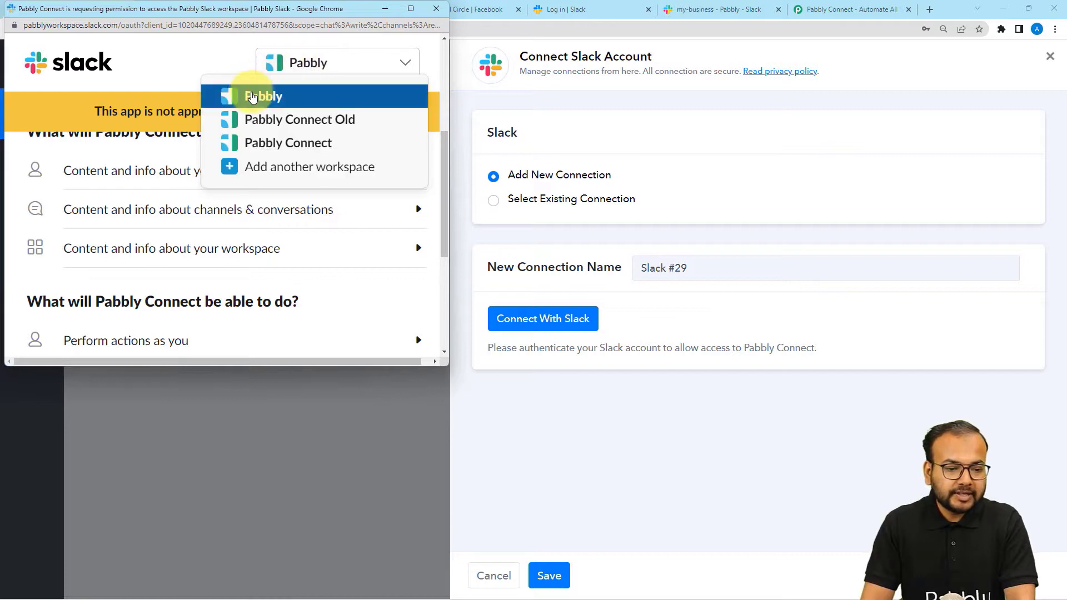
click(247, 95)
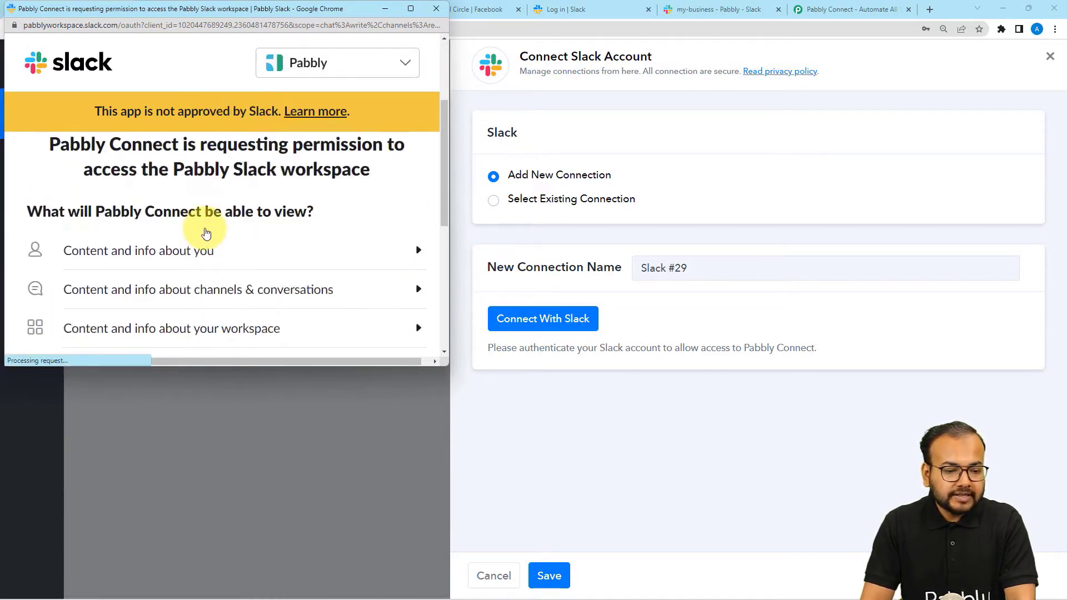
scroll(206, 234, down, 5)
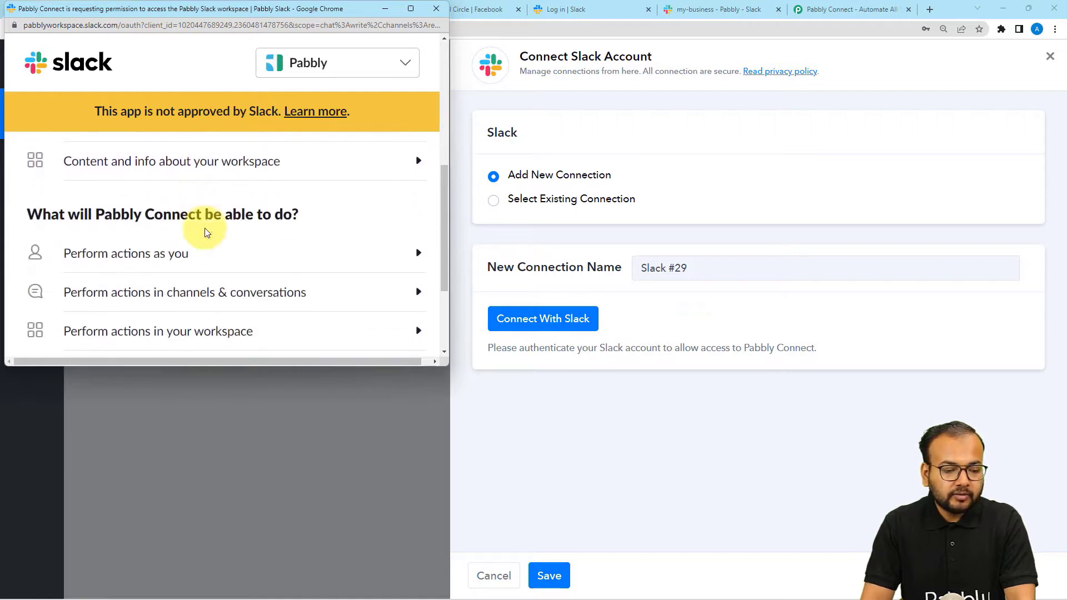
click(253, 259)
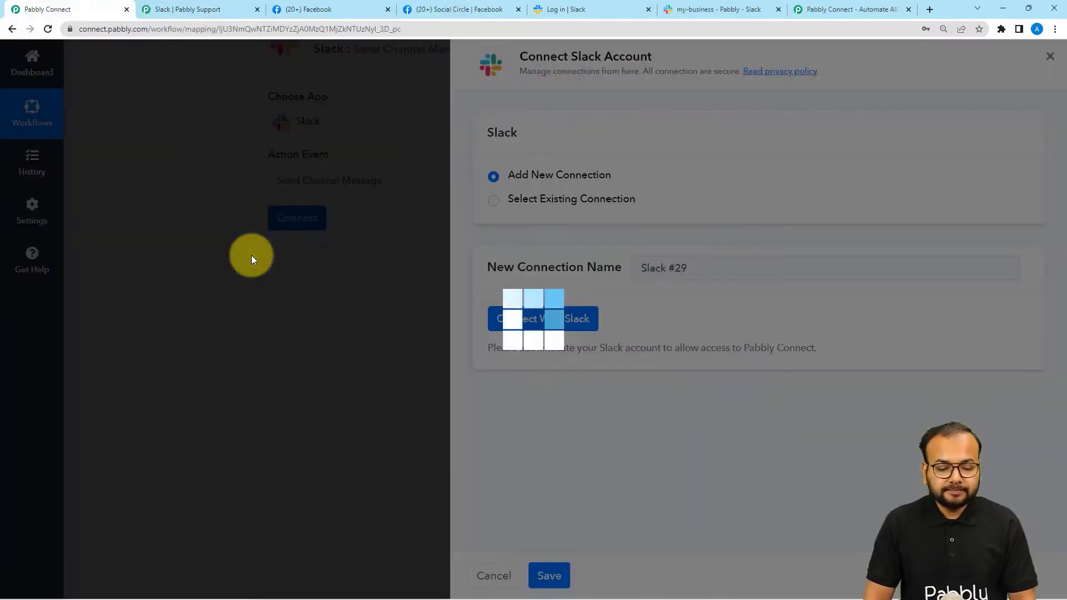
scroll(262, 238, down, 3)
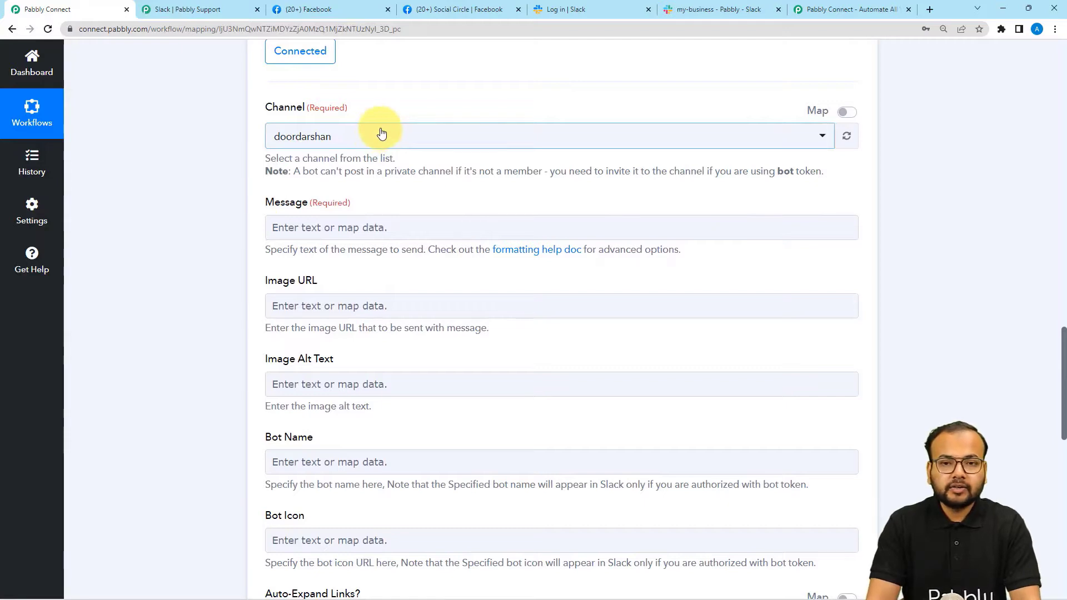
Change the Slack step's channel from doordarshan to my-business by searching 'my'.
click(700, 9)
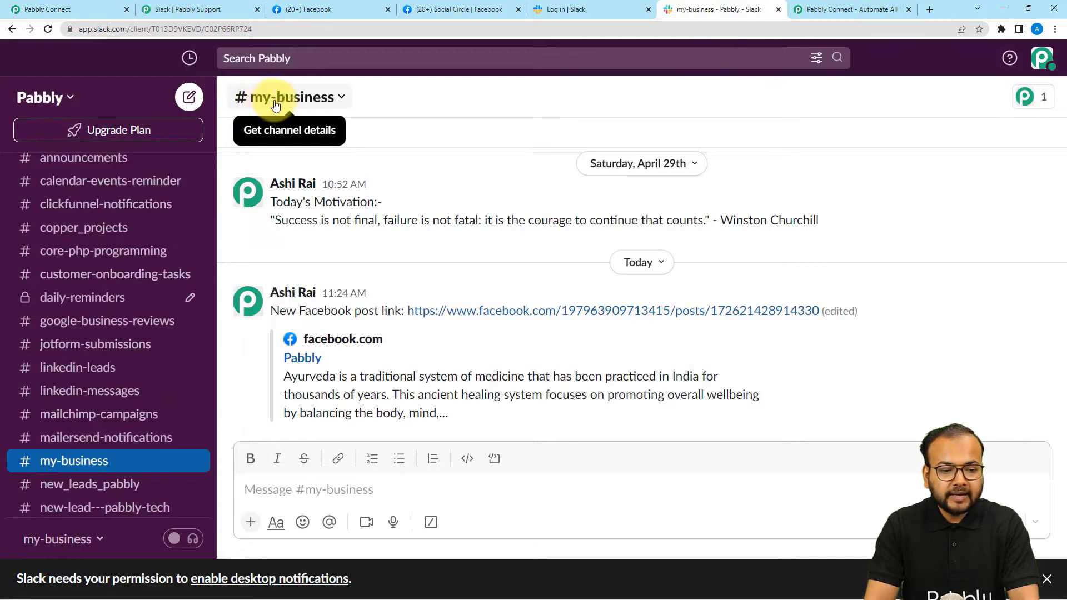
click(107, 11)
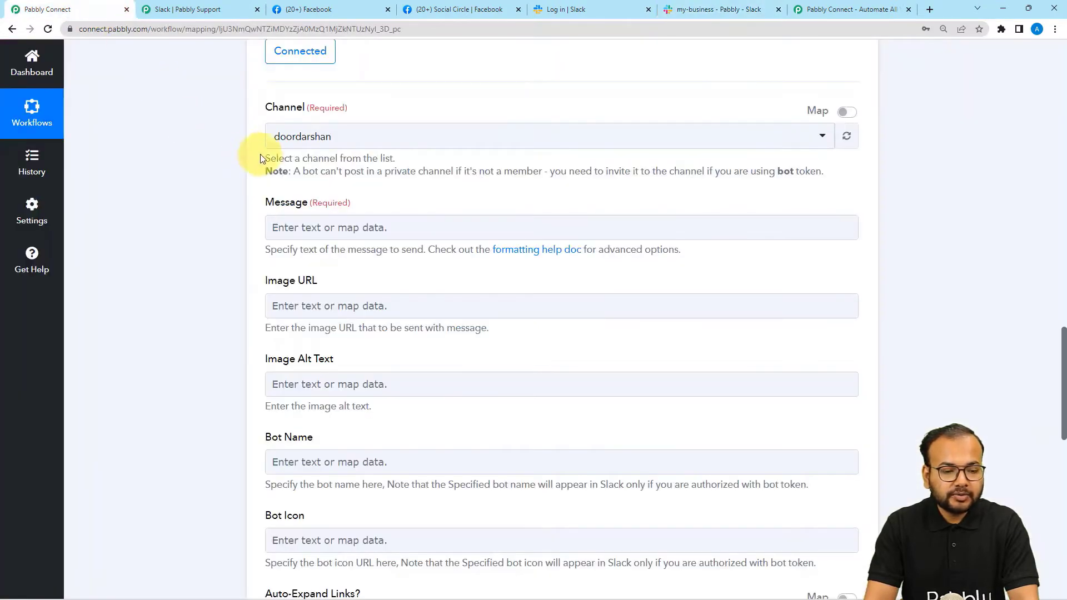
click(288, 145)
text(my)
click(295, 245)
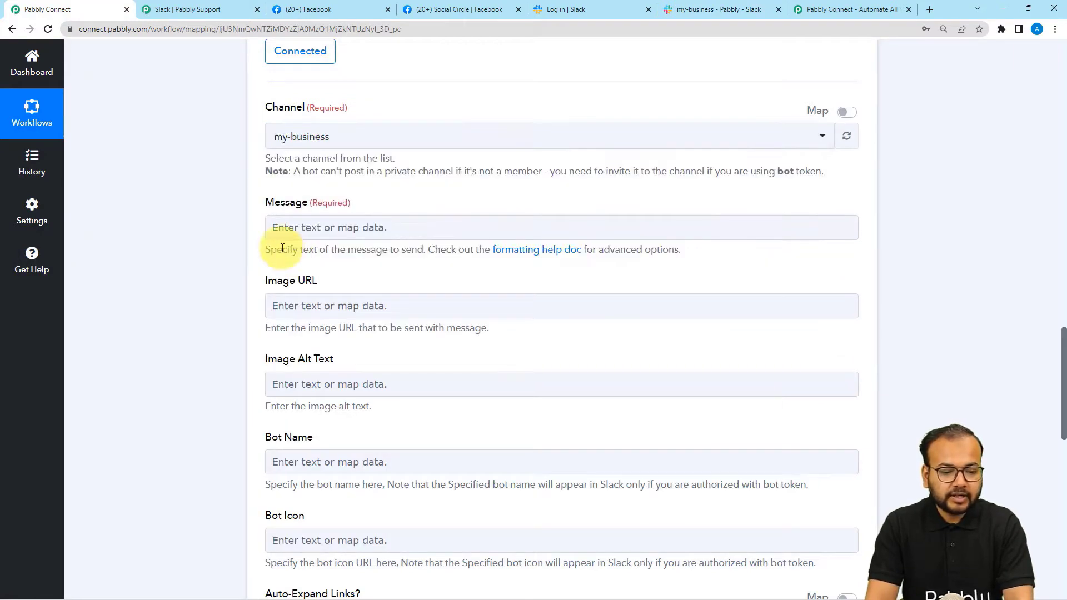
scroll(233, 208, down, 1)
click(369, 178)
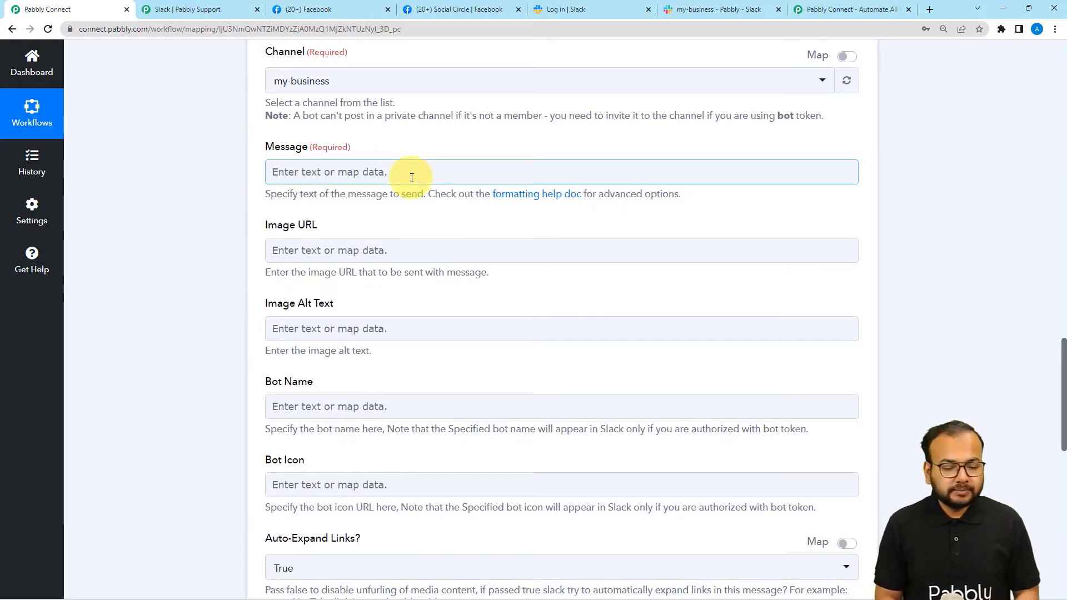
Paste the prepared new-Facebook-group-post announcement into the Slack Message field.
text(Hey folks!! We just got a new post published on facebook group. This is the link:  Don't wait to shower some love. Like and Share to your friends.)
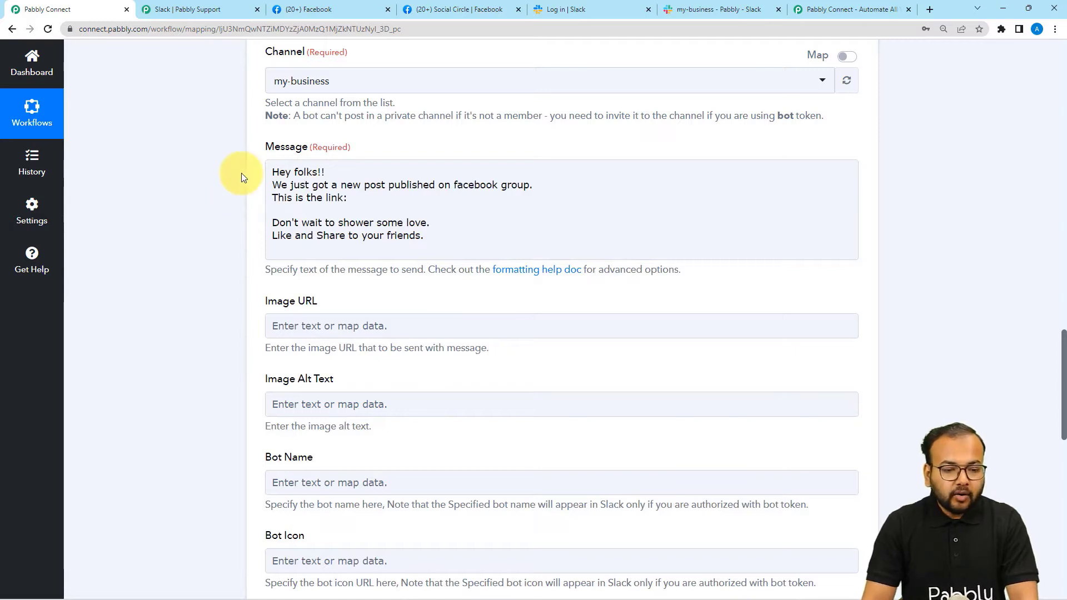
click(269, 174)
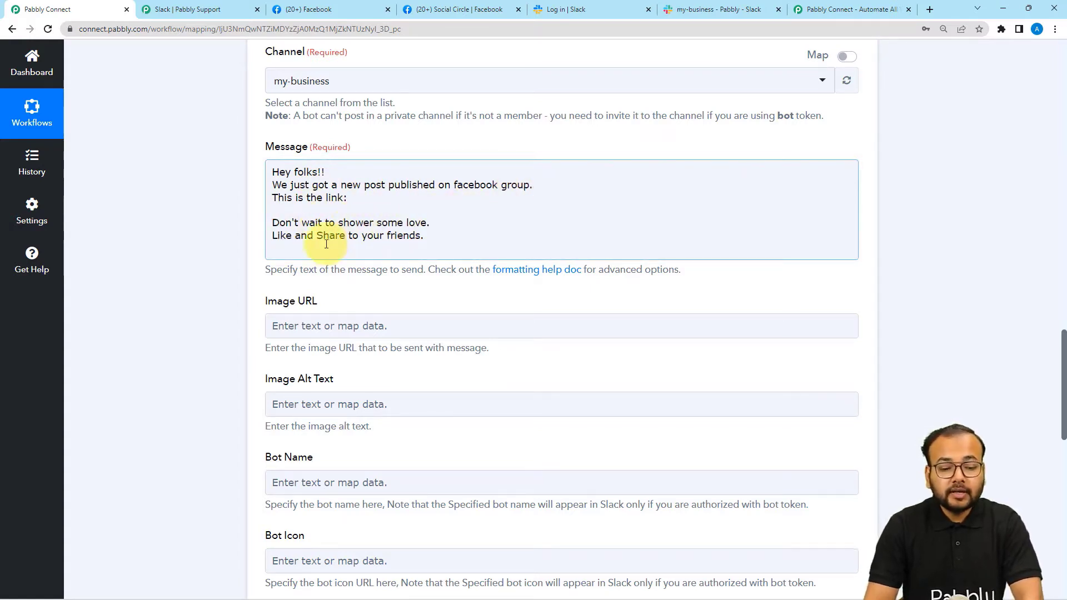
scroll(269, 258, up, 1)
Map the Facebook Groups: New Post Permalink Url after 'This is the link:' in the message.
scroll(209, 247, up, 5)
scroll(209, 248, up, 7)
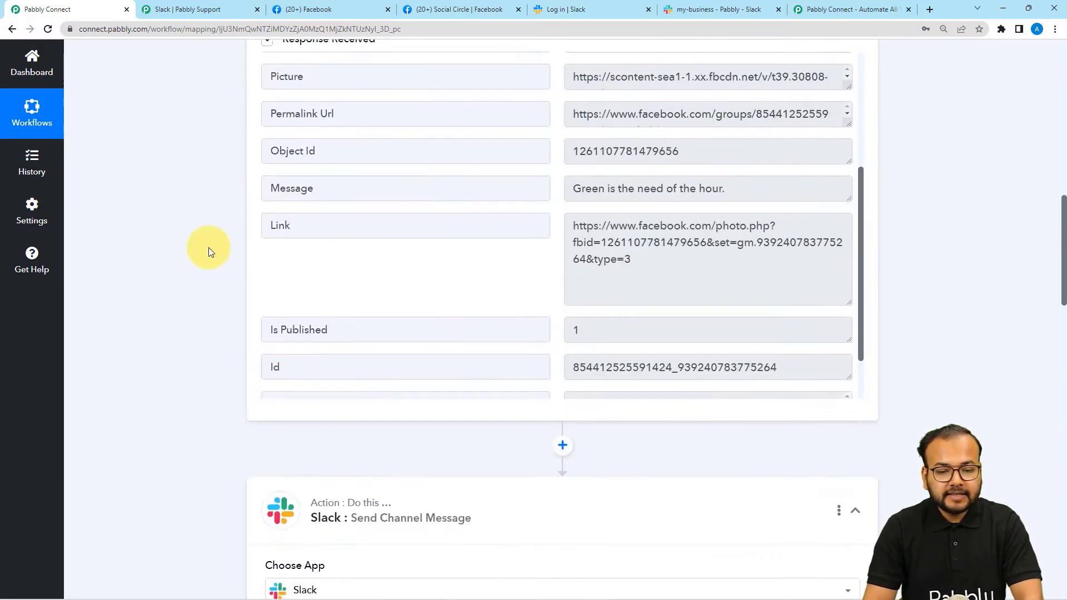
double_click(281, 256)
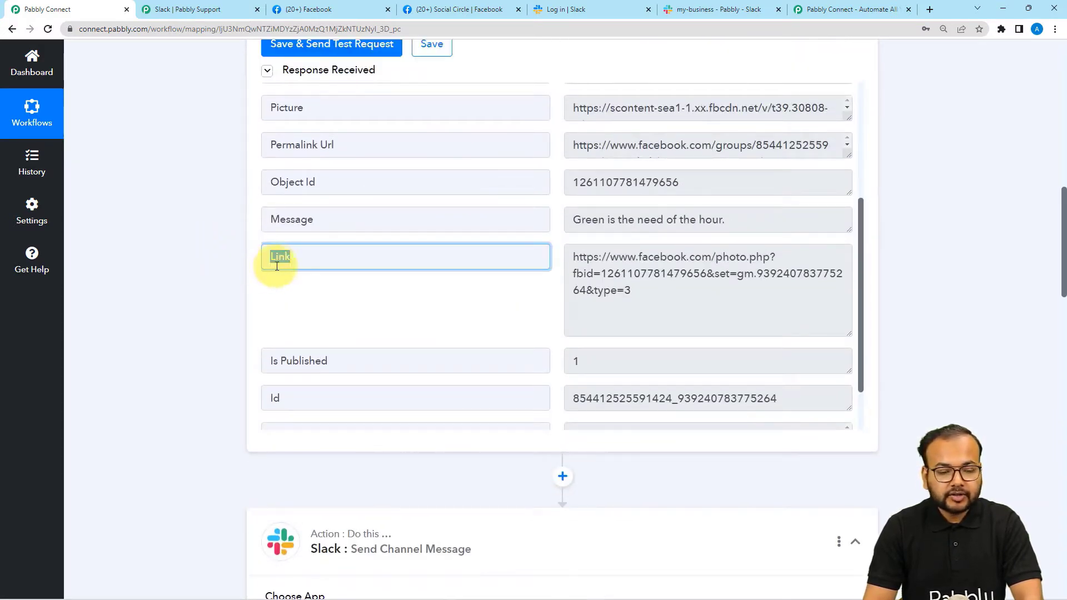
scroll(209, 263, down, 6)
scroll(208, 262, down, 7)
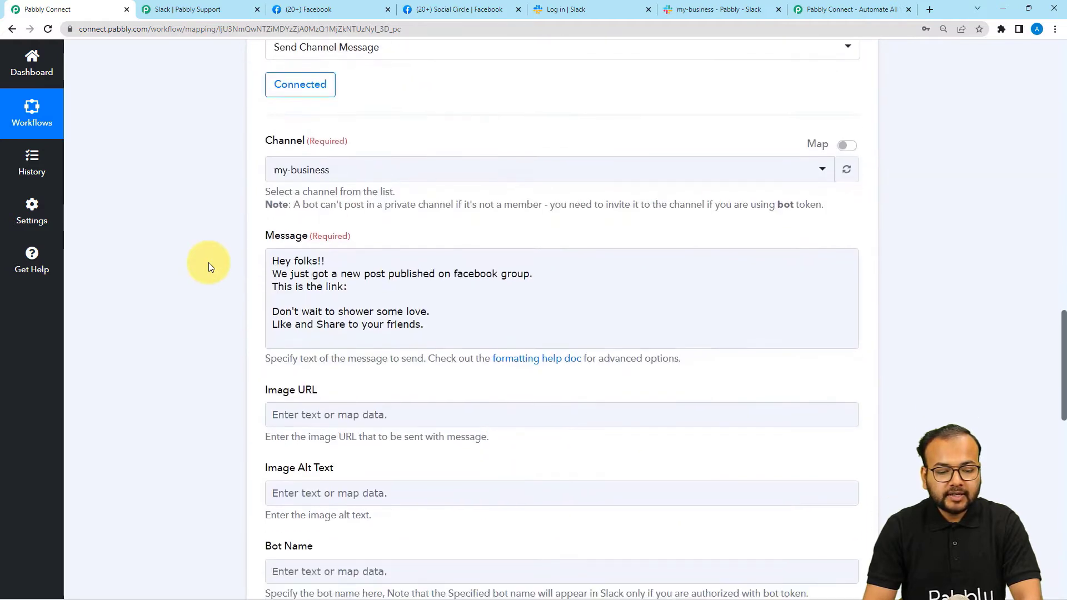
click(351, 143)
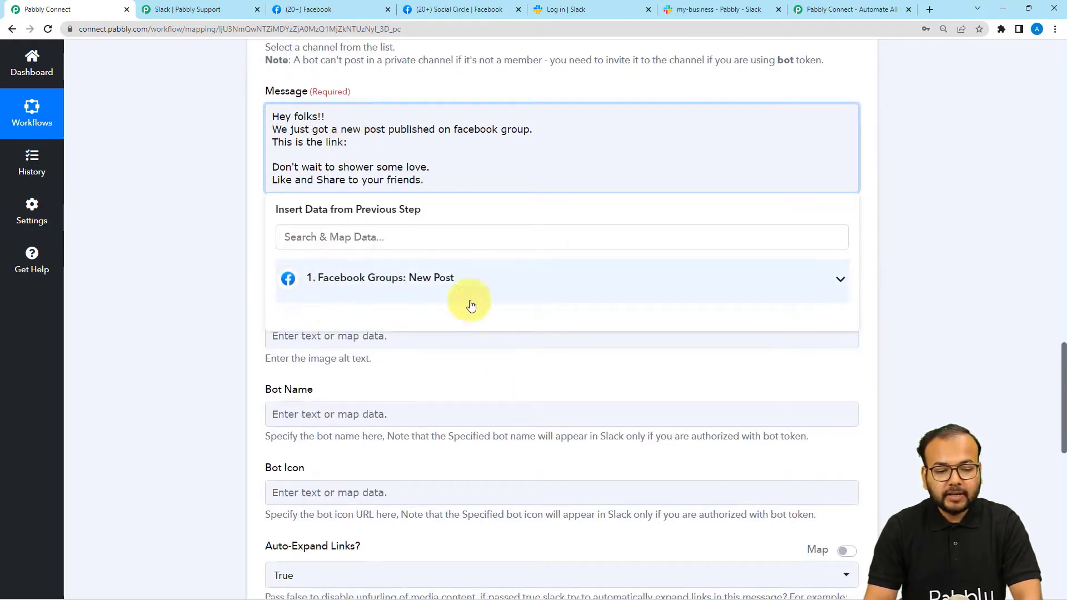
click(369, 297)
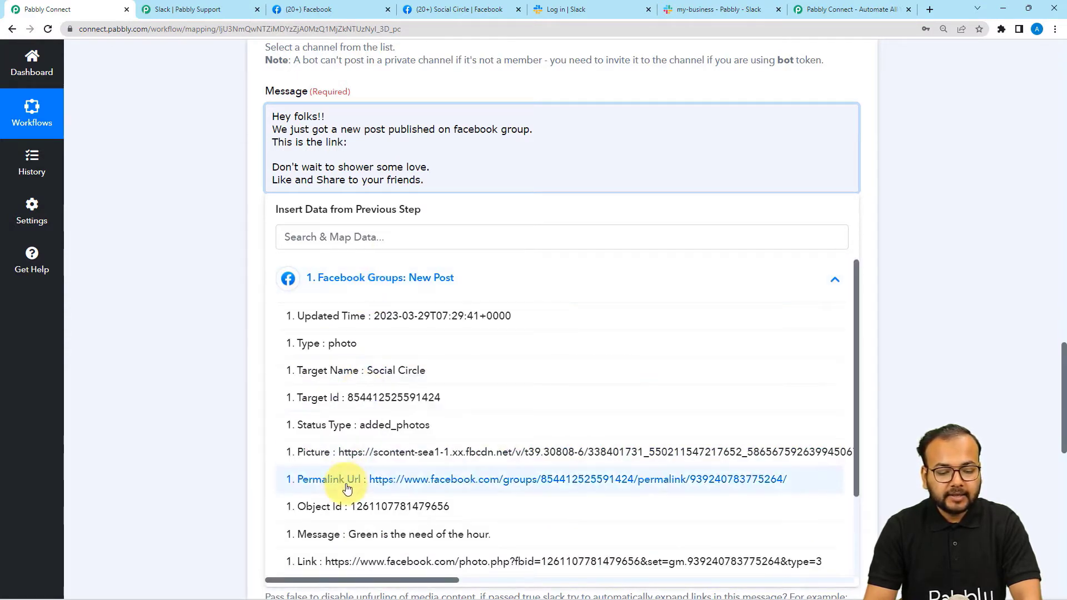
scroll(347, 488, down, 2)
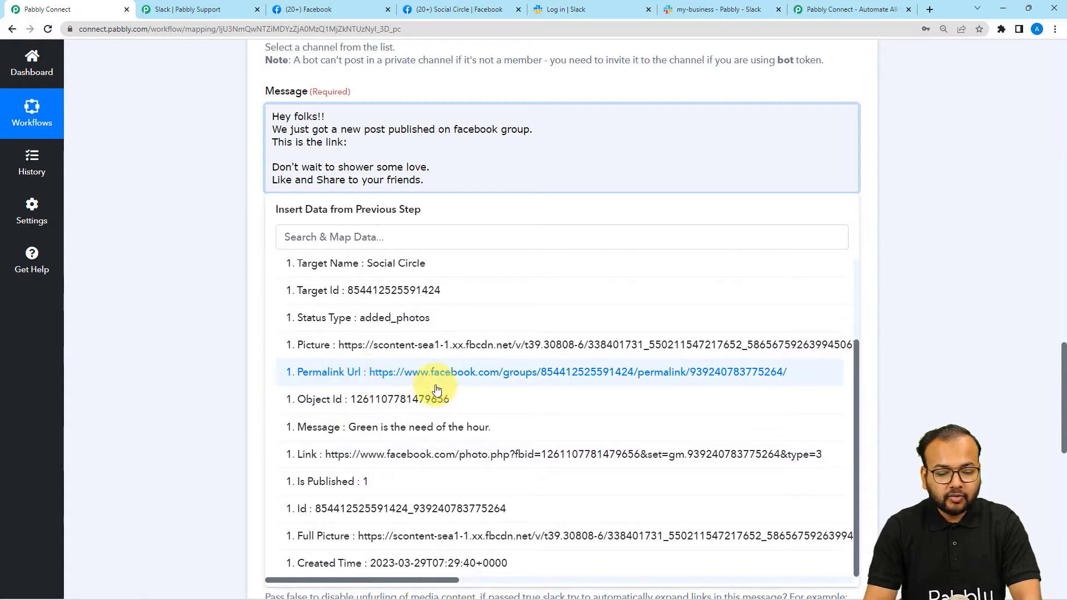
scroll(400, 439, down, 3)
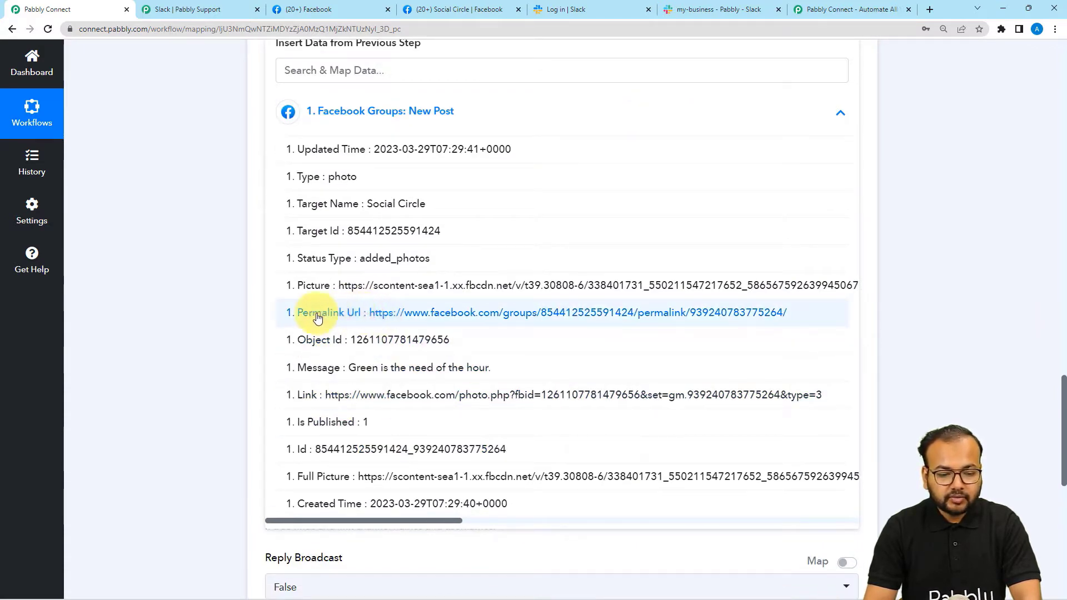
click(350, 315)
click(199, 253)
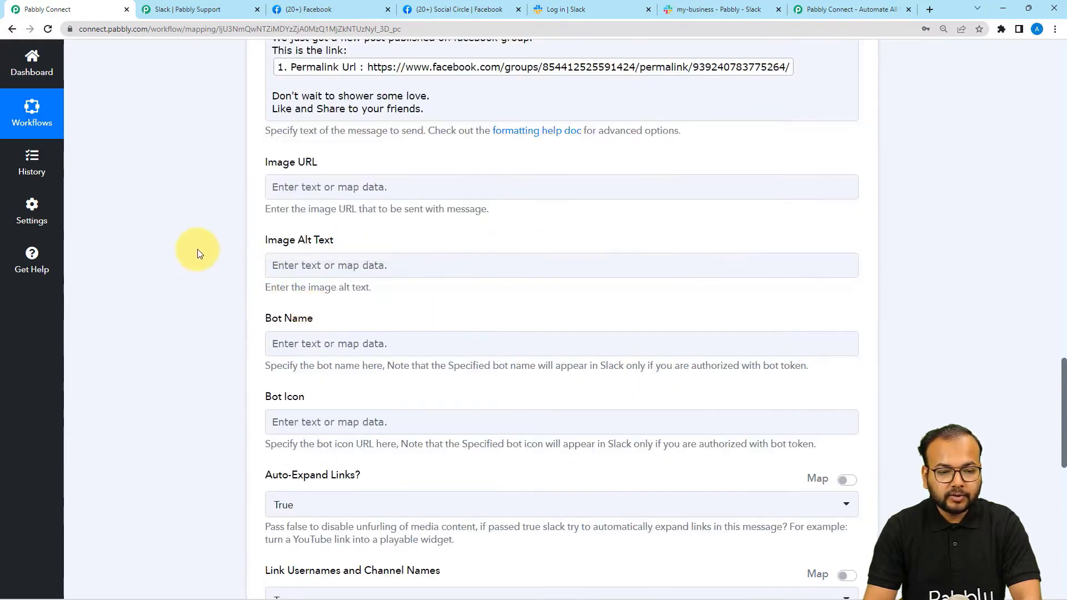
Save the Slack step, send a test request, and check #my-business for the posted message.
scroll(198, 253, down, 2)
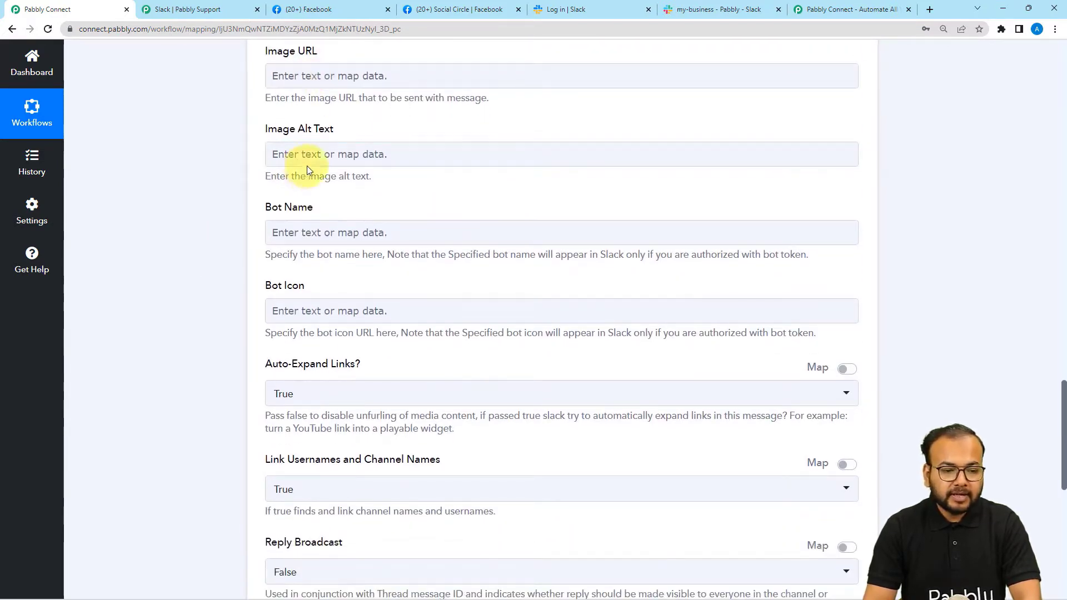
scroll(266, 230, down, 1)
scroll(265, 230, down, 2)
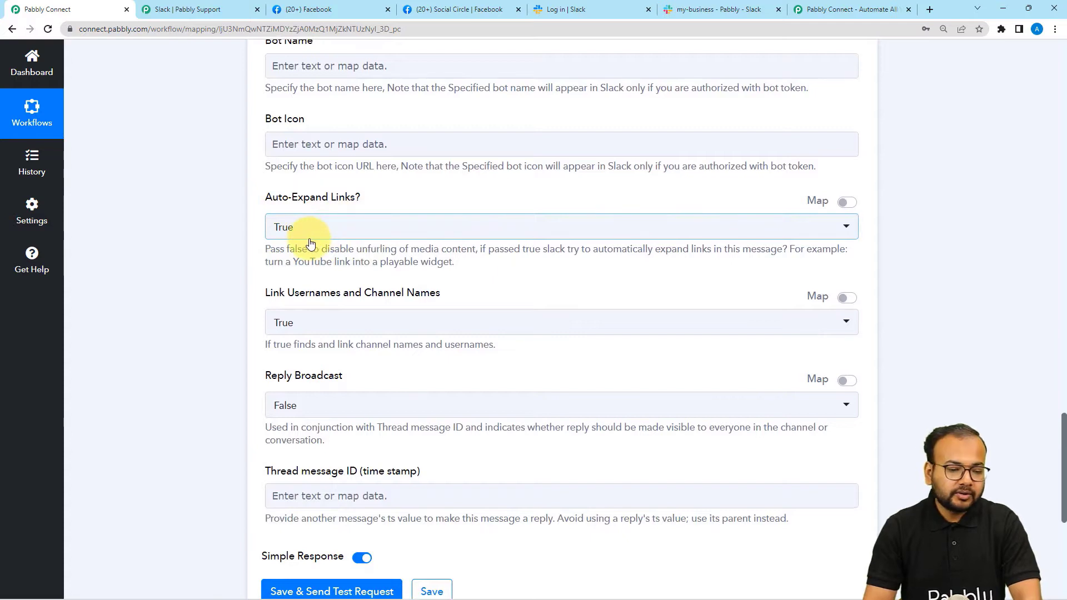
scroll(183, 275, down, 4)
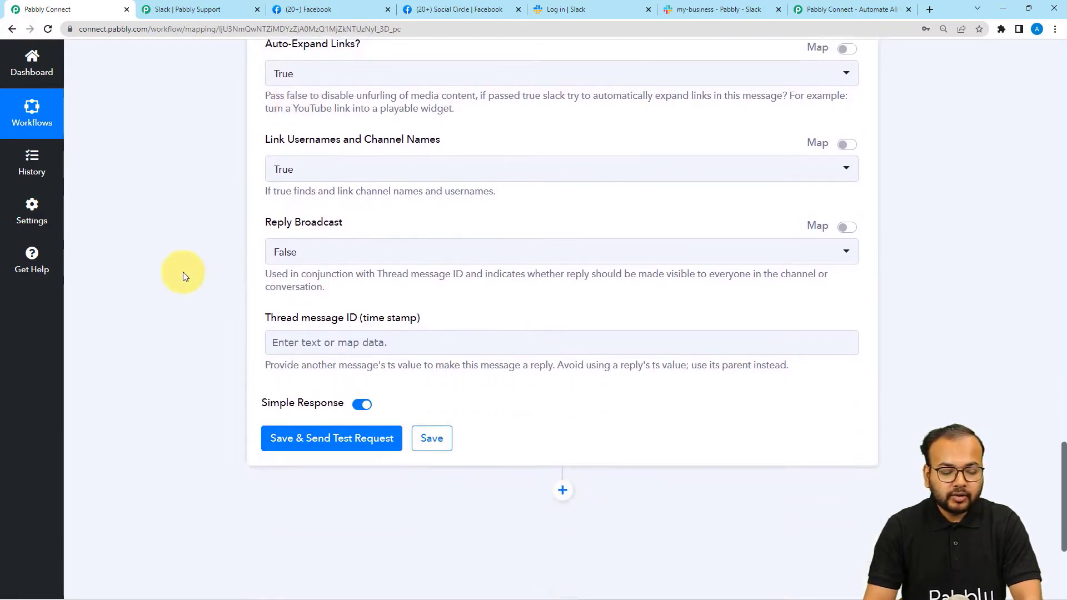
scroll(185, 276, down, 1)
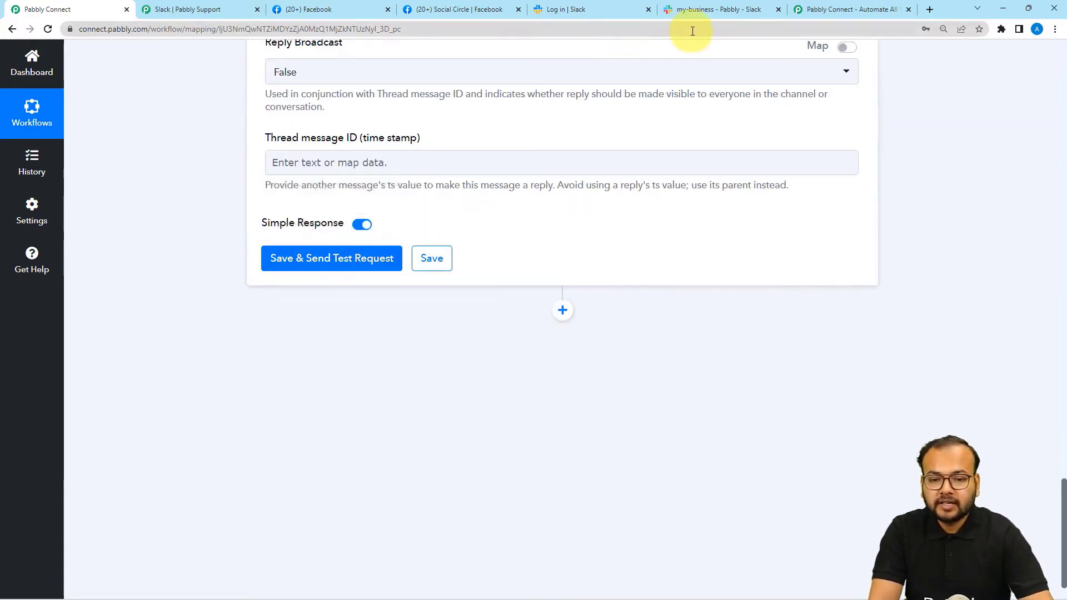
click(701, 10)
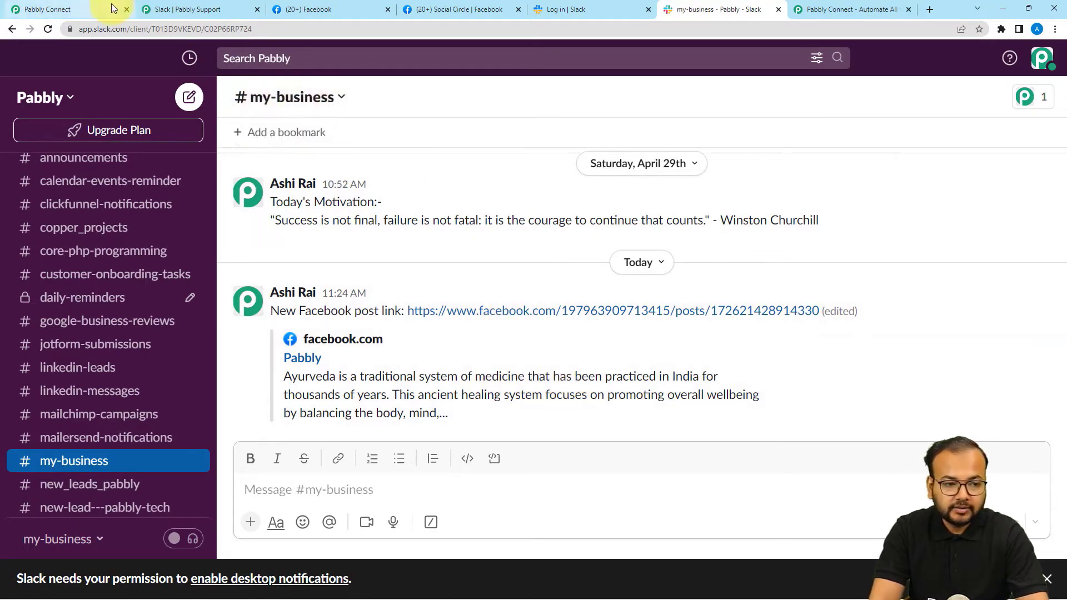
click(67, 9)
click(292, 274)
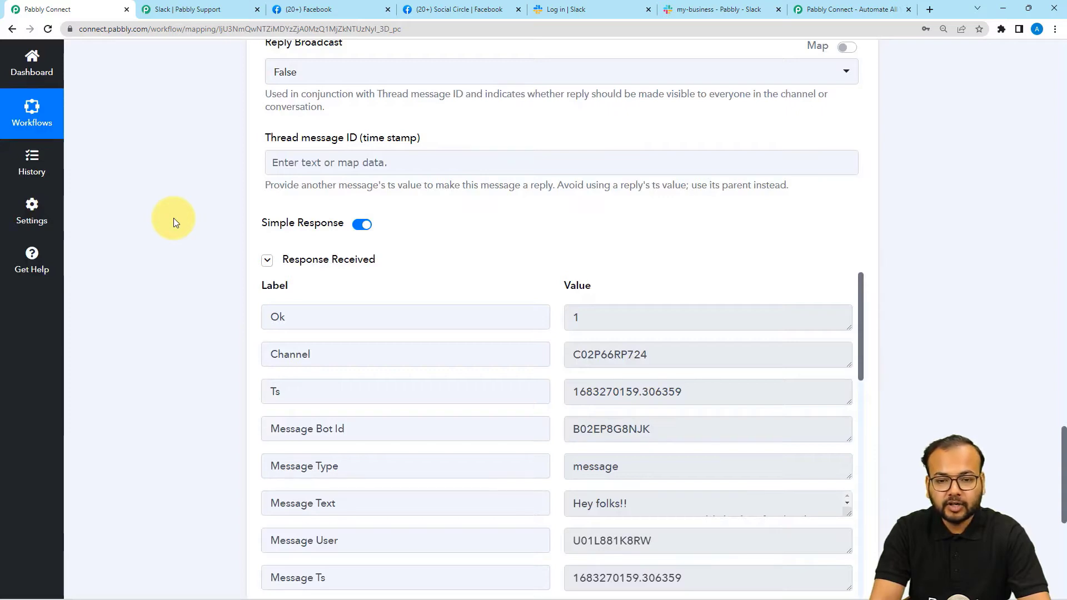
click(687, 6)
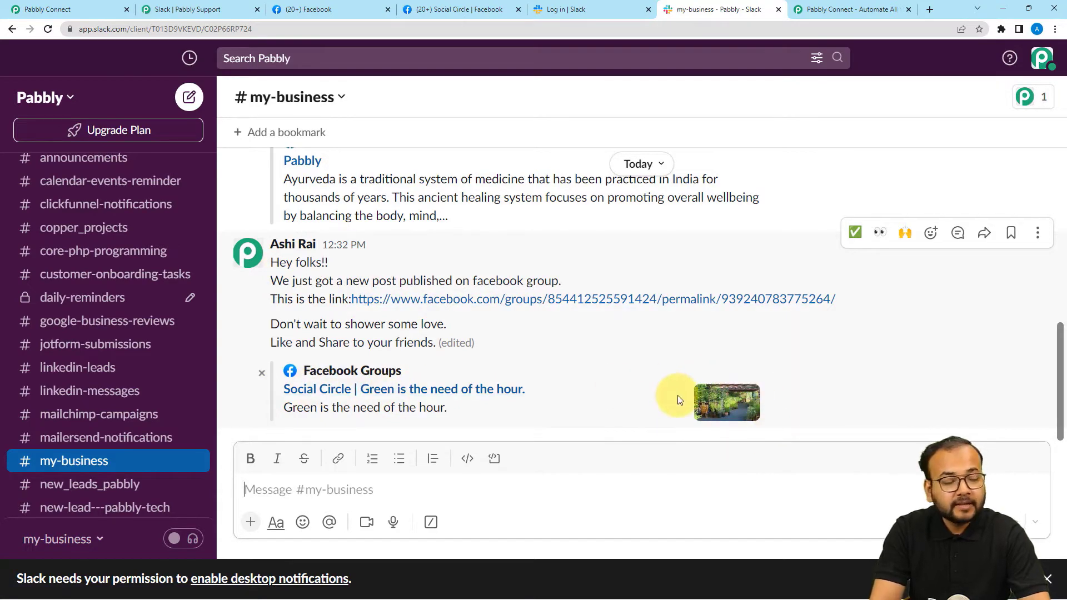
In Pabbly Connect, collapse the Facebook Groups trigger and Slack action panels.
click(84, 8)
scroll(1060, 93, up, 20)
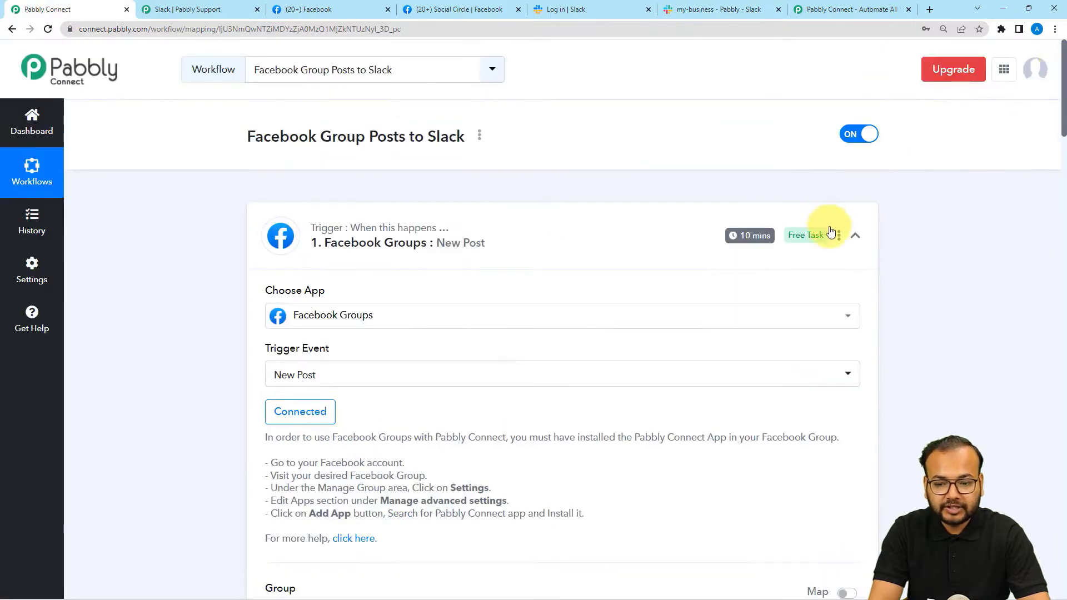
click(855, 235)
click(854, 360)
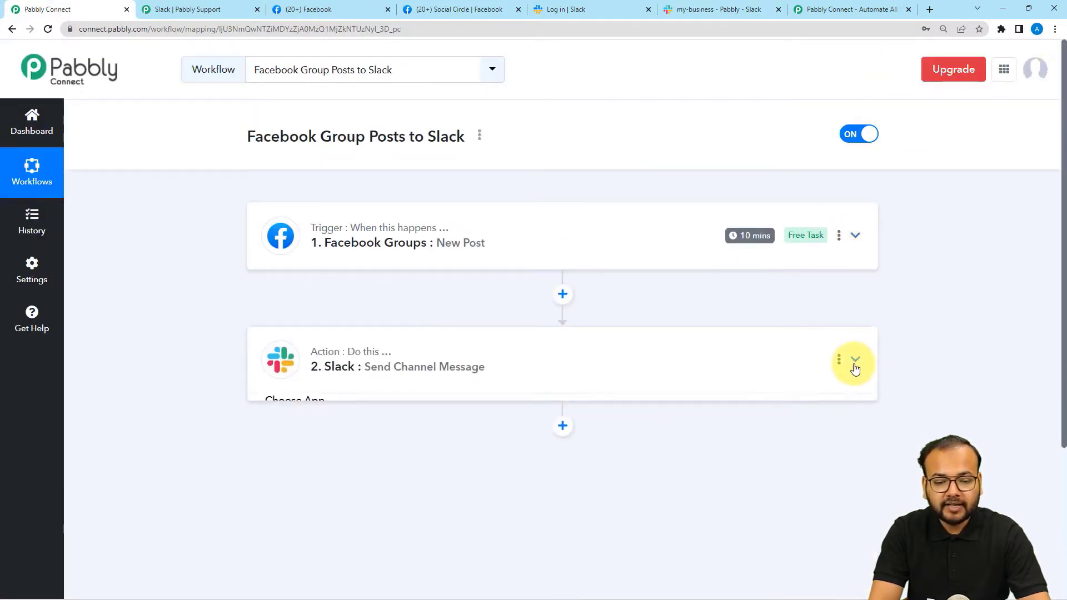
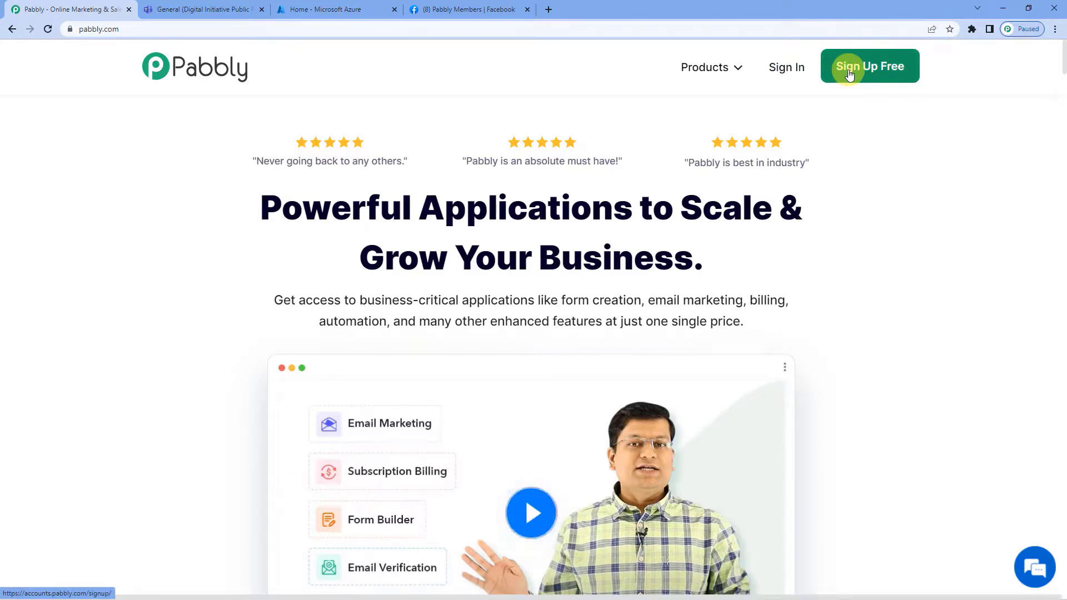
Sign in and create a new workflow named 'Facebook Groups To Microsoft Teams'.
click(792, 74)
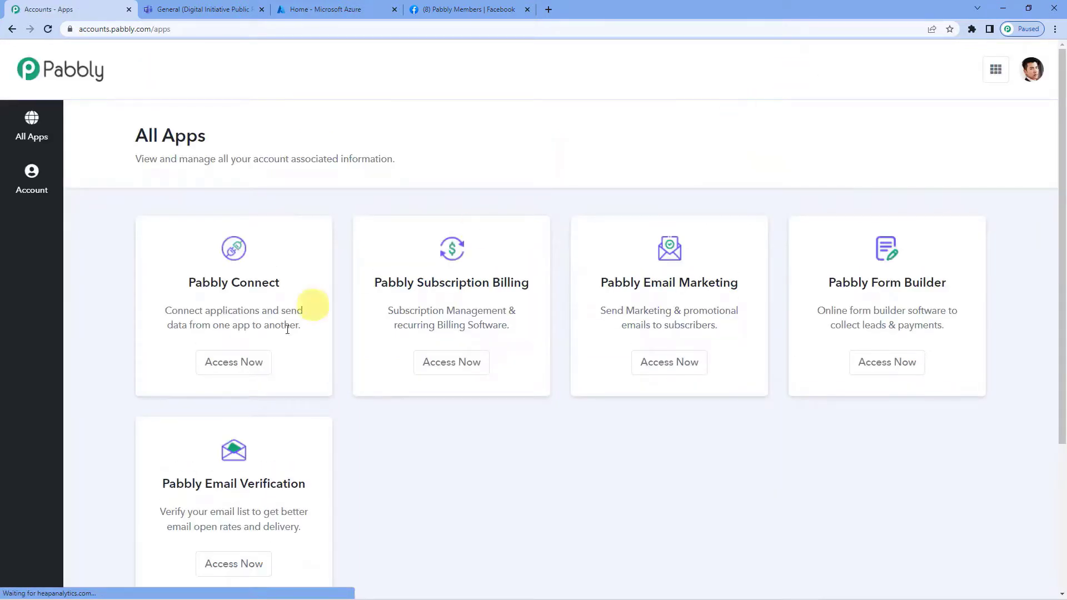
click(247, 362)
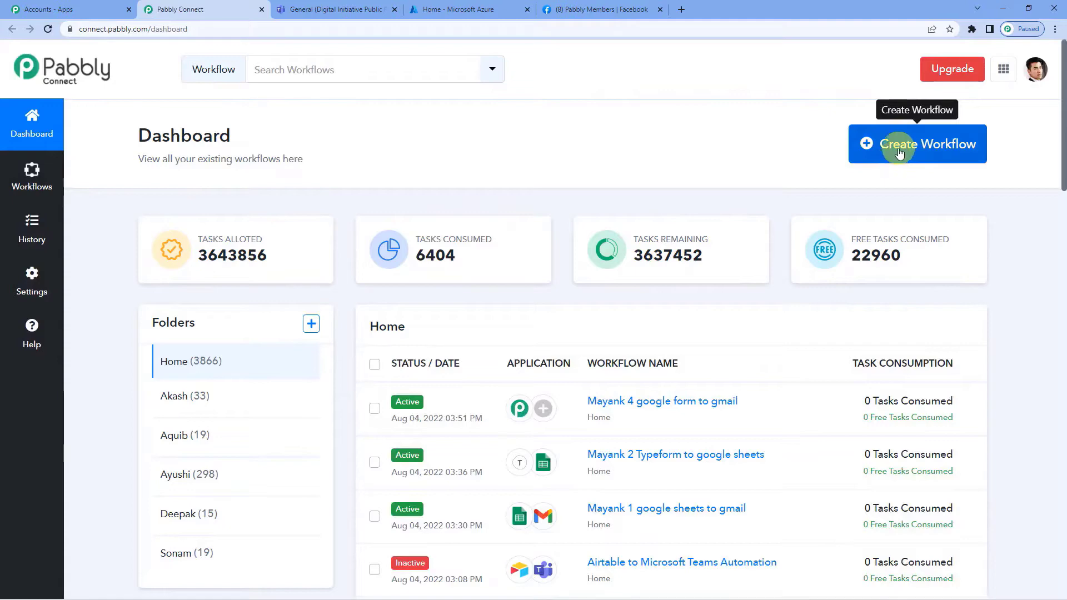
click(899, 153)
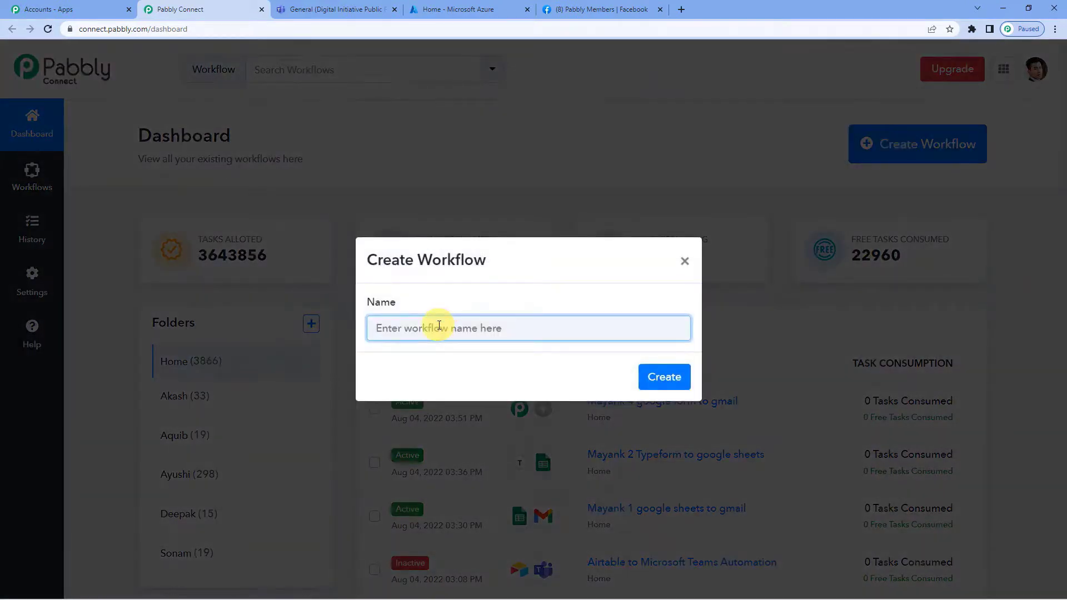
text(Facebook Groups To Microsoft T)
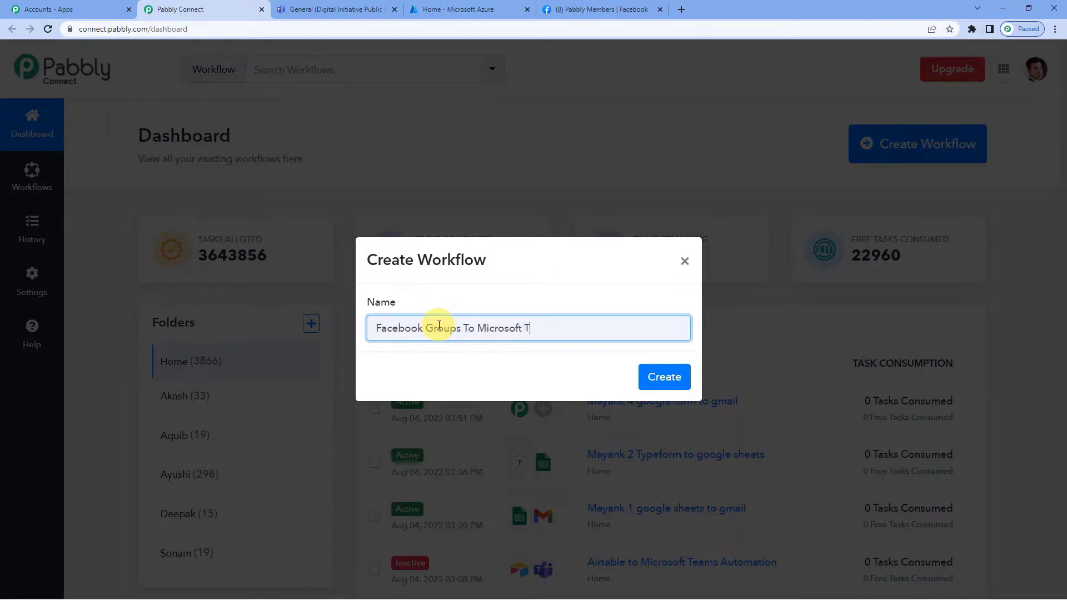
click(657, 376)
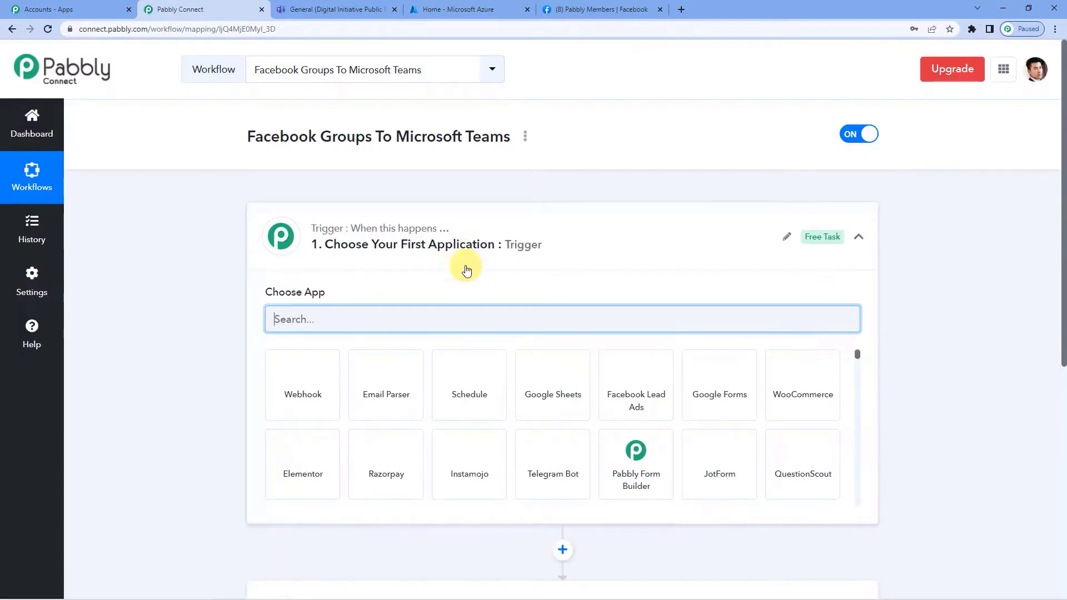
Re-expand the trigger step to show its Choose App list and focus the app search box.
click(458, 258)
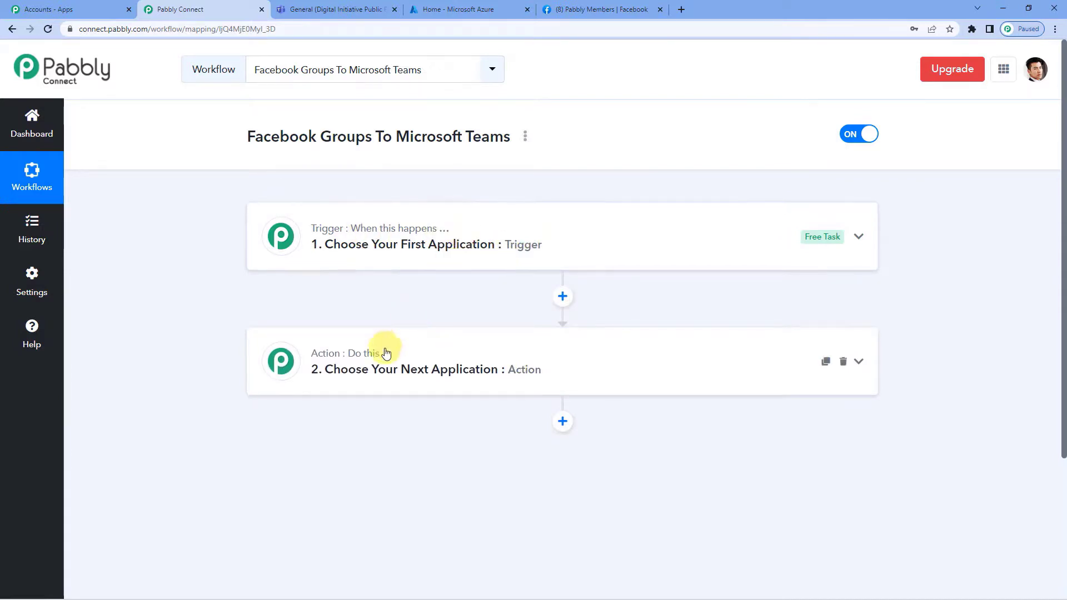
mouse_move(361, 357)
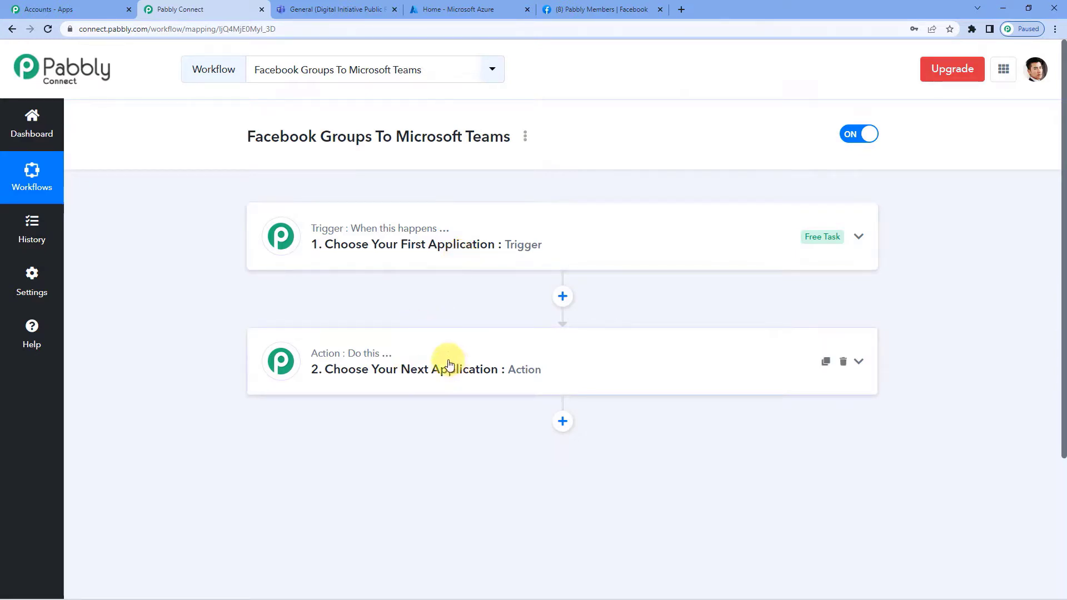
click(448, 257)
click(329, 318)
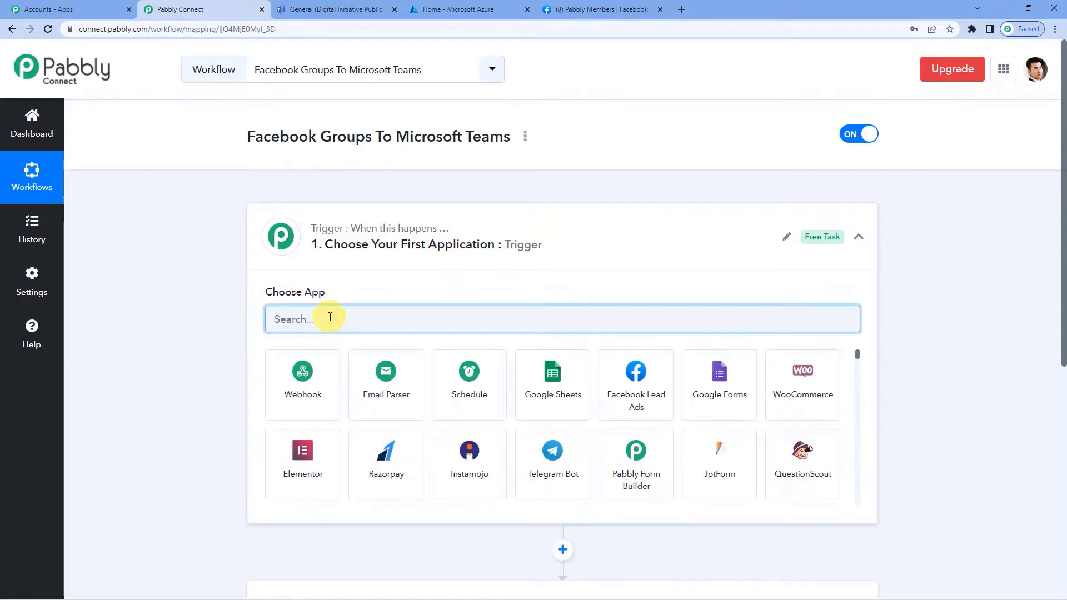
Set the trigger to Facebook Groups with the New Post event and begin connecting the account.
text(faceb)
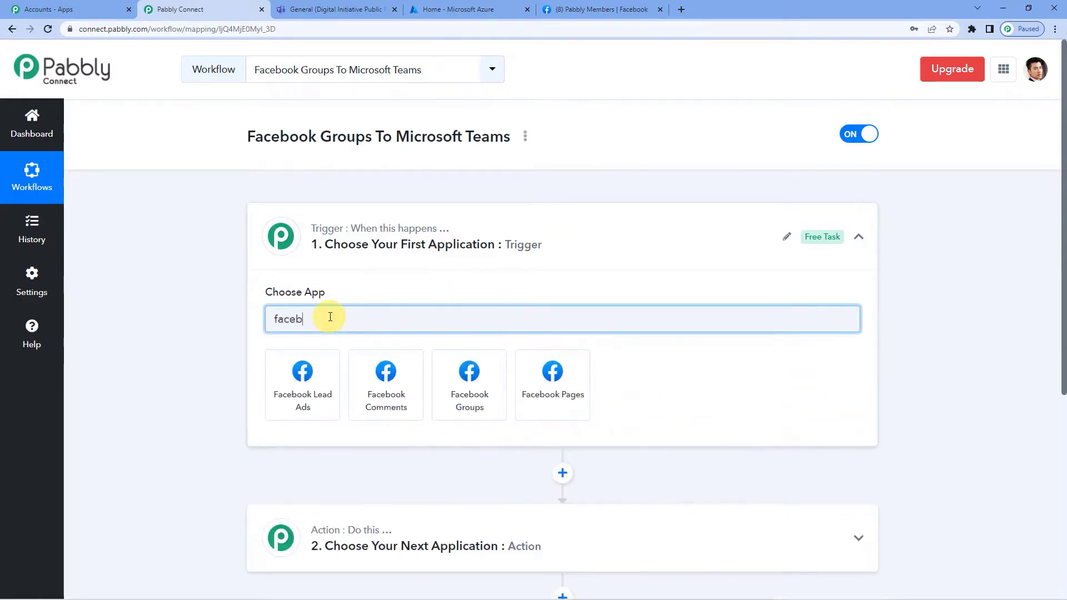
text(oo)
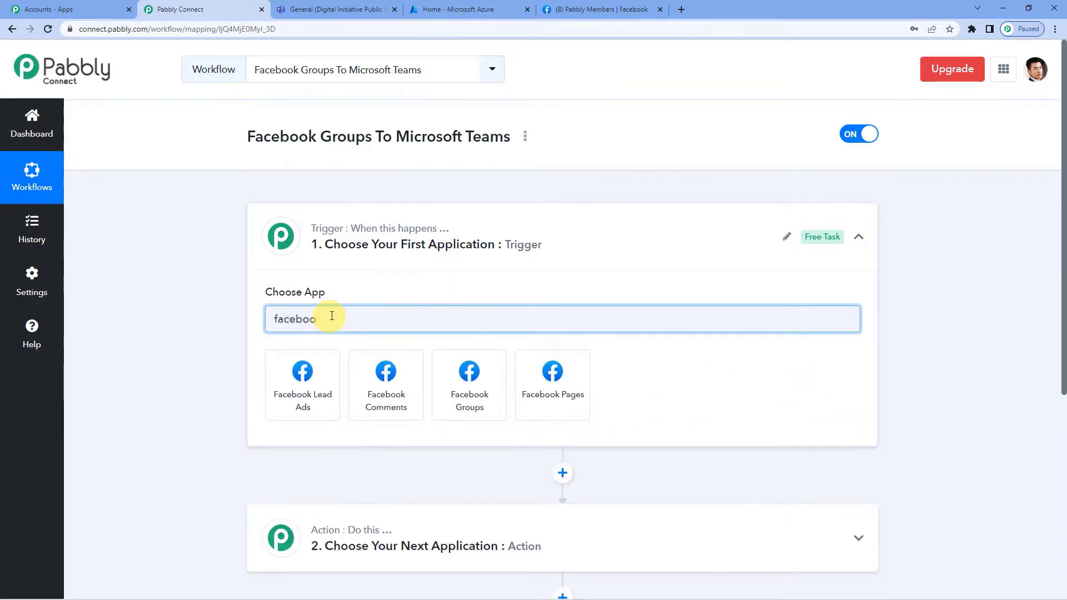
click(498, 386)
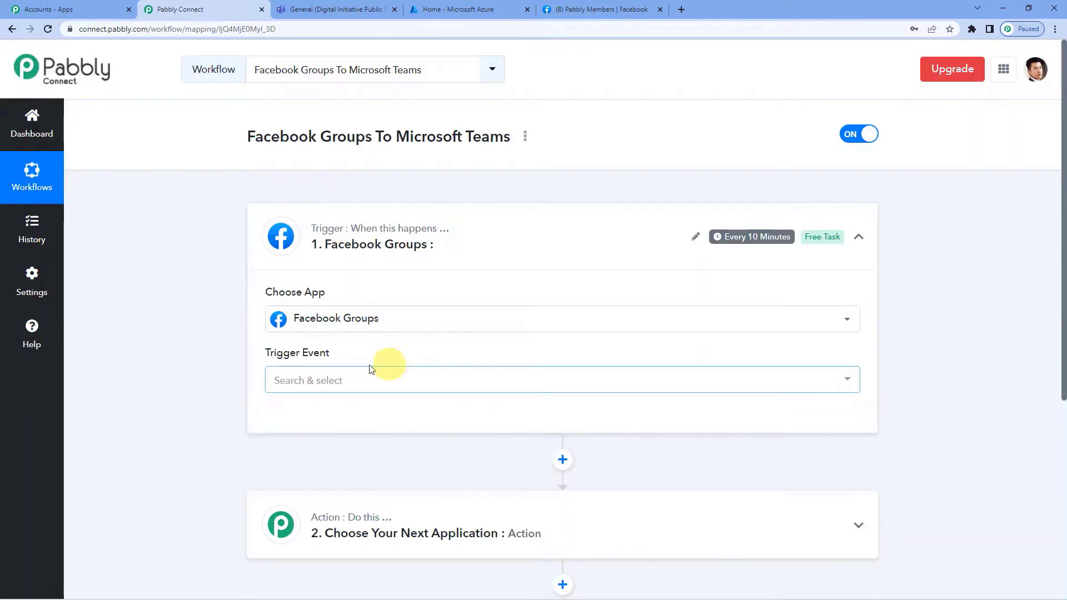
click(325, 380)
scroll(369, 369, down, 2)
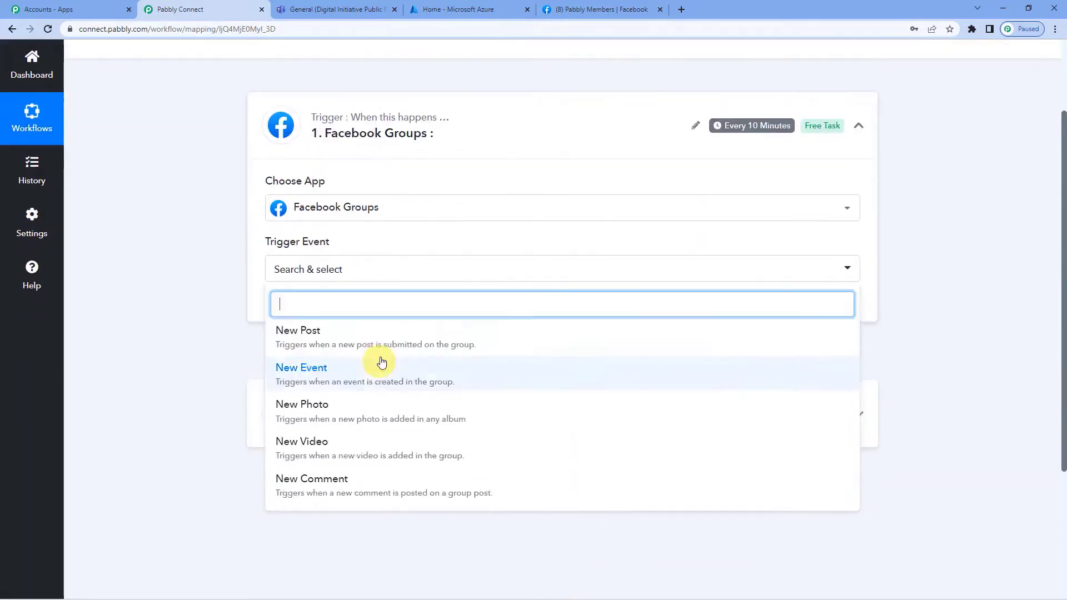
click(345, 344)
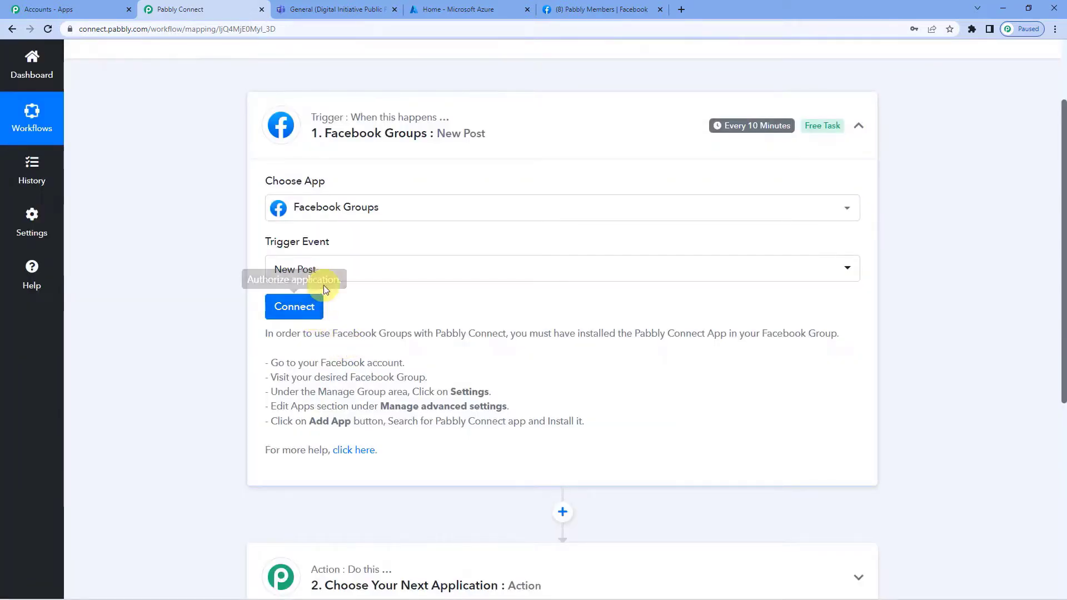
click(322, 273)
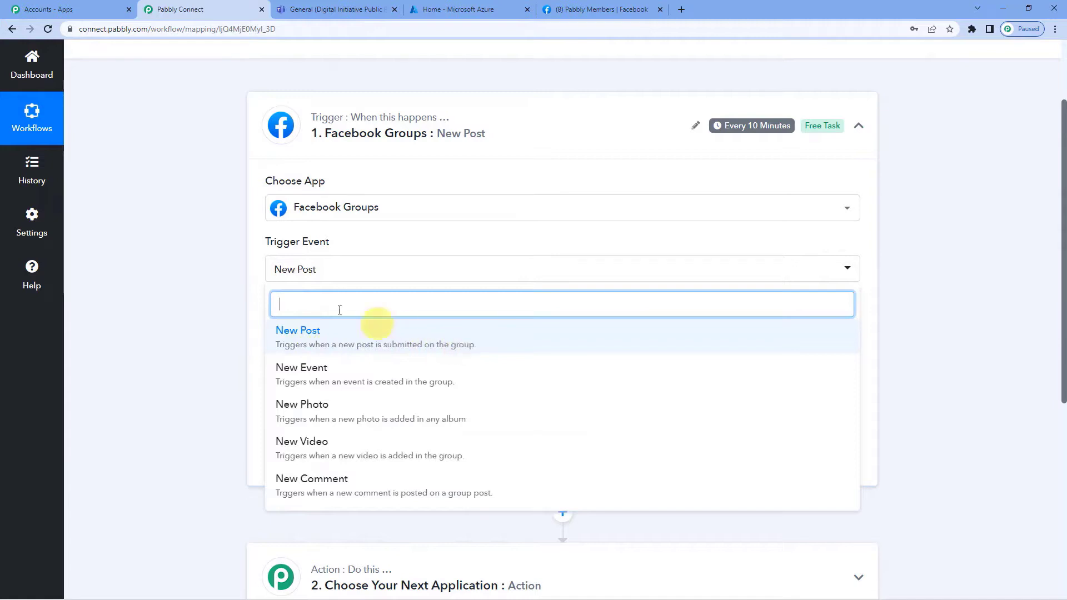
click(260, 274)
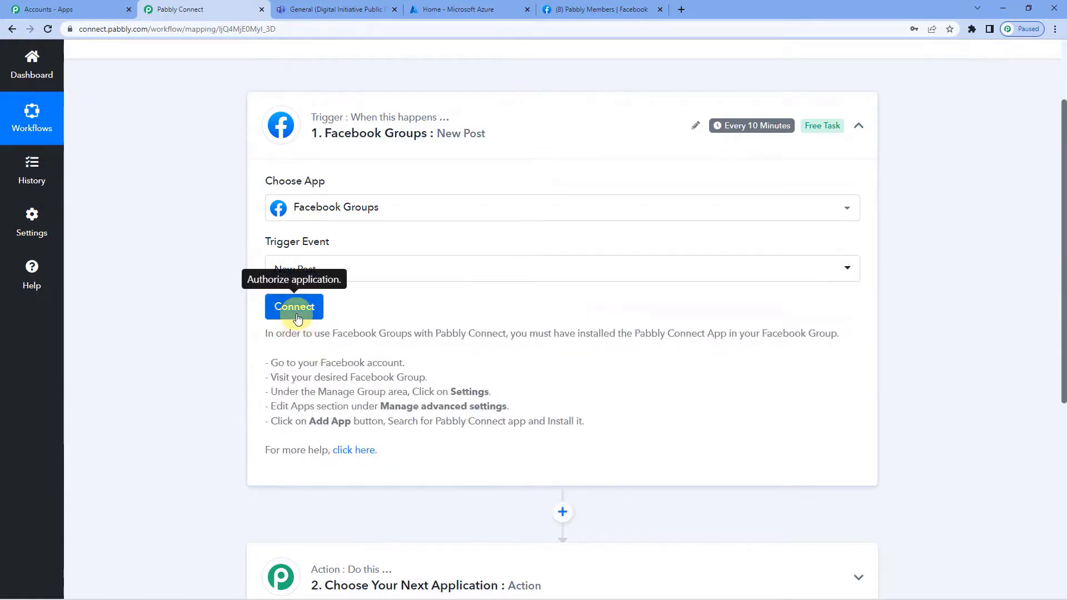
click(297, 316)
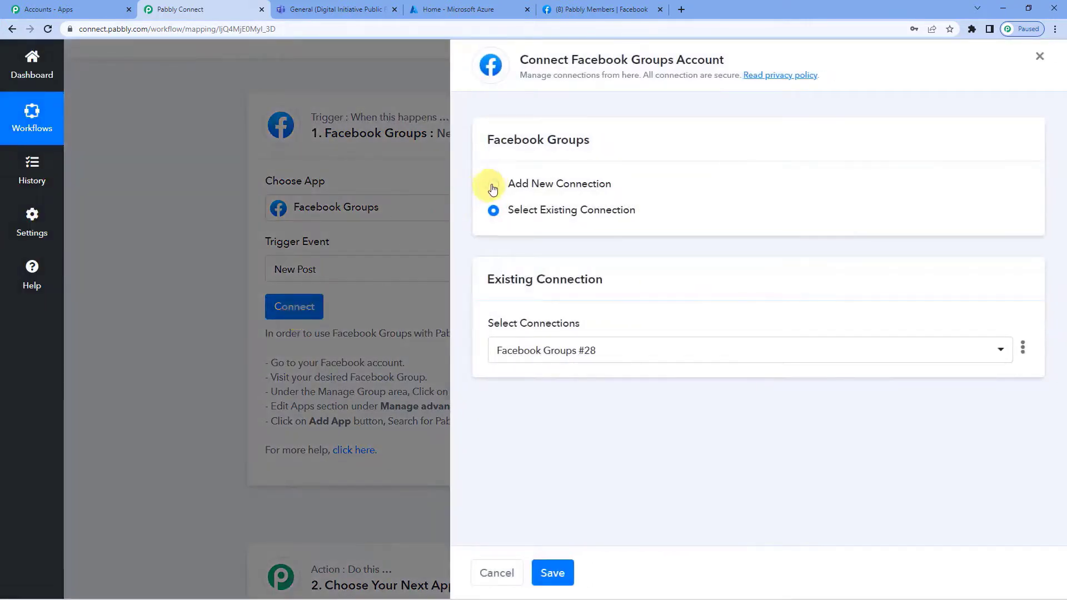
Authorize a new Facebook Groups connection, Facebook Groups #29.
click(493, 183)
click(554, 329)
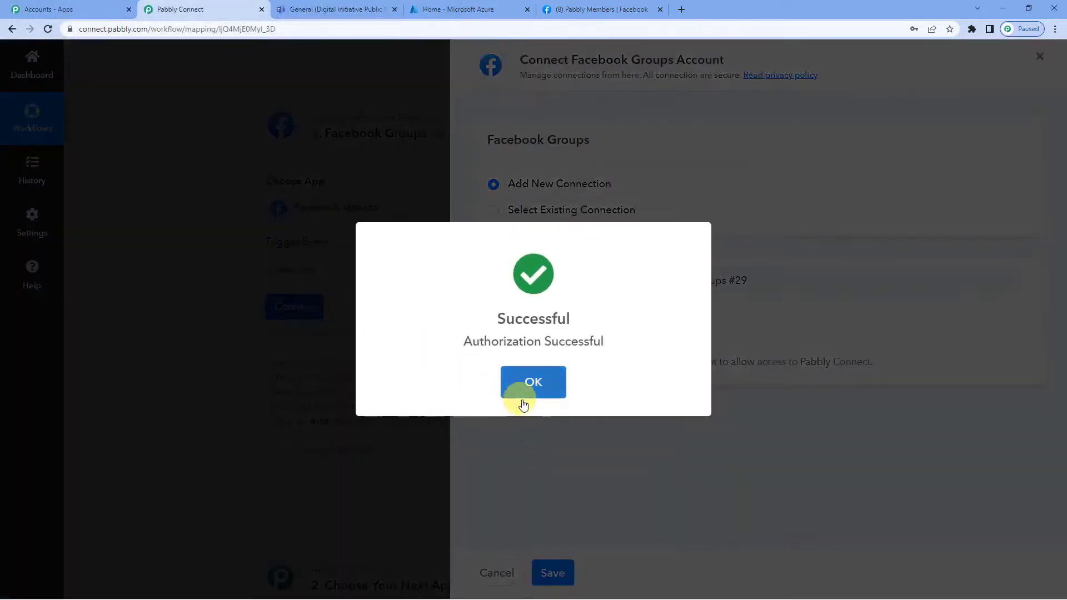
click(525, 390)
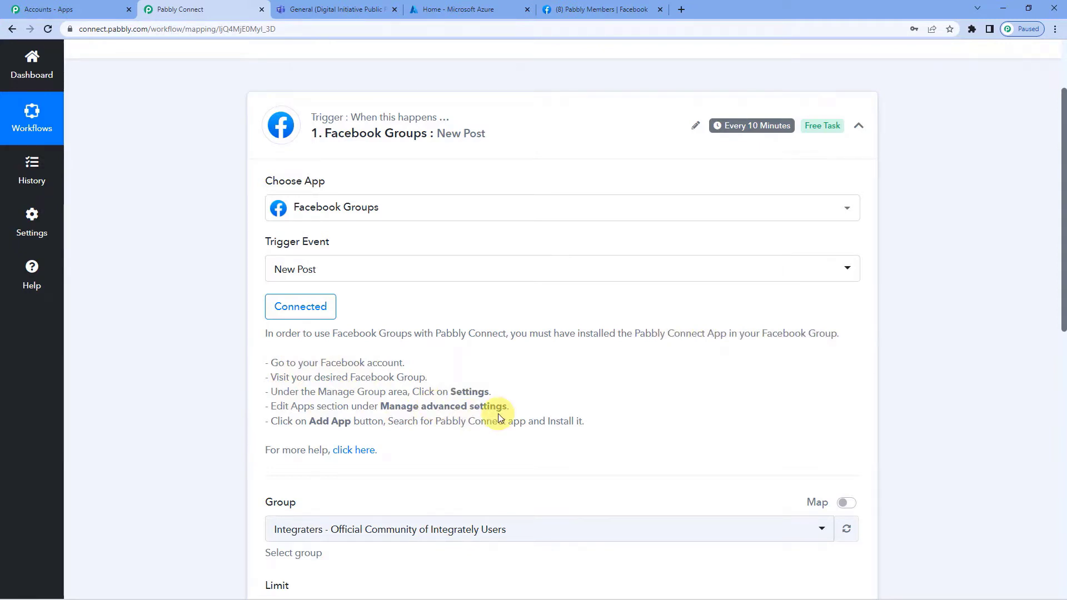
click(567, 7)
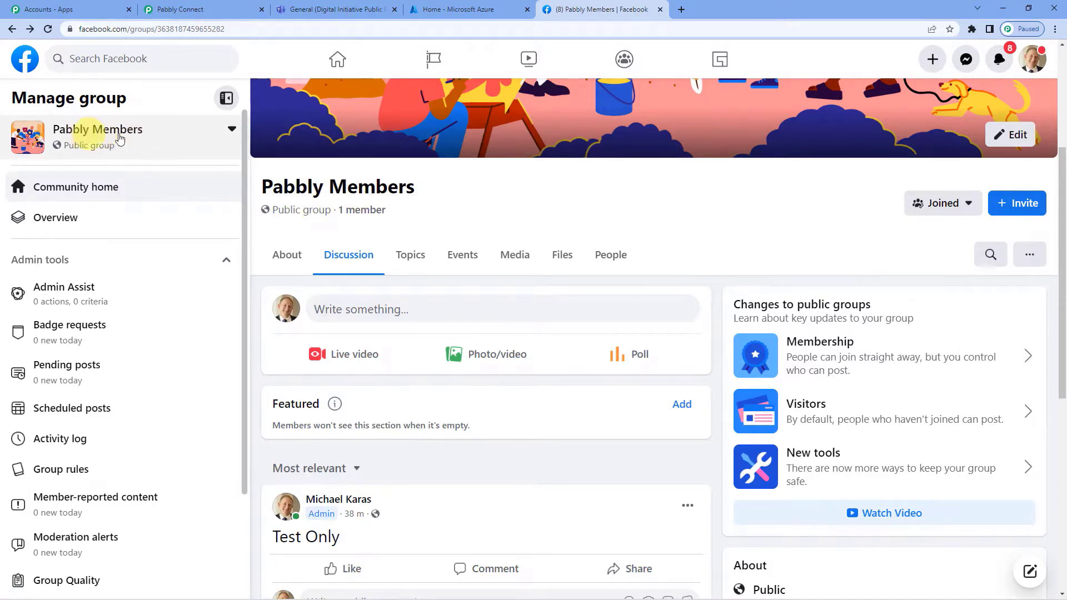
scroll(68, 250, down, 3)
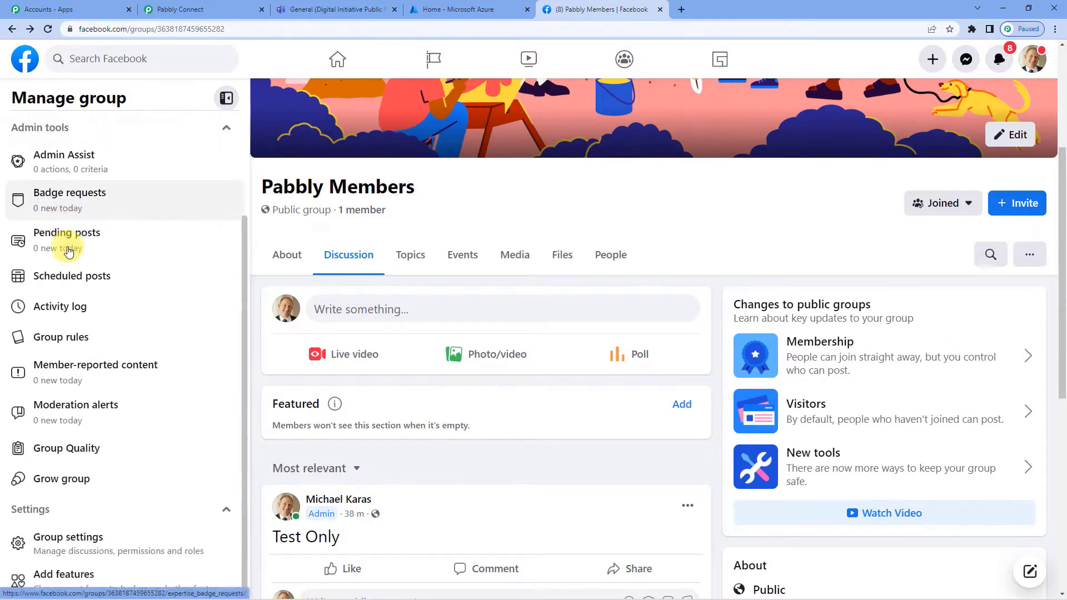
click(76, 539)
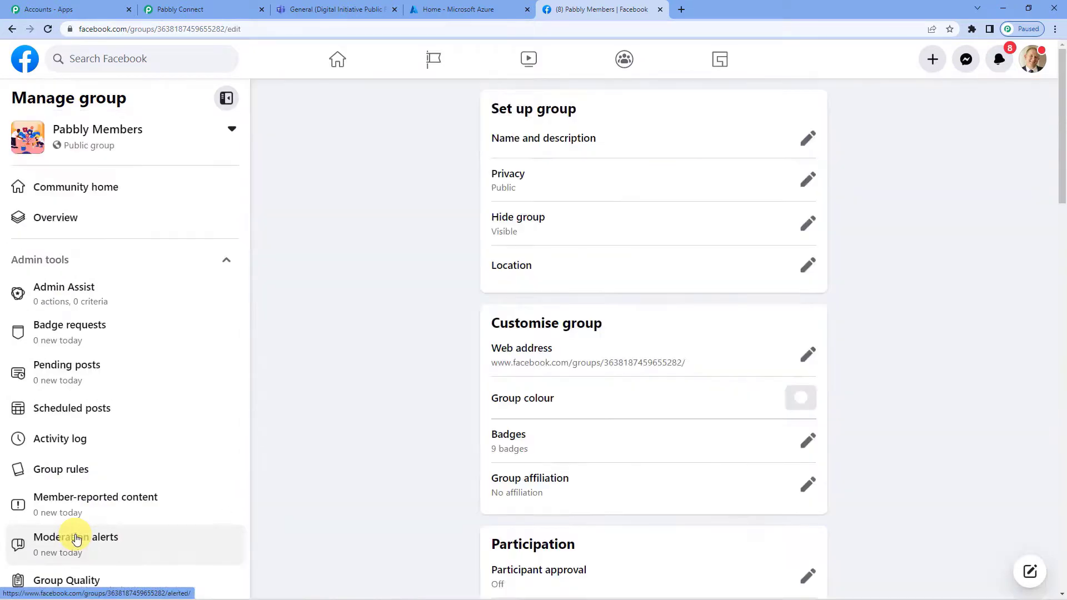
scroll(618, 298, down, 20)
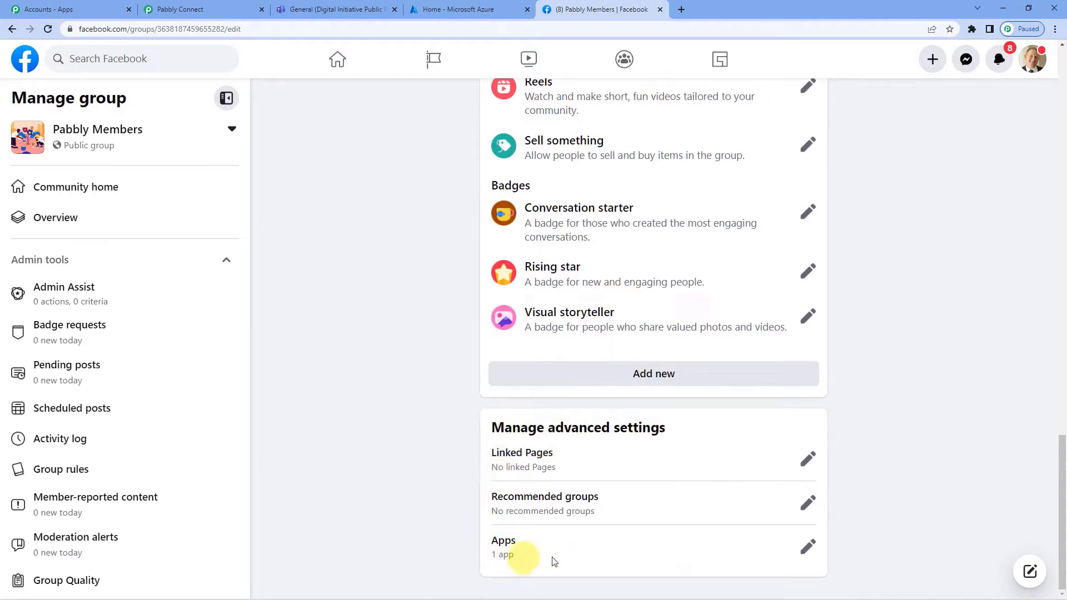
click(806, 548)
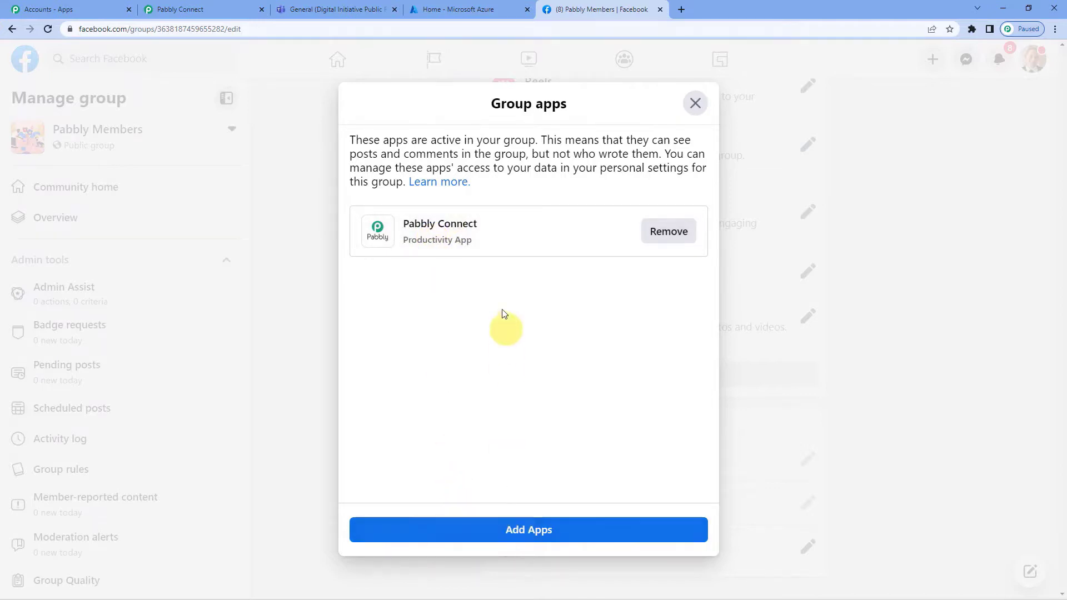
click(695, 104)
click(12, 28)
click(194, 7)
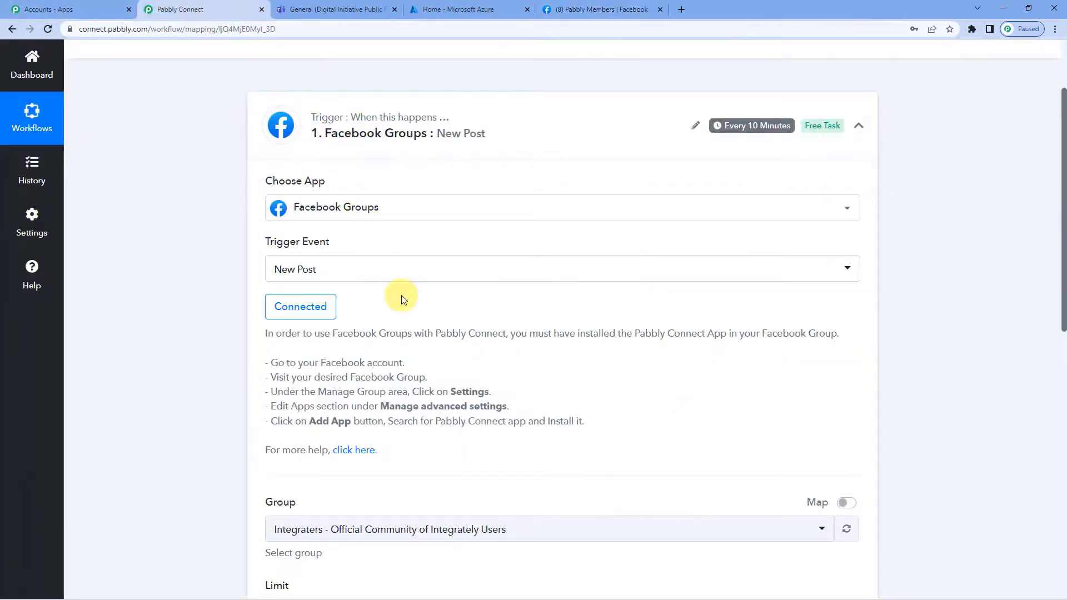
Select Pabbly Members as the Facebook group to watch.
scroll(404, 300, down, 4)
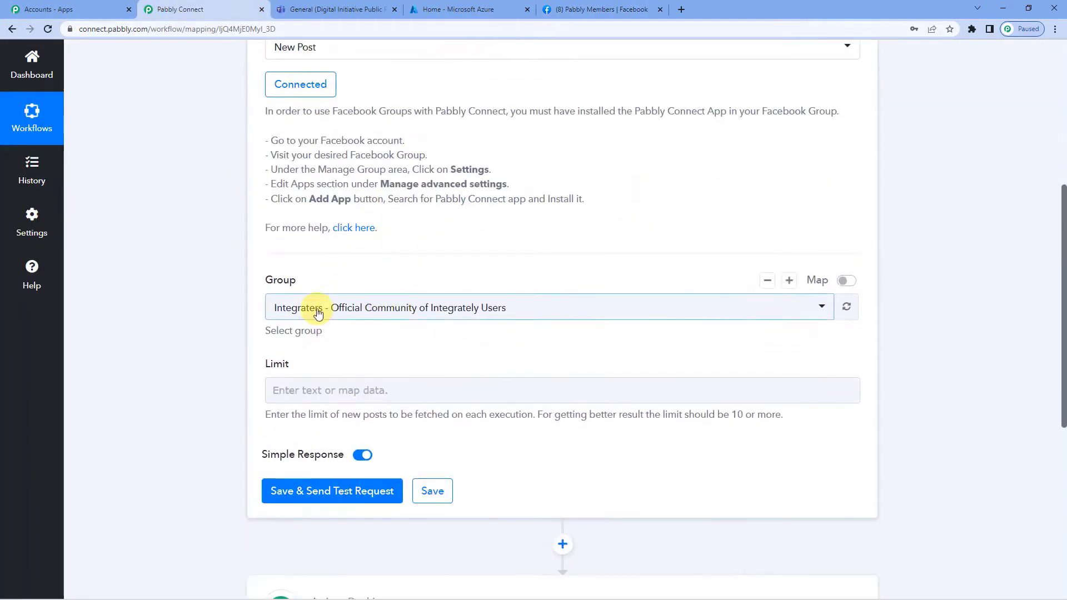
click(315, 312)
scroll(334, 394, down, 2)
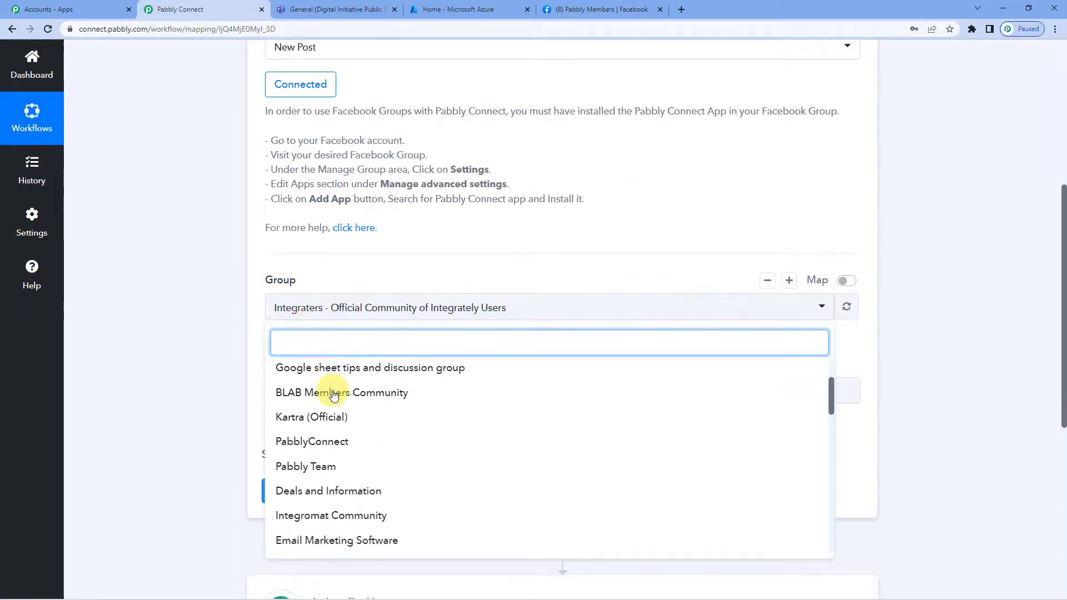
scroll(333, 394, down, 5)
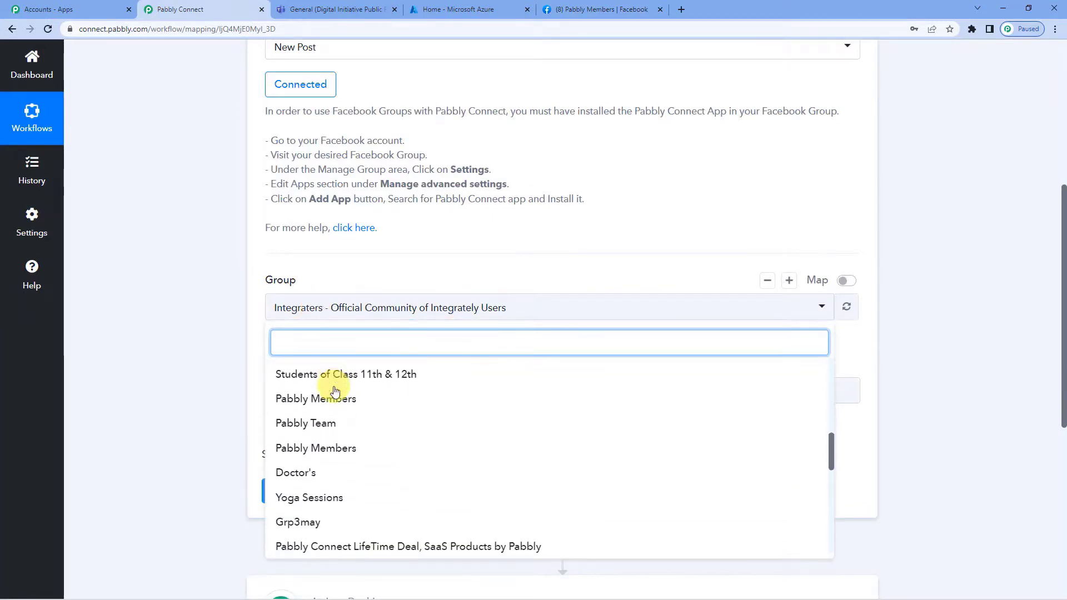
scroll(335, 388, down, 2)
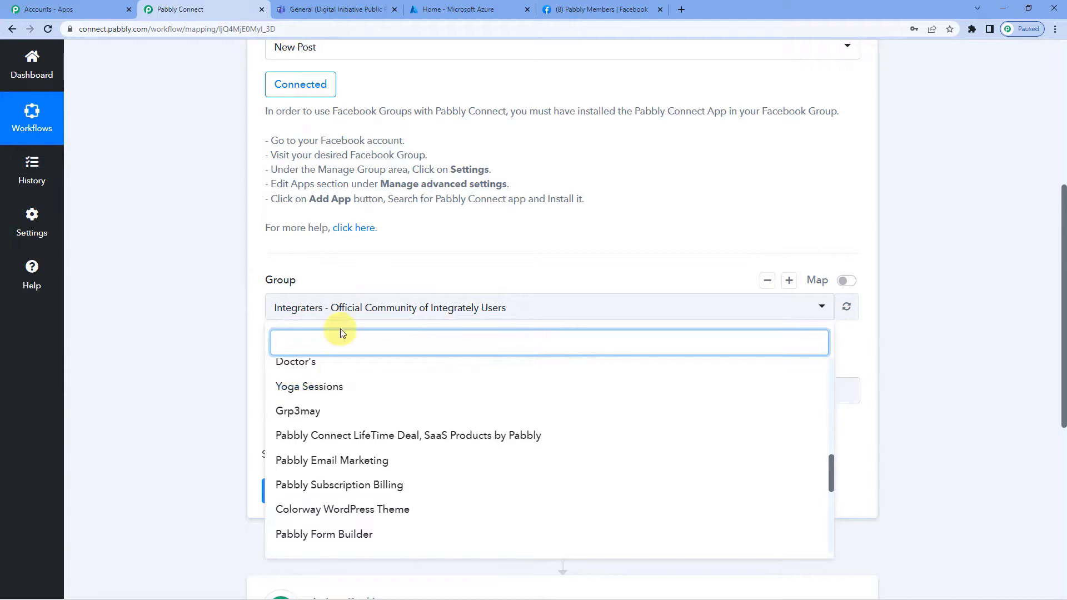
scroll(321, 422, up, 1)
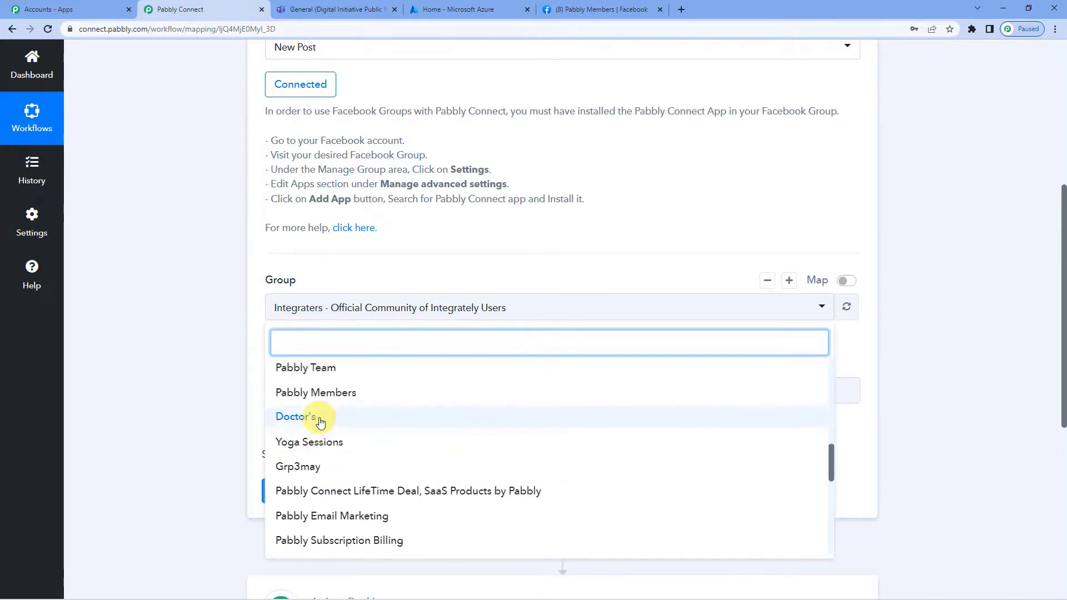
scroll(320, 422, up, 1)
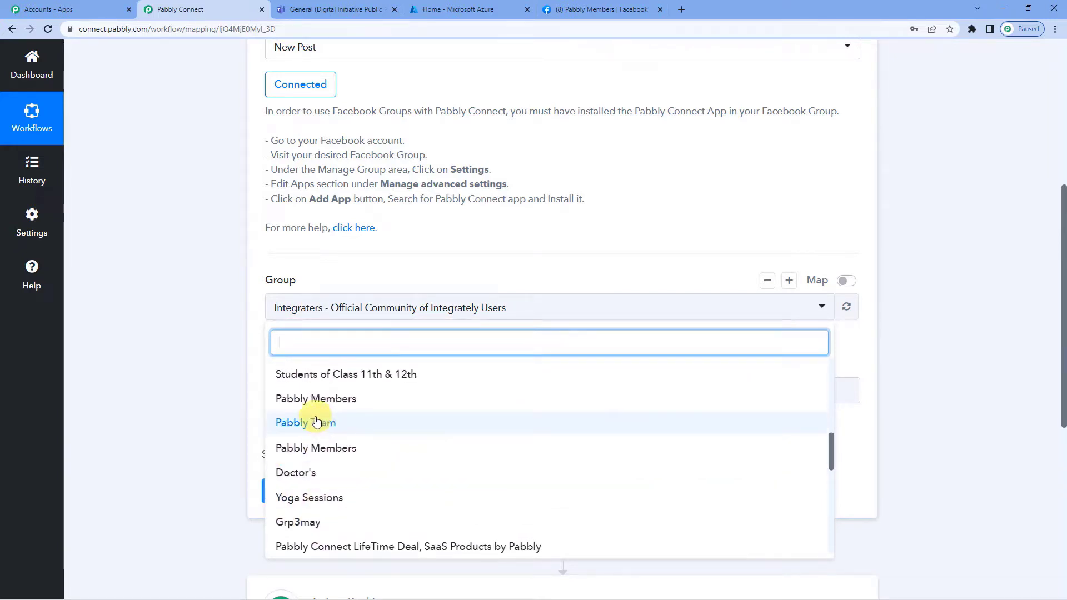
click(326, 409)
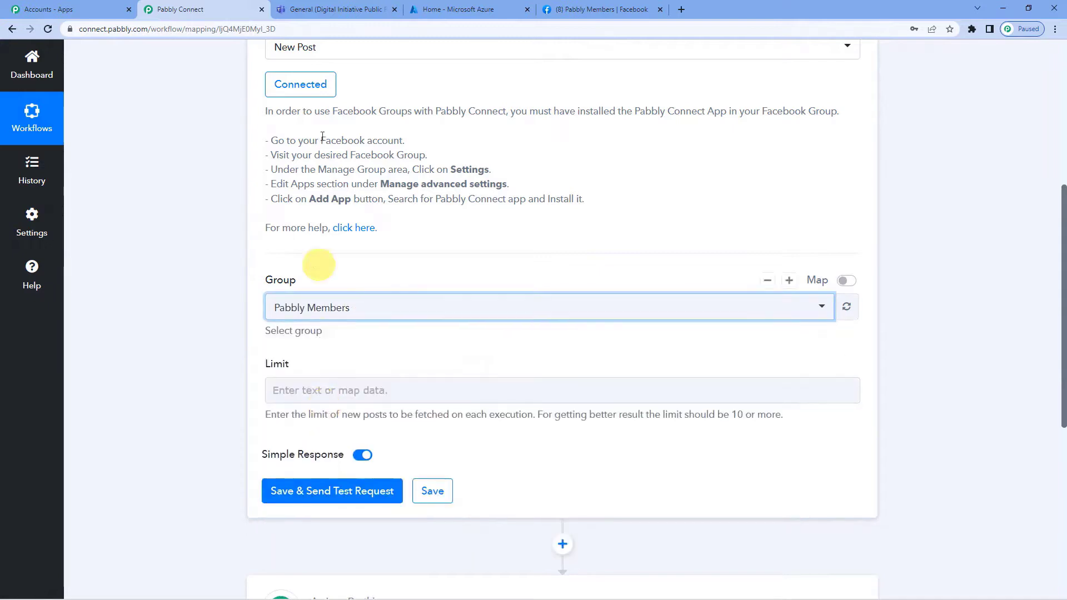
Check the group on Facebook, then save the trigger and send a test request.
click(574, 9)
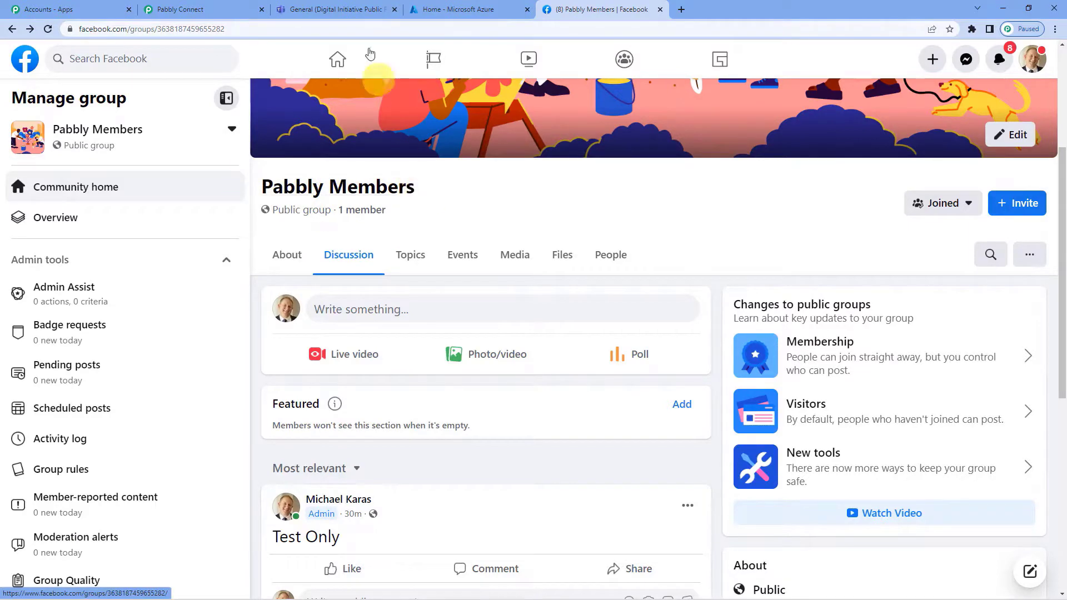
click(228, 4)
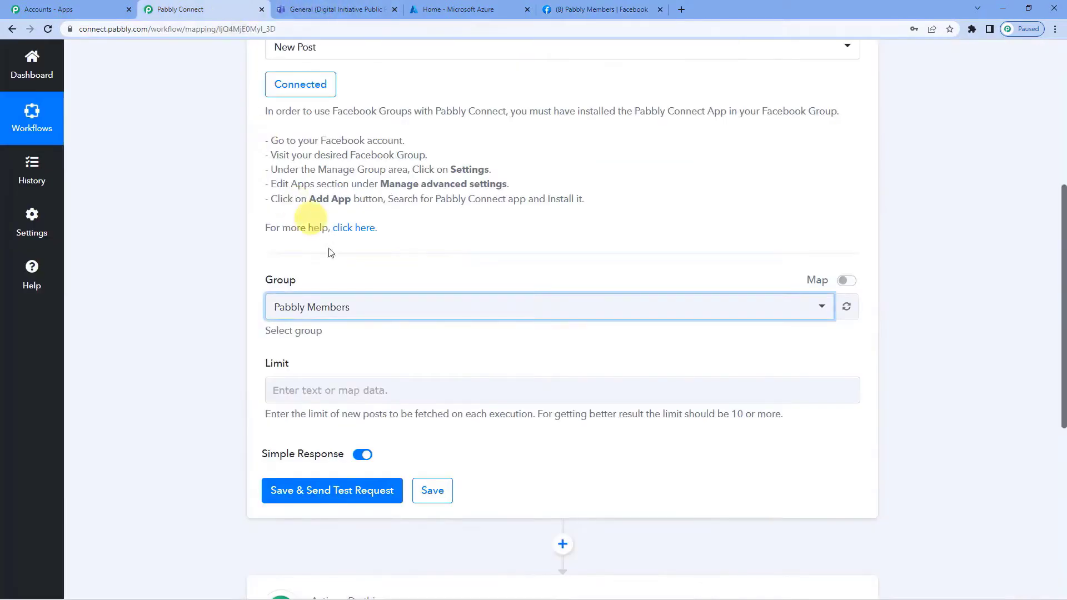
click(326, 491)
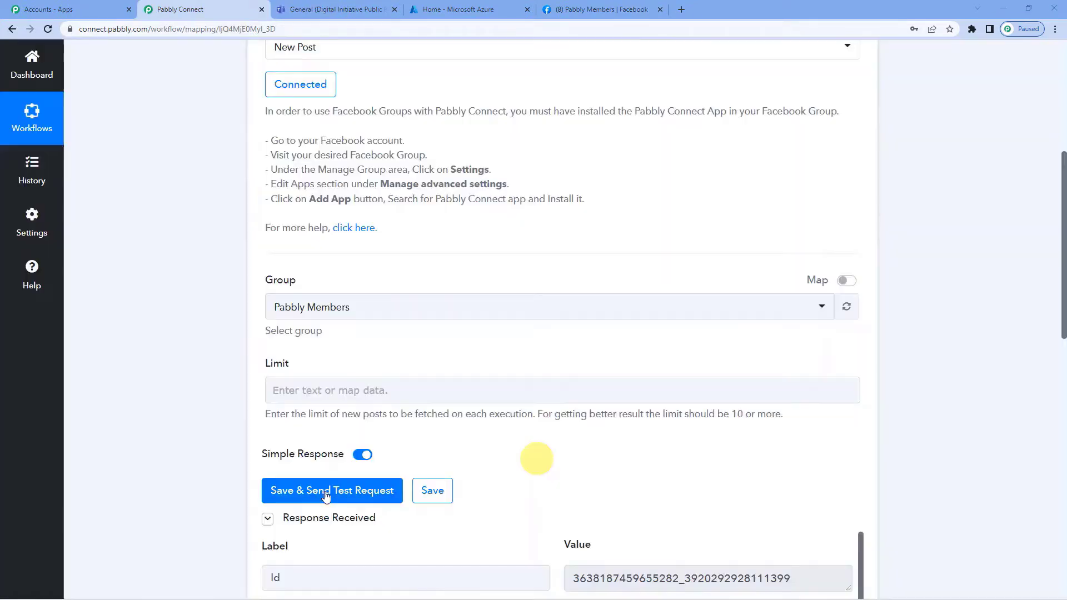
scroll(444, 389, down, 5)
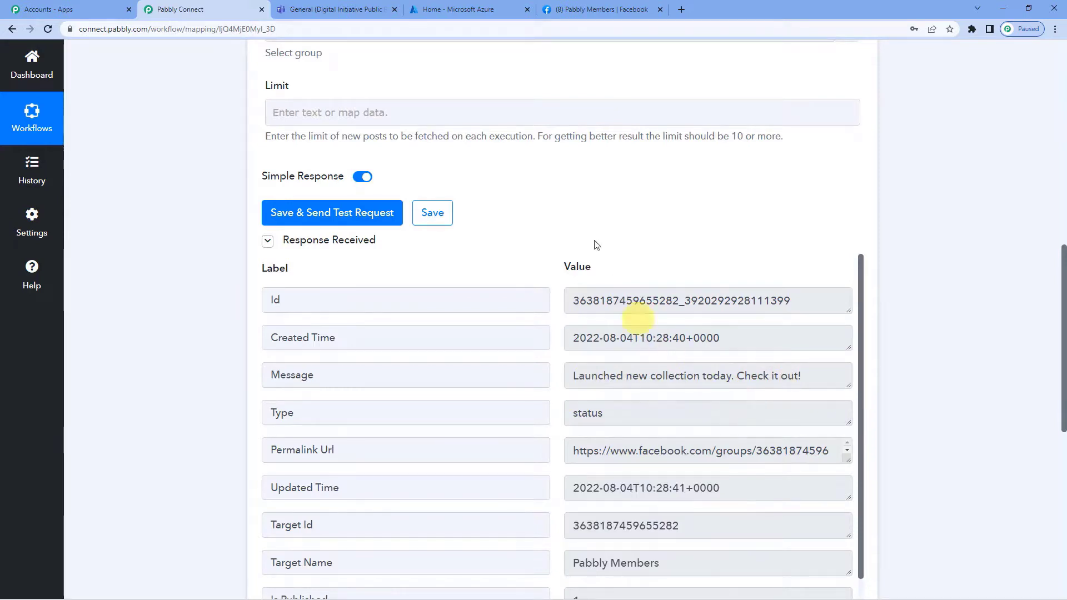
click(600, 9)
scroll(330, 385, down, 1)
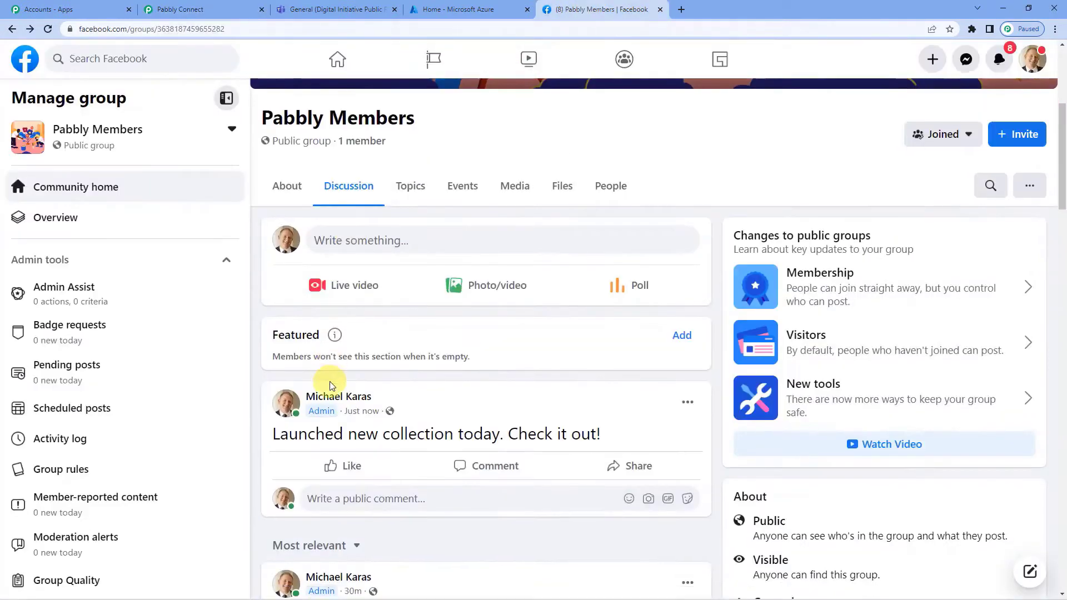
scroll(329, 385, down, 2)
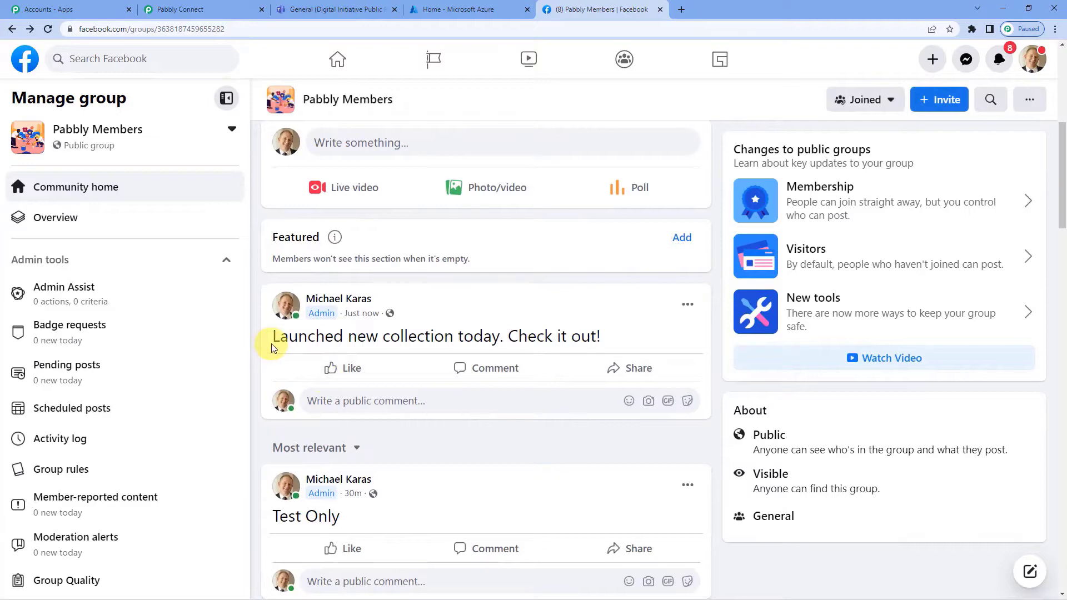
drag(271, 341, 605, 330)
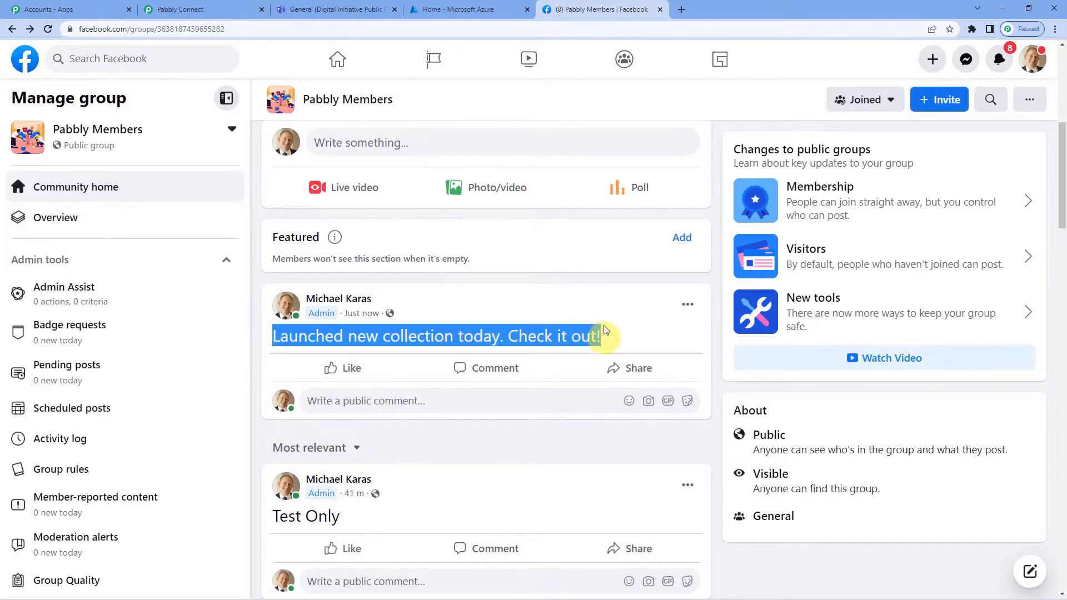
click(247, 8)
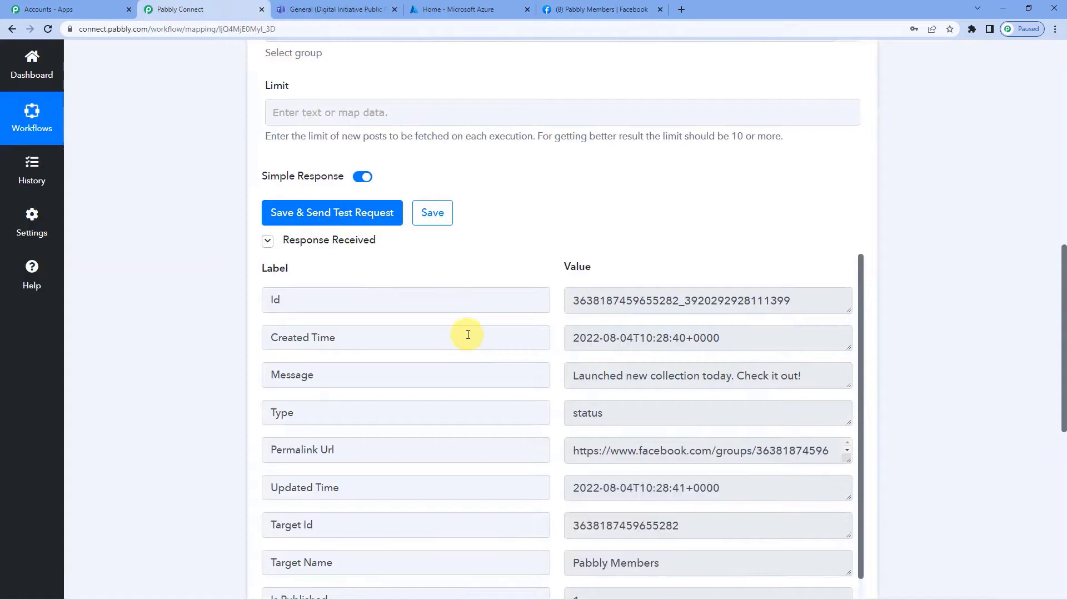
scroll(228, 350, down, 5)
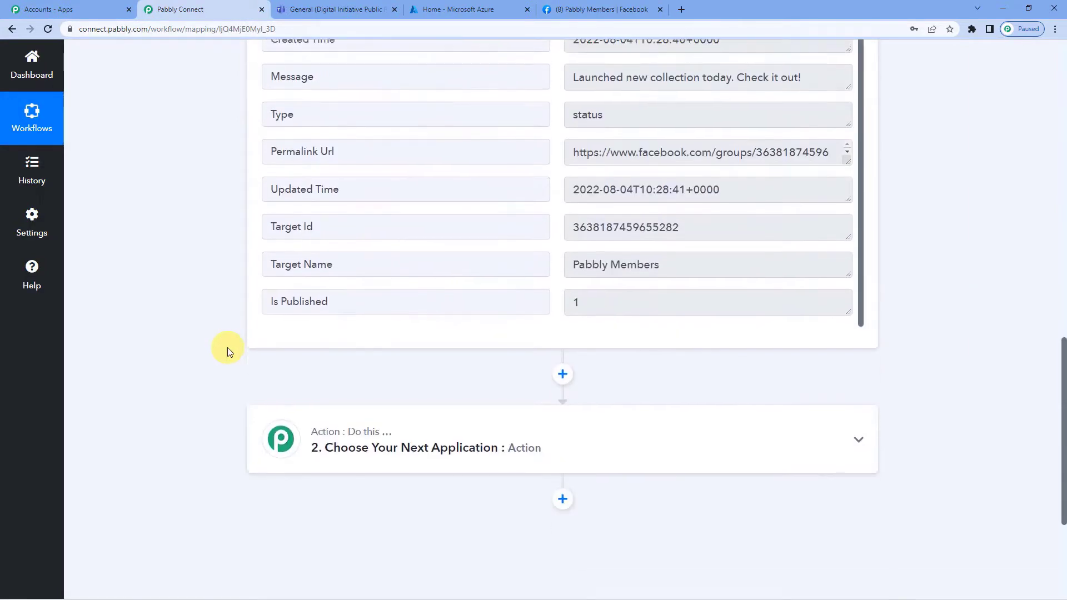
scroll(229, 351, up, 8)
scroll(228, 351, up, 4)
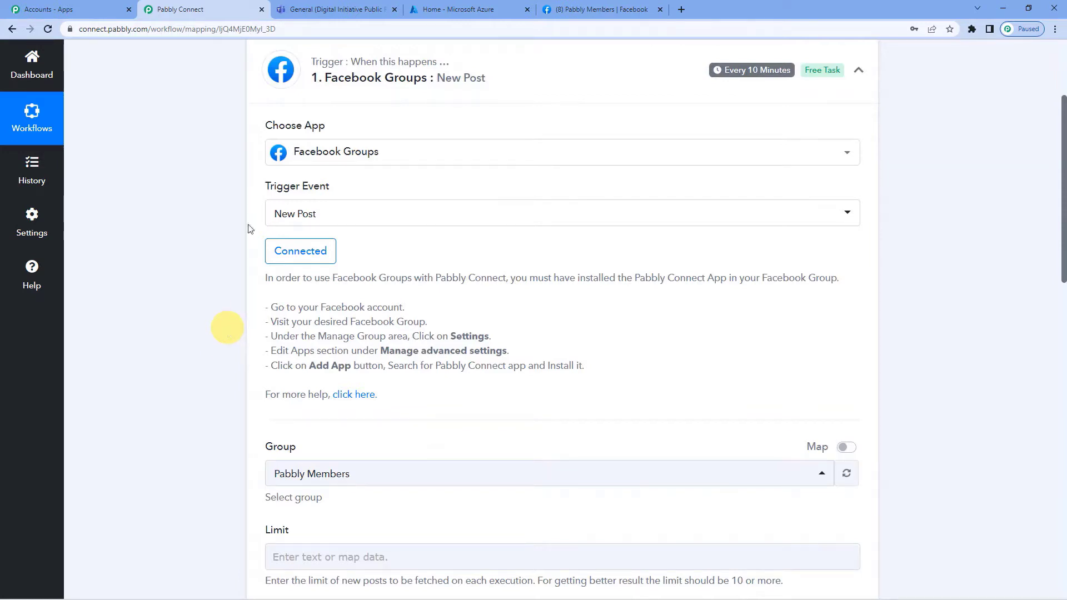
mouse_move(715, 65)
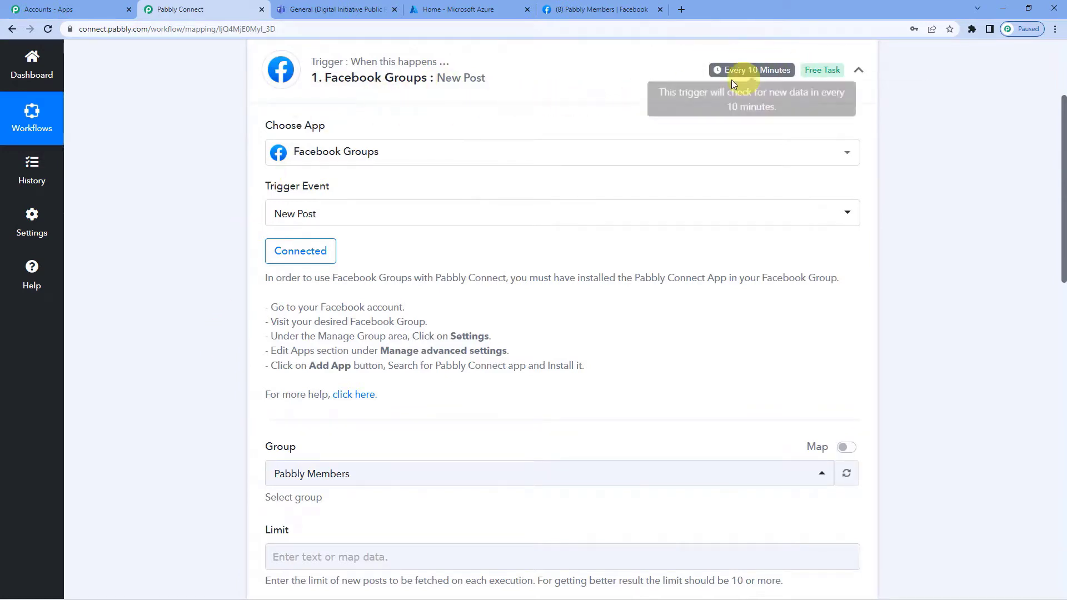
scroll(205, 331, down, 2)
scroll(204, 328, down, 13)
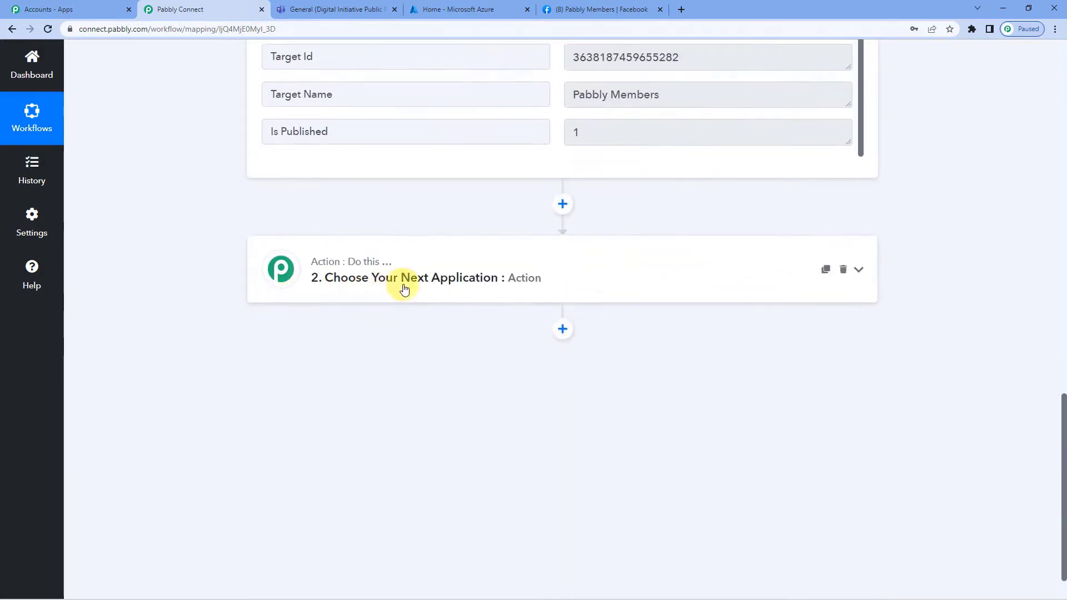
Search 'micr' in the action step's app list and choose Microsoft Teams.
click(403, 288)
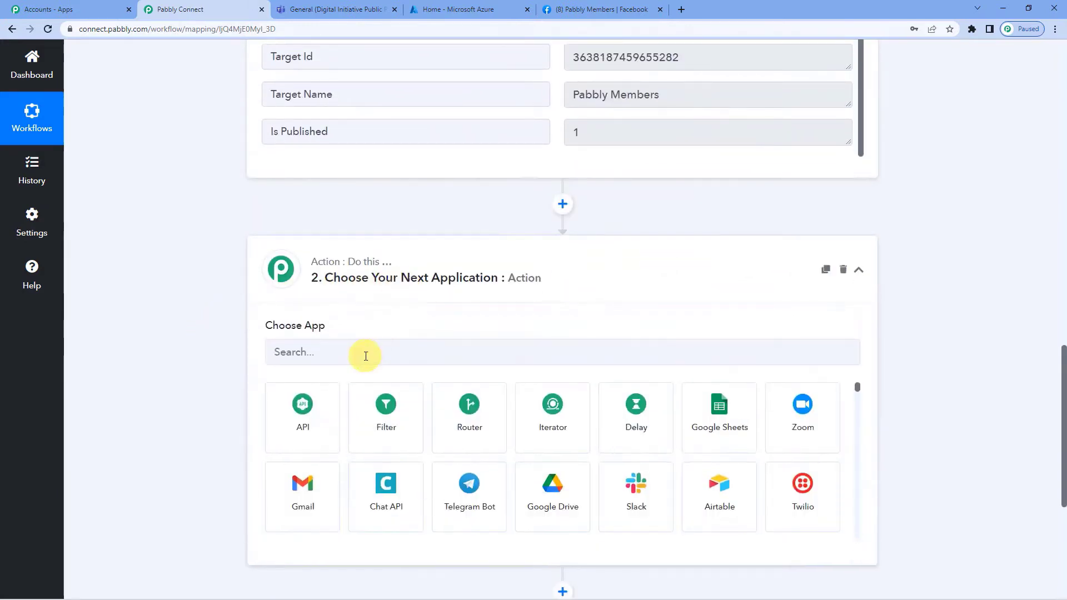
click(365, 354)
text(micr)
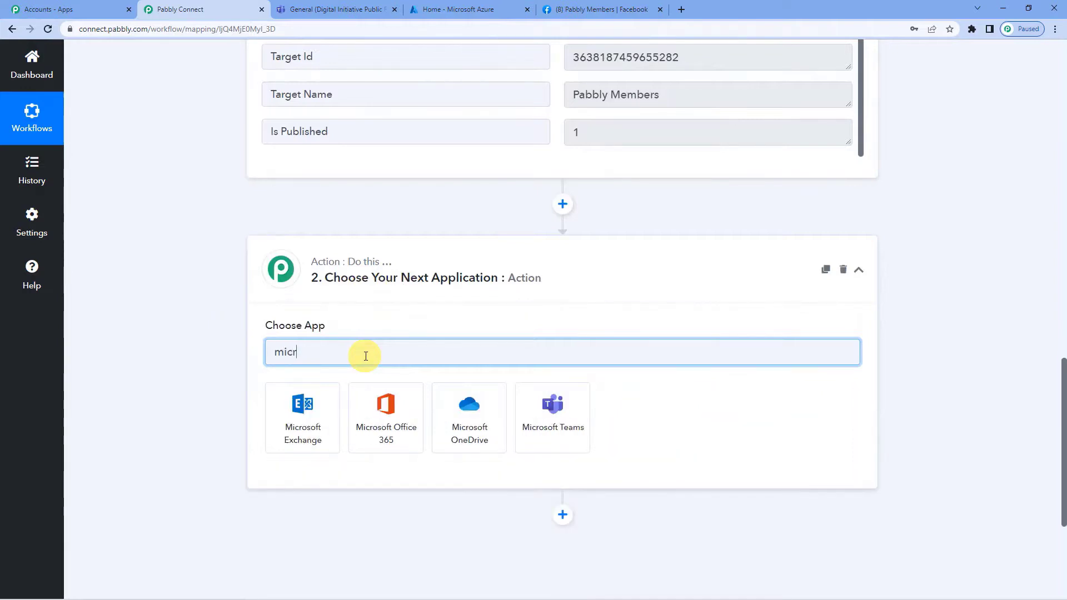
click(543, 424)
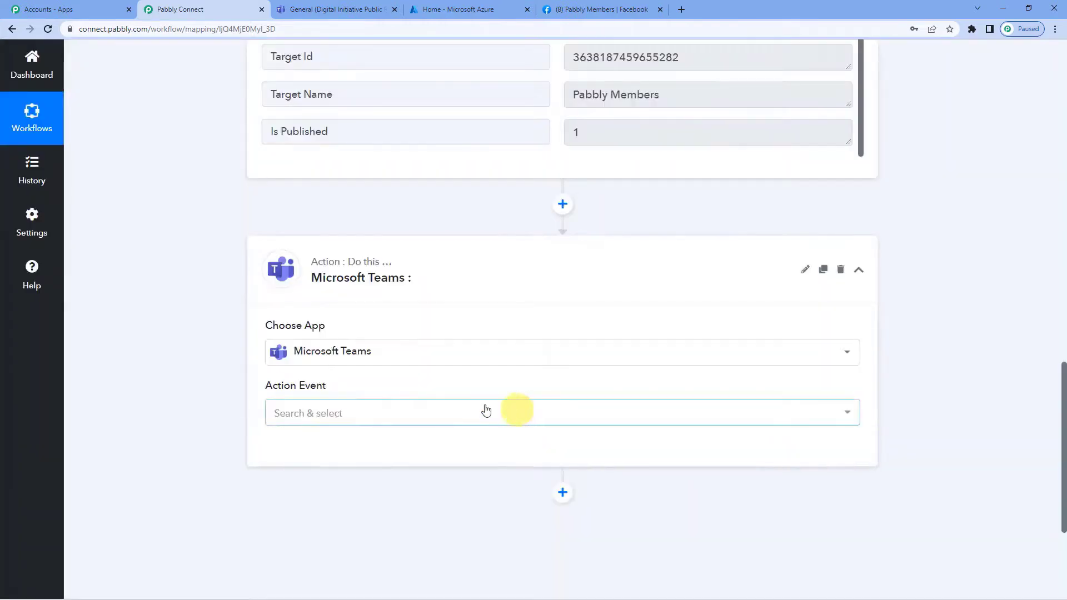
click(366, 412)
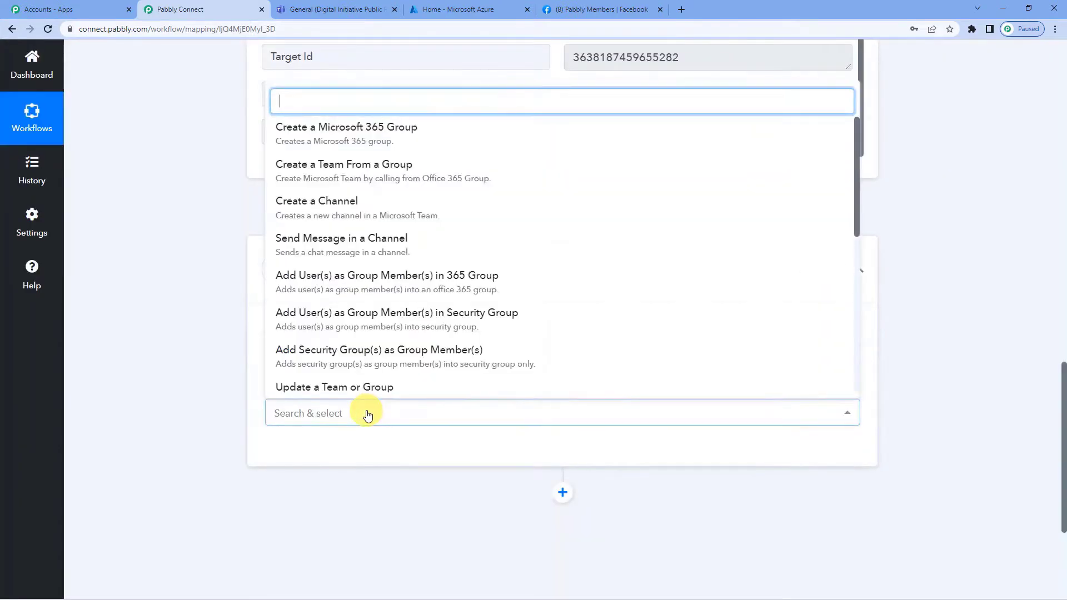
Choose Send Message in a Channel and authorize a new Microsoft Teams connection.
click(345, 255)
scroll(350, 375, down, 2)
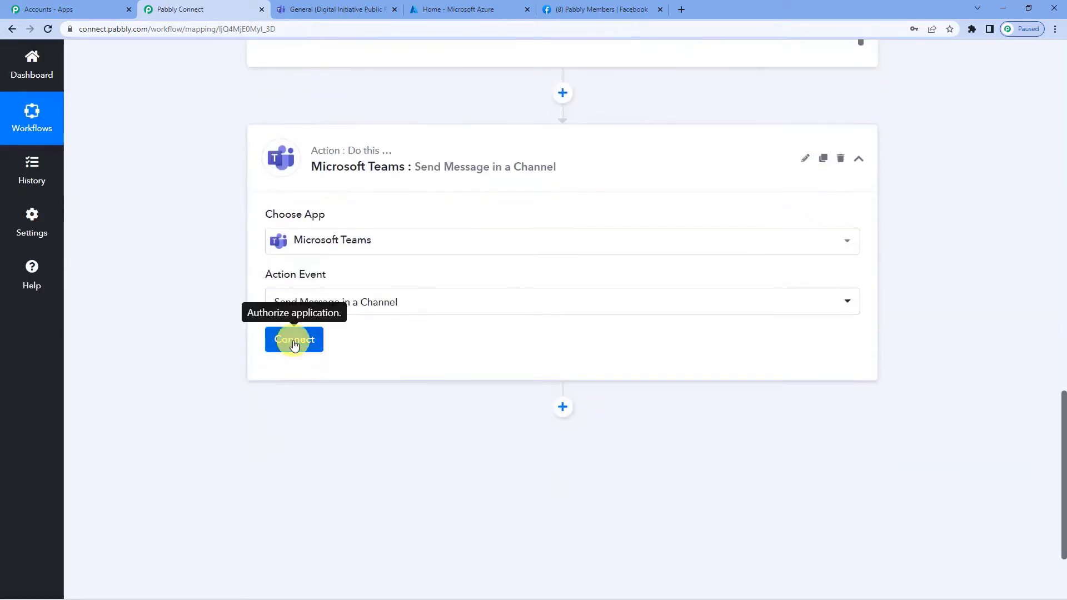
click(295, 344)
click(495, 185)
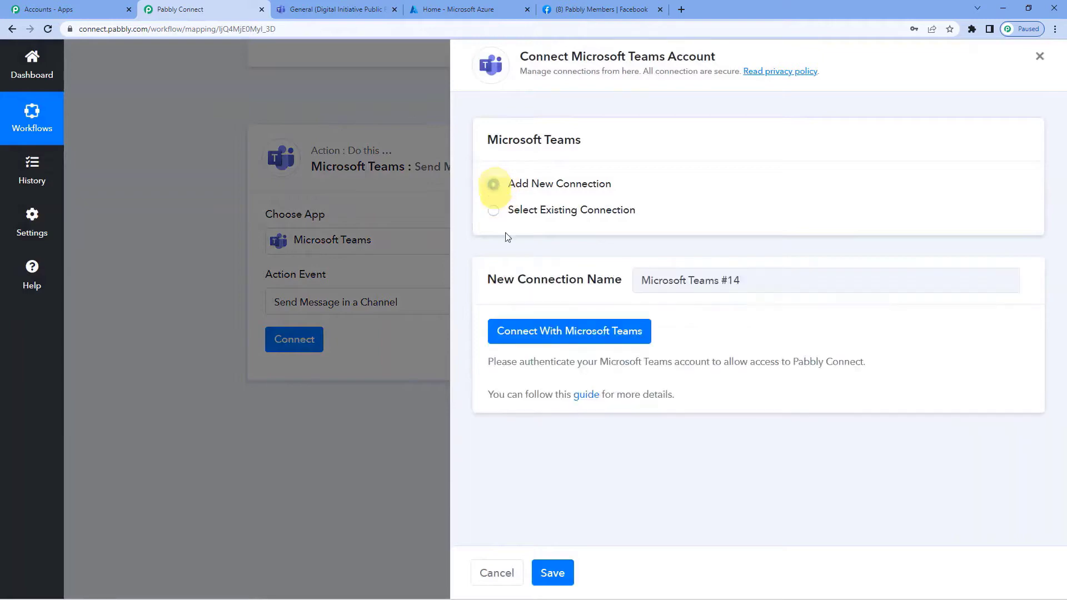
click(561, 332)
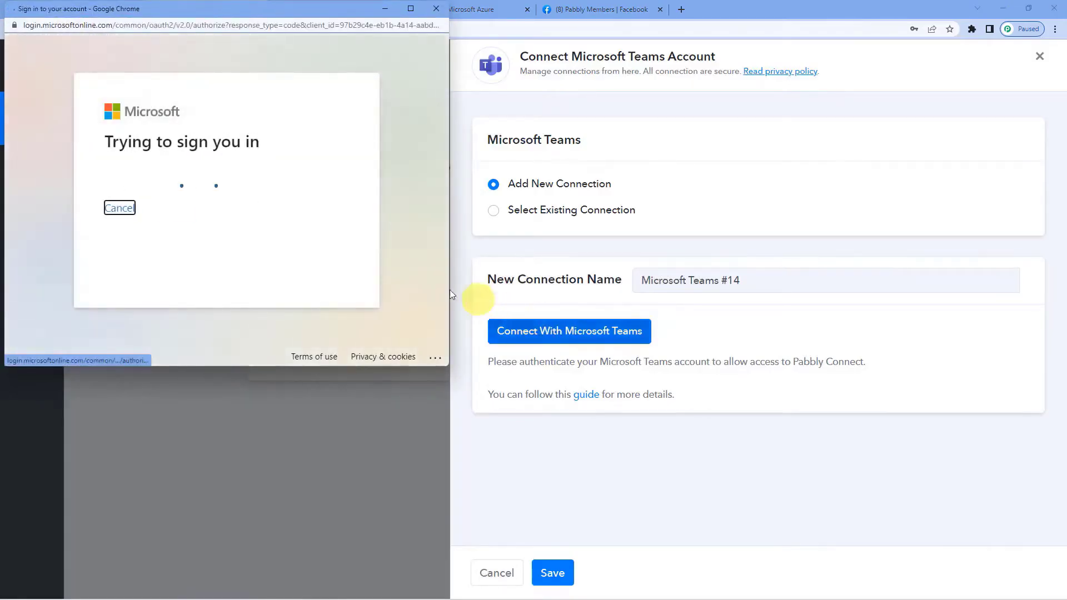
click(174, 222)
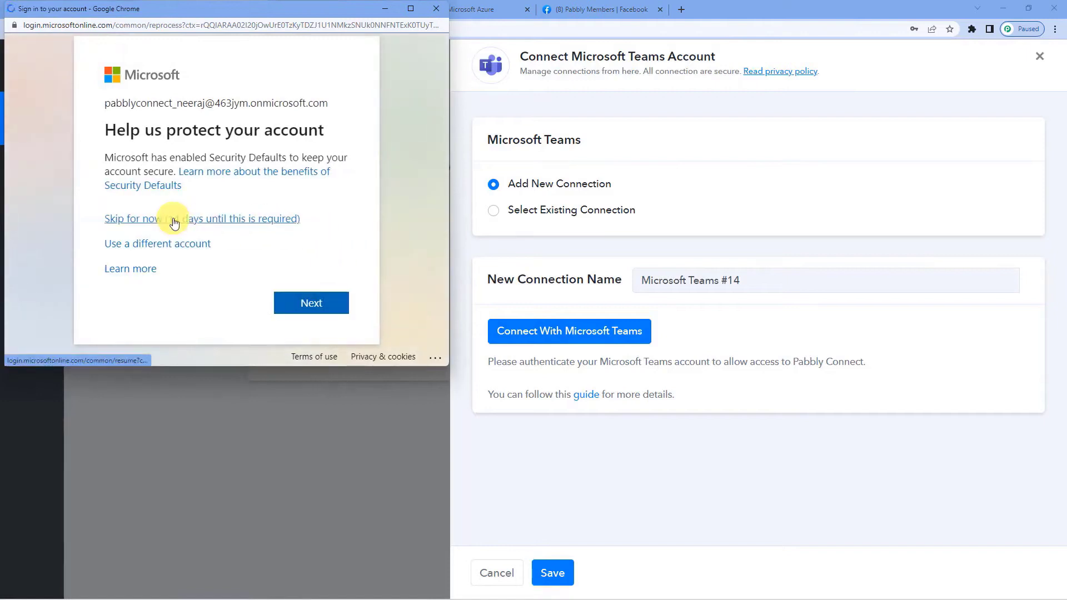
scroll(237, 238, down, 8)
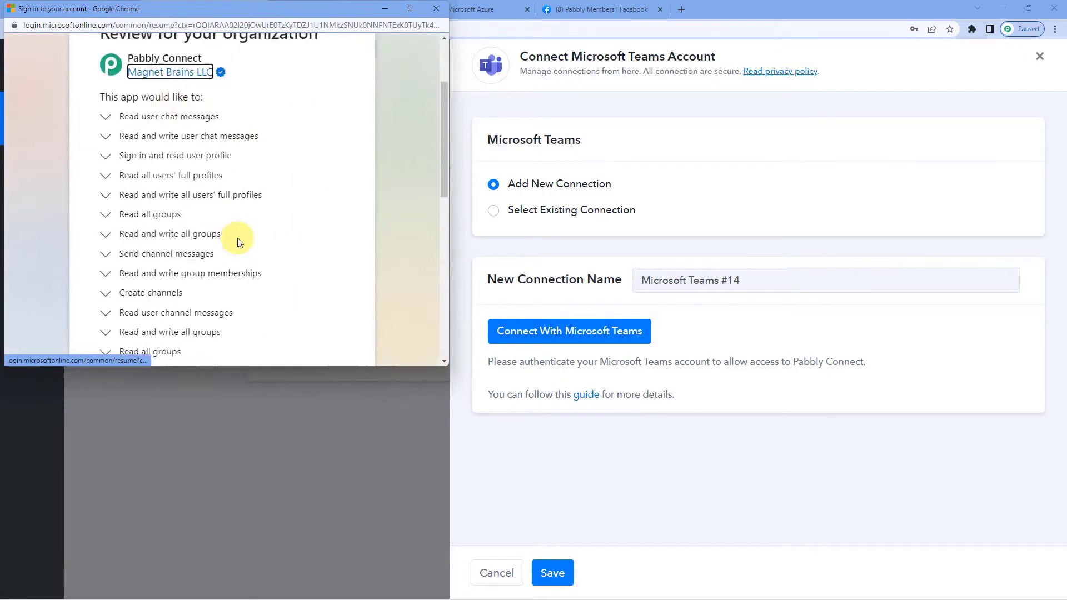
scroll(258, 262, down, 4)
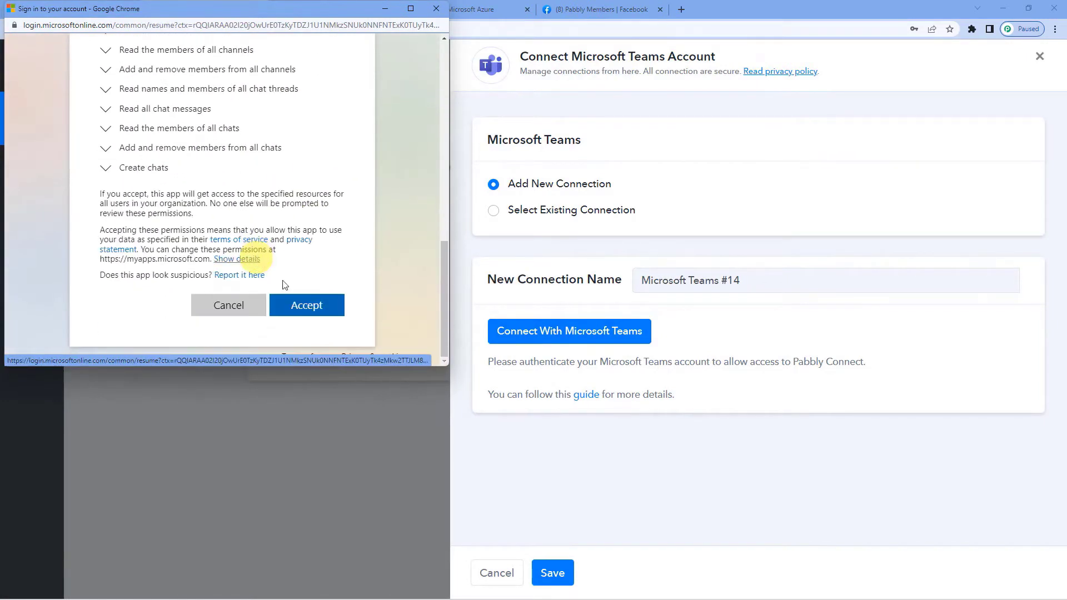
click(310, 308)
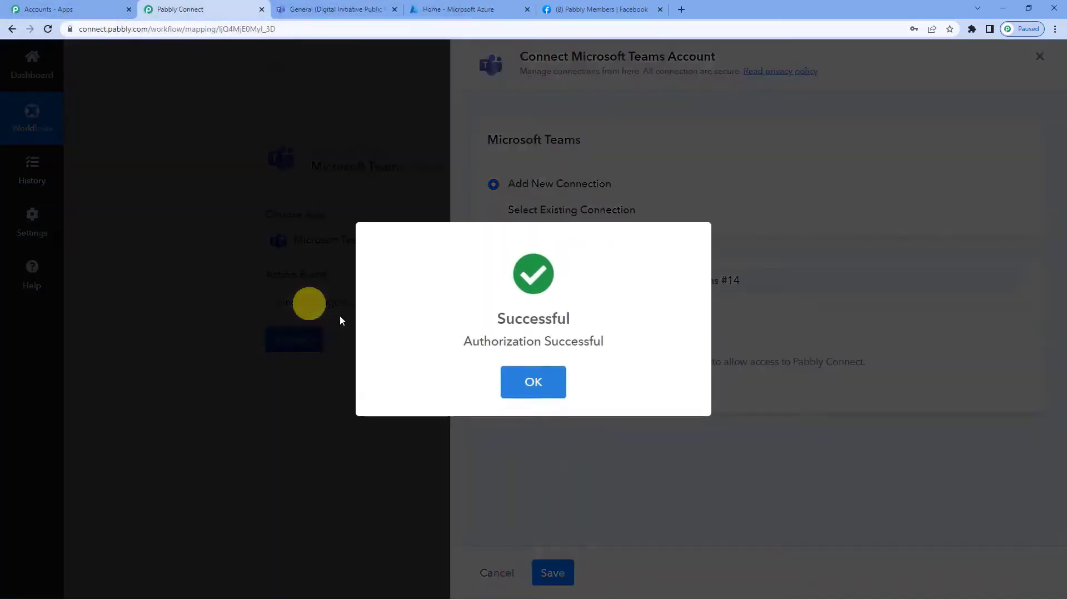
click(528, 382)
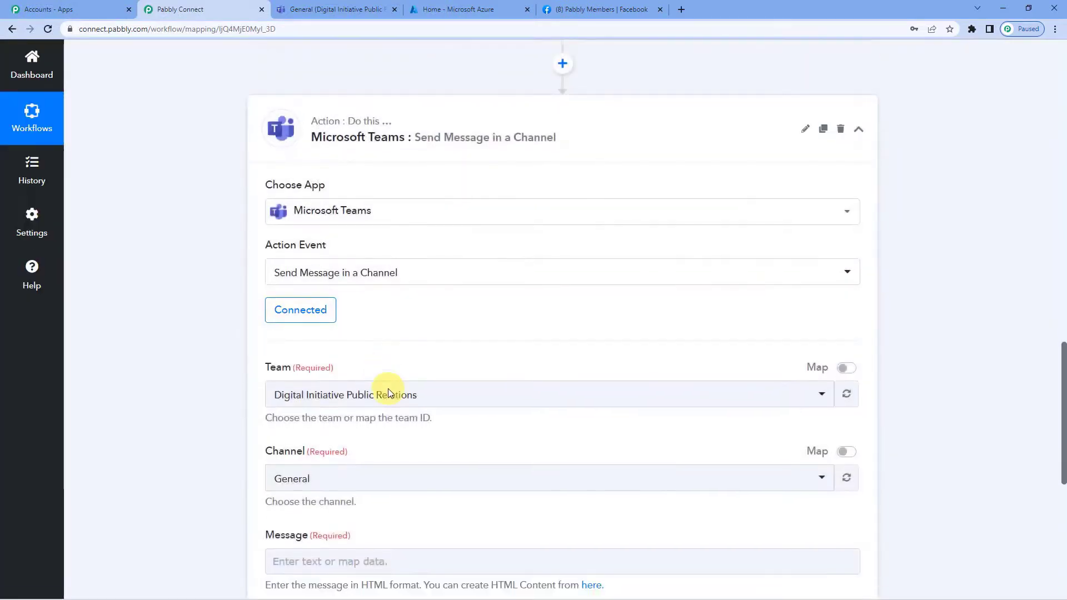
Pick team Digital Initiative Public Relations and channel General, checking them in Microsoft Teams.
scroll(387, 393, down, 2)
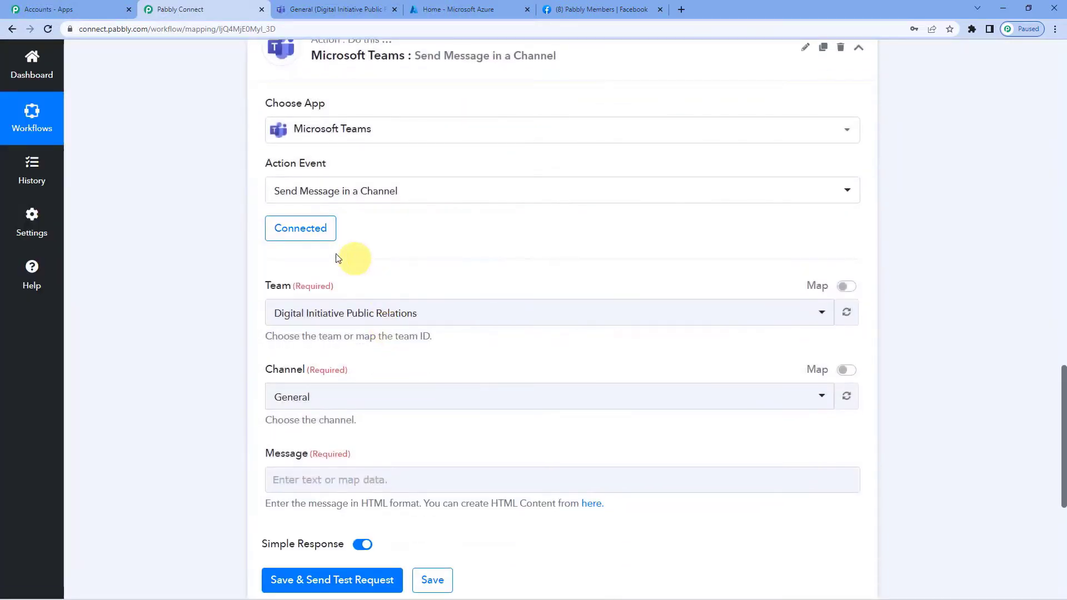
click(344, 319)
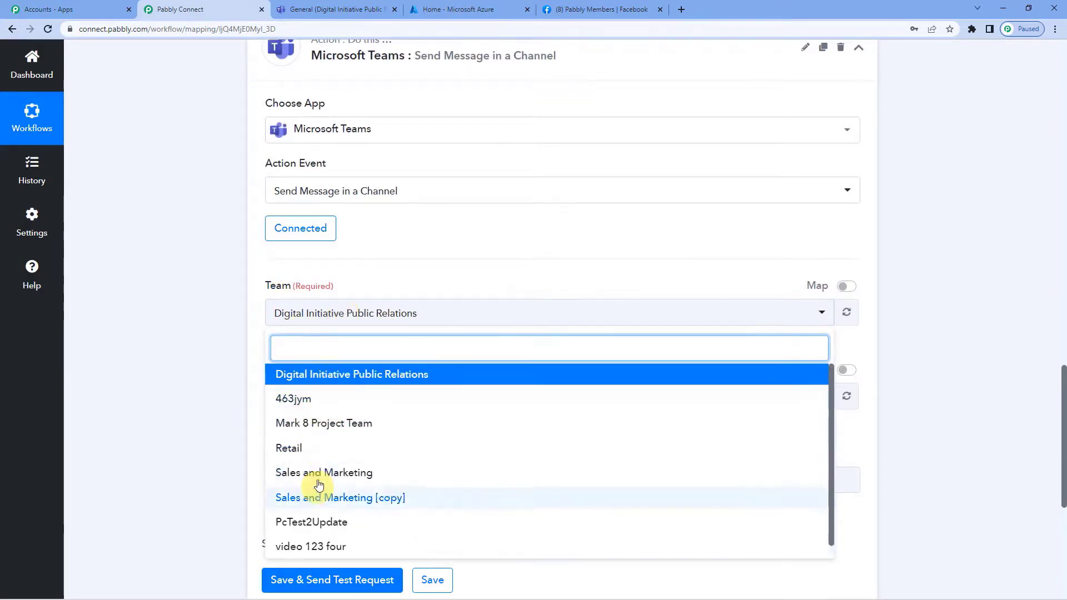
click(369, 286)
click(324, 399)
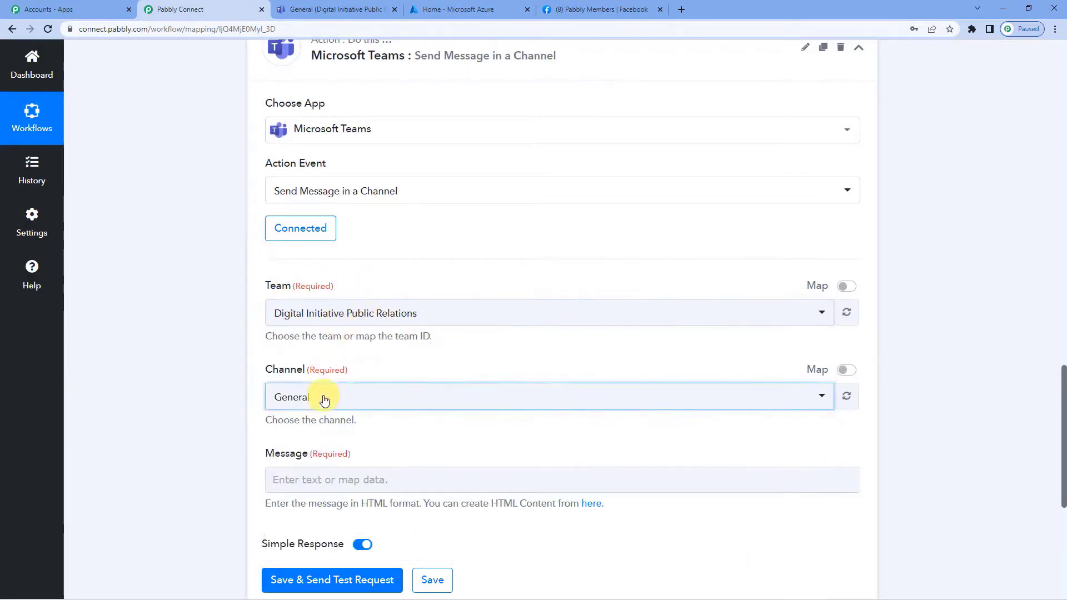
click(354, 372)
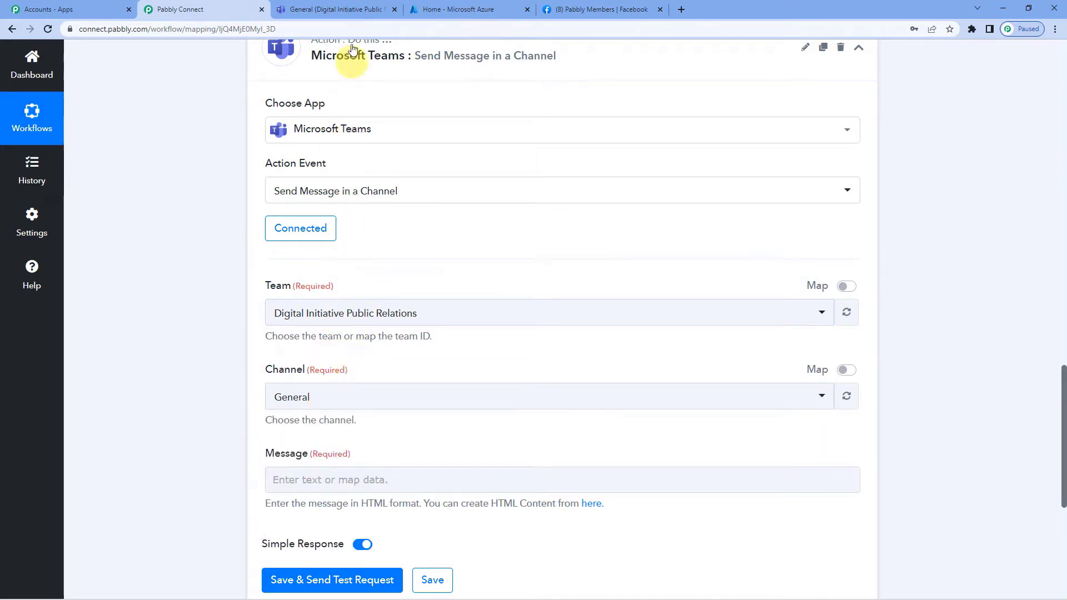
click(338, 9)
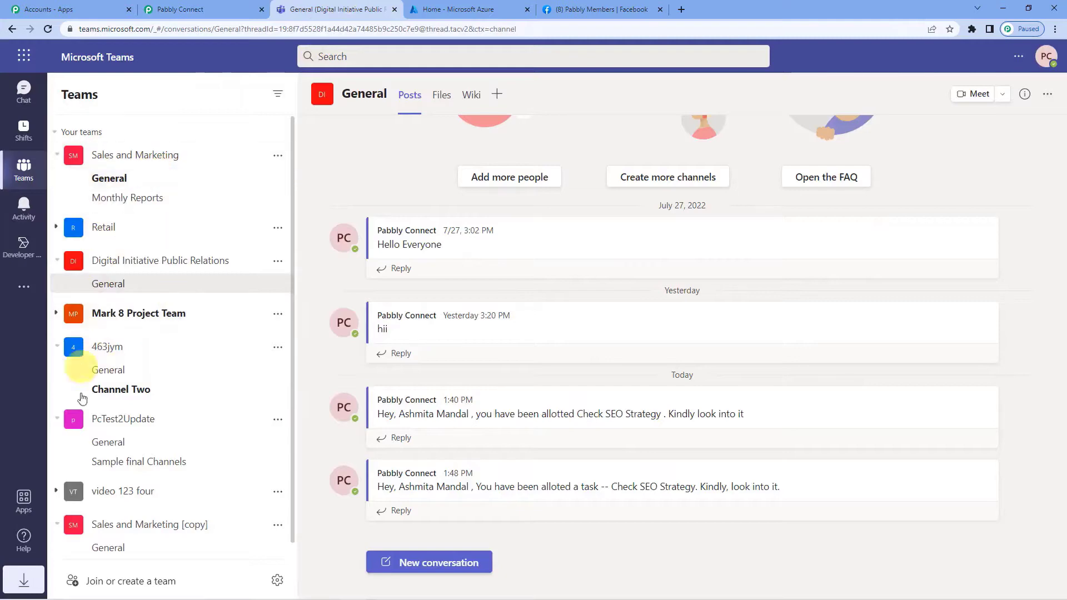
click(186, 6)
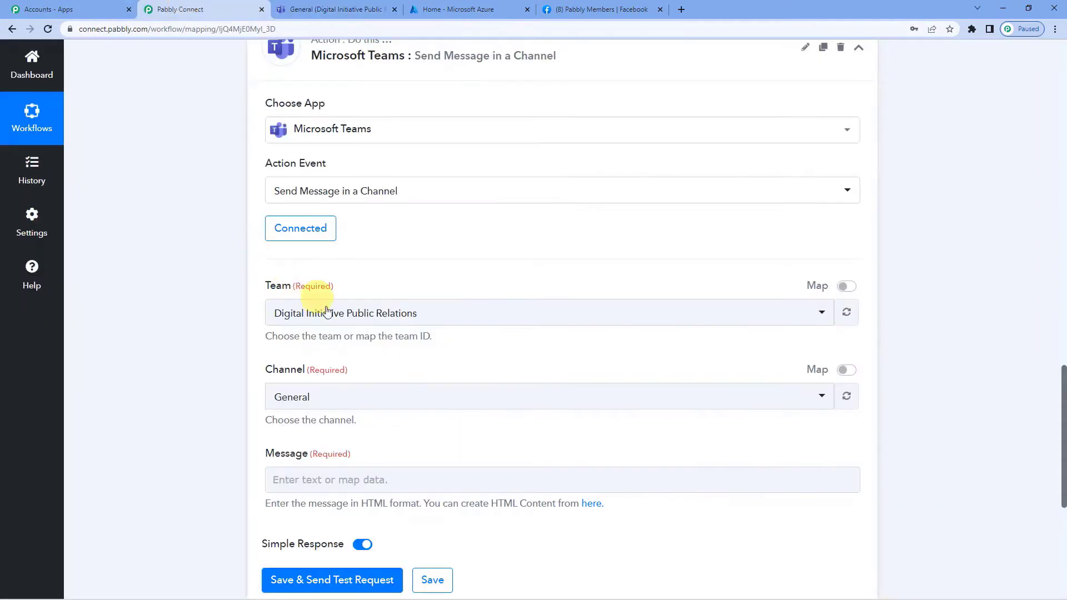
Reconfirm the Digital Initiative Public Relations team and General channel against Teams' channel list.
scroll(212, 268, up, 9)
scroll(212, 267, up, 7)
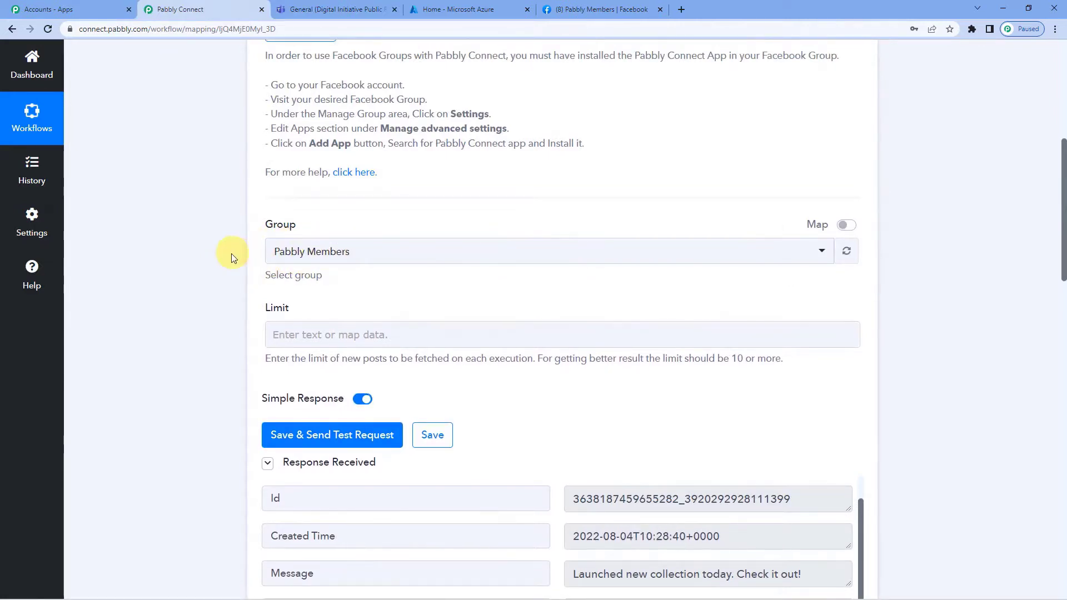
scroll(190, 282, down, 10)
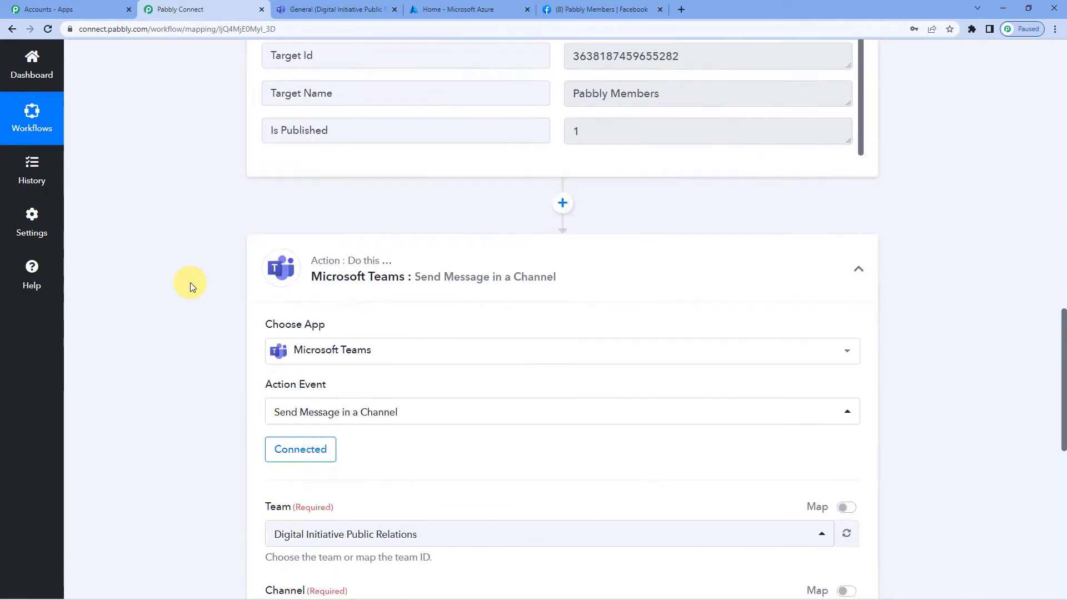
scroll(190, 283, down, 3)
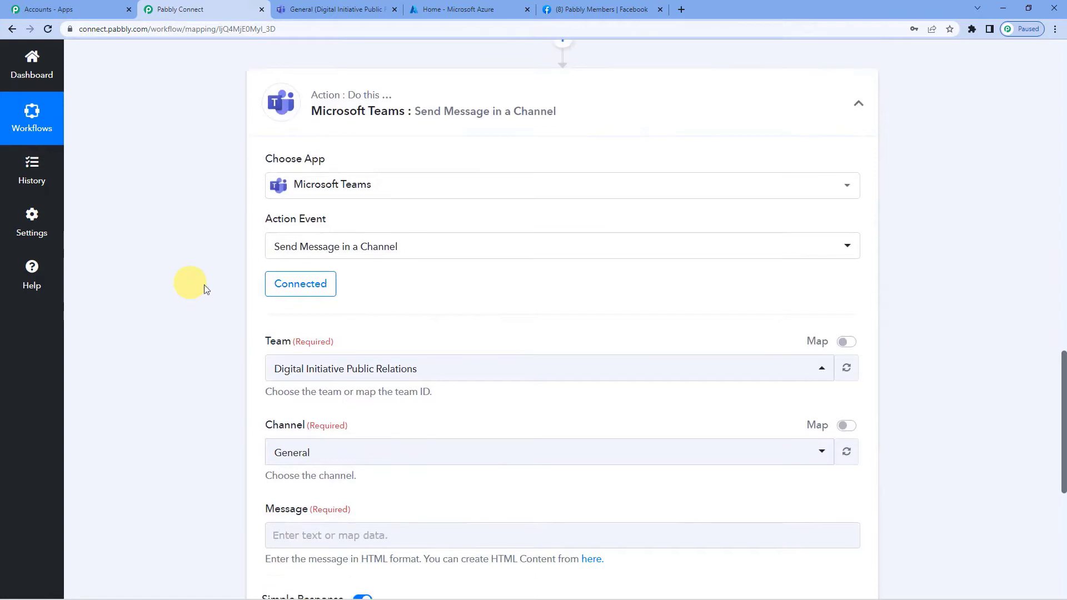
click(345, 375)
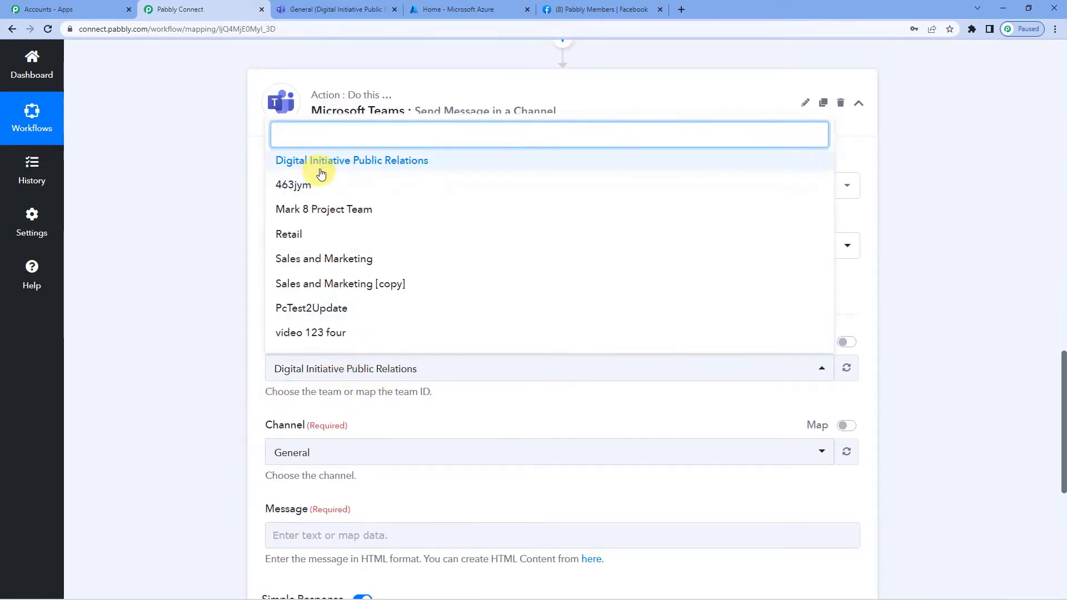
click(321, 163)
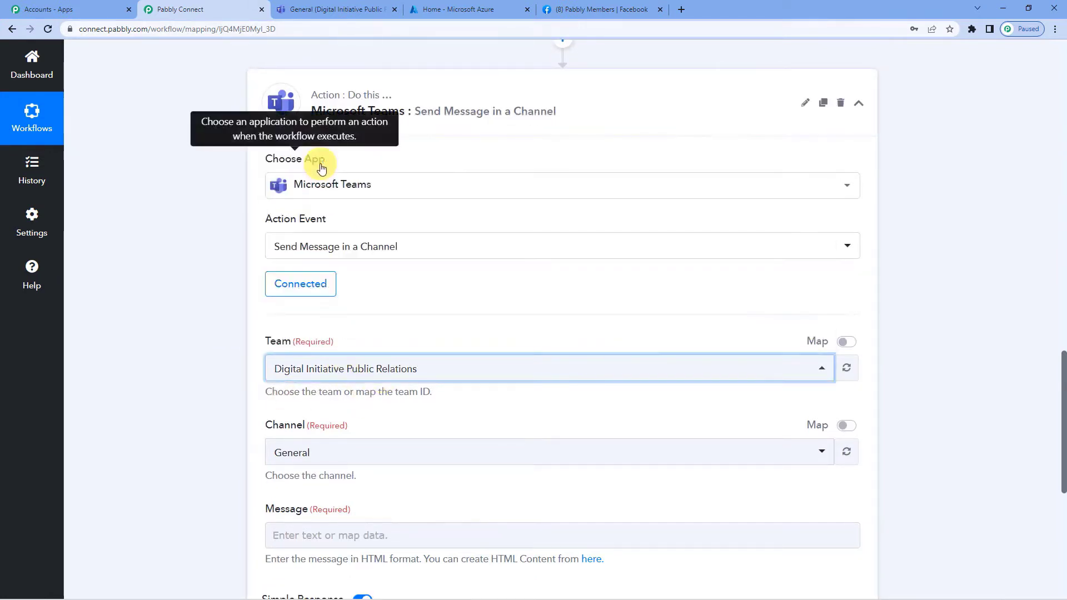
click(417, 380)
click(316, 361)
scroll(300, 350, down, 2)
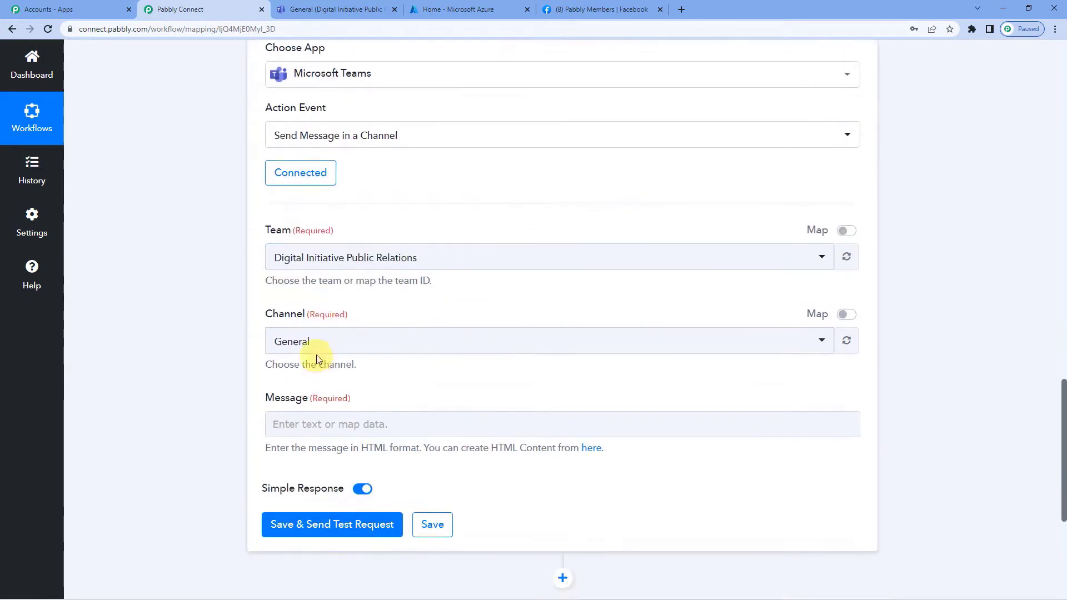
click(320, 348)
click(305, 401)
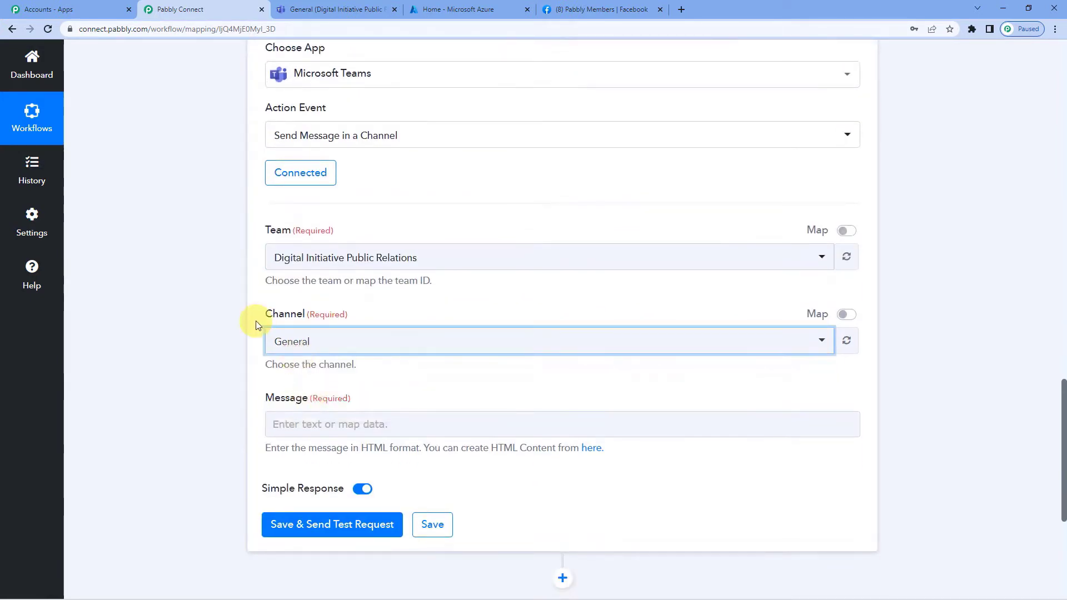
click(320, 10)
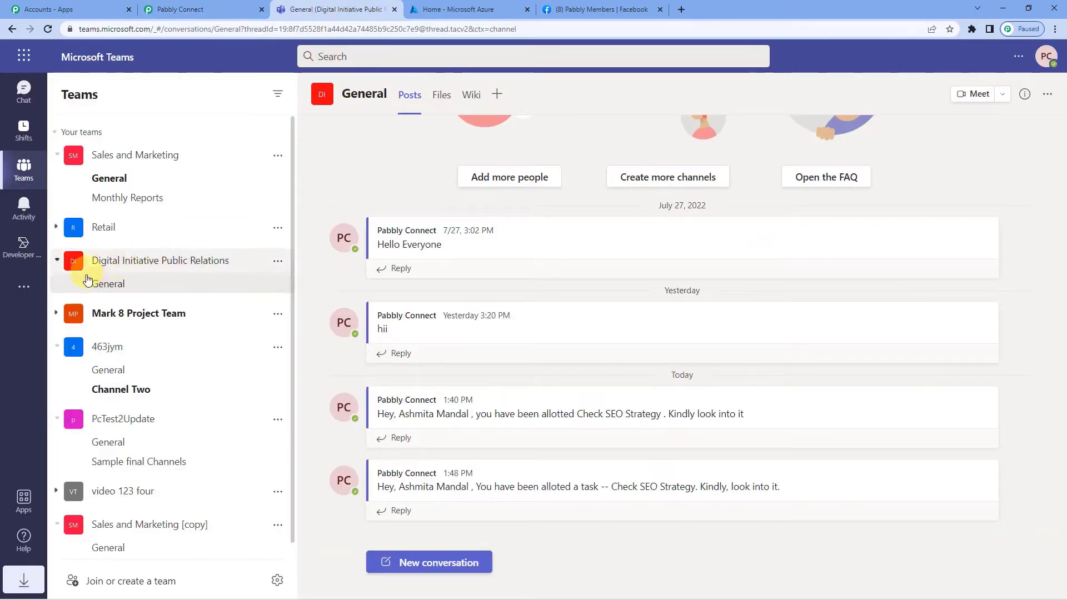
click(170, 5)
scroll(300, 376, down, 1)
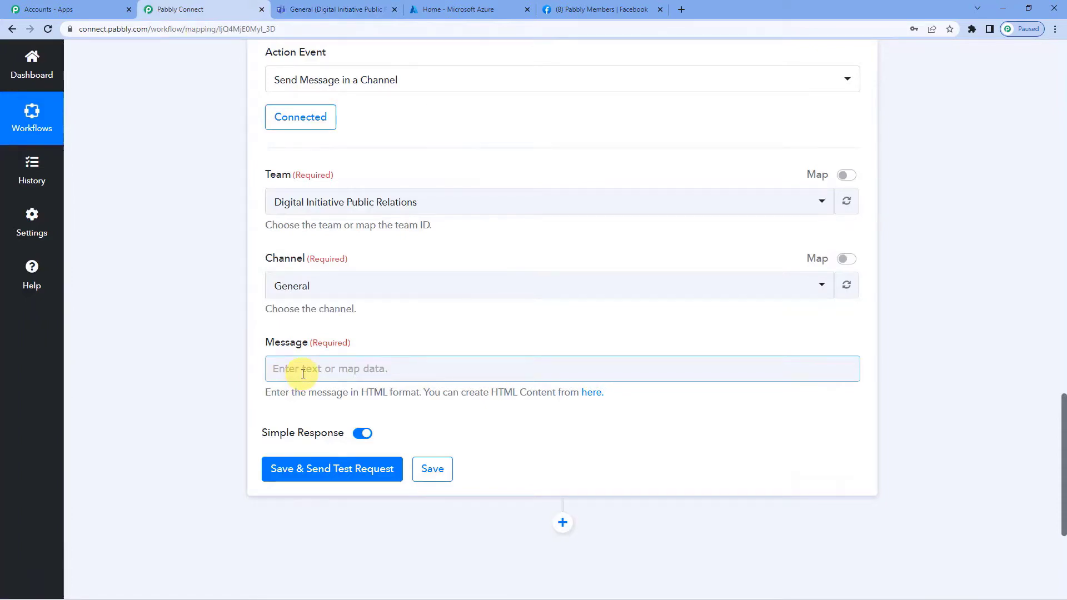
Open the Message data picker and browse the Facebook New Post fields.
click(303, 374)
scroll(327, 344, down, 3)
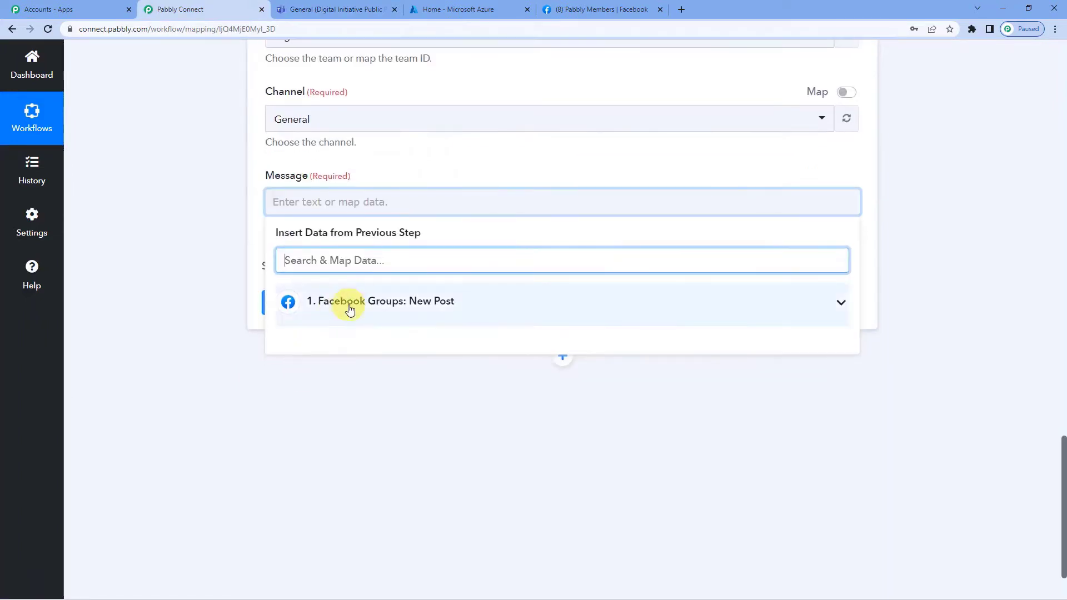
click(349, 309)
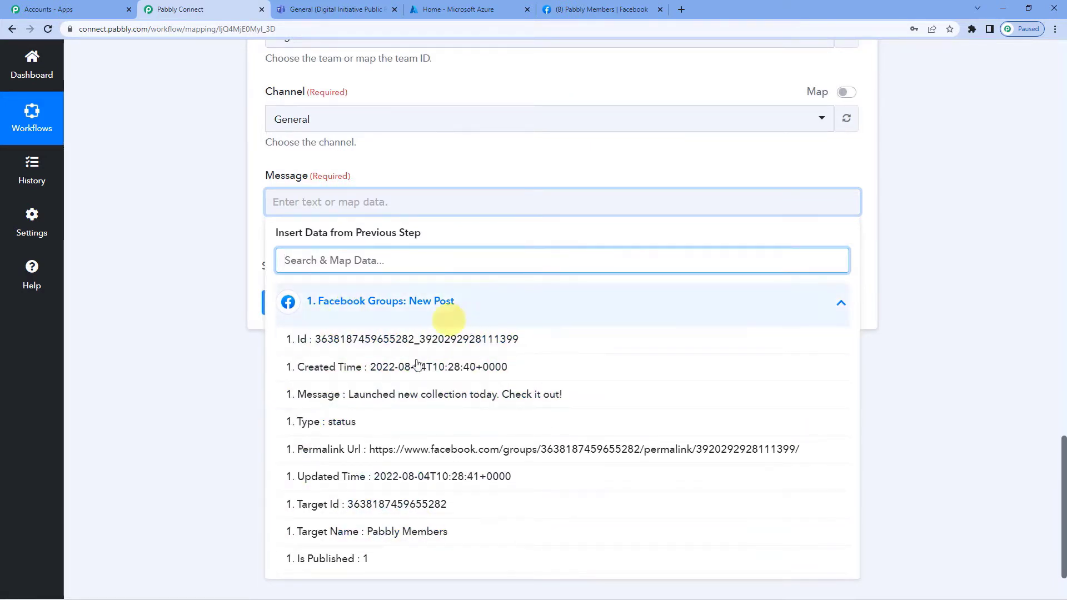
click(260, 237)
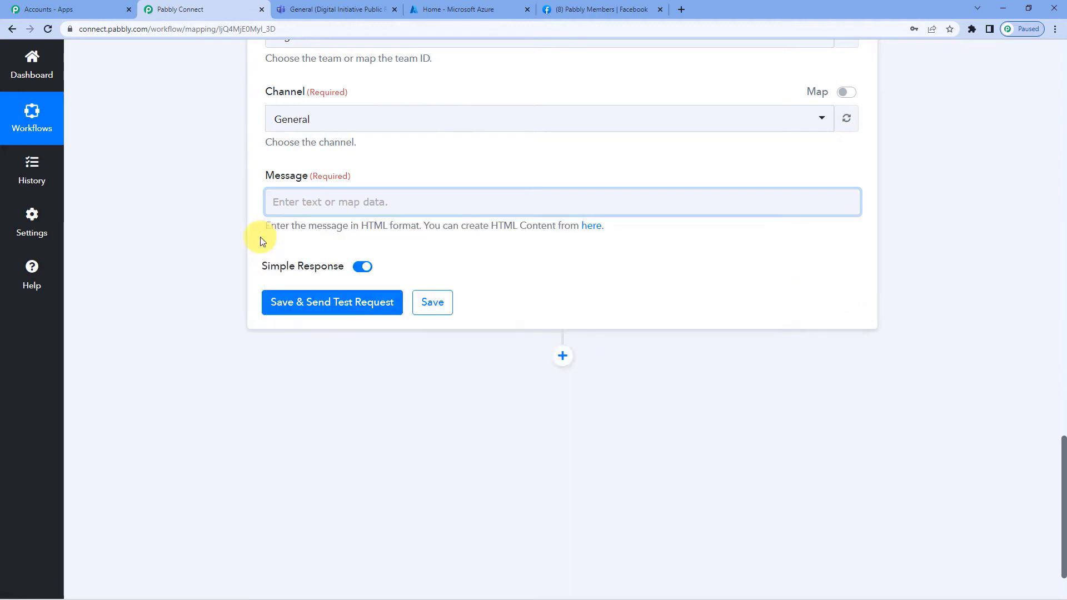
scroll(260, 237, up, 15)
scroll(260, 236, up, 6)
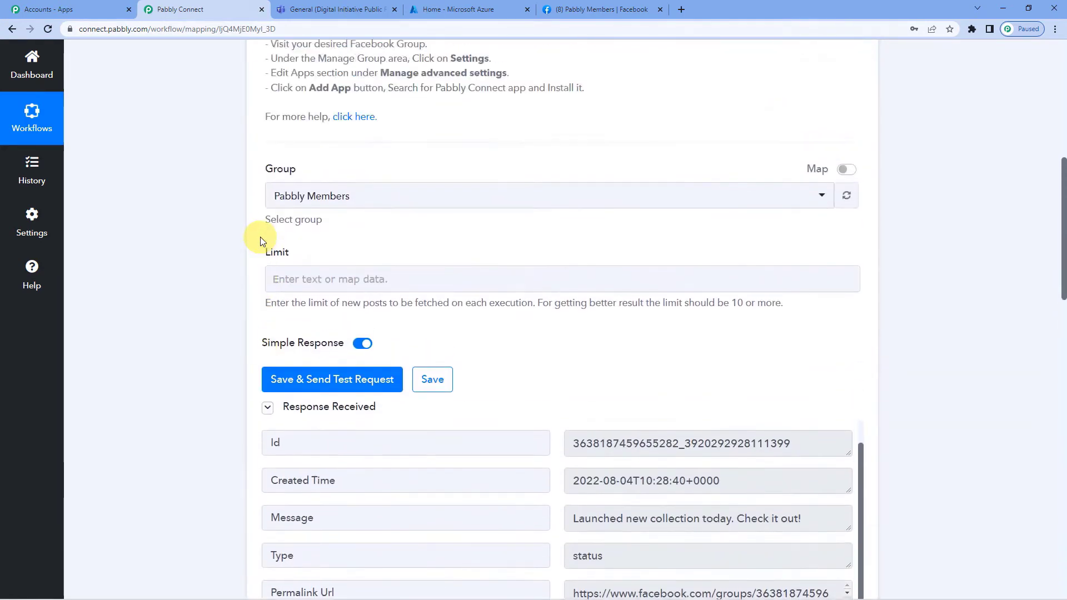
scroll(260, 237, up, 2)
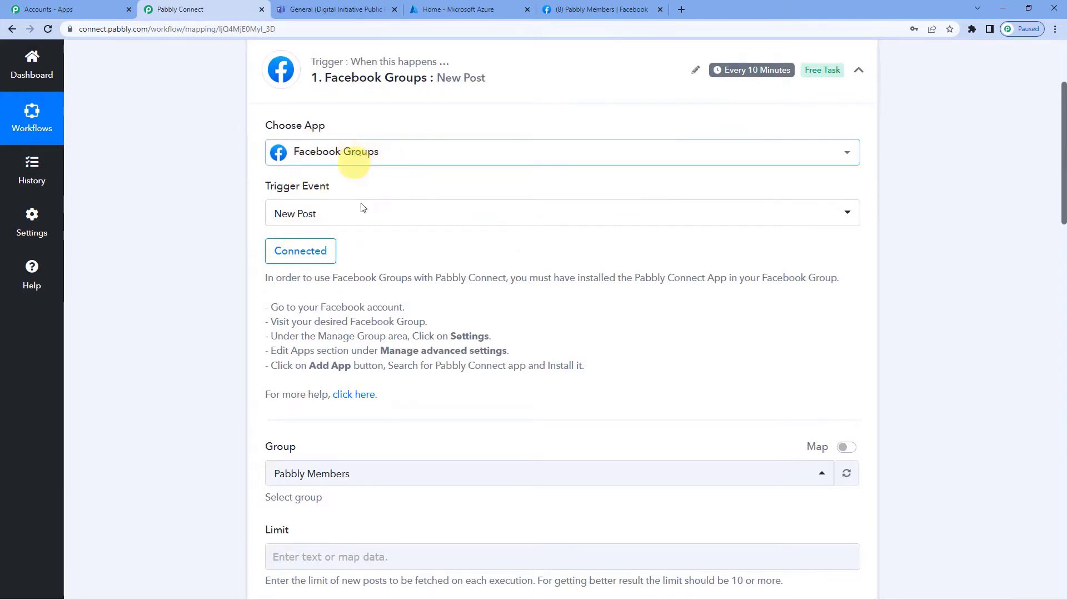
scroll(407, 324, down, 9)
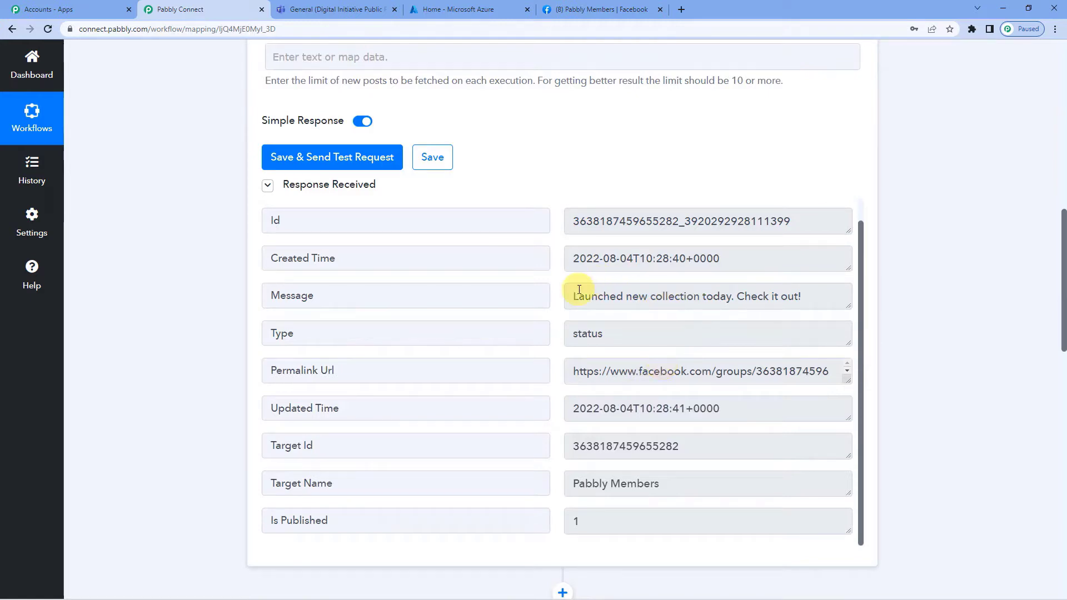
drag(578, 290, 787, 297)
scroll(612, 319, down, 2)
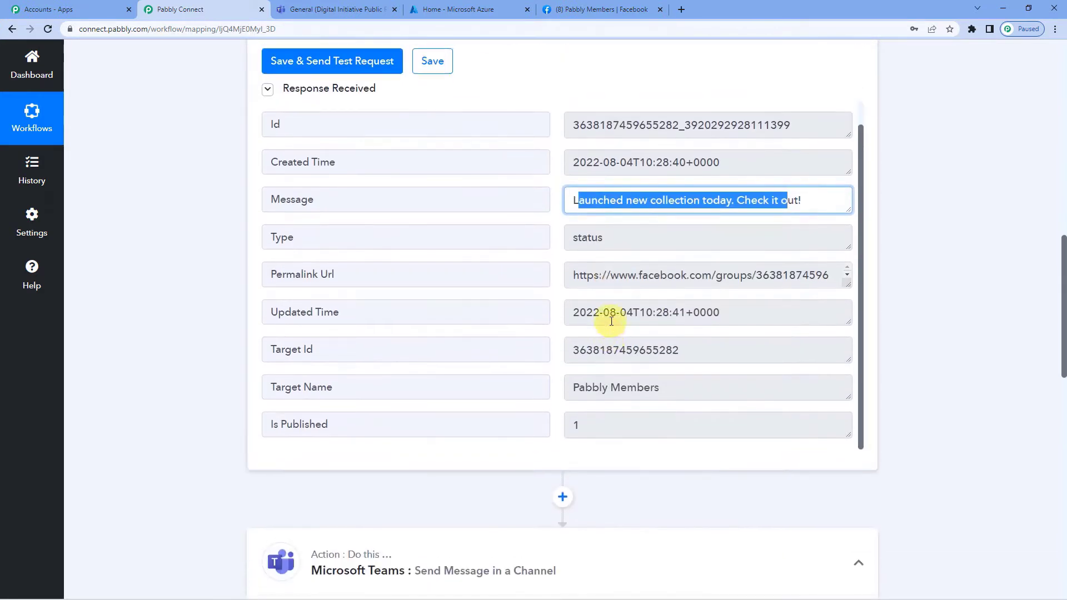
scroll(572, 225, up, 1)
drag(574, 201, 670, 201)
scroll(555, 303, down, 2)
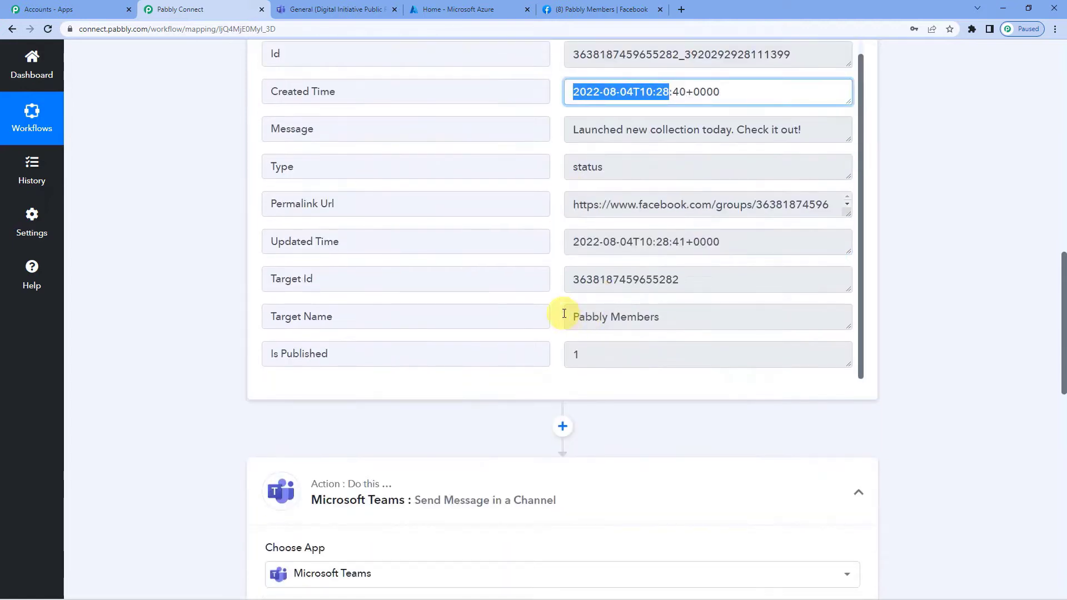
drag(568, 316, 660, 316)
scroll(409, 267, down, 2)
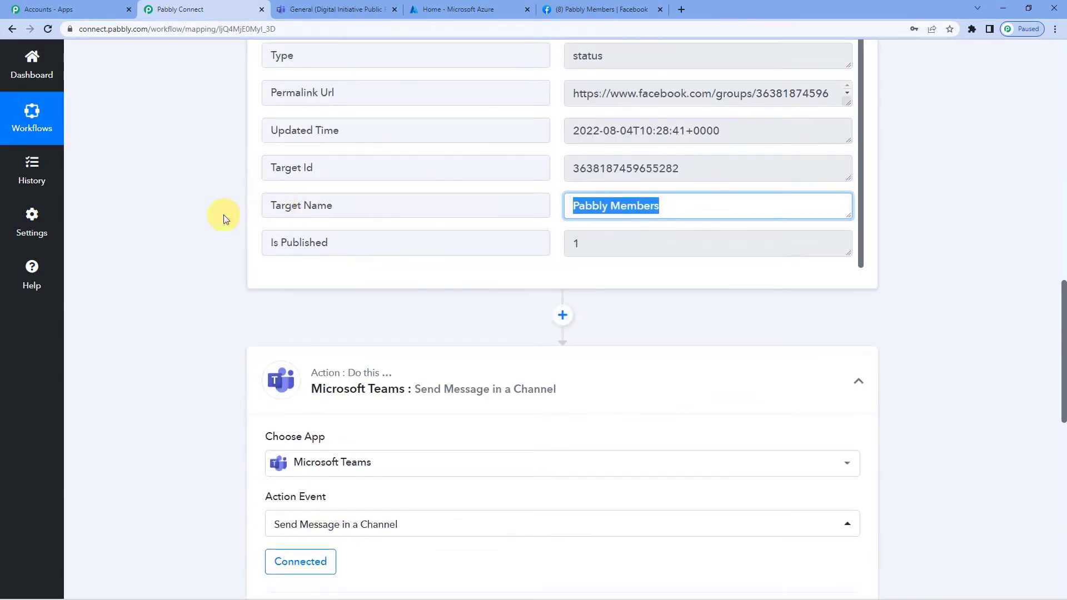
scroll(222, 217, down, 4)
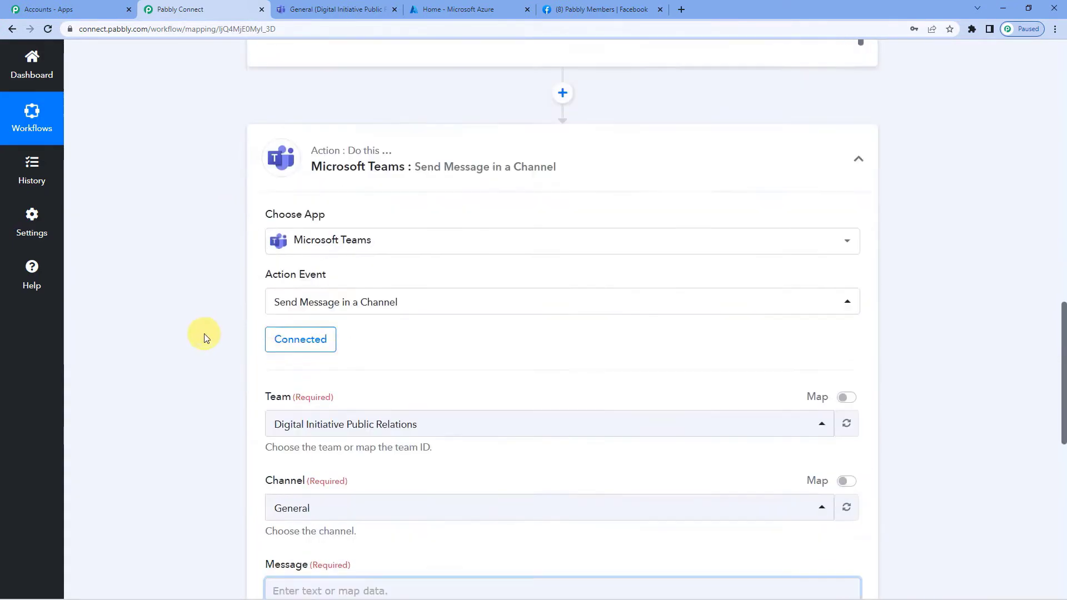
scroll(208, 339, down, 5)
Map the Facebook post's Message, 'Launched new collection today. Check it out!', into the Teams message.
click(327, 313)
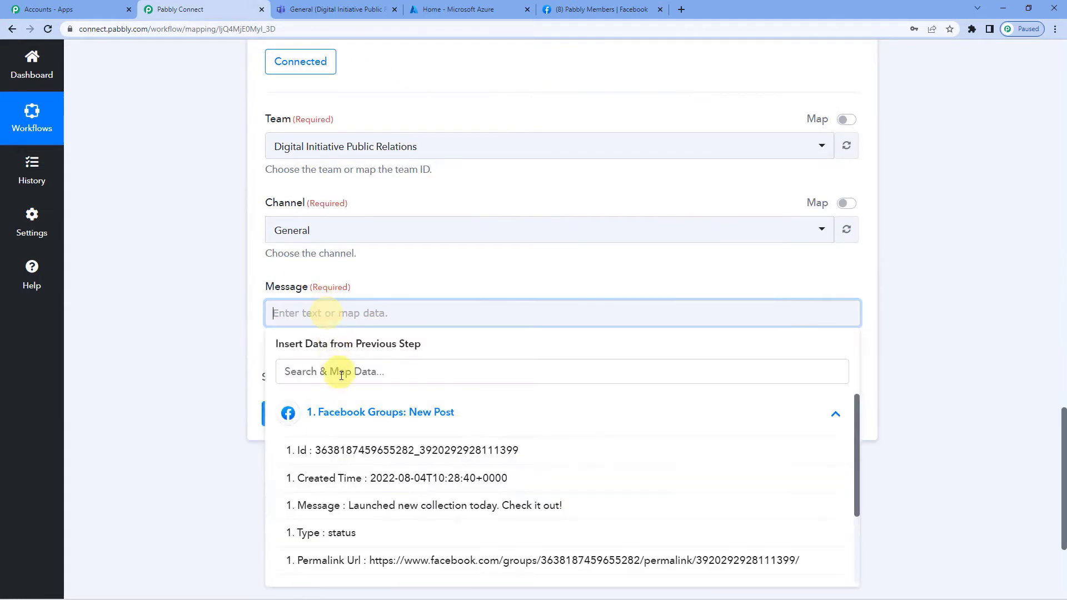
click(355, 412)
click(354, 411)
scroll(359, 379, down, 1)
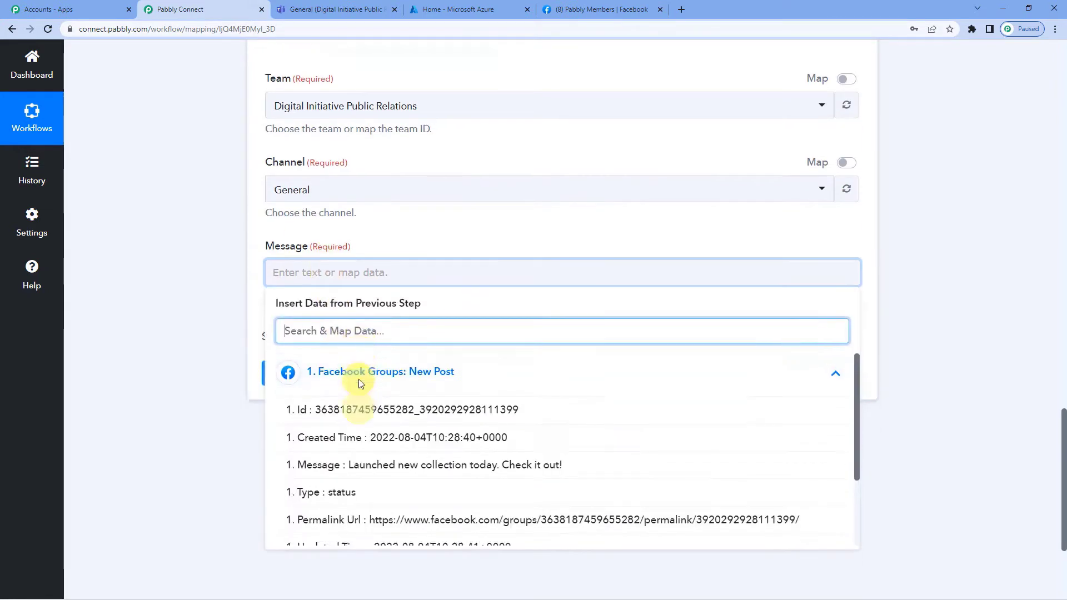
scroll(358, 379, down, 3)
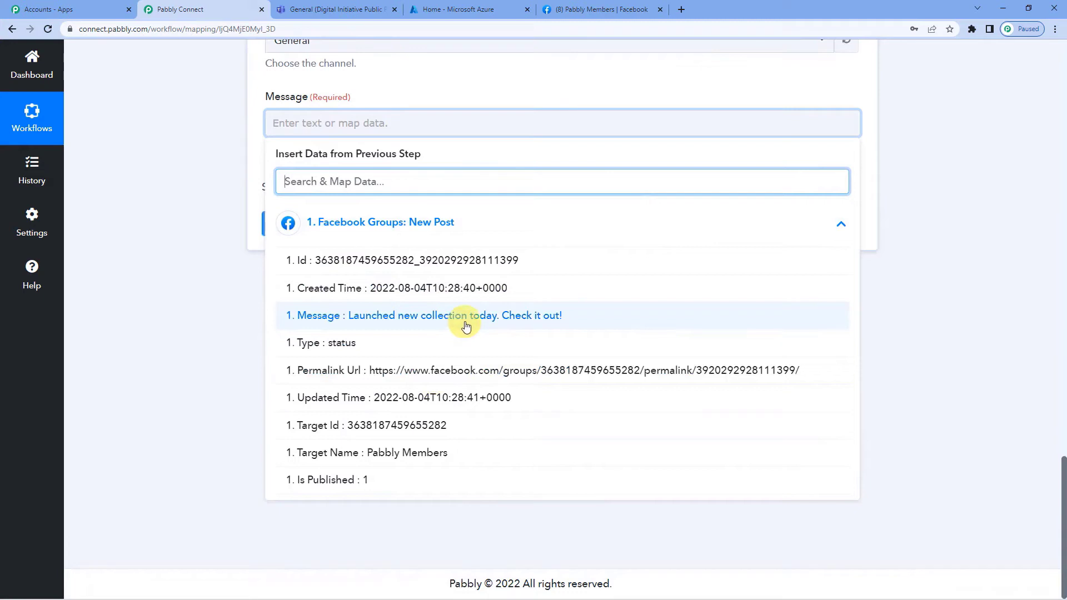
click(466, 326)
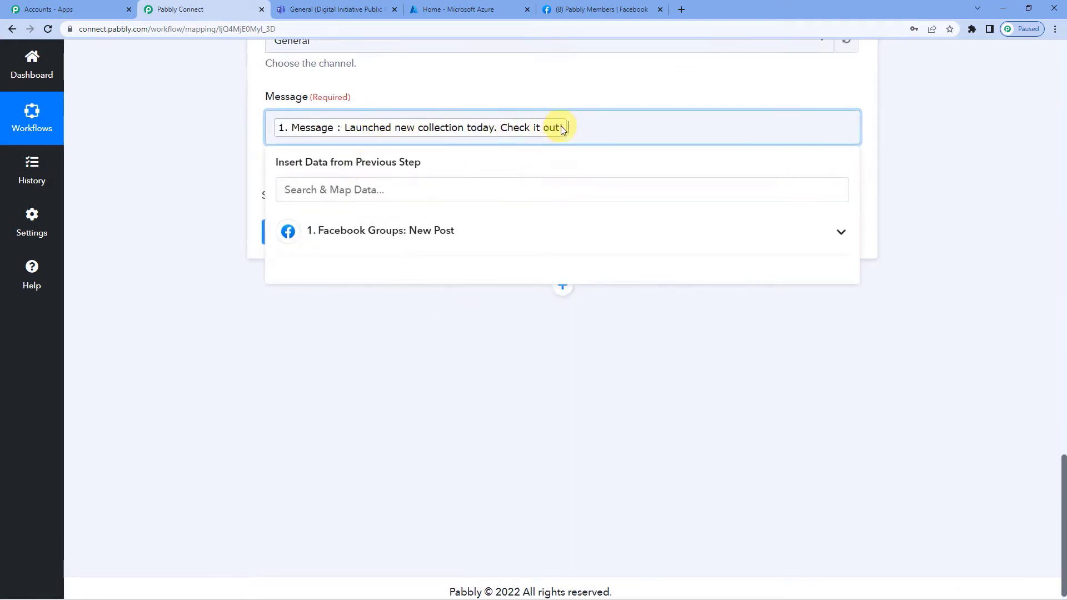
click(600, 85)
scroll(357, 185, up, 1)
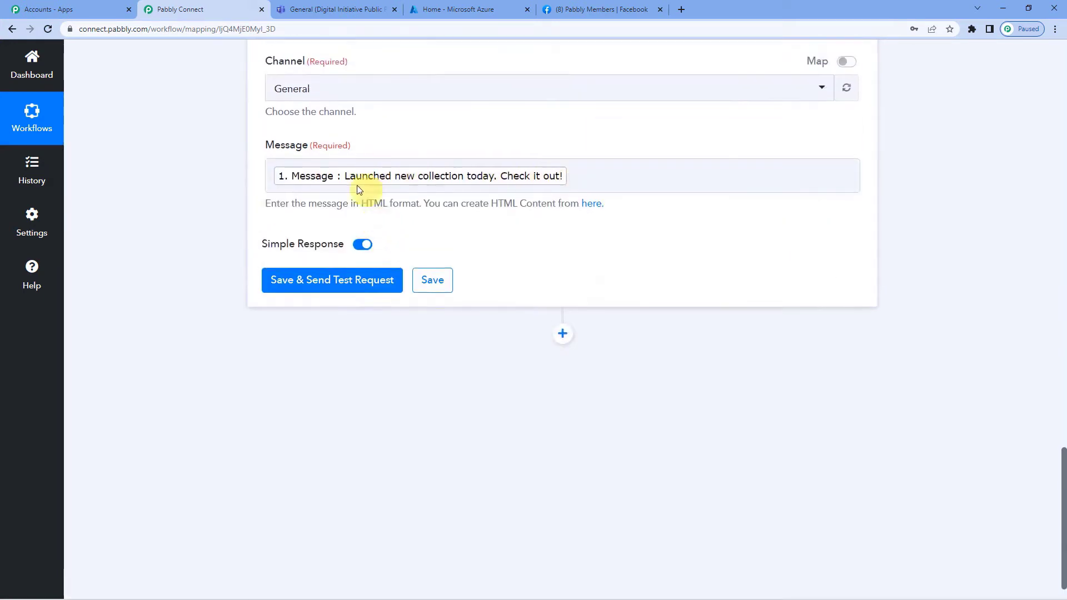
click(331, 189)
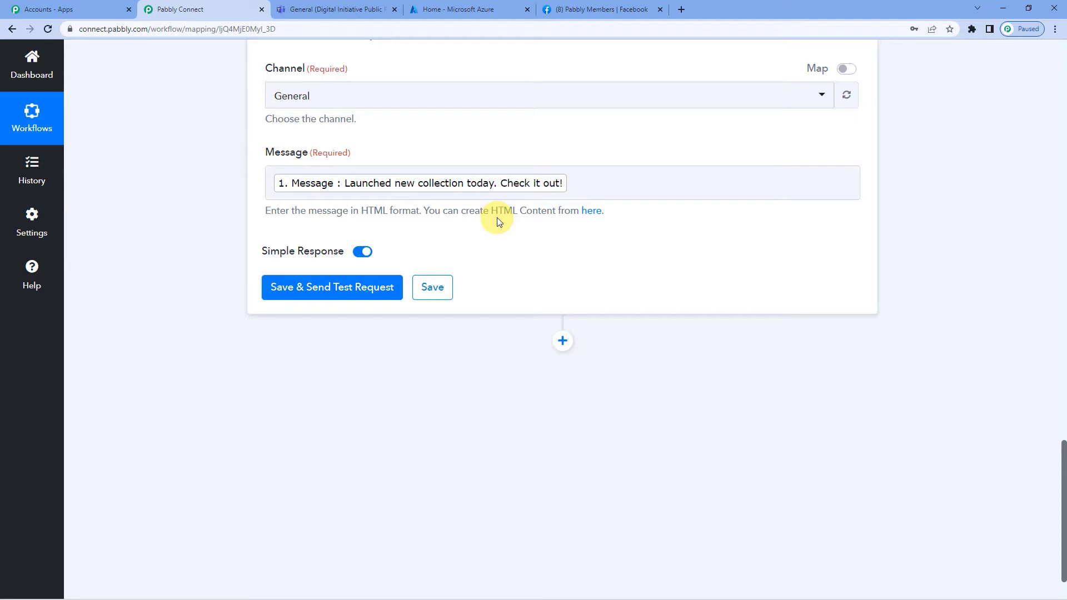
Save the Teams action, send a test message, and check it in the General channel.
scroll(497, 218, up, 3)
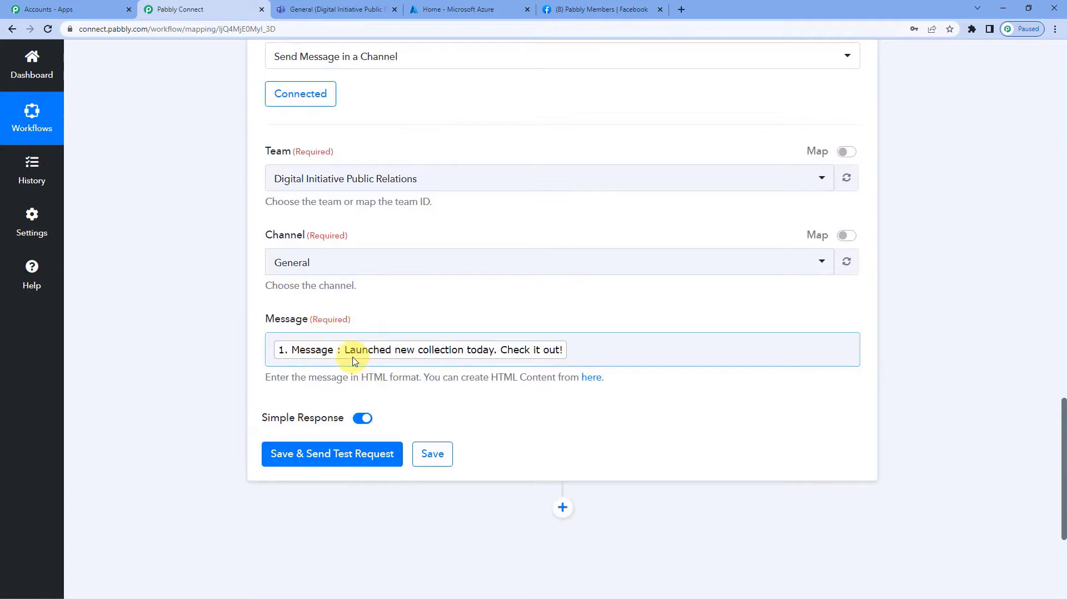
click(369, 451)
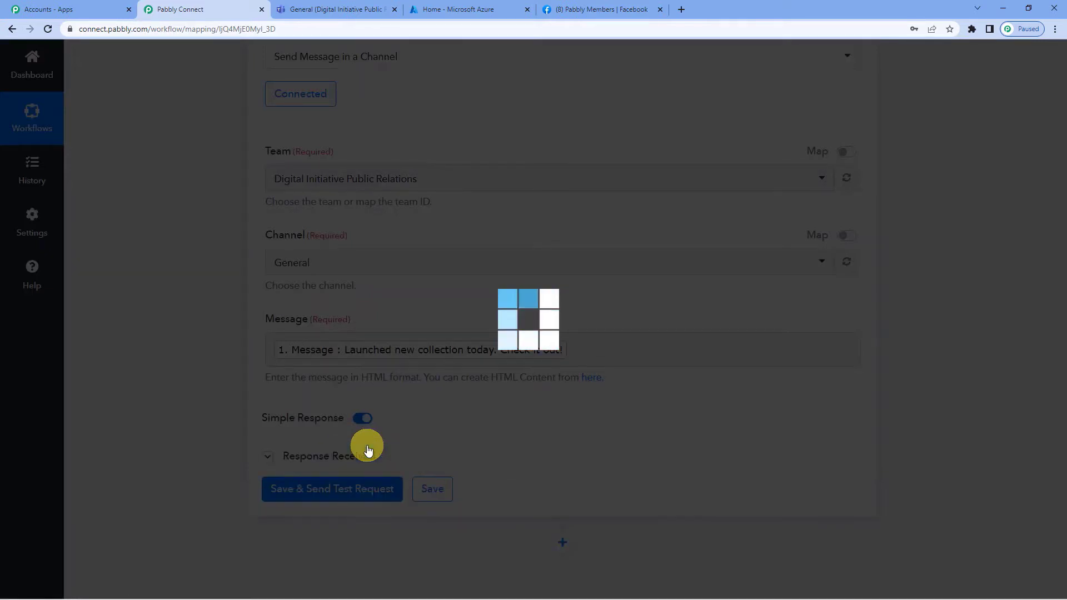
scroll(496, 368, down, 3)
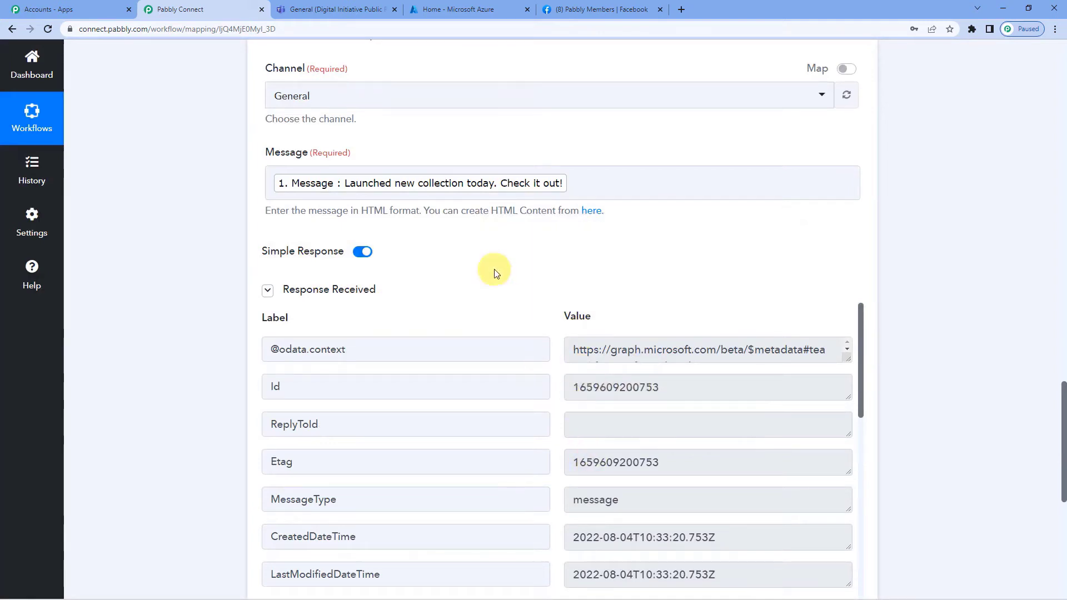
scroll(494, 271, up, 2)
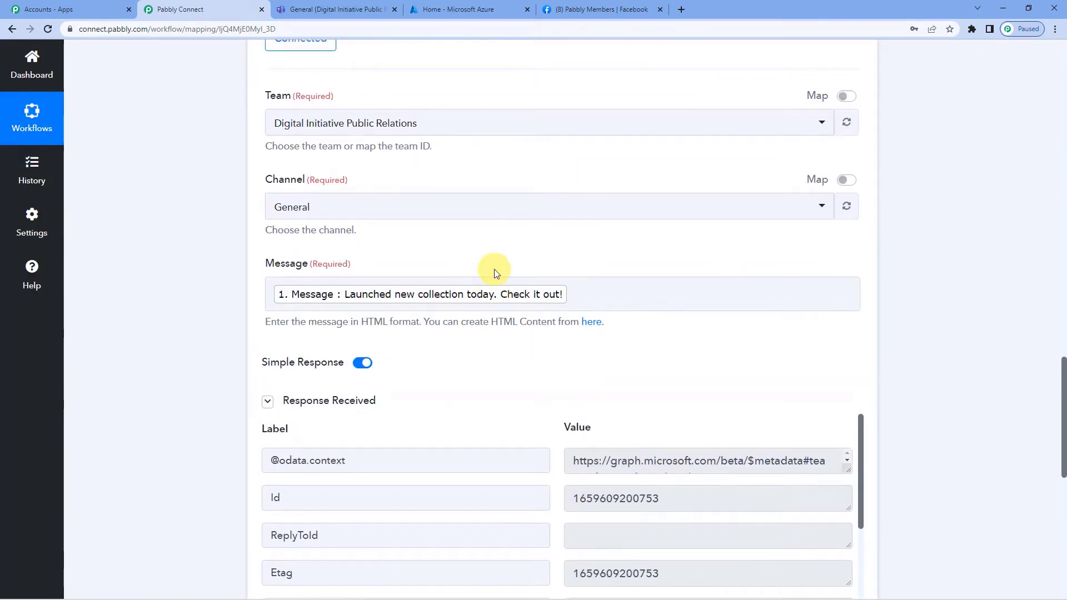
click(320, 15)
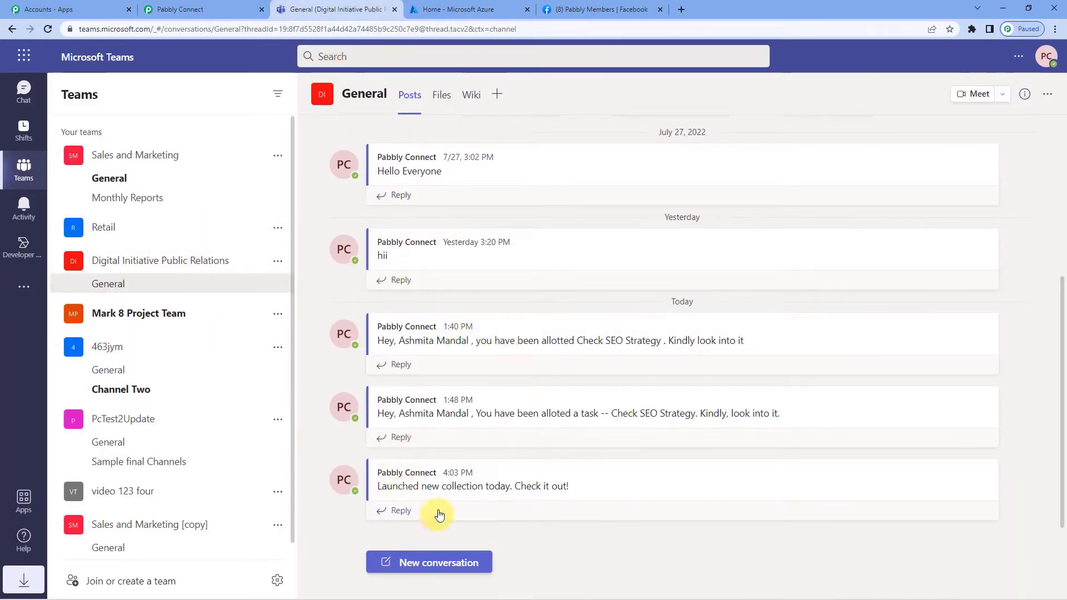
Highlight the relayed post in Teams, then collapse the Teams action and Facebook trigger cards in Pabbly.
drag(380, 489, 578, 493)
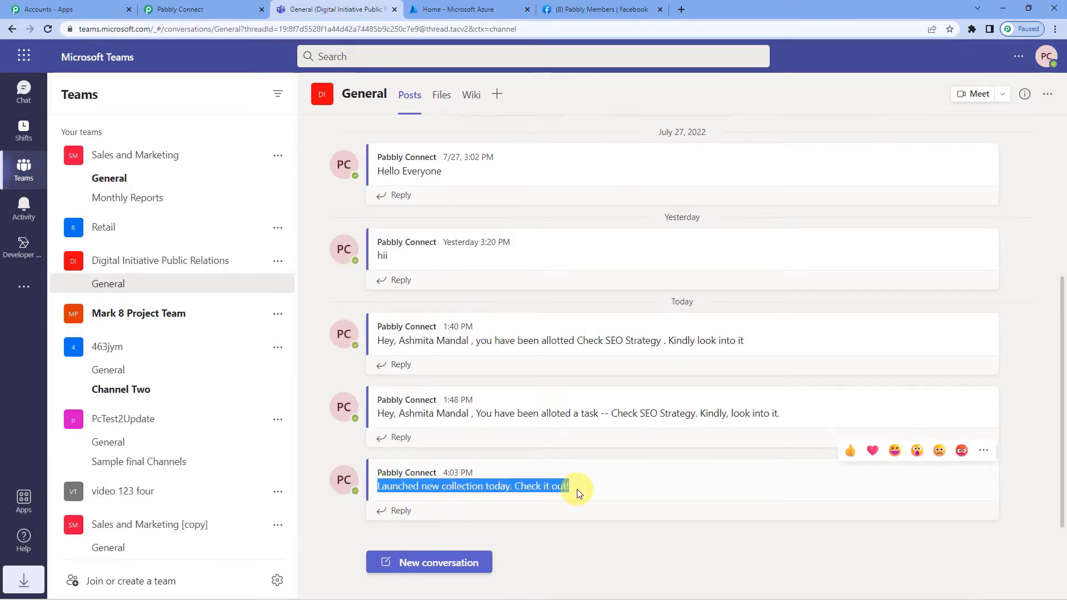
click(200, 9)
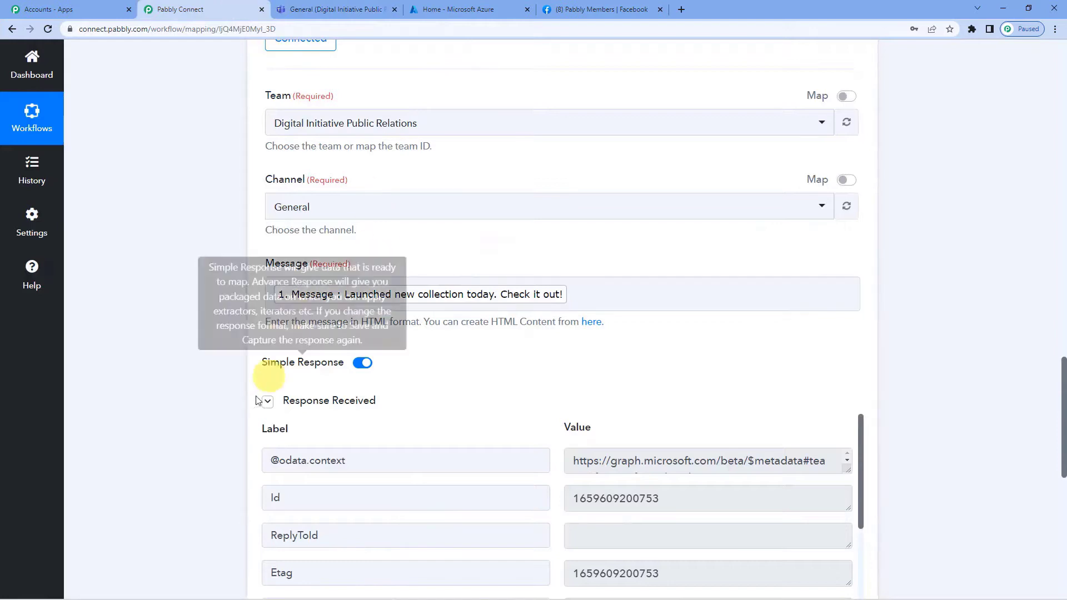
scroll(245, 344, up, 4)
click(353, 111)
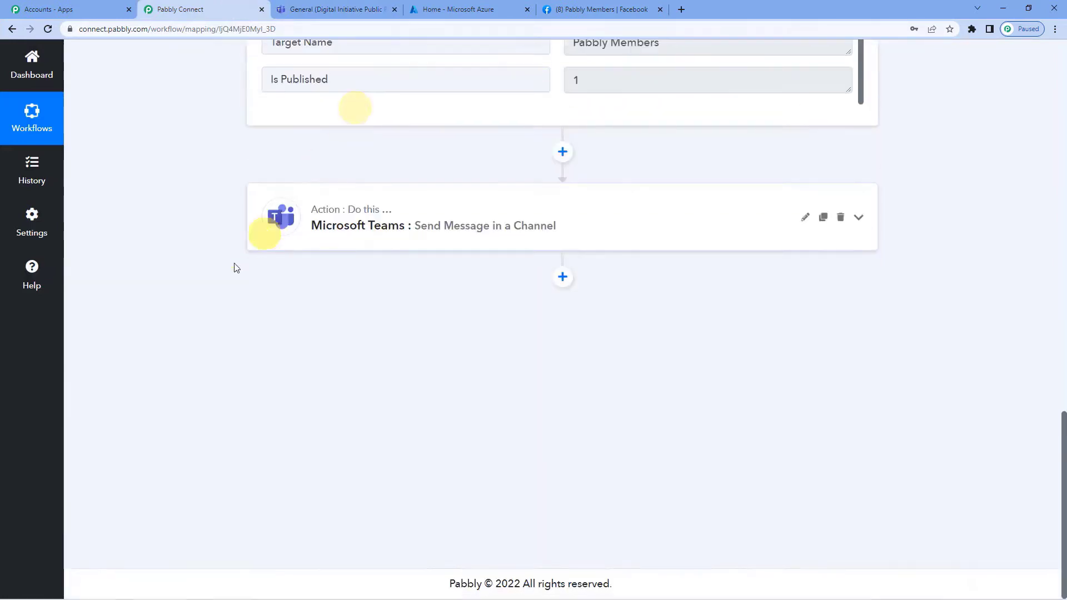
scroll(375, 340, up, 15)
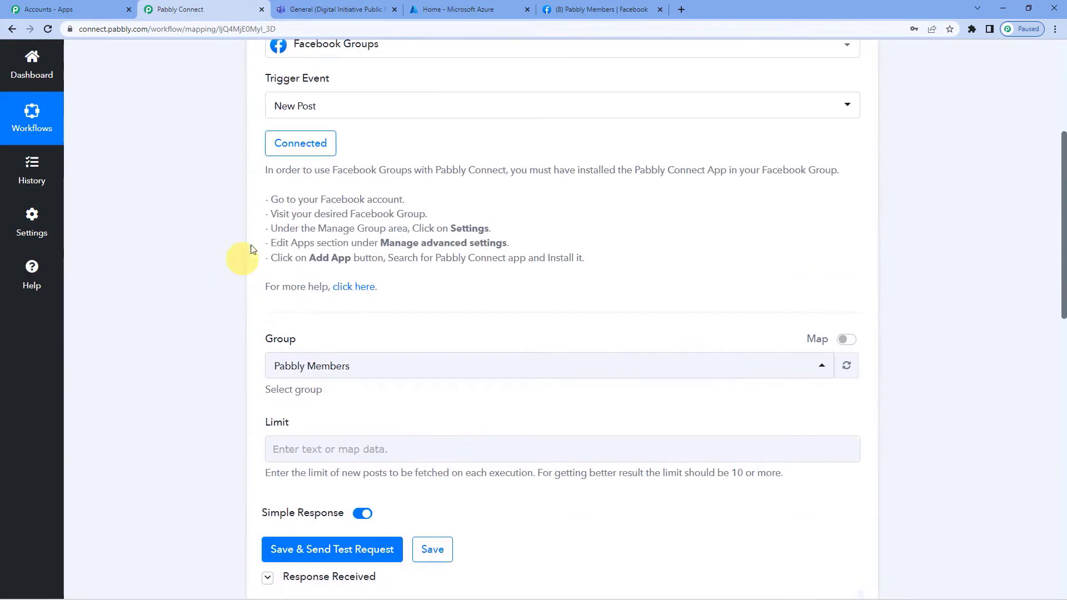
scroll(397, 119, up, 3)
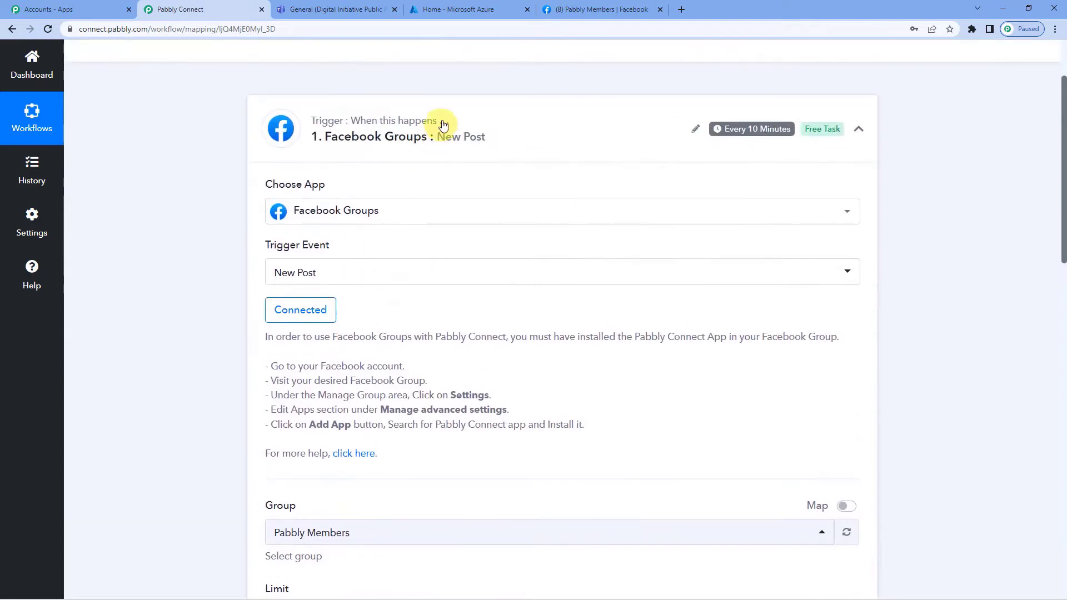
click(442, 123)
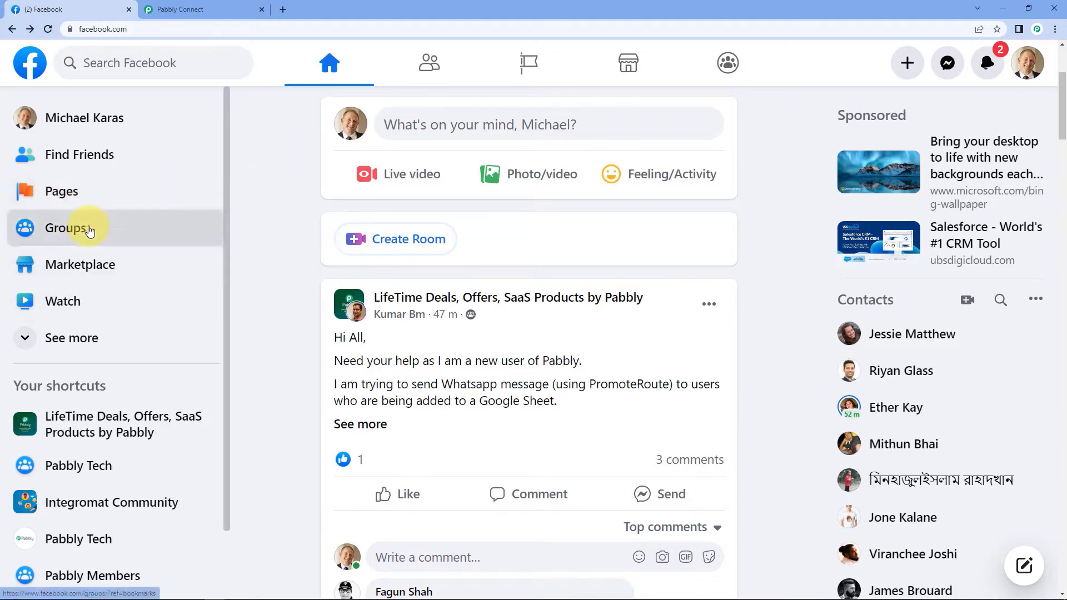
Open the Pabbly Tech group's Group settings and scroll to the advanced Apps setting showing No apps.
click(78, 229)
scroll(139, 344, down, 6)
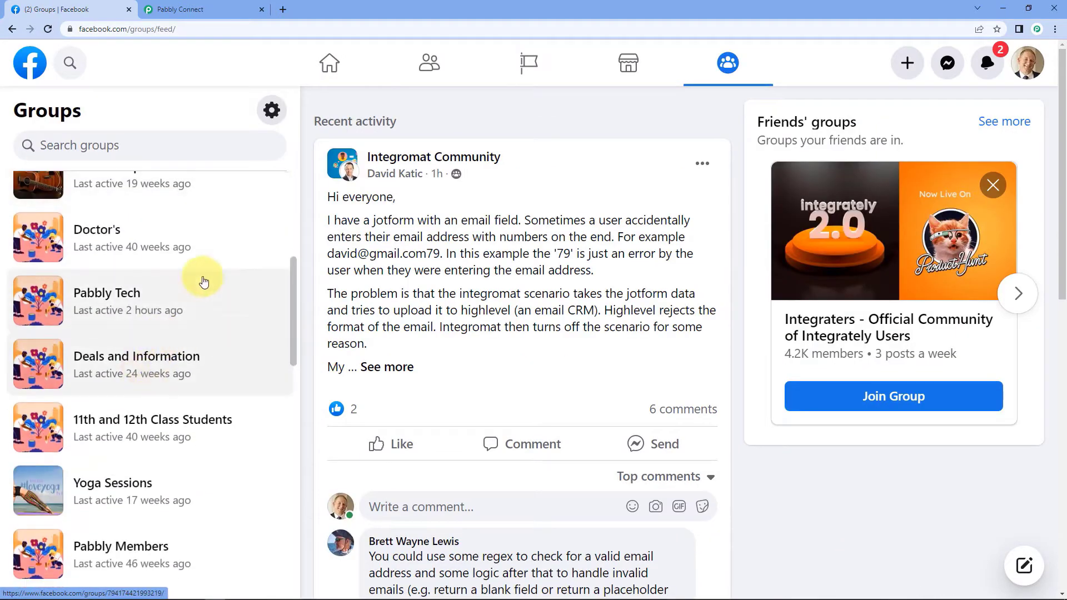
click(145, 290)
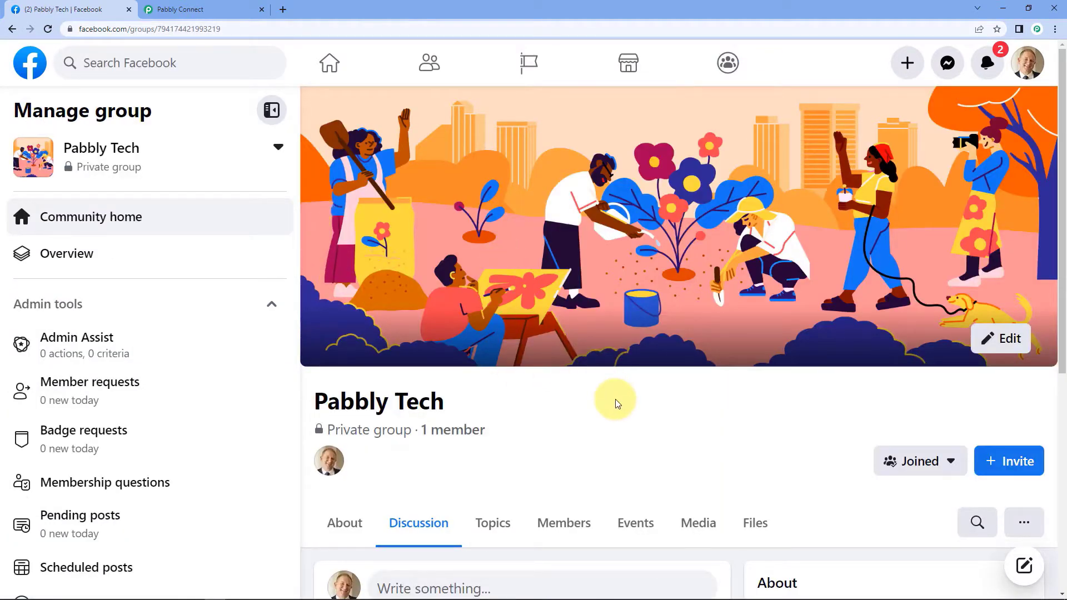
scroll(577, 411, down, 5)
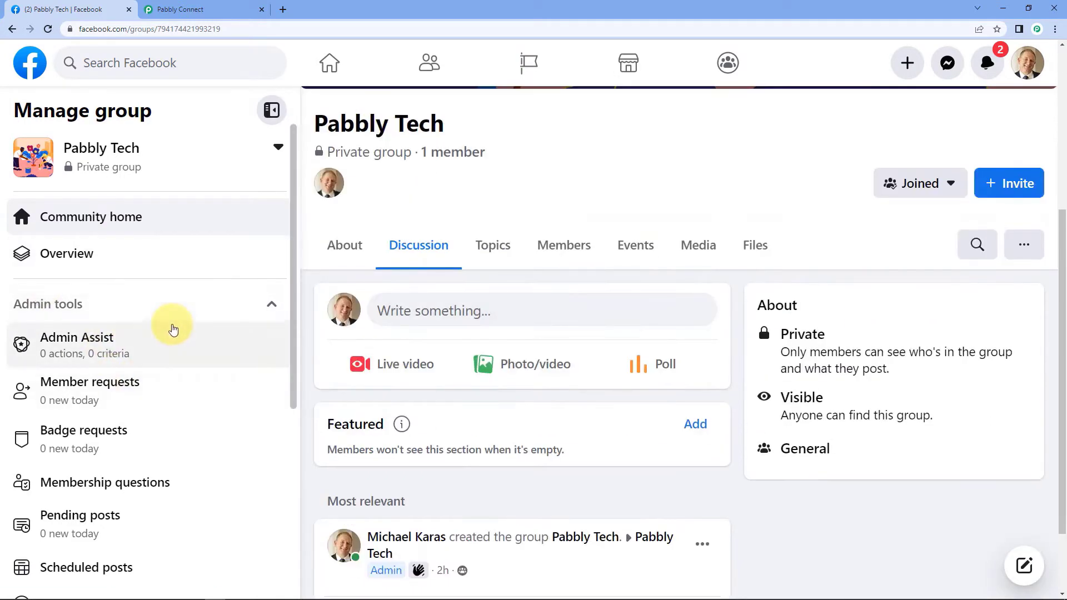
scroll(167, 329, down, 5)
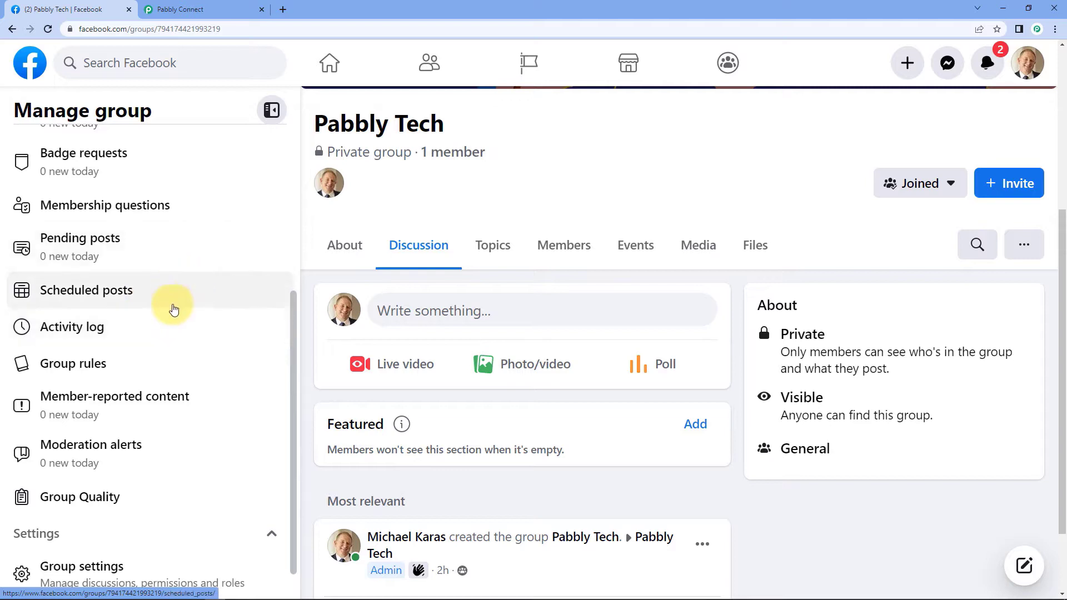
scroll(169, 307, down, 1)
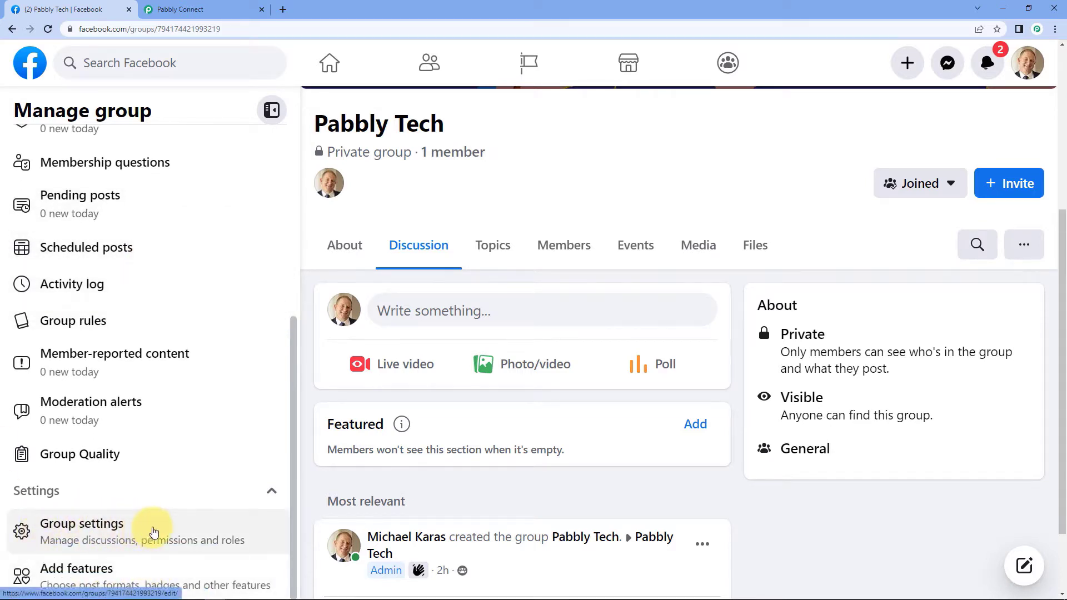
click(154, 532)
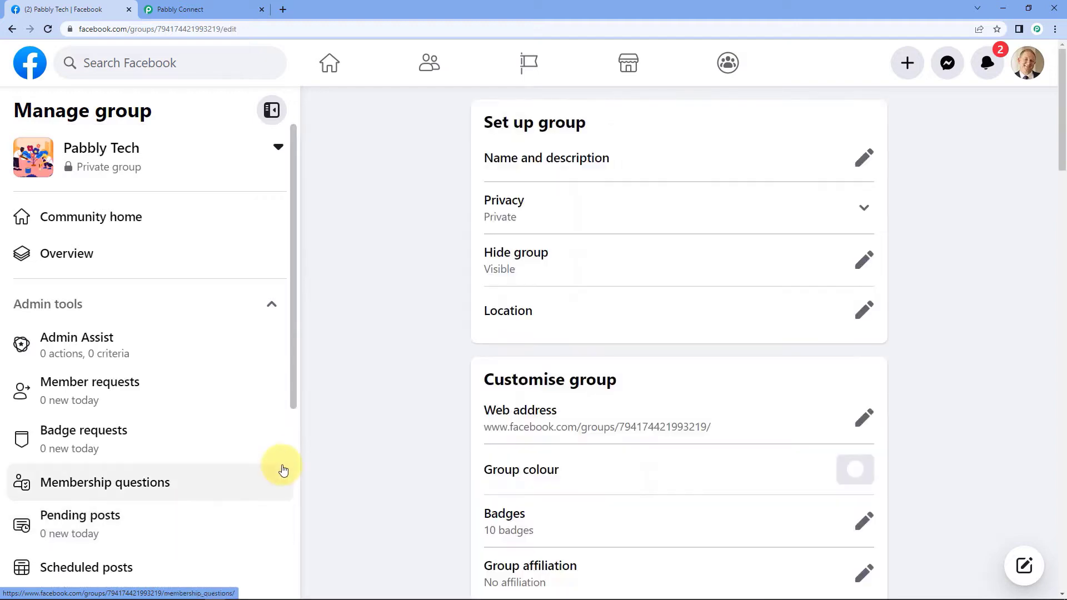
scroll(423, 340, down, 15)
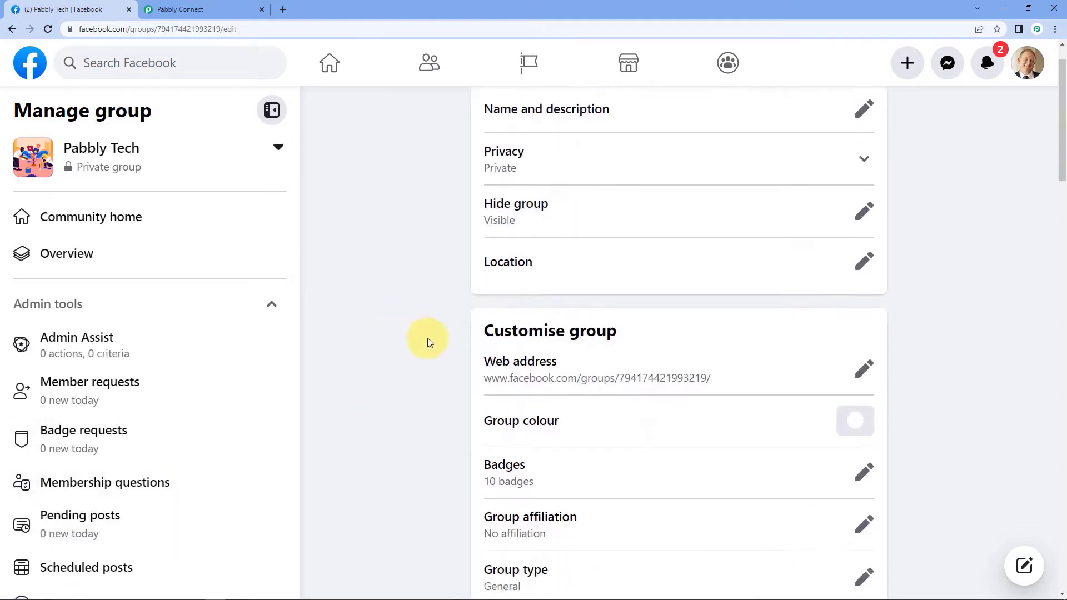
scroll(980, 453, down, 10)
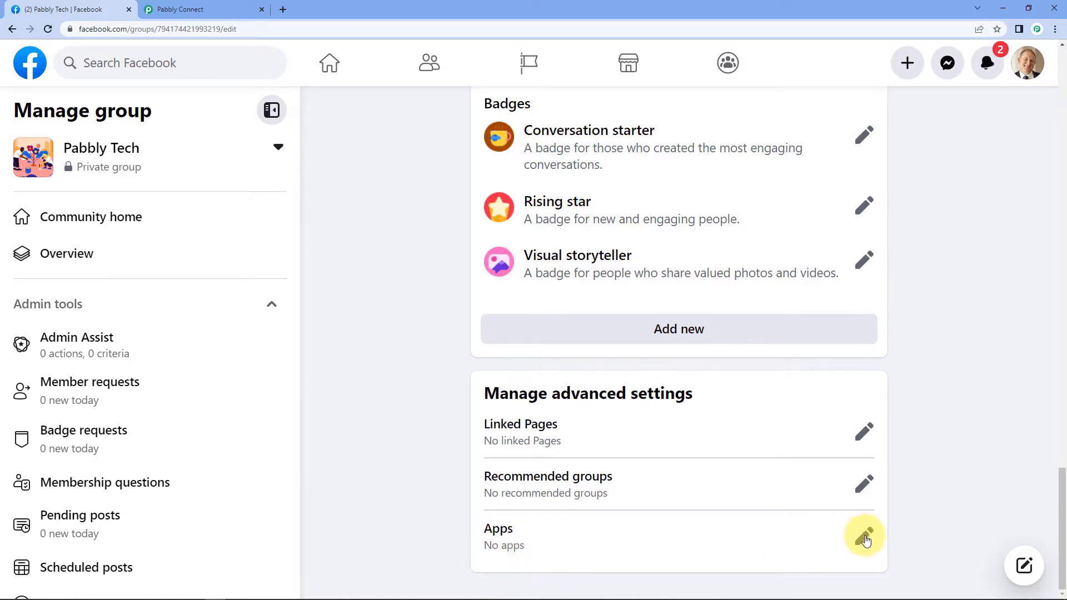
Add the Pabbly Connect app to the Pabbly Tech group via Add Apps search.
click(863, 537)
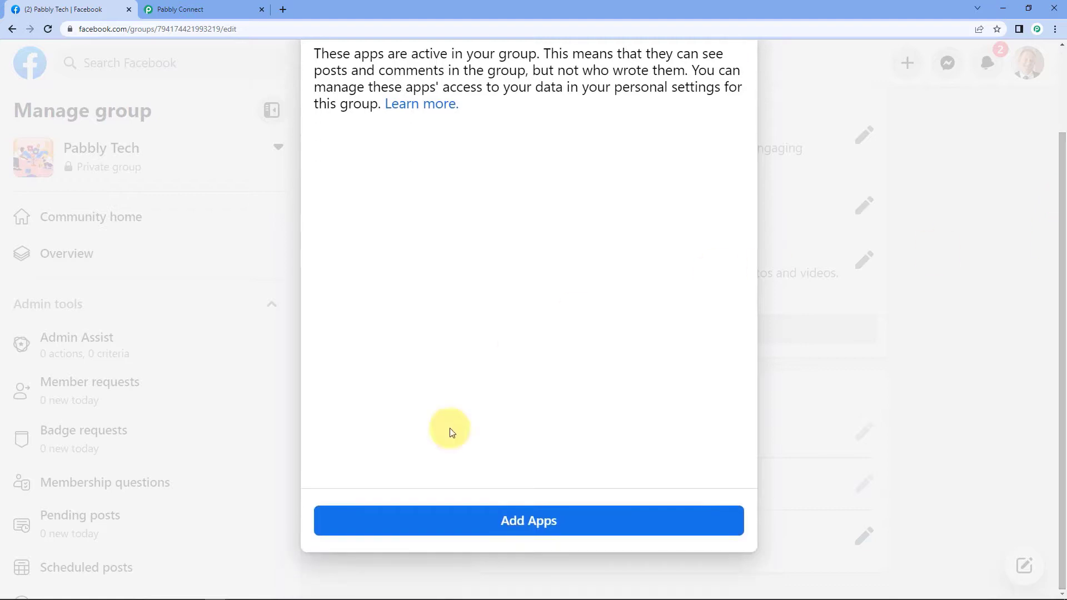
click(512, 527)
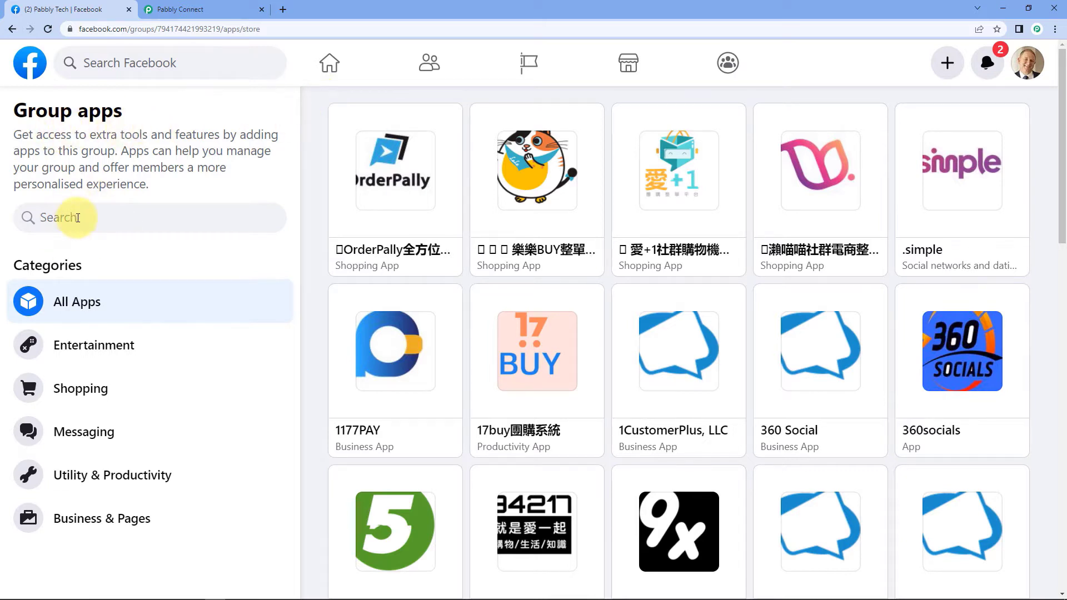
click(77, 218)
text(Pabbly)
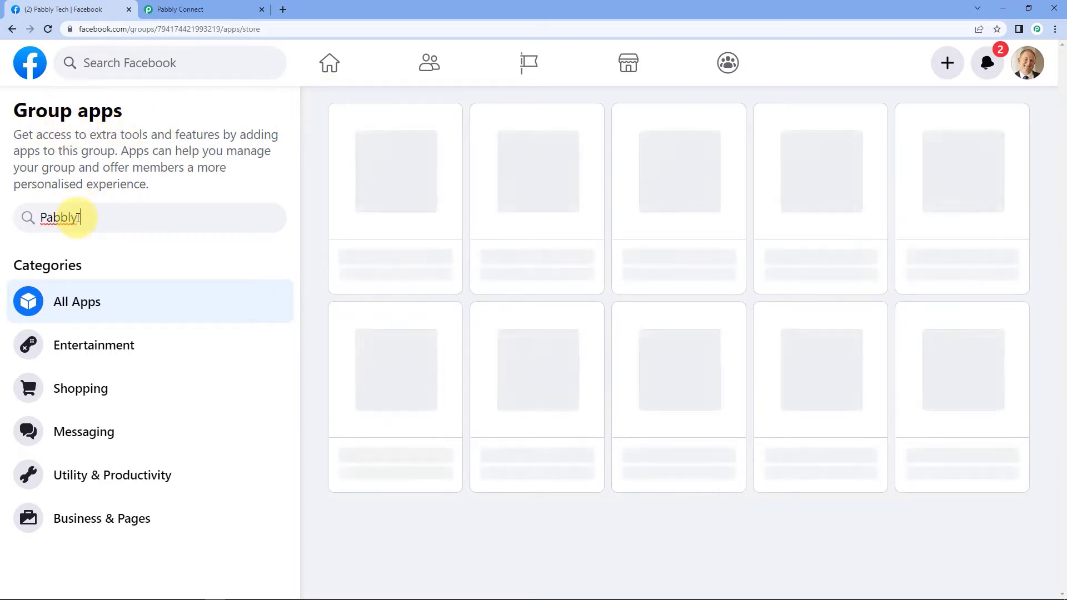
text( Connect)
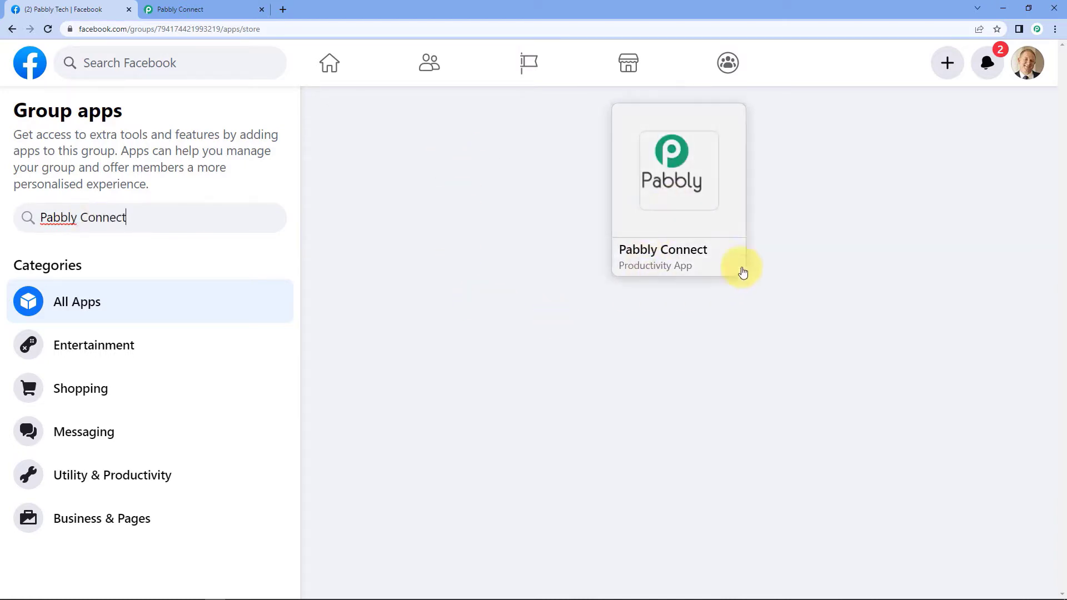
click(680, 251)
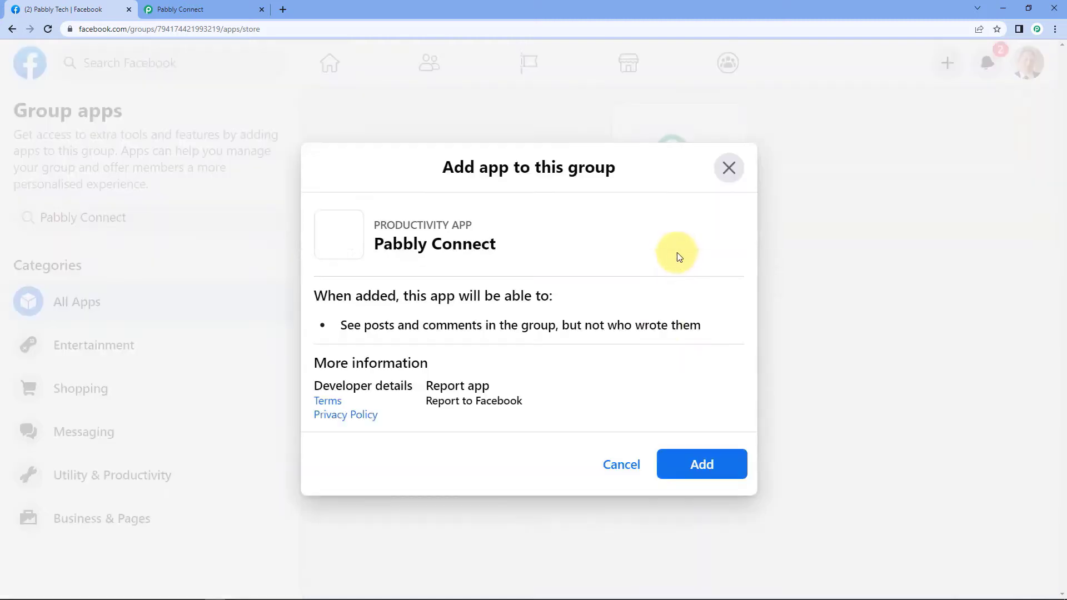
click(702, 462)
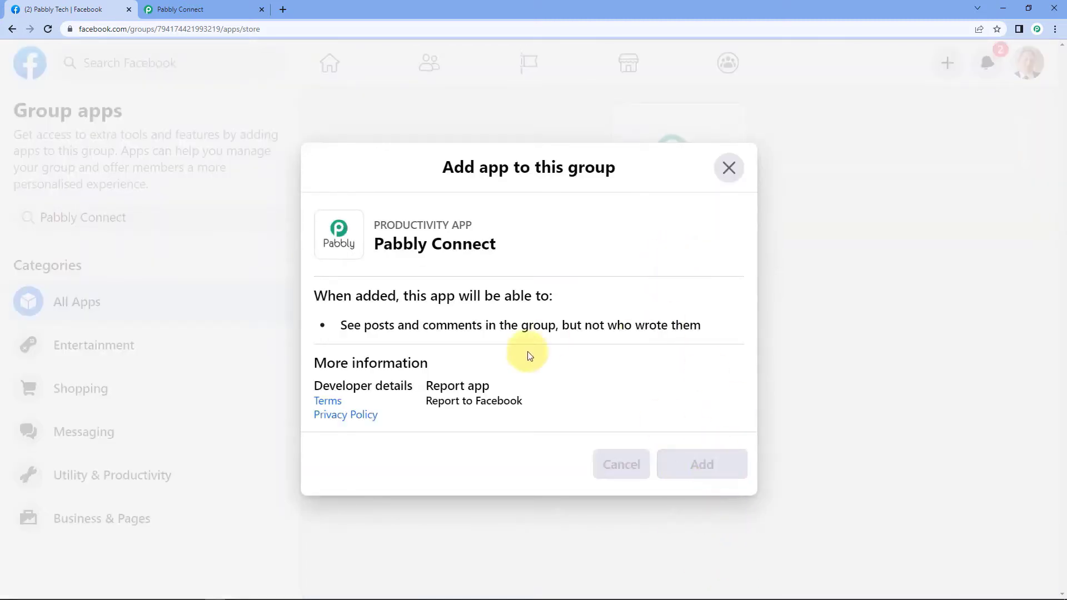
Confirm Pabbly Connect now appears under the group's Apps, then return to Pabbly Connect.
scroll(425, 317, down, 9)
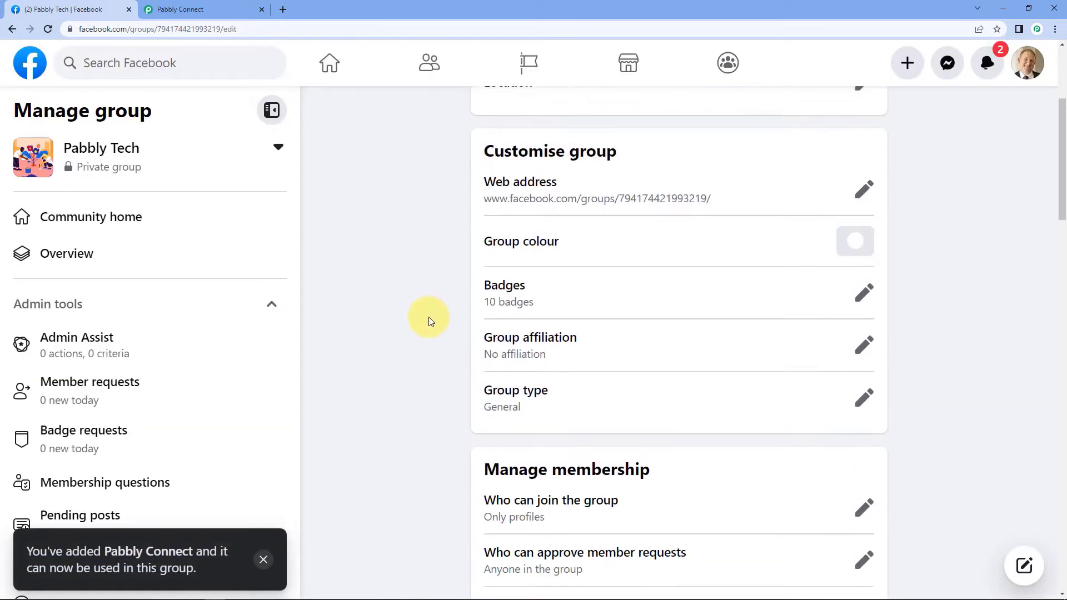
scroll(428, 321, down, 20)
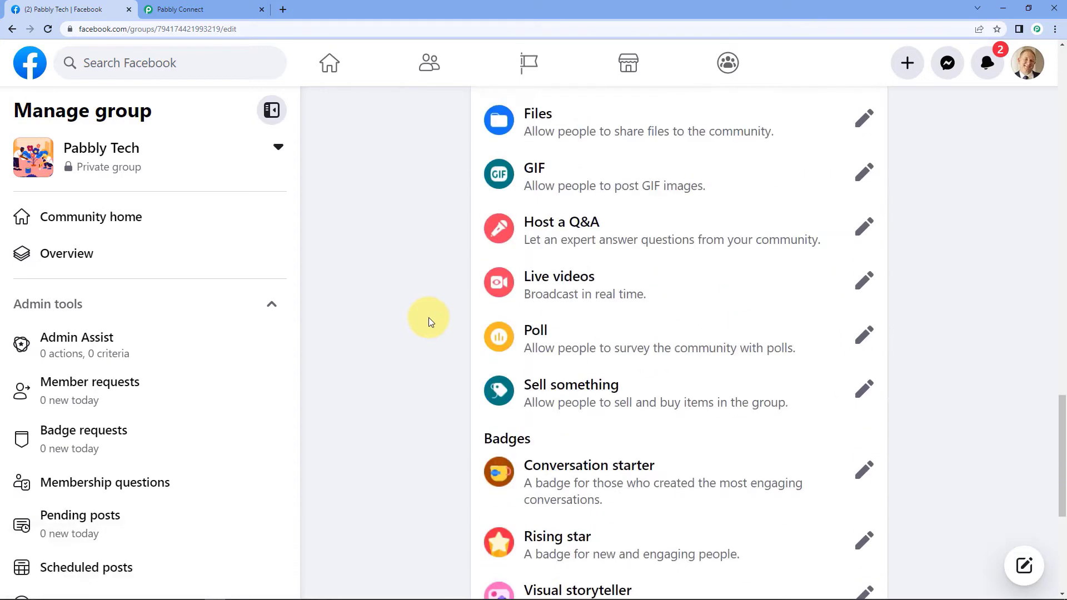
scroll(428, 322, down, 2)
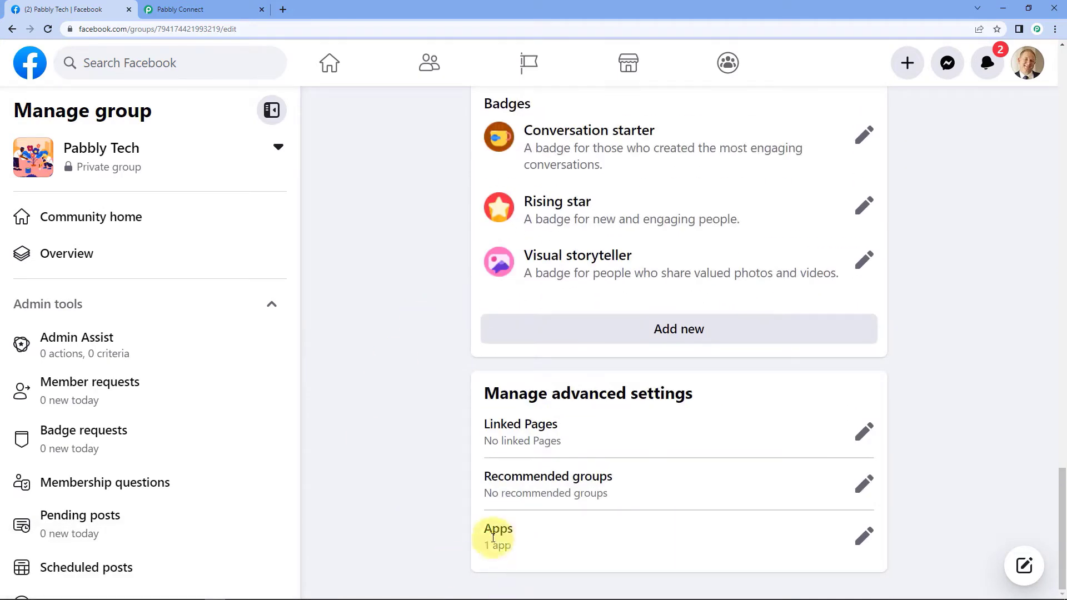
click(864, 536)
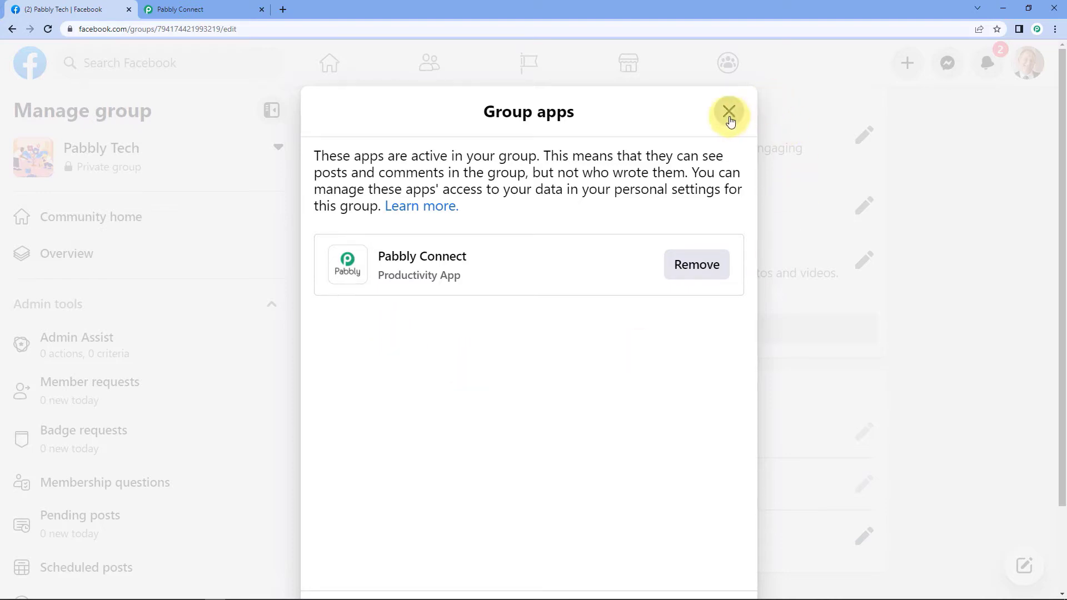
click(728, 111)
click(189, 9)
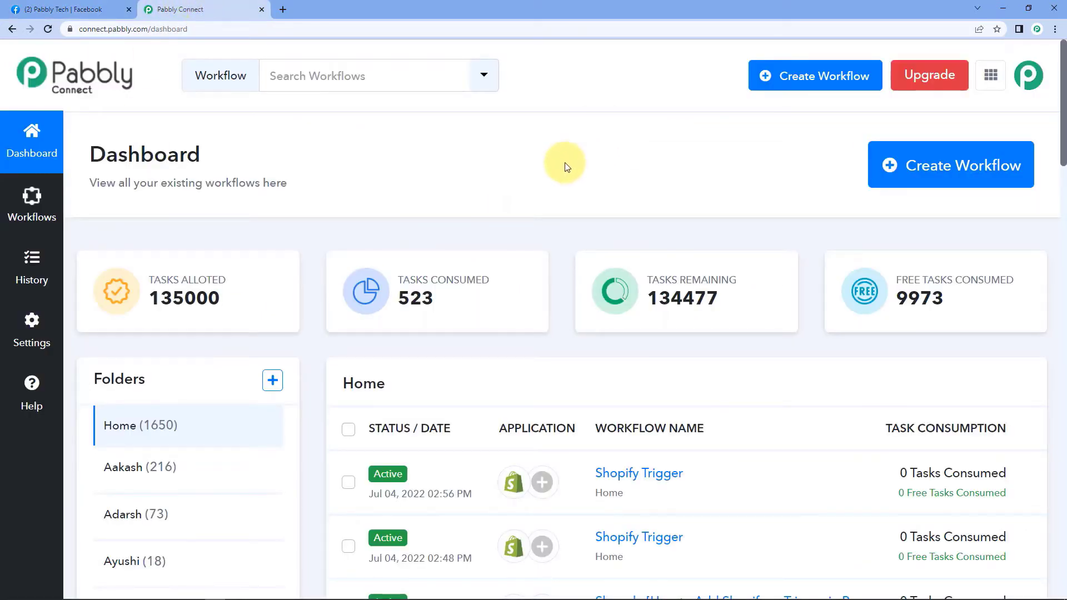
Load pabbly.com/connect in a new tab, then close that tab to return to the dashboard.
click(283, 9)
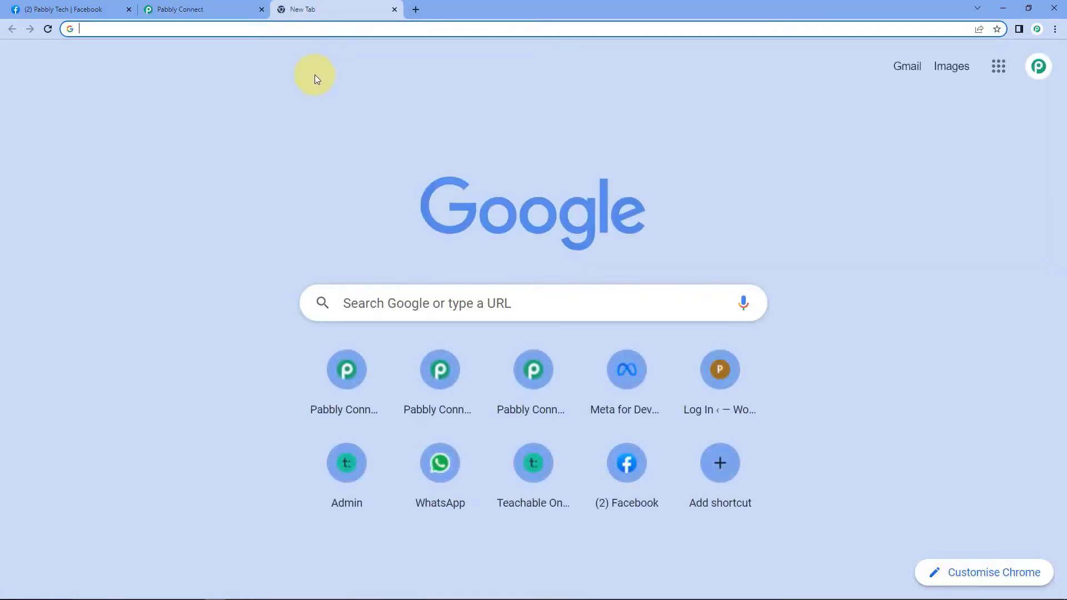
text(pa)
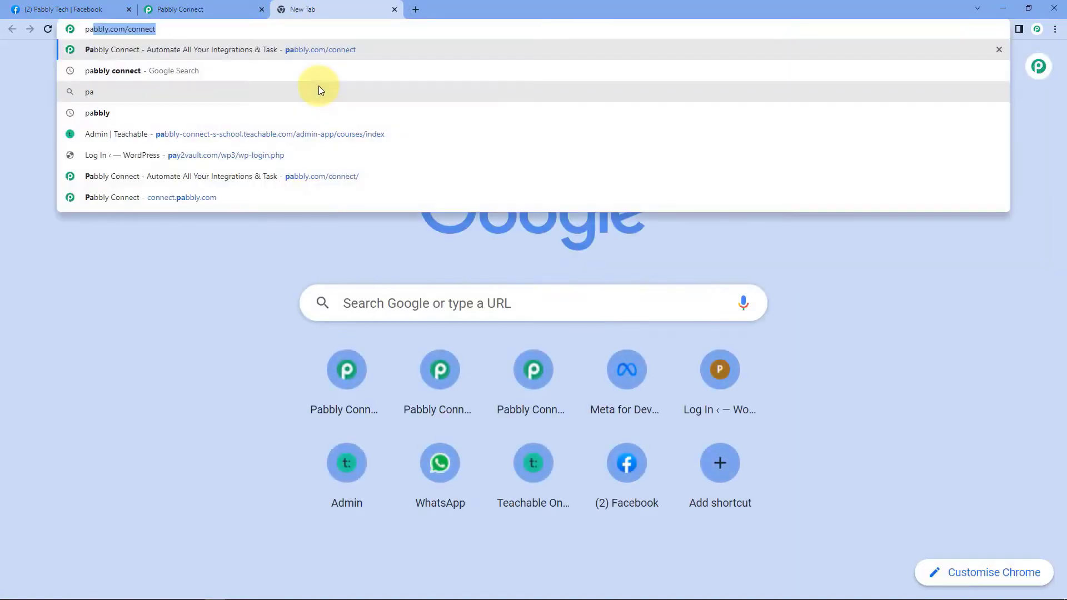
text(bbly.co)
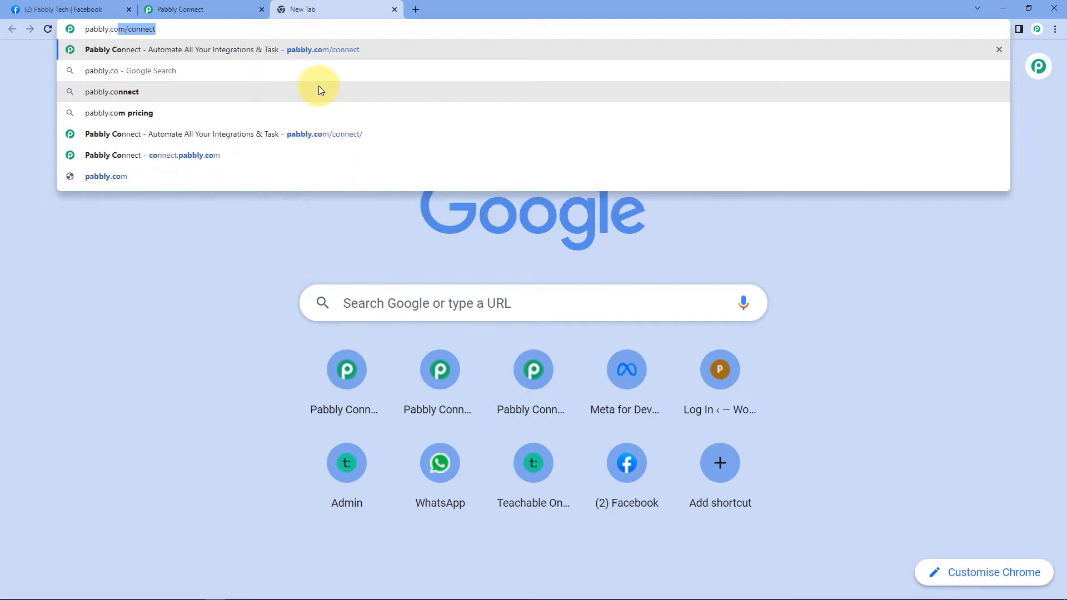
text(m/connec)
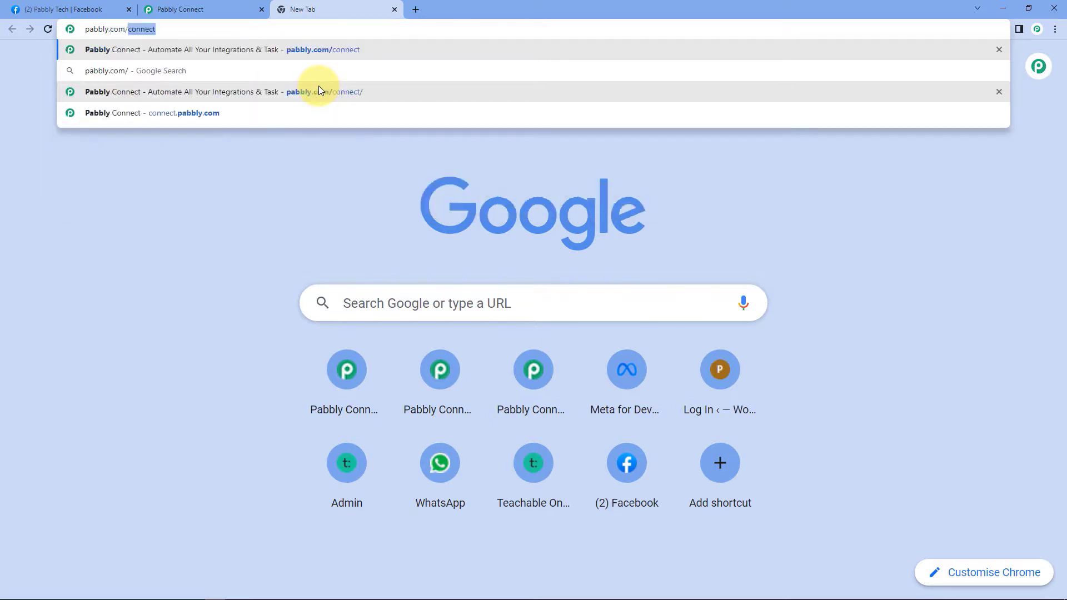
text(t)
key(Return)
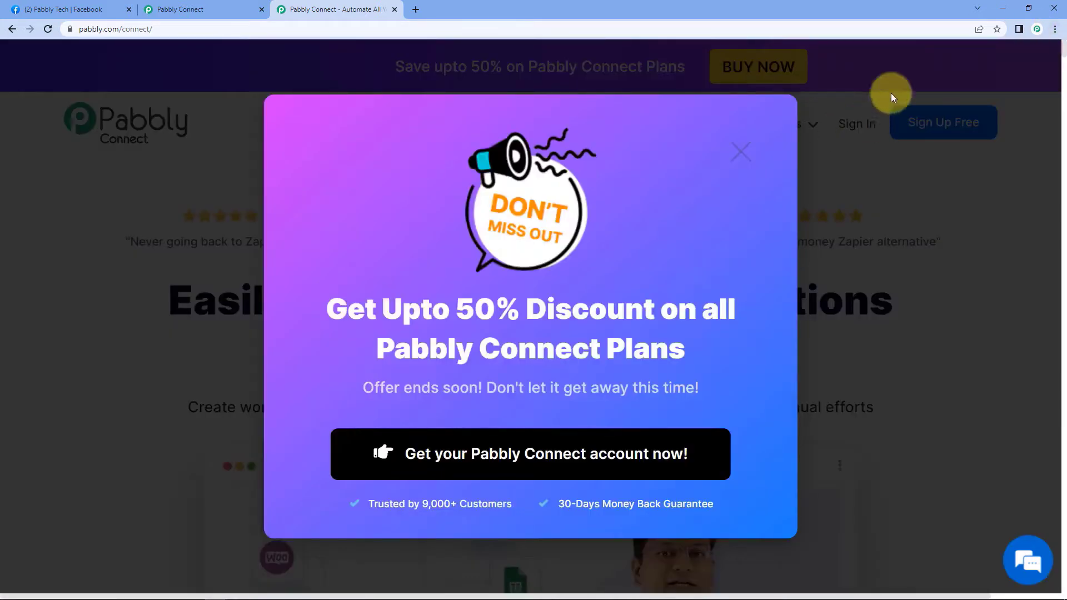
click(394, 9)
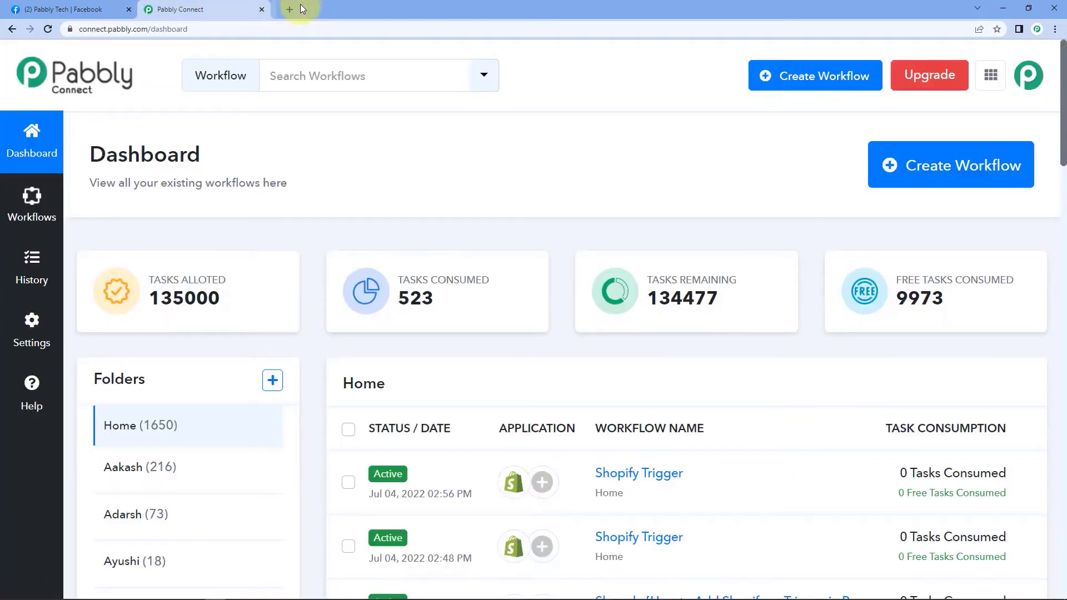
Create a new workflow named 'Facebook Groups' and collapse its empty trigger step.
click(961, 161)
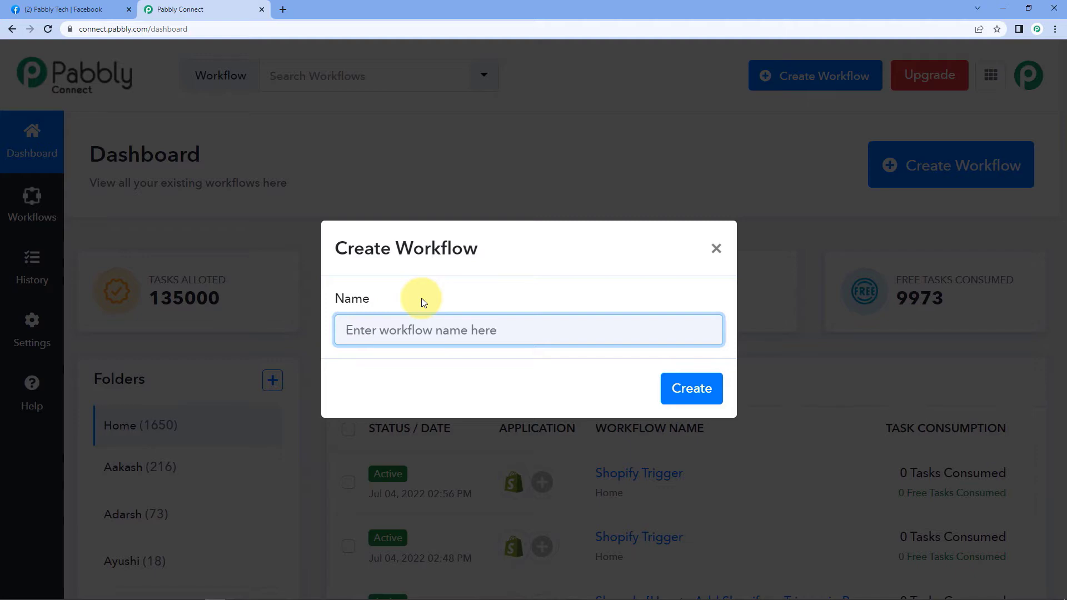
text(Facebo)
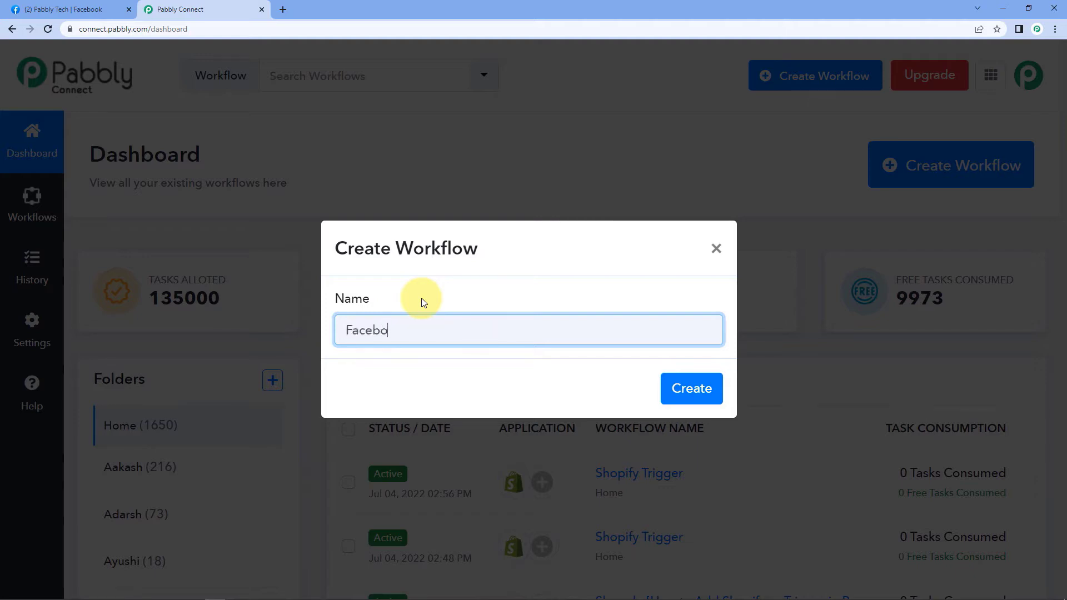
text(o )
text(k G)
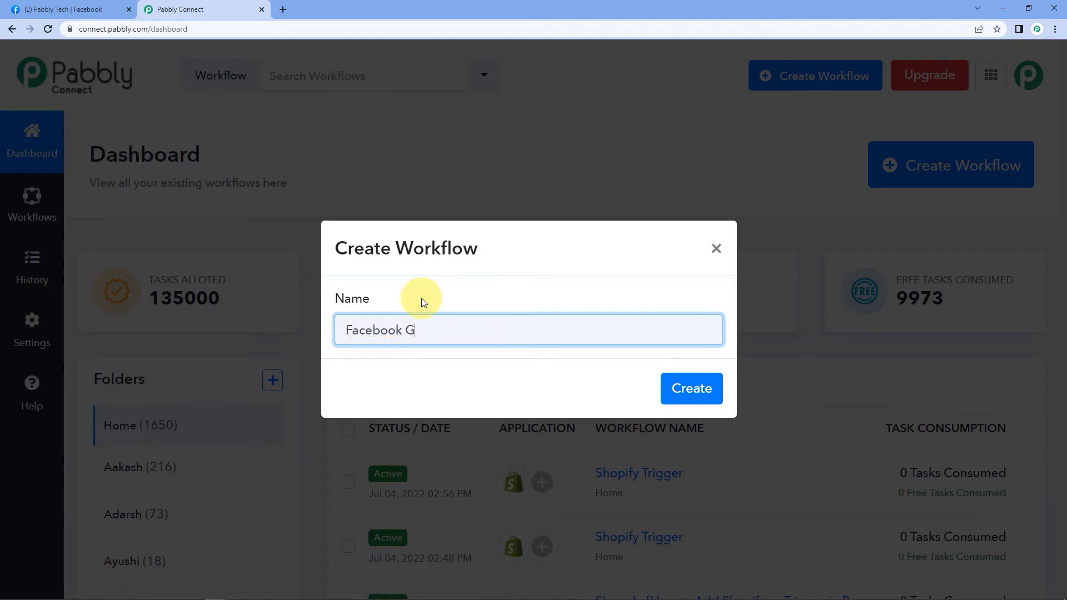
text(roups)
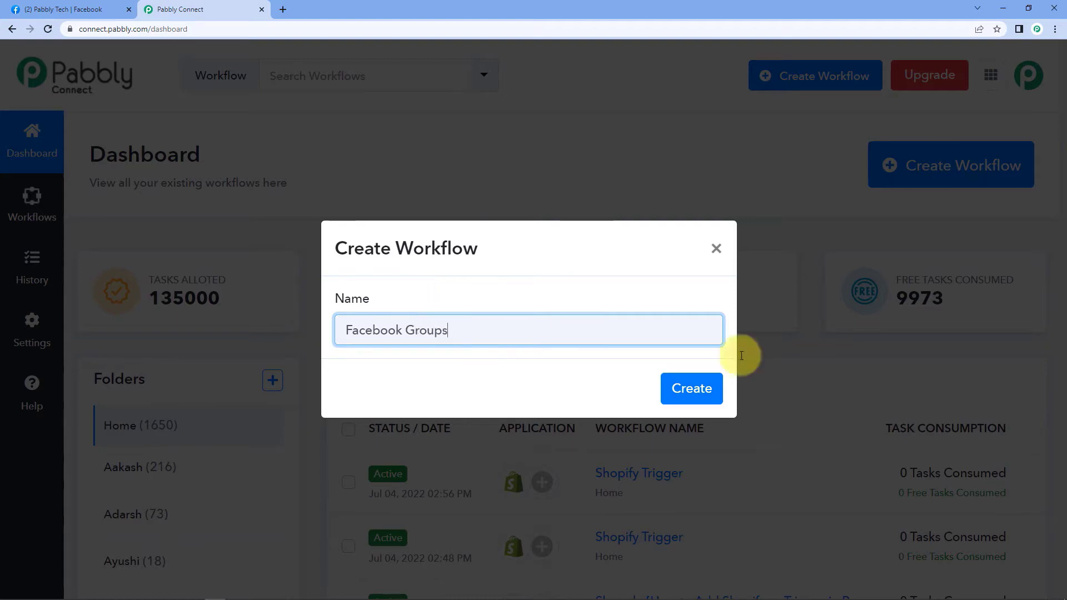
click(701, 390)
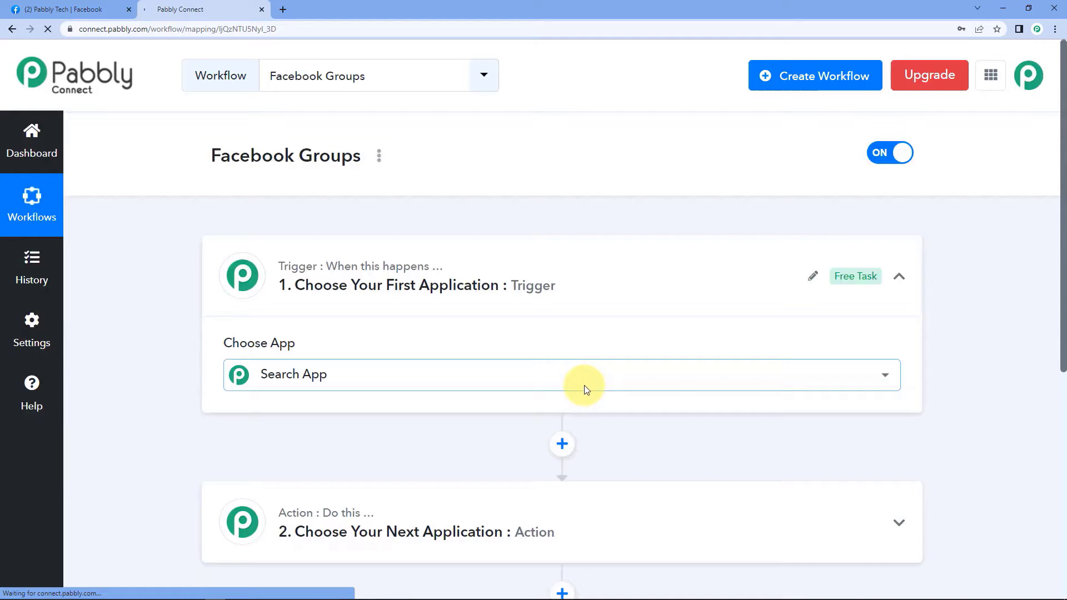
click(583, 386)
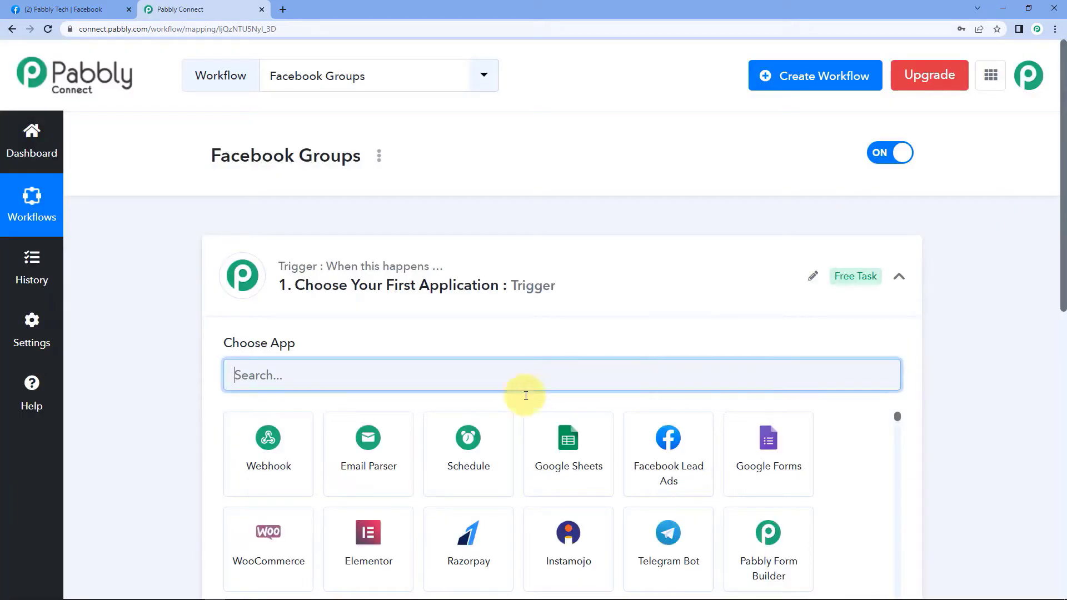
click(396, 329)
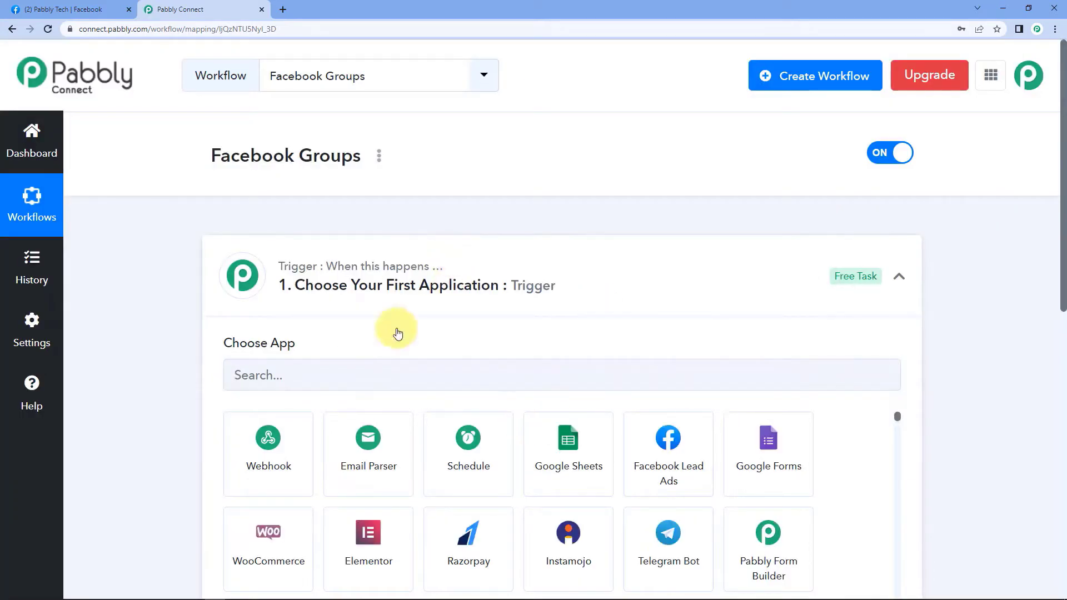
click(510, 264)
scroll(128, 278, down, 1)
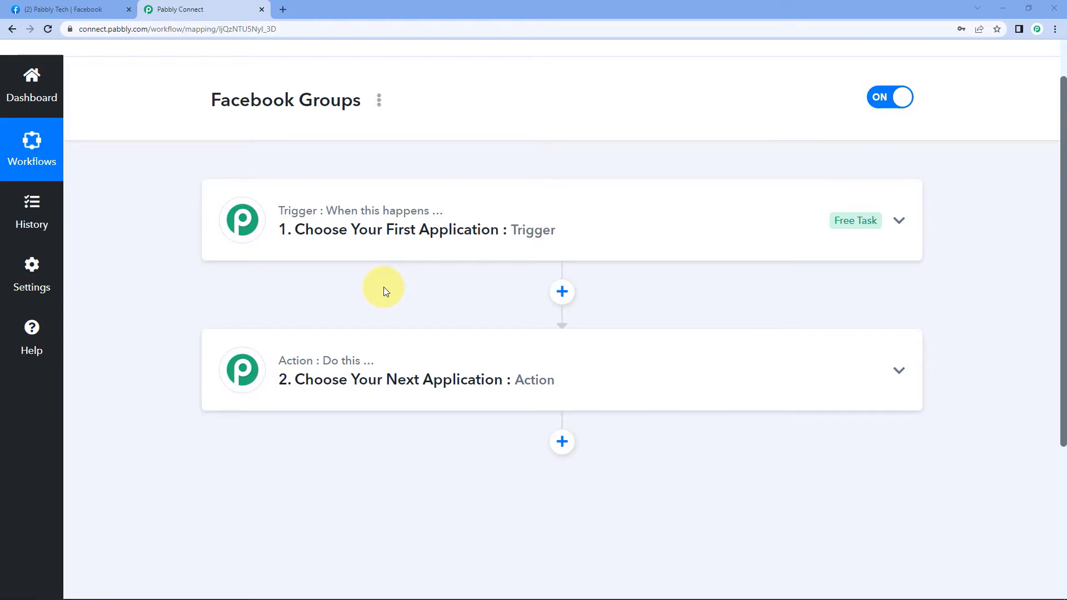
scroll(384, 286, down, 2)
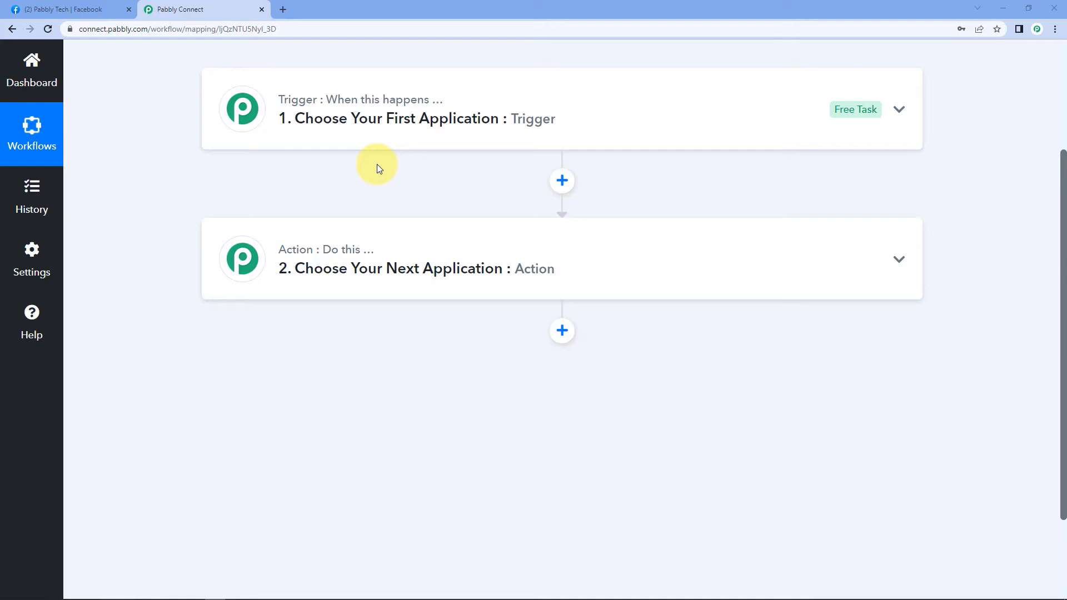
Set the trigger app to Facebook Groups with the New Post event and open its connection panel.
click(448, 111)
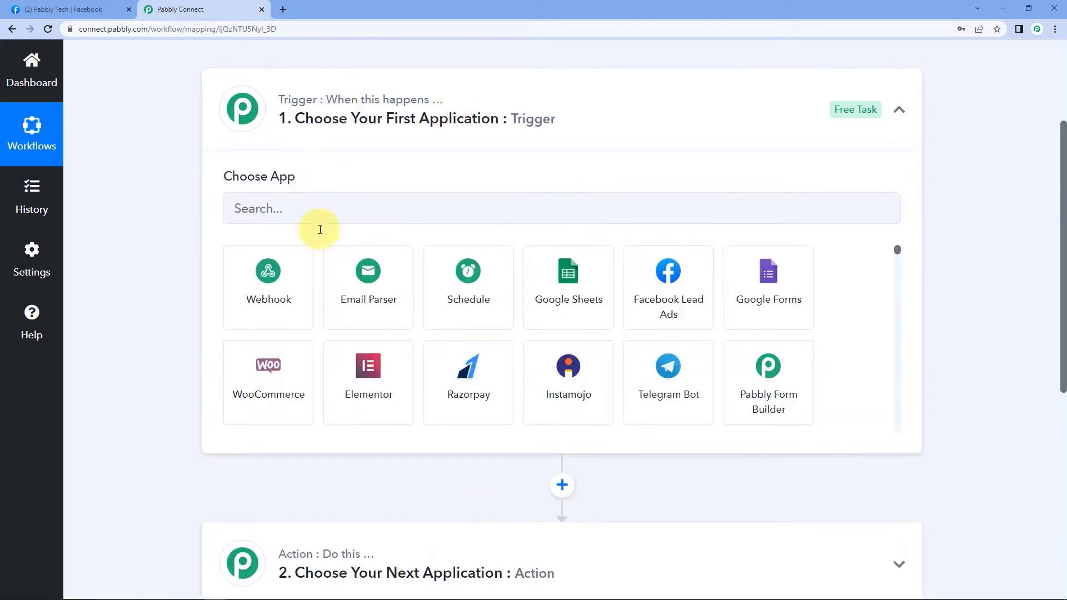
click(288, 208)
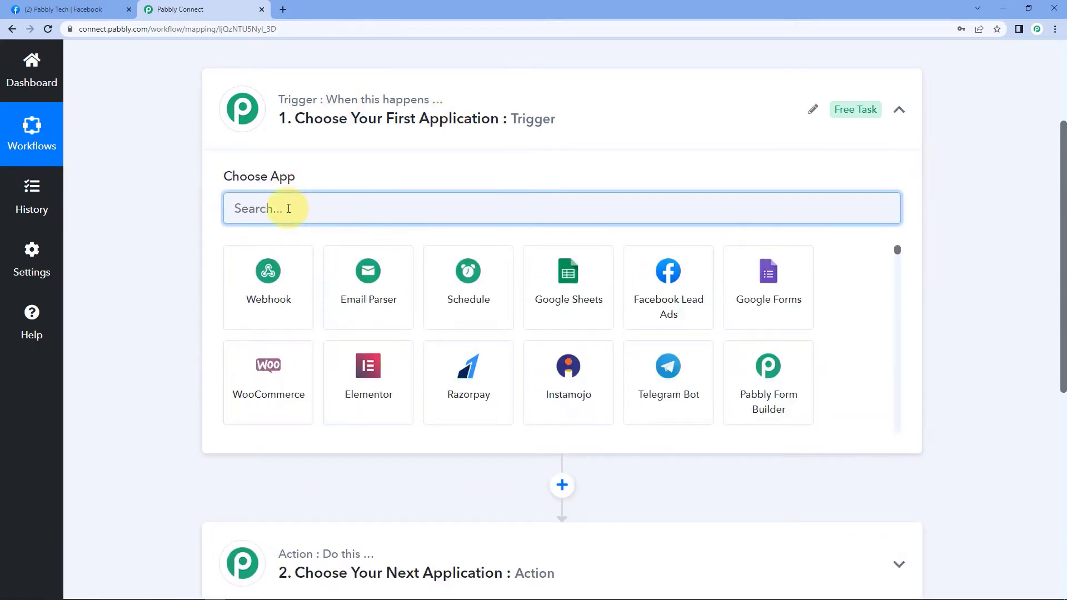
text(fACEBOOK)
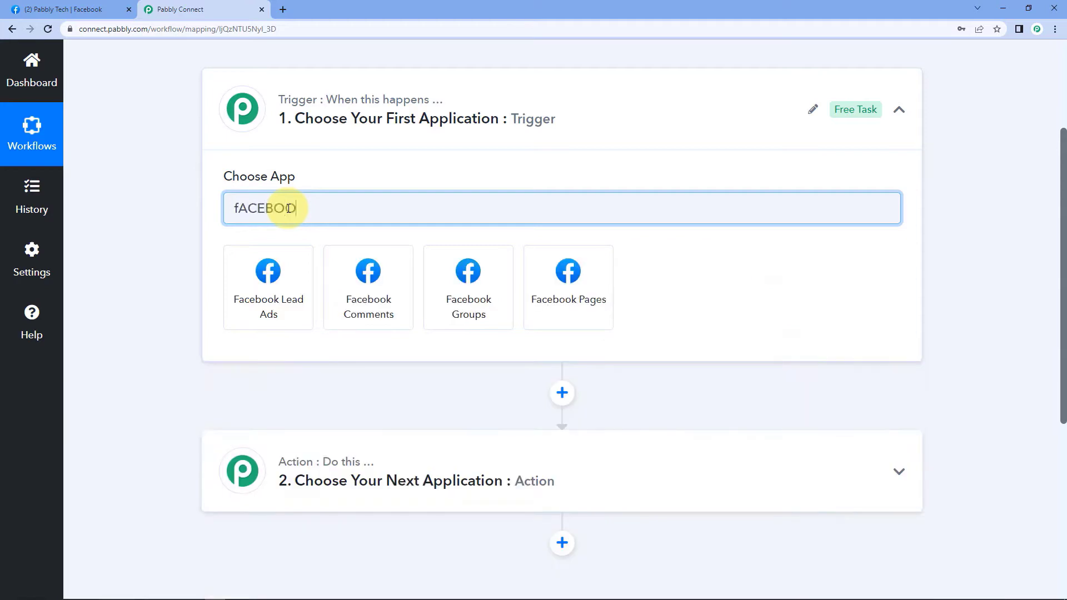
click(436, 267)
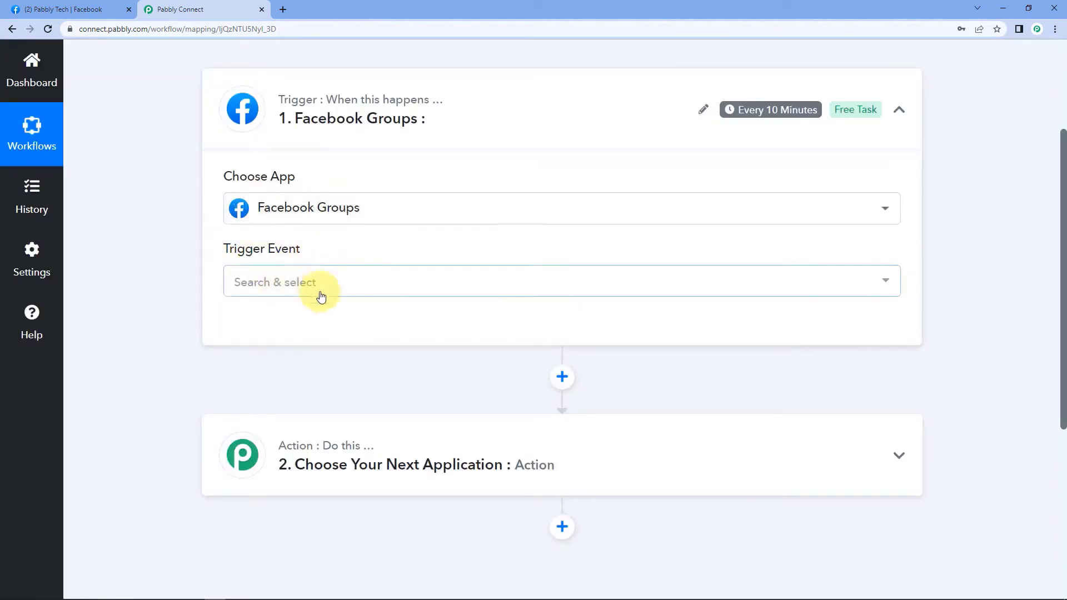
click(269, 286)
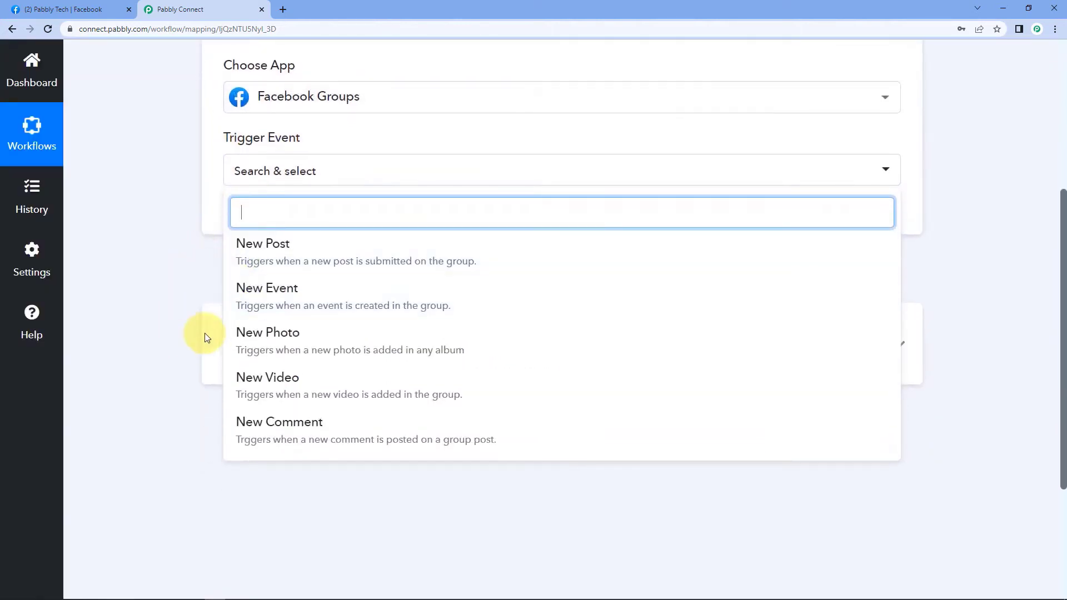
click(298, 264)
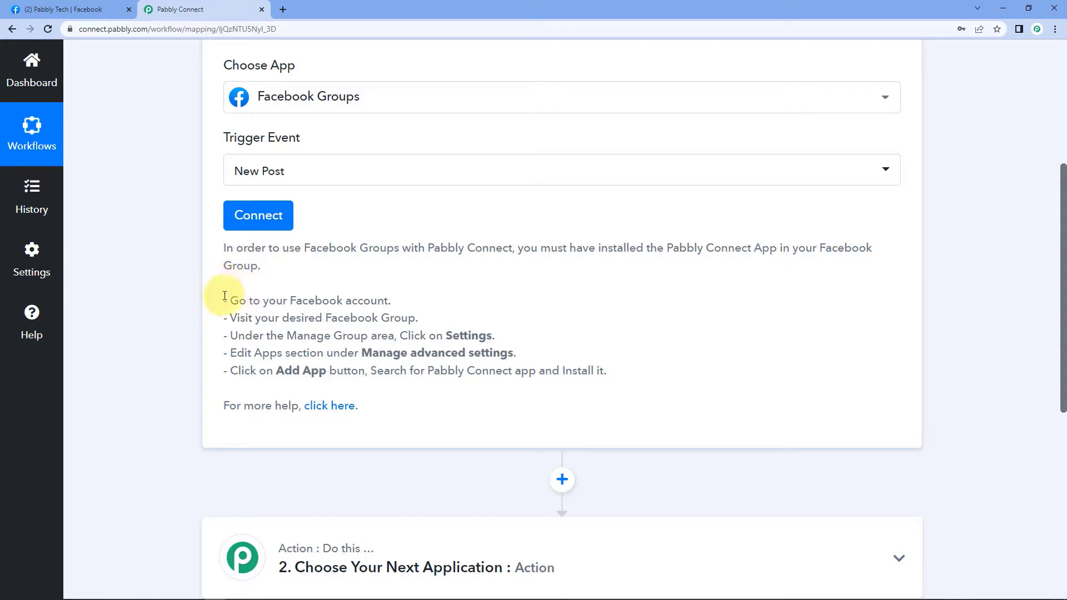
drag(221, 296, 611, 377)
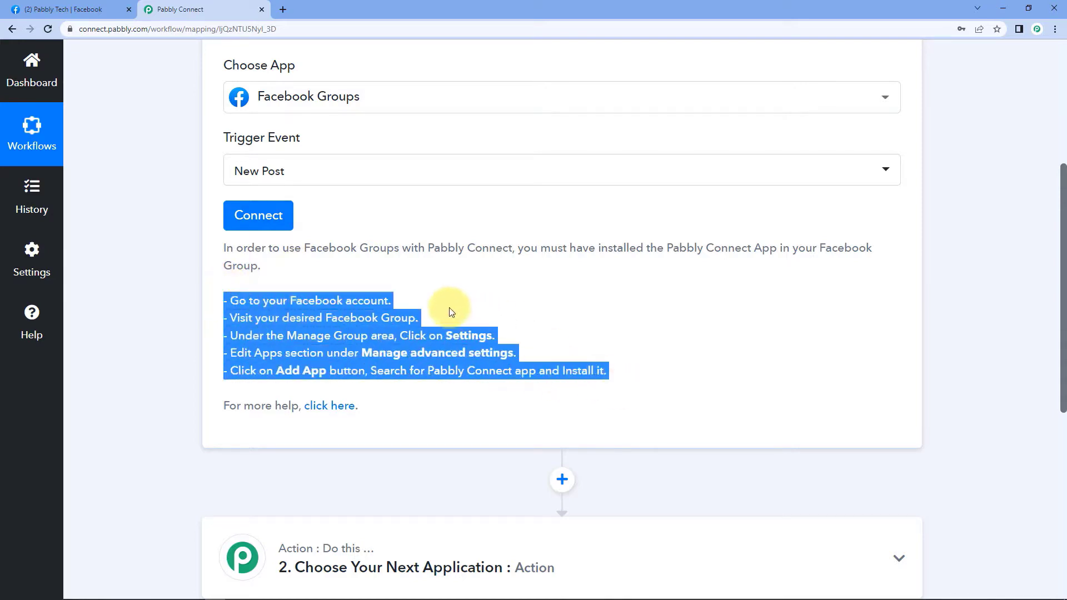
click(359, 285)
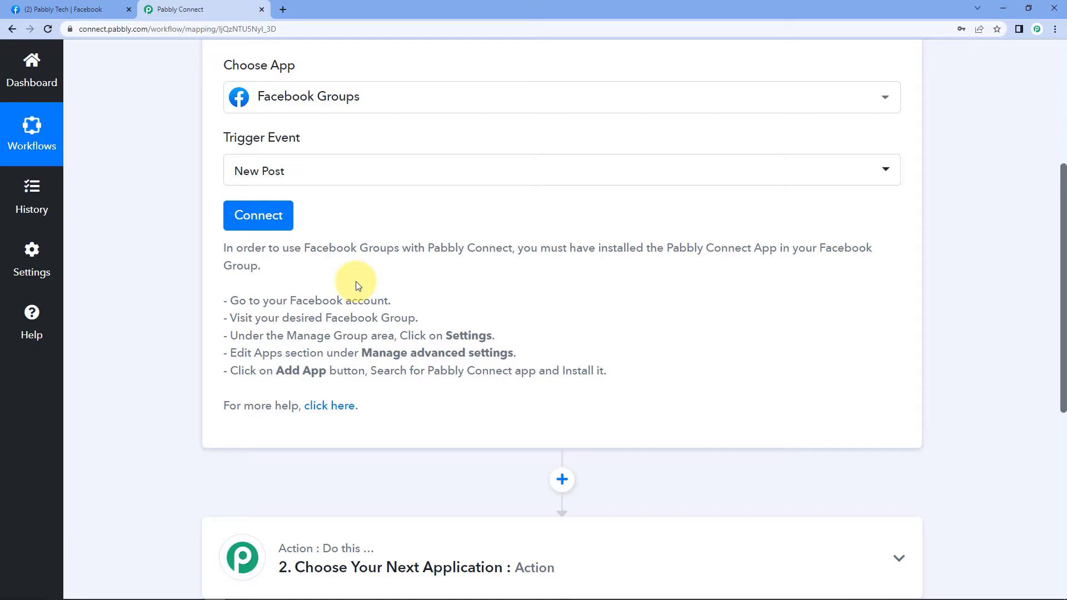
click(259, 225)
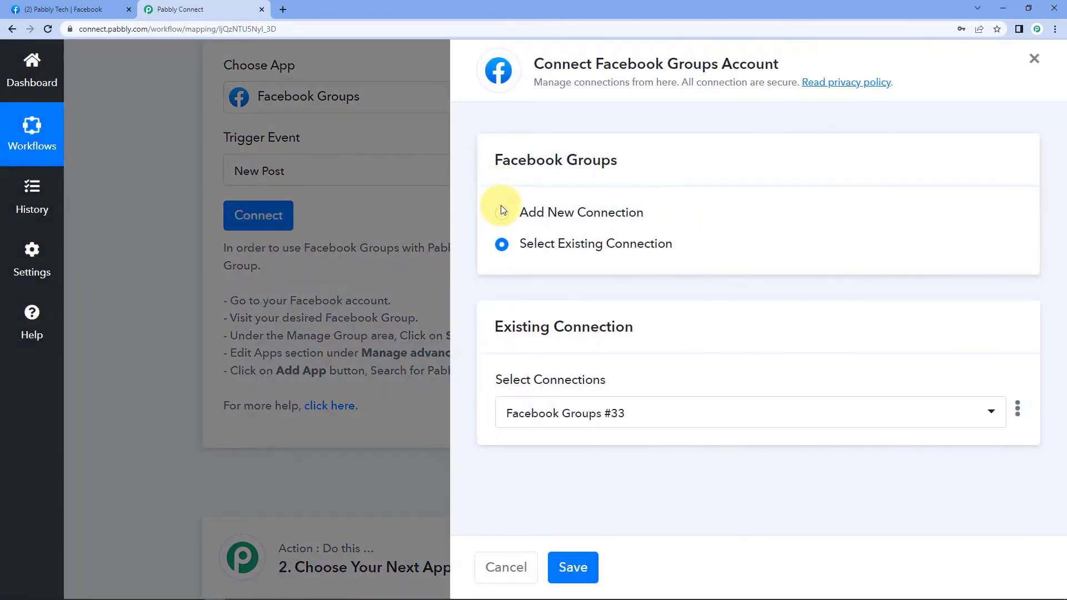
Add and authorize a new Facebook Groups connection, checking the group's settings tab briefly.
click(501, 212)
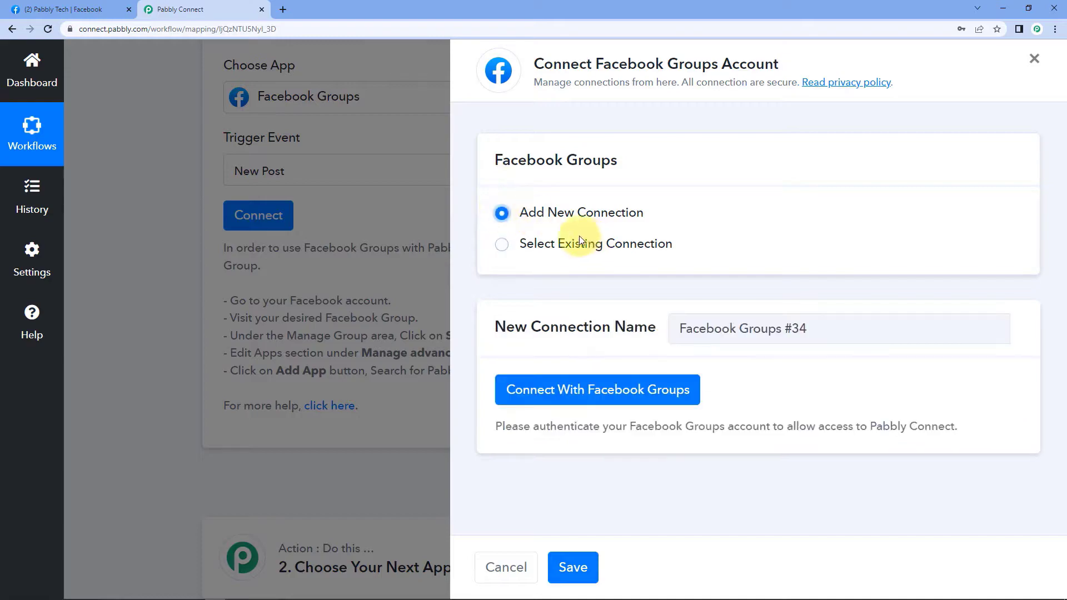
click(596, 395)
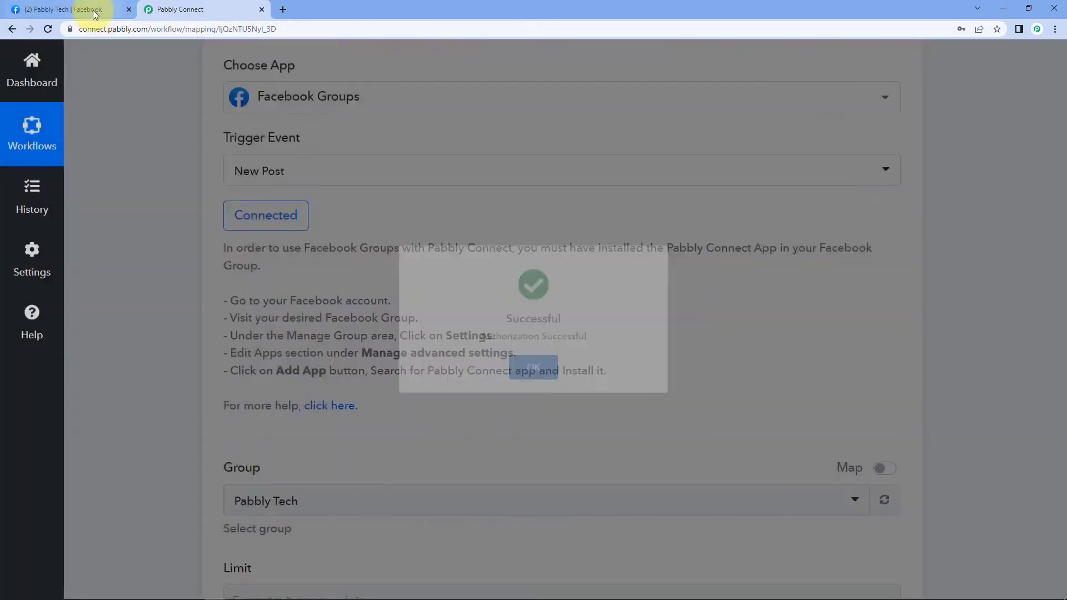
click(92, 10)
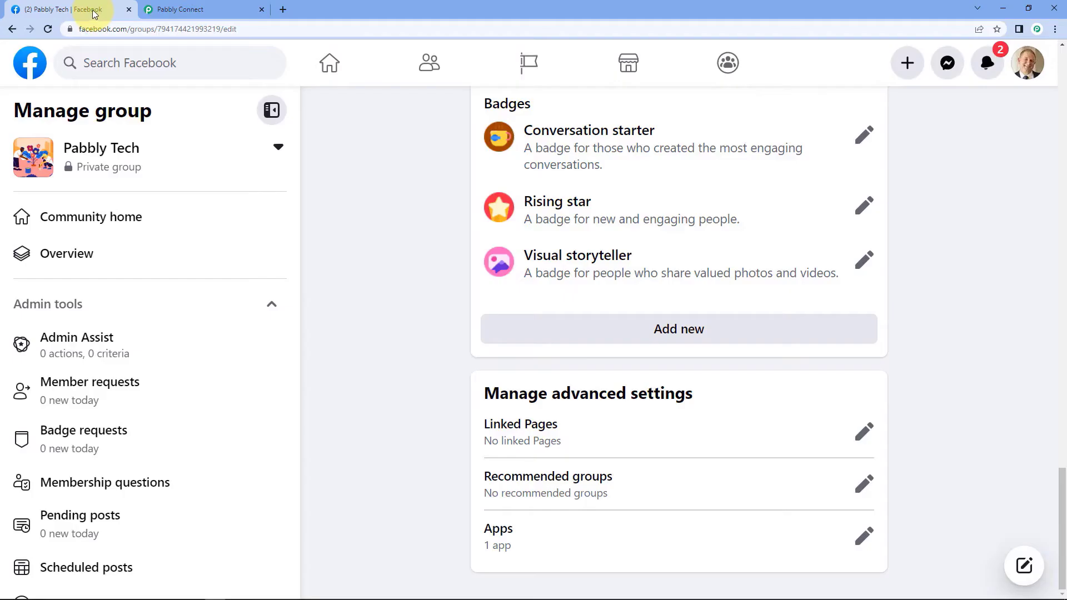
click(208, 11)
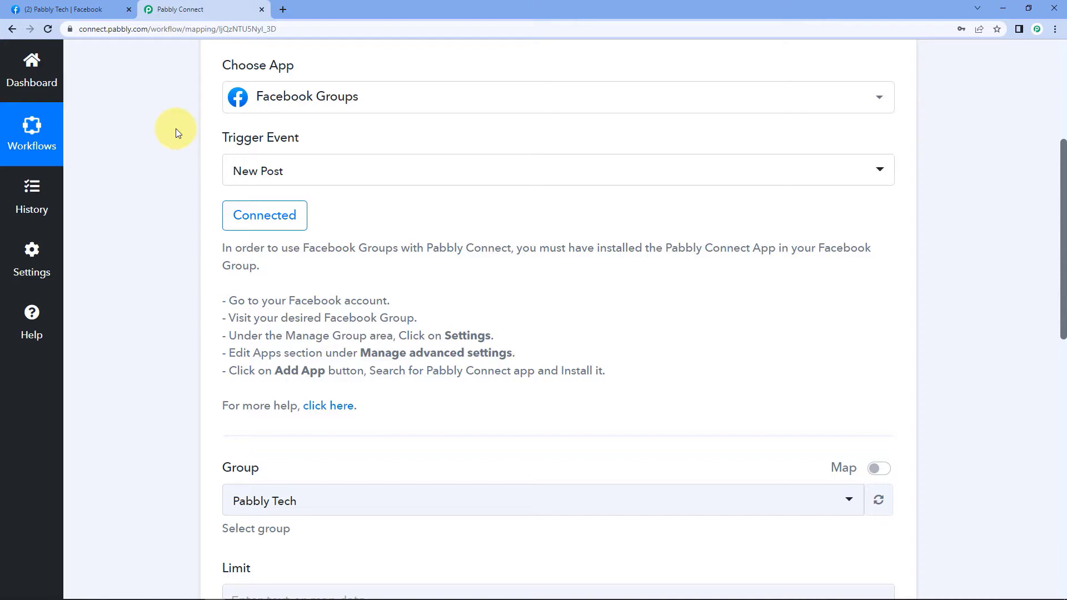
Open the trigger's Group list and compare it with the groups managed on Facebook.
scroll(175, 131, down, 5)
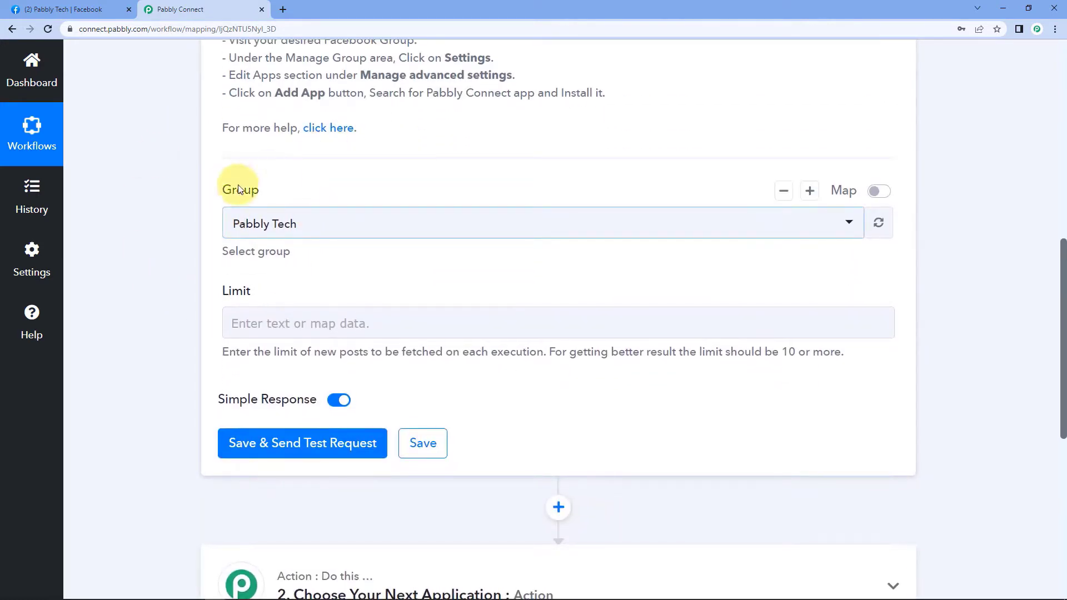
click(449, 229)
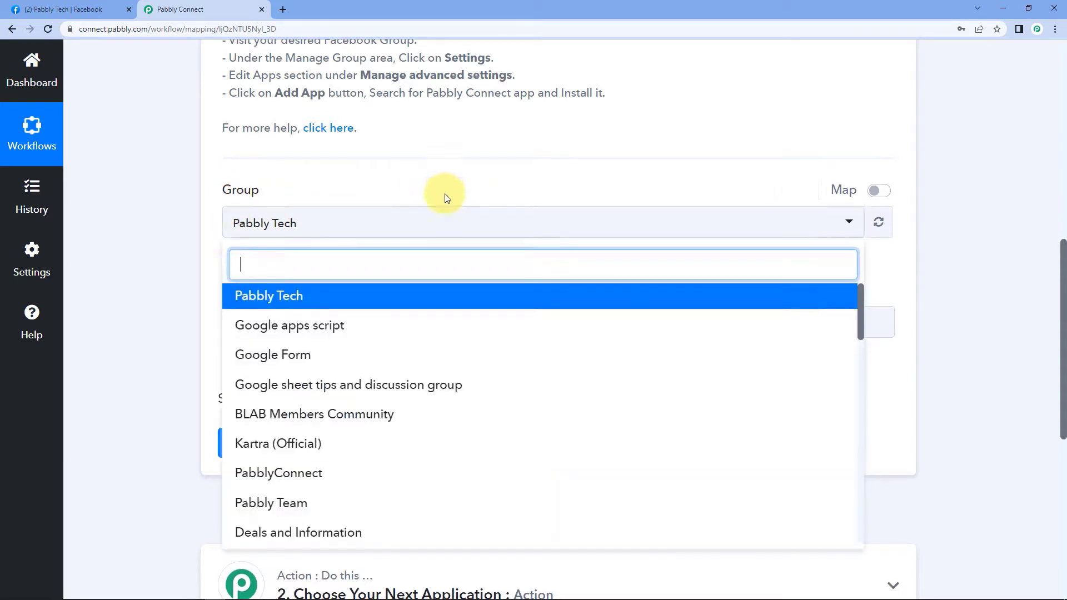
scroll(162, 249, down, 2)
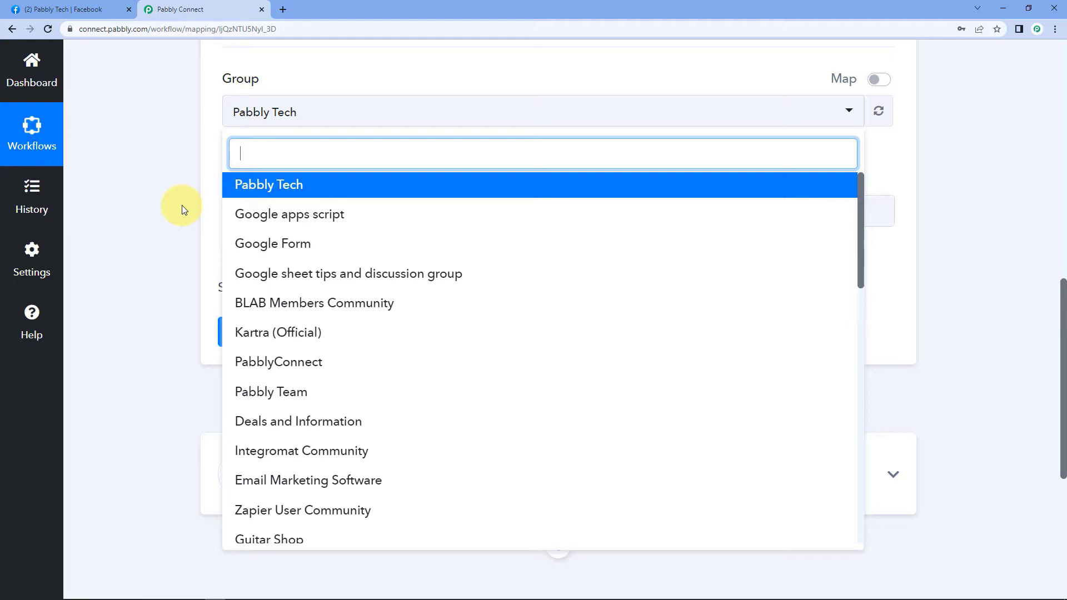
scroll(361, 247, down, 3)
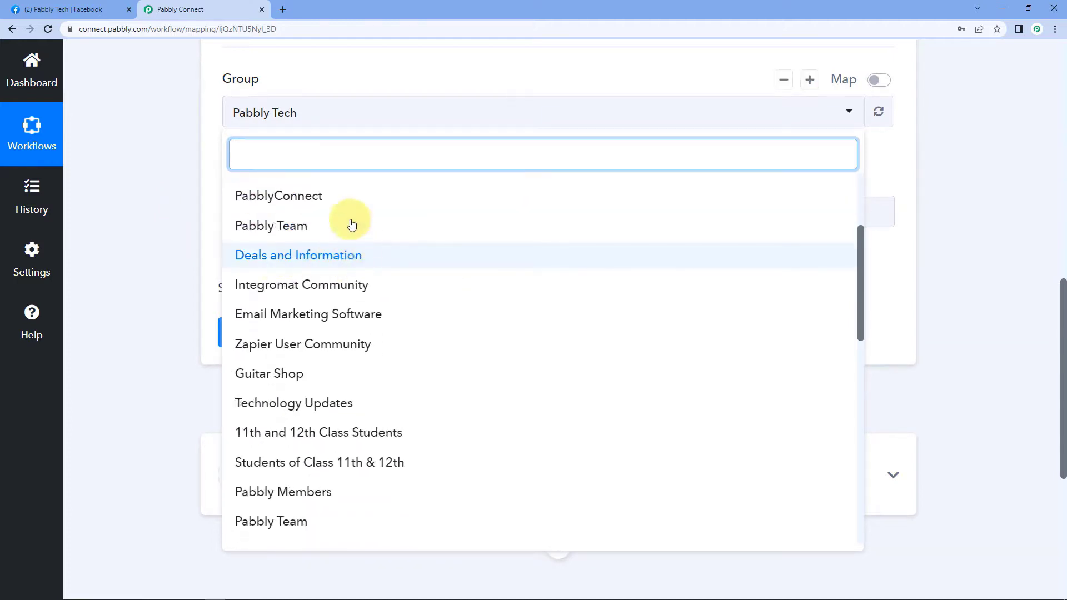
click(113, 11)
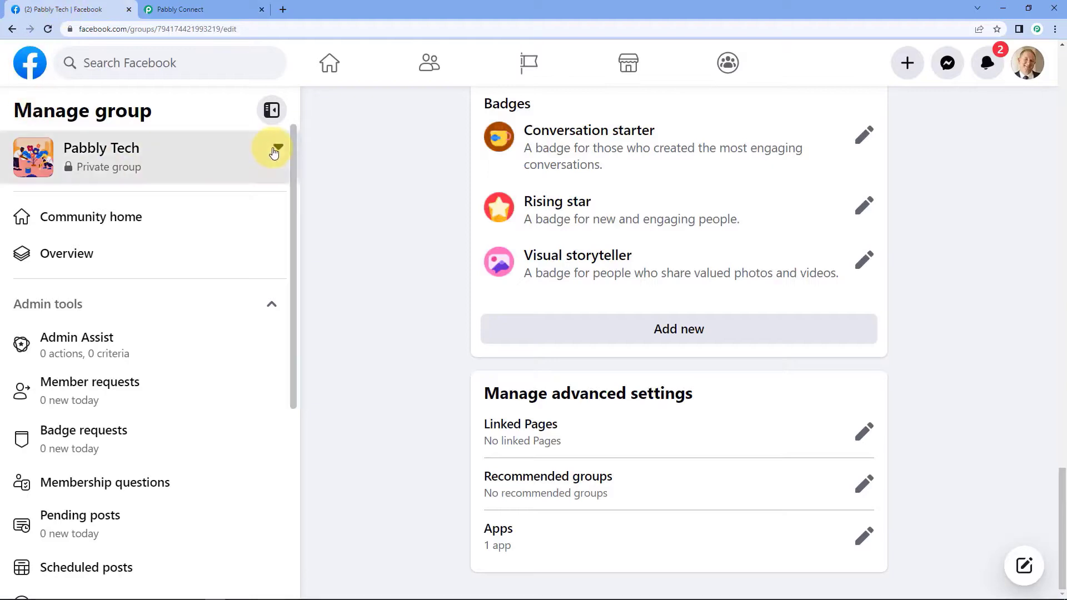
click(276, 148)
scroll(159, 262, down, 2)
scroll(159, 264, up, 2)
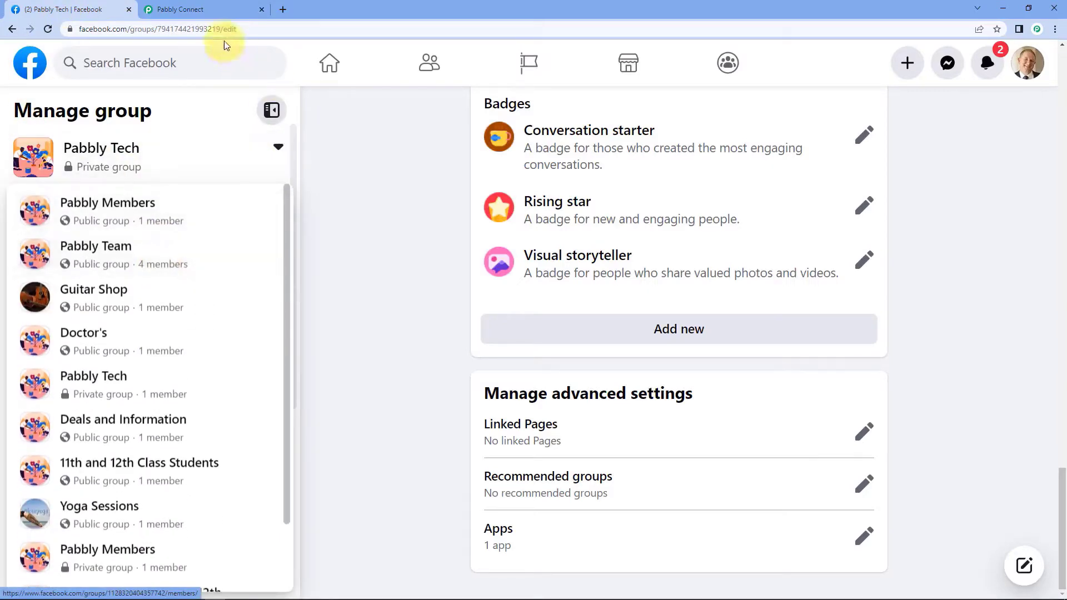
Select Pabbly Tech as the Facebook Groups trigger's Group.
click(214, 8)
scroll(344, 300, up, 3)
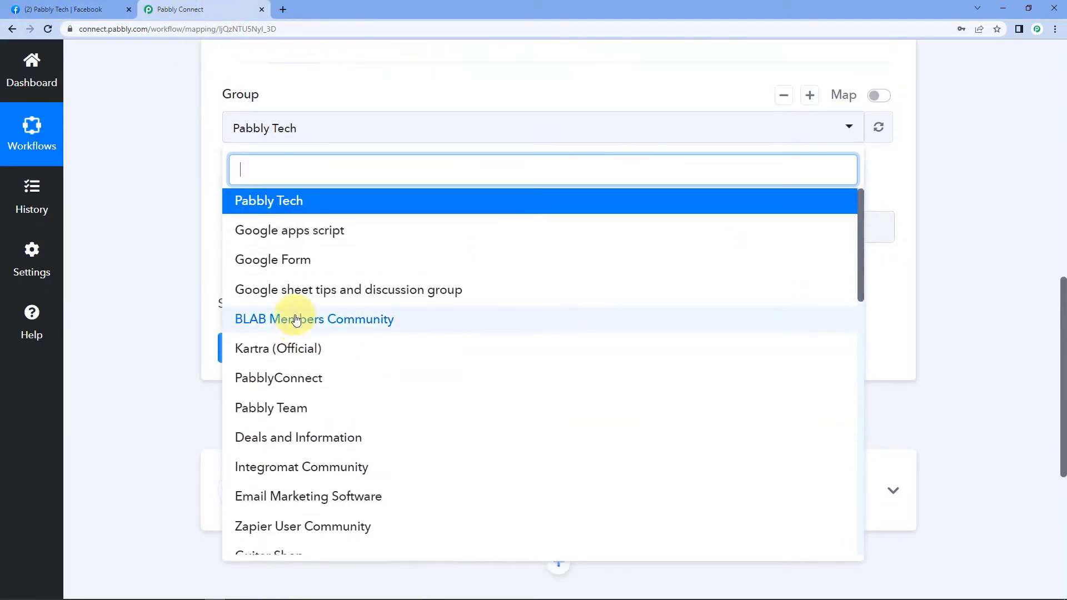
scroll(184, 304, up, 2)
scroll(183, 304, down, 1)
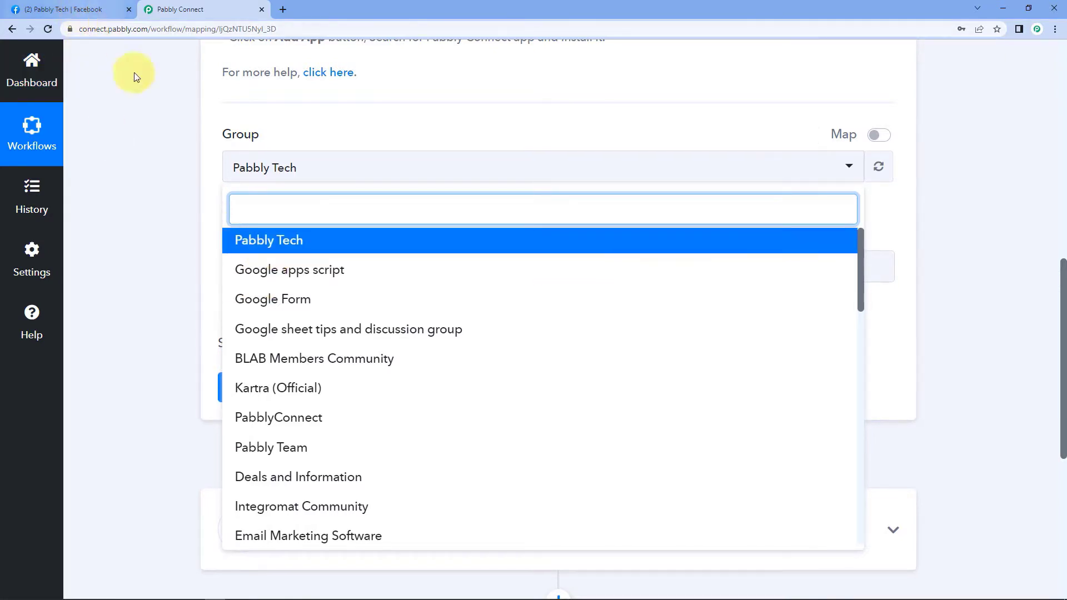
click(267, 240)
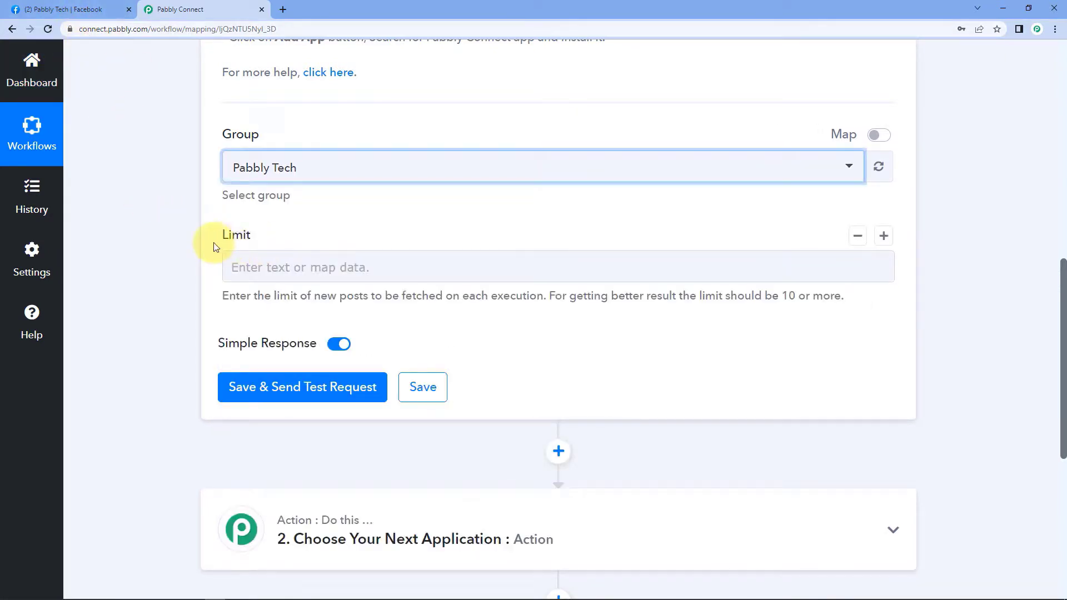
Set the Facebook Groups trigger's Limit to 10.
click(281, 225)
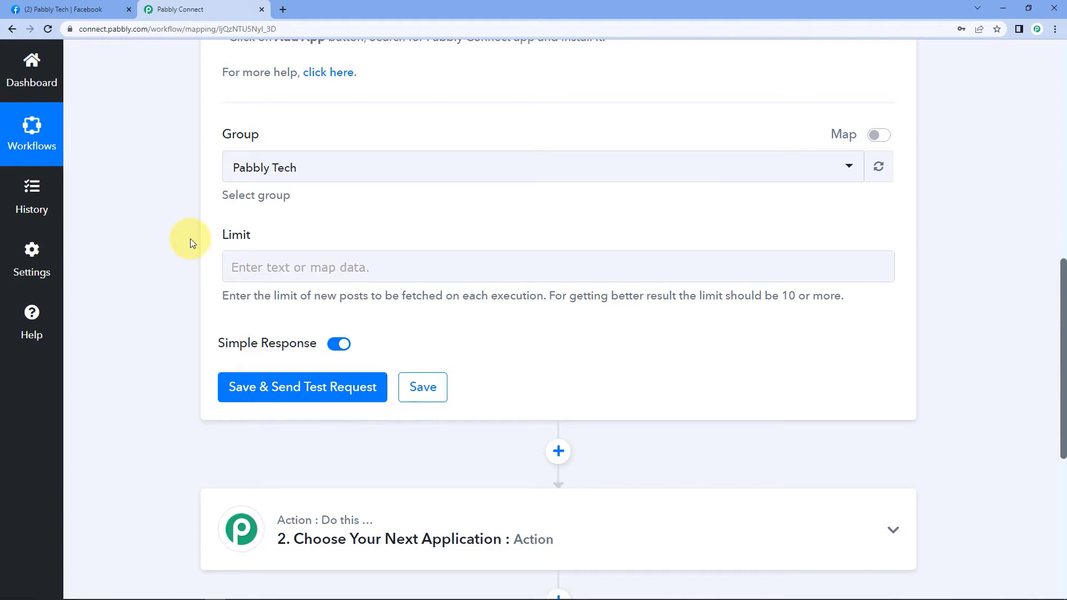
click(233, 264)
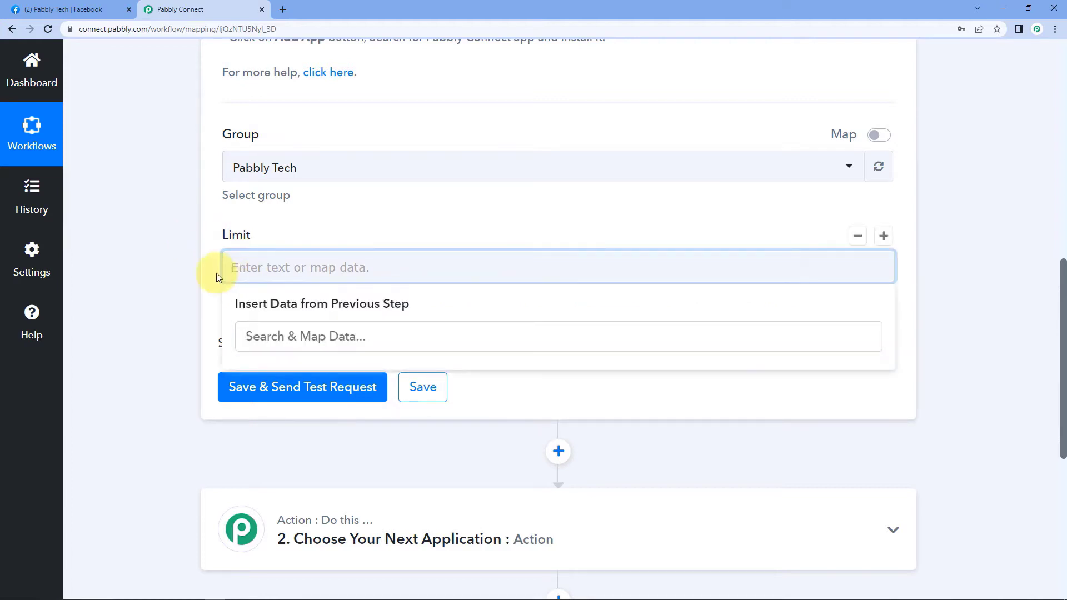
text(10)
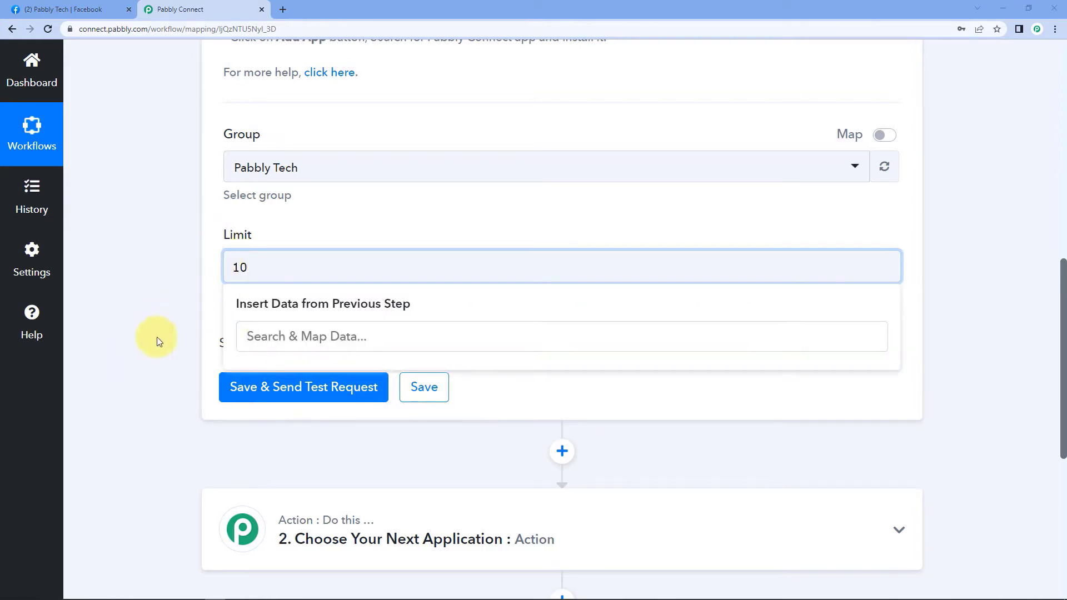
click(171, 314)
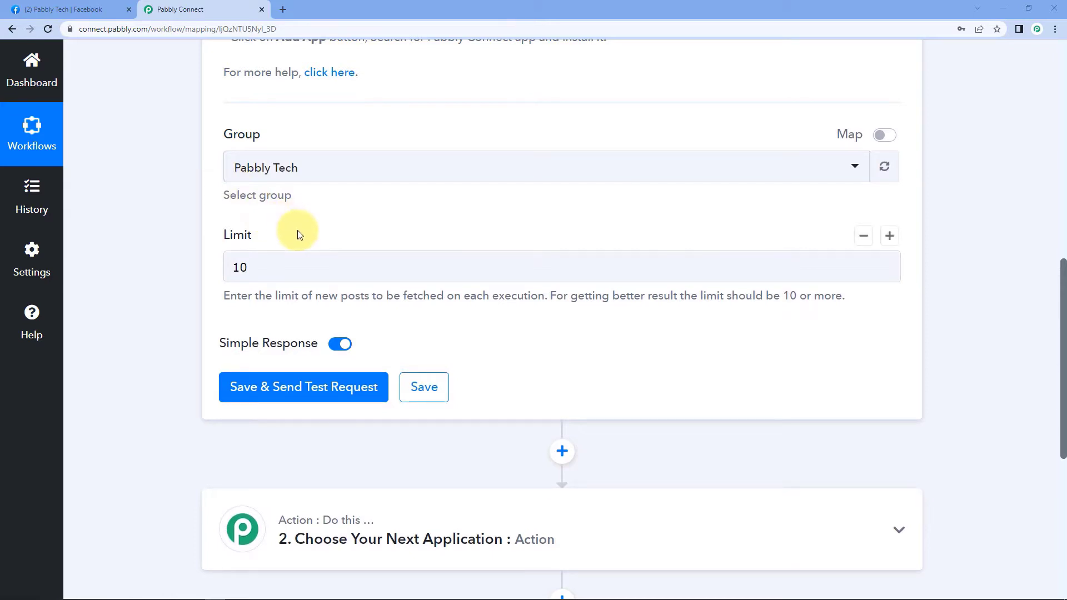
click(67, 9)
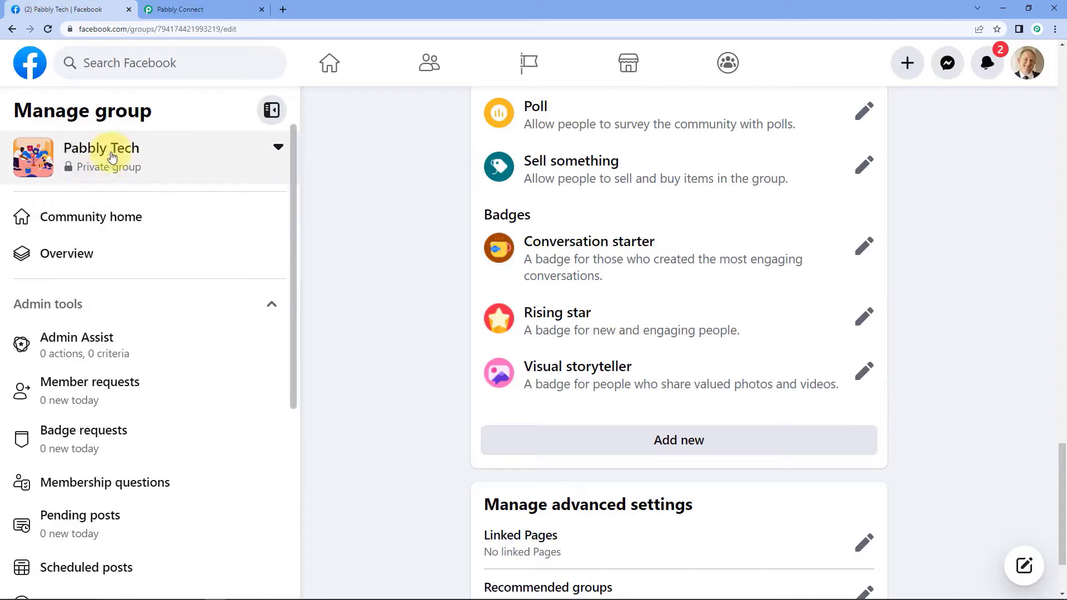
Publish 'Hello Everyone, We are just testing this connection.' as a post in the Pabbly Tech group.
click(131, 155)
click(159, 152)
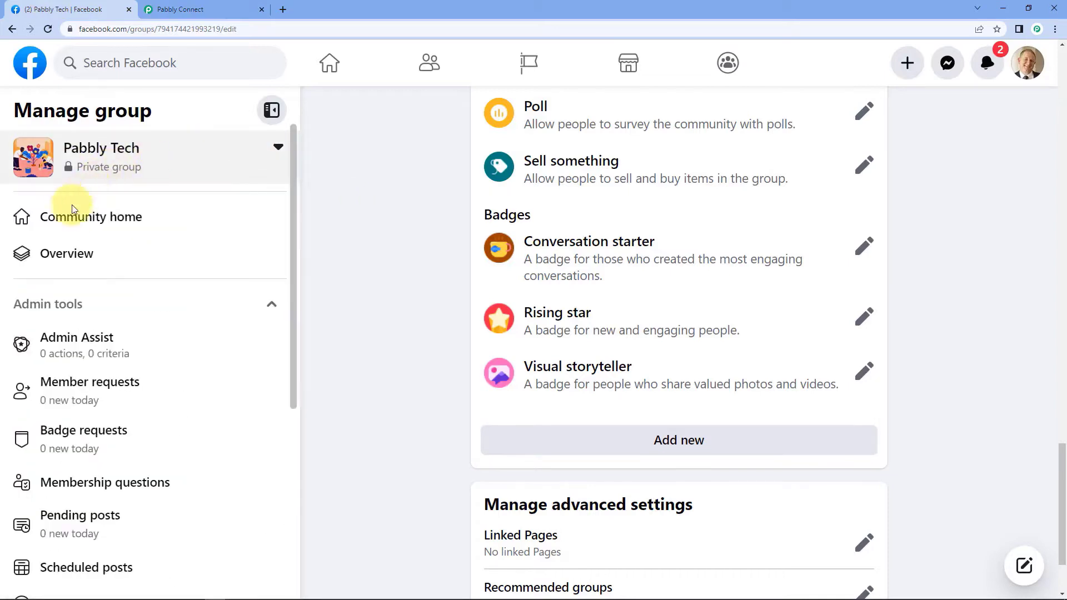
click(72, 211)
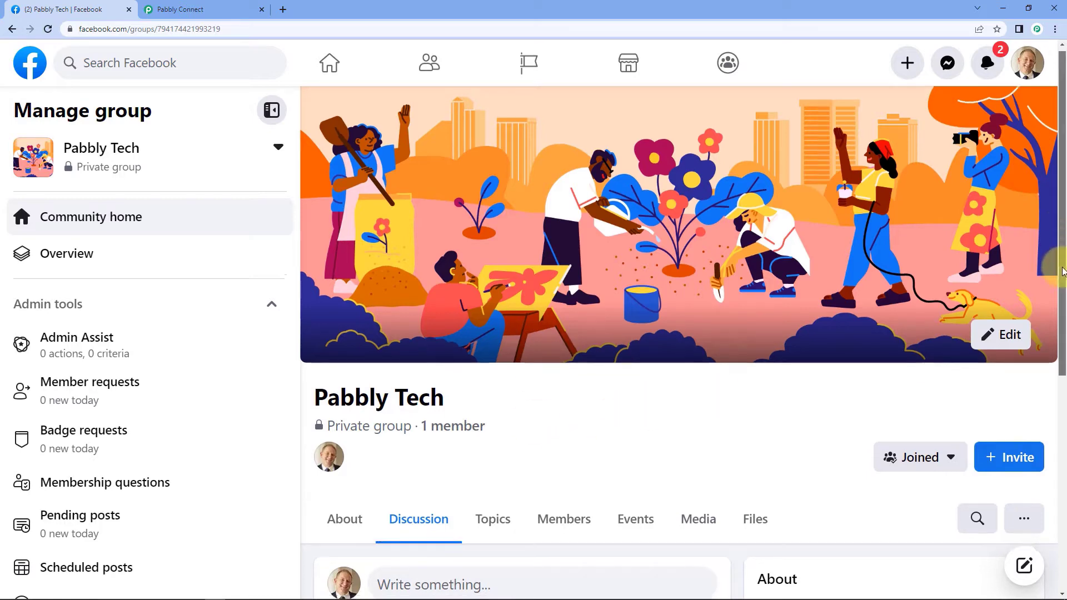
scroll(1058, 445, down, 5)
click(424, 297)
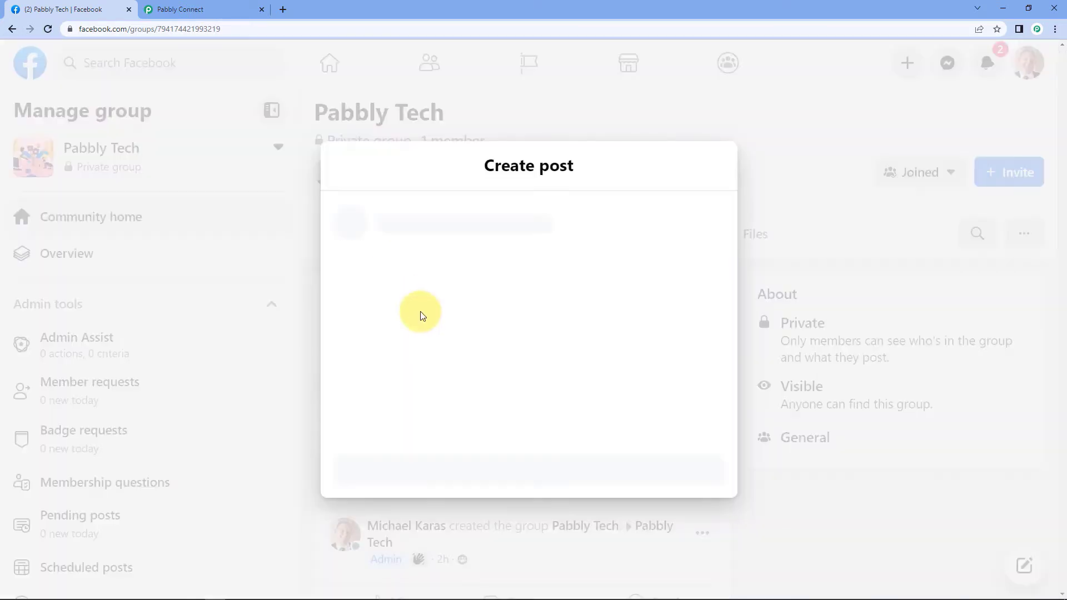
text(He)
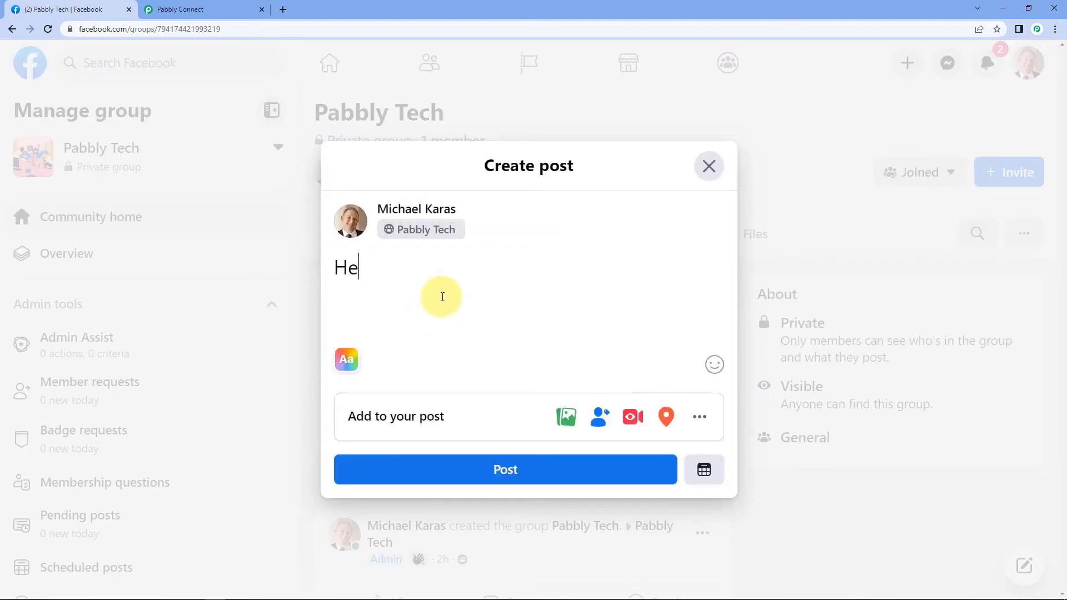
text(llo Everyone,)
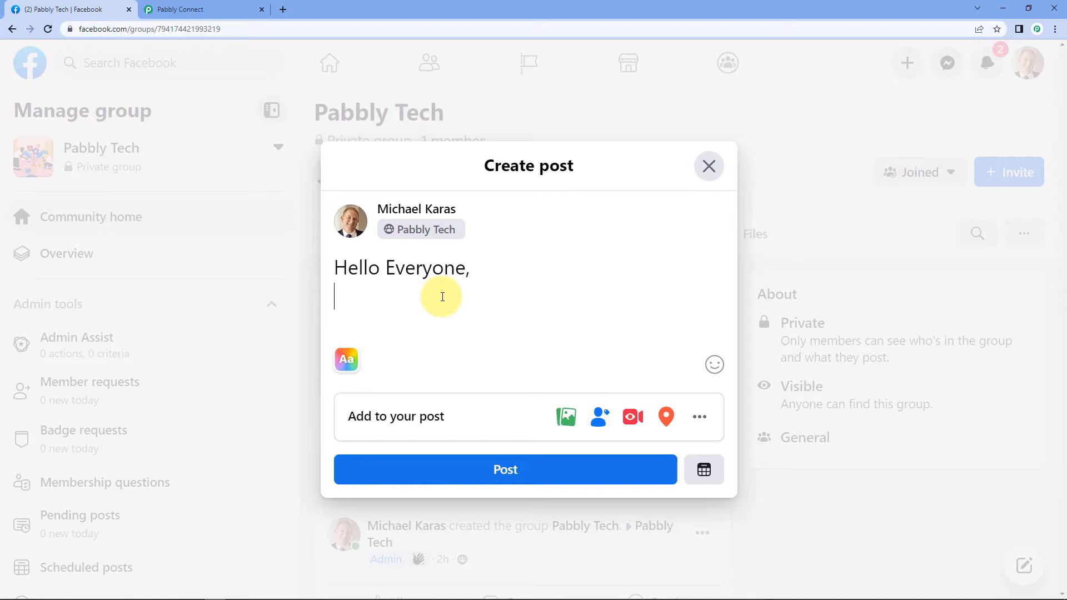
key(Return)
text(We)
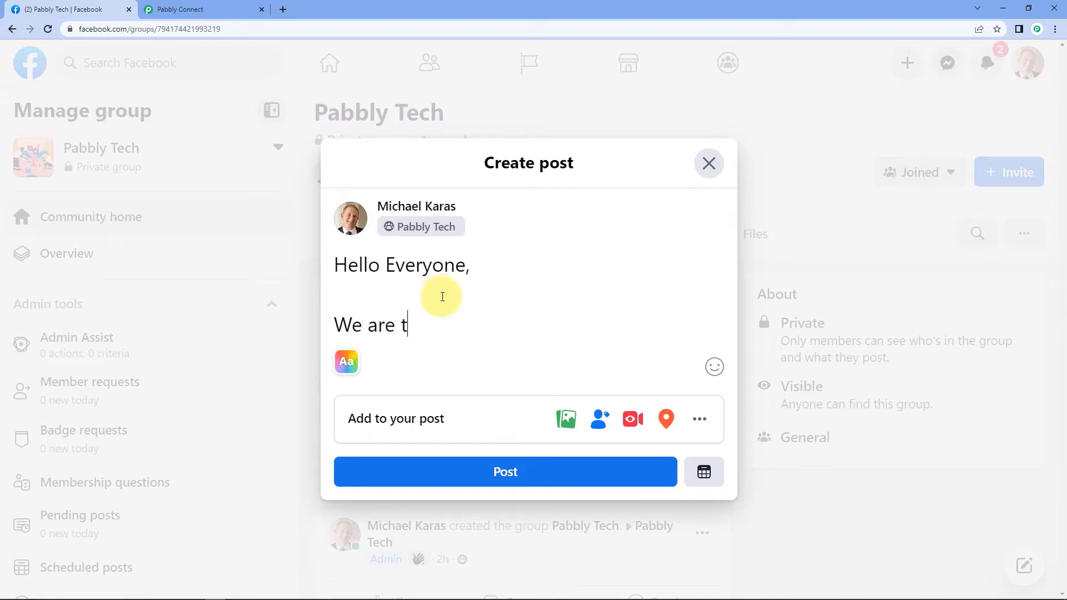
text( are just testing th)
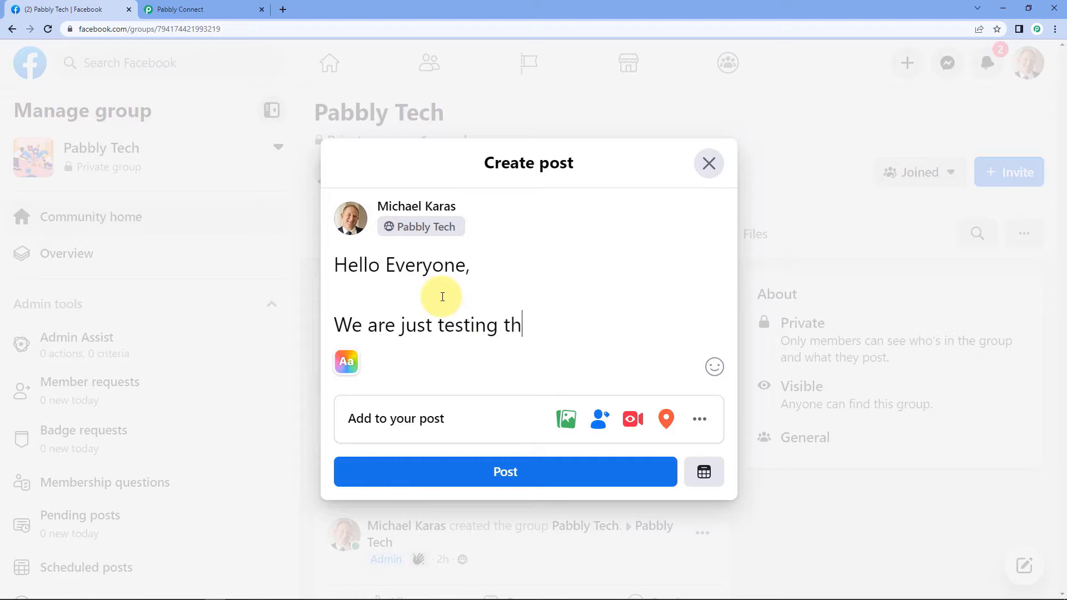
text(is connectiom)
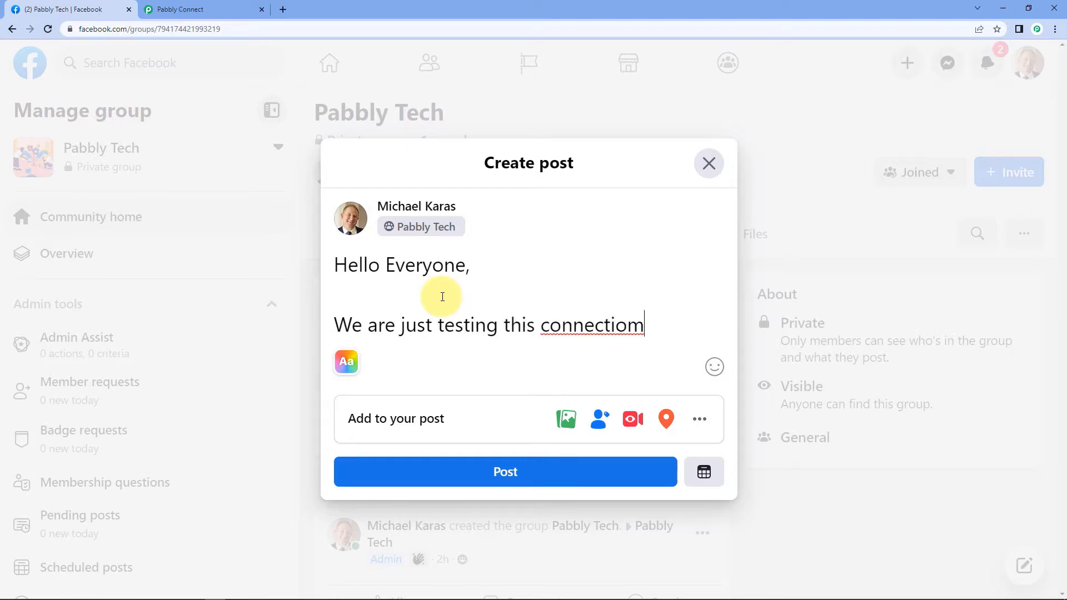
key(BackSpace)
text(n.)
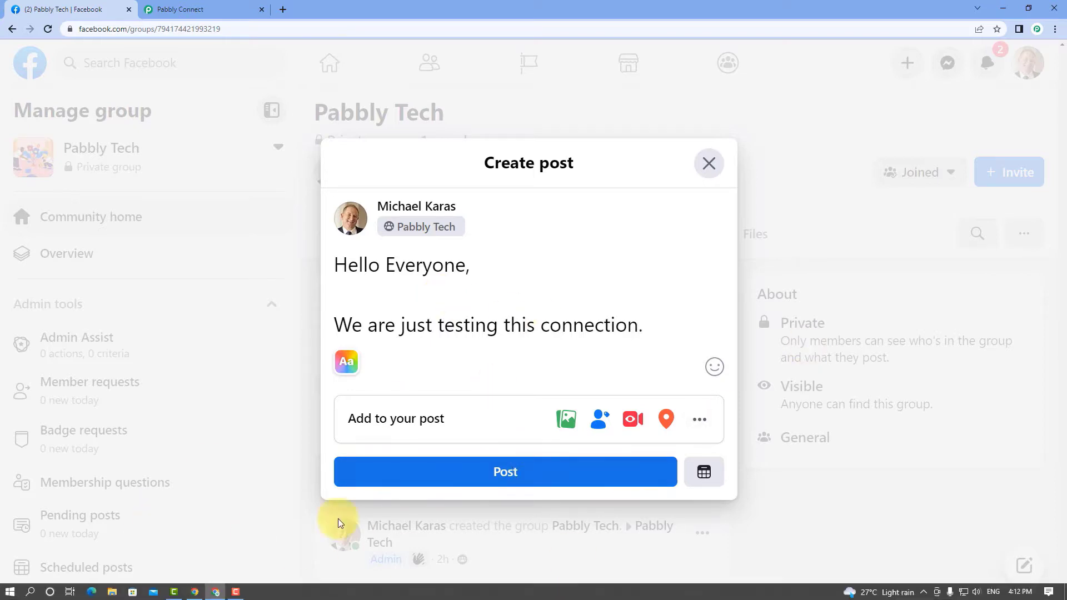
click(511, 470)
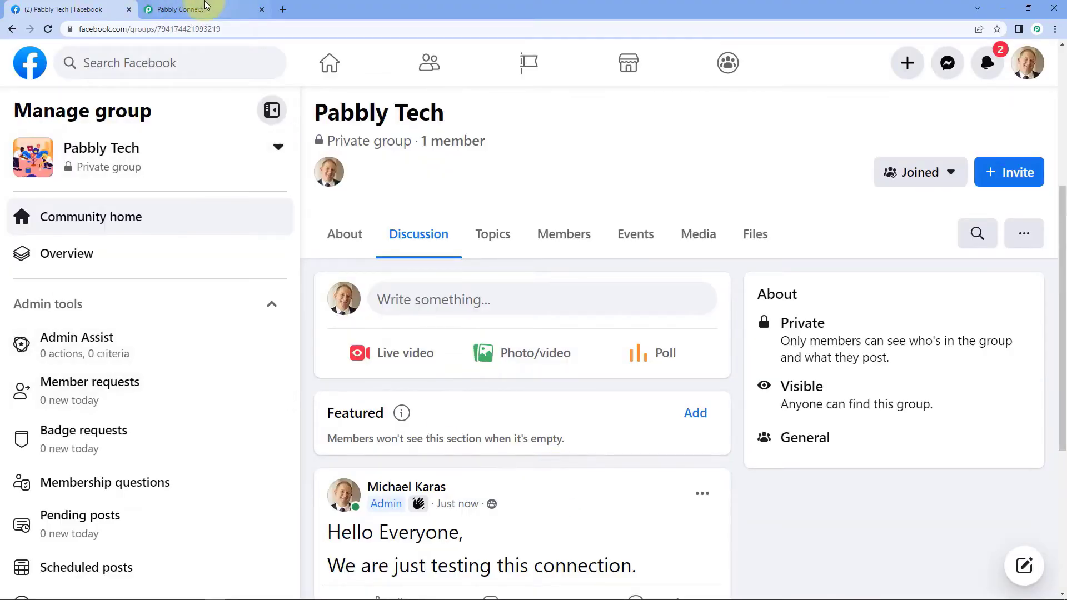
Back in the workflow, save the Facebook Groups trigger and send a test request for the latest post.
click(205, 7)
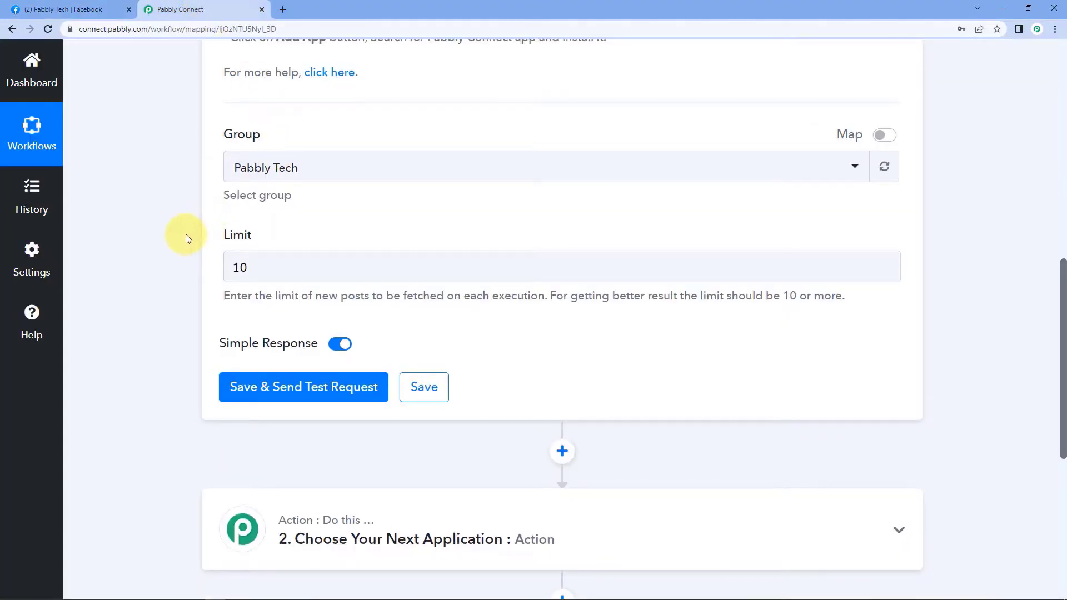
scroll(185, 234, up, 6)
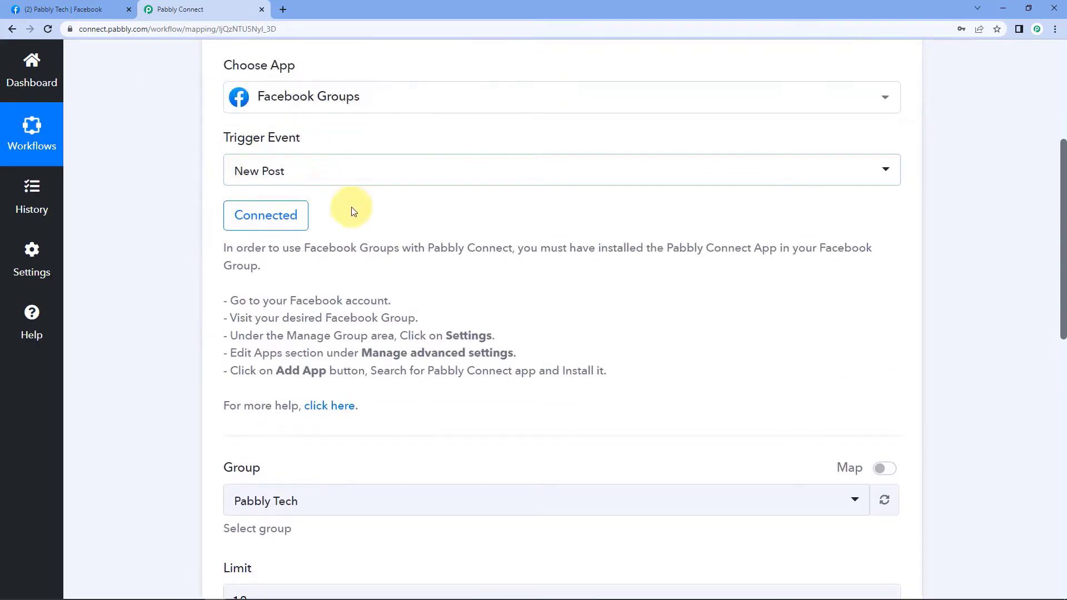
scroll(361, 222, down, 5)
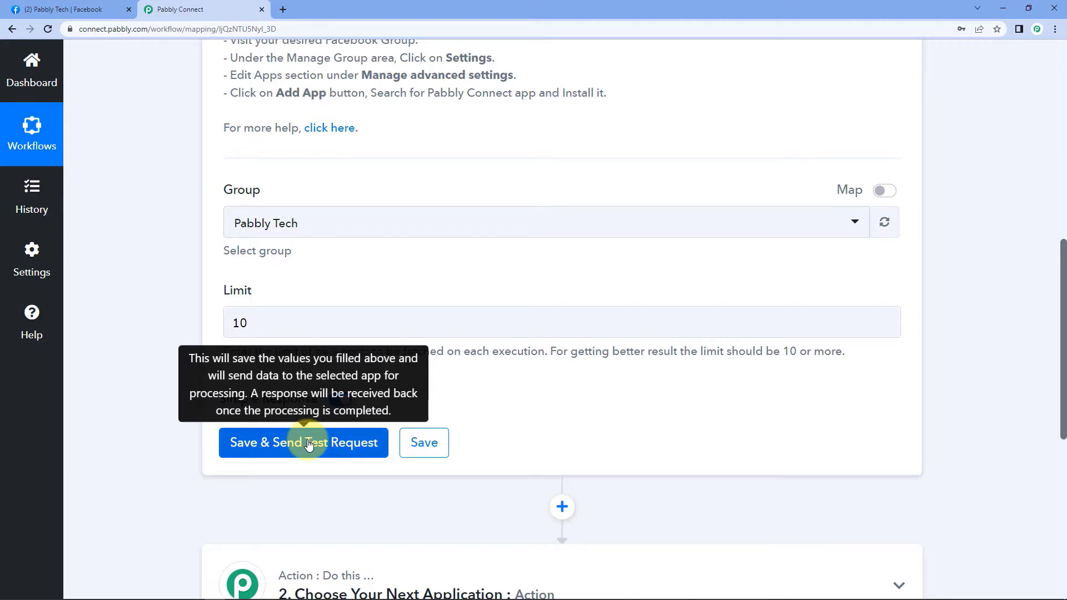
drag(269, 319, 197, 328)
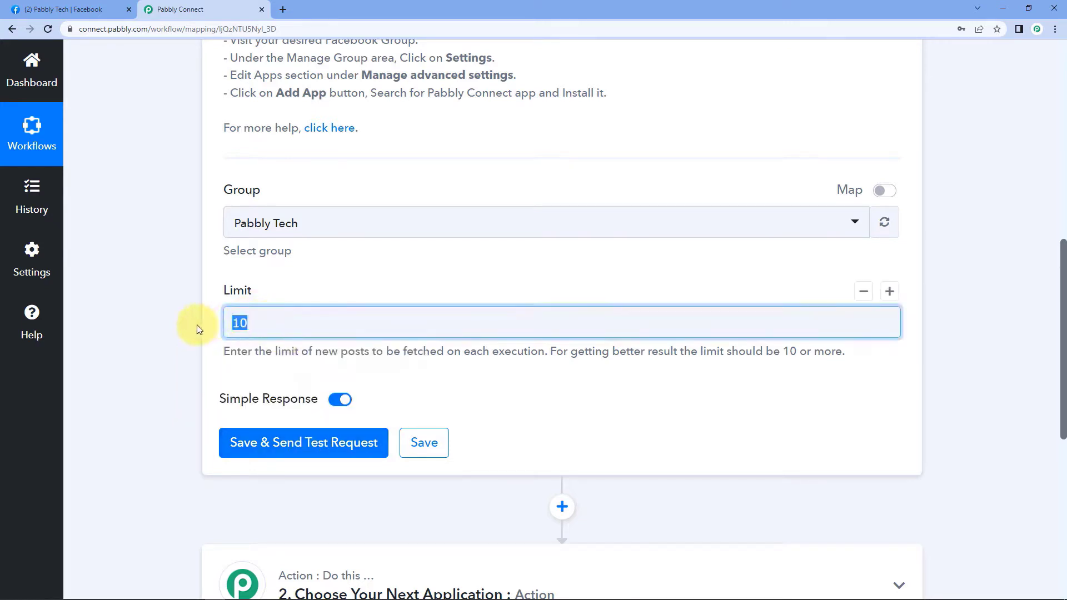
click(226, 327)
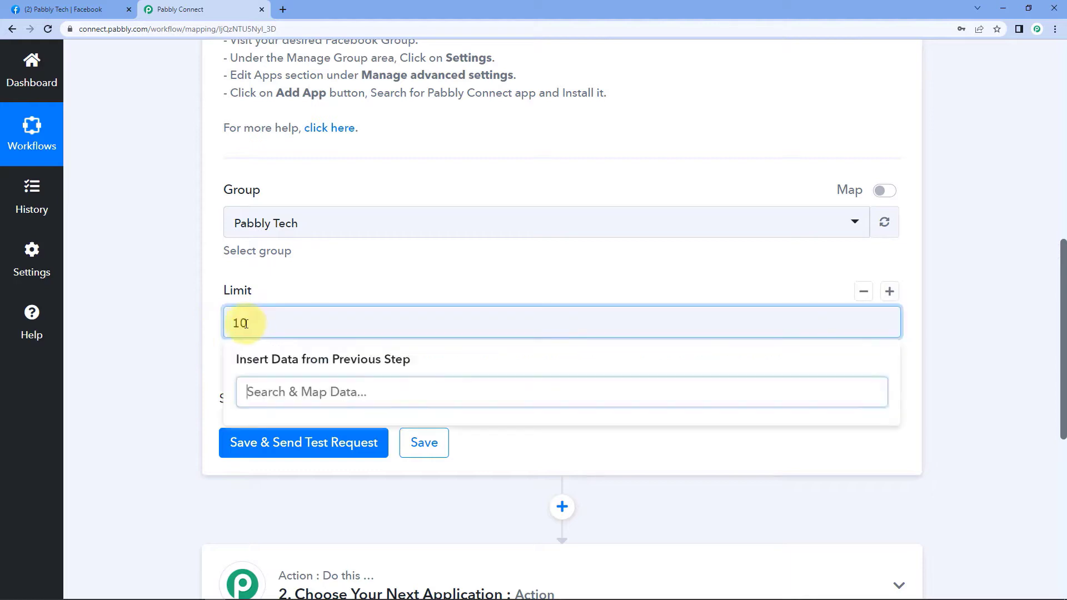
click(189, 402)
click(307, 444)
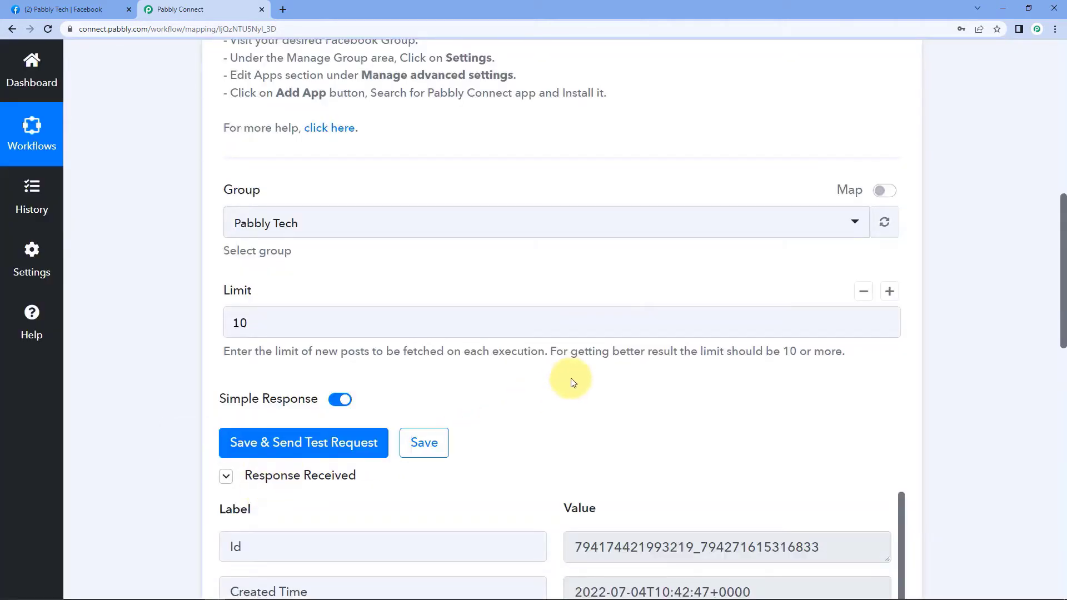
Expand the fetched Message 'Hello Everyone, We are just testing this connection.', then view the Facebook group.
scroll(505, 435, down, 4)
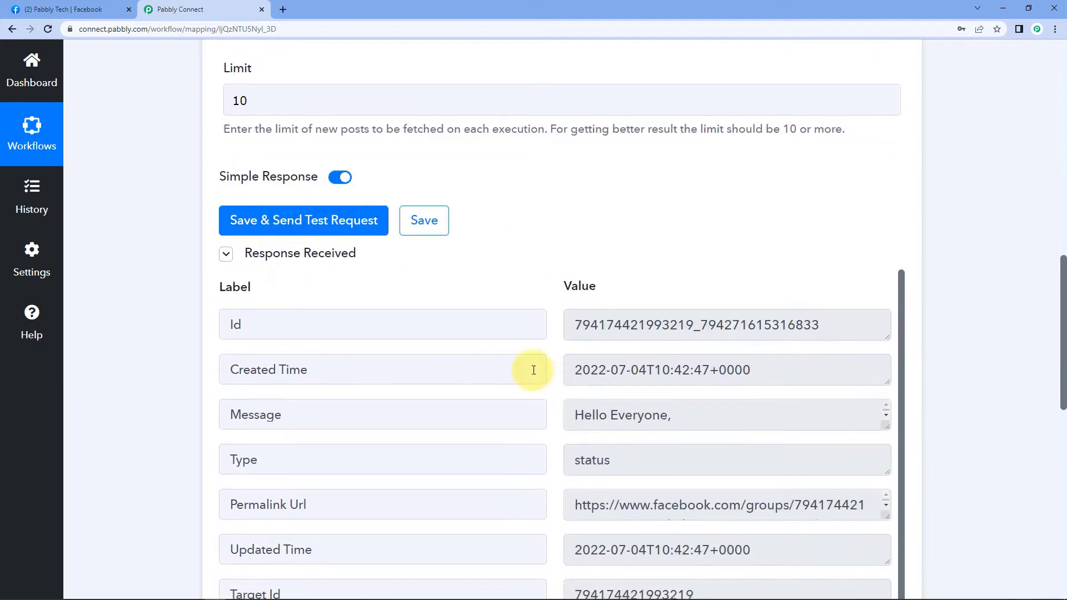
click(647, 414)
click(231, 415)
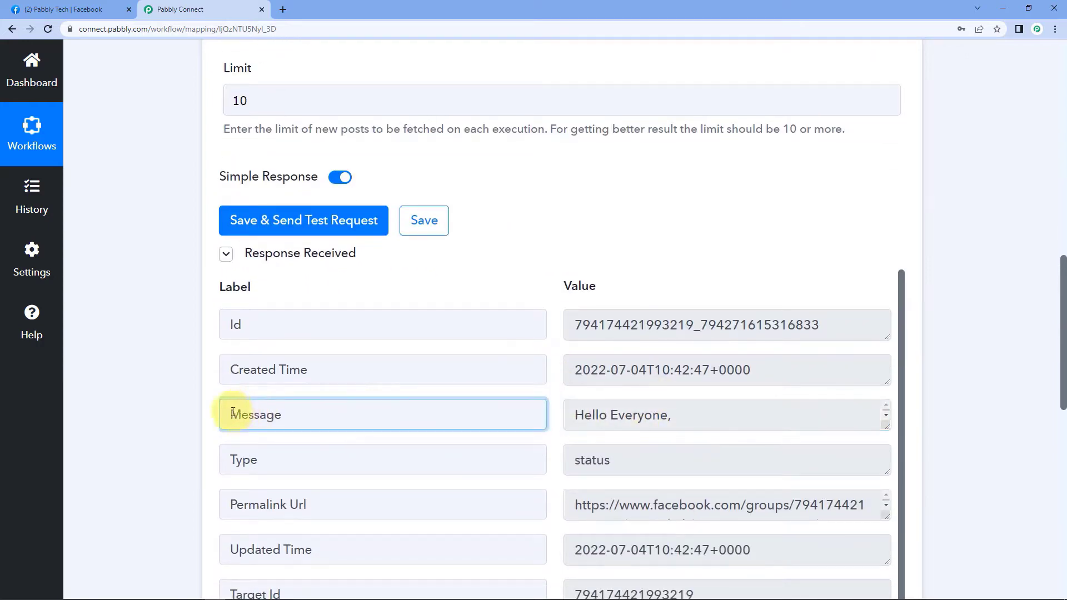
drag(224, 416, 377, 412)
click(805, 411)
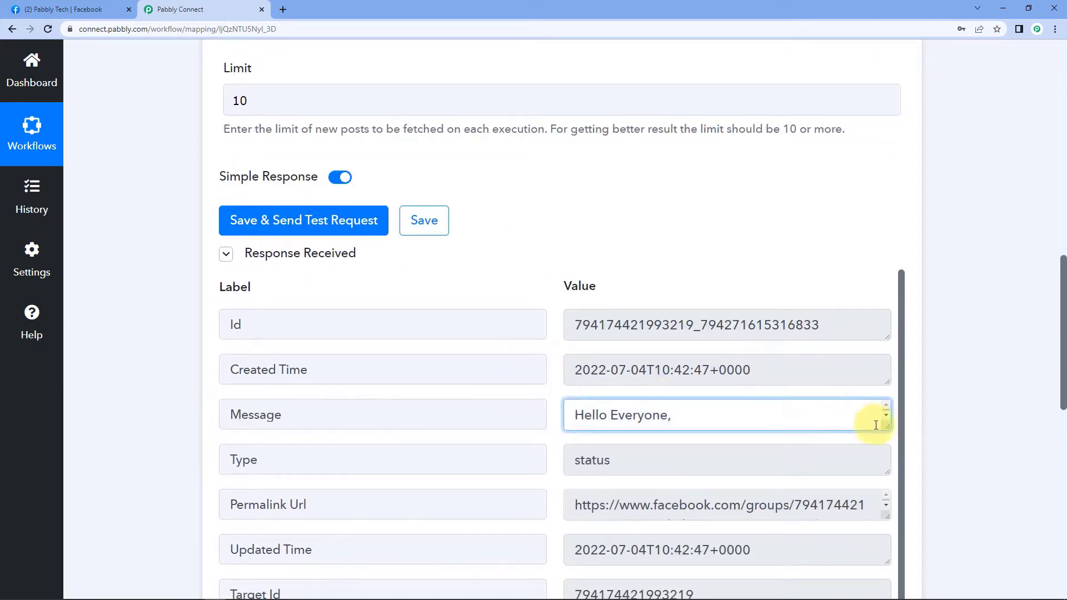
drag(886, 428, 876, 498)
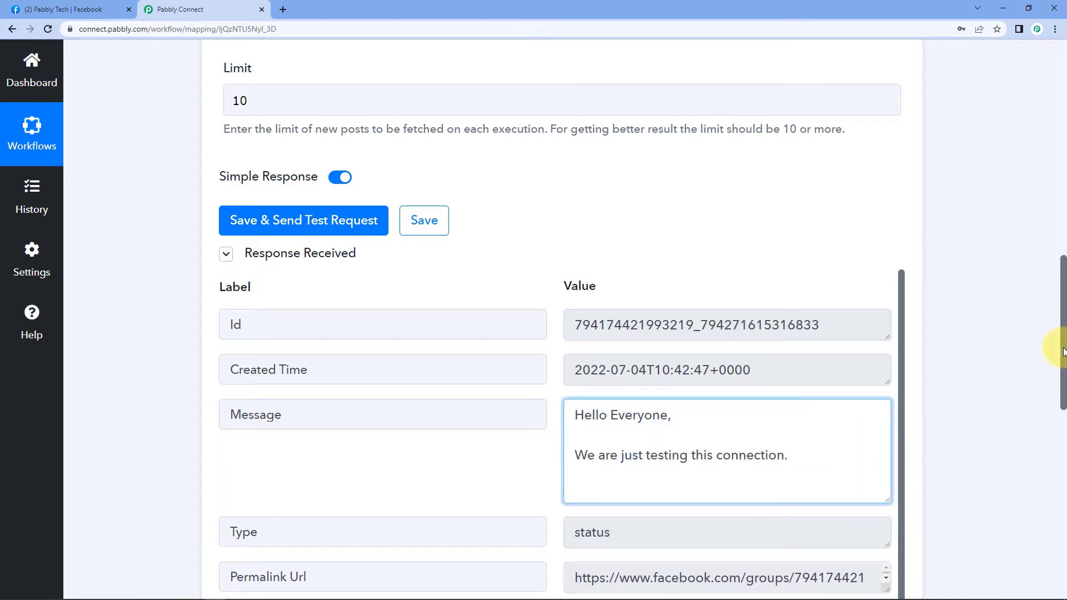
drag(1059, 335, 1061, 392)
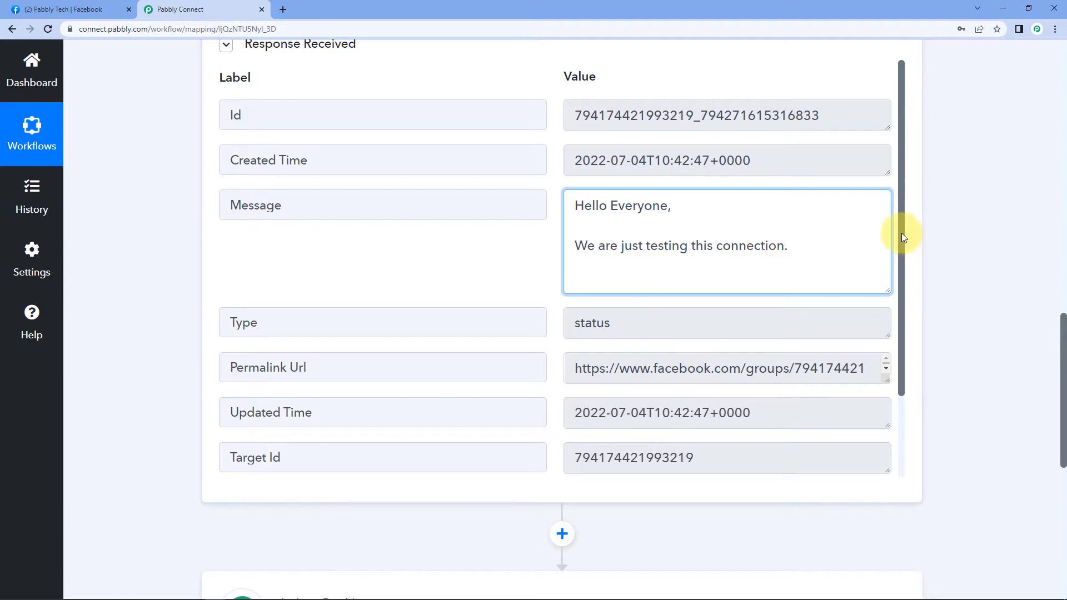
drag(901, 234, 885, 210)
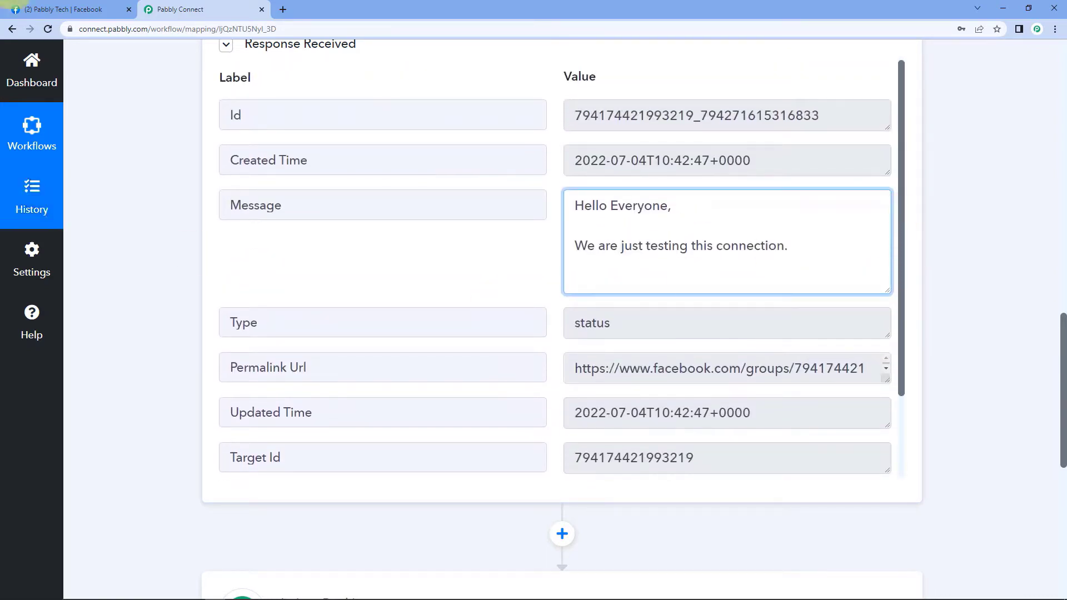
click(16, 8)
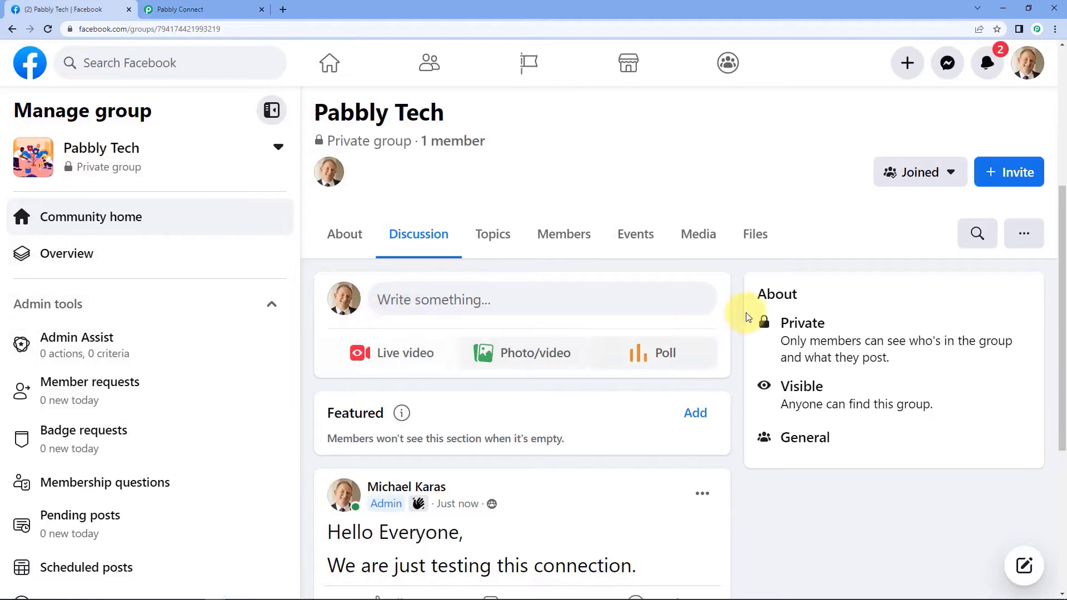
Check the test post in the Pabbly Tech group, then return to the trigger's response fields.
drag(1062, 194, 1037, 143)
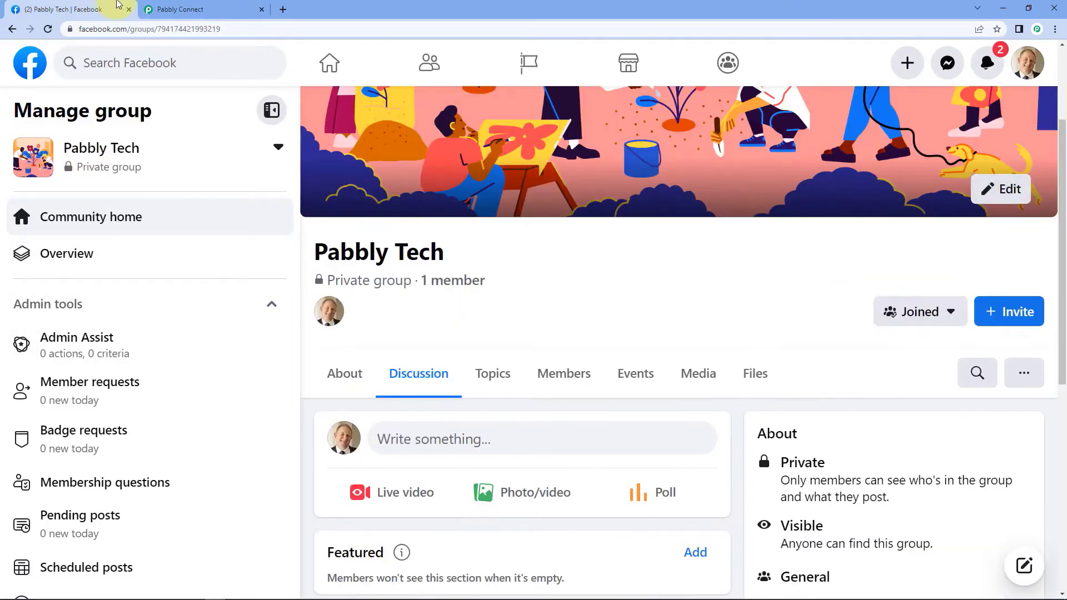
click(183, 9)
click(547, 298)
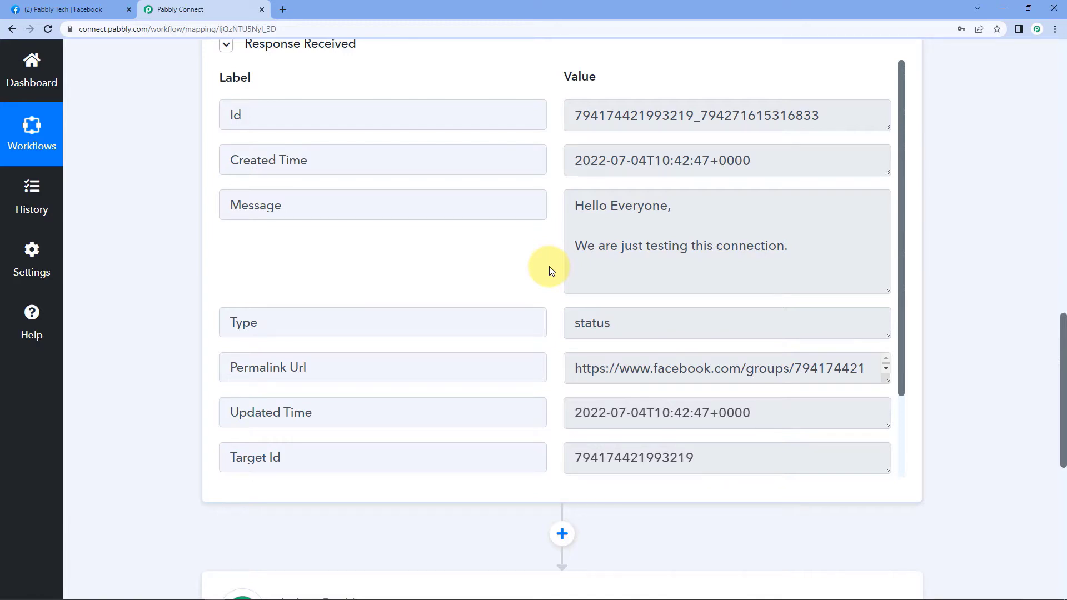
Set the action step to Facebook Groups with the Post Message event.
scroll(1047, 468, down, 6)
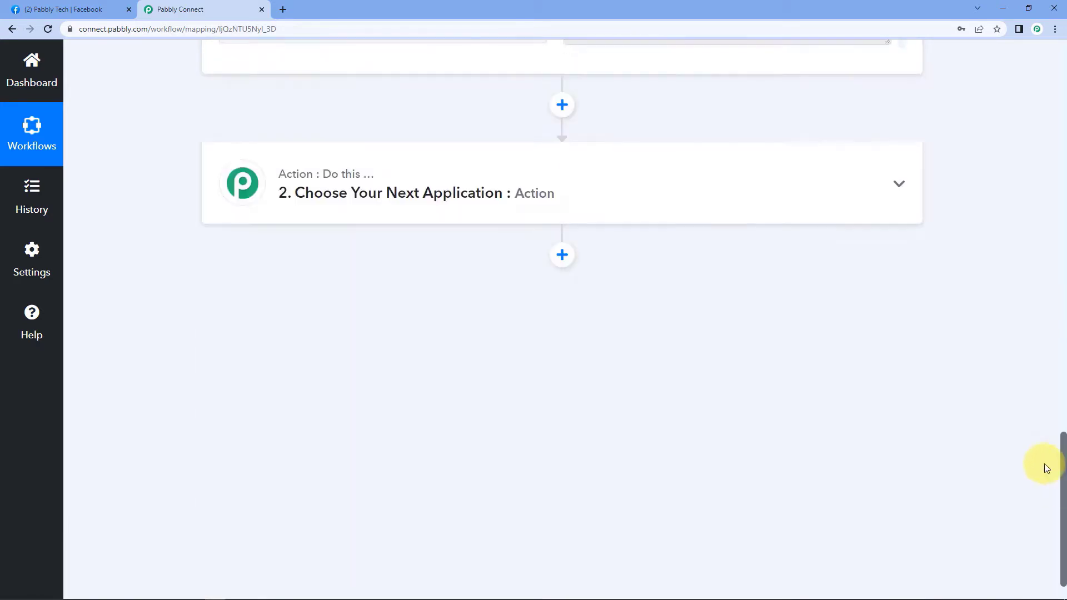
click(582, 182)
click(328, 285)
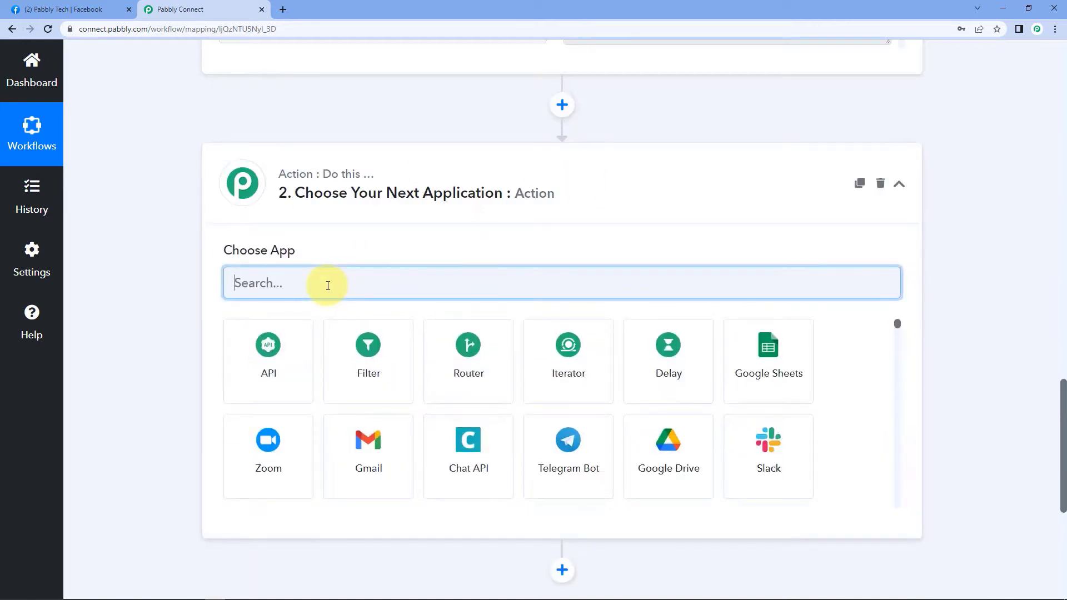
text(Face)
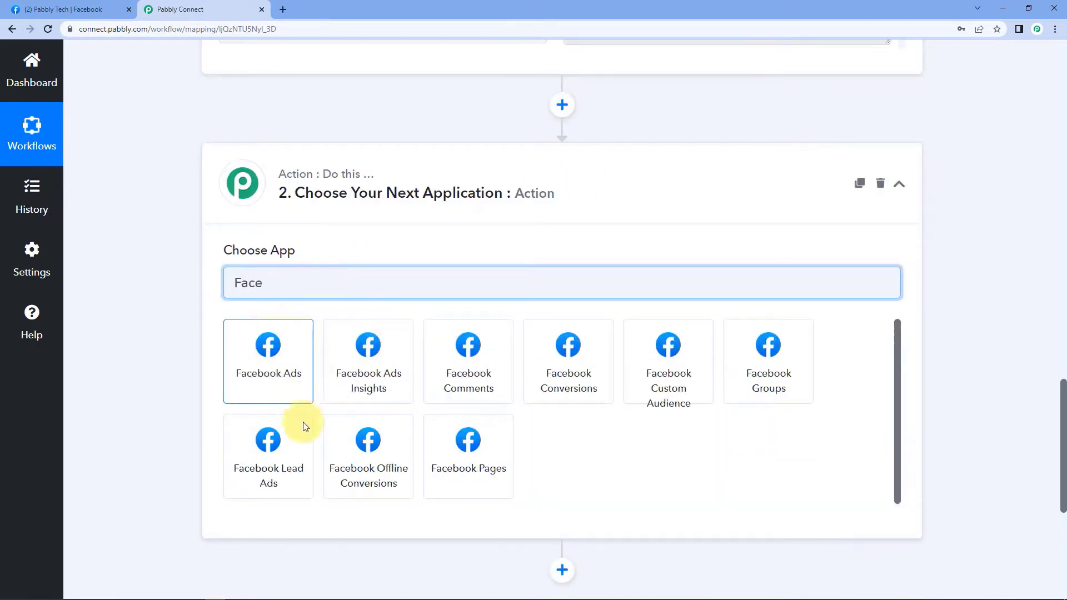
click(760, 373)
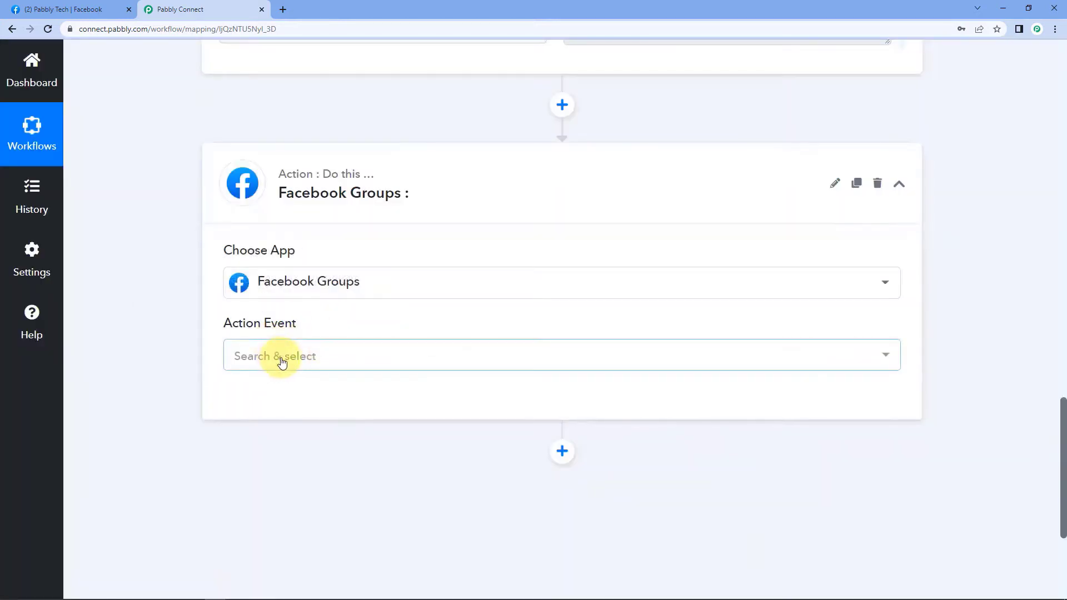
click(300, 353)
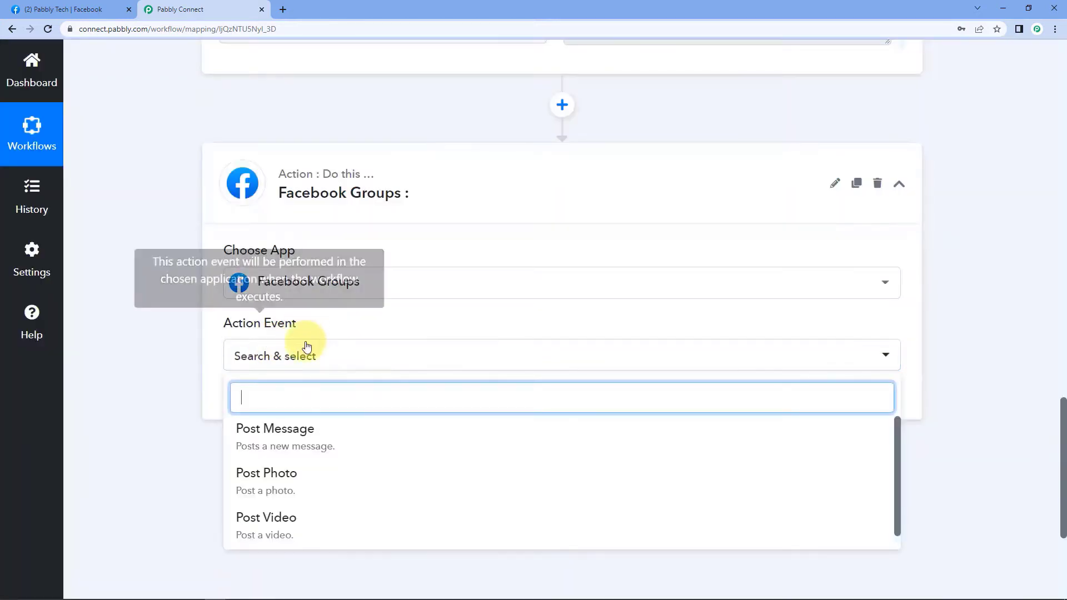
scroll(286, 414, down, 1)
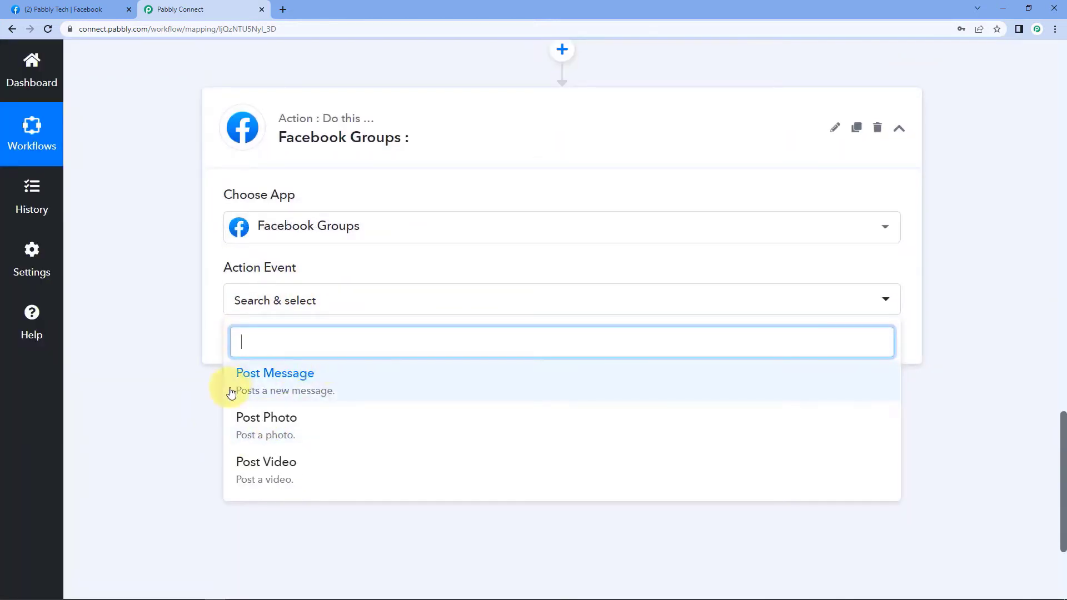
click(281, 376)
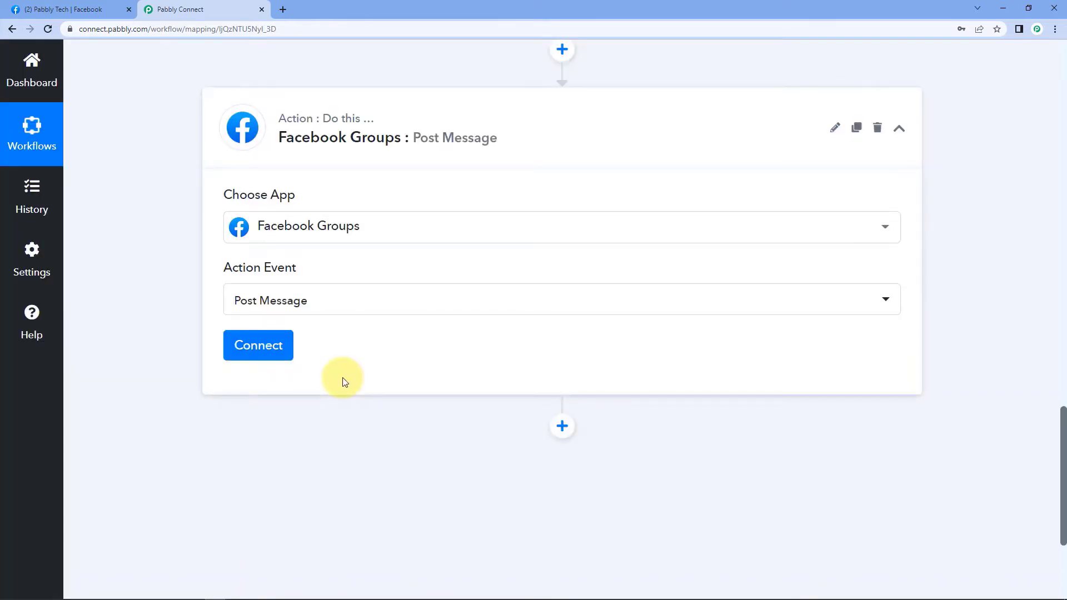
Add a new Facebook Groups account connection and authorise it.
click(265, 350)
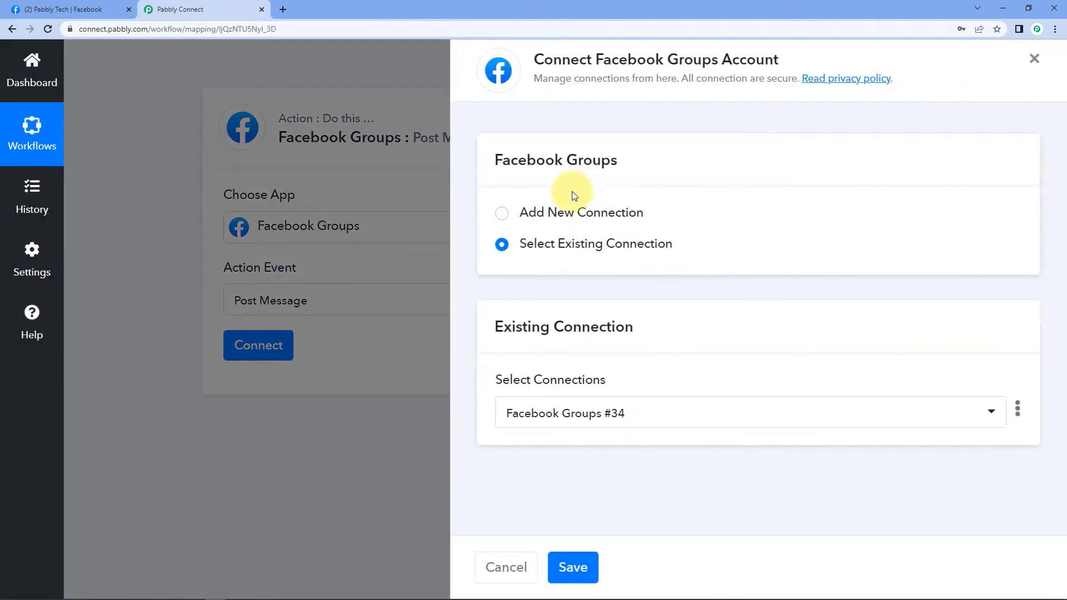
click(565, 211)
click(566, 389)
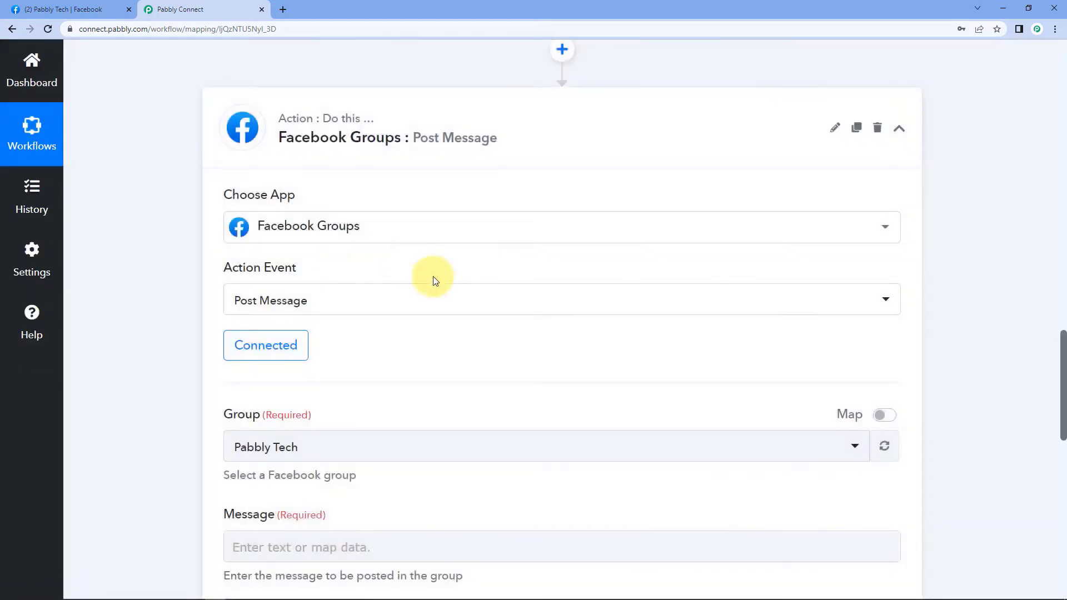
Target the Pabbly Tech group with the two-line message 'Hello Everyone,' / 'The test connection was successful.'.
scroll(441, 290, down, 4)
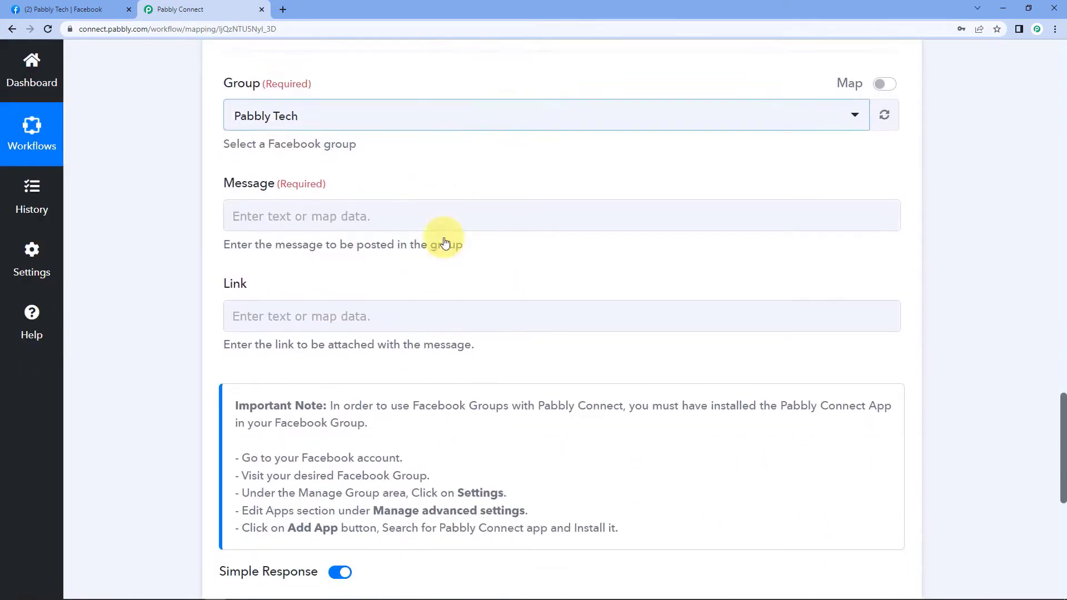
scroll(388, 90, up, 3)
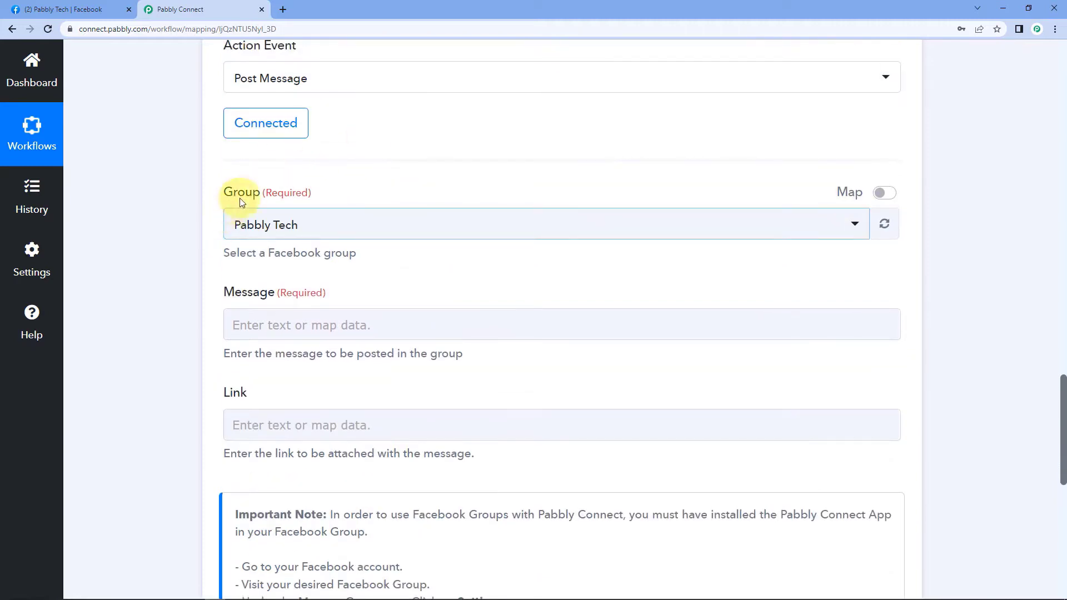
click(381, 224)
click(242, 296)
scroll(244, 278, down, 1)
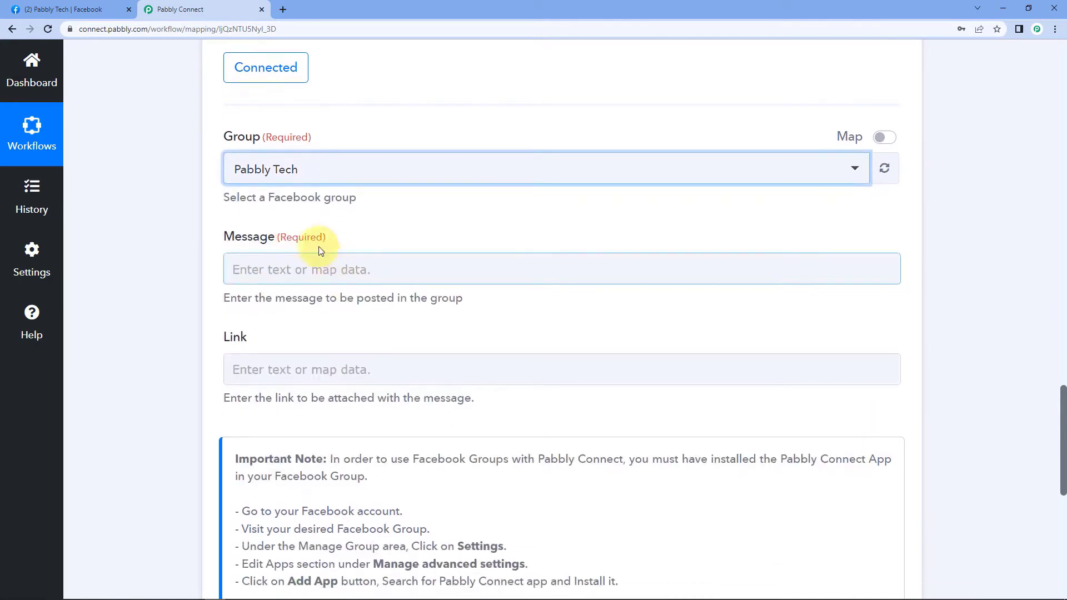
click(297, 262)
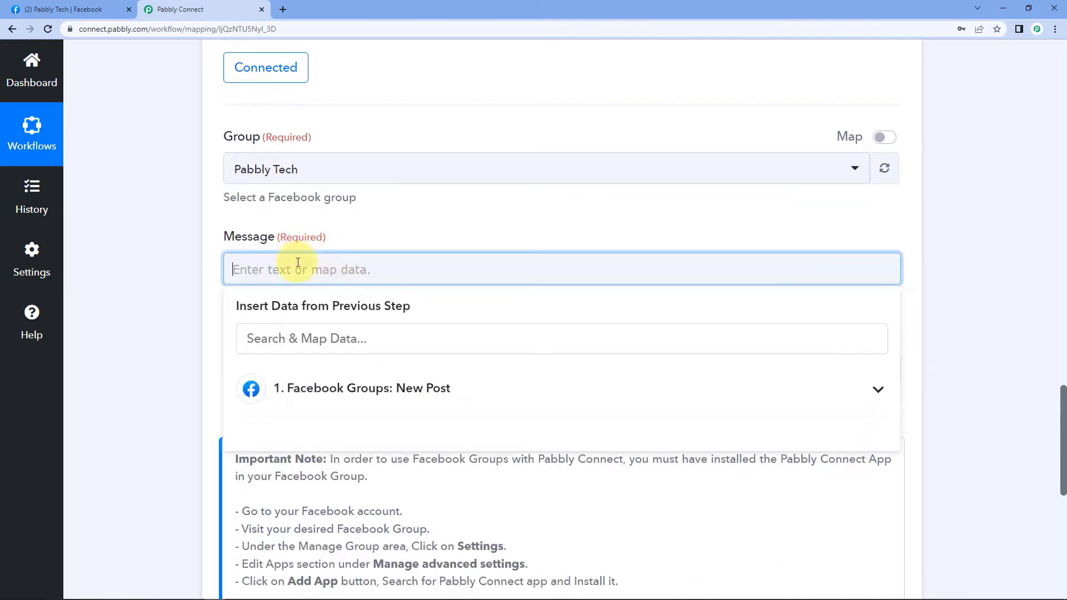
text(Hello)
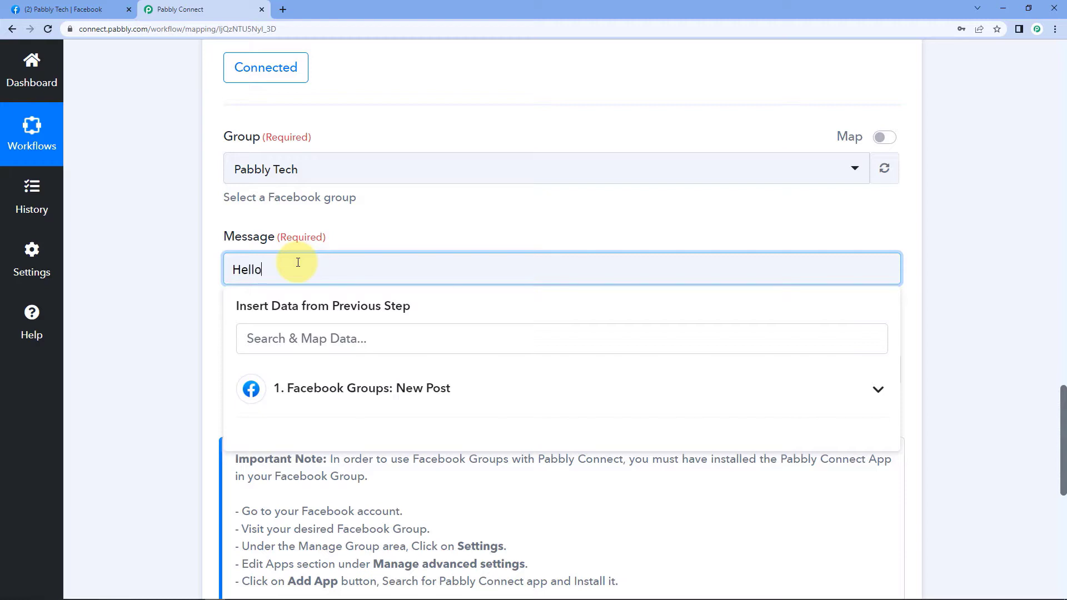
text( Everyone,)
key(Return)
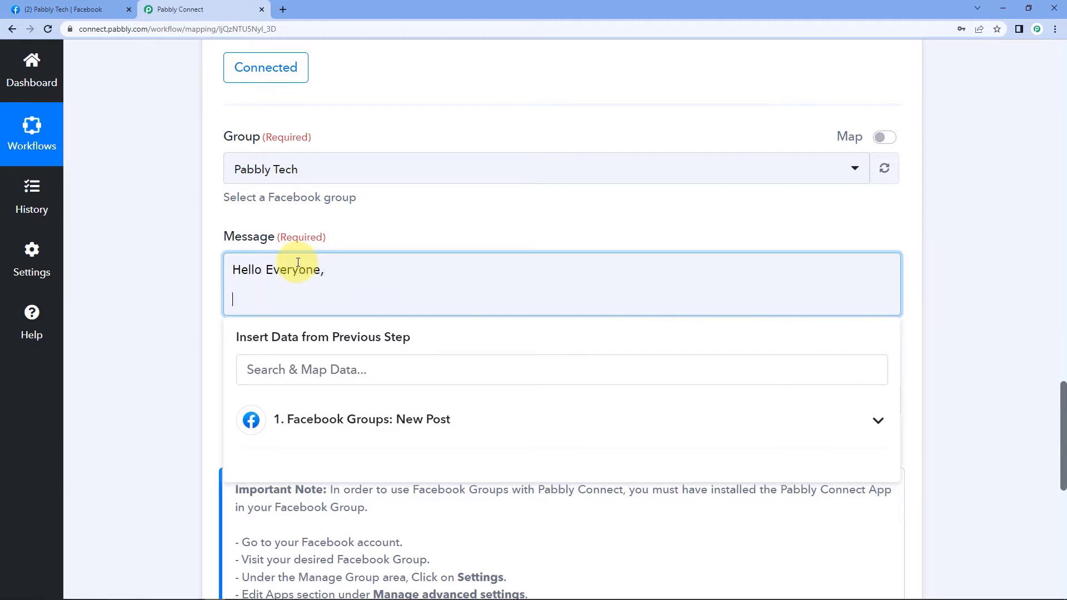
text(The test connection was)
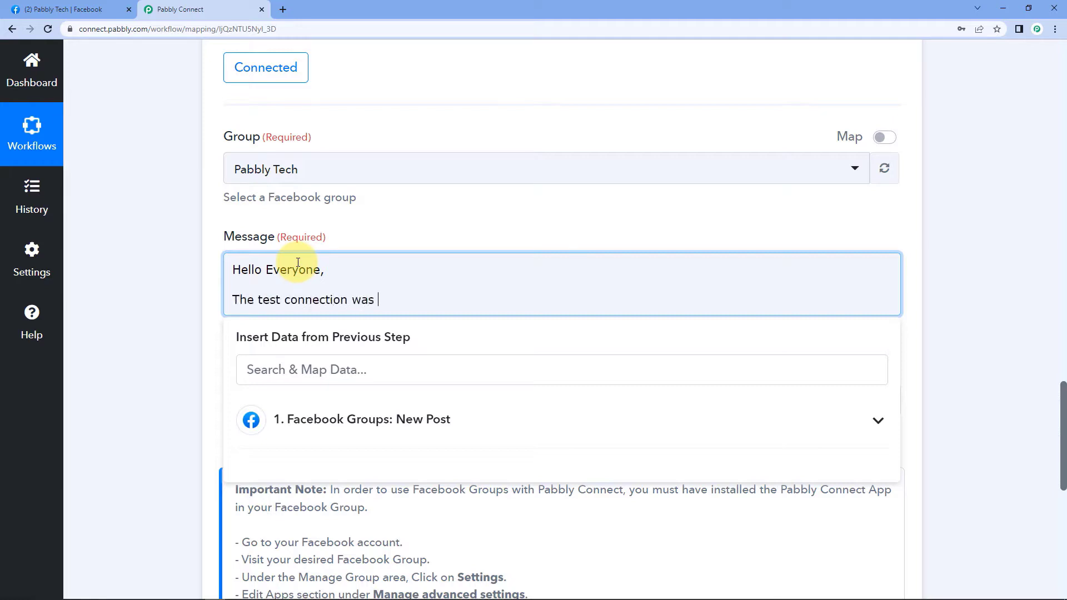
text( successful.)
click(189, 348)
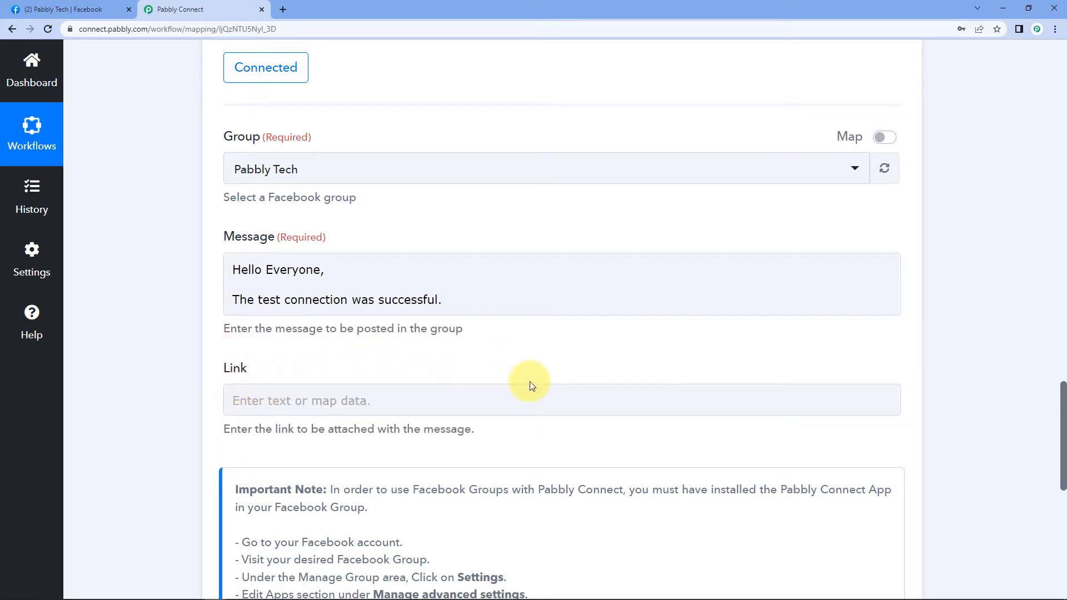
Highlight the app-installation note and its 'Pabbly Connect' wording below the message.
drag(1060, 397, 1060, 436)
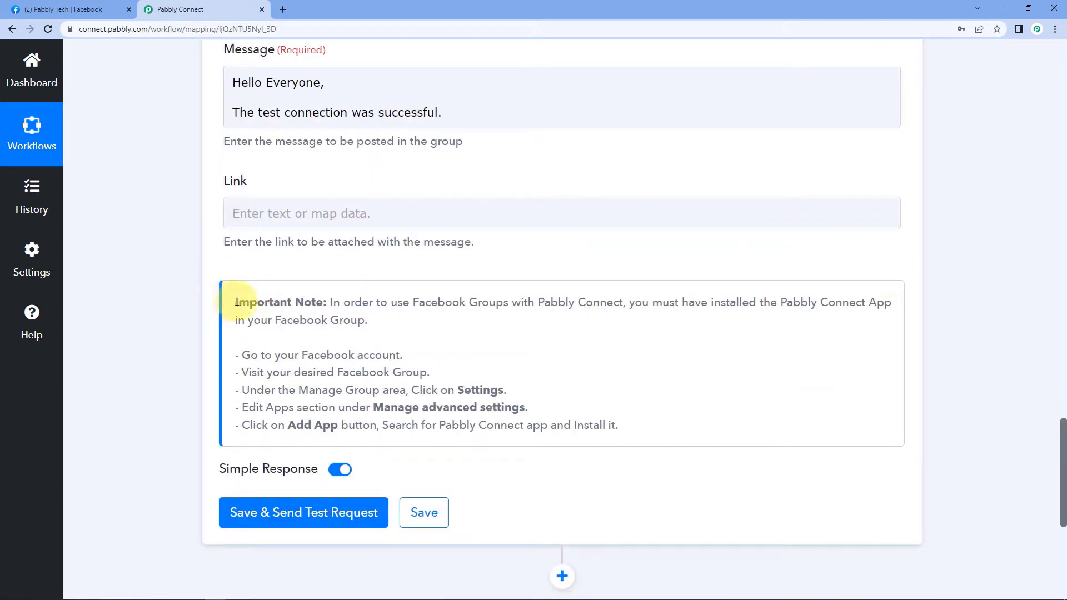
drag(236, 301, 614, 428)
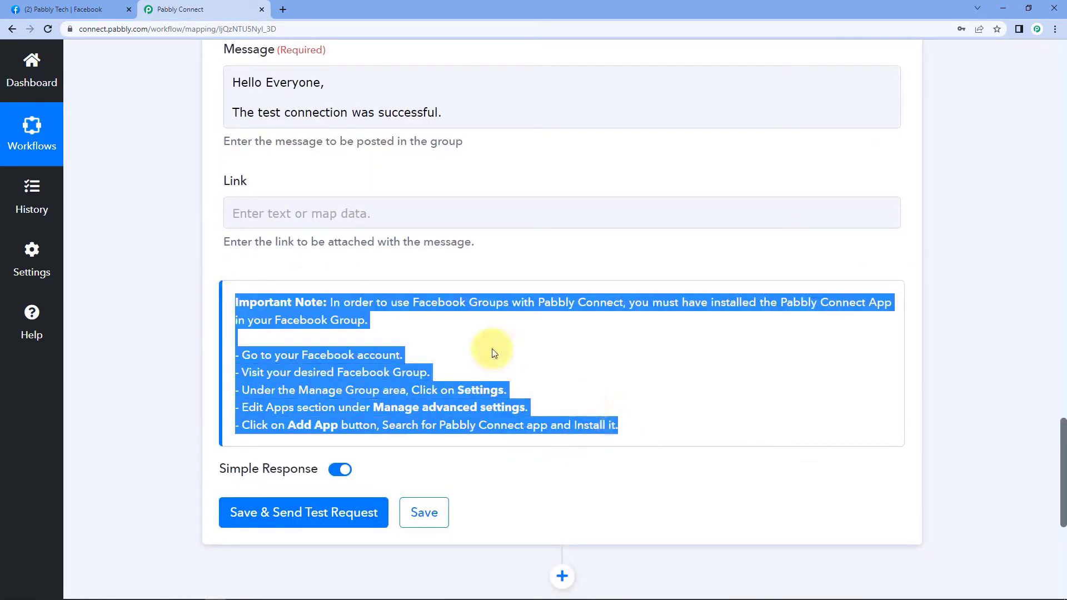
click(543, 355)
drag(538, 302, 623, 304)
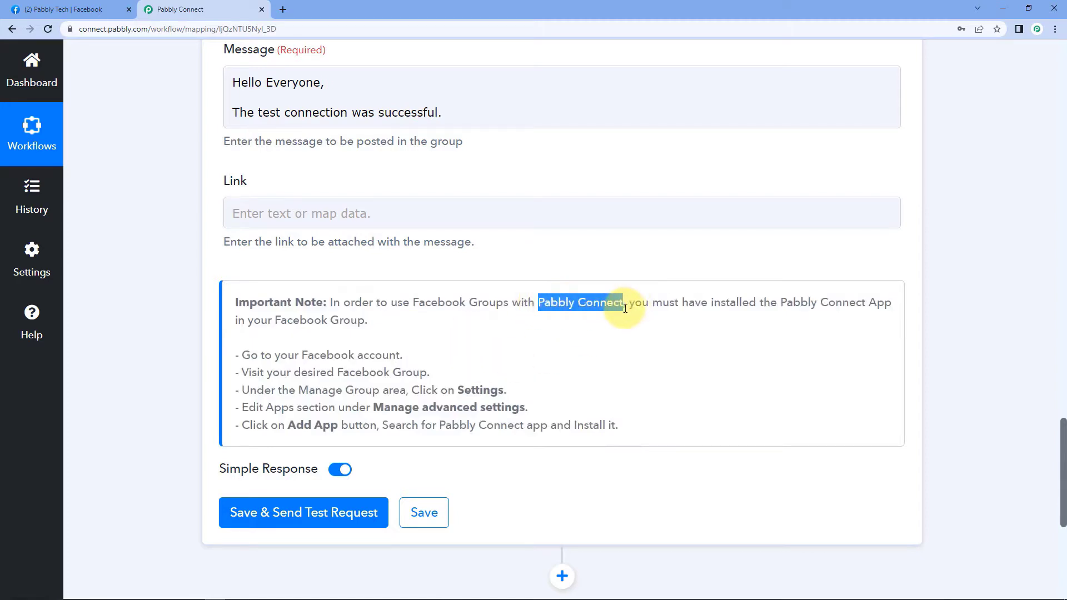
click(585, 257)
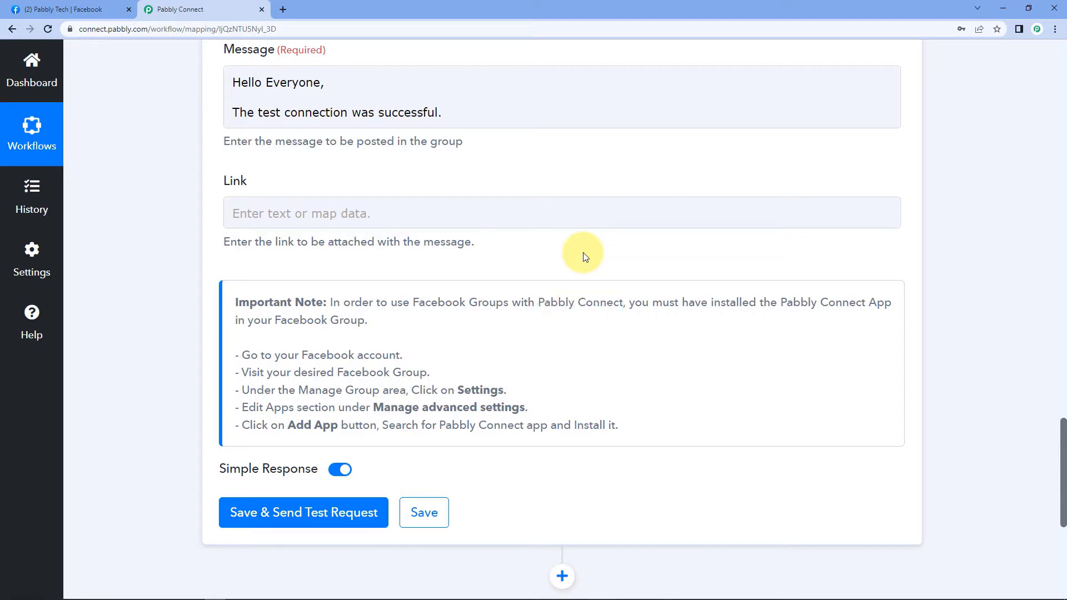
Save the Post Message action, check the returned post Id, and view the Facebook group.
click(293, 520)
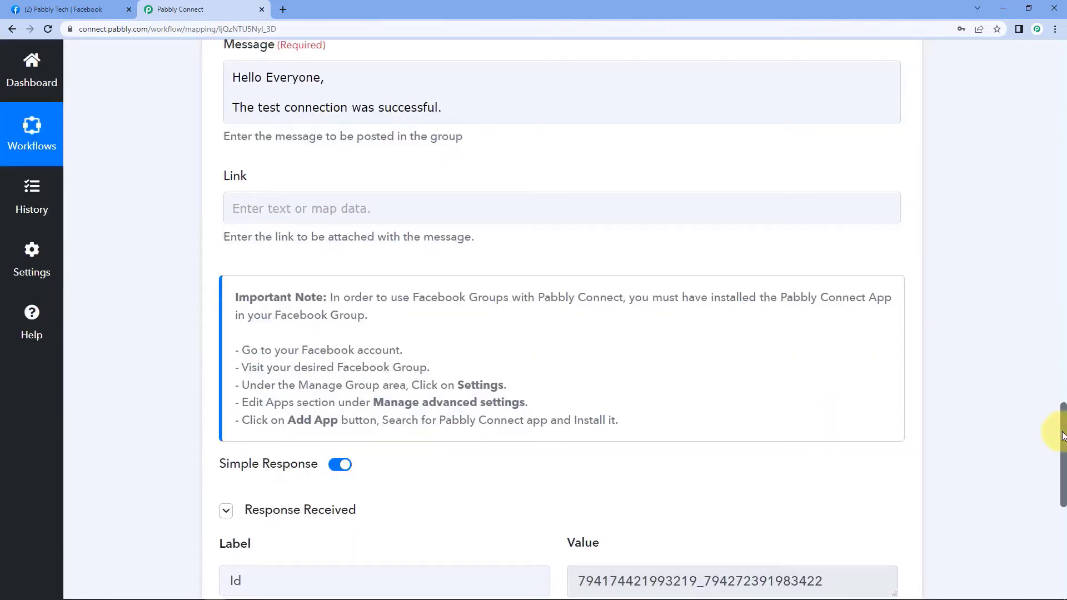
drag(1061, 428, 1062, 469)
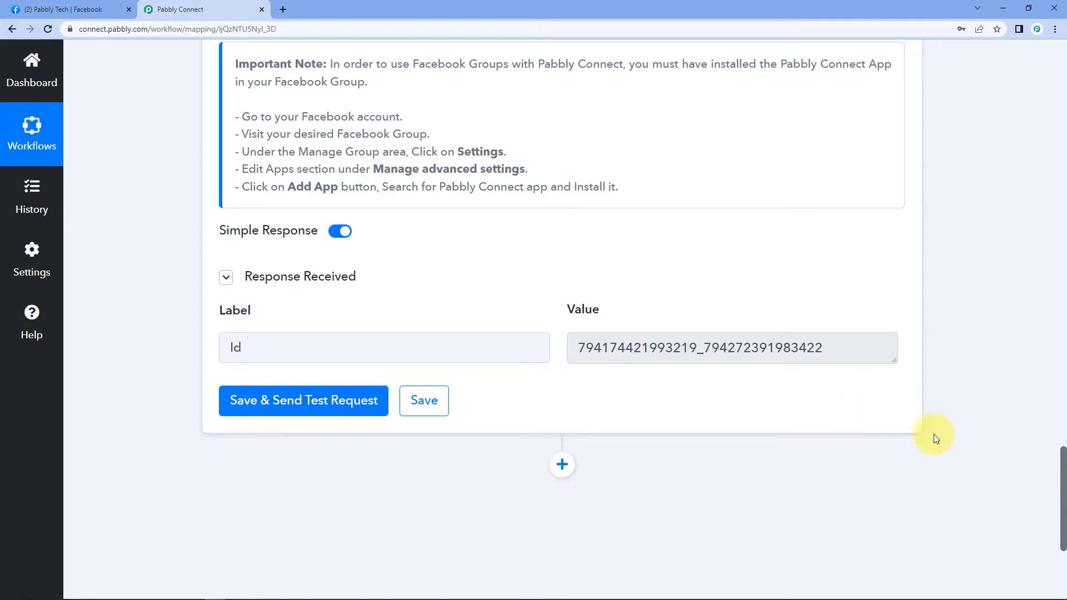
drag(1062, 469, 1054, 371)
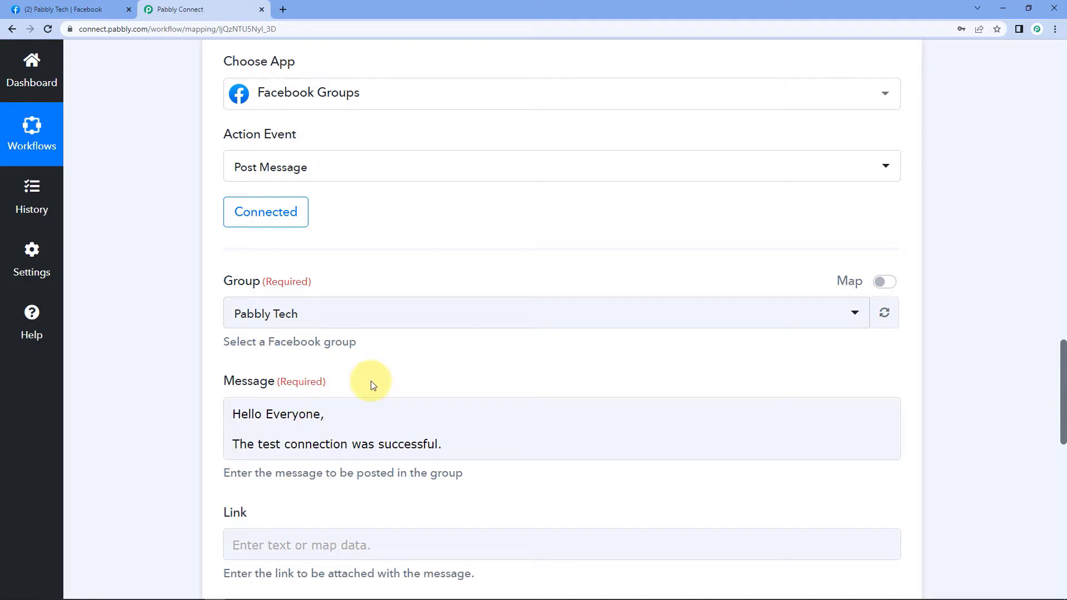
click(69, 9)
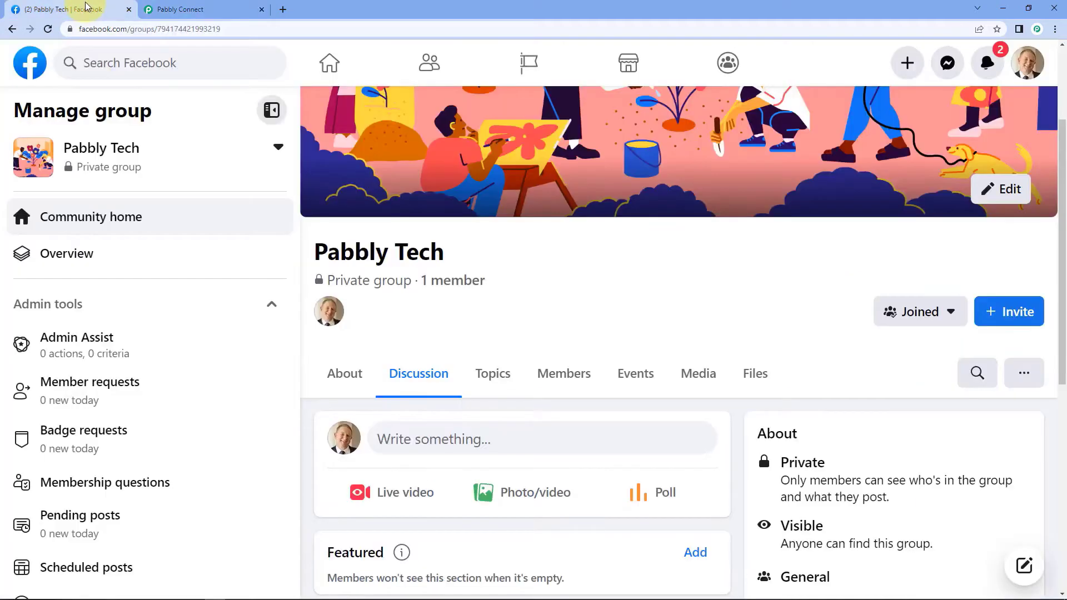
Reload the Pabbly Tech group to confirm the 'The test connection was successful.' post, then return to the workflow.
click(49, 30)
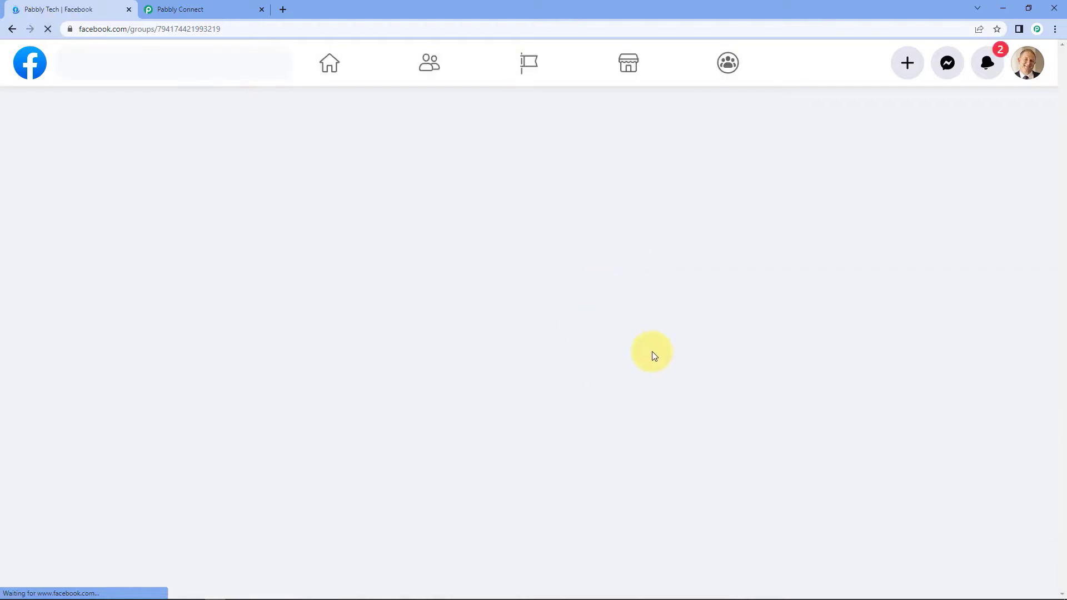
scroll(1058, 259, down, 4)
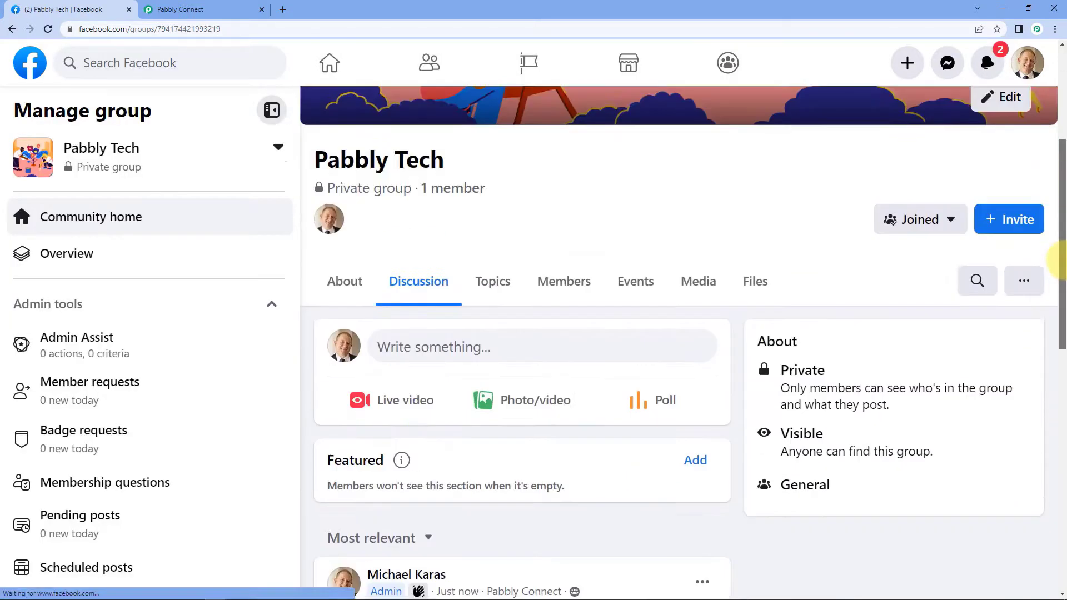
scroll(1058, 258, down, 4)
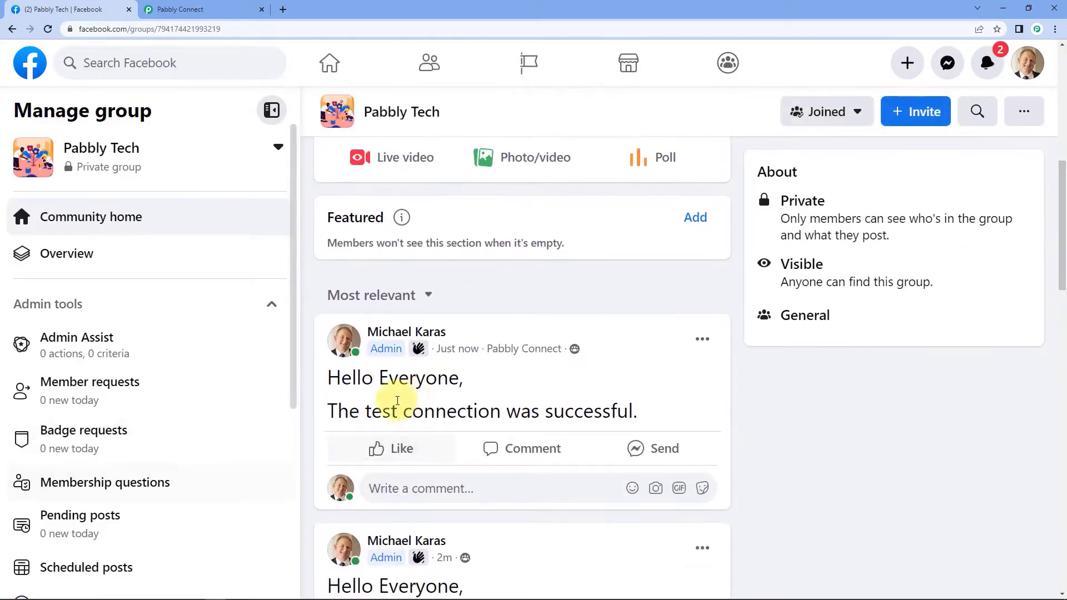
scroll(452, 381, down, 3)
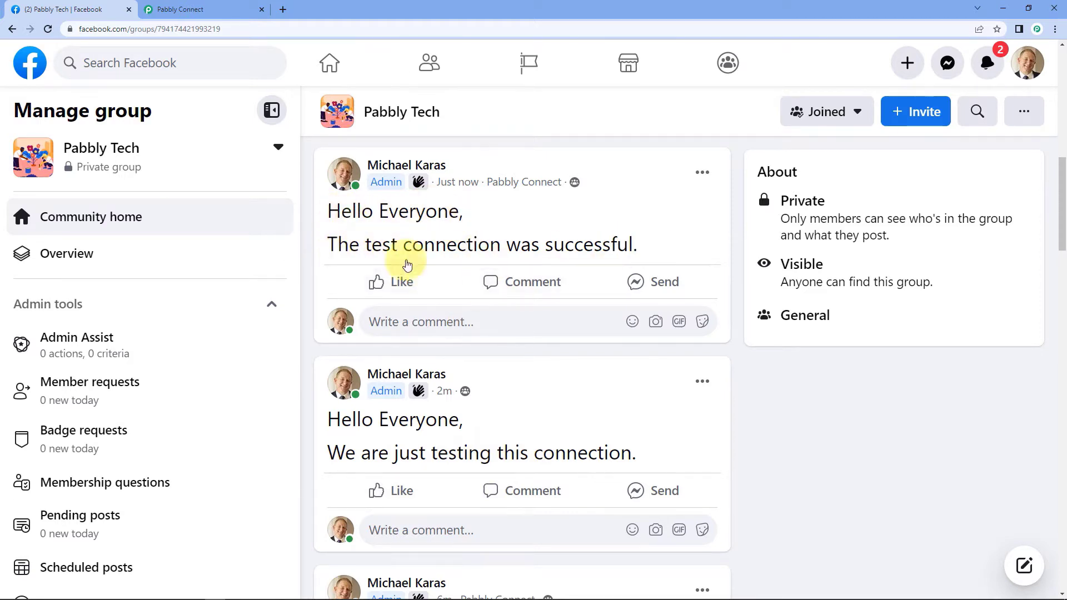
click(189, 9)
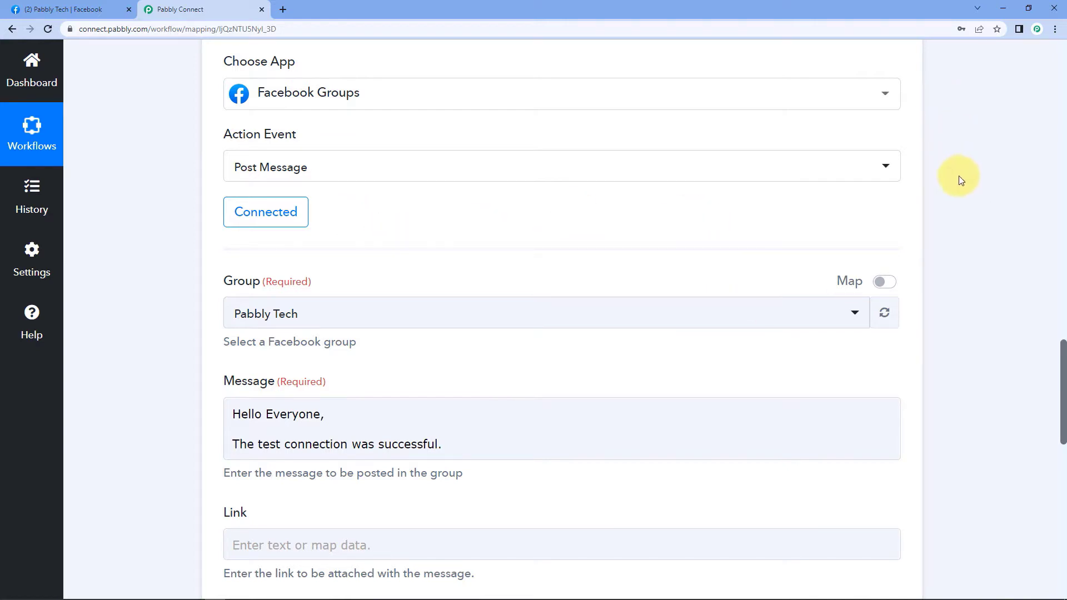
Collapse the Facebook Groups action and trigger cards and scroll to the top of the workflow.
drag(1063, 349, 1060, 266)
click(897, 433)
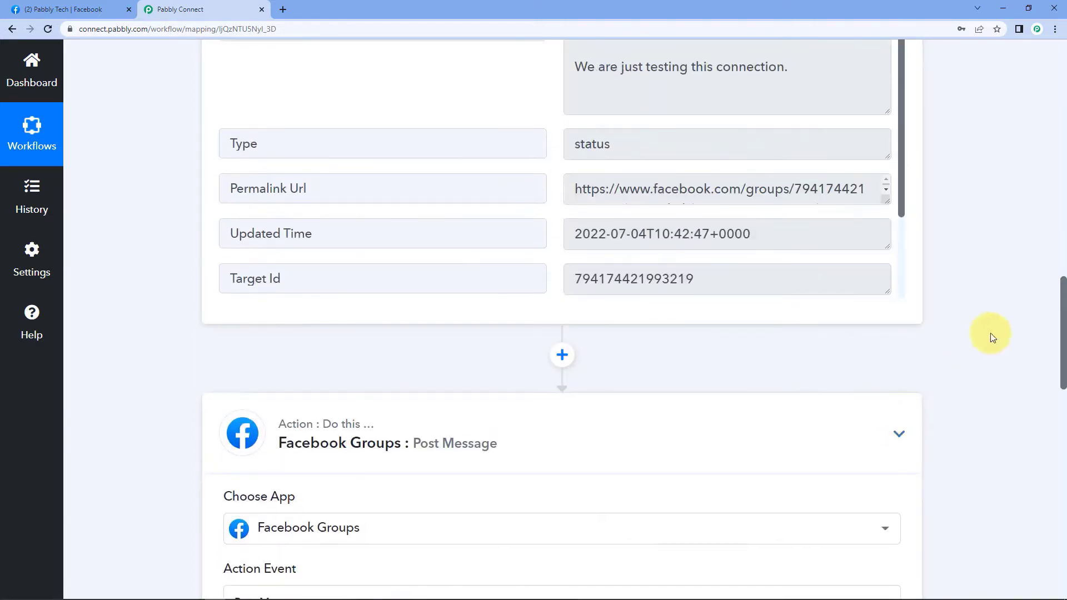
drag(1050, 400, 1050, 100)
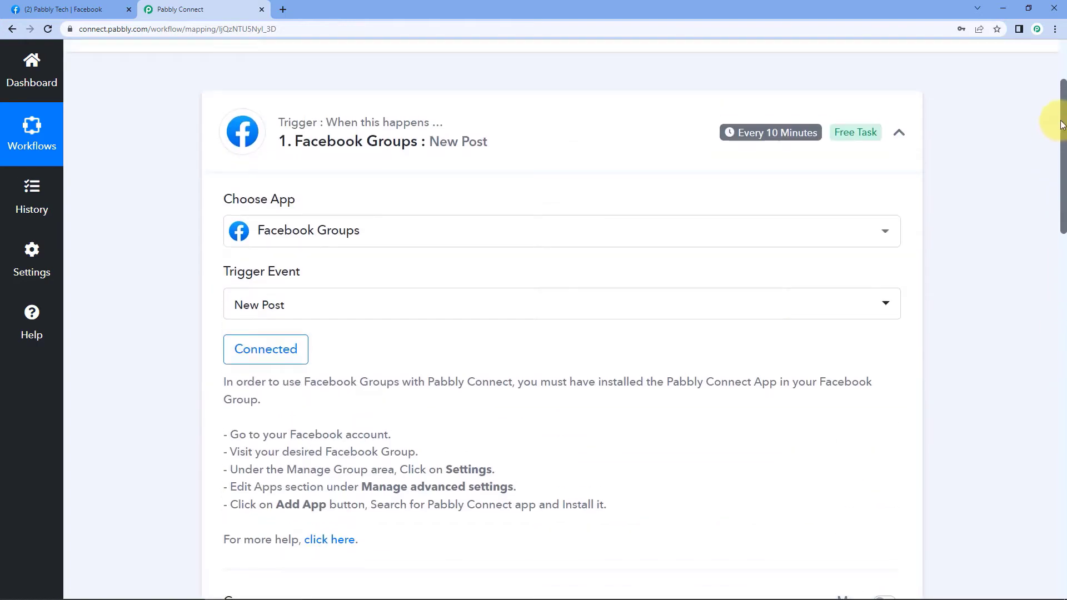
click(909, 131)
drag(1055, 228, 1023, 141)
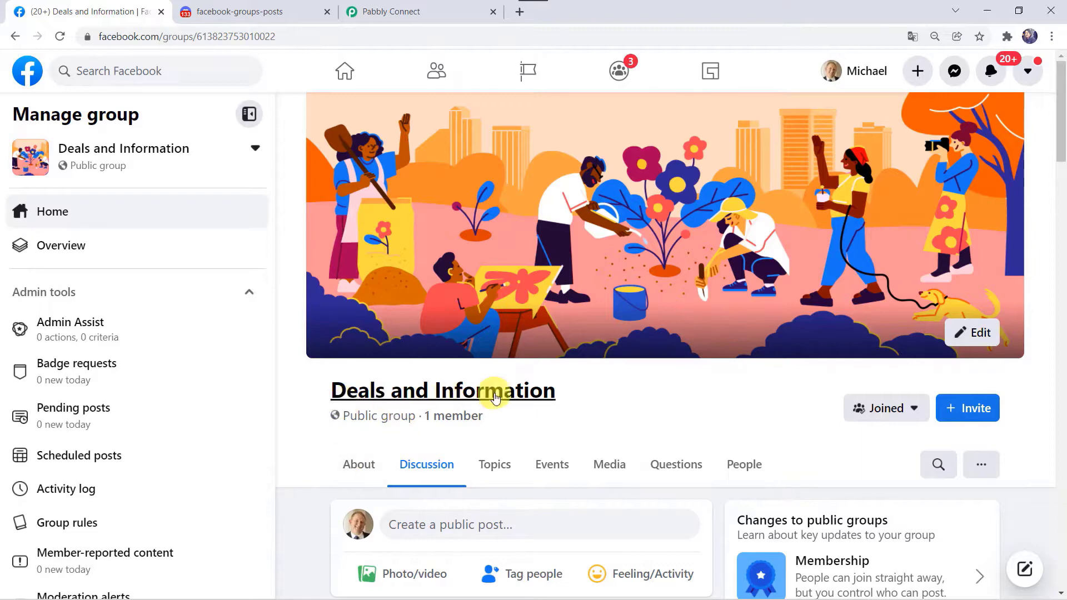
Confirm the facebook-groups-posts Discord channel is still empty, then start a post in Deals and Information.
click(246, 8)
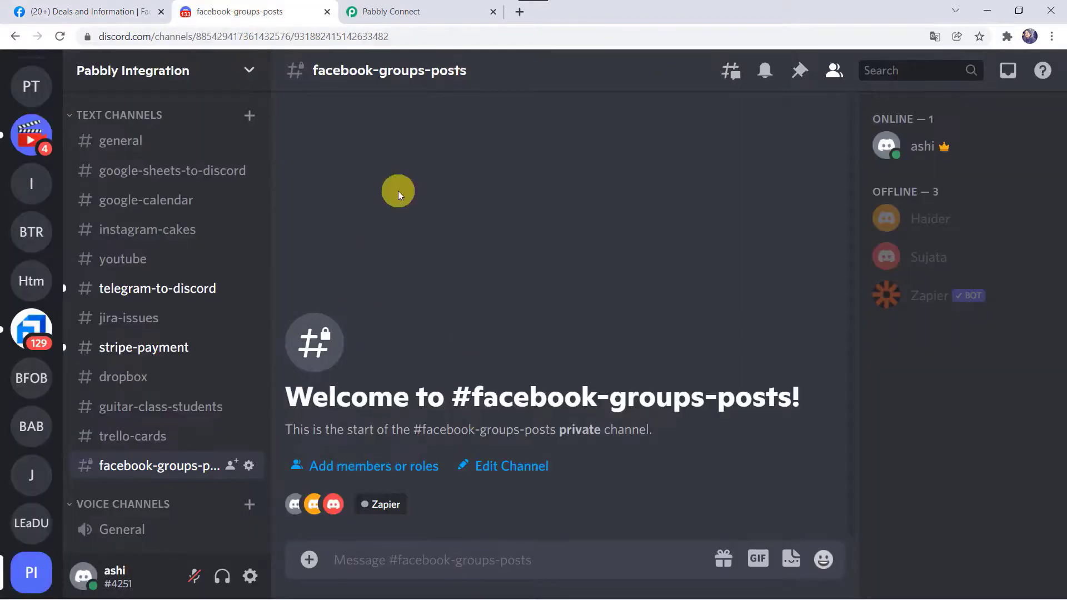
click(111, 10)
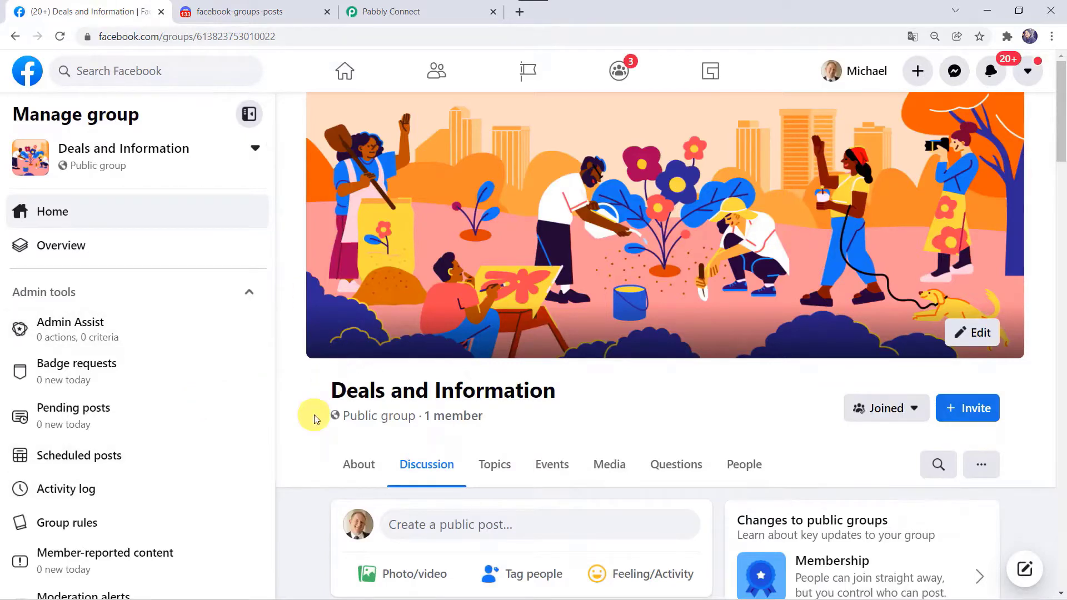
click(248, 11)
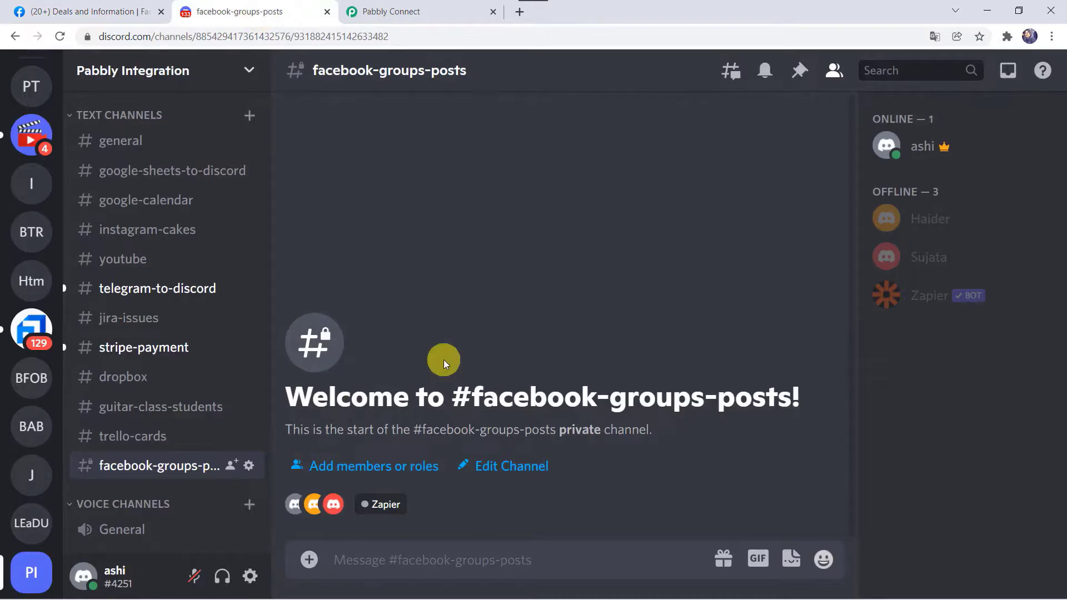
click(86, 14)
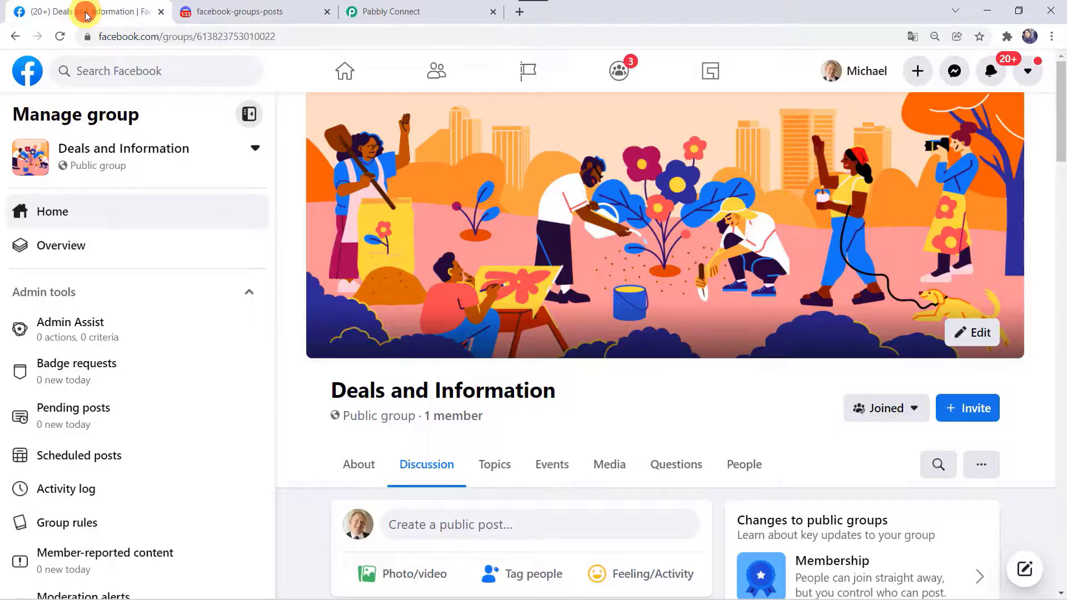
scroll(311, 493, down, 4)
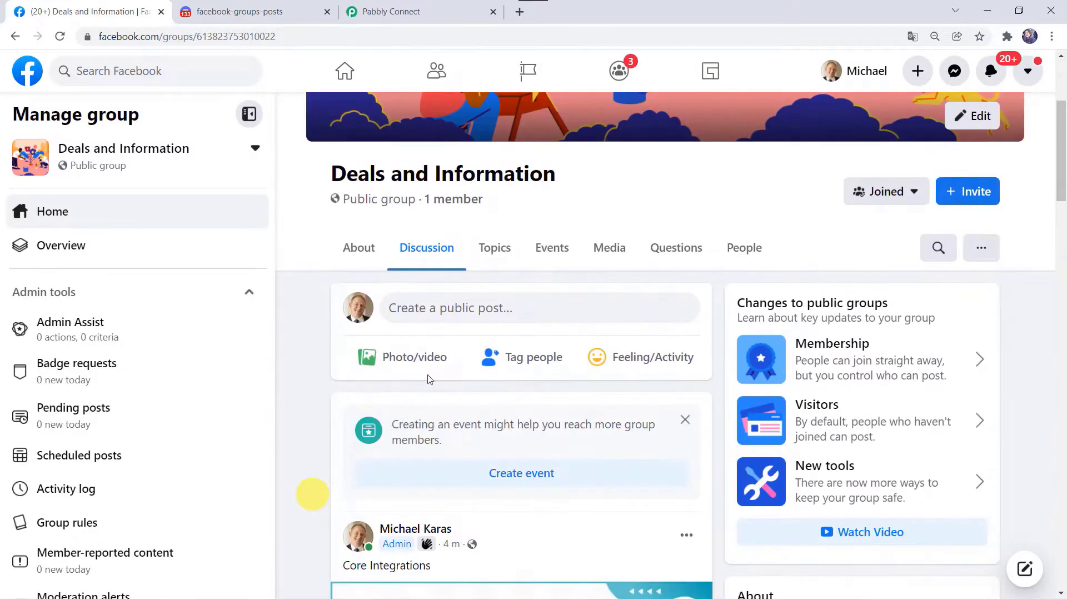
click(432, 313)
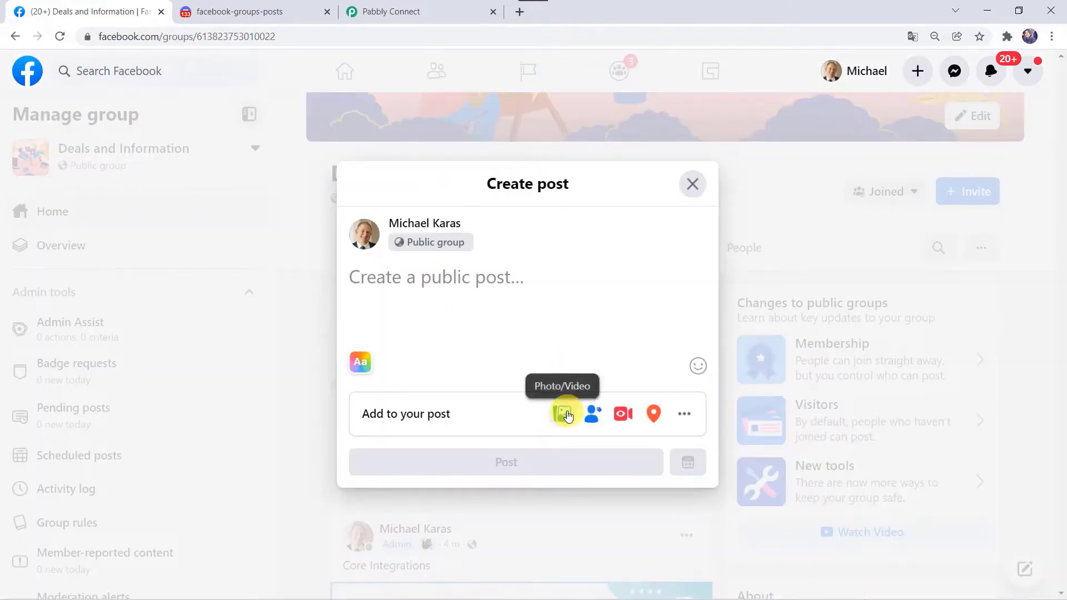
Attach the Pabbly use-case image to the new post.
click(566, 415)
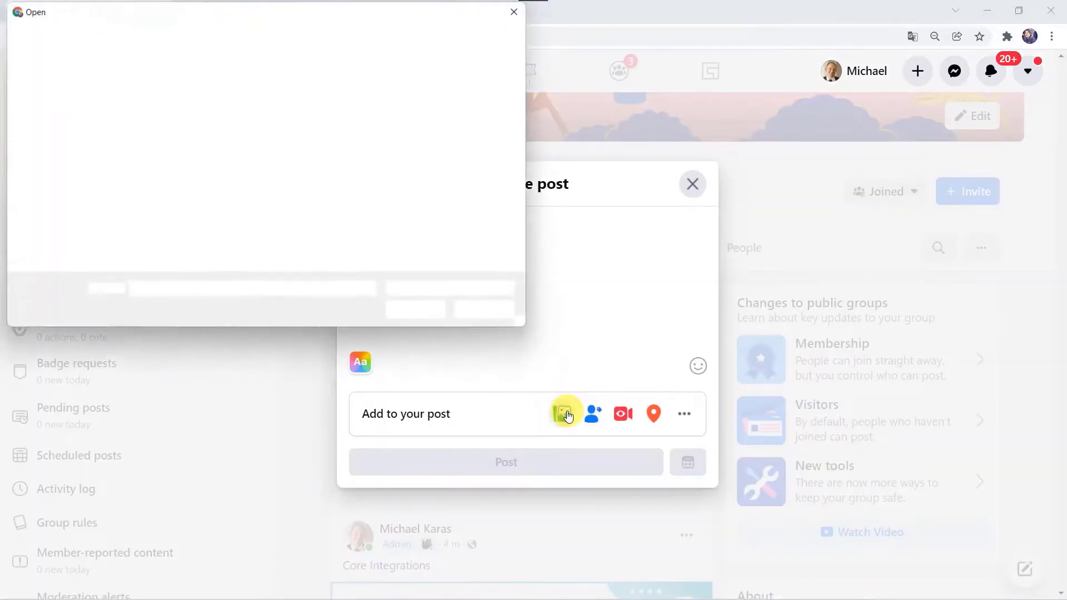
click(398, 225)
scroll(398, 225, down, 2)
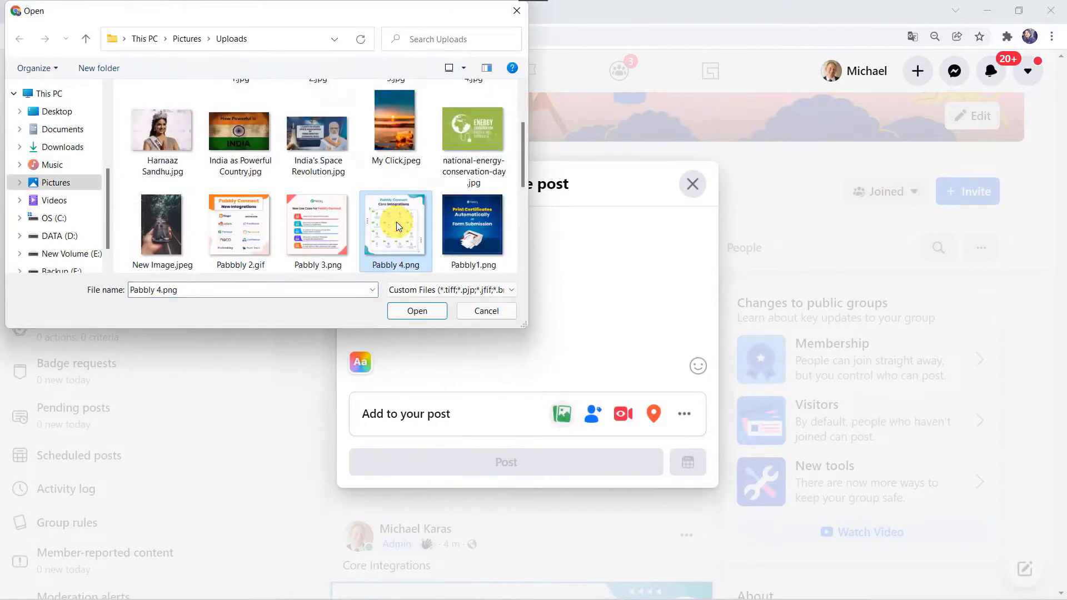
double_click(305, 235)
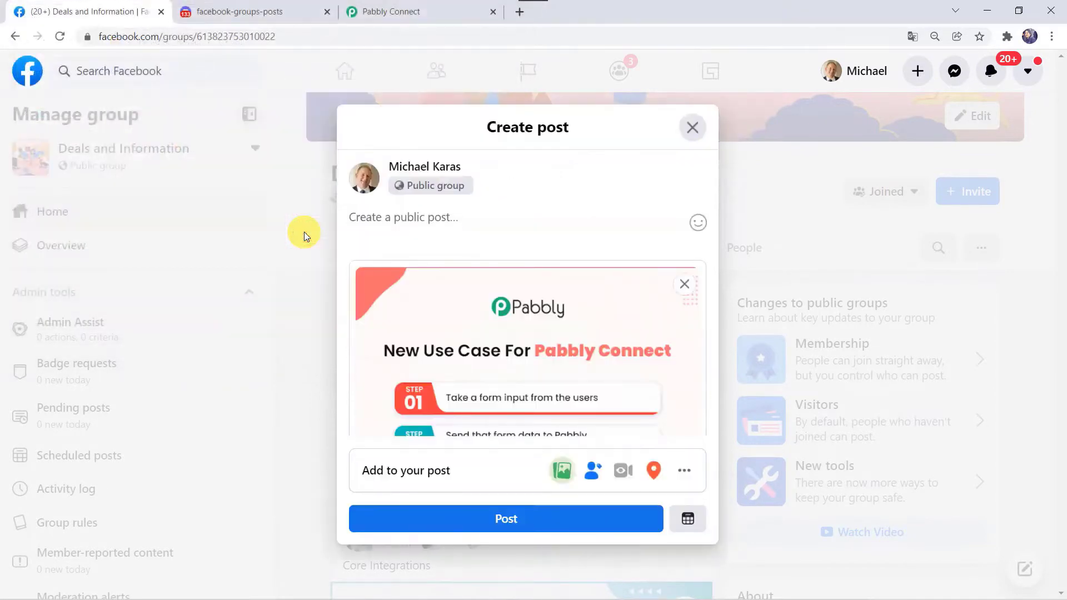
Caption the post 'New Use Case For Pabbly Connect' and publish it to the group.
click(417, 227)
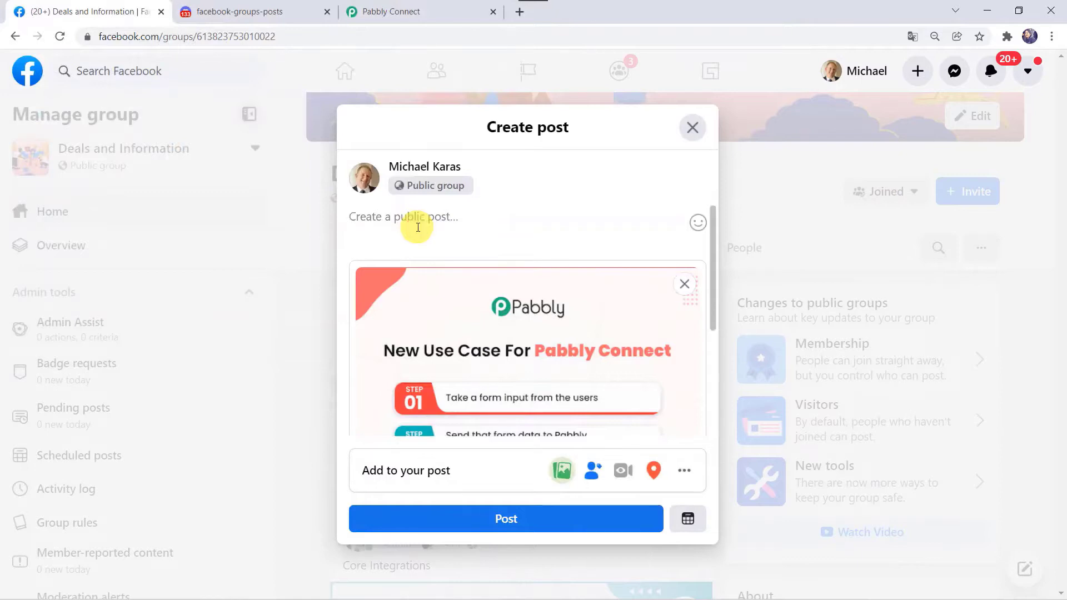
text(New Use Case)
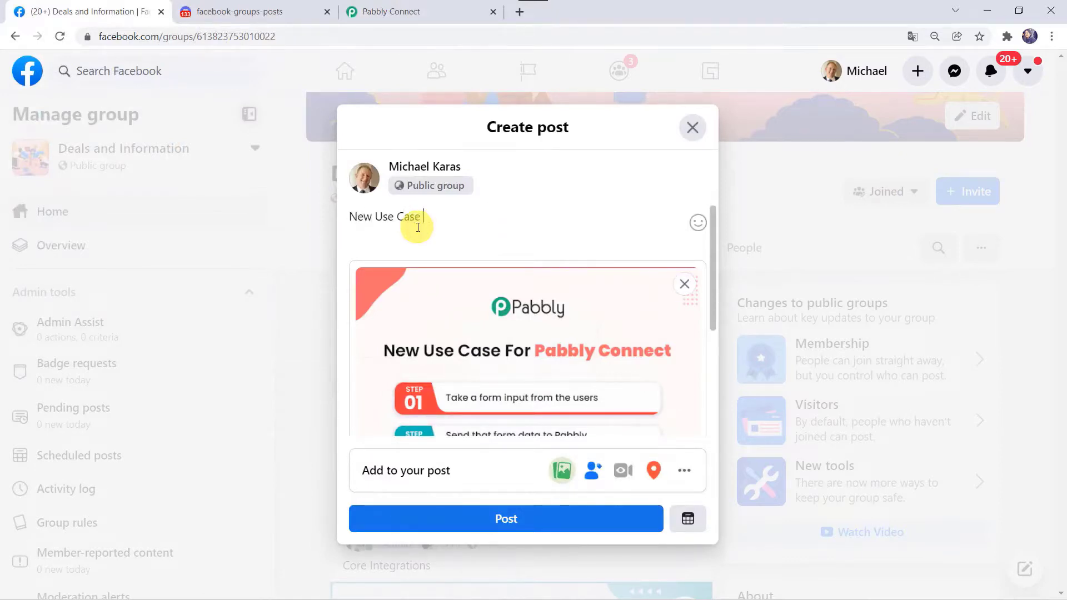
text( For Pabbly Connect)
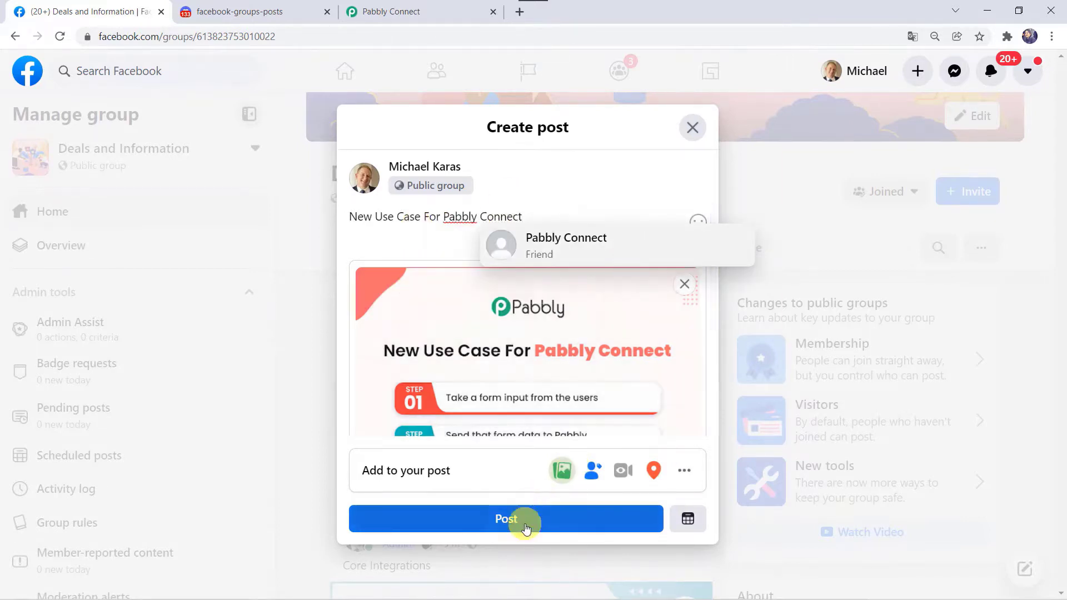
click(528, 519)
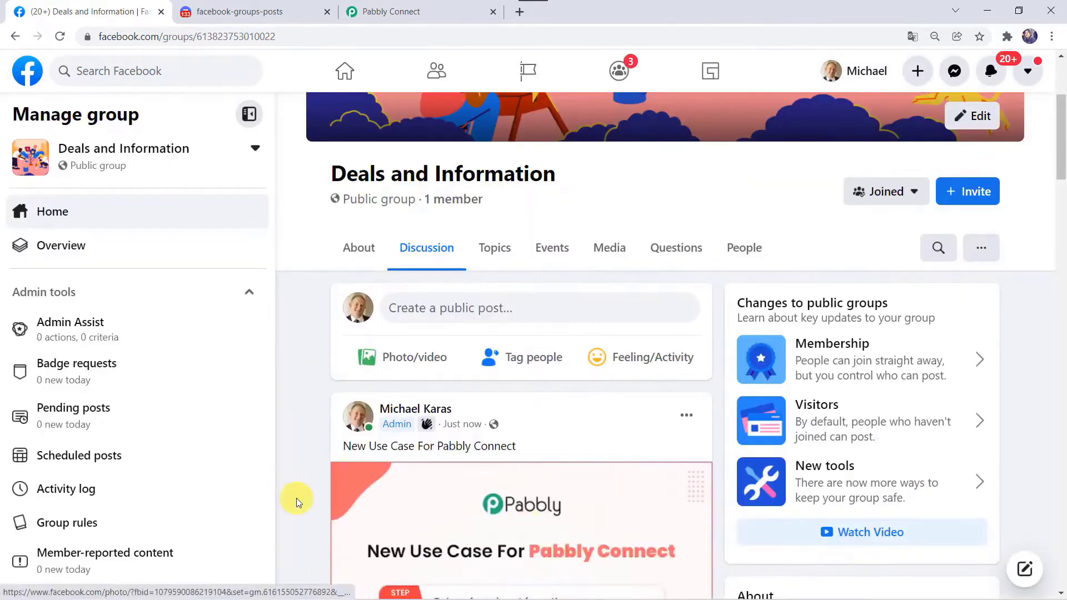
scroll(296, 502, down, 1)
scroll(296, 502, down, 4)
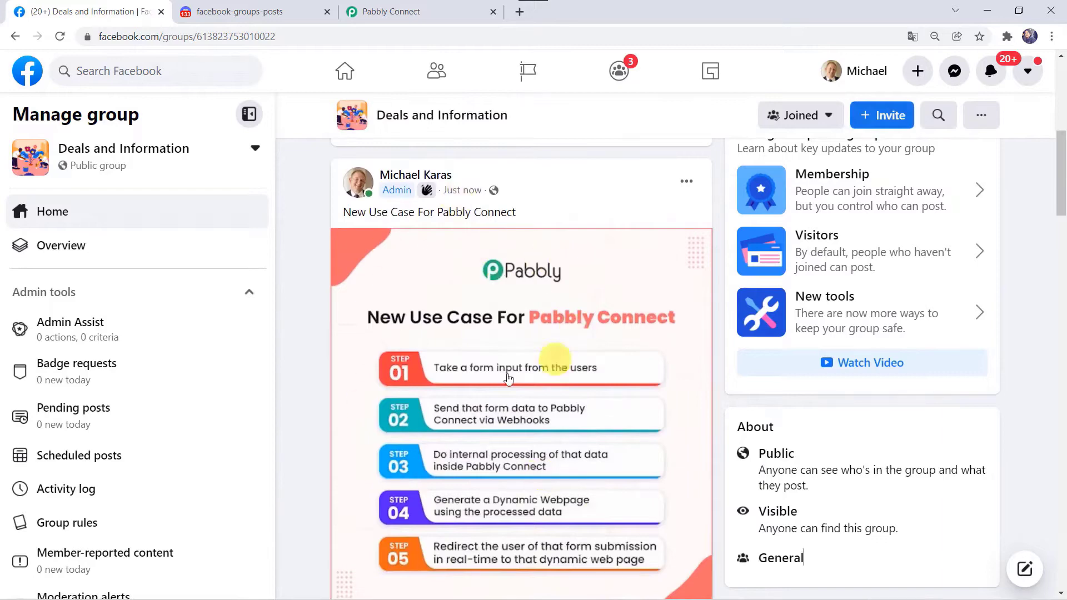
Reload Discord to see the bot's new-post alert and open its Facebook photo link.
click(219, 11)
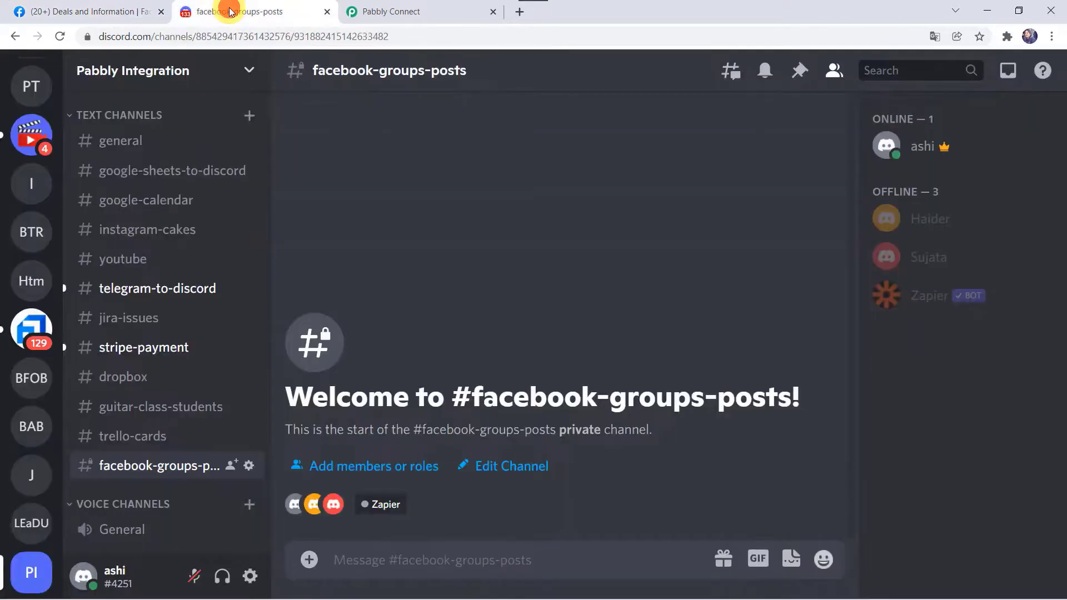
click(59, 36)
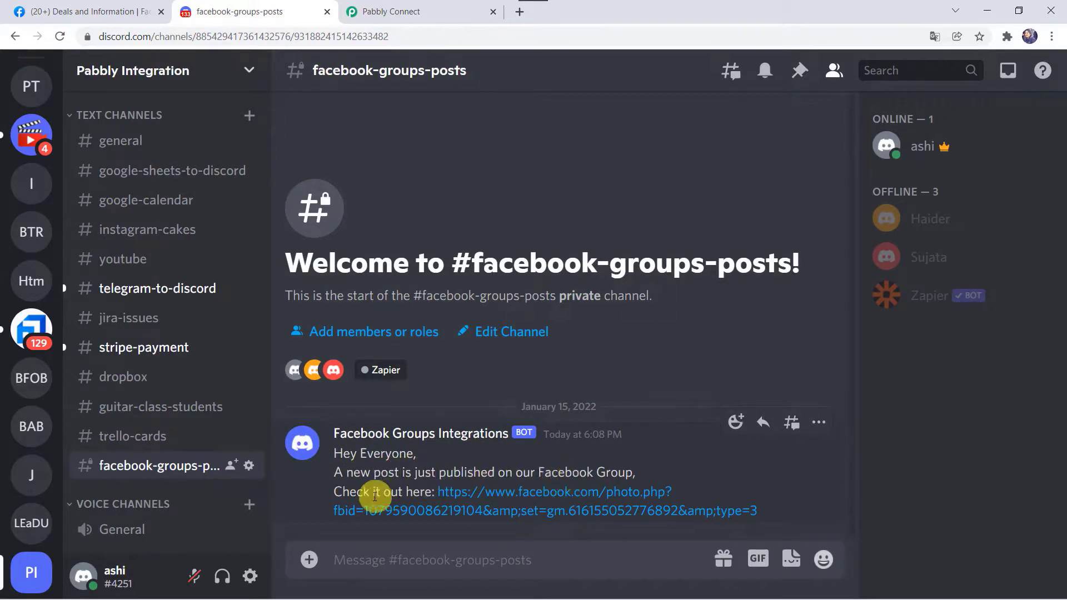
click(508, 509)
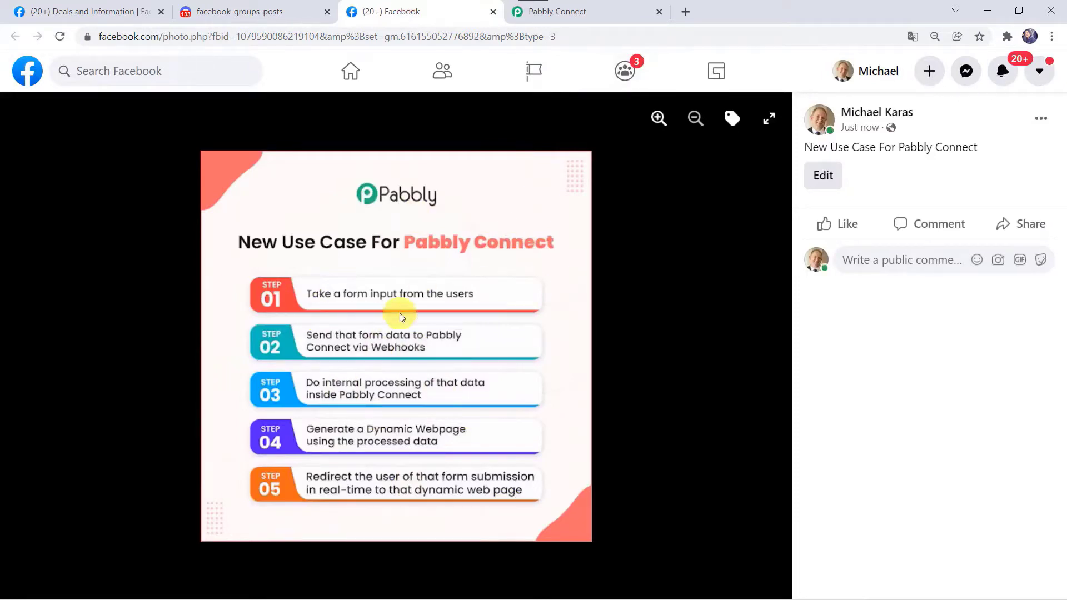
Compare the Deals and Information group with Discord, then reveal the Pabbly Connect step on the closing slide.
click(94, 11)
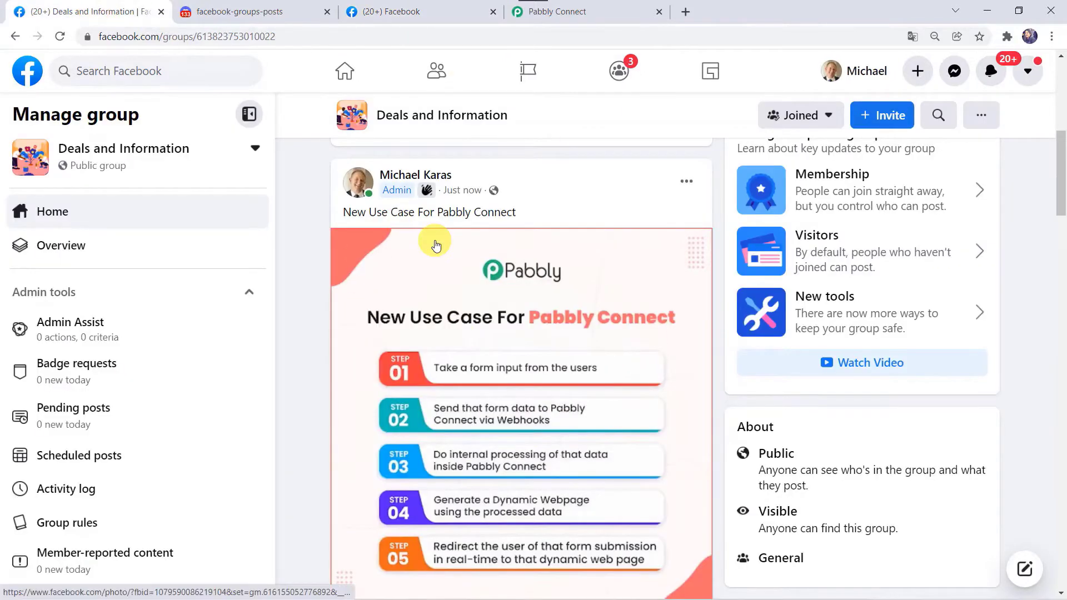
click(239, 11)
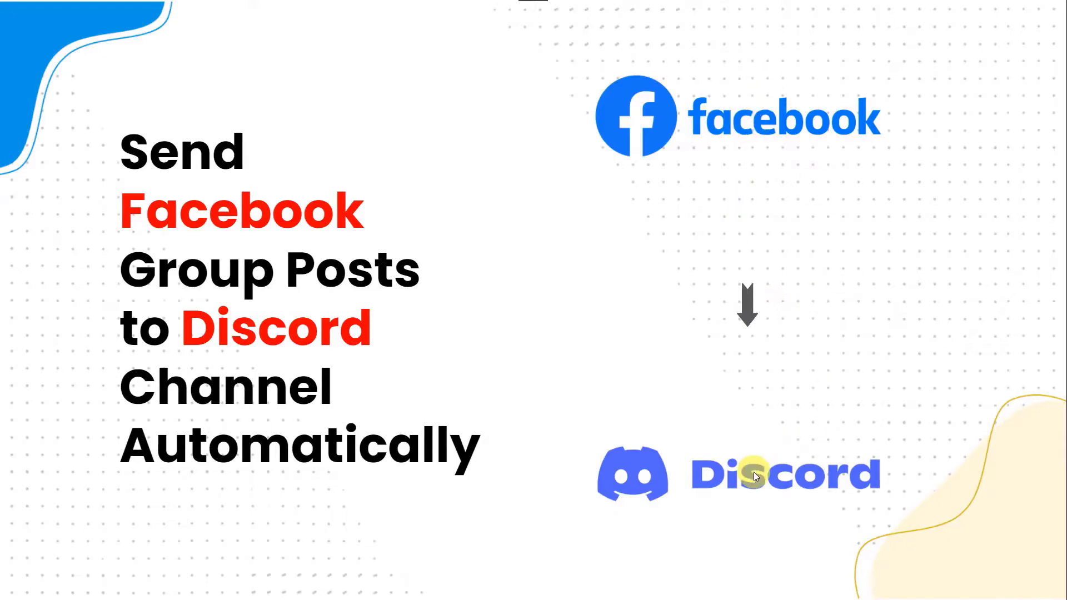
click(768, 325)
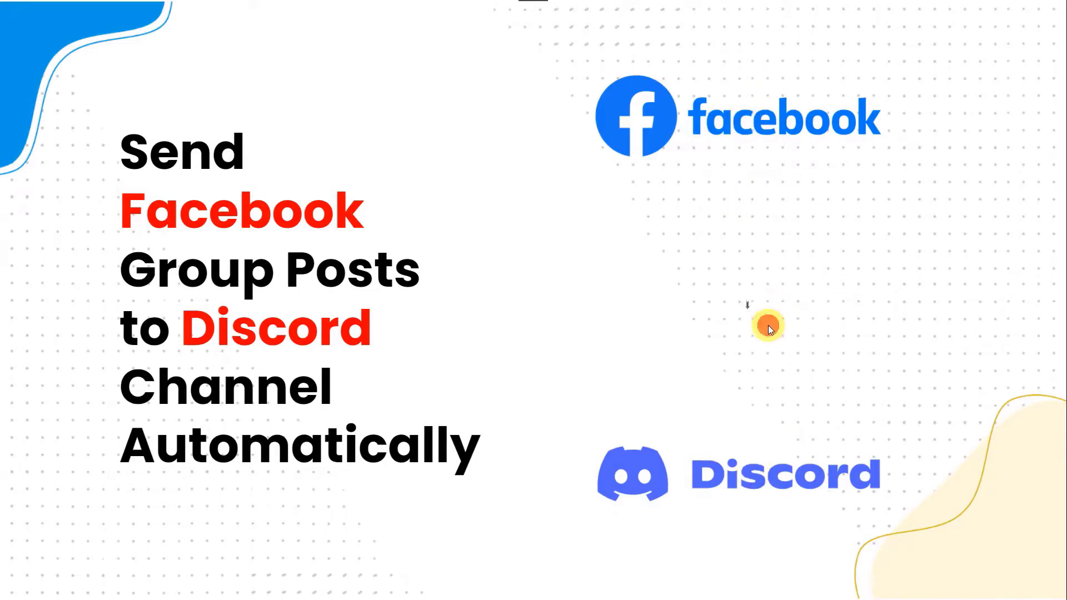
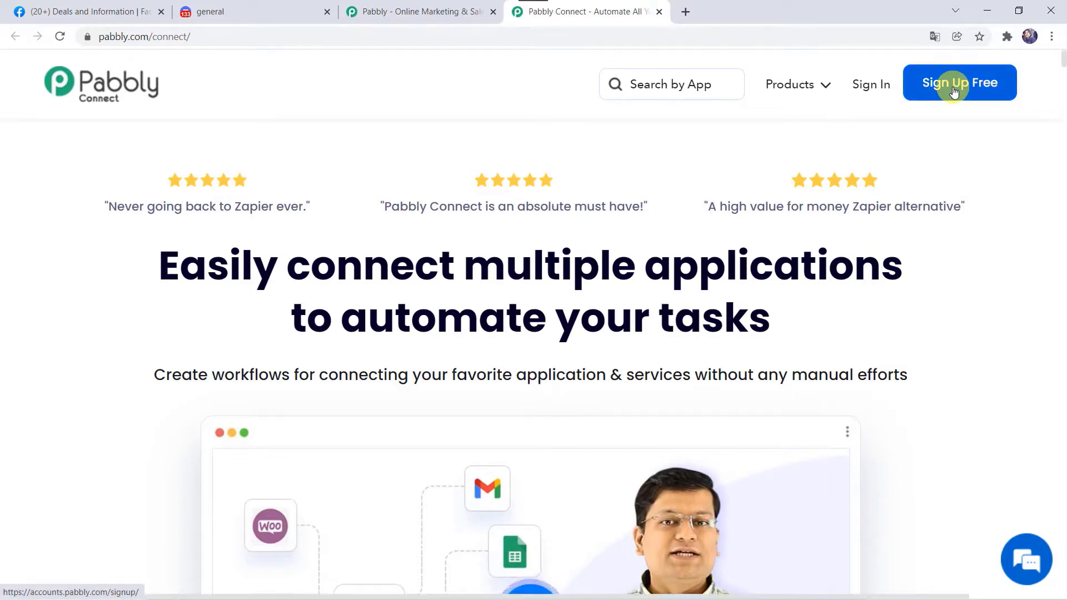
Sign in to Pabbly and open the Pabbly Connect dashboard listing the 93 existing workflows.
click(868, 88)
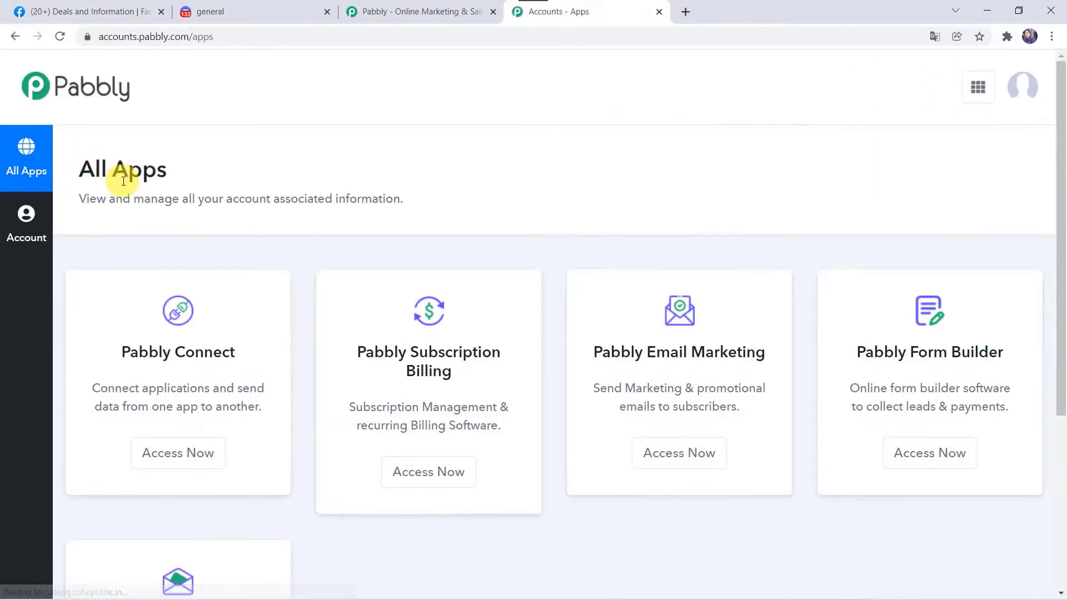
click(183, 465)
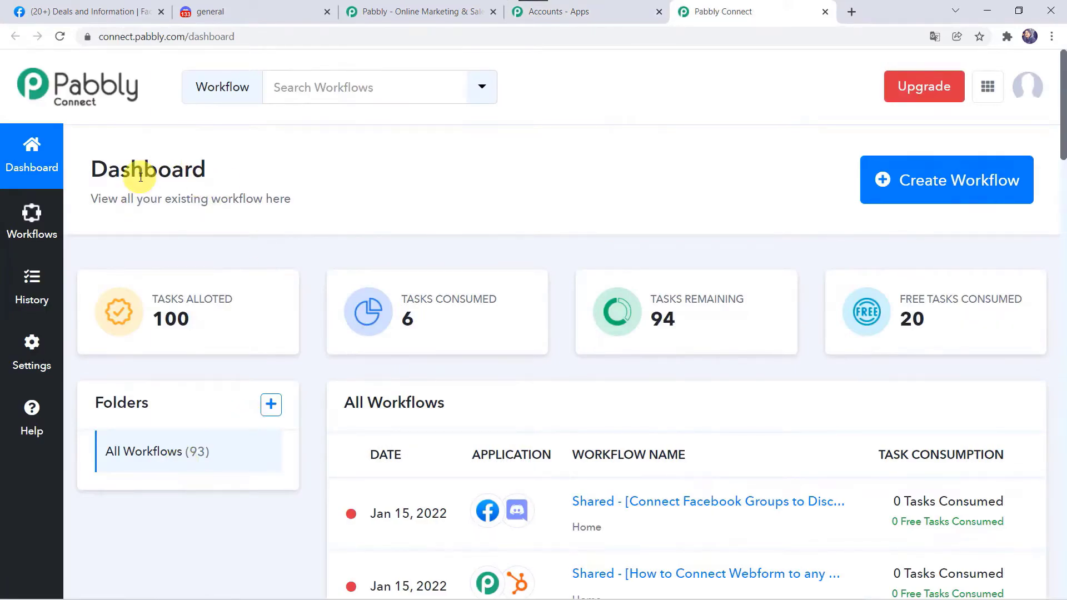
scroll(661, 322, down, 8)
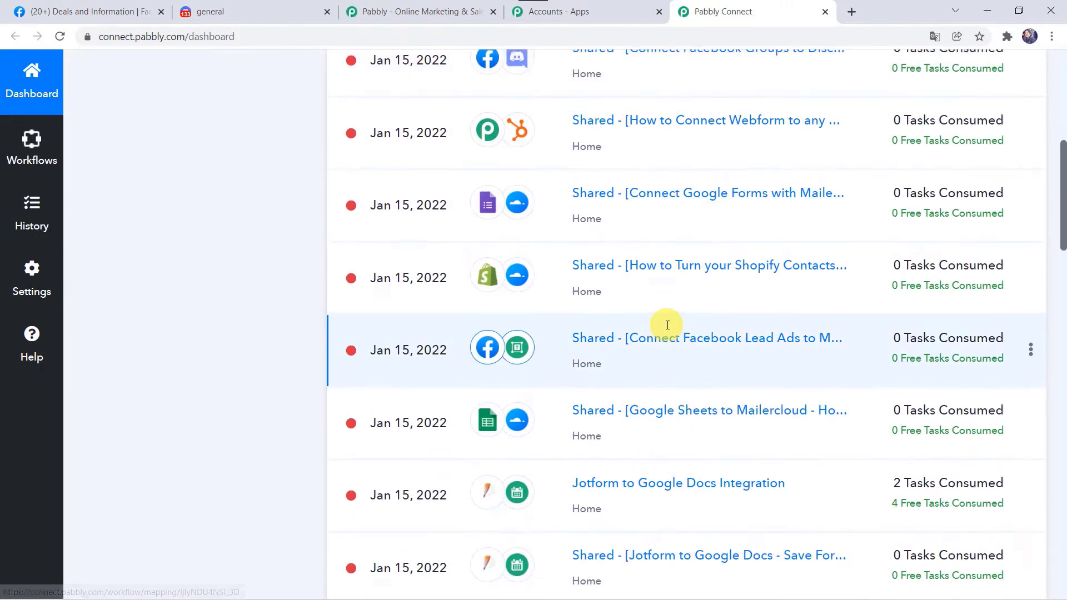
scroll(667, 325, up, 8)
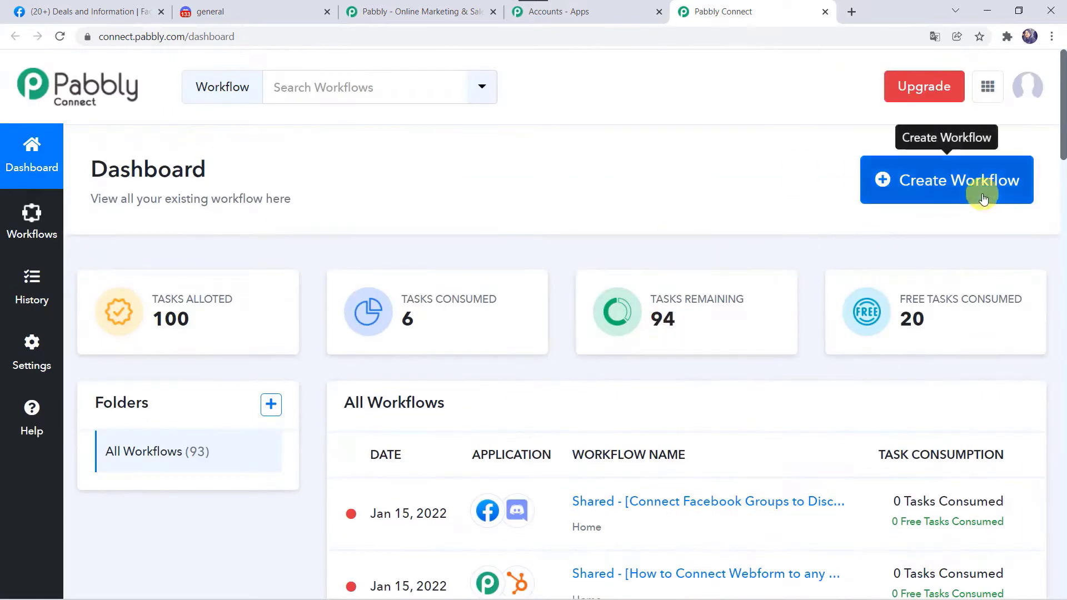
Create a workflow named 'Connect Facebook Groups to Discord' and collapse its trigger step.
click(956, 186)
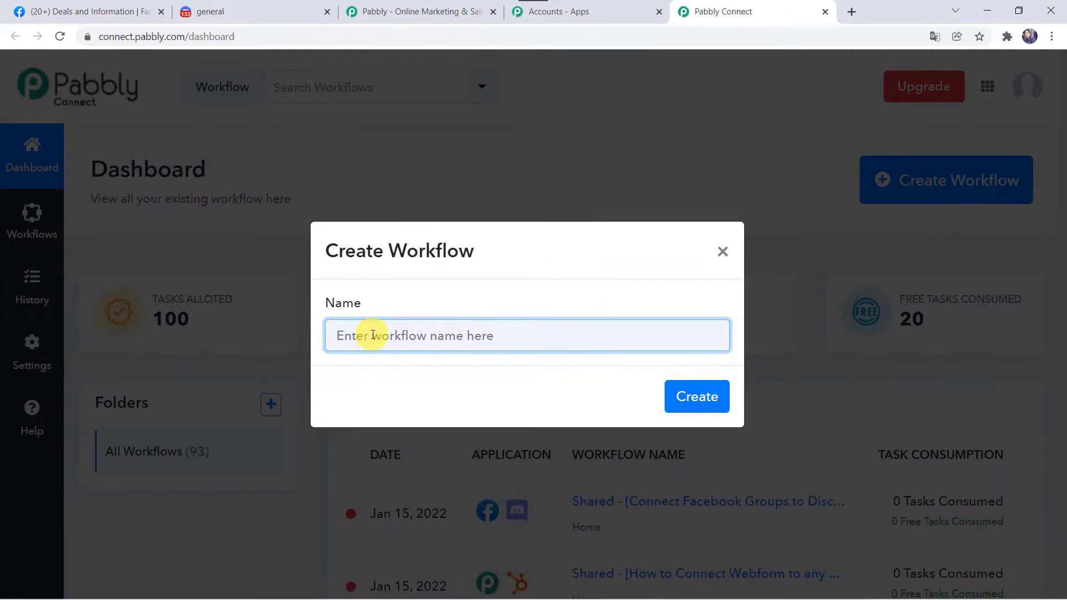
text(C)
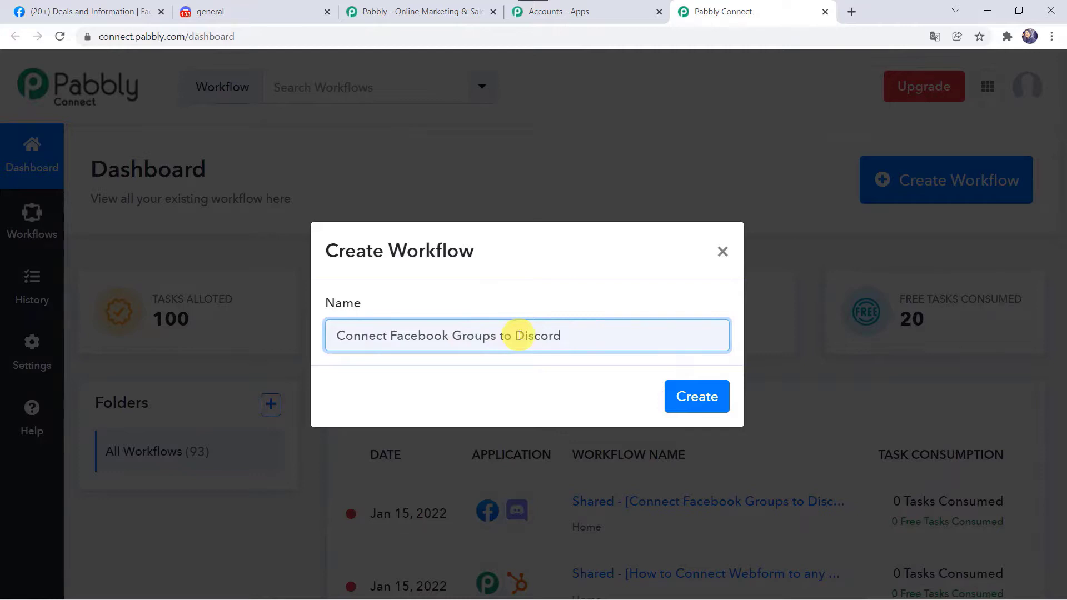
click(715, 401)
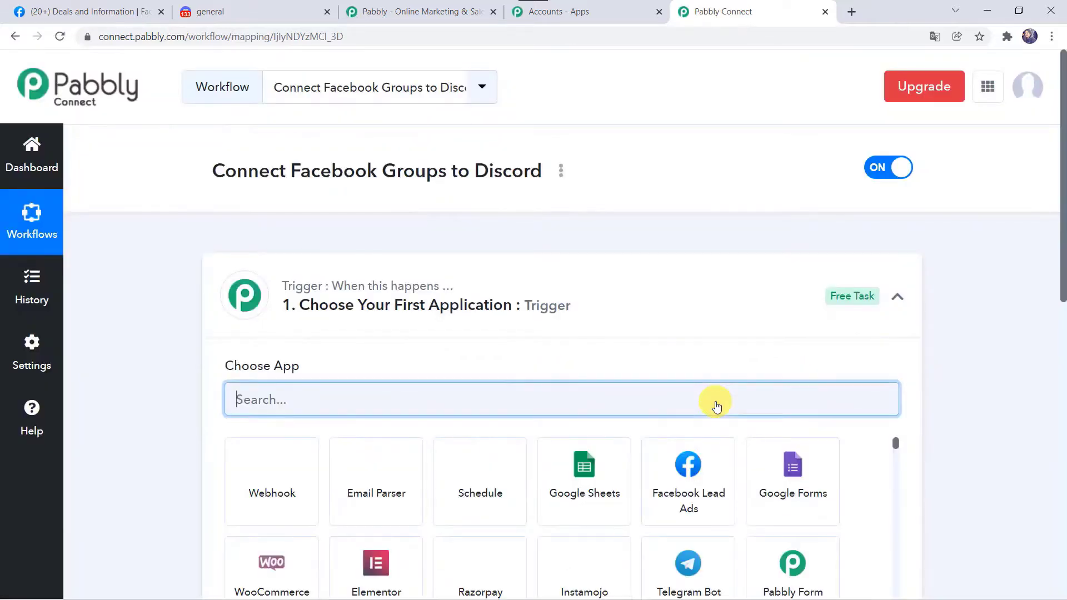
click(565, 305)
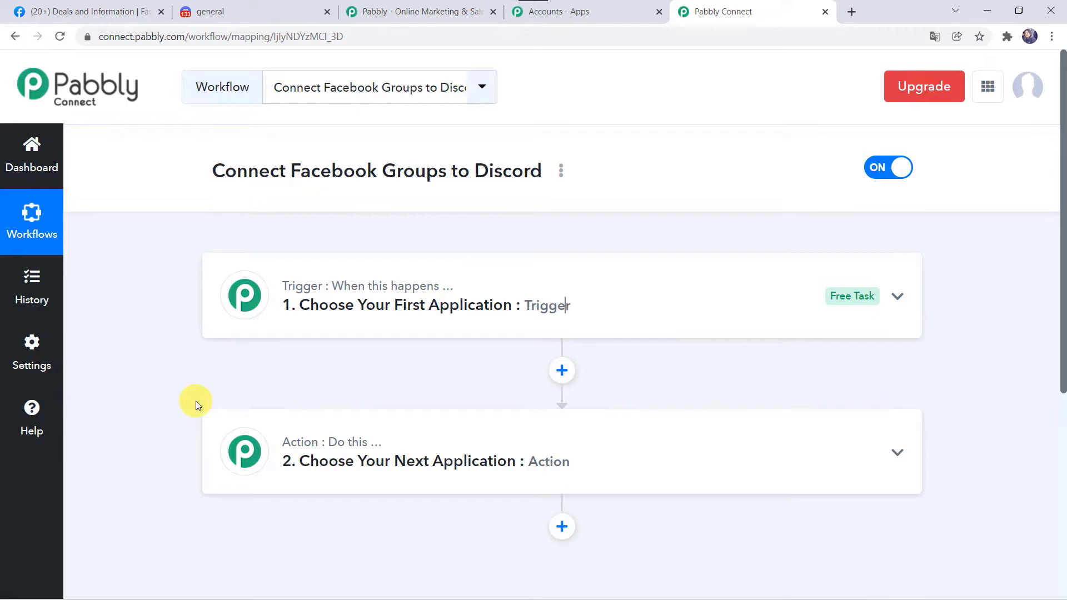
Set the trigger app to Facebook Groups with the New Post event.
click(571, 310)
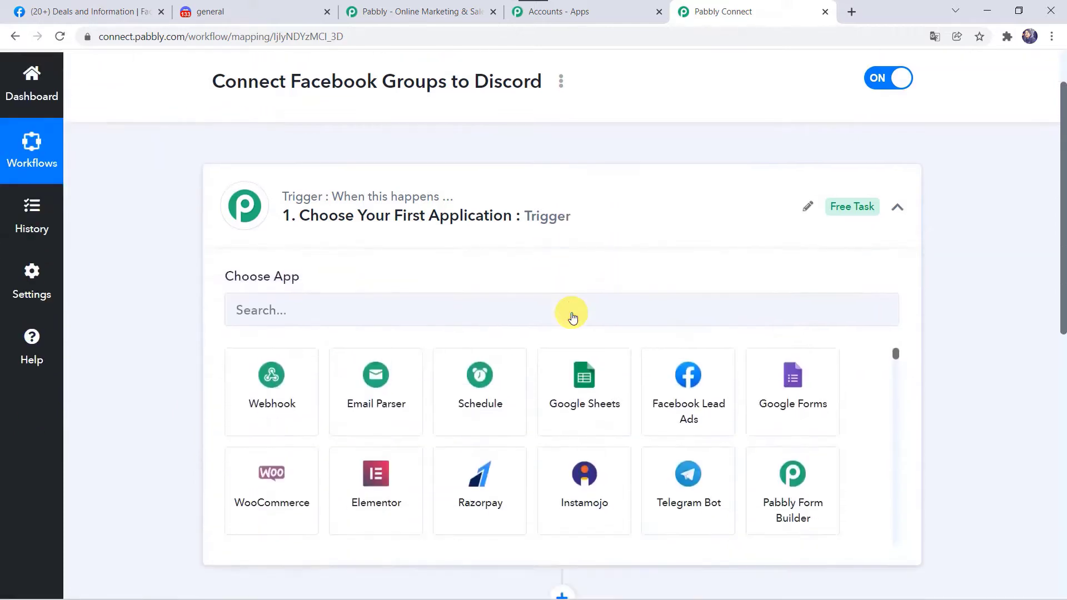
click(462, 258)
text(Face)
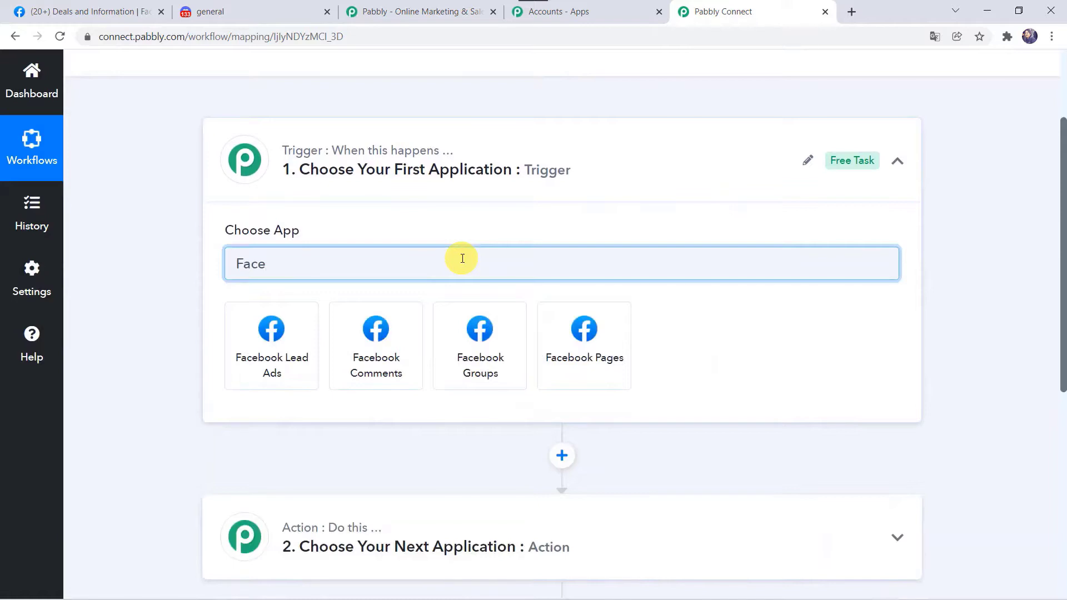
click(480, 353)
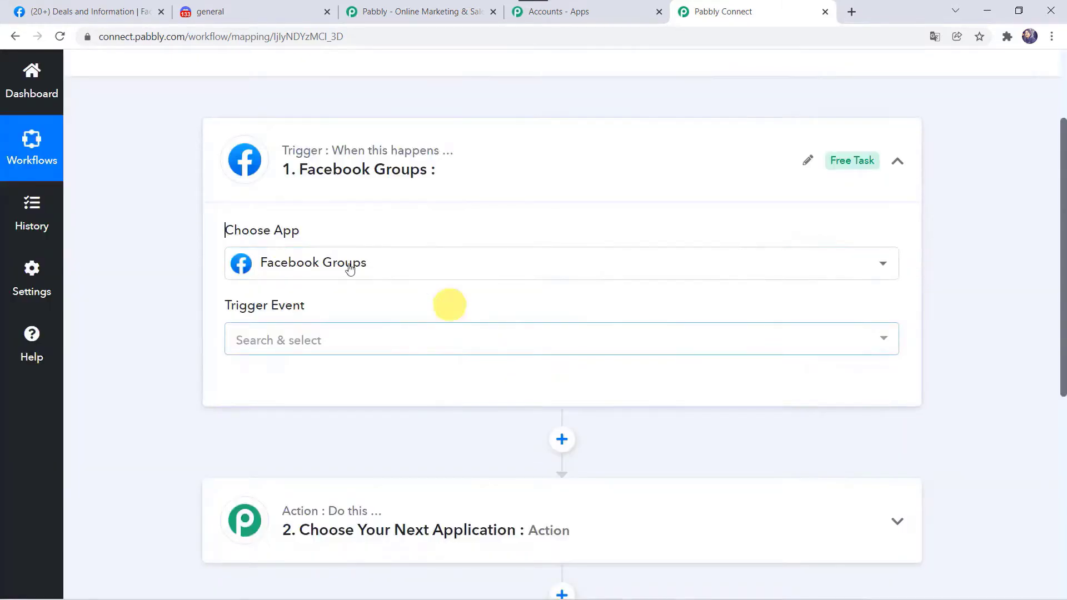
click(283, 339)
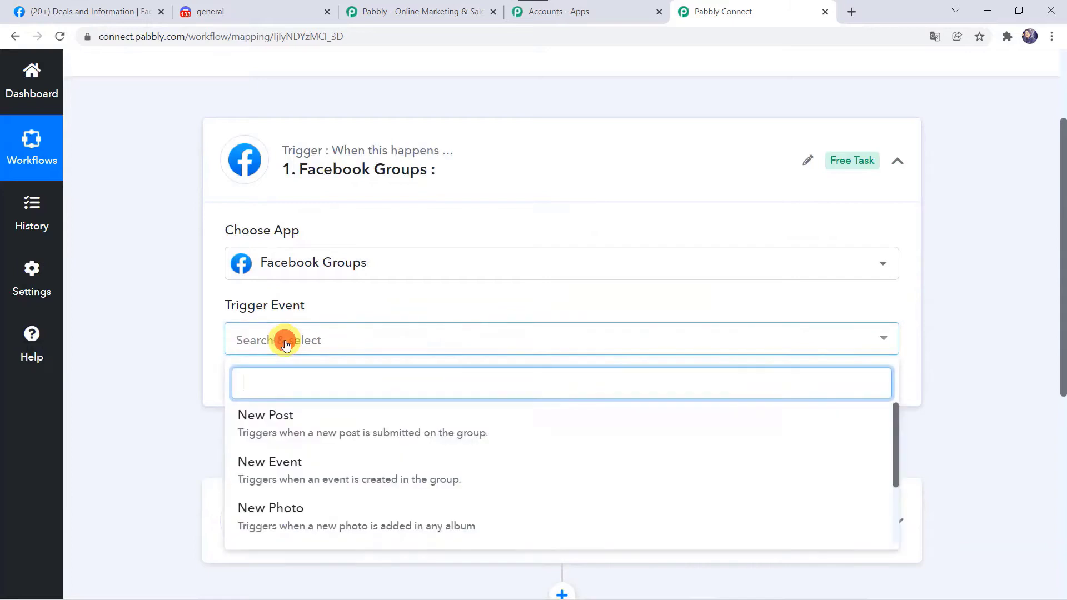
click(288, 428)
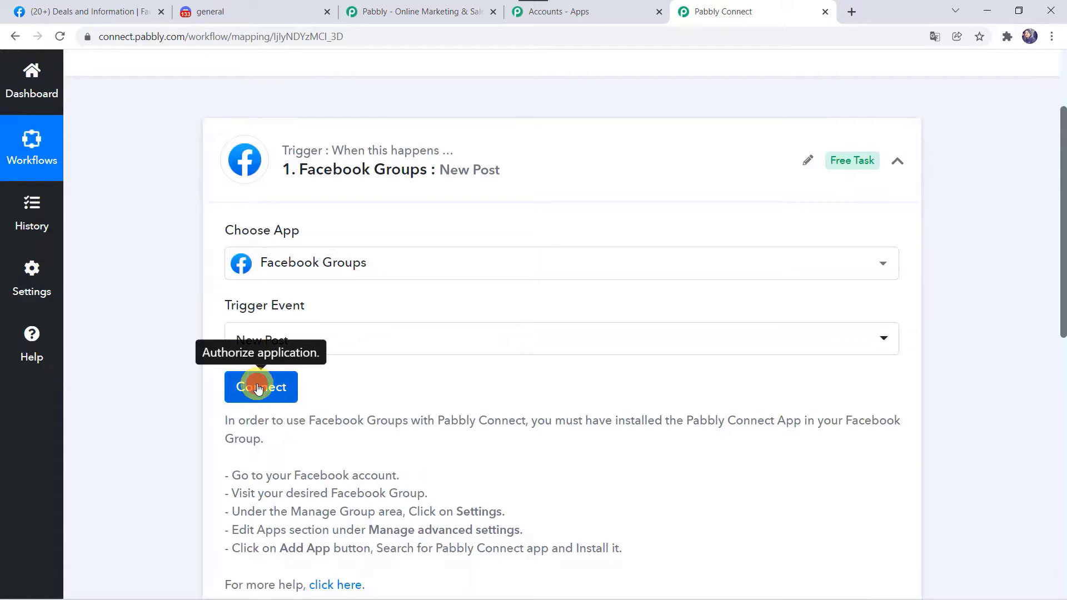
Add and authorize a new Facebook Groups connection for the trigger.
click(257, 387)
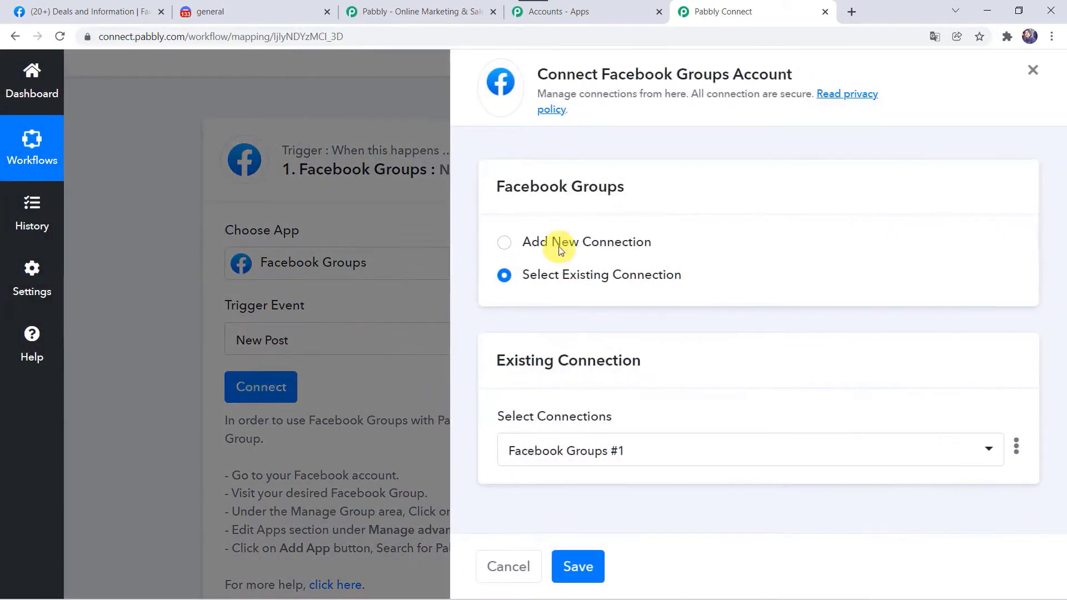
click(558, 245)
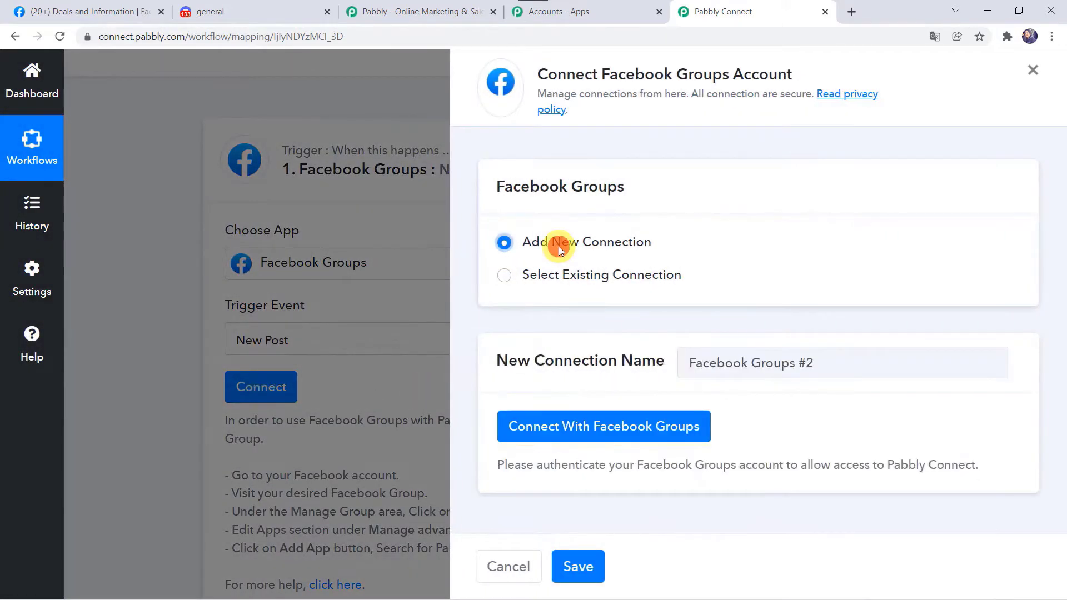
click(601, 431)
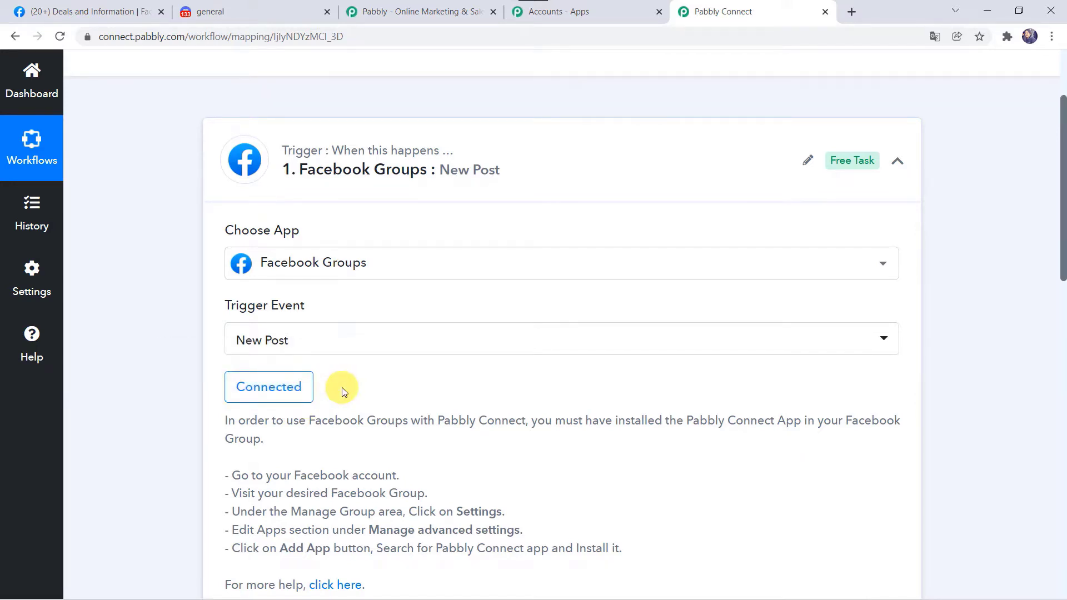
scroll(342, 388, down, 2)
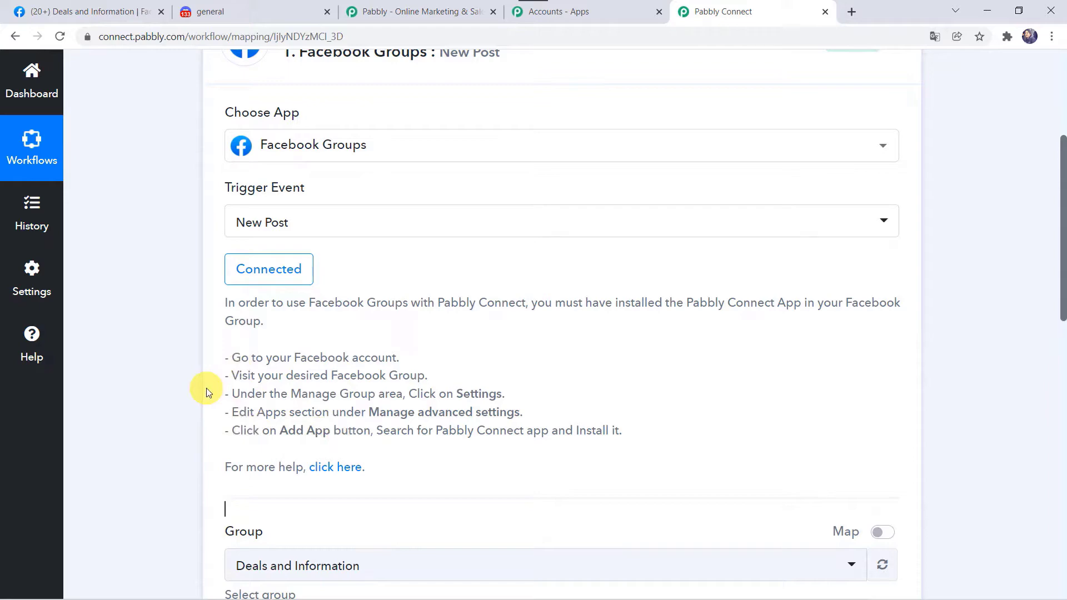
Open the settings of the Deals and Information Facebook group.
click(94, 15)
scroll(343, 286, up, 7)
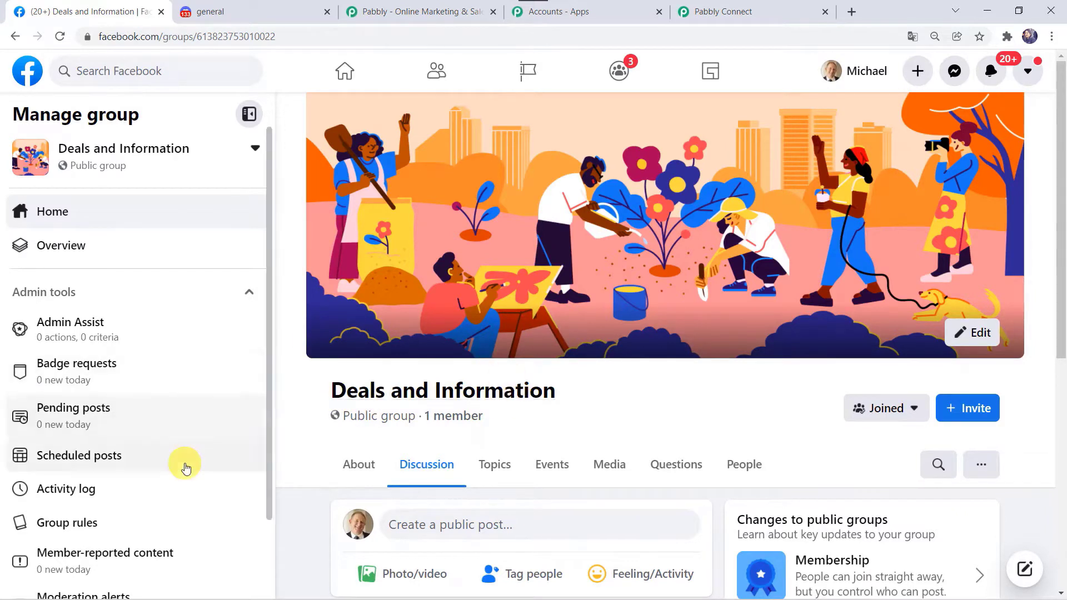
scroll(184, 464, down, 2)
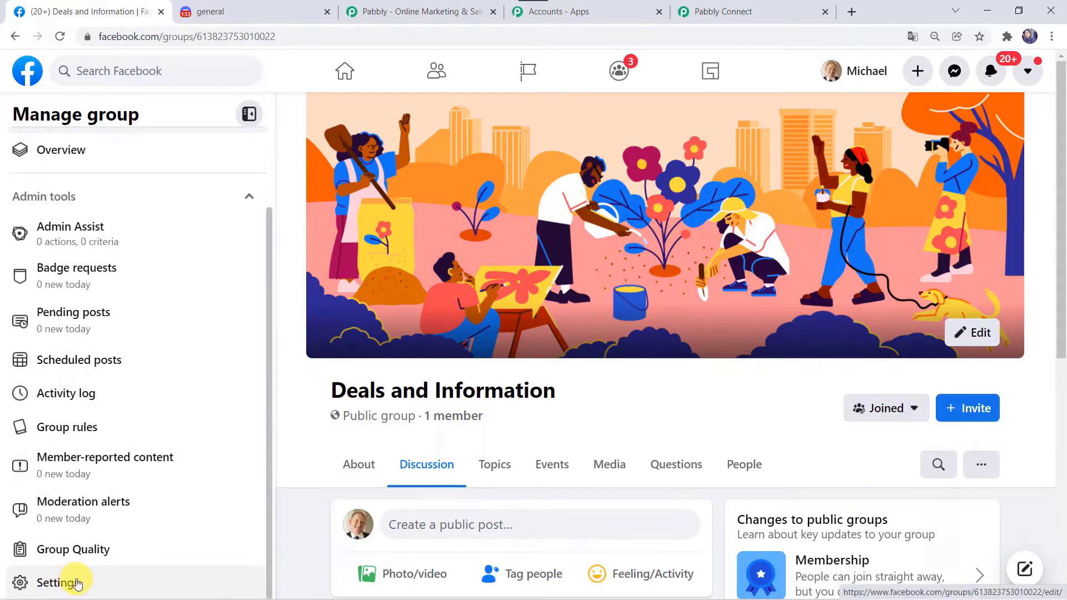
click(76, 584)
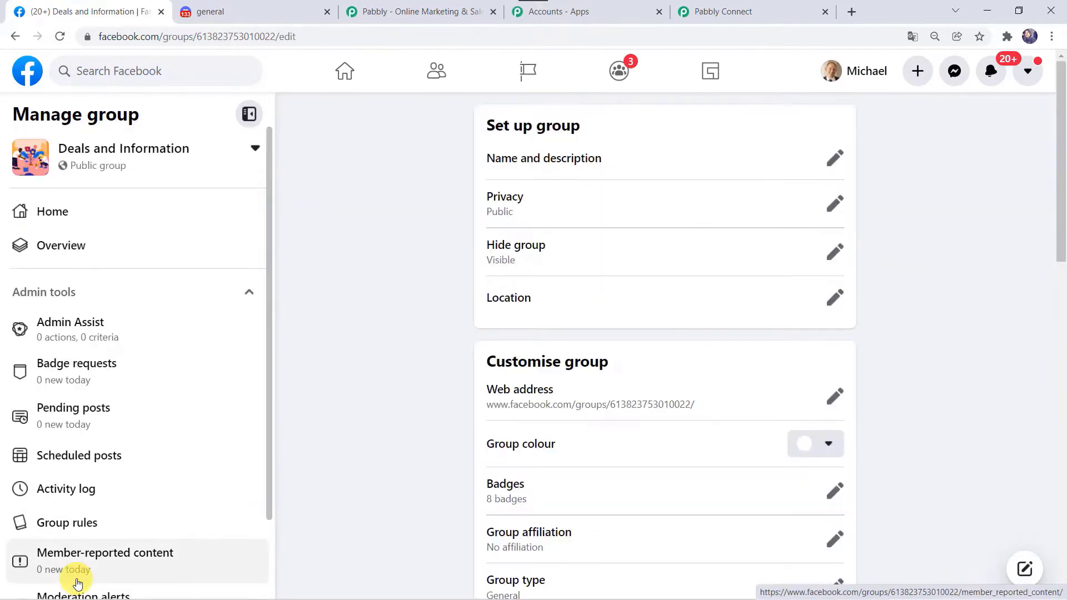
scroll(385, 509, down, 10)
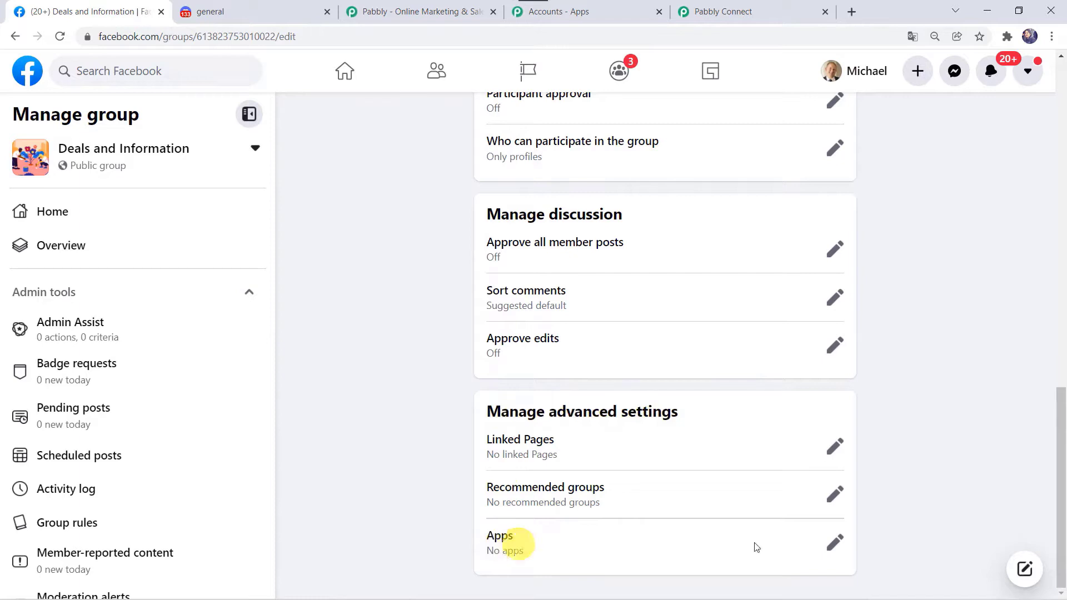
Add the Pabbly Connect app to the group's apps.
click(837, 547)
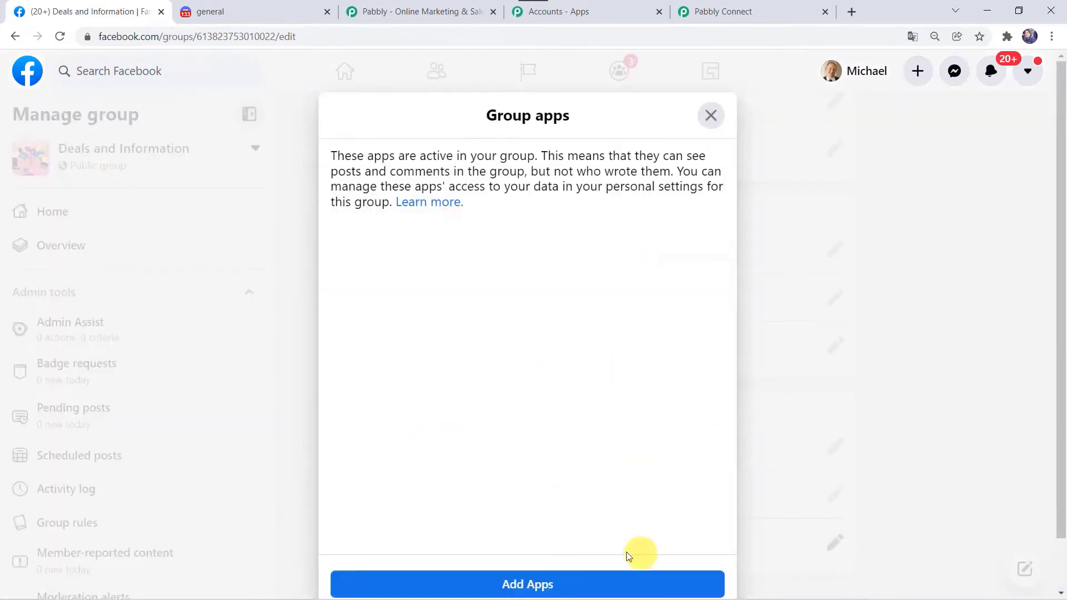
click(501, 587)
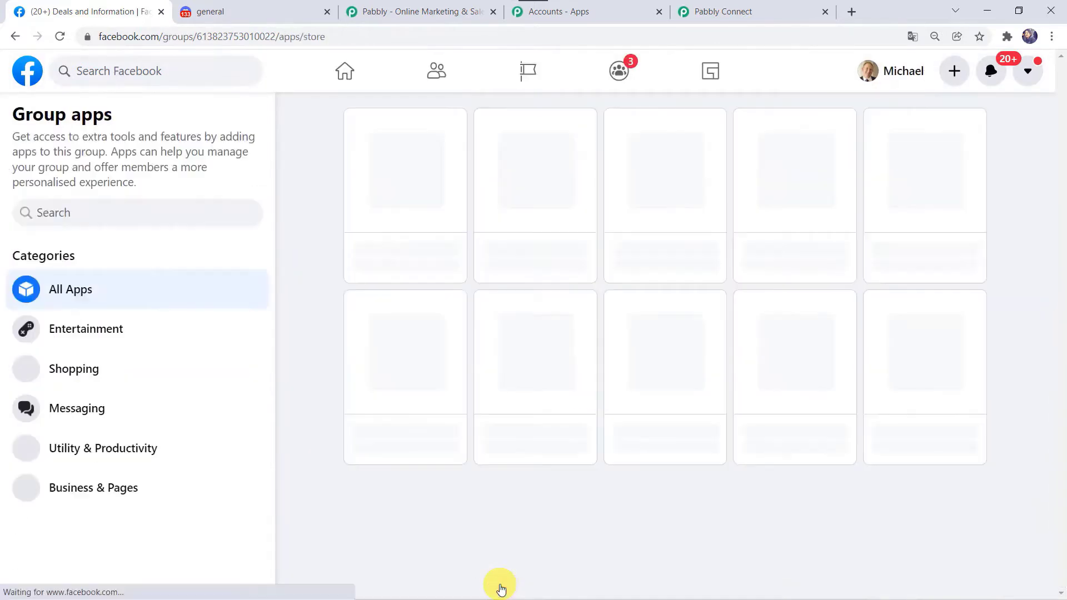
click(132, 212)
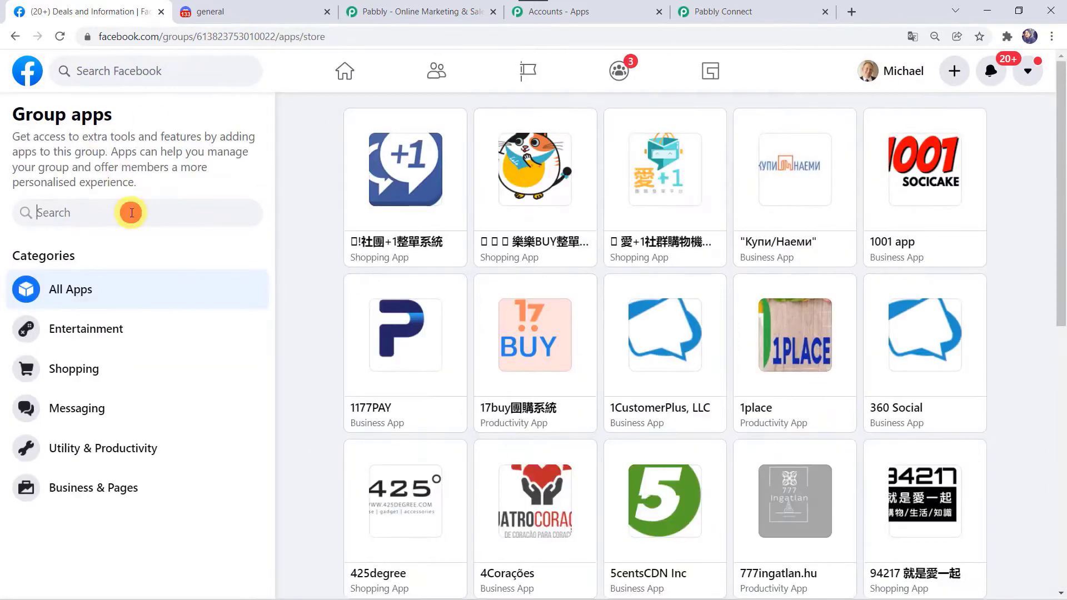
text(Pabb)
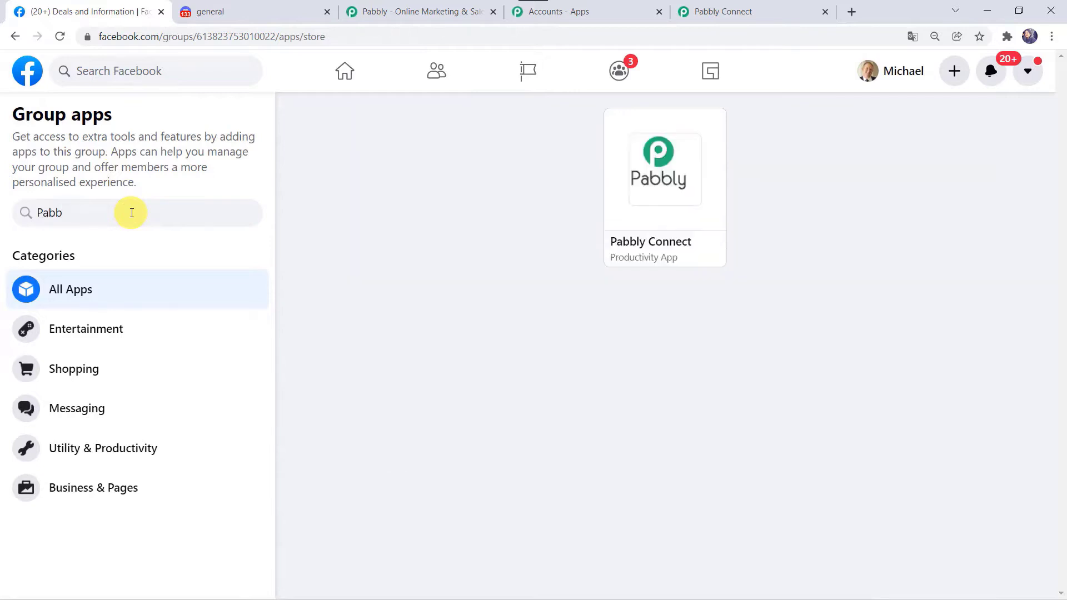
click(625, 231)
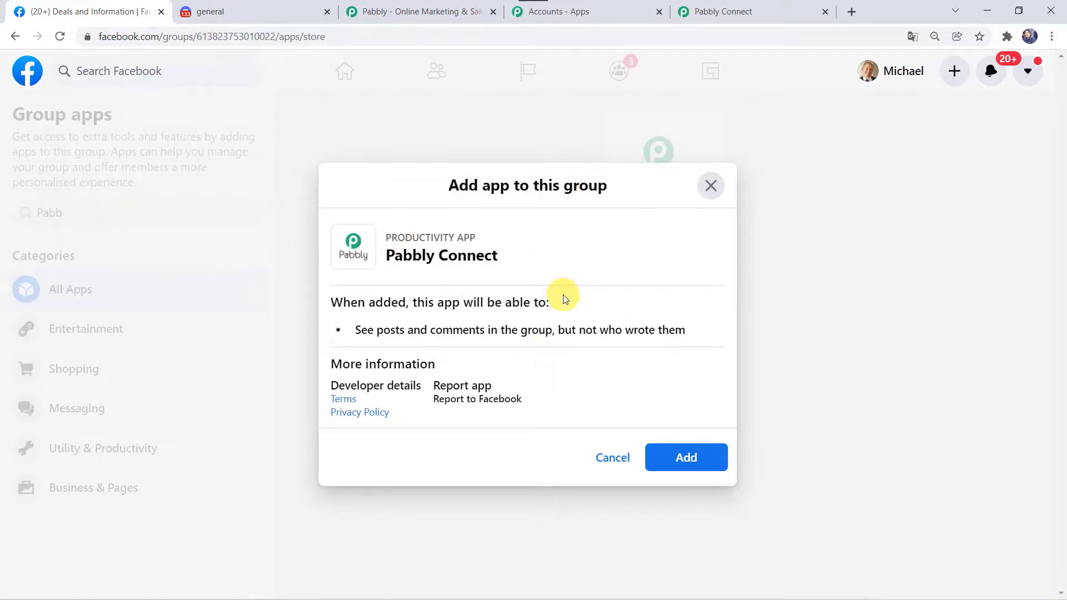
click(685, 465)
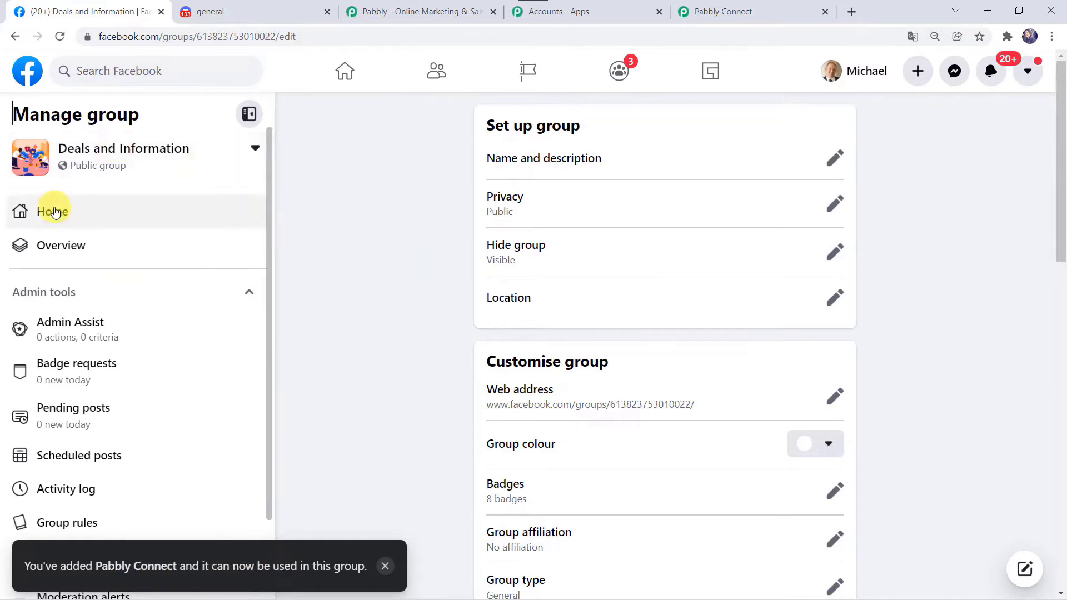
Reload the group home page to confirm Pabbly Connect was added, then return to the workflow.
click(54, 212)
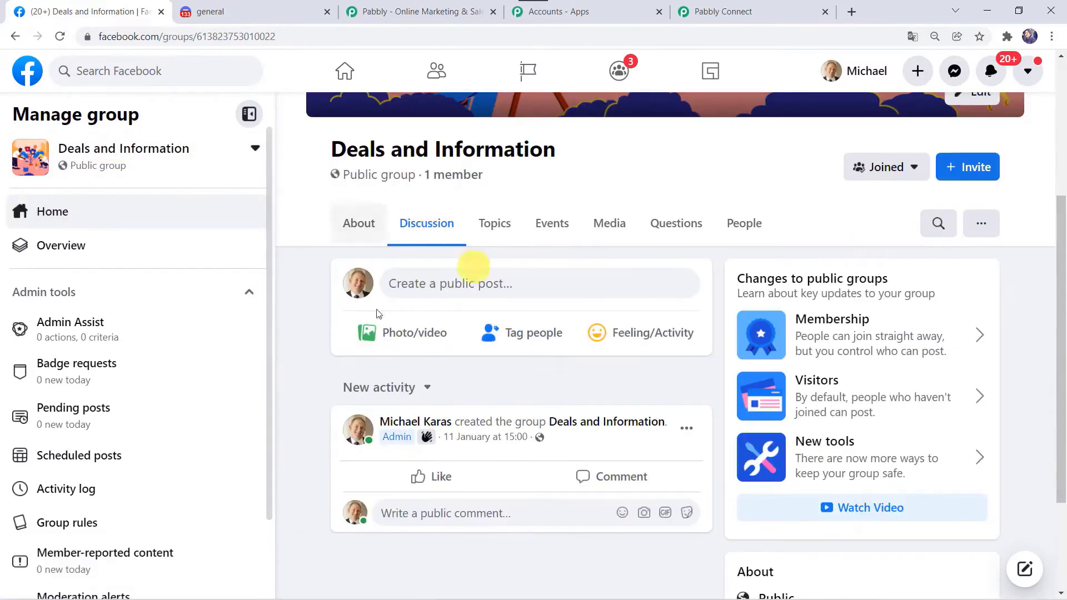
click(66, 39)
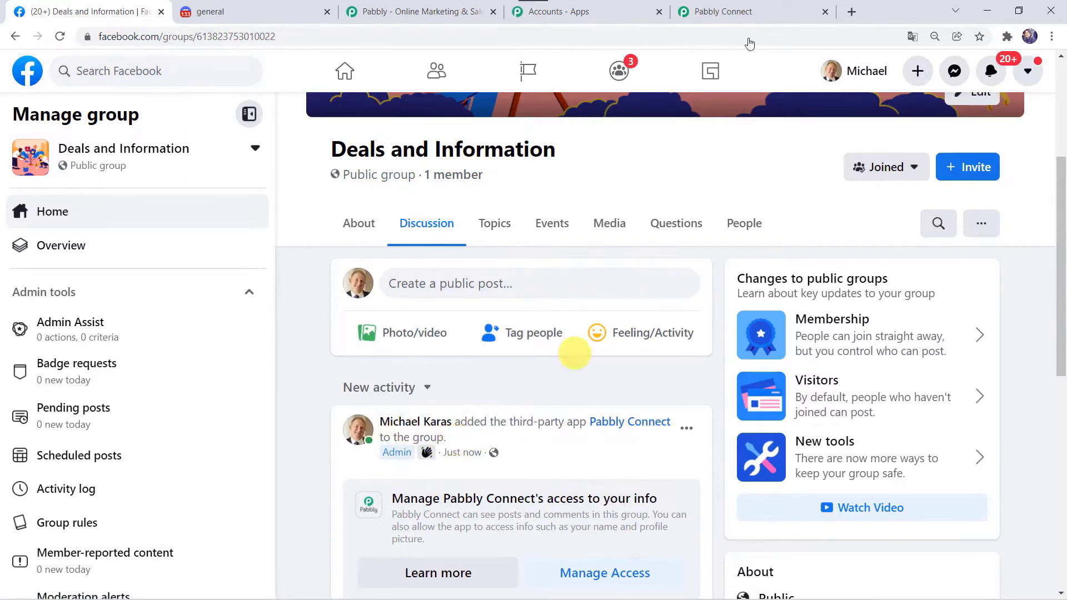
click(754, 10)
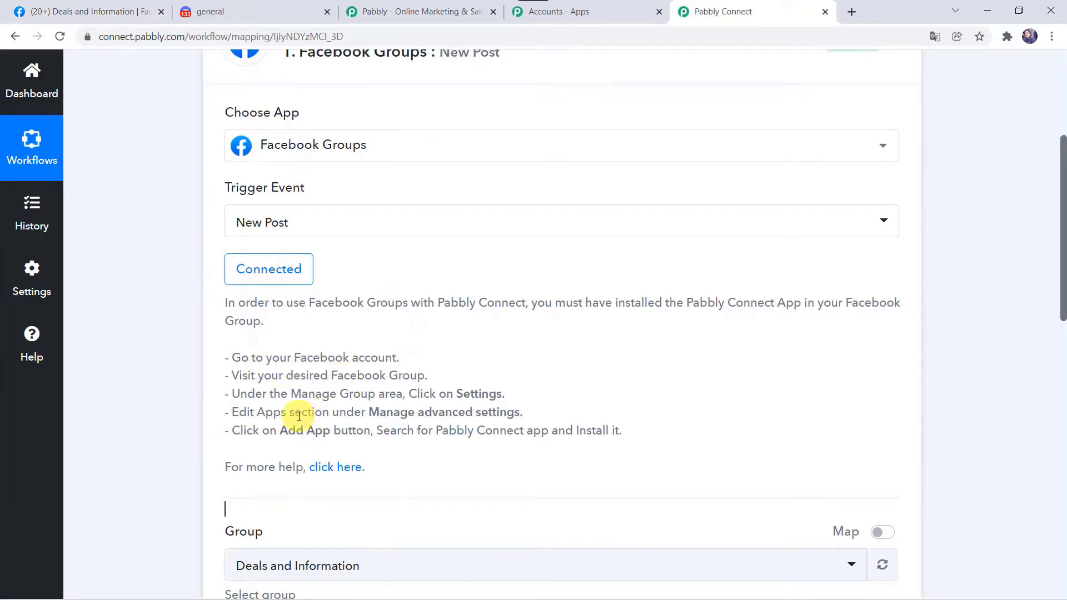
Keep Deals and Information as the trigger group and set the post Limit to 999.
scroll(210, 416, down, 4)
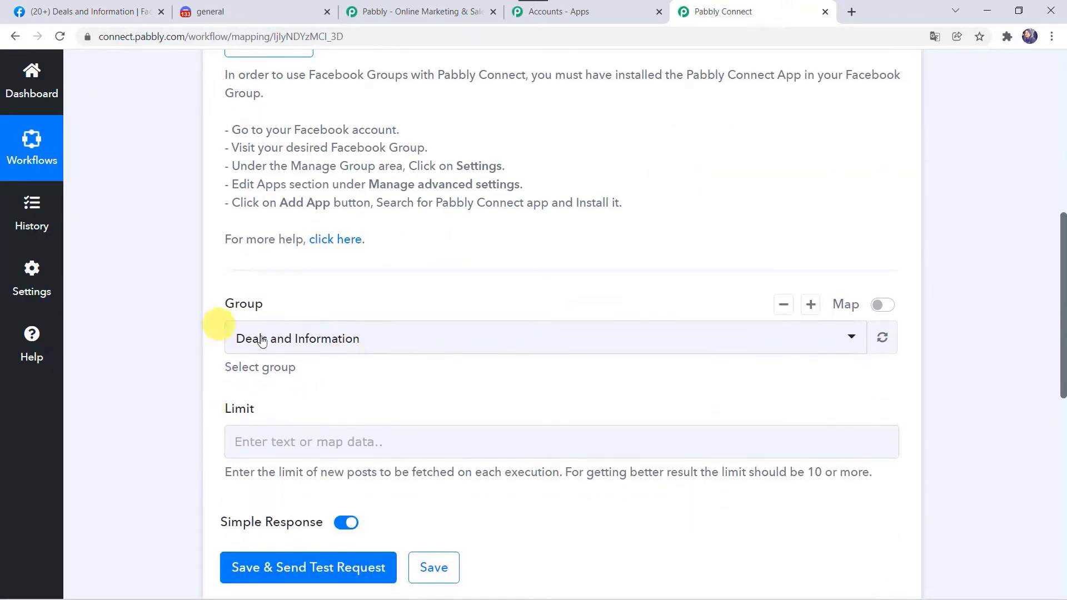
click(293, 340)
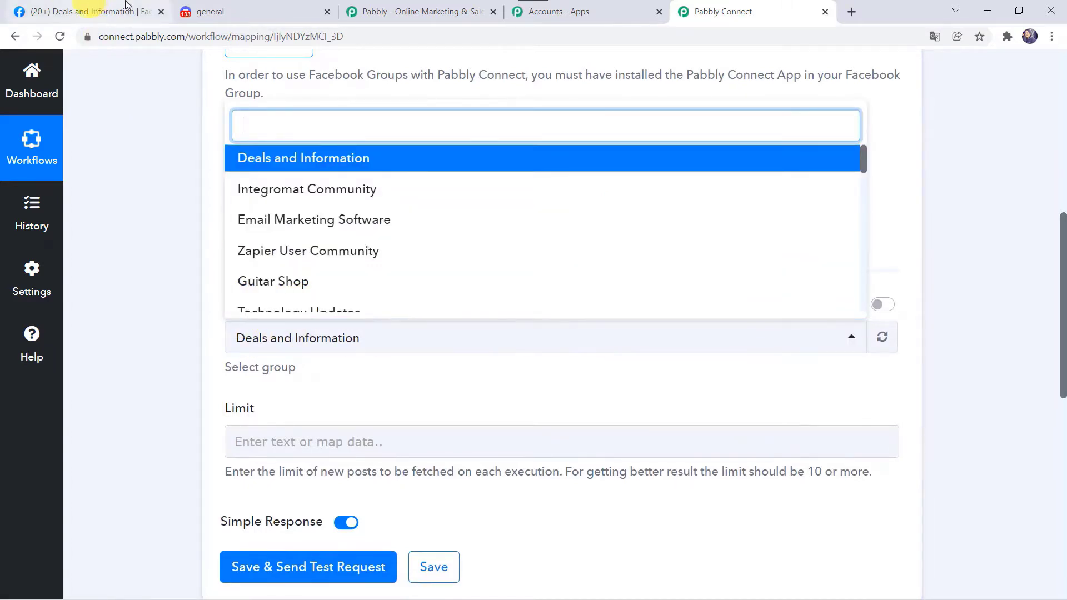
click(101, 9)
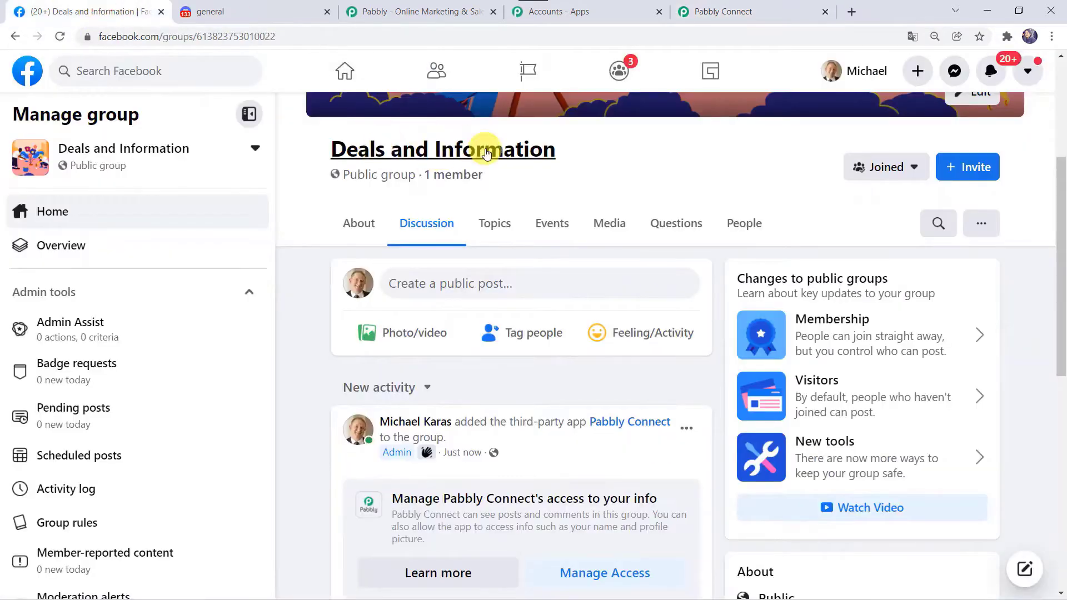
click(767, 10)
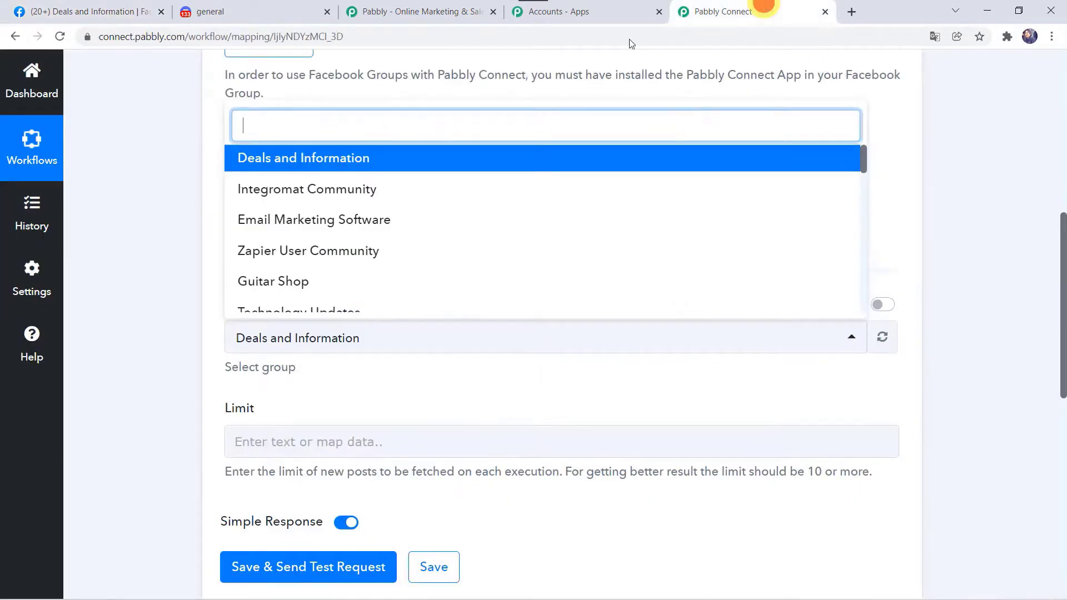
click(343, 159)
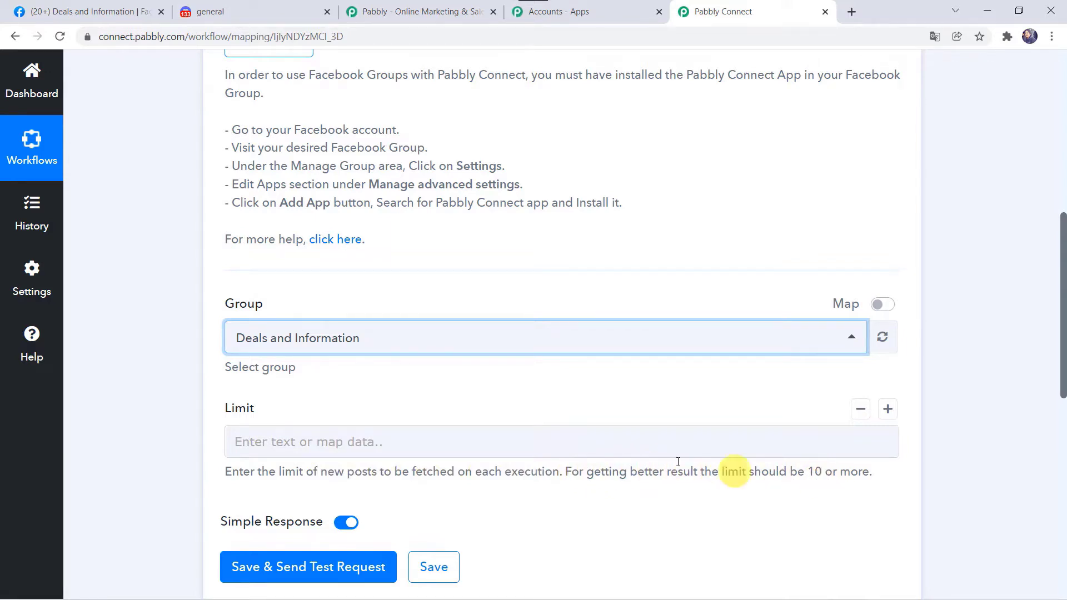
click(503, 441)
text(999)
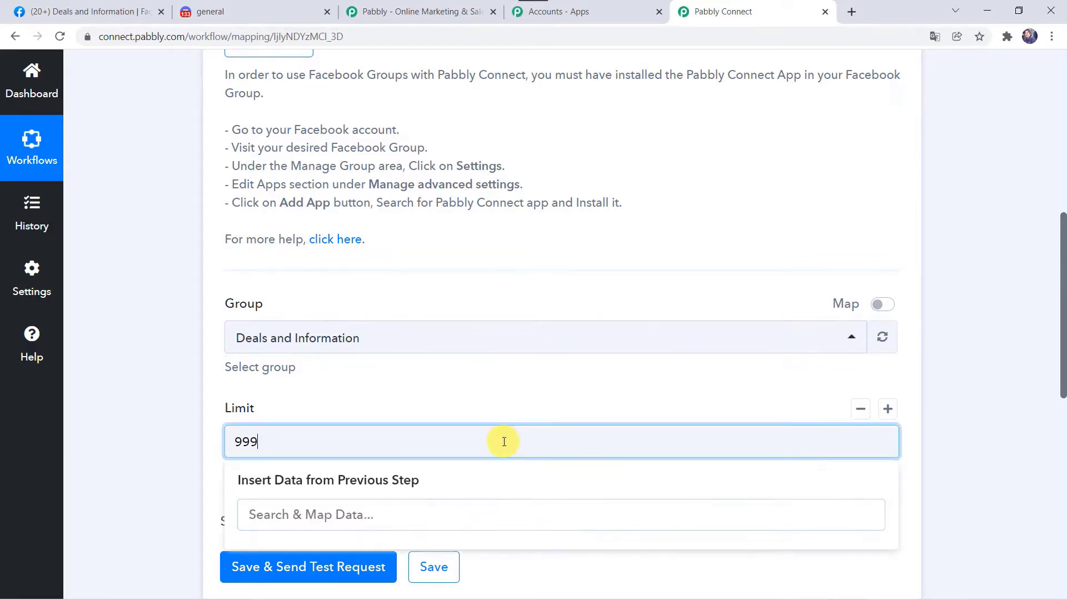
click(144, 448)
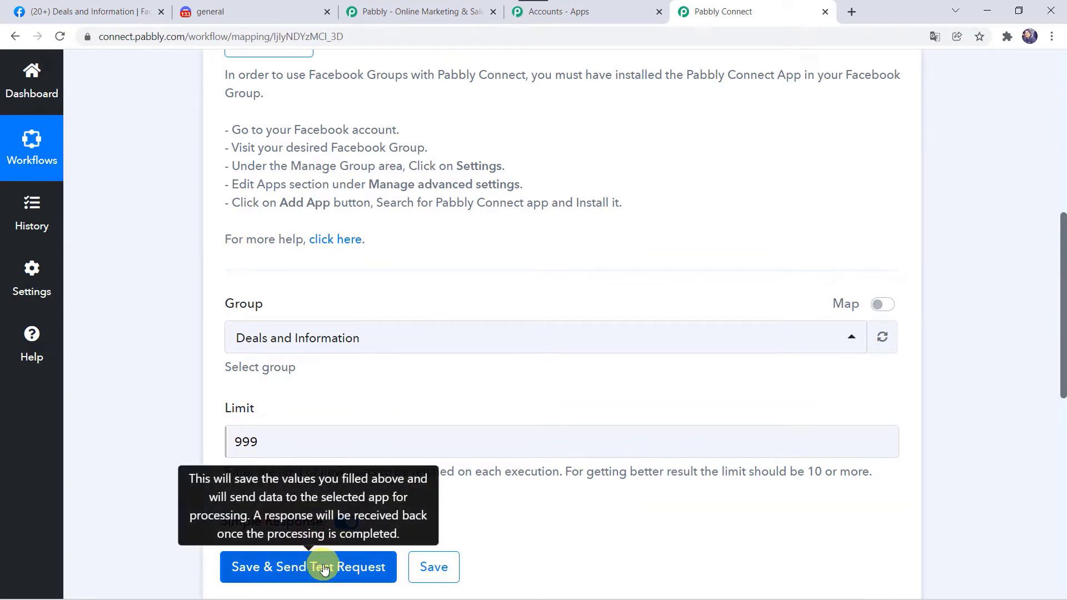
Start a new group post and attach Pabbbly 2.gif from Pictures > Uploads.
click(102, 7)
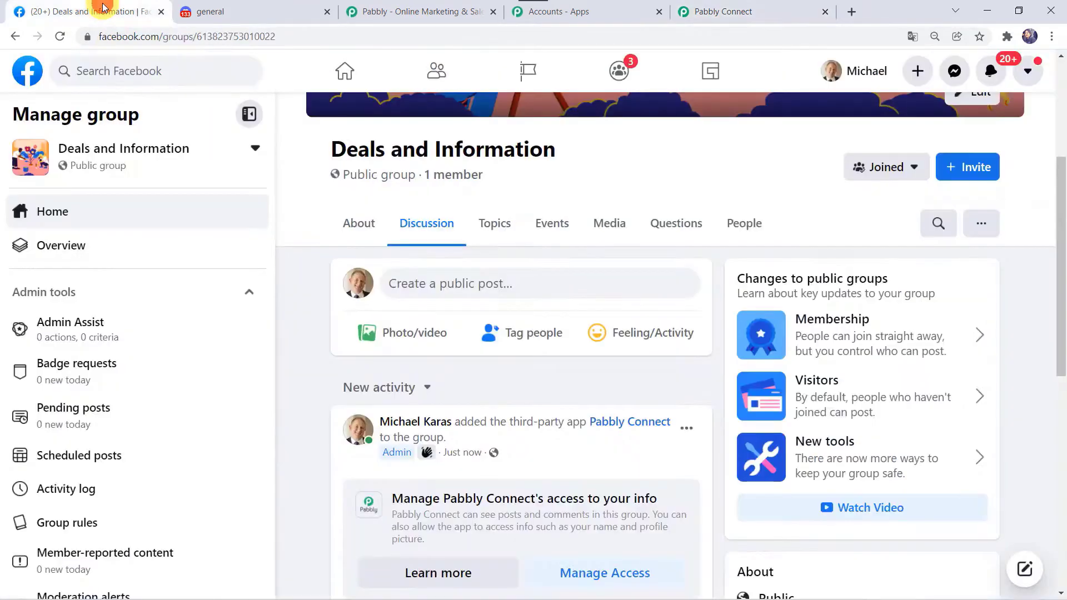
click(427, 284)
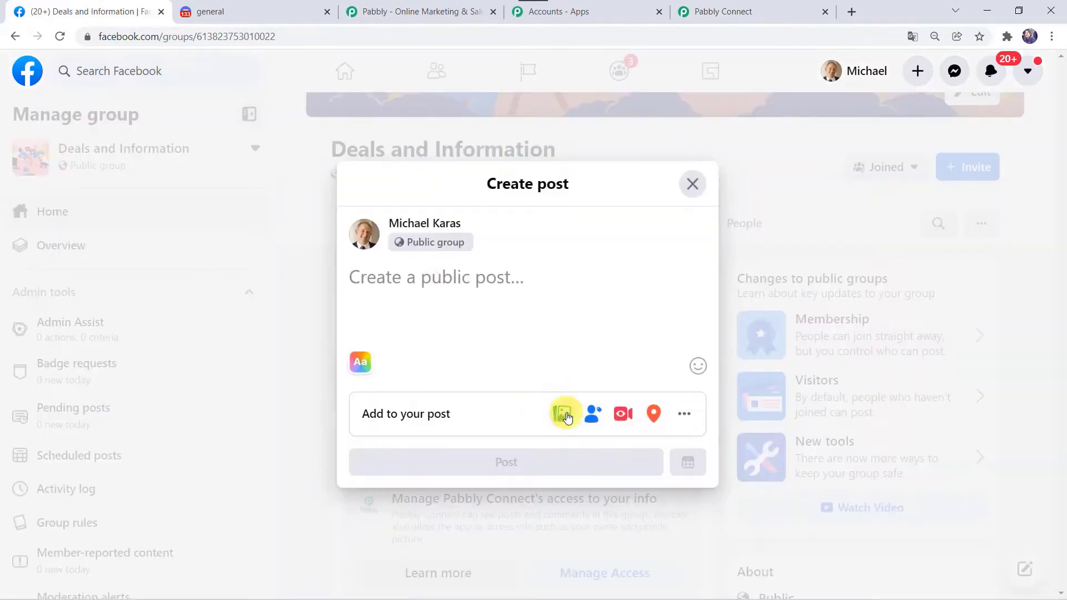
click(564, 415)
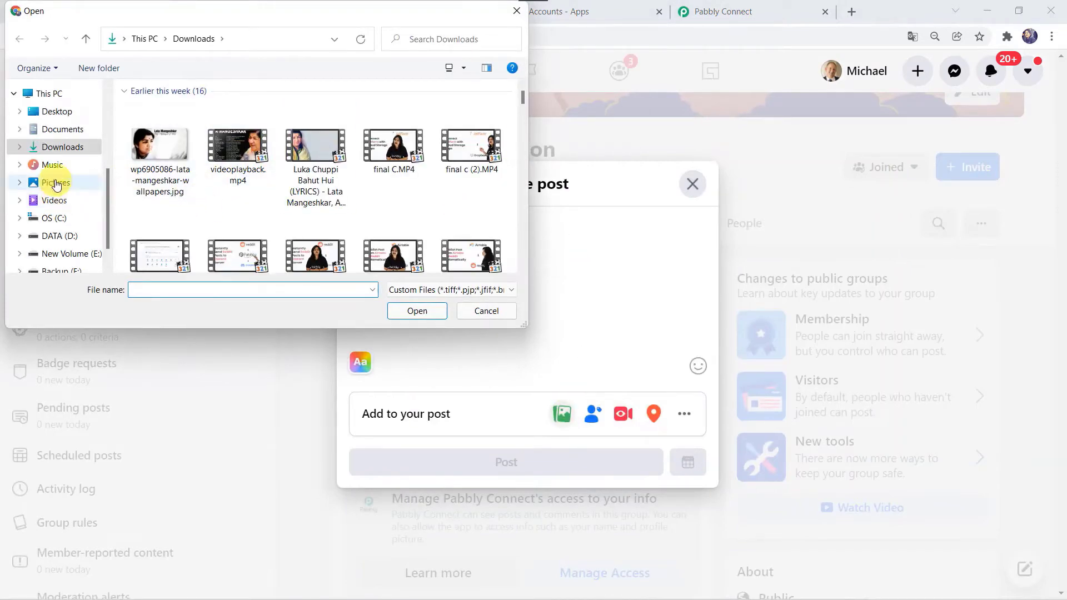
click(55, 183)
double_click(471, 144)
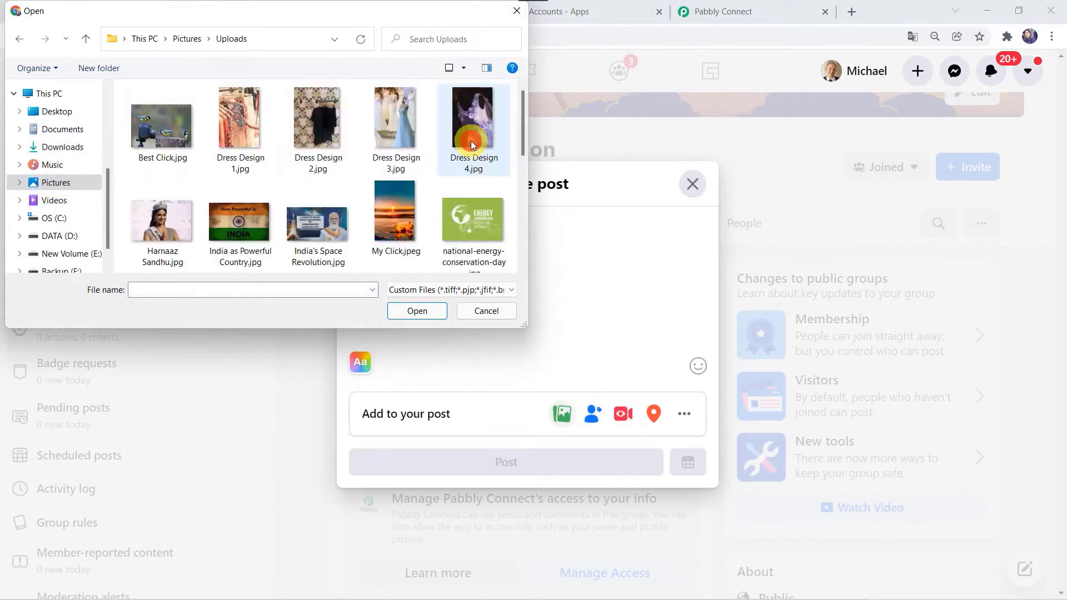
scroll(256, 229, down, 5)
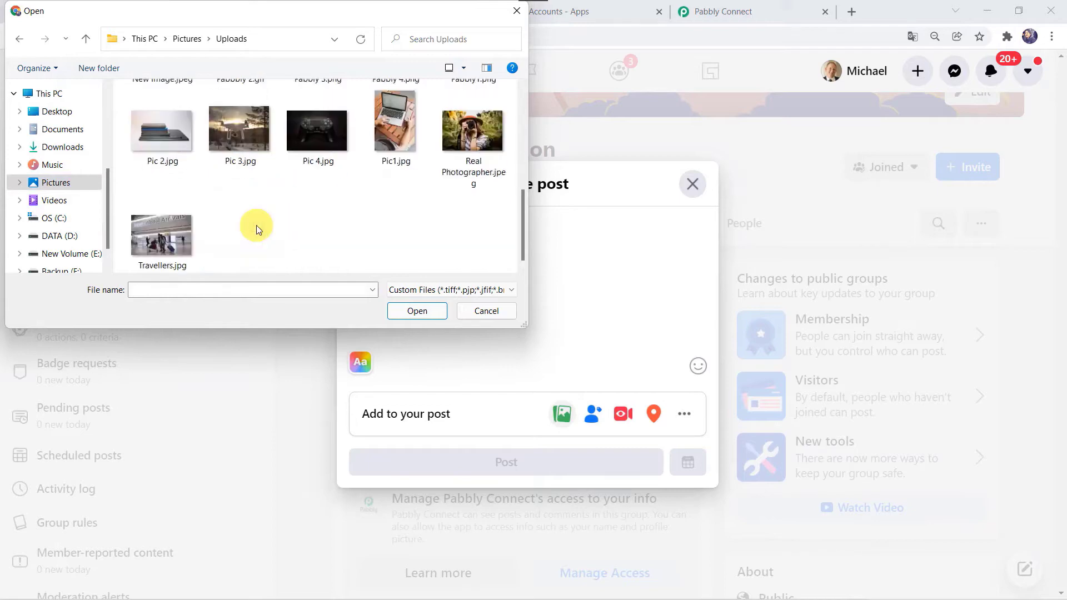
scroll(258, 186, up, 4)
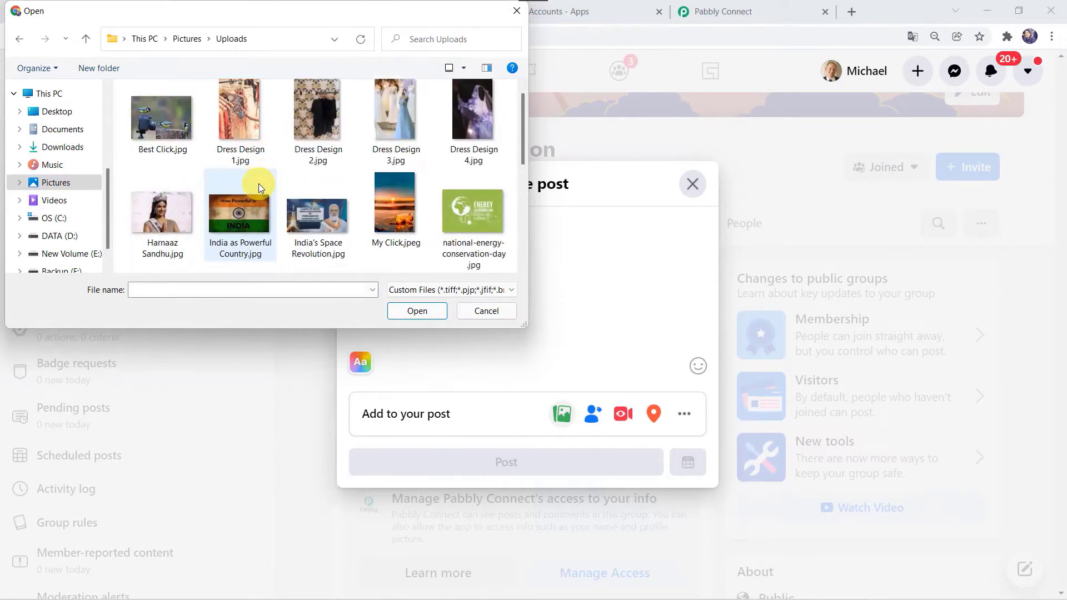
scroll(258, 188, down, 1)
double_click(241, 244)
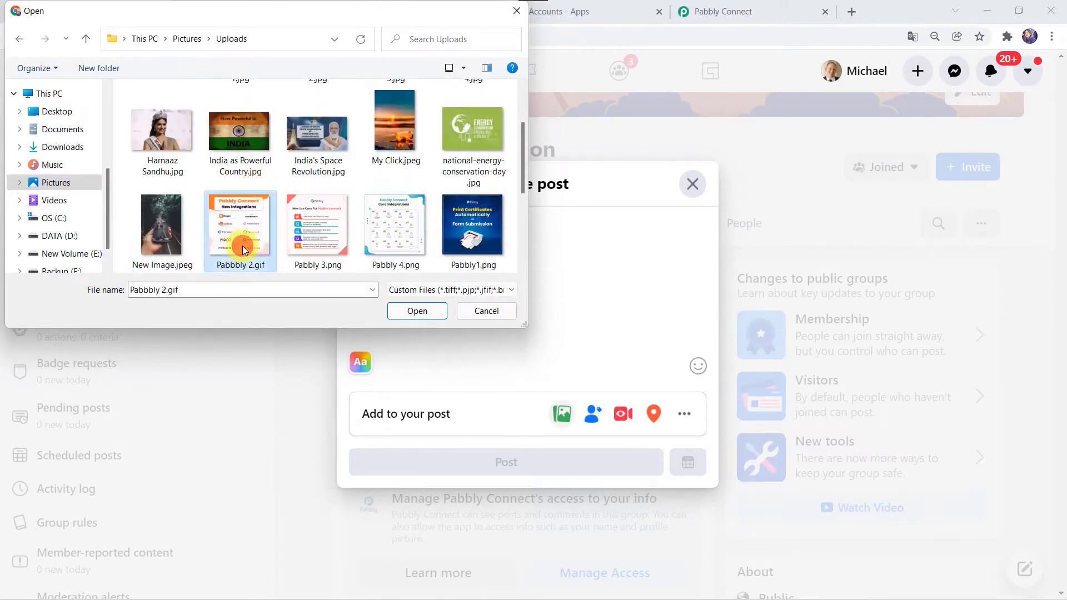
Caption the post 'Pabbly Connect - New Integrations' and publish it.
click(431, 218)
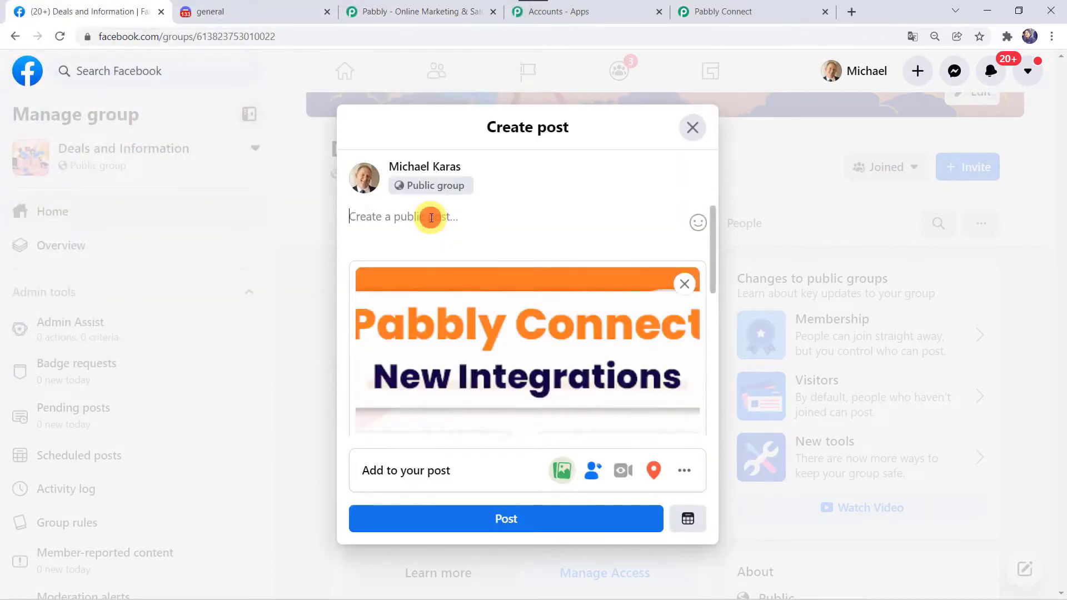
text(Pabb)
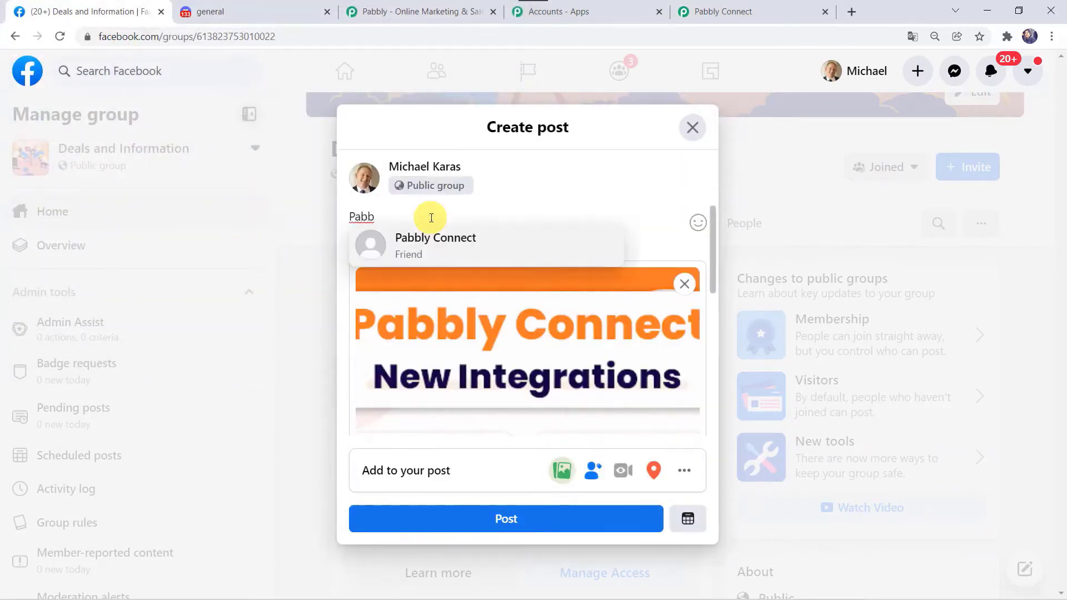
text(ly Co)
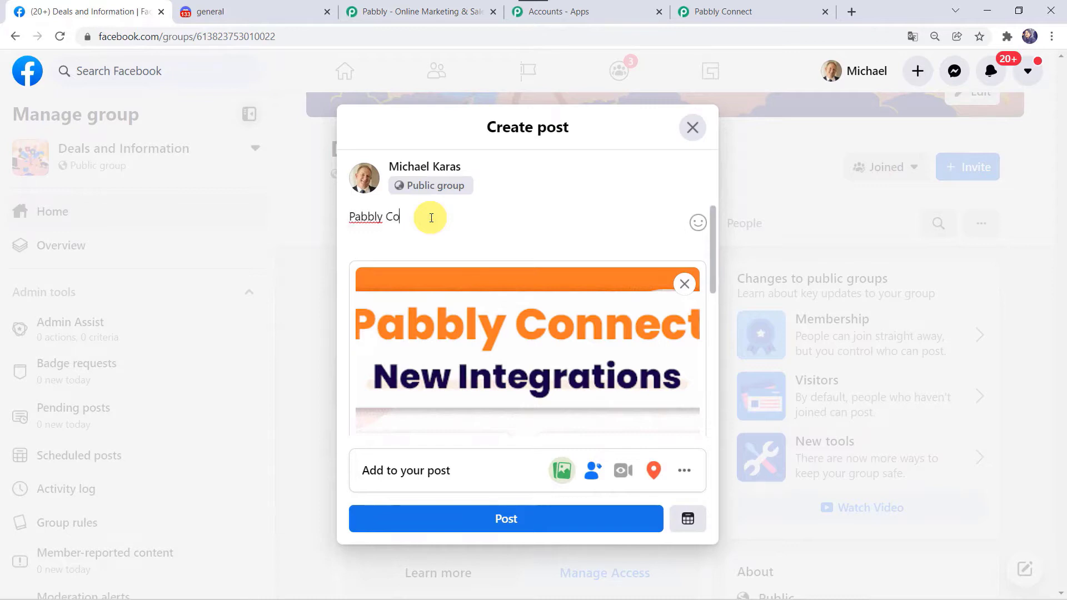
text(nnect - New Integratio)
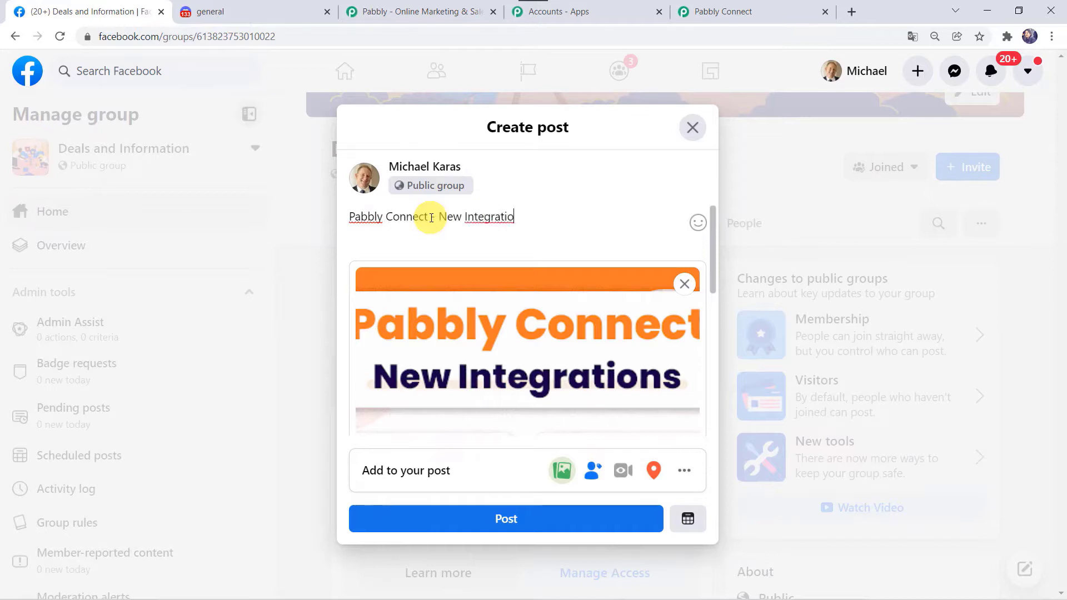
text(ns)
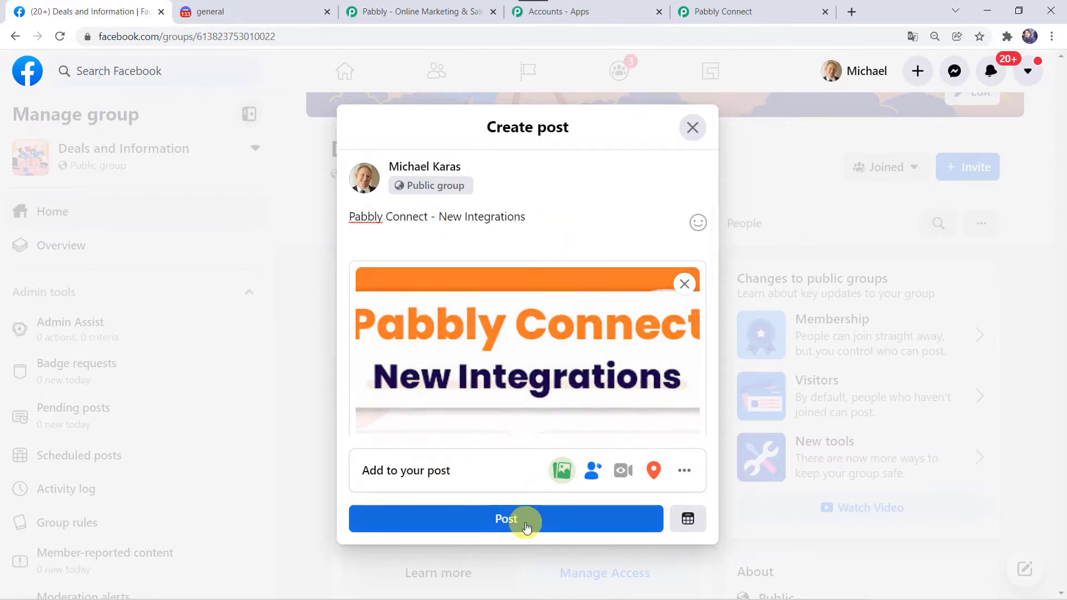
click(527, 526)
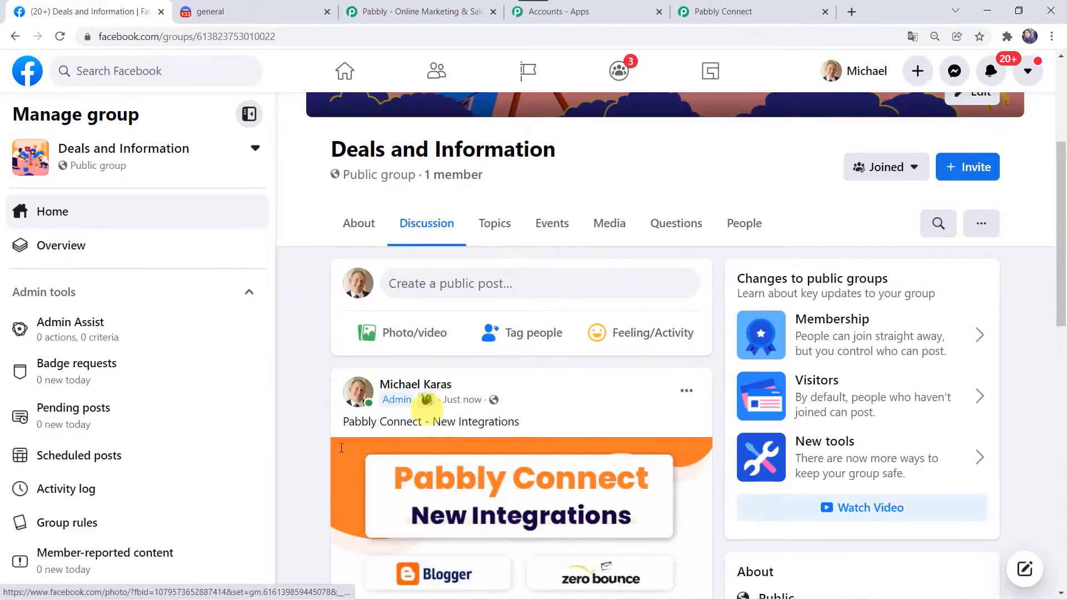
scroll(282, 423, down, 5)
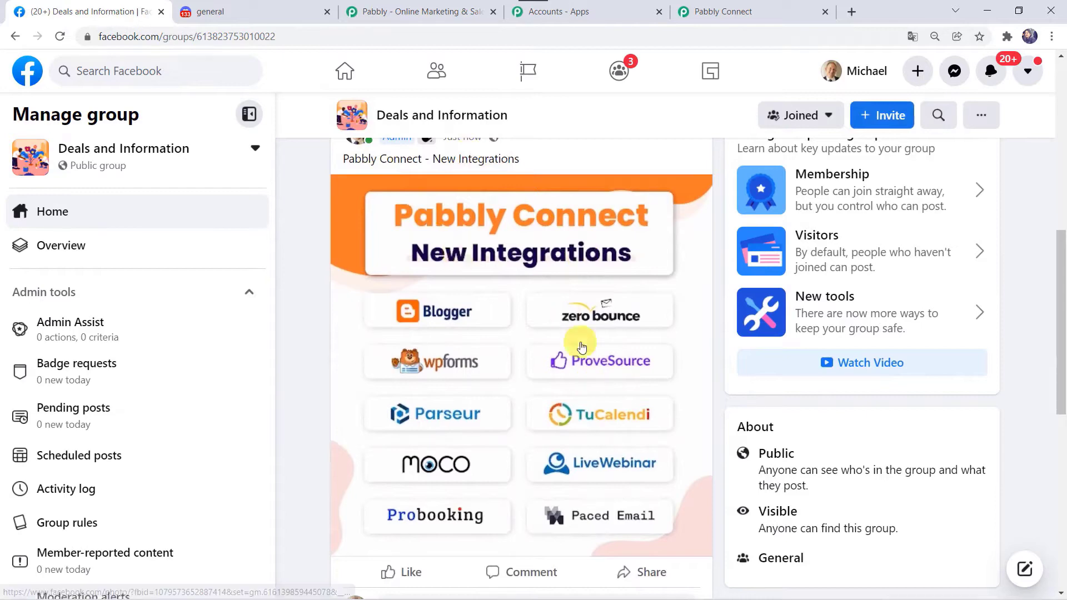
Save the trigger and send a test request, capturing the new photo post from Deals and Information.
click(775, 9)
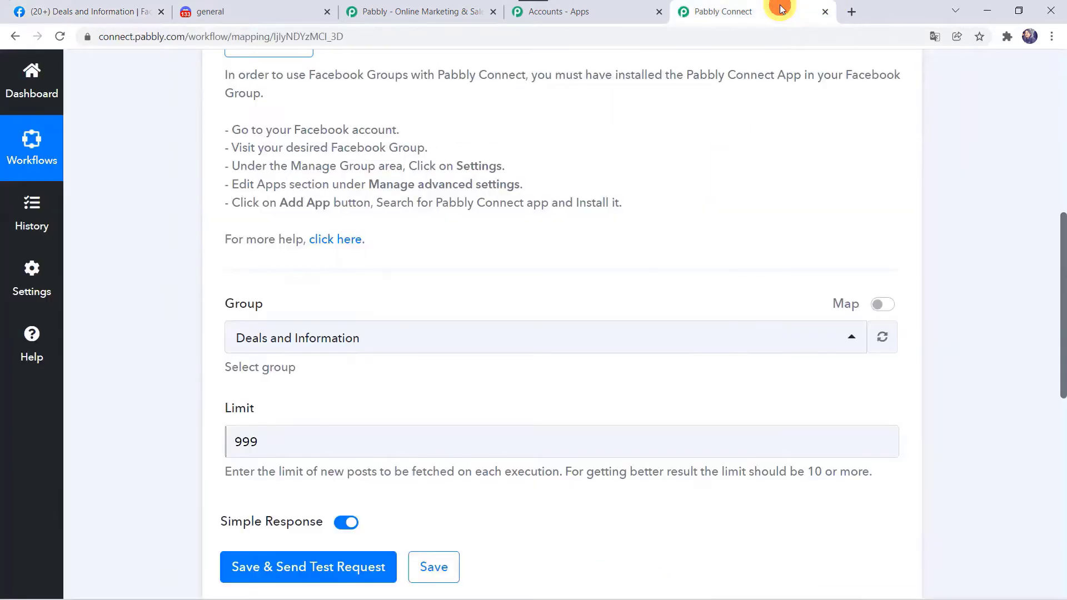
scroll(167, 364, down, 3)
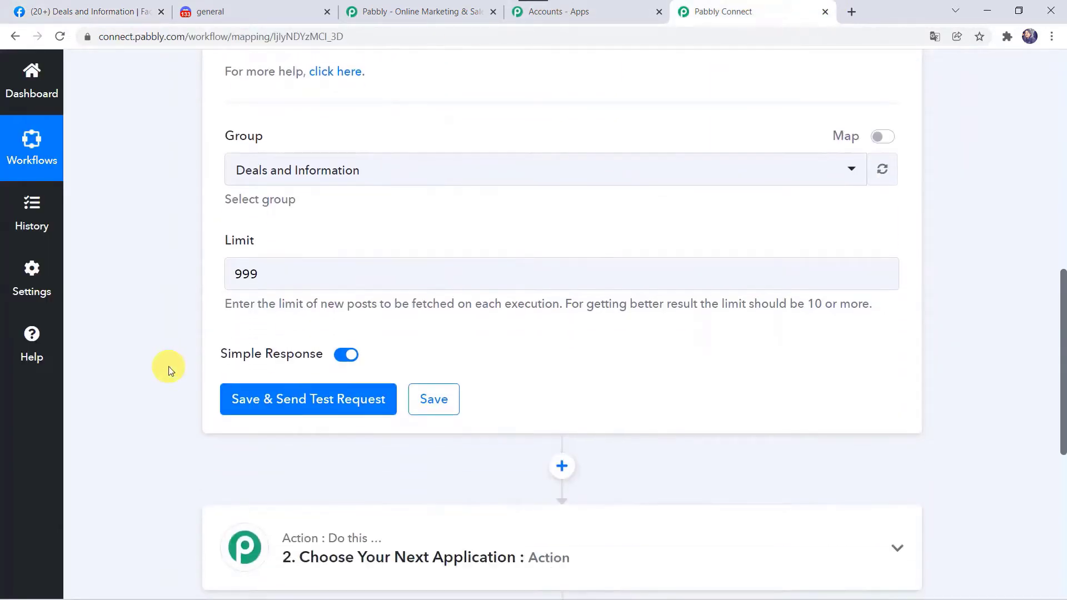
click(303, 407)
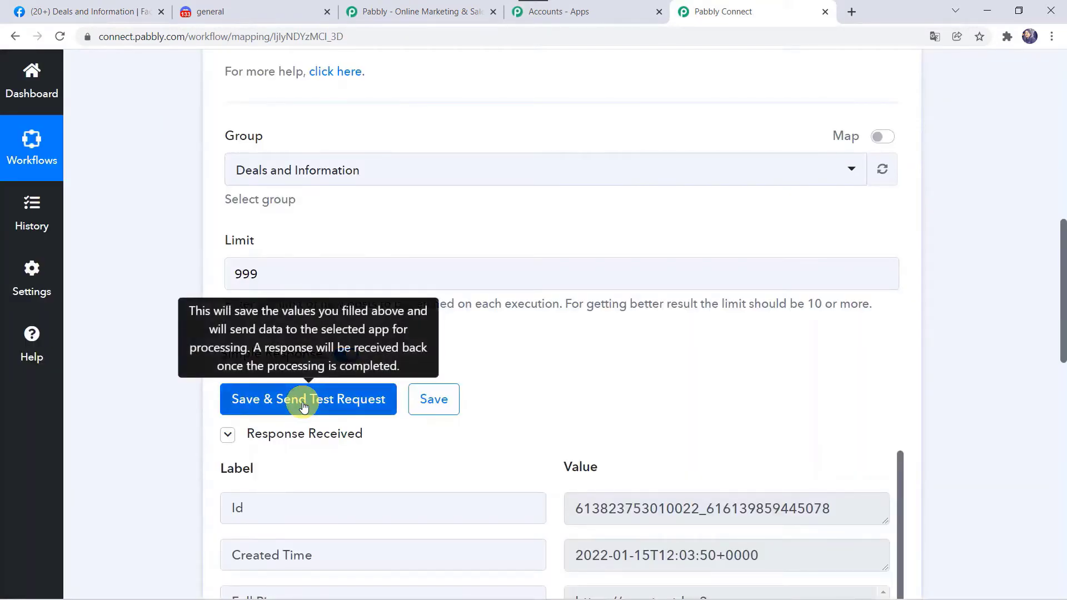
scroll(144, 515, down, 7)
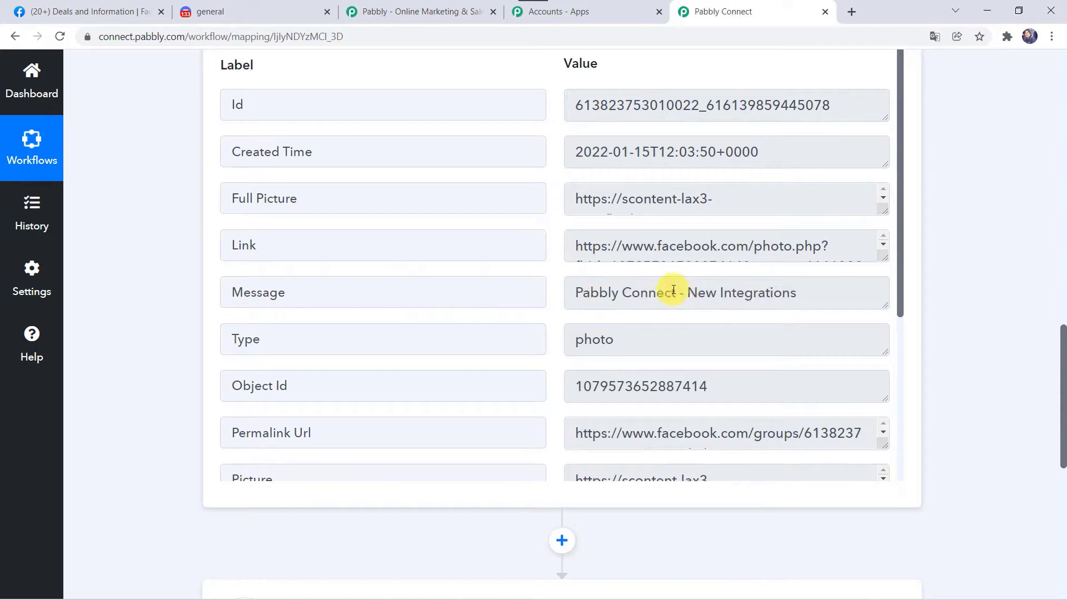
scroll(673, 289, down, 5)
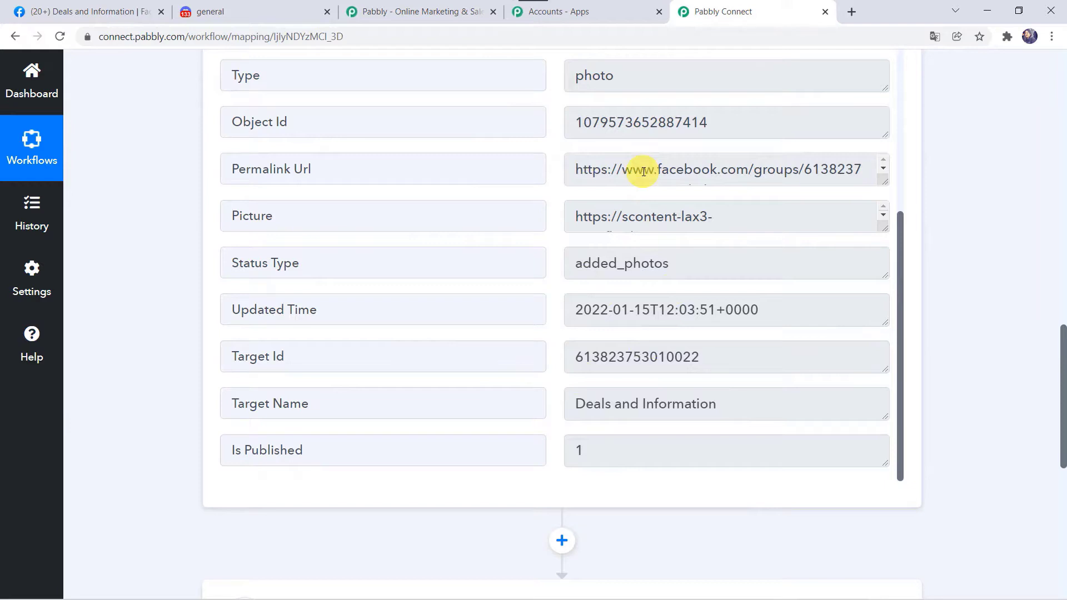
scroll(198, 441, down, 7)
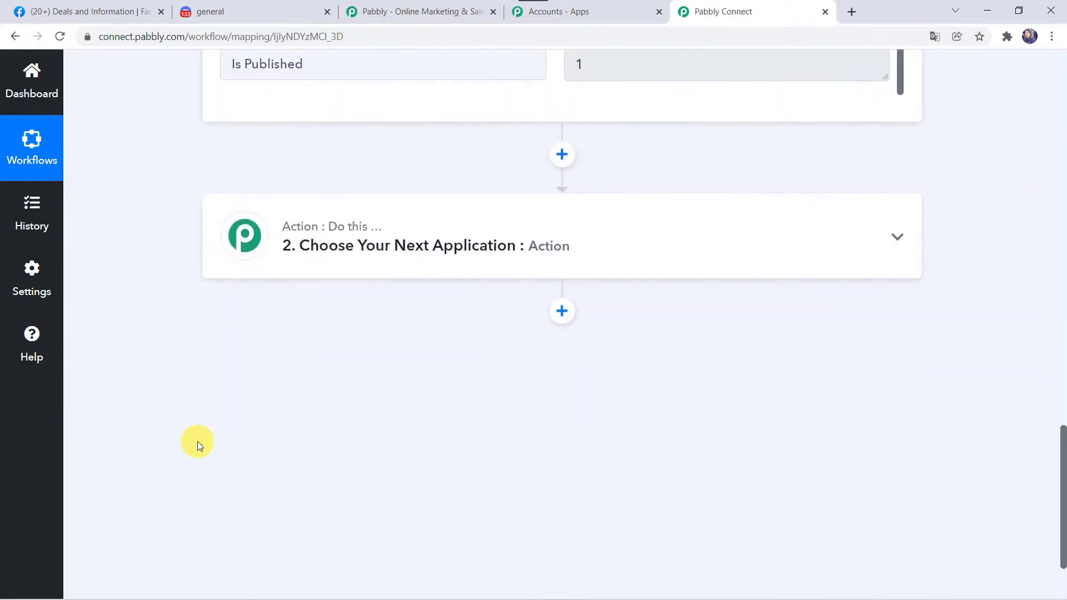
Set the action step to Discord's Send Channel Message (HTML) event.
click(546, 264)
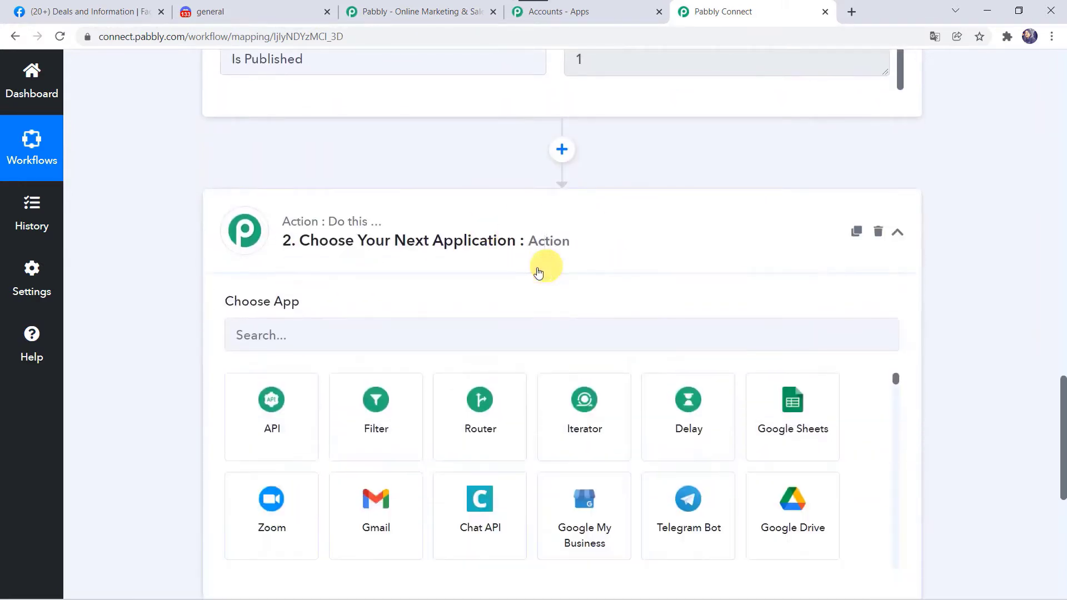
click(240, 334)
text(Di)
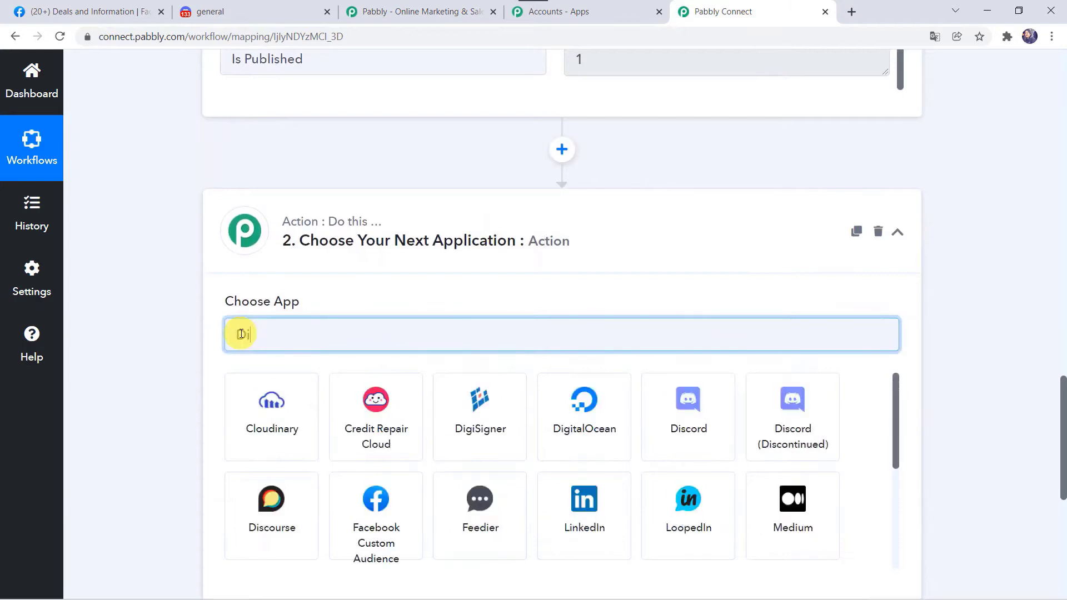
text(d)
key(BackSpace)
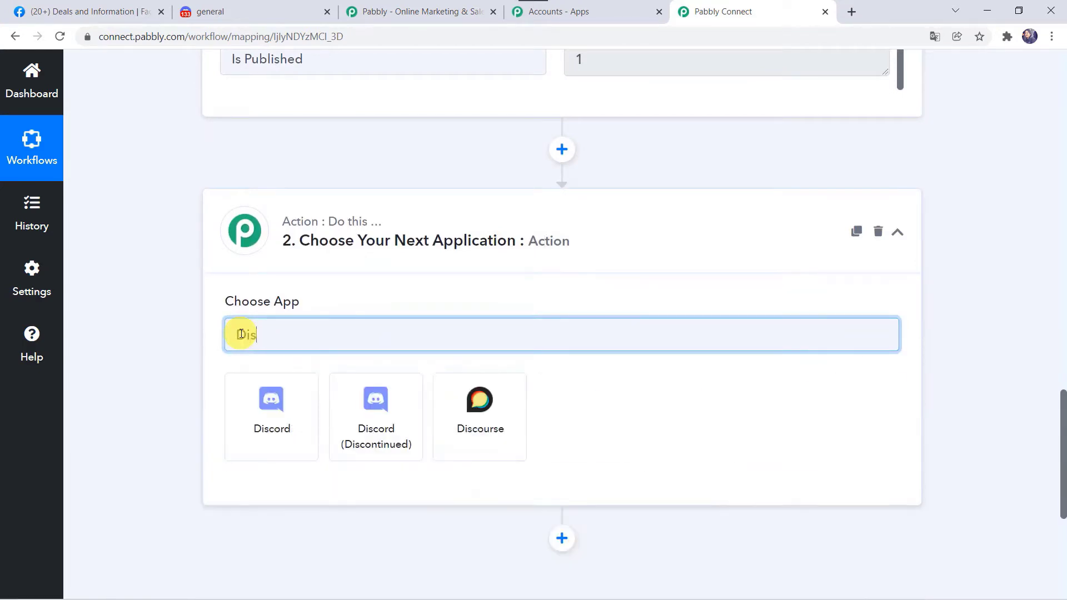
text(s)
click(268, 420)
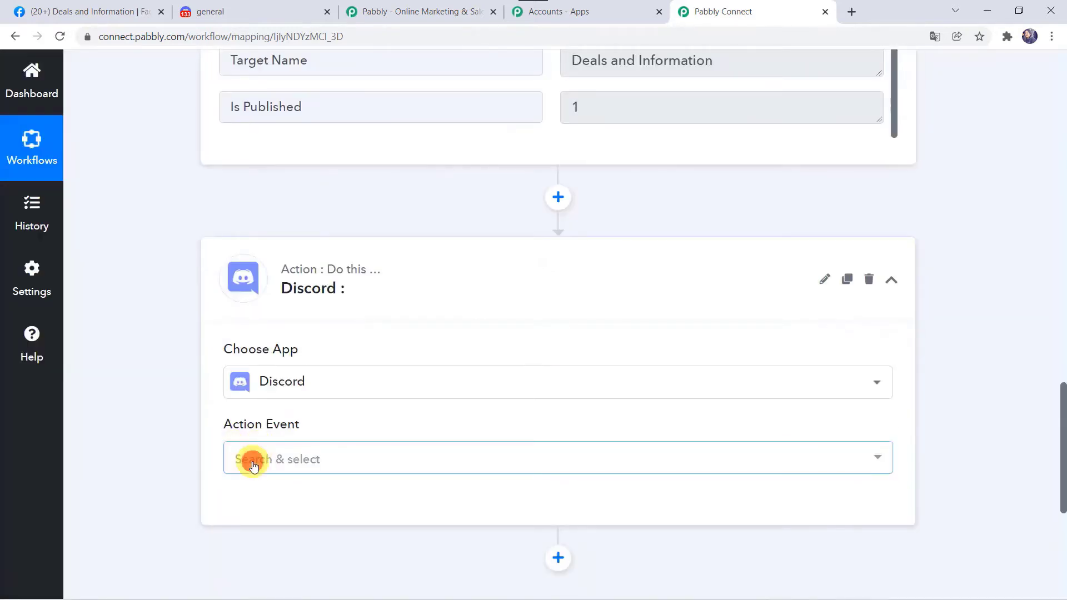
click(254, 465)
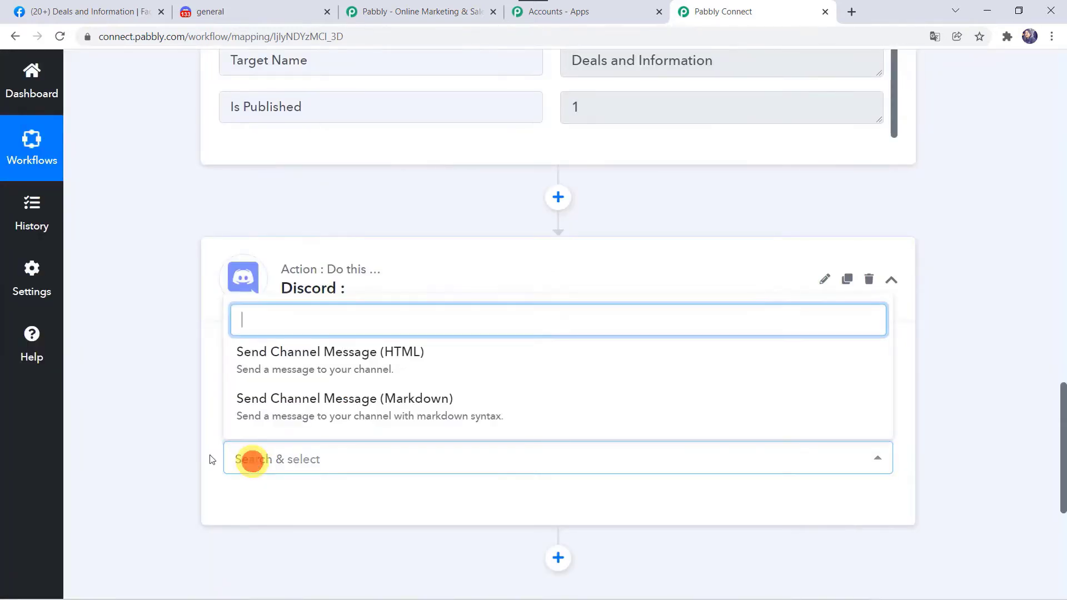
click(396, 360)
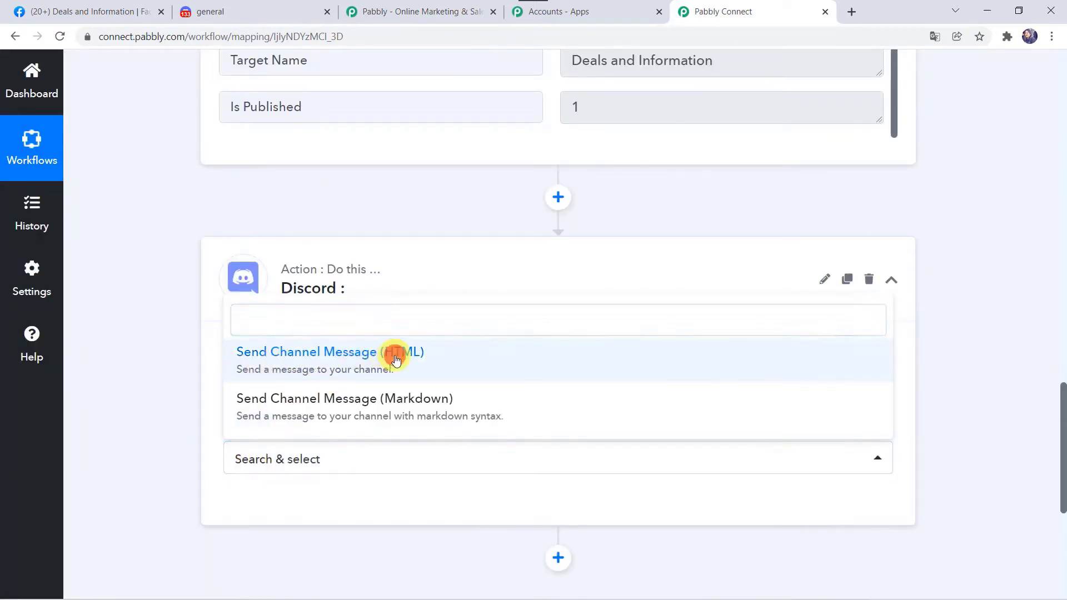
Connect the Discord action and open the guide for getting its Webhook URL.
scroll(396, 360, down, 2)
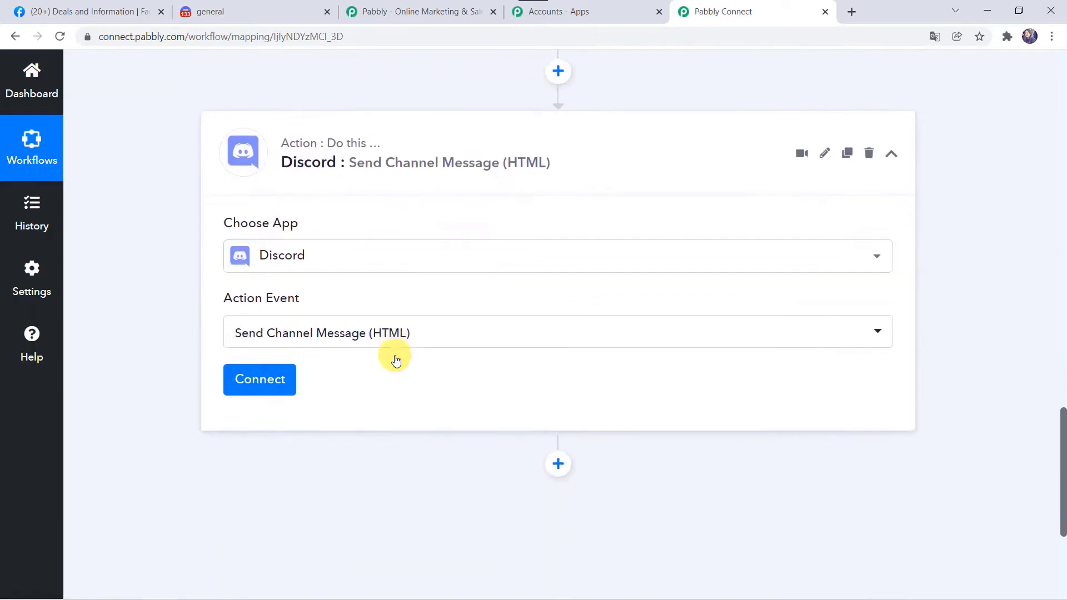
click(275, 379)
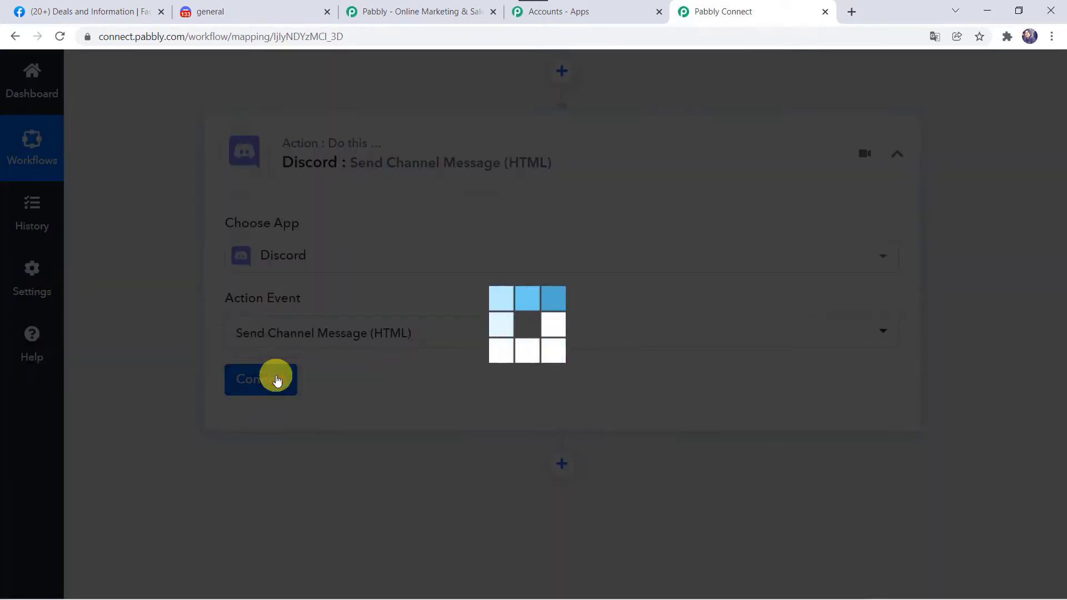
scroll(276, 379, down, 4)
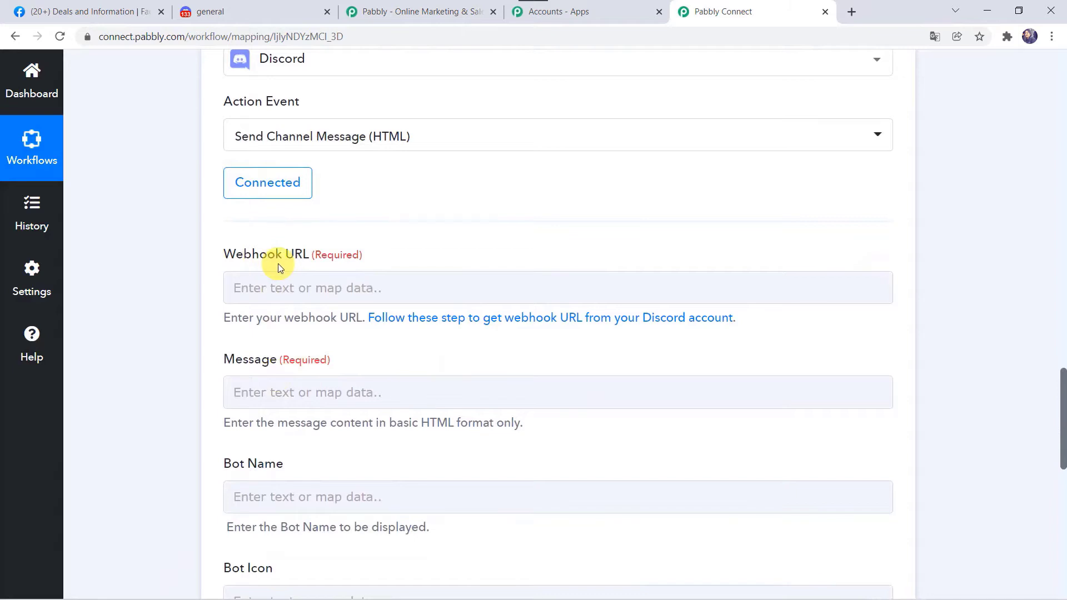
click(370, 276)
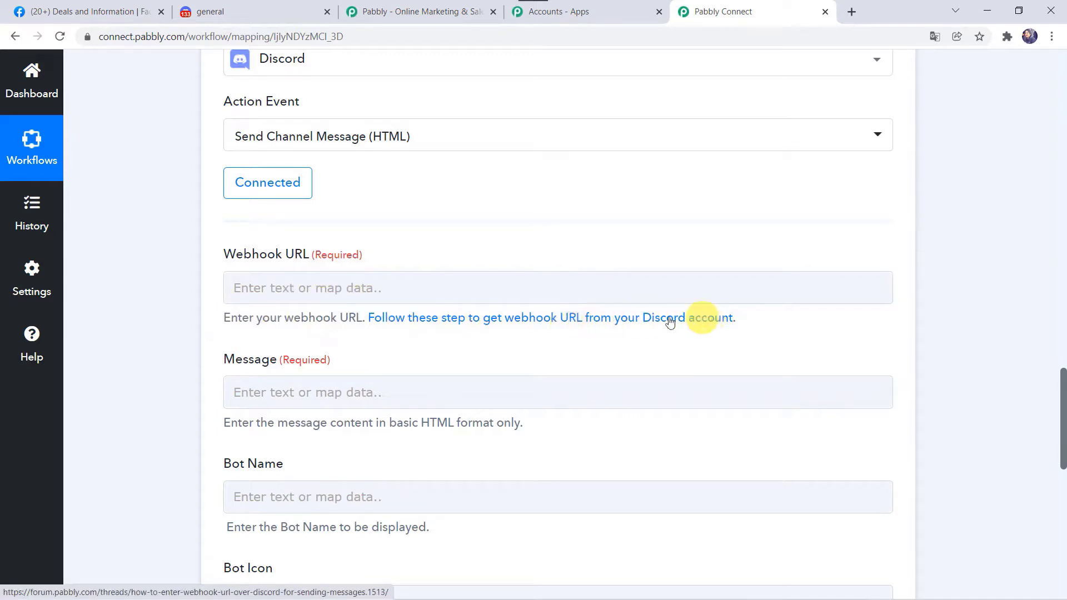
click(593, 320)
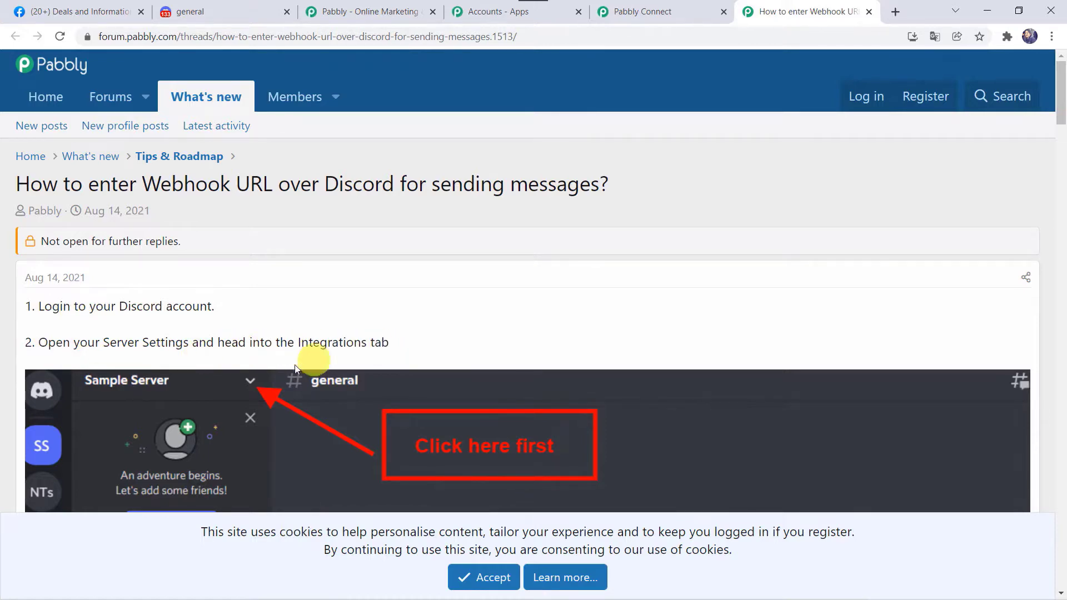
Read through the forum guide on Discord Webhook URLs, then go to Discord's general channel.
scroll(291, 365, down, 12)
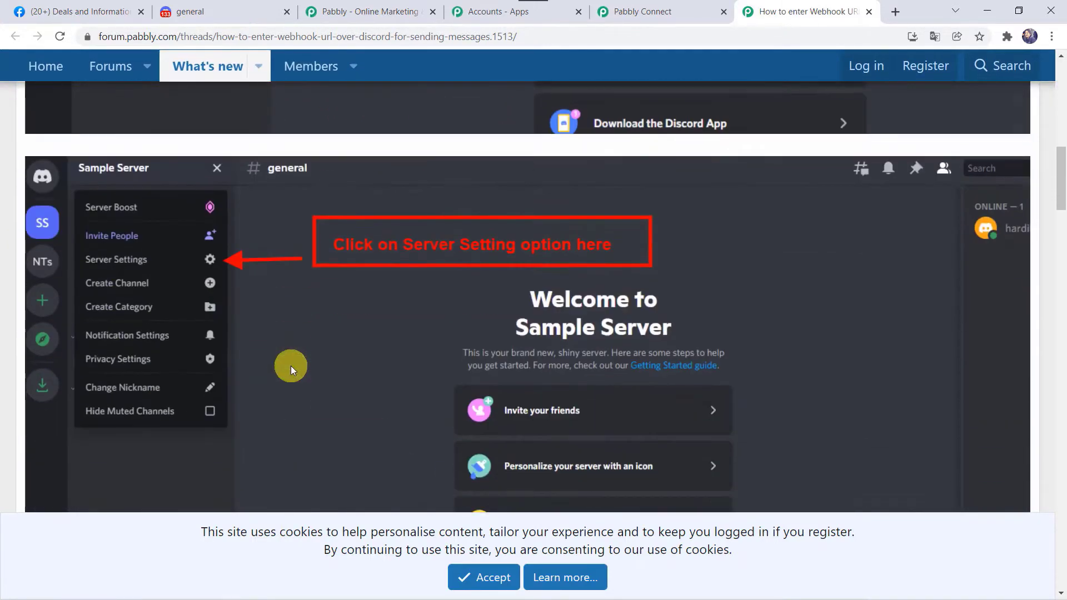
scroll(291, 365, down, 5)
scroll(291, 366, up, 20)
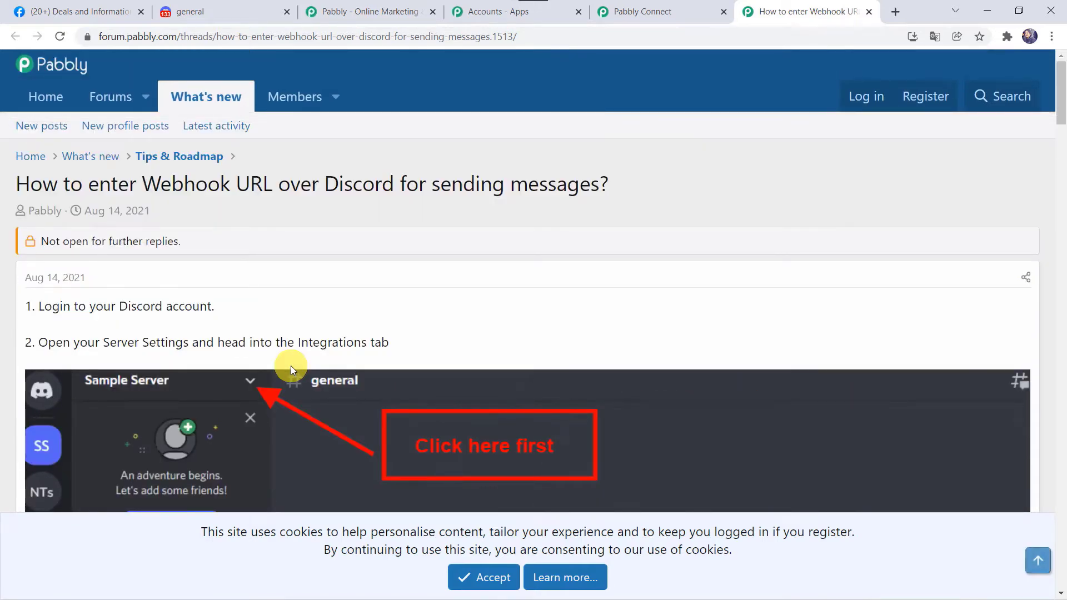
click(228, 12)
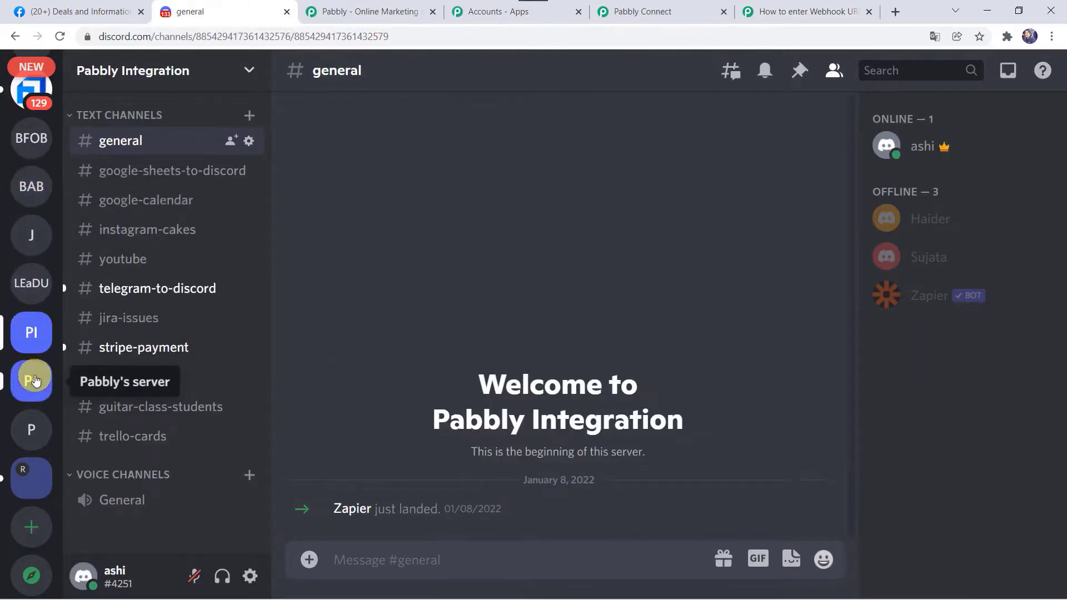
Create the private text channel 'facebook-groups-posts' in Pabbly Integration, granting two members access.
scroll(34, 381, down, 1)
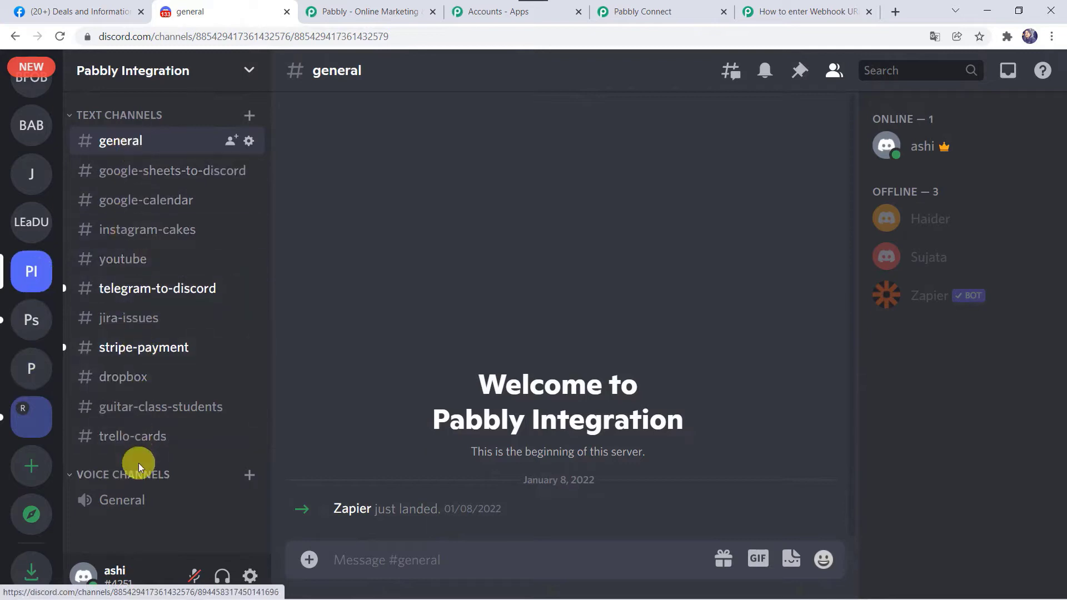
click(249, 119)
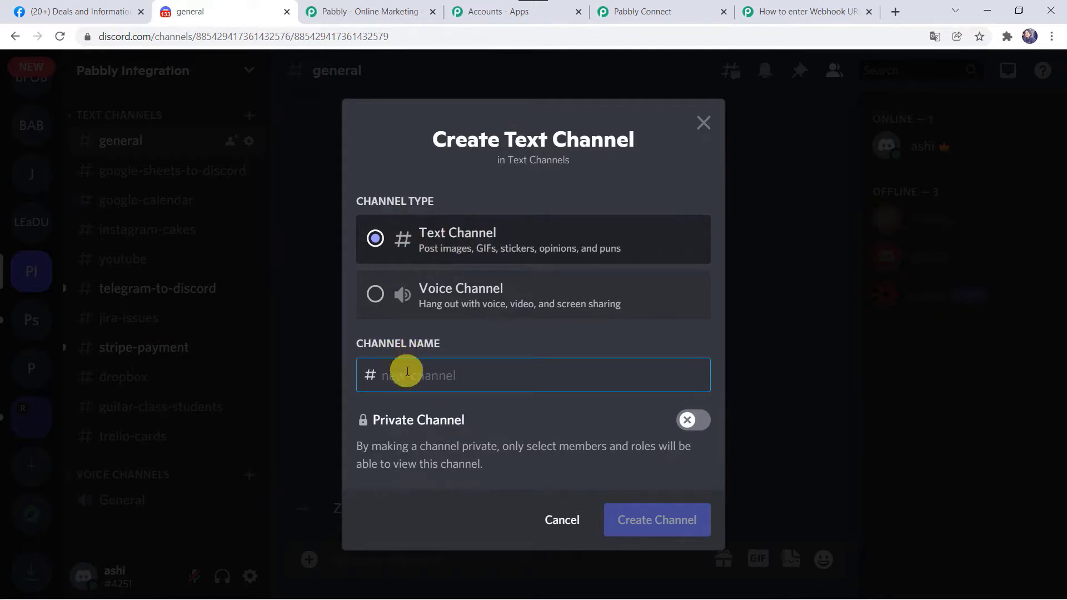
text(facebook-groups-posts)
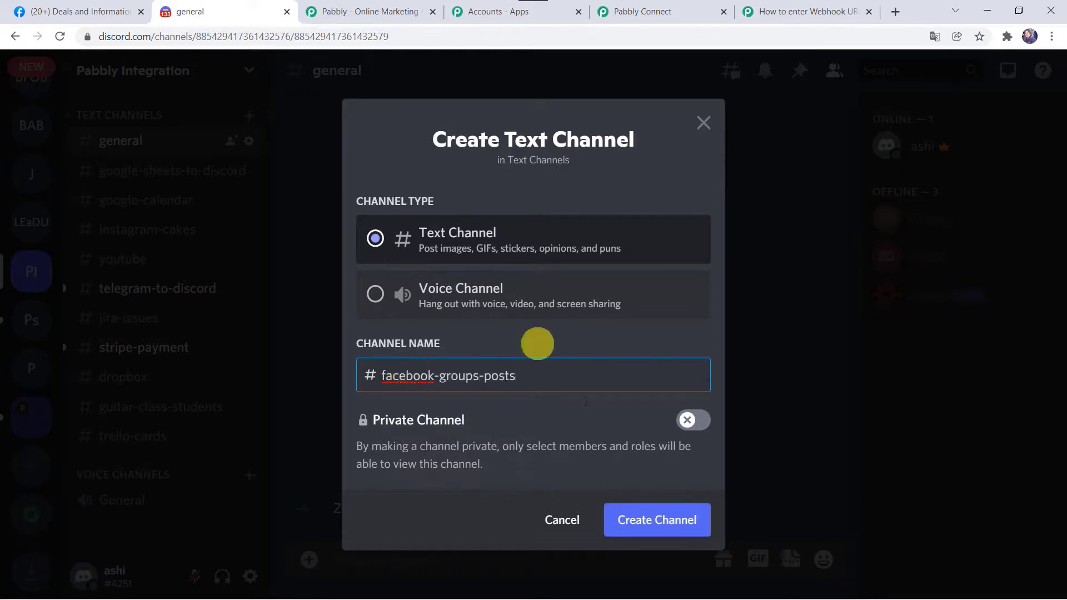
click(705, 426)
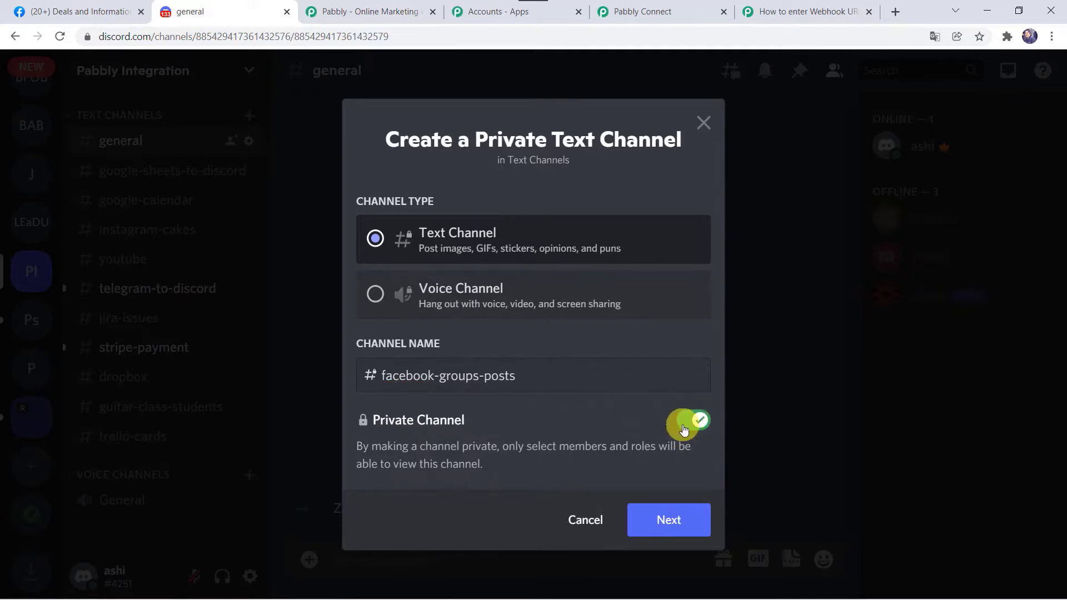
click(656, 524)
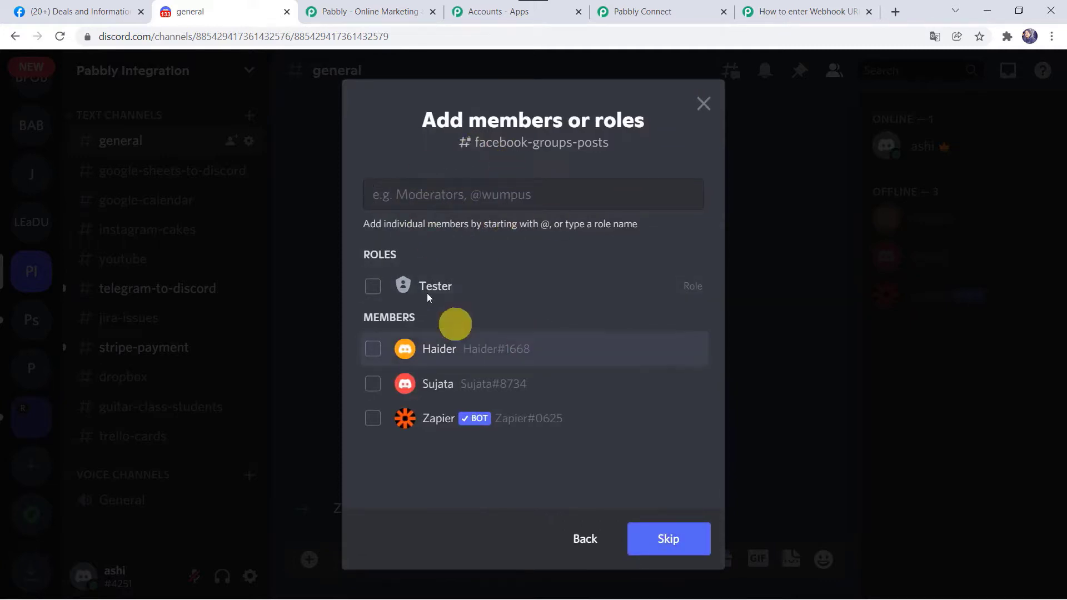
click(372, 348)
click(371, 384)
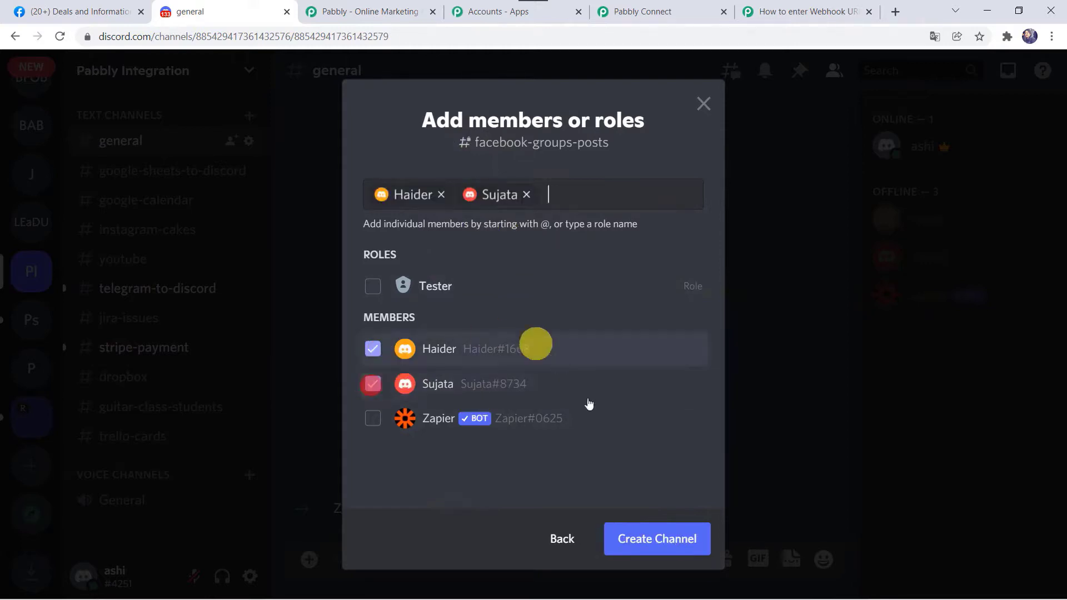
click(647, 546)
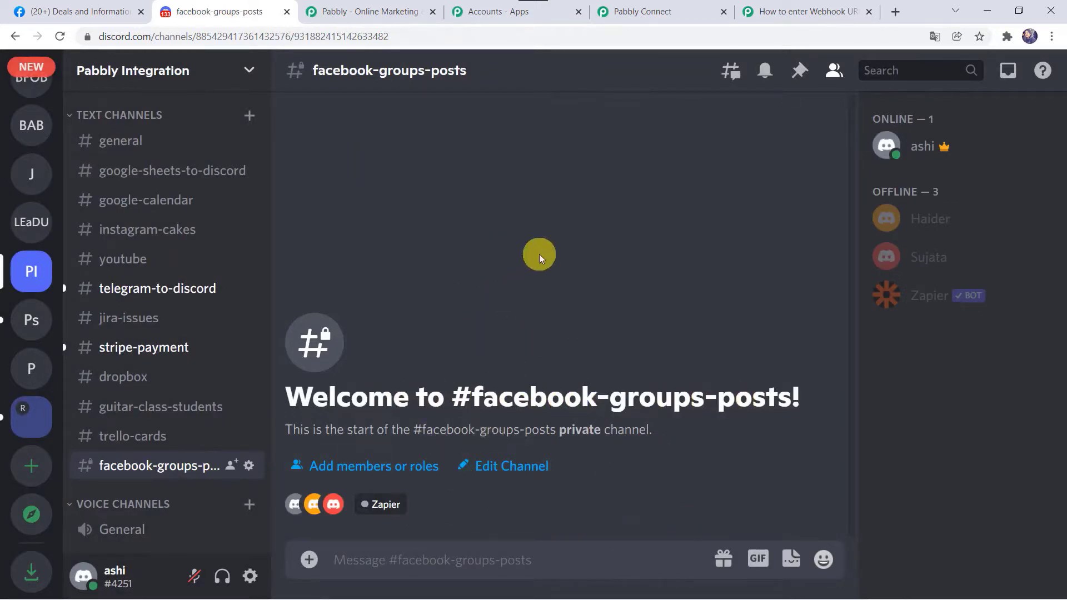
Create a new webhook from the Discord server's Integrations settings.
click(249, 72)
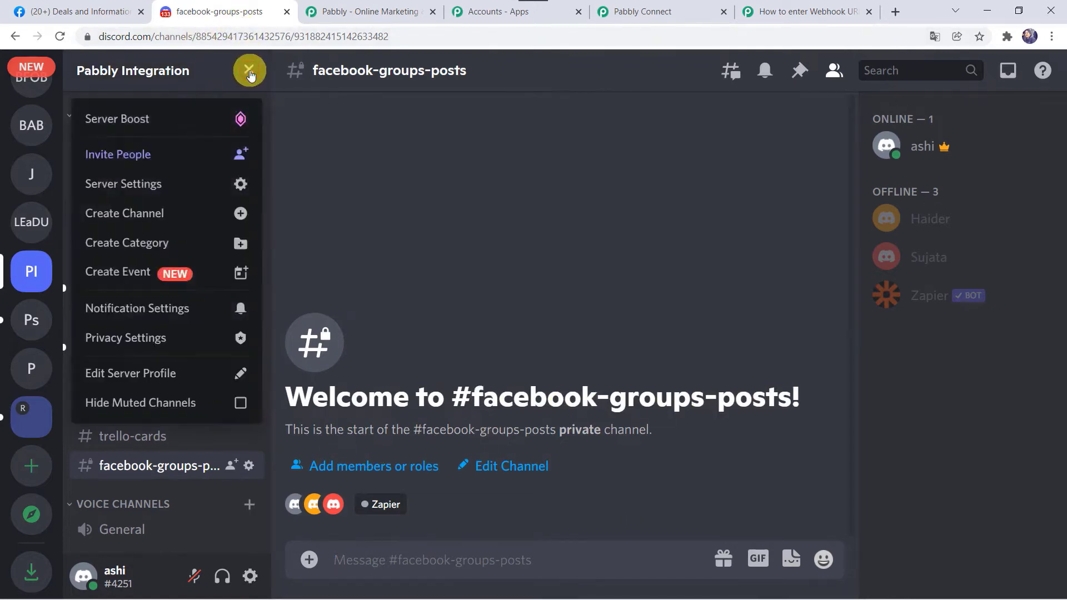
click(124, 188)
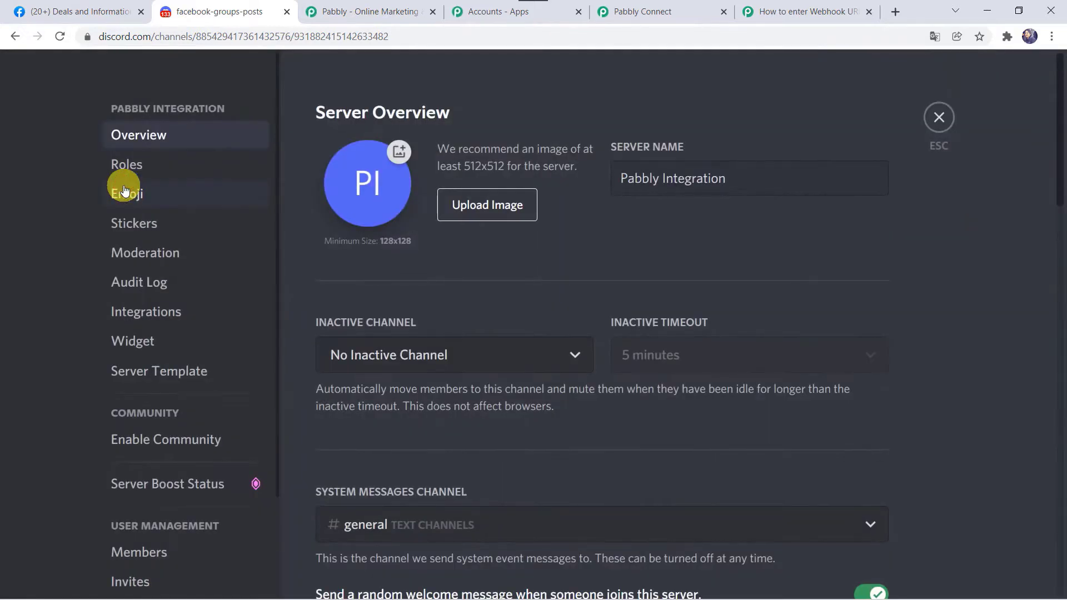
click(157, 318)
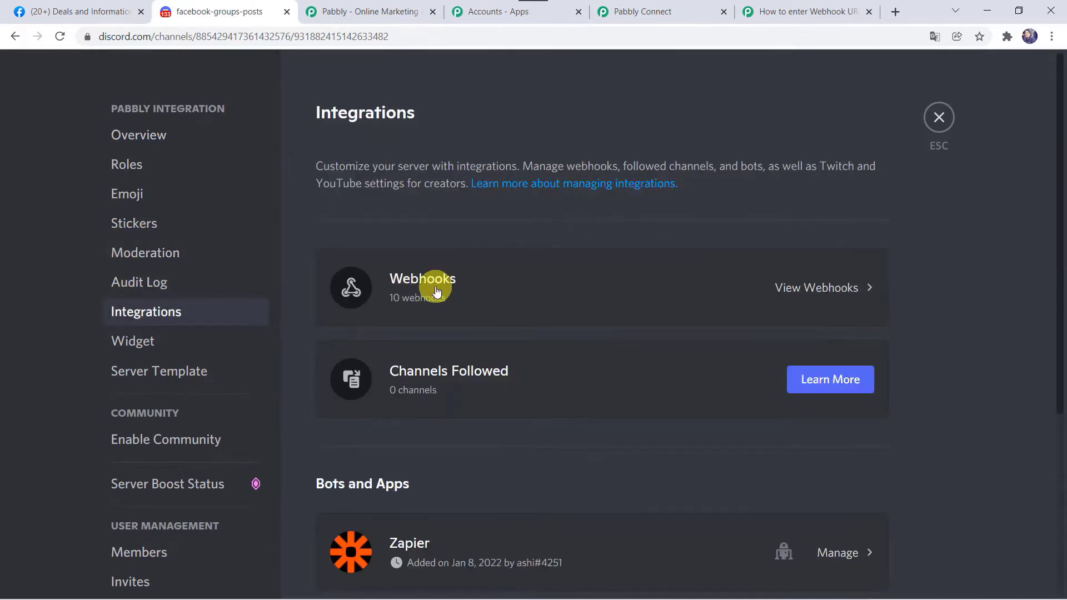
click(809, 291)
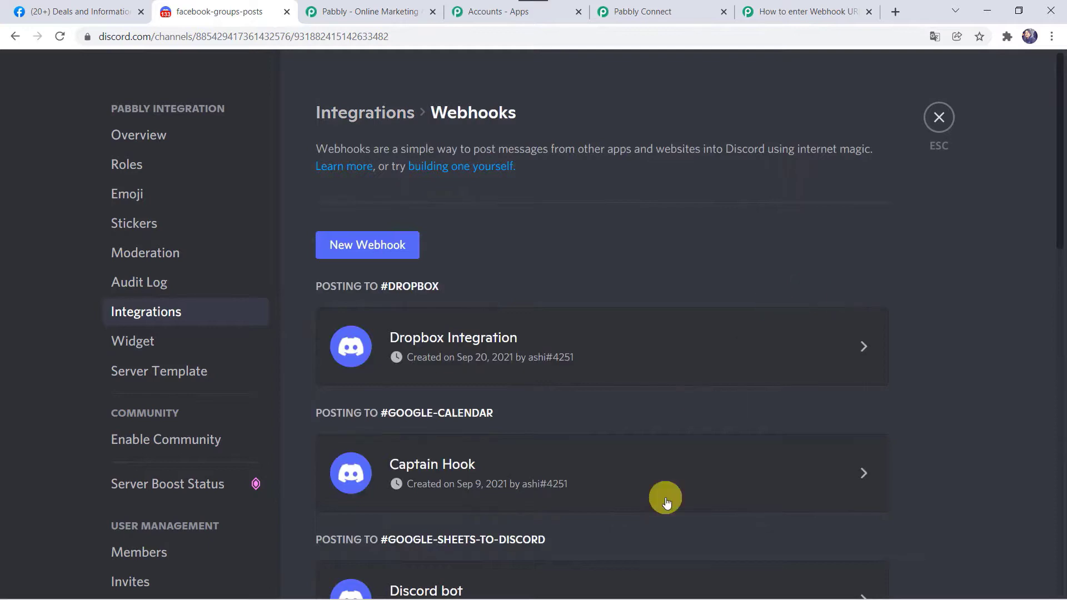
scroll(666, 502, down, 6)
scroll(667, 501, up, 6)
click(367, 249)
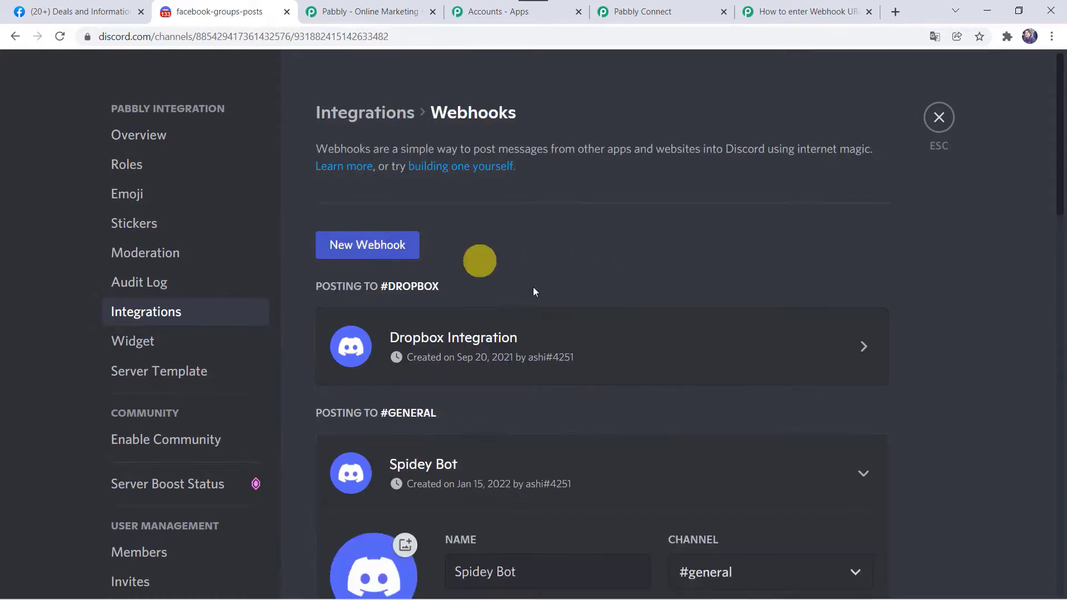
Name the webhook Facebook Groups Integrations, post to #facebook-groups-posts, copy its URL and save.
scroll(578, 315, down, 4)
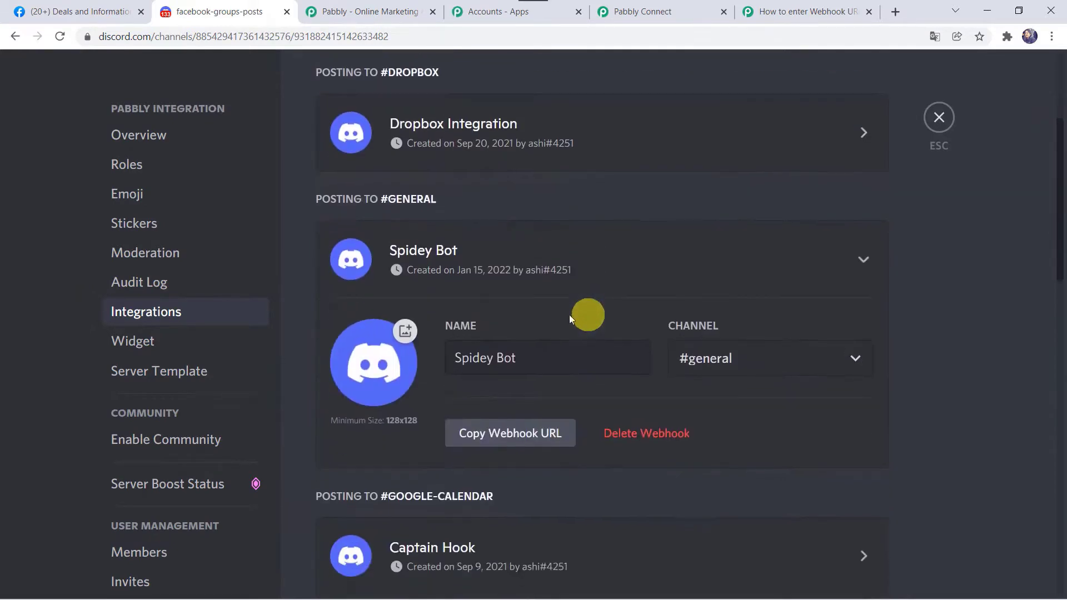
click(543, 360)
key(BackSpace)
key(BackSpace)
key(BackSpace)
key(BackSpace)
key(BackSpace)
key(BackSpace)
key(BackSpace)
key(BackSpace)
key(BackSpace)
key(BackSpace)
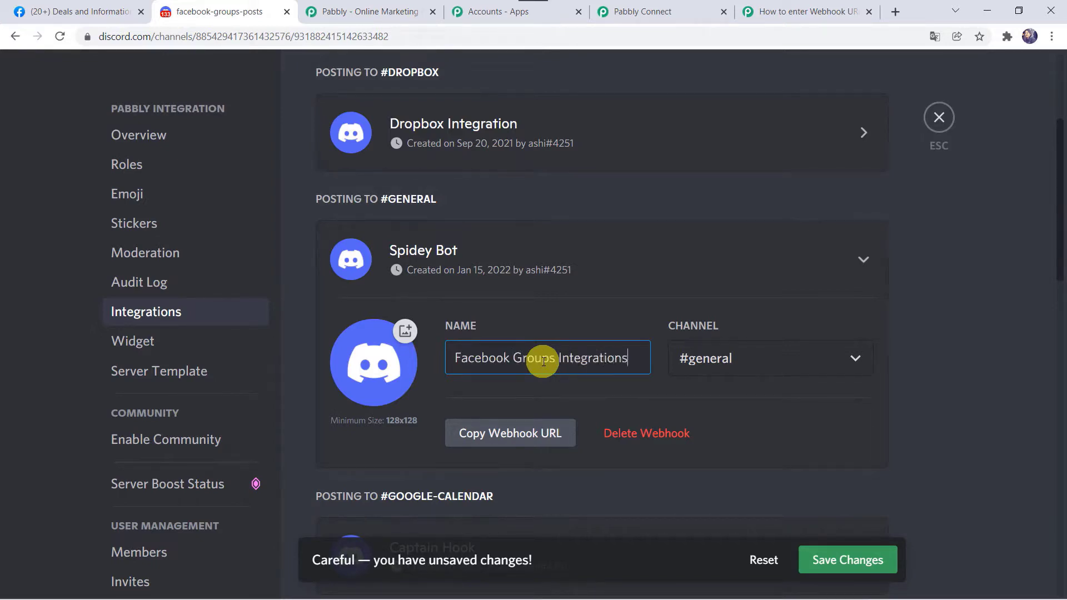
click(710, 365)
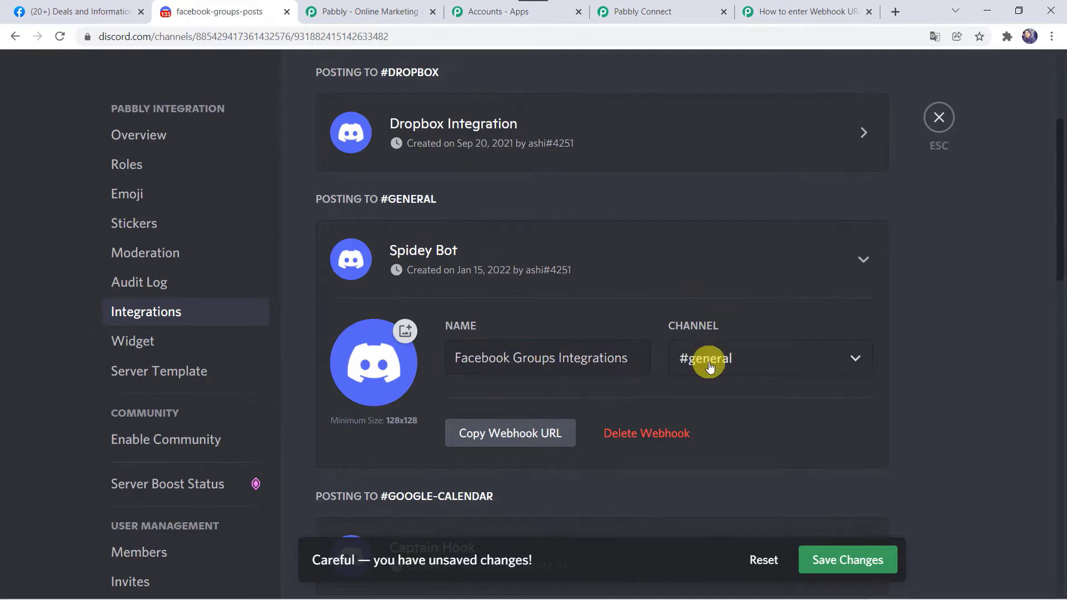
click(710, 365)
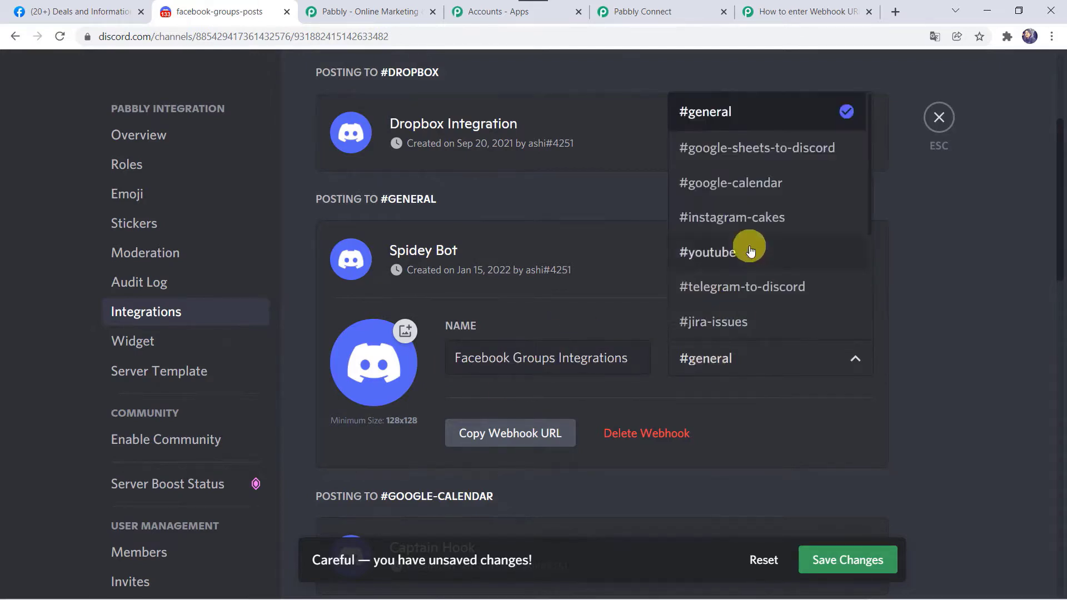
scroll(750, 247, down, 3)
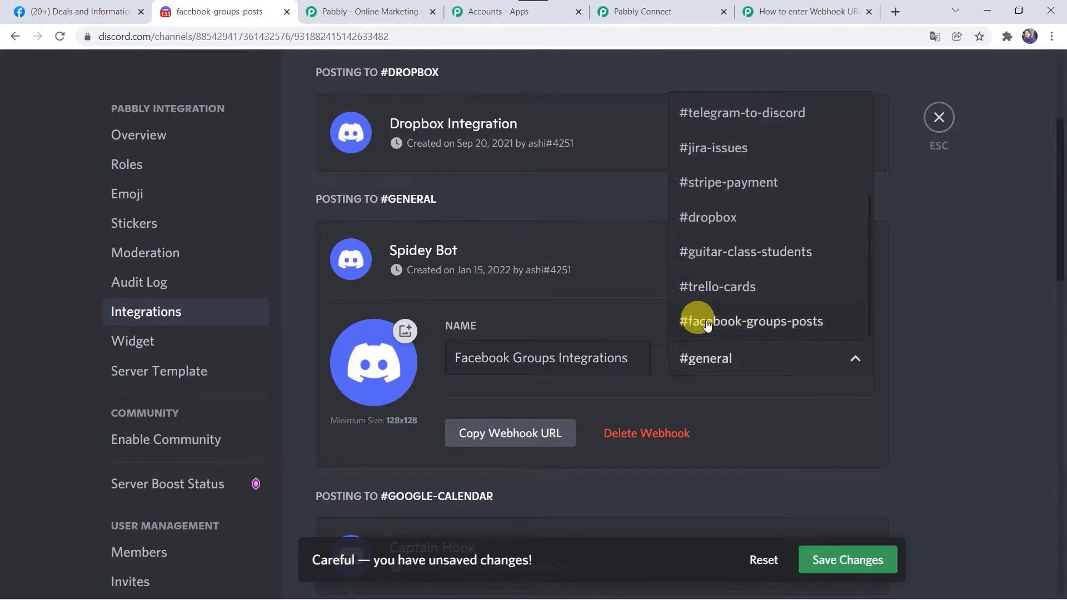
click(784, 322)
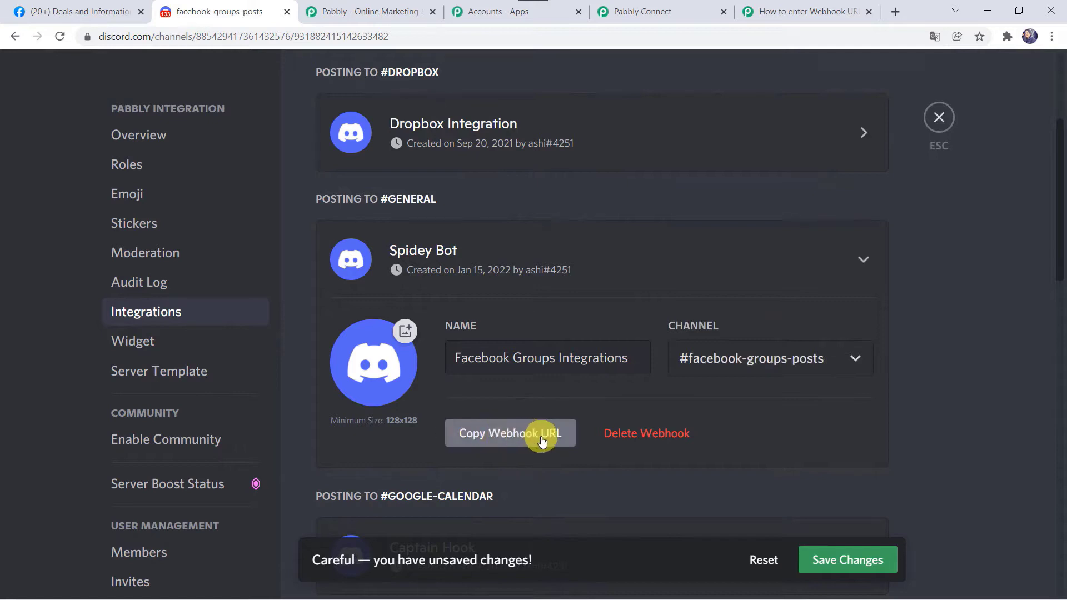
click(521, 436)
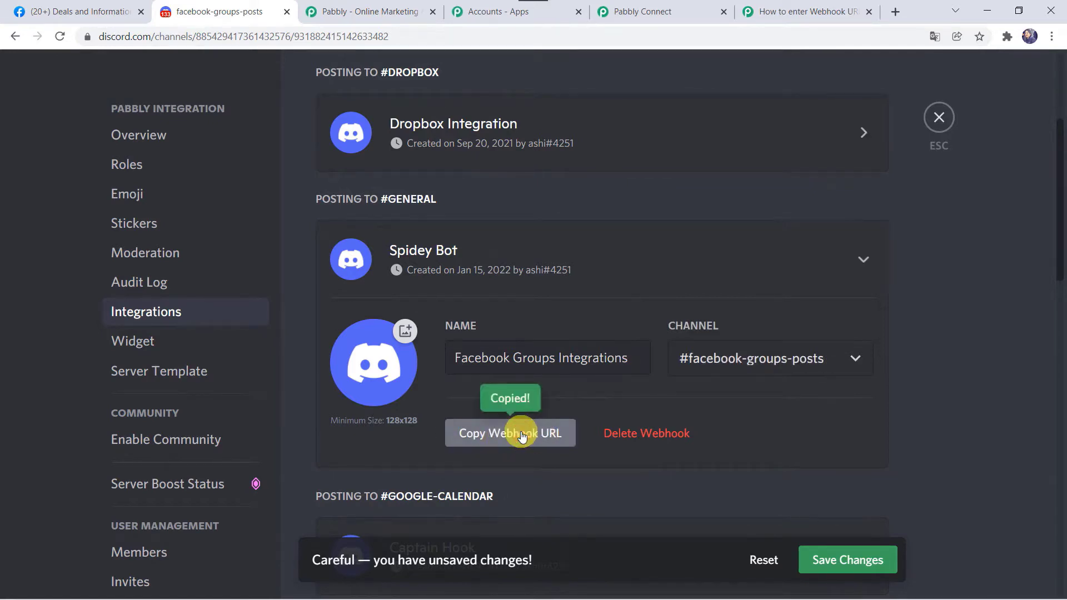
click(841, 561)
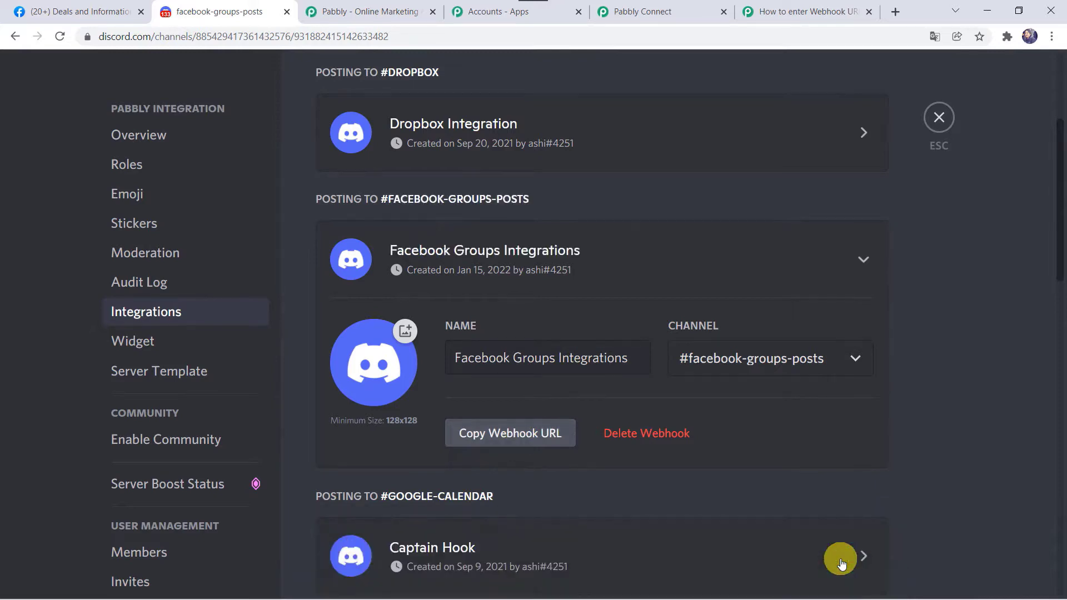
click(674, 16)
Paste the copied Discord webhook URL into the Webhook URL field.
click(284, 287)
right_click(284, 287)
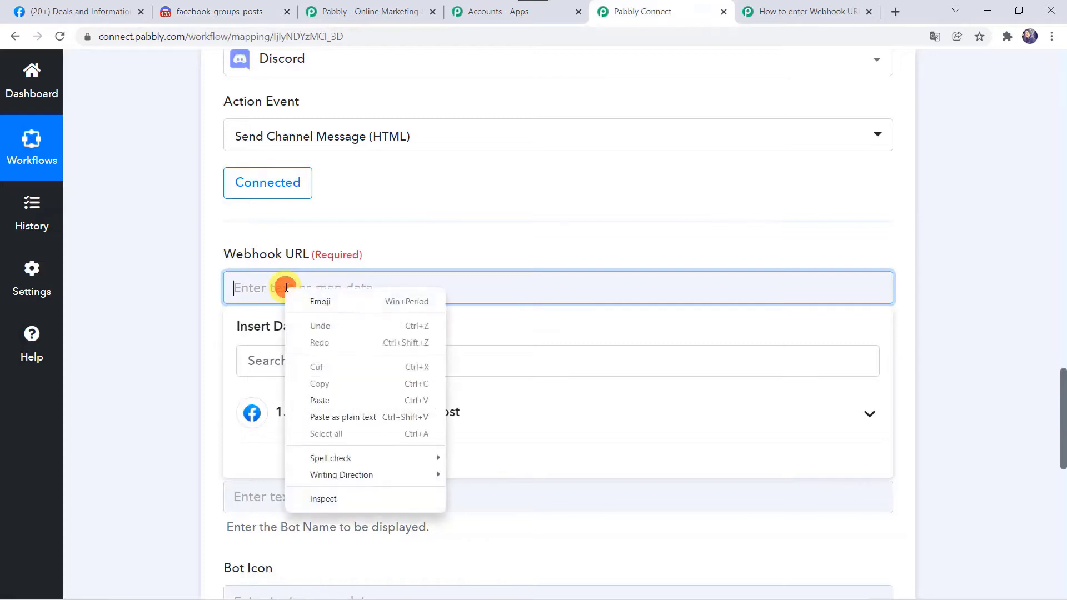
click(329, 401)
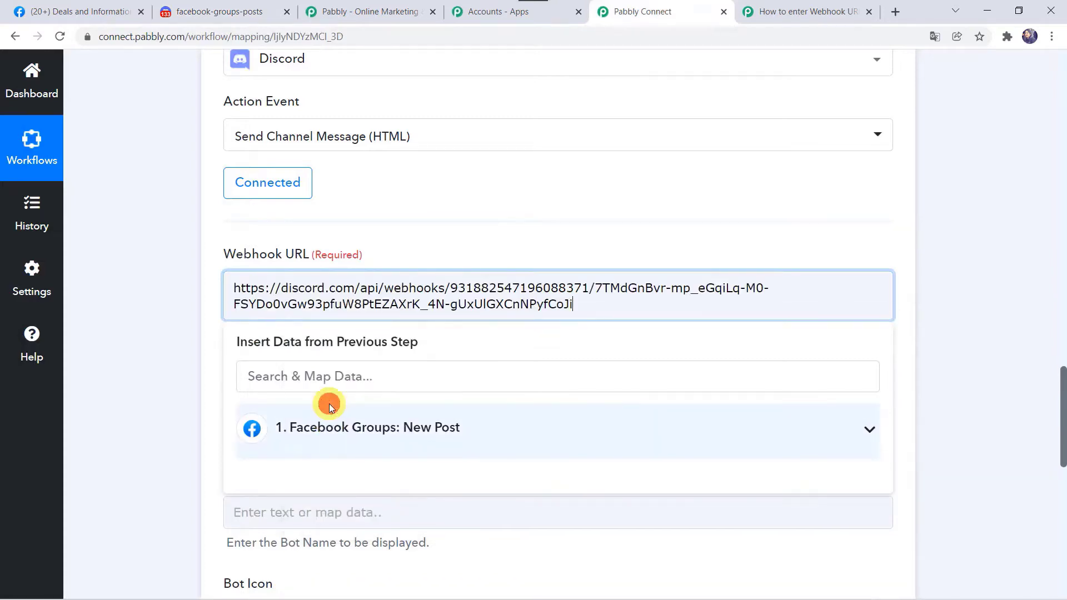
click(188, 336)
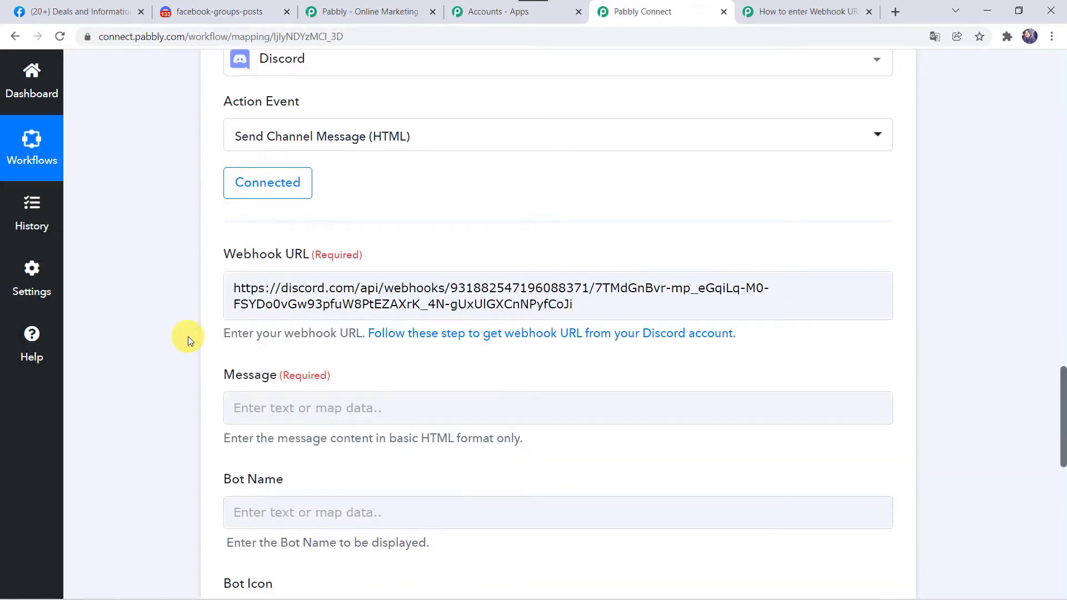
Paste the prepared message and map the Facebook post's Link after 'Check it out here:'.
scroll(188, 336, down, 2)
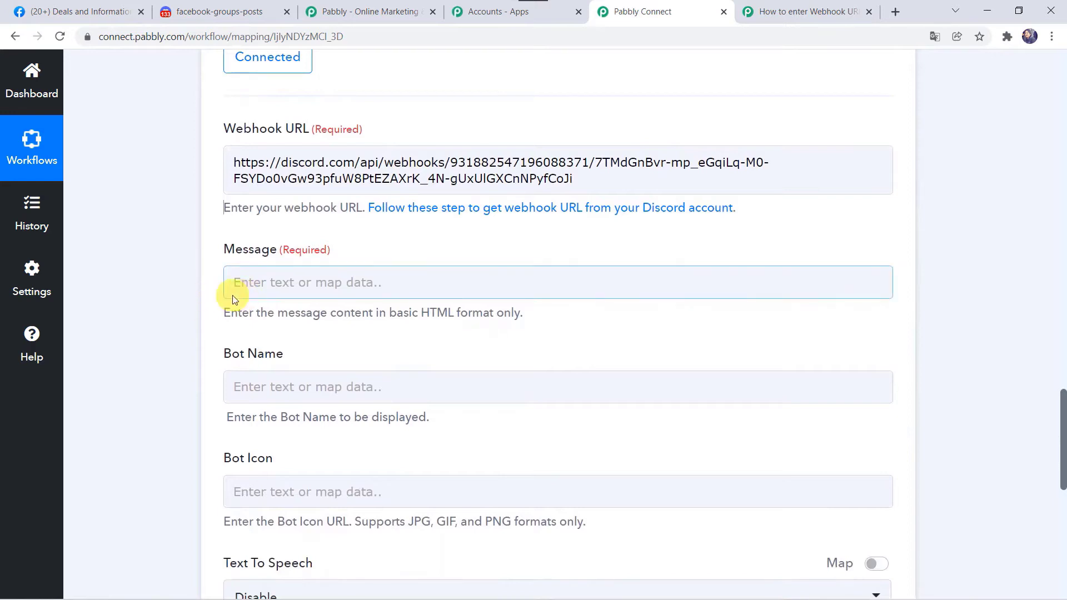
click(269, 285)
key(ctrl+v)
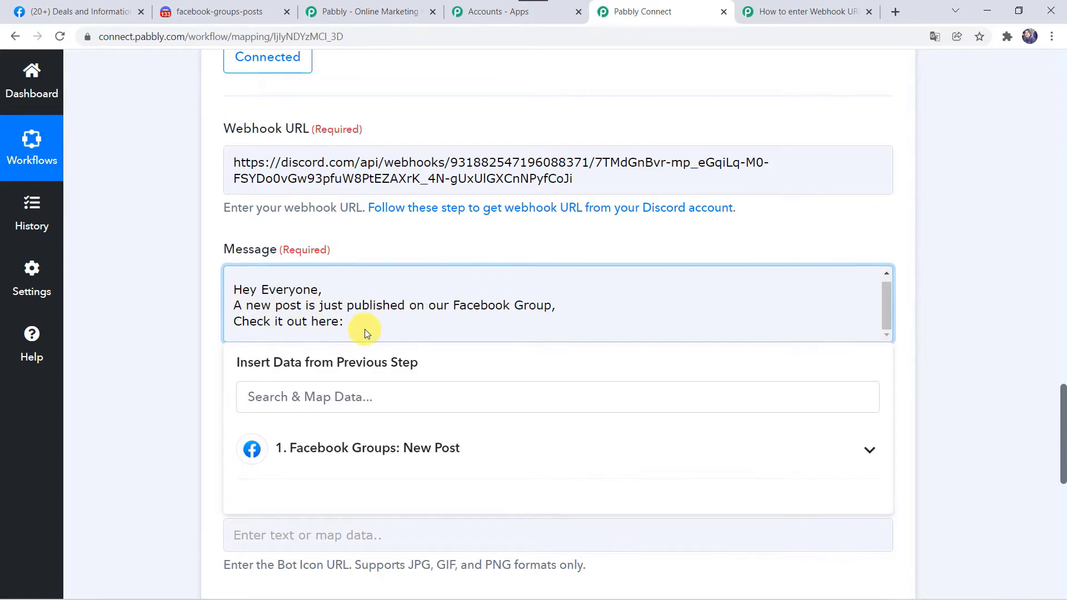
click(311, 439)
scroll(210, 396, down, 3)
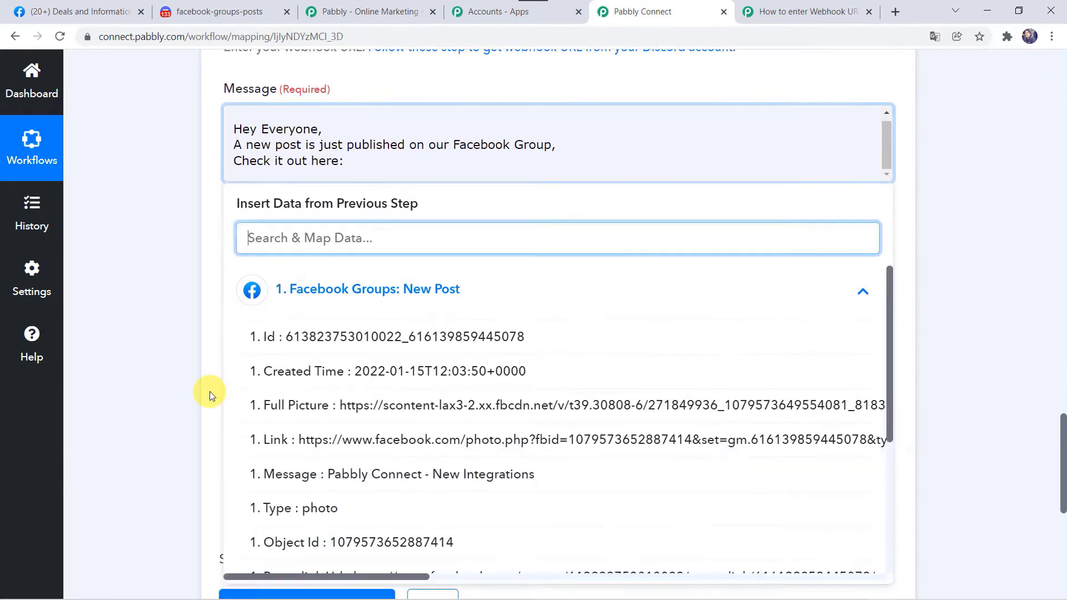
click(330, 448)
click(138, 339)
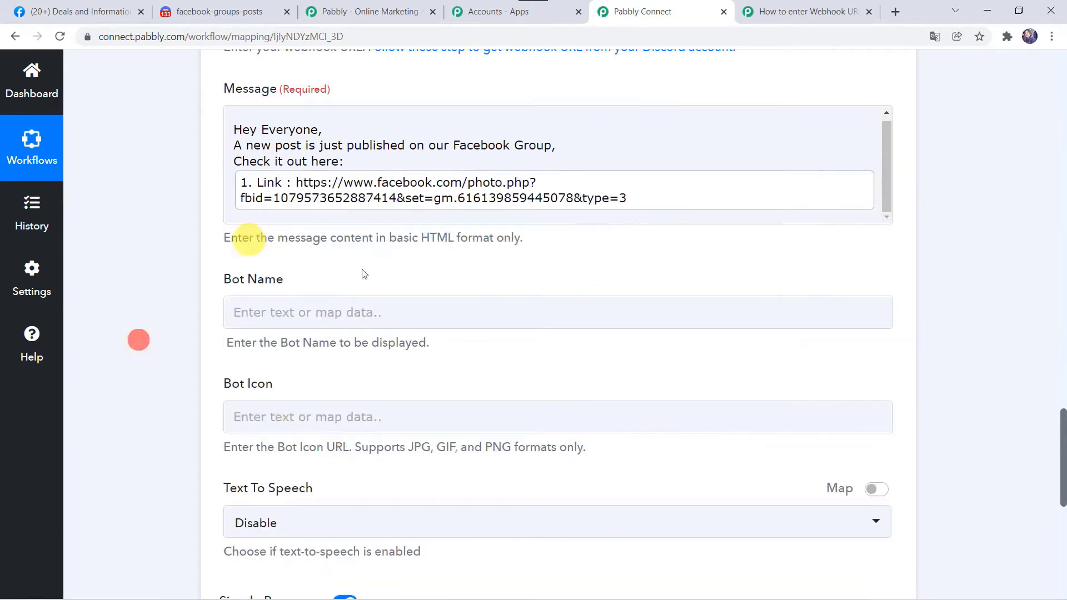
click(233, 315)
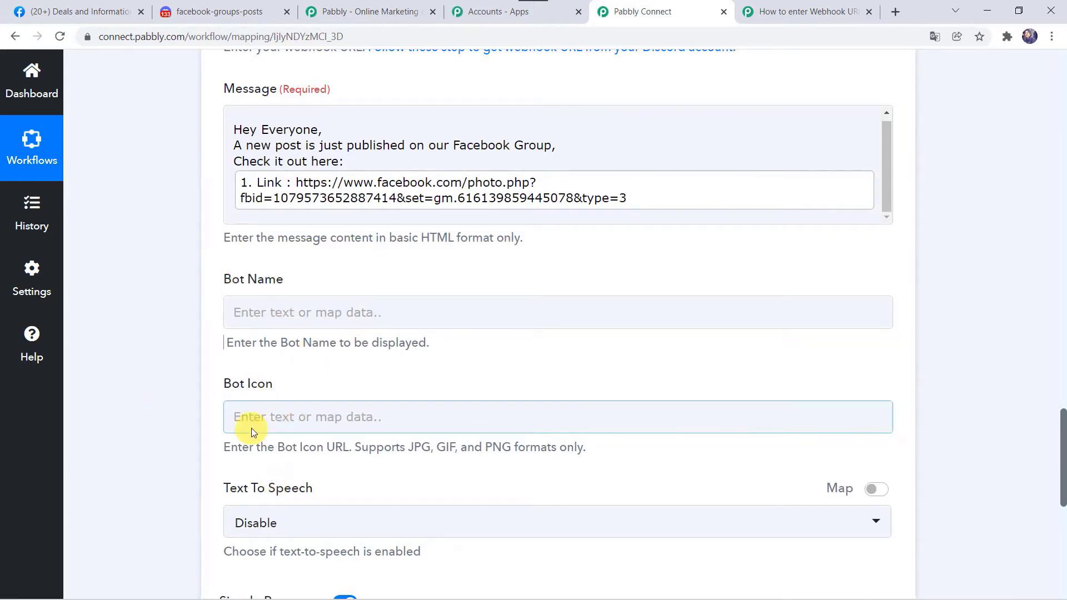
scroll(251, 428, down, 2)
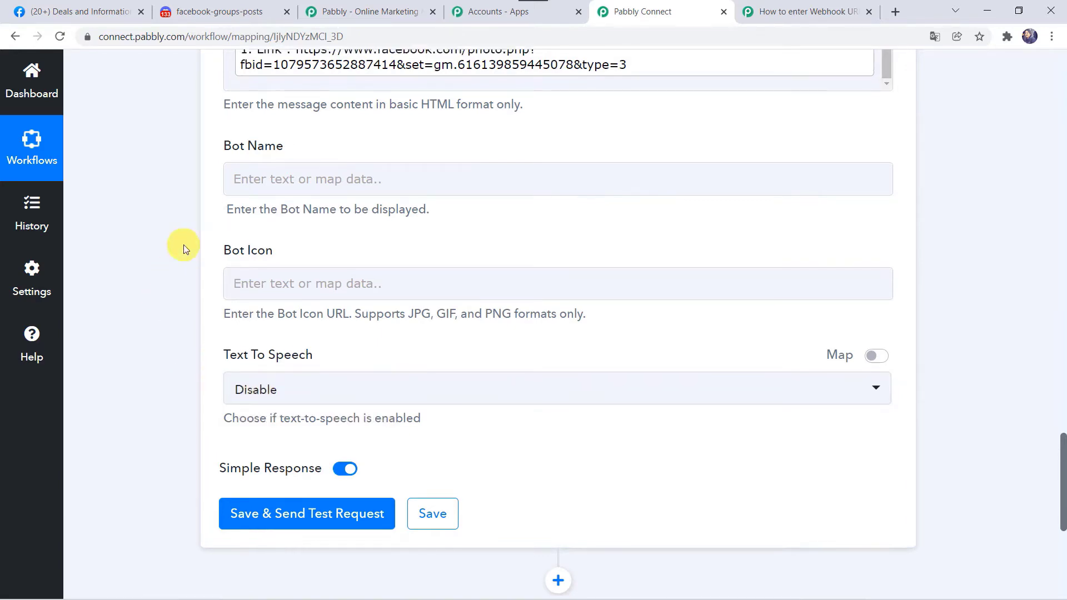
scroll(184, 247, up, 7)
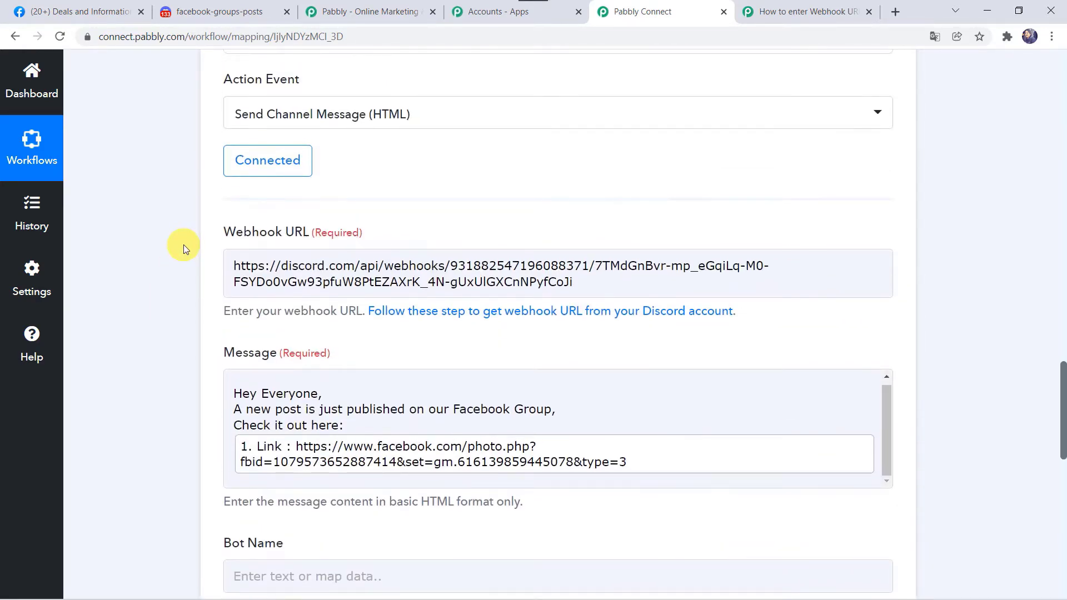
scroll(183, 248, down, 10)
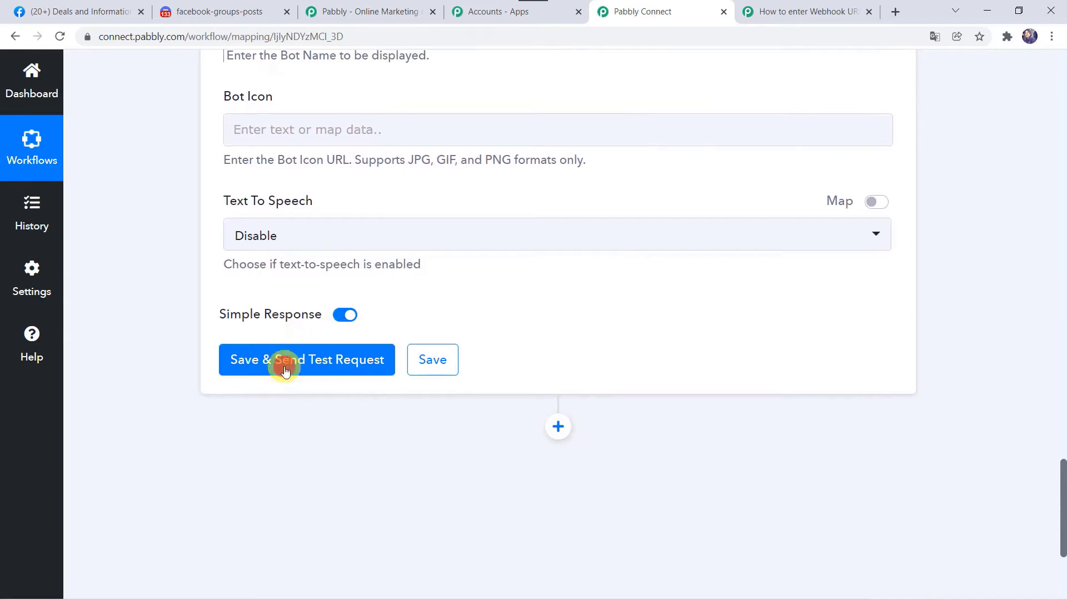
Send a Discord test request and open the posted message's Facebook link.
click(293, 369)
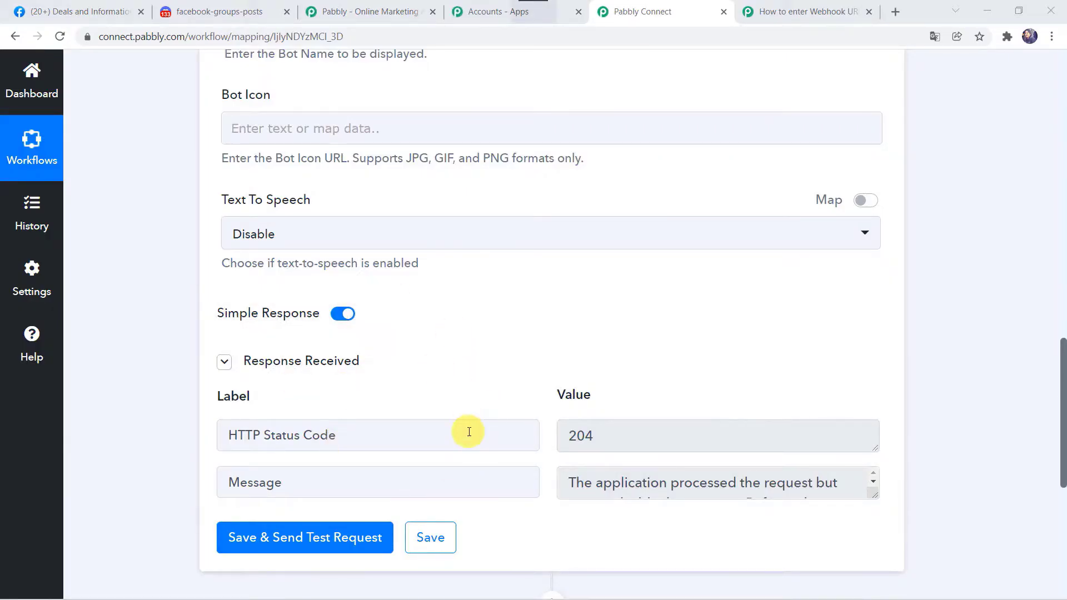
click(244, 7)
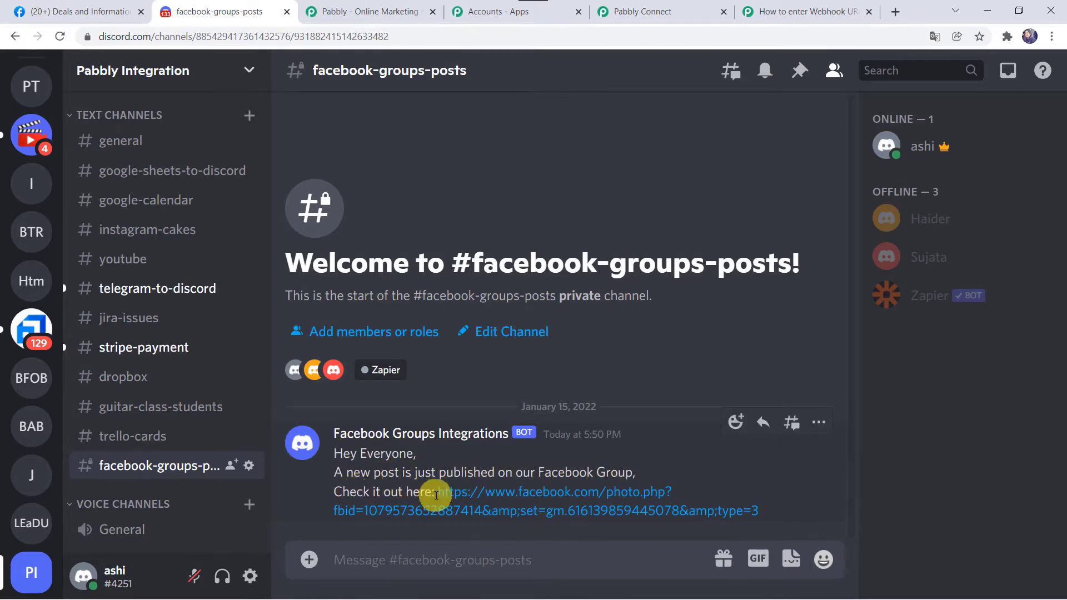
click(542, 502)
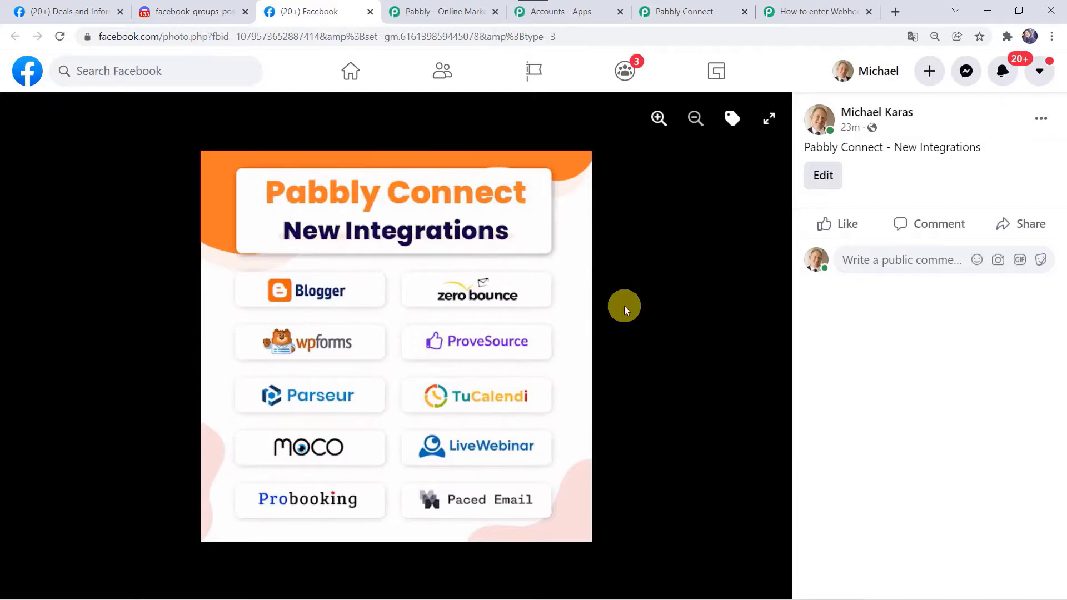
Back in Pabbly Connect, save the workflow and dismiss the confirmation.
click(675, 11)
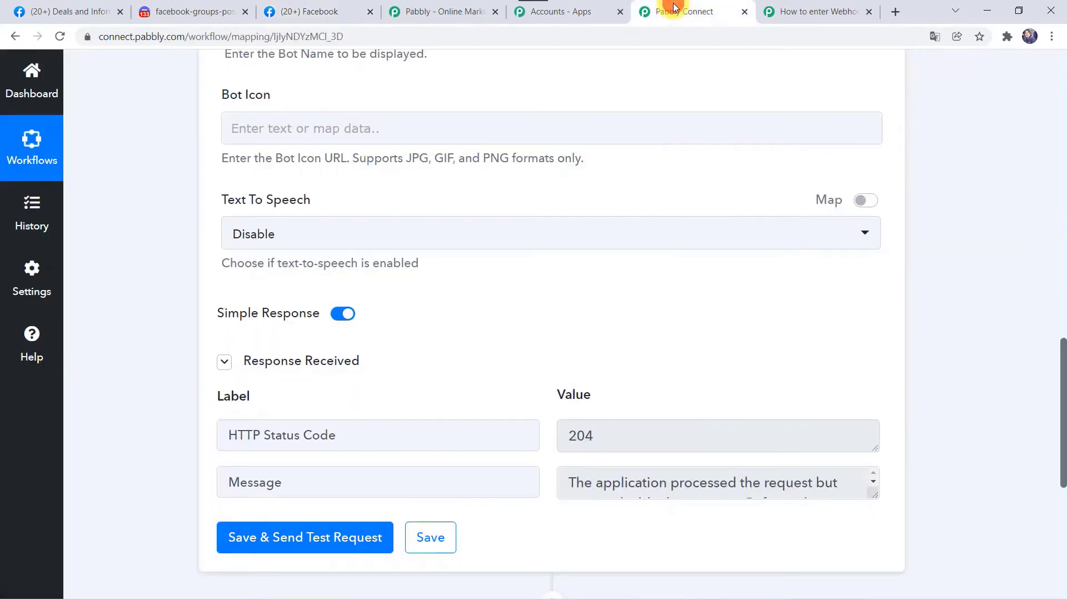
click(440, 543)
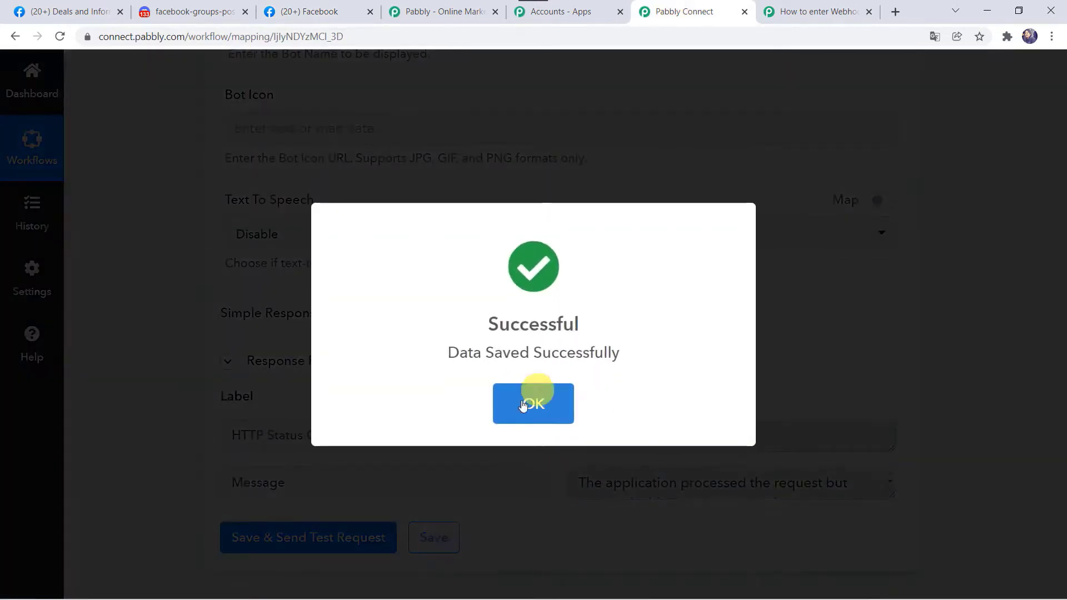
click(523, 404)
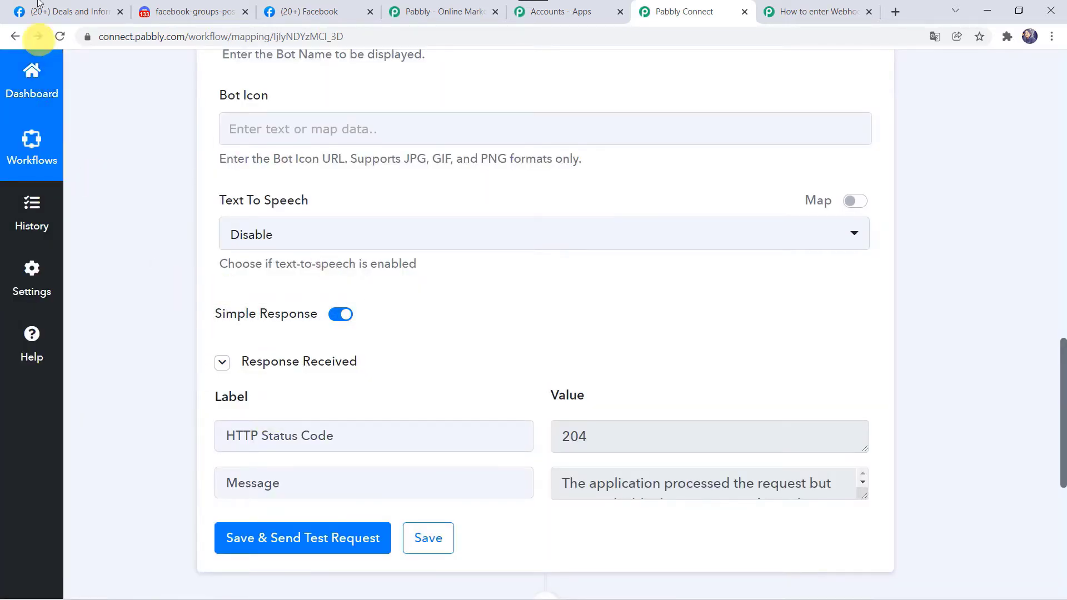
Start a new Deals and Information group post and attach Pabbly 4.png.
click(61, 11)
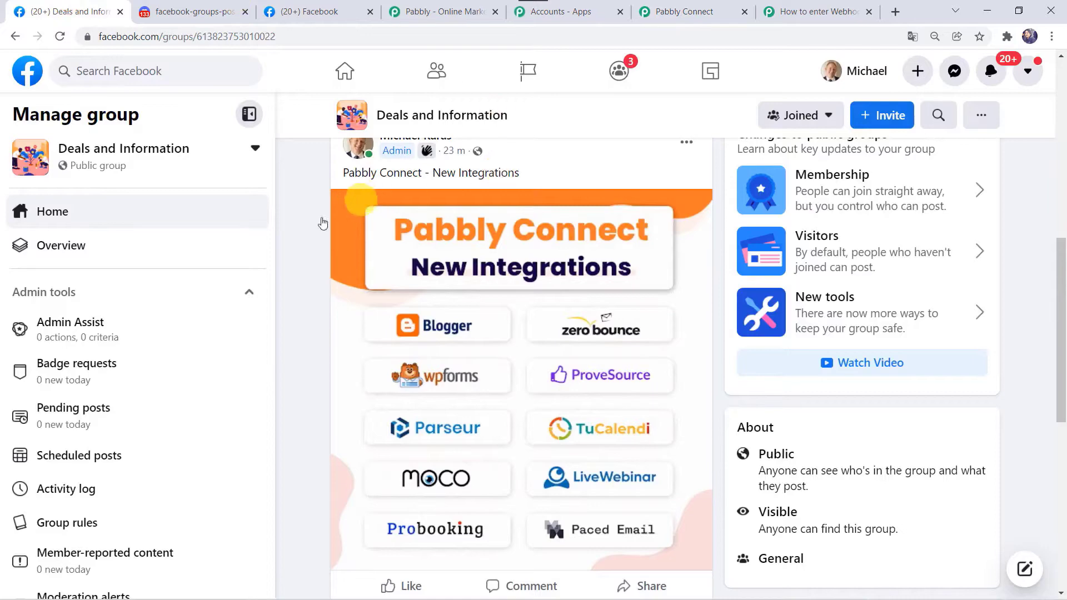
scroll(305, 222, up, 10)
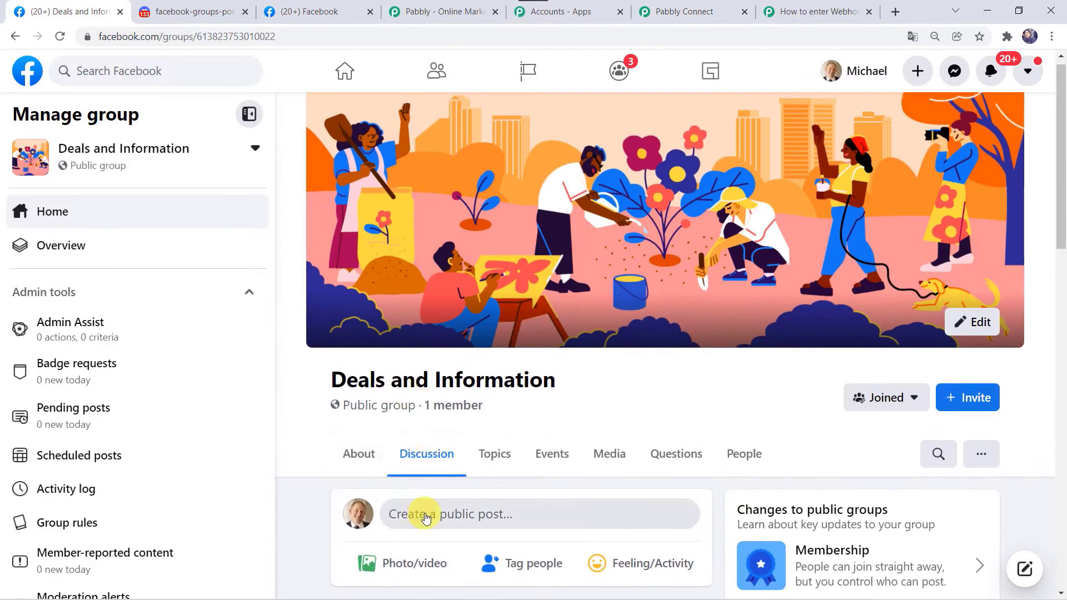
click(424, 513)
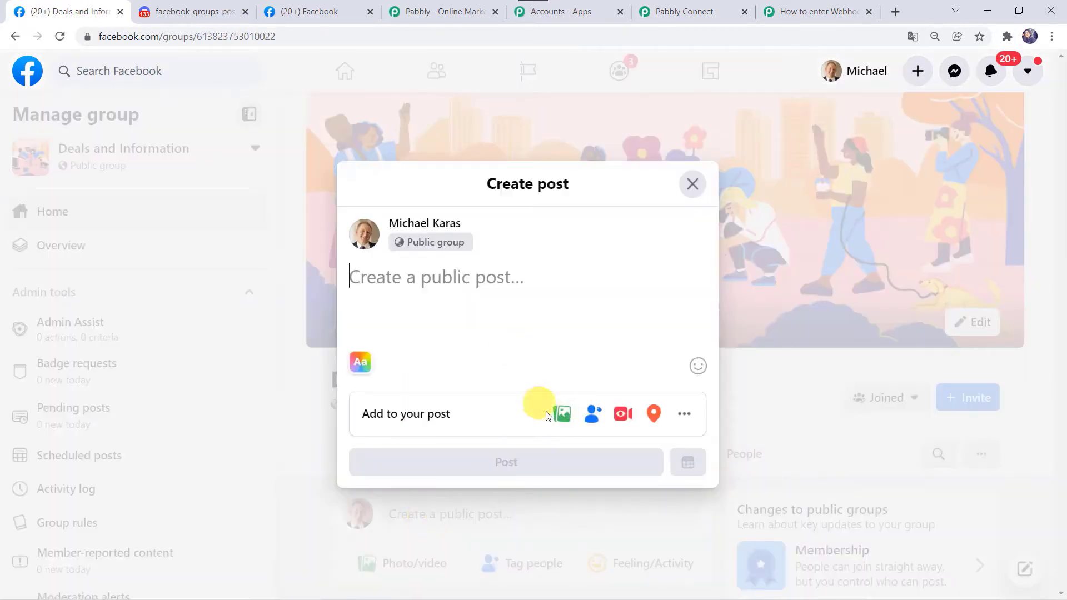
click(571, 427)
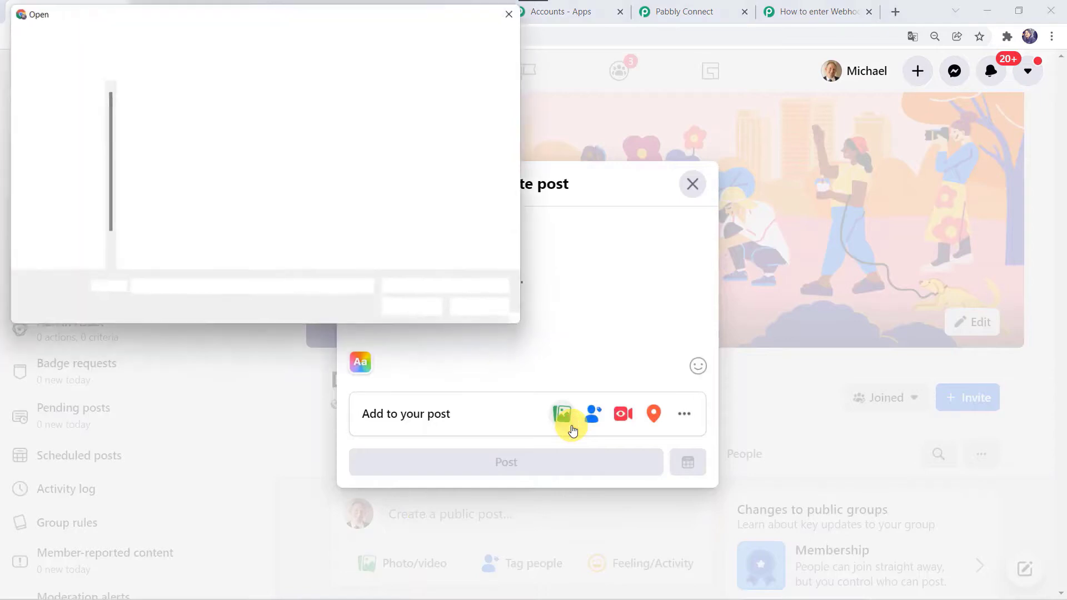
scroll(246, 165, down, 1)
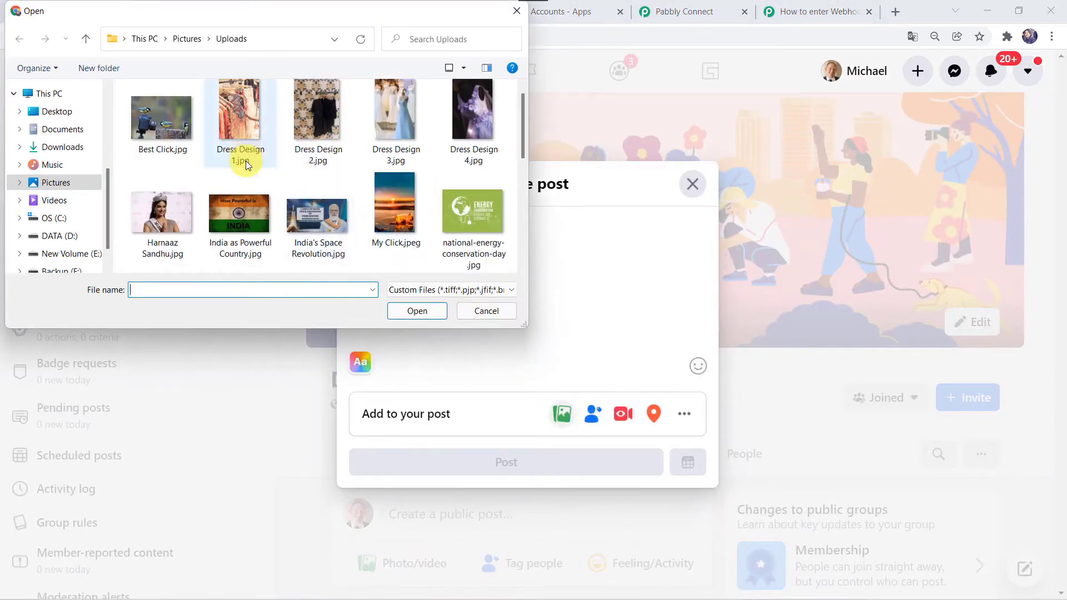
click(317, 216)
scroll(307, 228, down, 1)
click(307, 227)
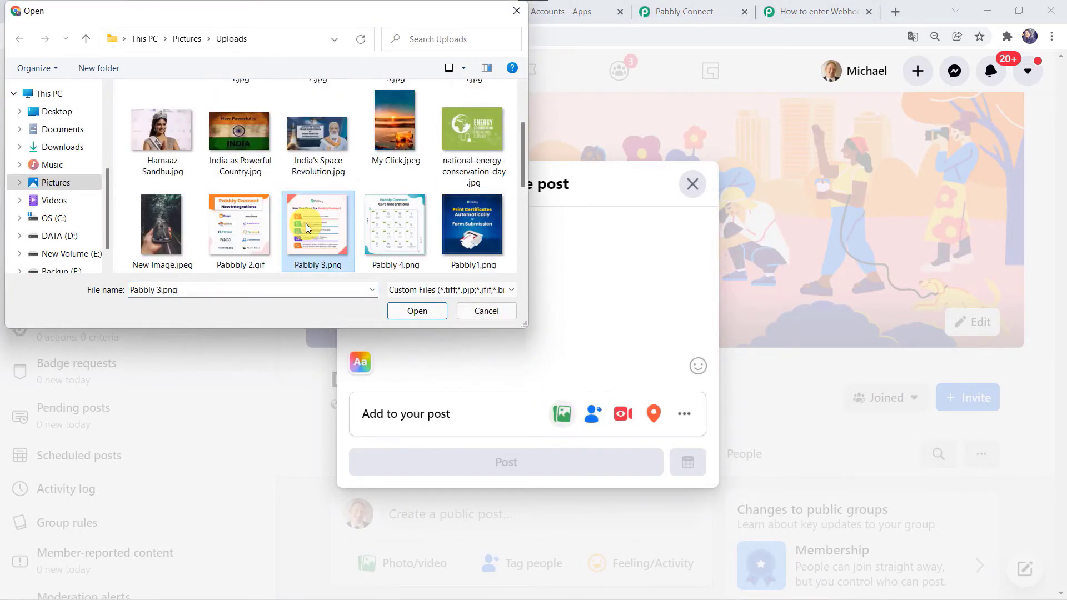
double_click(396, 228)
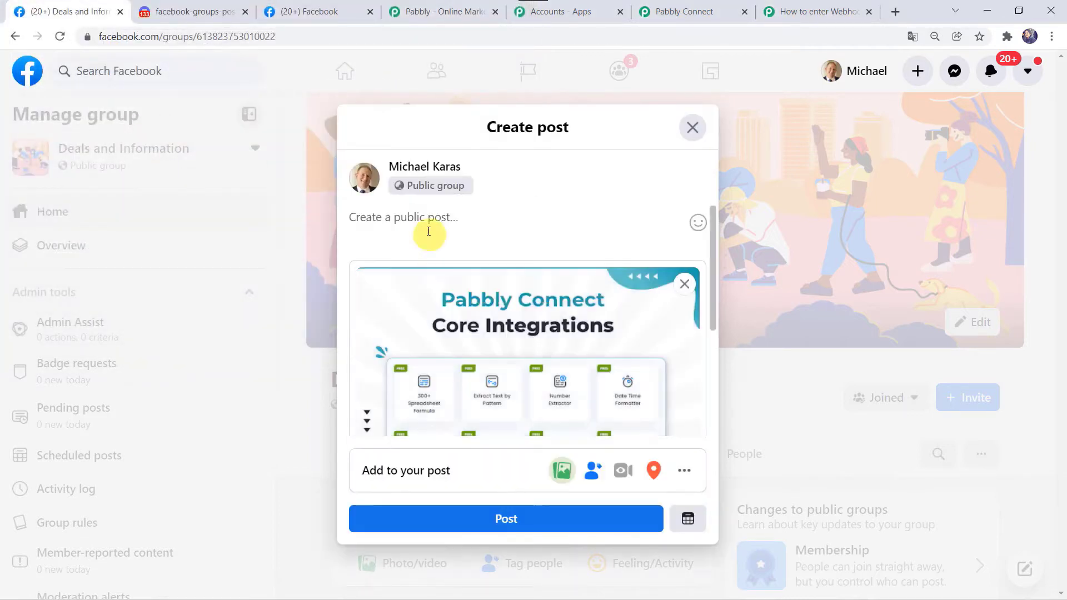
Caption the post 'Core Integrations' and publish it.
click(411, 226)
text(C)
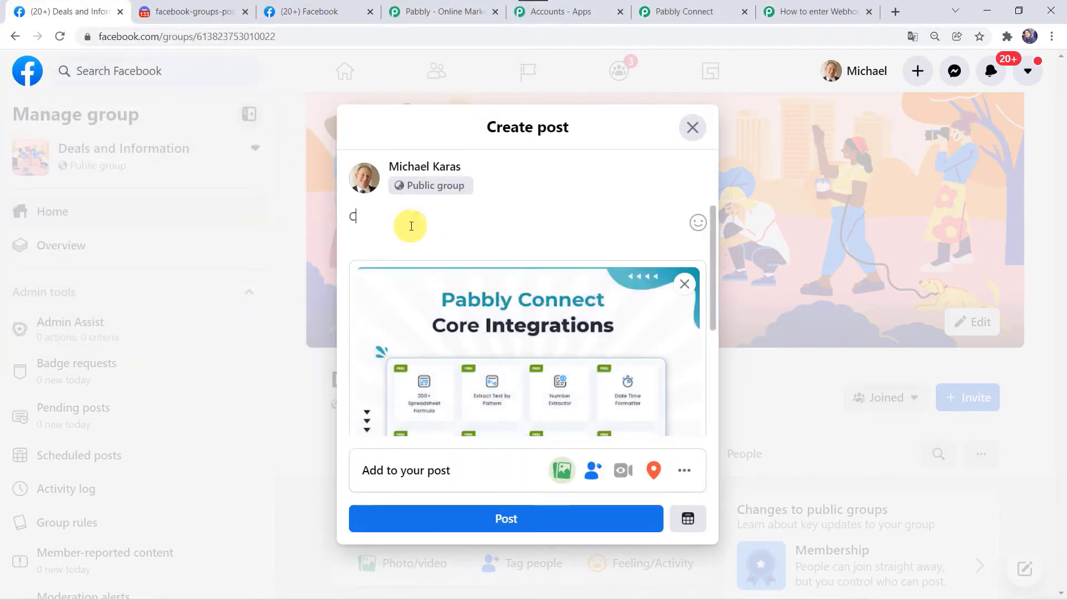
text(ore Integrations)
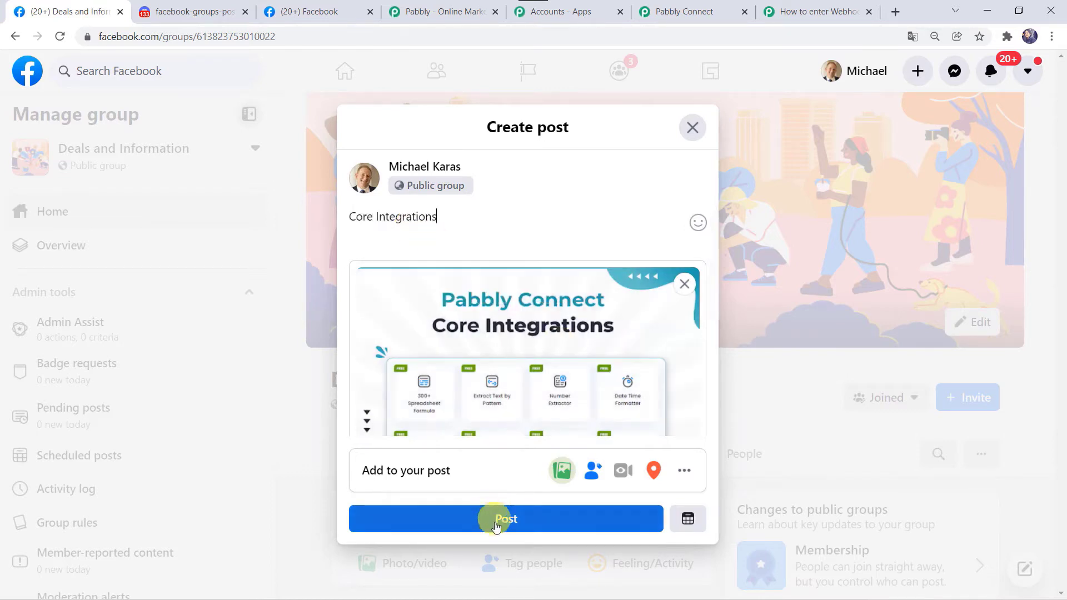
click(495, 519)
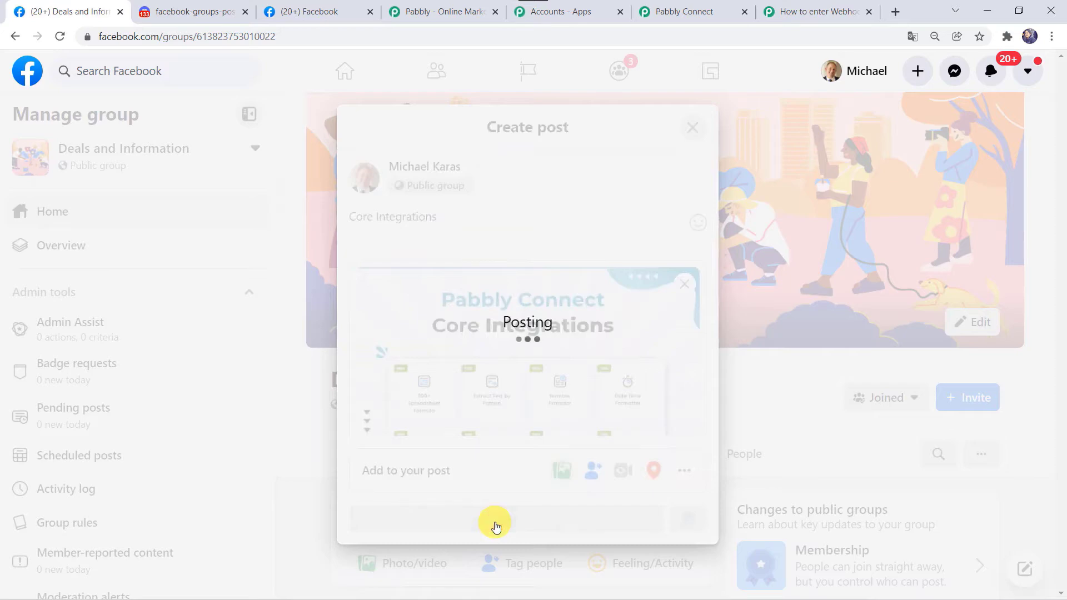
scroll(496, 527, down, 6)
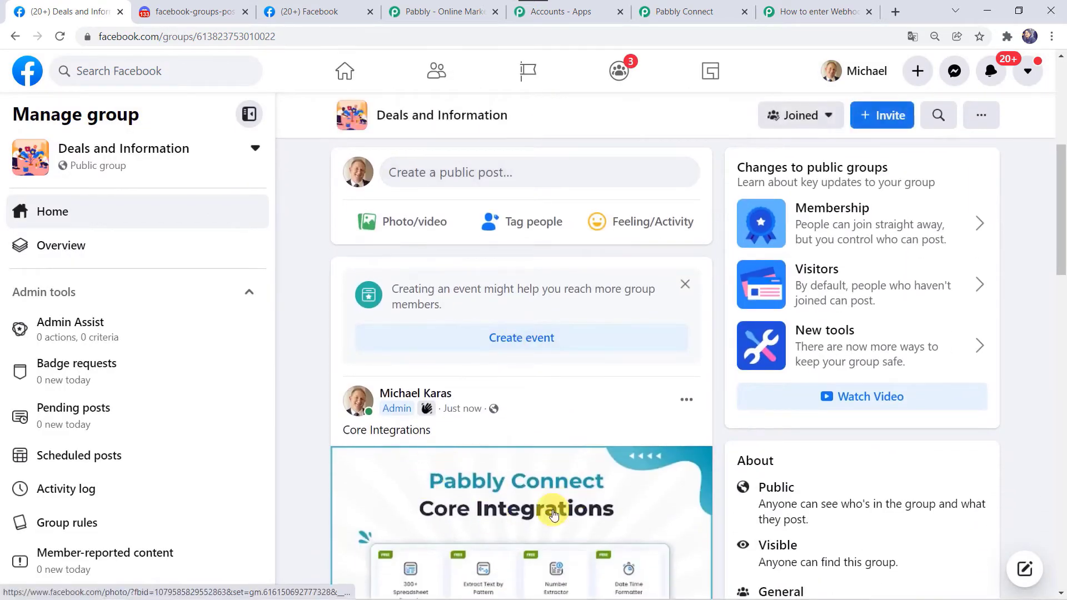
scroll(553, 514, down, 2)
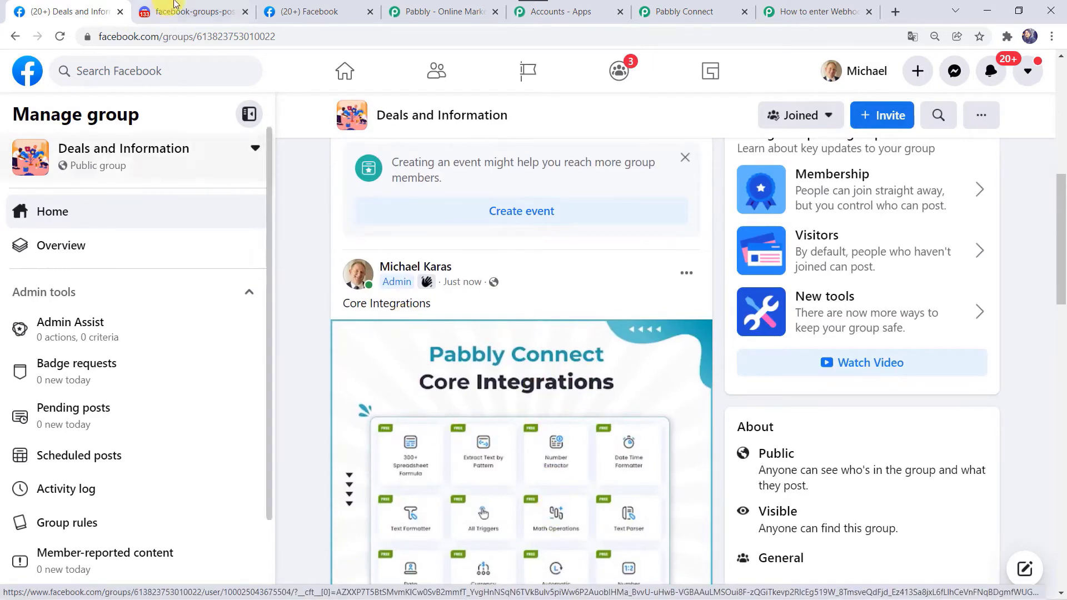
Reload Discord, open the new bot message's Core Integrations link, then return to Pabbly Connect.
click(174, 4)
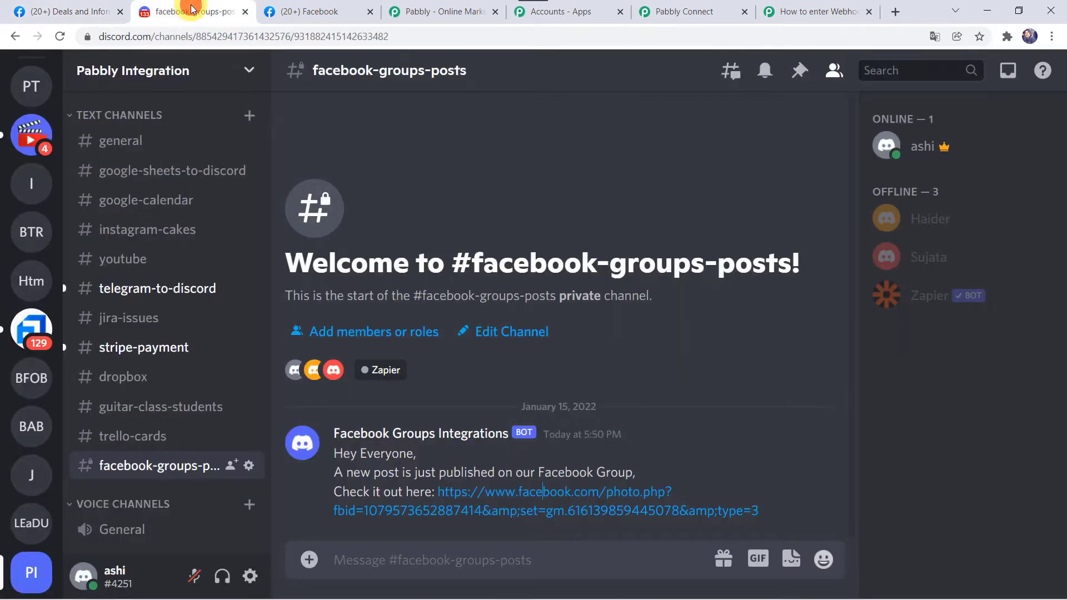
click(60, 32)
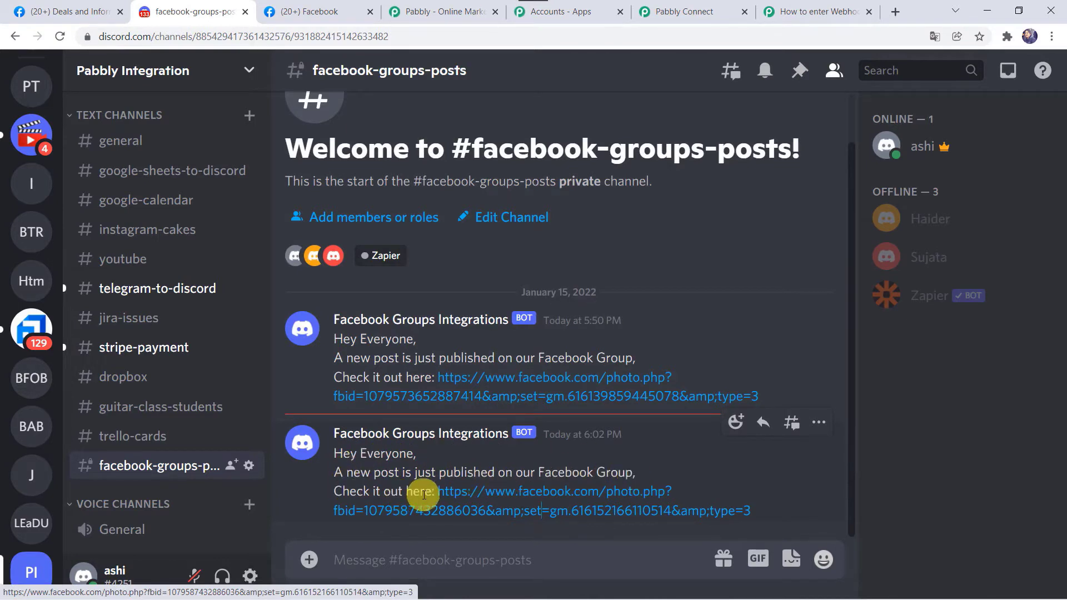
click(519, 508)
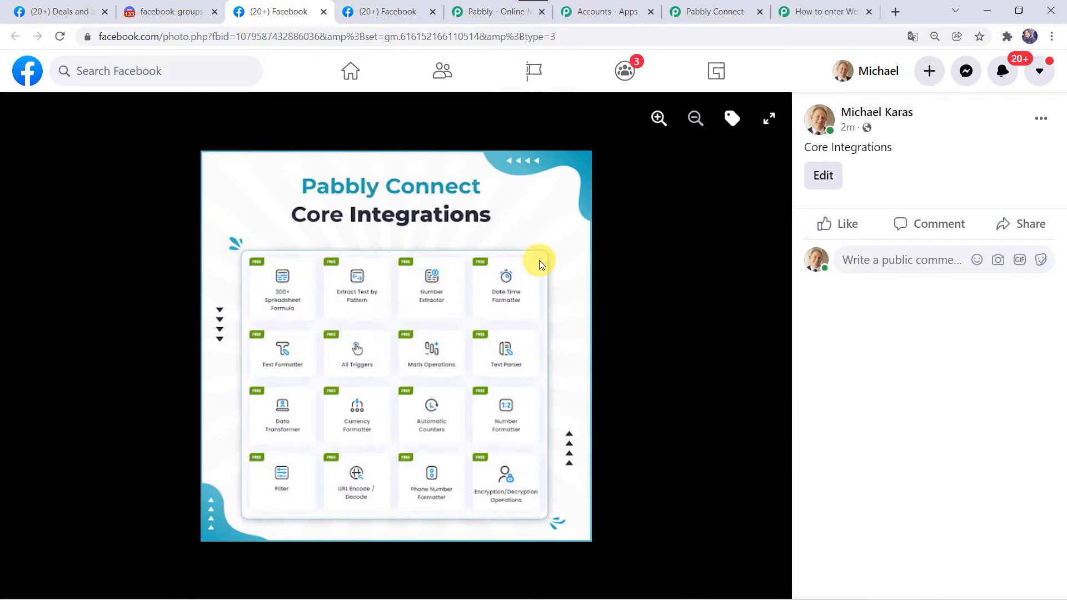
click(737, 8)
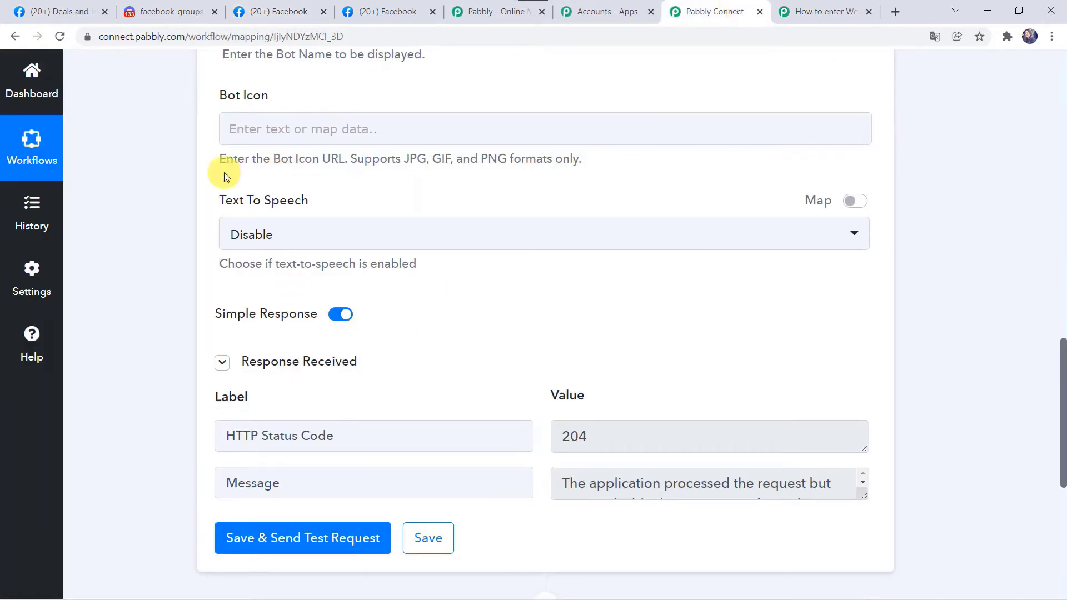
scroll(225, 172, up, 15)
Collapse the Discord Send Channel Message action step.
click(463, 215)
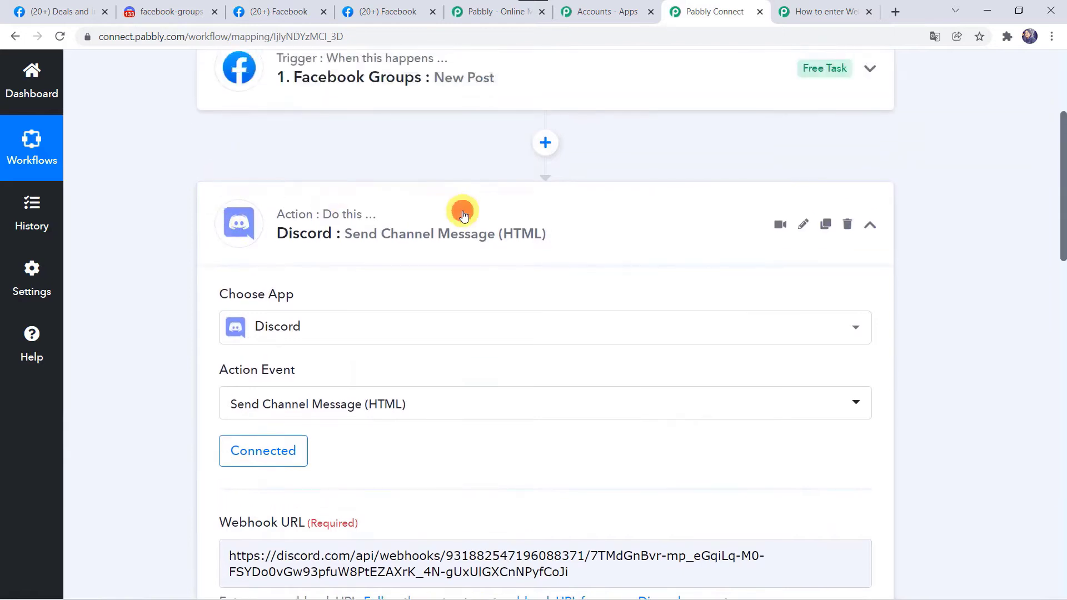
scroll(464, 216, up, 4)
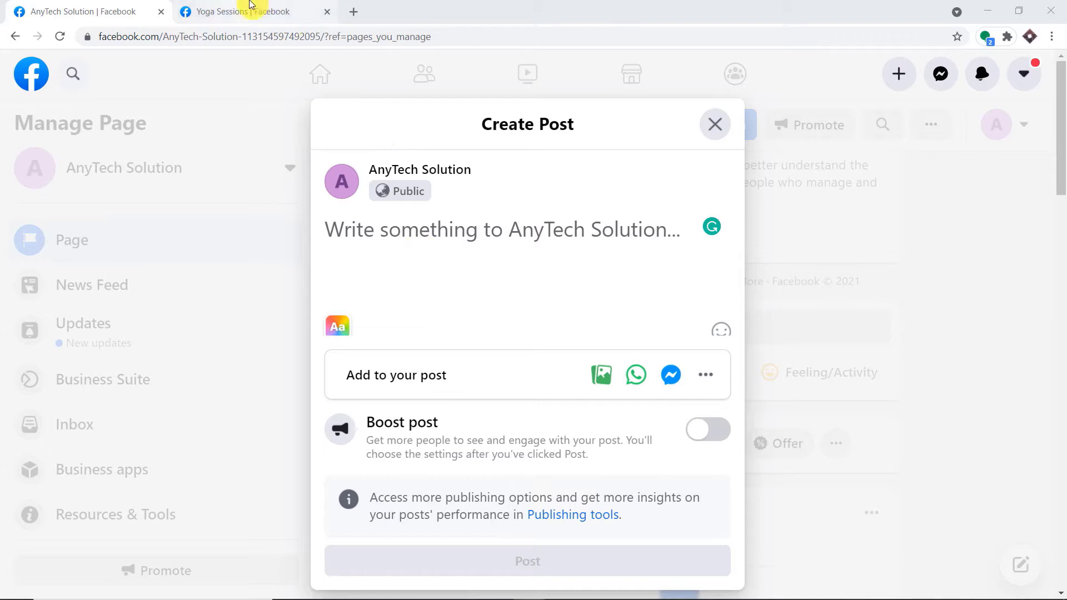
Paste the yoga paragraph into a new AnyTech Solution page post and publish it.
click(255, 10)
scroll(733, 236, down, 3)
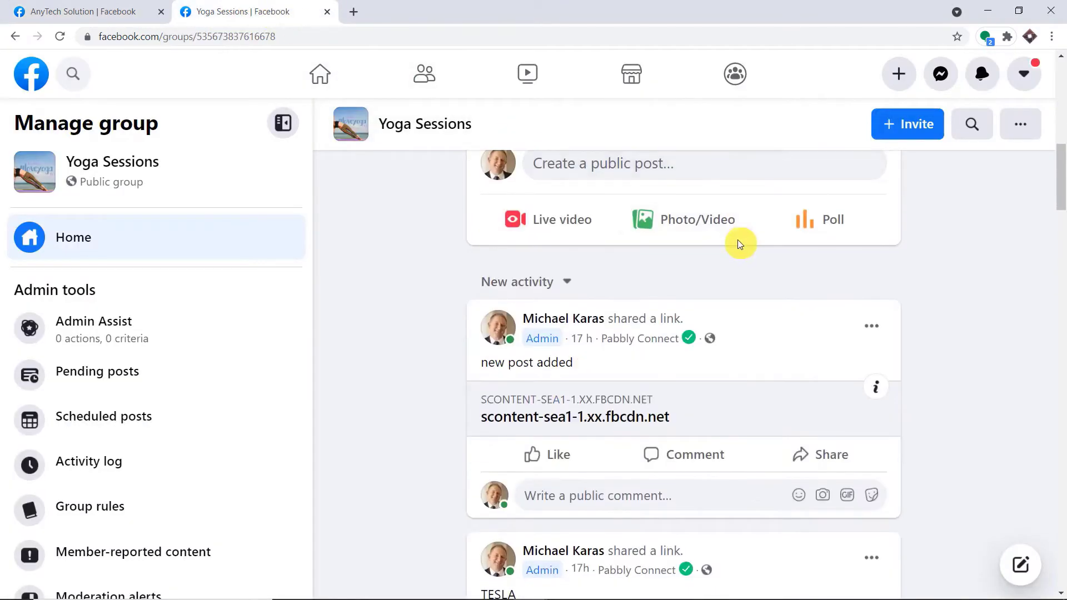
scroll(355, 144, up, 4)
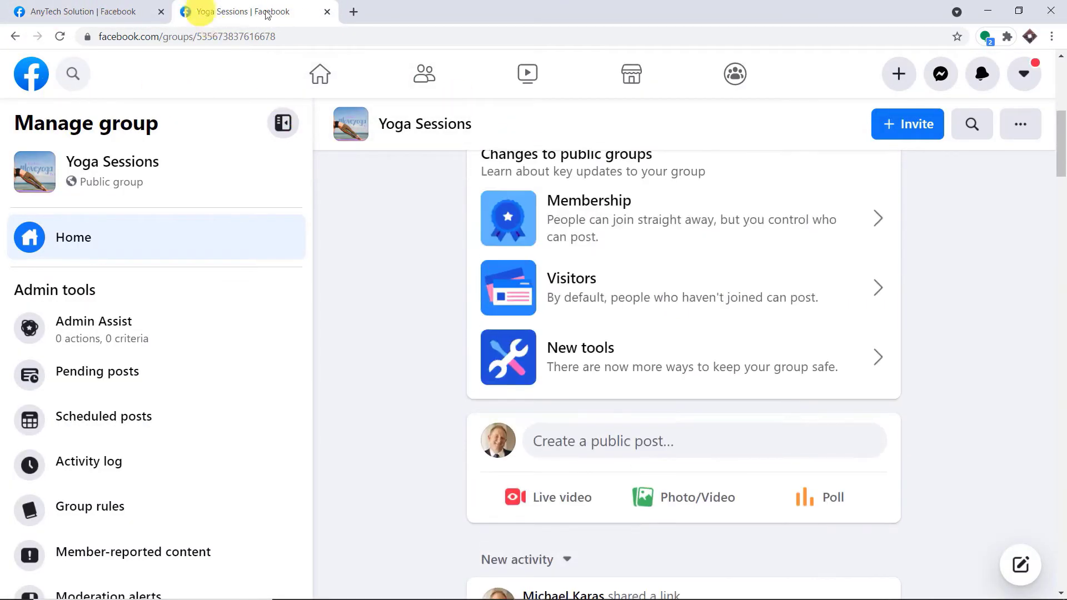
click(50, 10)
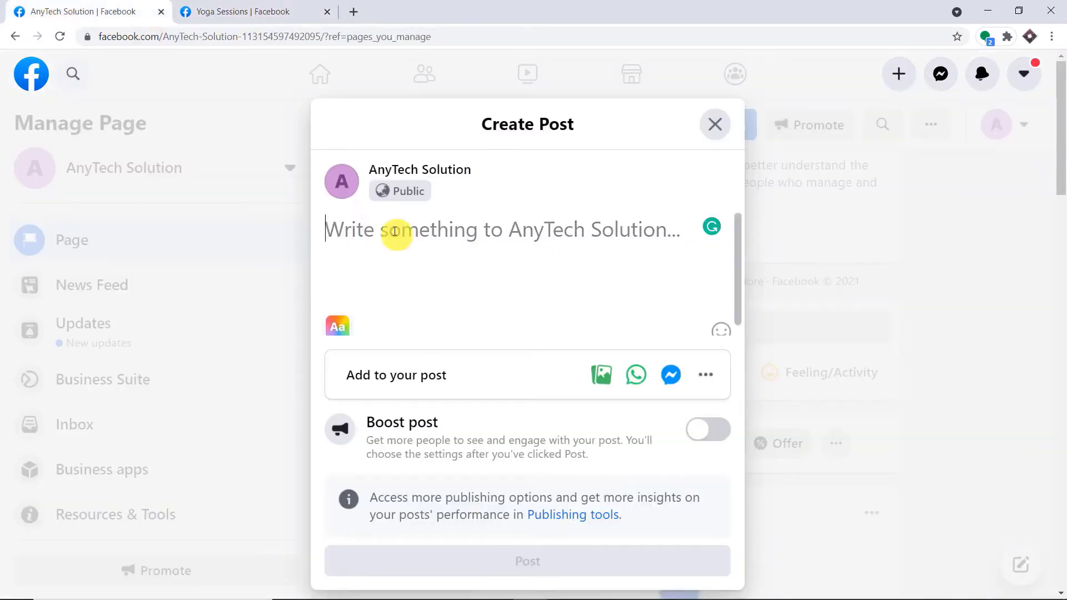
right_click(396, 233)
click(468, 341)
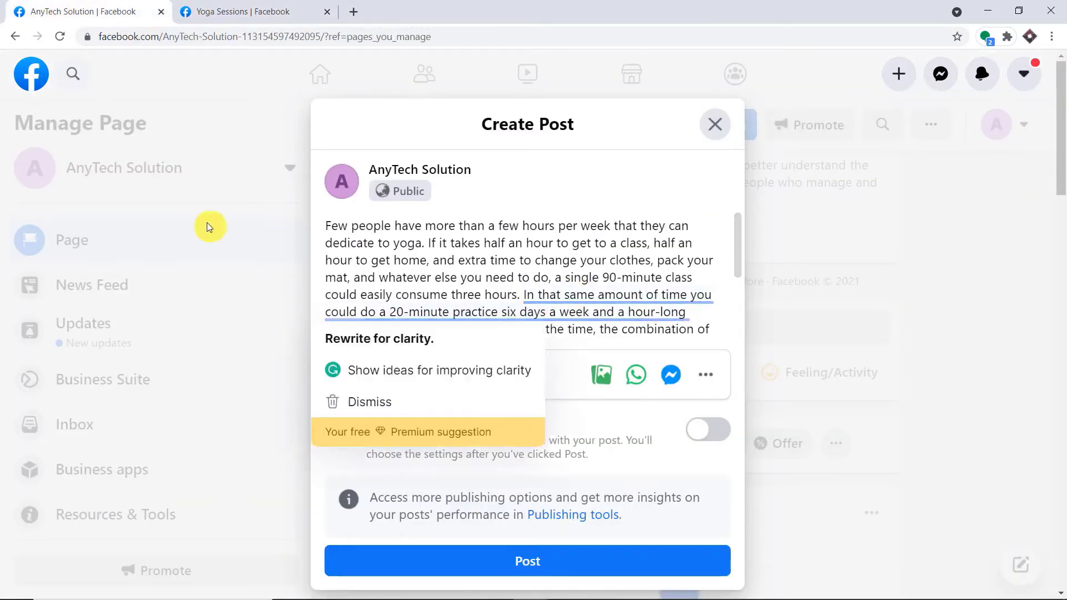
scroll(595, 336, down, 3)
click(555, 431)
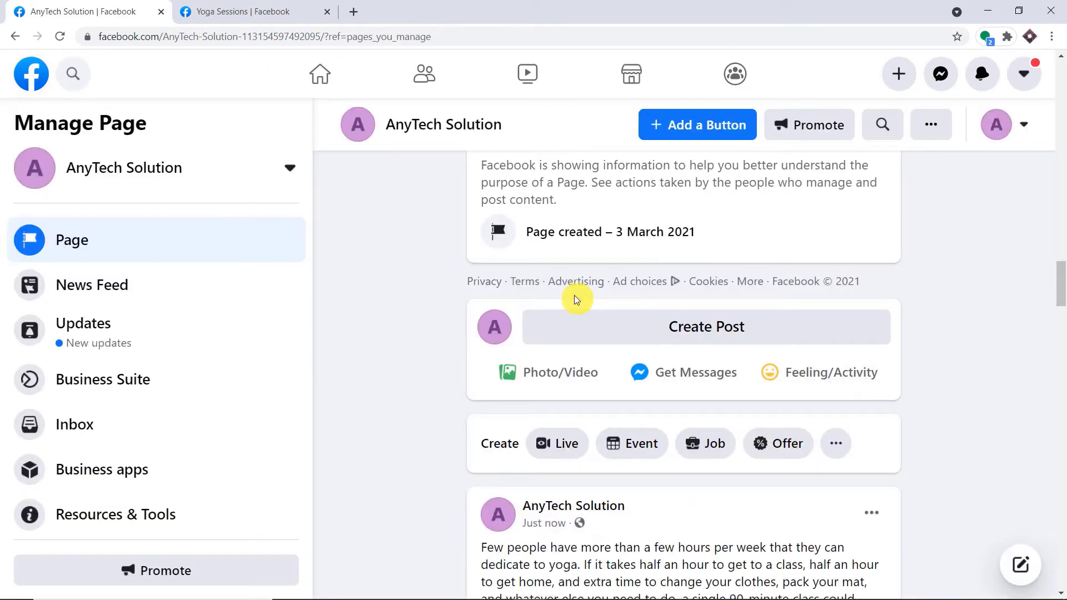
scroll(575, 300, down, 5)
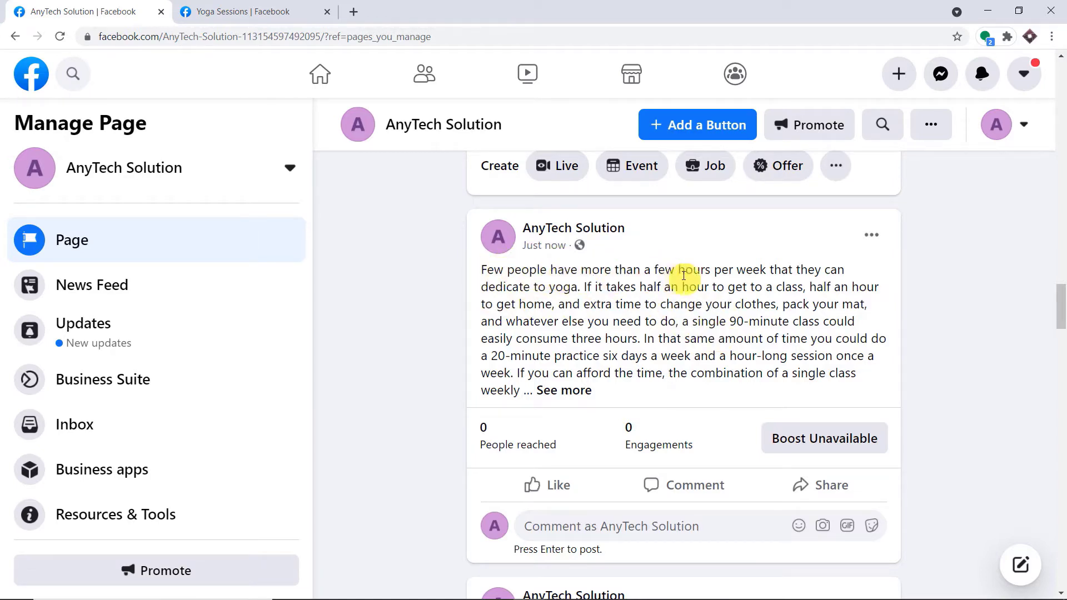
click(566, 390)
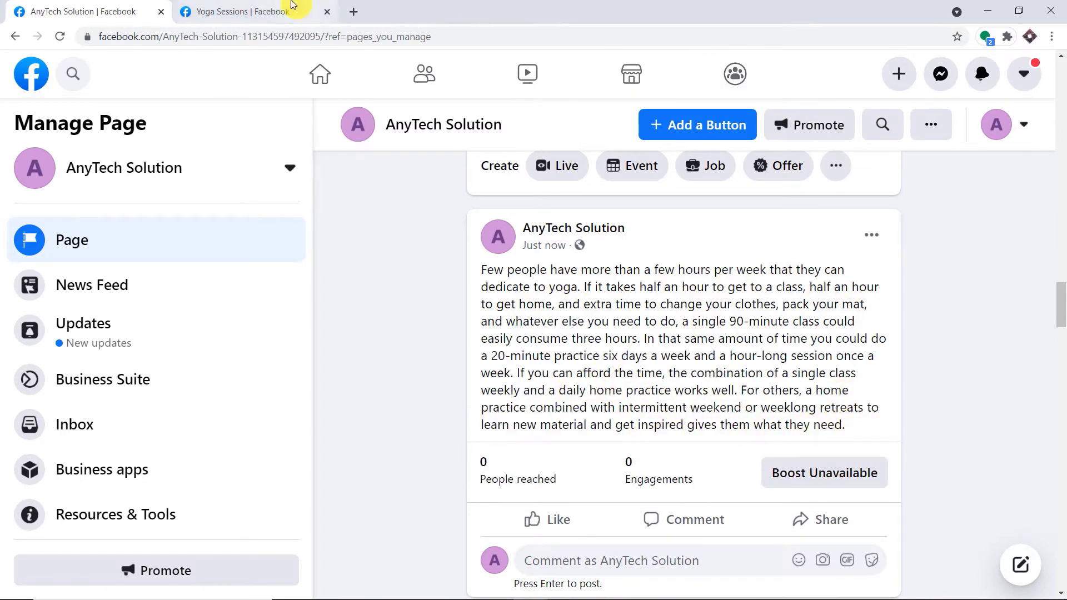
click(282, 5)
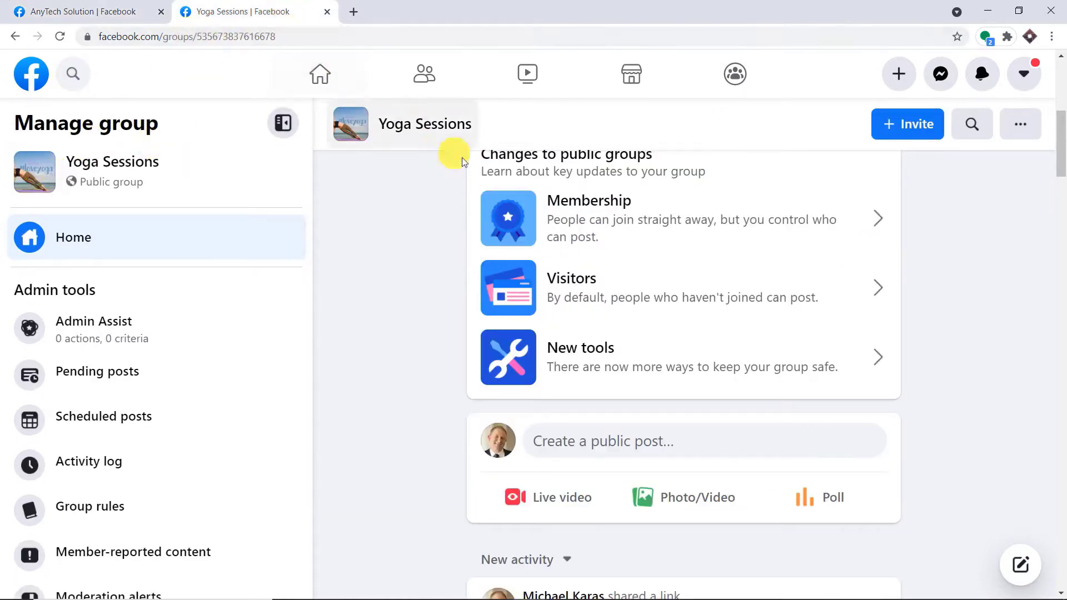
Reload the Yoga Sessions group and compare its shared yoga post with the AnyTech page post.
scroll(717, 210, down, 3)
click(83, 11)
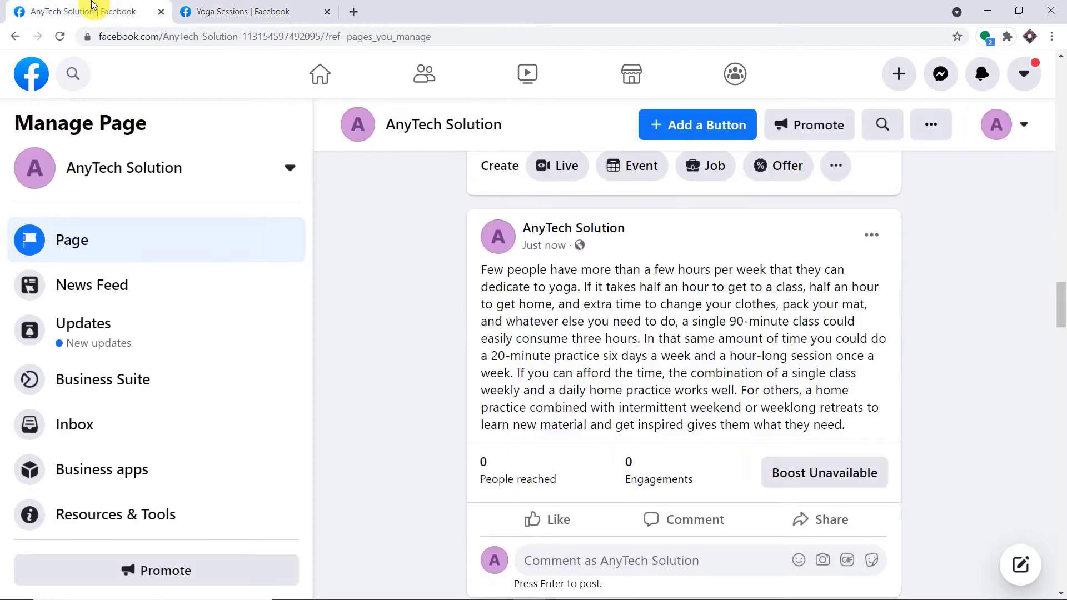
click(269, 9)
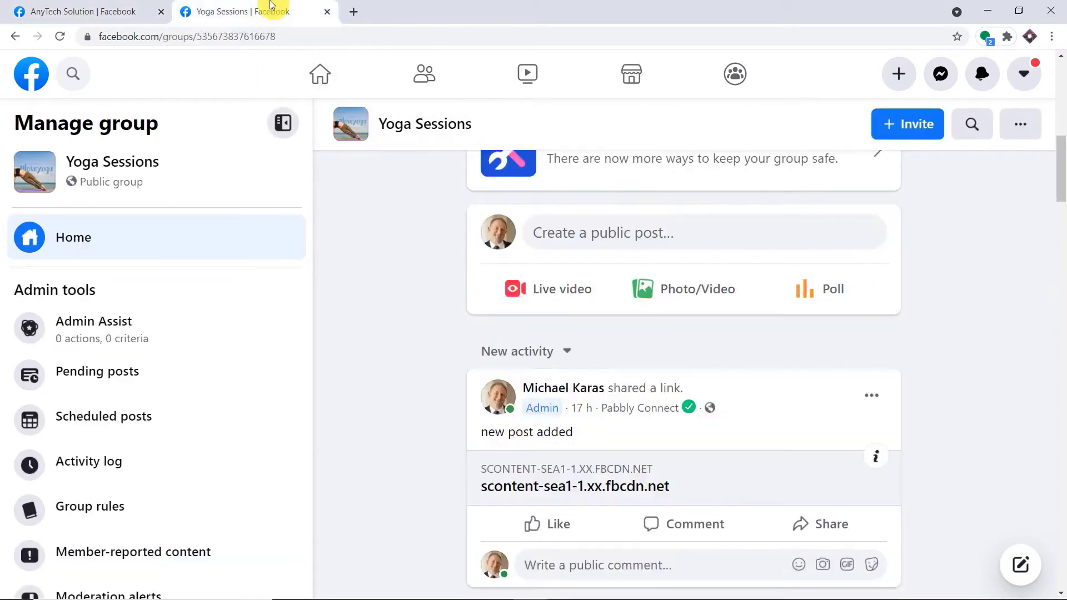
scroll(704, 321, down, 1)
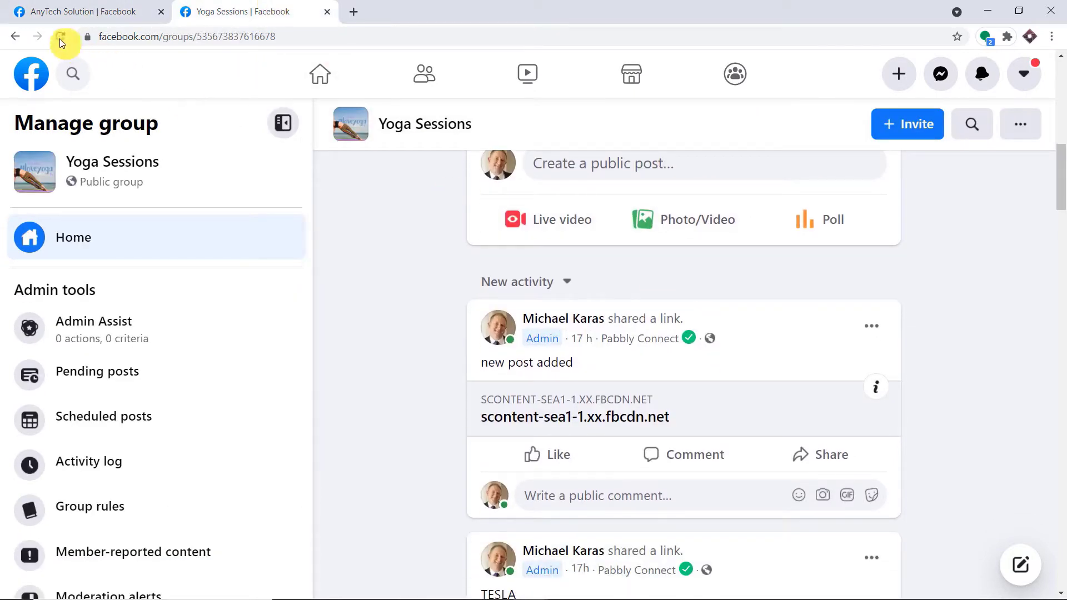
click(60, 38)
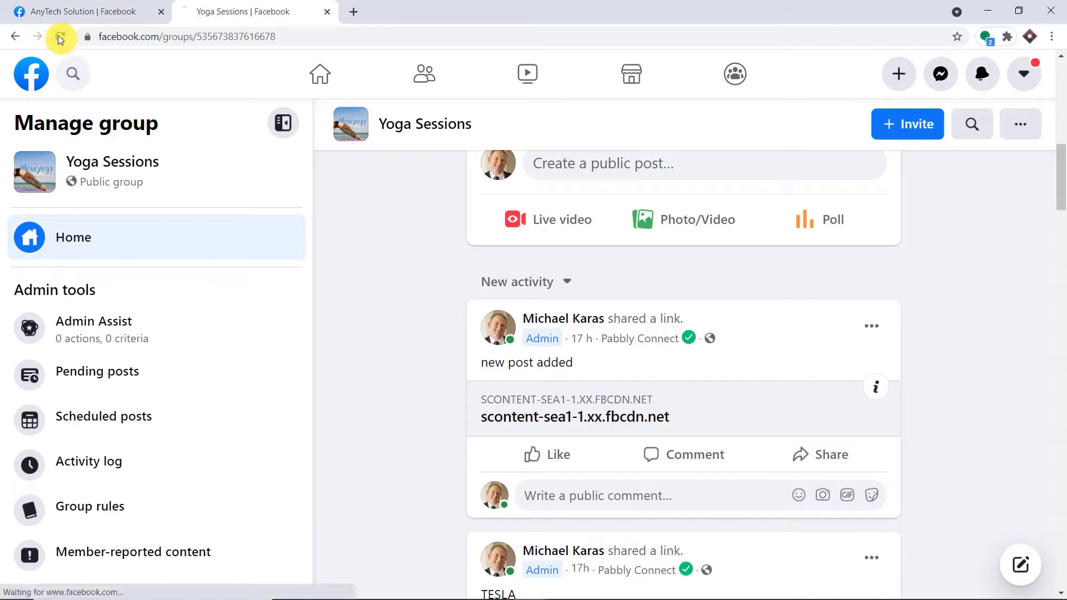
scroll(911, 301, down, 2)
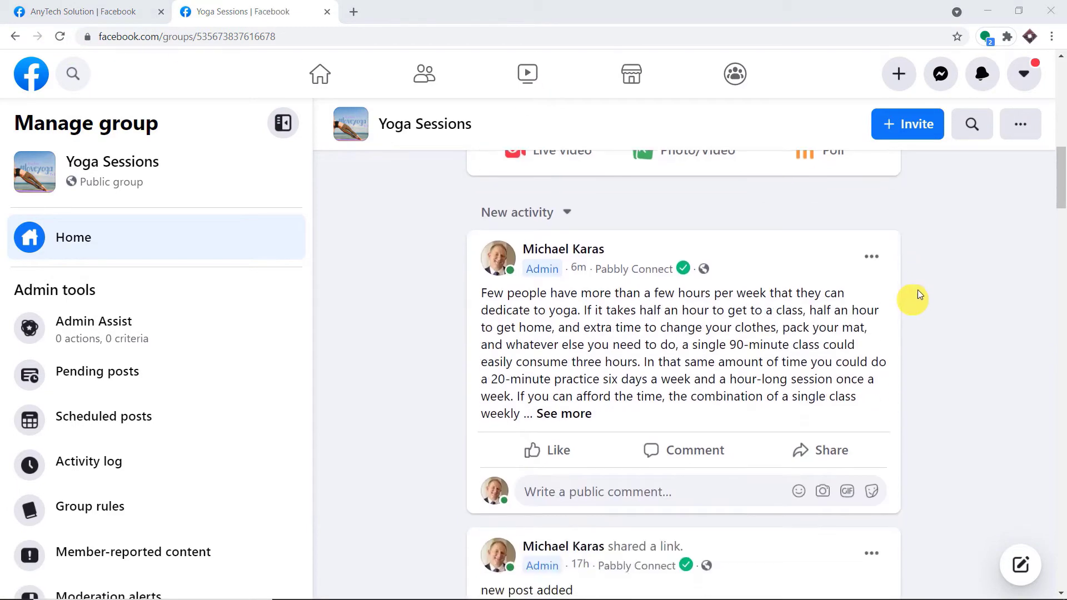
click(558, 416)
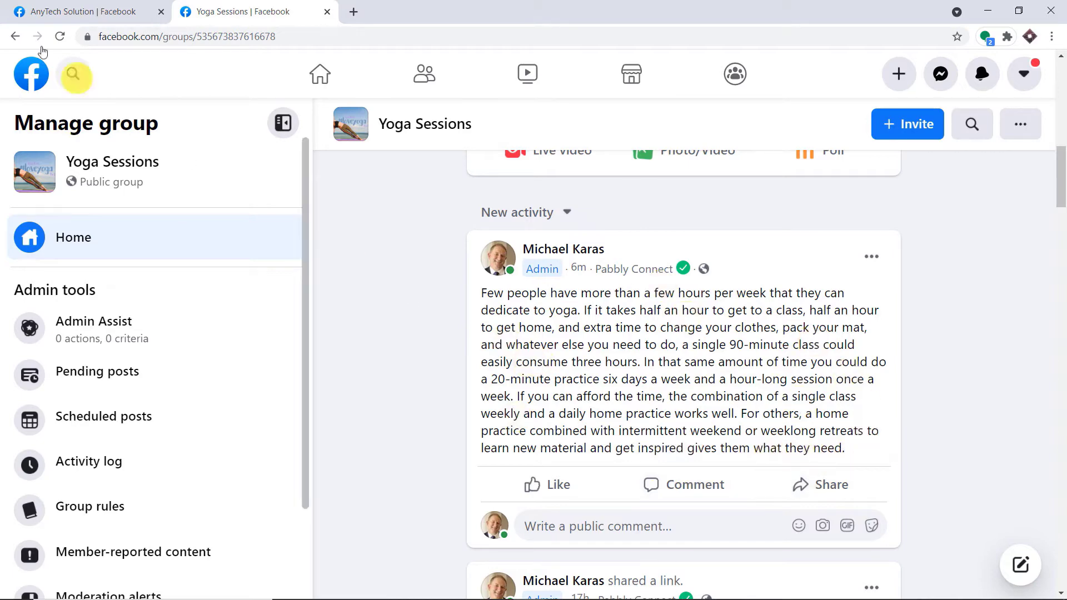
click(64, 11)
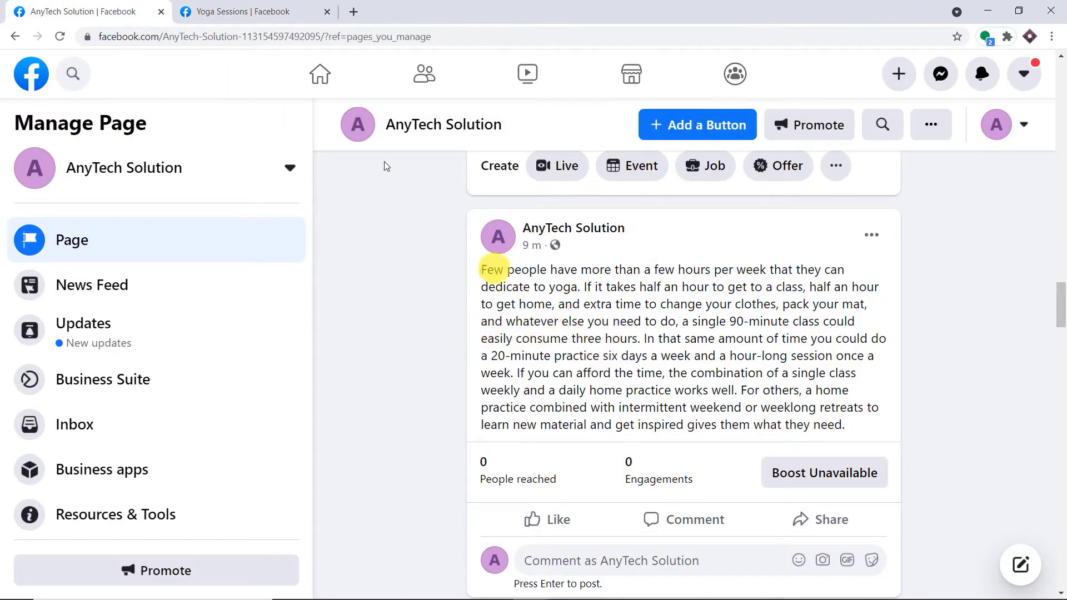
click(222, 11)
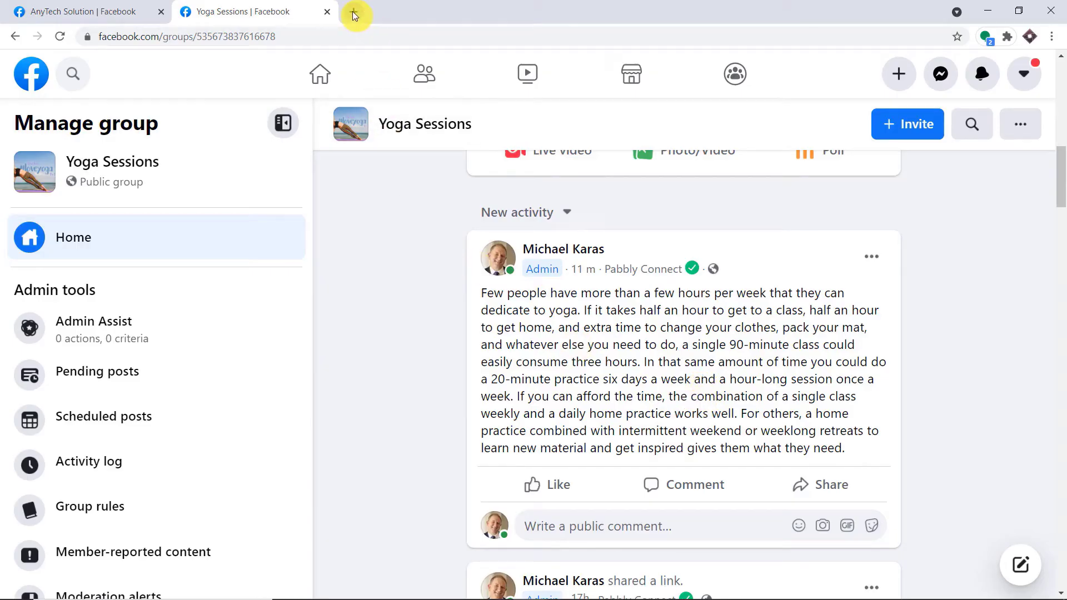
Go to pabbly.com, sign in, and open Pabbly Connect with Access Now.
click(352, 11)
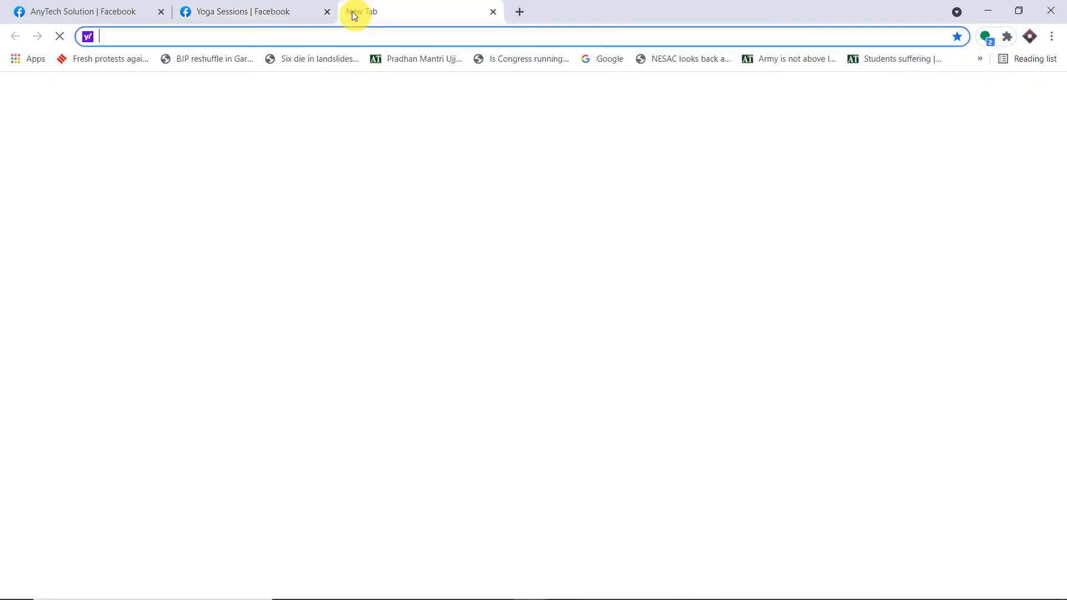
text(pabbly.com)
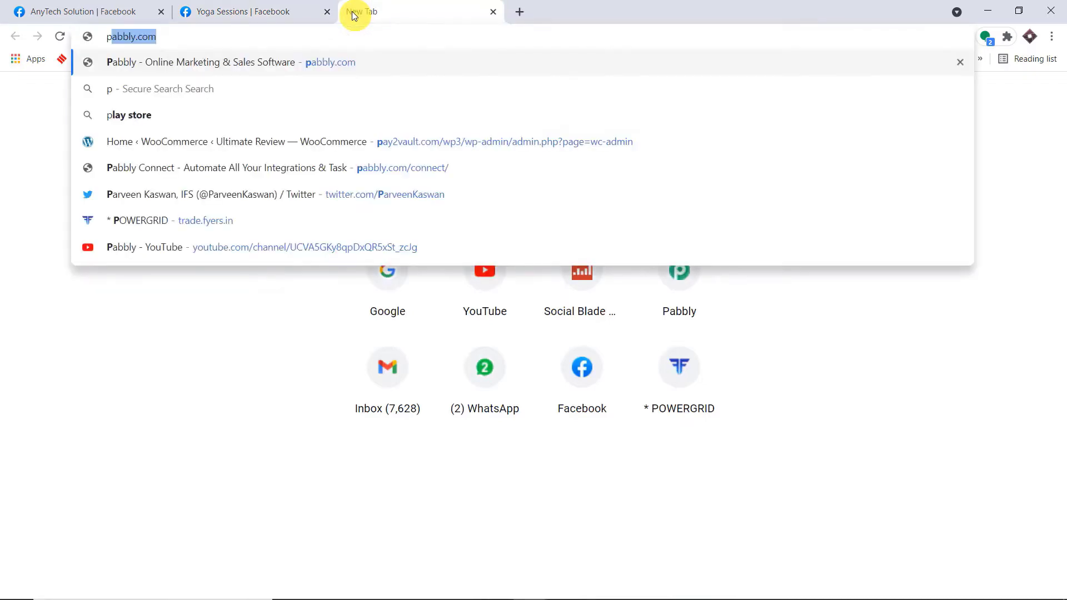
key(Return)
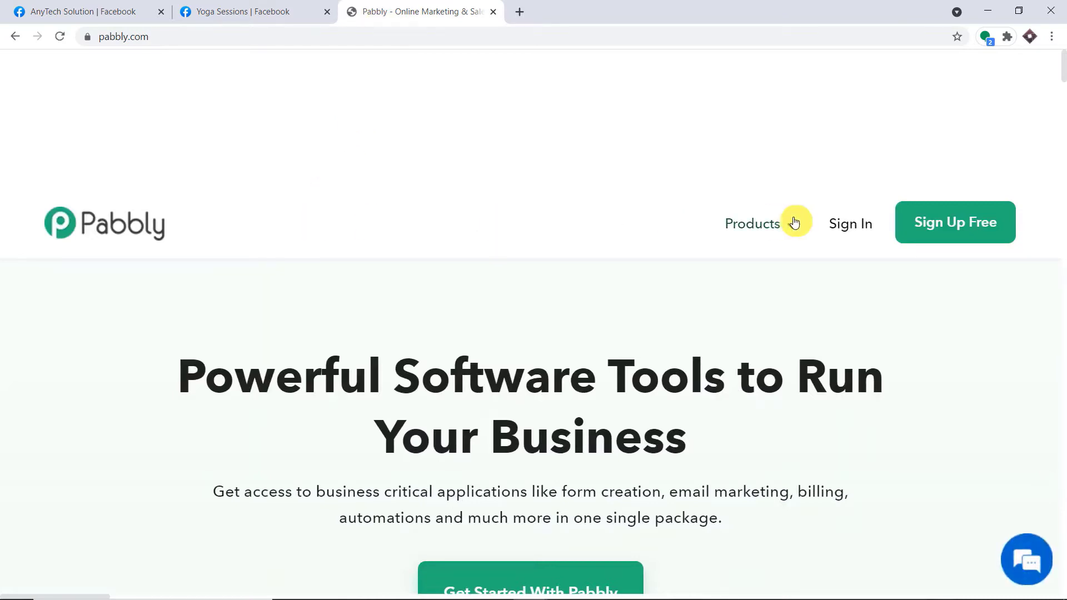
mouse_move(793, 221)
click(283, 475)
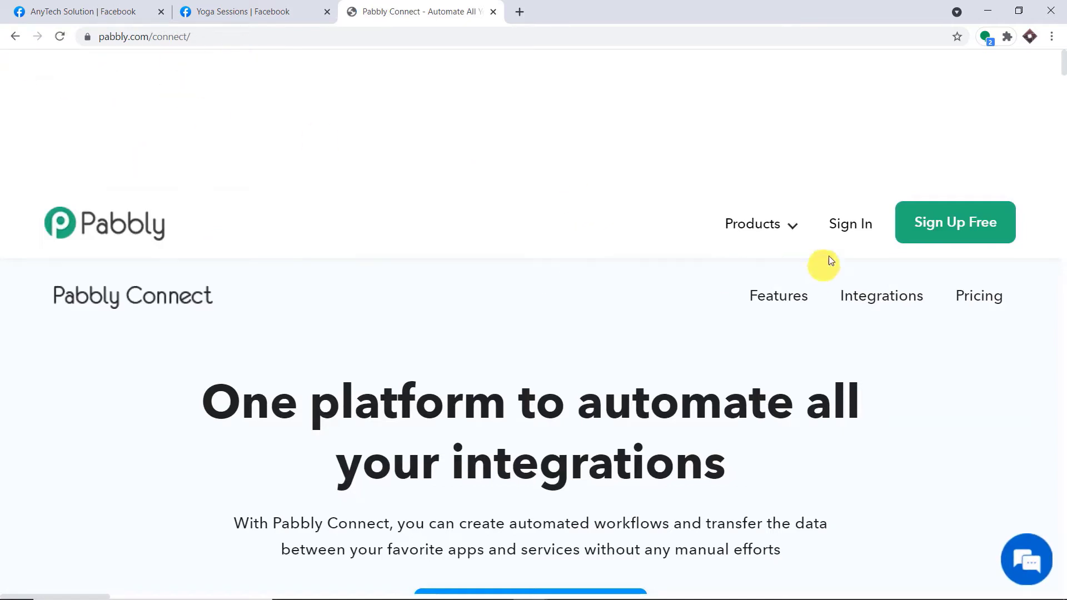
click(850, 228)
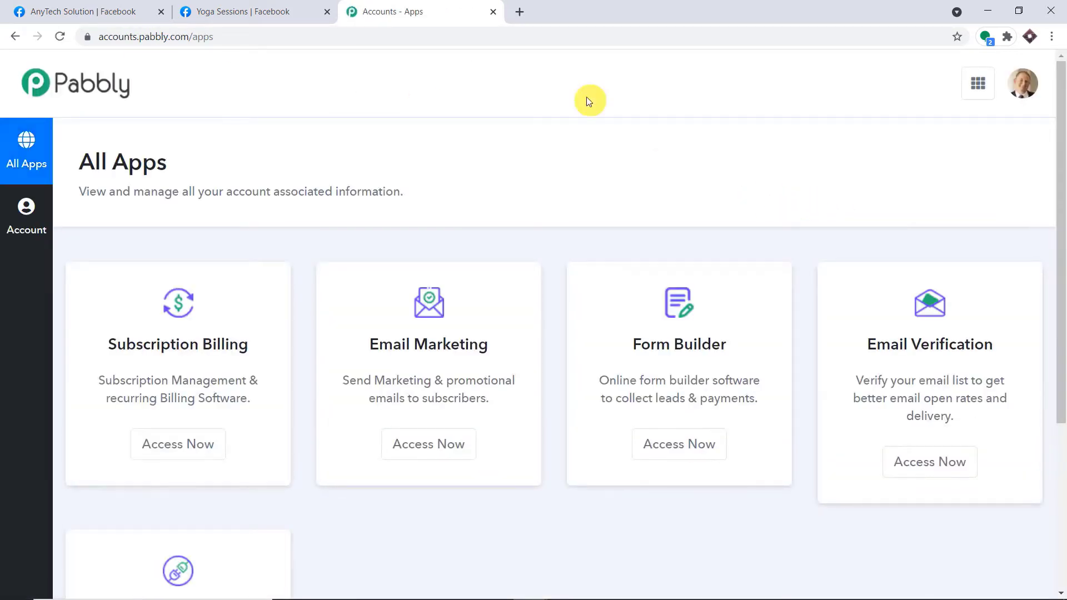
scroll(452, 147, down, 5)
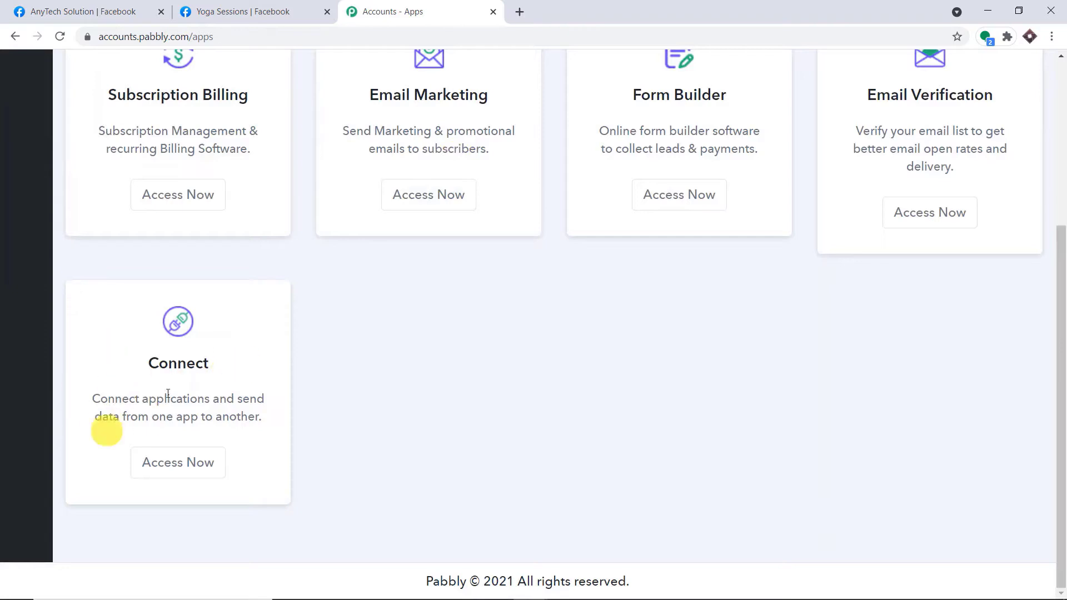
click(195, 463)
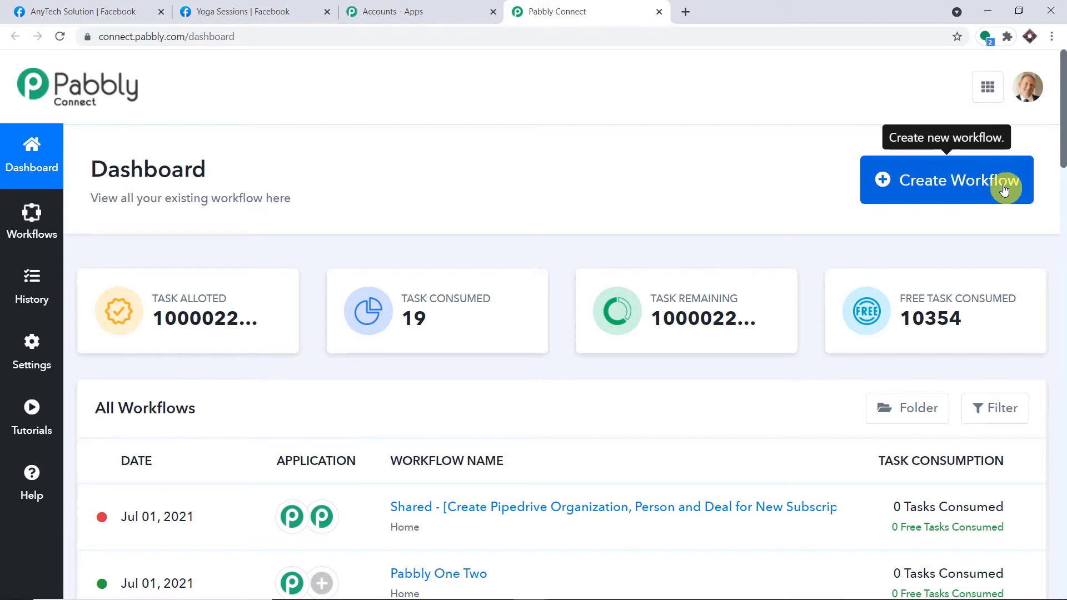
Start a new workflow, name it 'Facebook Page to Facebook Group', and create it.
click(1004, 190)
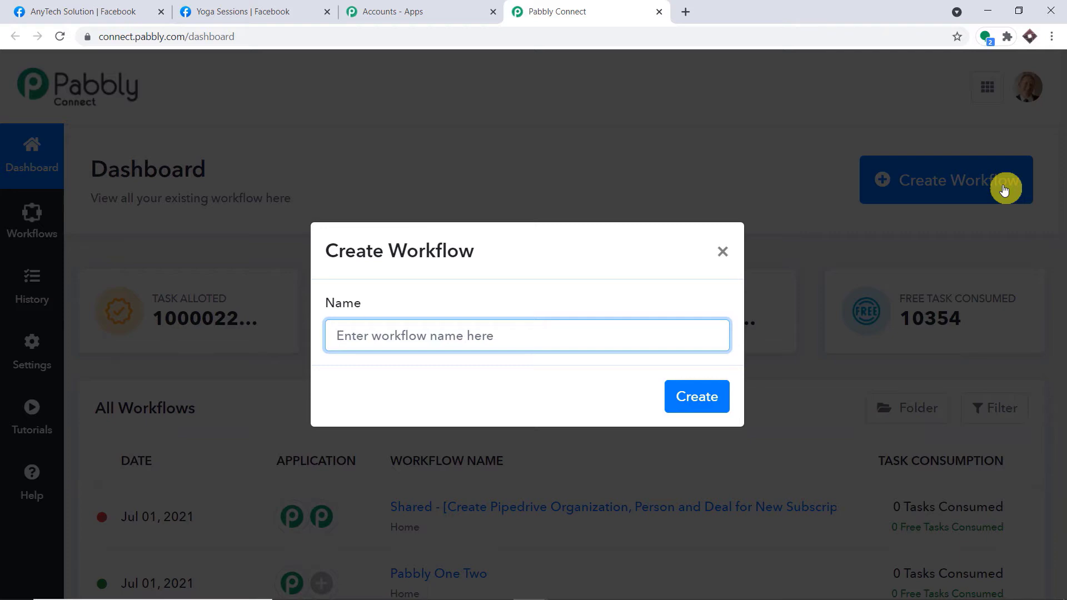
text(Facebook Page to Facebook Group)
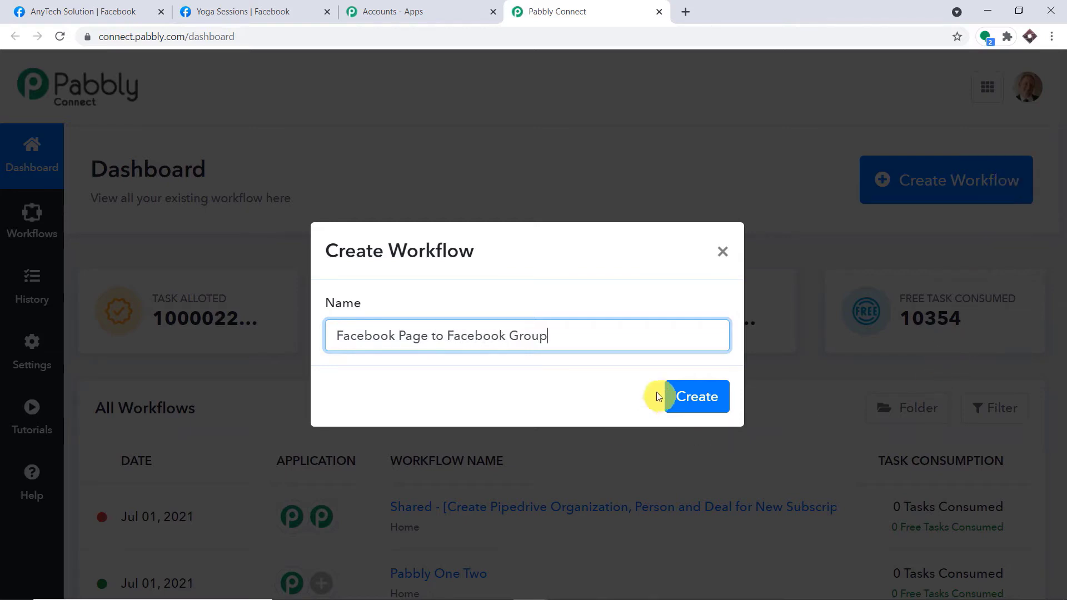
click(673, 398)
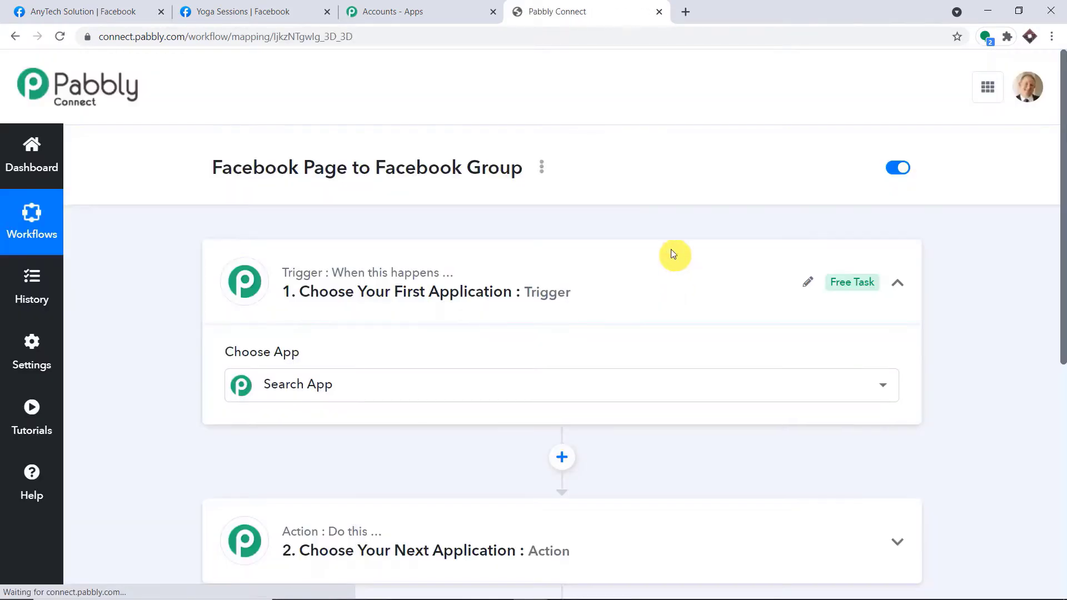
Collapse the trigger step, highlight the workflow title, then expand the trigger to show the Choose App list.
click(567, 278)
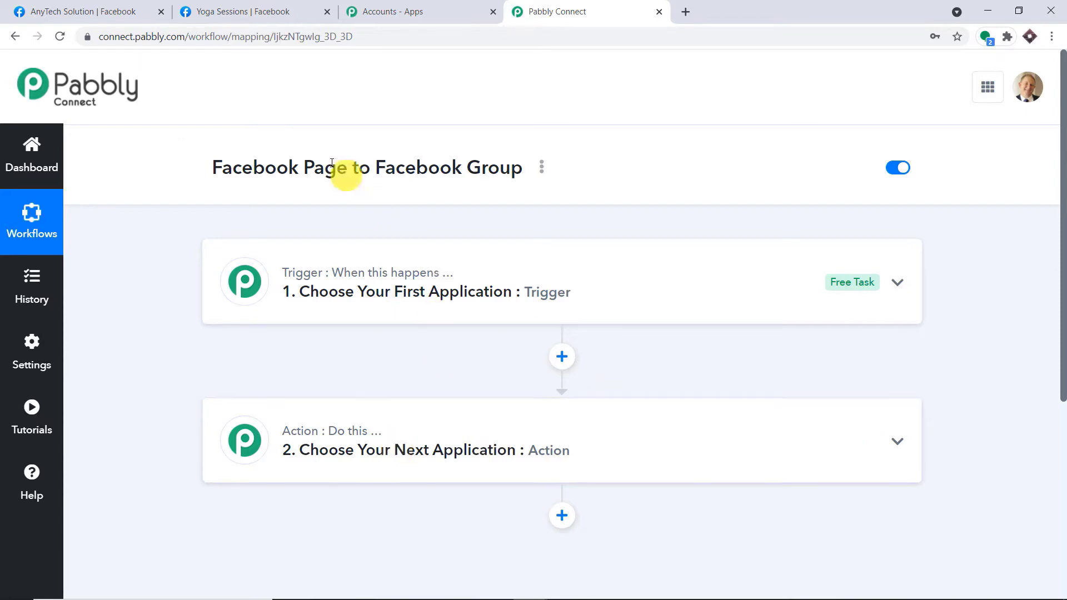
drag(237, 164, 559, 177)
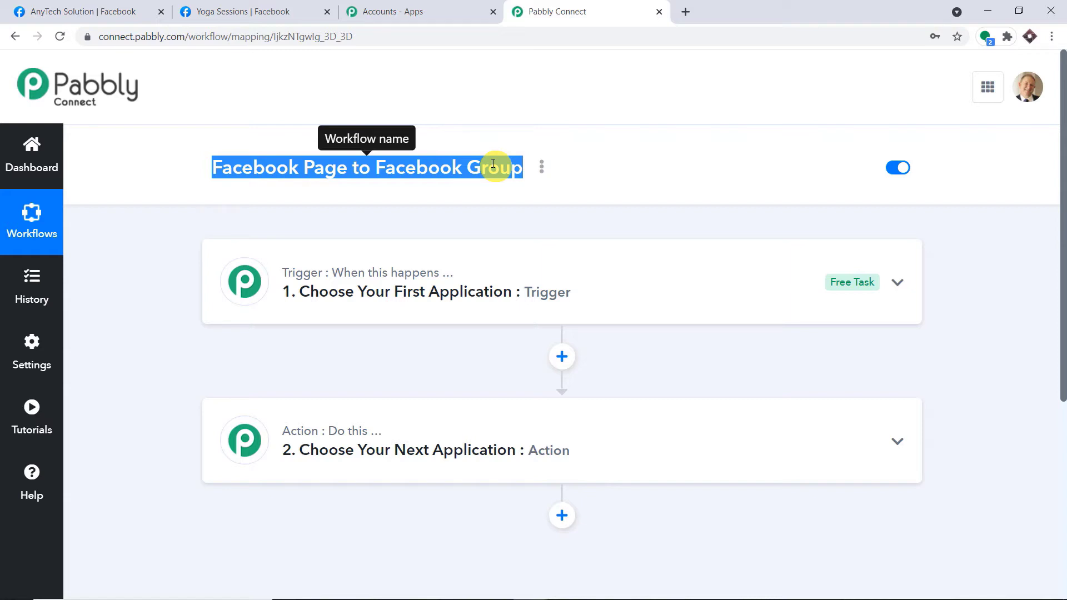
click(476, 268)
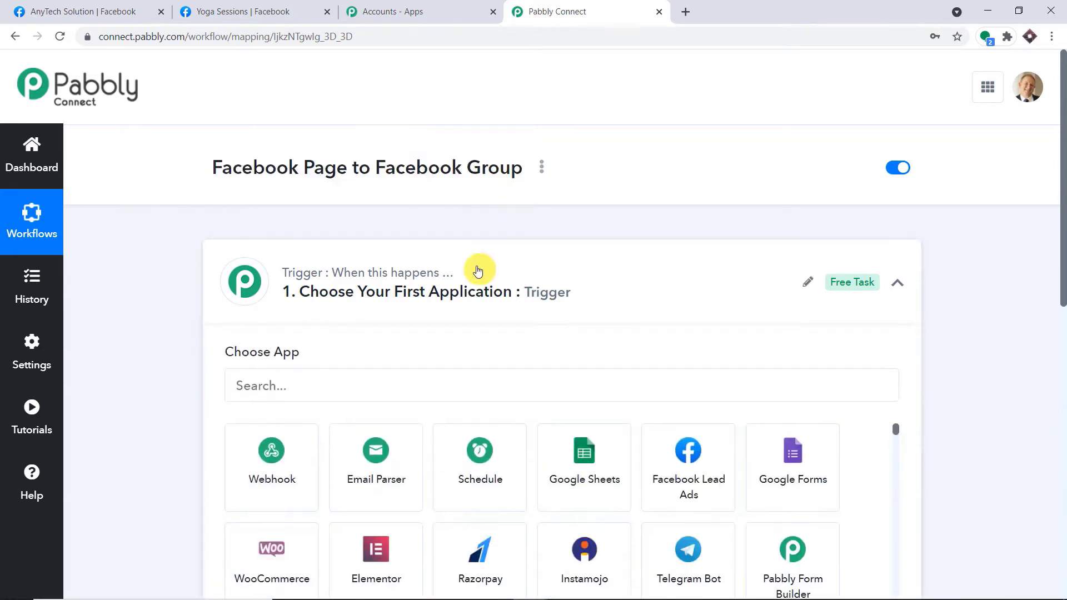
Set the trigger app to Facebook Pages with the New Post event.
click(459, 248)
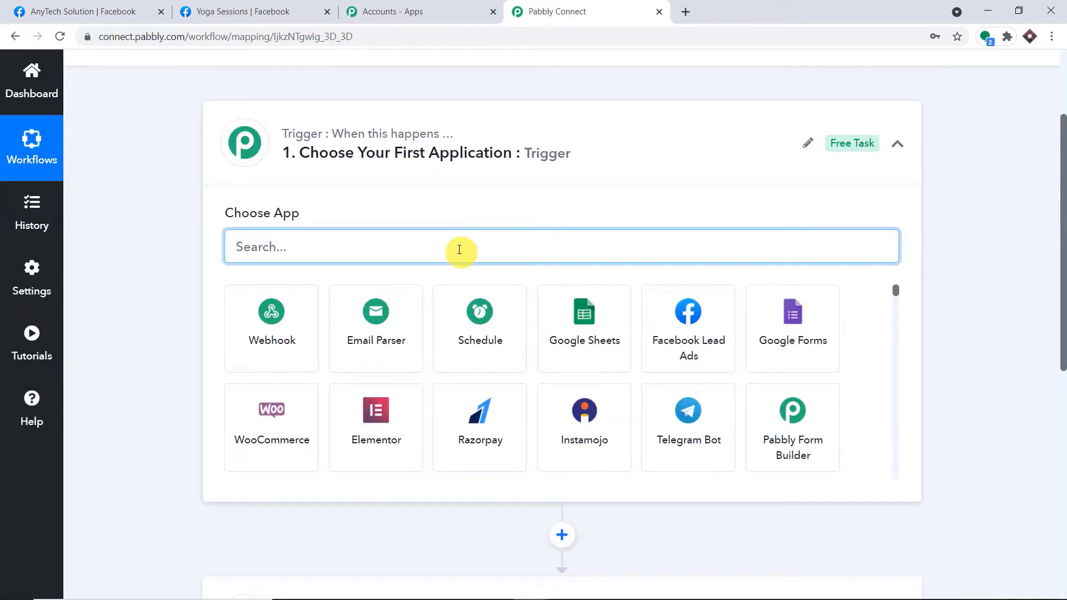
text(face)
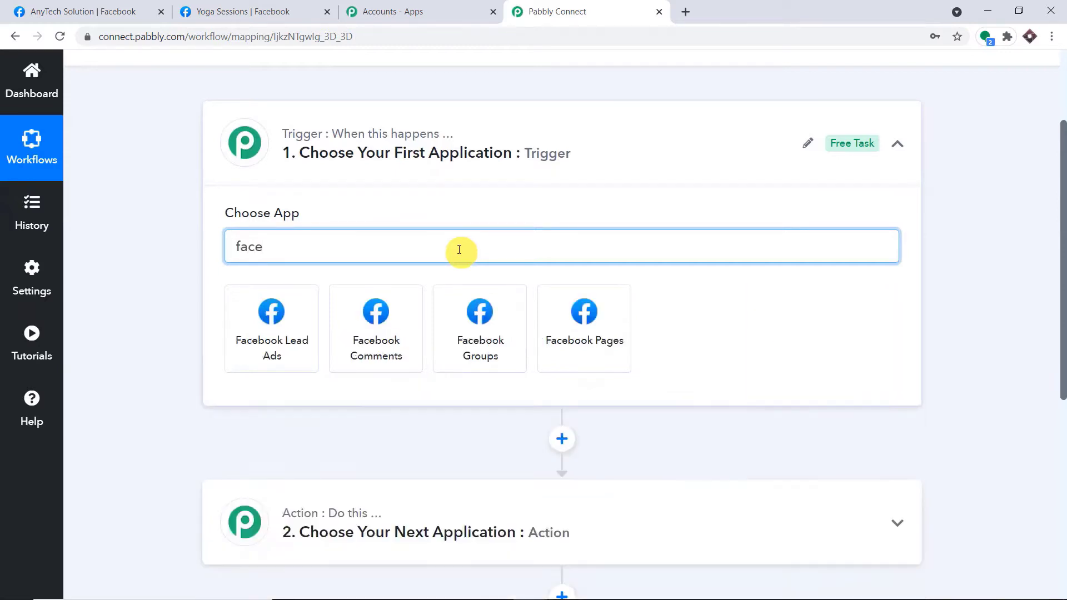
click(583, 339)
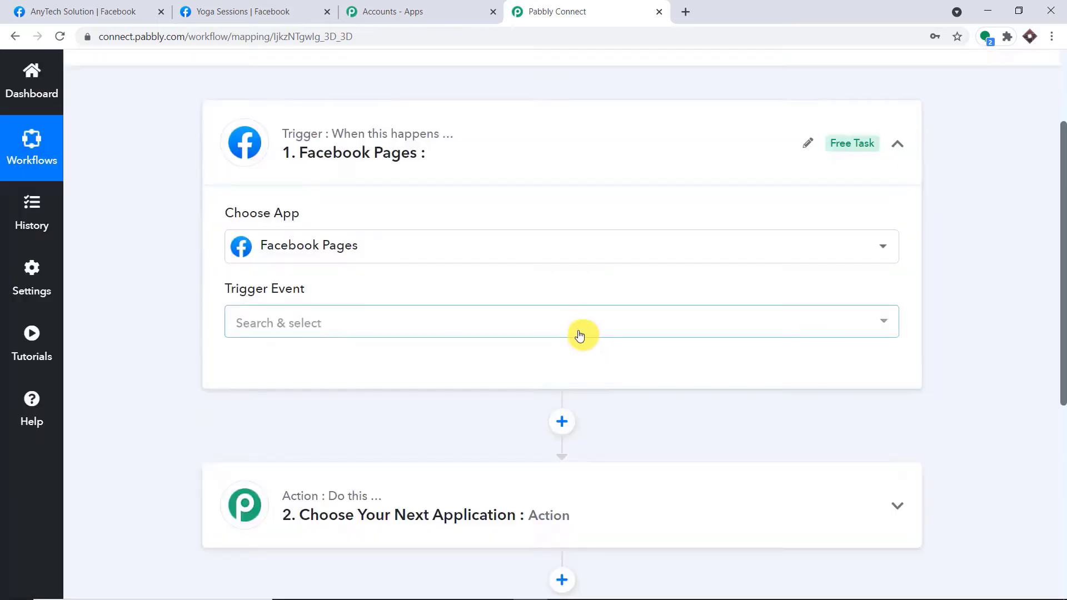
click(384, 321)
click(352, 402)
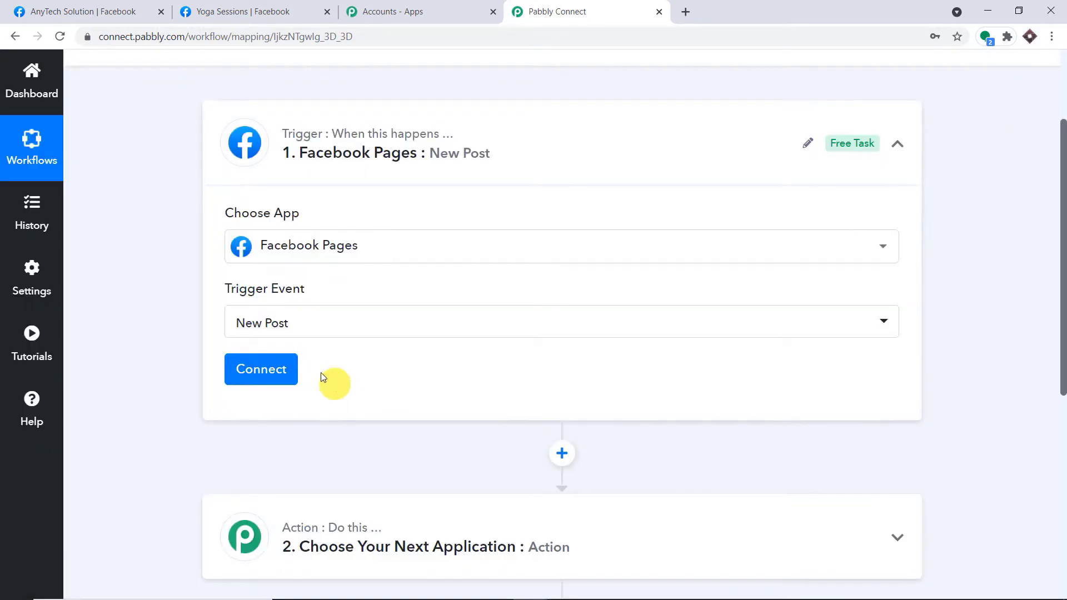
Add and authorize a new Facebook Pages connection for the trigger.
click(262, 367)
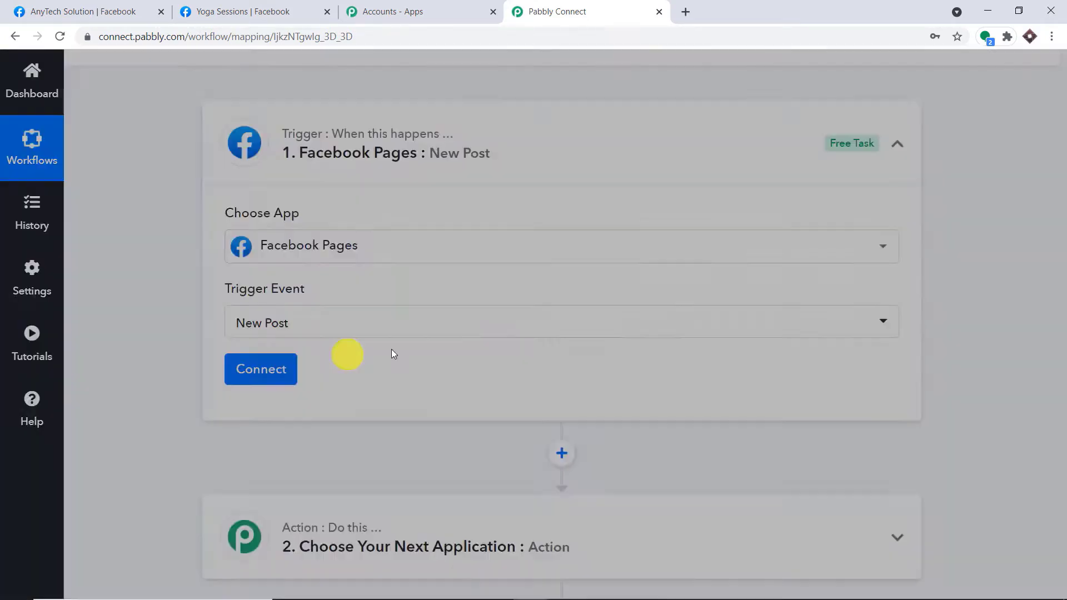
click(566, 236)
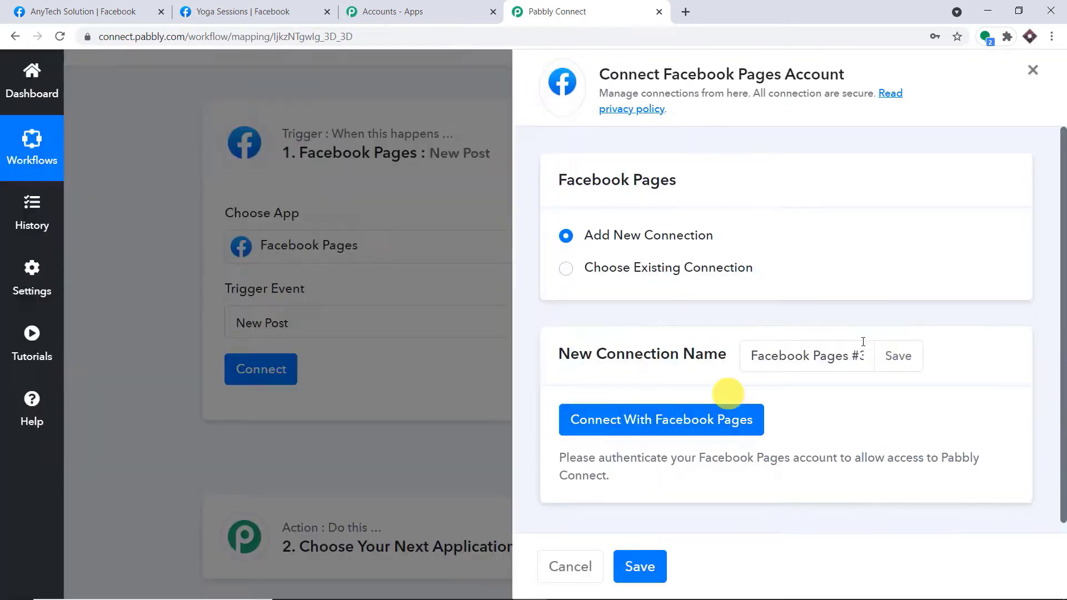
click(722, 412)
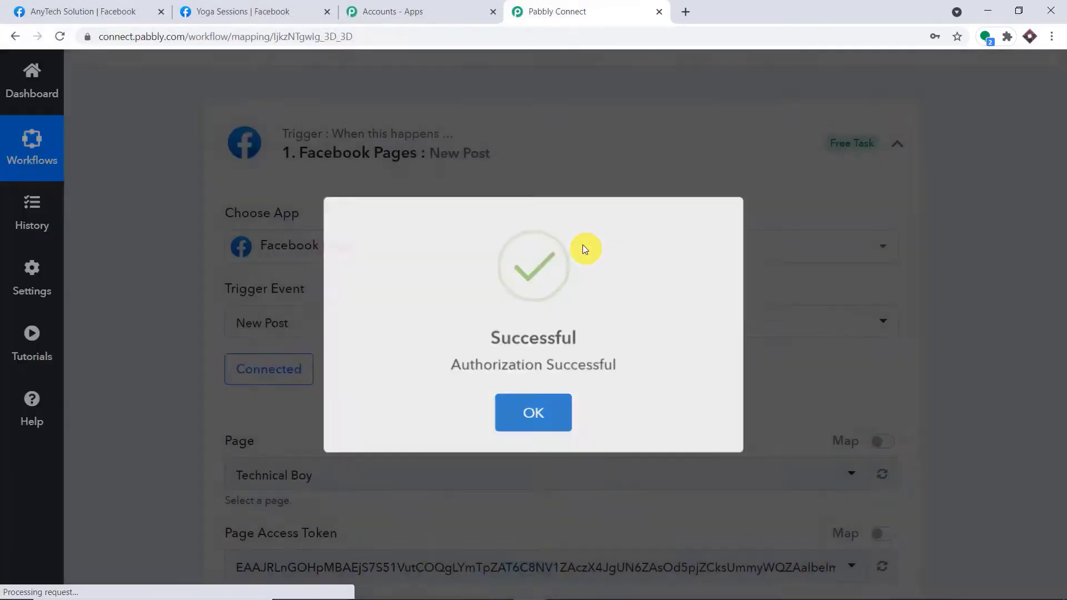
scroll(665, 226, down, 1)
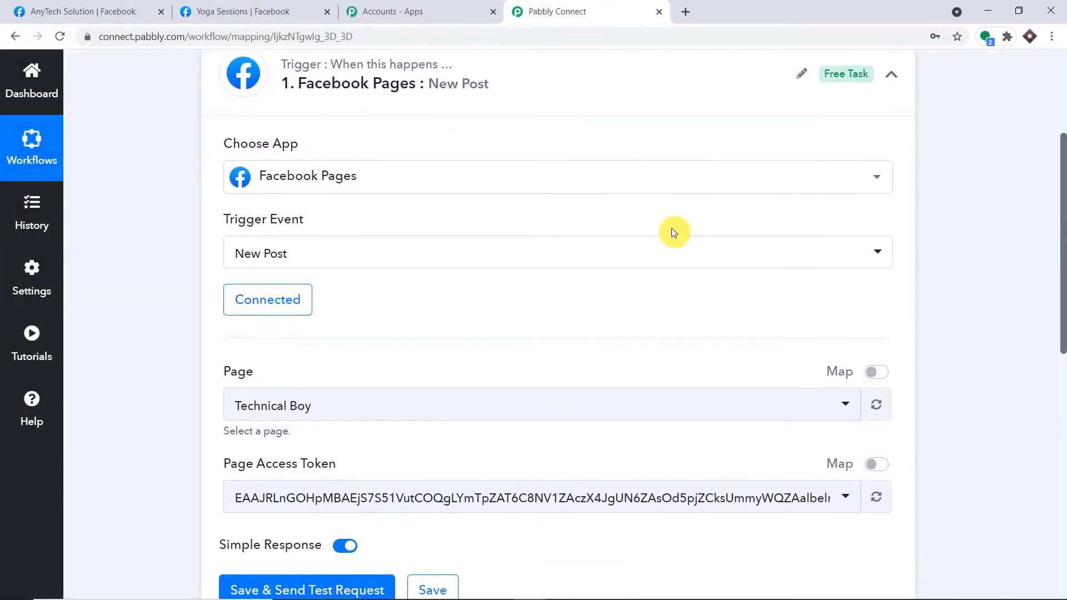
scroll(681, 228, down, 2)
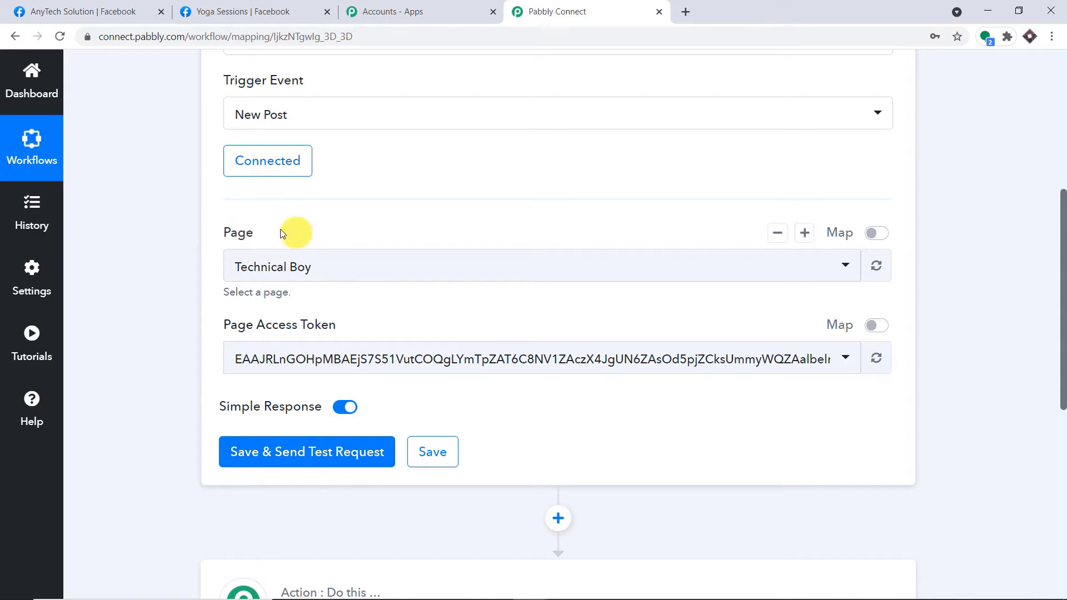
Choose AnyTech Solution as the trigger page, then switch to the Yoga Sessions group tab.
click(417, 276)
scroll(484, 396, down, 10)
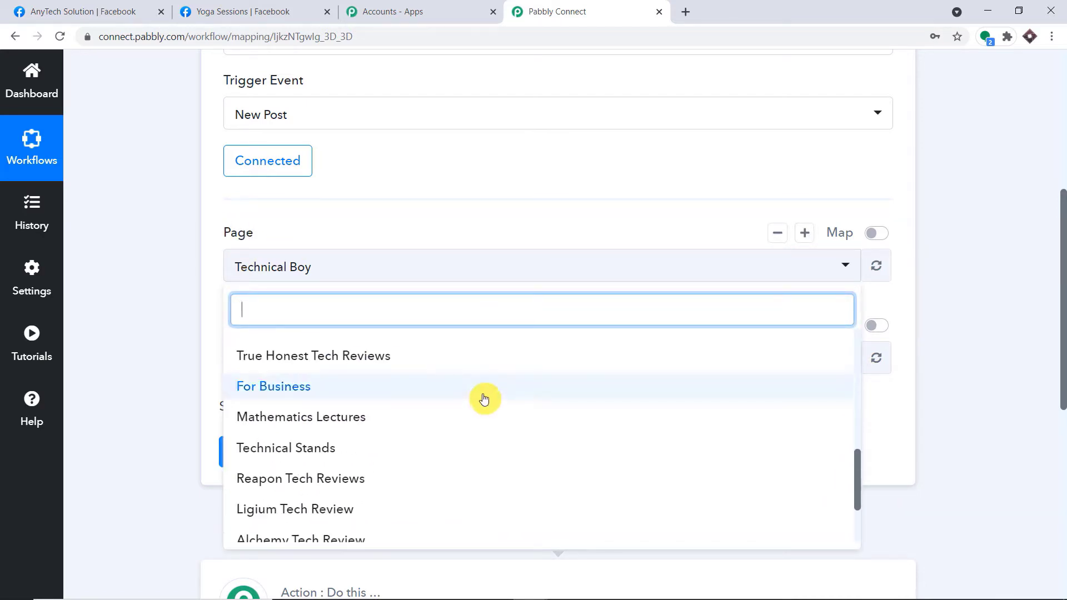
scroll(483, 397, up, 10)
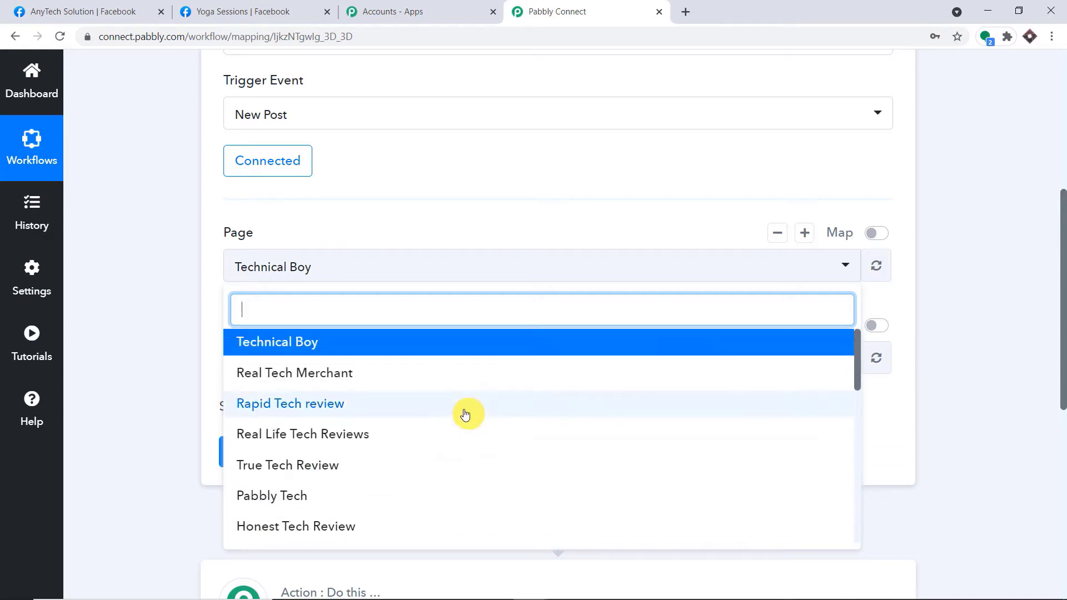
scroll(423, 382, down, 5)
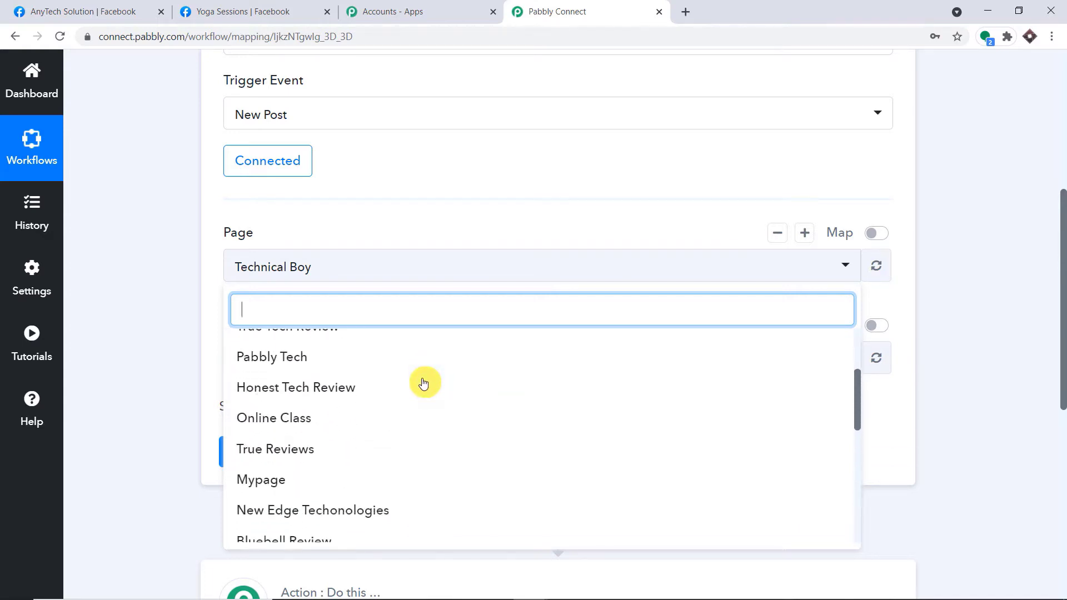
scroll(345, 491, down, 4)
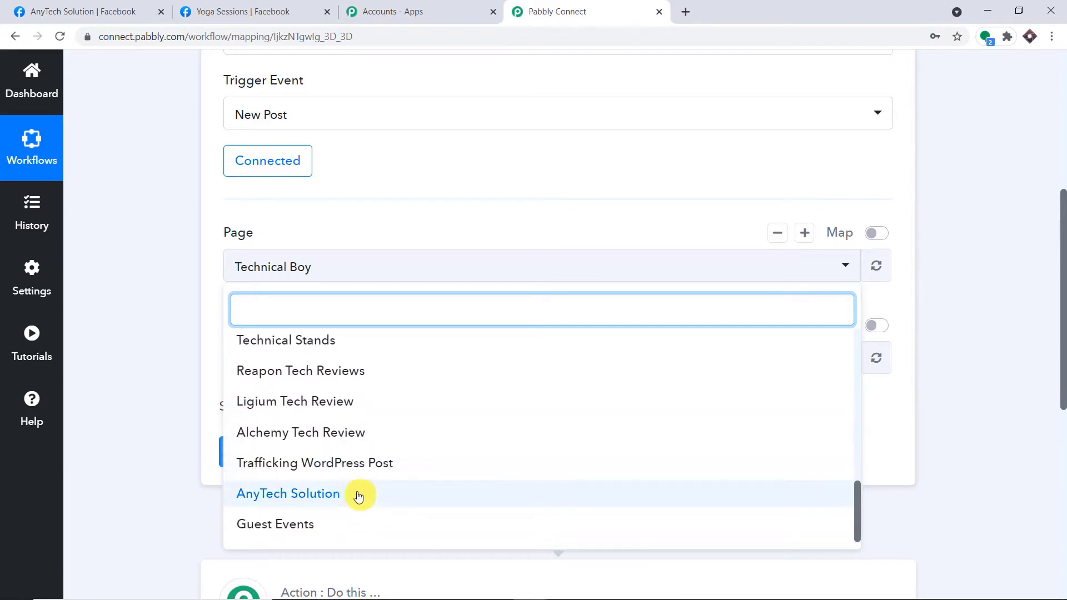
click(358, 493)
scroll(941, 200, down, 2)
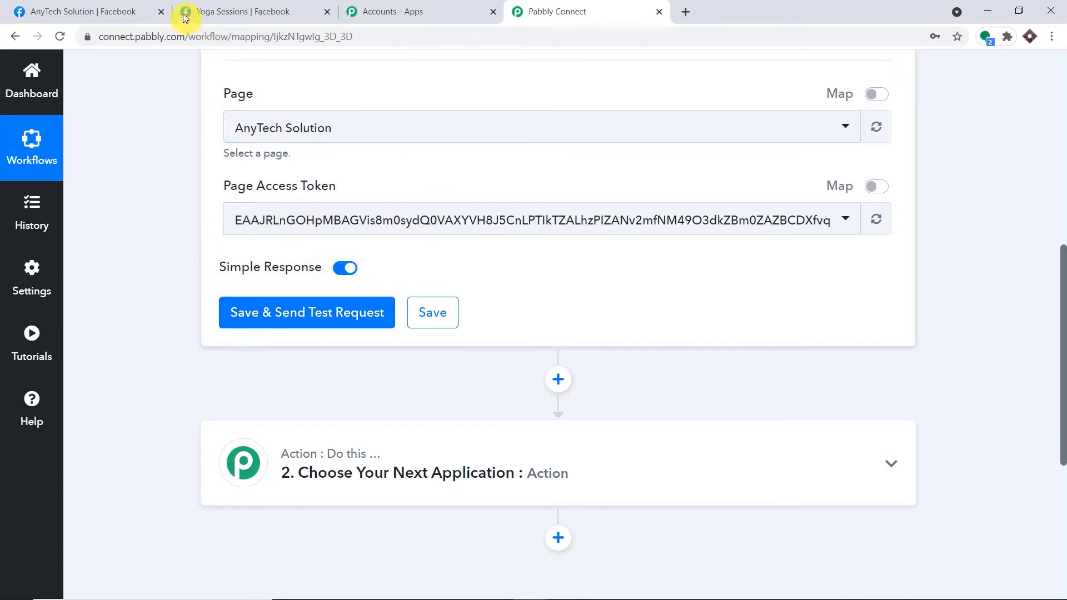
click(267, 12)
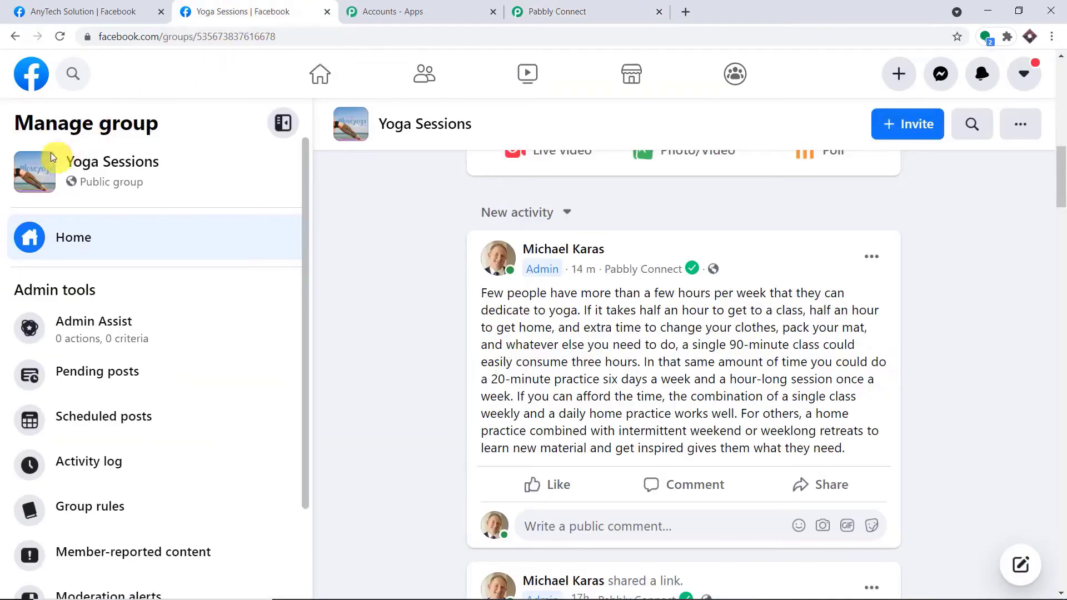
click(34, 82)
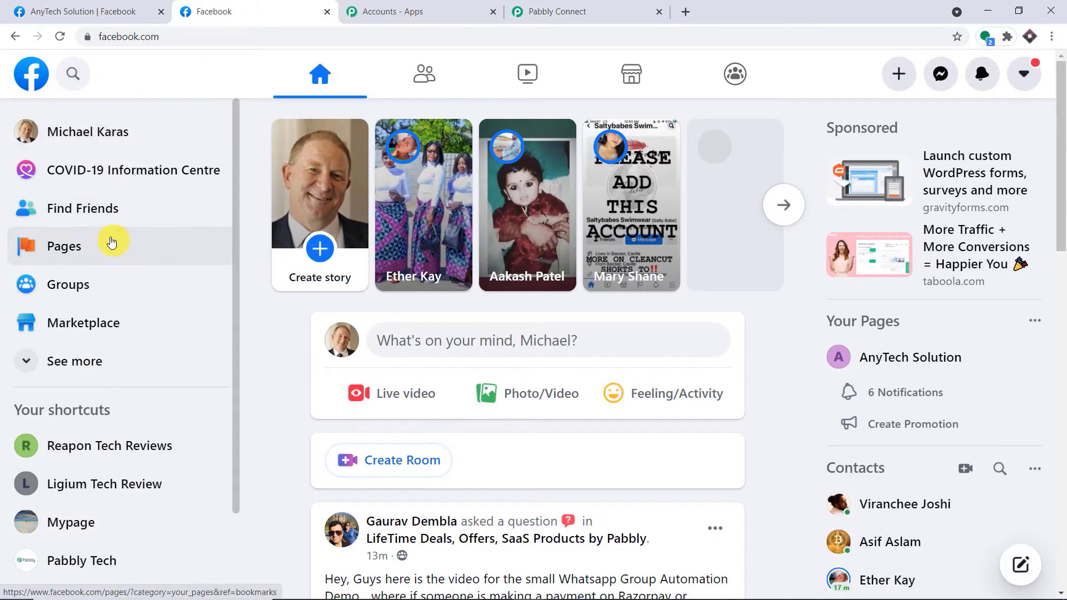
Compare Facebook's managed pages list and keep AnyTech Solution in the trigger's Page dropdown.
click(111, 242)
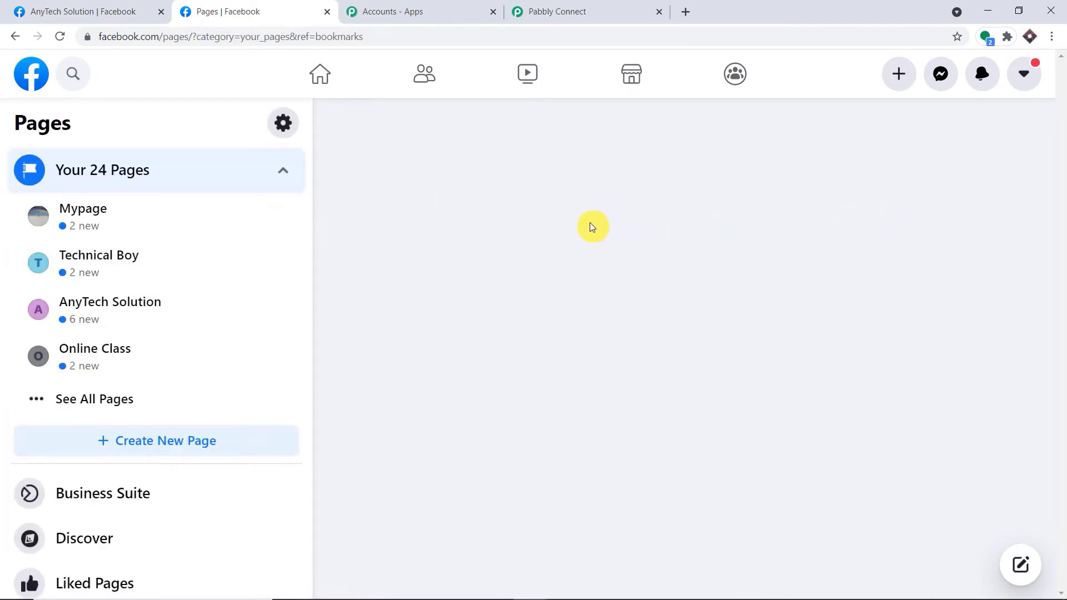
scroll(528, 250, down, 8)
scroll(533, 272, down, 10)
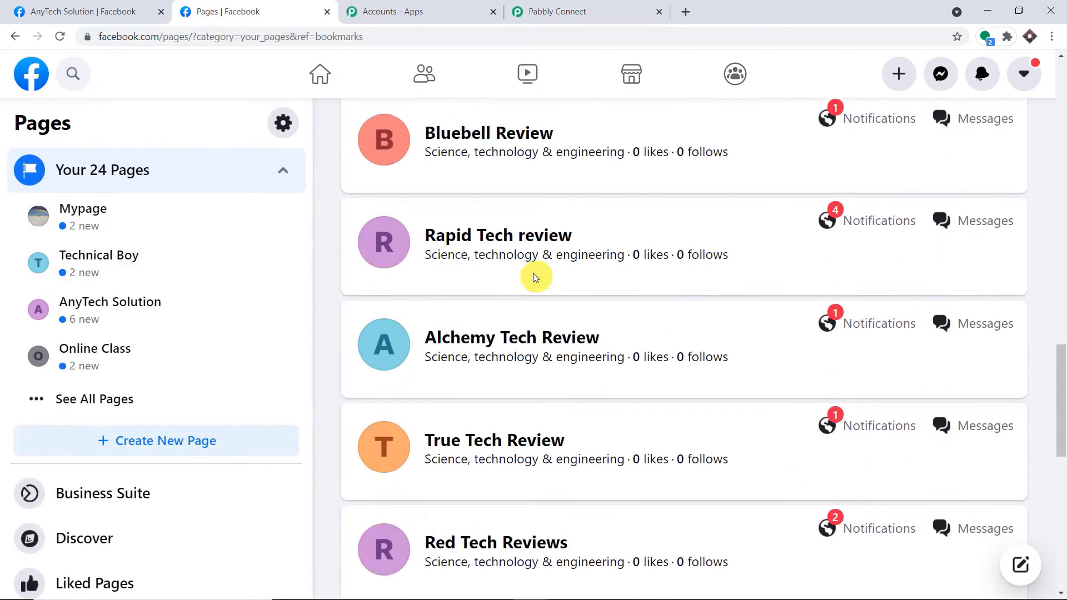
click(555, 11)
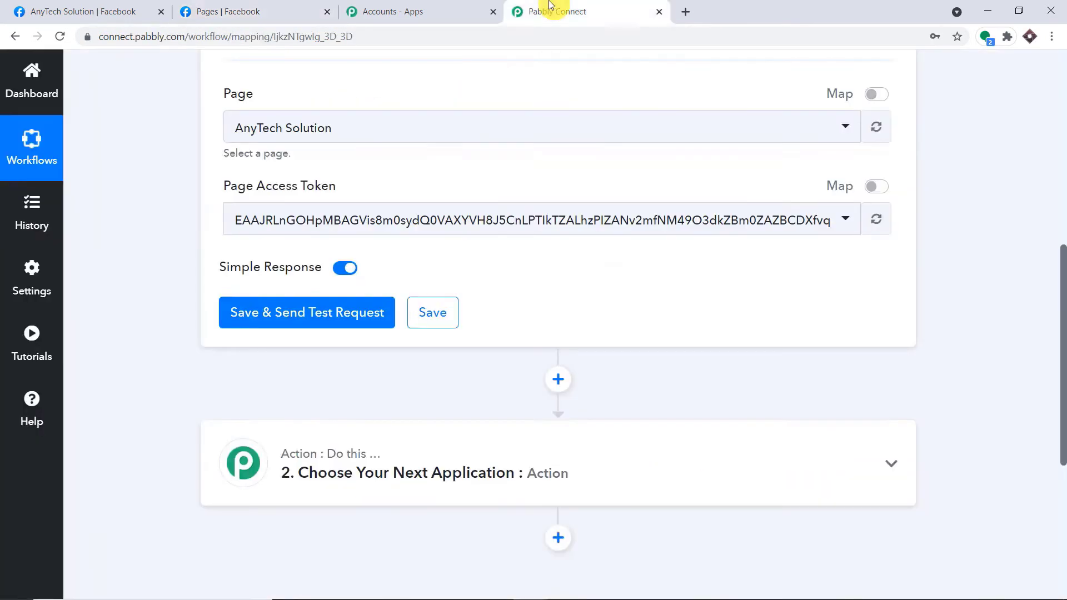
click(368, 131)
click(234, 11)
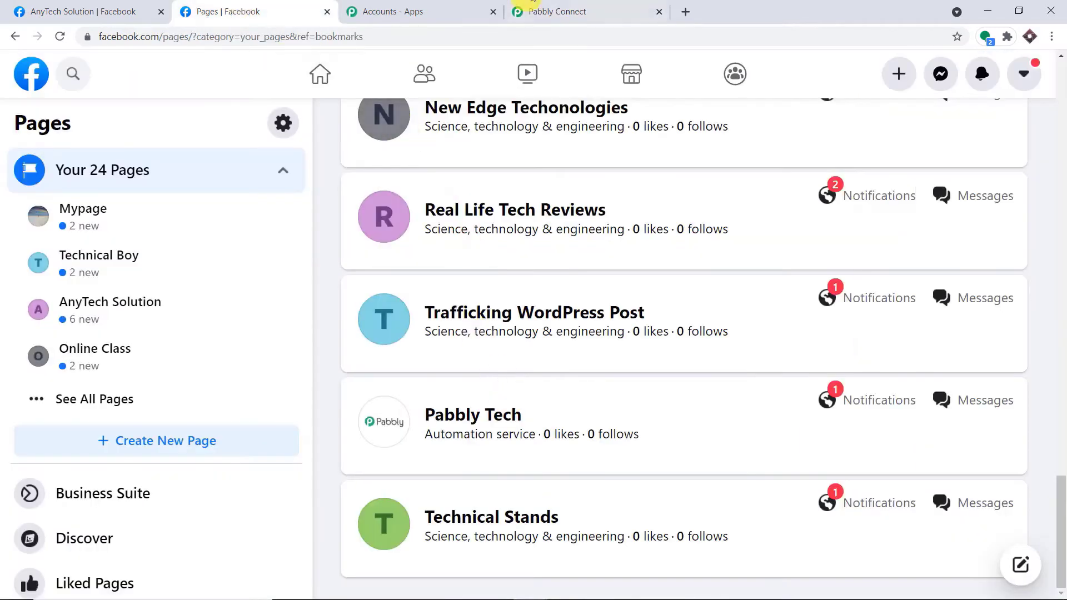
click(555, 11)
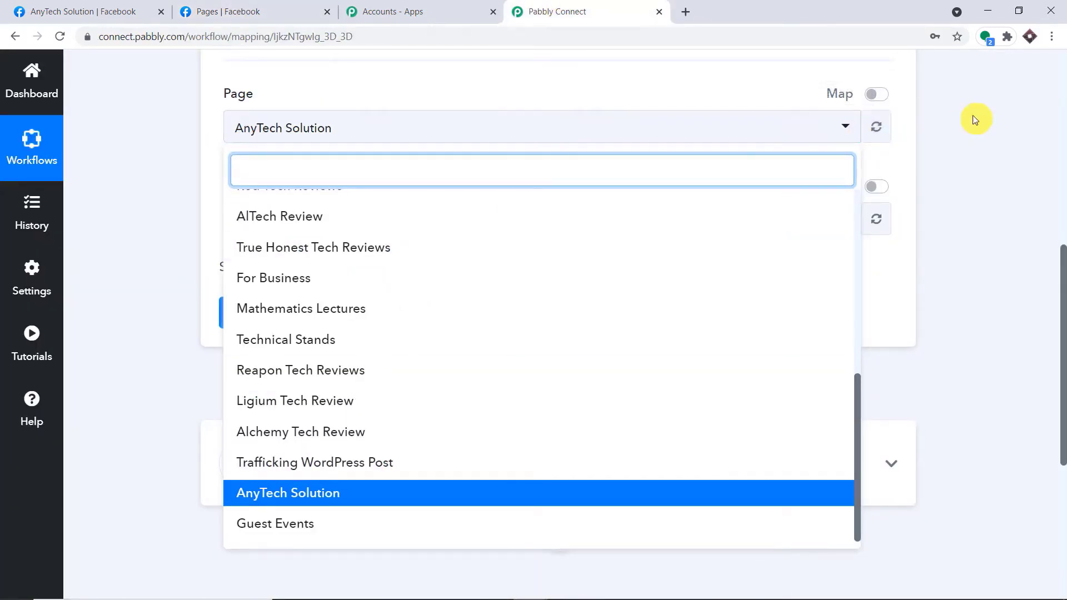
click(952, 125)
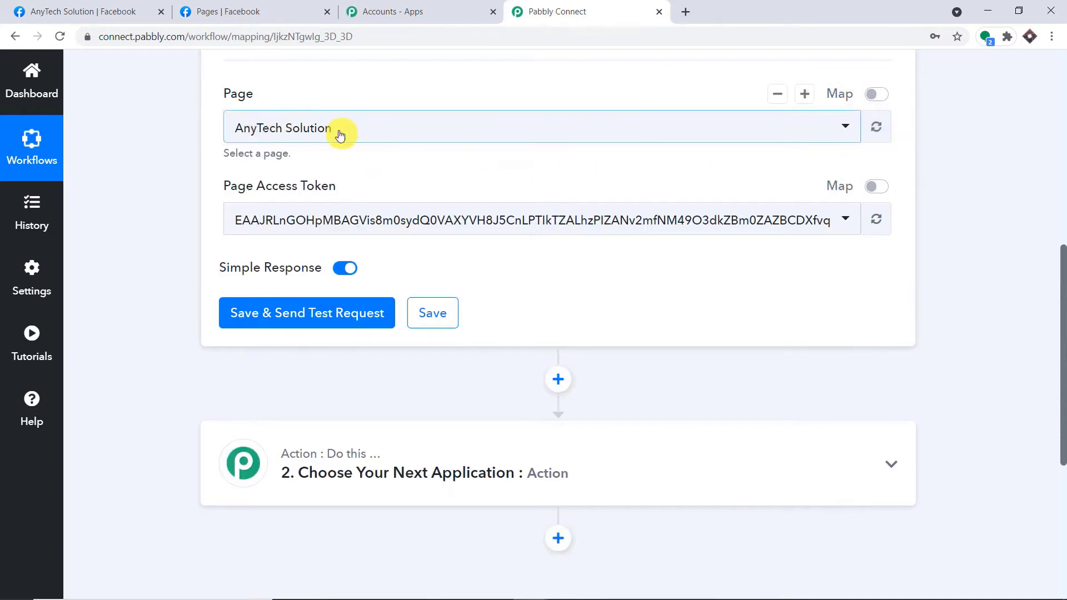
View the AnyTech Solution Facebook page and start creating a new post there.
click(119, 11)
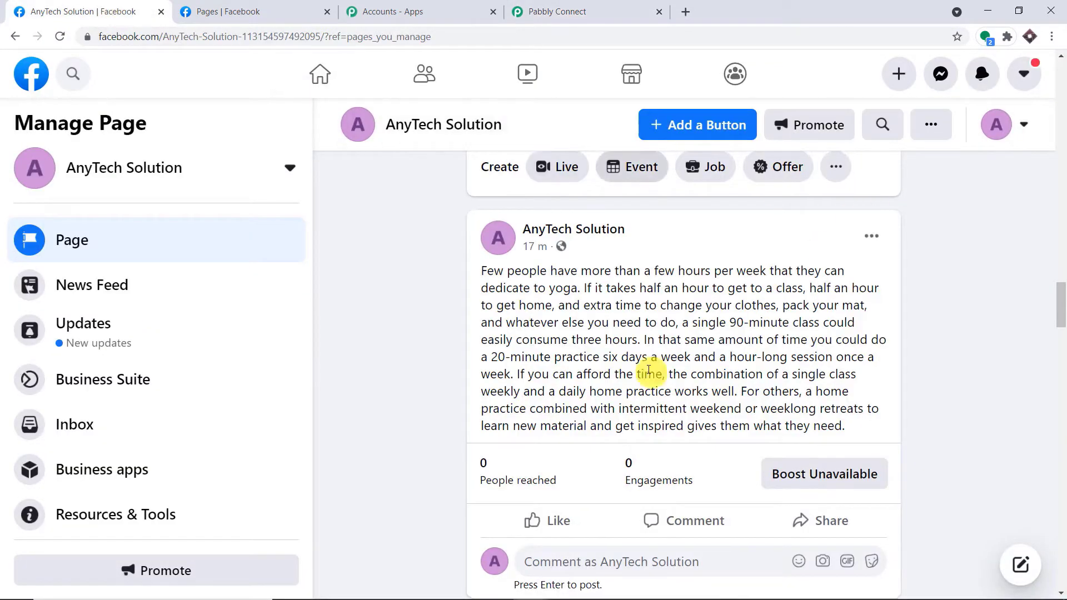
scroll(639, 372, up, 2)
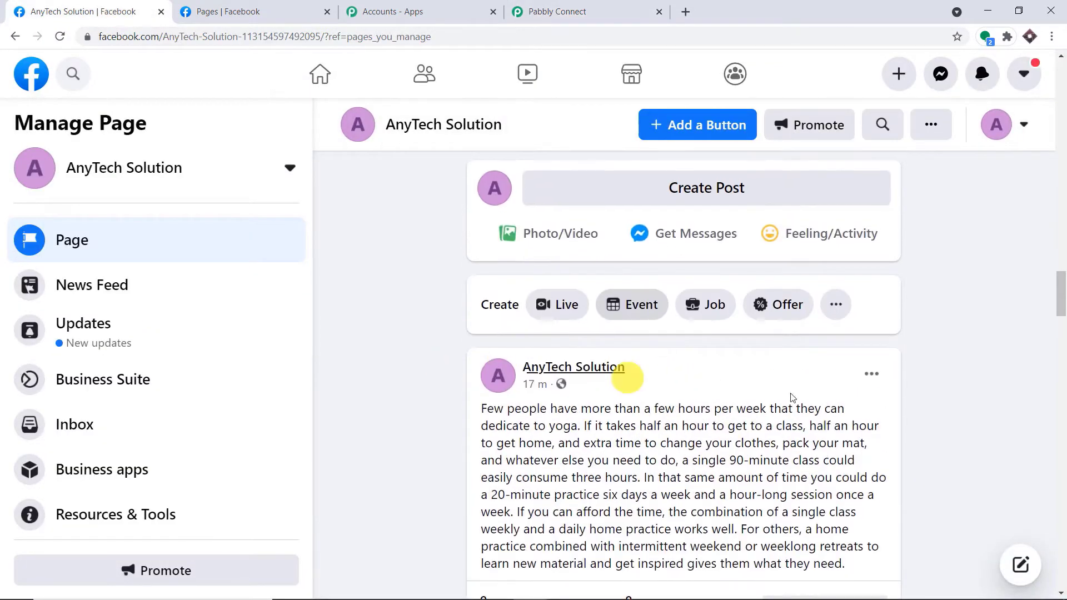
click(567, 11)
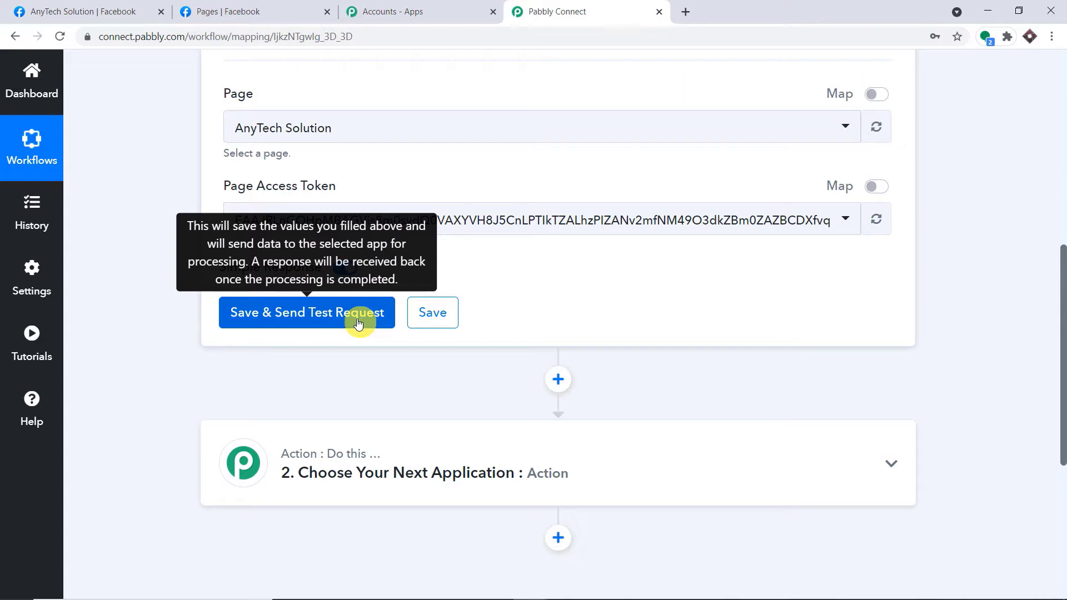
click(84, 11)
scroll(592, 442, down, 1)
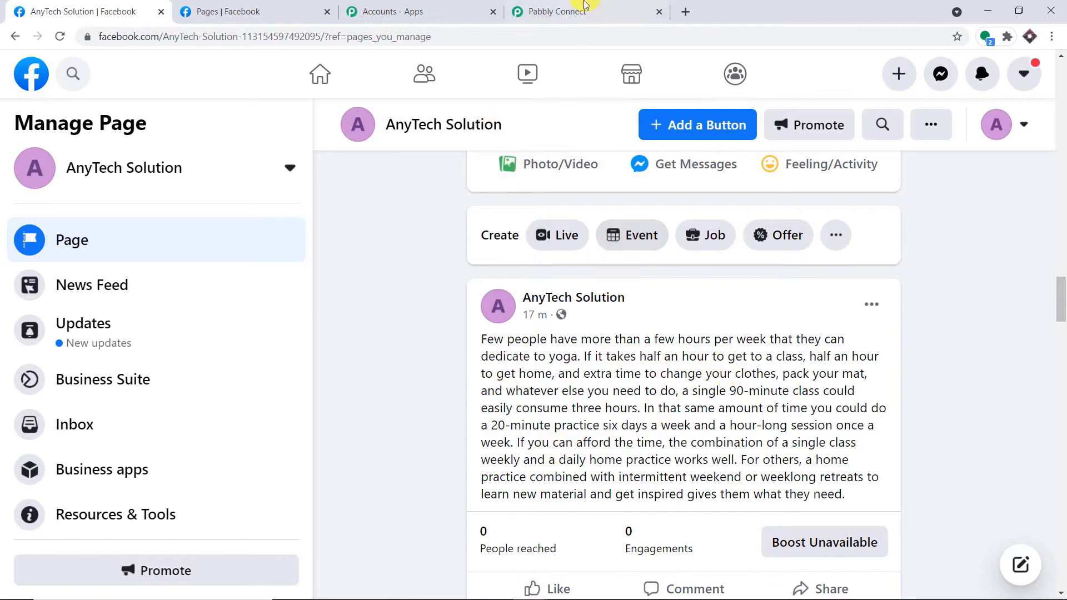
click(584, 7)
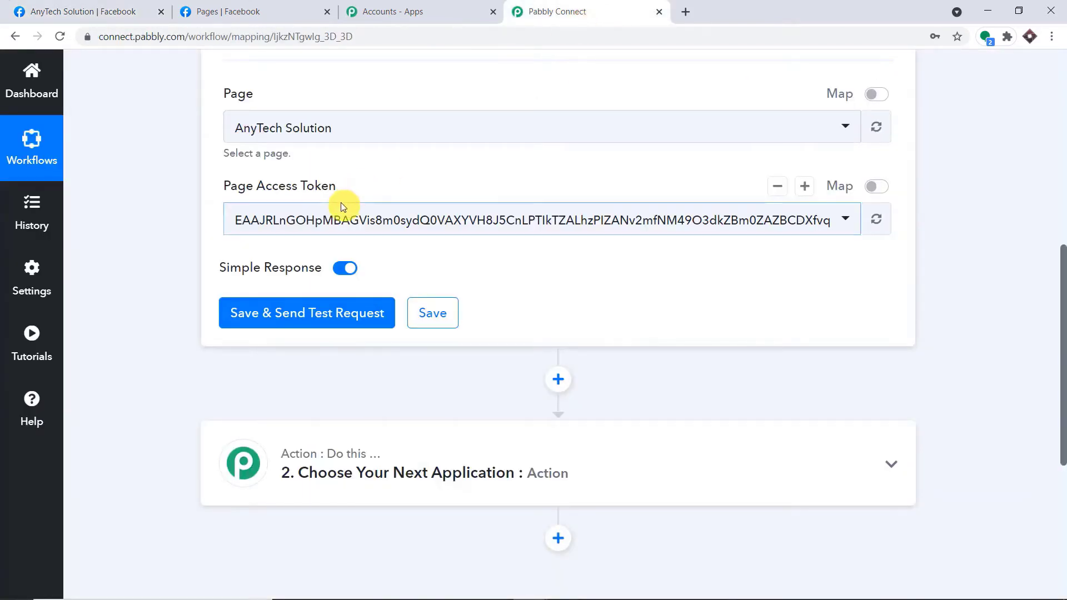
click(89, 11)
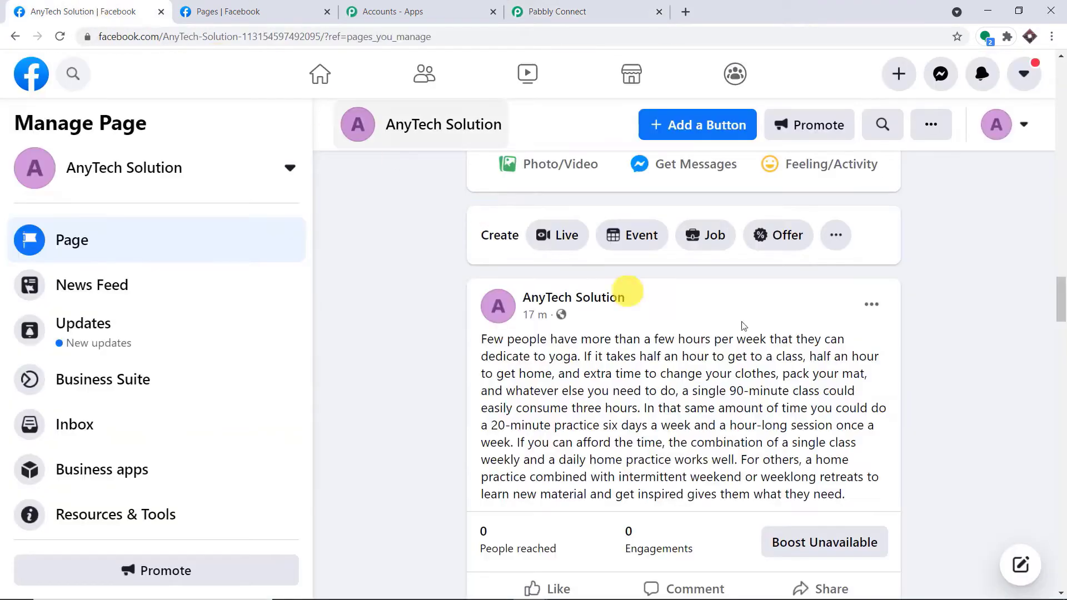
scroll(743, 326, up, 4)
click(755, 326)
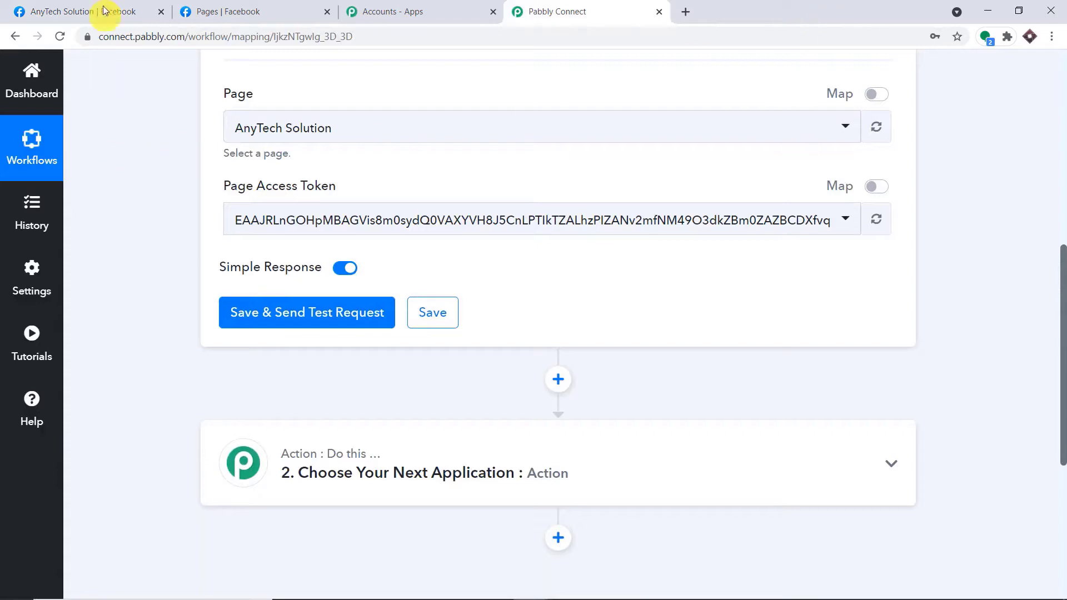
Paste the yoga paragraph into a new AnyTech Solution page post and publish it.
click(104, 10)
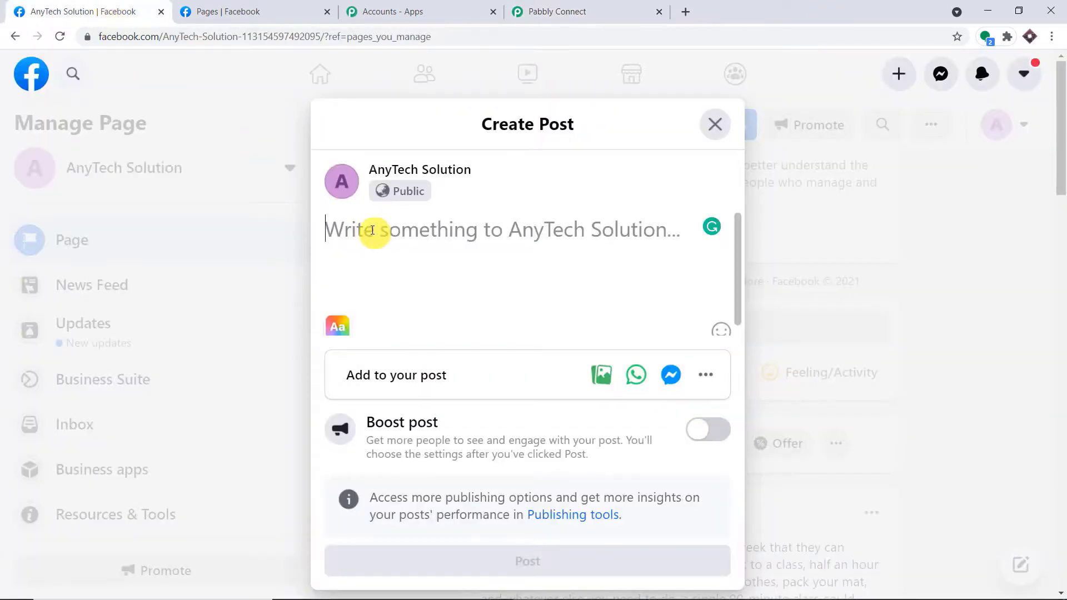
right_click(372, 230)
click(408, 337)
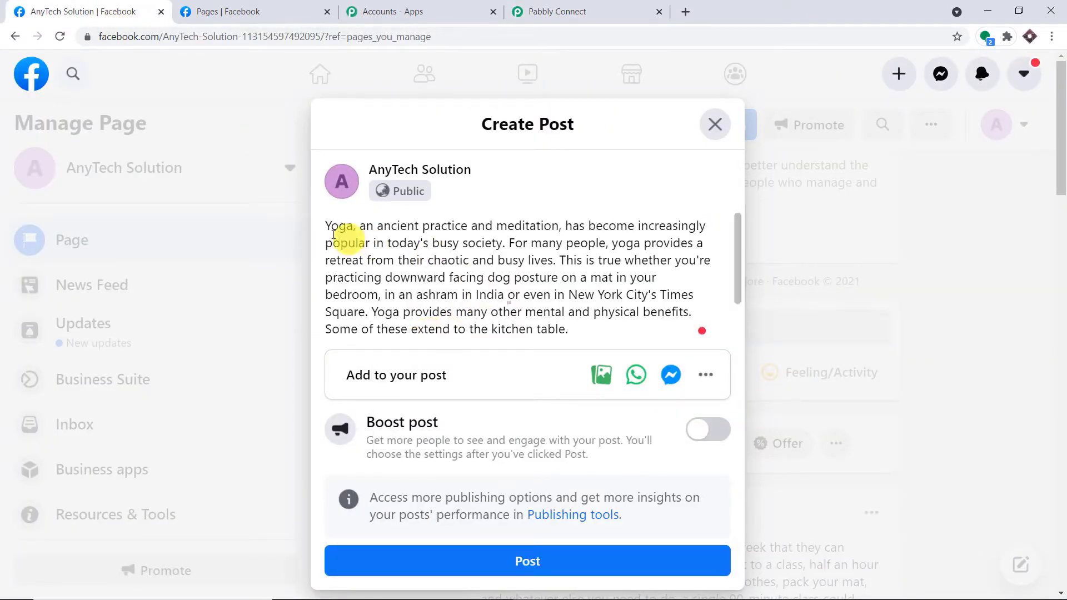
scroll(588, 282, down, 2)
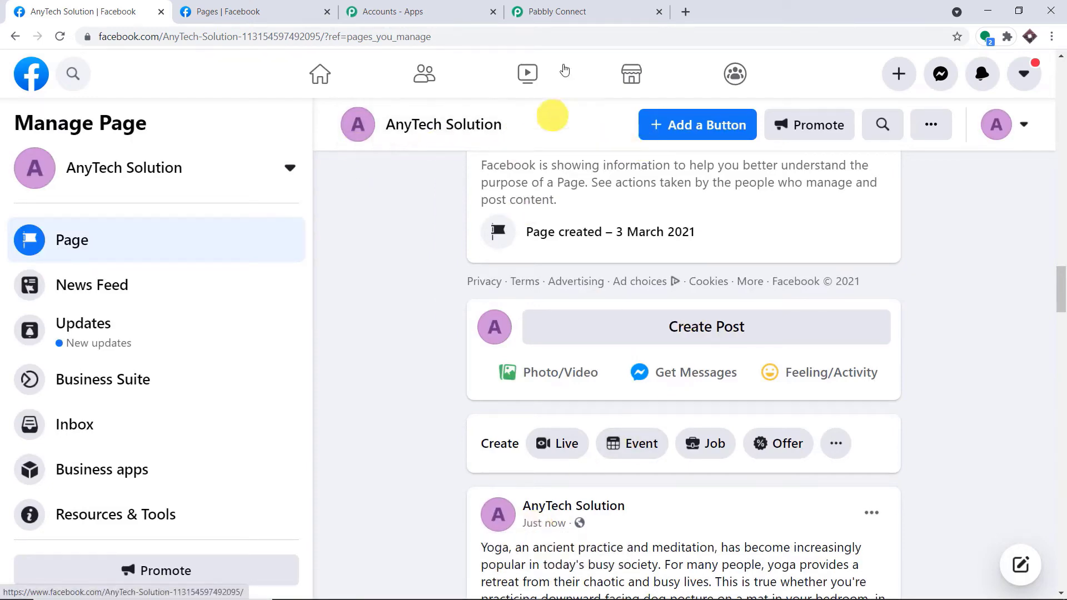
scroll(705, 241, down, 4)
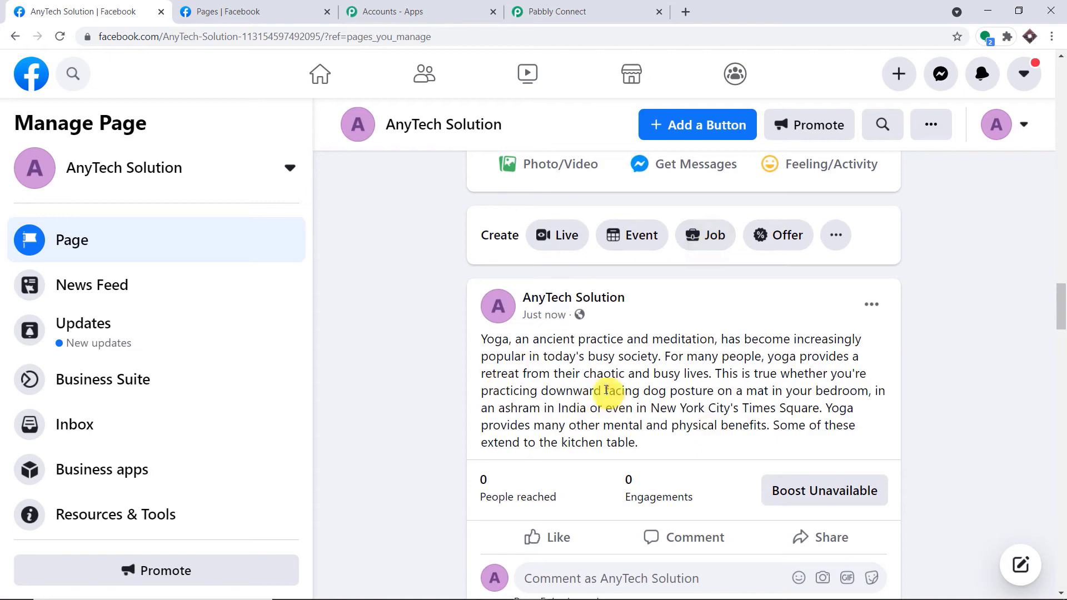
click(560, 4)
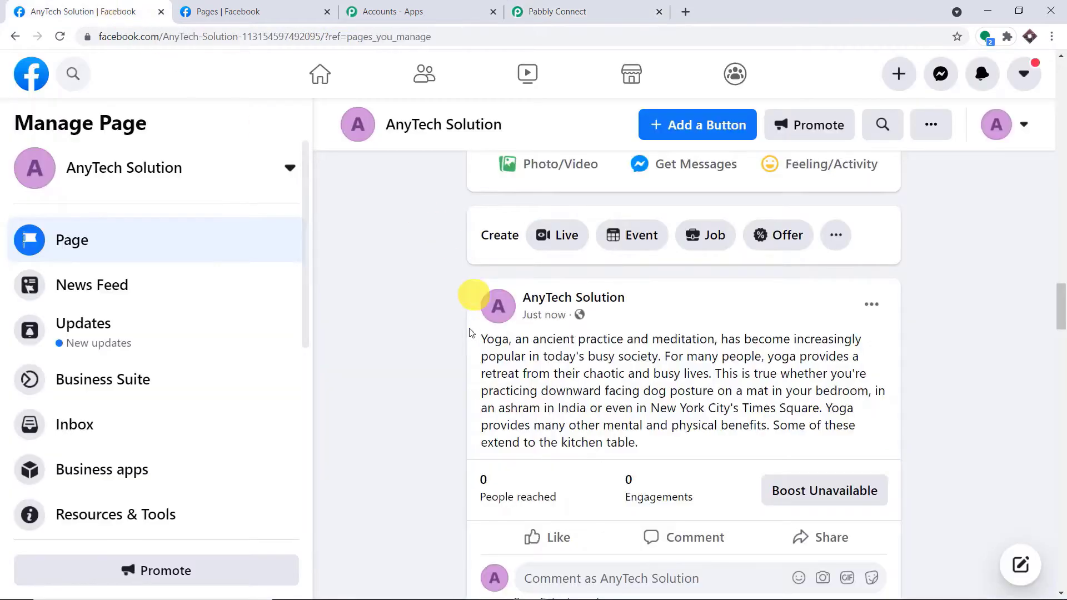
drag(481, 340, 511, 342)
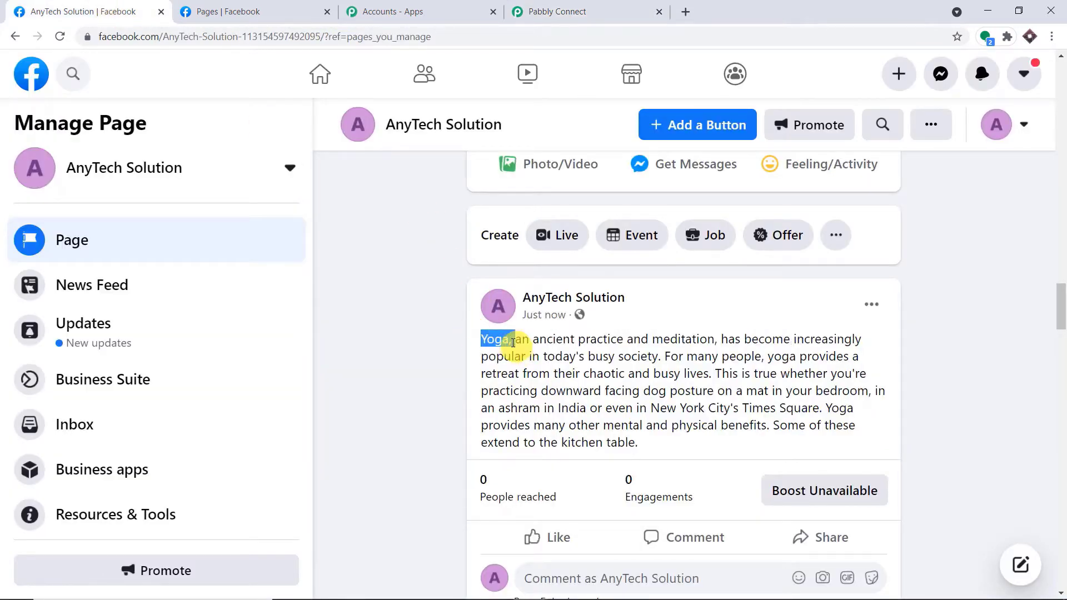
click(605, 20)
Save the trigger and send a test request to fetch the latest AnyTech Solution post.
click(297, 321)
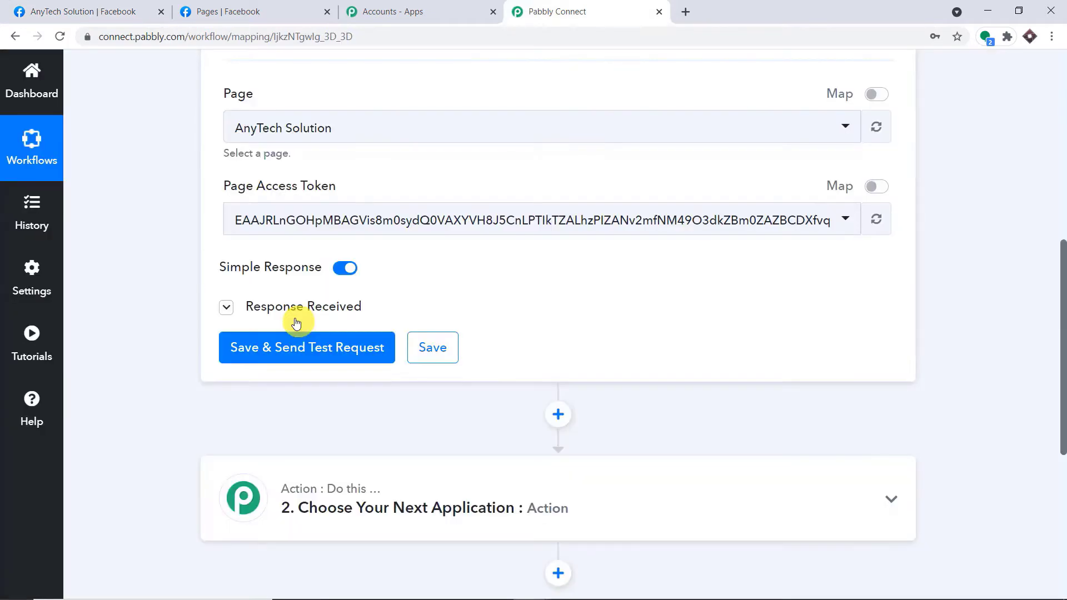
scroll(684, 472, down, 3)
scroll(722, 472, down, 1)
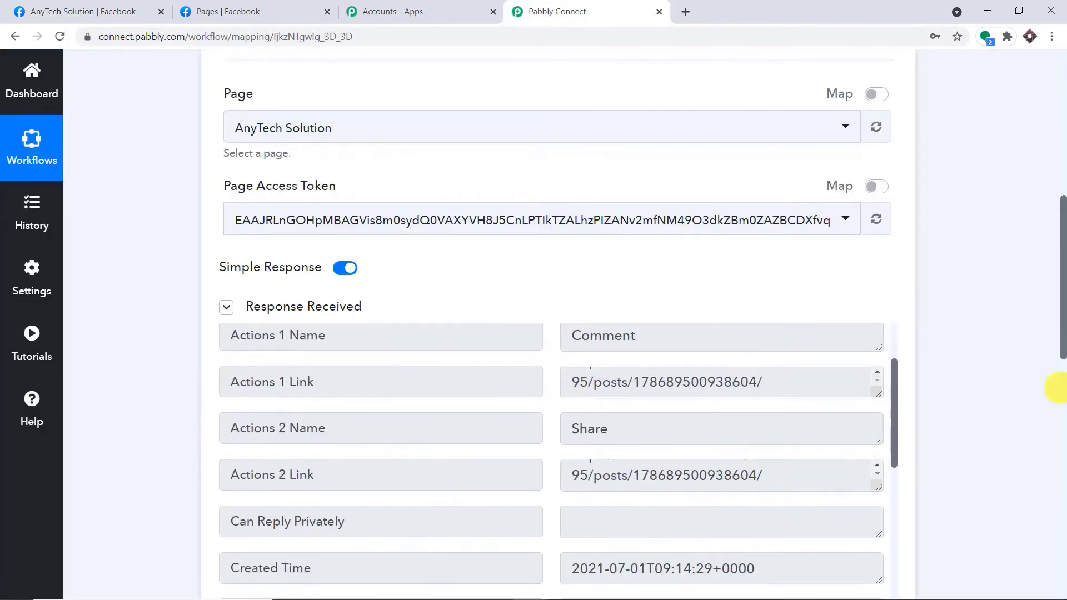
drag(1062, 344, 1061, 405)
scroll(751, 335, down, 10)
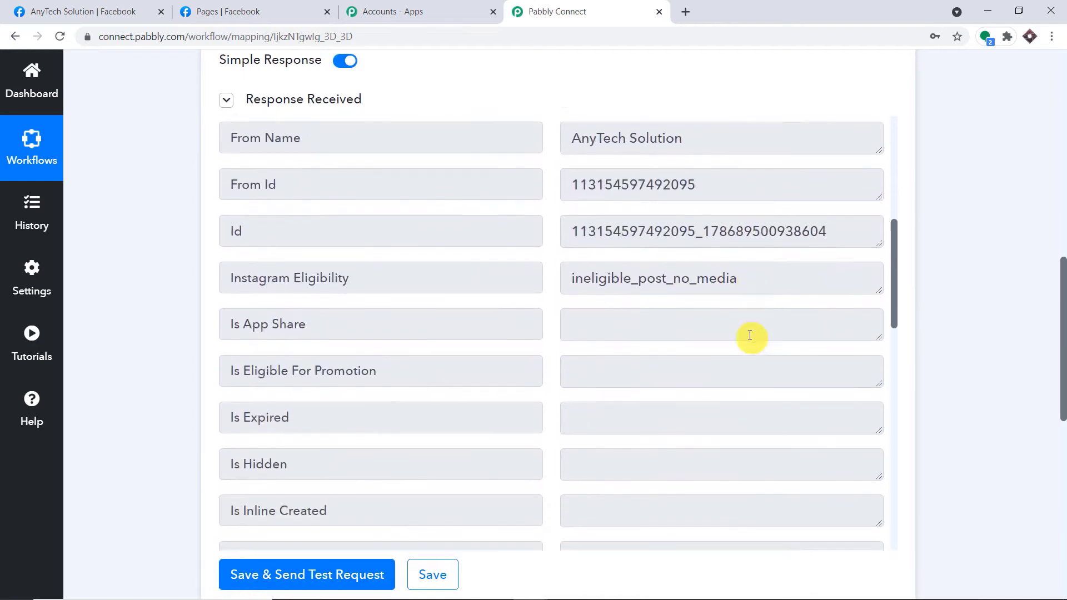
scroll(750, 335, down, 5)
scroll(808, 279, up, 3)
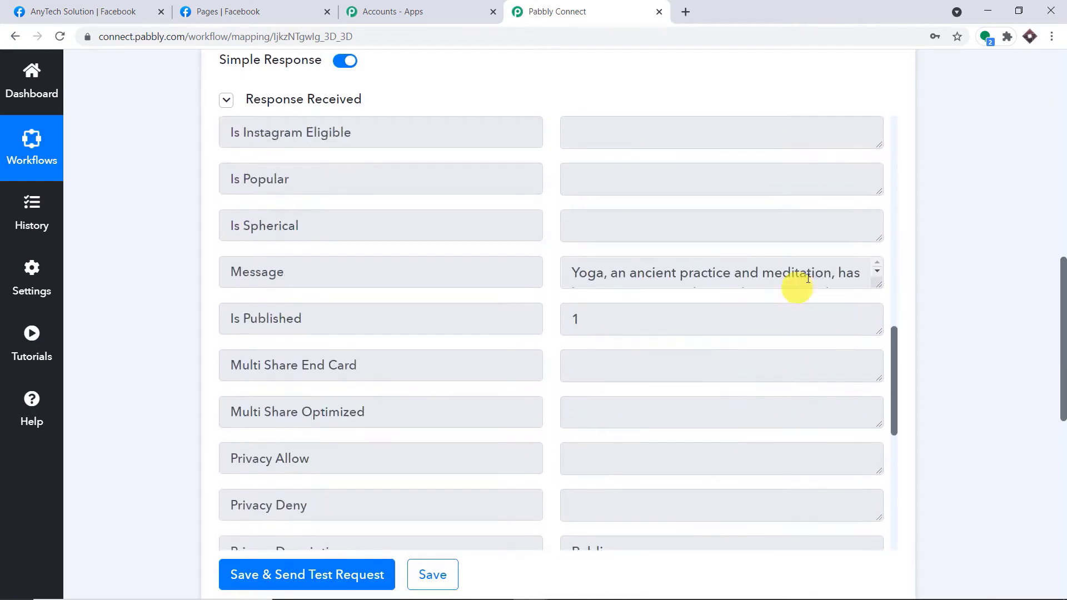
Enlarge the response's Message box and select the full yoga post text.
click(870, 286)
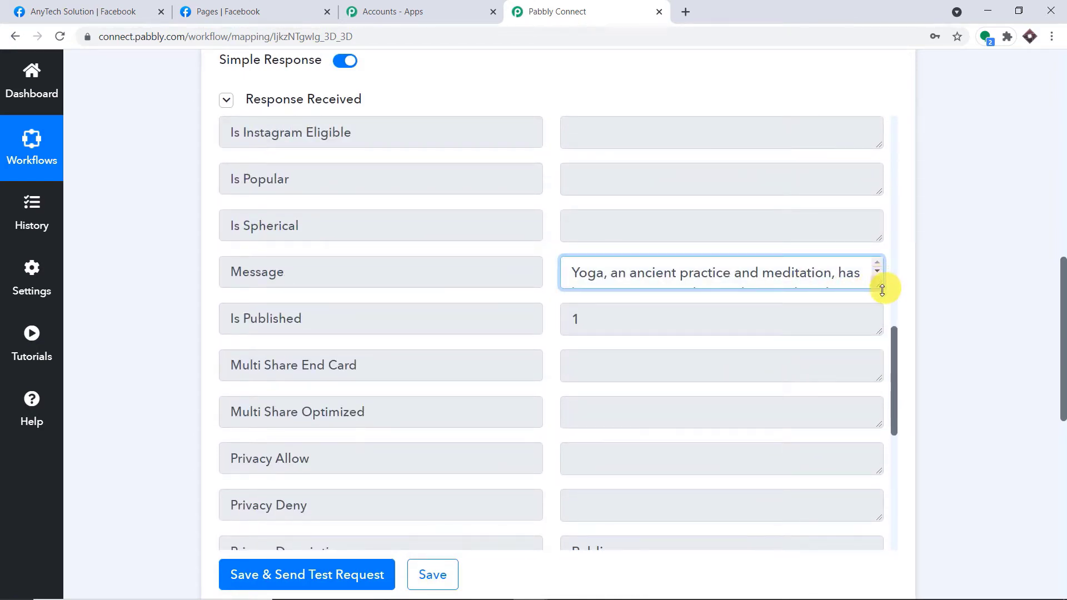
drag(882, 289, 879, 499)
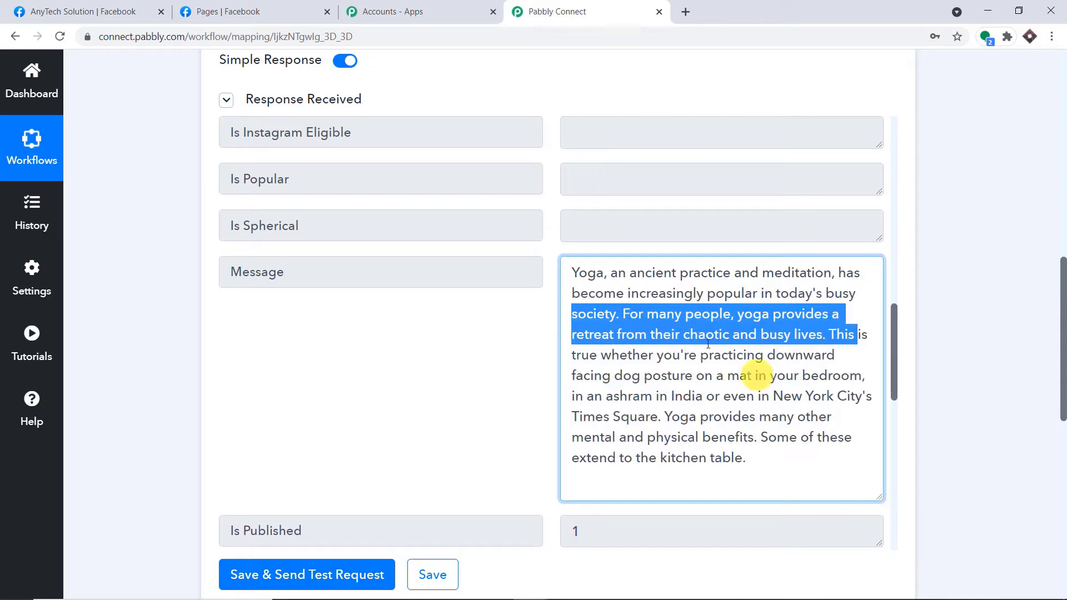
drag(576, 273, 787, 477)
click(586, 271)
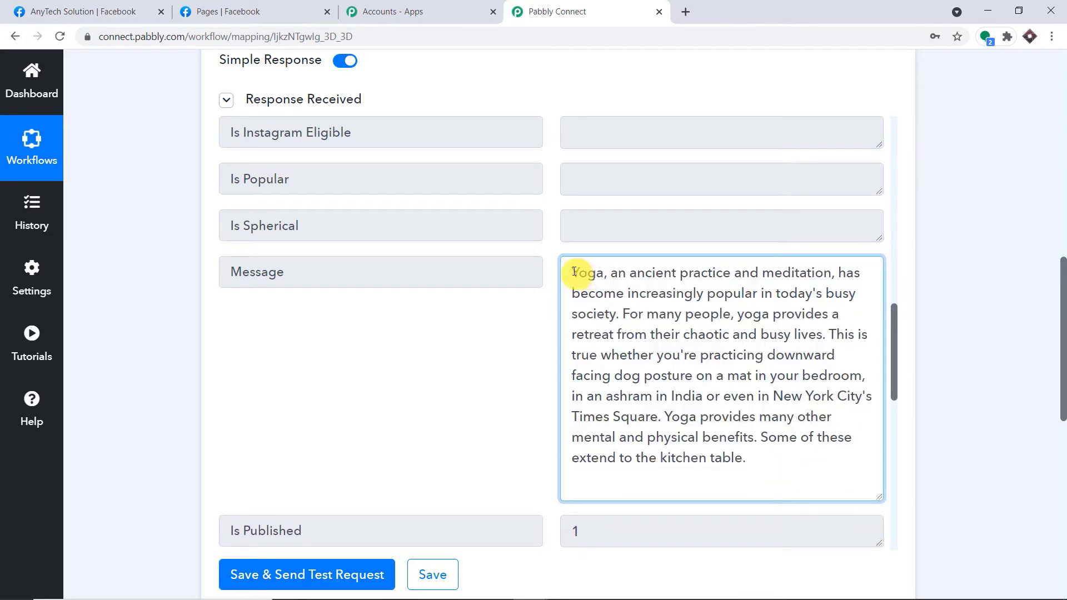
drag(574, 272, 757, 492)
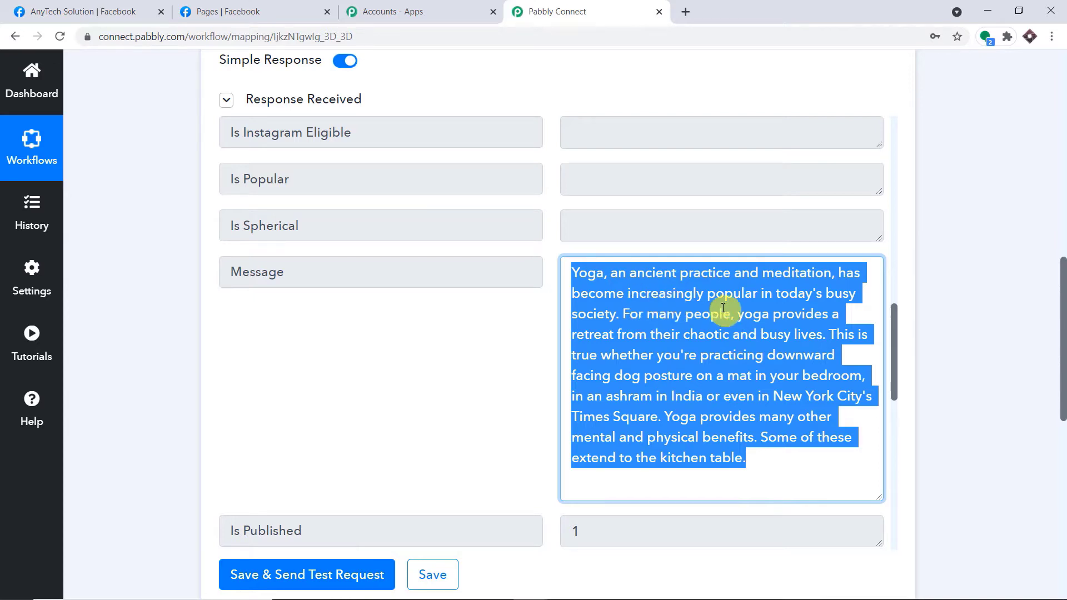
drag(1062, 290, 1061, 472)
Set the action step to Facebook Groups with the Post Message event.
click(316, 160)
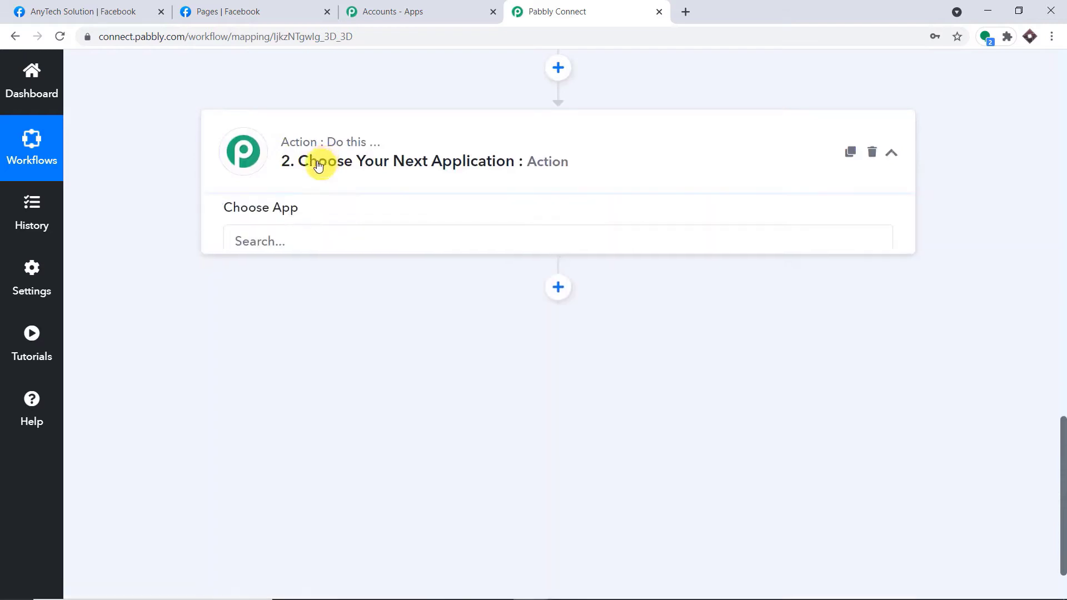
click(302, 250)
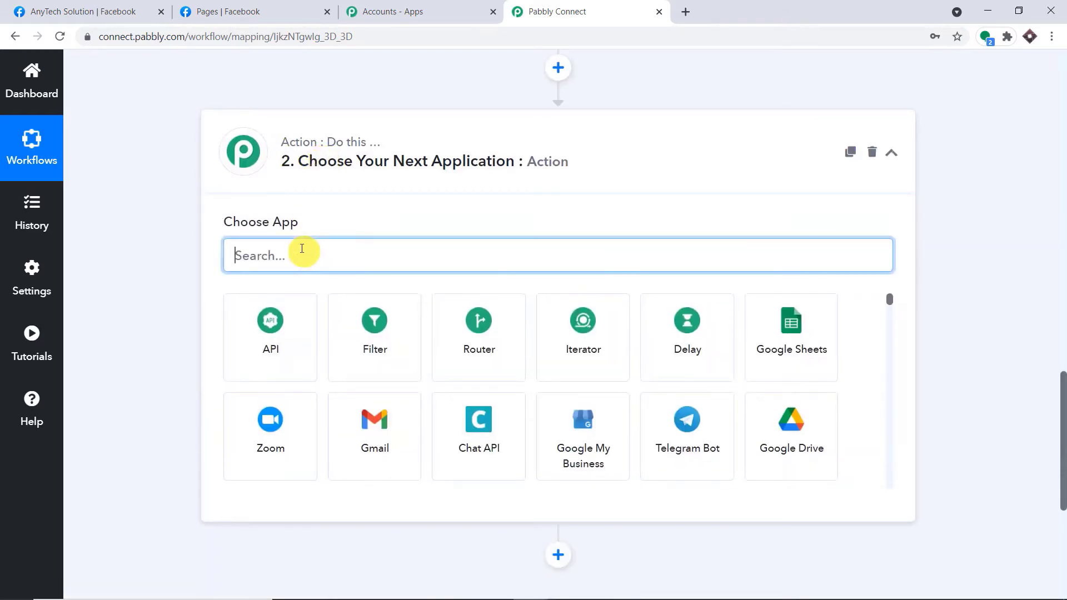
text(face)
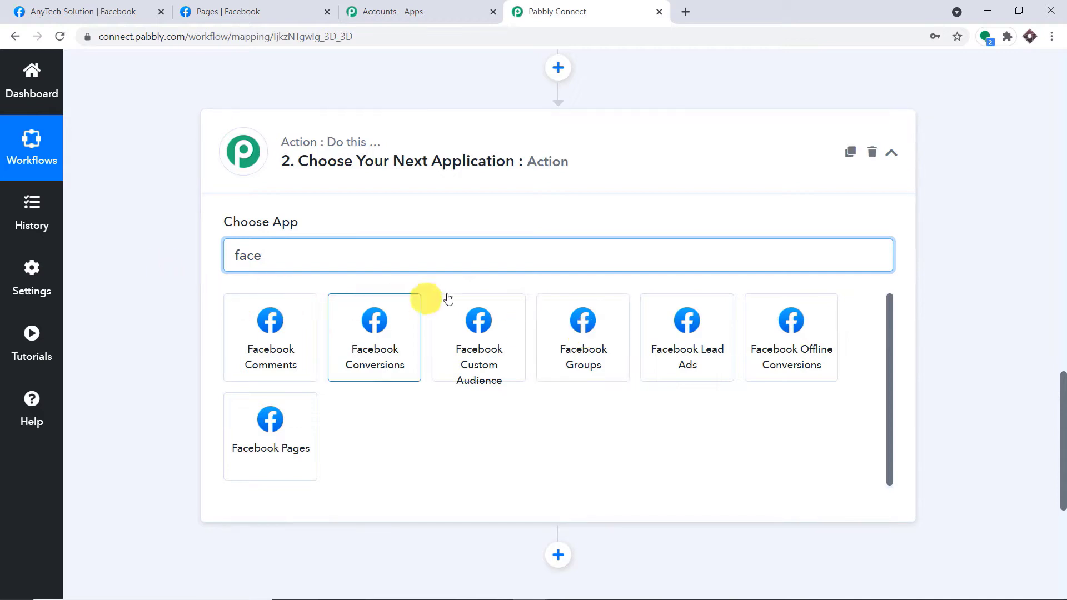
click(606, 333)
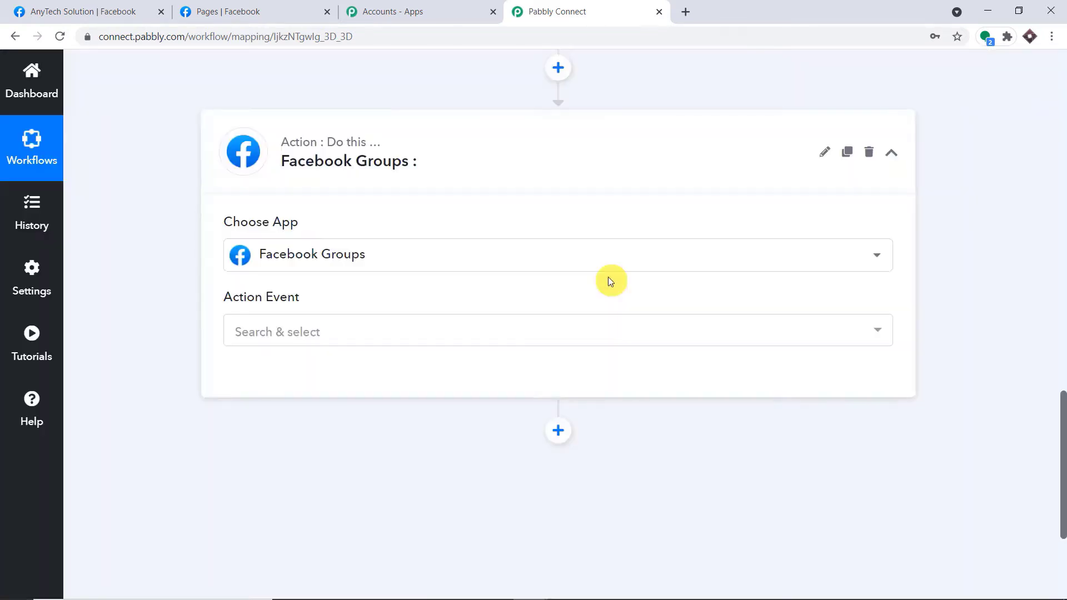
click(460, 339)
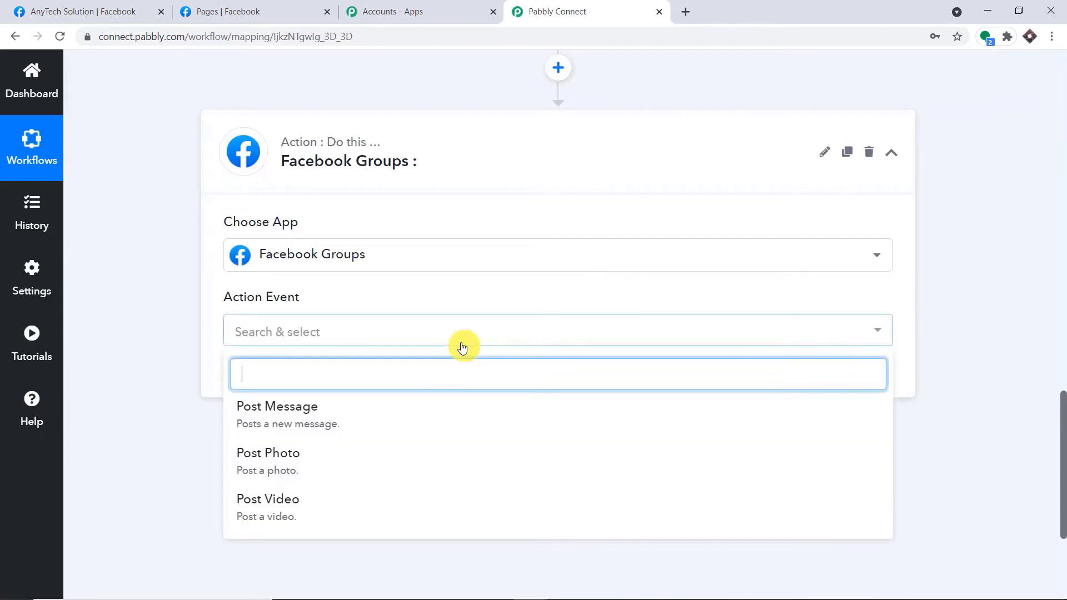
click(365, 428)
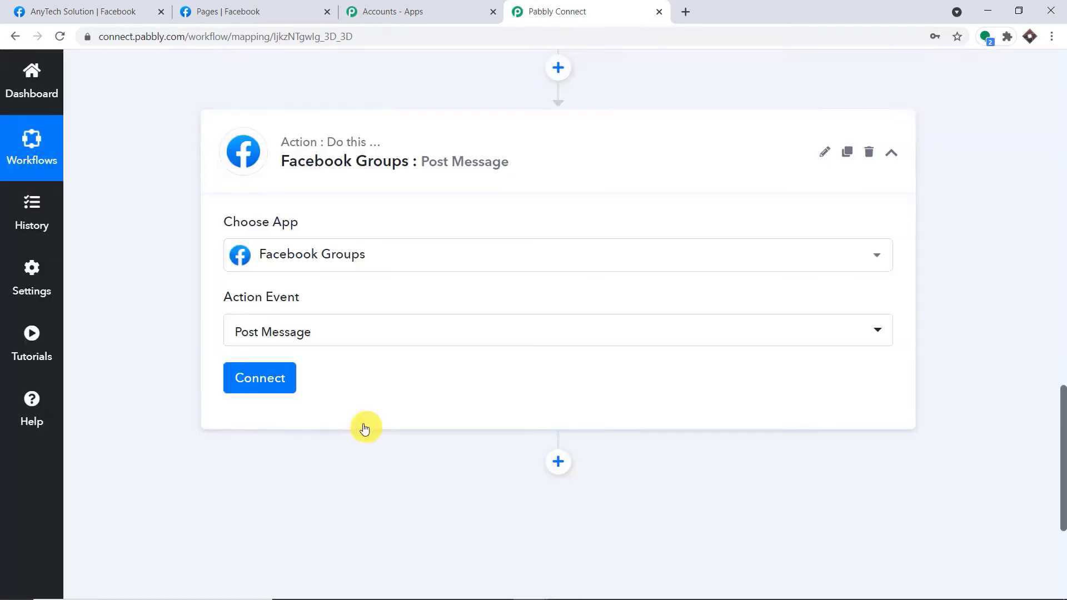
Add and authorize a new Facebook Groups connection.
click(271, 391)
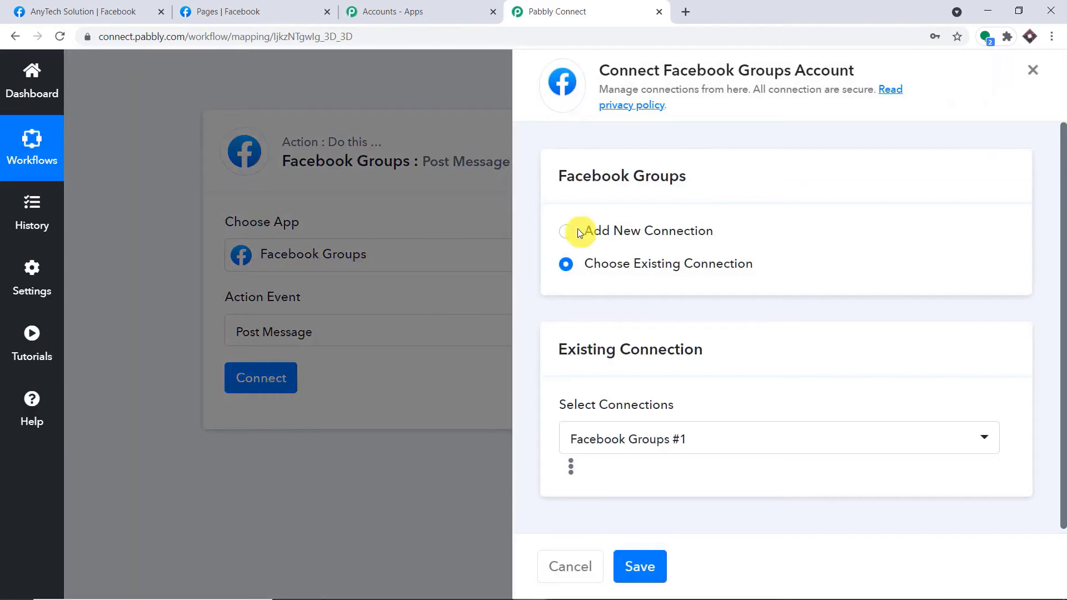
click(572, 231)
click(612, 422)
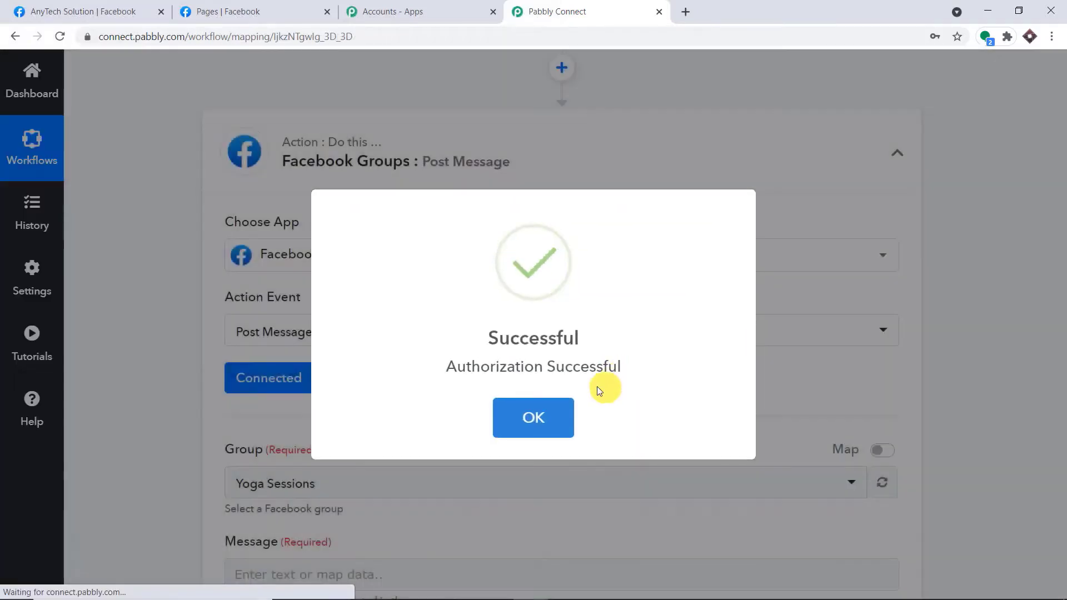
click(545, 416)
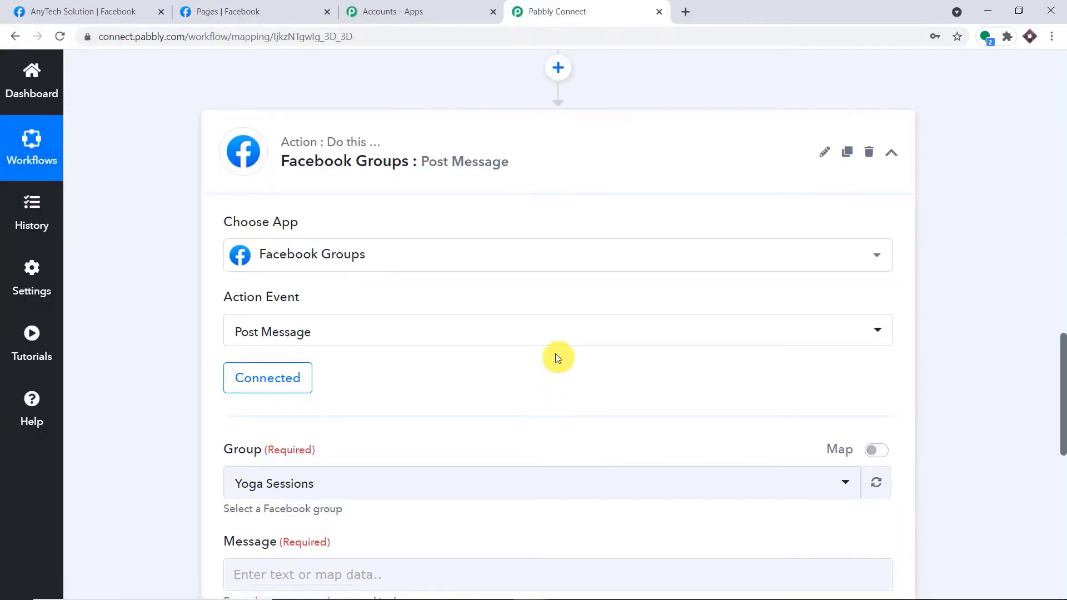
Choose Yoga Sessions as the target group.
scroll(555, 350, down, 4)
click(492, 281)
scroll(543, 407, down, 5)
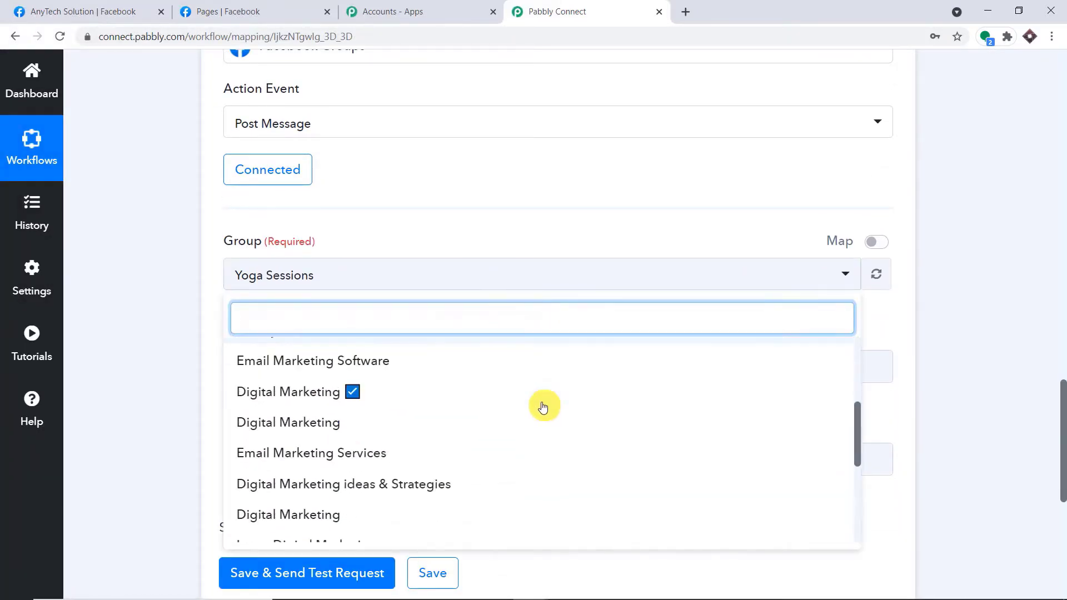
scroll(543, 407, down, 3)
scroll(544, 408, up, 10)
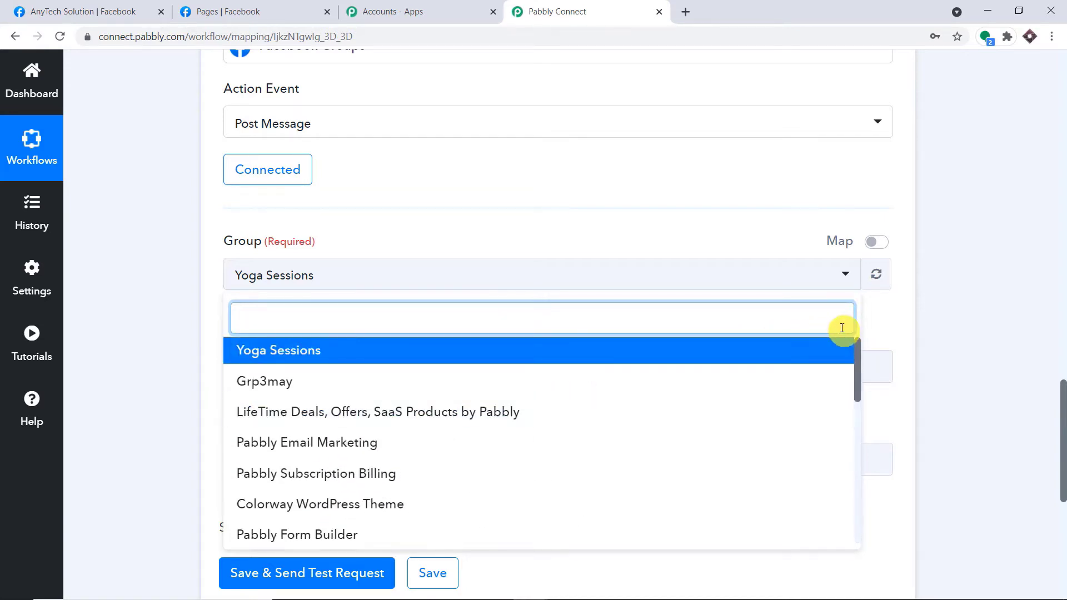
click(308, 356)
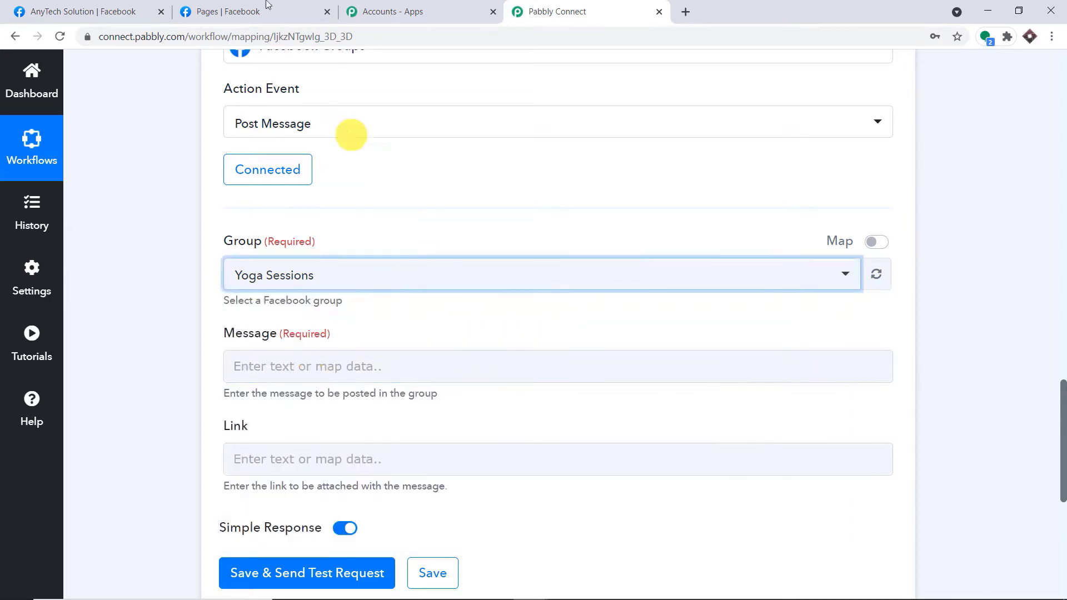
Go from the Facebook home feed through Groups to the Yoga Sessions group.
click(231, 10)
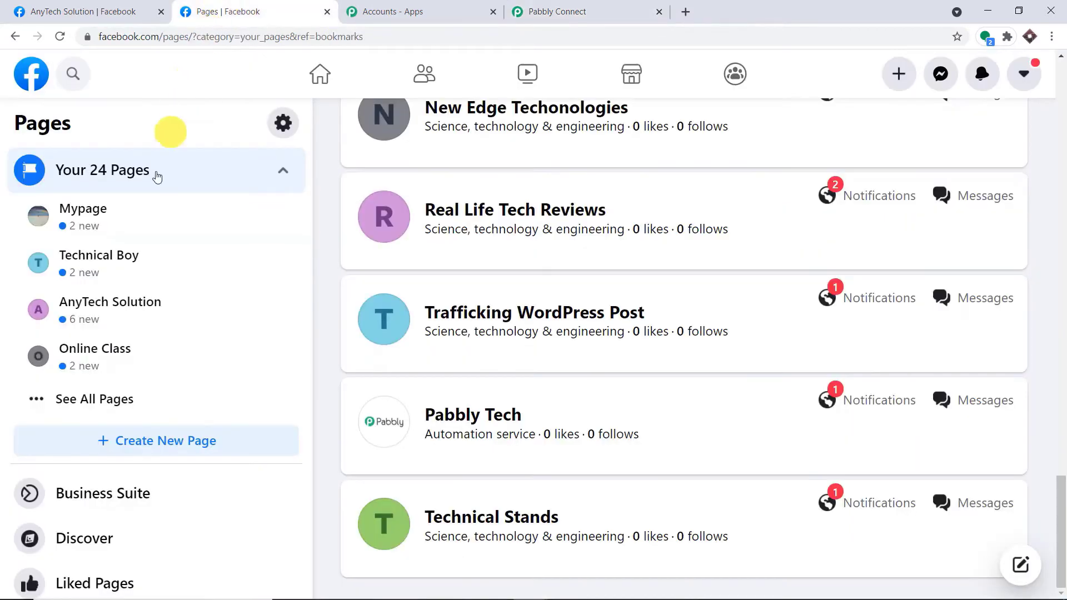
click(23, 71)
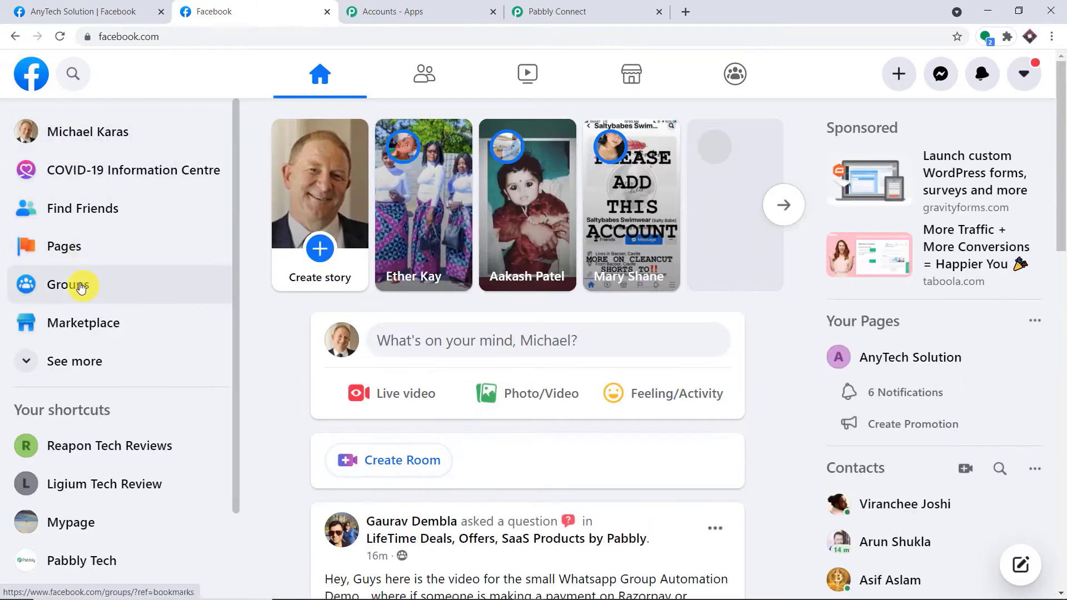
click(78, 284)
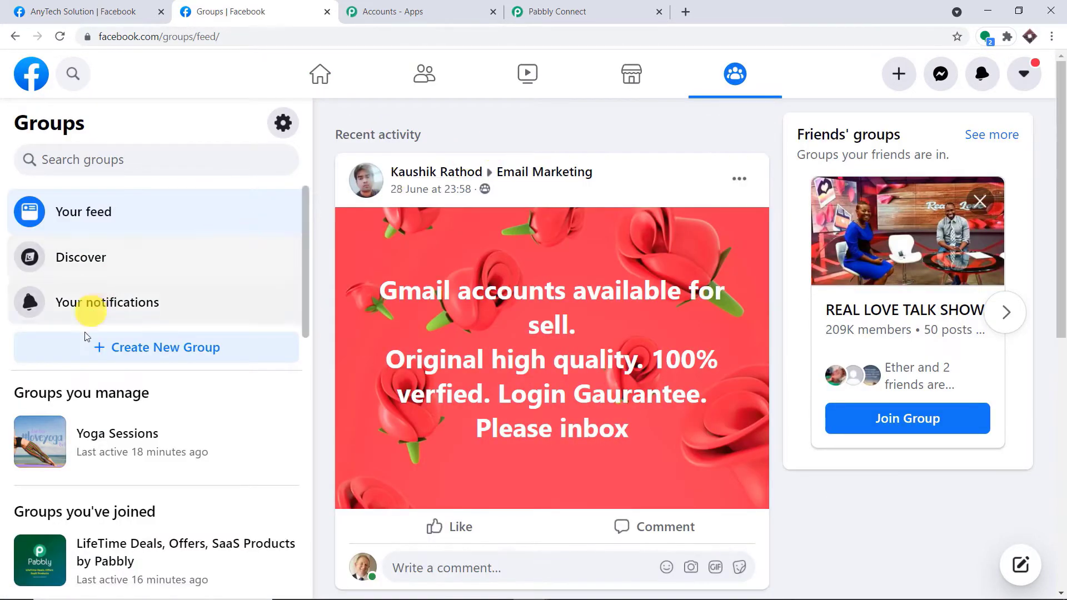
click(122, 440)
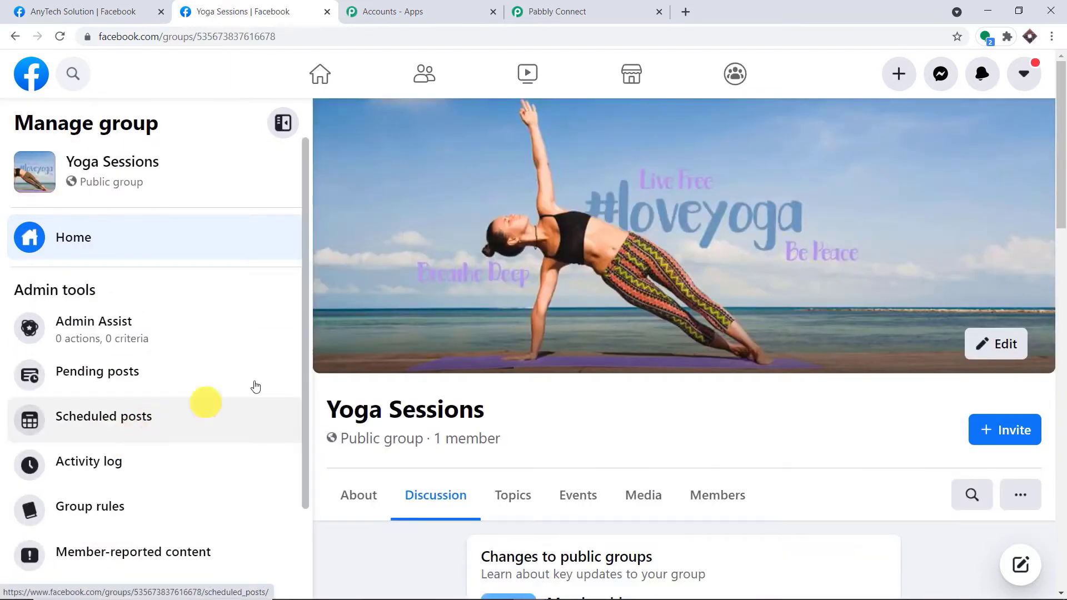
Return to the workflow and review the full post message from the trigger response.
click(578, 10)
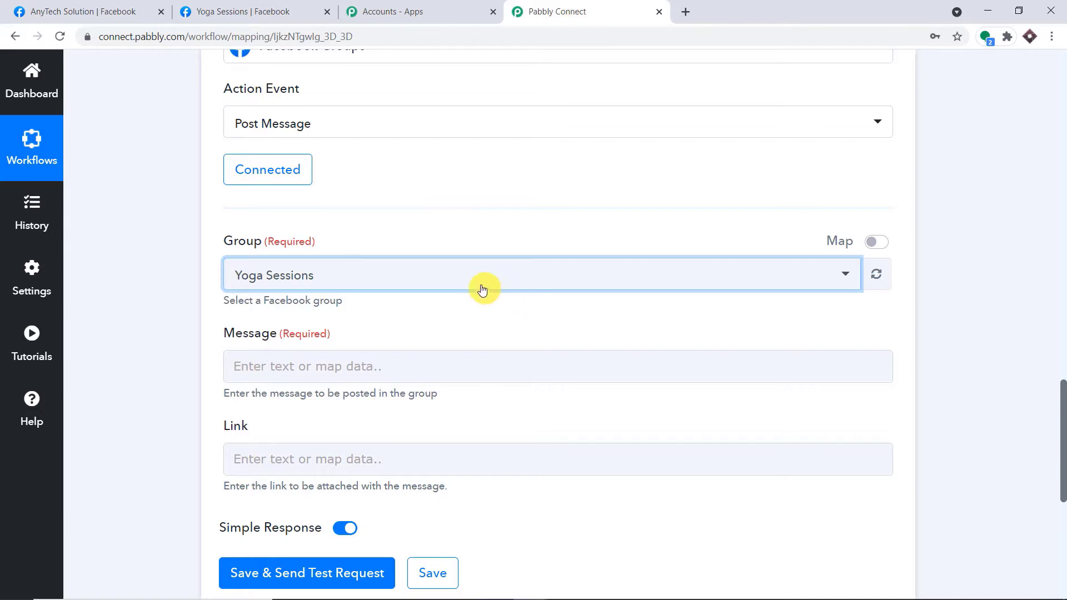
scroll(482, 288, down, 1)
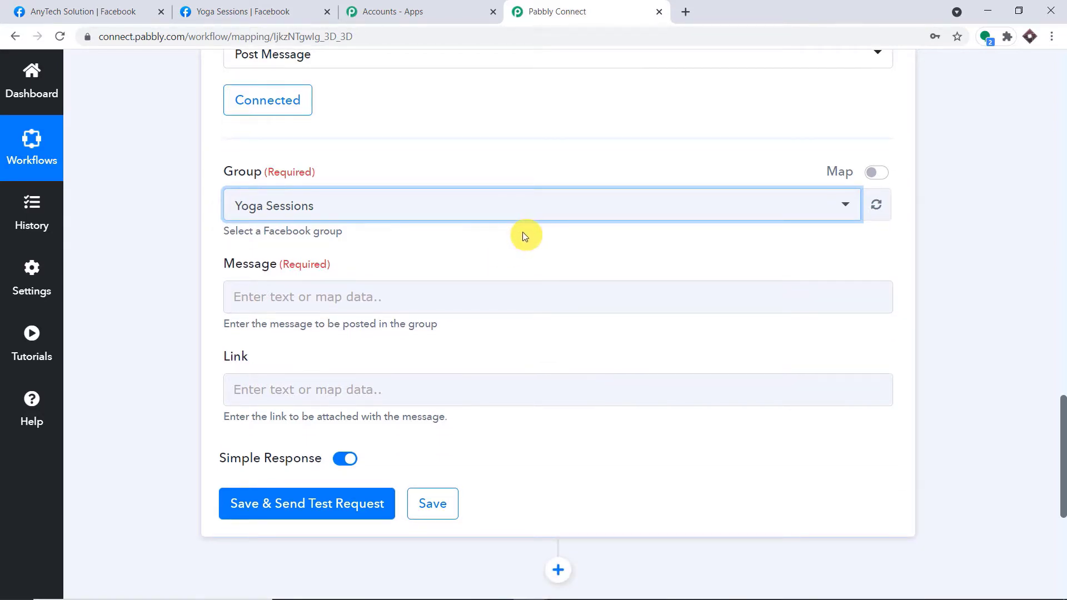
scroll(523, 232, down, 1)
click(1065, 224)
click(1065, 224)
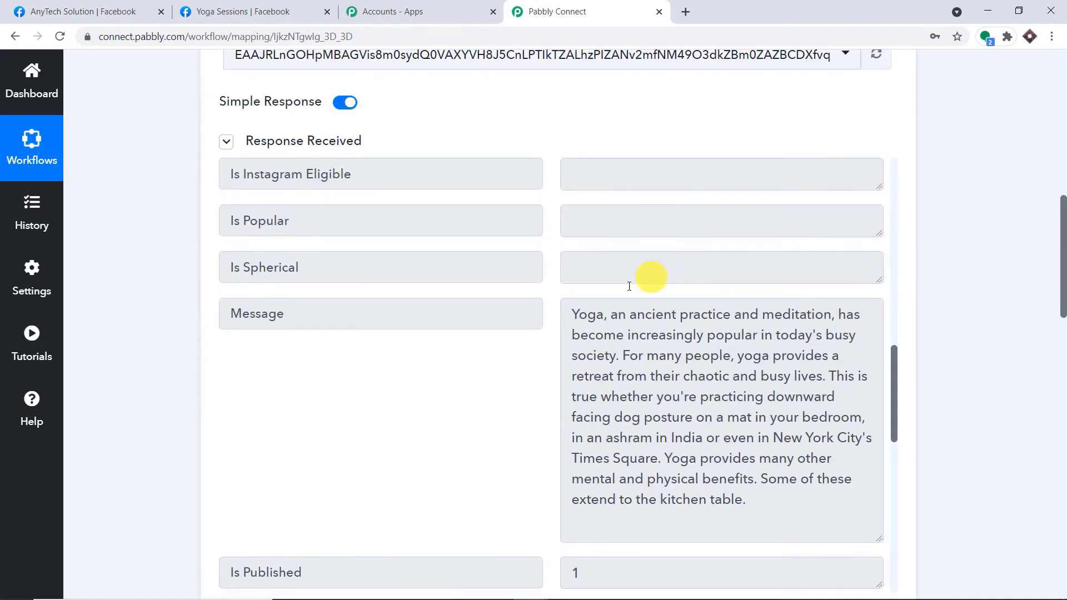
drag(579, 320, 776, 503)
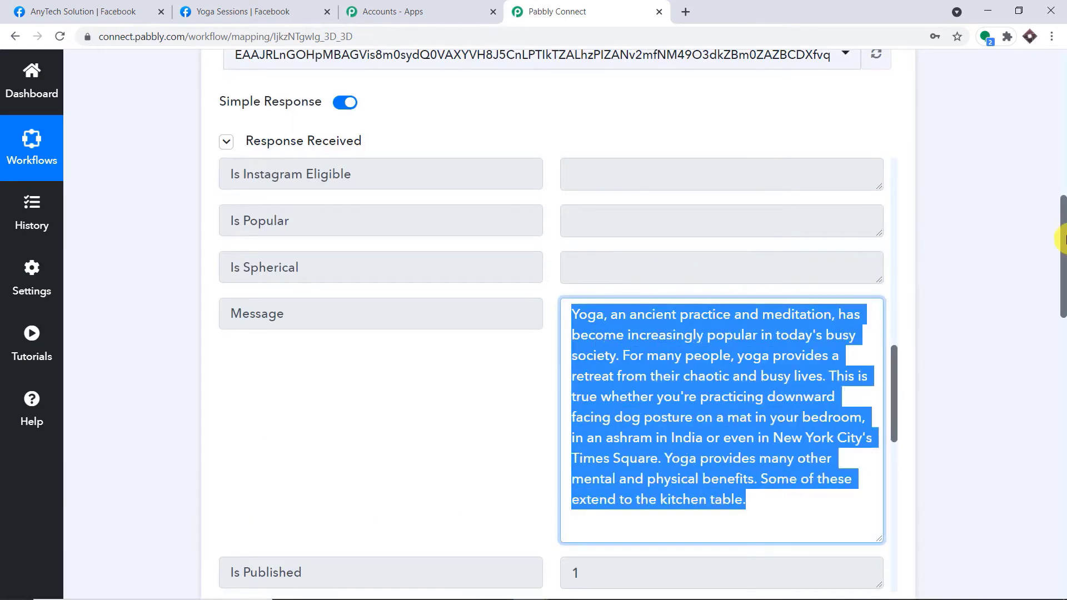
drag(1061, 239, 1059, 436)
Map the trigger post's Message into the group post's Message field.
click(246, 248)
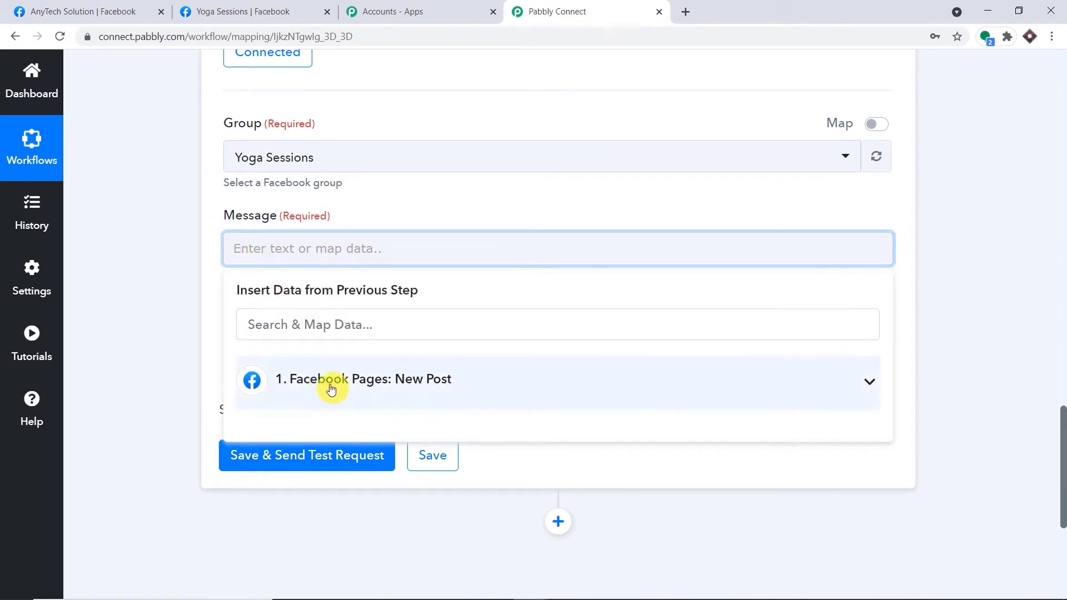
click(332, 388)
scroll(353, 404, down, 8)
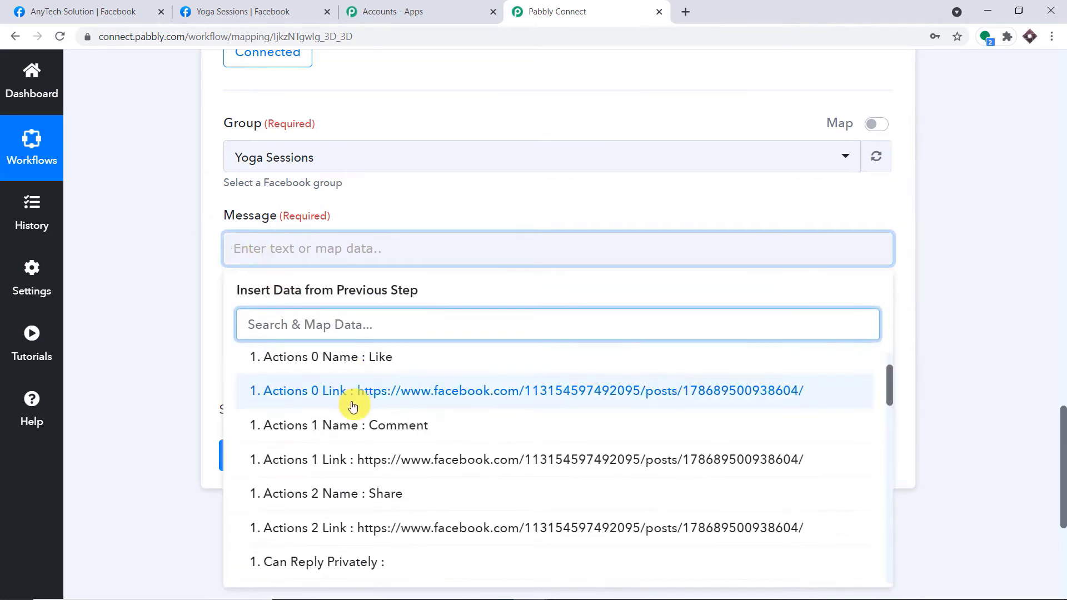
scroll(408, 422, down, 5)
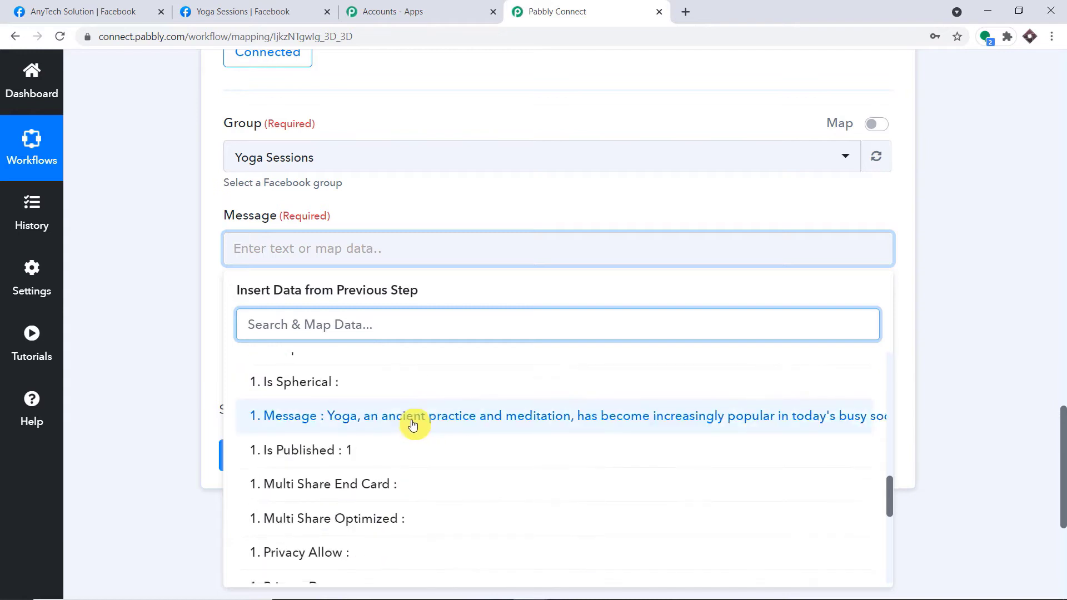
click(410, 422)
click(941, 152)
Save and send a test request posting the message to the group.
scroll(912, 143, down, 3)
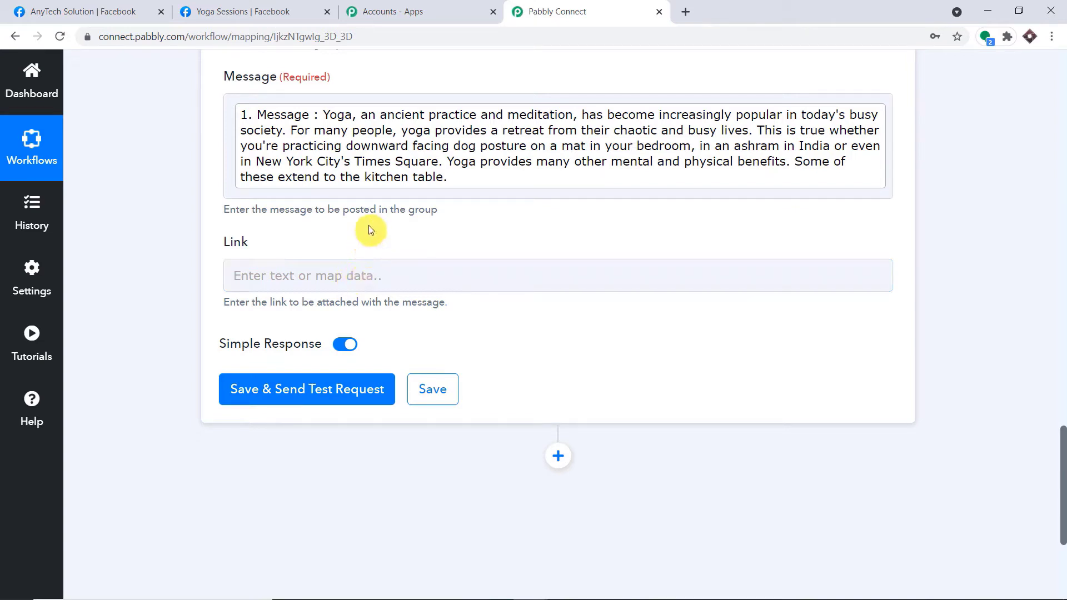
scroll(372, 222, up, 1)
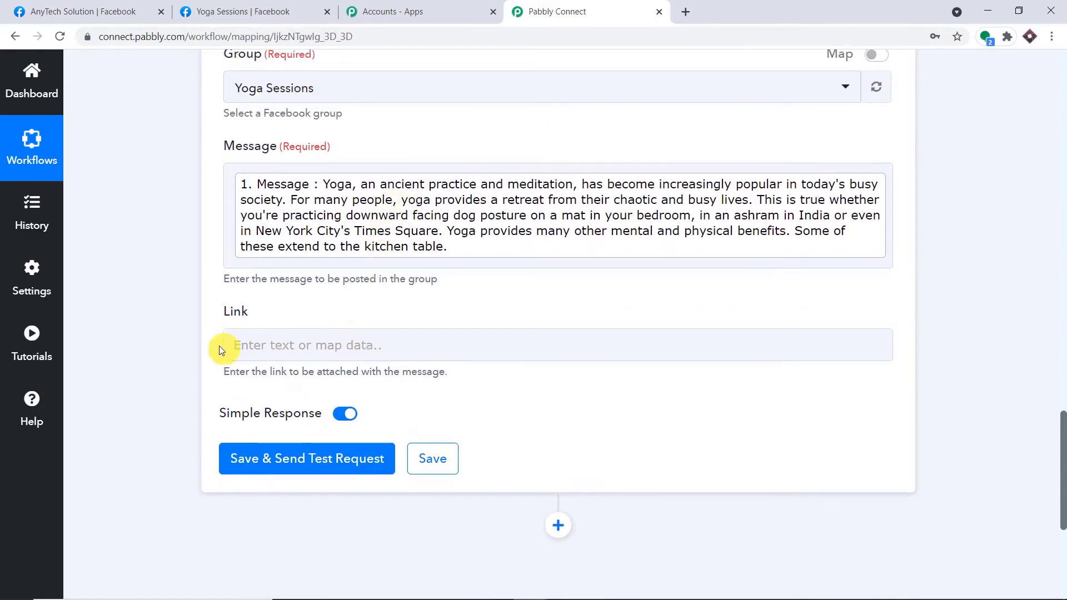
scroll(280, 344, down, 2)
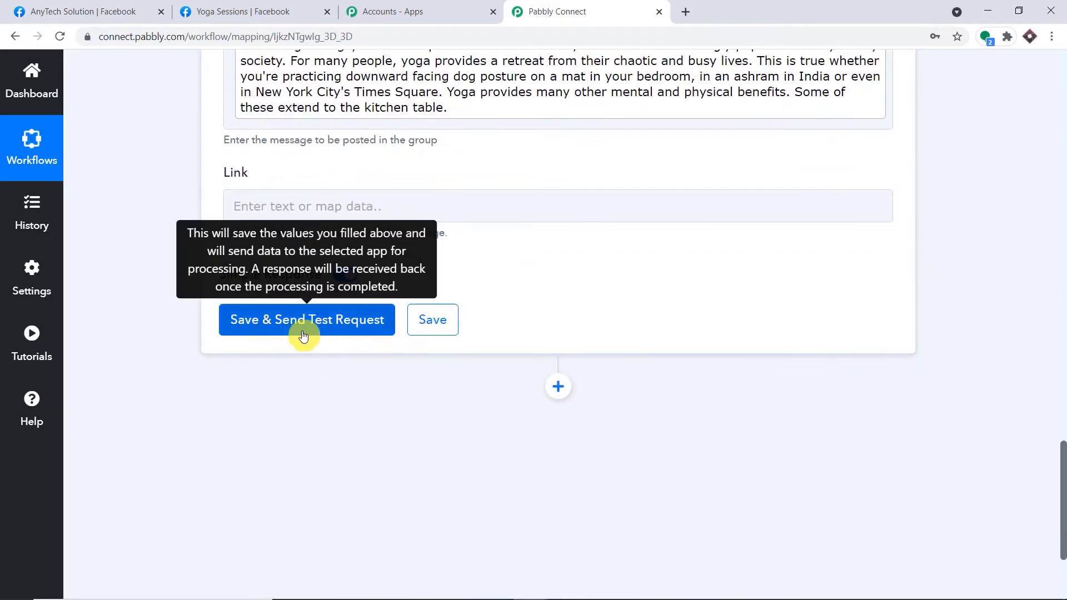
click(305, 332)
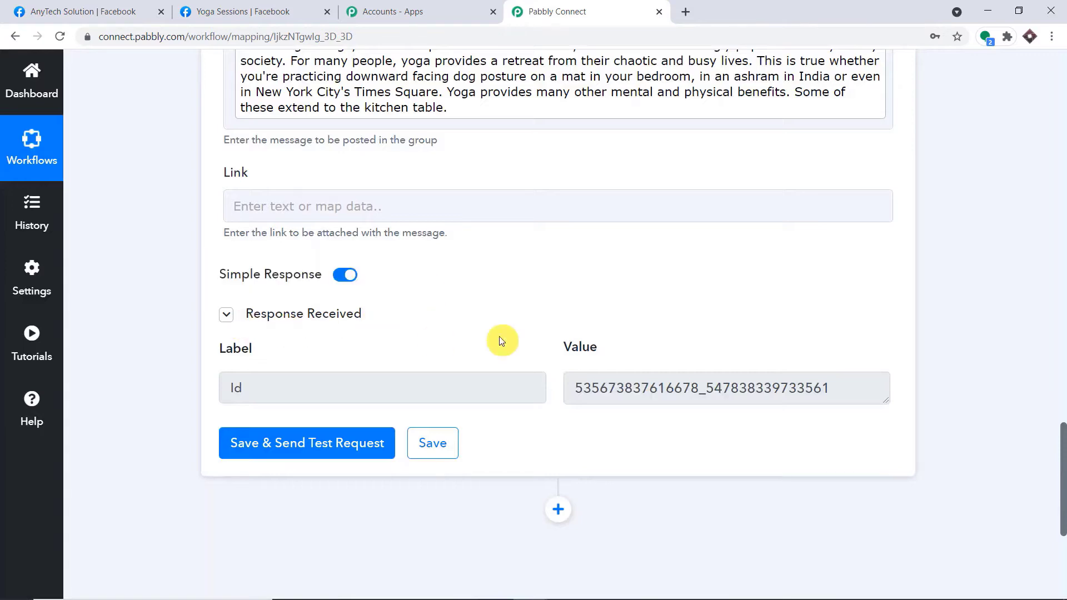
Reload the Yoga Sessions group, confirm the yoga paragraph is the newest post, then return to Pabbly.
click(279, 6)
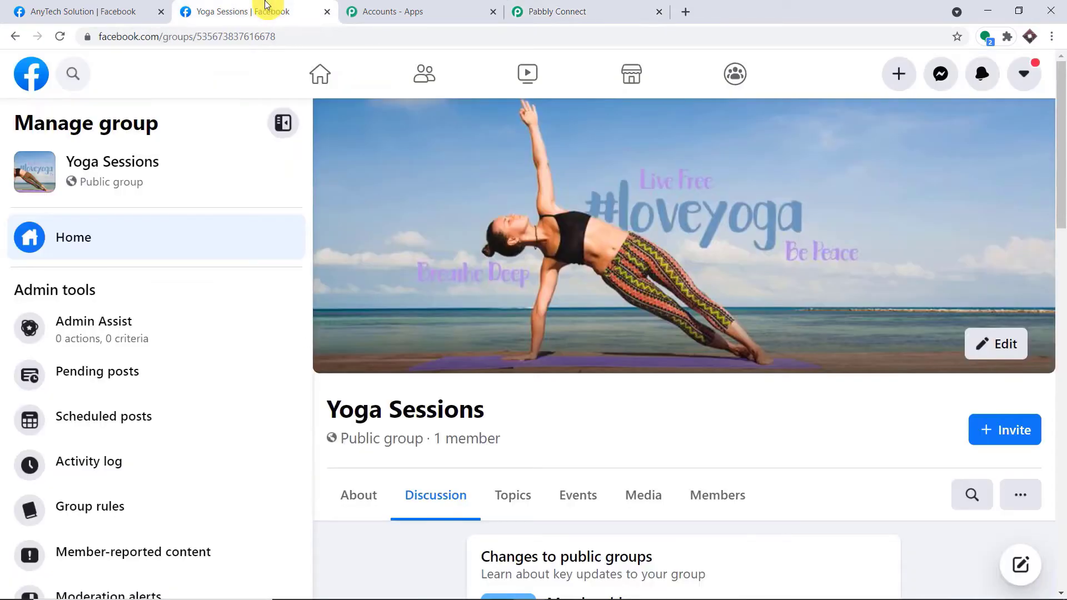
scroll(604, 292, down, 10)
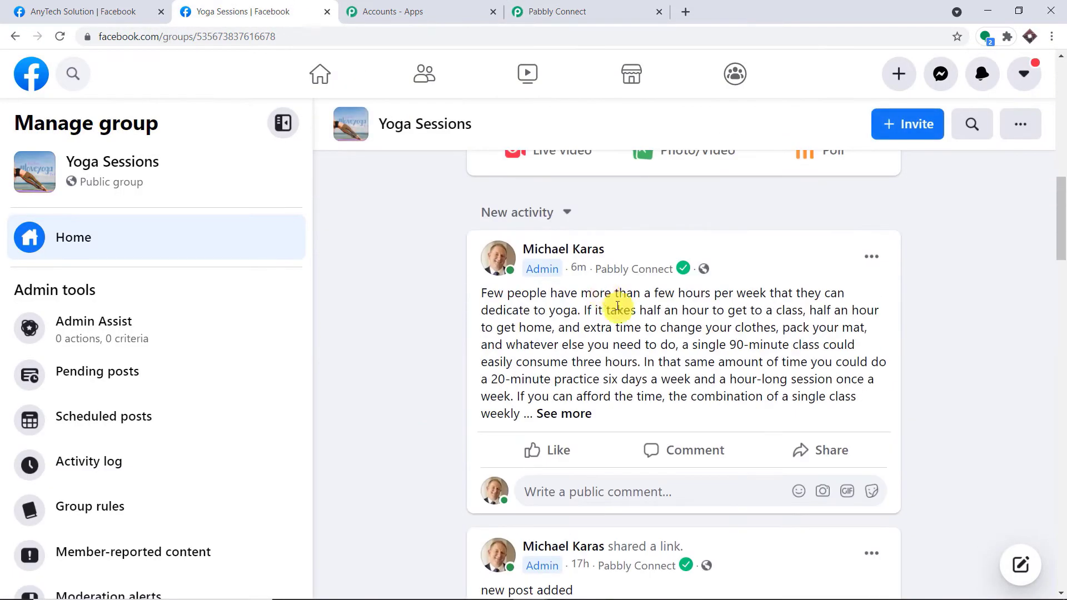
click(61, 35)
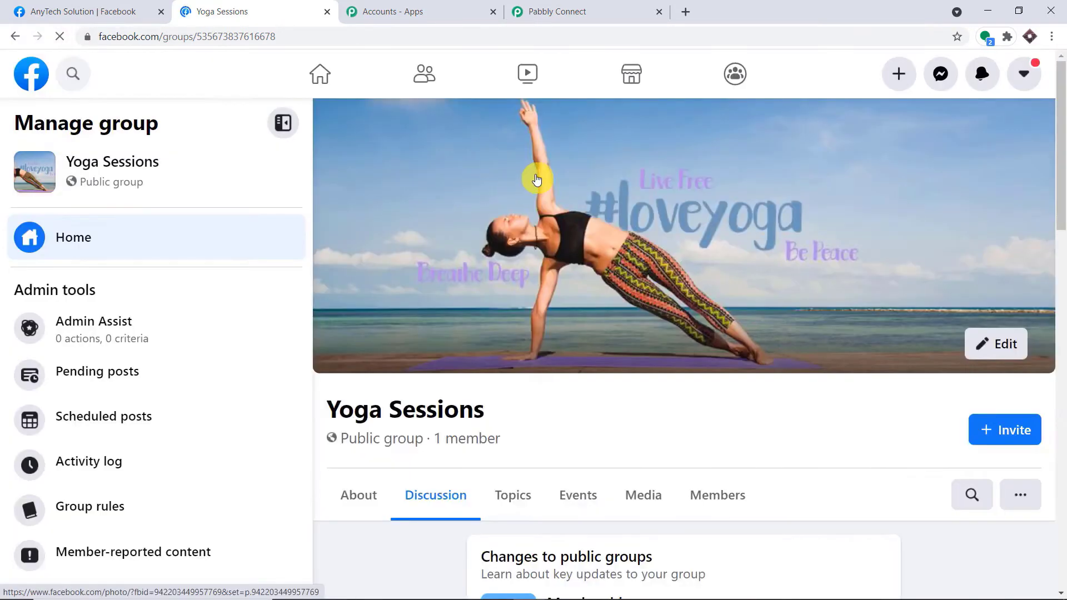
scroll(535, 178, down, 10)
scroll(535, 175, down, 4)
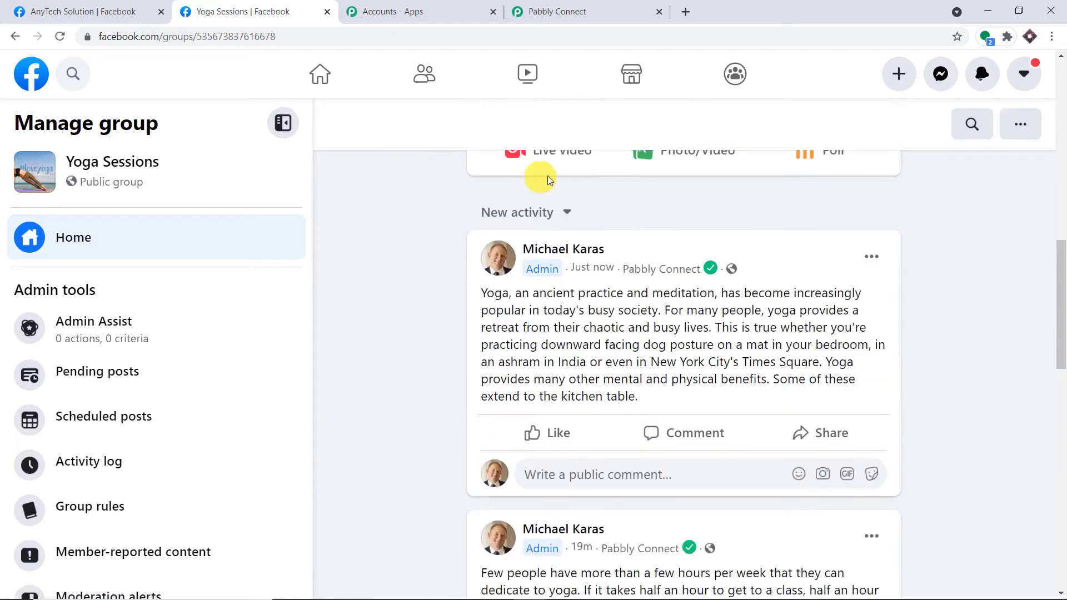
drag(652, 390, 470, 288)
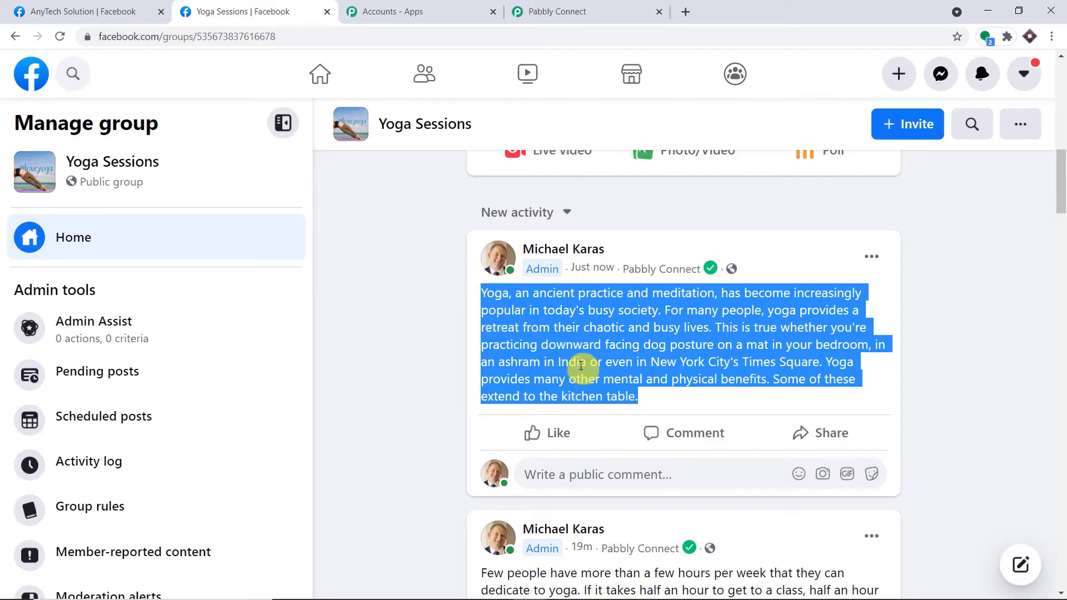
click(574, 5)
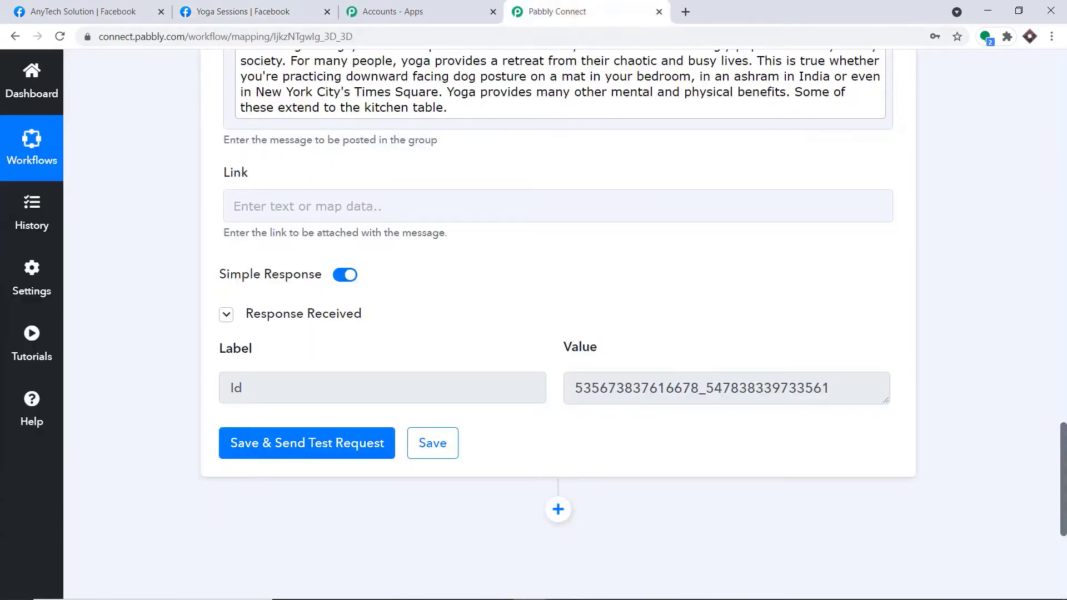
Scroll to the top and collapse the Facebook Pages trigger to show the whole workflow.
drag(1063, 447, 1063, 246)
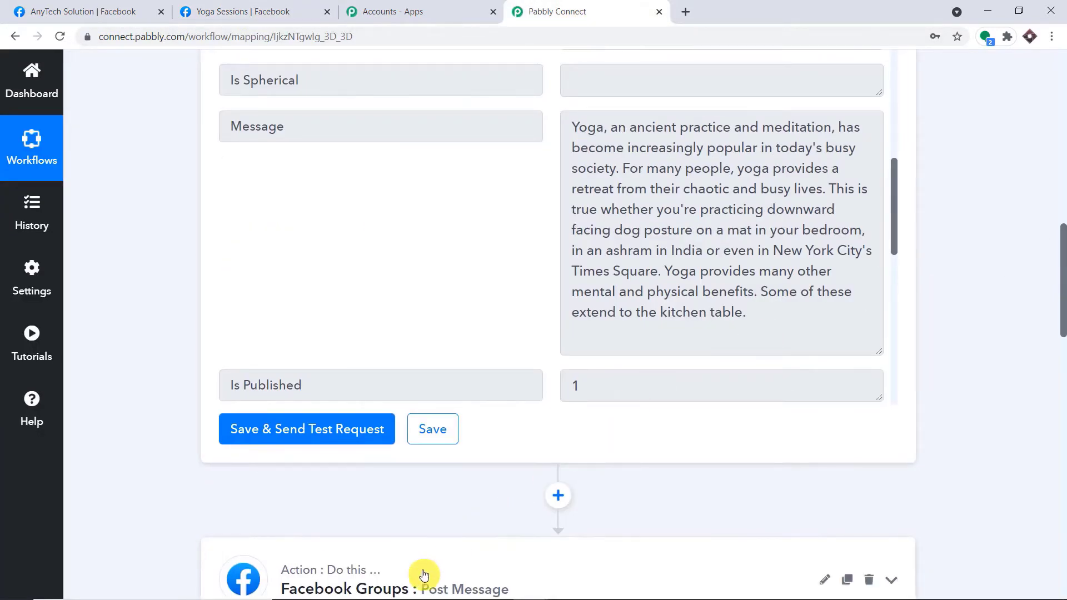
scroll(1061, 289, up, 10)
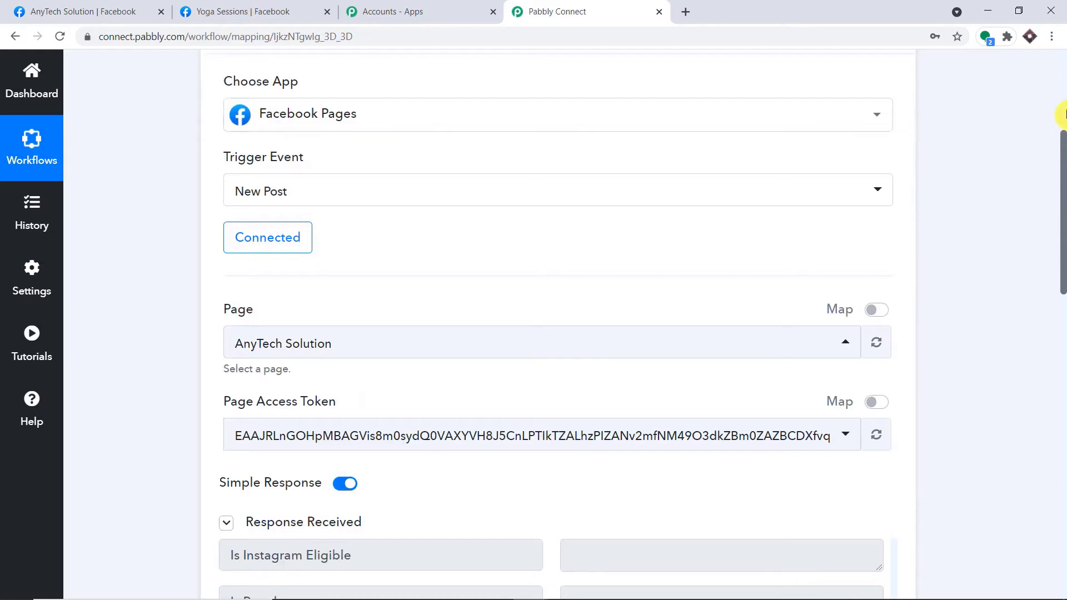
scroll(983, 119, up, 5)
click(595, 269)
scroll(800, 236, down, 1)
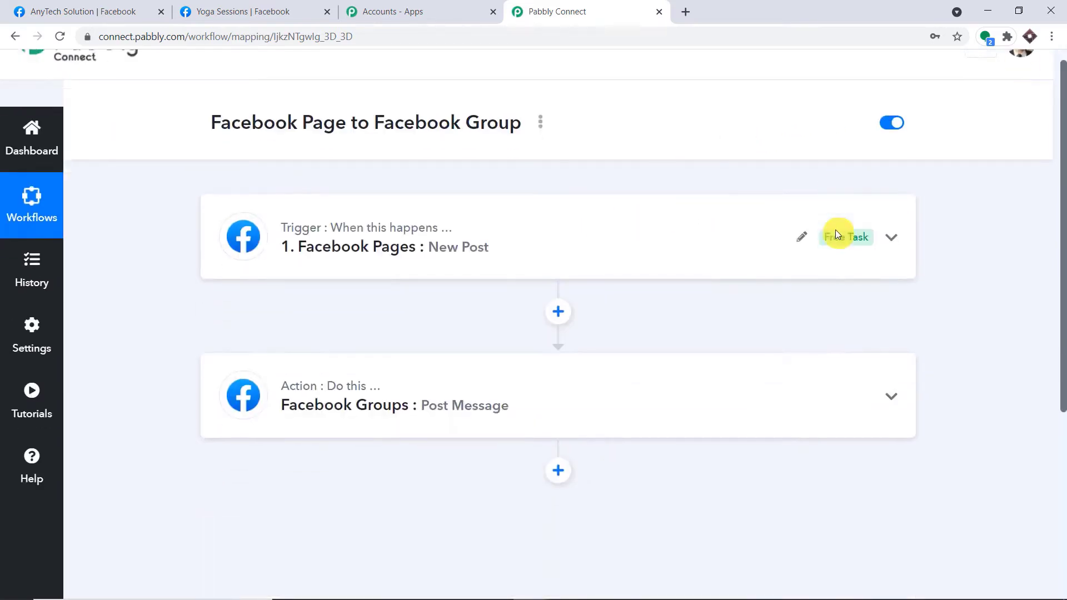
scroll(837, 232, down, 2)
scroll(838, 231, up, 1)
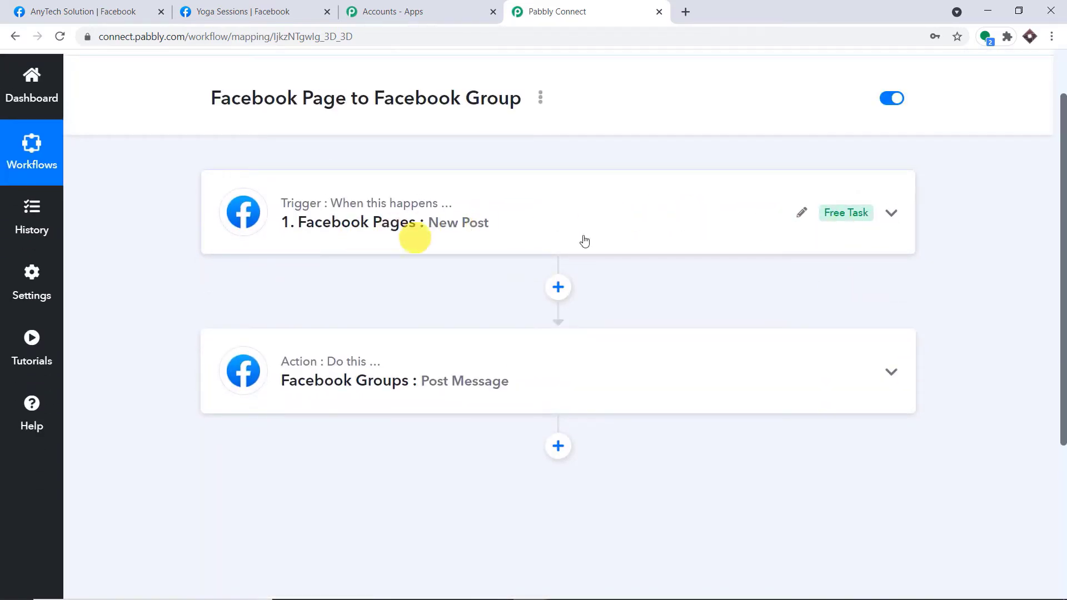
mouse_move(839, 214)
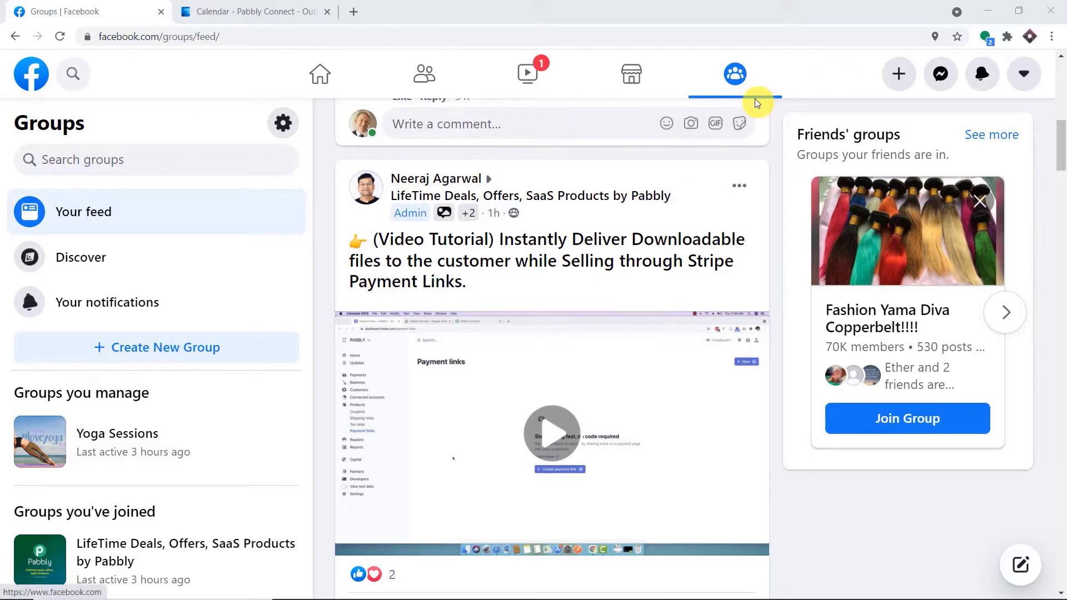
Start a new in-person event from the Yoga Sessions group's Events section.
click(54, 440)
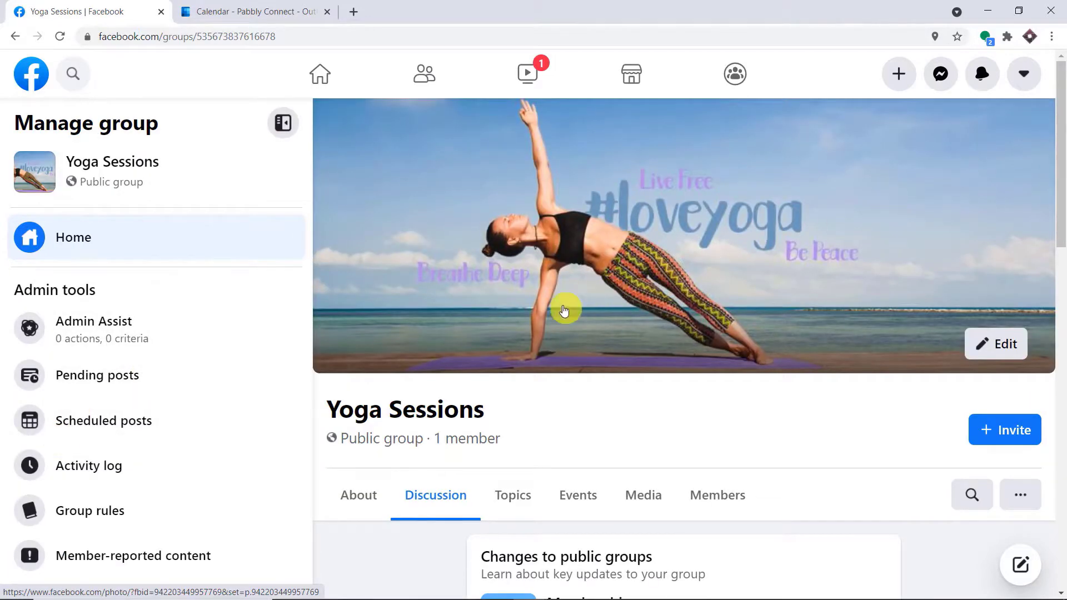
scroll(564, 311, down, 5)
click(585, 215)
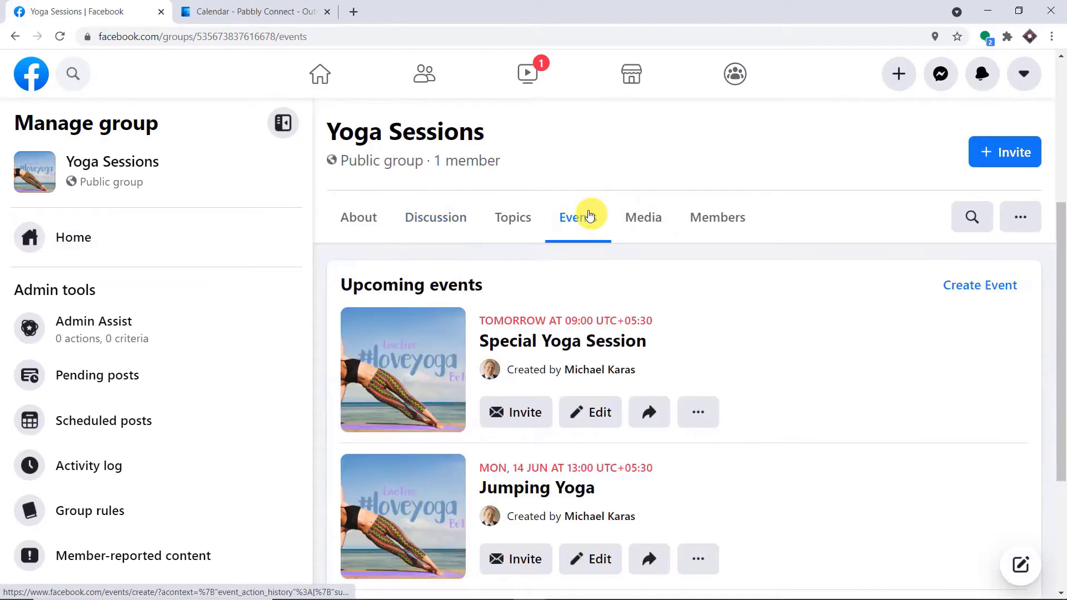
click(995, 282)
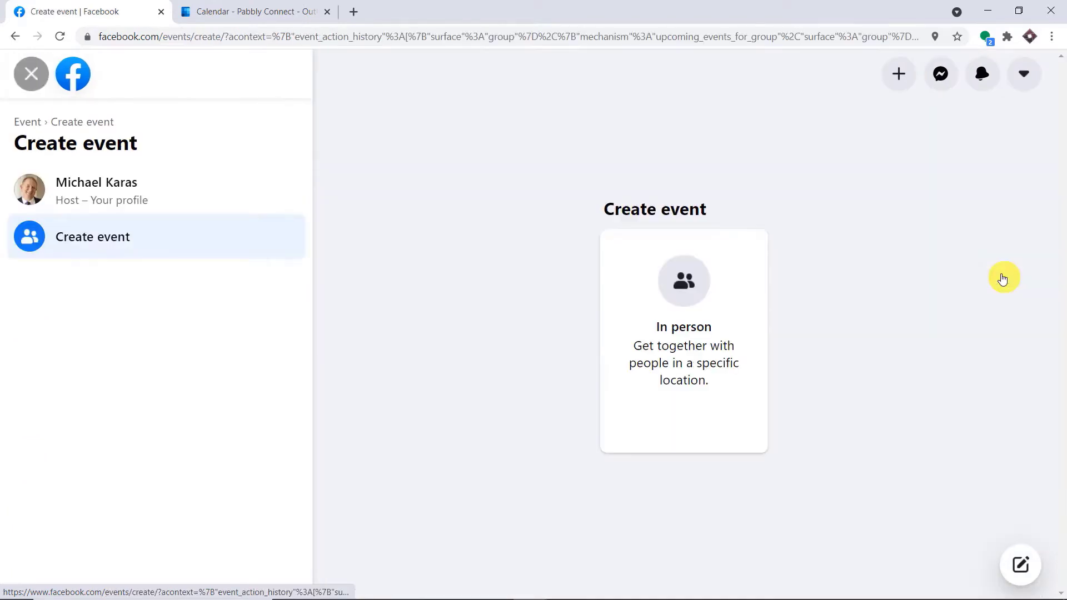
click(676, 301)
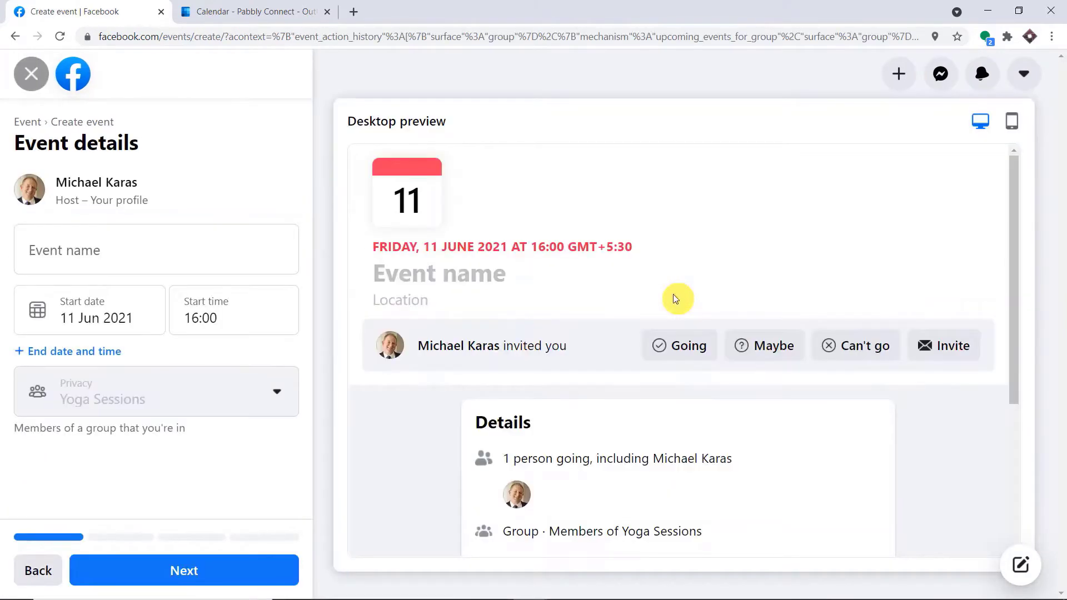
Name the event 'Joys of Yoga' and schedule it for 17 June 2021, 16:00–19:00.
click(74, 262)
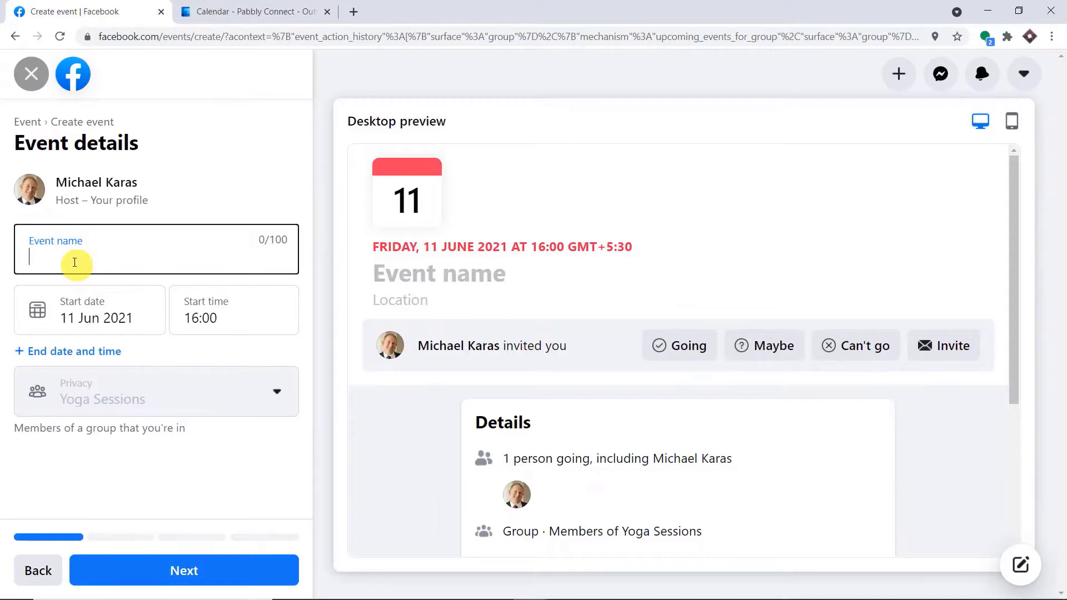
text(Joys of Yoga)
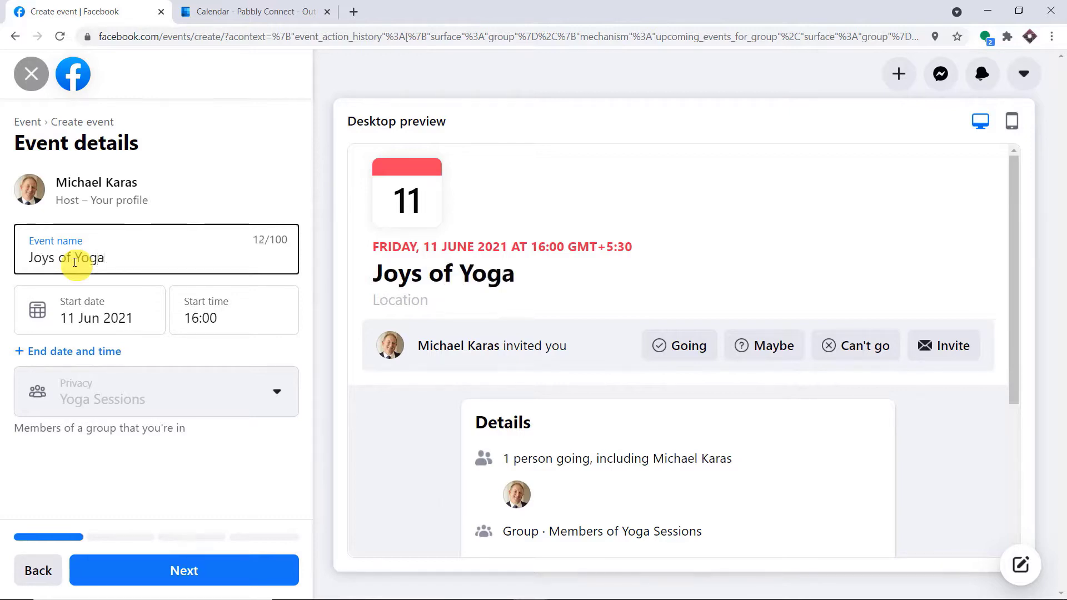
click(111, 311)
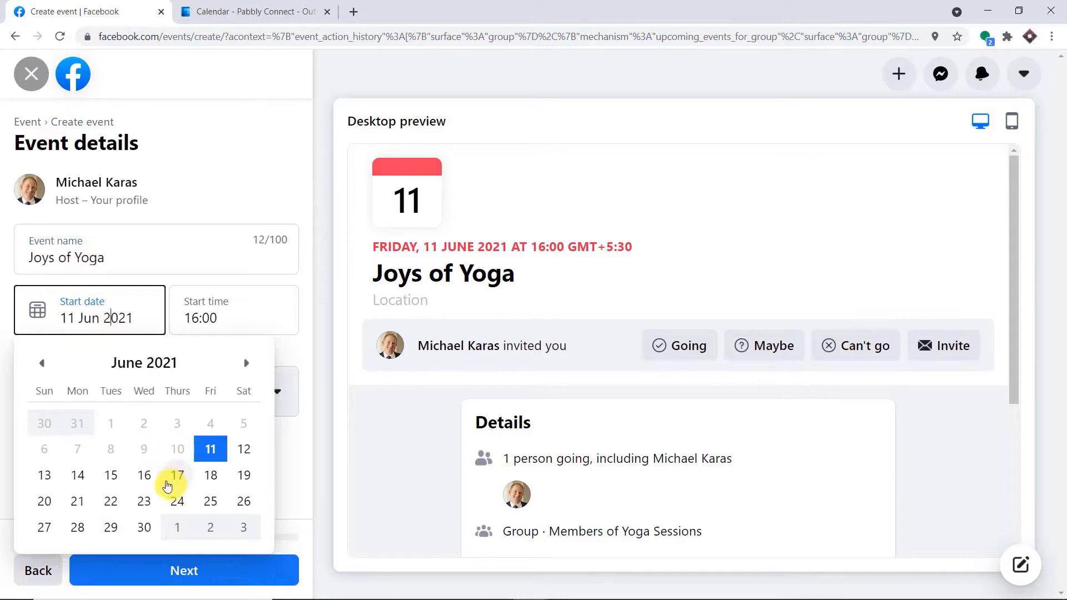
click(178, 475)
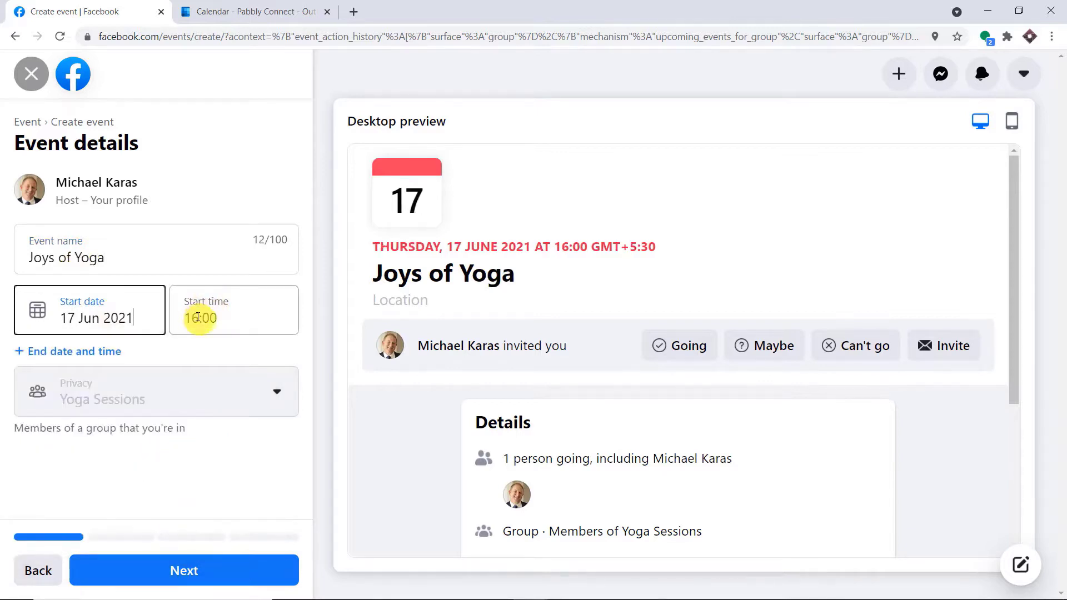
click(67, 351)
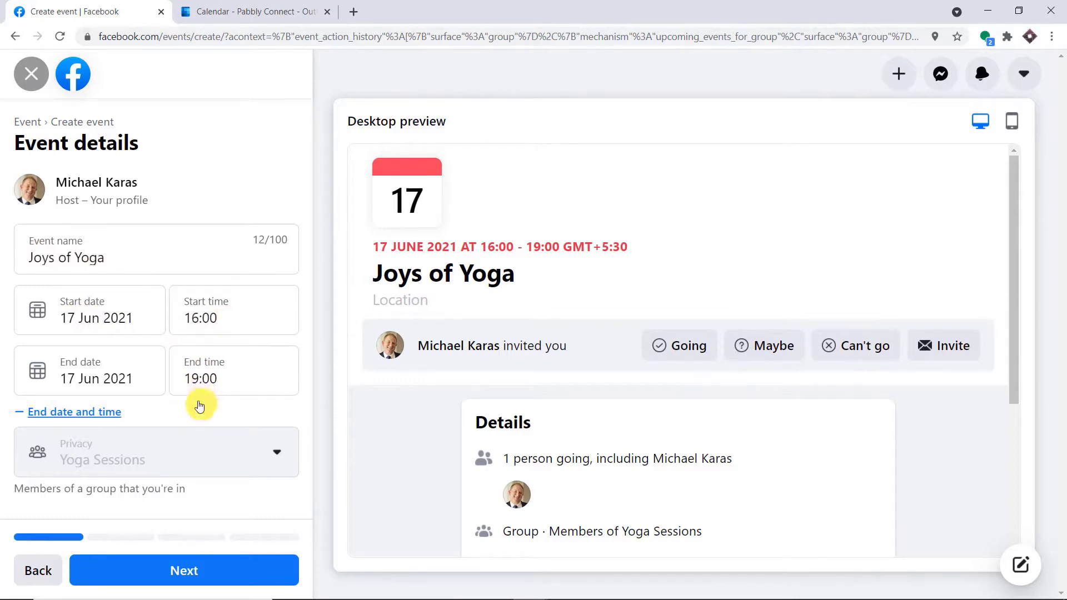
Set the event location to Green City Bhopal.
click(190, 582)
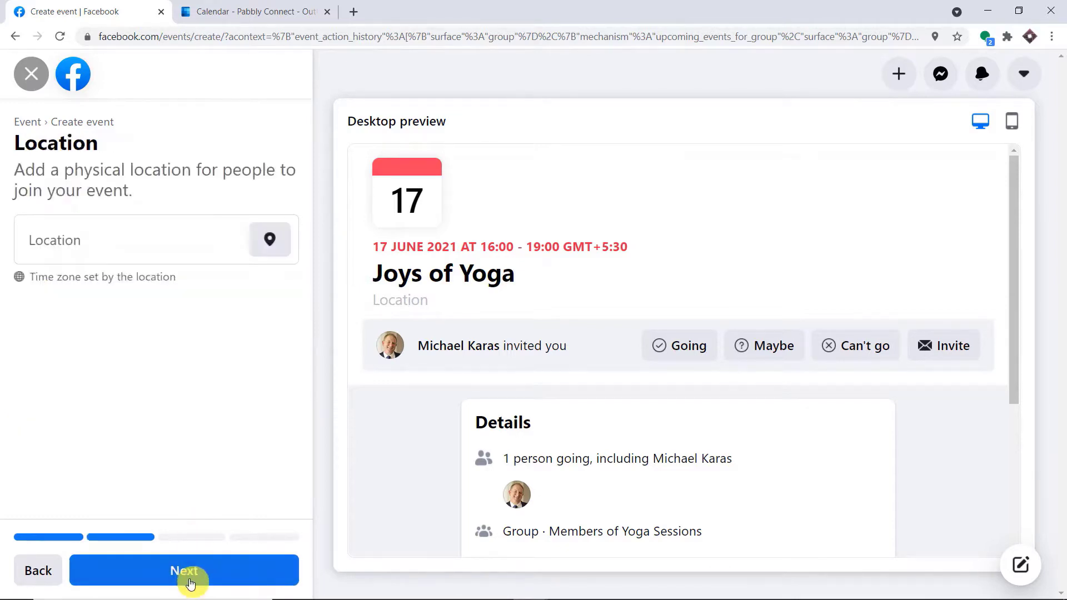
click(125, 247)
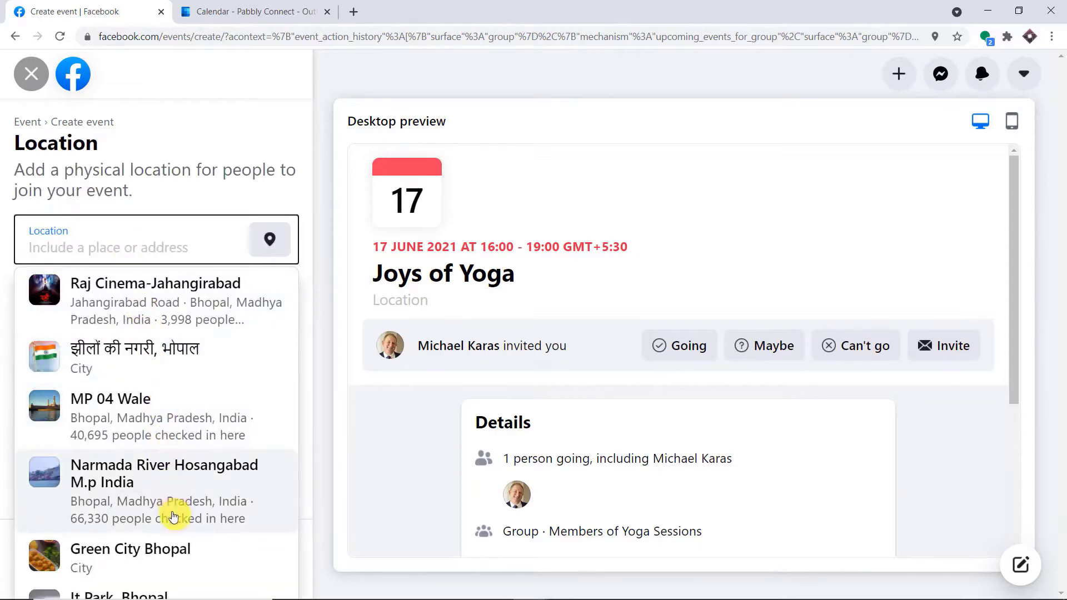
click(127, 560)
click(186, 574)
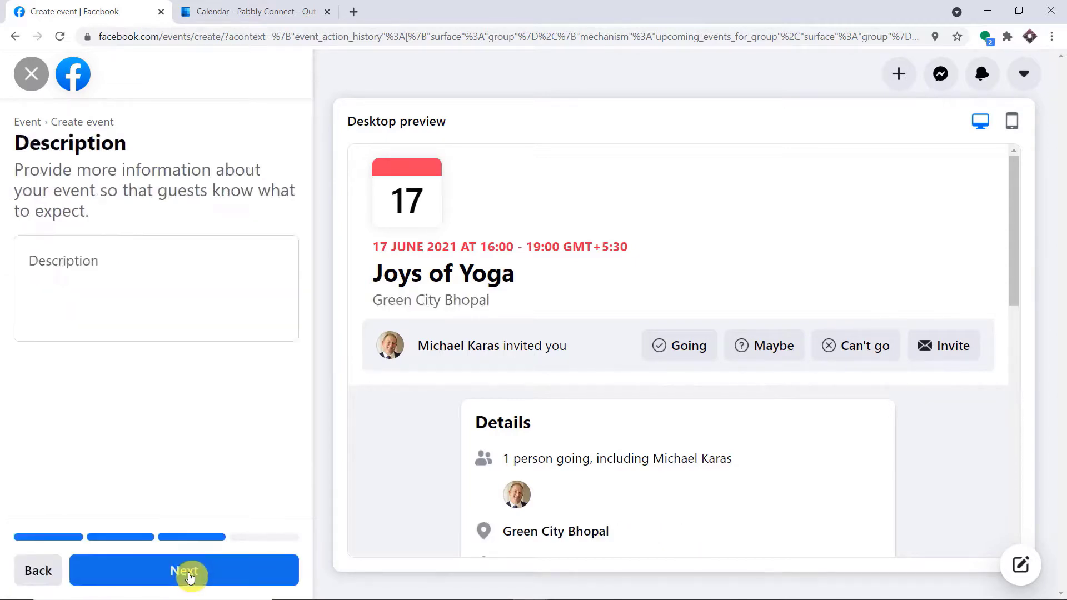
Add the description 'Bring your yoga mats' and create the event.
click(131, 257)
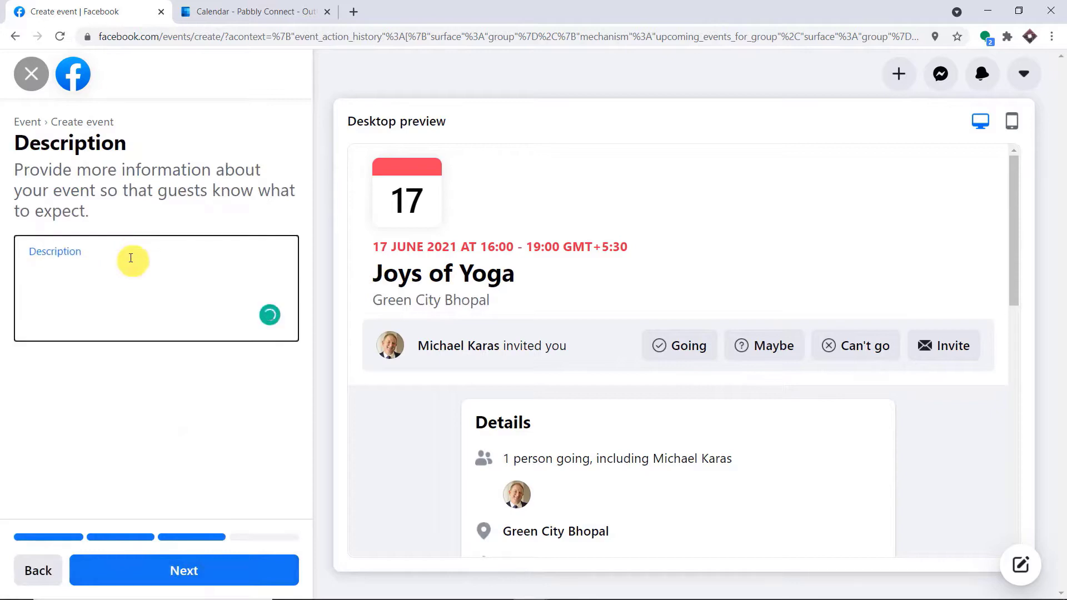
text(Bring your yoga)
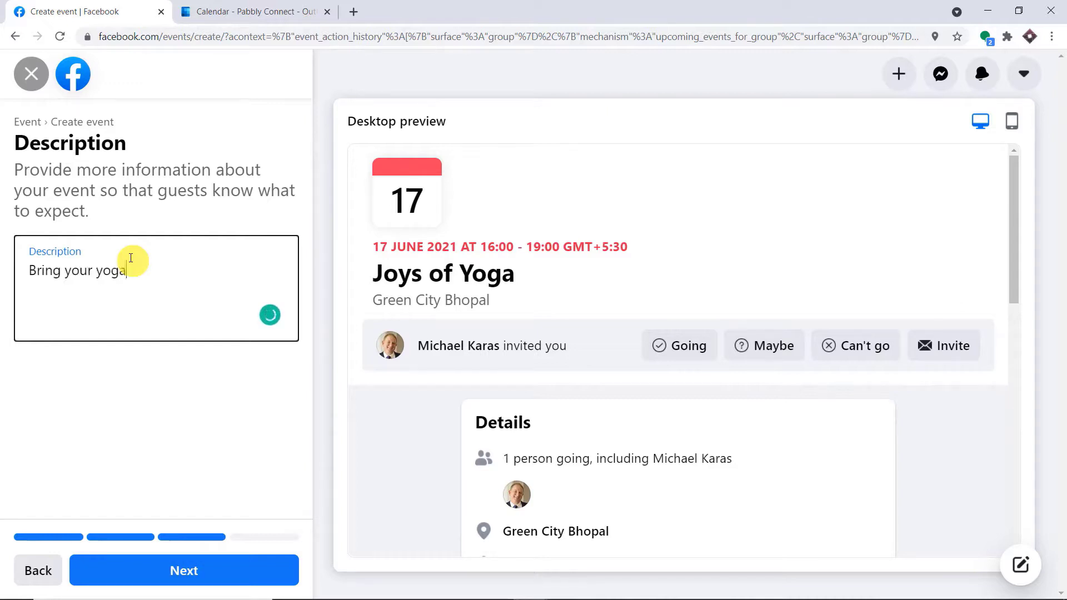
text( mats)
click(179, 571)
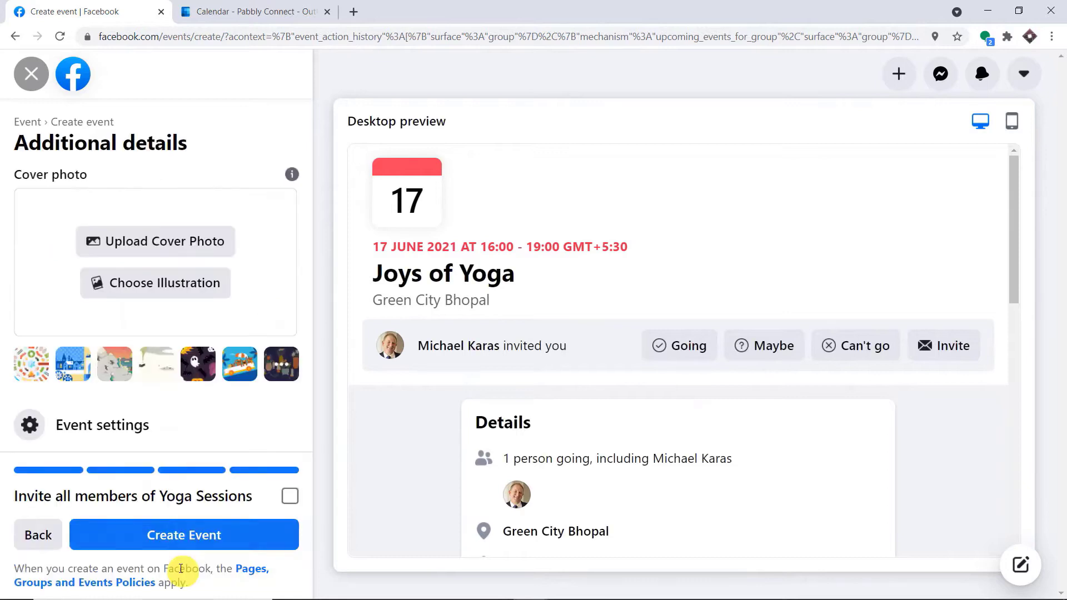
click(182, 534)
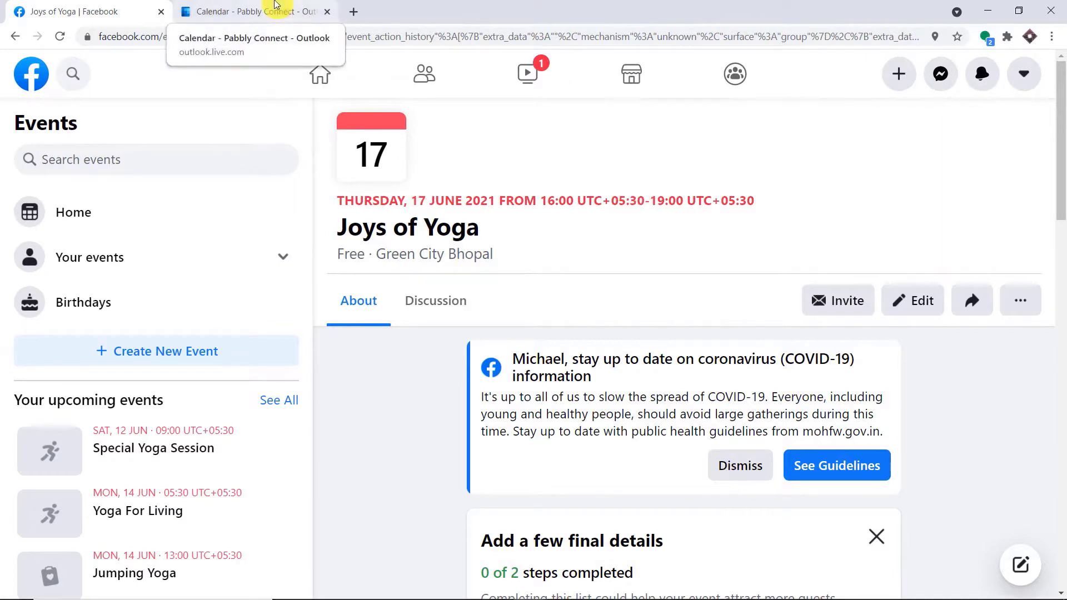
In Outlook Calendar, select 17 June 2021 from the mini calendar.
click(275, 4)
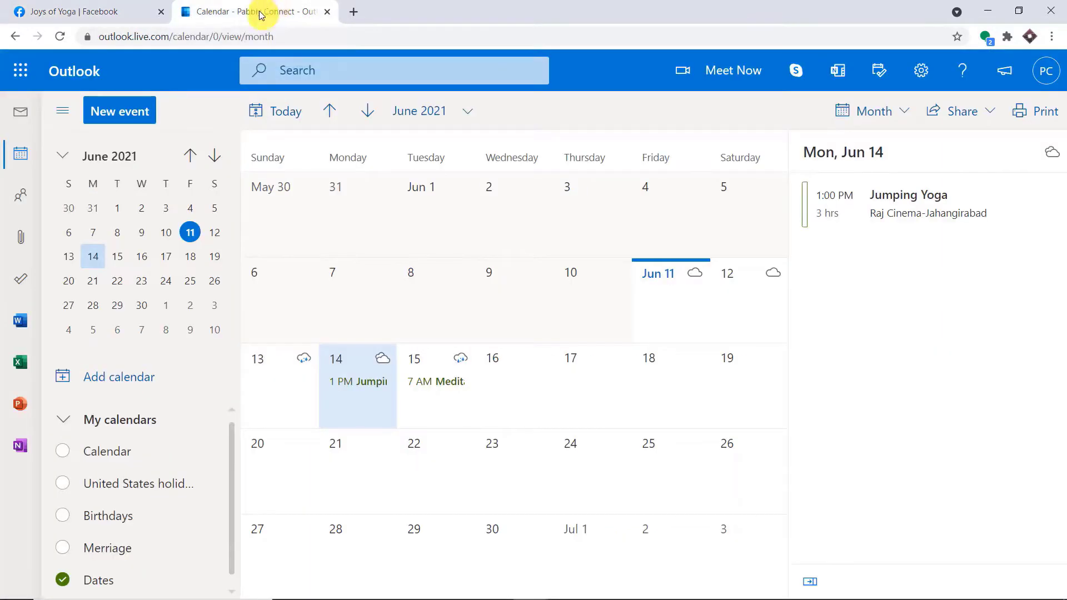
click(170, 258)
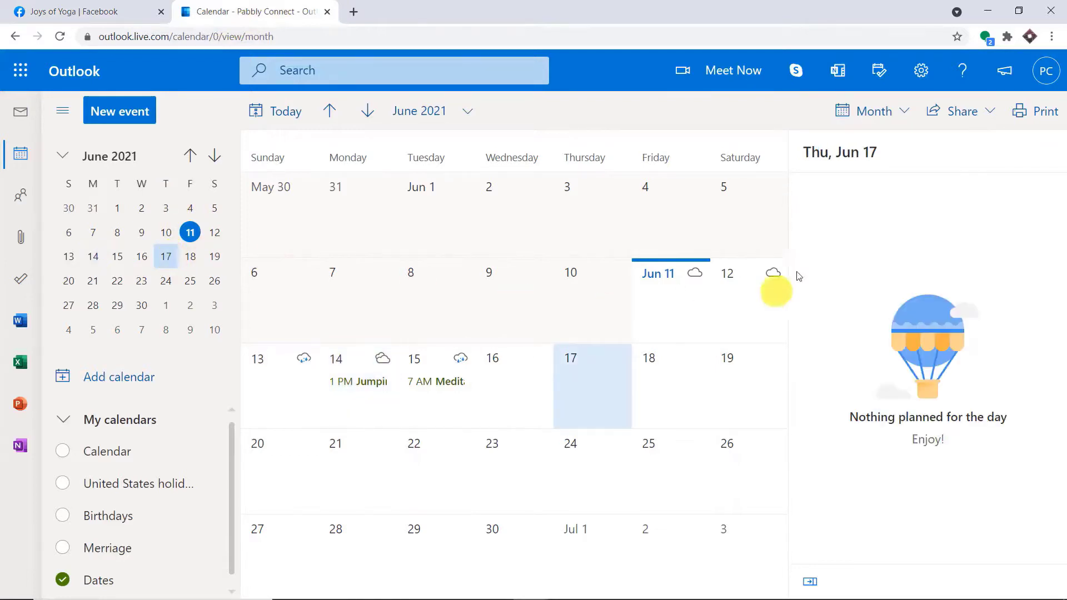
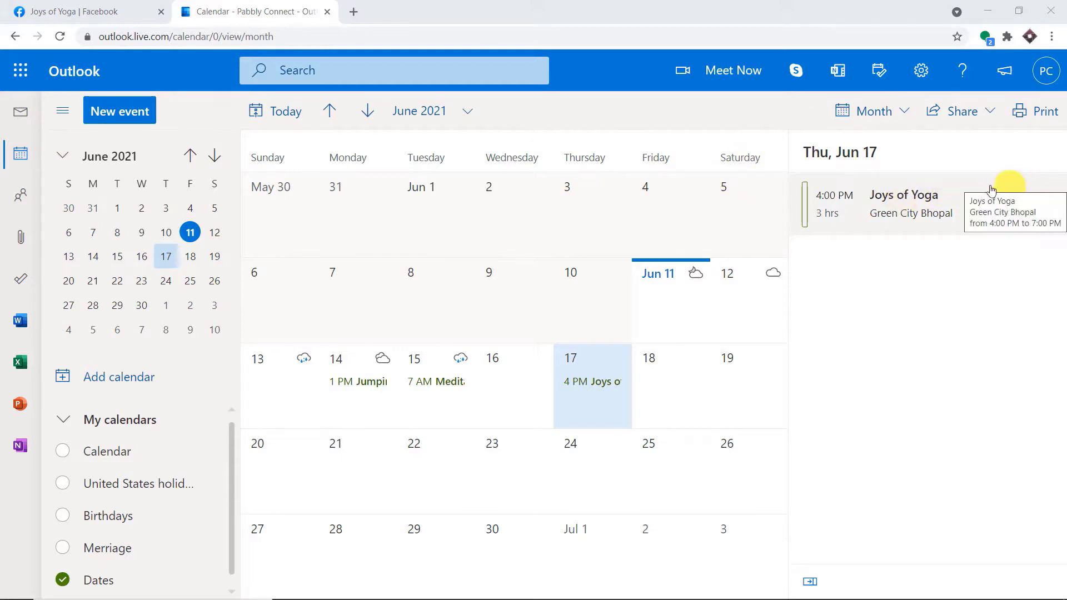
Review the Joys of Yoga event details in Outlook, then close them, discarding edits.
double_click(912, 203)
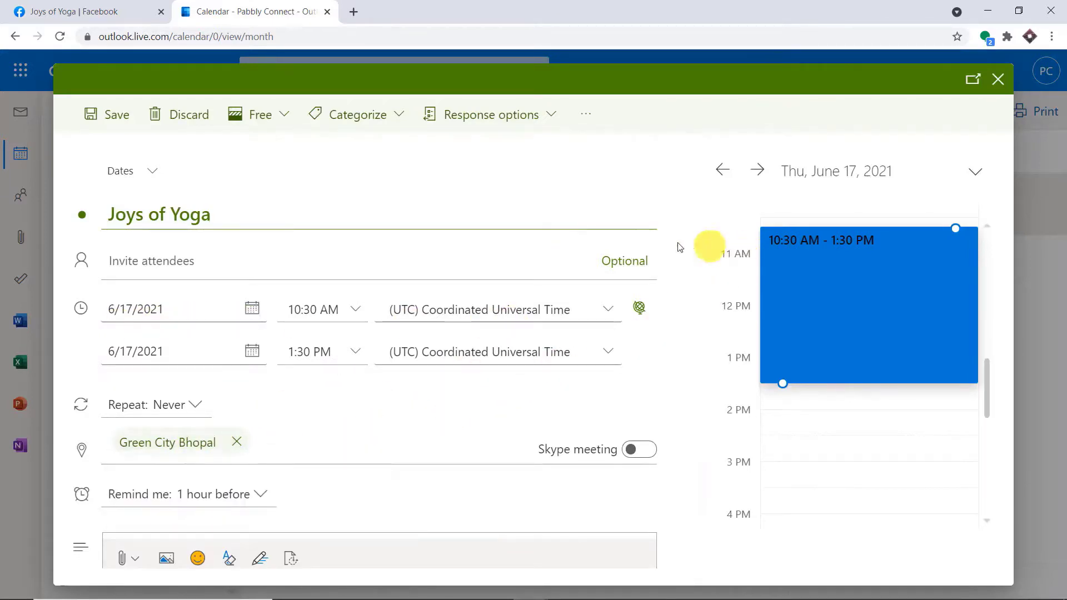
scroll(384, 261, down, 2)
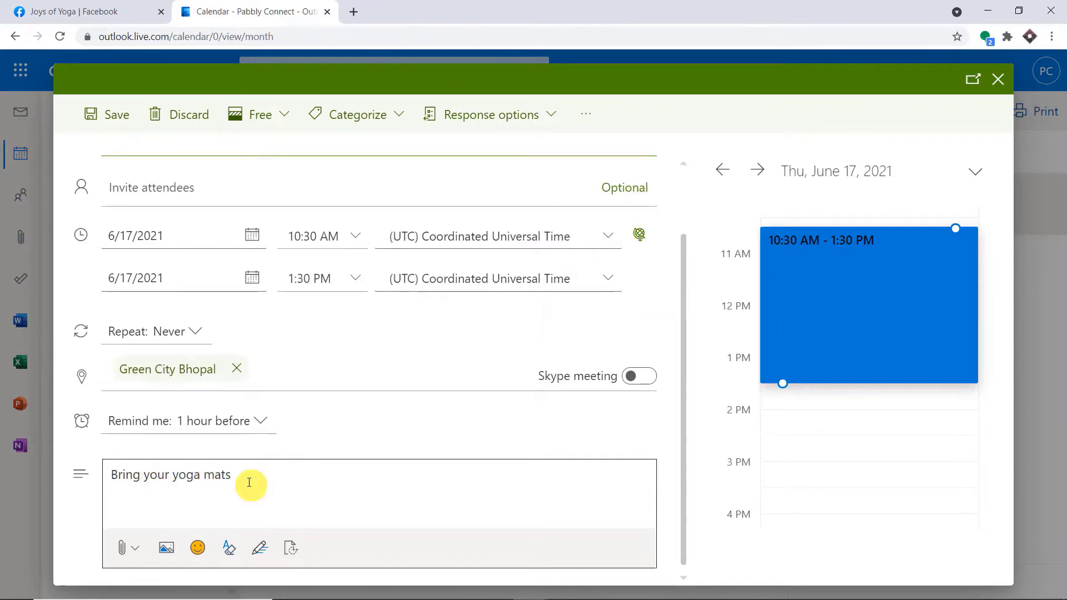
click(997, 83)
click(566, 372)
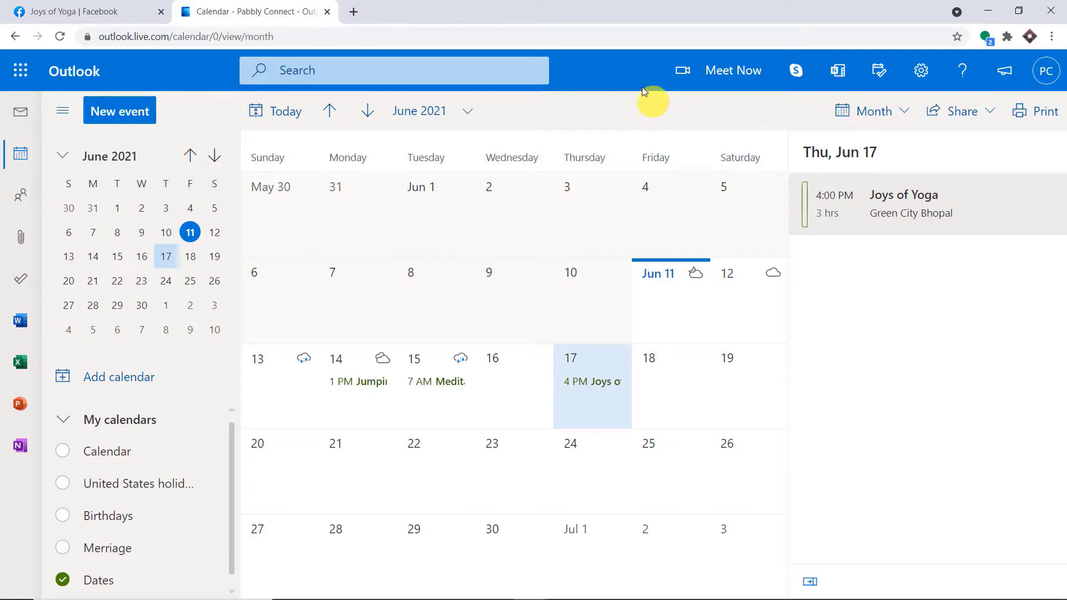
In a new browser tab, go to pabbly.com and open the Pabbly Connect product page.
click(354, 12)
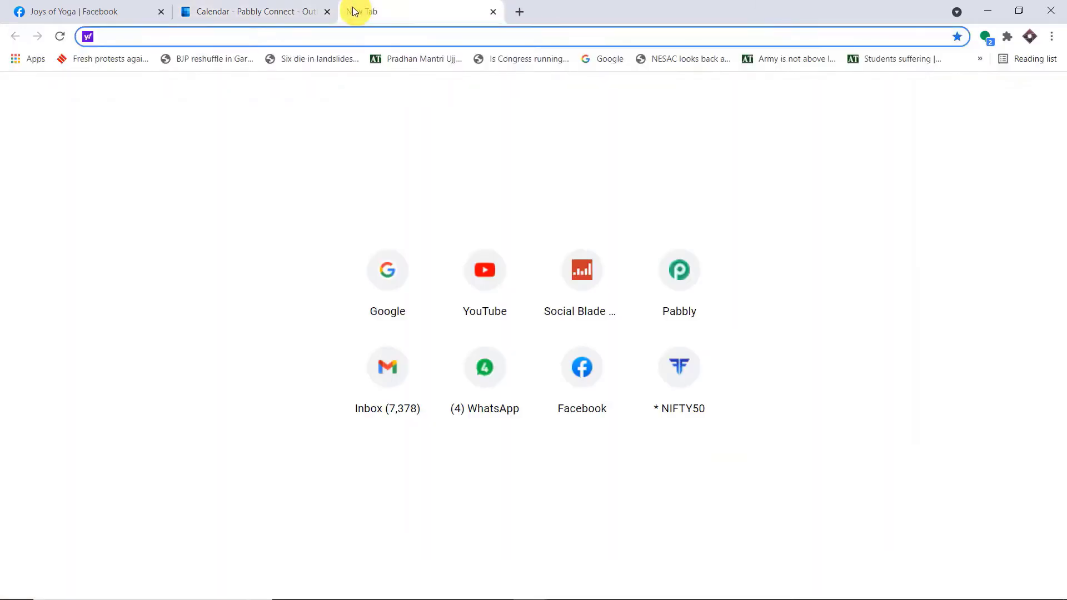
text(pabbly.com)
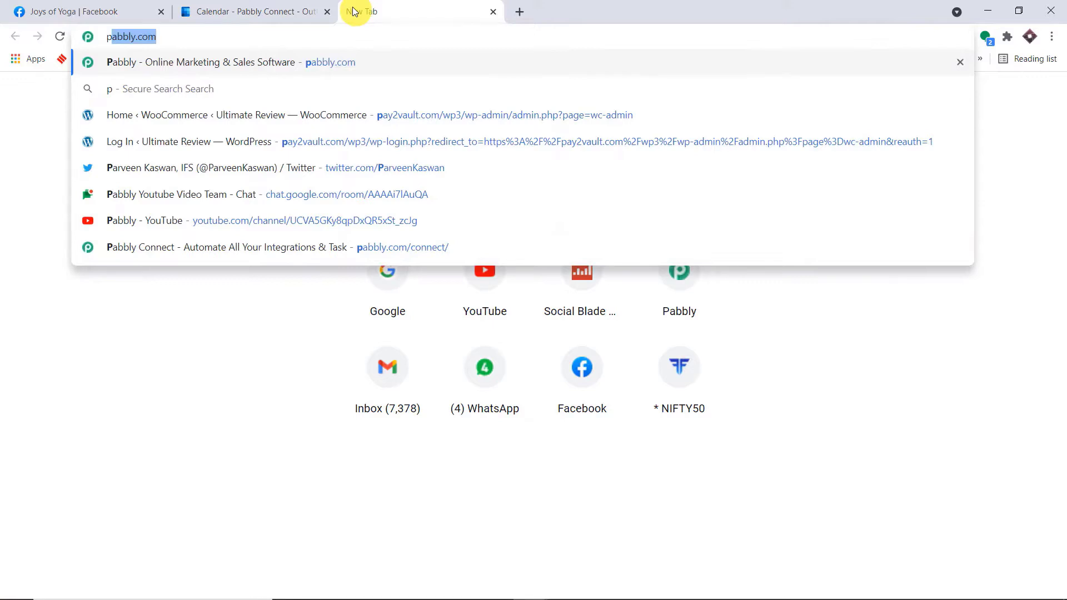
key(Return)
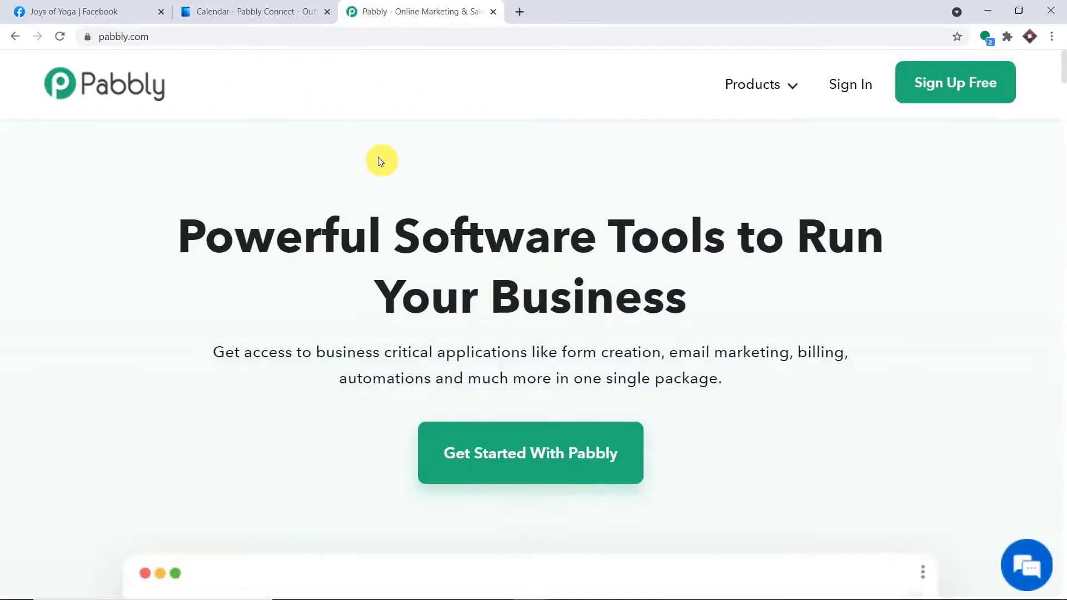
click(774, 84)
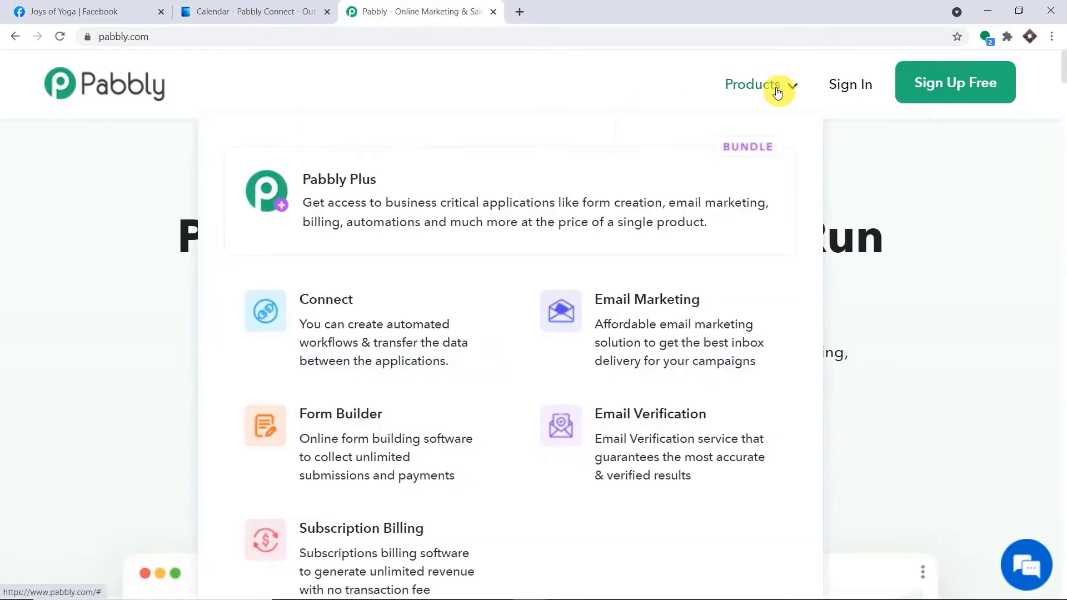
click(382, 314)
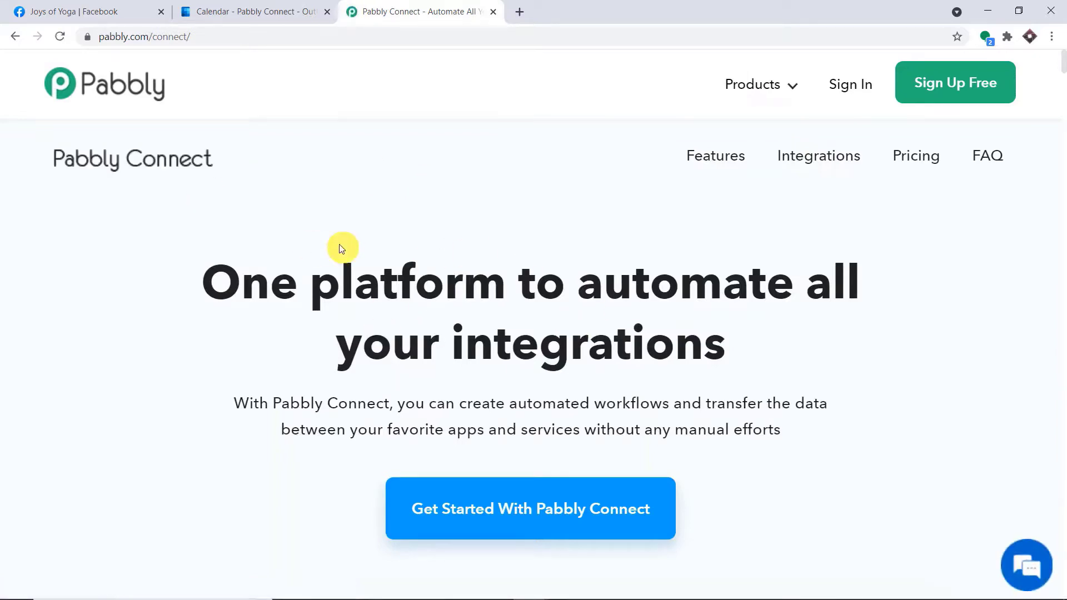
Sign in and launch Pabbly Connect with Access Now on the All Apps page.
click(848, 84)
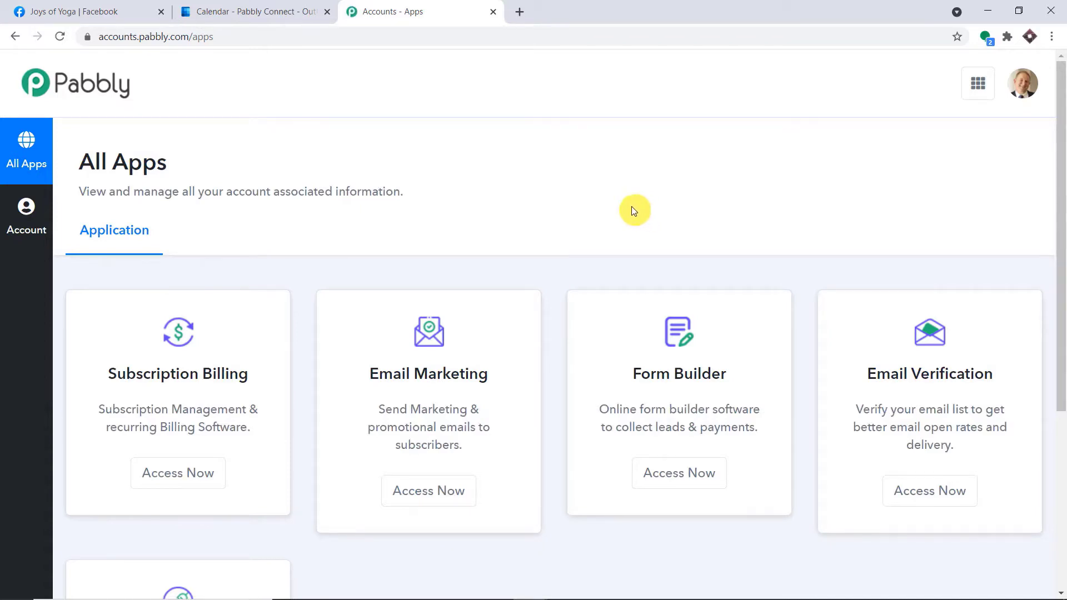
scroll(656, 196, down, 5)
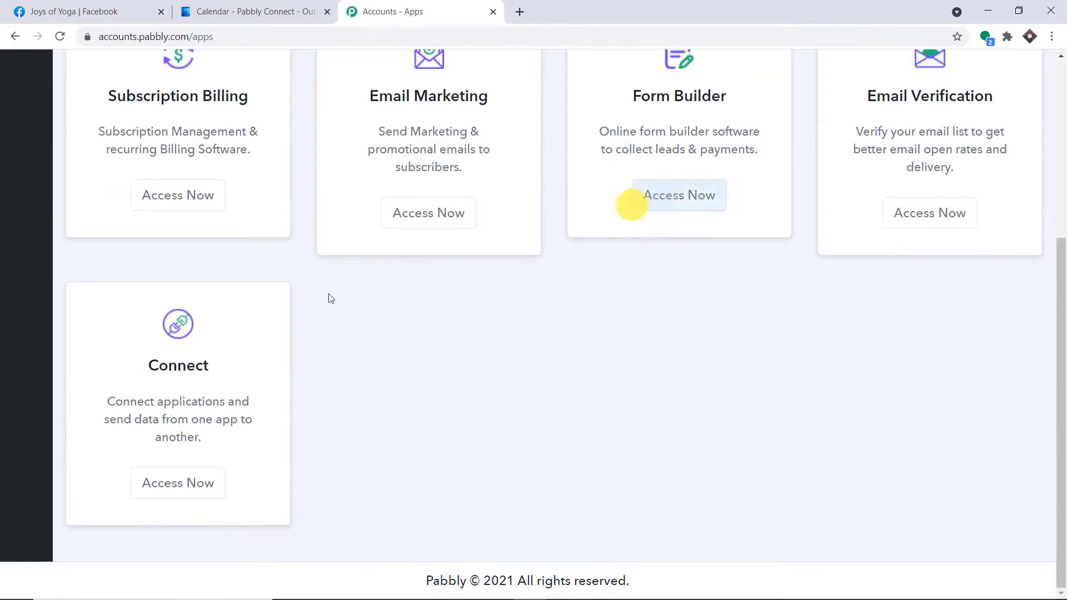
click(185, 483)
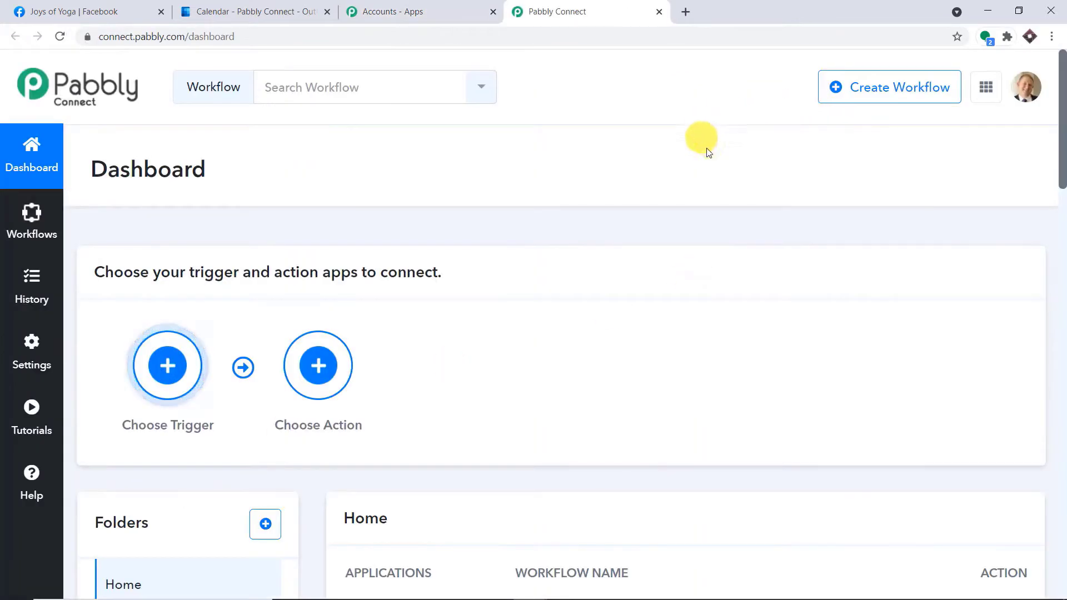
Create a workflow titled 'Facebook to Outlook Calendar' and scroll down to its trigger step.
click(896, 97)
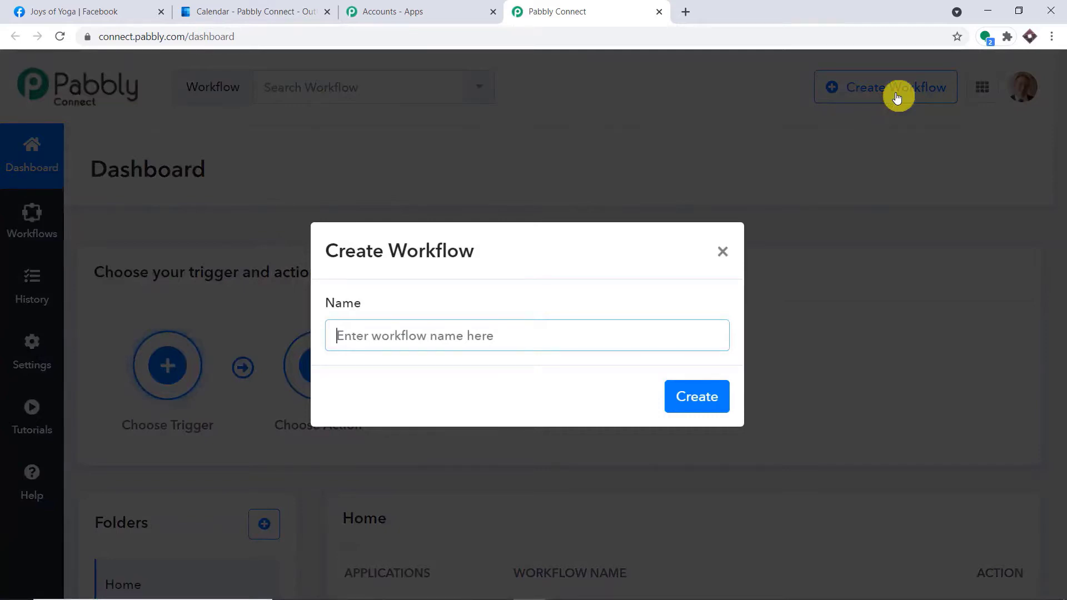
text(Face)
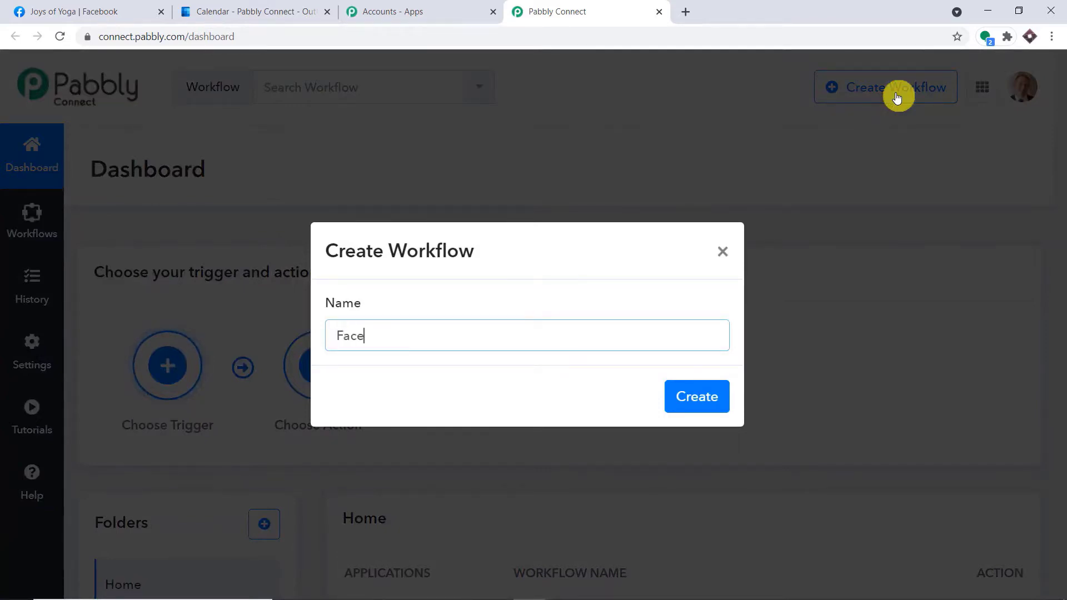
text(book tol)
key(BackSpace)
key(BackSpace)
text(Outlook Cale)
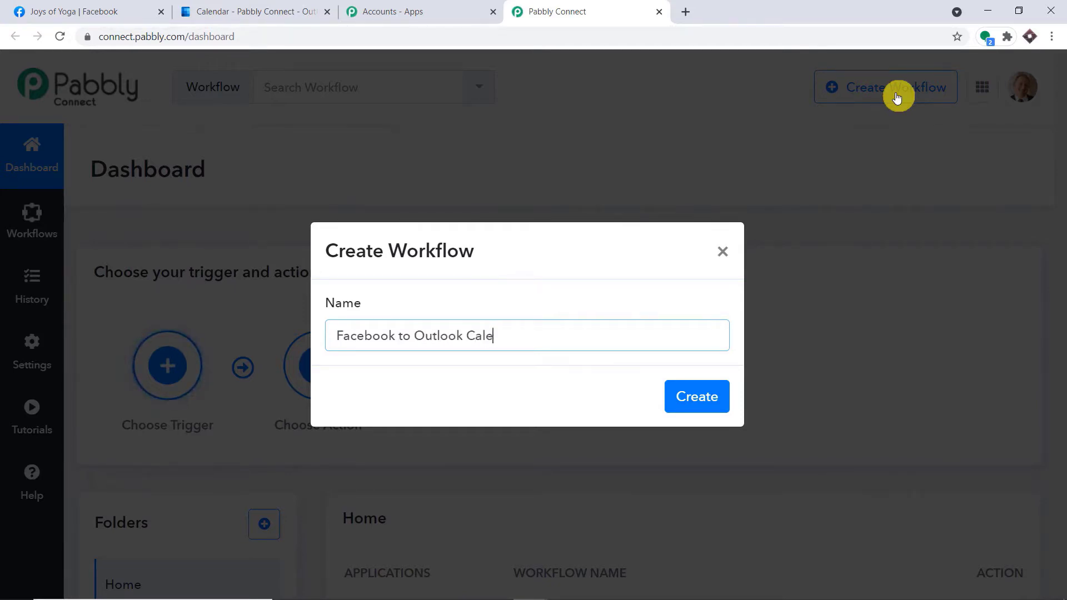
text(ndar)
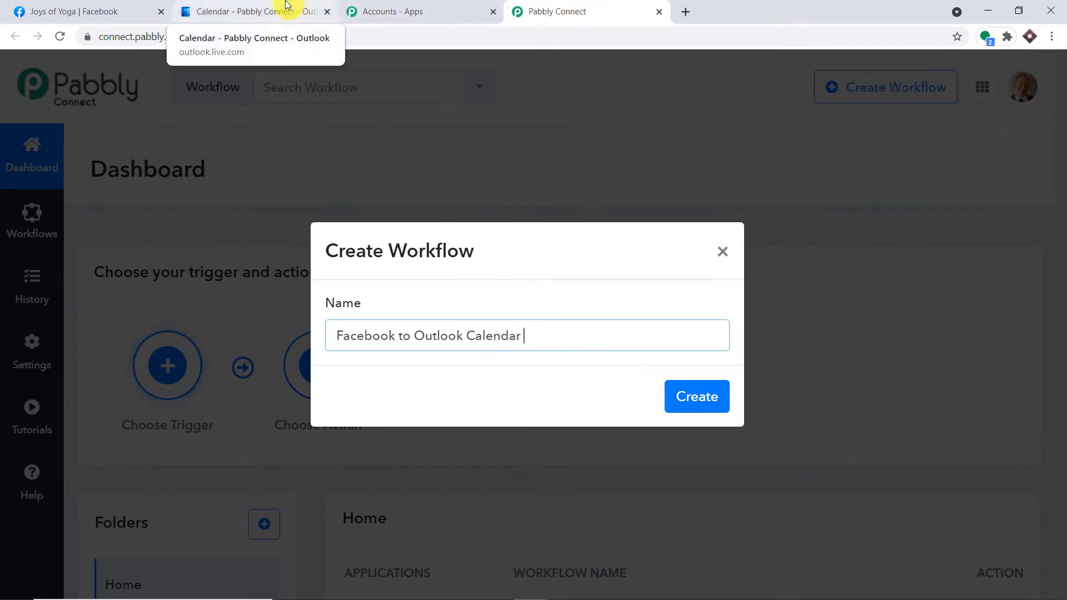
click(715, 403)
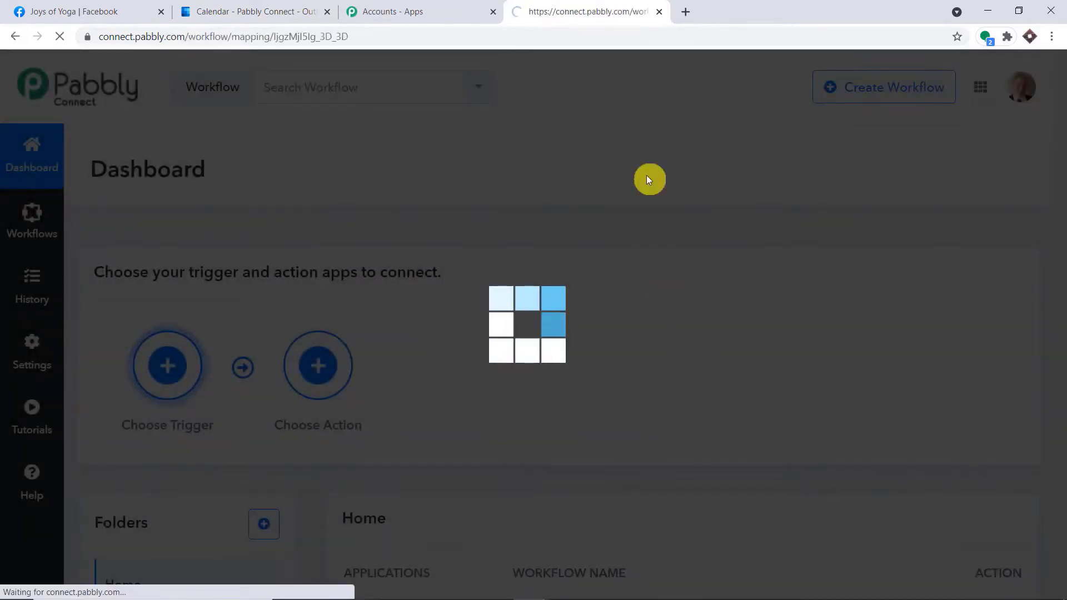
scroll(679, 143, down, 3)
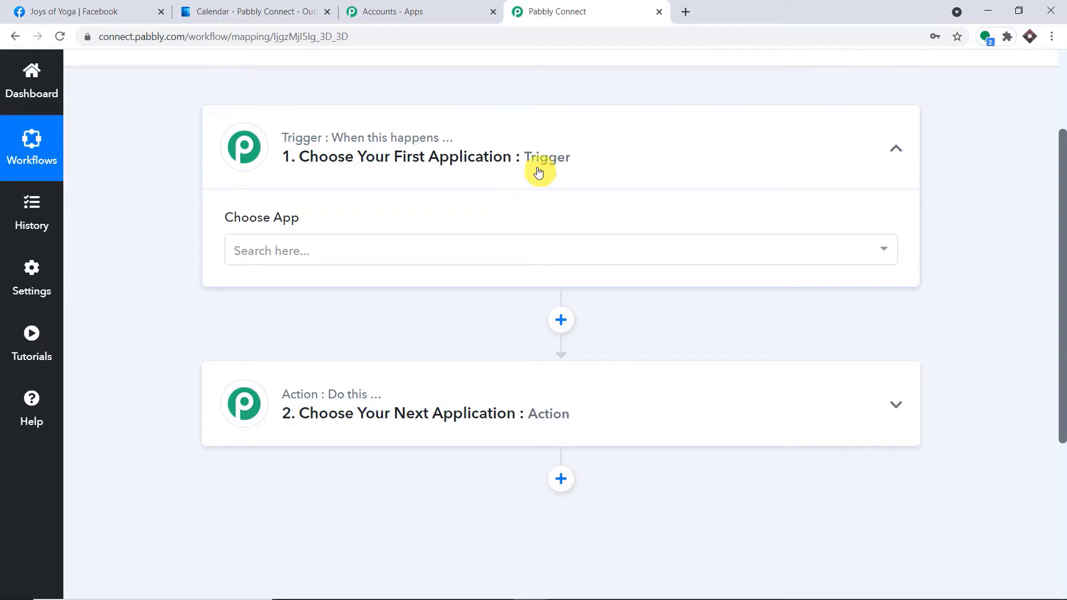
Set the trigger app to Facebook Groups with New Event as the trigger event.
click(337, 250)
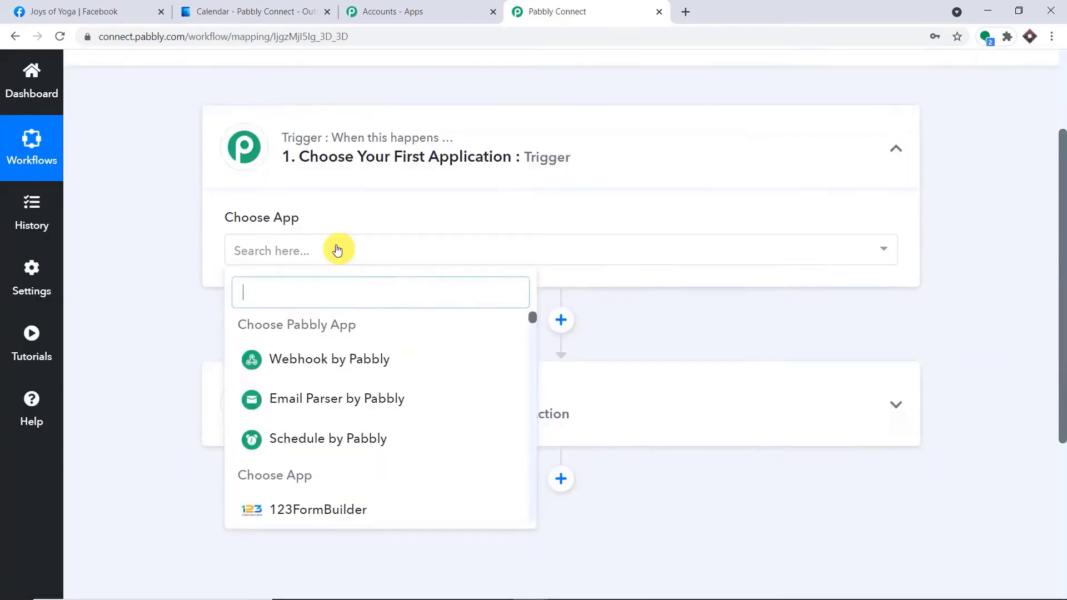
text(face)
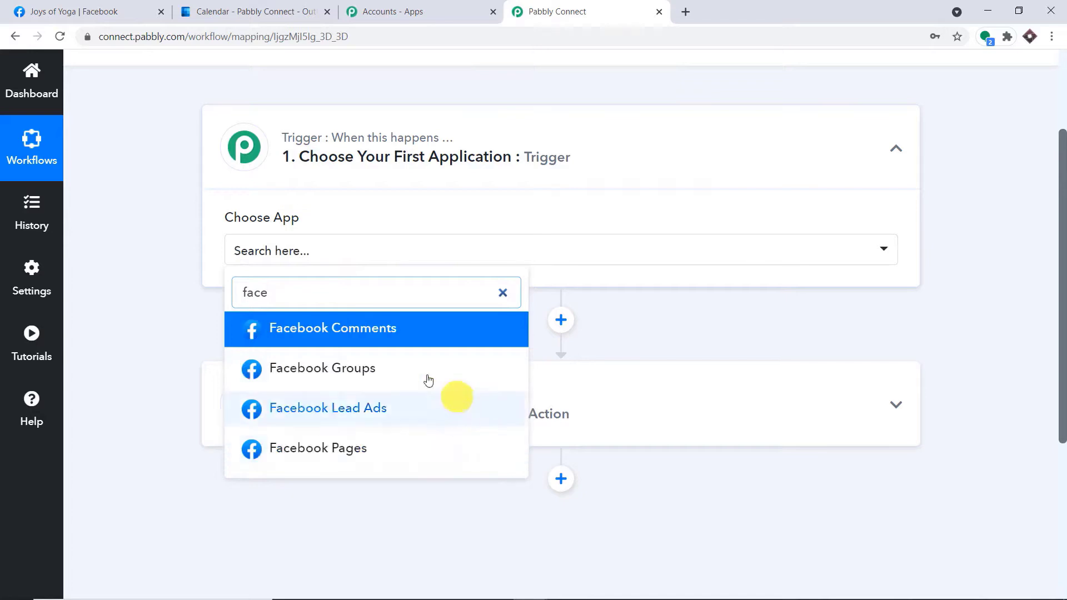
click(298, 369)
click(550, 338)
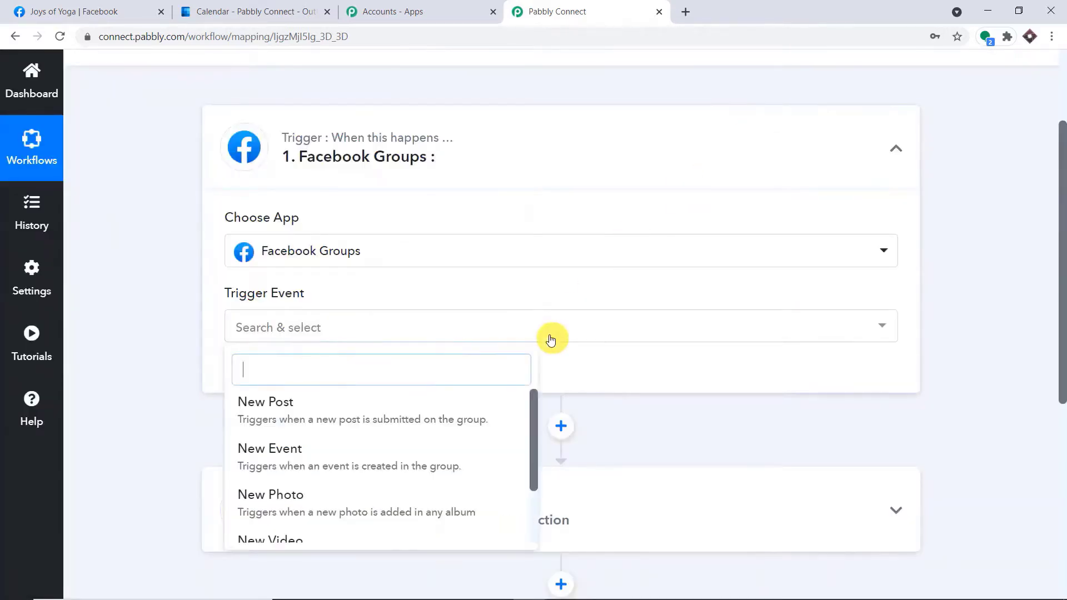
click(414, 452)
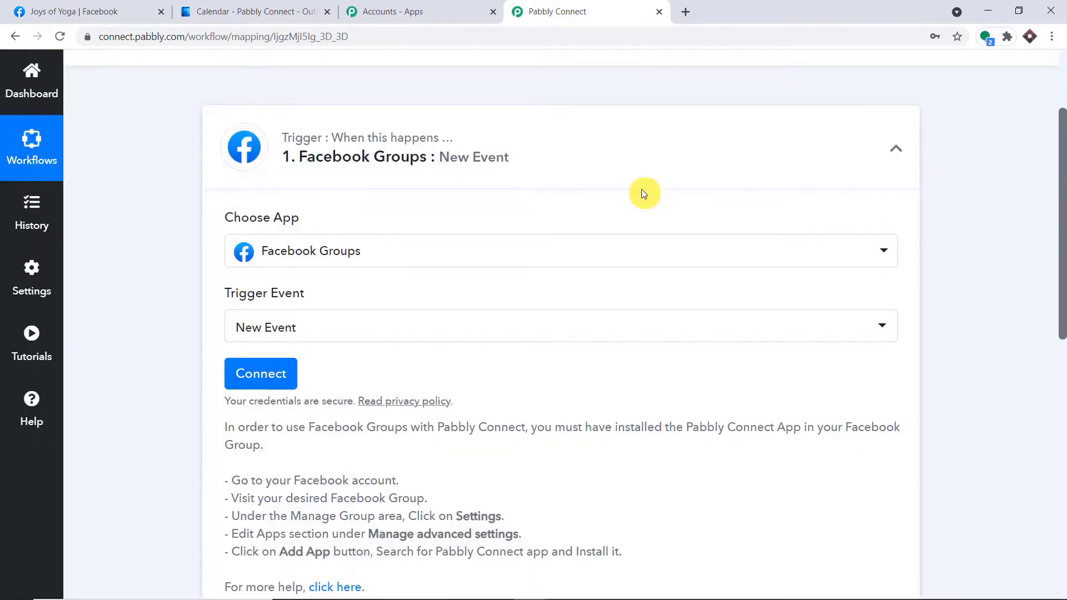
click(383, 334)
scroll(320, 473, down, 2)
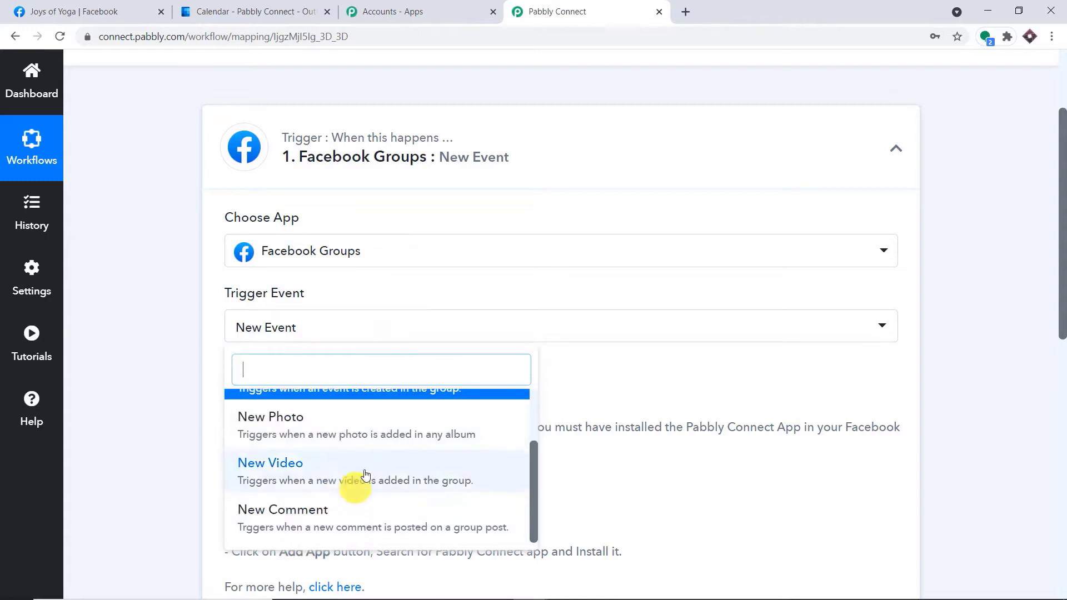
scroll(391, 445, up, 2)
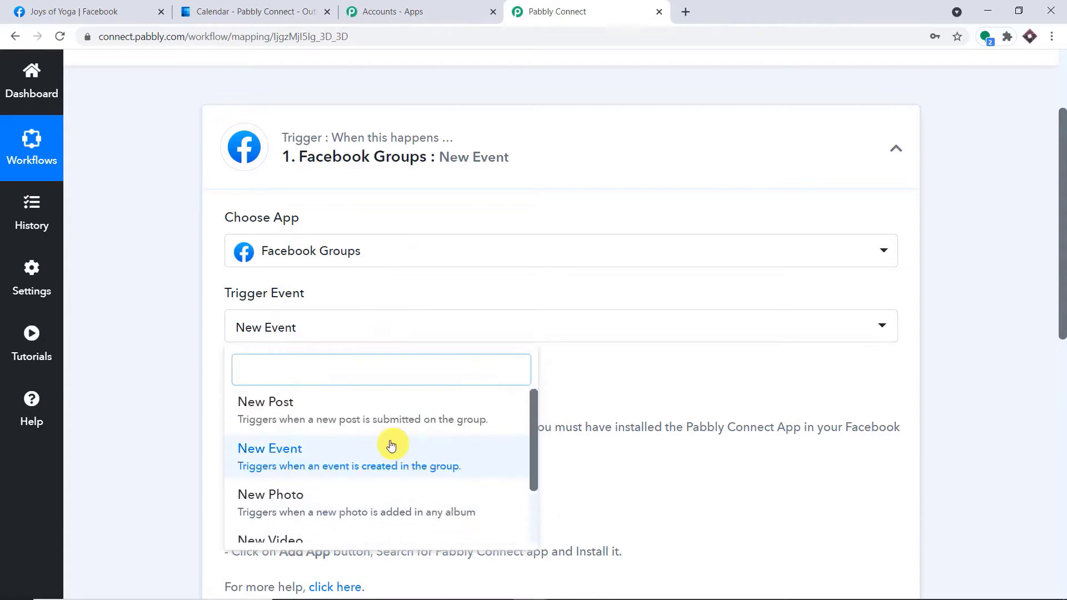
click(173, 326)
After a glance at the help forum, copy 'Pabbly Connect' from the trigger's setup instructions.
click(25, 410)
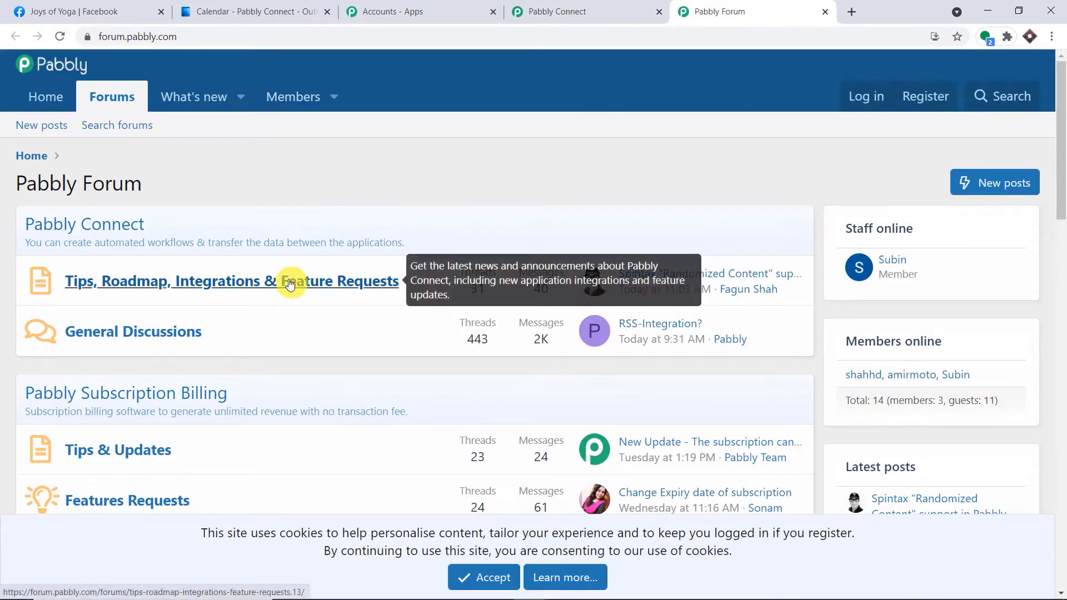
click(824, 11)
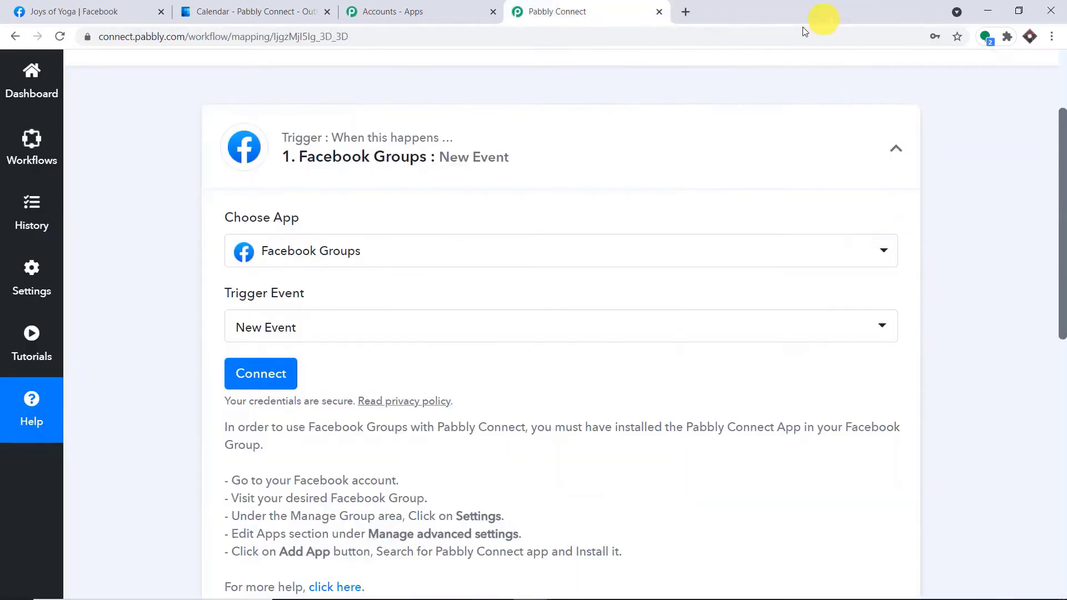
scroll(675, 196, down, 1)
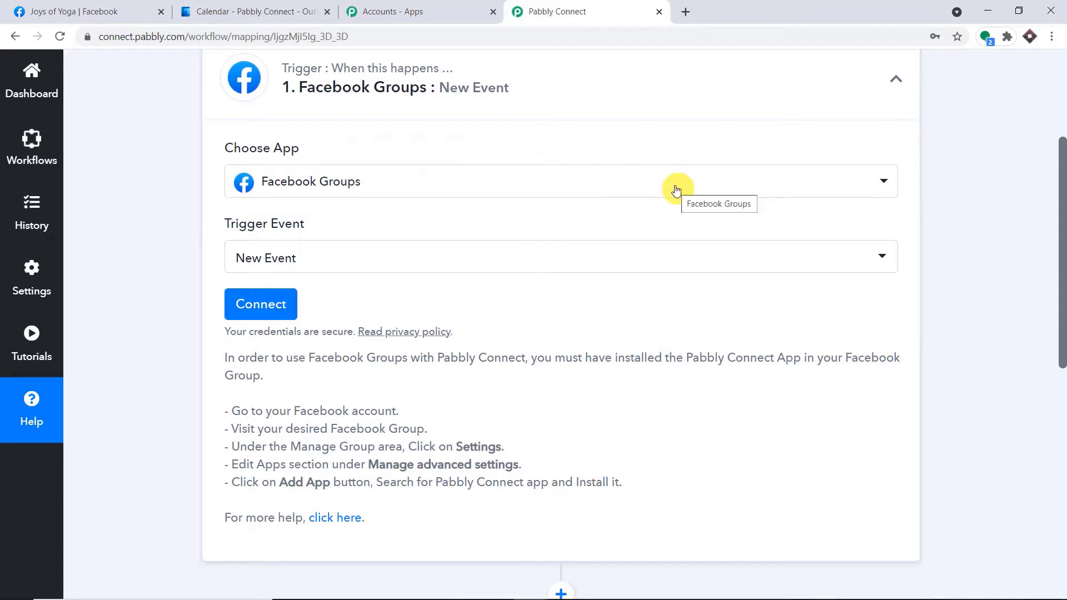
scroll(676, 190, down, 1)
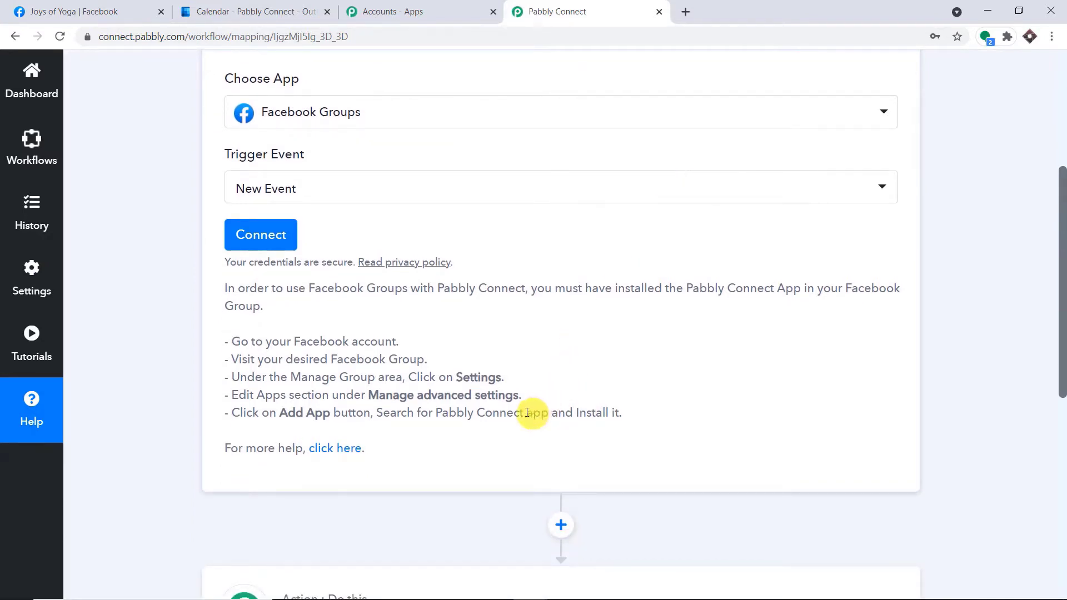
drag(523, 414, 445, 411)
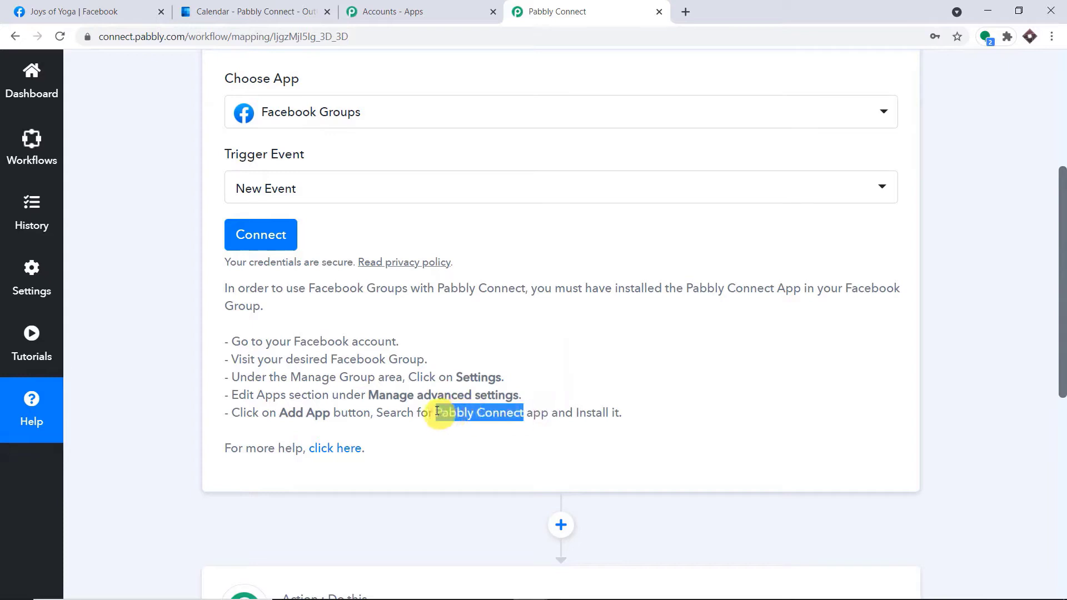
right_click(445, 411)
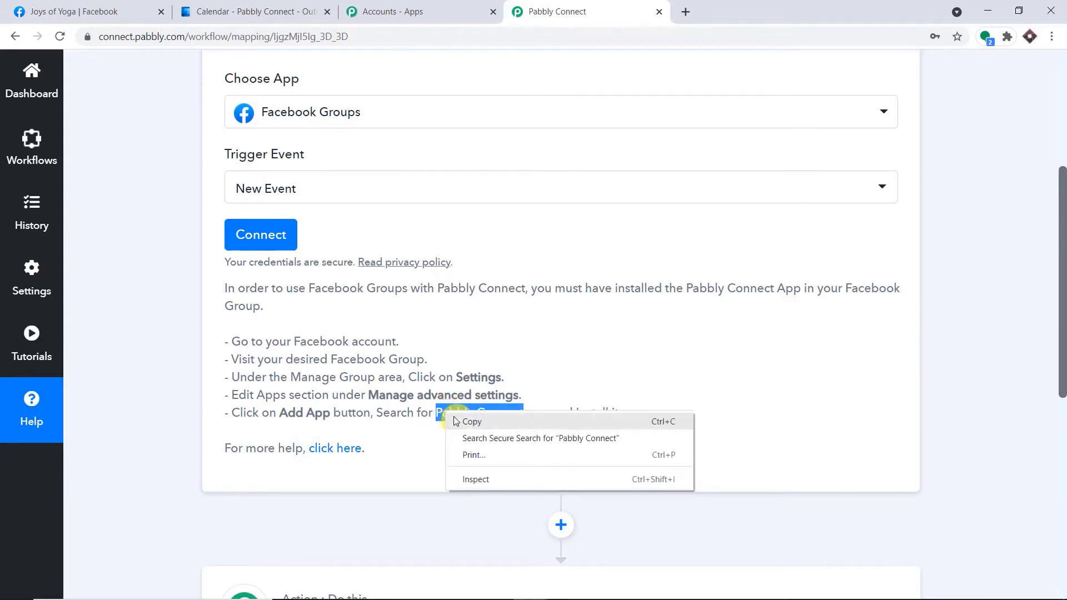
click(457, 418)
click(58, 6)
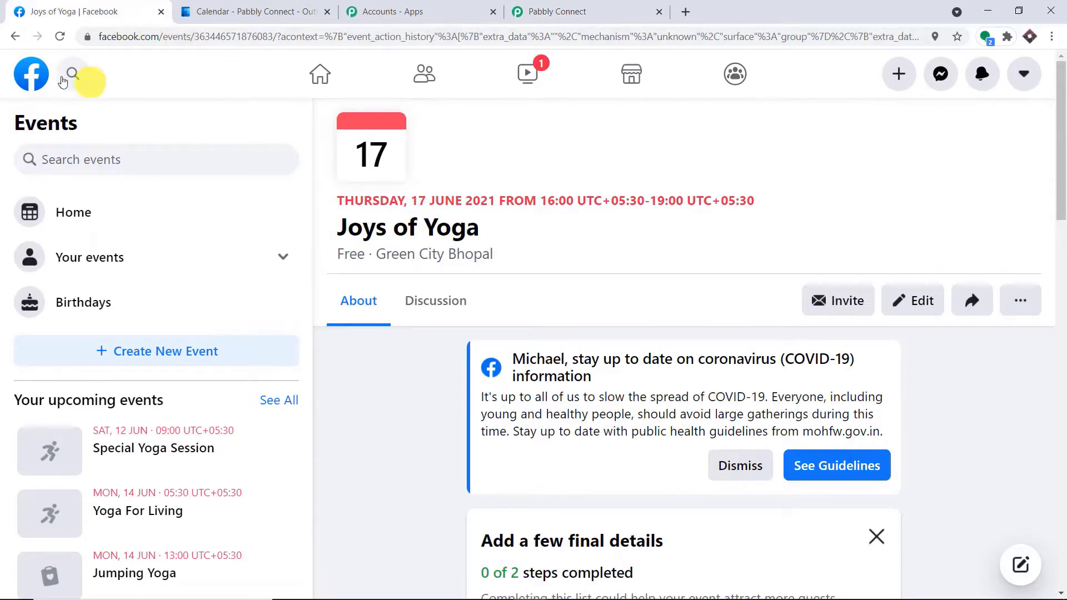
Go from the Facebook home feed to Yoga Sessions group settings, down to Manage advanced settings.
click(31, 72)
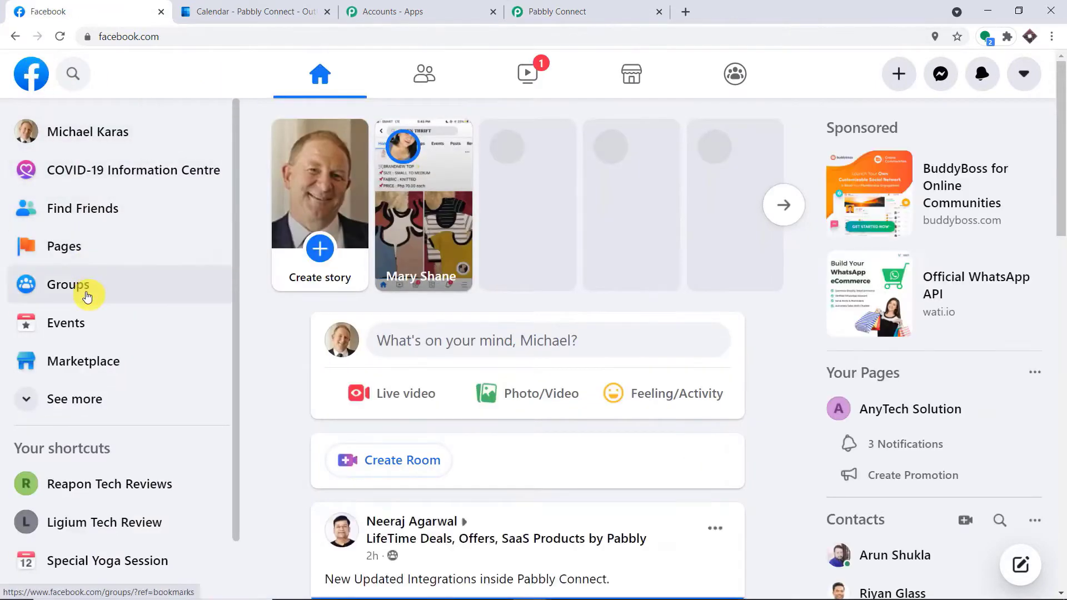
click(90, 287)
scroll(144, 360, down, 1)
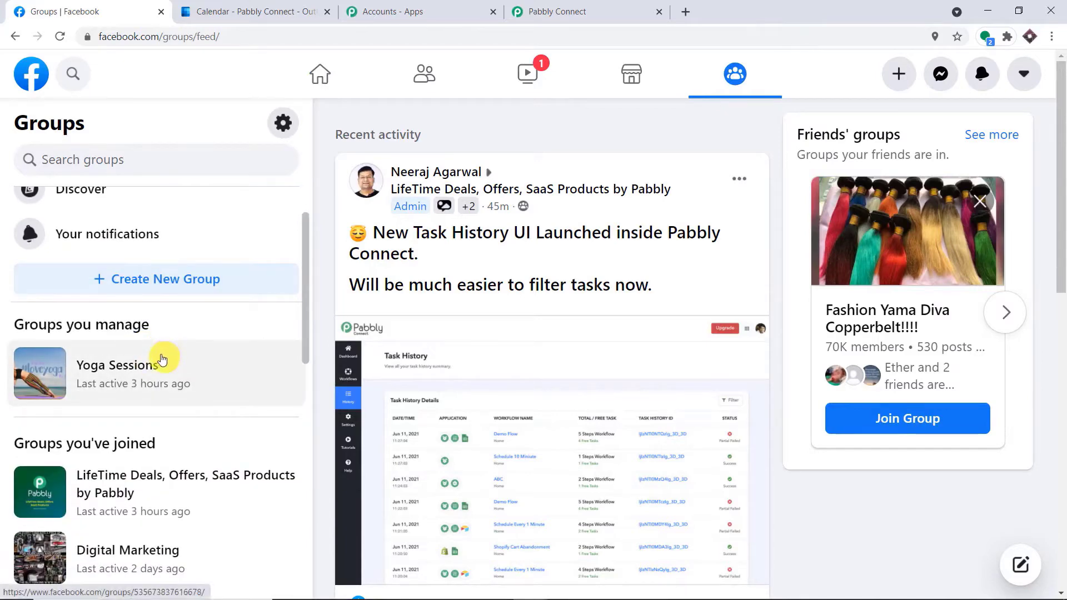
click(154, 366)
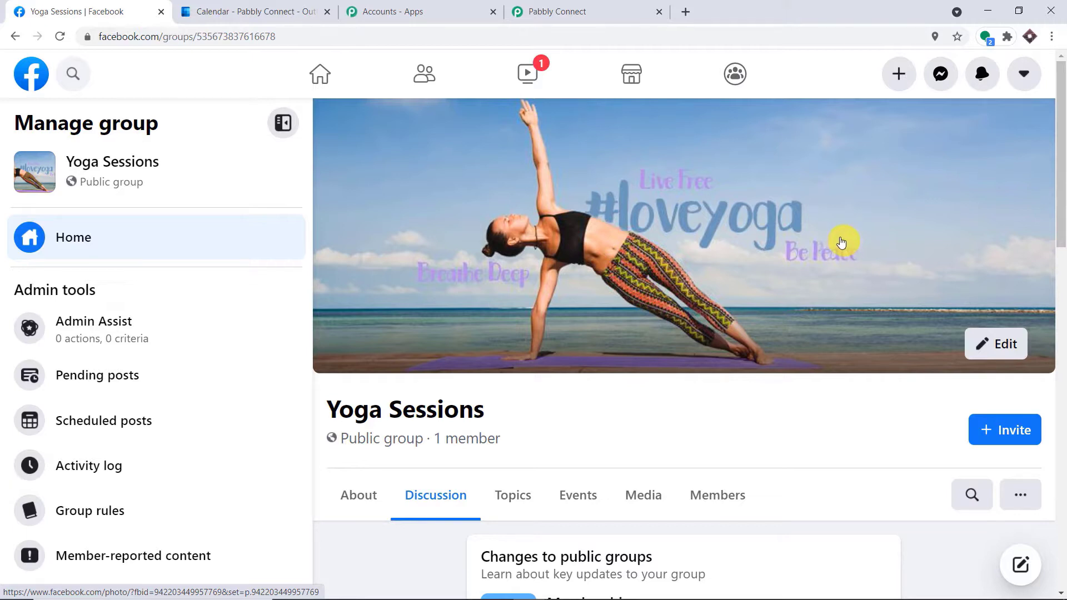
scroll(836, 243, down, 3)
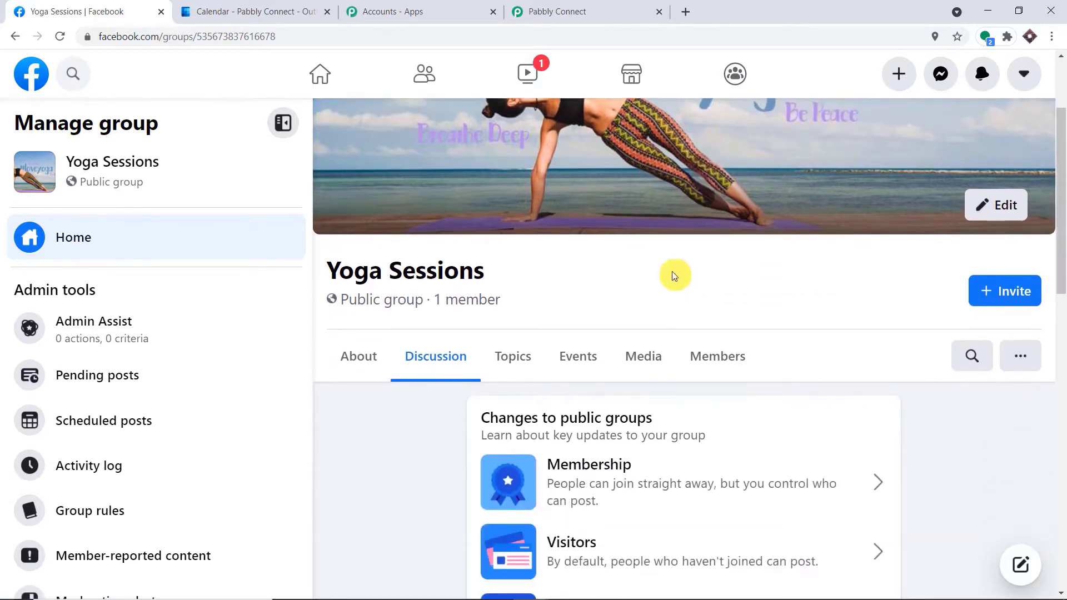
scroll(234, 352, down, 3)
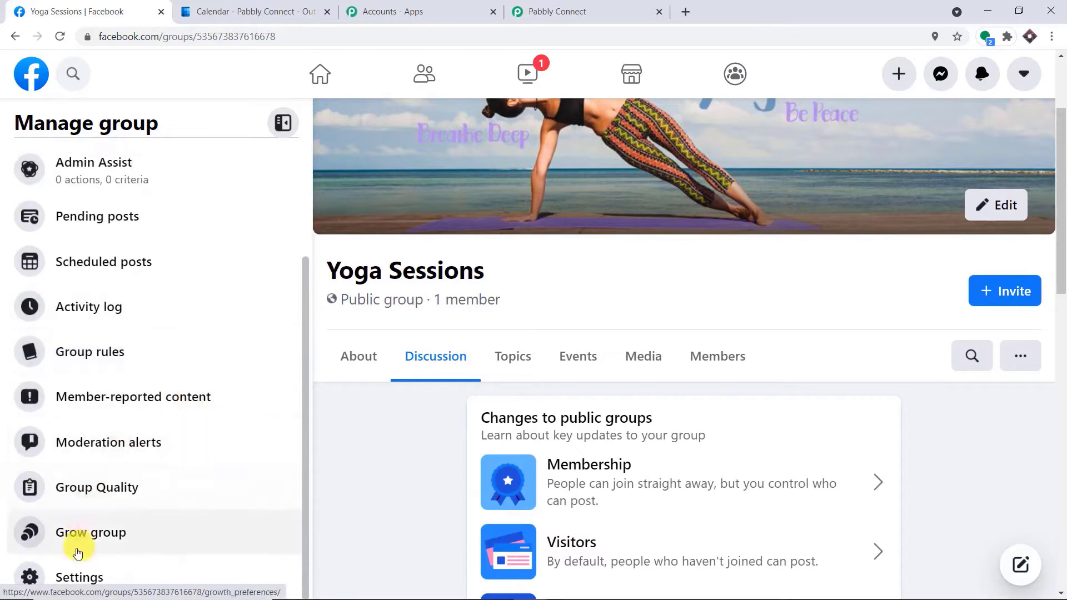
click(81, 578)
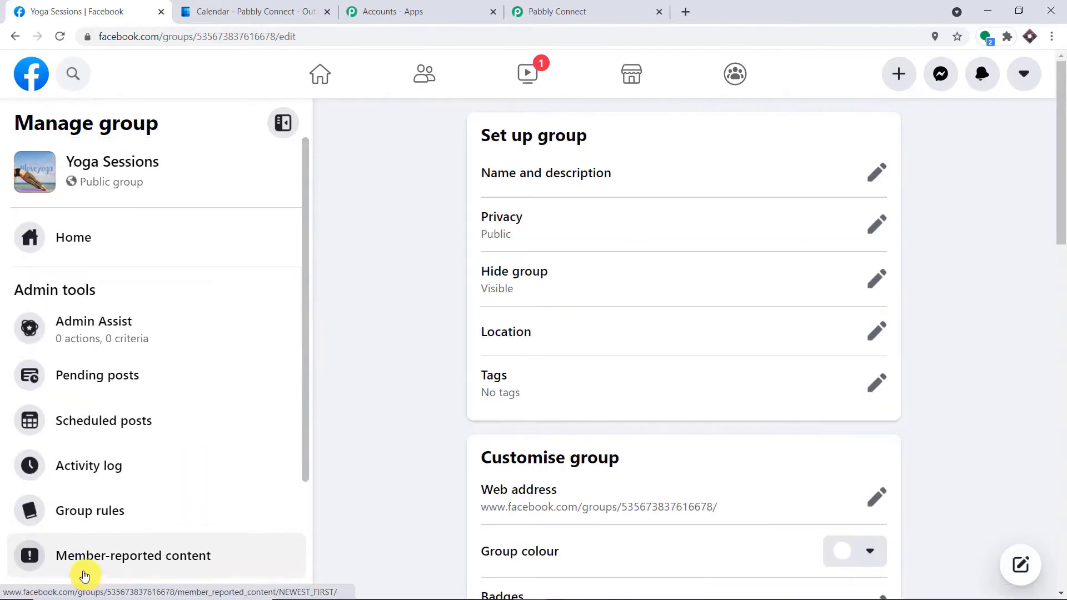
scroll(985, 163, down, 12)
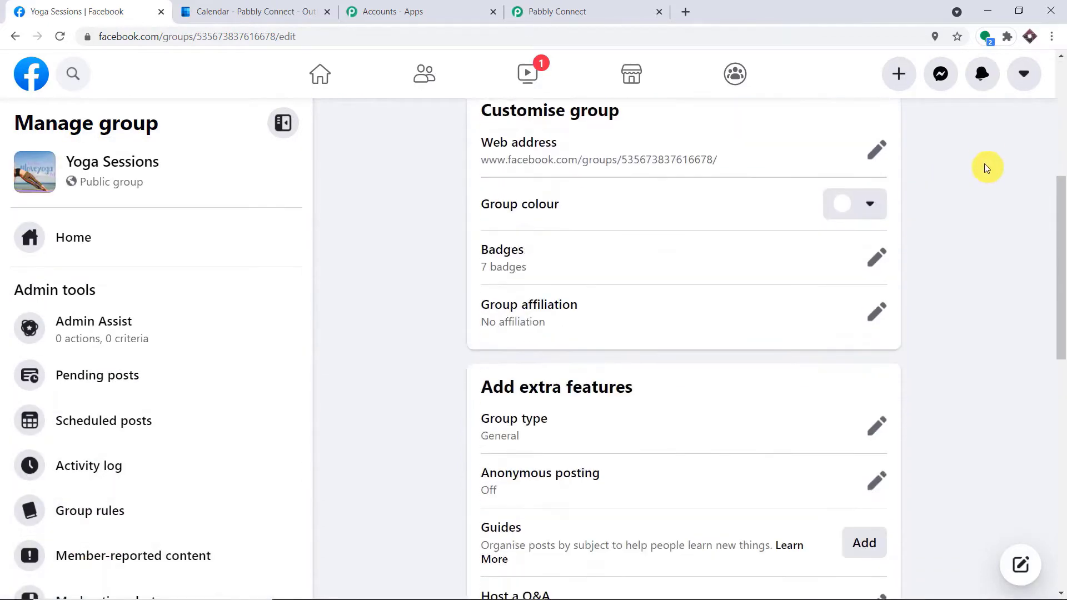
scroll(986, 166, down, 1)
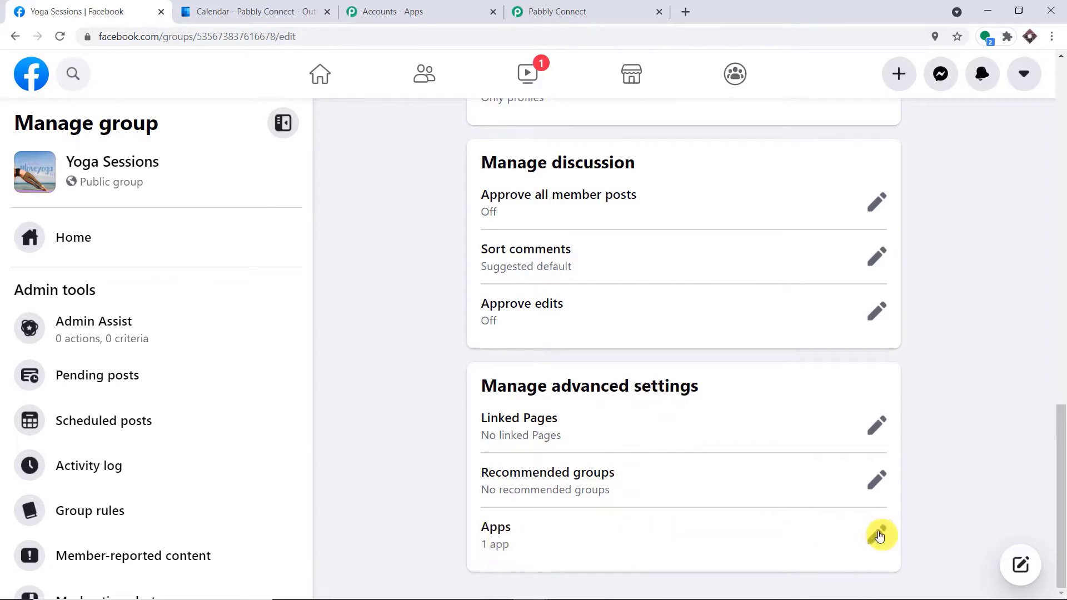
Search the group's Add Apps list for 'Pabbly Connect', find no results, then return to Pabbly.
click(878, 535)
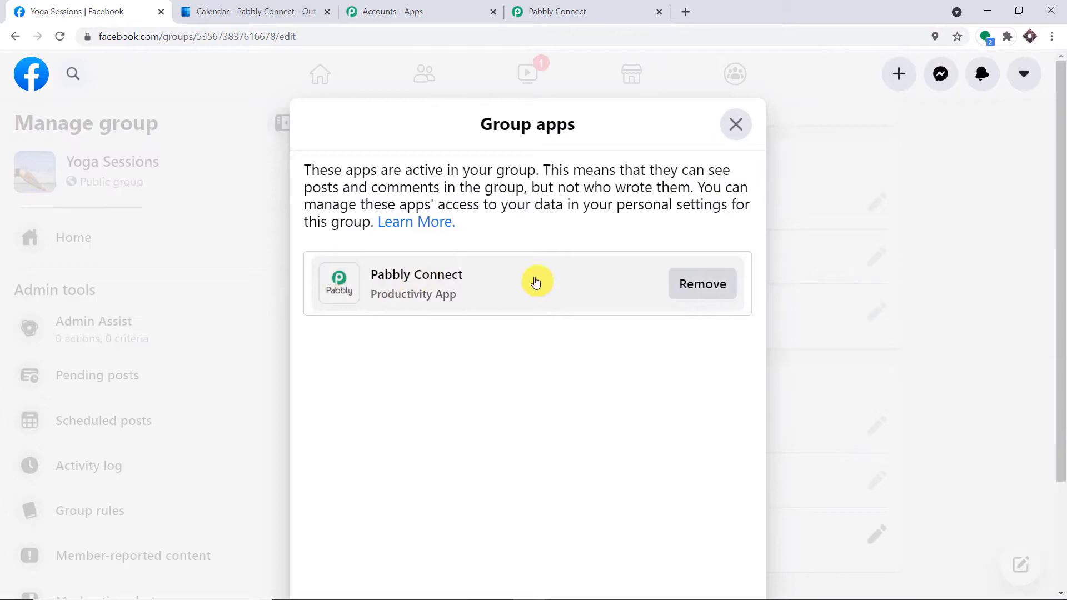
scroll(1060, 374, down, 3)
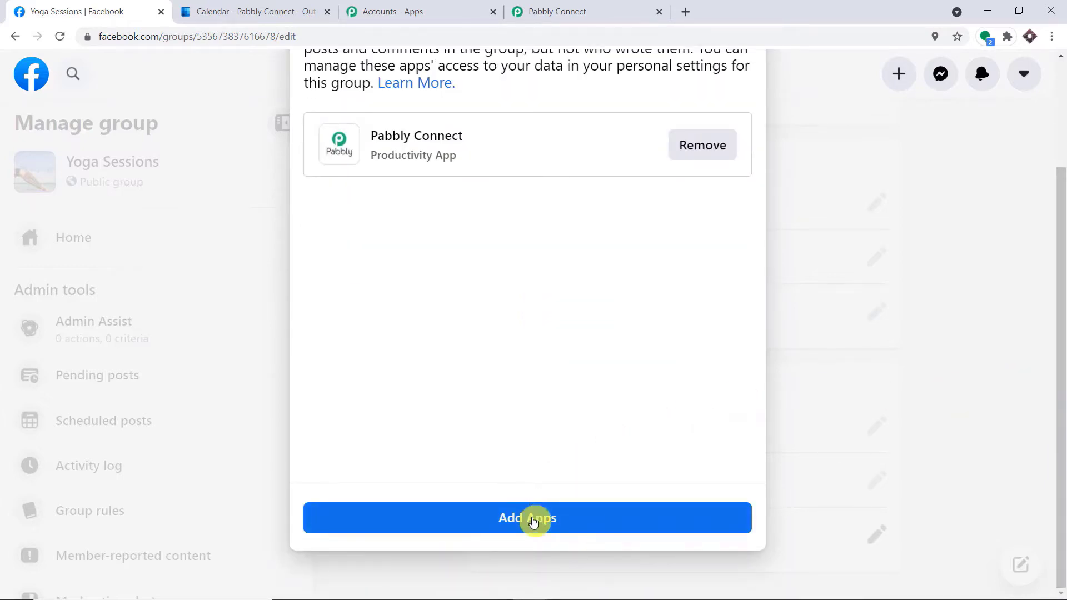
click(532, 519)
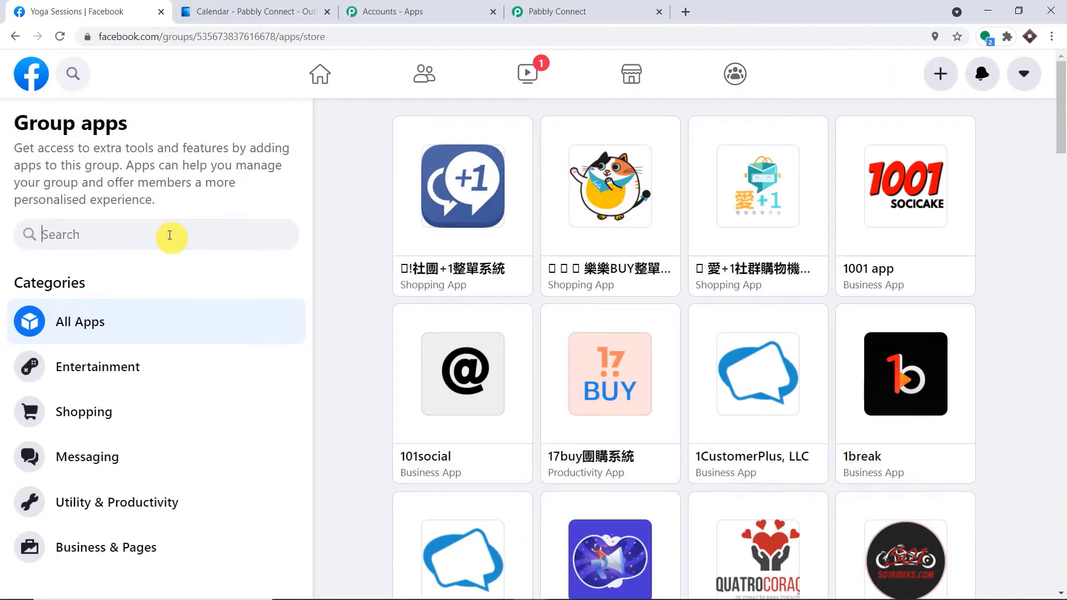
right_click(170, 235)
click(218, 345)
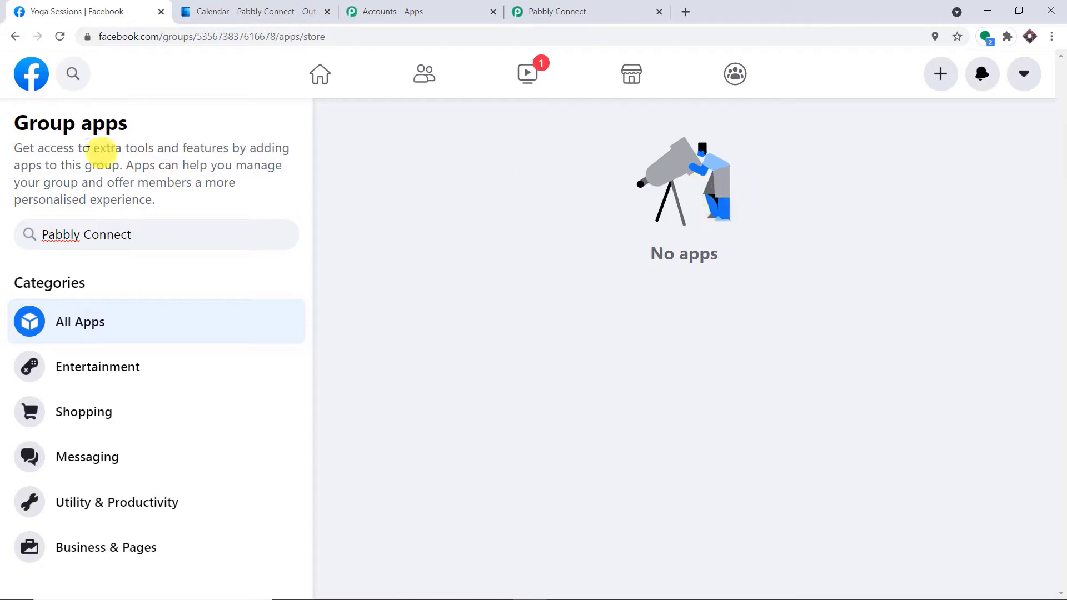
click(44, 74)
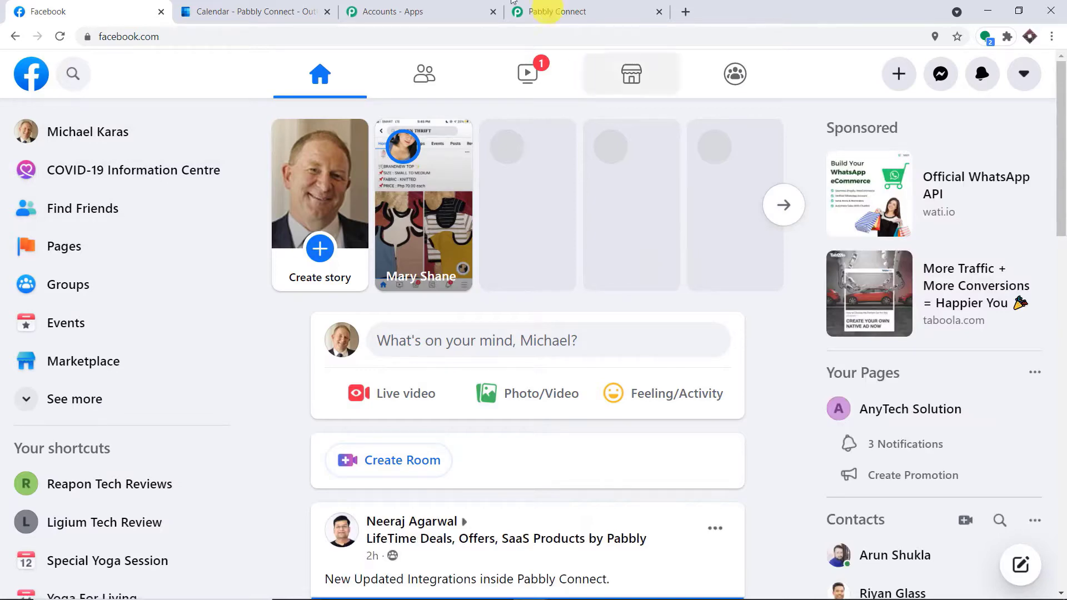
click(483, 10)
Connect and authorize a Facebook Groups account for the trigger.
click(553, 5)
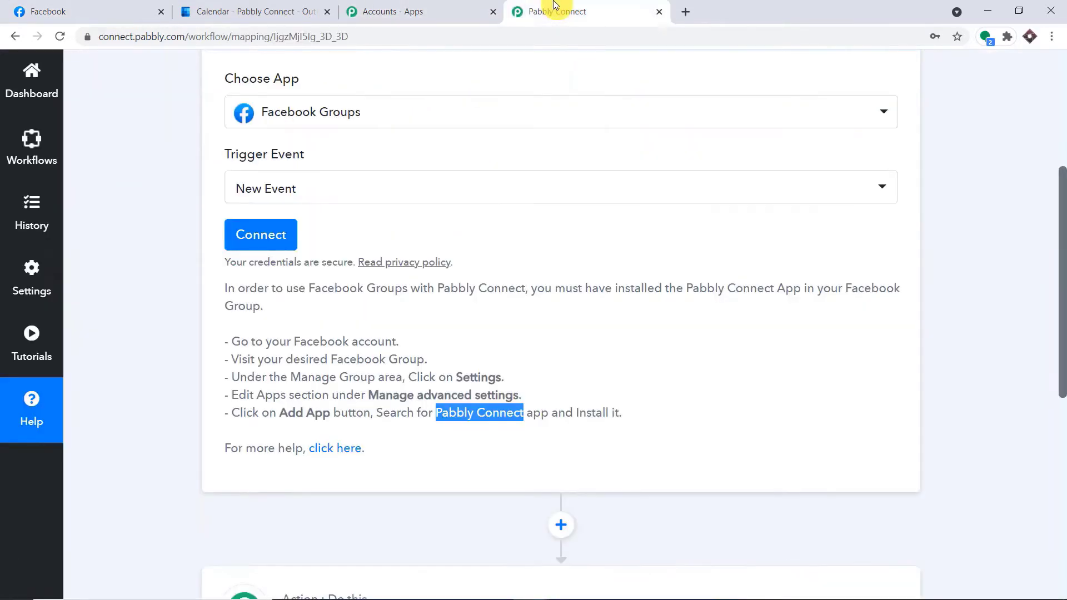
click(282, 228)
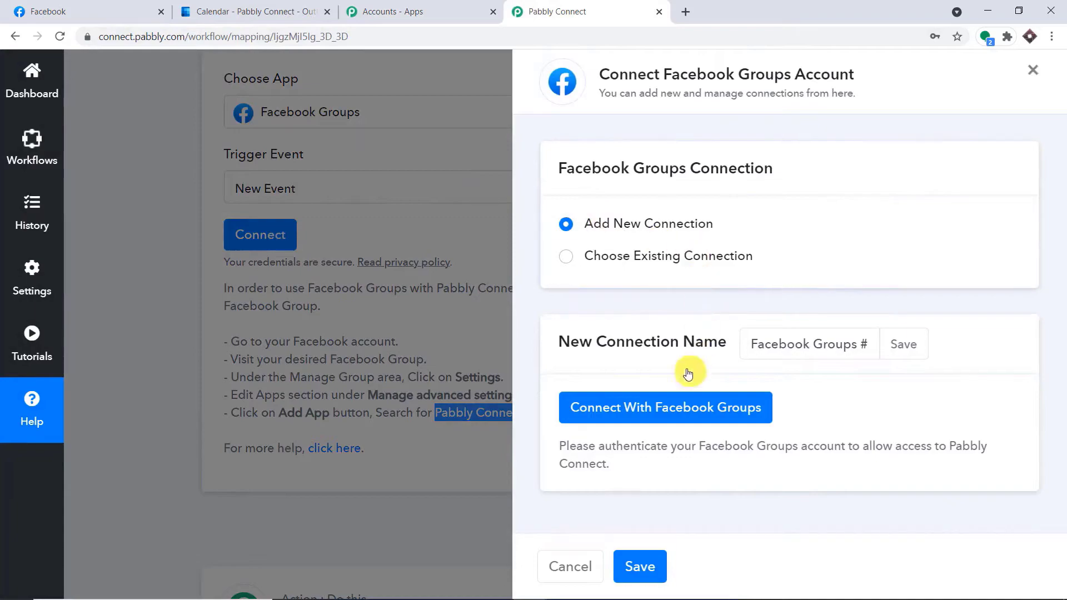
click(636, 393)
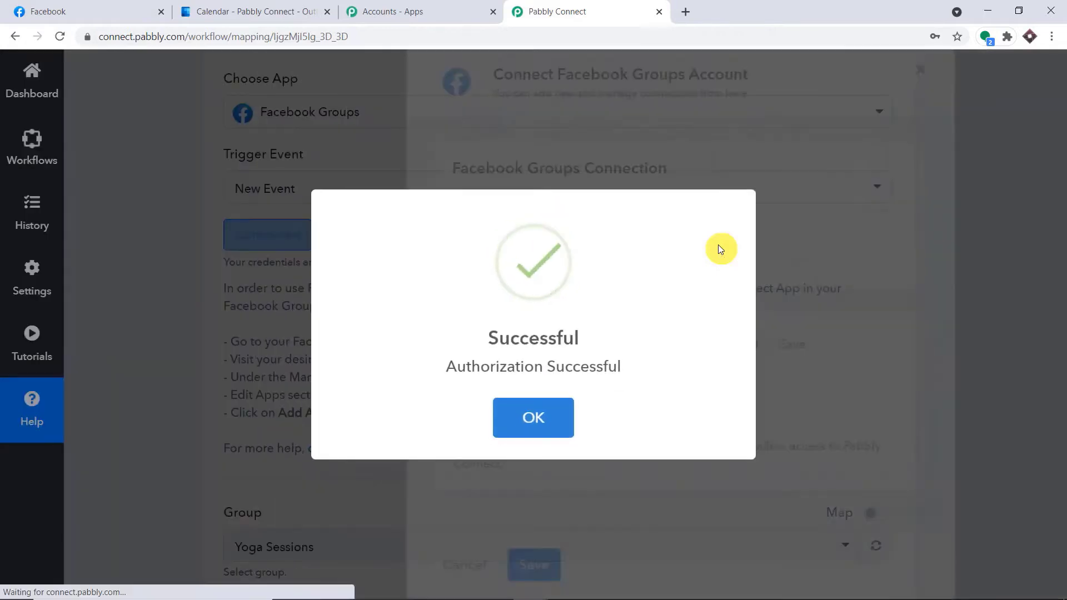
click(549, 411)
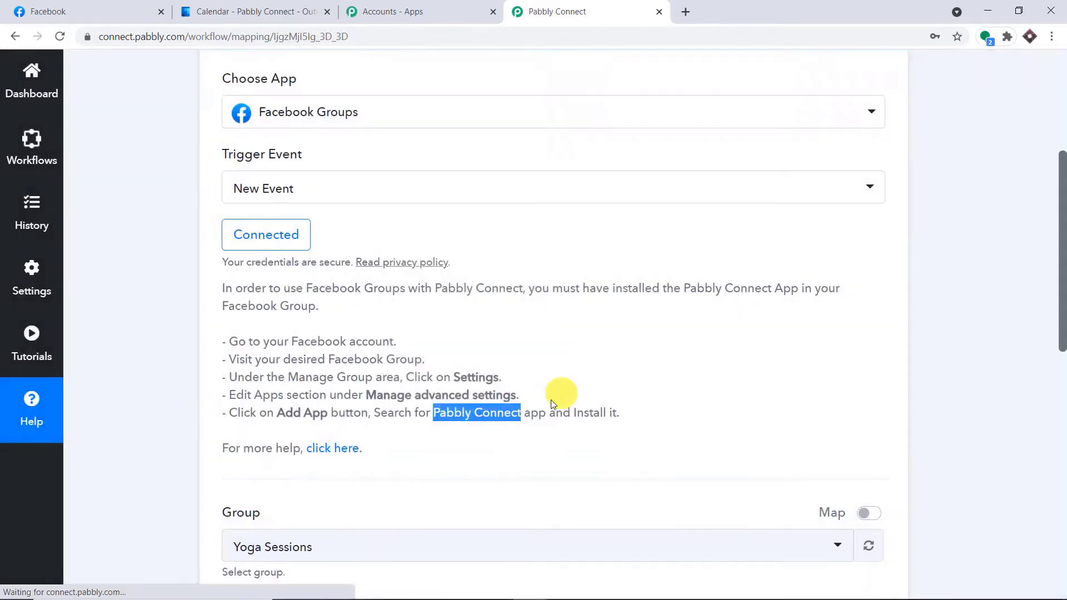
scroll(619, 321, down, 5)
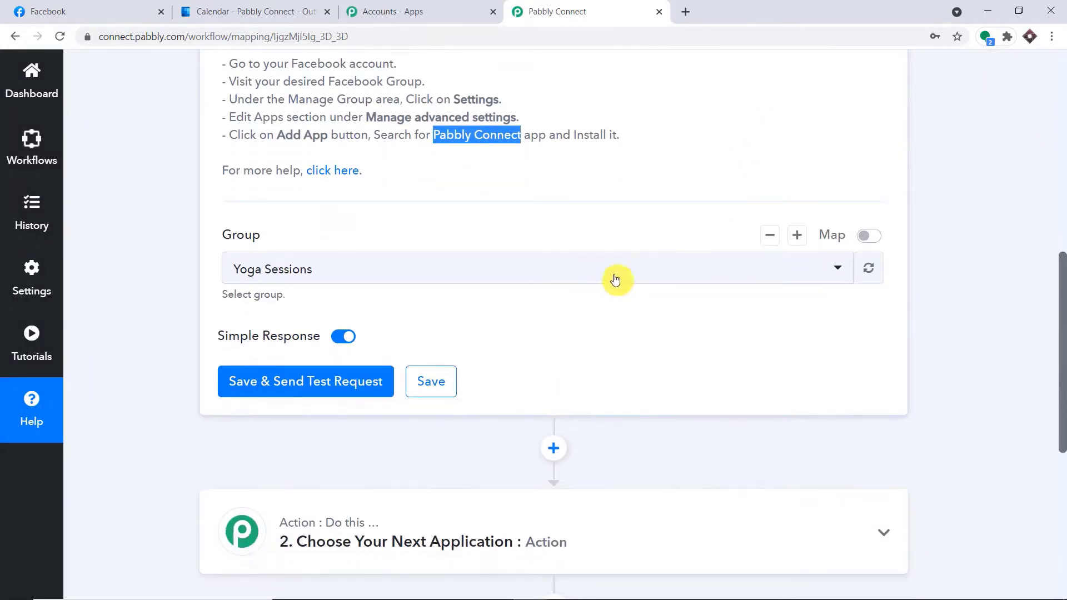
Choose Yoga Sessions in the trigger's Group dropdown.
click(409, 283)
scroll(493, 403, down, 8)
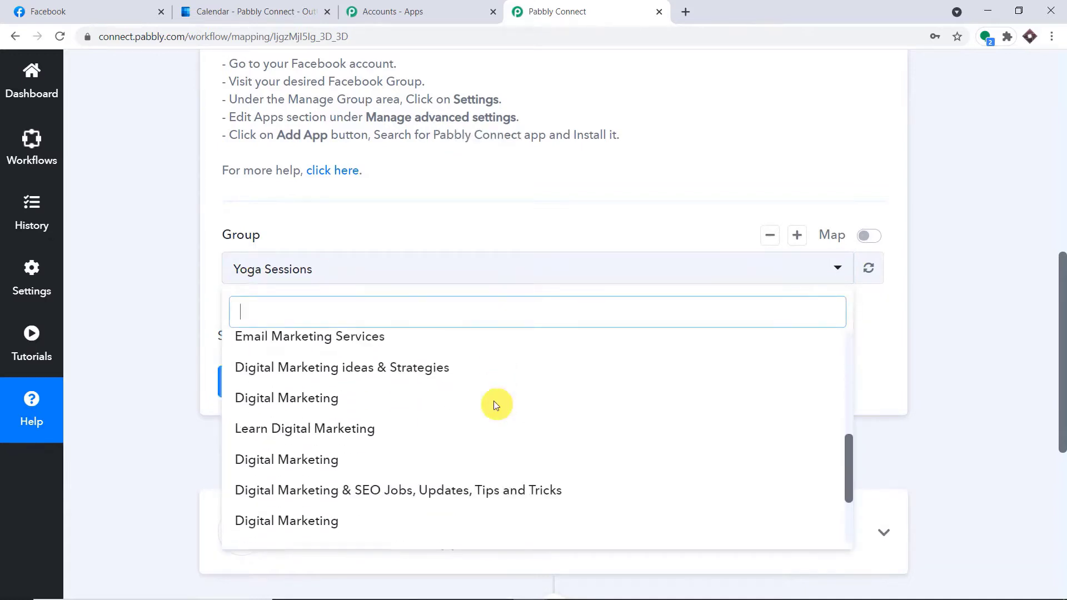
scroll(496, 402, up, 10)
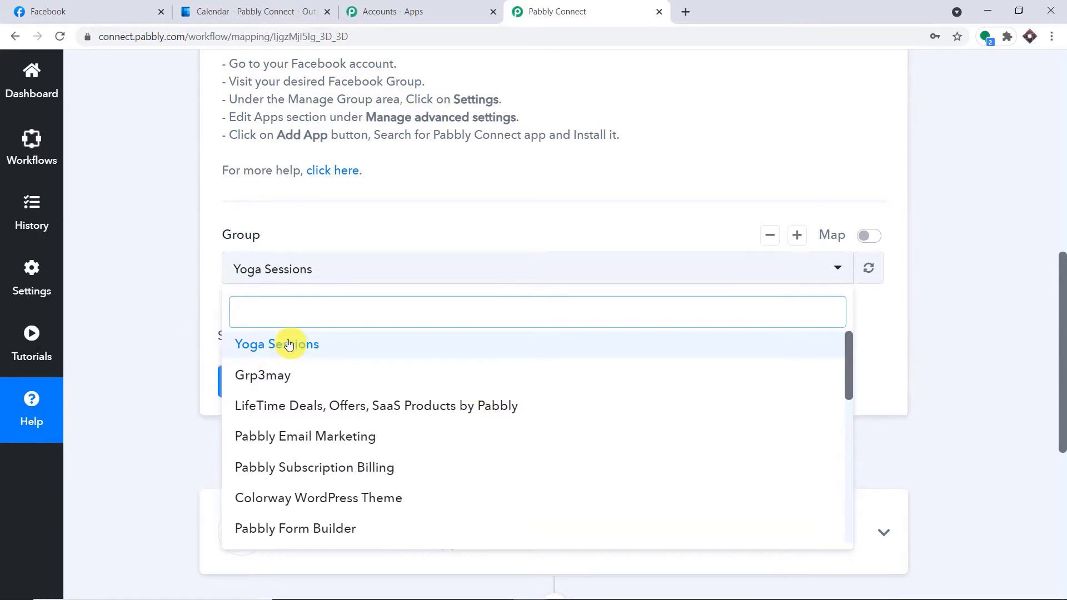
scroll(316, 500, down, 6)
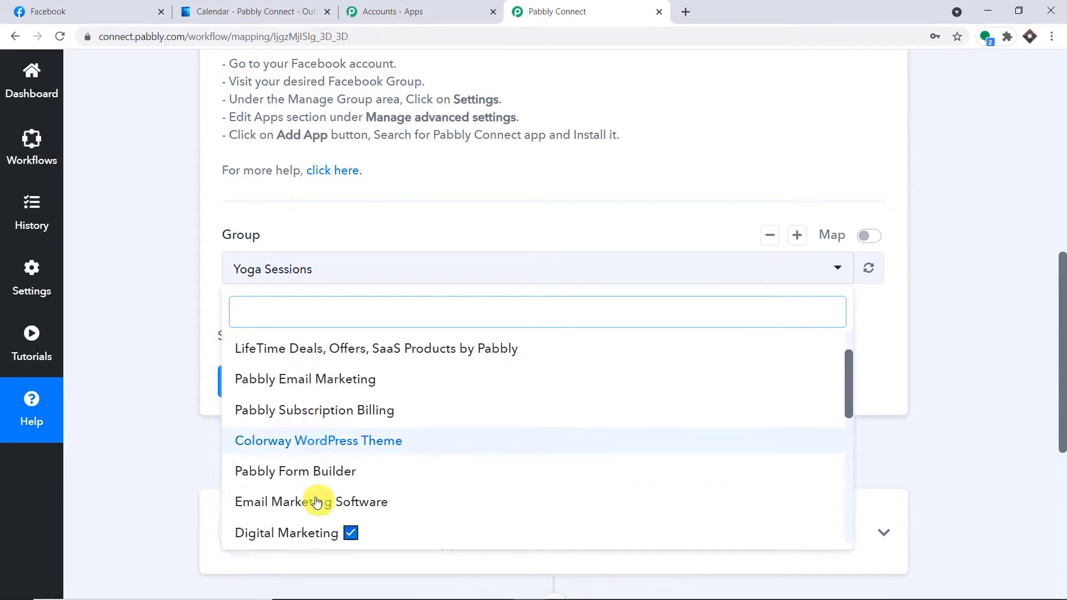
scroll(315, 486, down, 2)
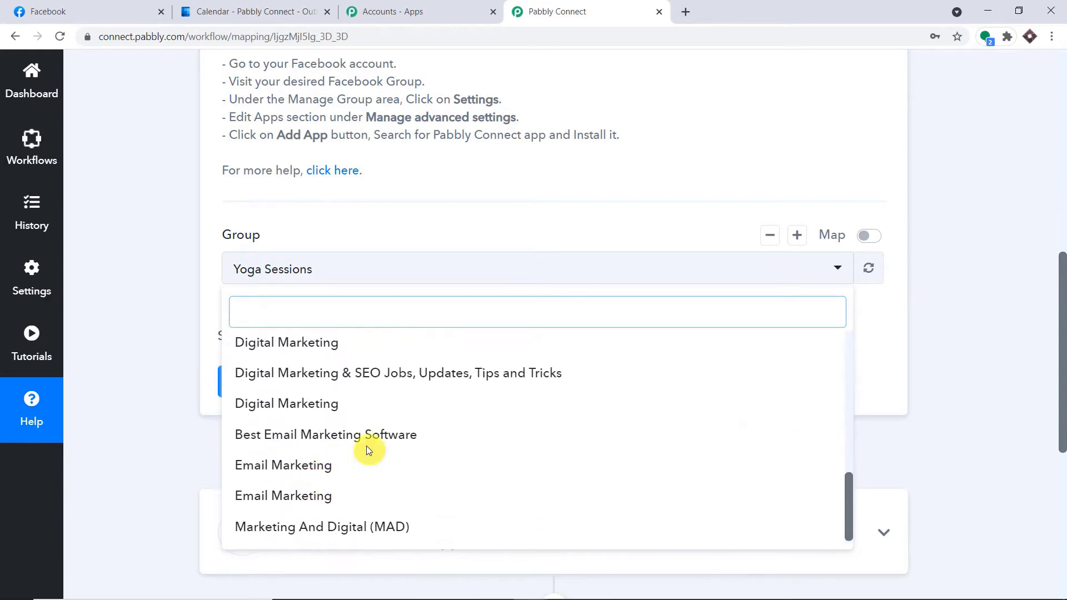
scroll(372, 435, up, 10)
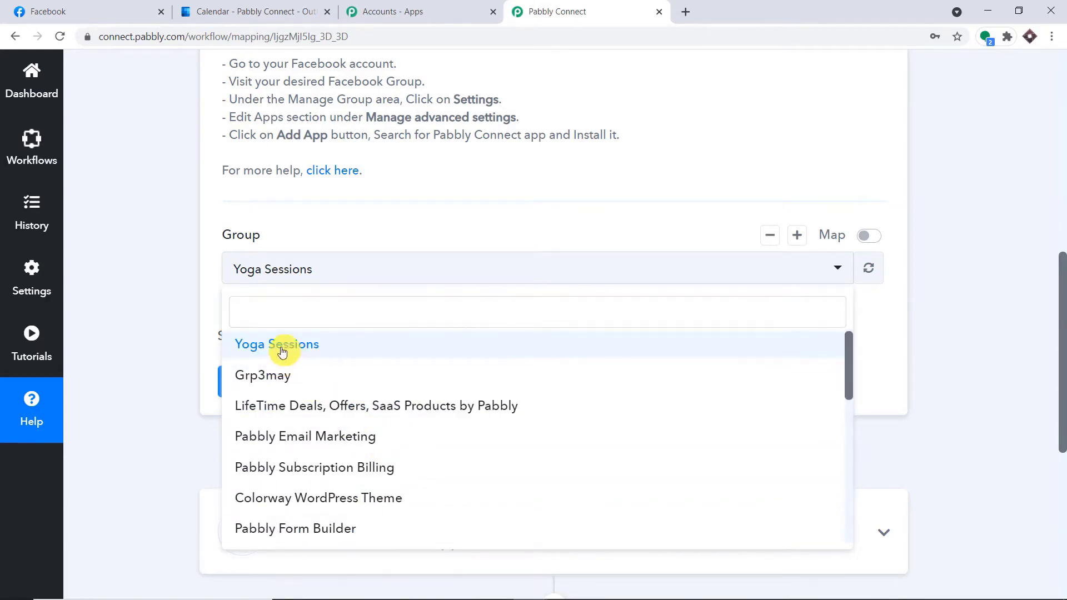
click(283, 345)
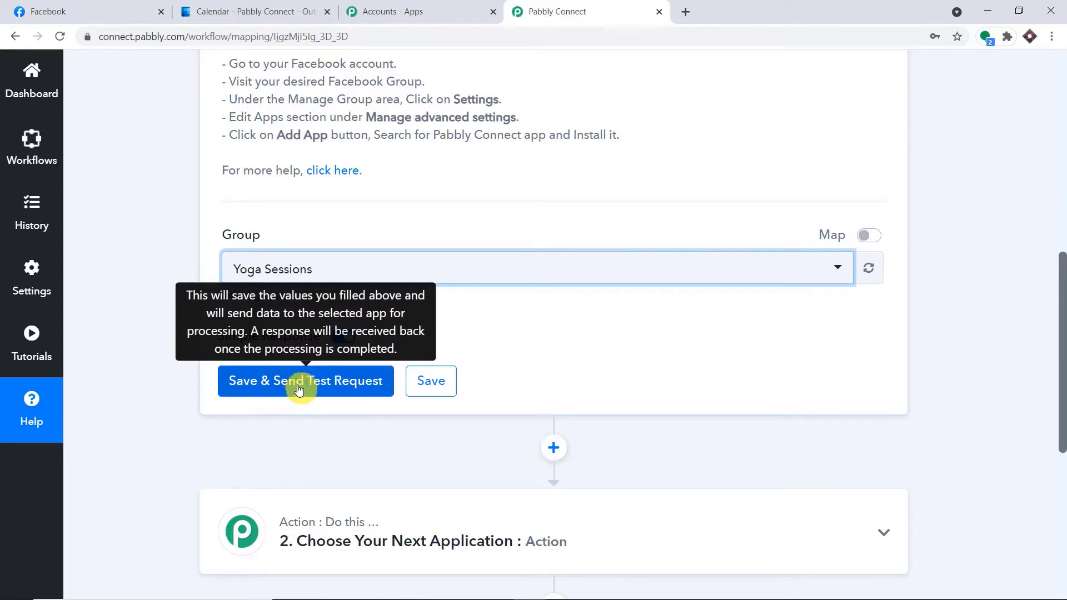
Start a new in-person event in the Yoga Sessions group, named 'Rules of Hatha Yoga'.
click(114, 6)
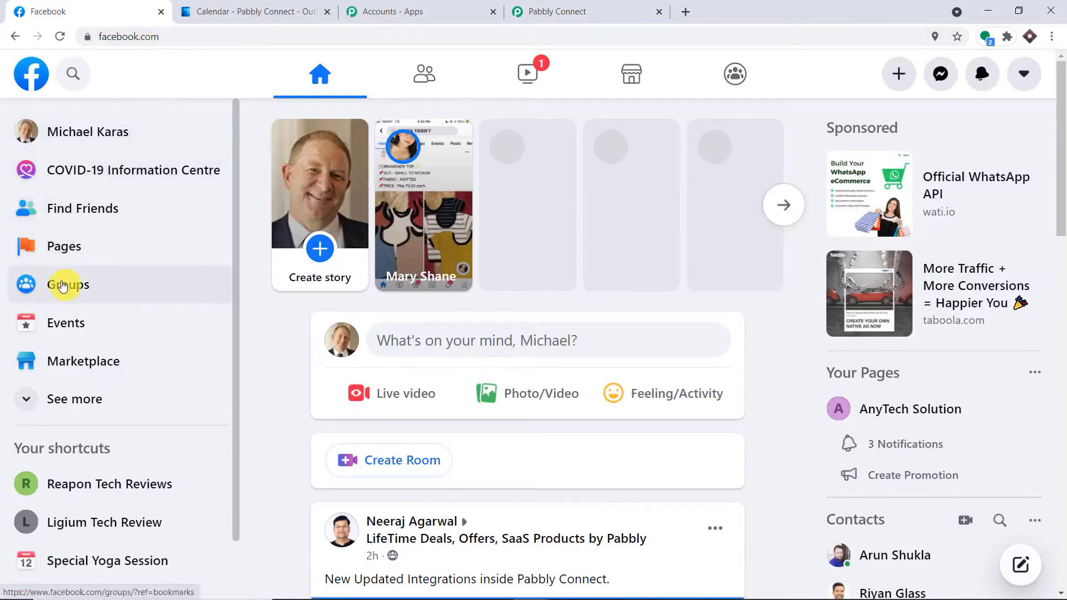
click(63, 285)
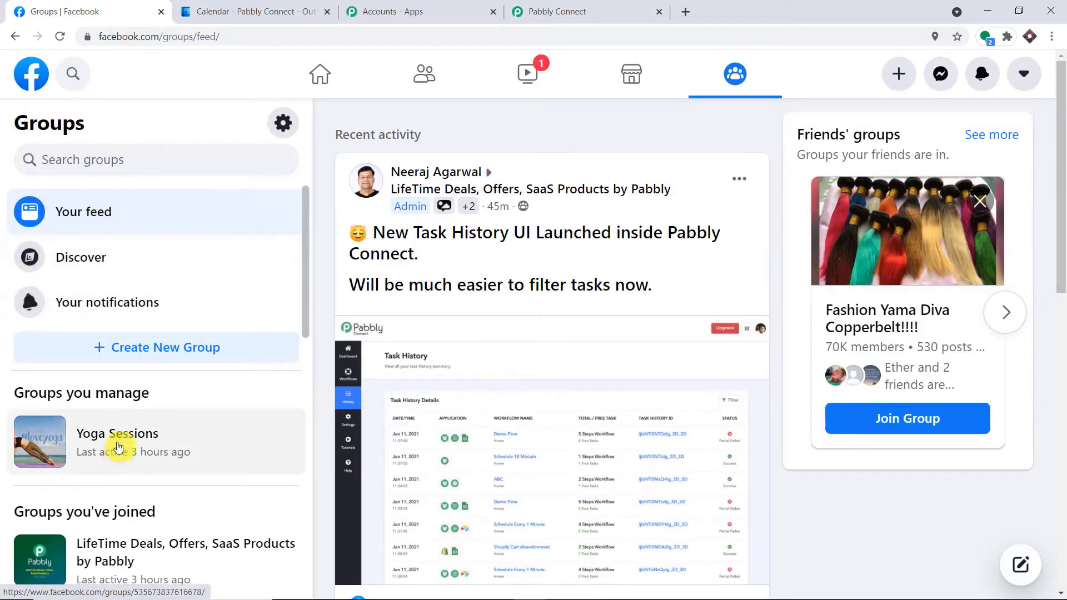
click(119, 445)
scroll(639, 411, down, 3)
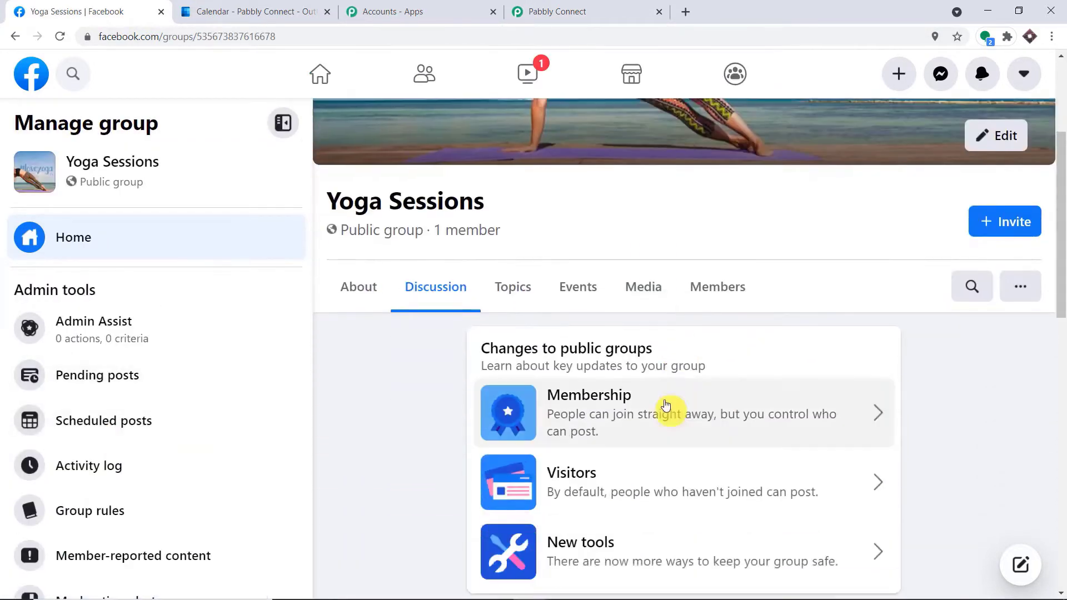
click(604, 298)
click(994, 354)
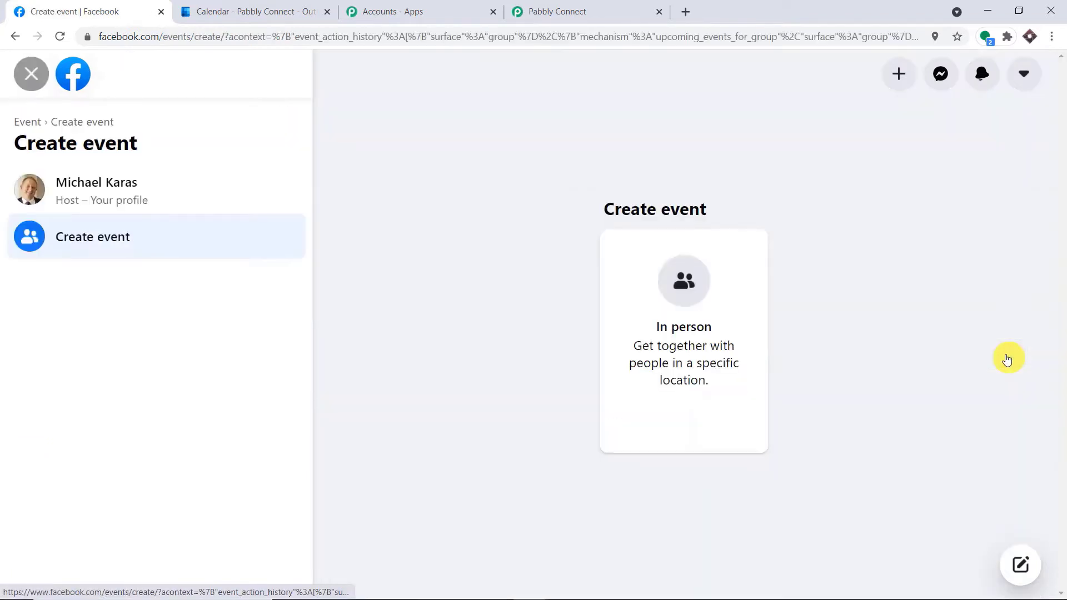
click(634, 284)
click(148, 248)
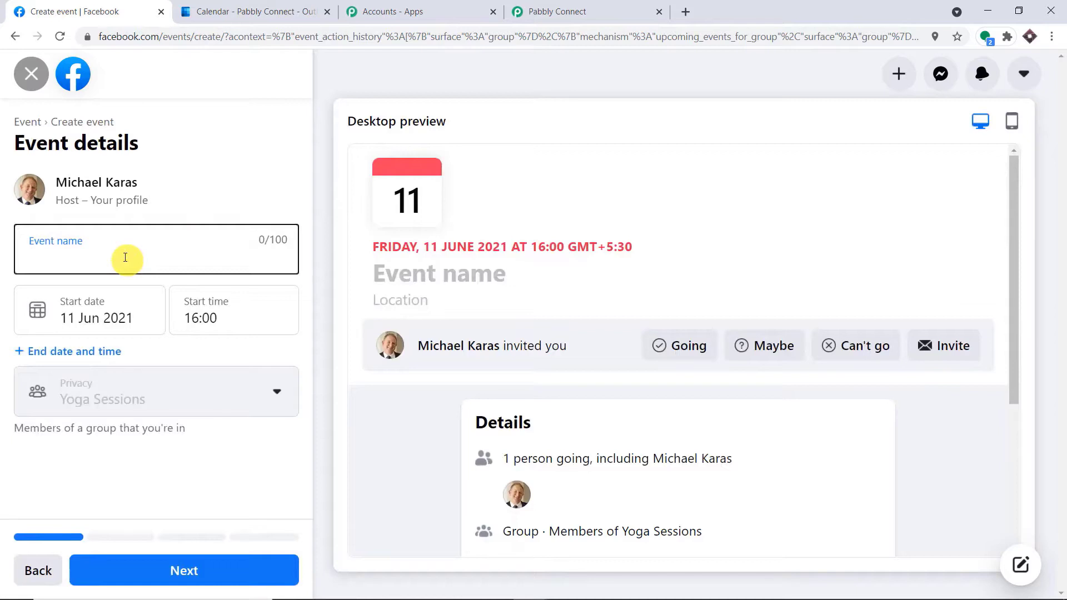
text(Rules of Hatha Yoga)
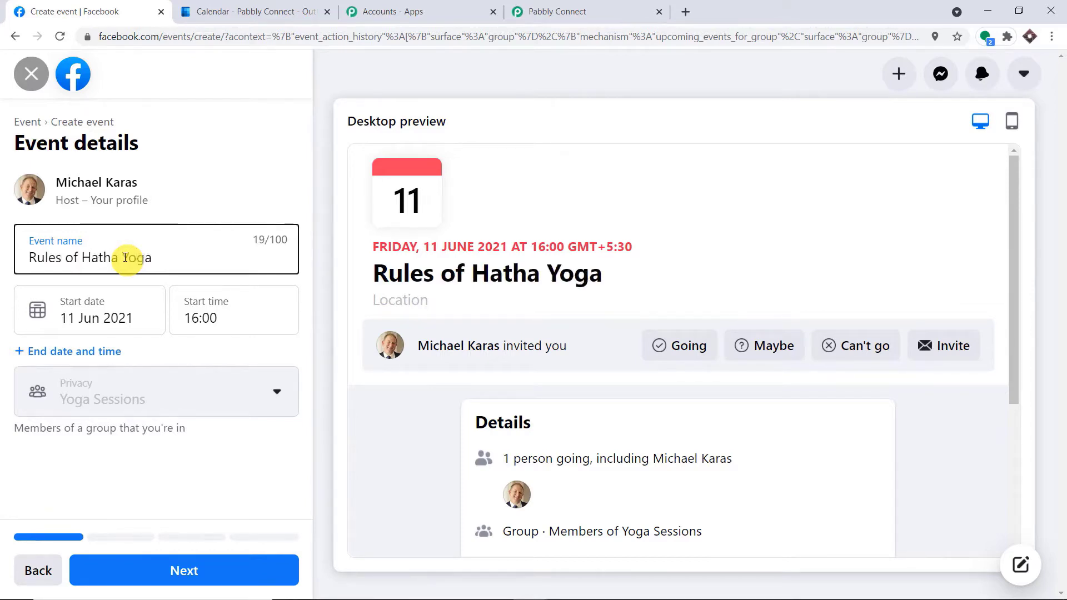
Schedule the event for 19 June 2021, from 08:30 to 09:30.
click(74, 319)
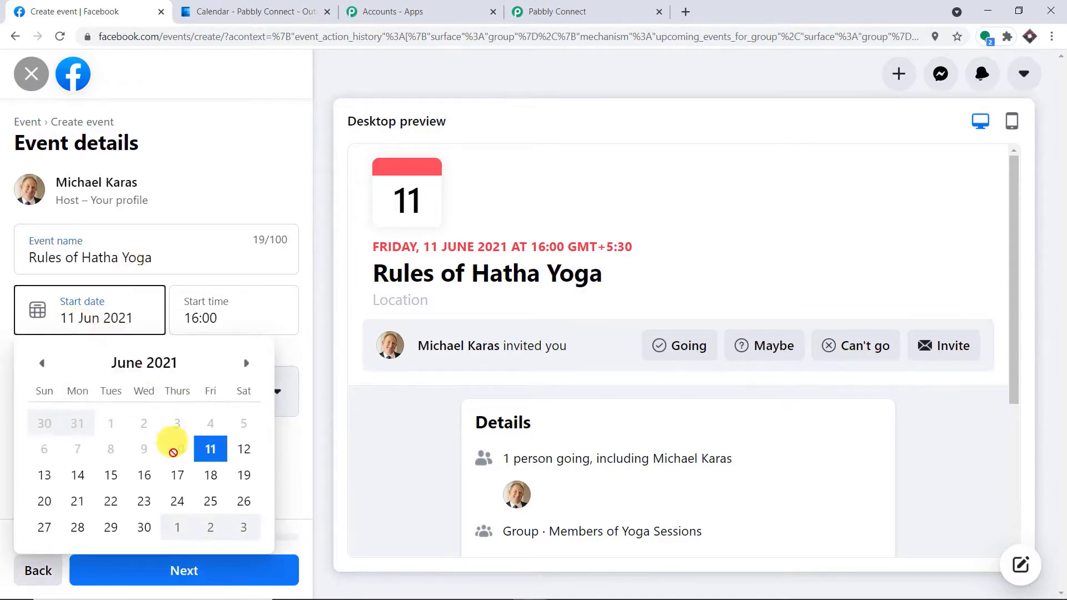
click(238, 476)
click(225, 317)
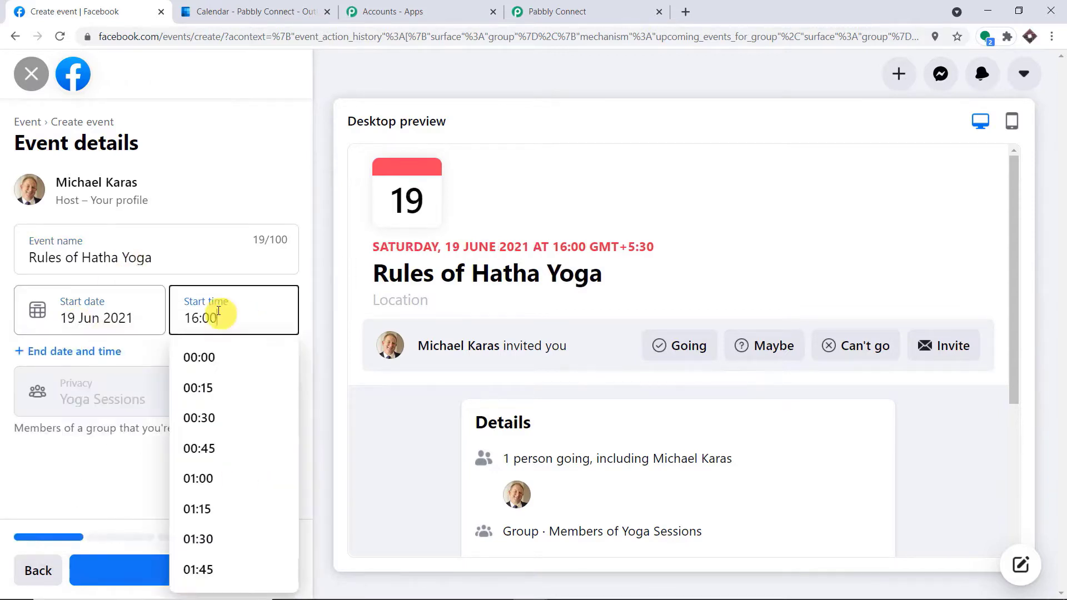
scroll(235, 411, down, 2)
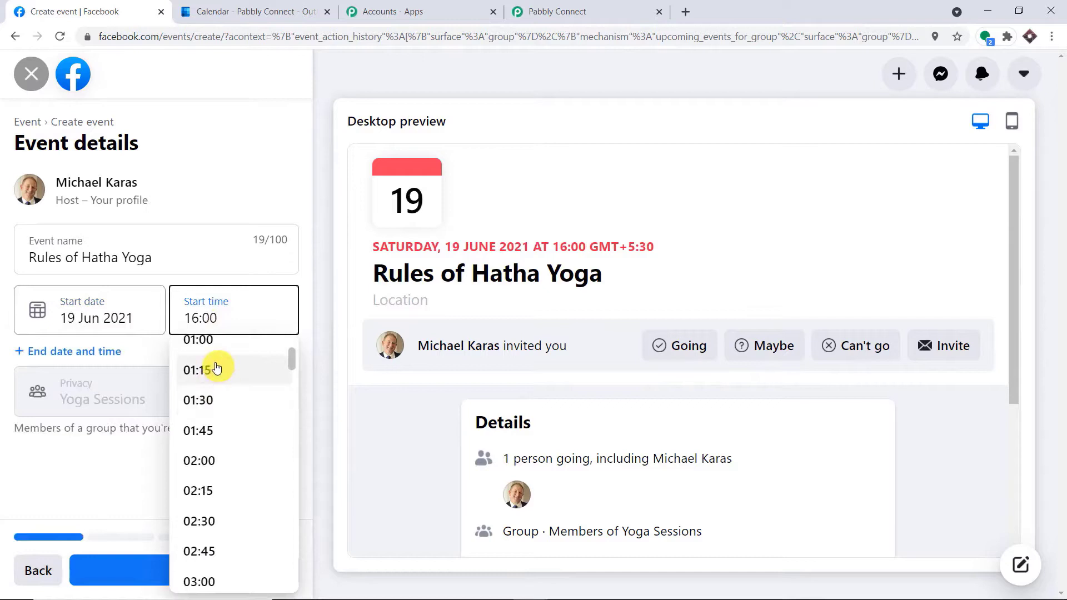
scroll(221, 375, down, 1)
scroll(221, 376, down, 10)
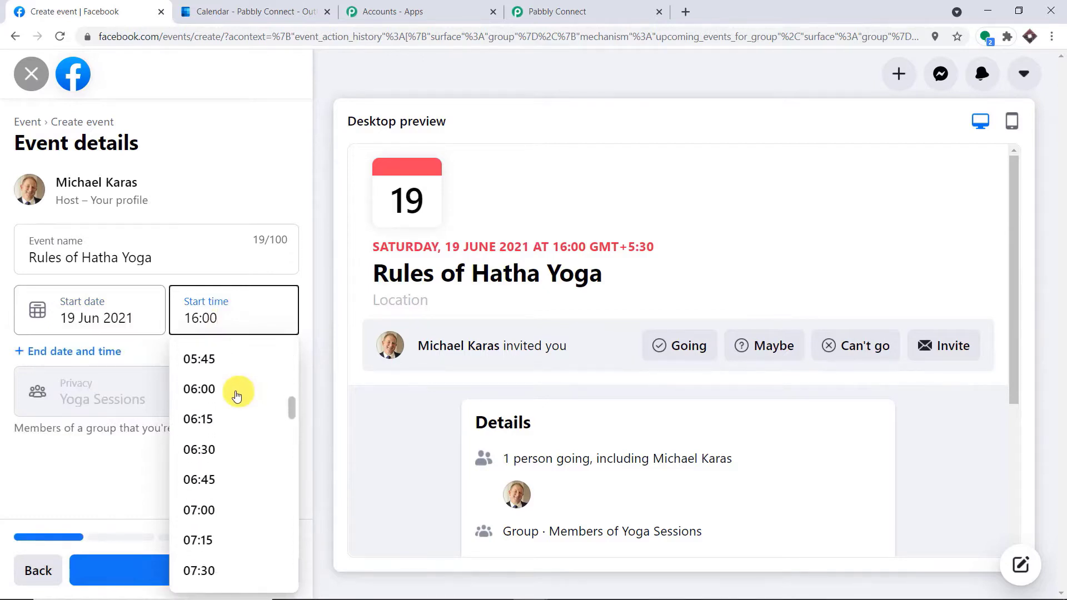
scroll(238, 409, down, 4)
scroll(222, 407, up, 1)
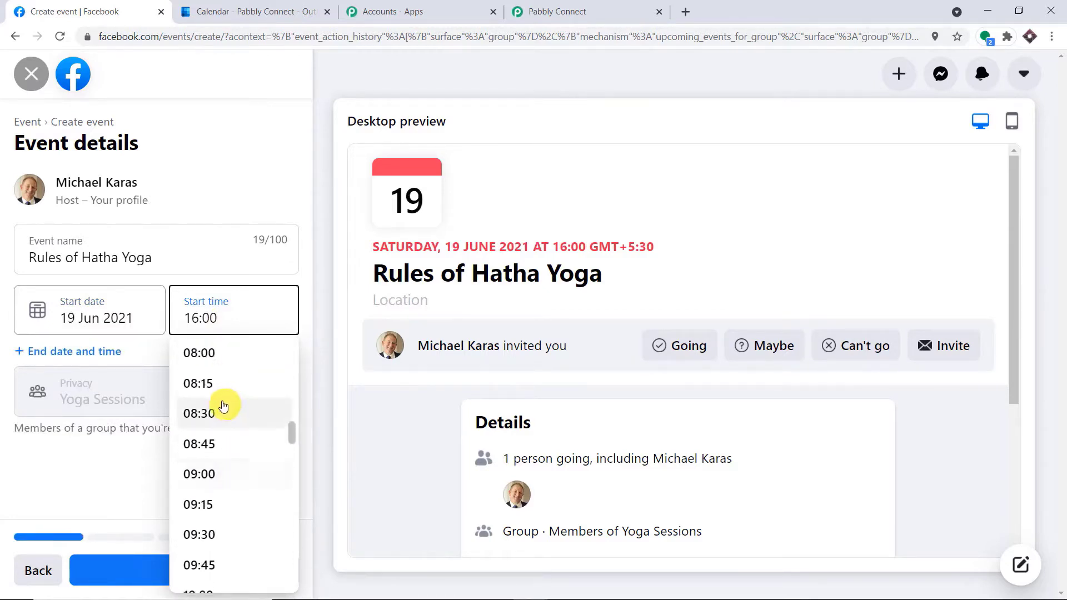
click(219, 412)
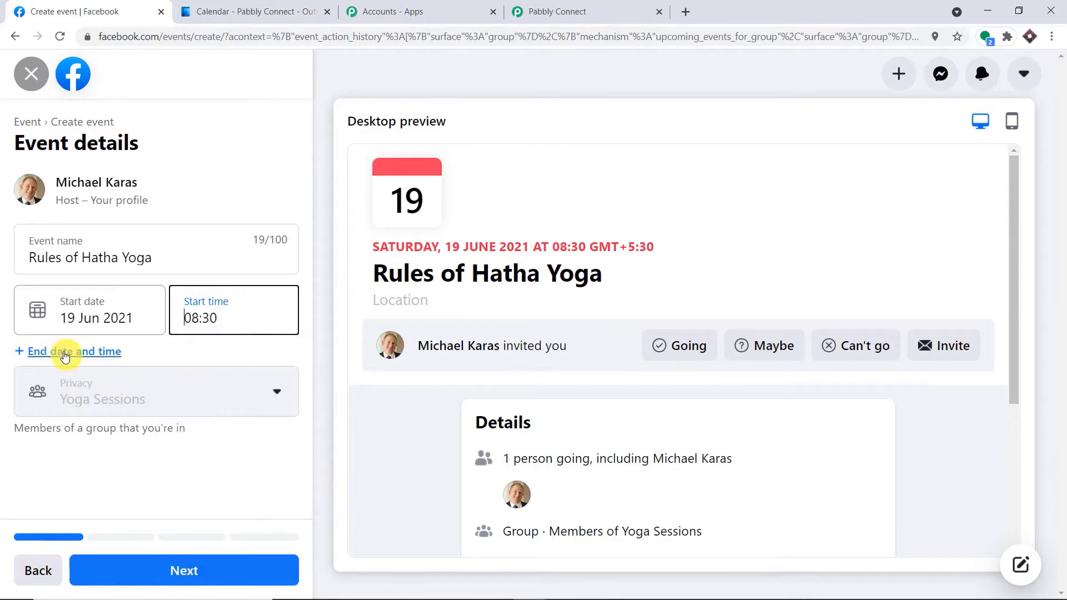
click(77, 351)
click(211, 375)
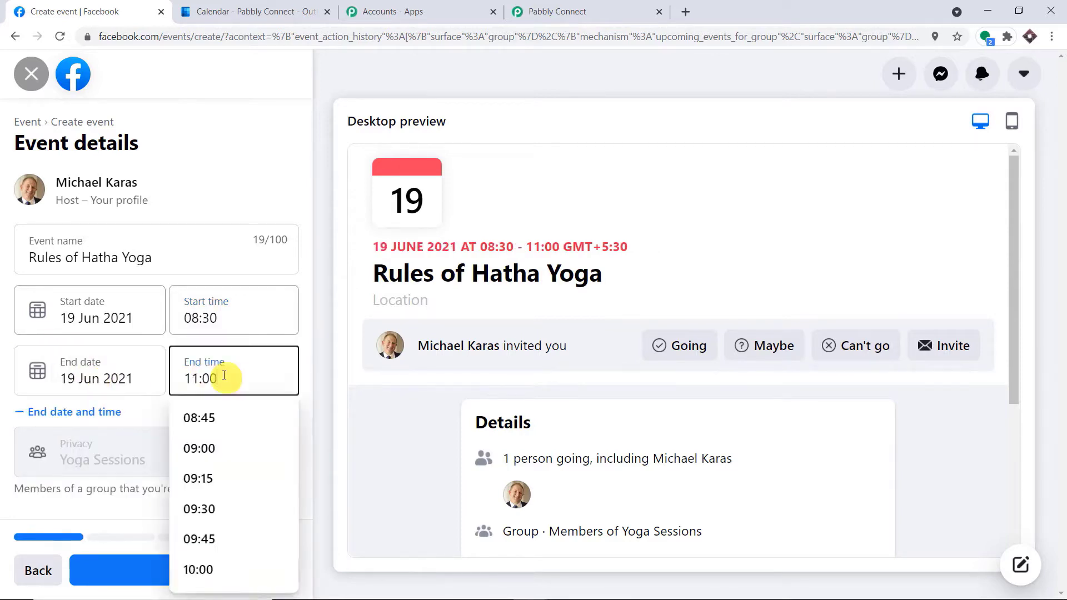
click(210, 509)
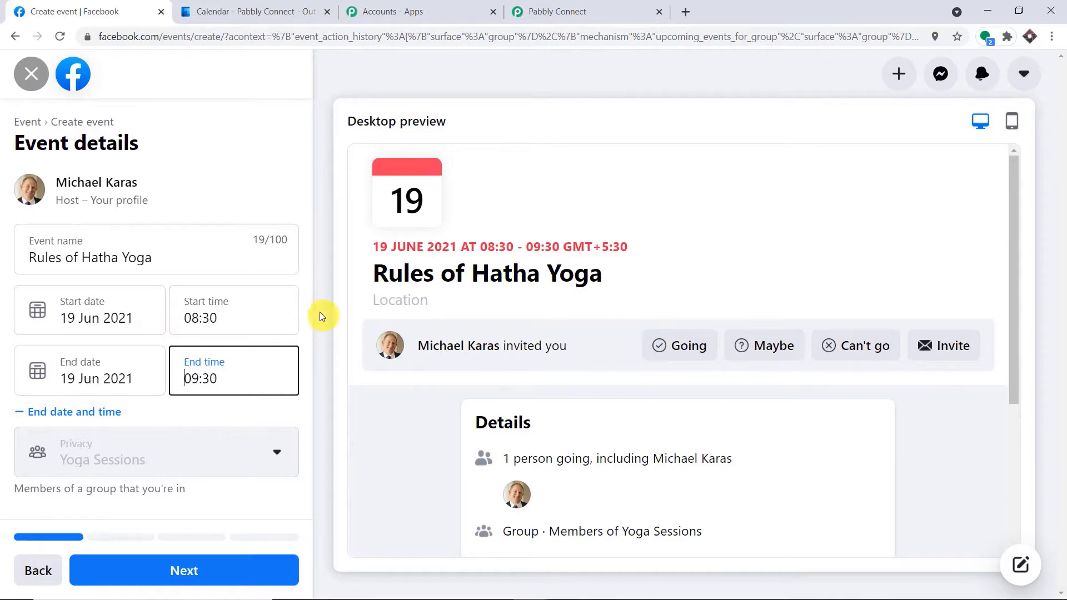
Set the event location to MP 04 Wale.
click(225, 573)
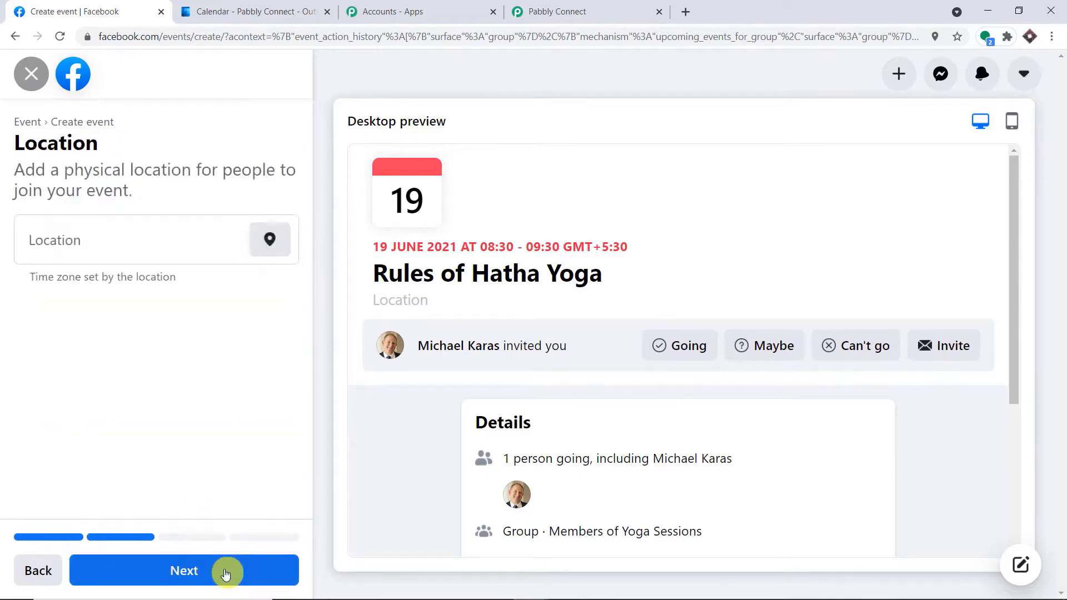
click(125, 240)
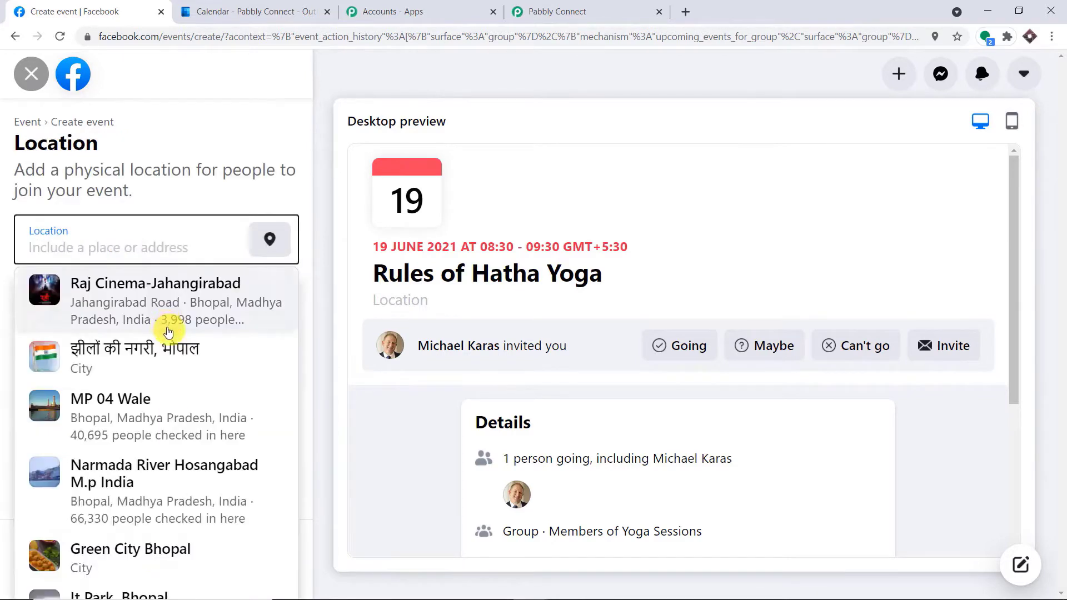
click(151, 427)
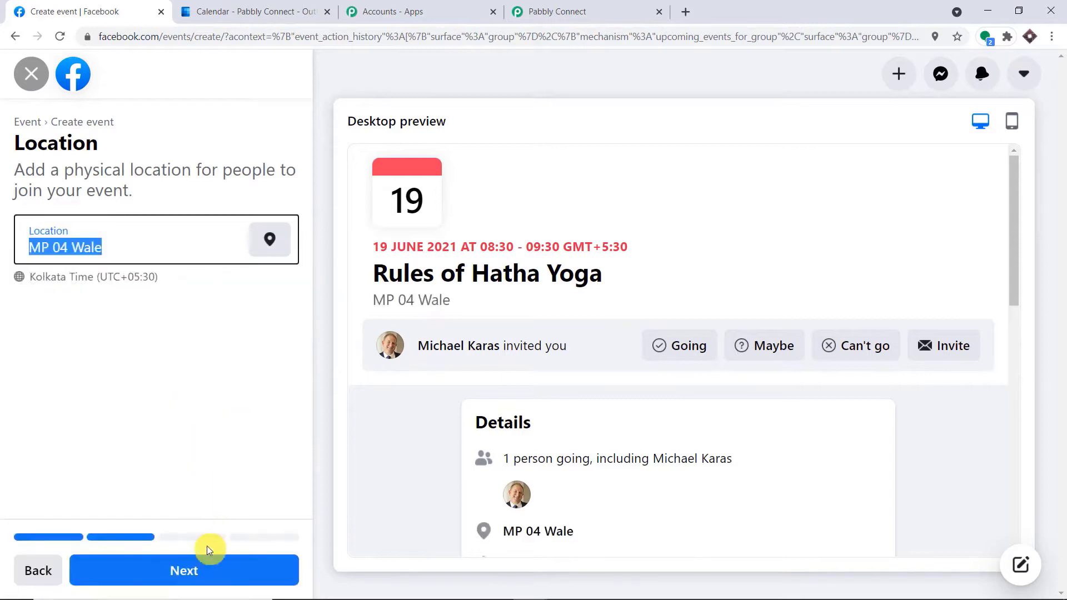
Add the description 'Bring Water bottles and yoga mats' and create the event.
click(214, 575)
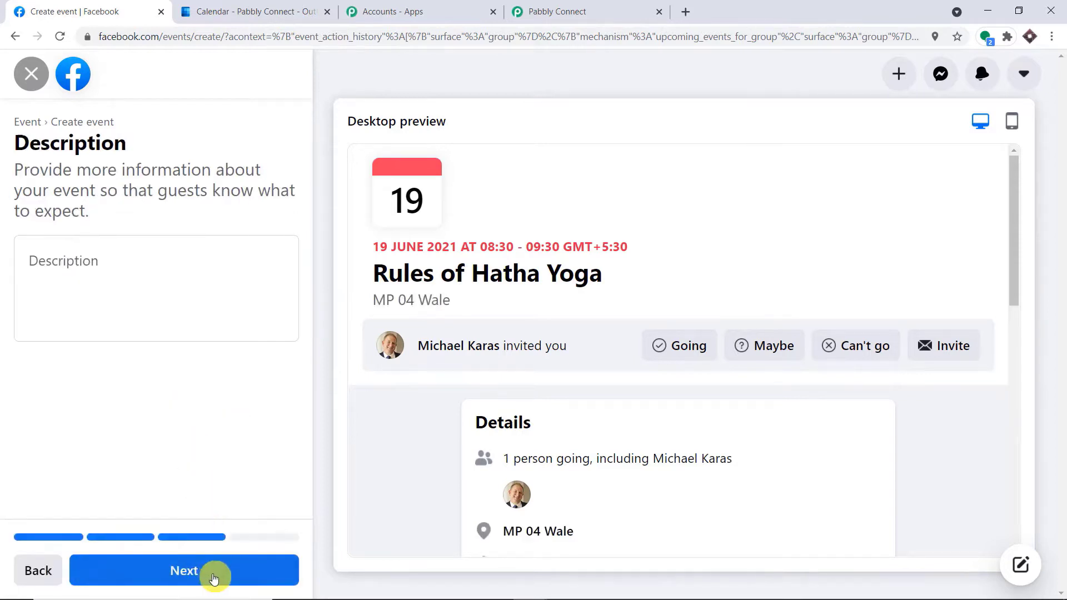
click(115, 252)
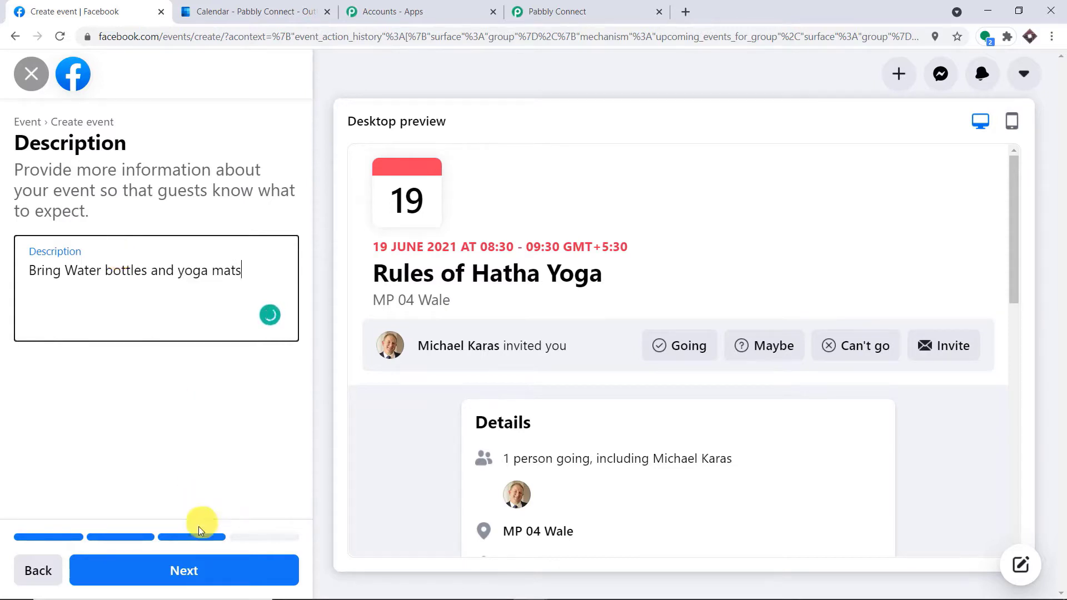
click(202, 574)
click(217, 546)
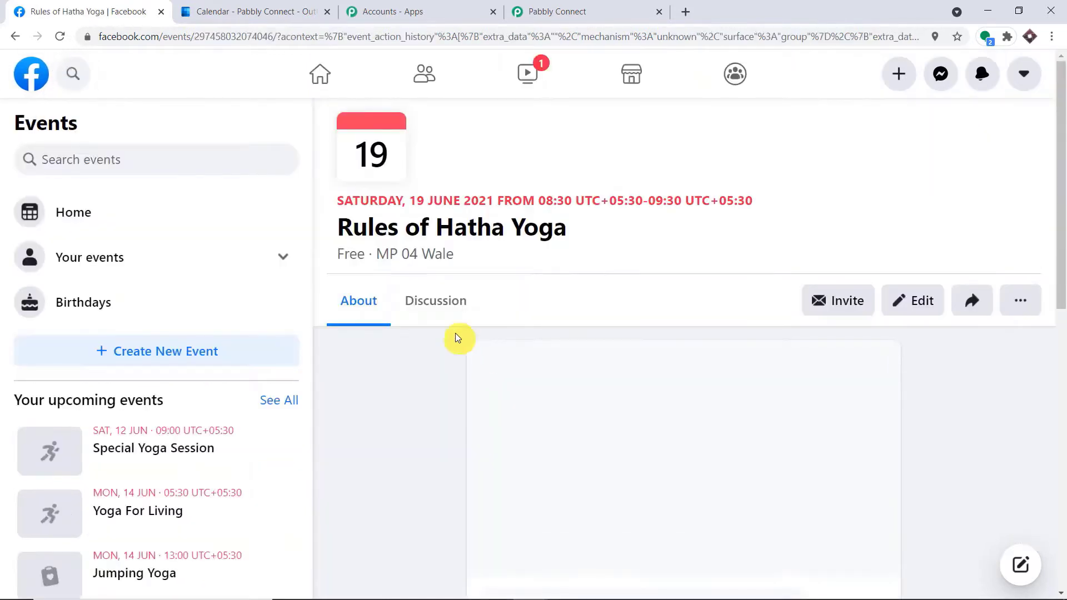
Save the Facebook Groups trigger and fetch the Rules of Hatha Yoga test event data.
click(570, 8)
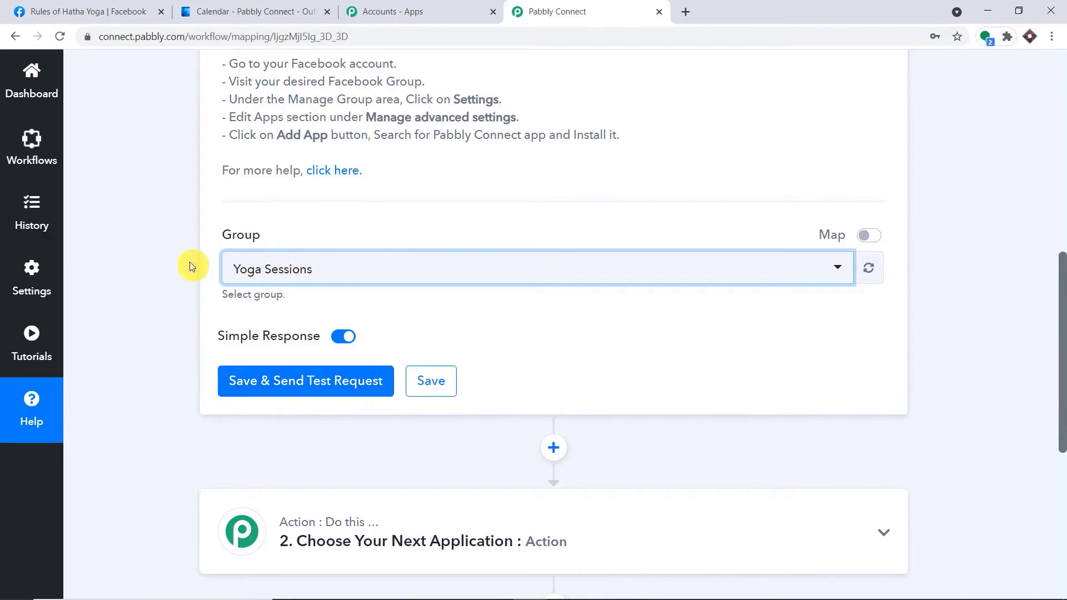
click(293, 385)
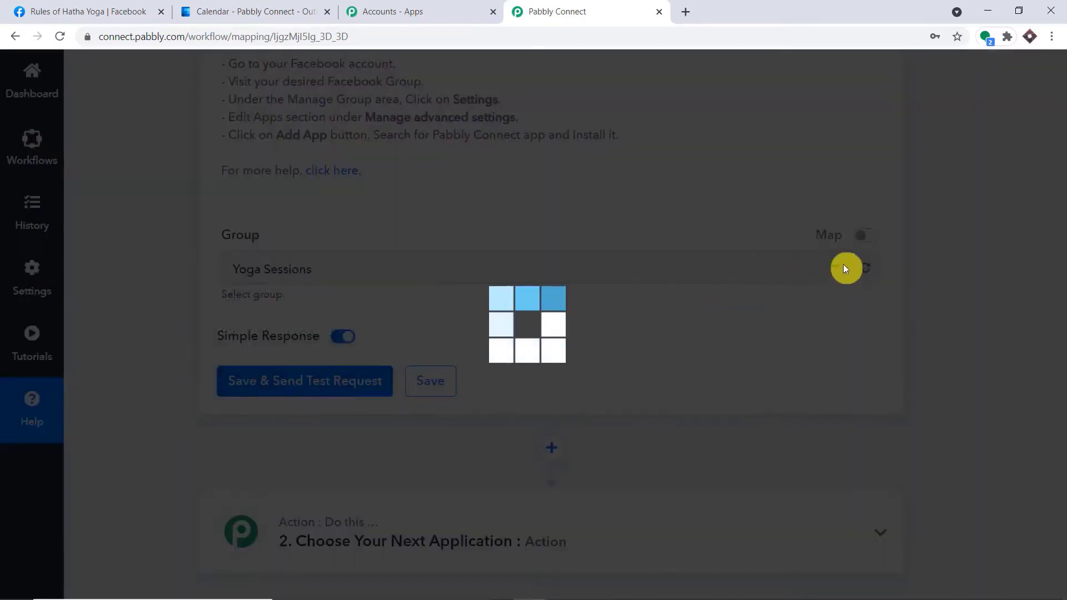
scroll(891, 351, down, 3)
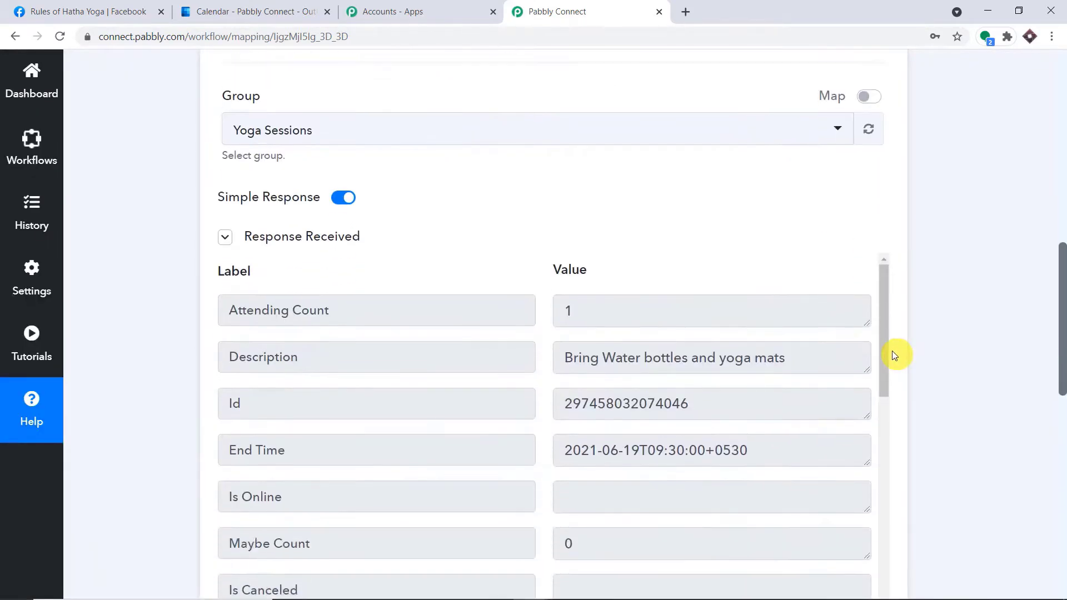
drag(802, 358, 556, 353)
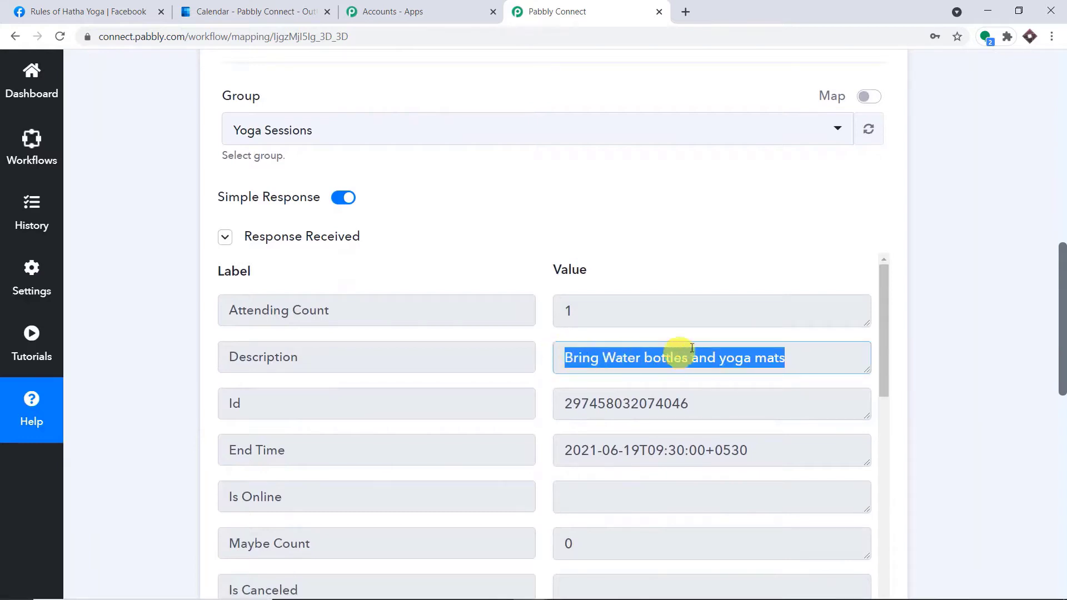
drag(1063, 316, 1036, 362)
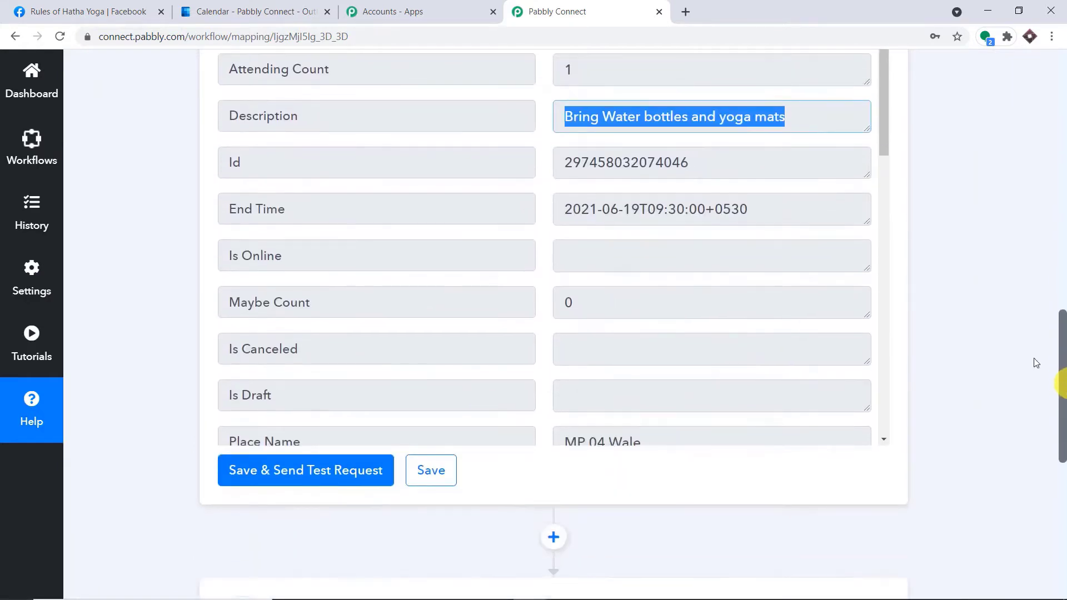
scroll(690, 269, down, 6)
scroll(690, 268, down, 5)
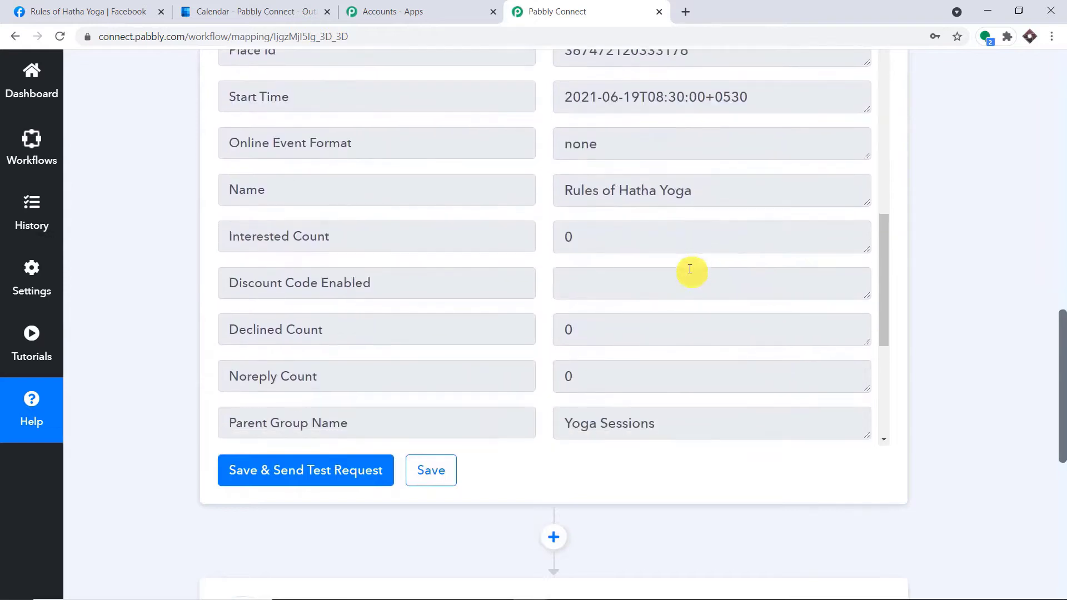
drag(692, 192, 544, 193)
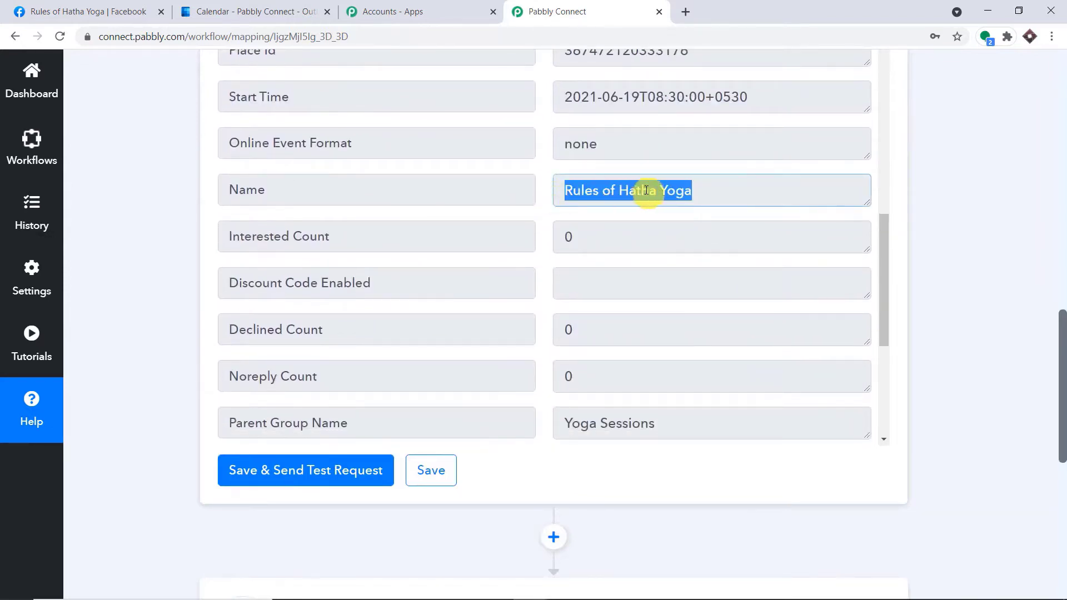
scroll(674, 238, down, 5)
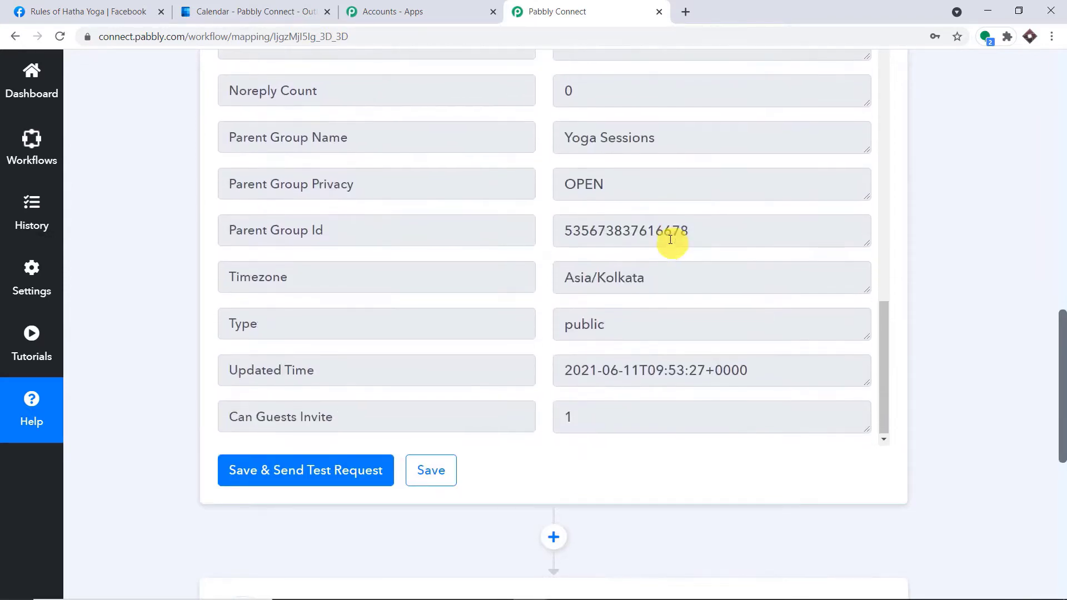
Check the response's Asia/Kolkata timezone and 08:30–09:30 start and end times.
drag(667, 278, 514, 278)
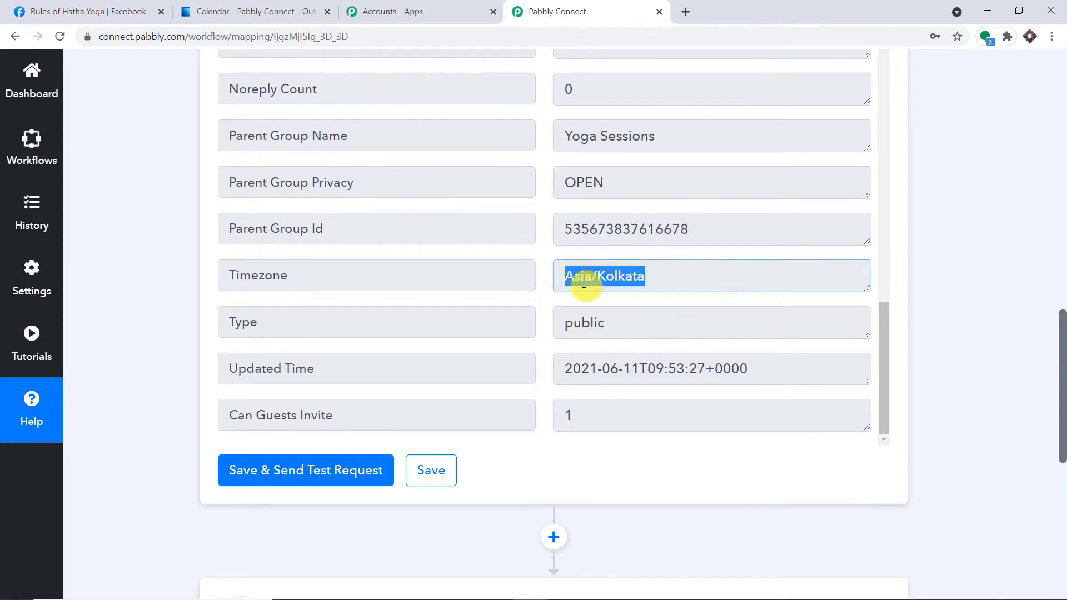
scroll(681, 305, up, 7)
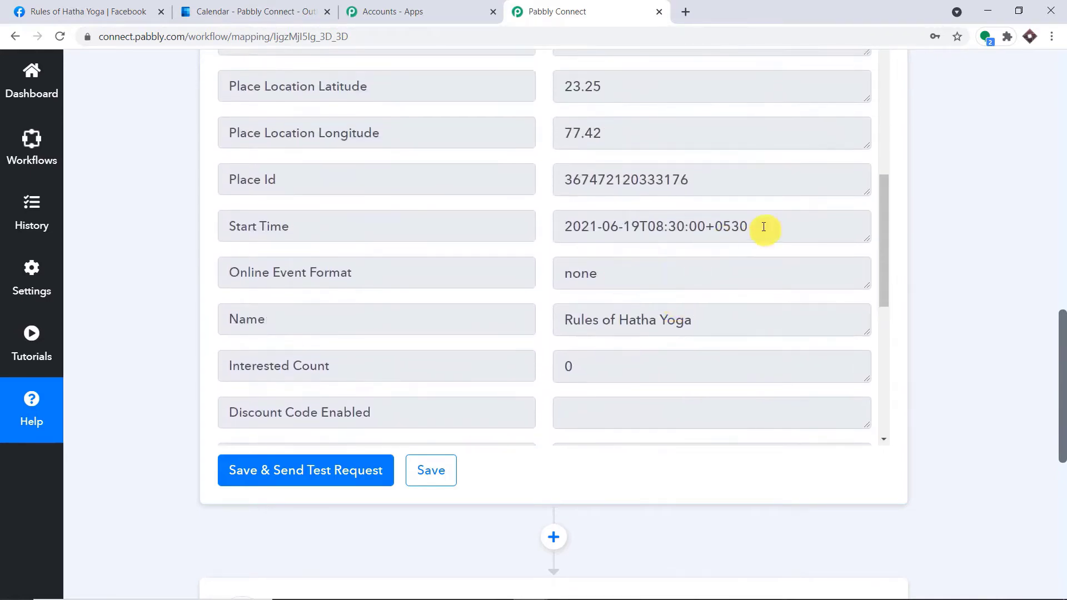
drag(761, 226, 563, 234)
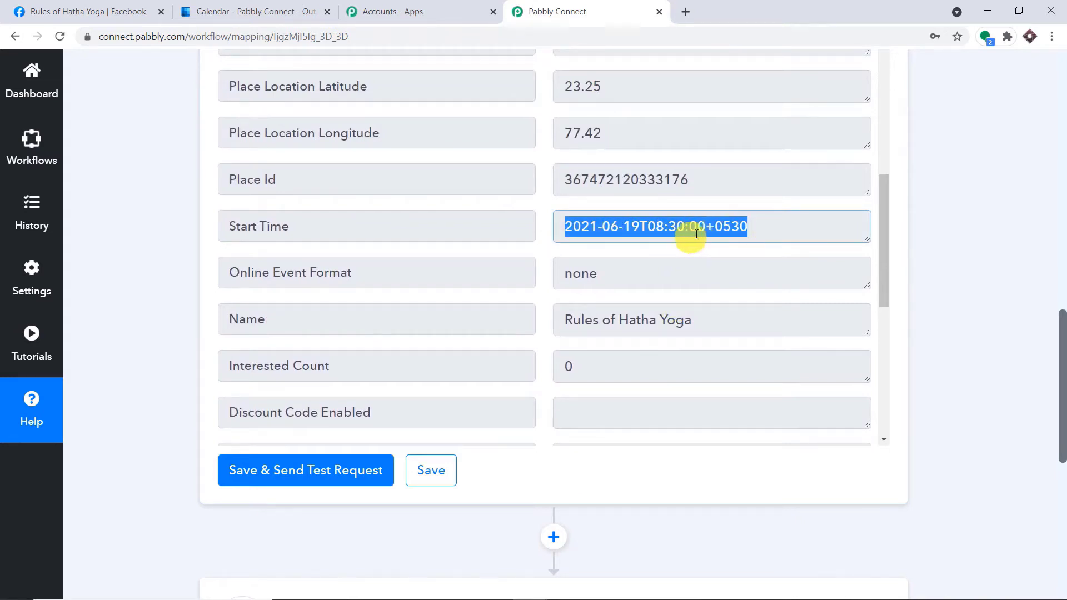
scroll(697, 233, up, 9)
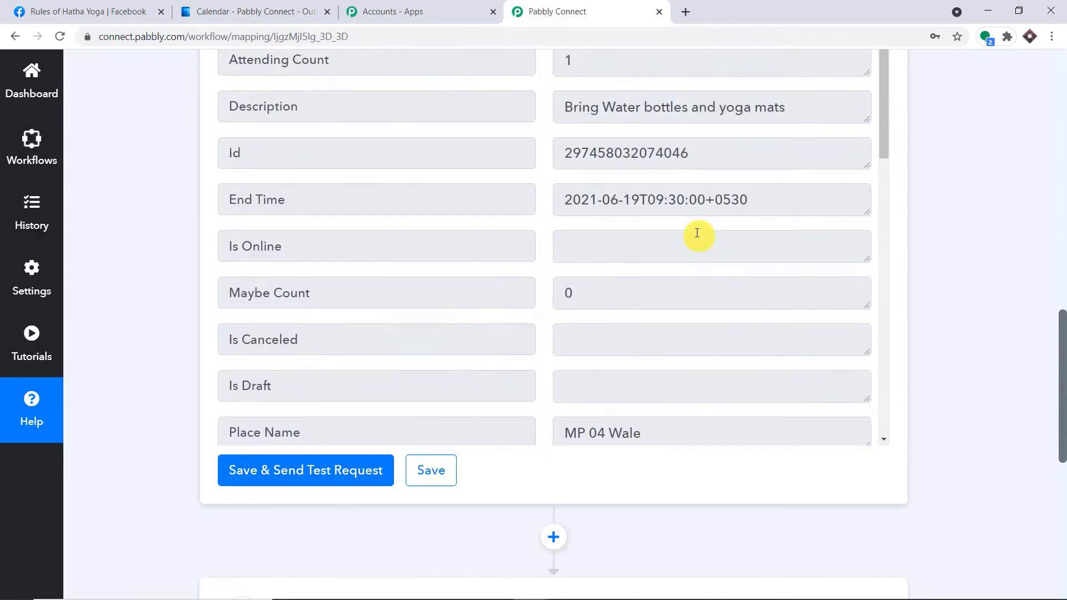
drag(770, 195, 528, 198)
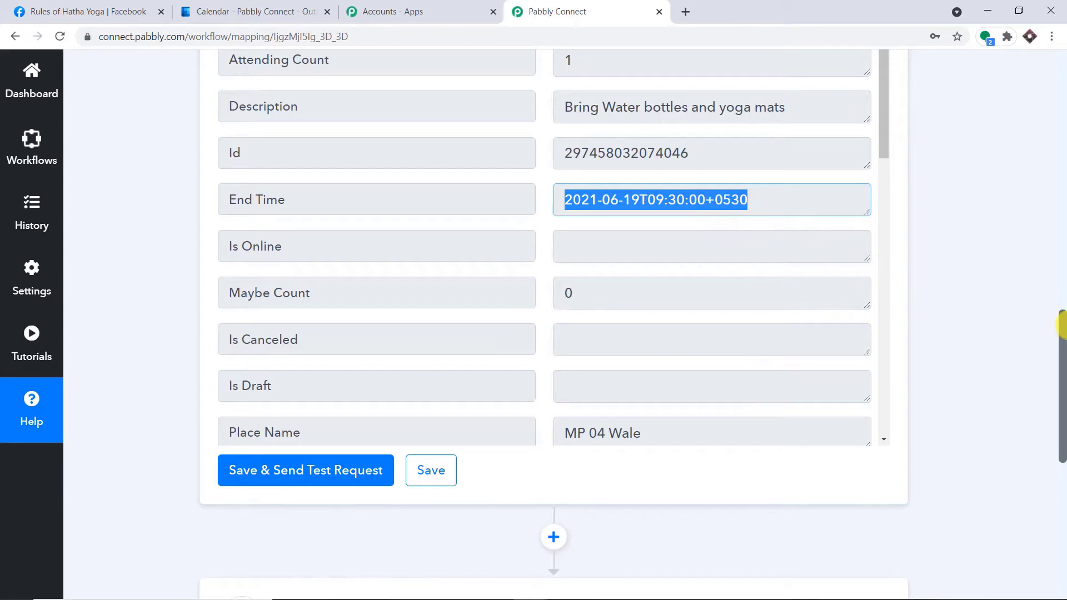
drag(1062, 330, 1055, 431)
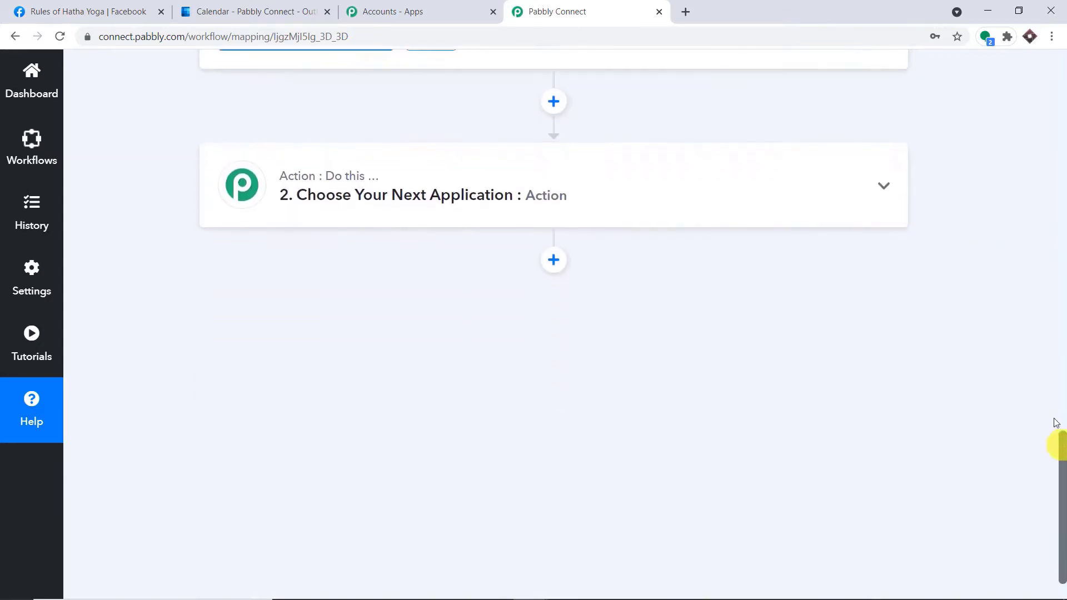
Set the action to Microsoft Office 365, found by searching 'micr', using Create Event in Calendar; begin account connection.
click(392, 186)
click(337, 286)
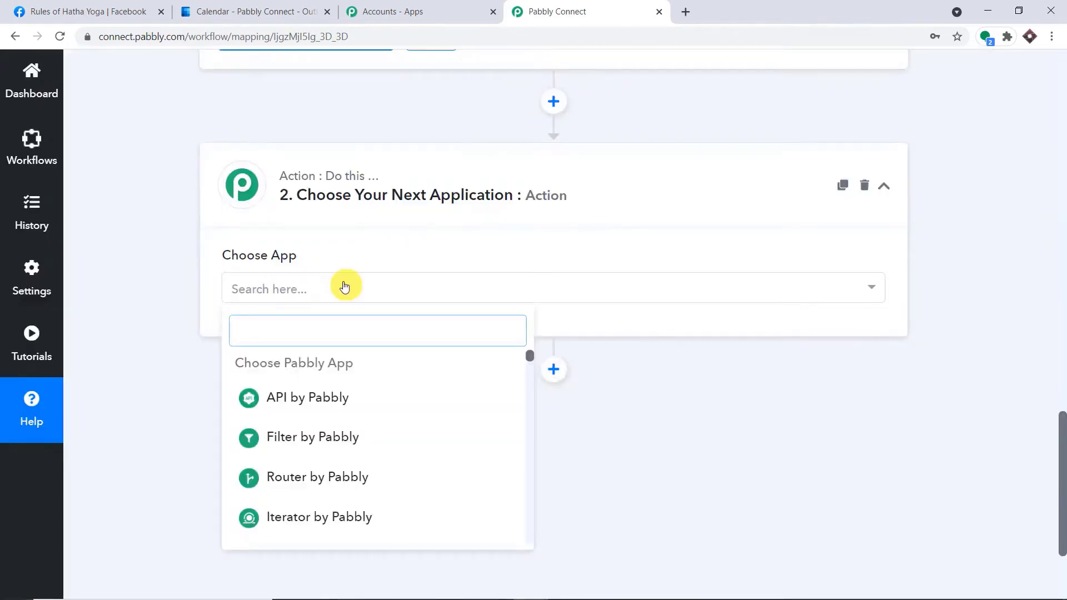
text(micr)
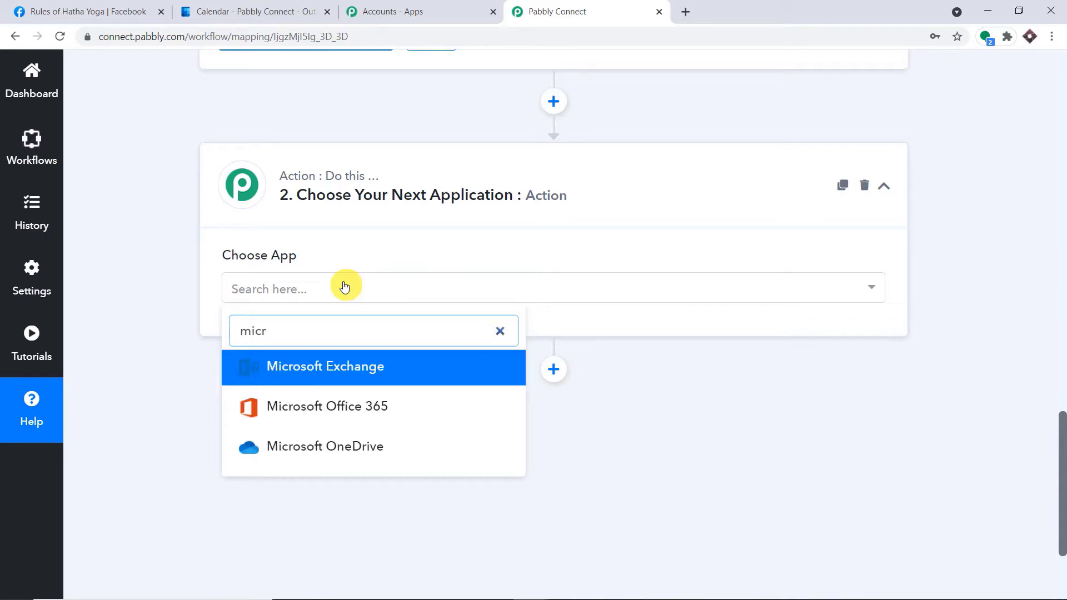
click(316, 408)
click(376, 361)
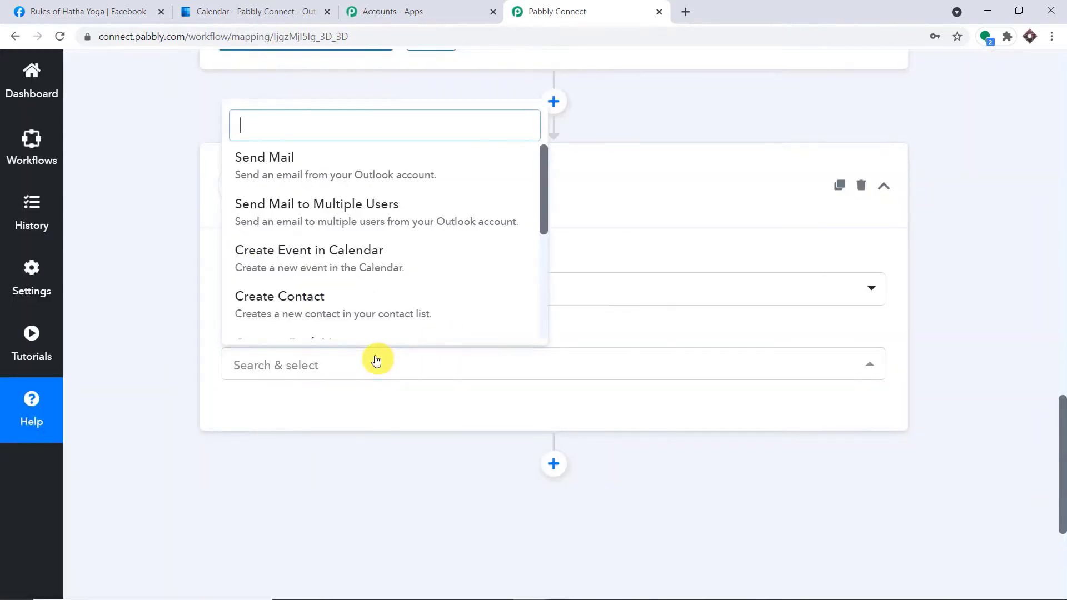
click(371, 252)
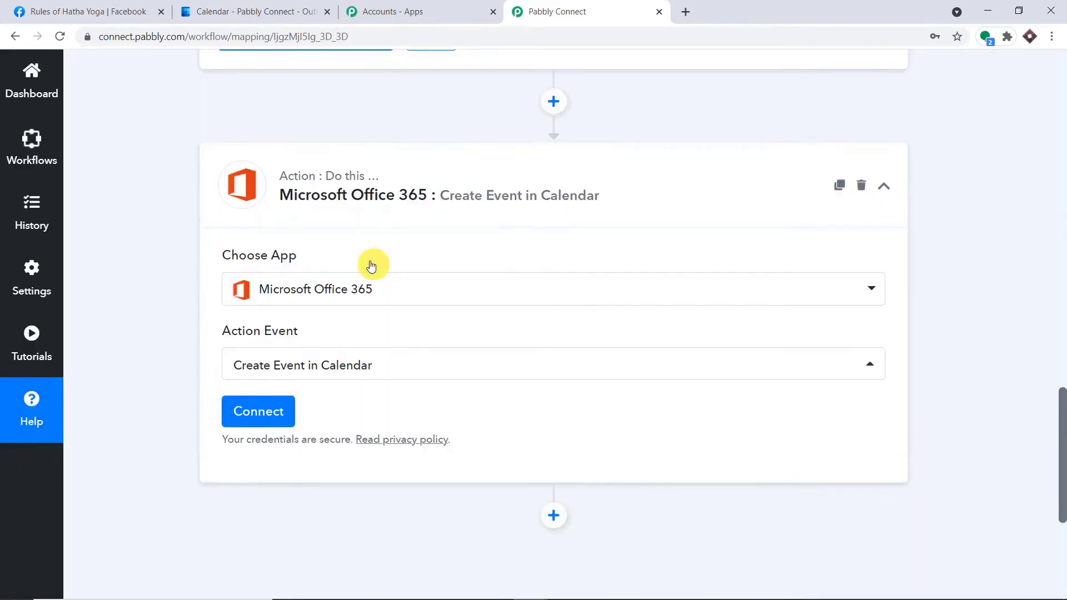
click(285, 410)
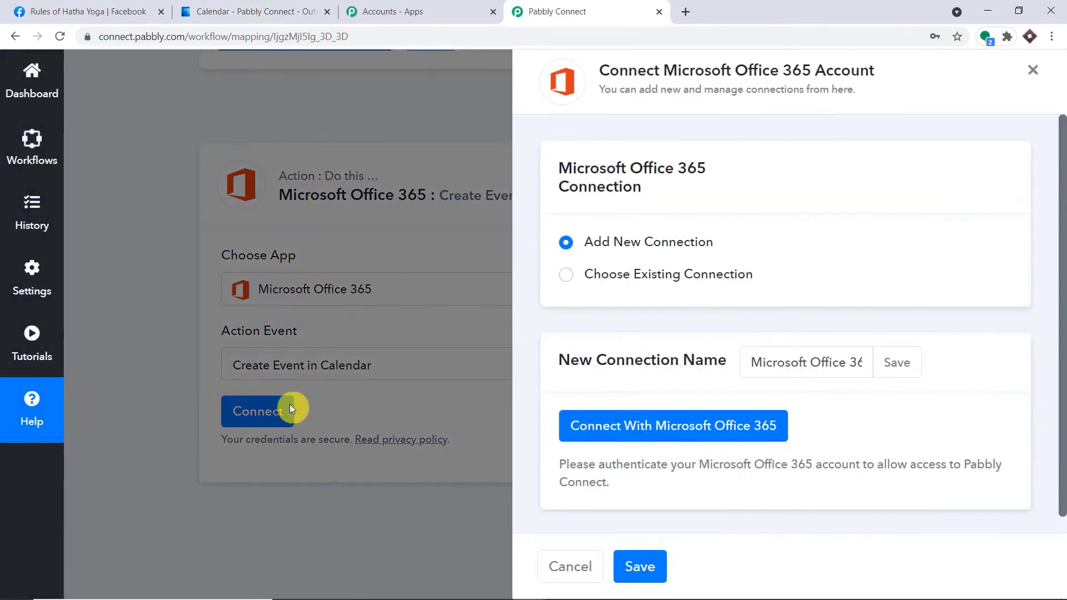
Sign in with Microsoft Office 365 and accept Pabbly Connect's permission request.
click(613, 425)
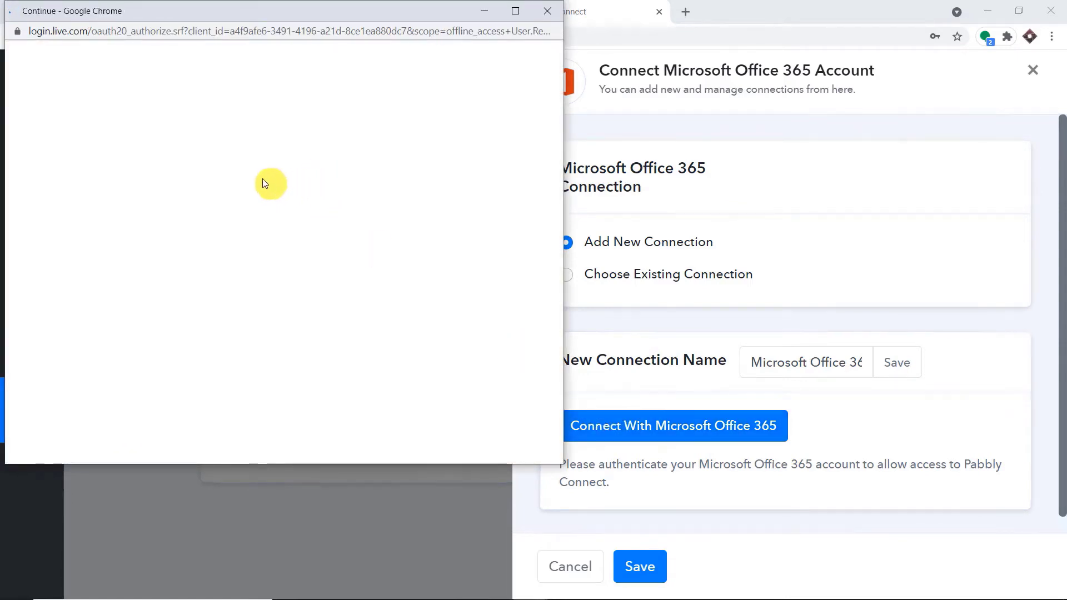
scroll(372, 228, down, 10)
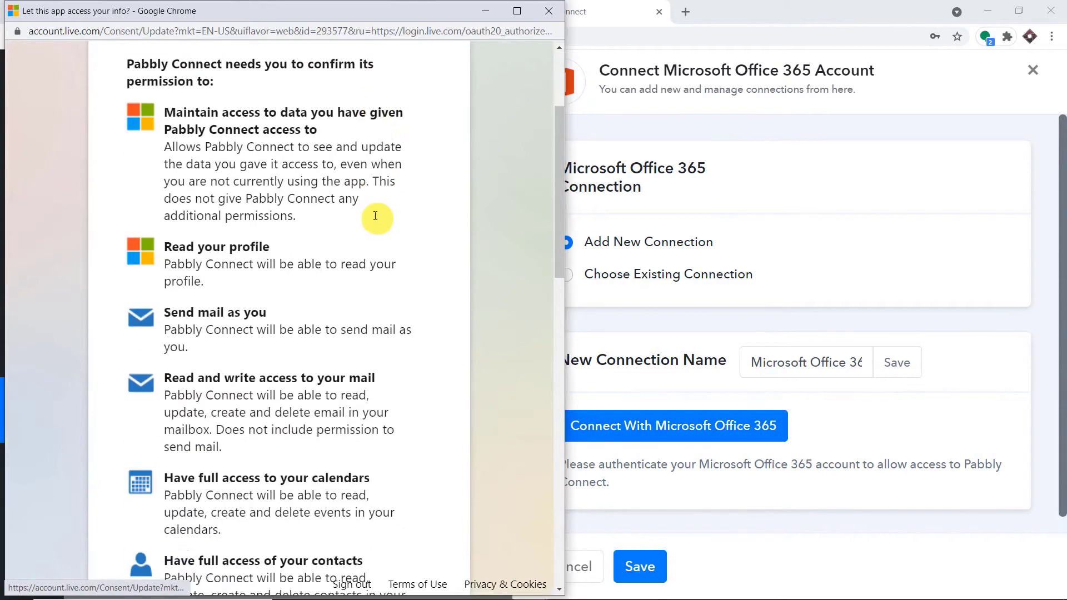
scroll(370, 245, down, 10)
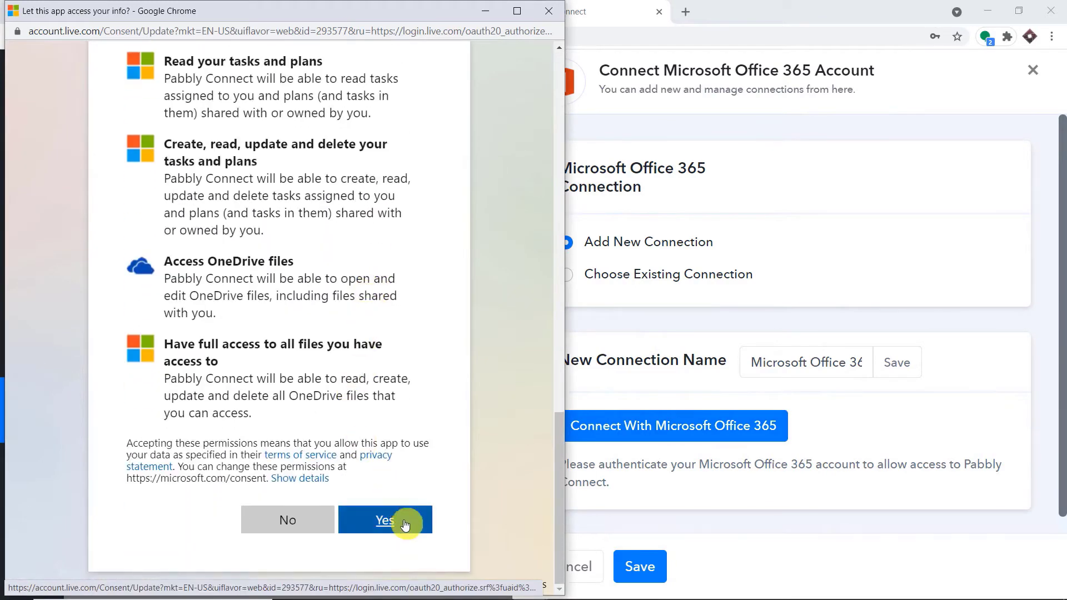
click(405, 524)
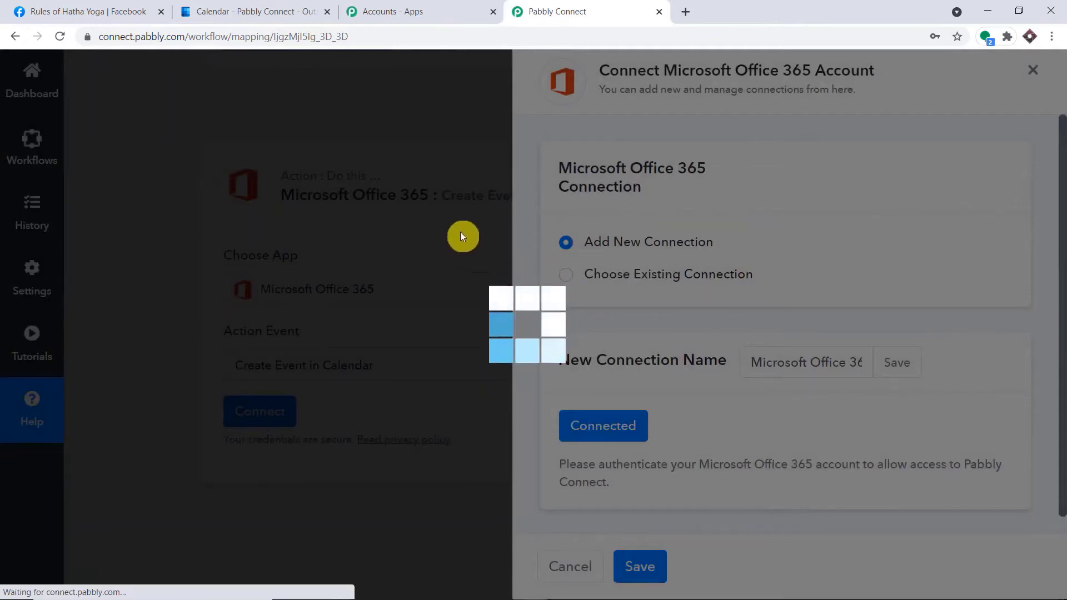
Review the Create Event fields and the calendars listed in the Calendar dropdown, then compare with Outlook Calendar.
scroll(517, 327, down, 5)
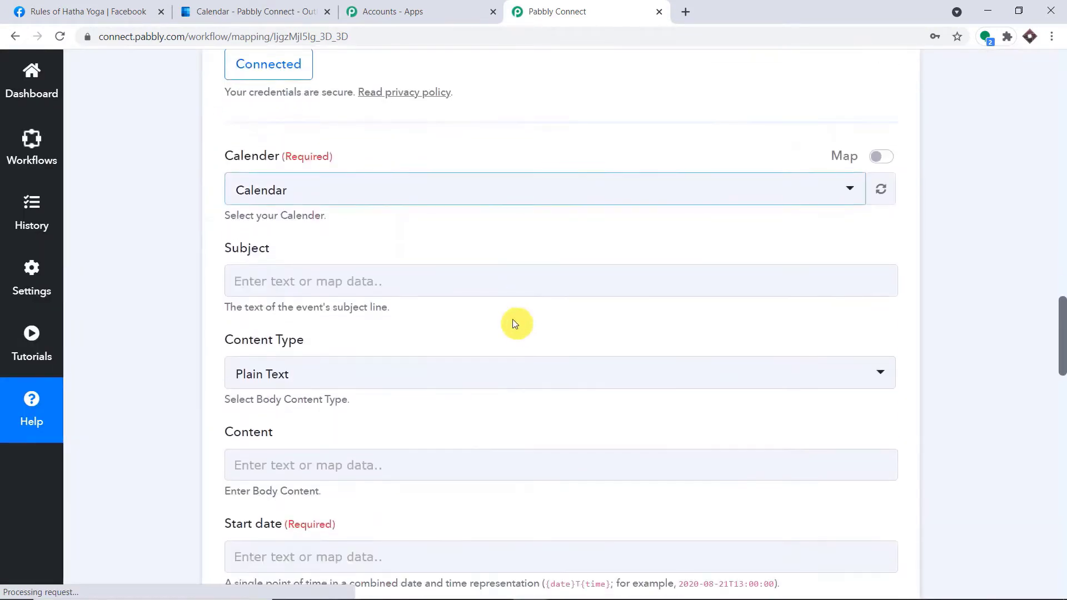
scroll(278, 172, down, 6)
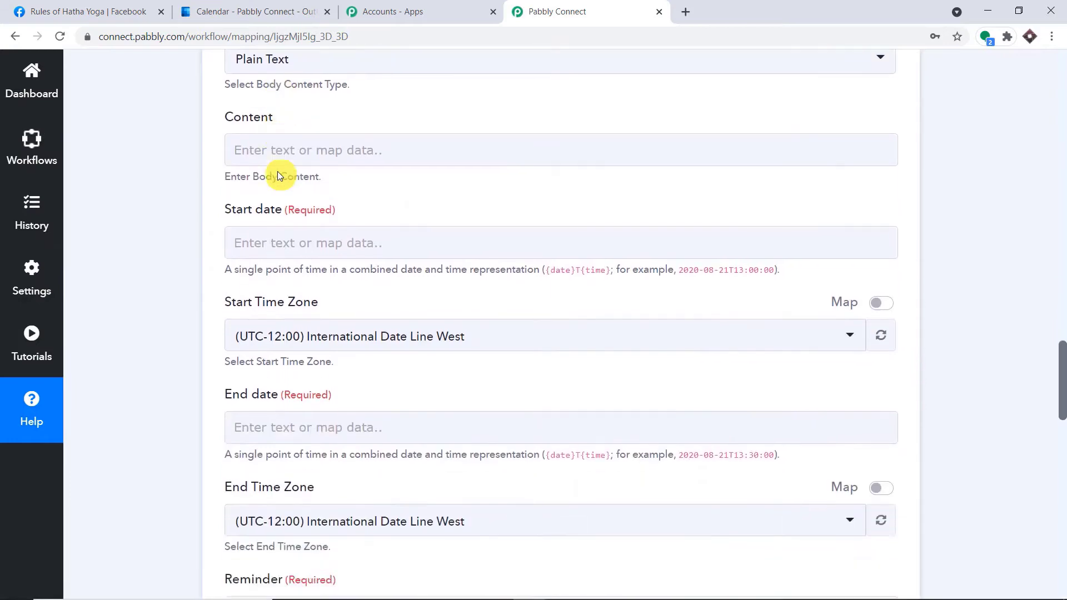
scroll(278, 175, down, 14)
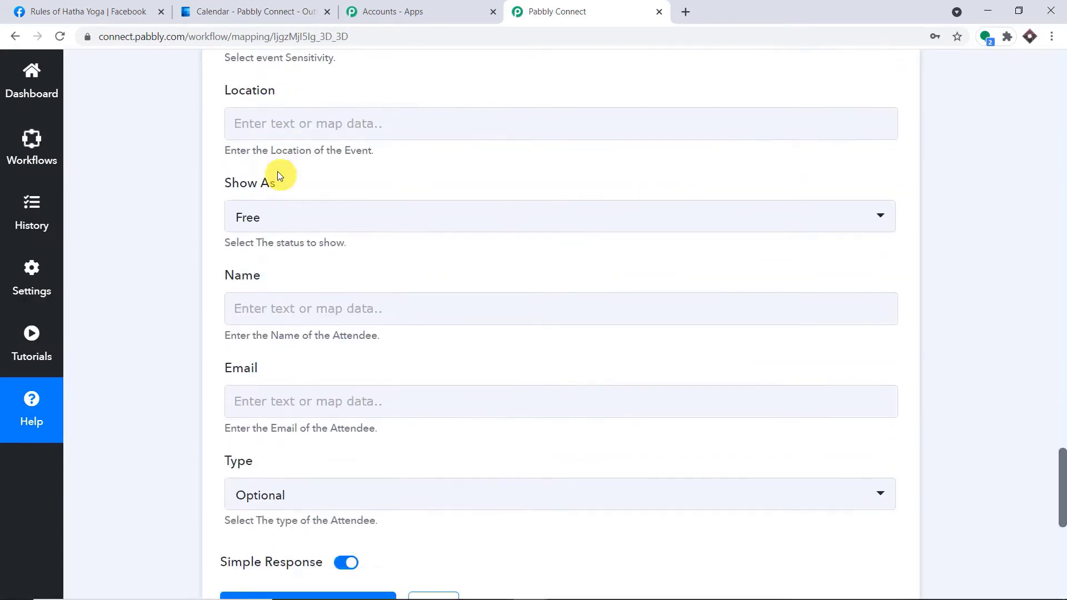
scroll(279, 172, down, 2)
scroll(280, 172, up, 14)
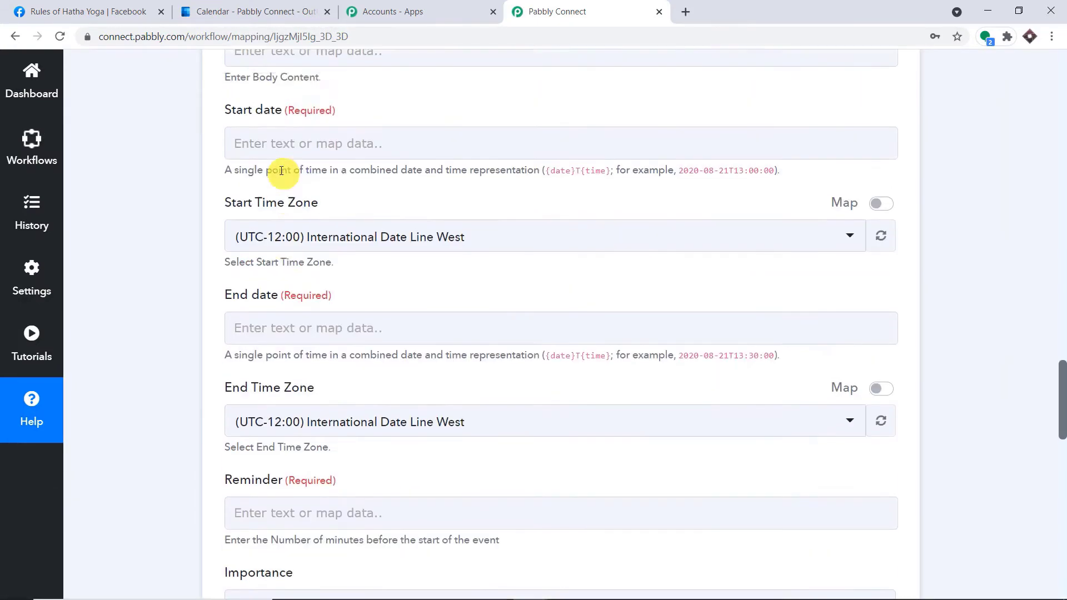
scroll(282, 171, up, 10)
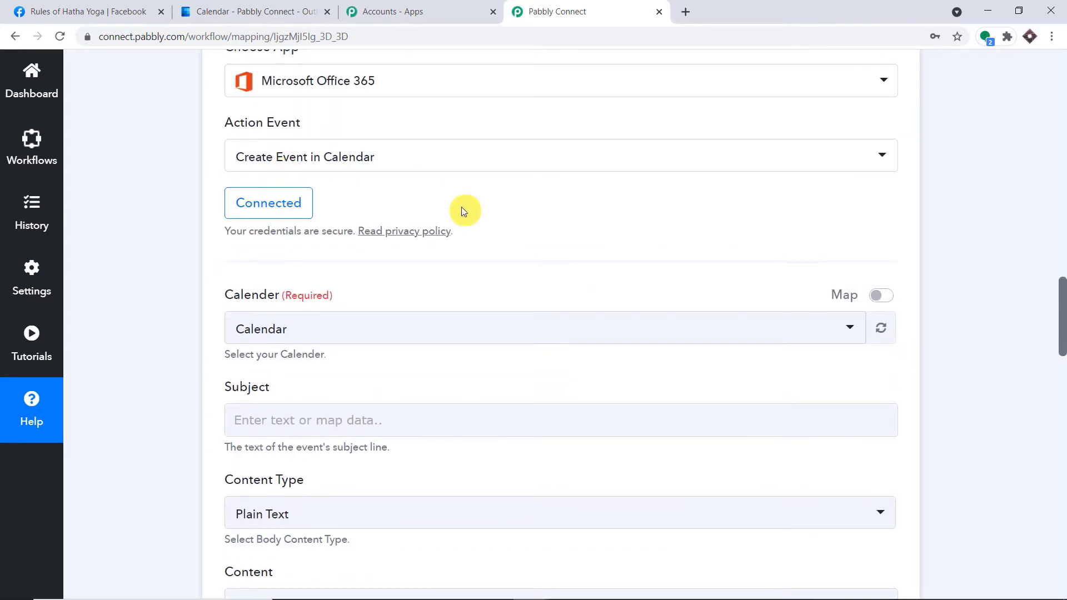
scroll(461, 206, down, 3)
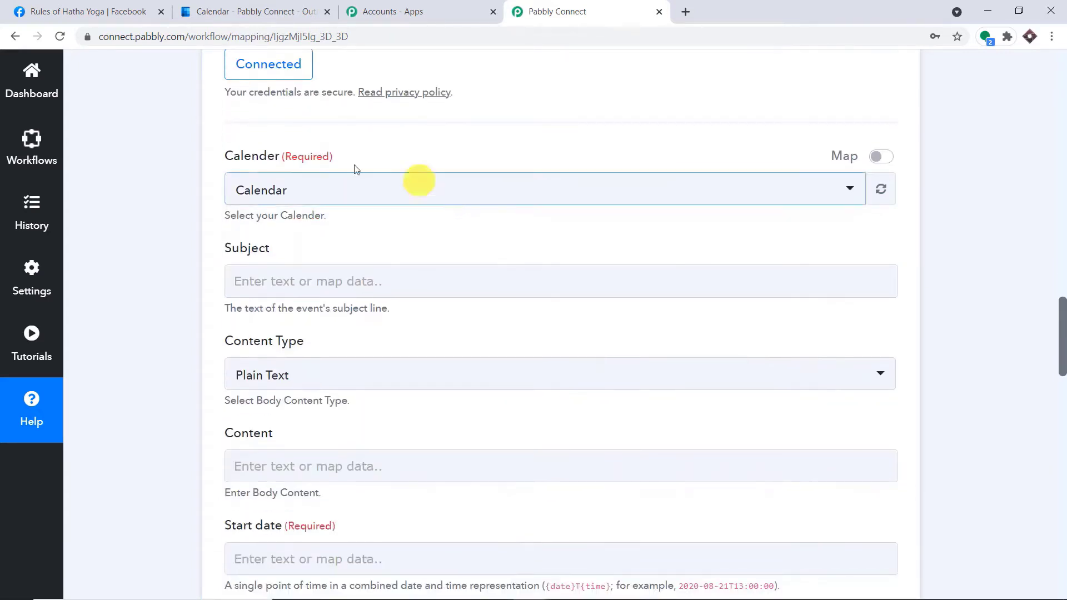
click(294, 191)
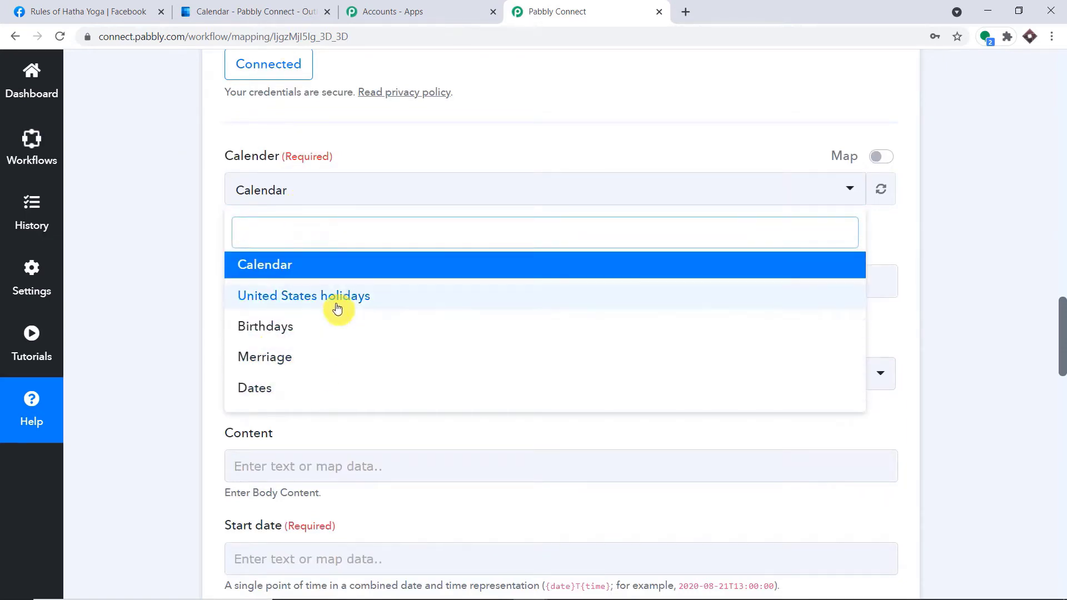
click(250, 7)
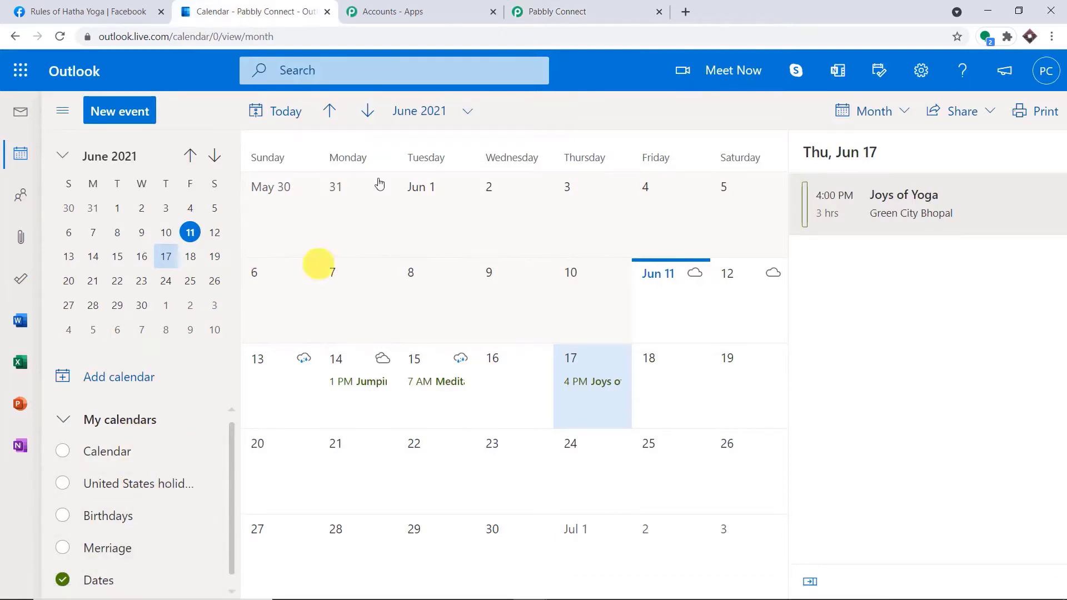
Create a blank Outlook calendar named Yoga Events in orange.
click(572, 8)
click(239, 10)
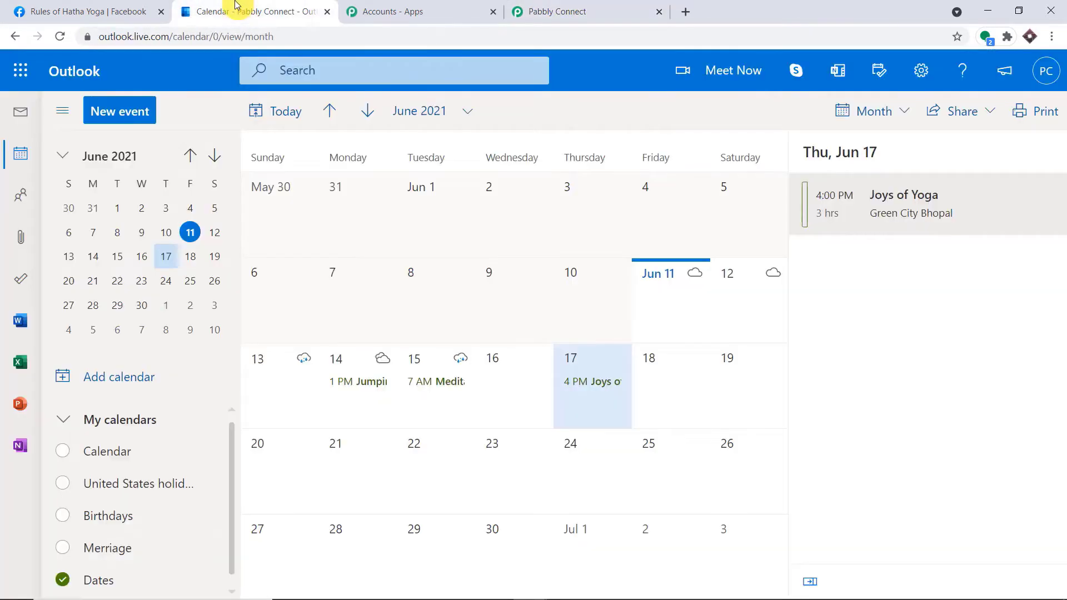
click(128, 387)
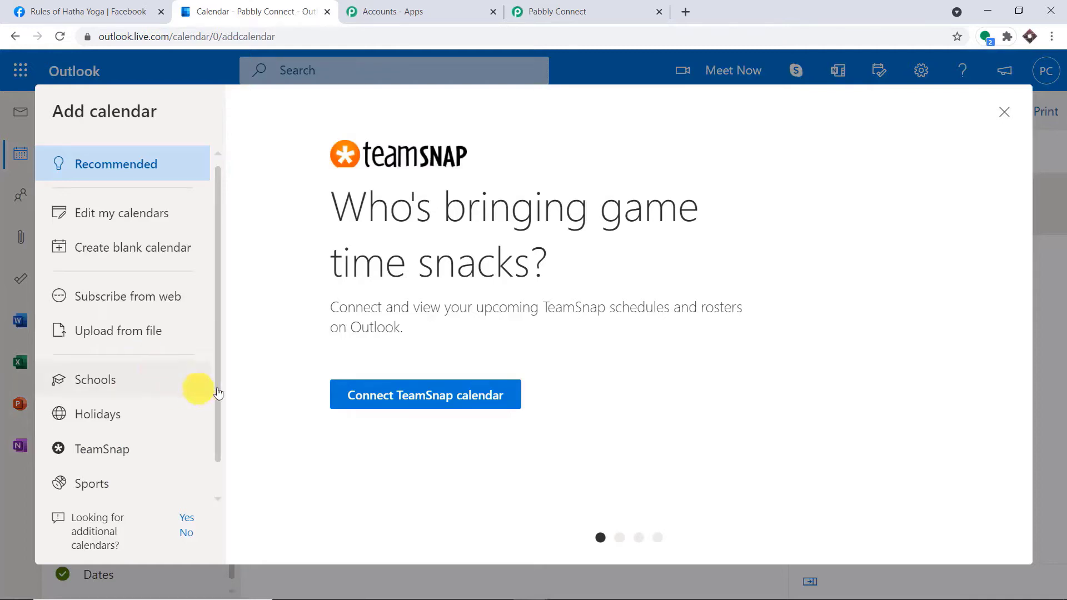
click(186, 525)
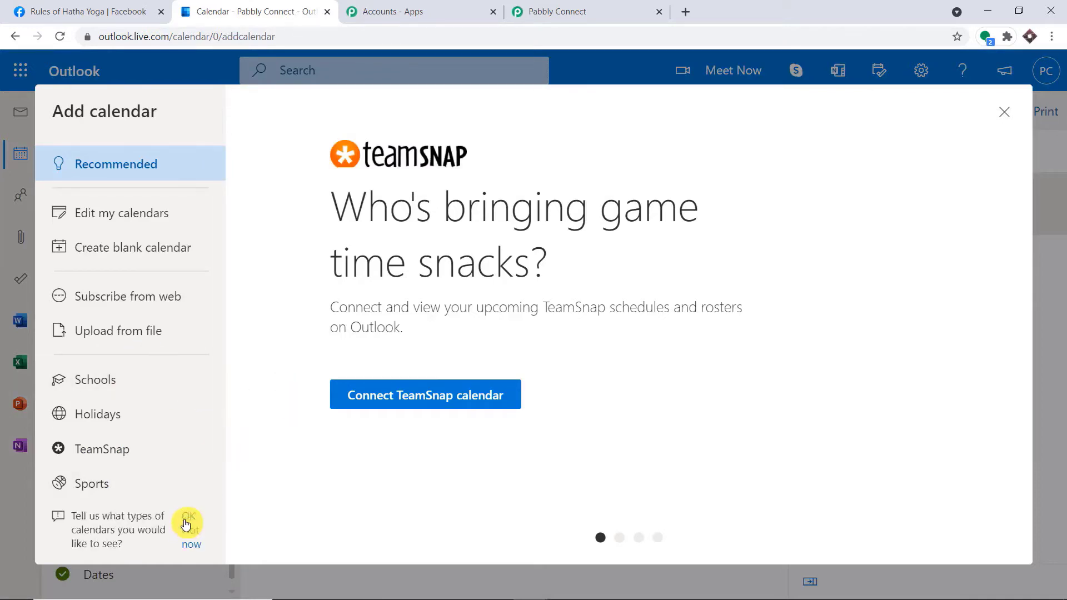
click(194, 542)
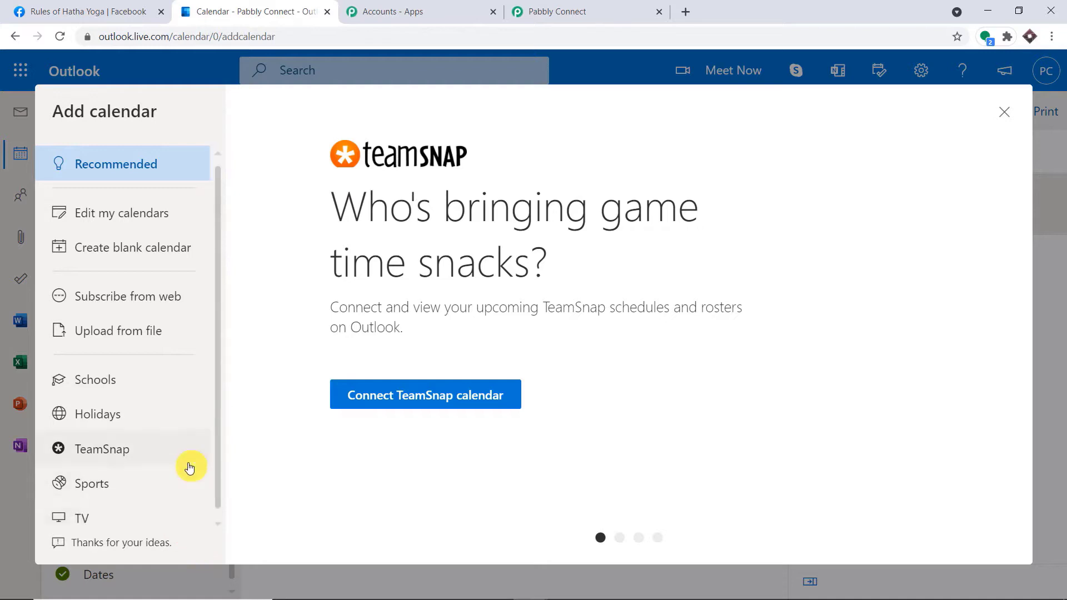
click(168, 240)
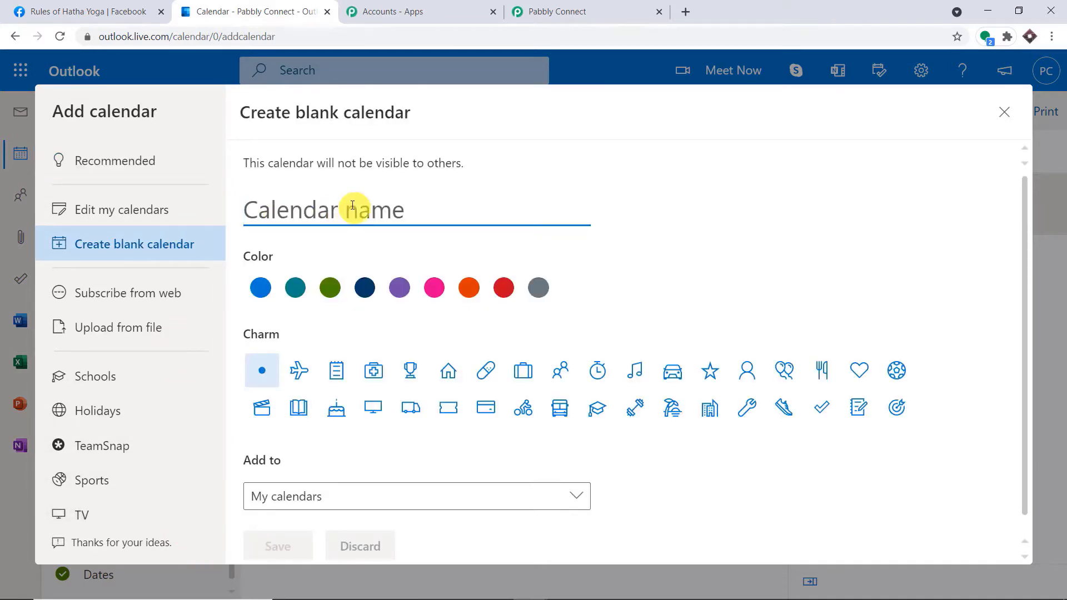
text(Yoga Events)
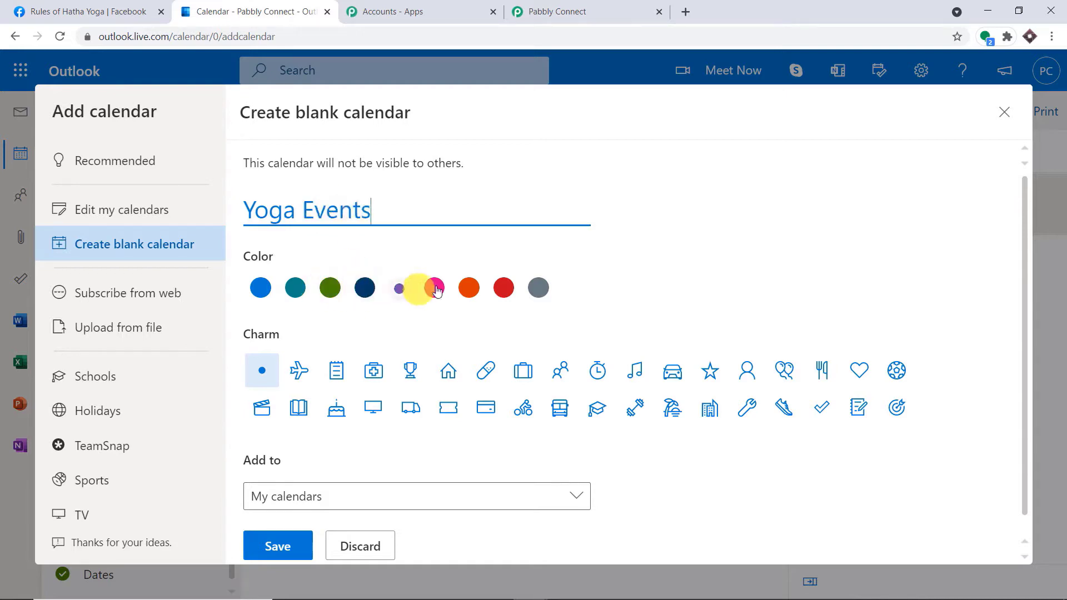
click(471, 289)
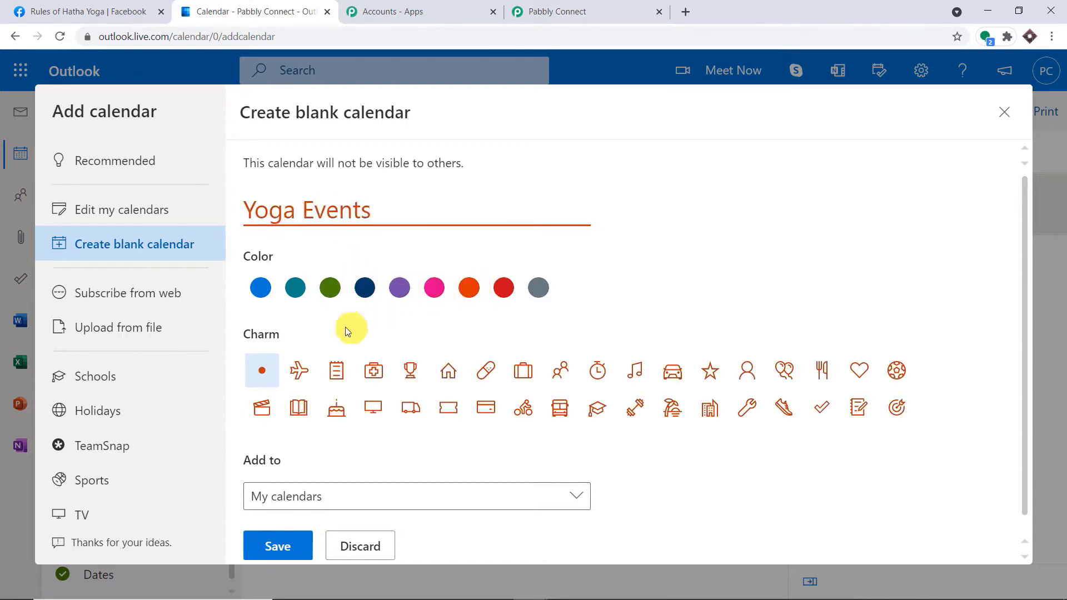
click(281, 545)
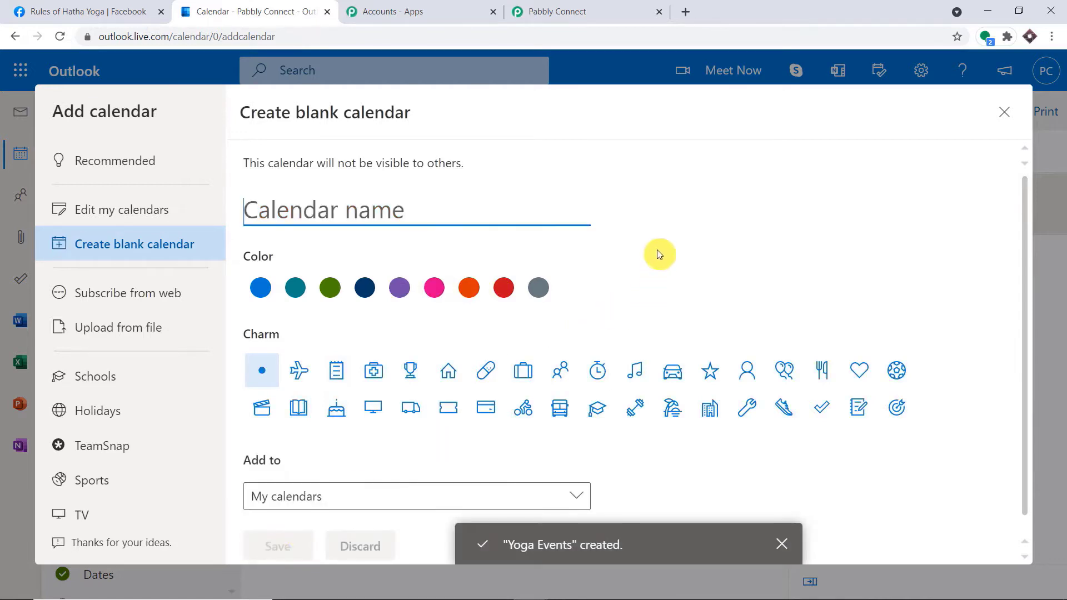
click(1004, 114)
Hide the Dates calendar and show only Yoga Events in Outlook.
scroll(183, 444, down, 1)
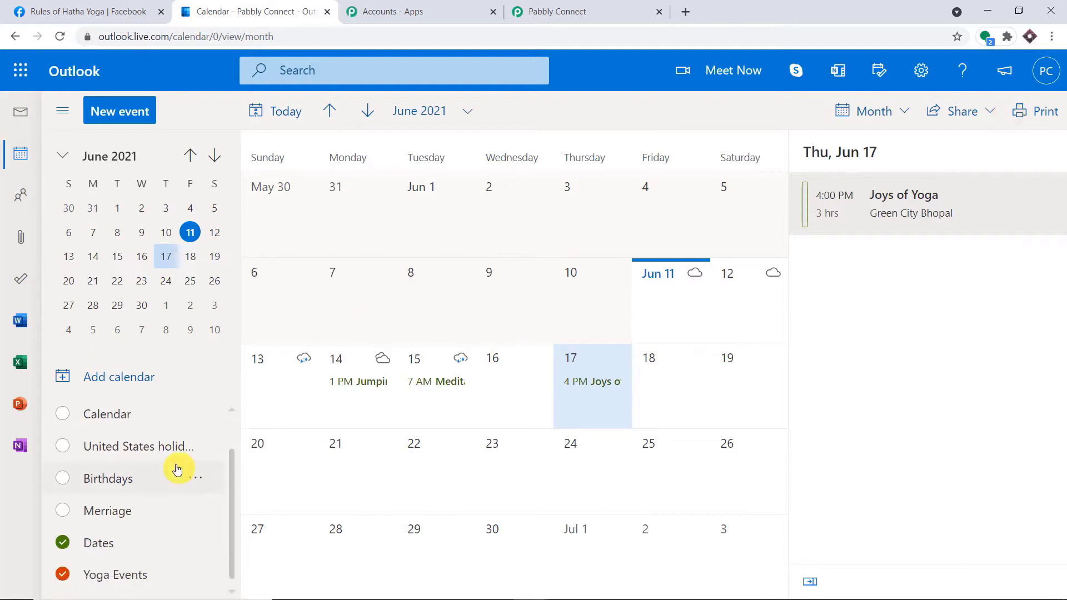
click(67, 547)
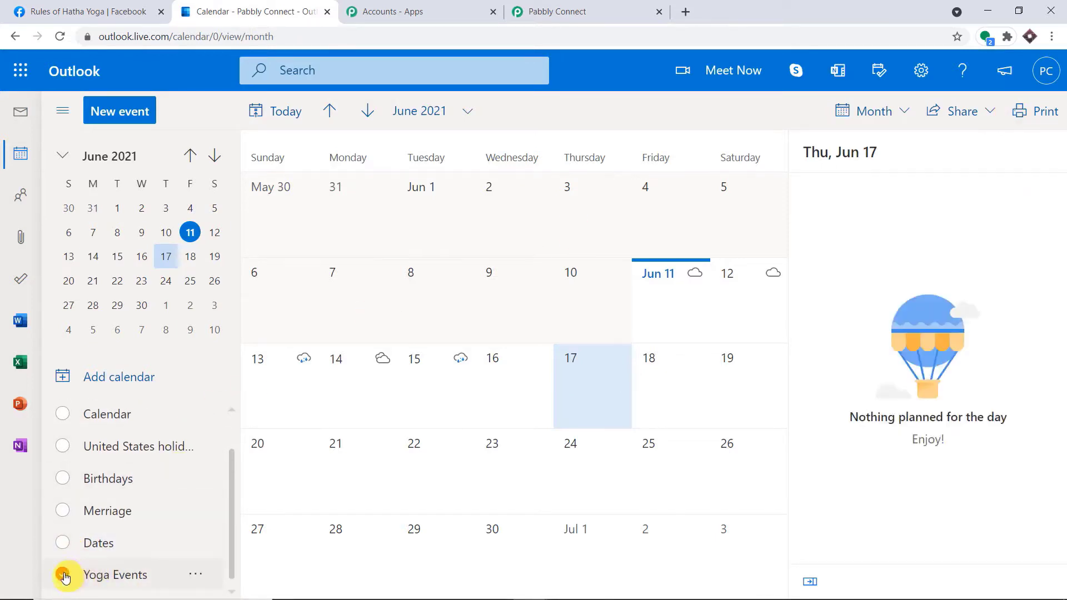
click(63, 575)
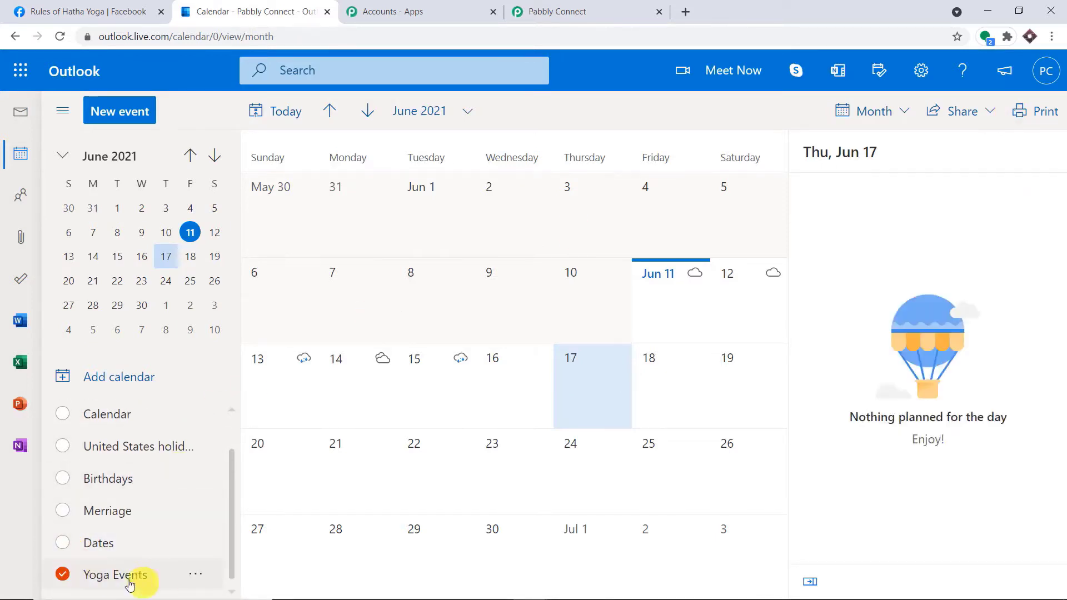
click(594, 8)
Refresh the calendar list and choose Yoga Events as the action's Calendar.
click(884, 191)
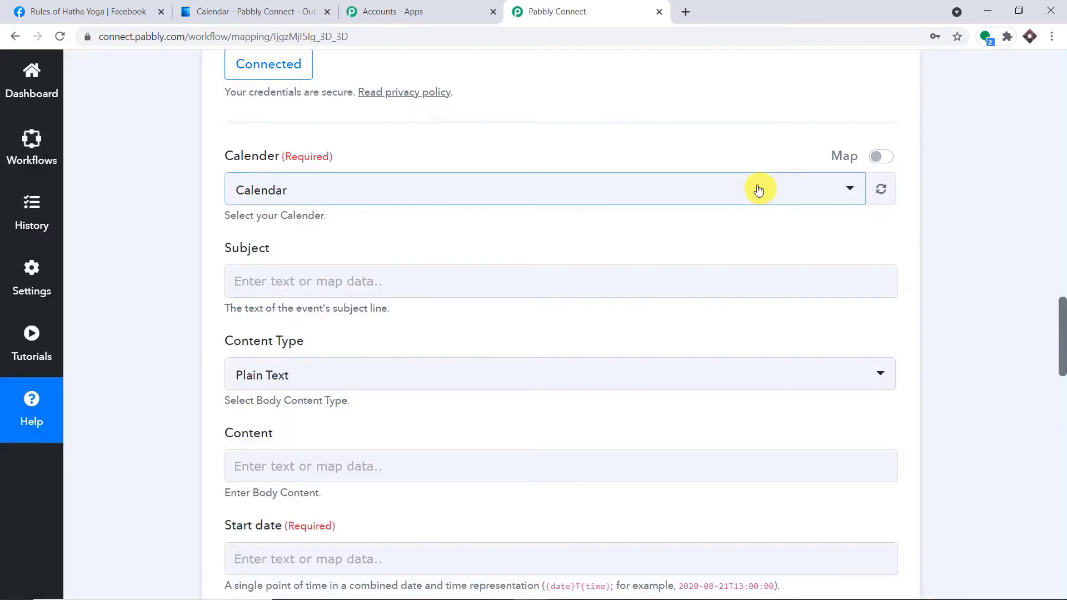
click(757, 189)
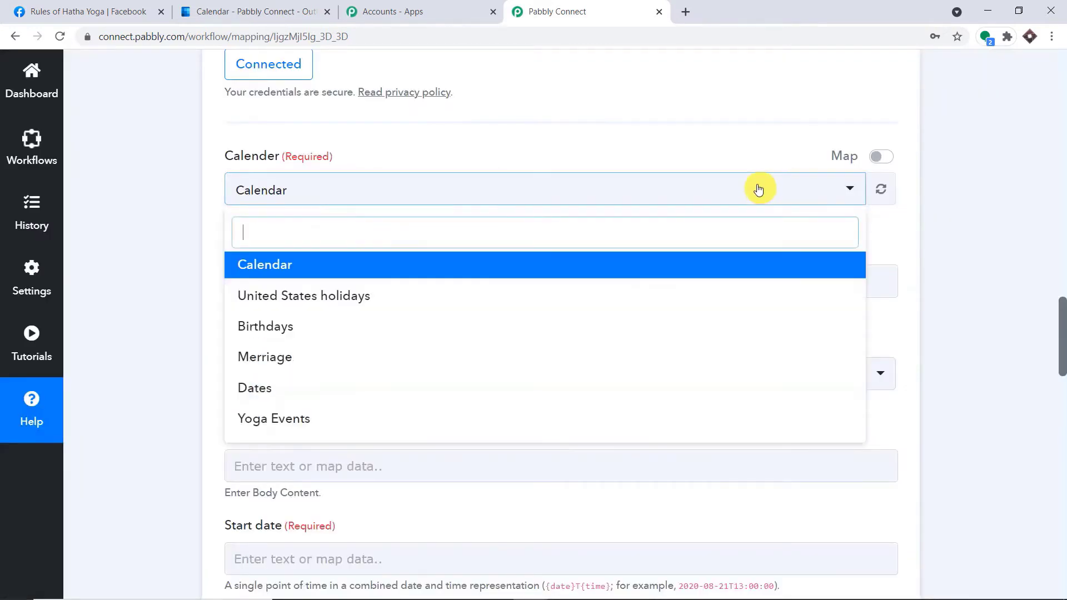
click(327, 419)
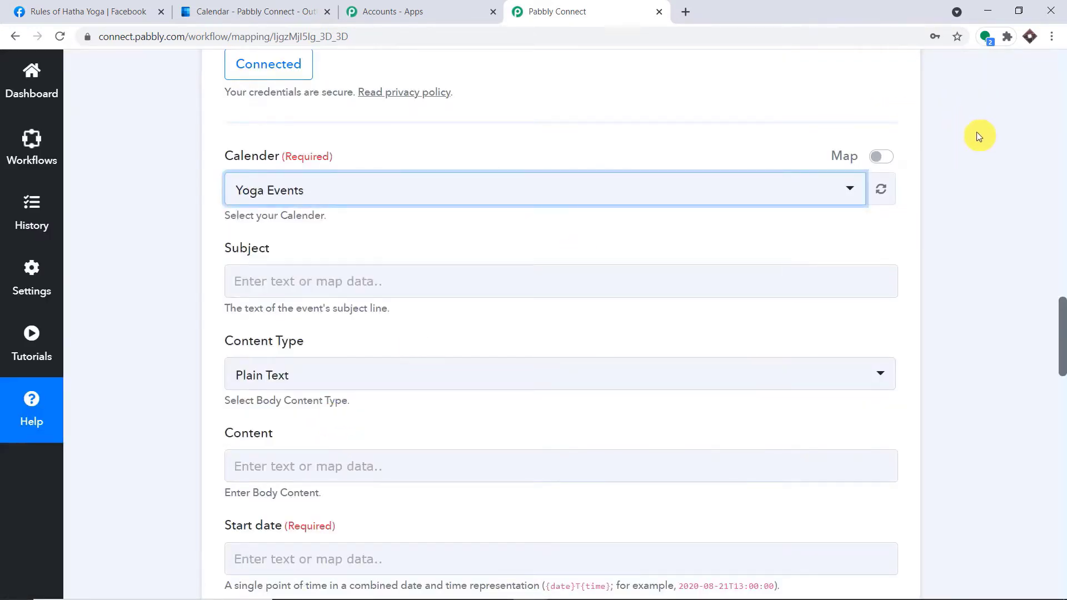
scroll(976, 133, down, 1)
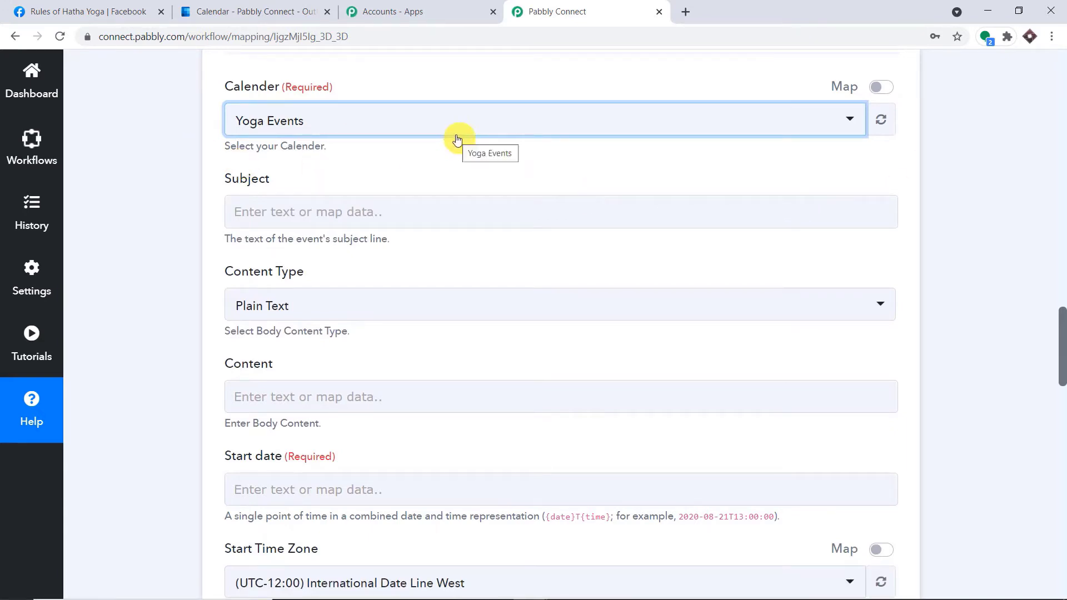
Map the Facebook event's Name into the Subject field.
click(329, 212)
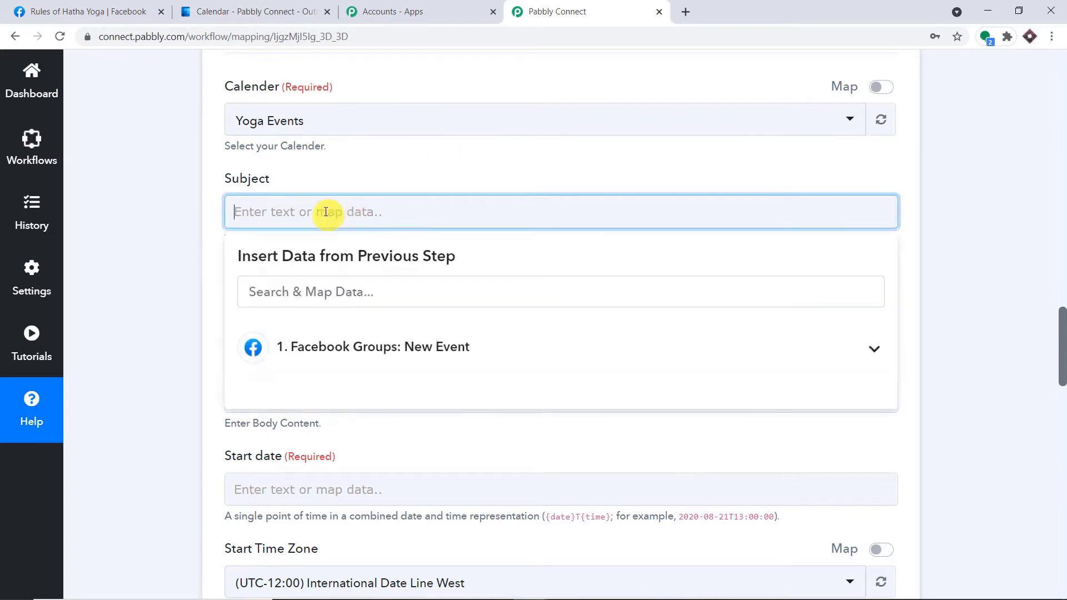
click(371, 348)
scroll(692, 356, down, 4)
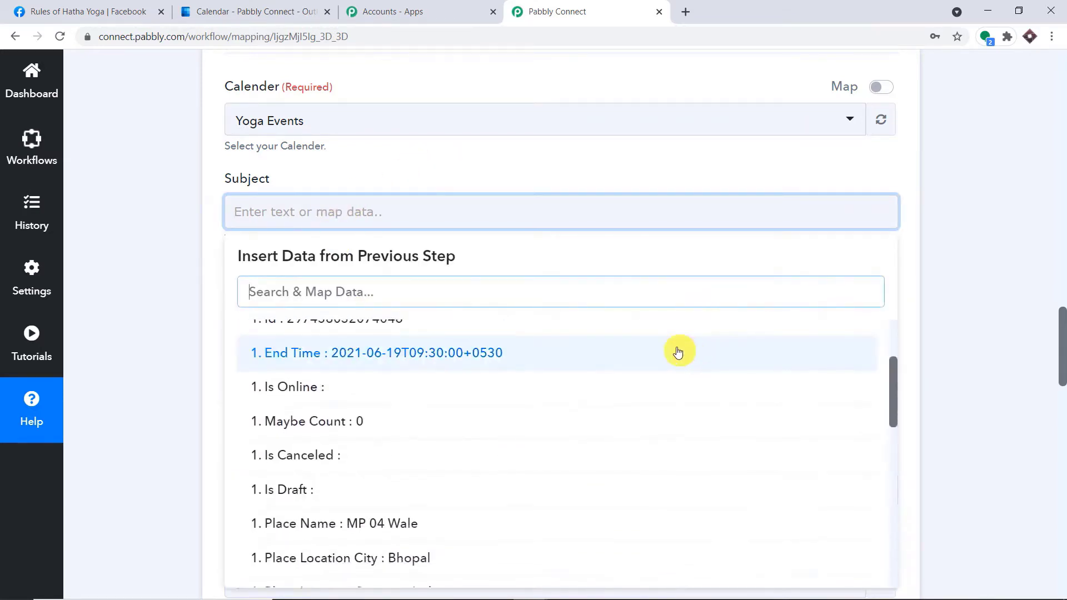
scroll(636, 411, down, 5)
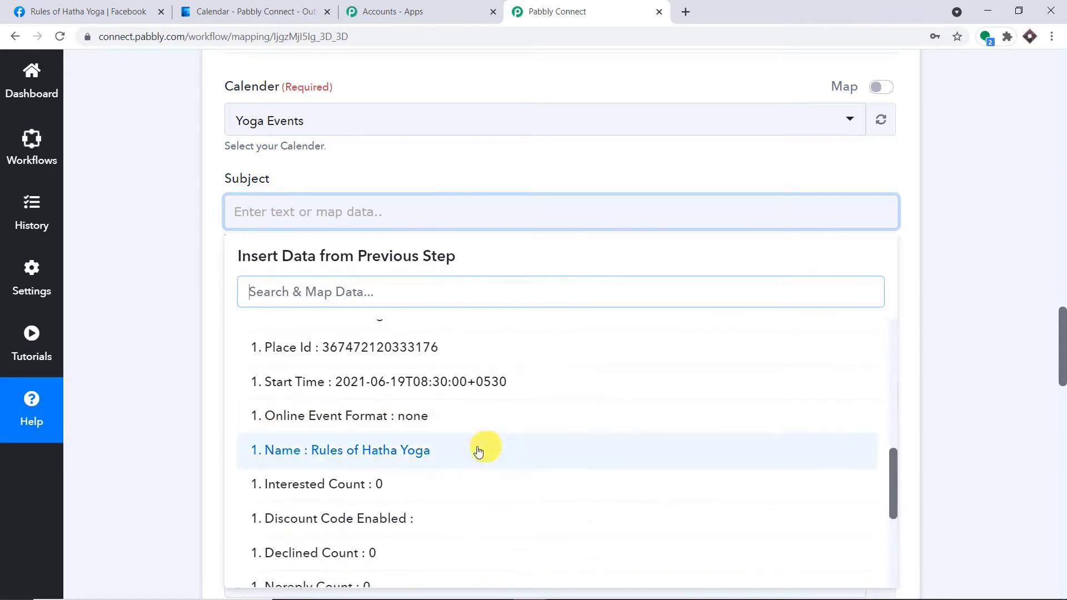
click(476, 448)
click(979, 243)
scroll(843, 321, down, 2)
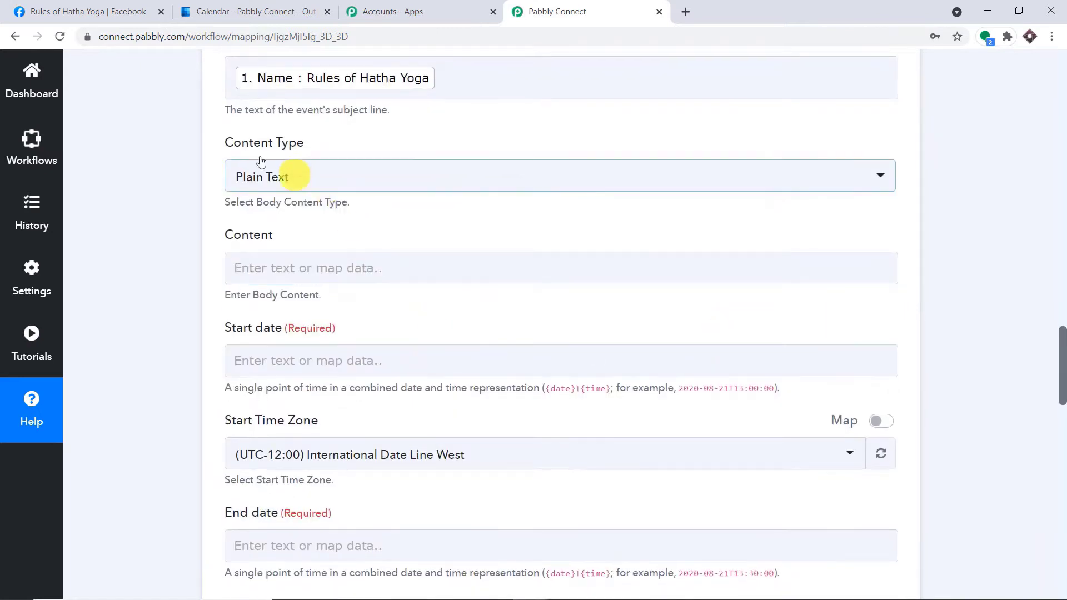
scroll(309, 178, down, 2)
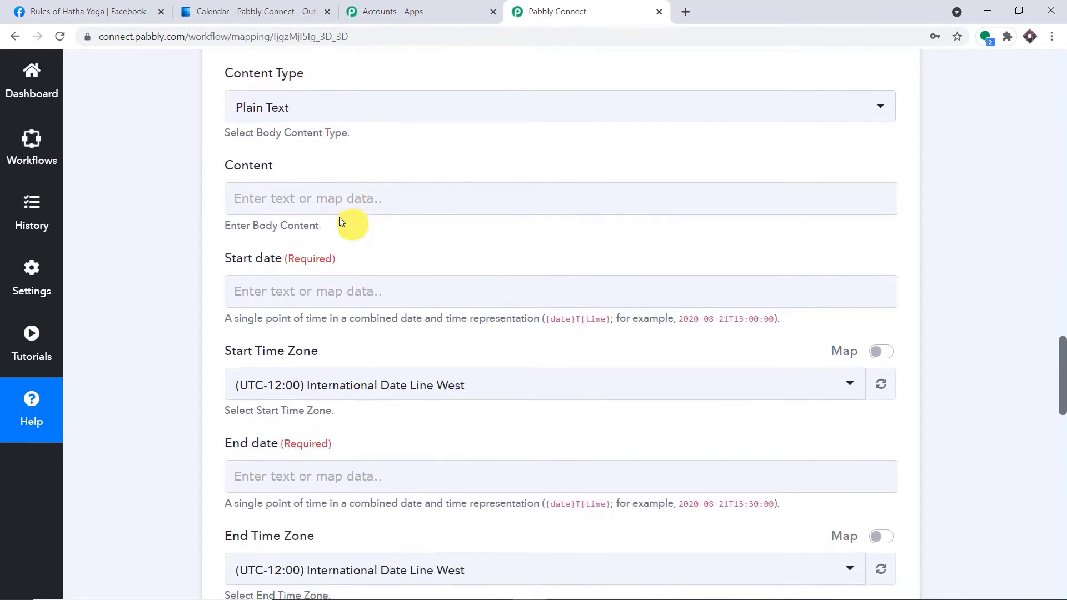
Map the Facebook event's Description into the Content field.
click(331, 204)
click(441, 338)
scroll(456, 384, down, 1)
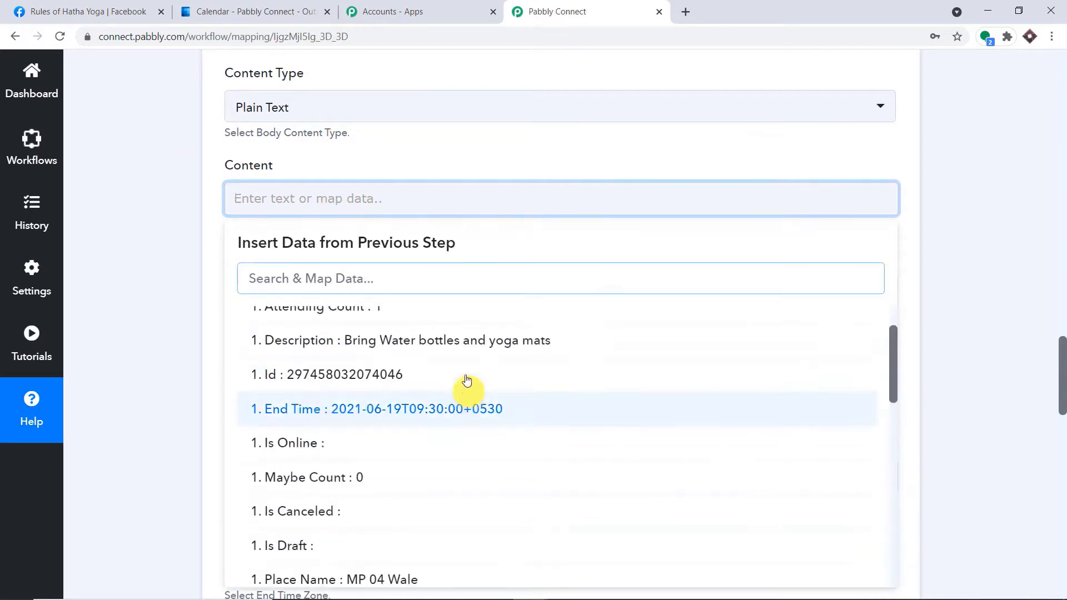
click(474, 341)
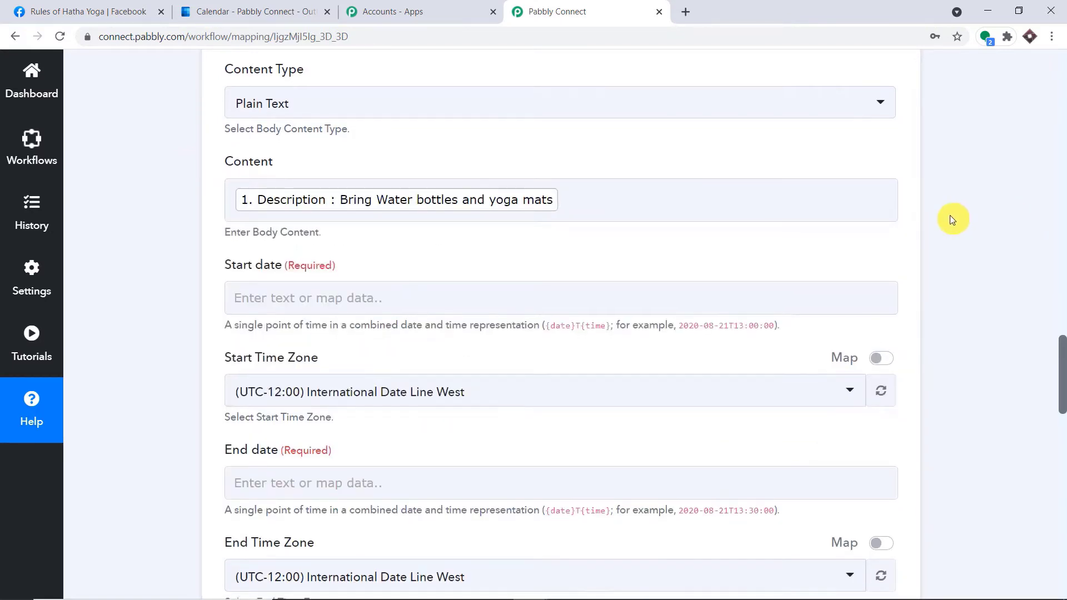
scroll(948, 215, down, 1)
Map the Facebook event's Start Time into the Start date field.
click(345, 232)
click(376, 362)
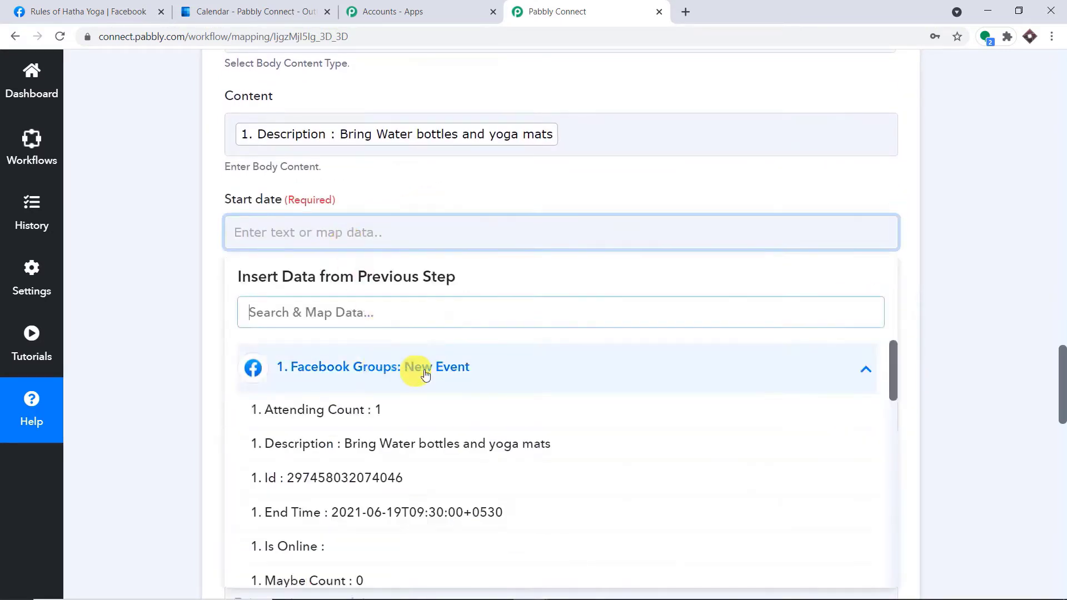
scroll(464, 428, down, 1)
scroll(445, 458, down, 2)
scroll(445, 433, down, 5)
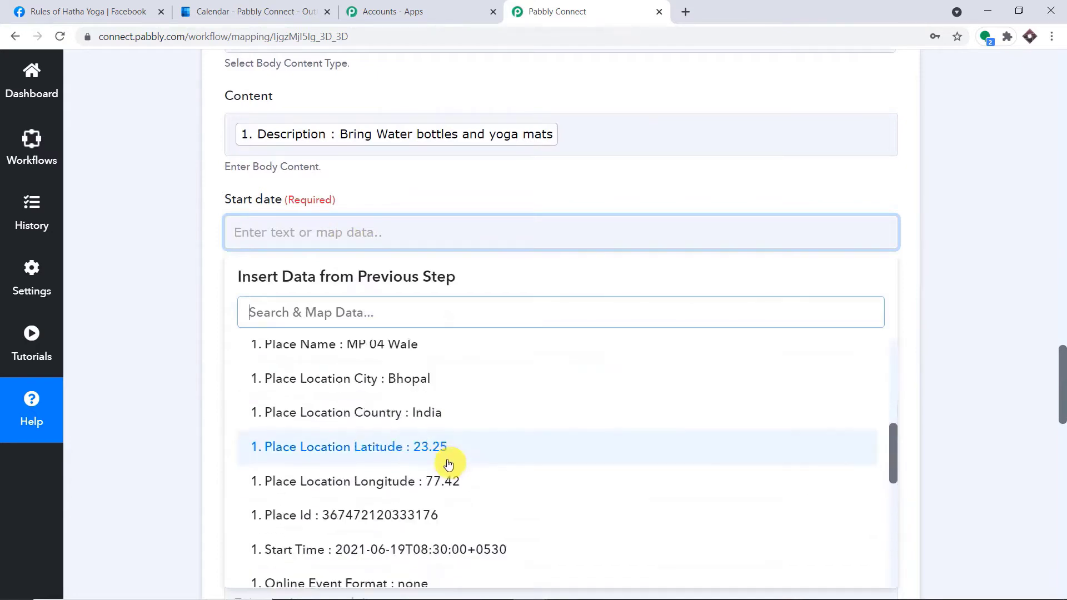
click(459, 472)
click(994, 248)
scroll(991, 245, down, 2)
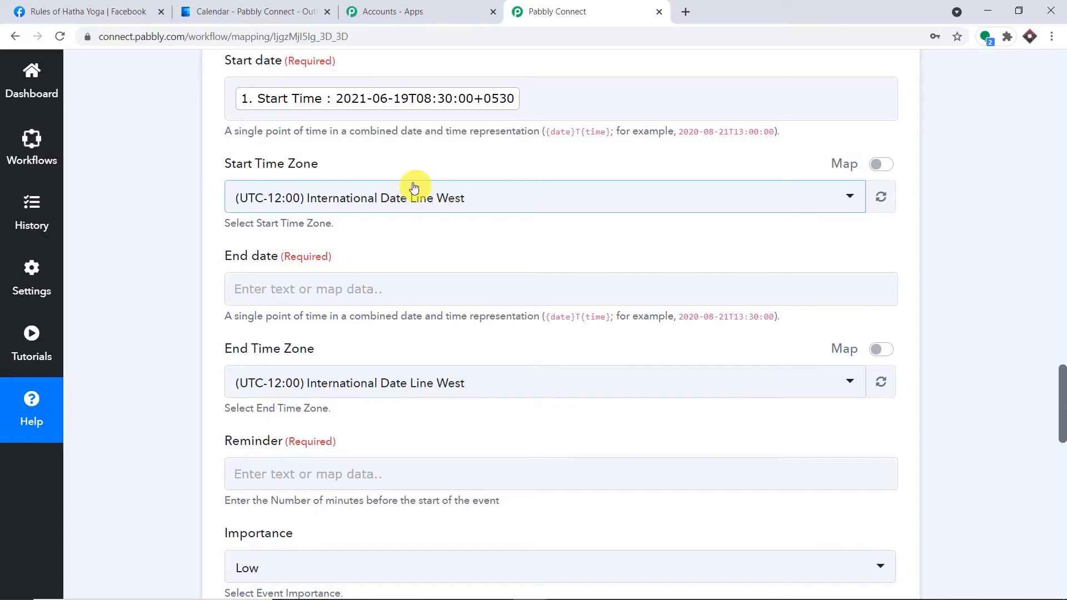
Replace the default Start Time Zone with the Facebook event's mapped Timezone.
click(881, 164)
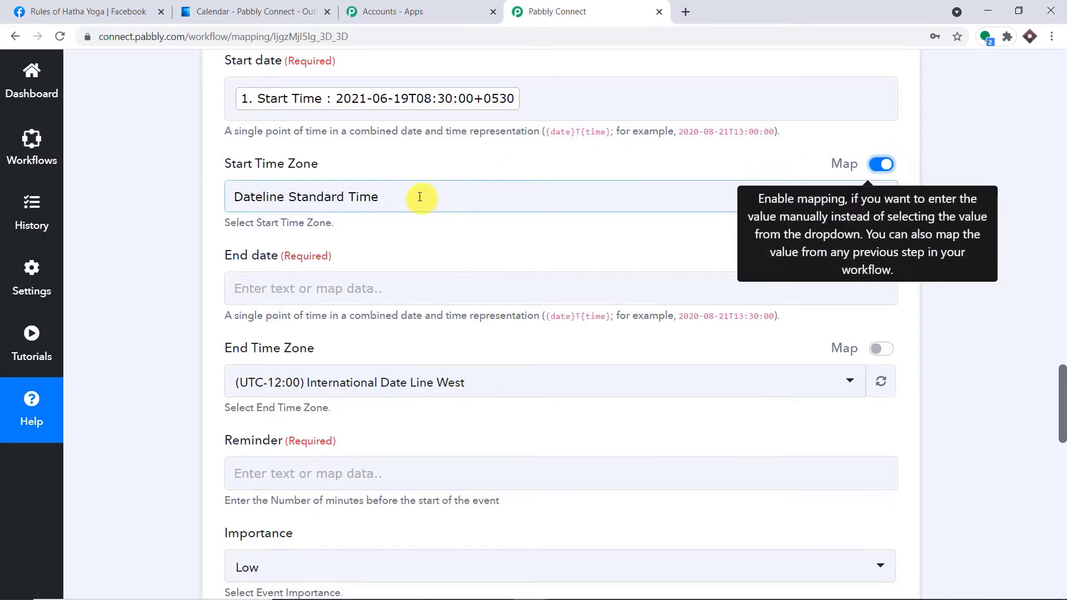
drag(419, 198, 188, 195)
key(BackSpace)
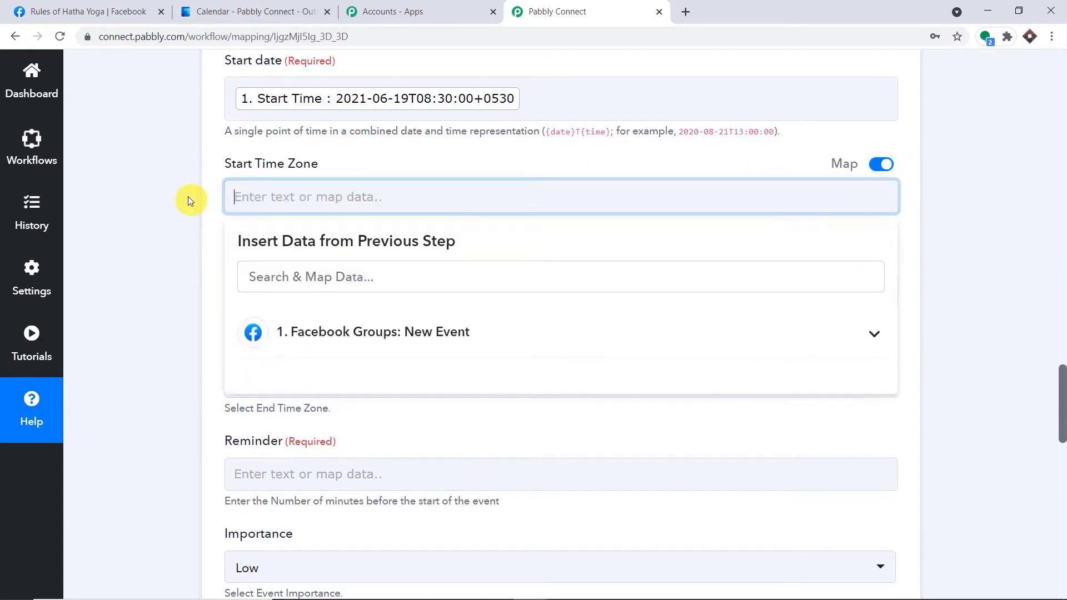
click(433, 345)
scroll(439, 378, down, 2)
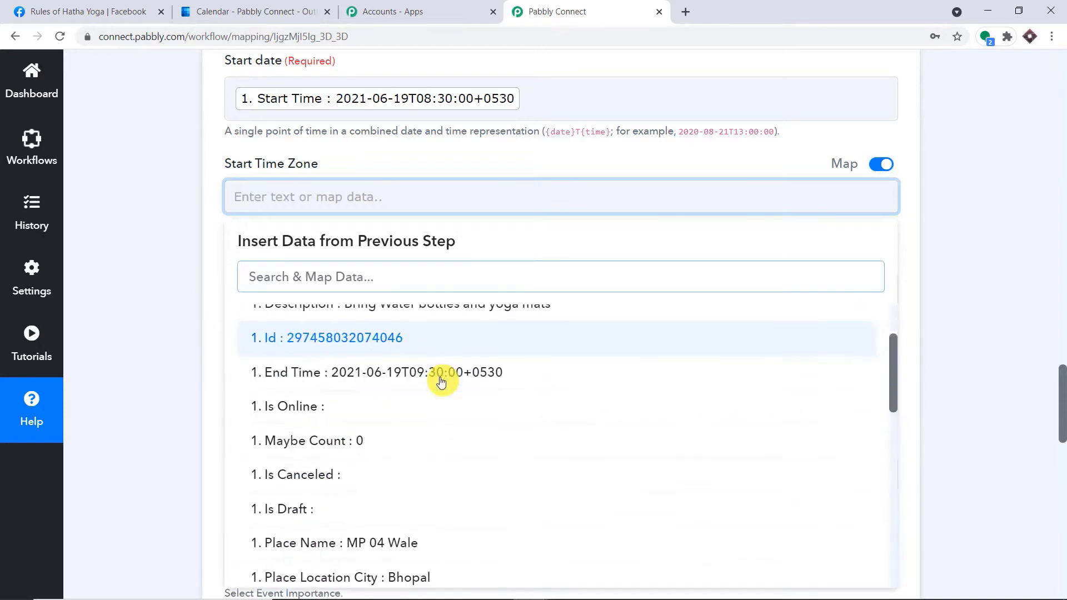
scroll(441, 382, down, 7)
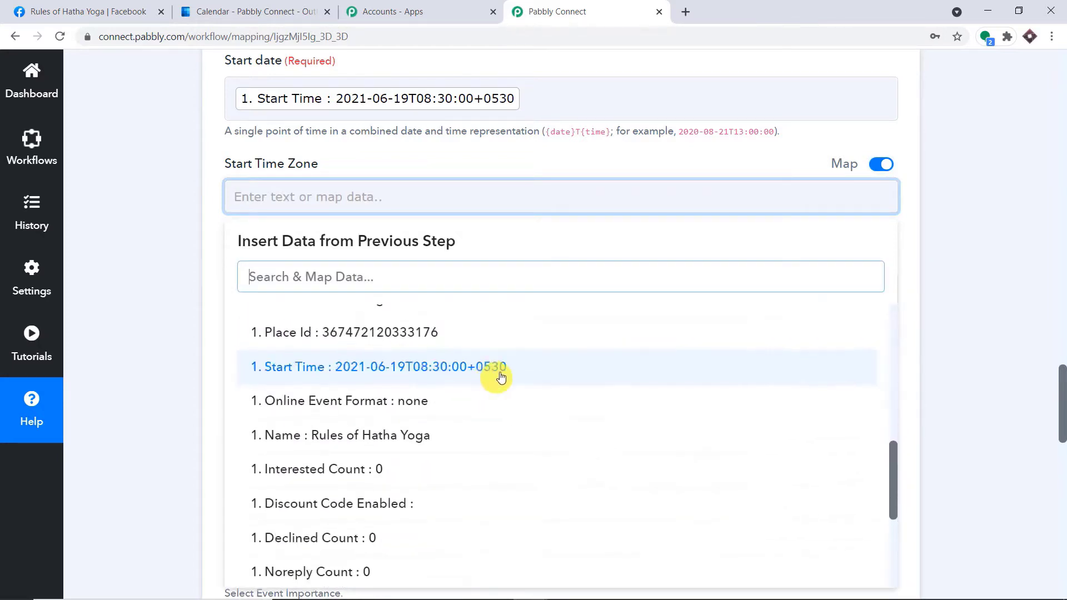
scroll(500, 377, down, 7)
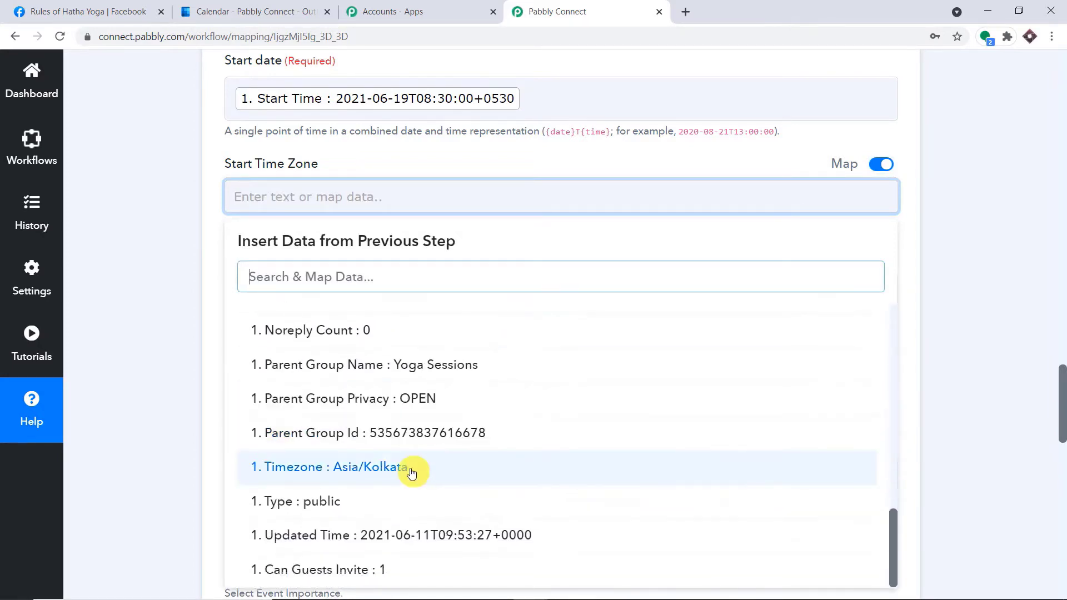
click(398, 473)
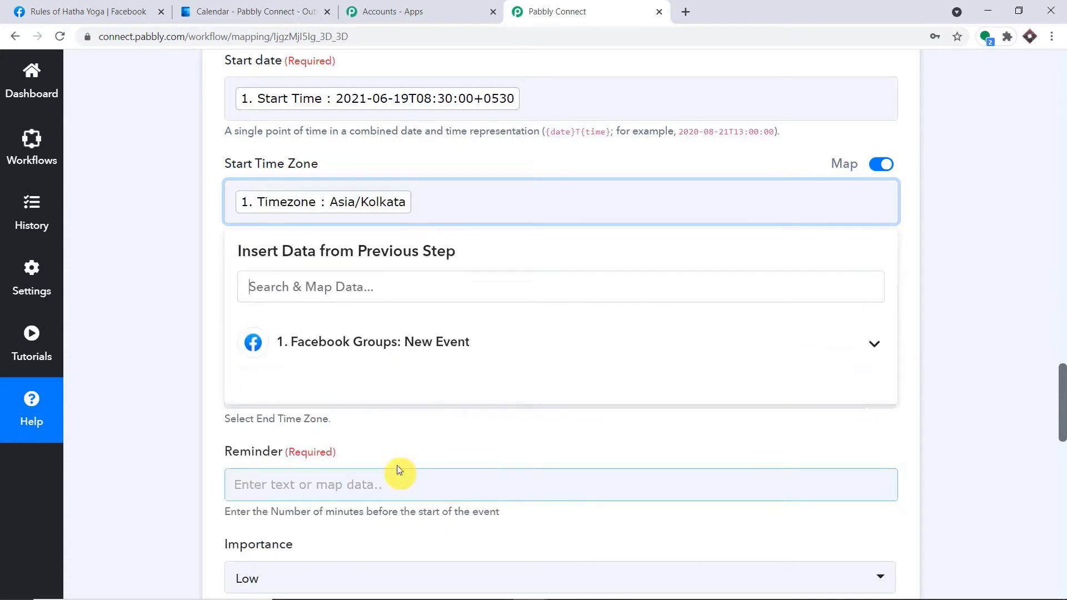
click(532, 165)
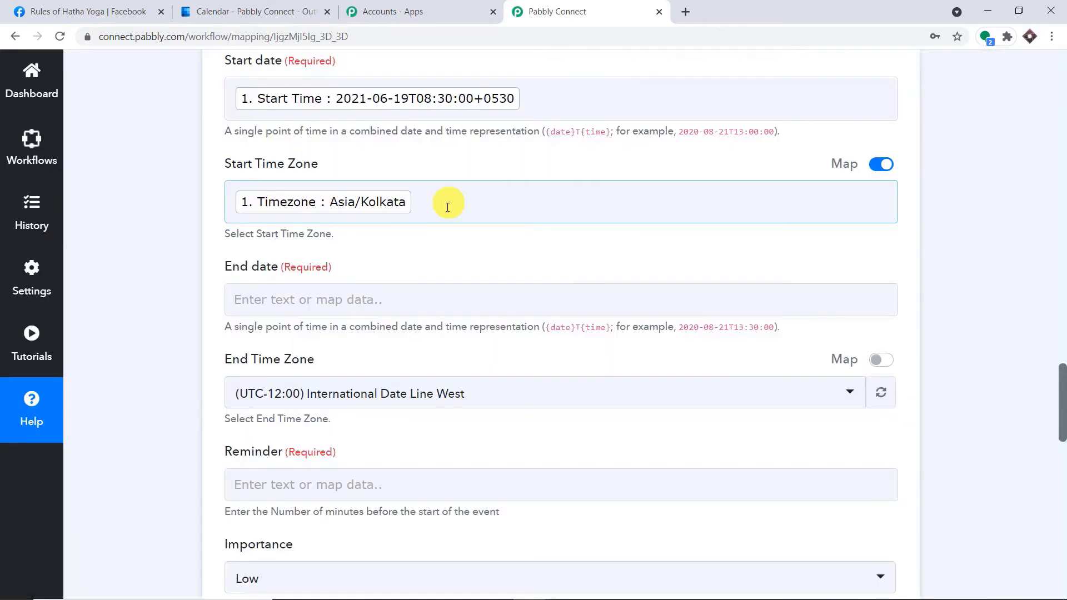
Map the Facebook event's End Time into the End date field.
click(382, 307)
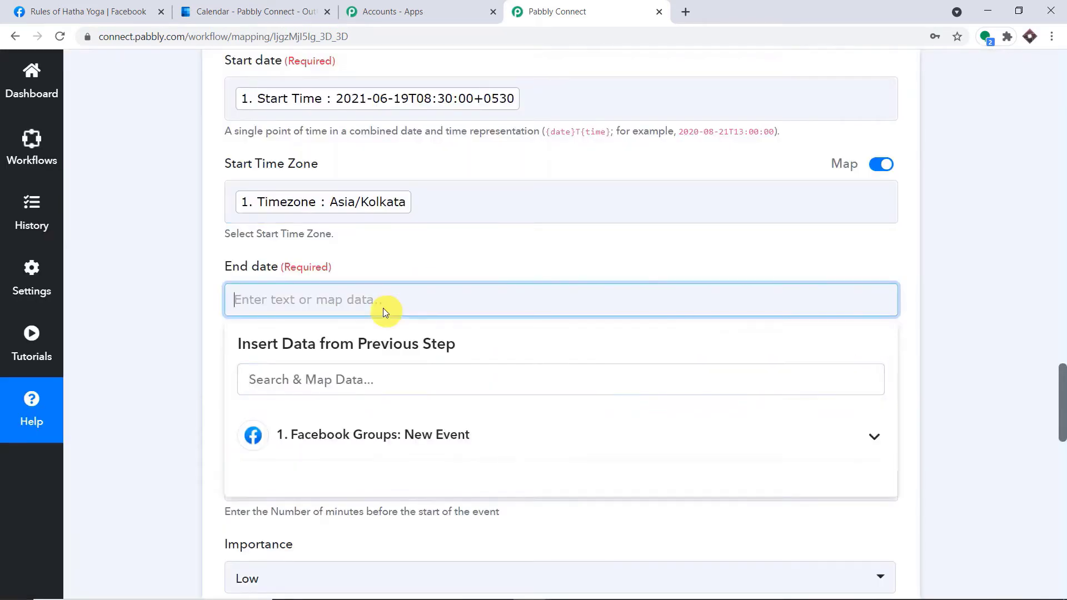
click(436, 434)
scroll(445, 448, down, 3)
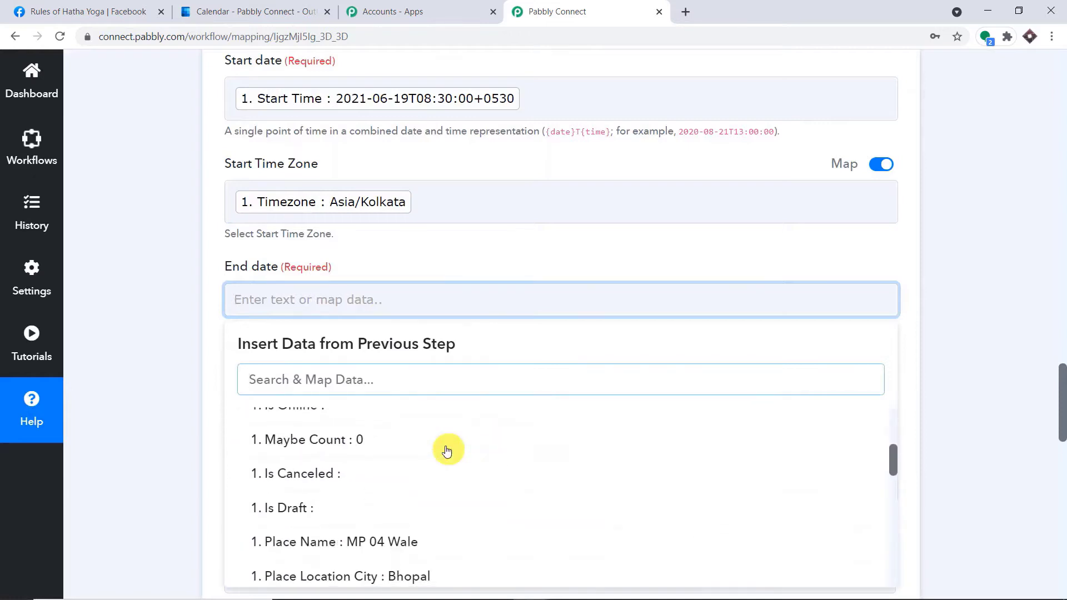
scroll(449, 447, up, 1)
click(448, 447)
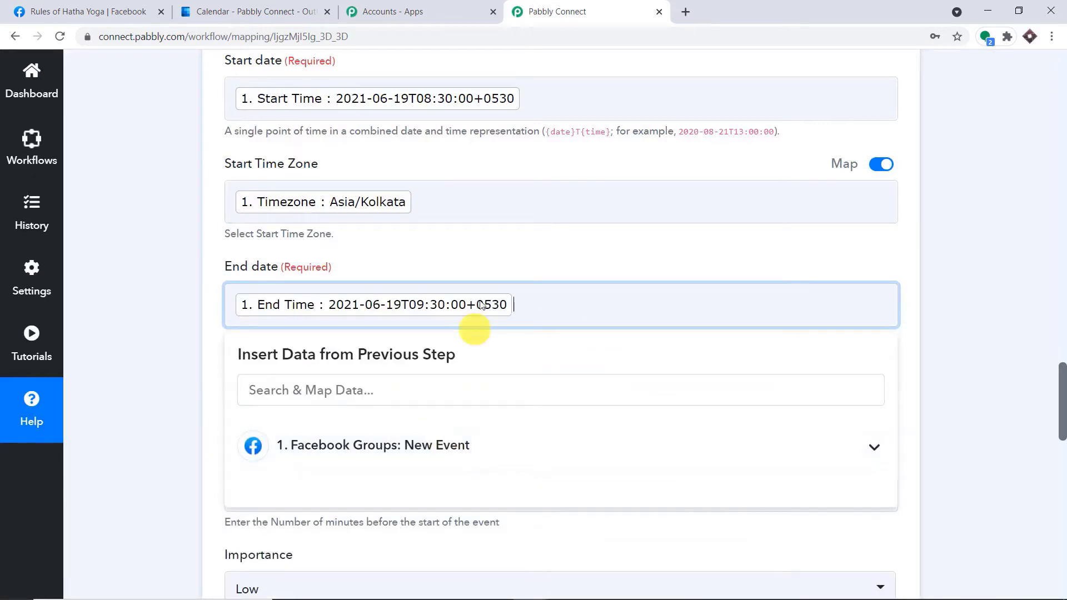
click(502, 260)
scroll(500, 260, down, 3)
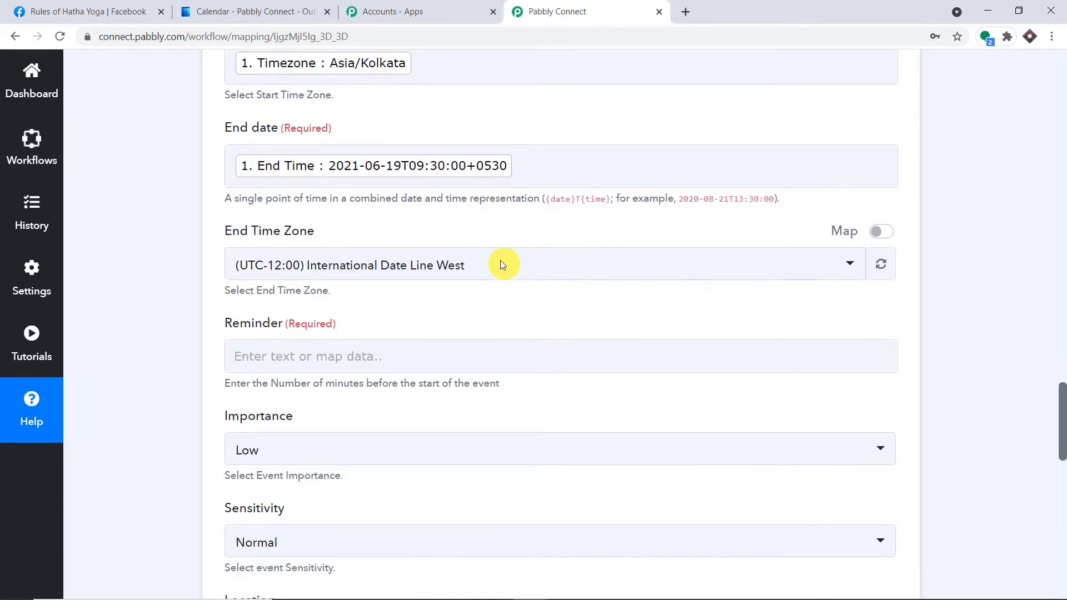
Replace End Time Zone's Dateline Standard Time with the mapped Timezone, Asia/Kolkata.
click(883, 232)
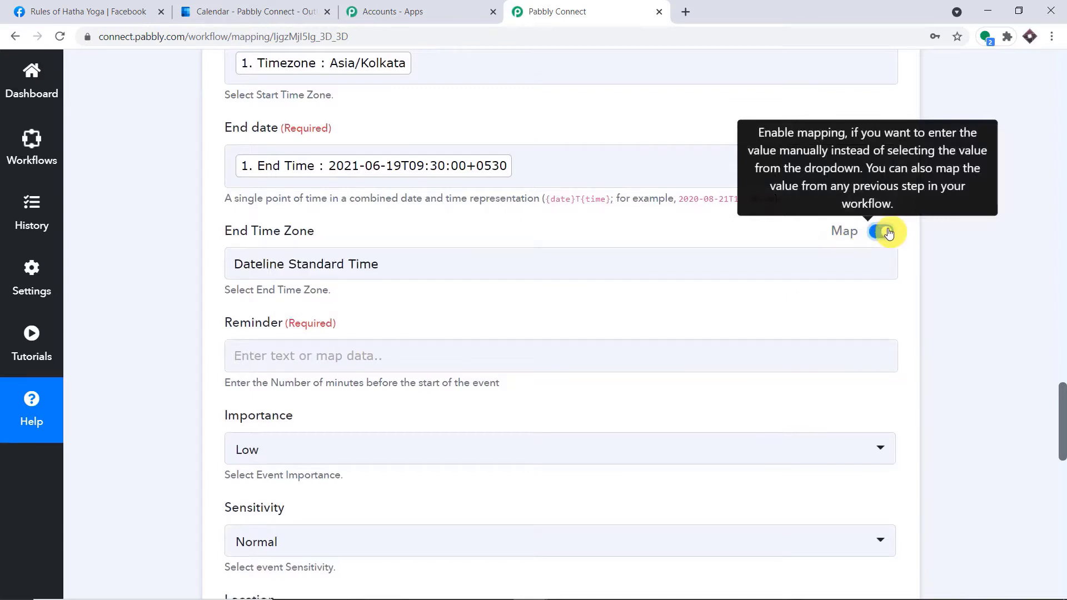
click(387, 257)
key(ctrl+a)
key(BackSpace)
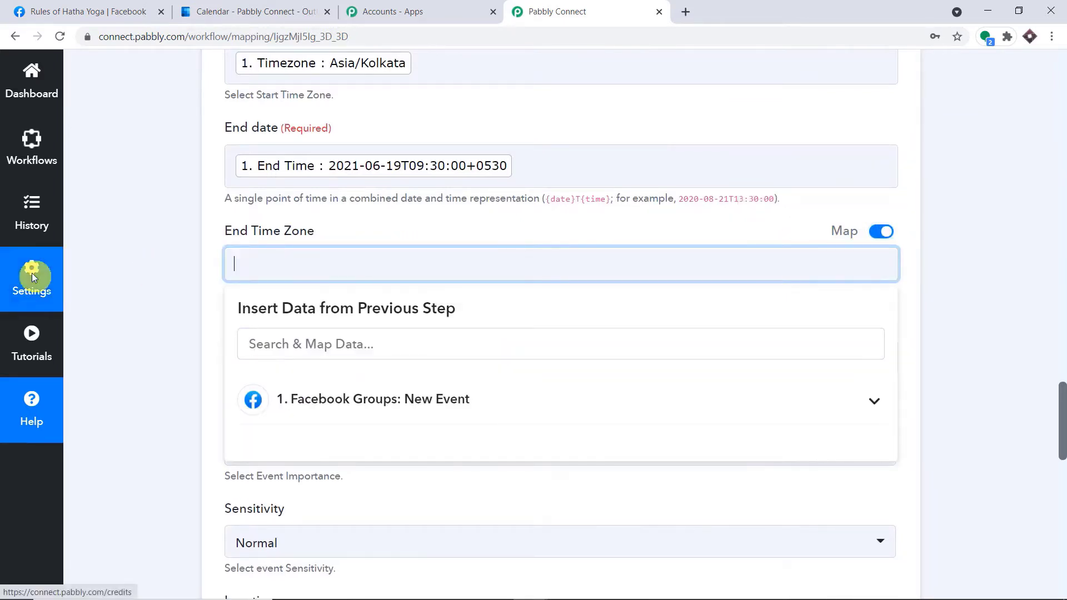
click(409, 399)
scroll(426, 405, down, 1)
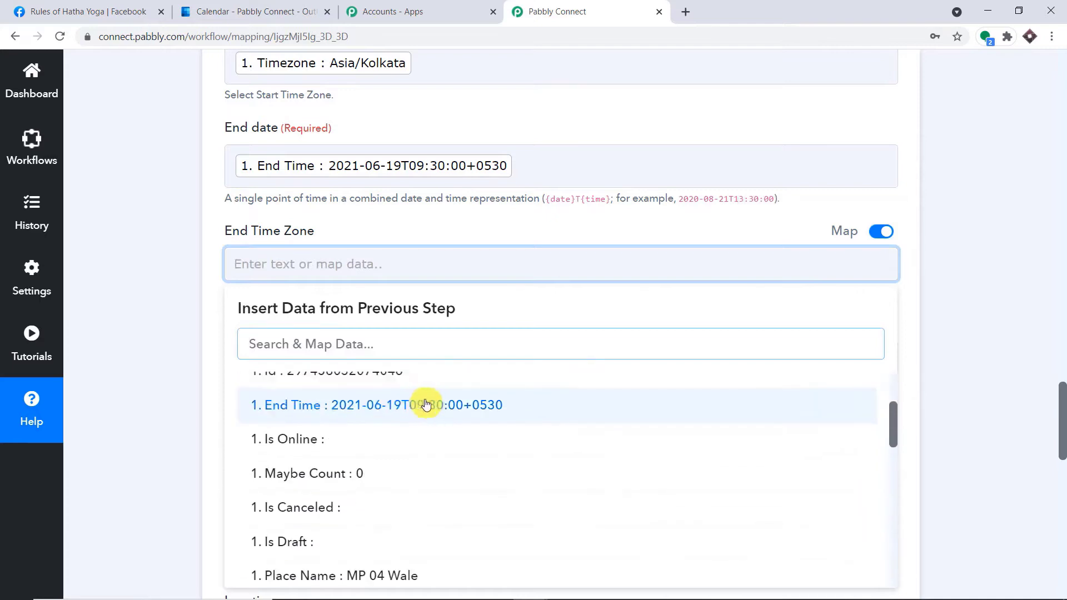
scroll(426, 405, down, 6)
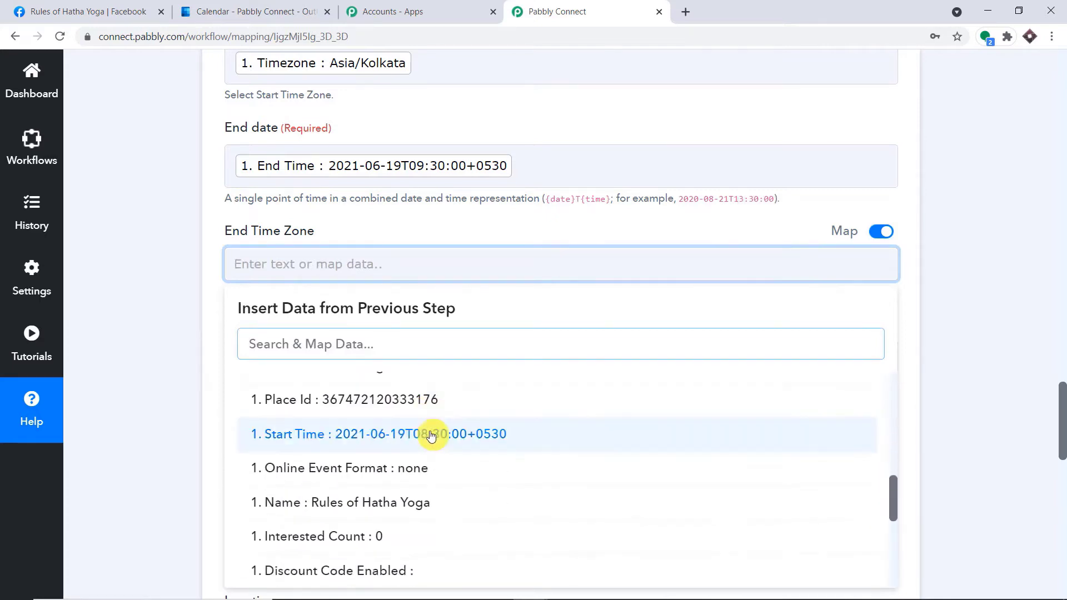
scroll(427, 433, down, 5)
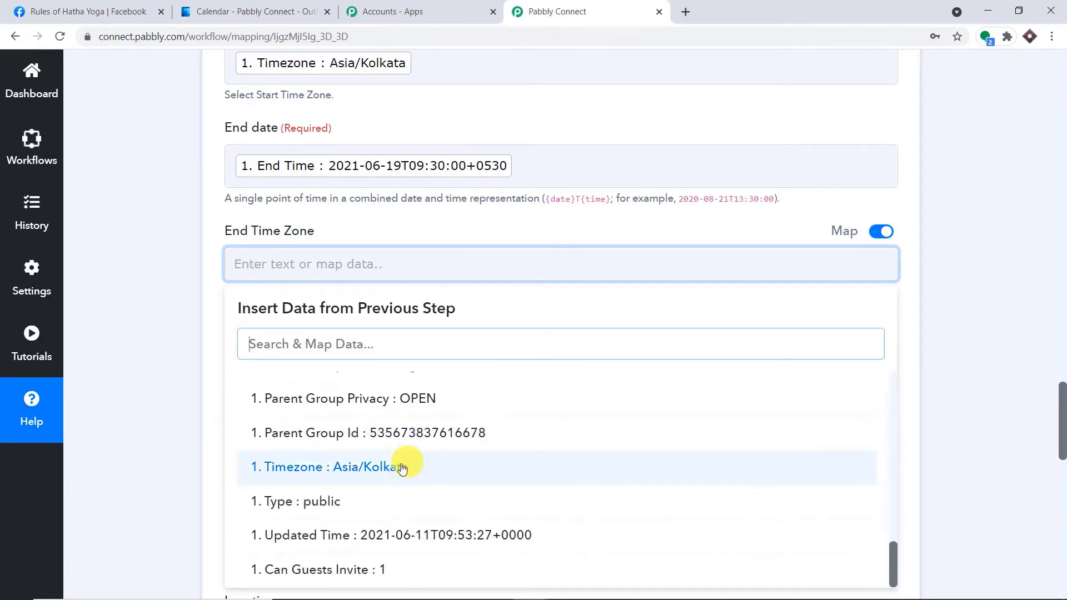
click(402, 469)
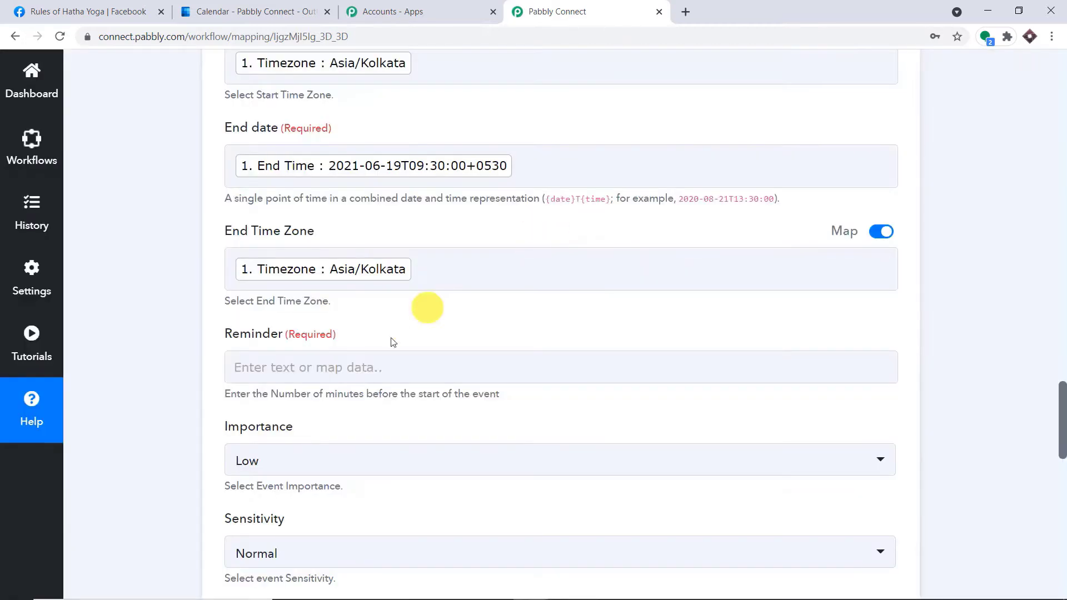
Set the Reminder to 60 minutes.
click(362, 376)
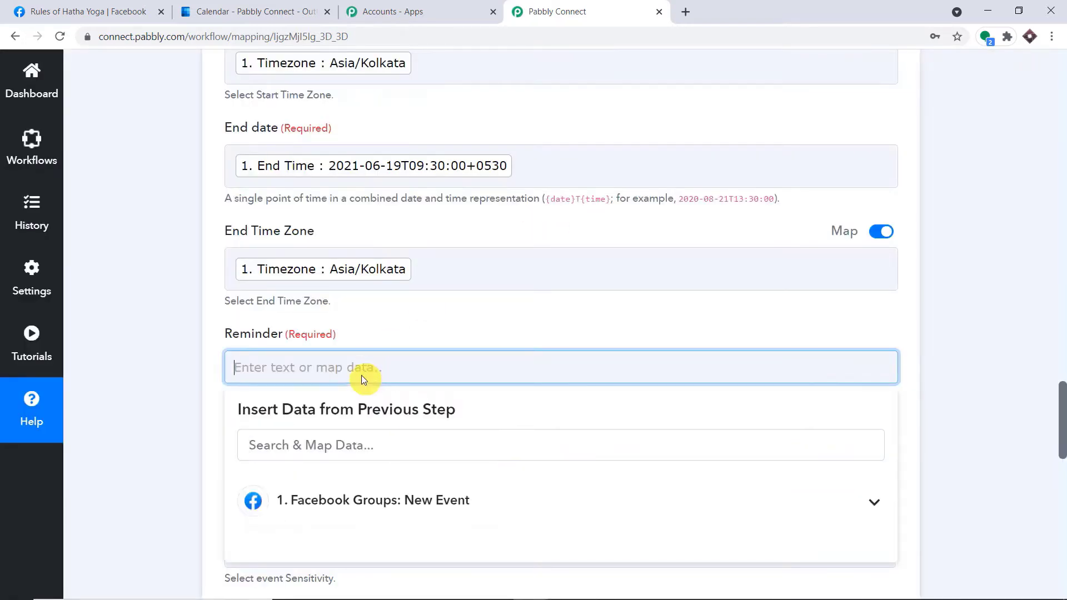
text(60)
click(425, 321)
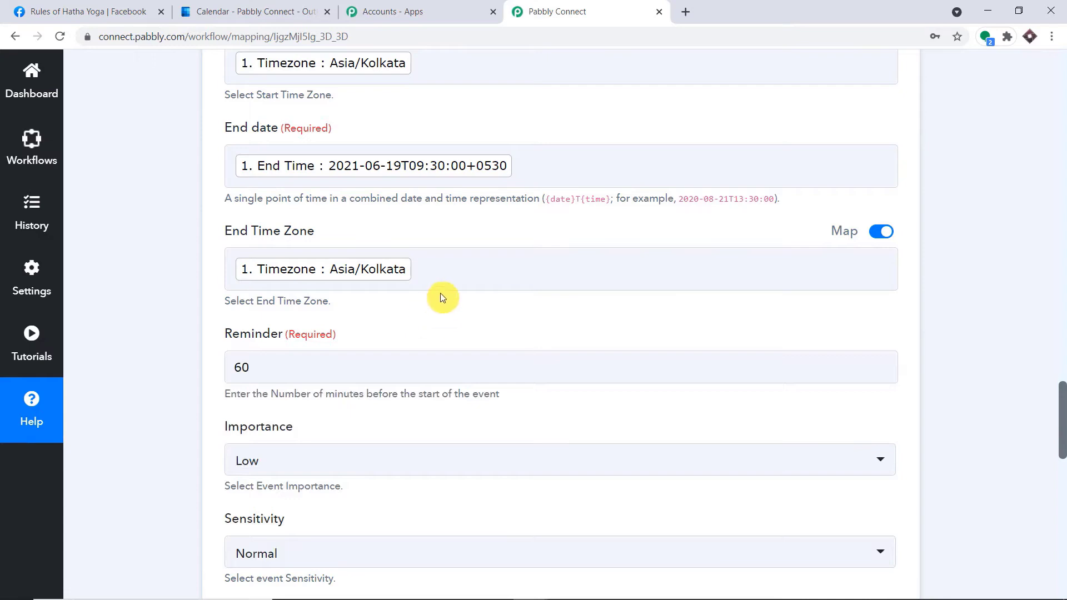
Map the Facebook event's Place Name, MP 04 Wale, into Location.
scroll(436, 291, down, 2)
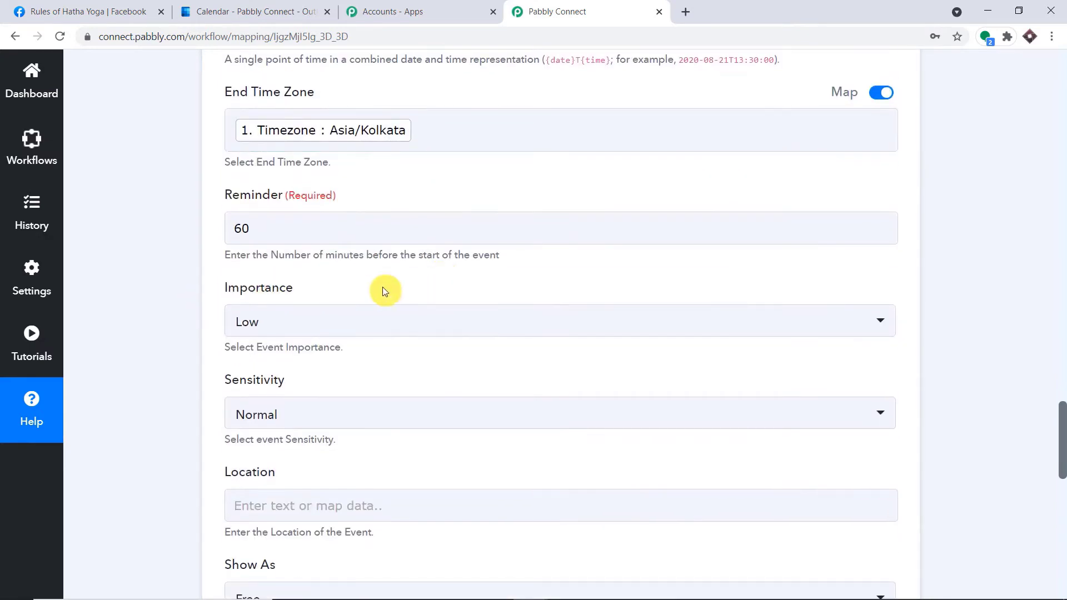
scroll(303, 329, down, 2)
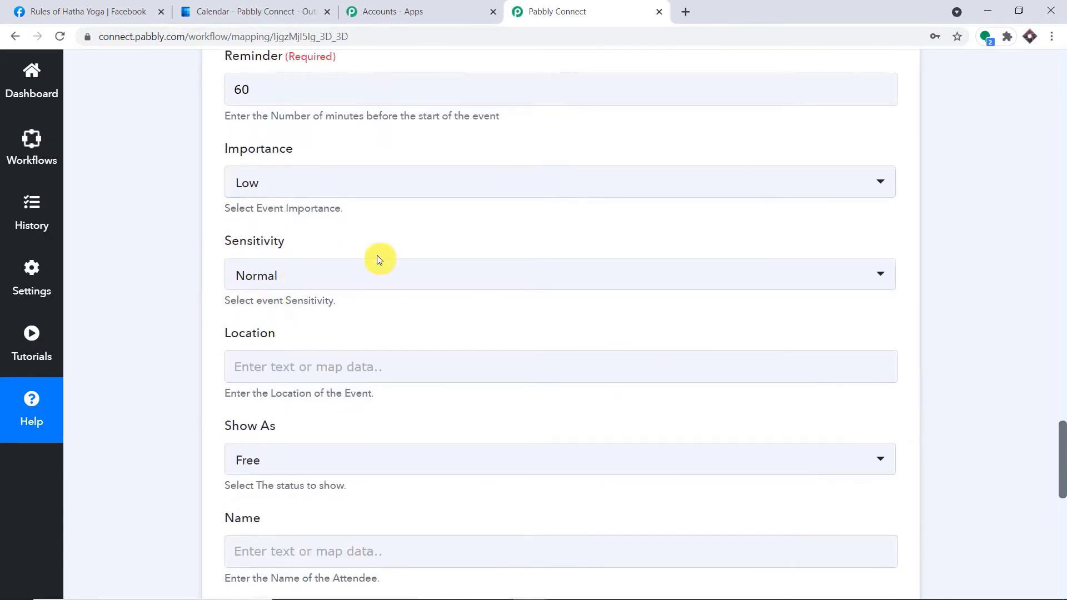
click(285, 361)
click(367, 484)
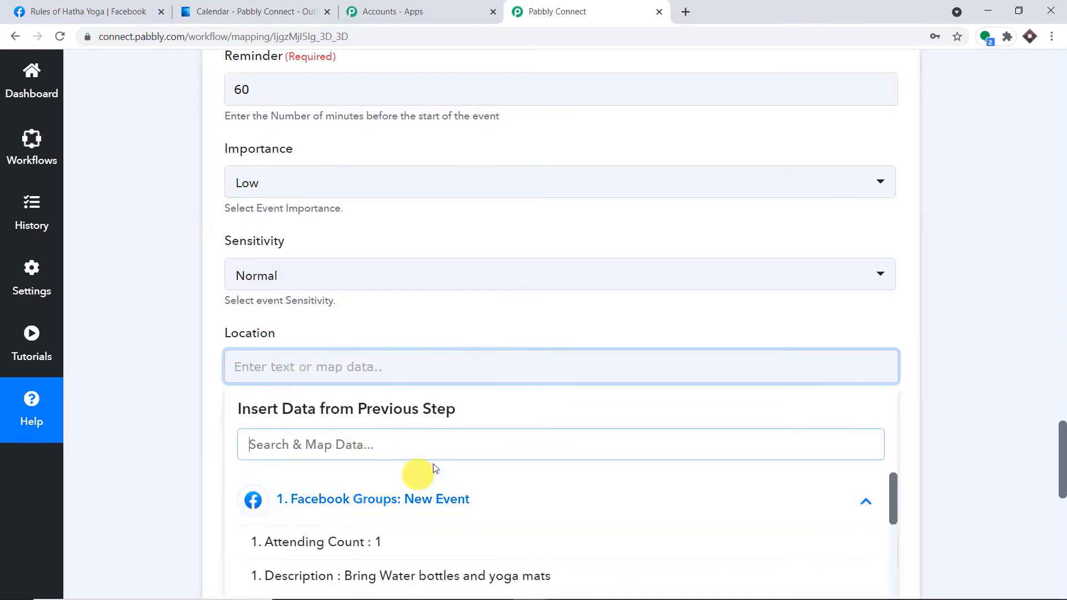
scroll(435, 468, down, 7)
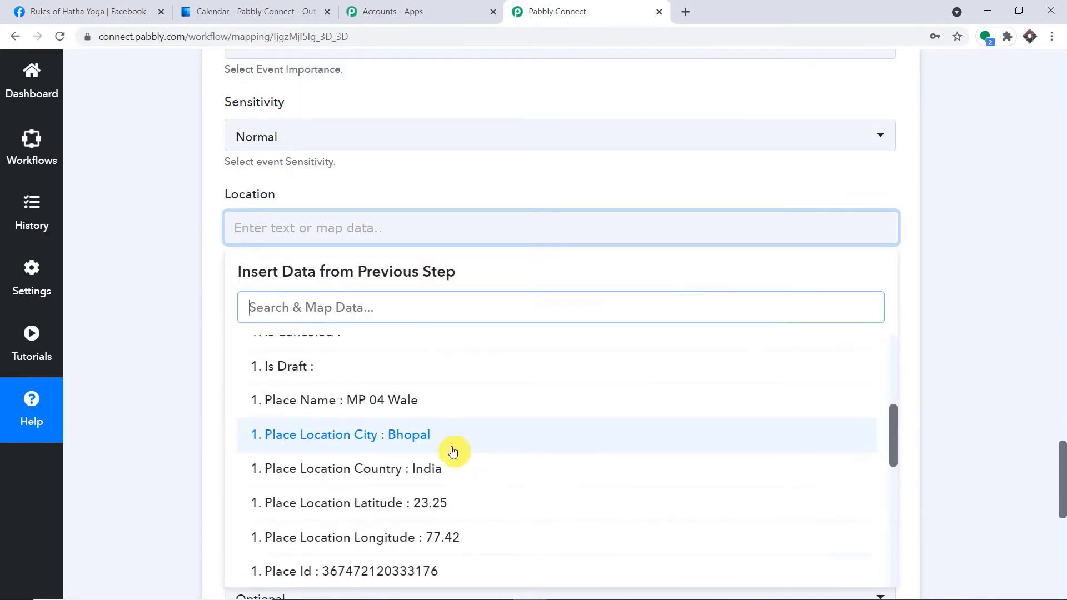
scroll(475, 416, down, 3)
scroll(474, 414, up, 3)
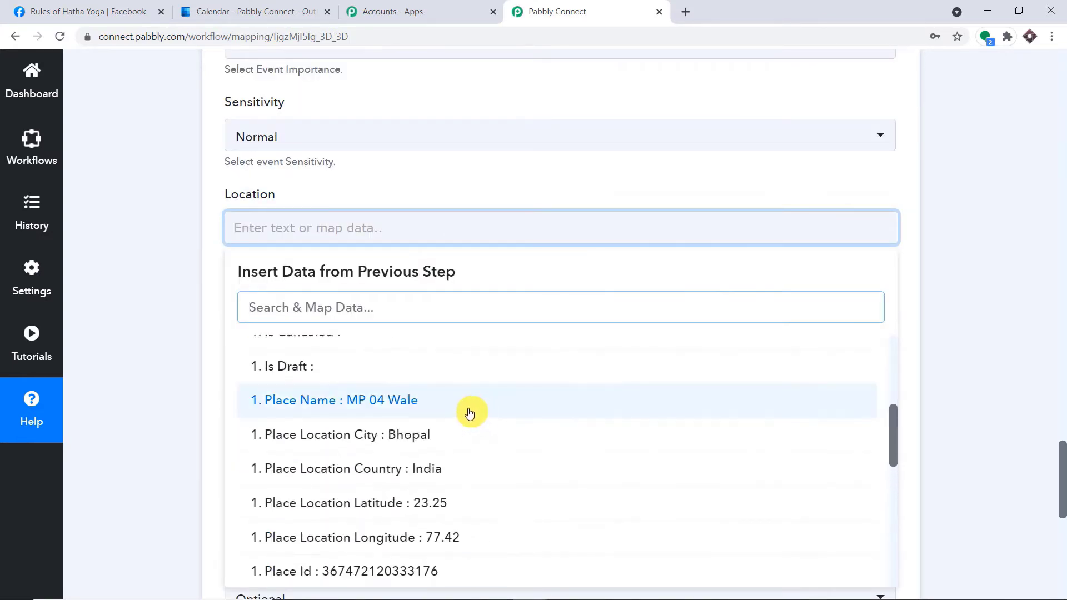
click(469, 412)
click(579, 178)
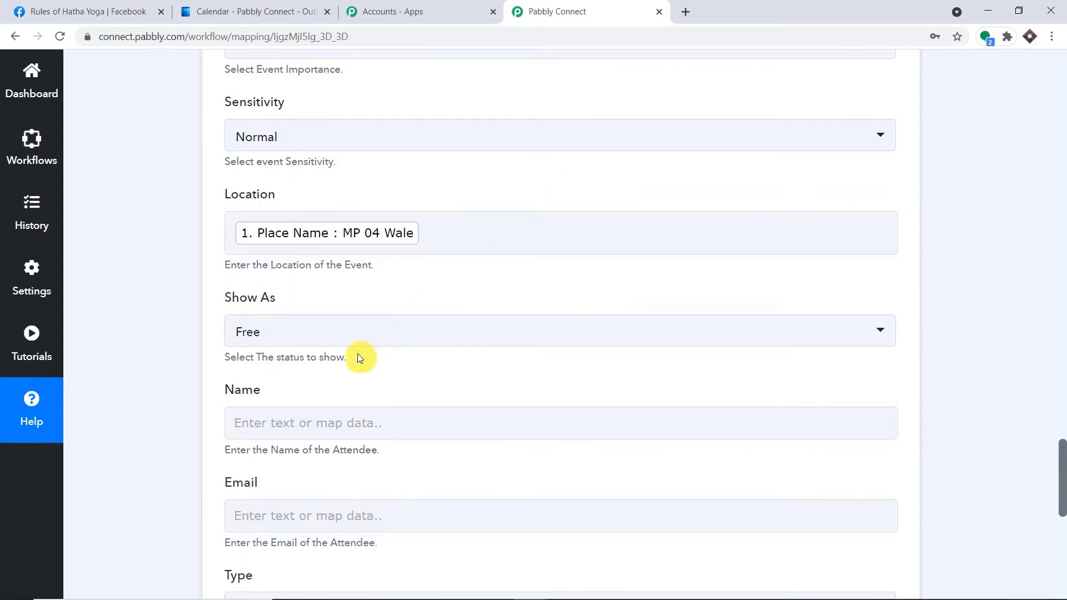
Go over the remaining fields at the bottom, leaving Show As set to Free.
scroll(358, 353, down, 3)
click(300, 285)
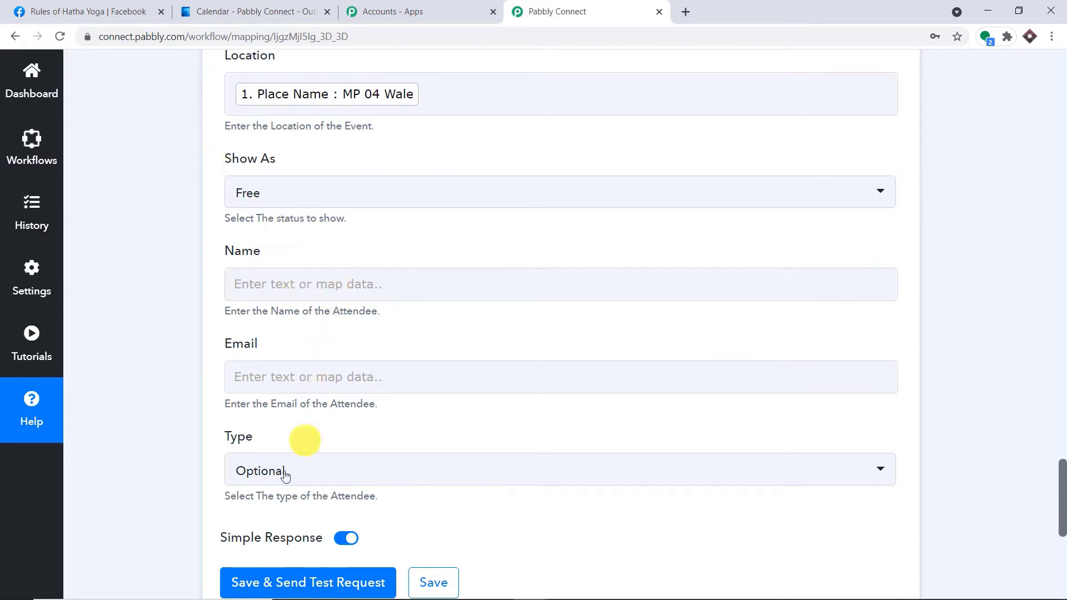
click(325, 462)
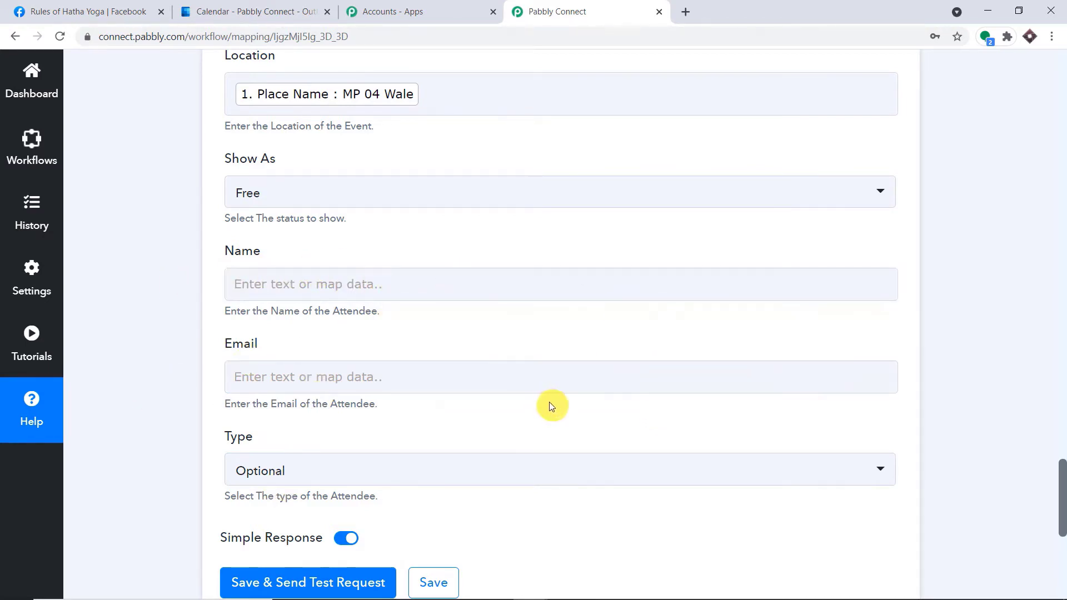
scroll(549, 402, down, 3)
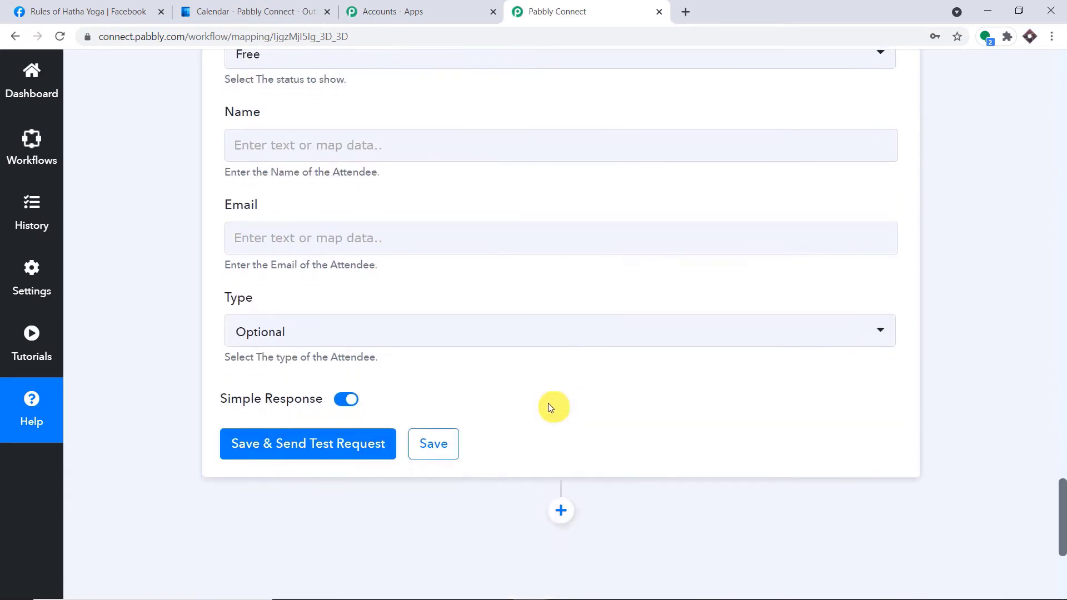
Save the Office 365 step, send a test request, and check the created-event response.
click(346, 453)
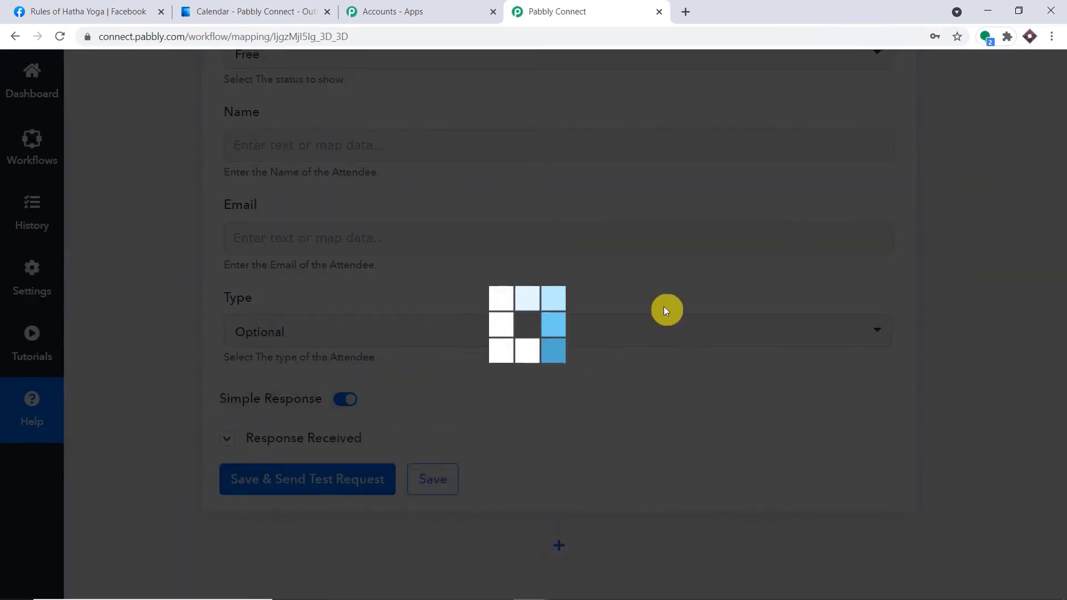
scroll(621, 339, down, 3)
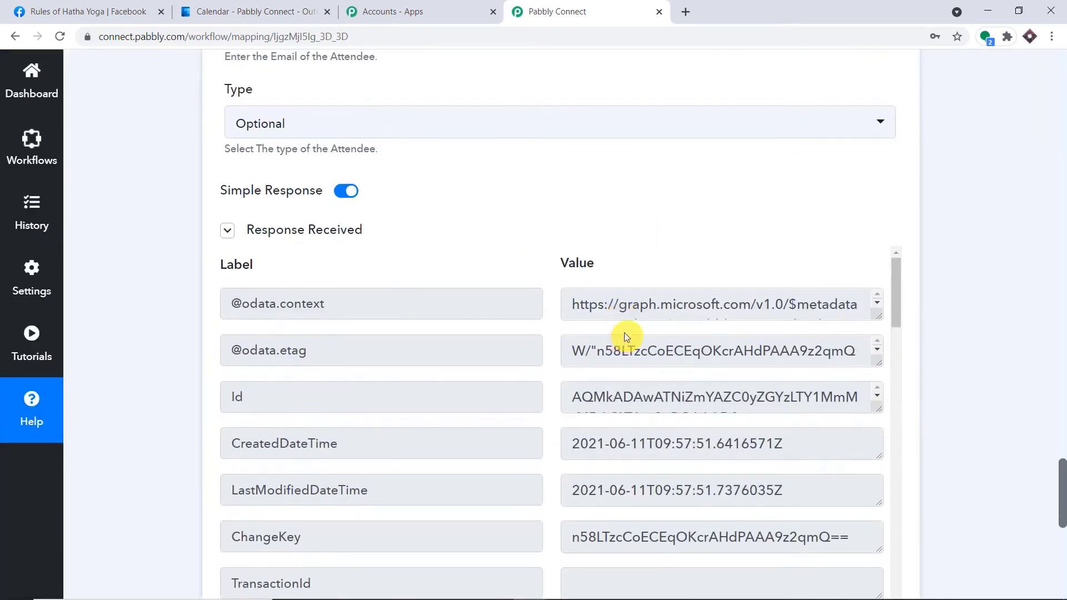
click(259, 11)
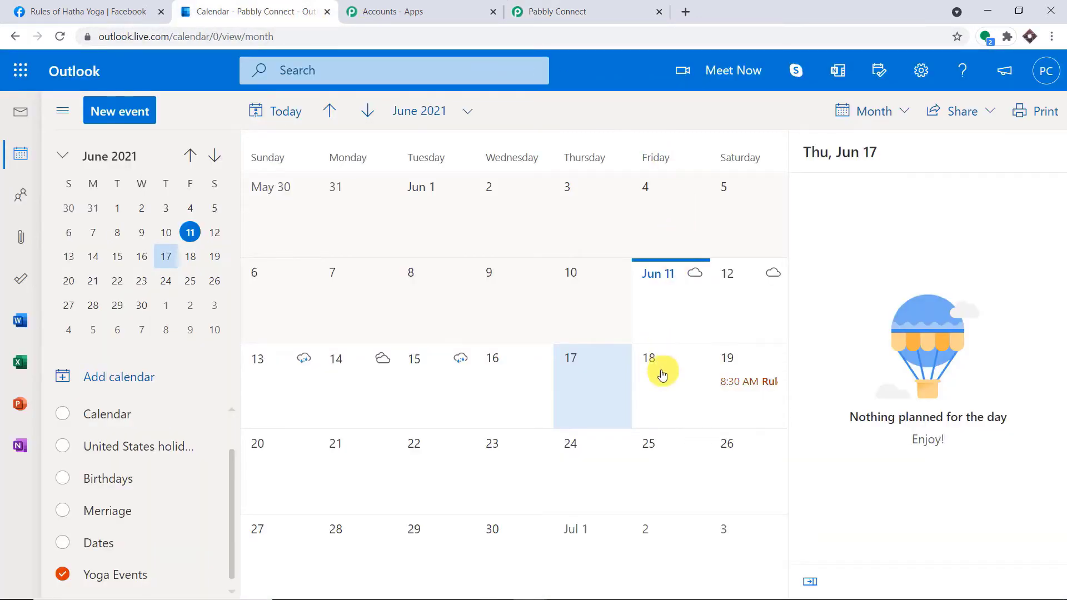
Reload Outlook Calendar and open Jun 19 to see Rules of Hatha Yoga at 8:30 AM.
click(63, 36)
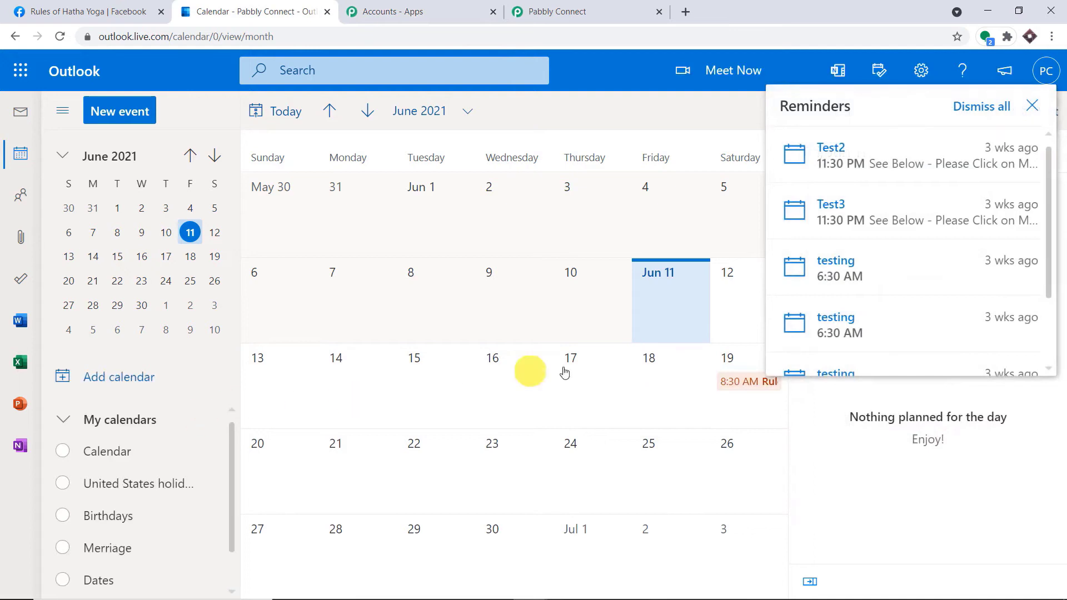
click(748, 383)
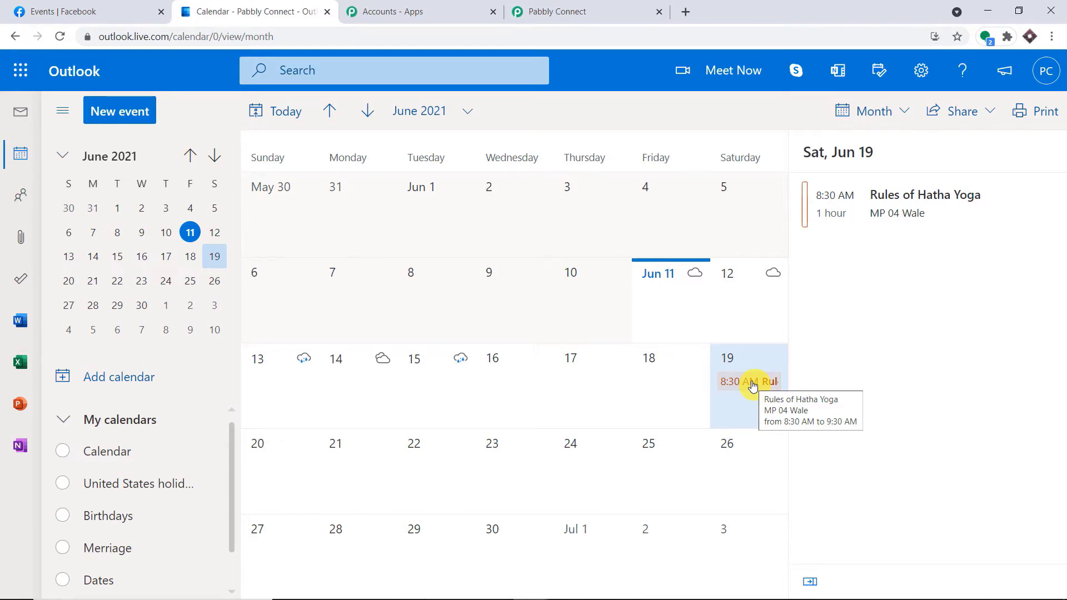
Back in Pabbly Connect, collapse the Microsoft Office 365 action card and the Facebook Groups trigger card.
click(601, 6)
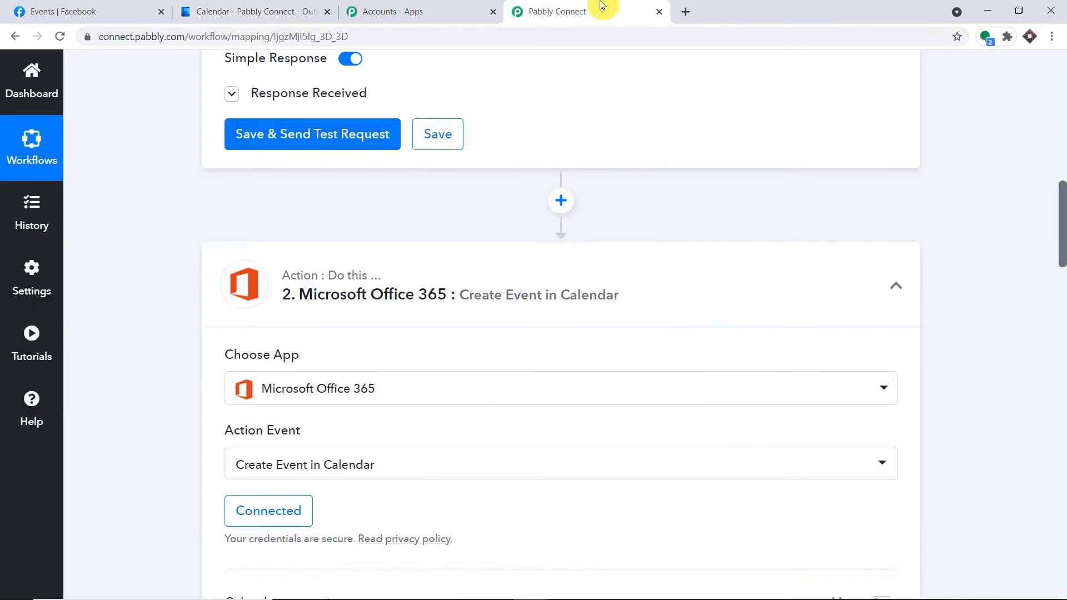
drag(1062, 200, 1063, 186)
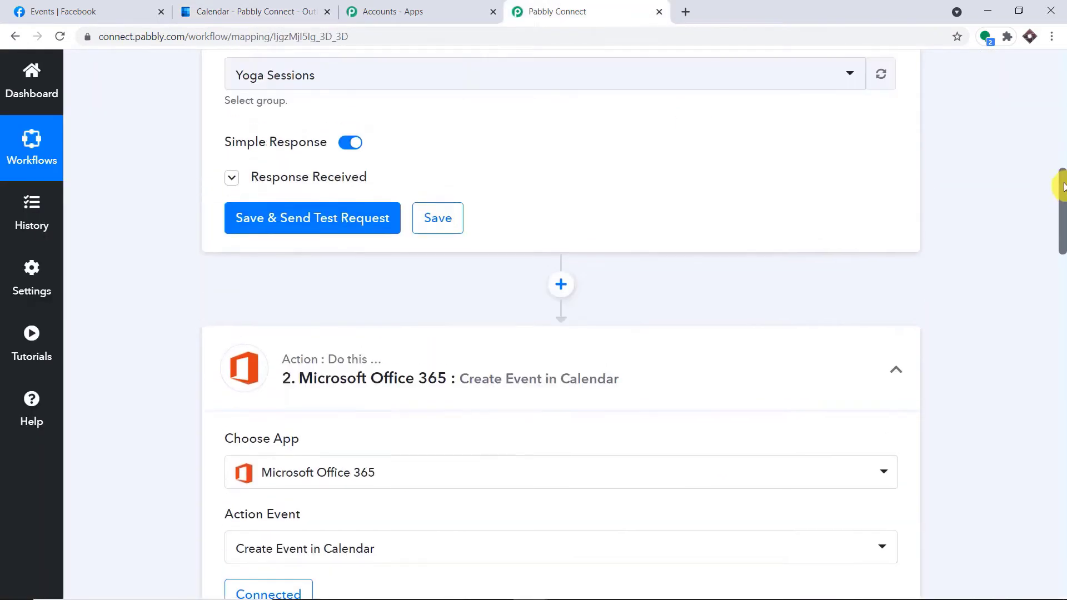
click(448, 358)
click(1063, 135)
click(1063, 135)
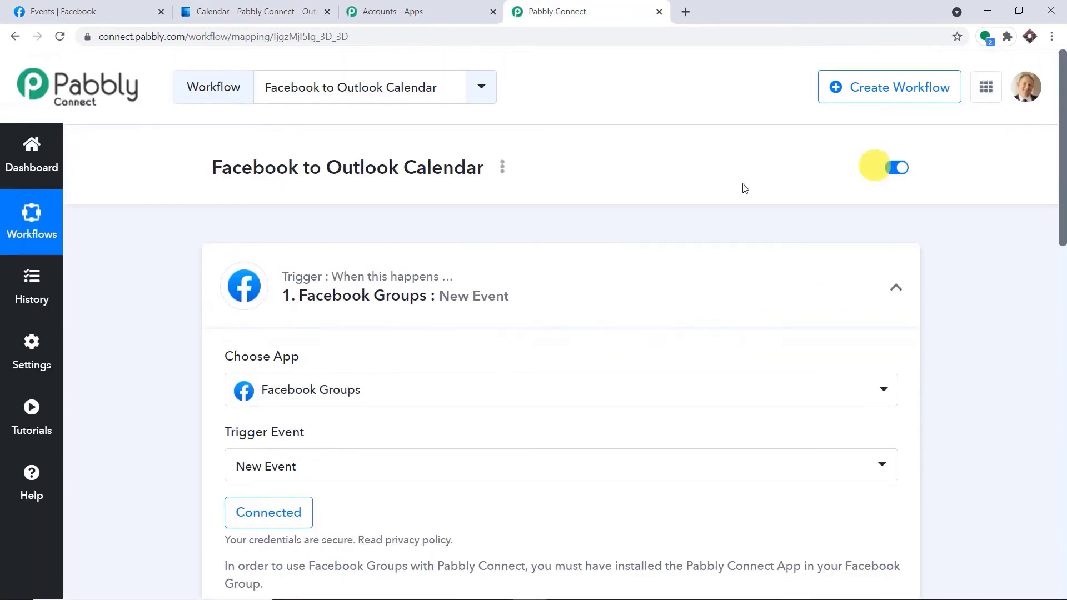
click(361, 281)
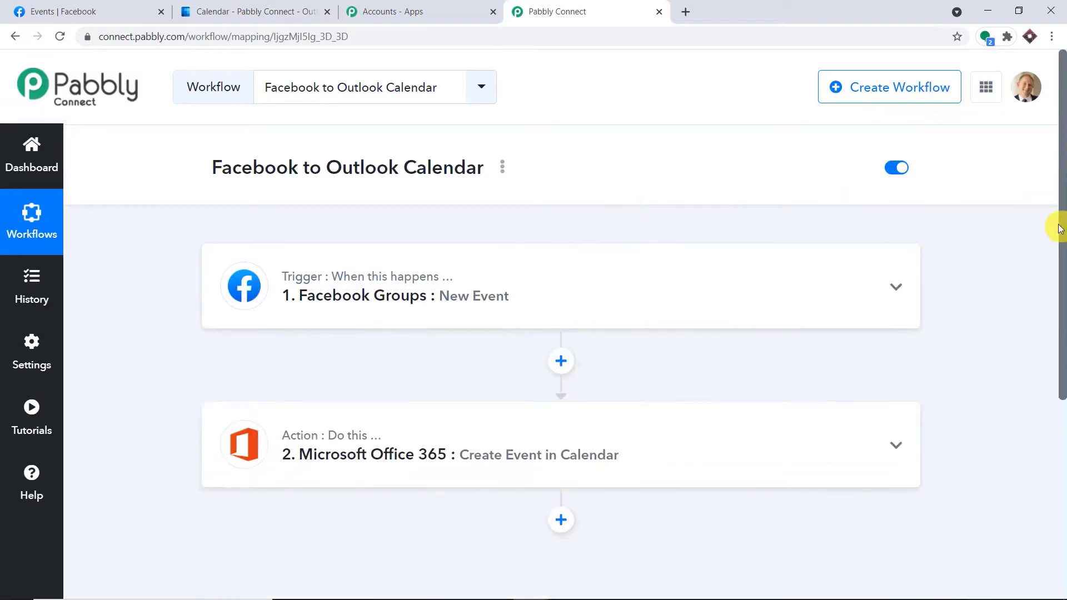
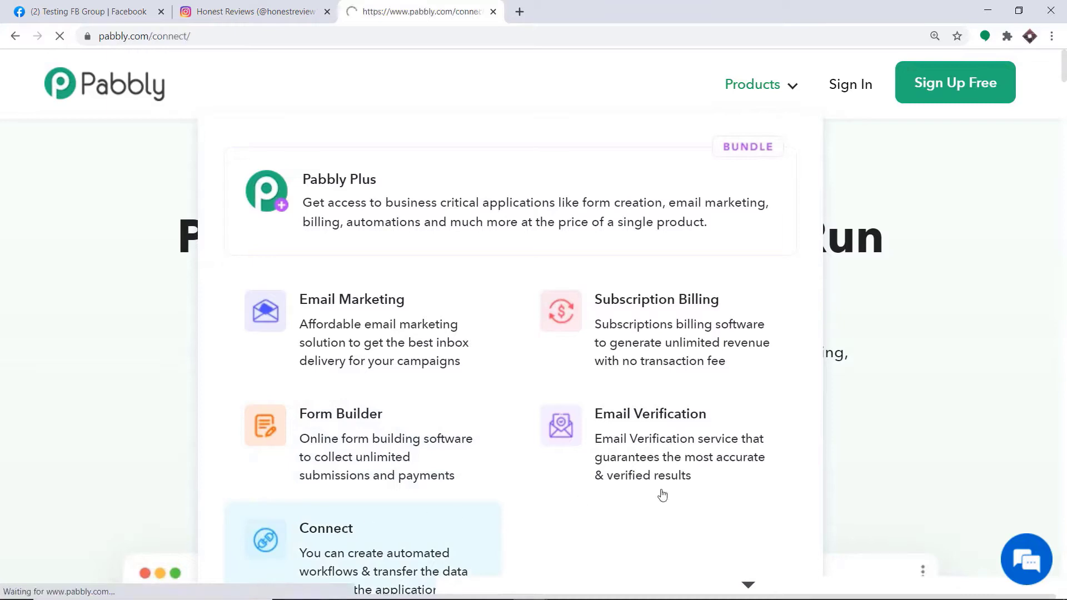
Sign in to Pabbly and open the Connect app to list all 206 workflows.
click(850, 90)
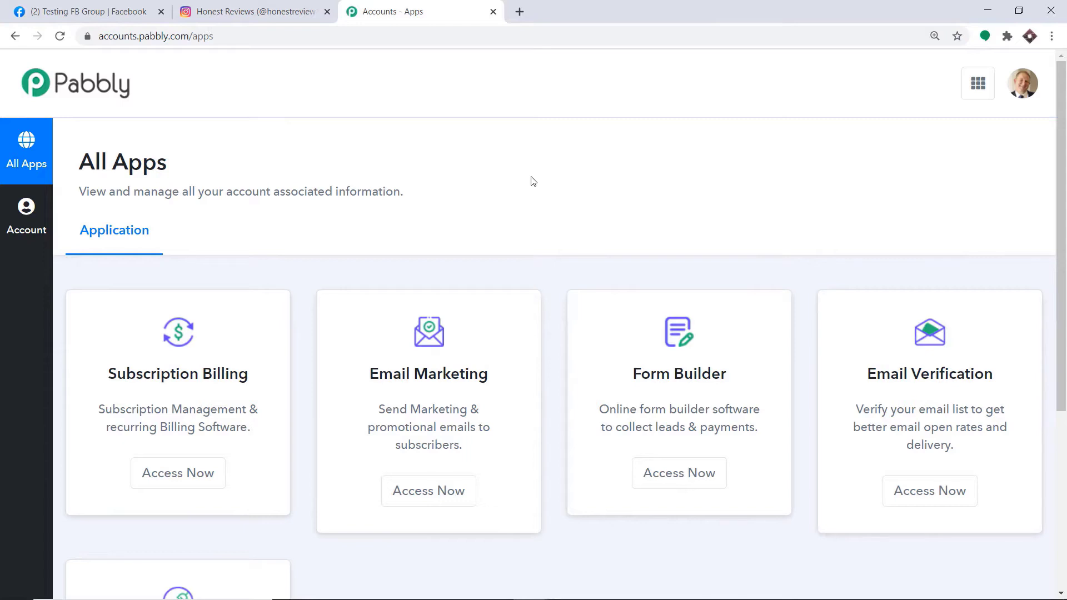
scroll(530, 180, down, 5)
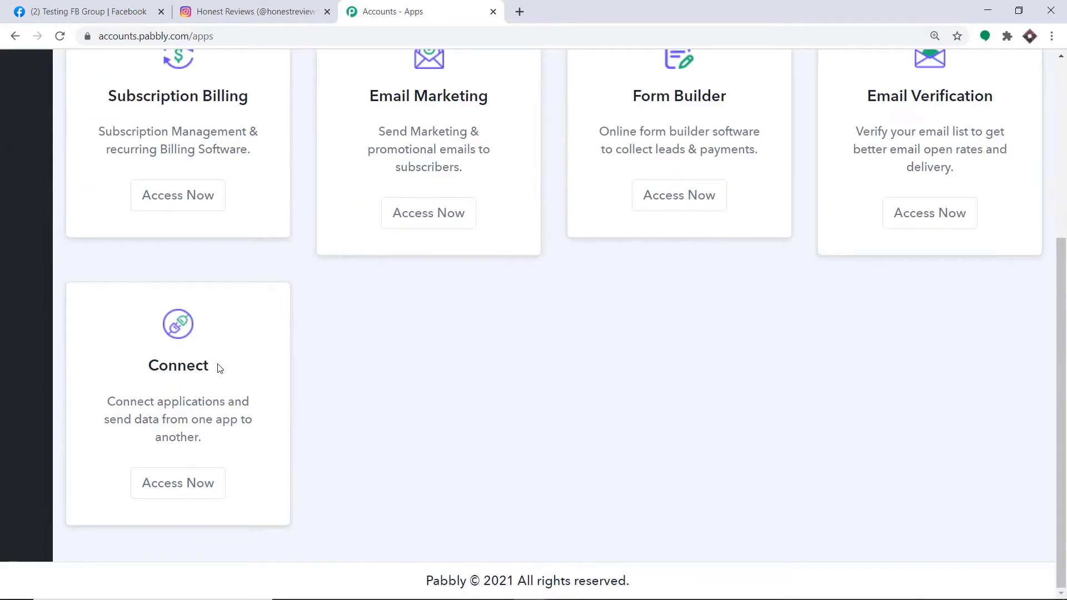
click(148, 490)
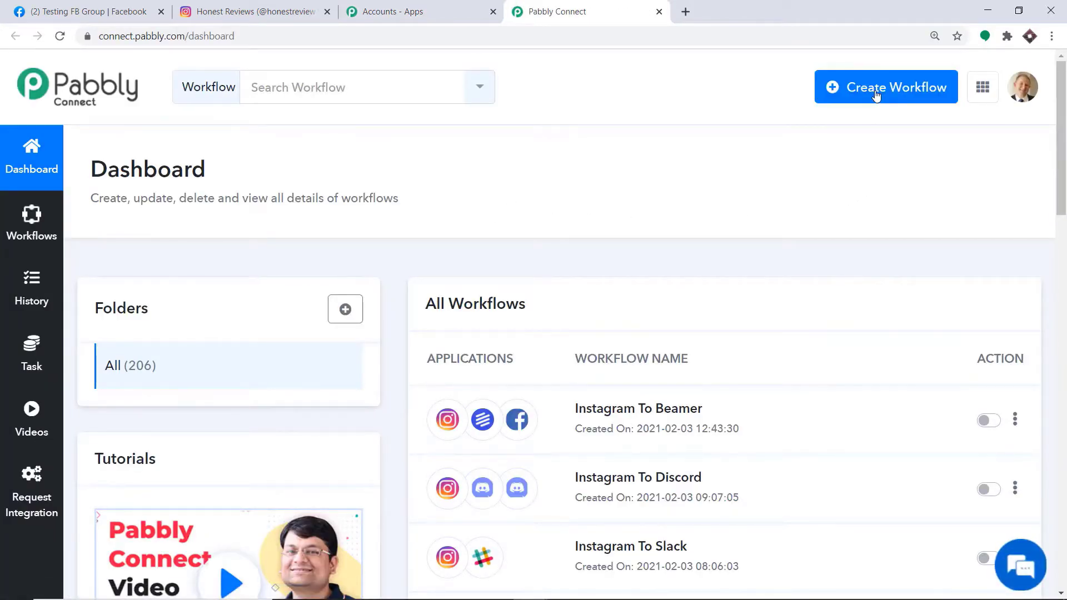
Create a workflow named 'Instagram To Facebook' and open its editor.
click(876, 96)
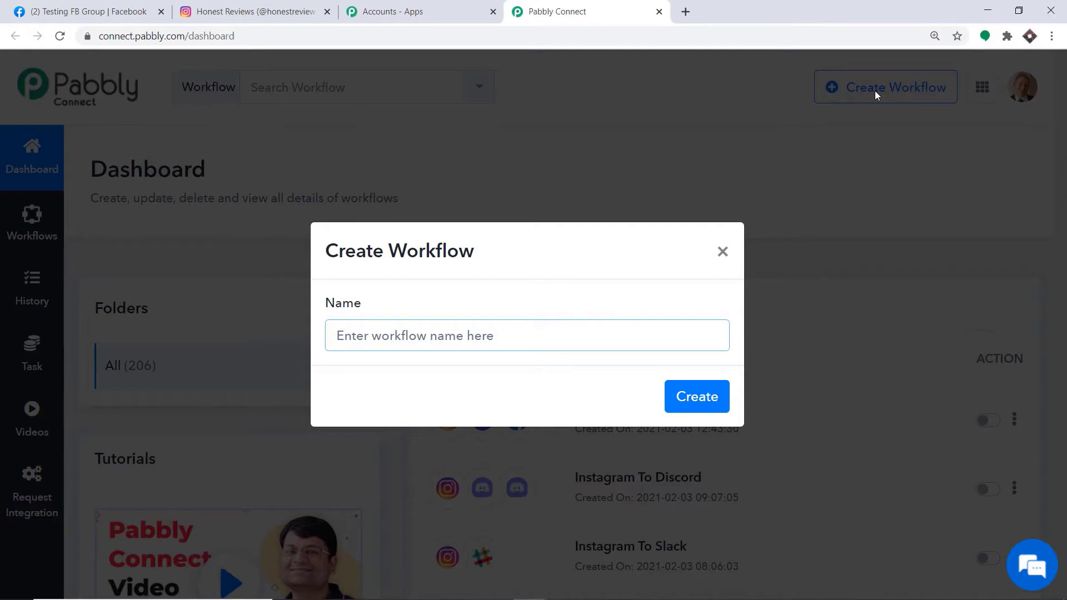
text(Instagram To)
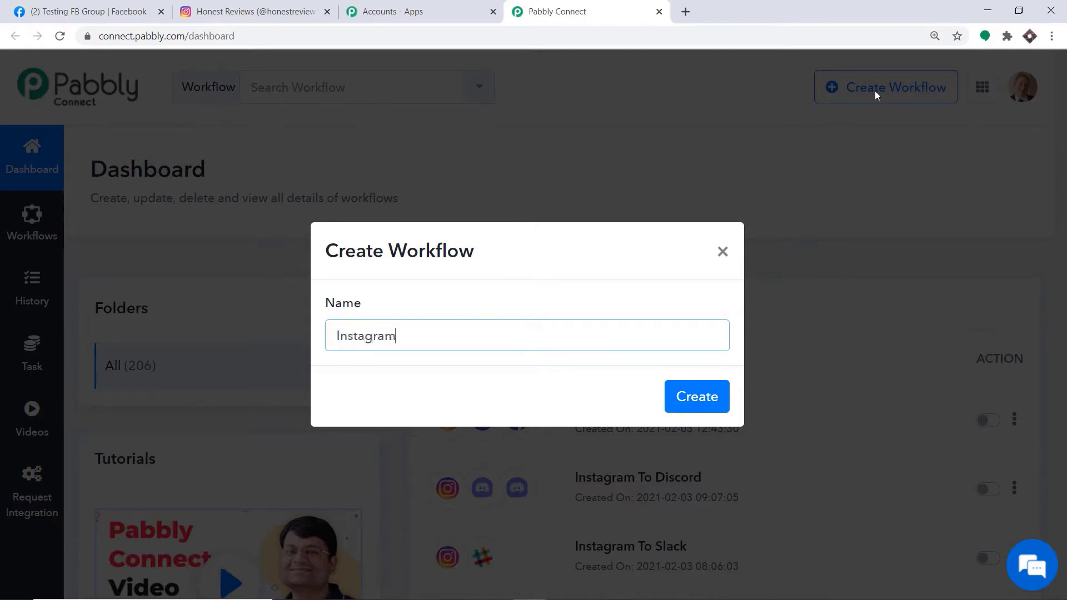
text( Facebook)
click(710, 403)
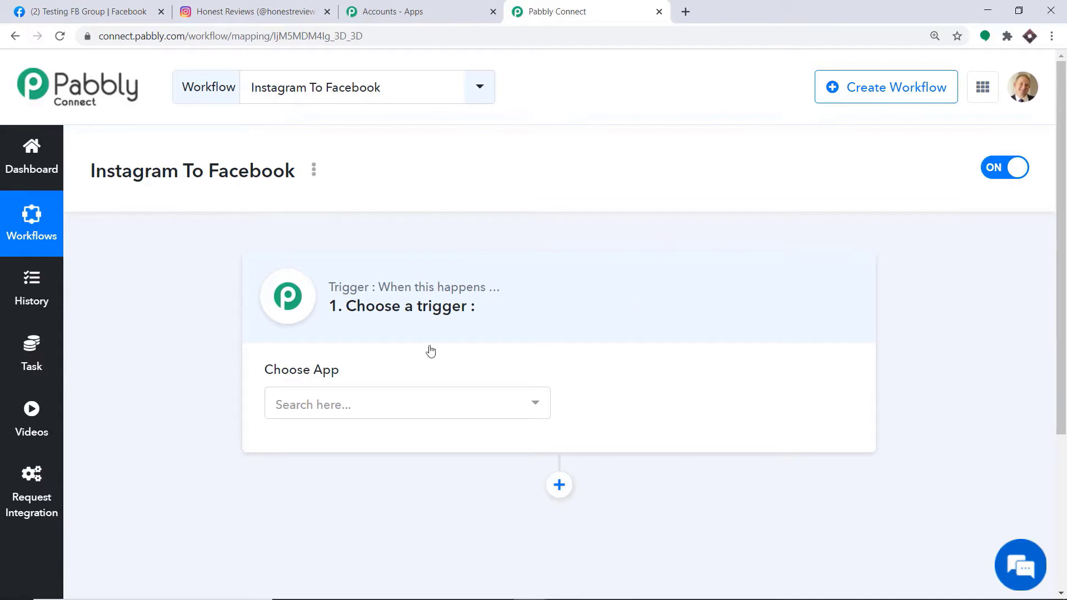
Search 'inst' and set Instagram as the trigger with event 'New Media Posted in My Account'.
click(332, 414)
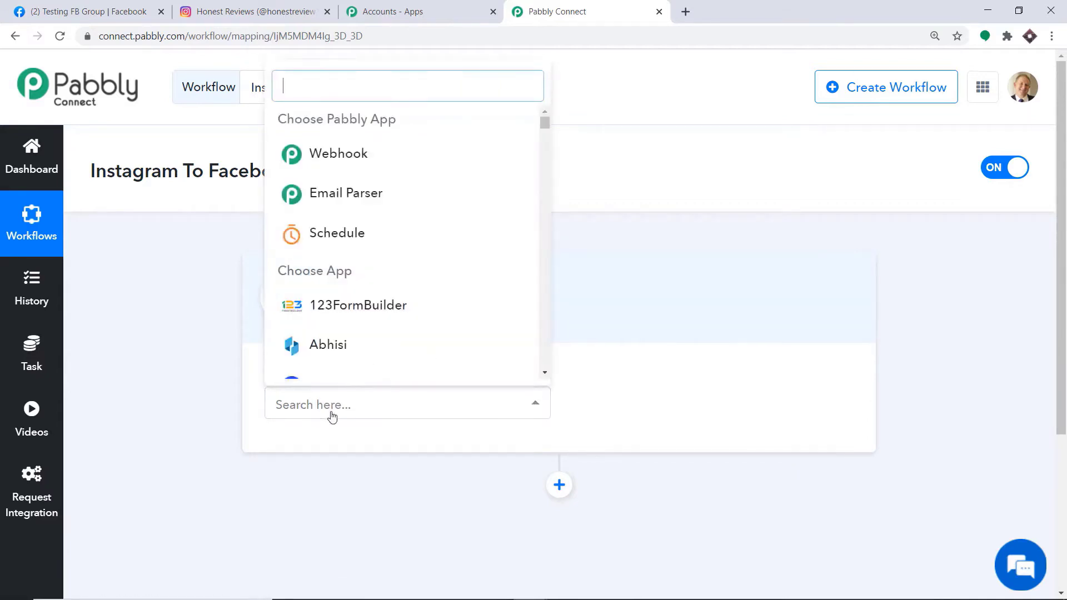
text(inst)
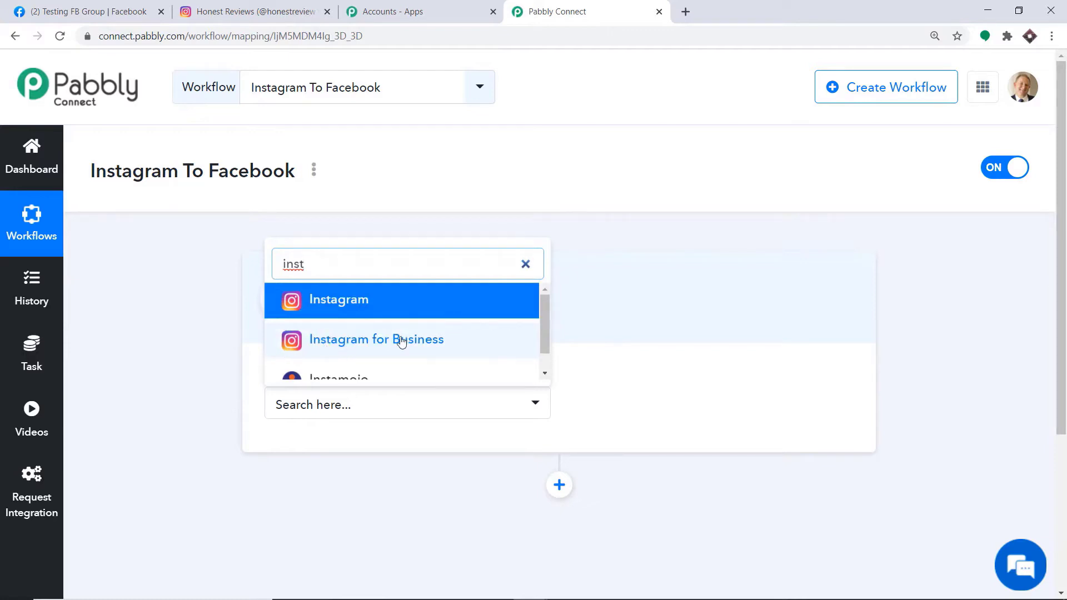
click(307, 308)
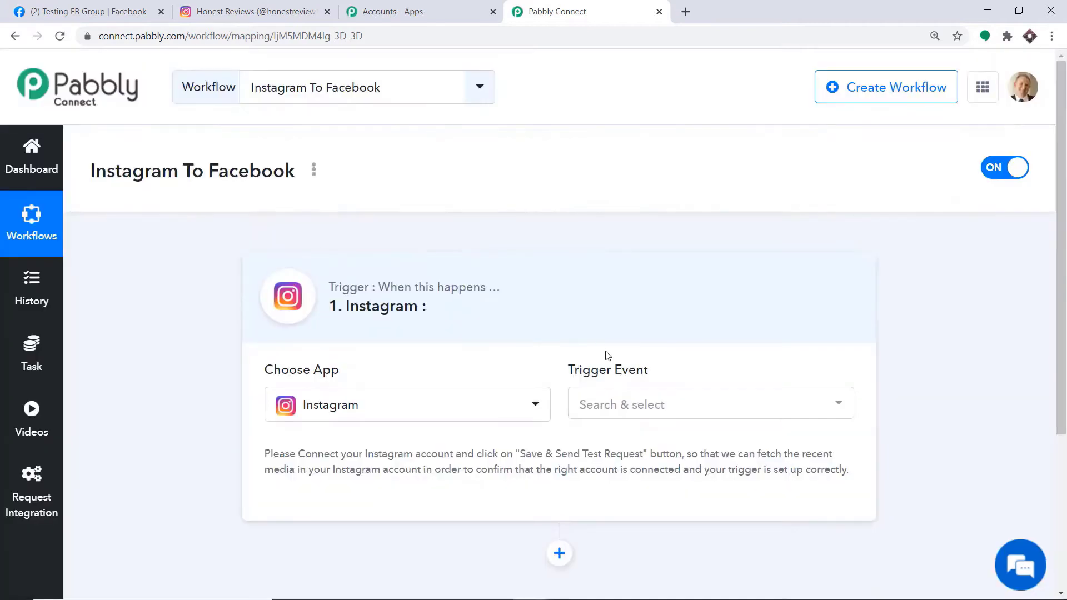
click(628, 417)
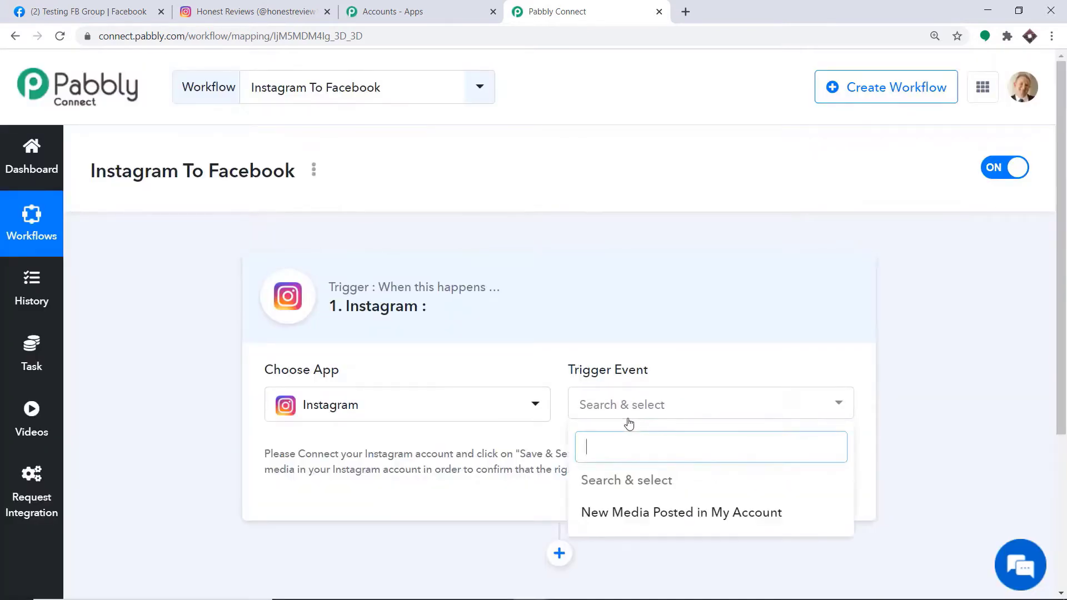
click(615, 512)
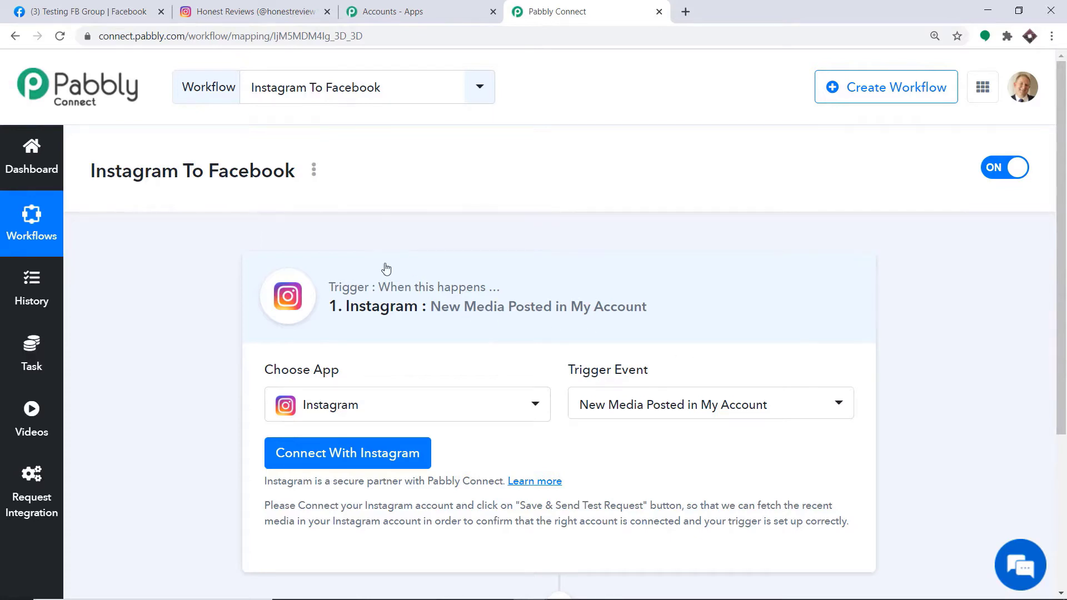
Connect and allow the Instagram account for the trigger, then dismiss the success message.
click(357, 457)
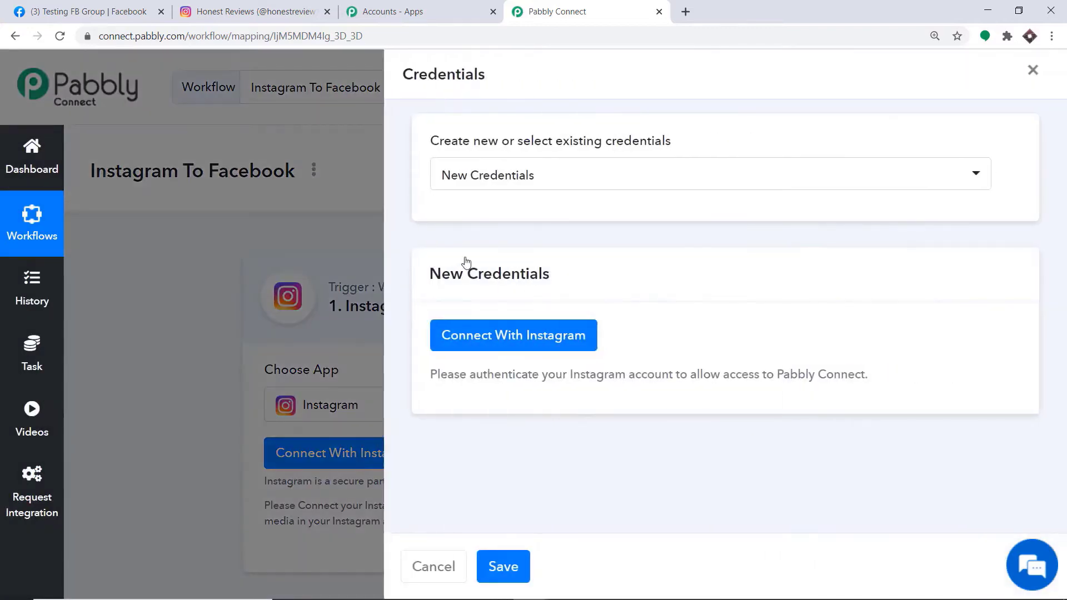
click(467, 347)
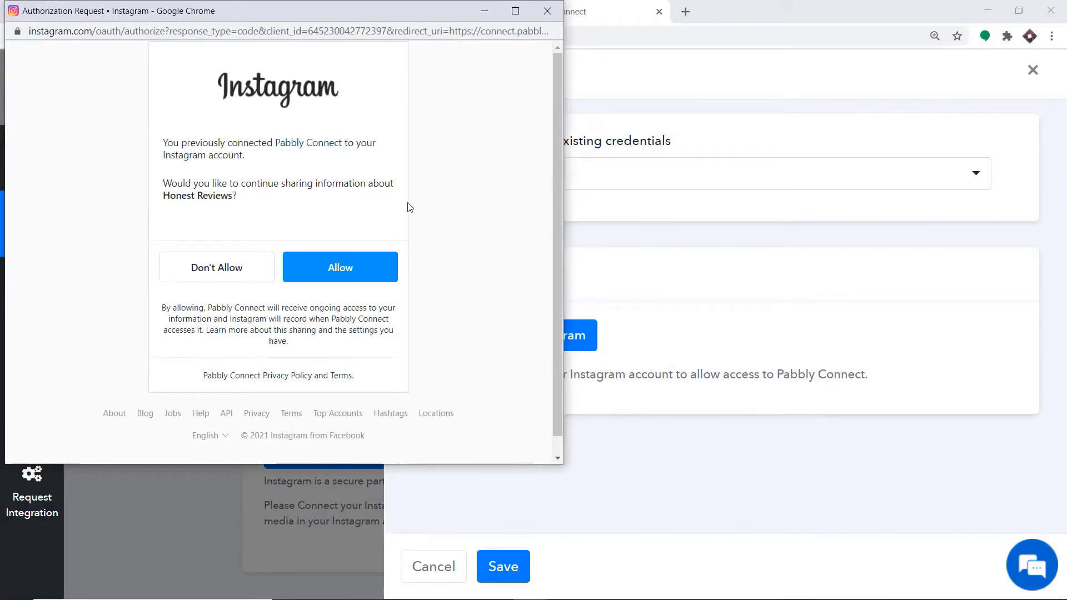
click(358, 278)
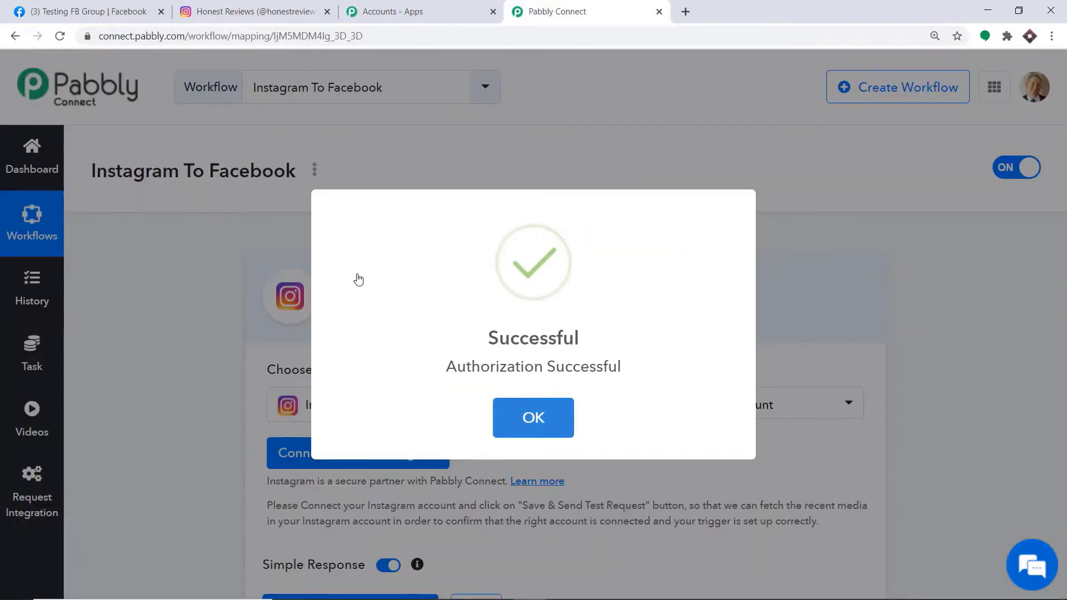
click(503, 418)
scroll(635, 351, down, 3)
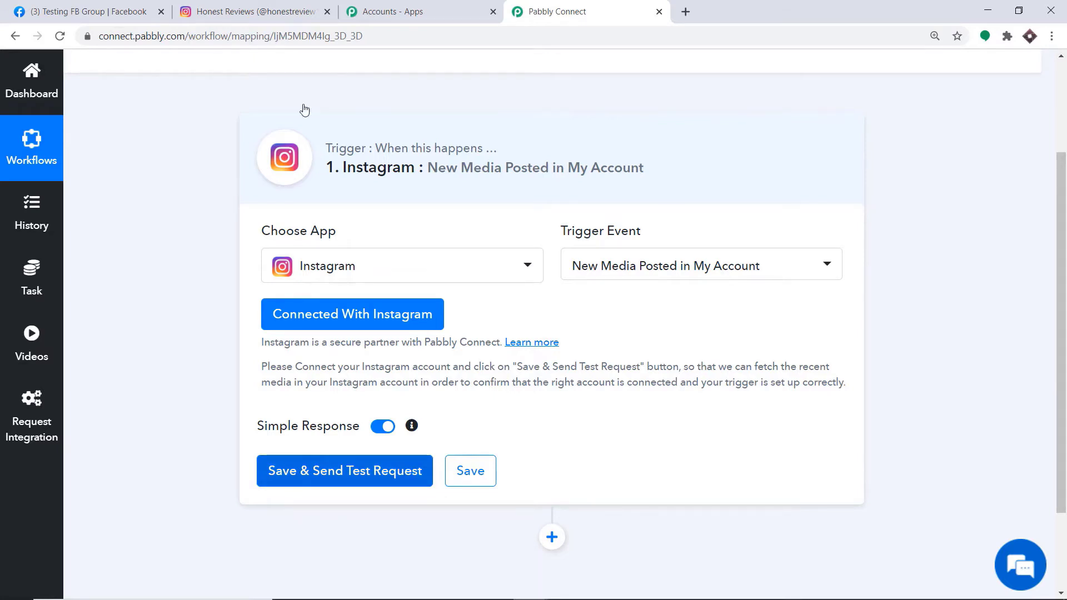
View the Blackberry post on Instagram, then save the trigger and send a test request.
click(295, 10)
click(326, 315)
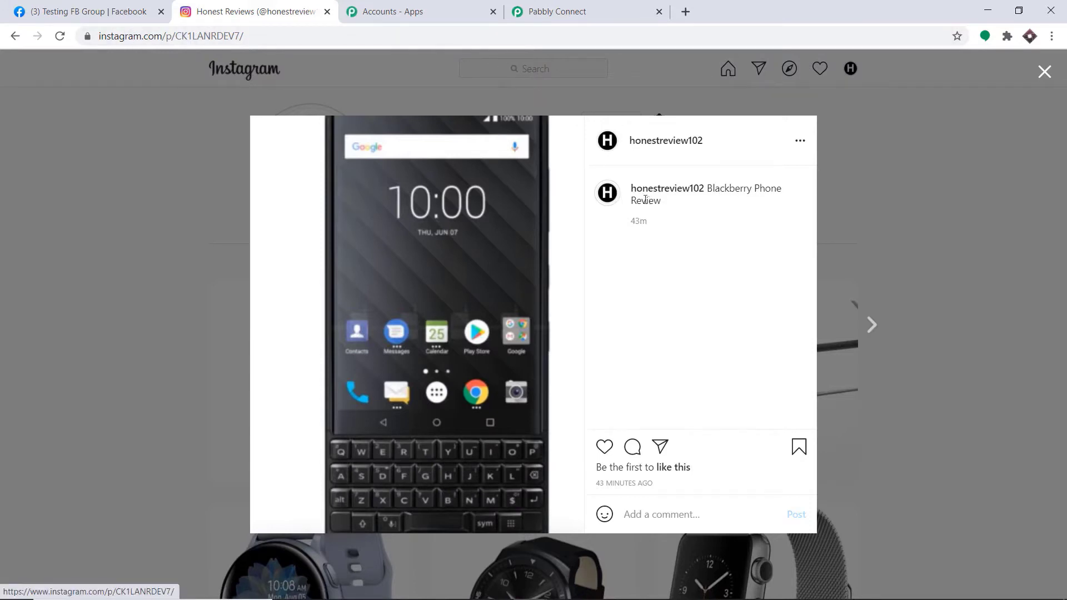
click(601, 8)
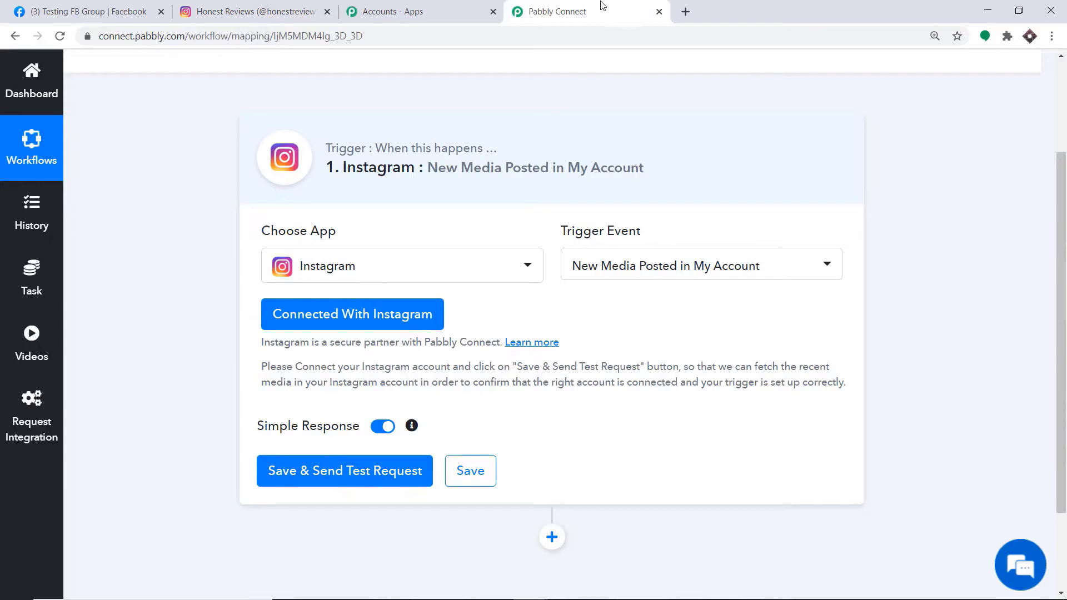
click(325, 483)
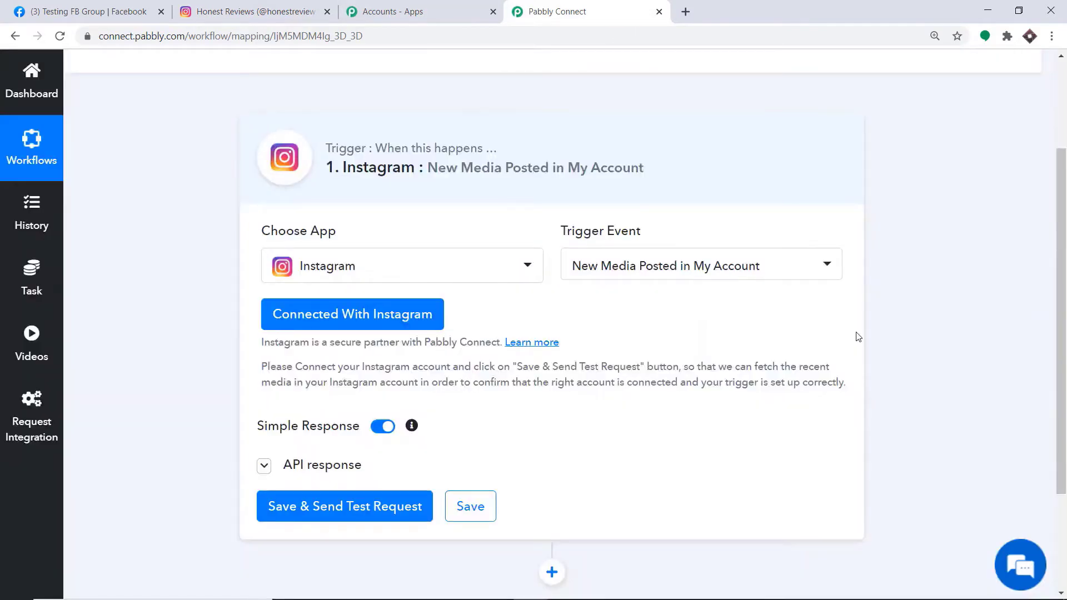
drag(1060, 244, 1059, 343)
Compare the test response with the Blackberry Phone Review post on Instagram.
click(284, 5)
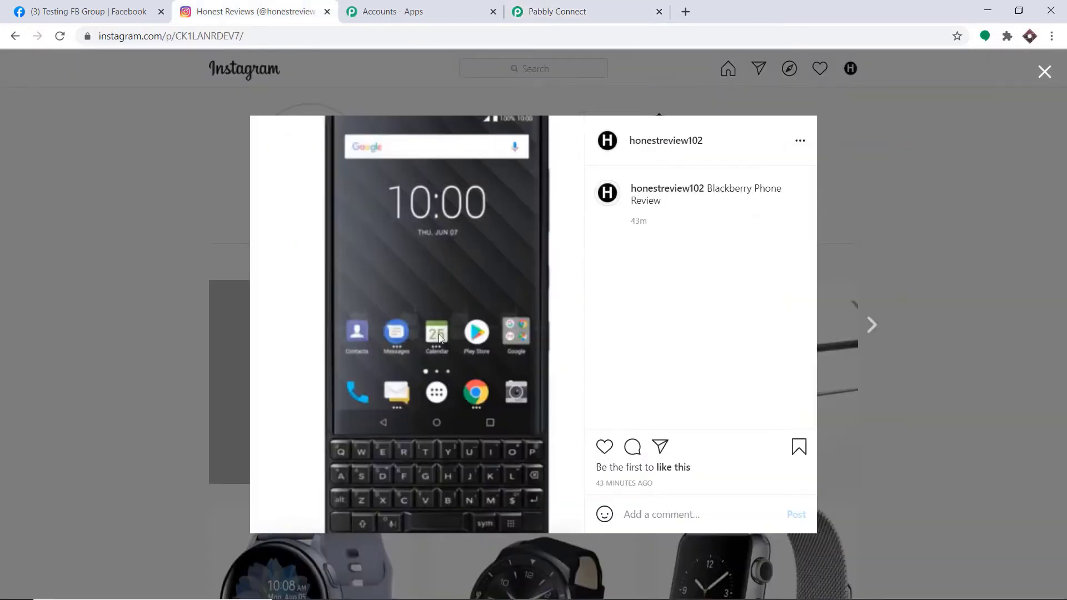
click(556, 11)
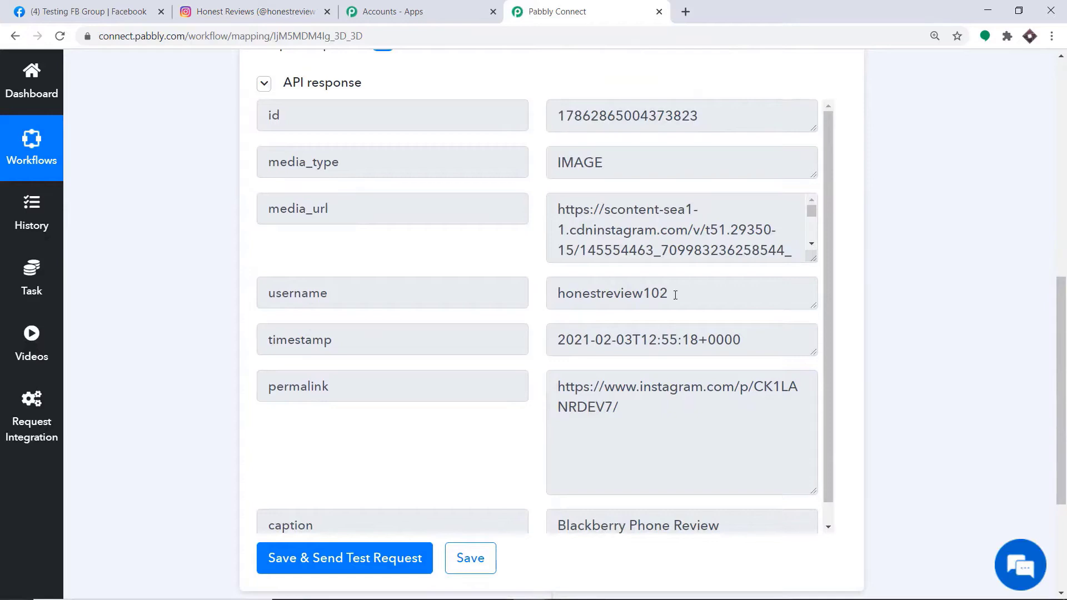
click(281, 7)
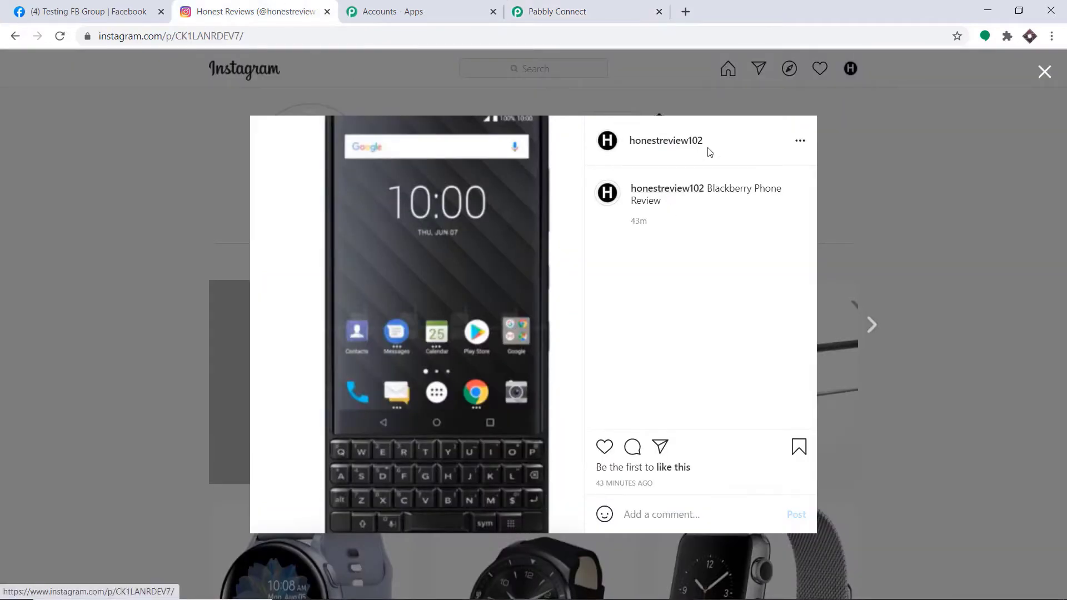
mouse_move(694, 146)
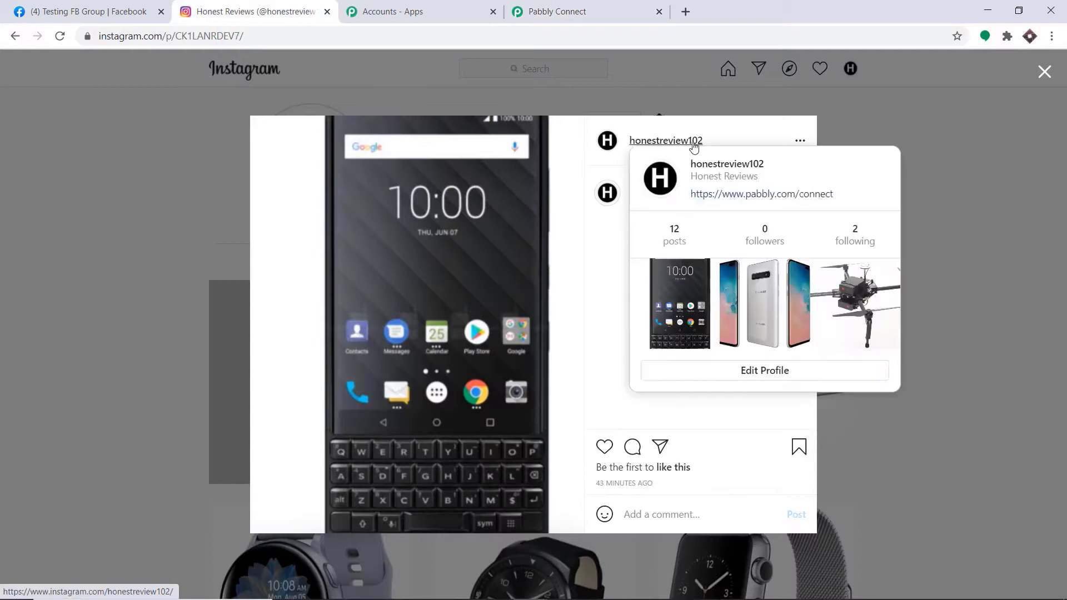
click(630, 13)
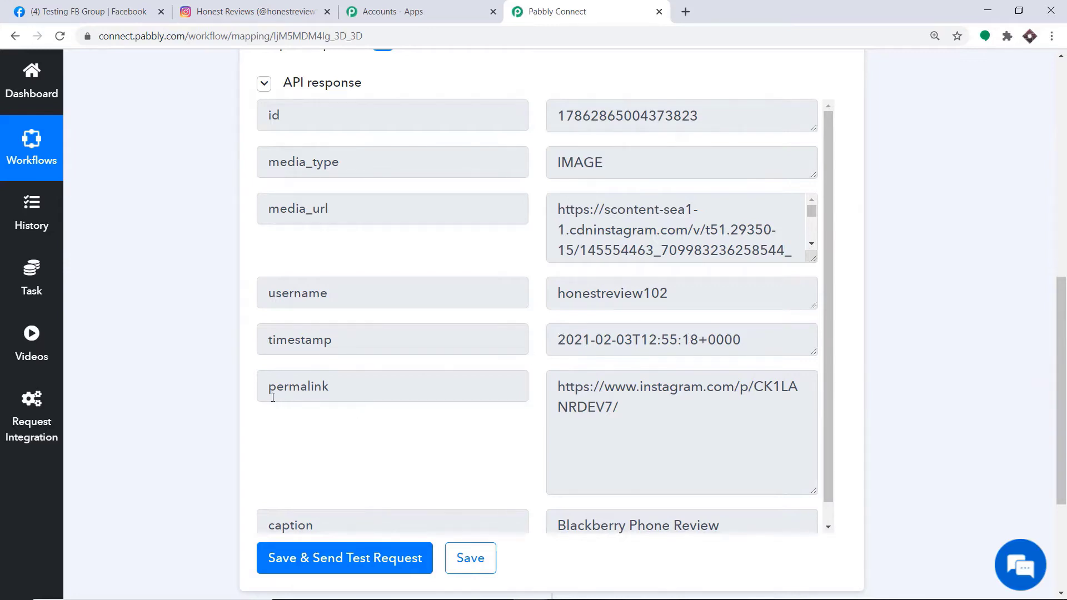
Copy the post's permalink from the response and paste it into a new tab.
drag(605, 414, 545, 380)
key(ctrl+c)
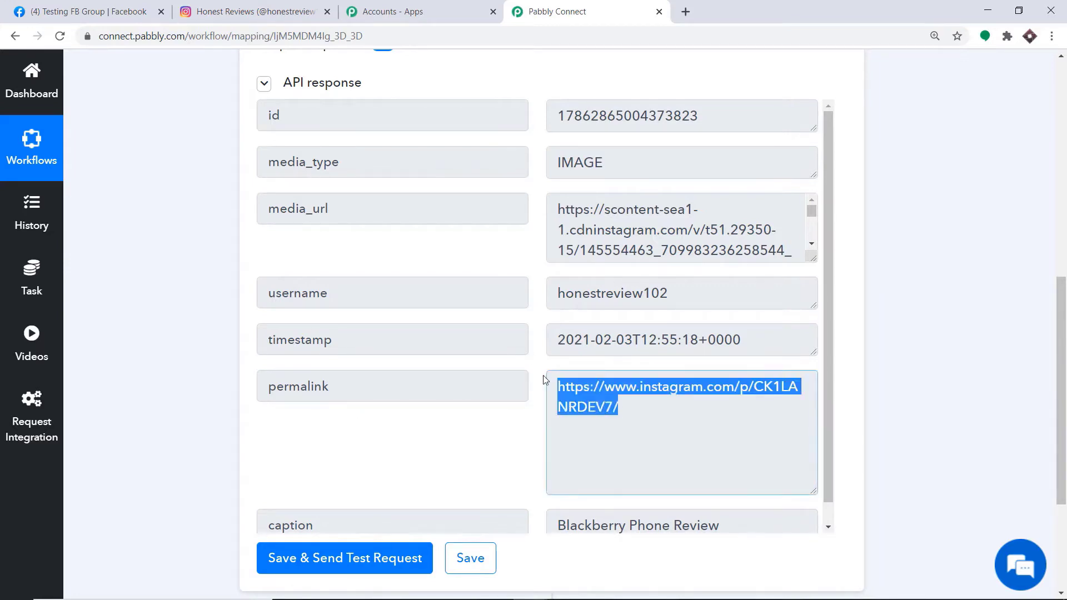
right_click(589, 395)
click(611, 405)
click(686, 11)
key(ctrl+v)
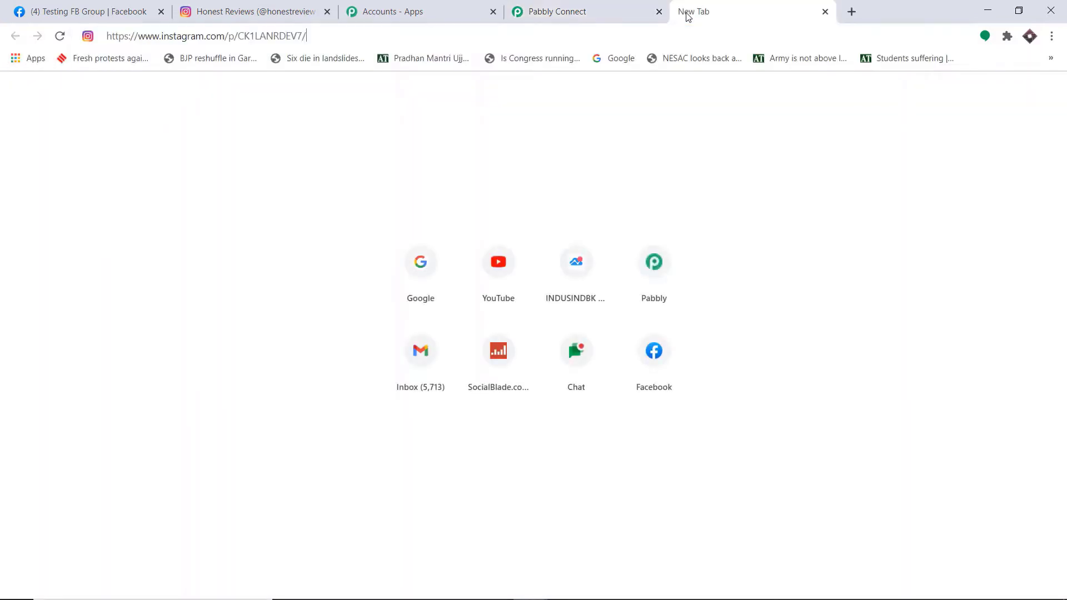
Load the permalink to confirm it shows the Instagram post, then return to the response.
key(Return)
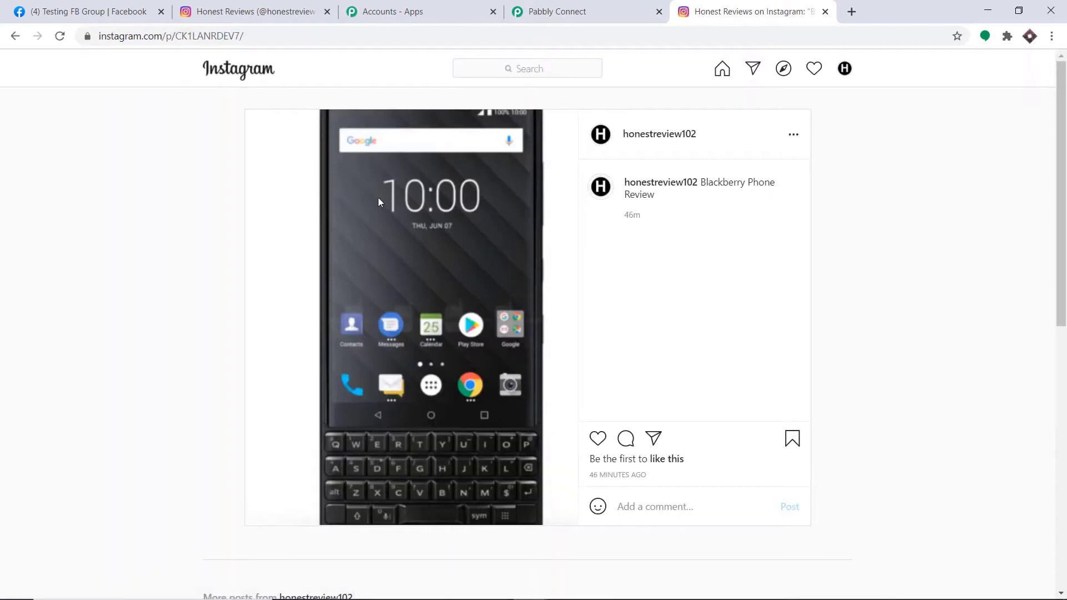
click(238, 12)
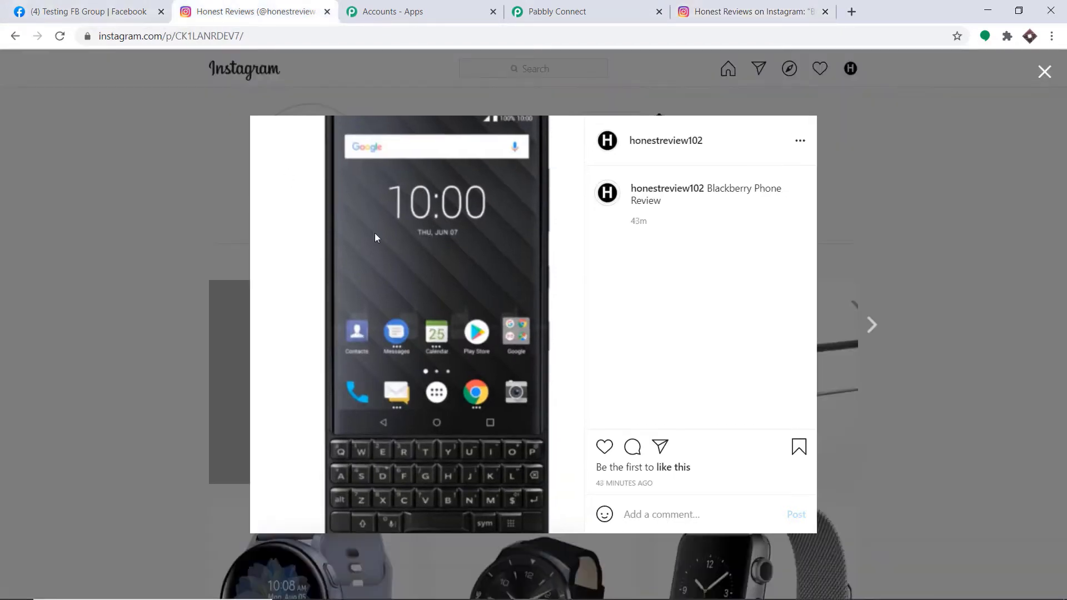
click(588, 4)
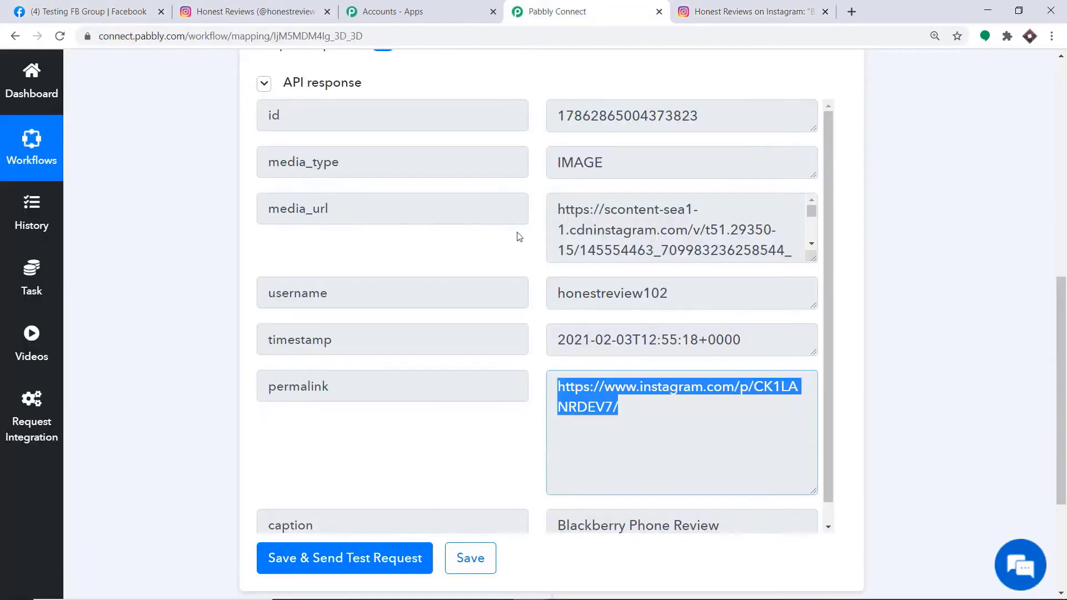
Copy the media_url value and load it in a new tab to preview the Blackberry image.
drag(814, 258, 813, 443)
click(617, 400)
key(ctrl+a)
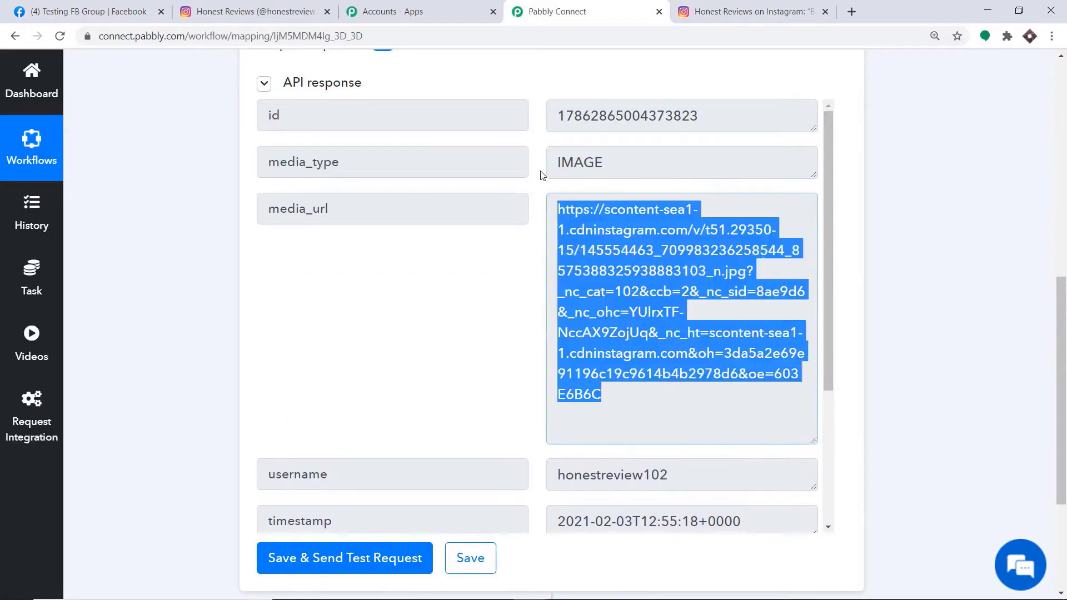
right_click(586, 216)
click(611, 230)
click(857, 14)
key(ctrl+v)
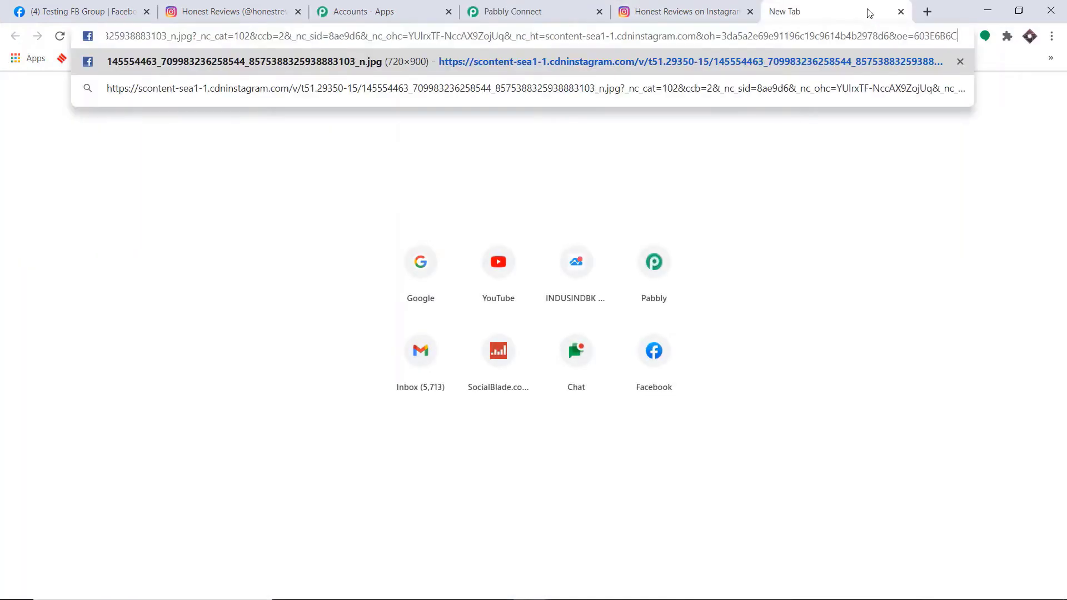
key(Return)
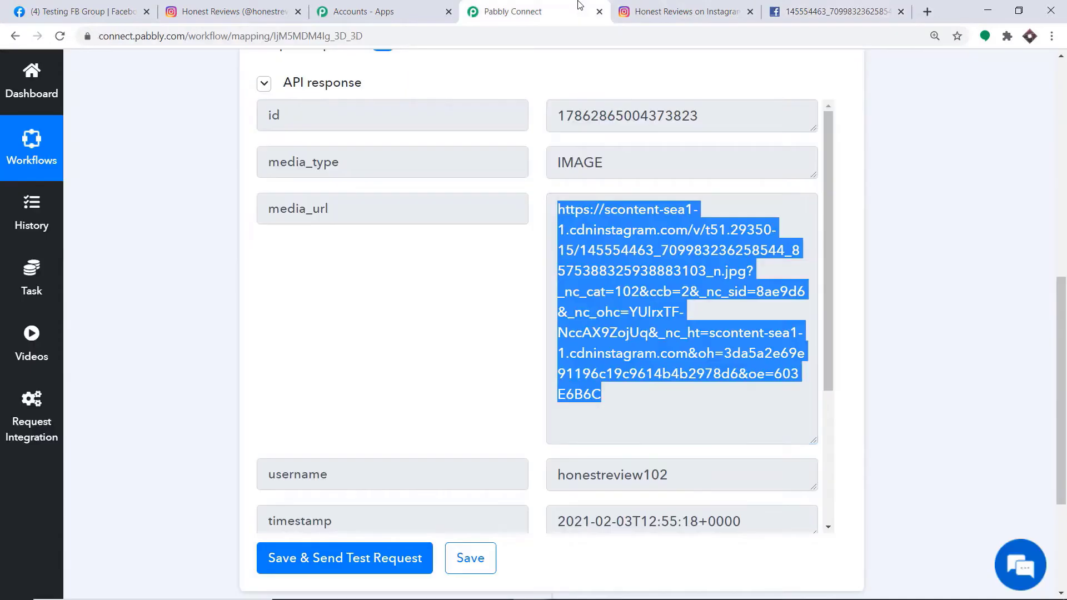
Add a new action step below the Instagram trigger.
click(567, 12)
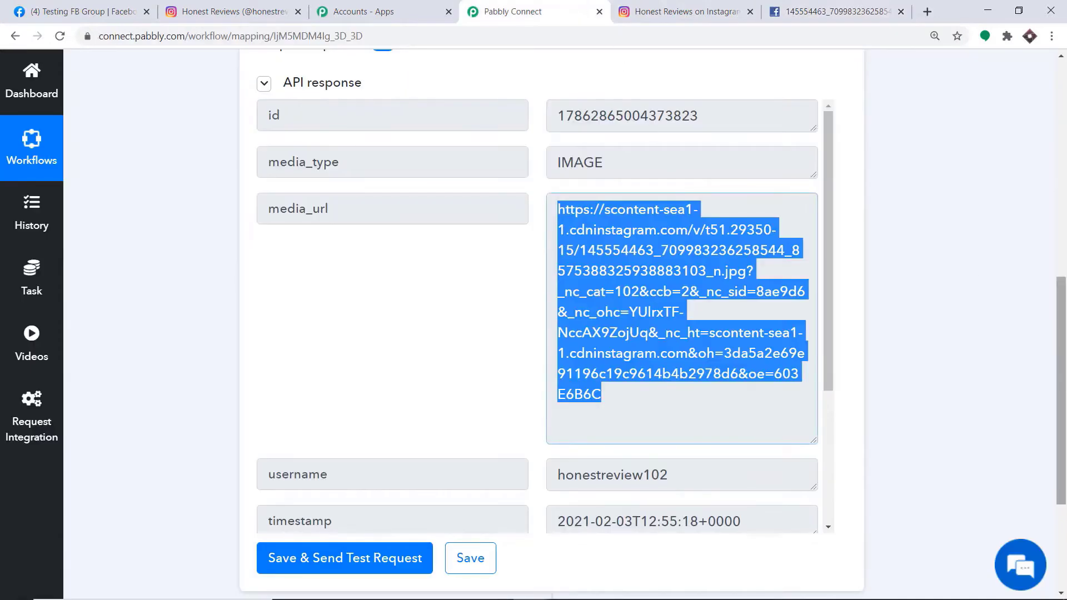
scroll(681, 300, down, 5)
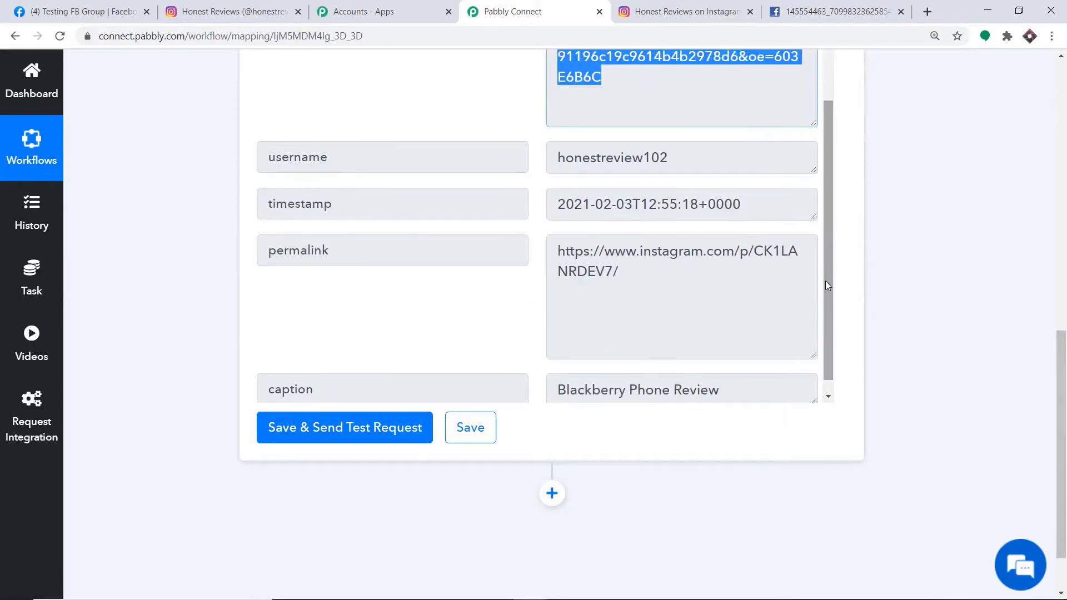
scroll(825, 282, down, 1)
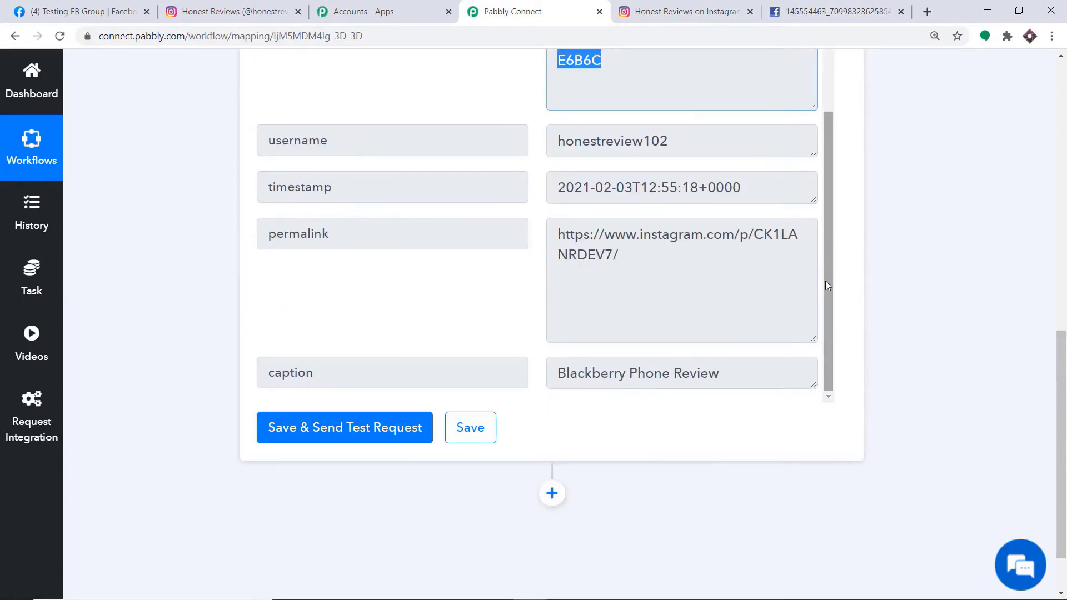
scroll(1065, 416, down, 2)
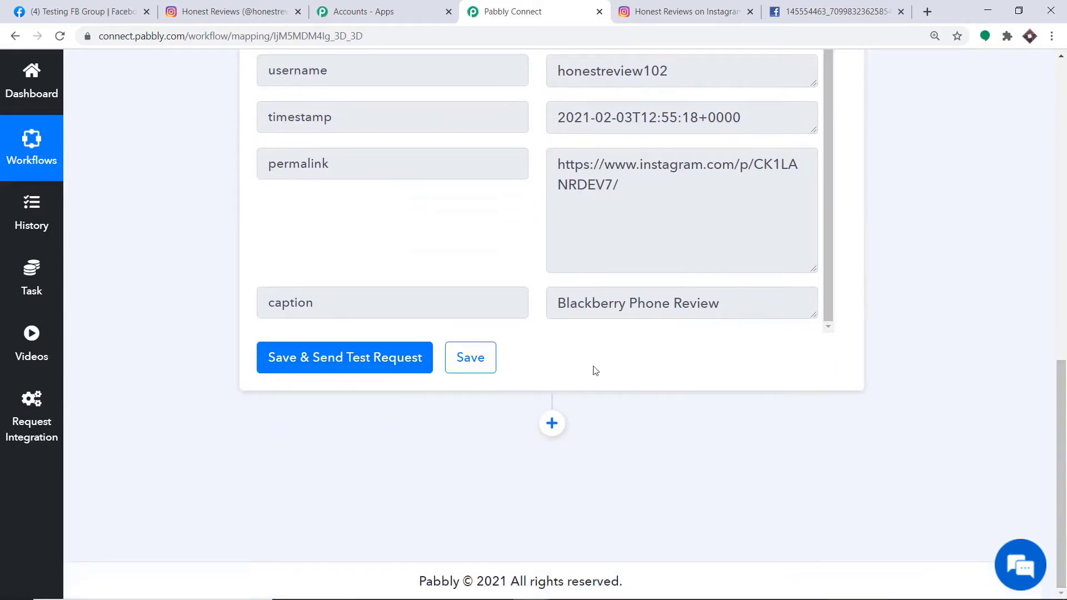
click(552, 423)
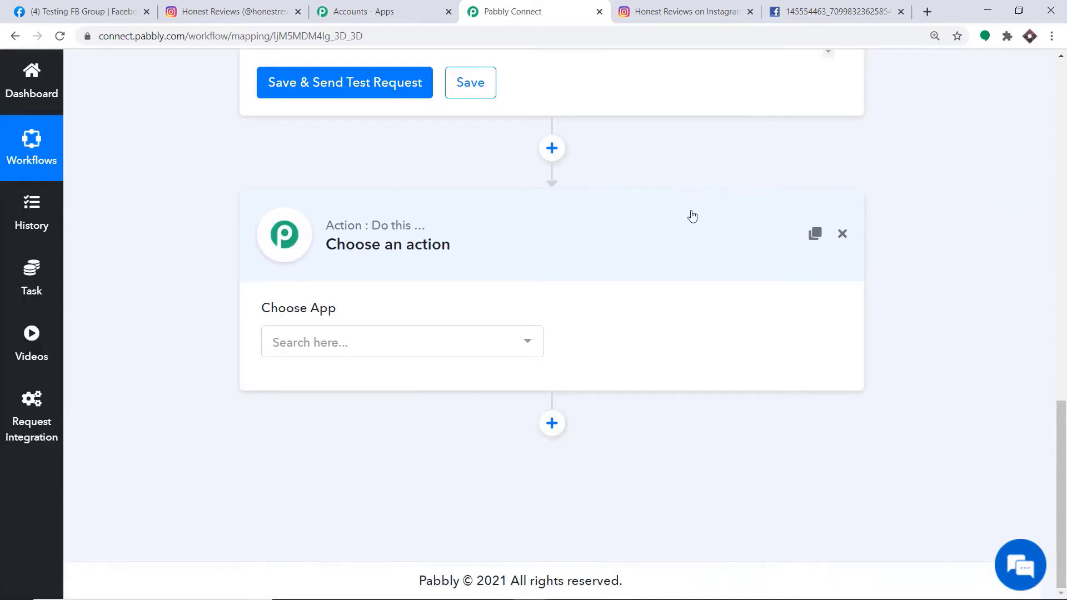
Search 'face', pick Facebook Groups, and set the action event to Post Photo.
click(446, 347)
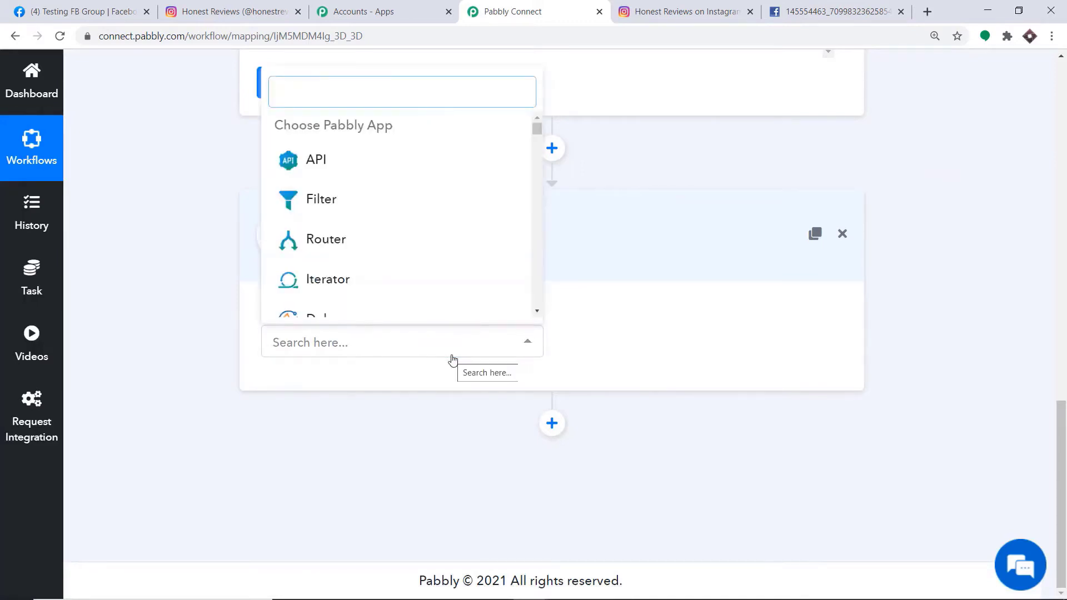
text(faceboo)
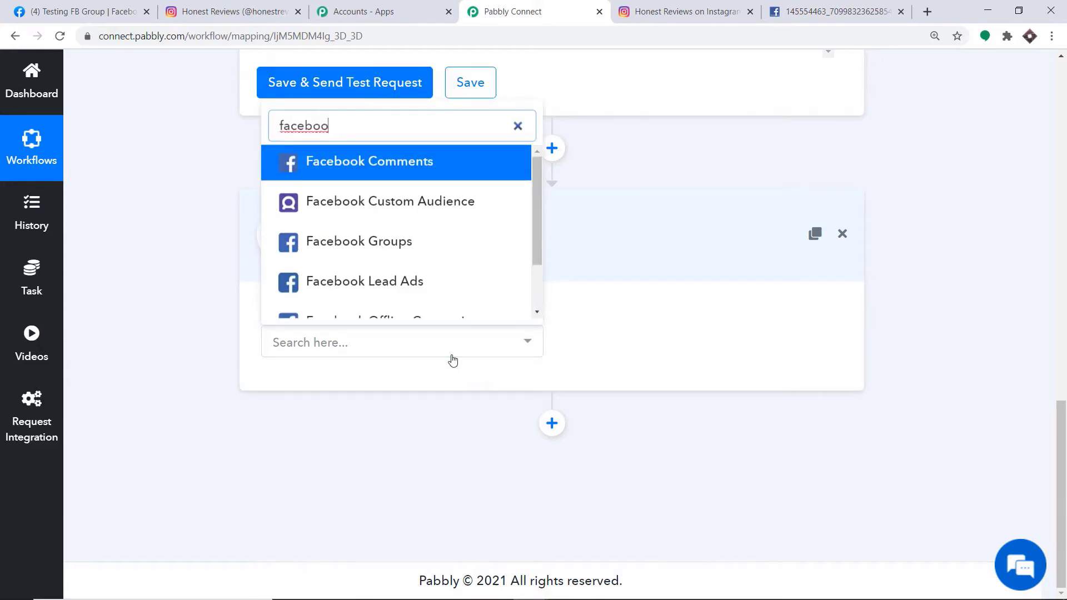
click(403, 247)
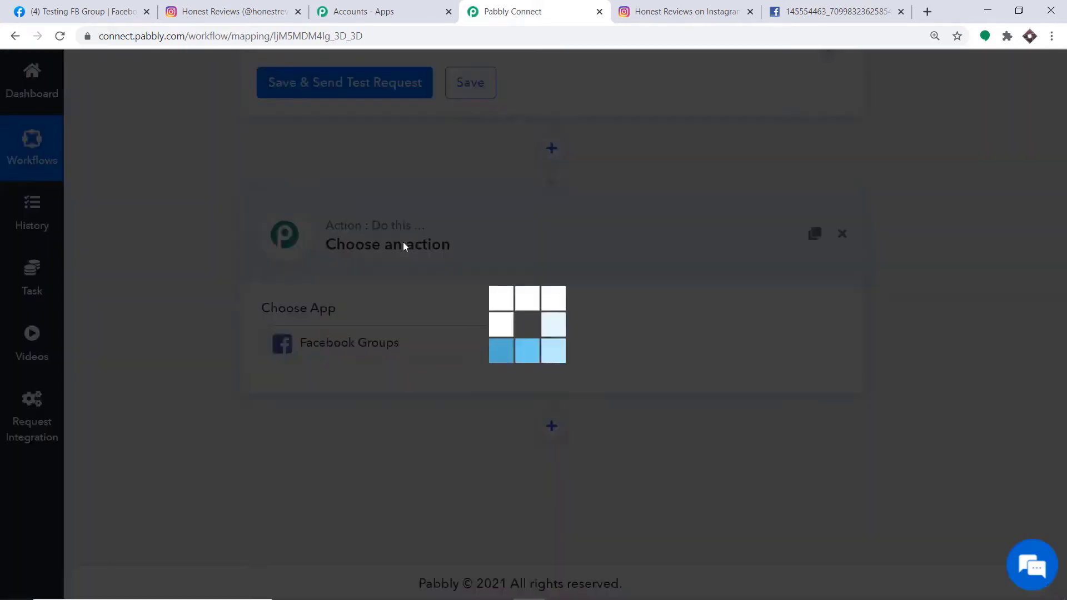
click(632, 351)
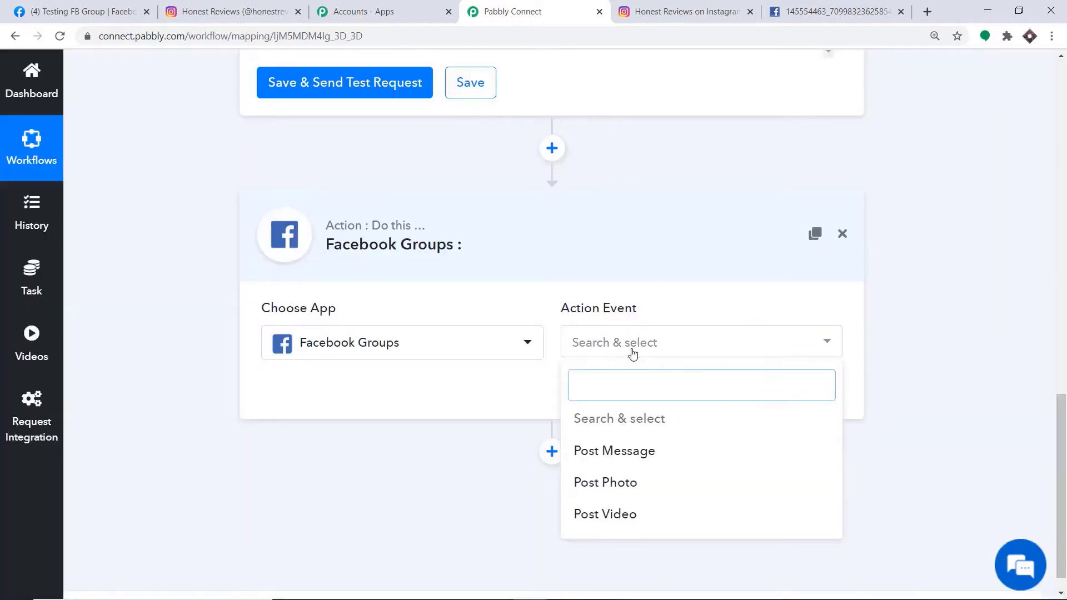
click(620, 489)
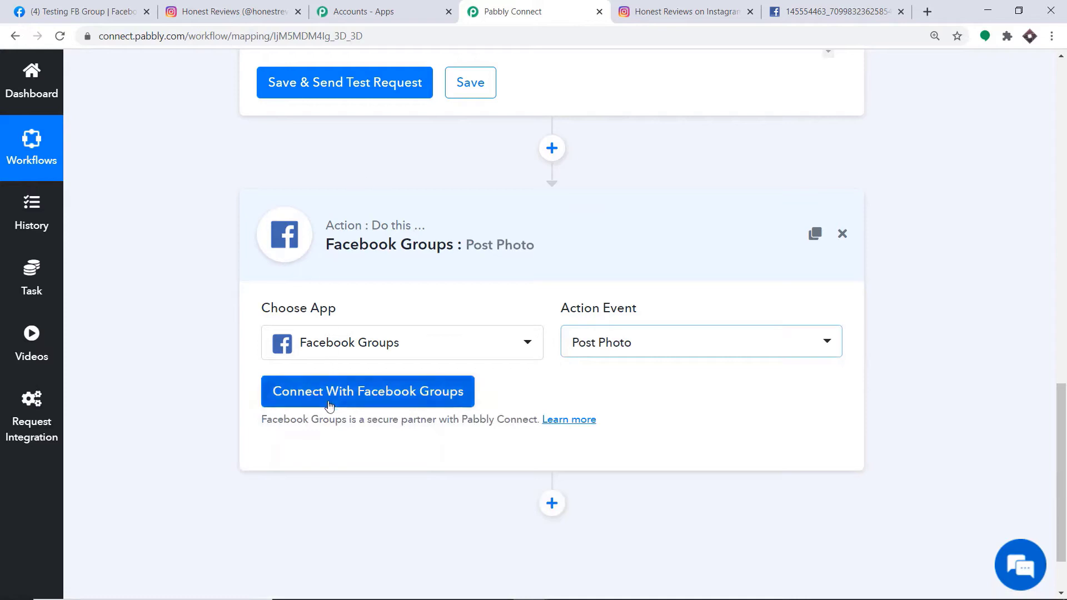
click(618, 354)
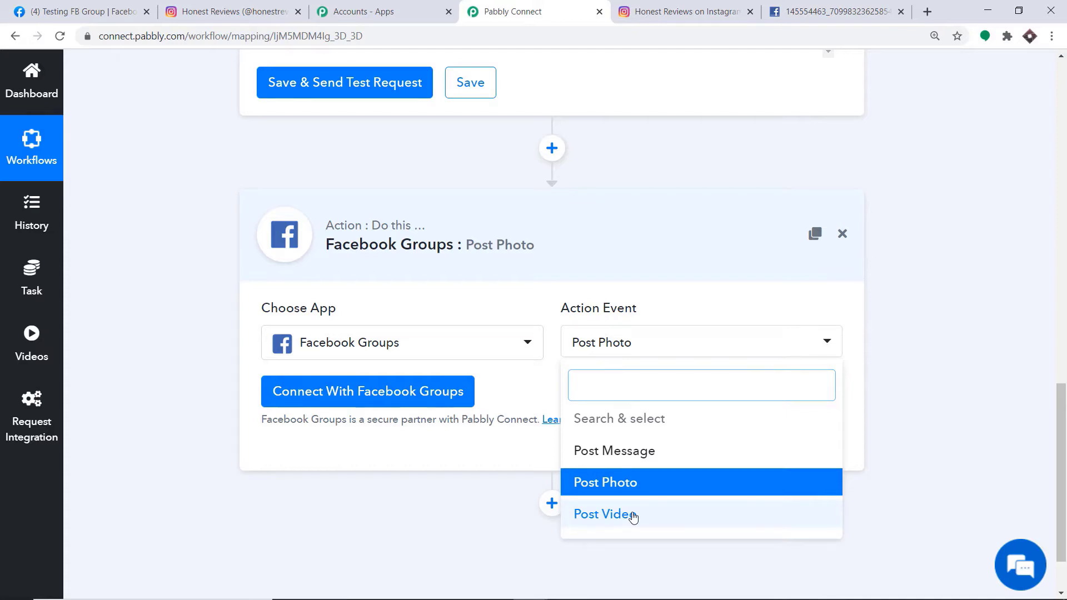
click(414, 445)
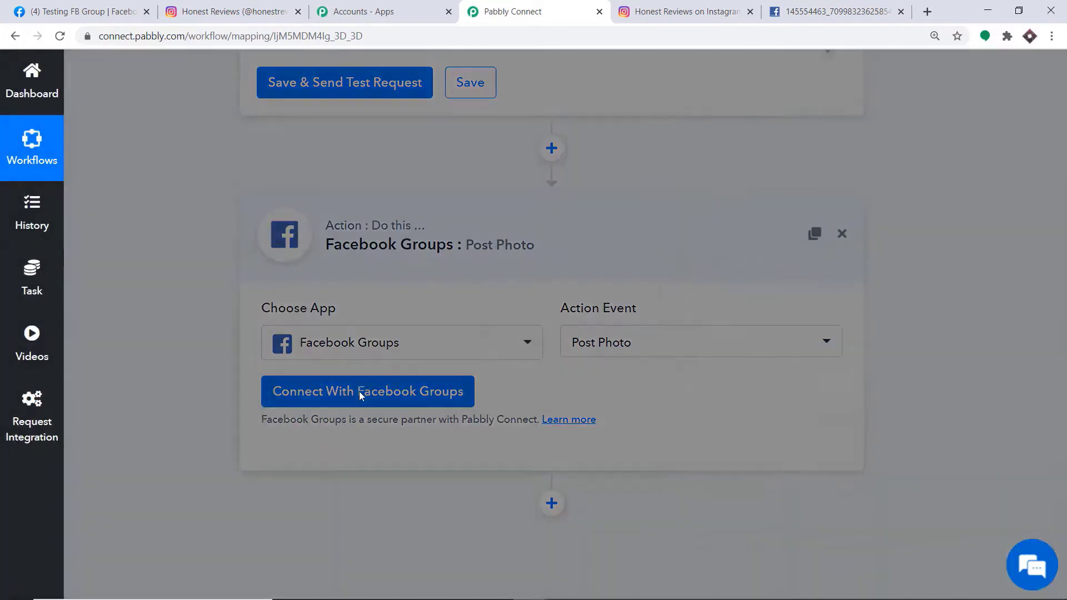
Connect the Facebook Groups account and reveal the Group field set to Testing FB Group.
click(360, 395)
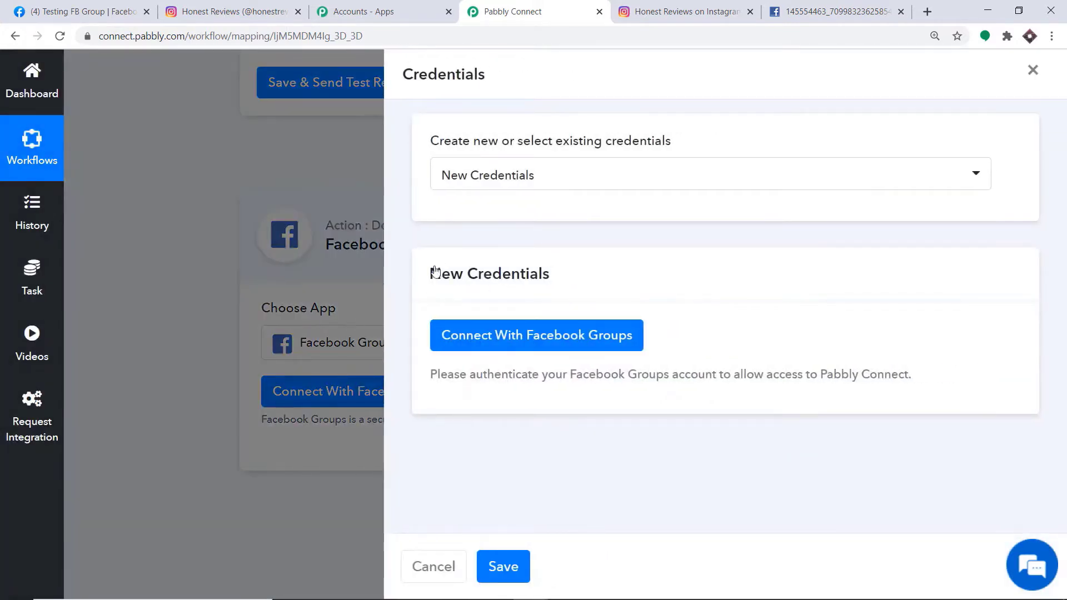
click(475, 345)
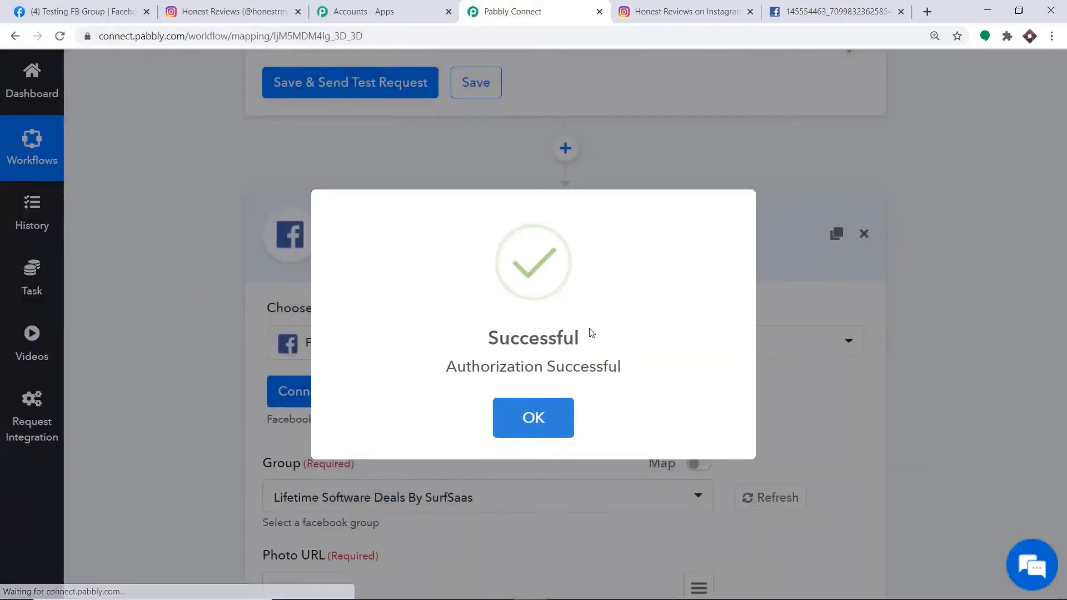
click(534, 424)
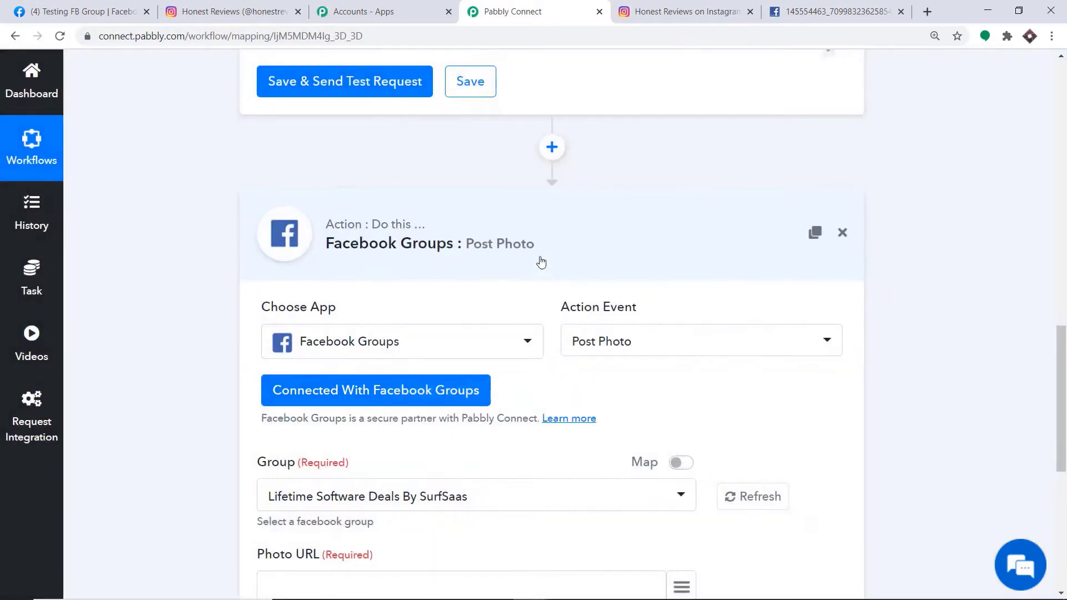
scroll(500, 261, down, 4)
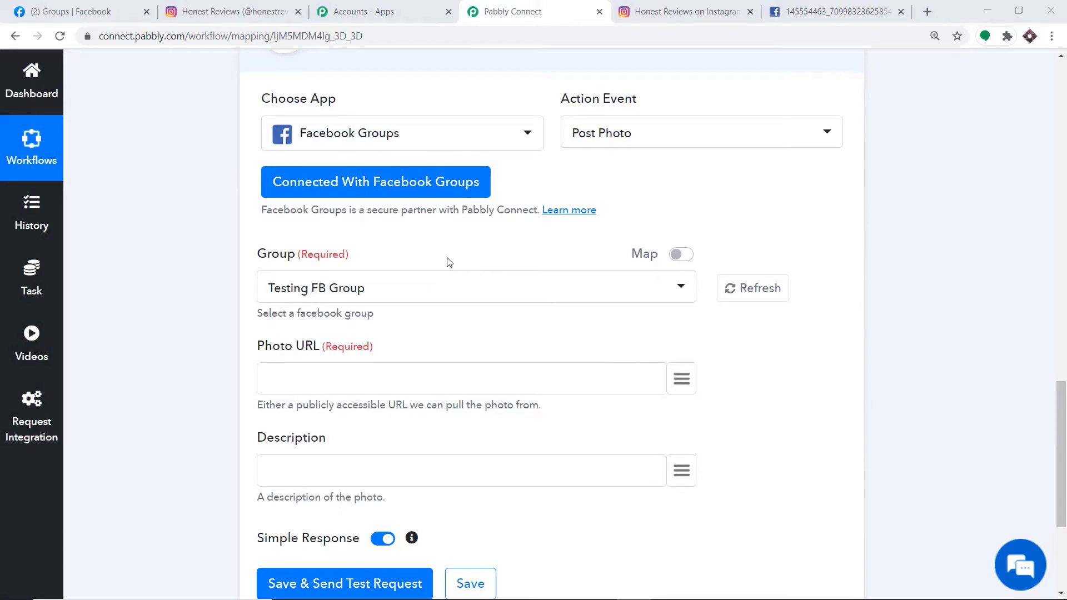
scroll(450, 259, down, 1)
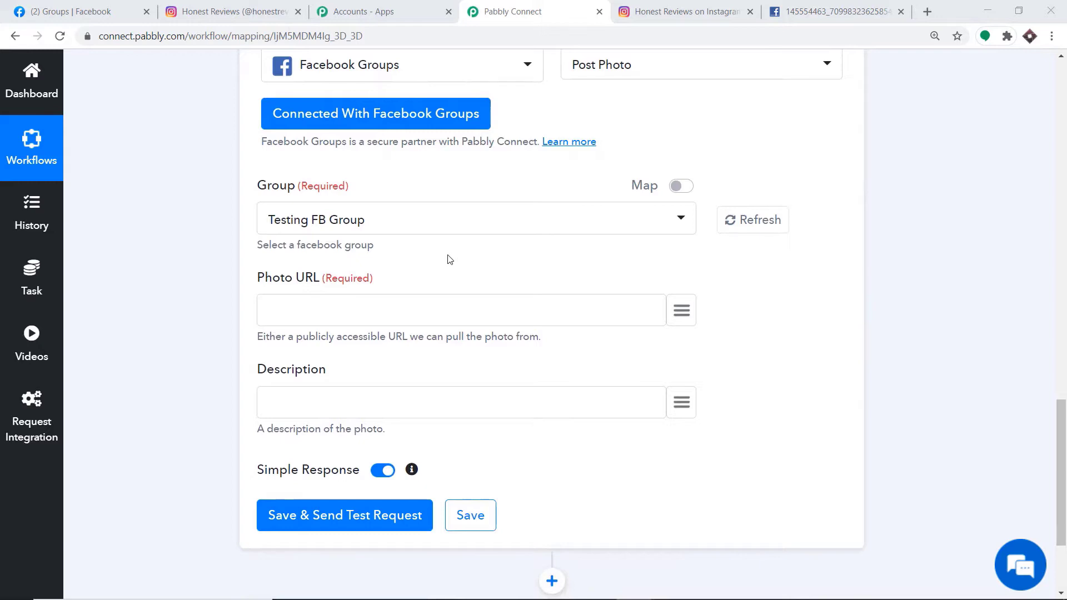
Check the Group list against Facebook's groups, keep Testing FB Group, and go to Facebook.
click(312, 224)
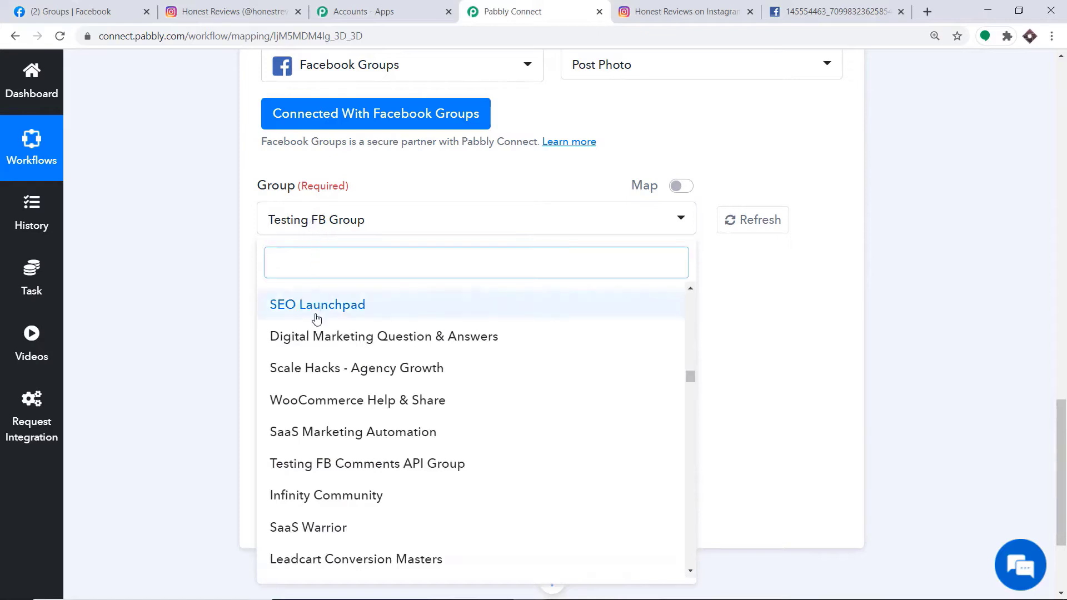
scroll(324, 358, down, 4)
scroll(334, 384, down, 10)
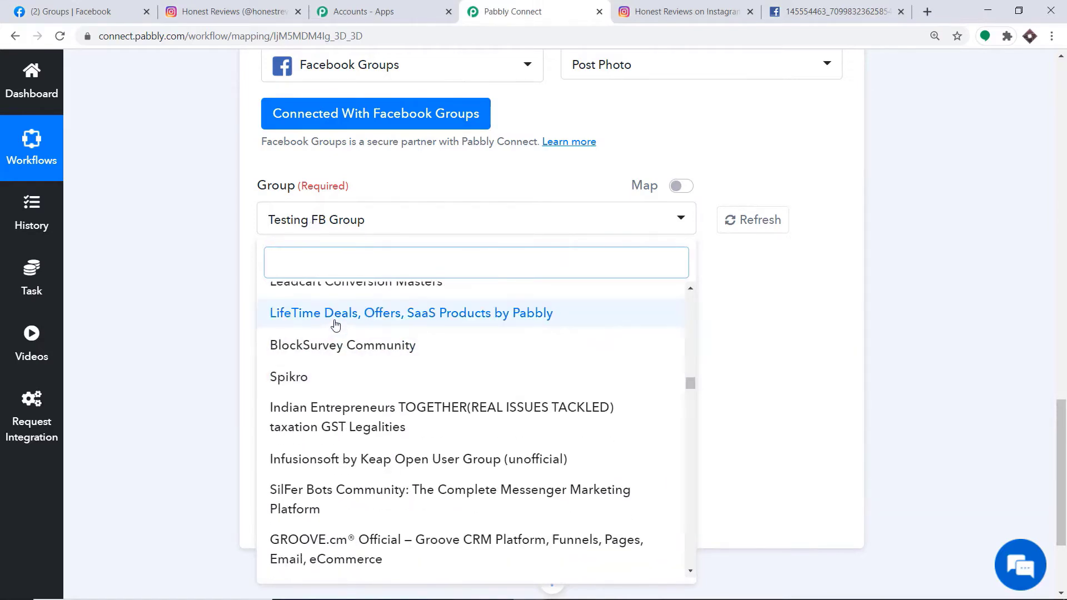
scroll(342, 385, down, 5)
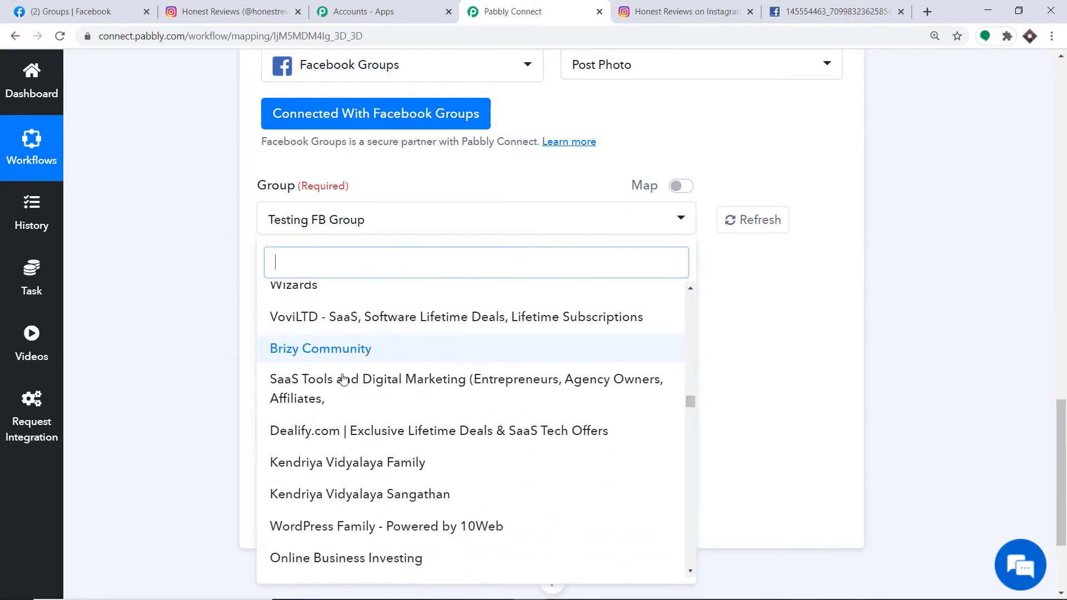
click(54, 8)
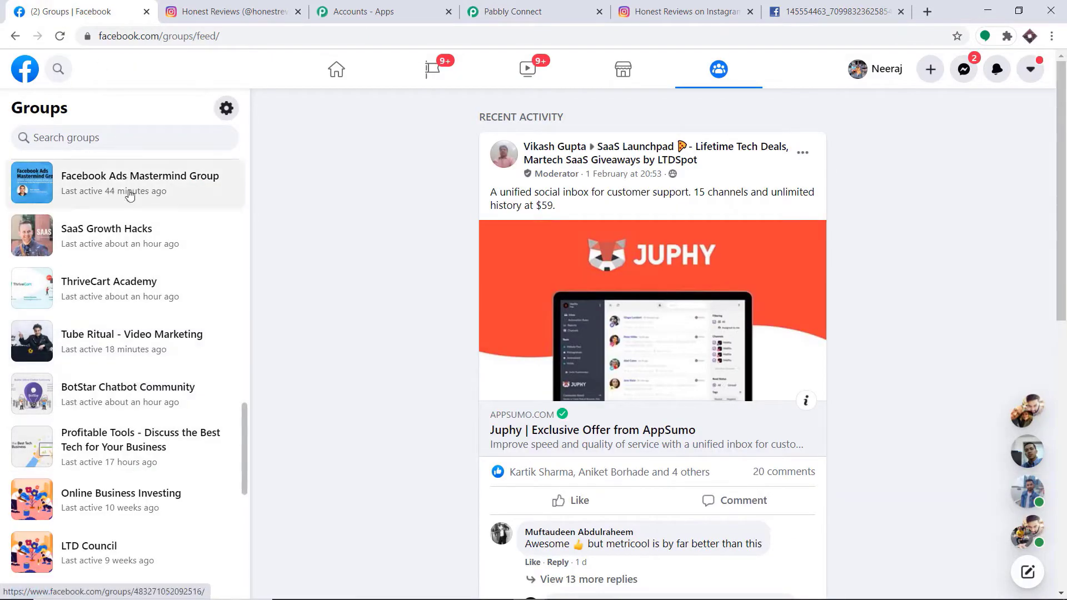
scroll(139, 255, down, 8)
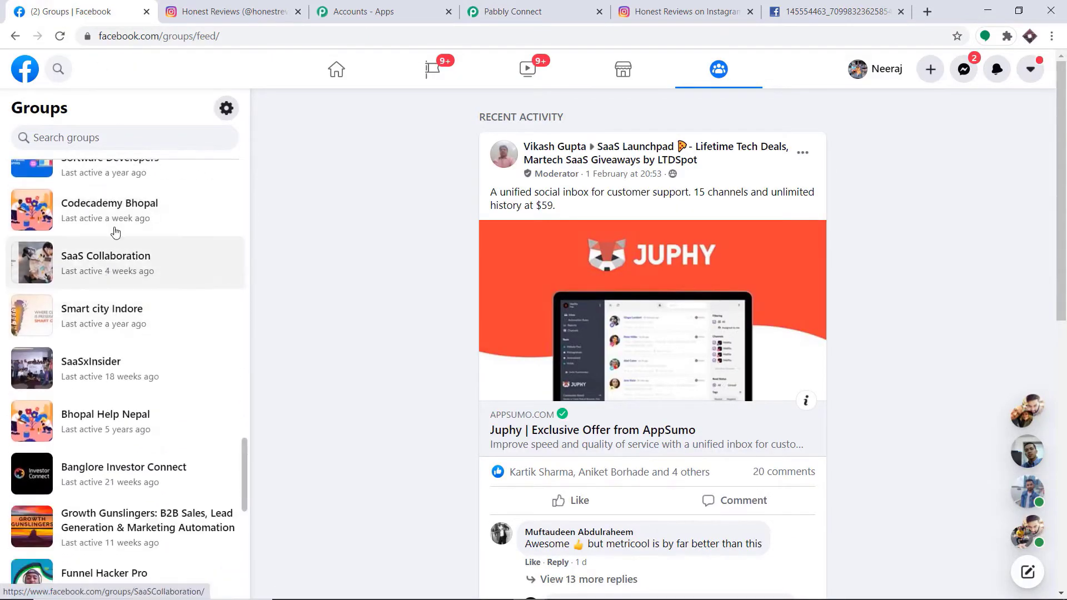
click(507, 13)
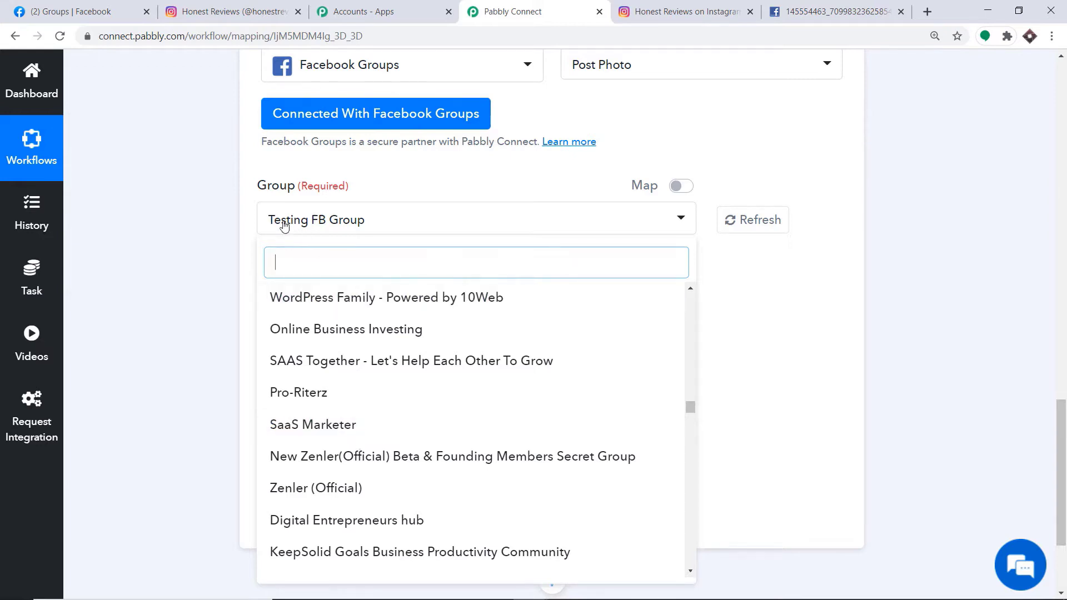
click(321, 222)
click(320, 223)
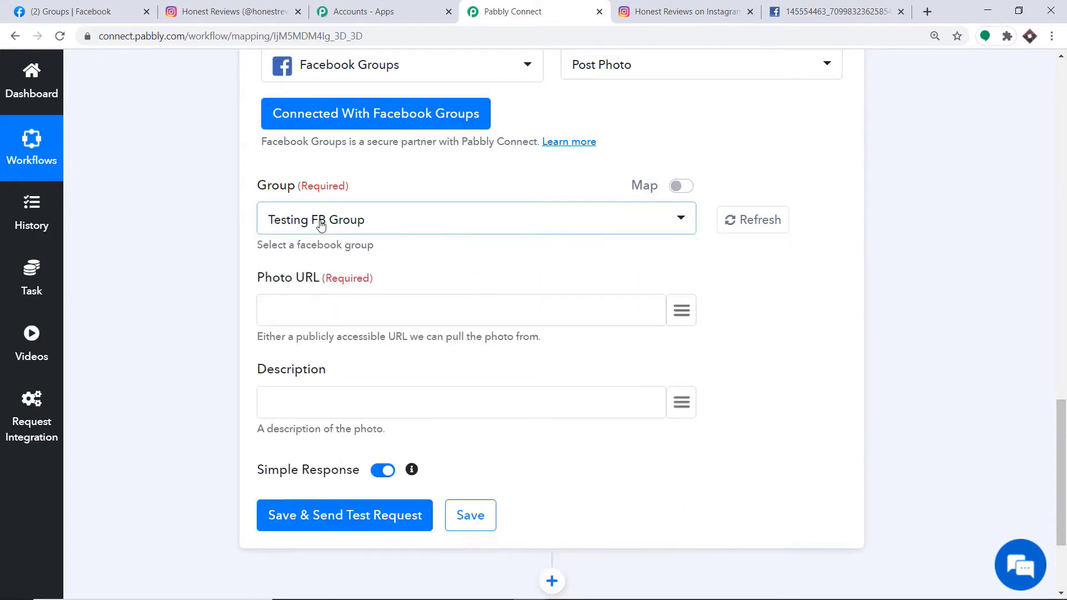
click(95, 8)
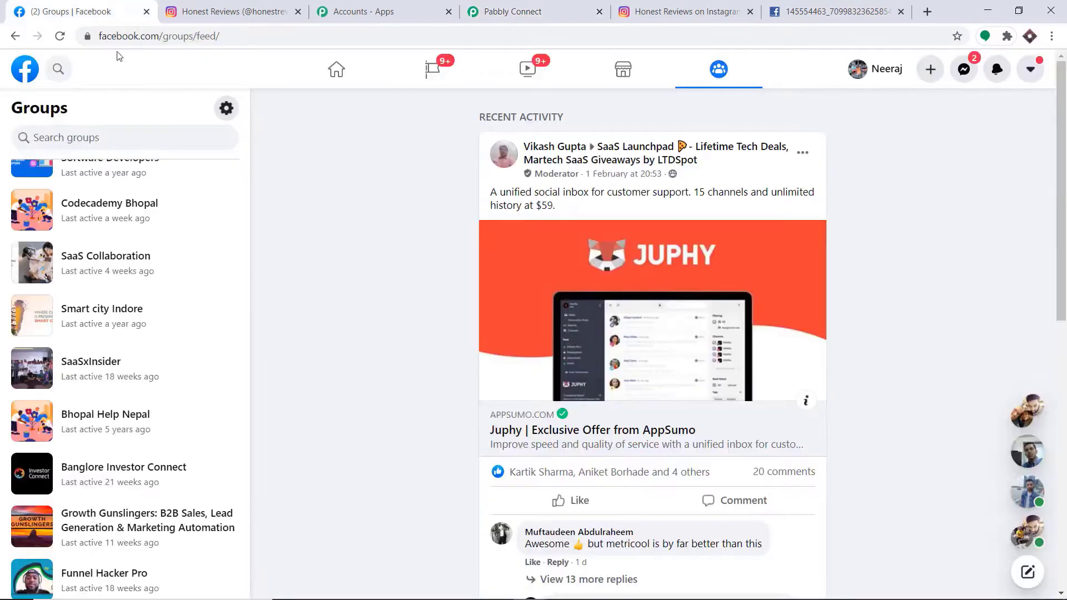
Open Testing FB Group via search 'te' and confirm Pabbly Connect appears under Group apps.
click(61, 68)
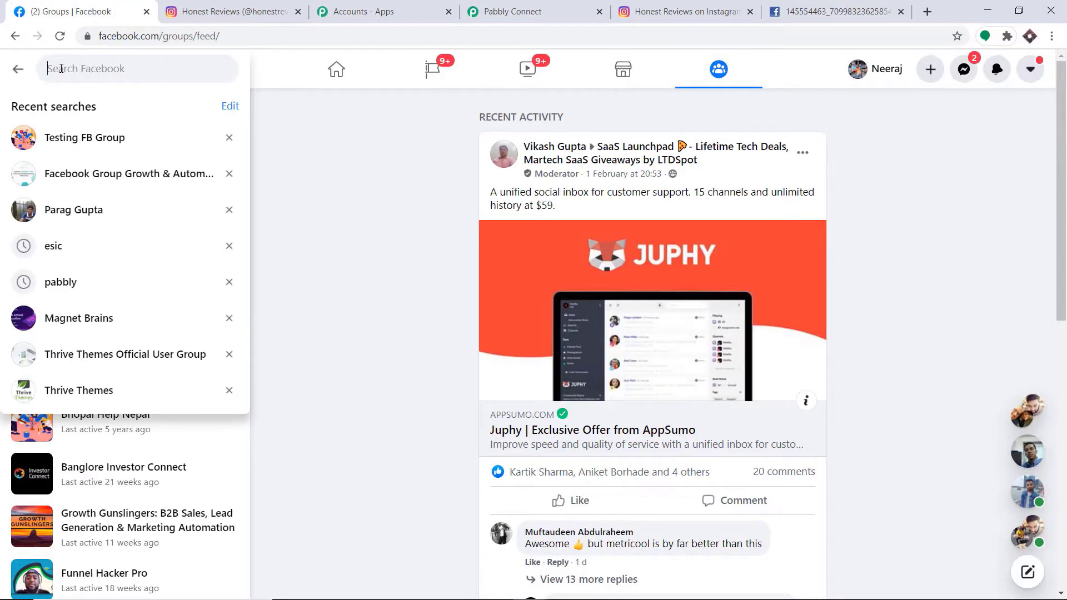
text(test)
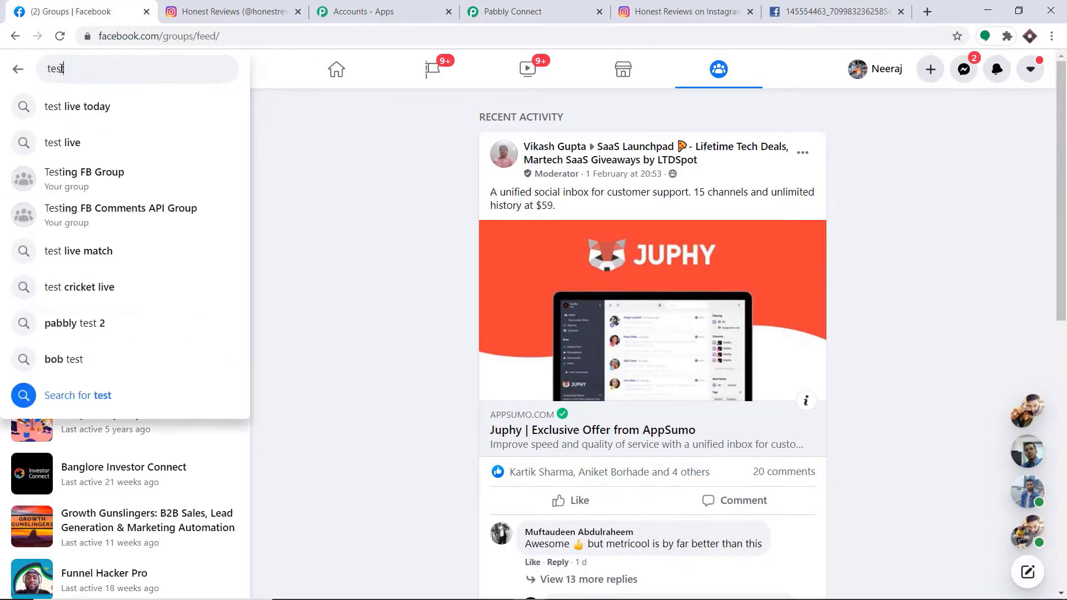
click(86, 177)
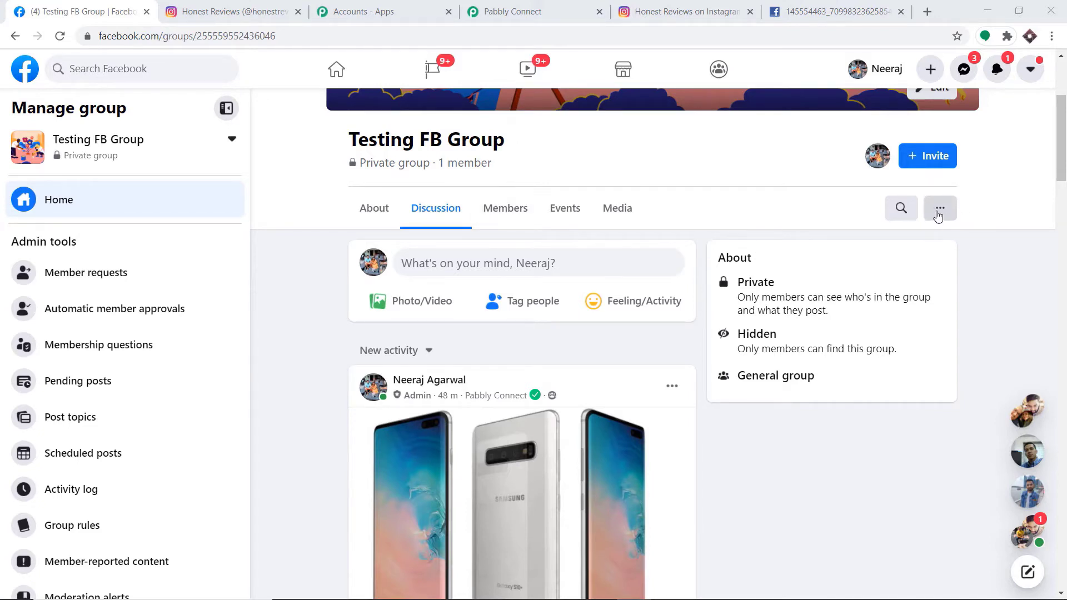
click(940, 209)
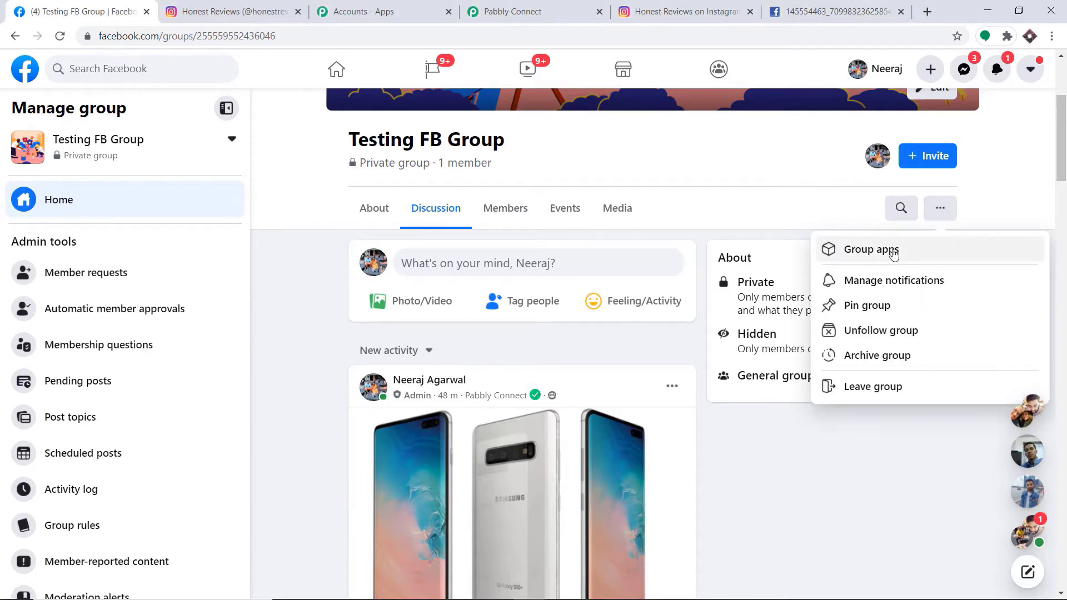
click(893, 253)
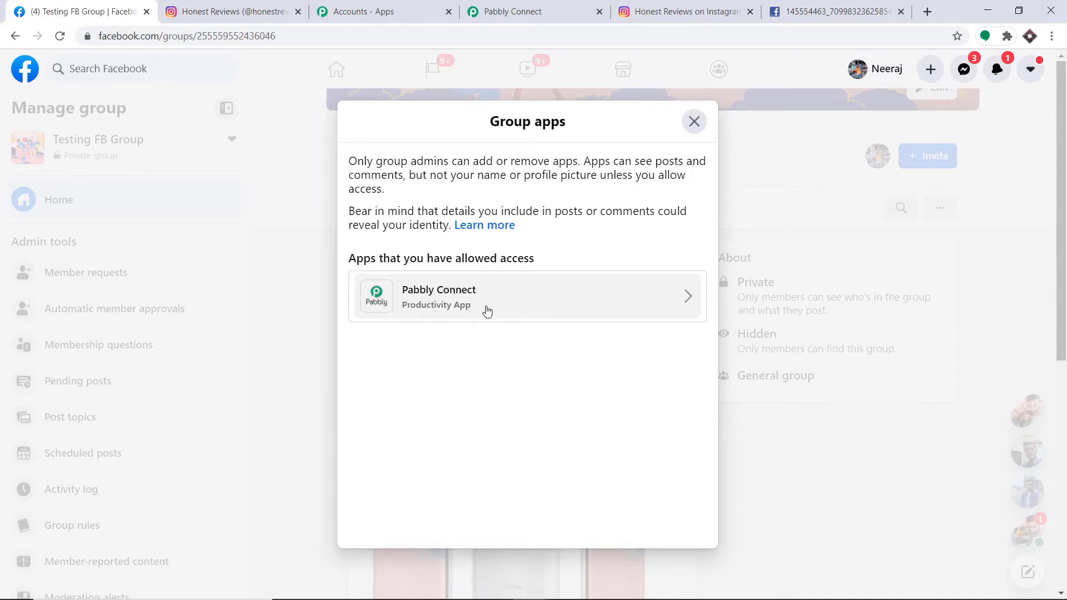
click(694, 121)
Return to the Pabbly Connect workflow and open the Group dropdown.
click(133, 67)
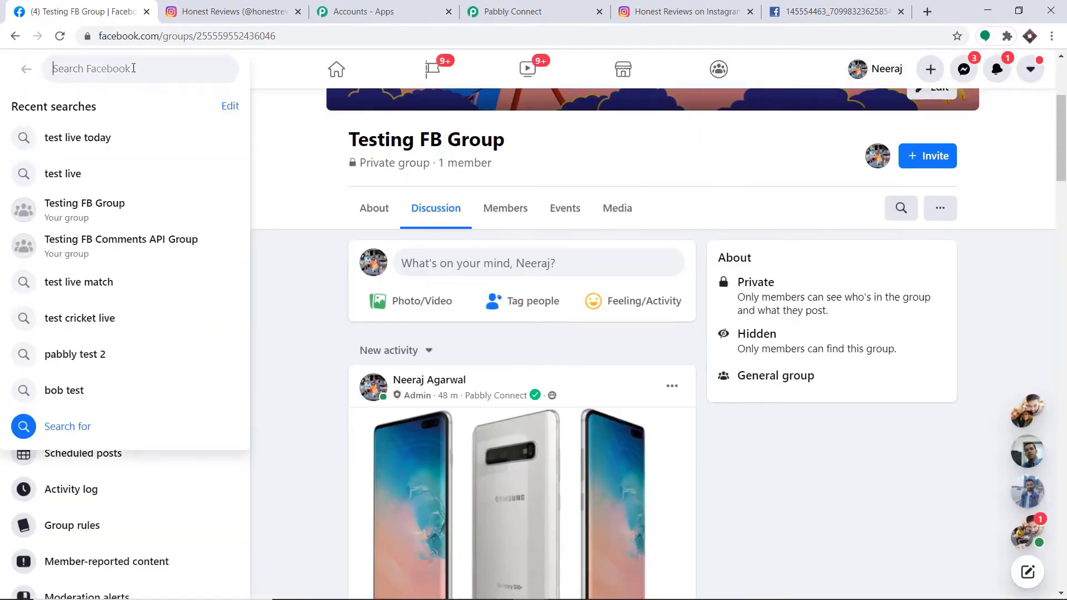
click(512, 11)
click(323, 292)
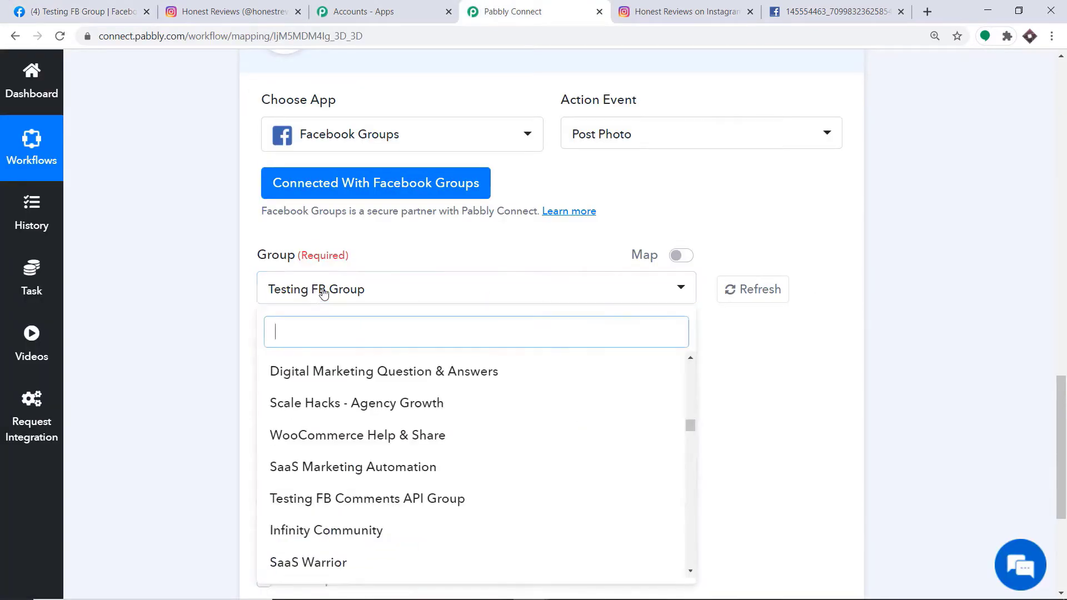
Set the Post Photo action's target group to Bullet Proof SEO.
scroll(330, 478, down, 3)
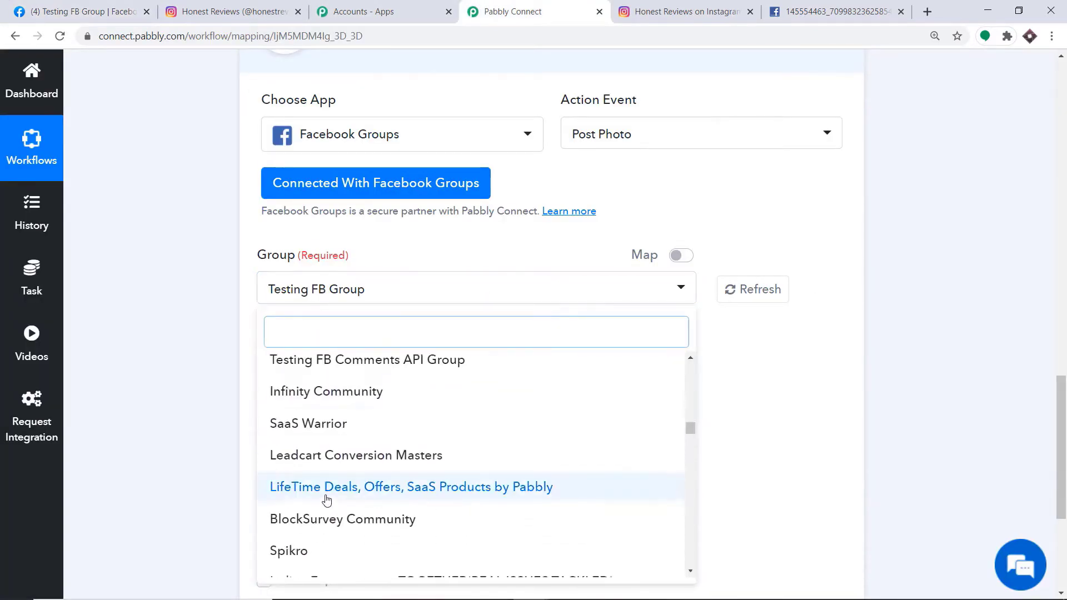
scroll(327, 500, down, 3)
click(333, 408)
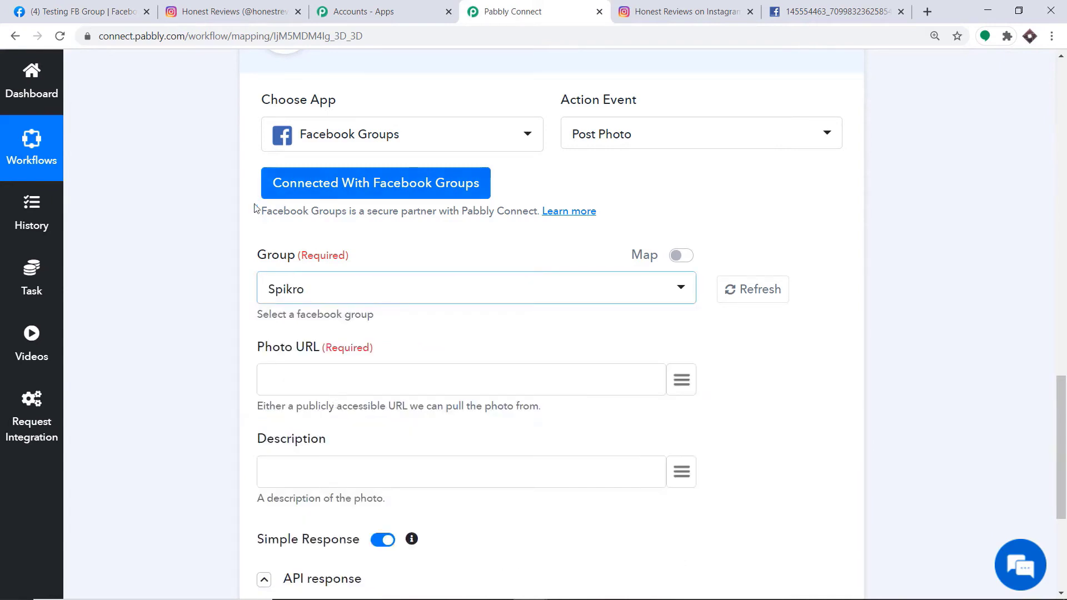
click(316, 294)
scroll(345, 483, down, 2)
click(345, 481)
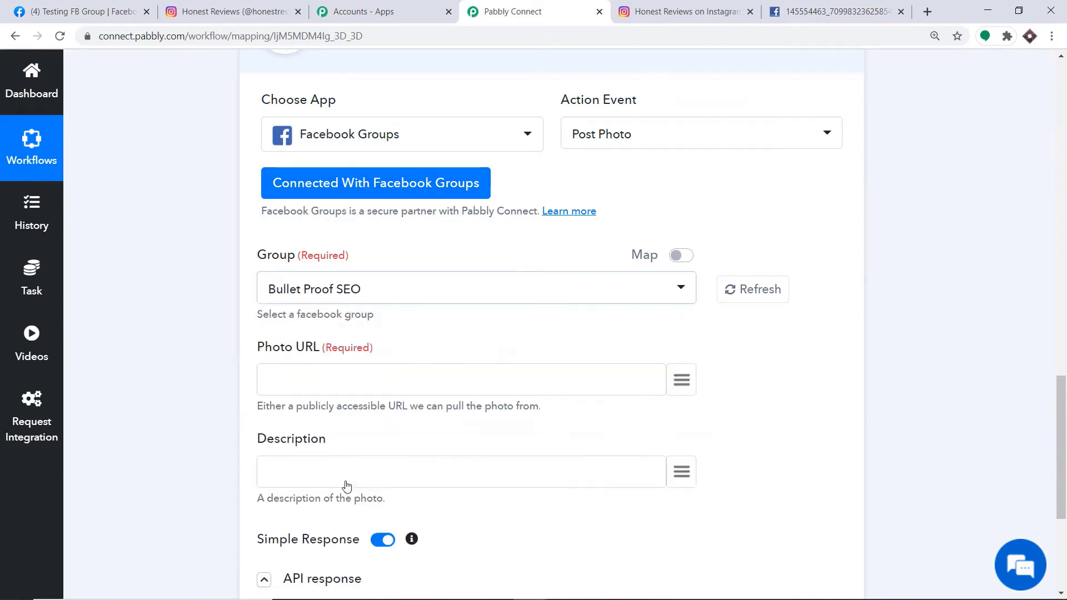
Find the Bullet Proof SEO group on Facebook and check its group apps, which list only StreamYard.
click(83, 11)
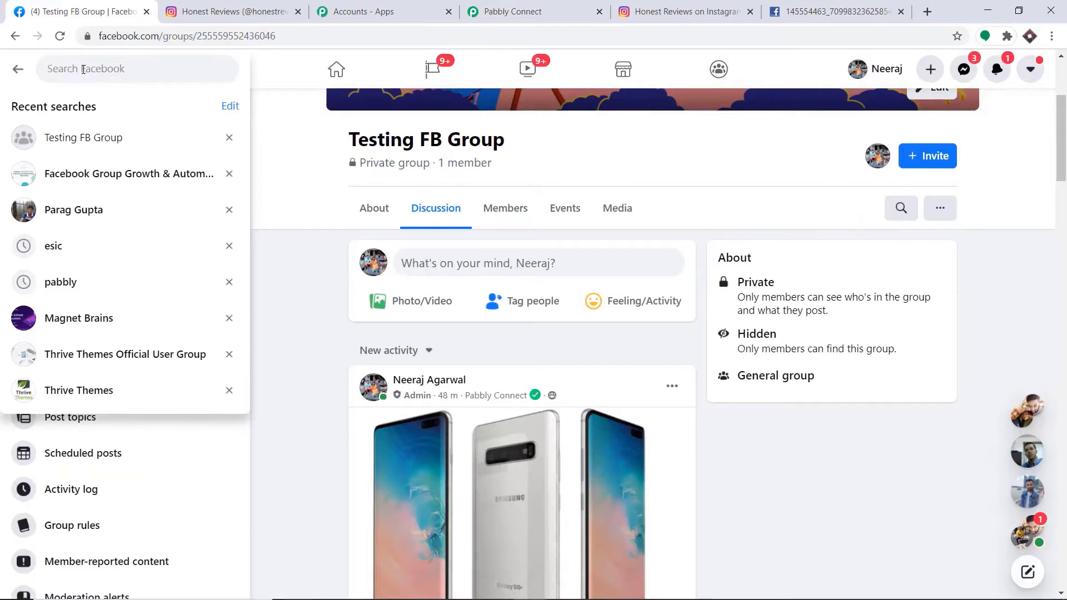
text(bullet)
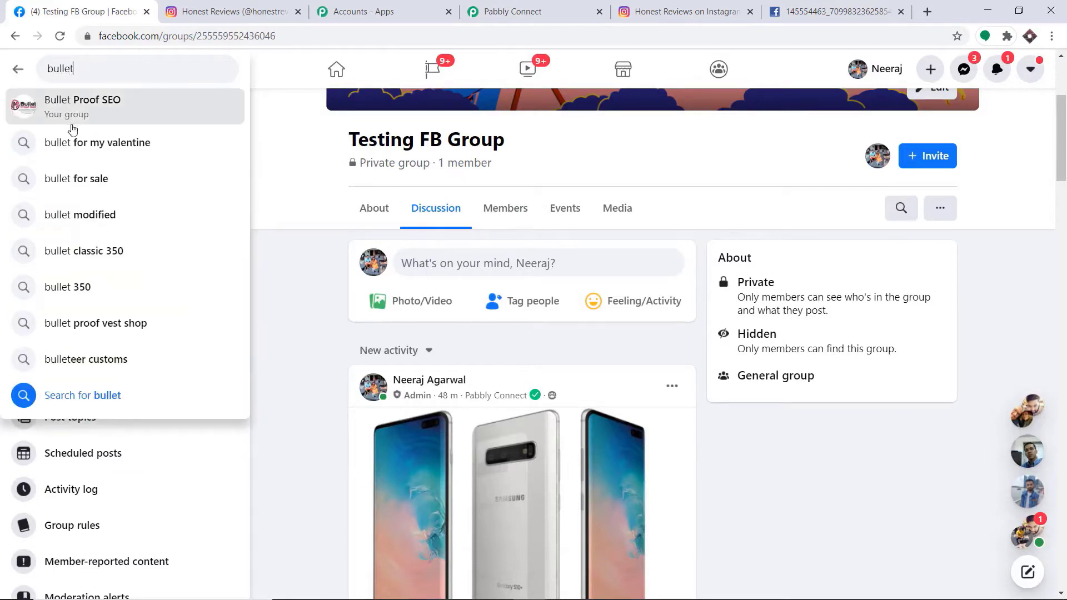
click(81, 109)
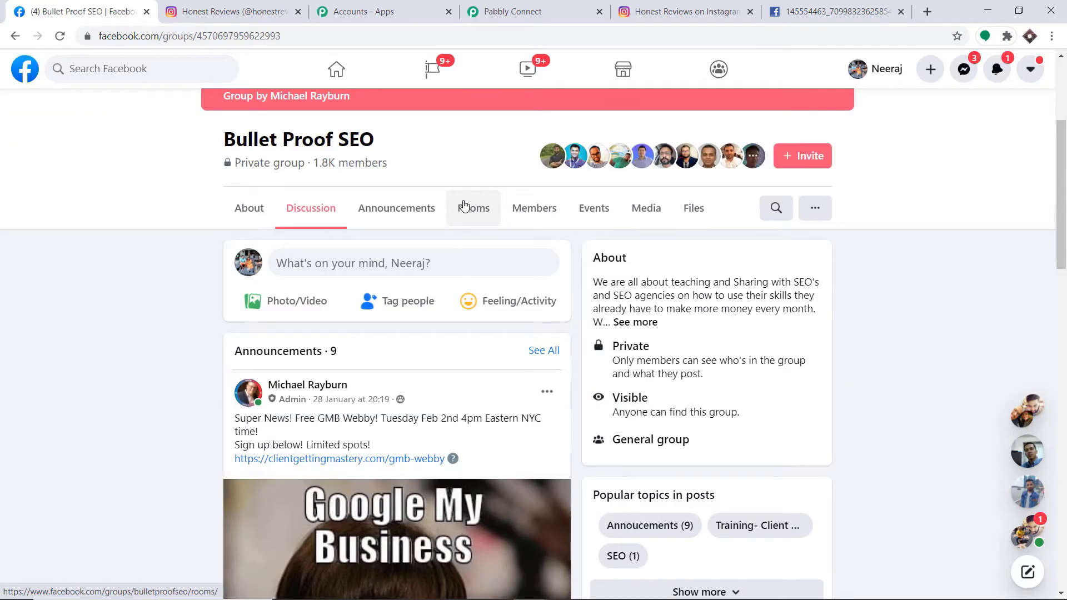
click(815, 208)
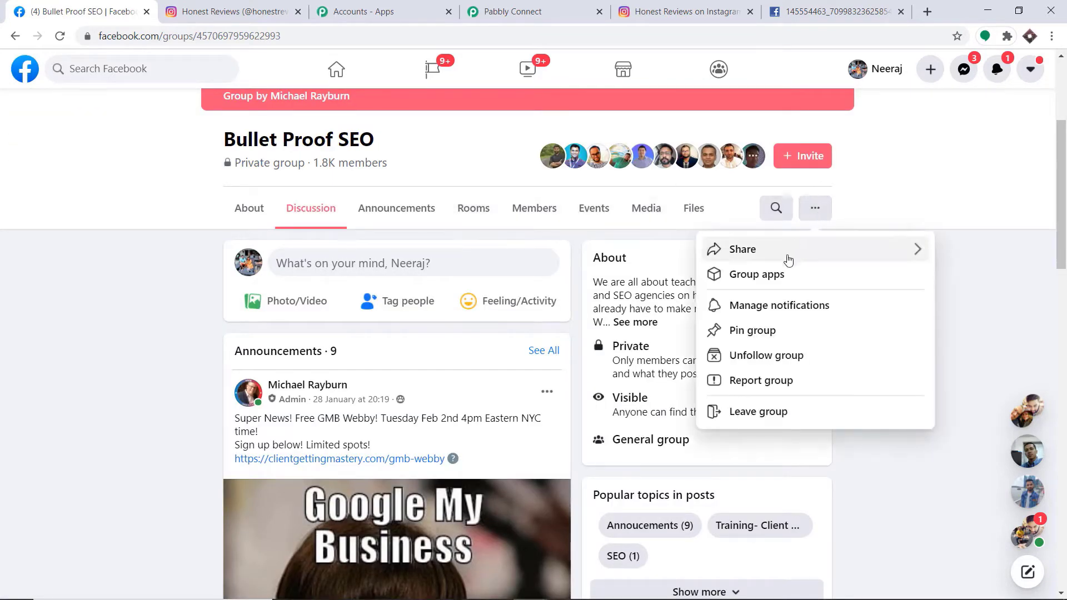
click(780, 275)
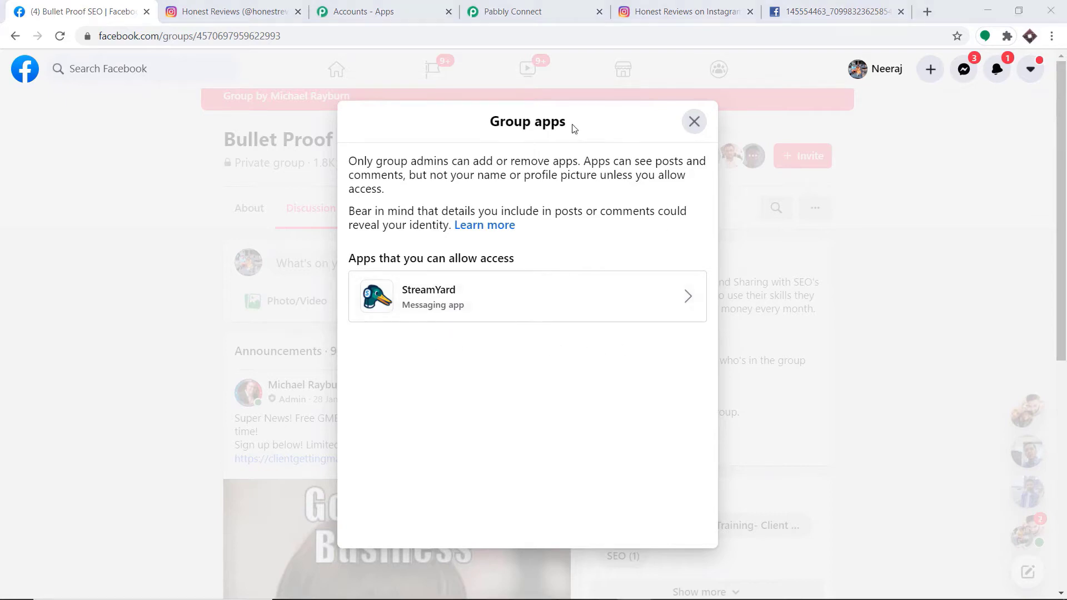
click(537, 4)
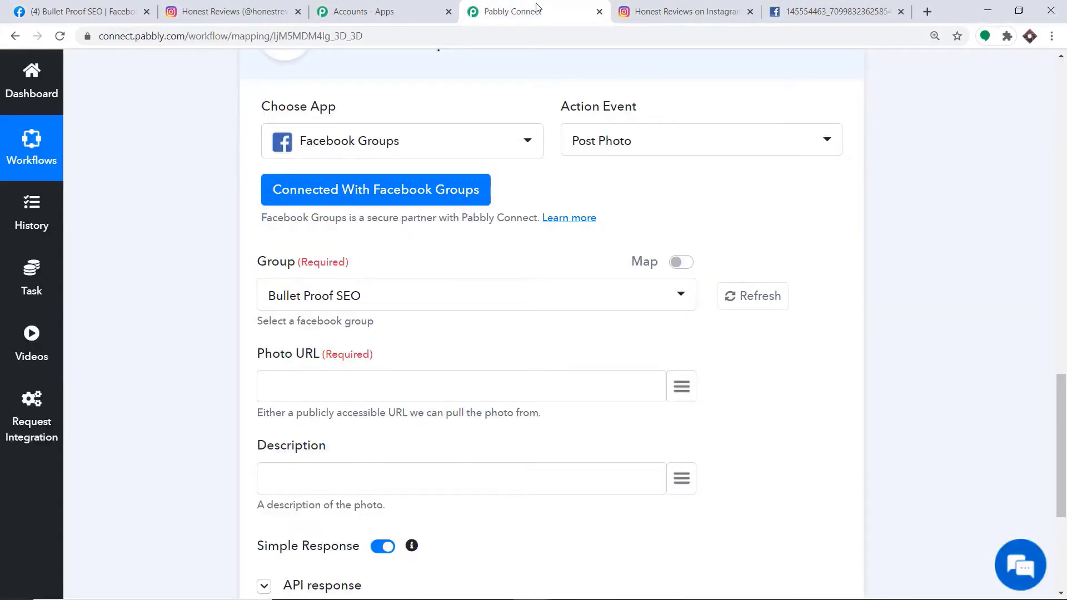
Map the Instagram 1. media_url into the Photo URL field.
scroll(570, 88, down, 3)
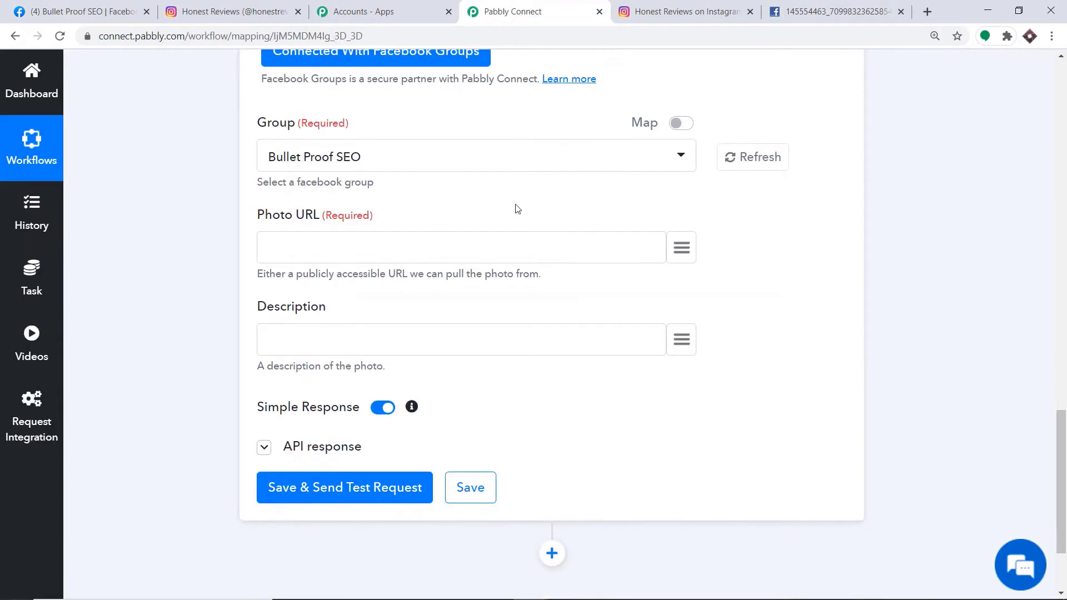
click(683, 244)
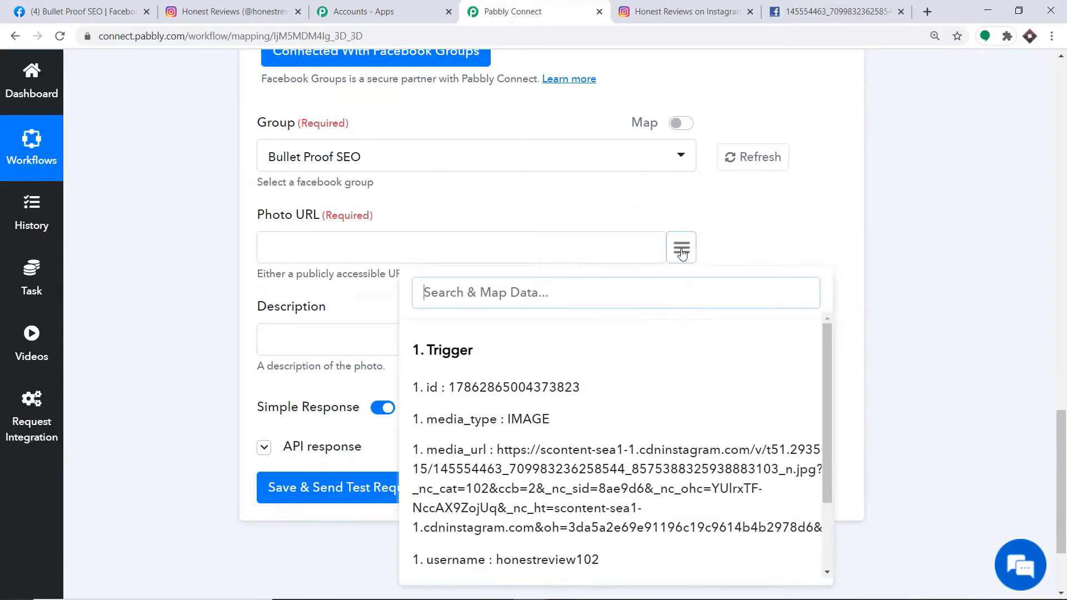
click(541, 460)
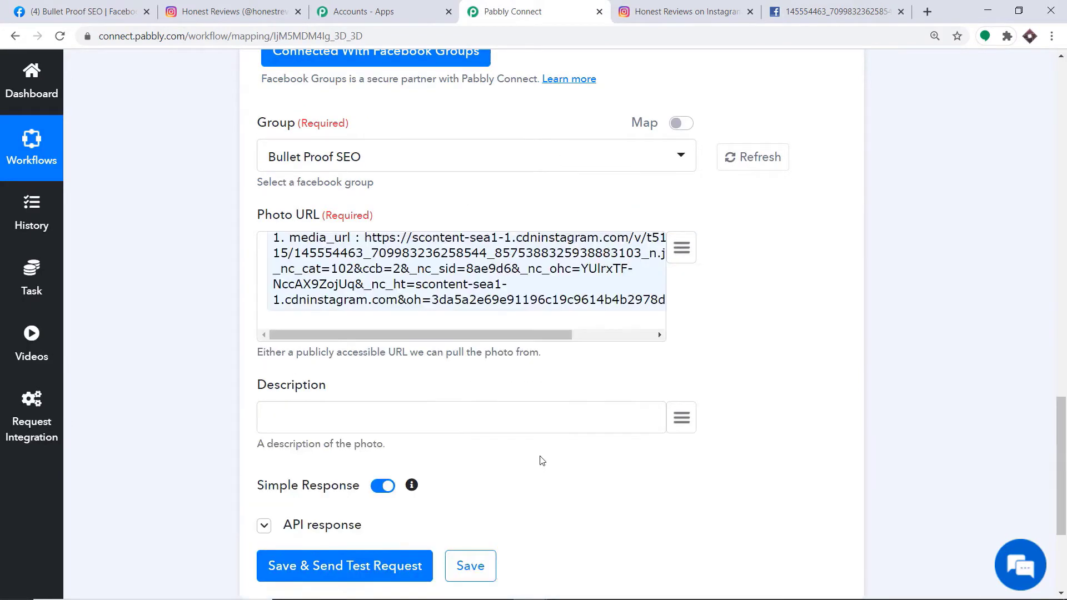
scroll(500, 411, down, 3)
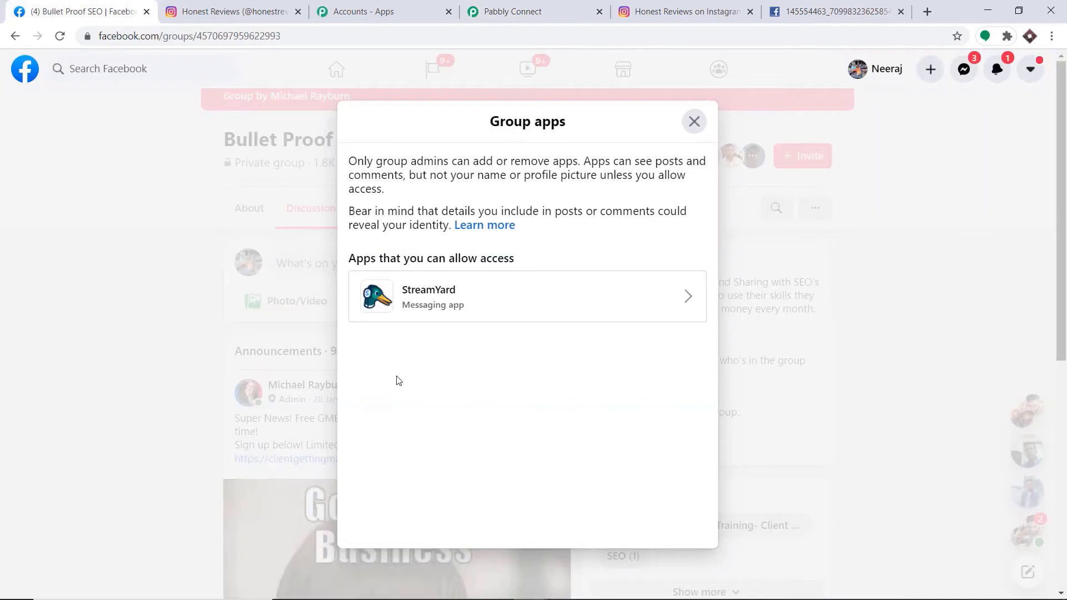
Send a test post, which fails with '(#200) Insufficient permission to post'.
click(532, 10)
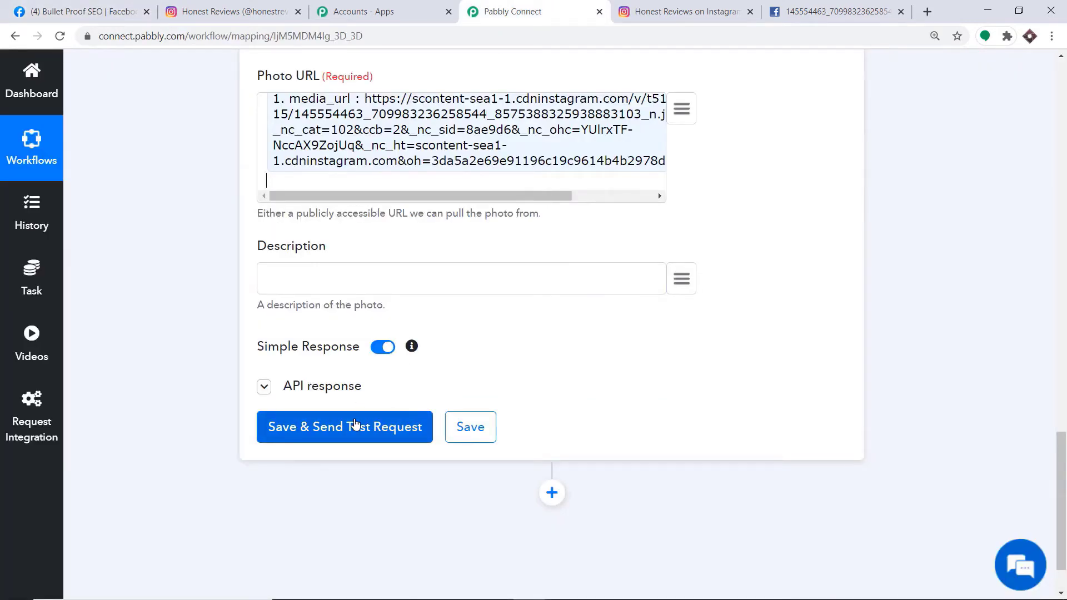
click(355, 424)
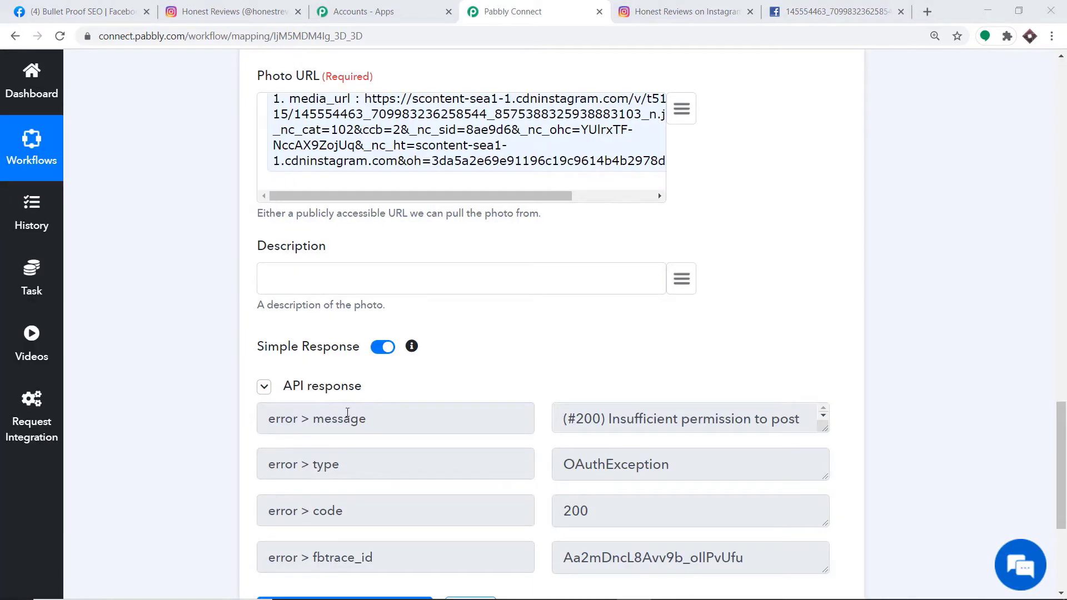
scroll(336, 485, down, 3)
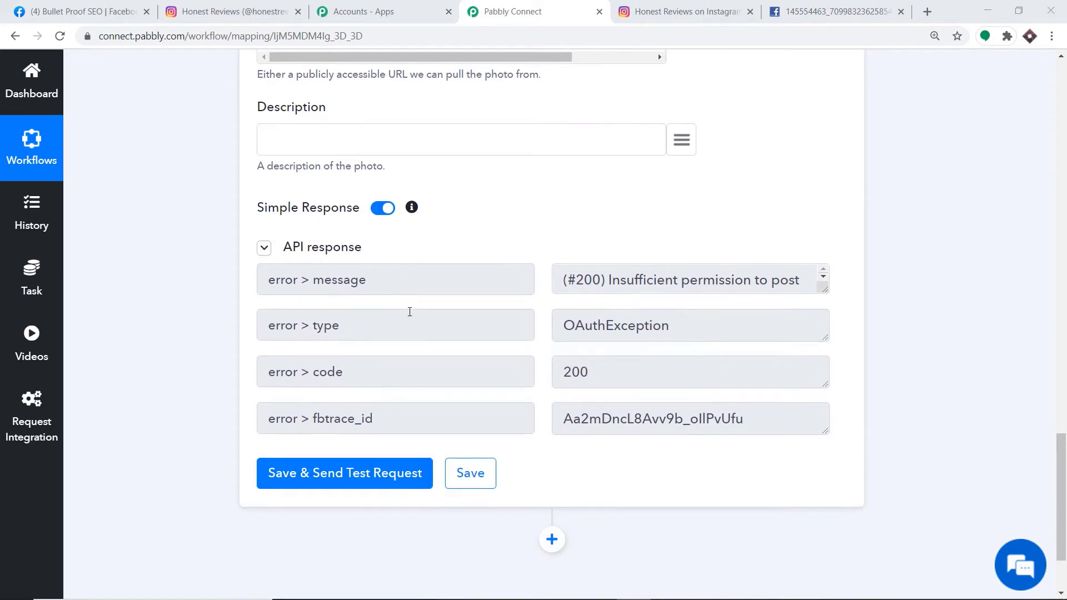
click(79, 8)
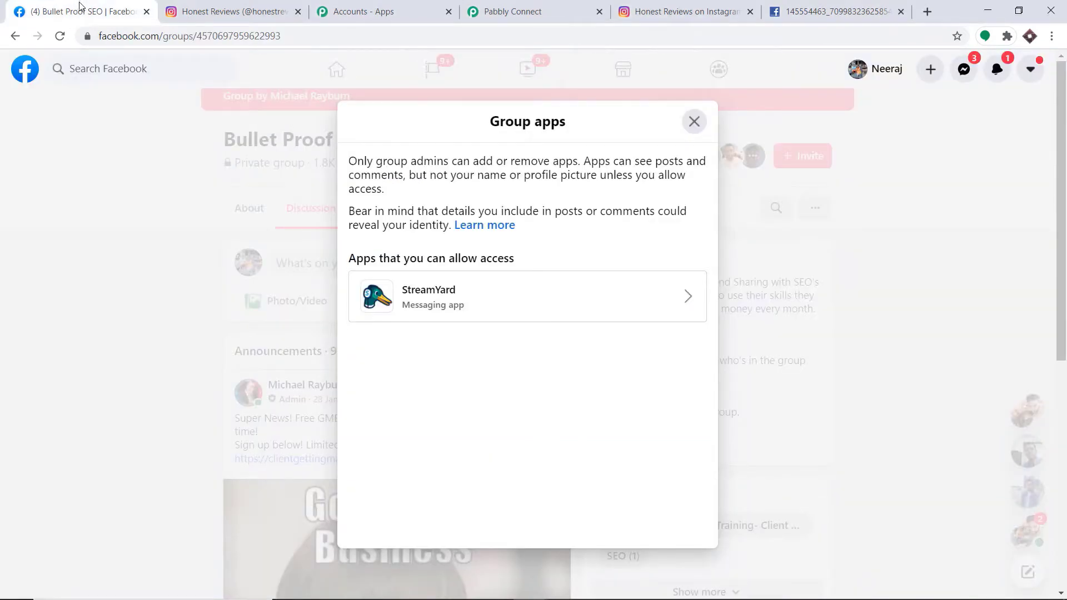
Search 'test' on Facebook, open Testing FB Group, and confirm Pabbly Connect is among its group apps.
click(694, 122)
click(106, 68)
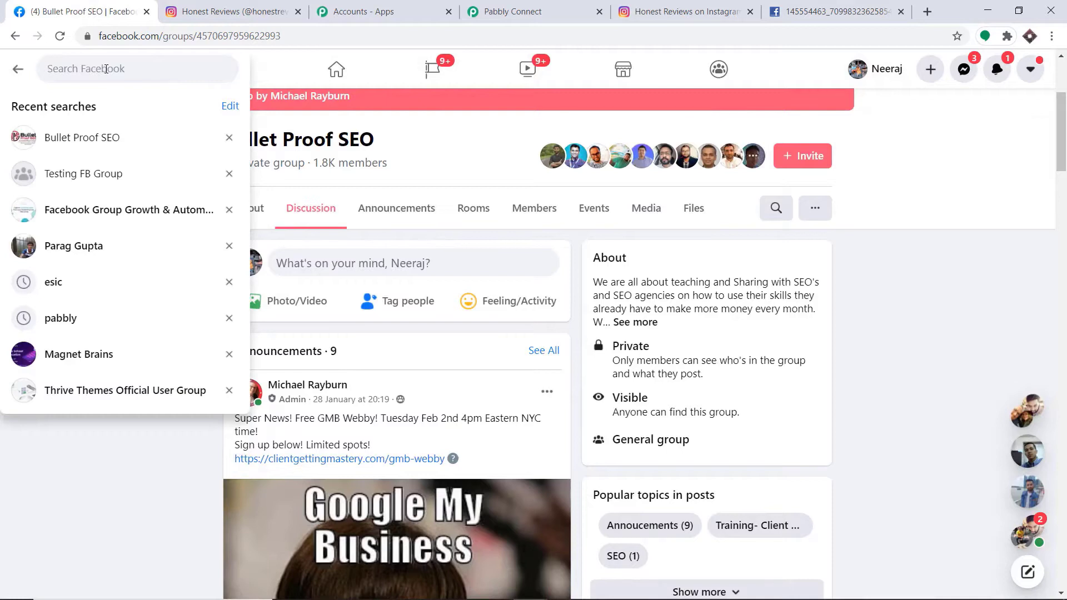
text(test)
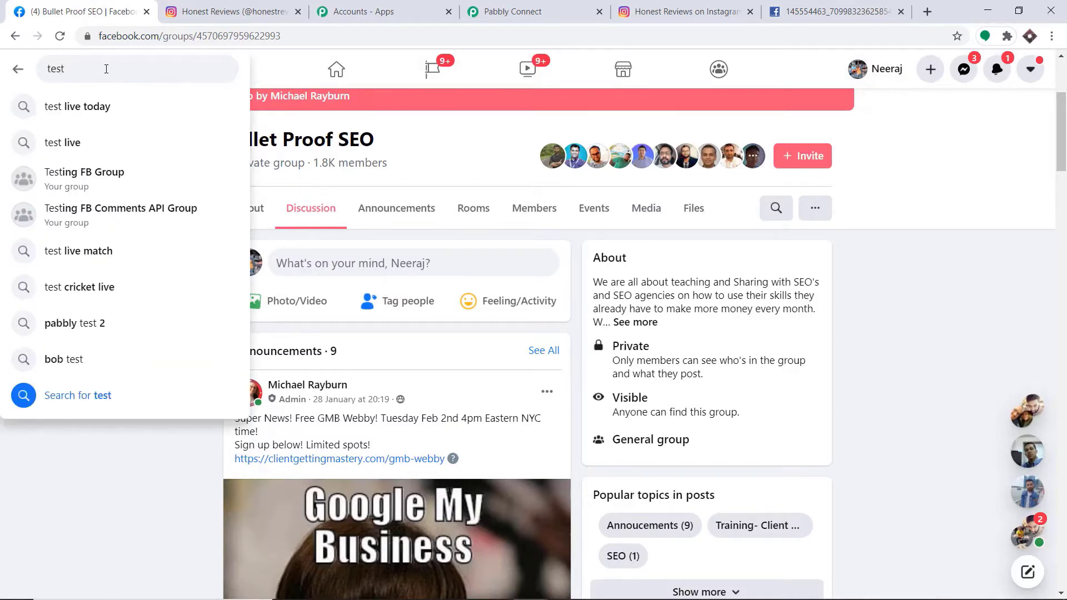
click(106, 175)
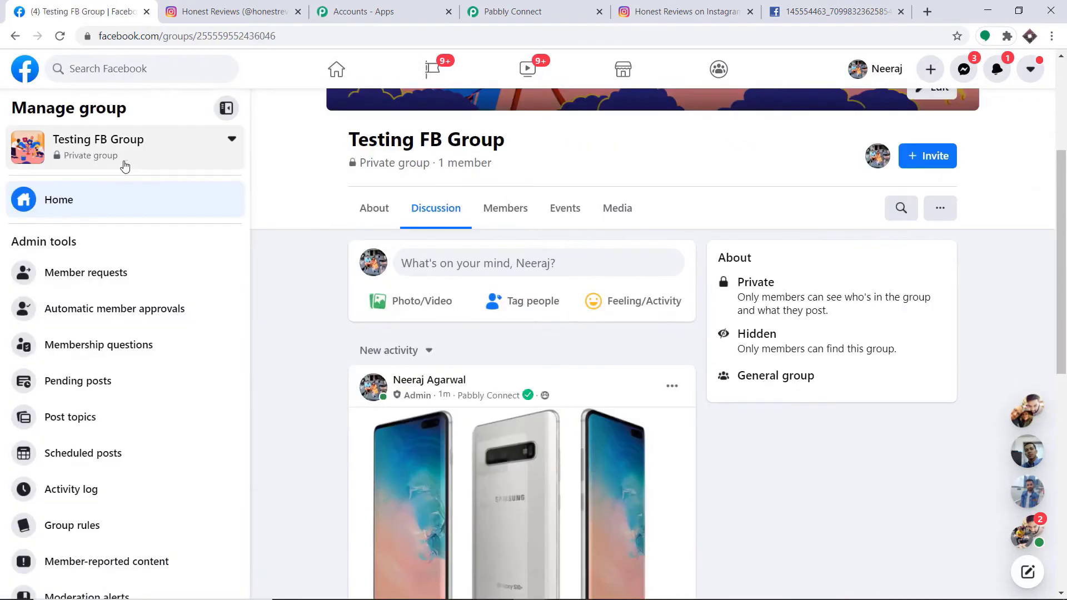
click(940, 208)
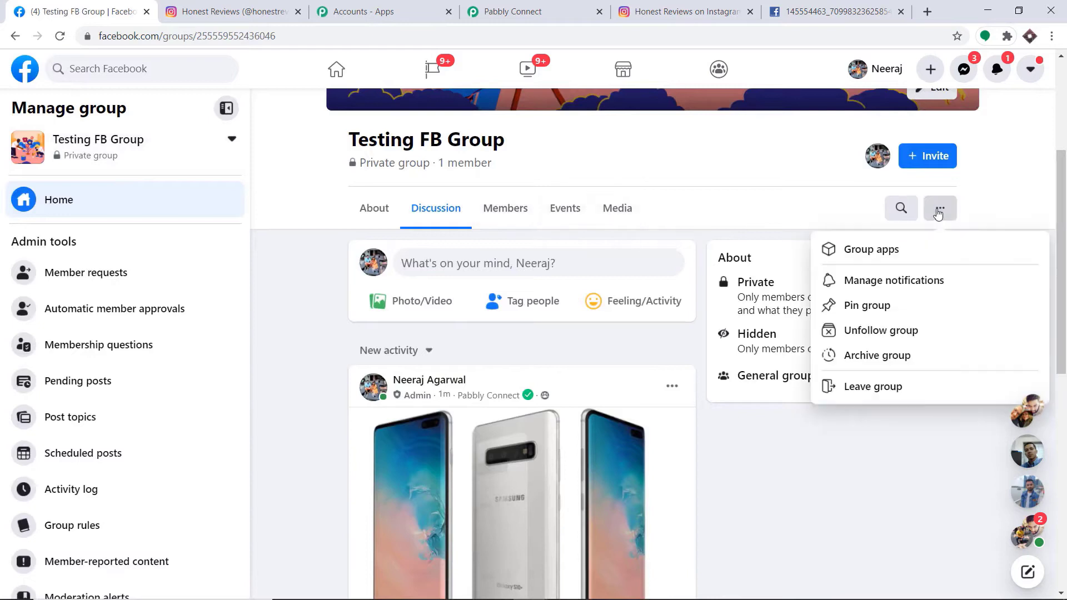
click(889, 265)
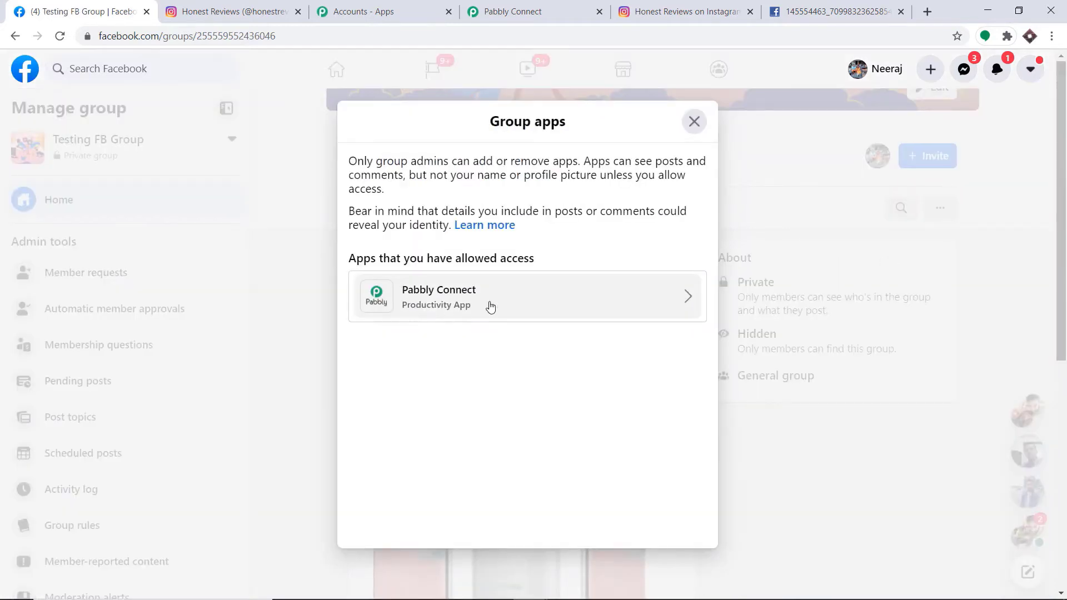
click(534, 11)
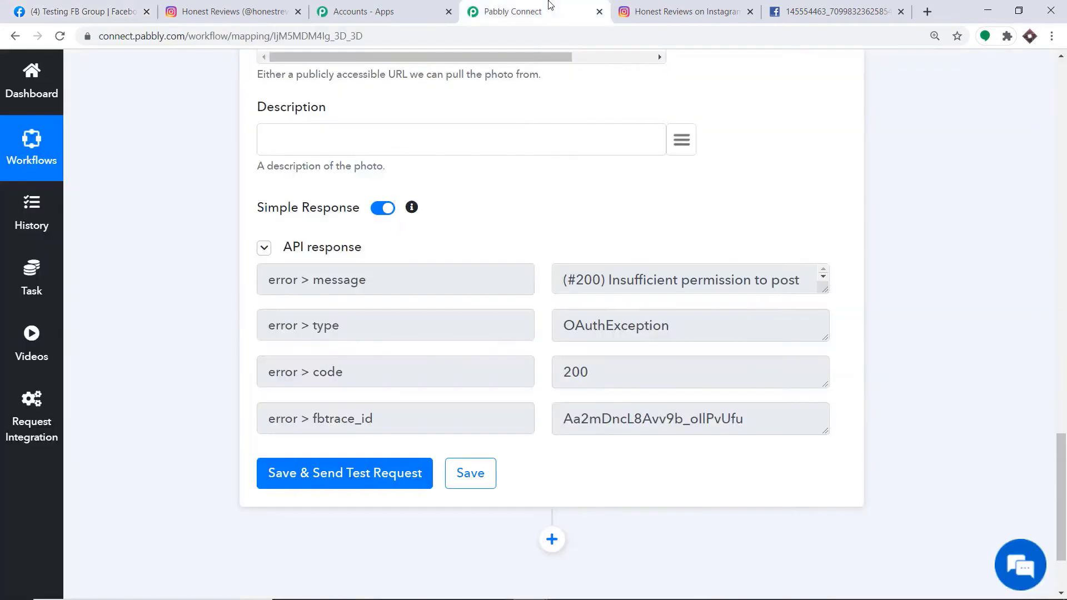
Switch the Post Photo target group back to Testing FB Group.
scroll(541, 164, up, 3)
scroll(542, 164, up, 4)
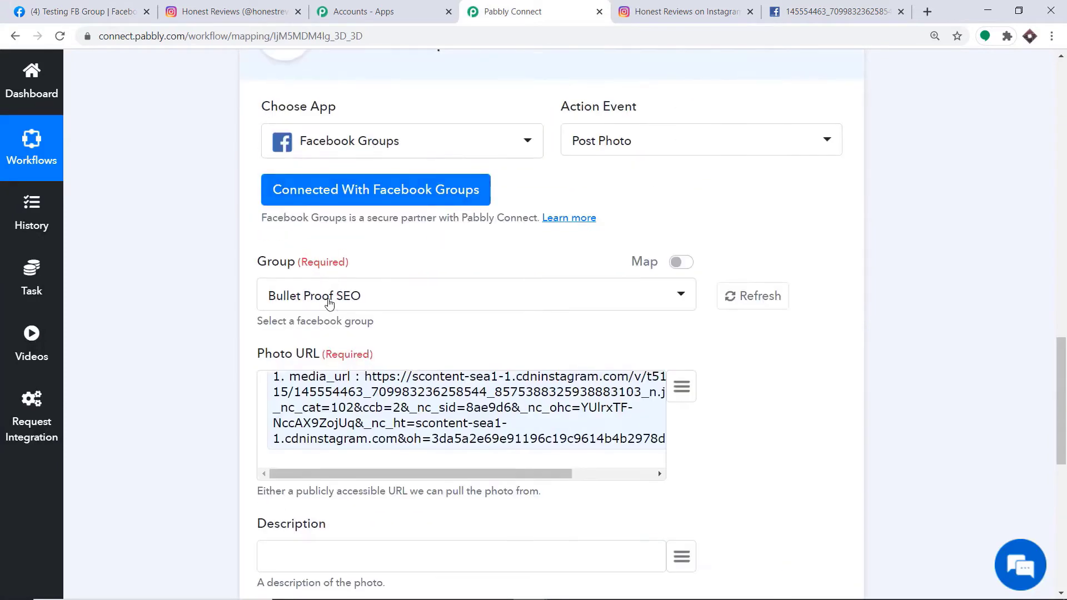
click(329, 297)
text(test)
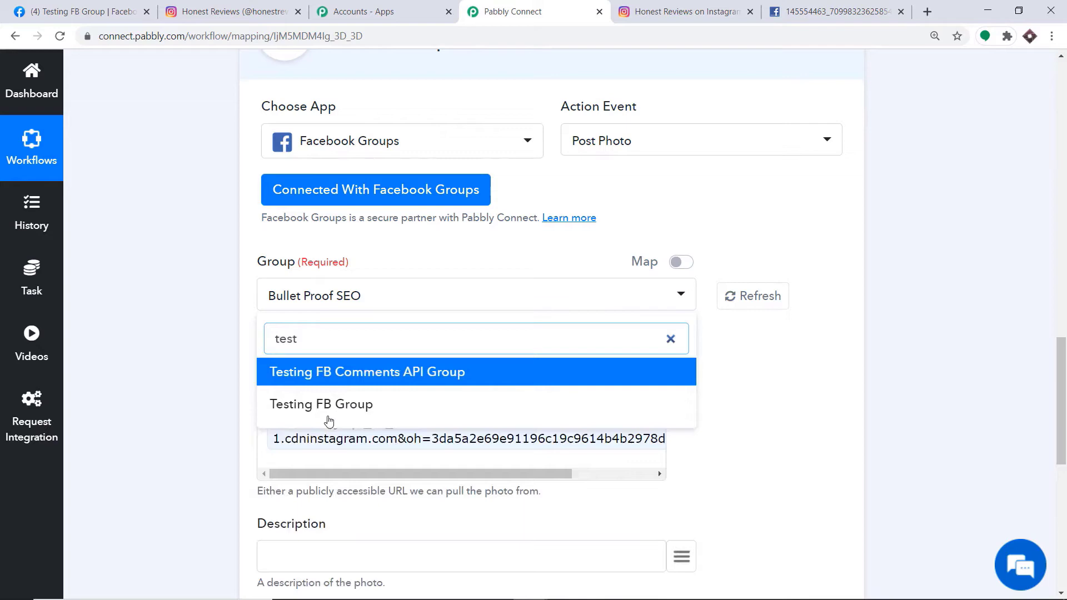
click(329, 411)
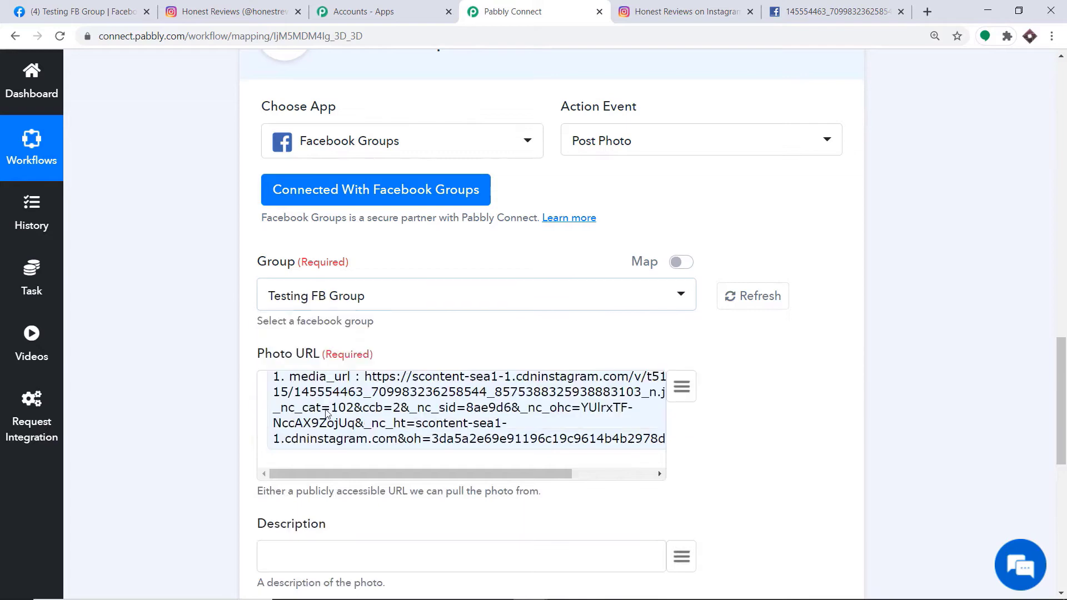
Map the Instagram 1. caption into Description and send a test photo post.
scroll(431, 334, down, 5)
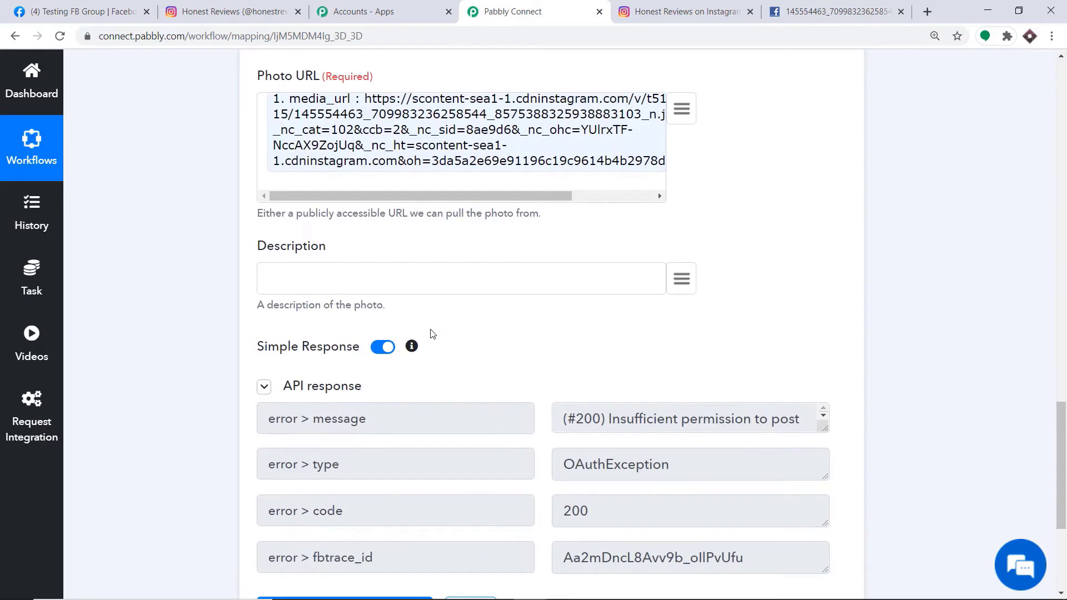
click(681, 278)
scroll(550, 489, down, 3)
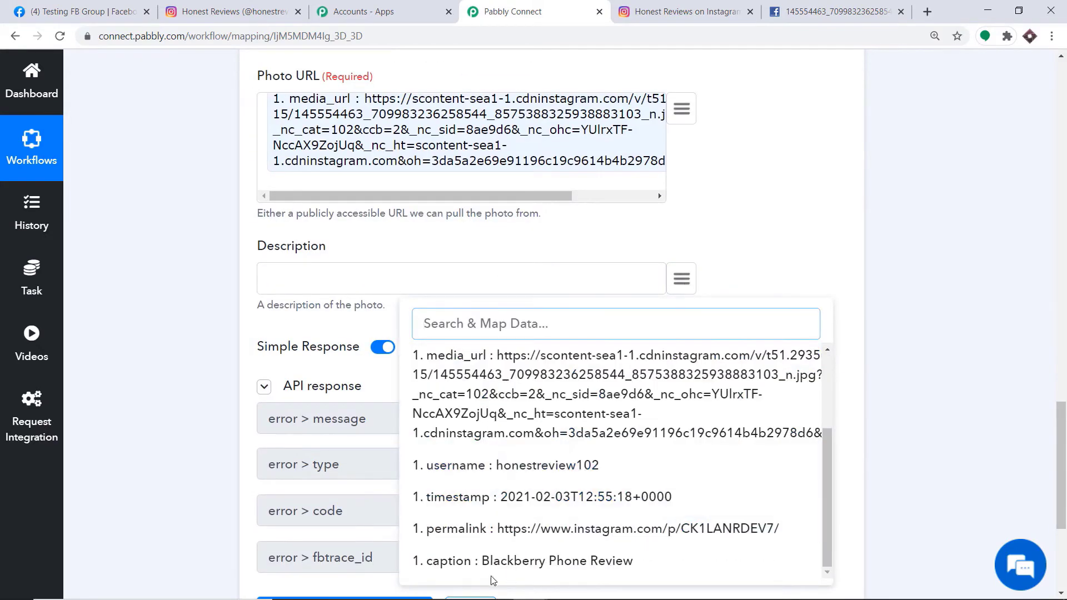
click(517, 561)
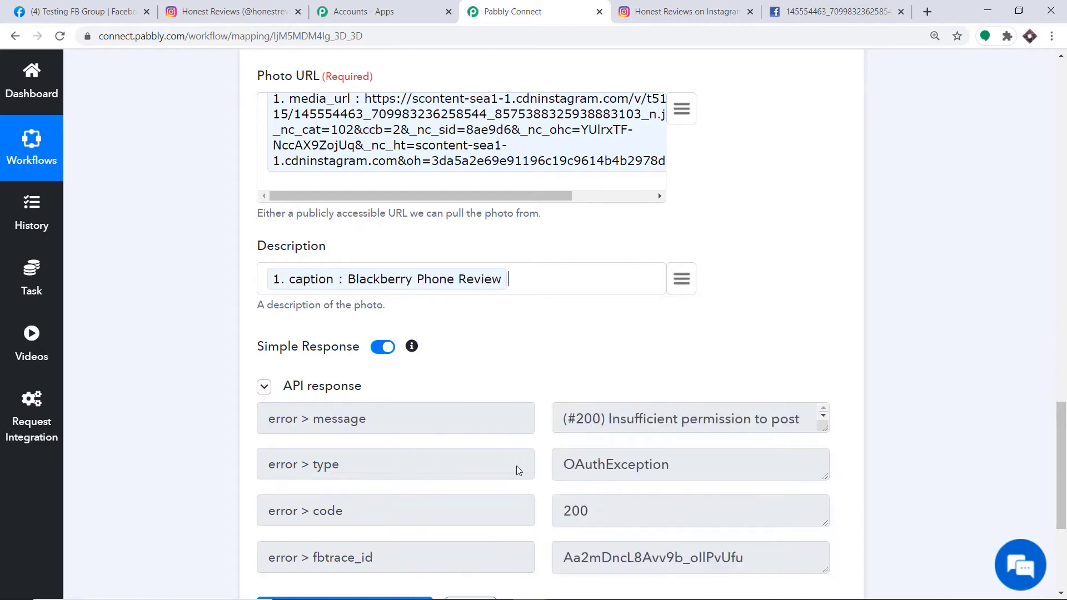
scroll(517, 467, up, 3)
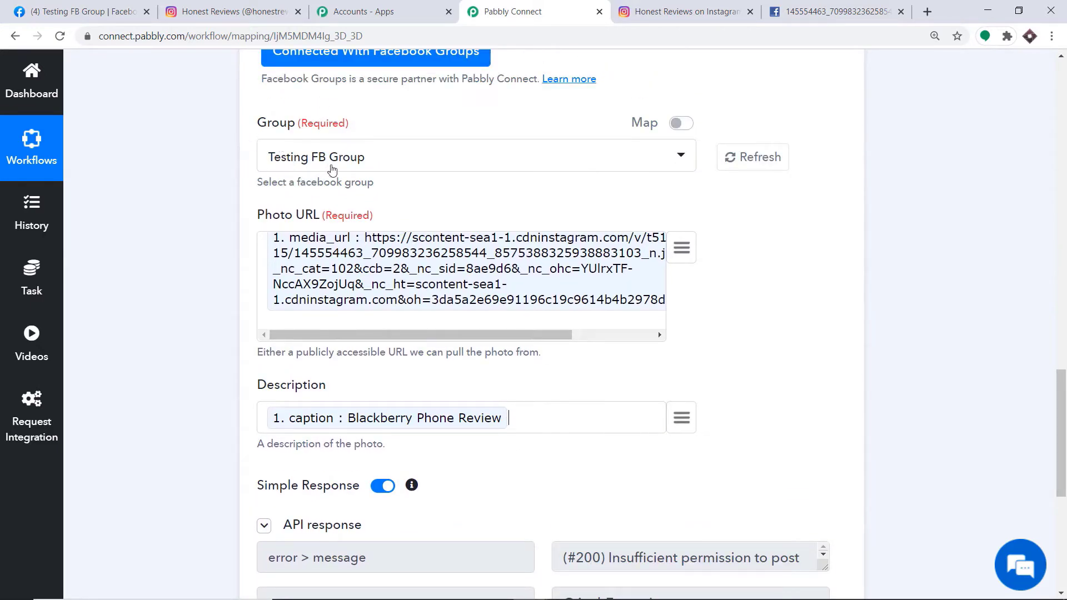
scroll(300, 255, down, 6)
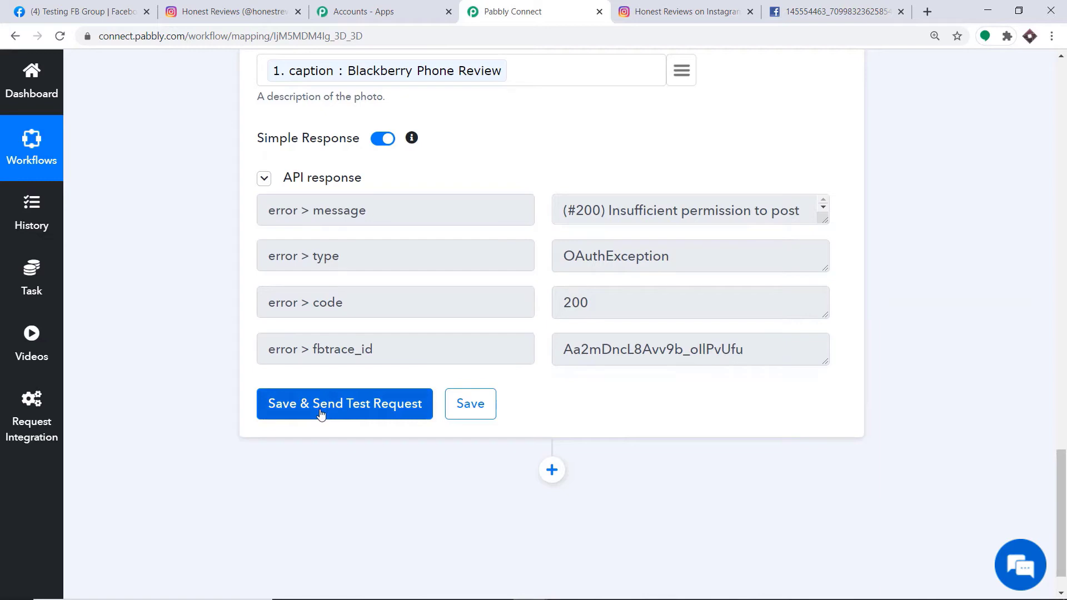
click(320, 411)
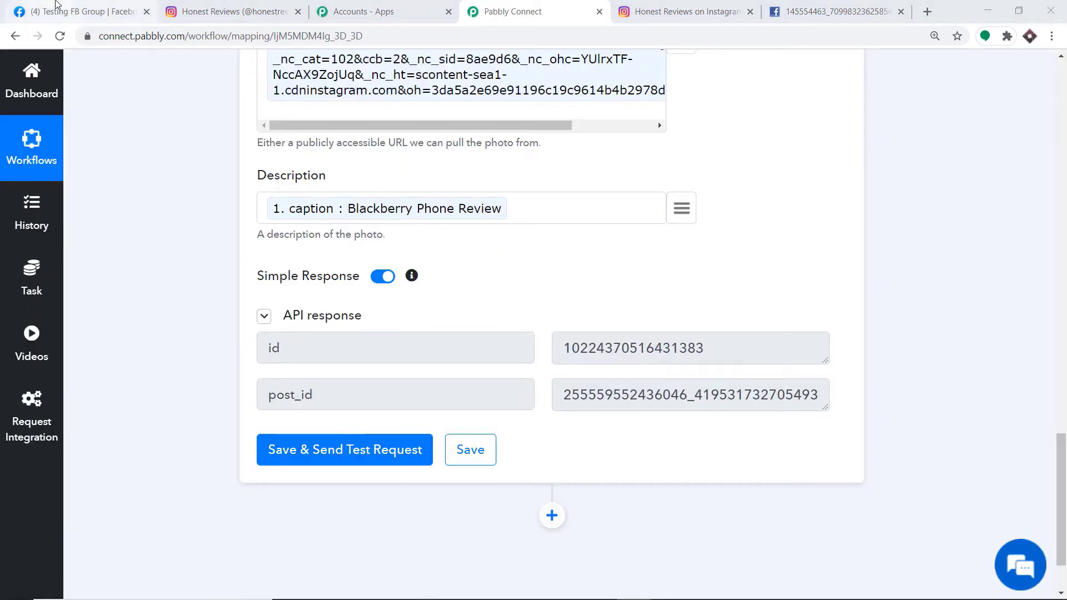
Reload Testing FB Group and confirm the Blackberry Phone Review photo appears as a new post.
click(55, 5)
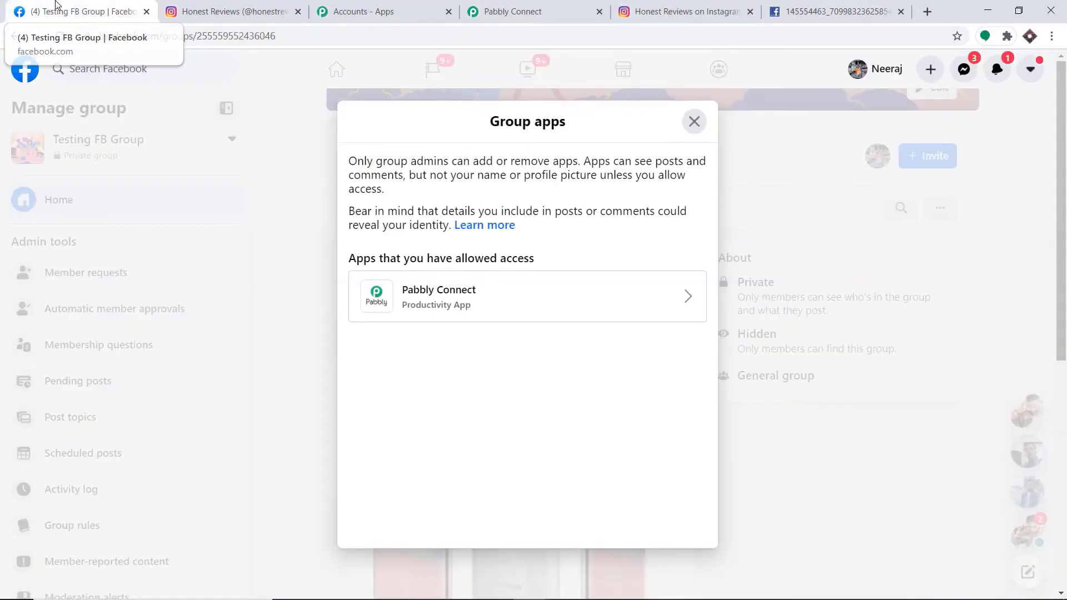
click(695, 122)
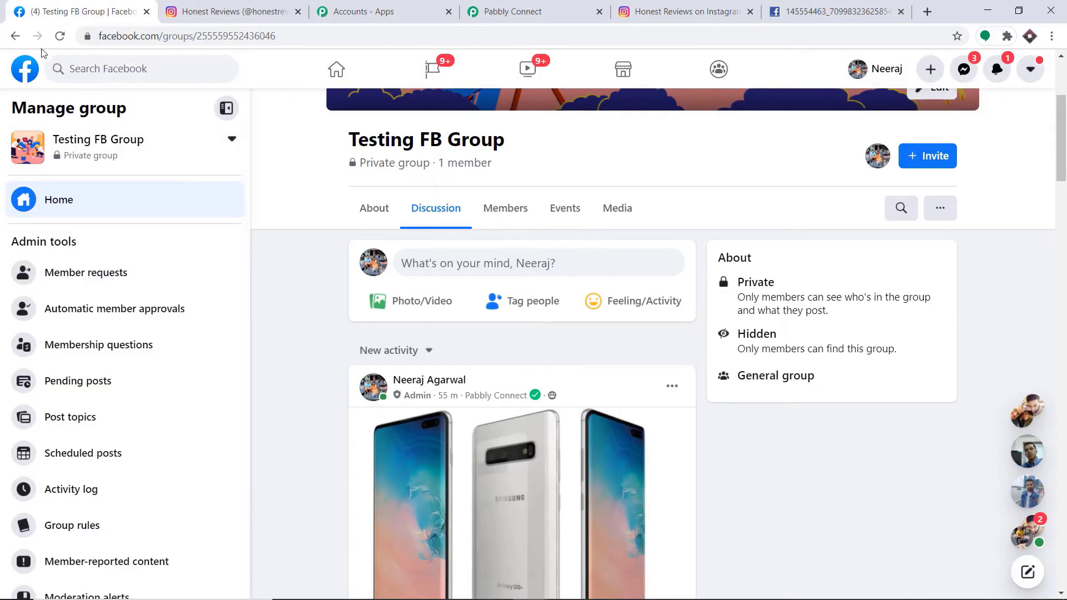
click(60, 37)
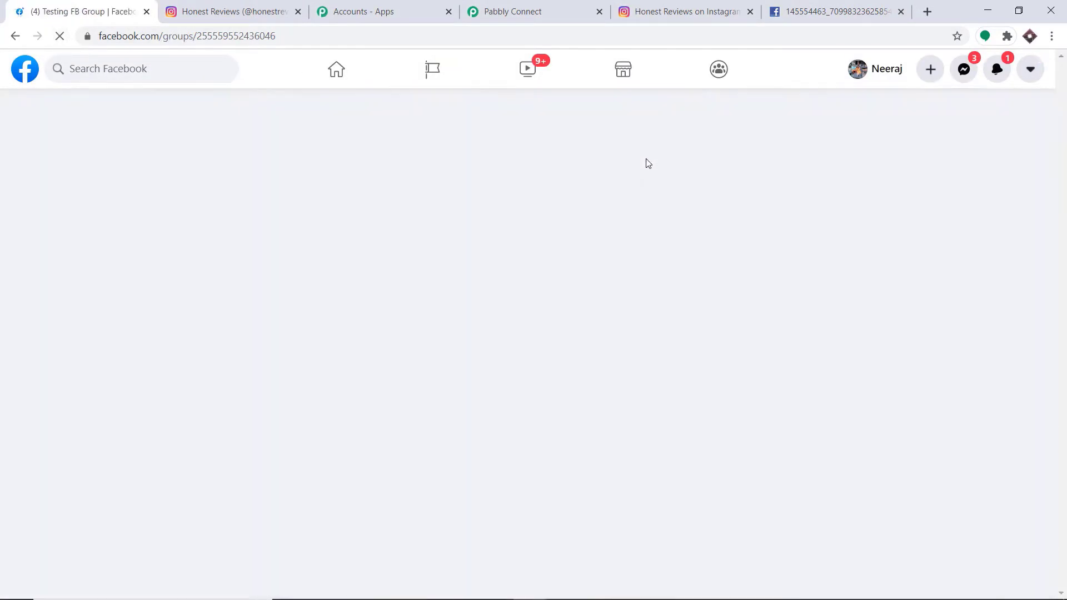
scroll(592, 233, down, 2)
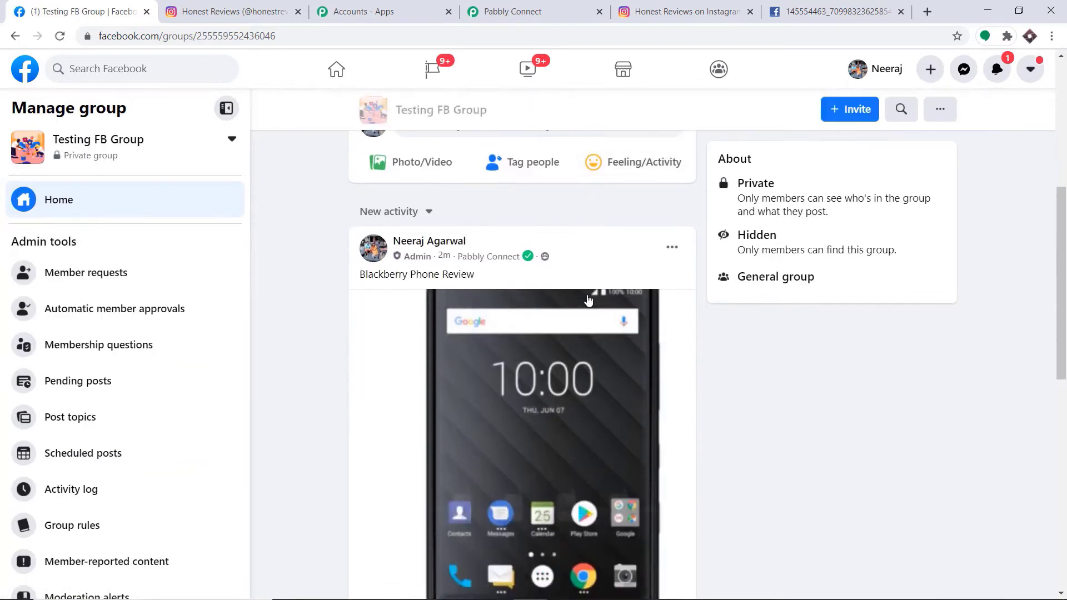
scroll(578, 297, down, 1)
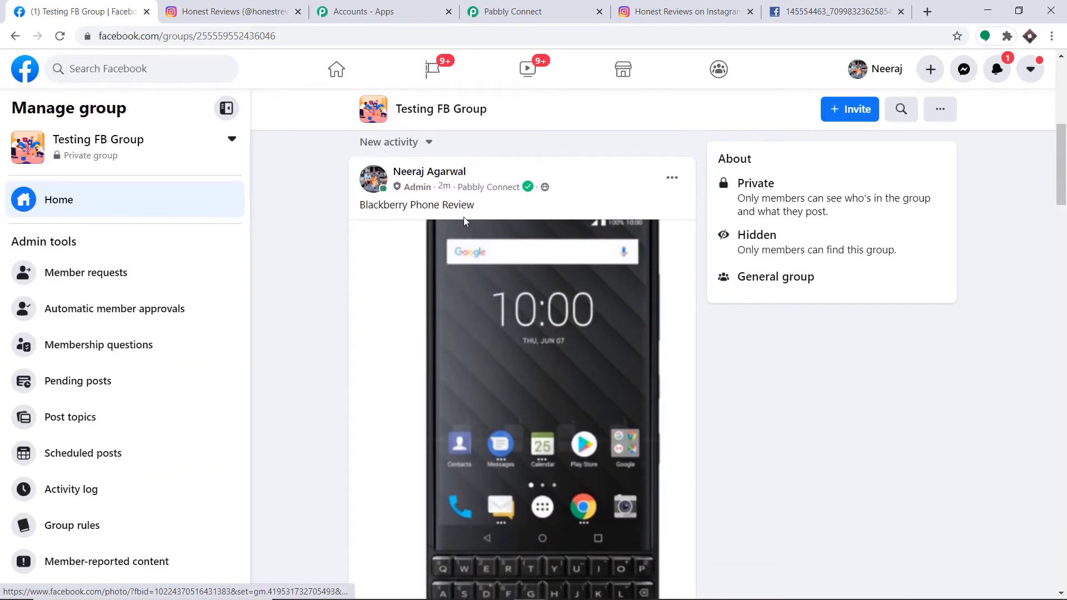
scroll(541, 355, down, 2)
scroll(547, 359, up, 1)
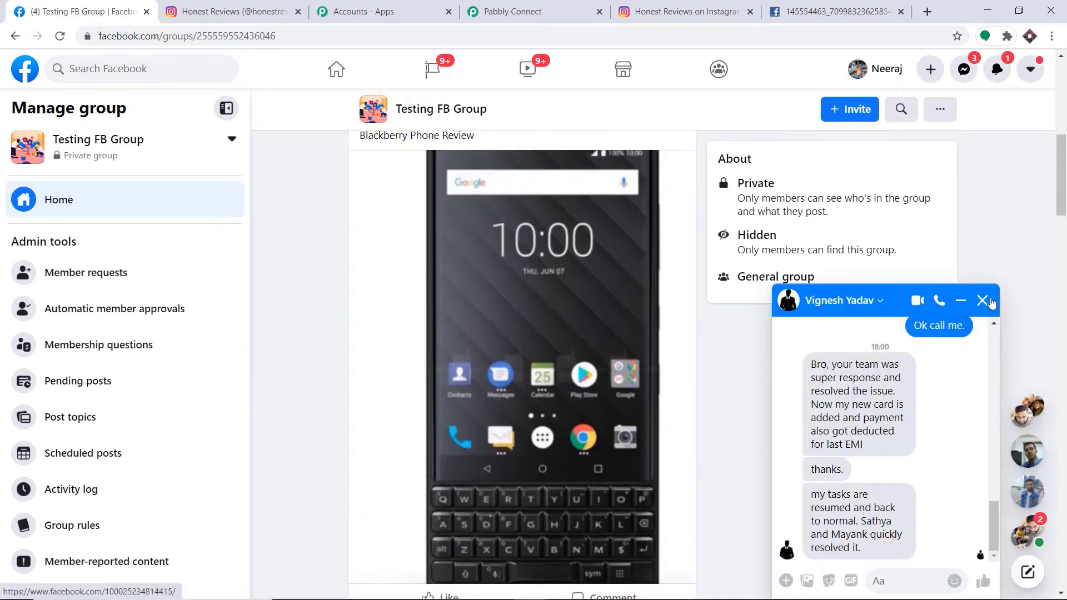
click(982, 303)
scroll(486, 236, up, 1)
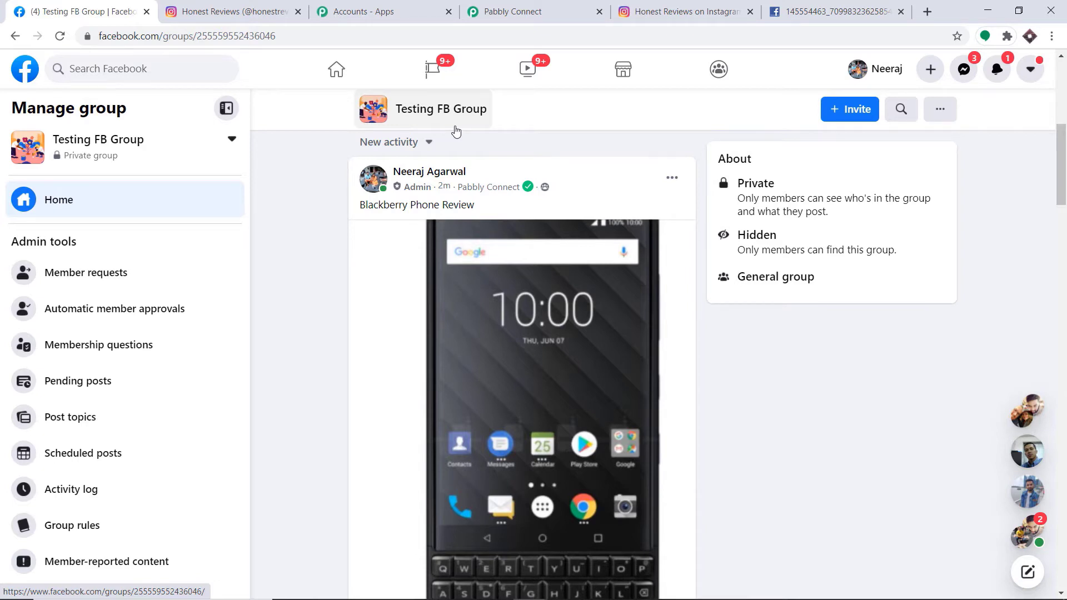
click(514, 6)
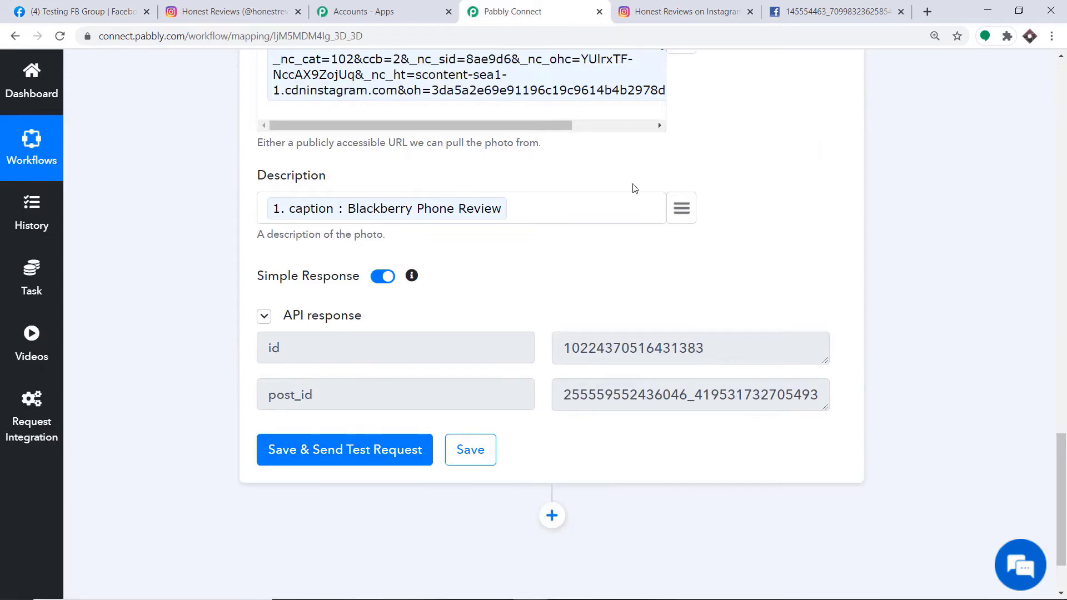
Collapse the Facebook Groups action and Instagram trigger steps to their headers.
scroll(1064, 289, up, 8)
click(494, 193)
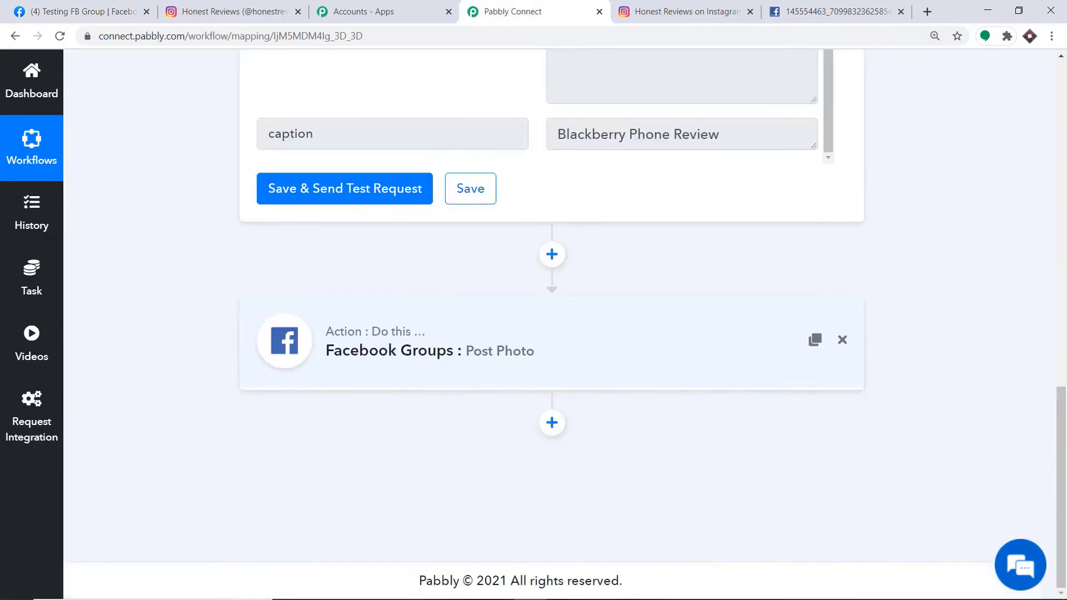
scroll(782, 234, up, 10)
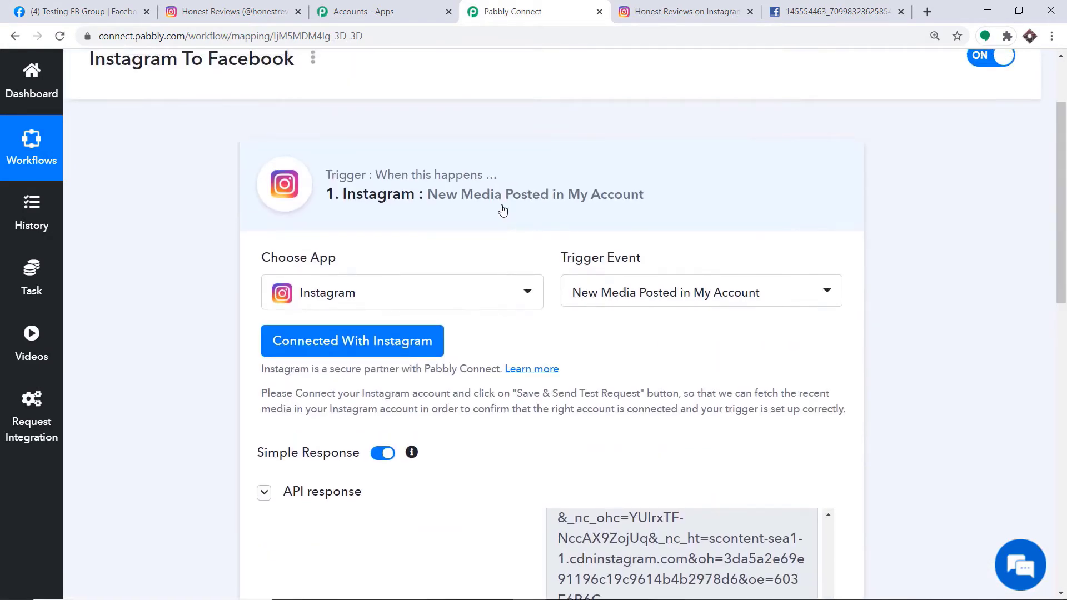
click(502, 209)
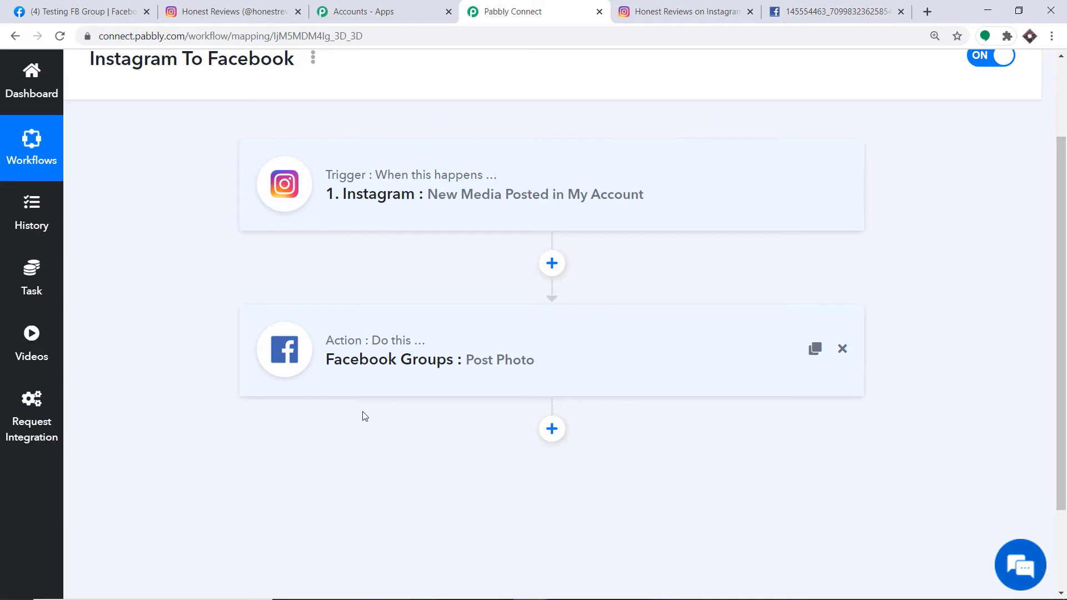
Check the new Sony Camera Review post on Instagram, then go back to the Facebook group.
click(239, 10)
click(1036, 72)
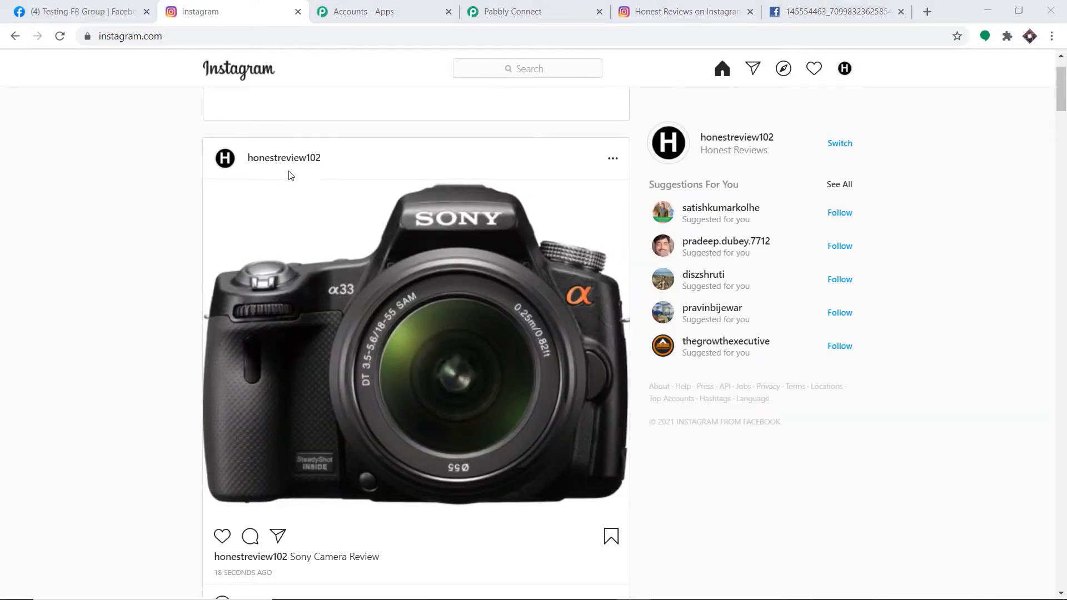
scroll(374, 190, down, 3)
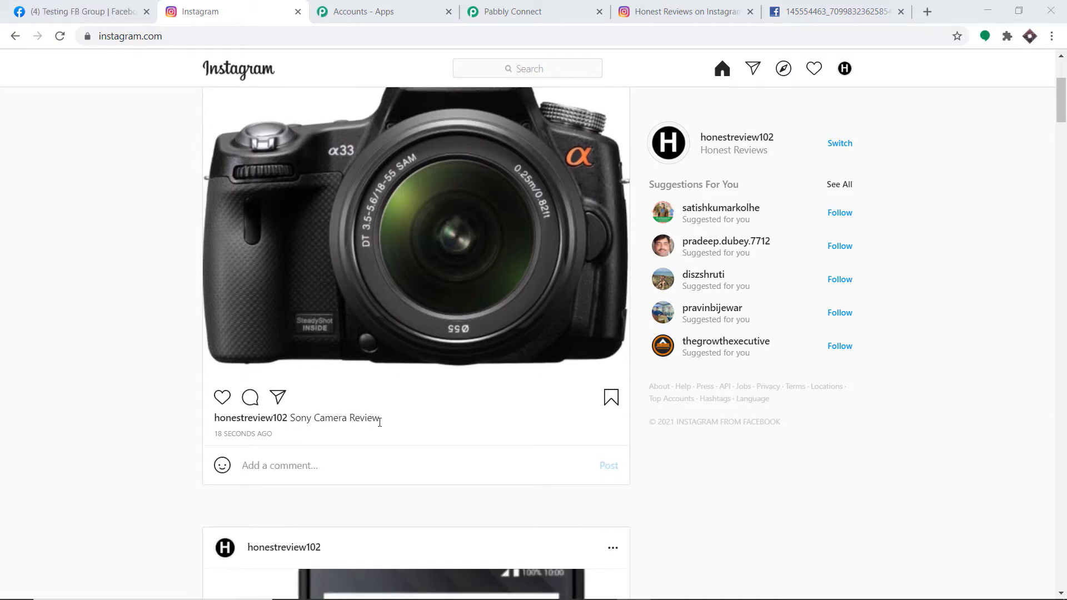
click(84, 6)
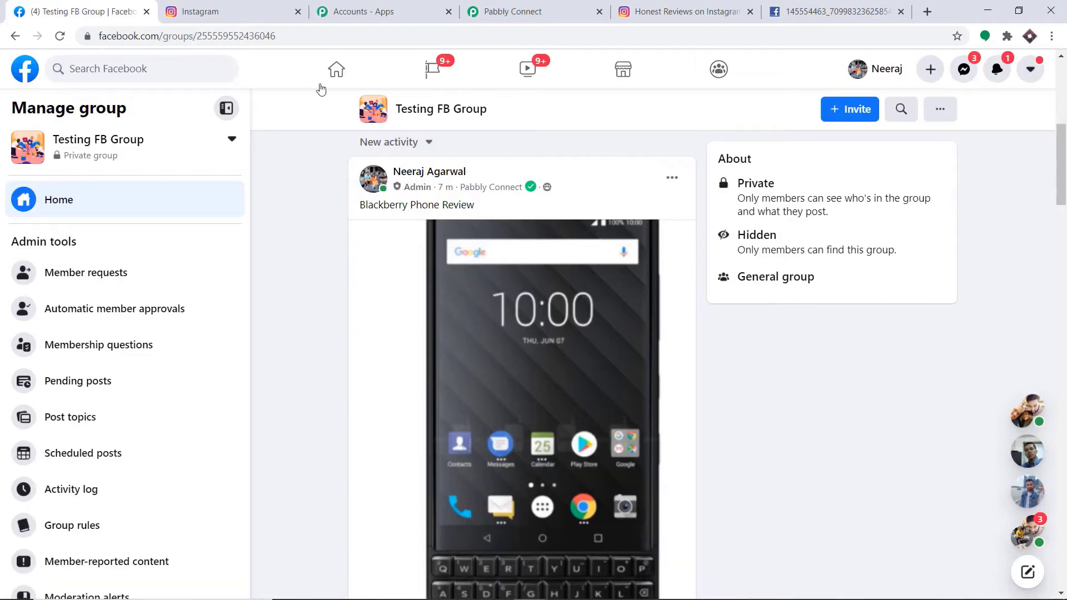
Reload Testing FB Group and scroll to the new Sony Camera Review post.
click(60, 36)
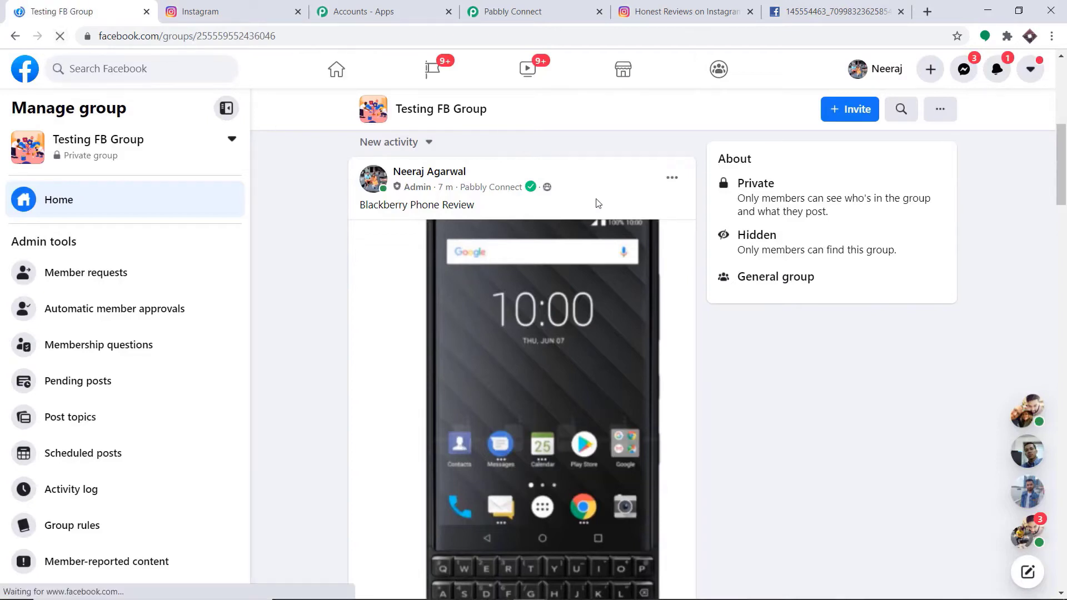
scroll(465, 223, down, 1)
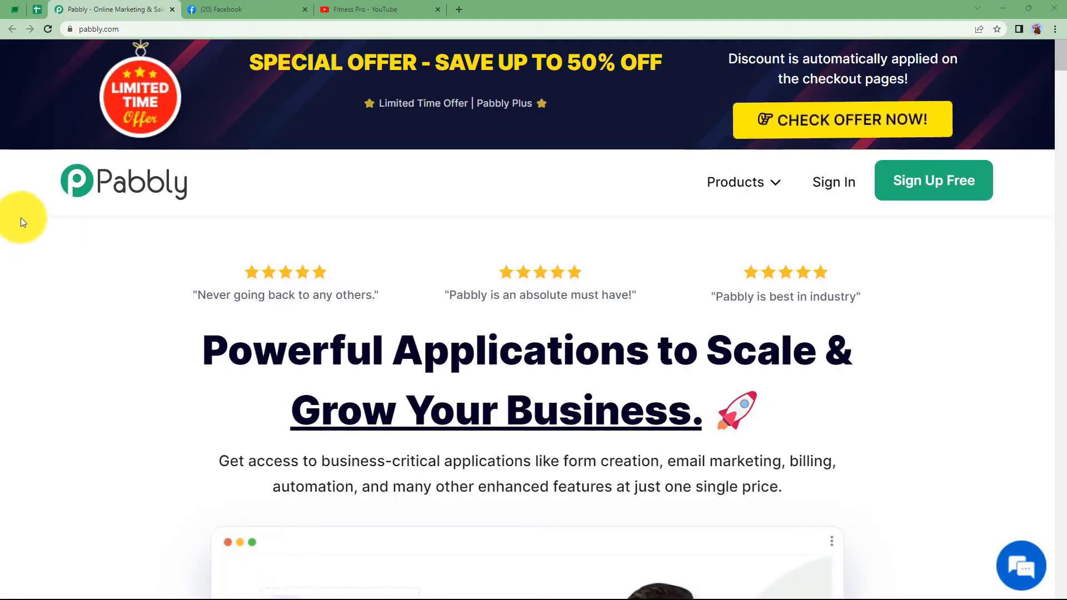
From the Pabbly homepage, sign in and open Pabbly Connect from the apps list.
click(265, 10)
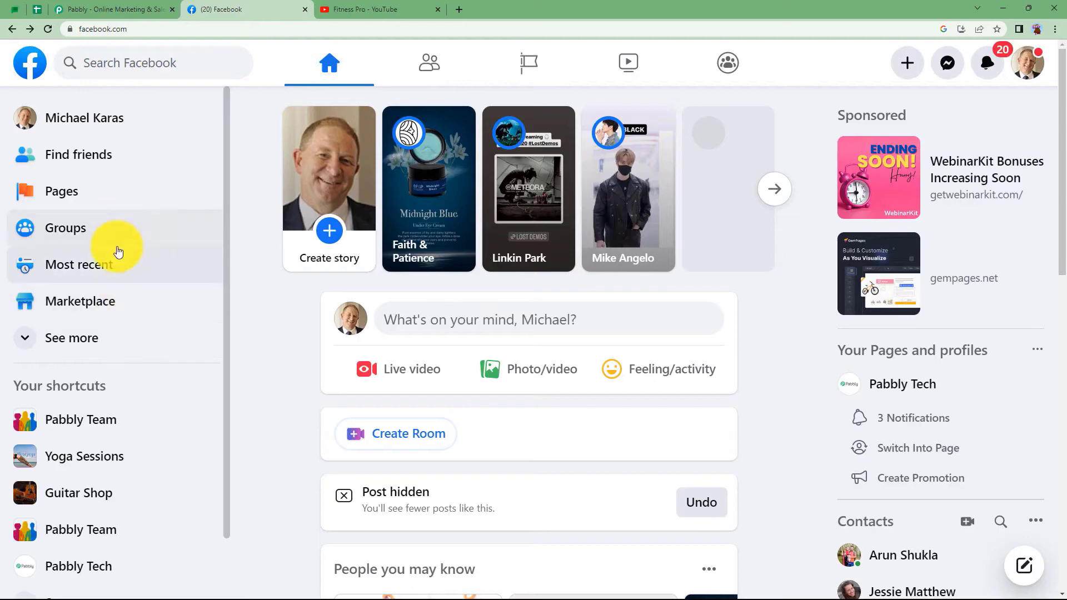
click(341, 5)
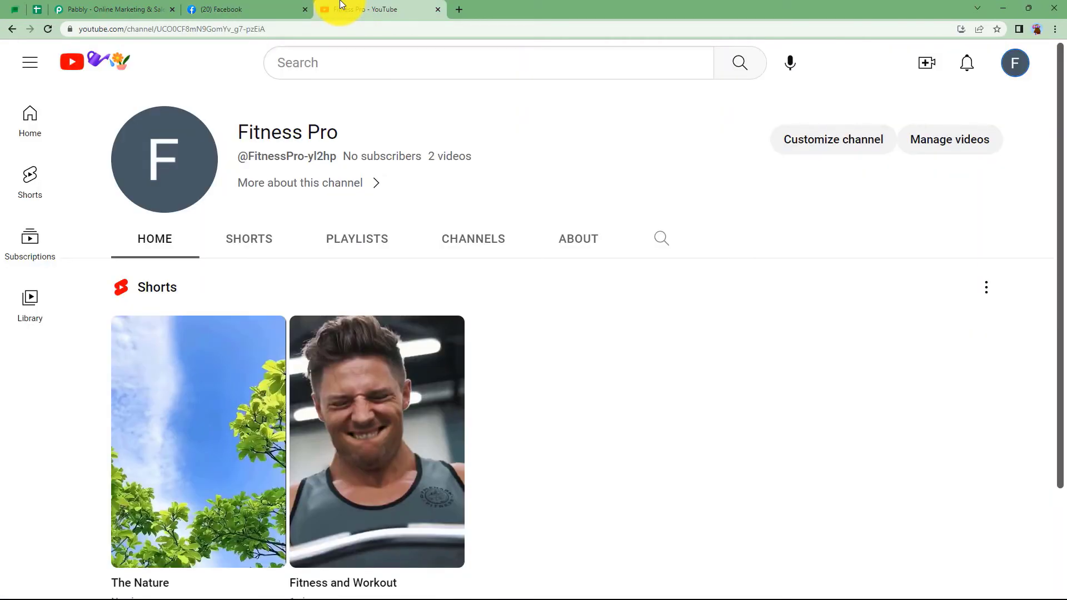
click(139, 9)
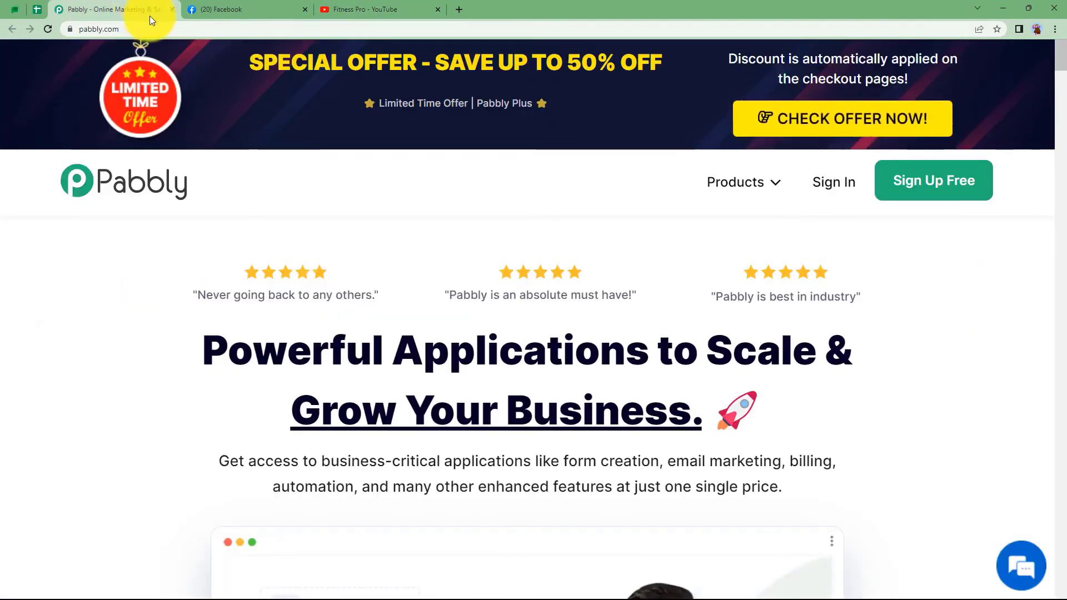
click(838, 184)
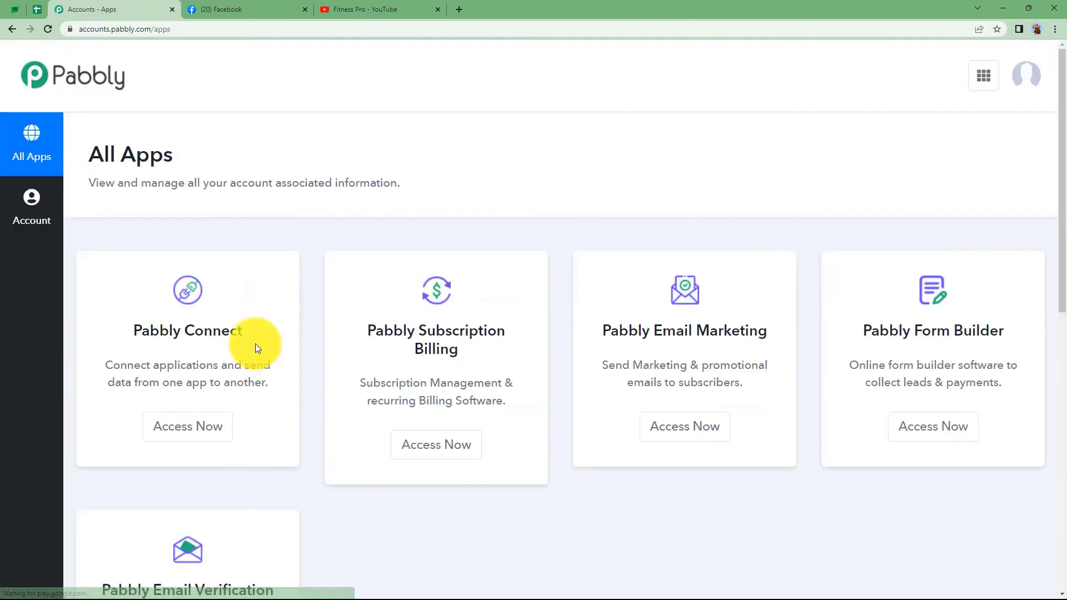
scroll(257, 347, down, 3)
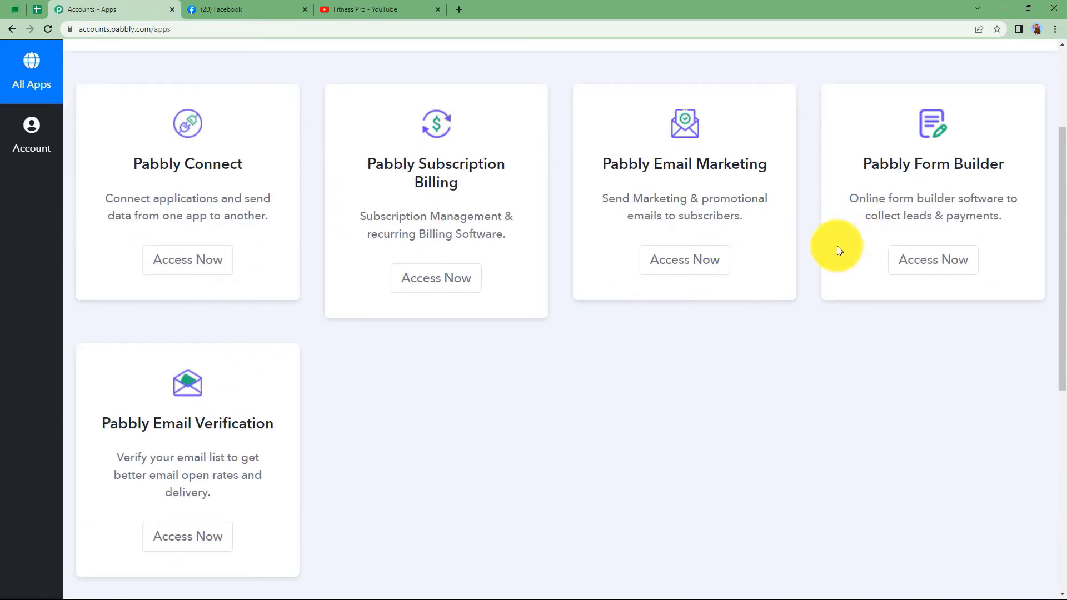
drag(130, 165, 269, 149)
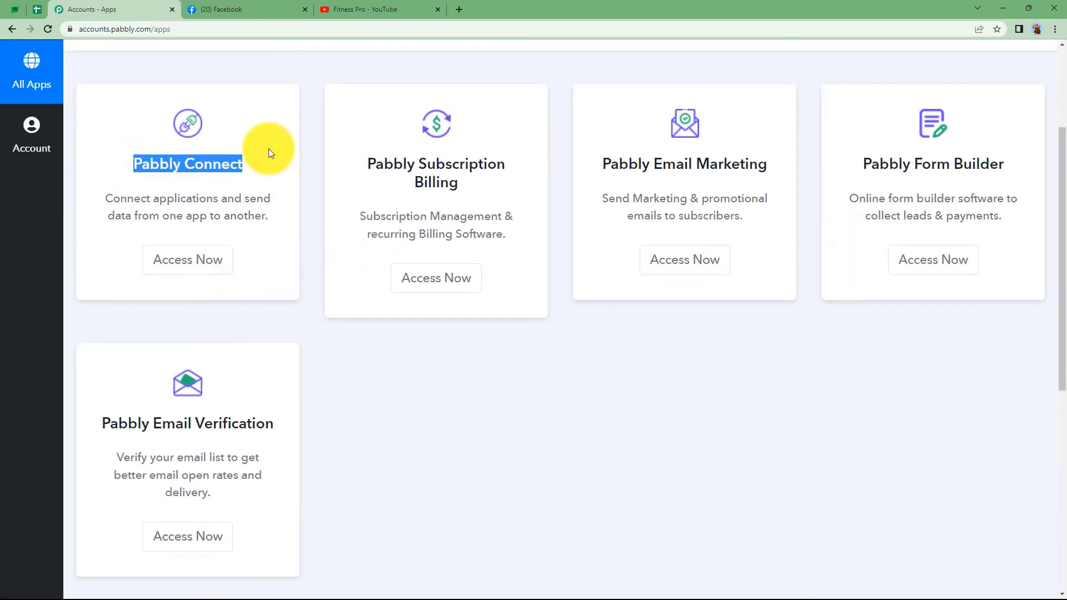
click(215, 263)
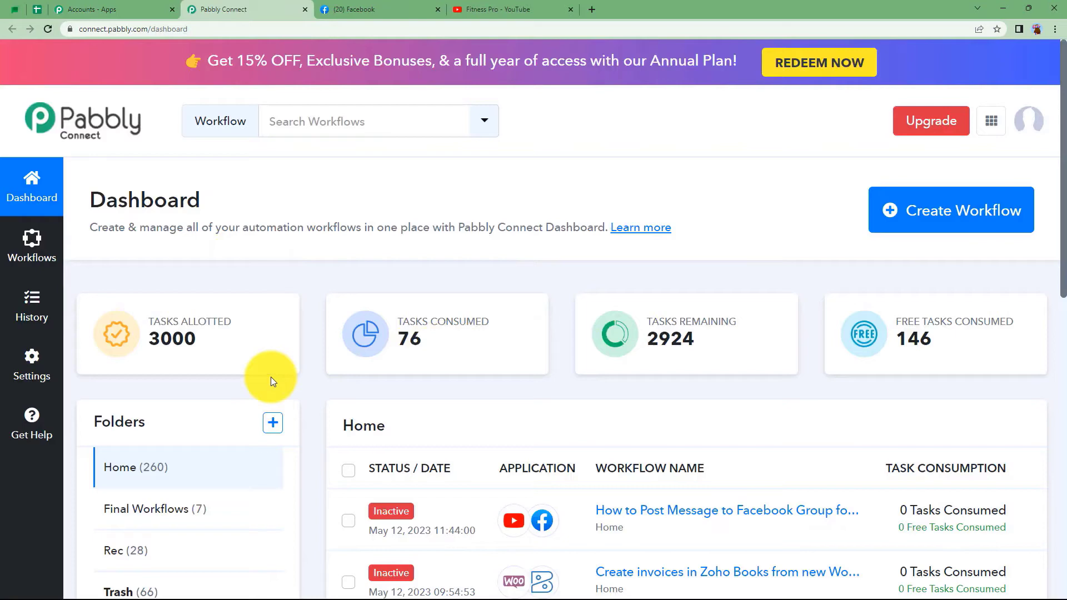
Create a workflow named 'Post Message to Facebook Group for new YouTube Video.'.
click(919, 229)
click(586, 323)
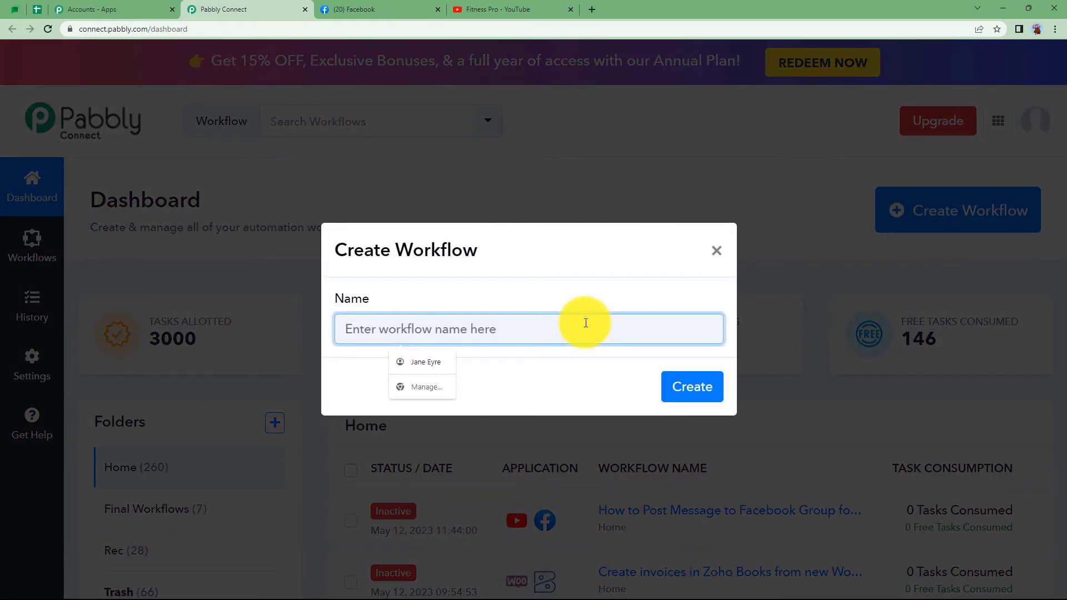
text(Post Message to Facebook Group for new You)
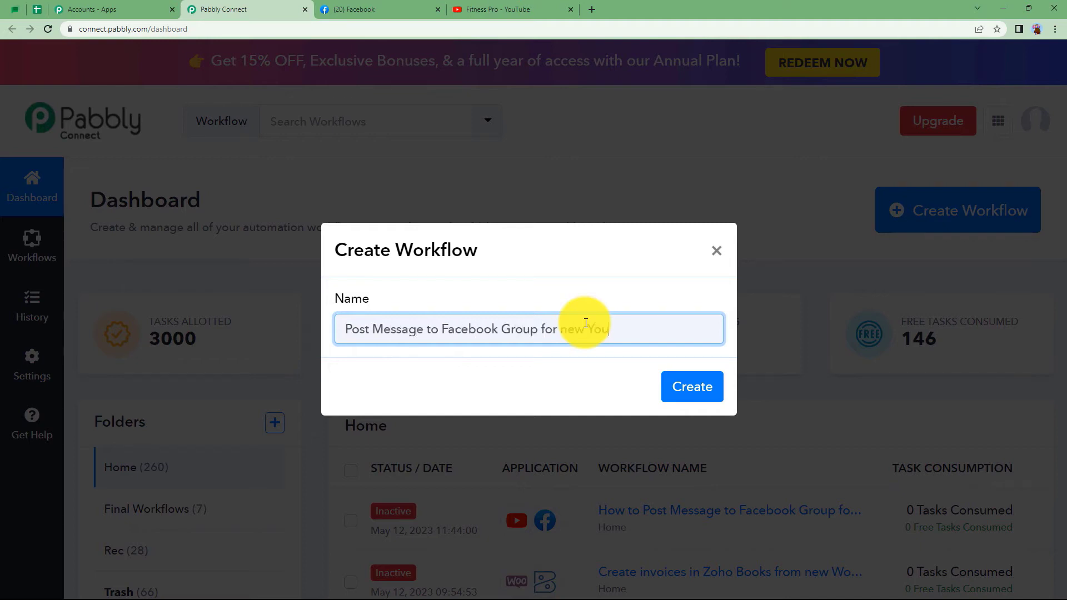
text(Tube Video.)
click(697, 387)
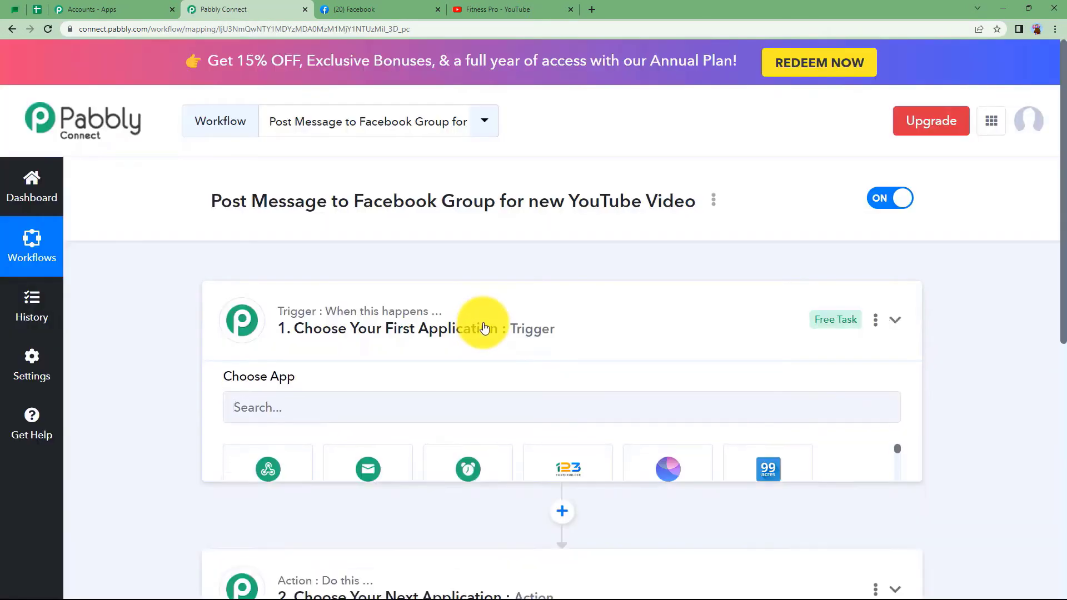
click(484, 328)
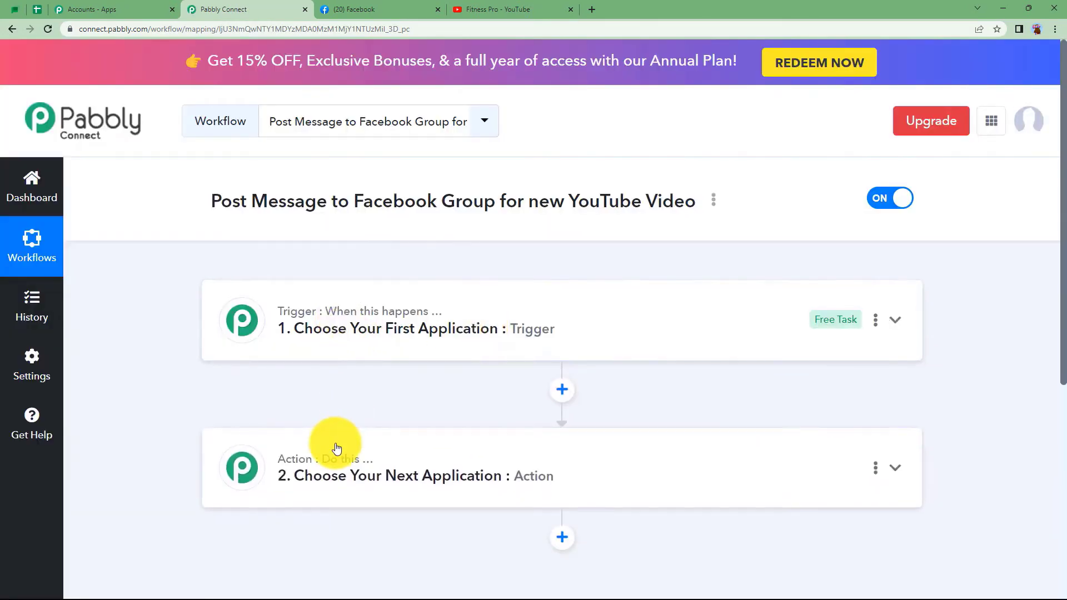
click(345, 11)
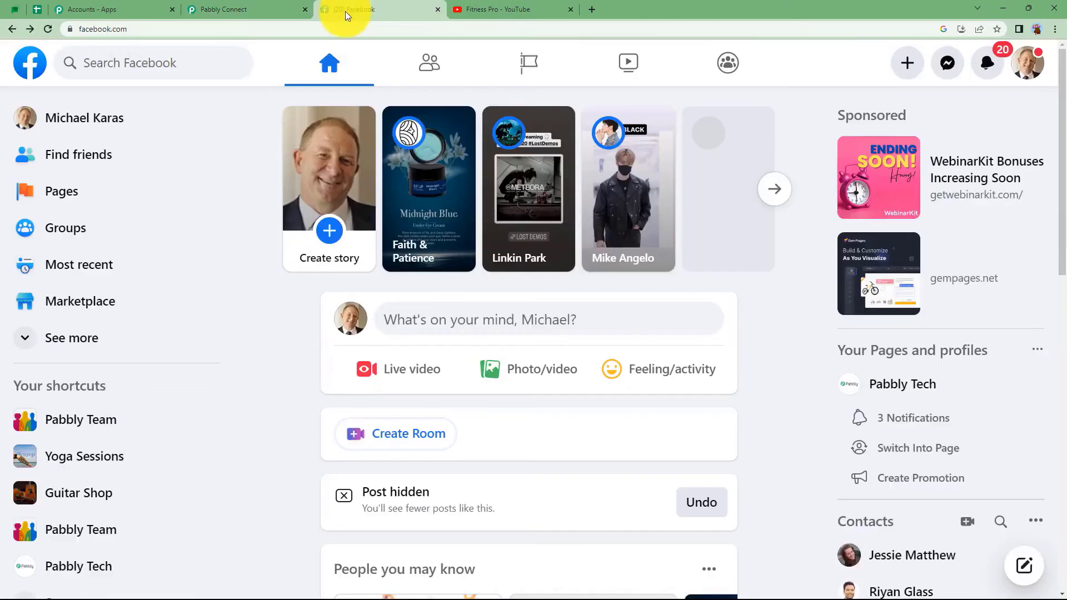
click(486, 8)
click(217, 9)
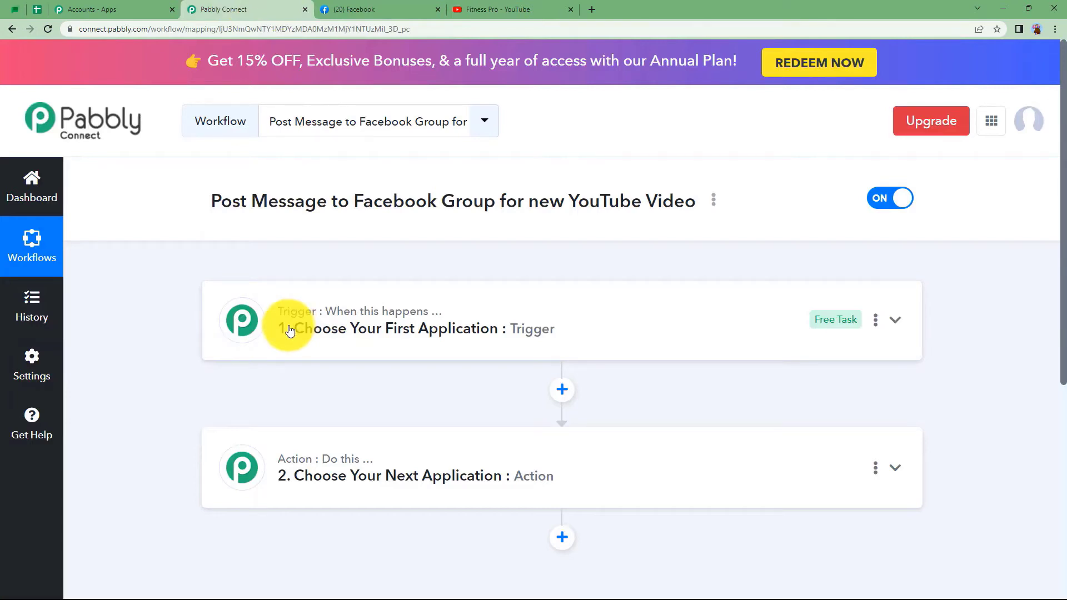
mouse_move(346, 320)
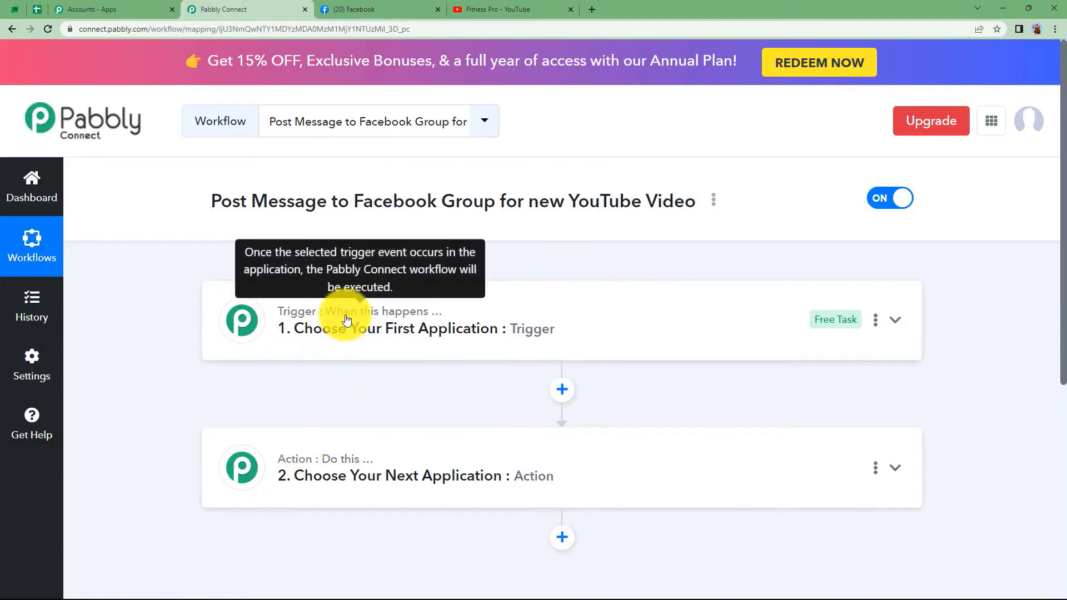
click(372, 332)
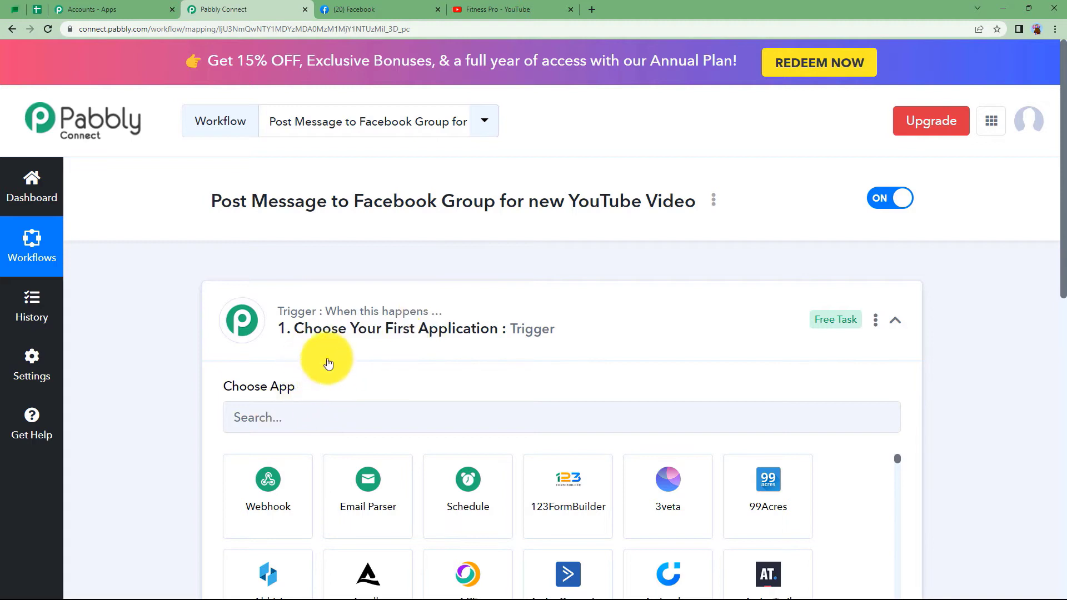
click(322, 320)
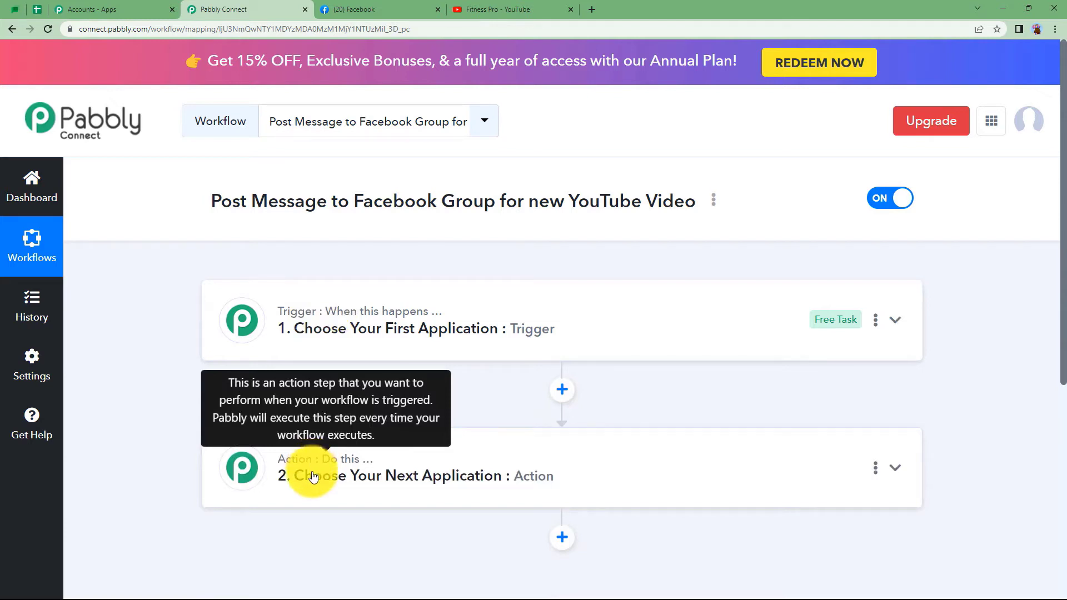
drag(323, 328, 331, 329)
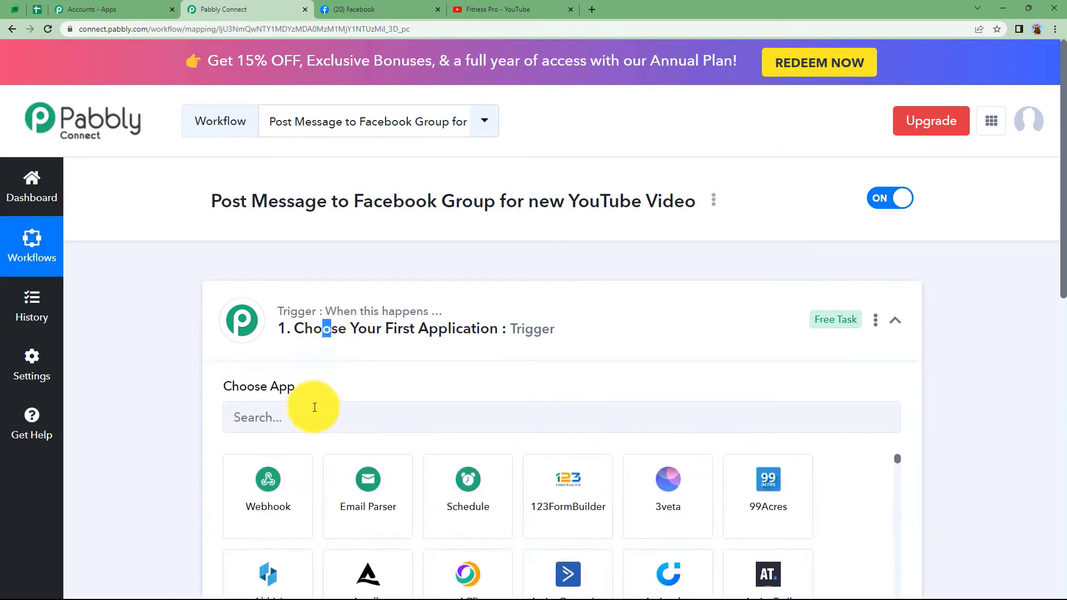
Set the trigger to YouTube's New Video in Channel with Video URL and start adding a new connection.
click(315, 407)
text(yout)
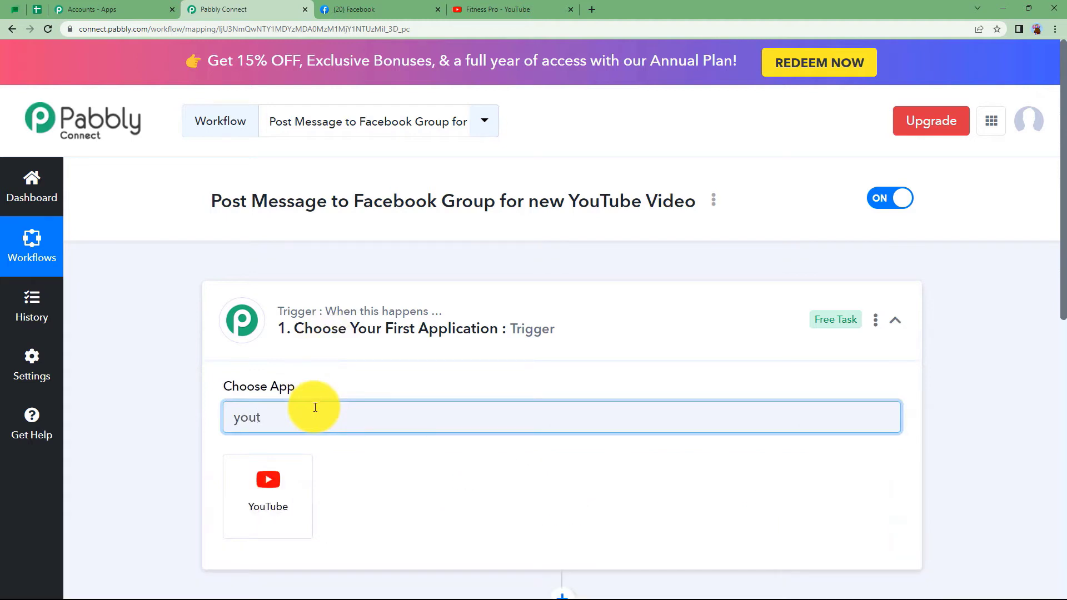
click(294, 478)
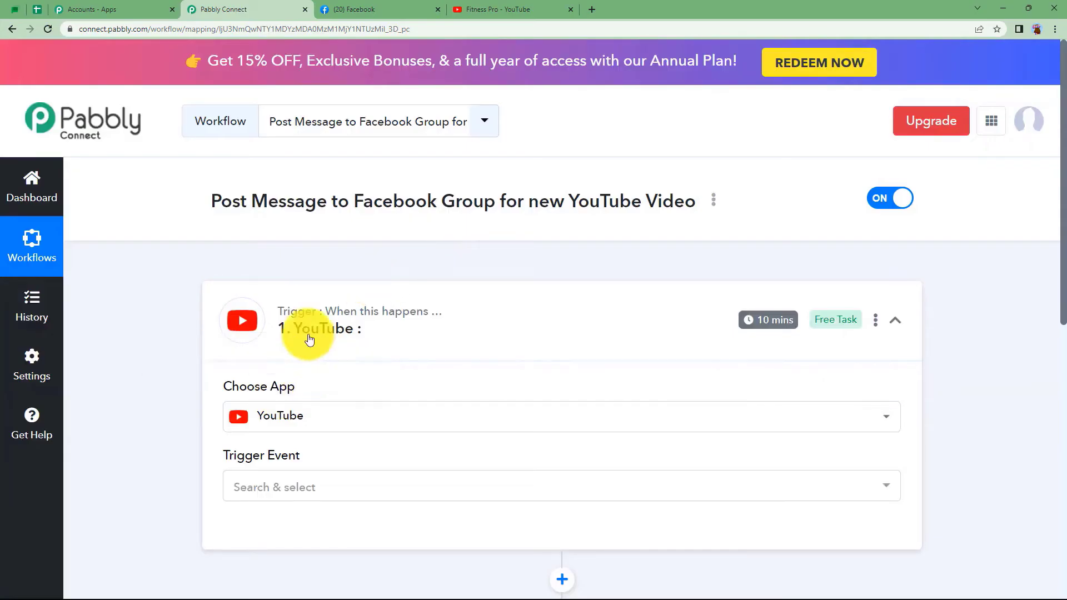
scroll(162, 356, down, 3)
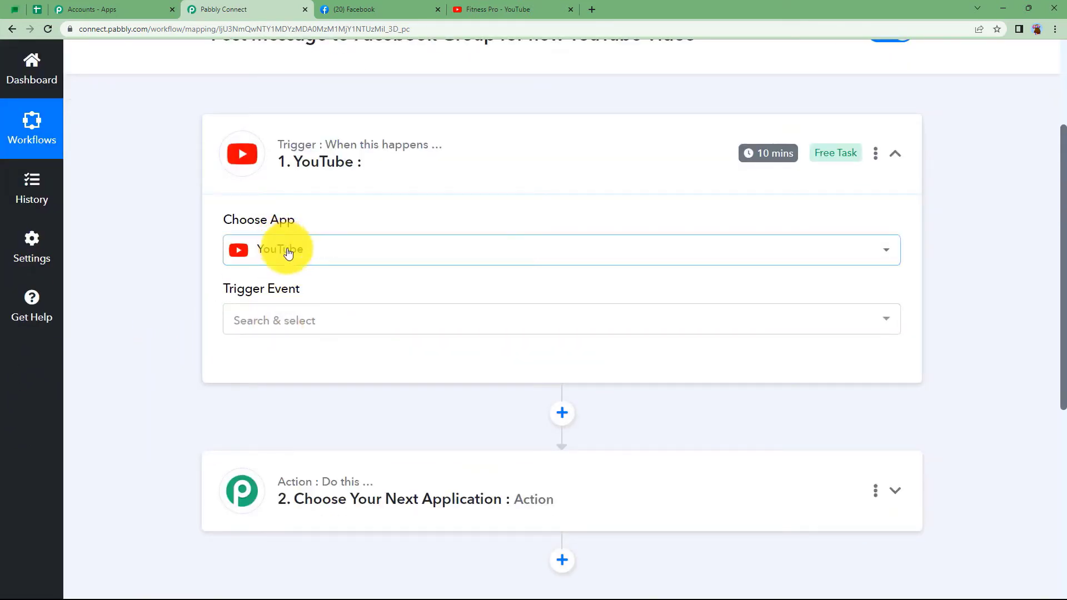
click(292, 320)
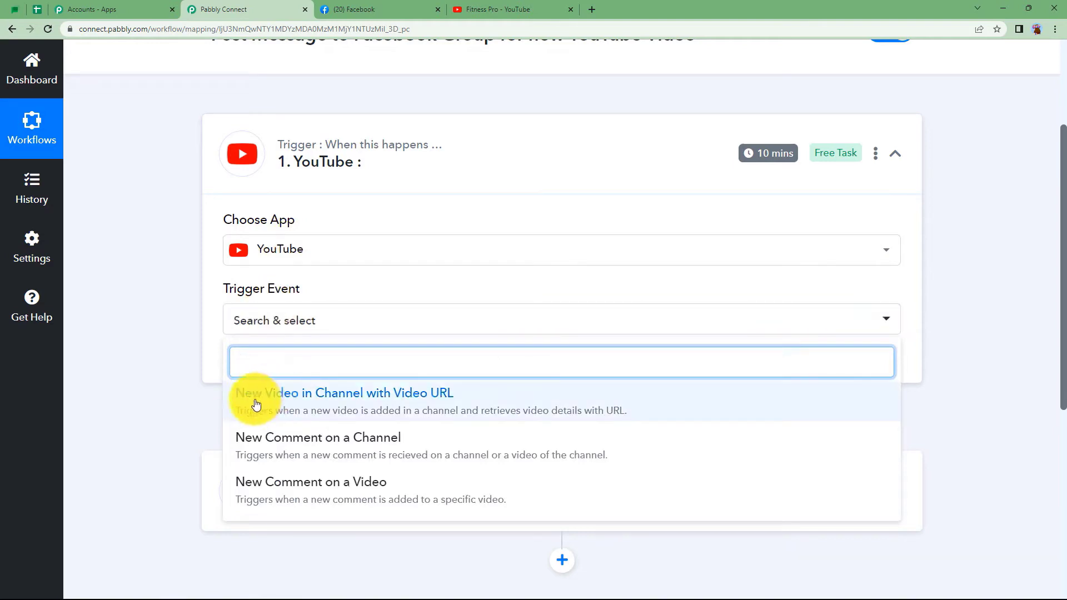
click(443, 395)
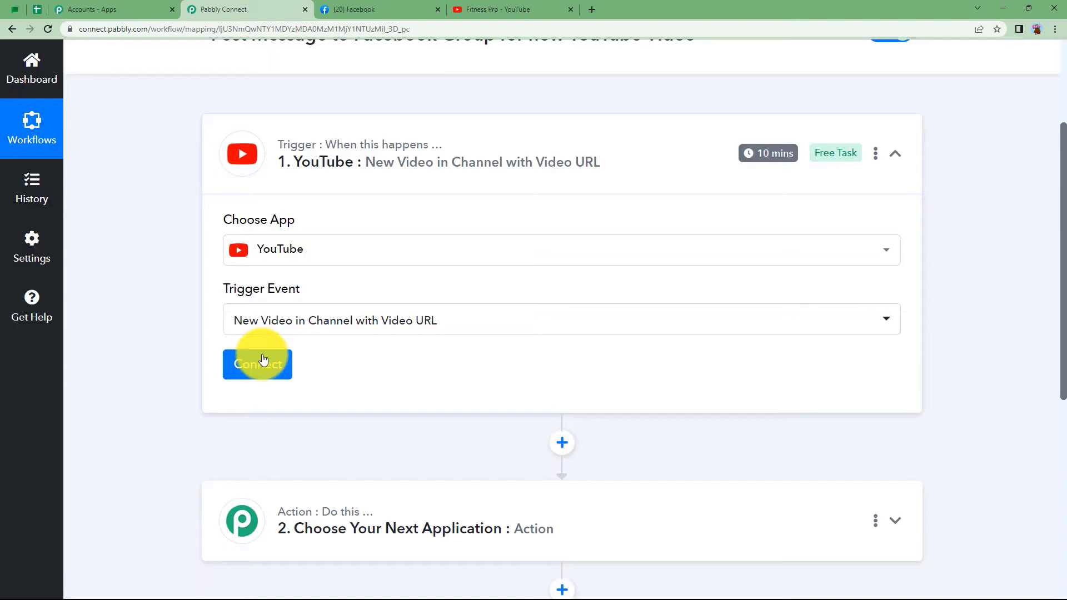
click(263, 363)
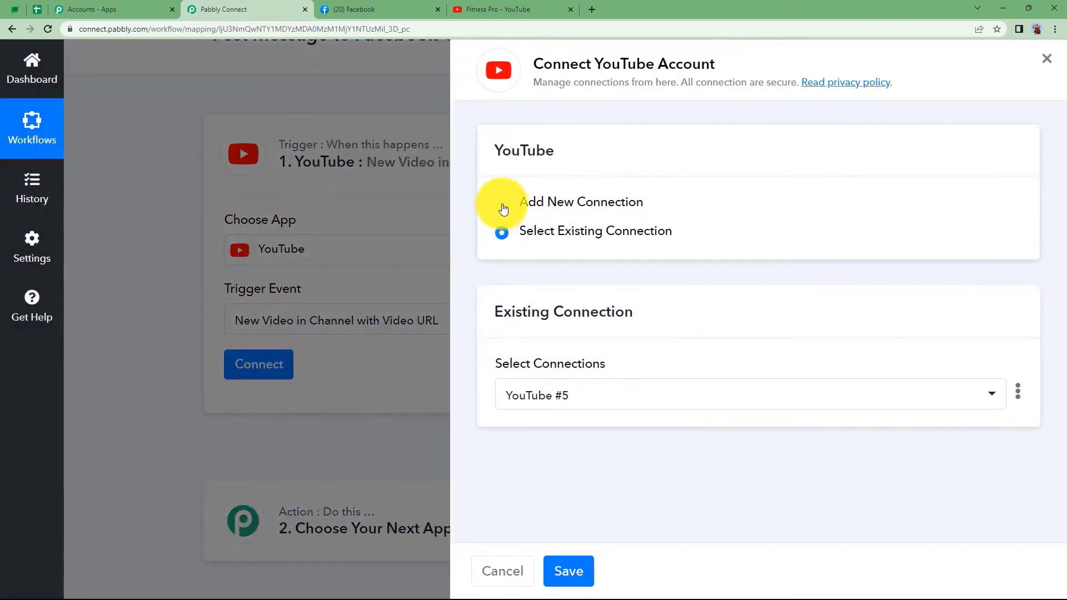
click(503, 209)
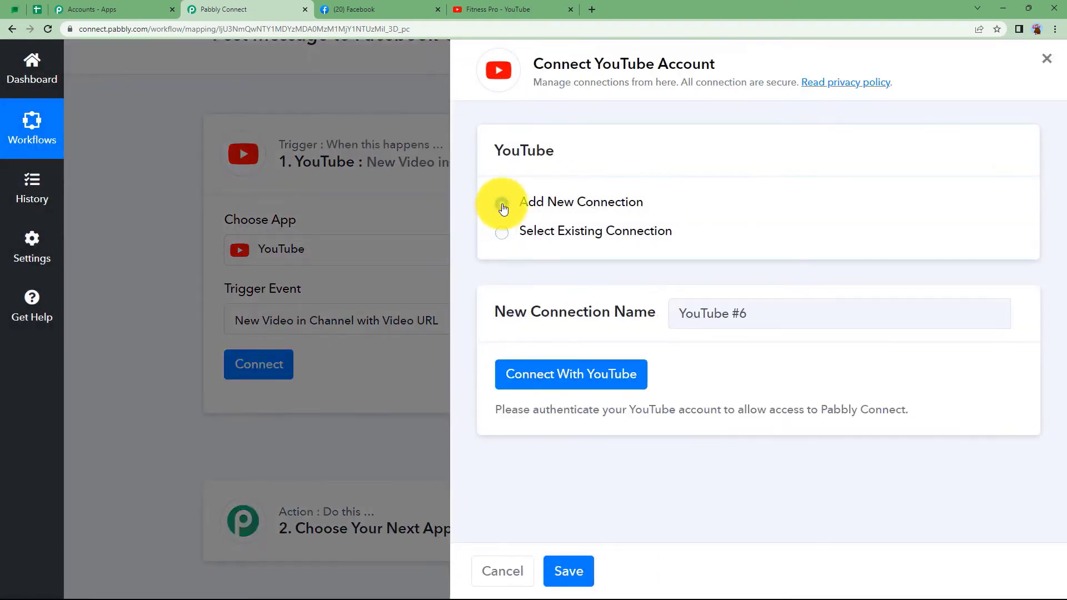
Authorize a new YouTube connection through Google and confirm Fitness Pro as the Channel ID.
click(535, 383)
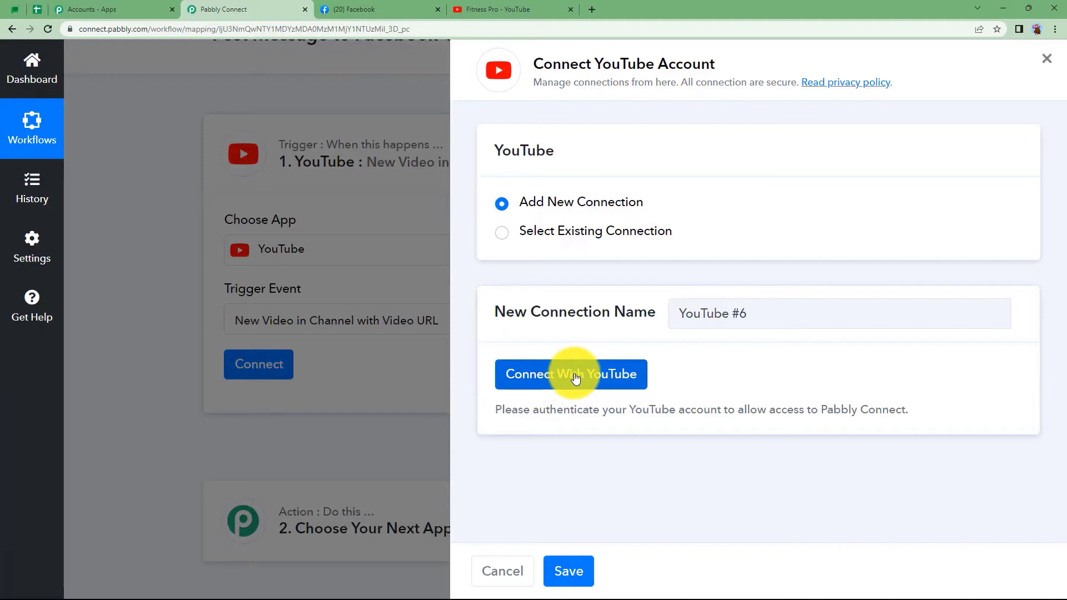
click(545, 366)
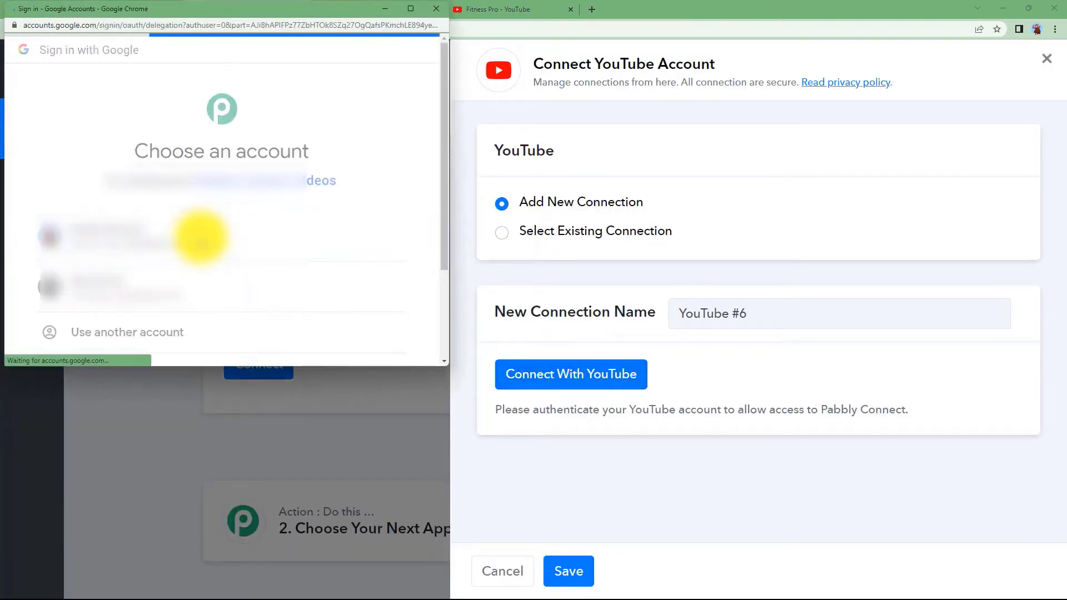
scroll(341, 303, down, 3)
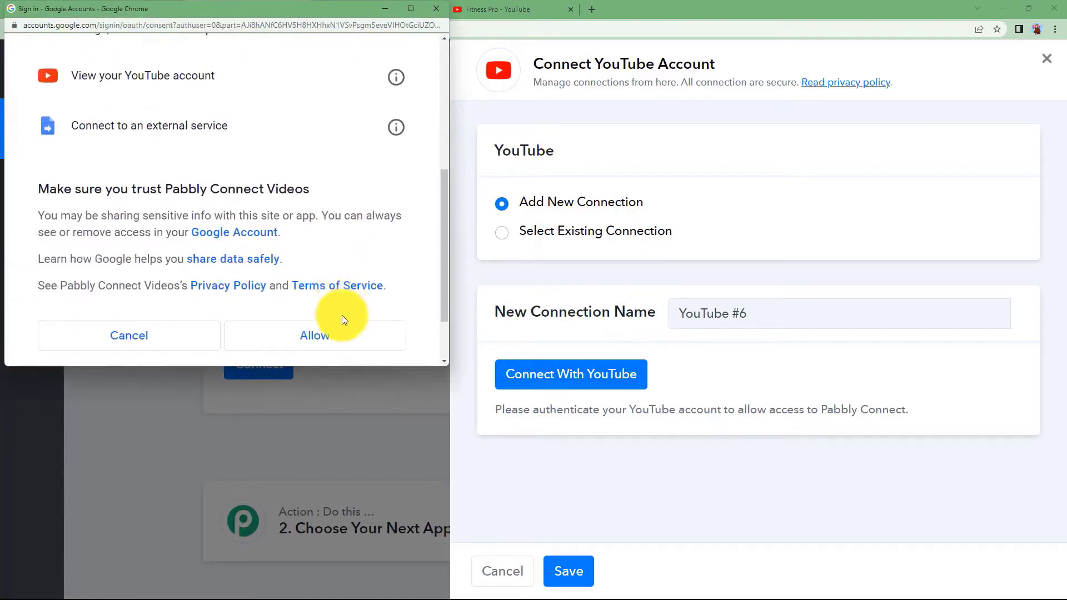
click(342, 317)
click(534, 392)
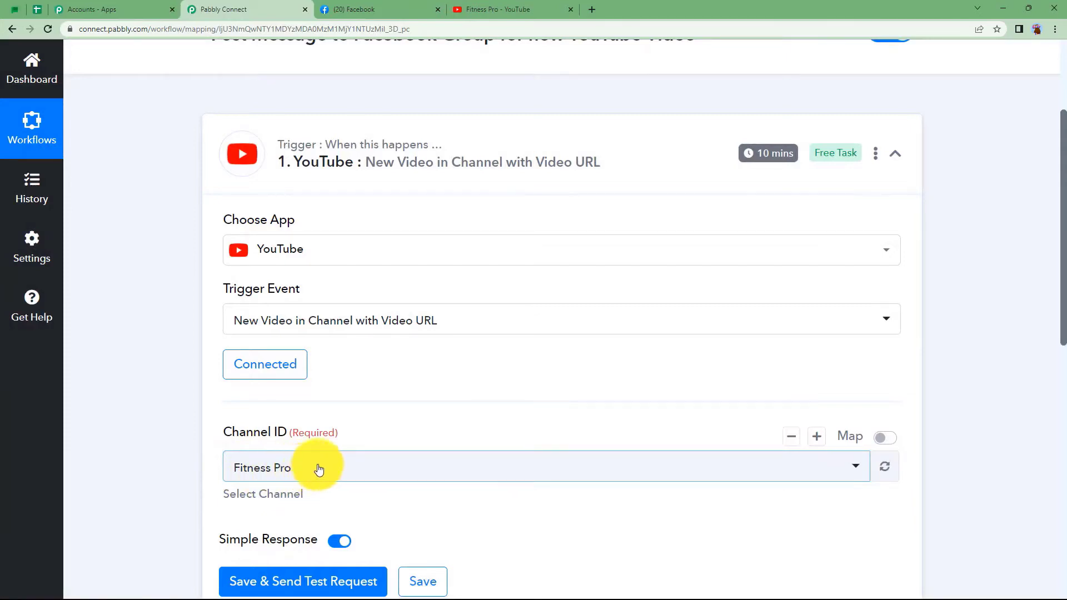
scroll(221, 392, down, 3)
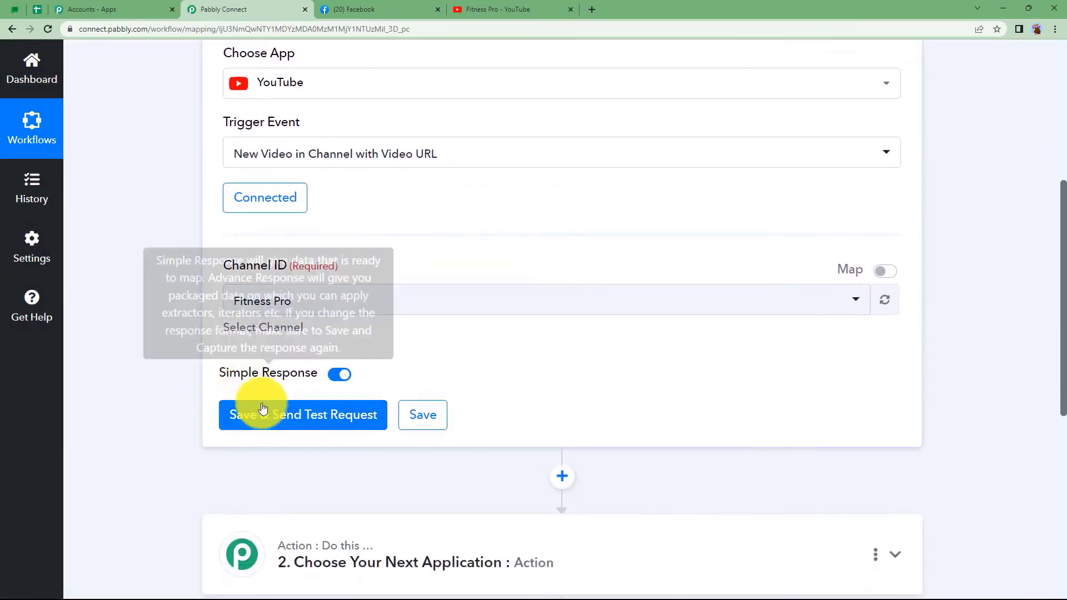
click(500, 10)
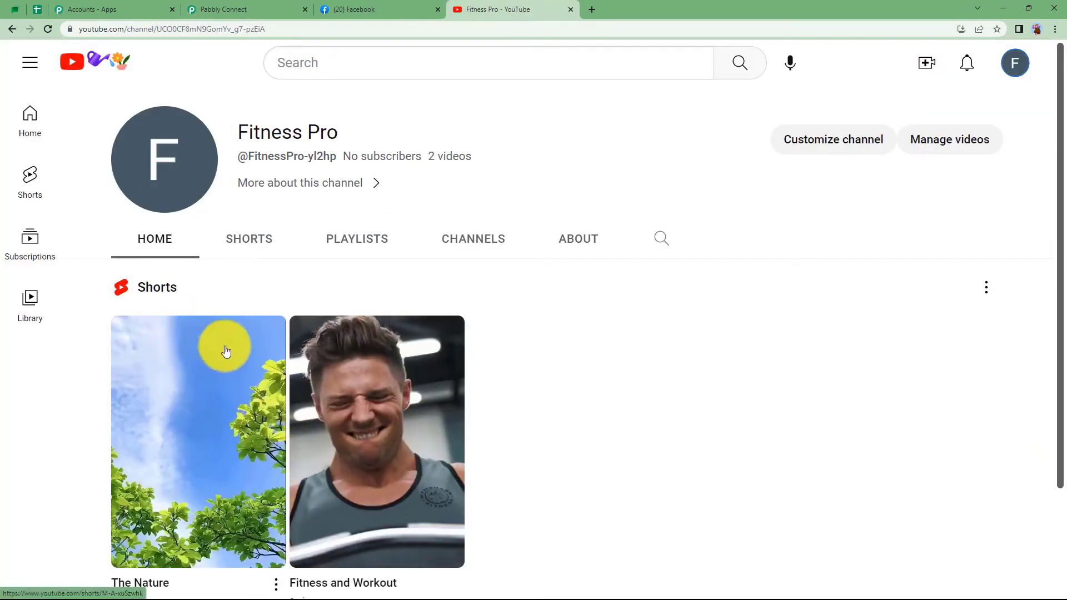
scroll(223, 378, down, 2)
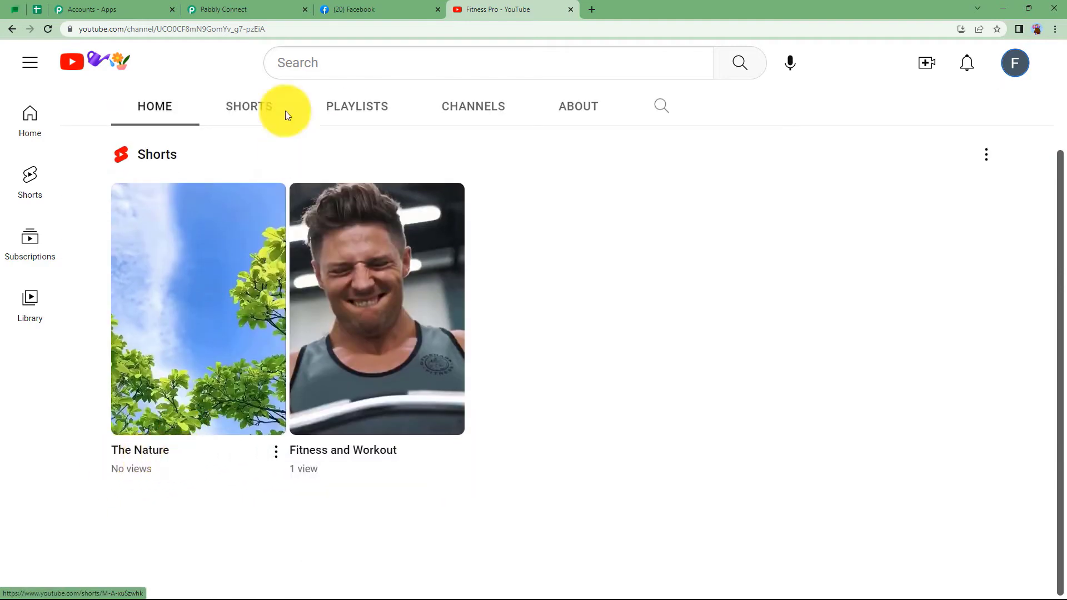
click(266, 6)
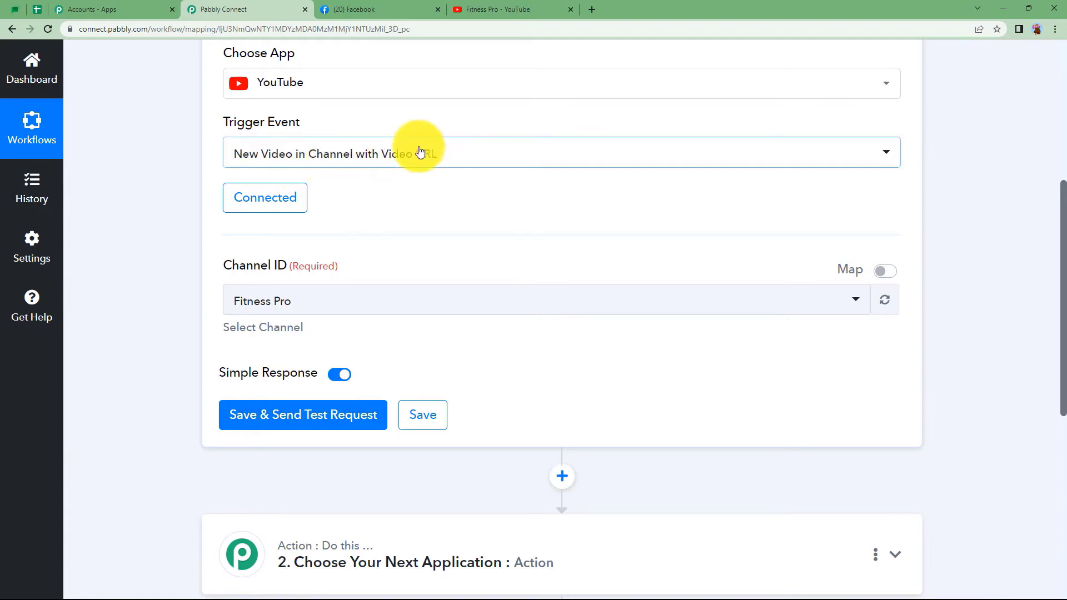
Save the YouTube trigger and fetch a test response with a Fitness Pro video from 2023-05-08.
click(304, 422)
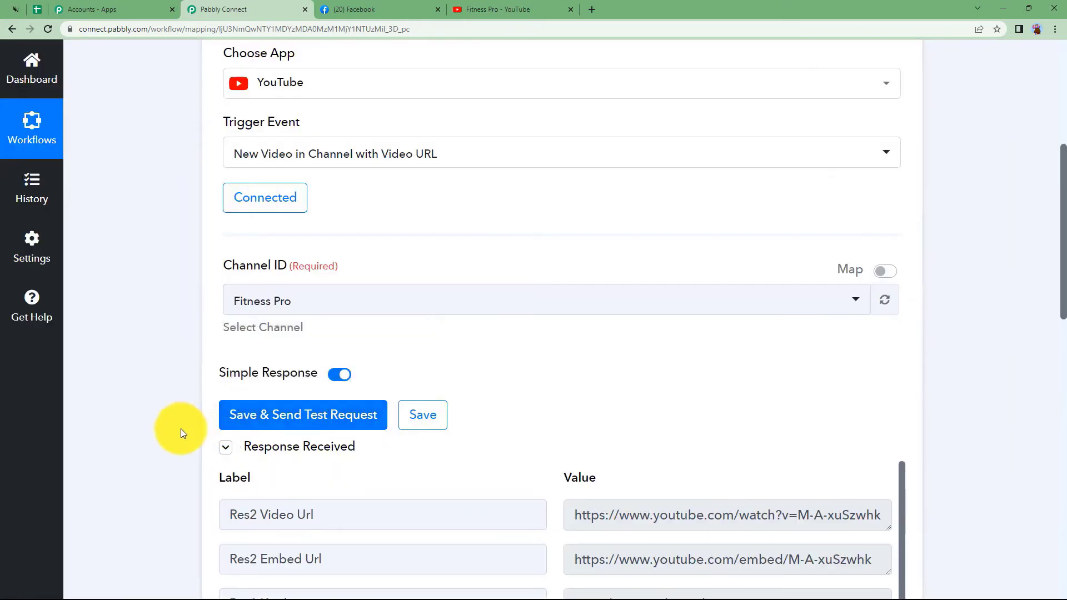
scroll(181, 429, down, 3)
drag(575, 348, 673, 344)
scroll(614, 440, down, 5)
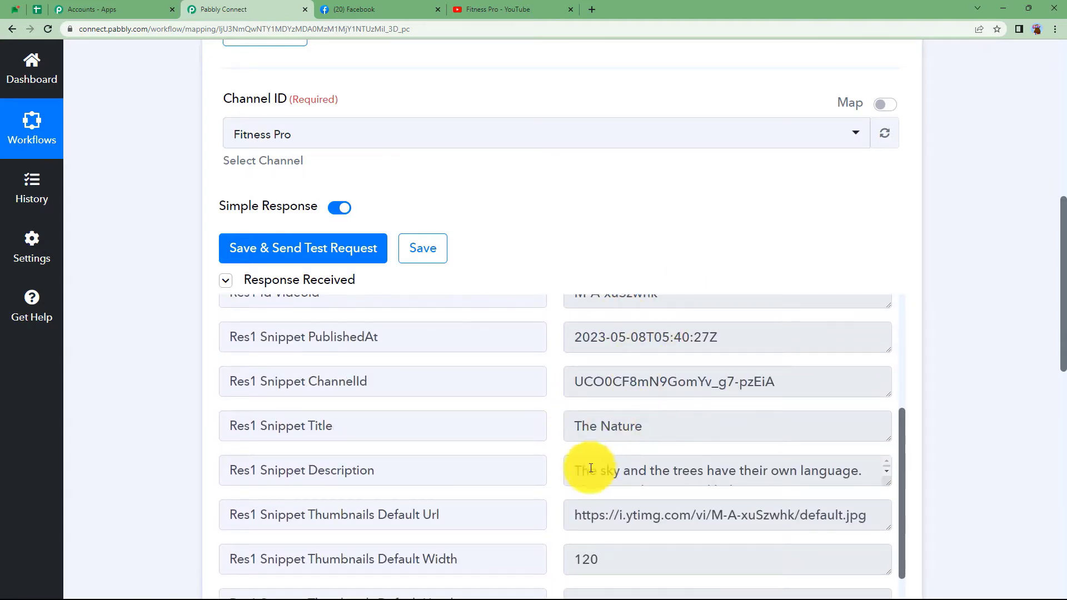
scroll(624, 476, down, 4)
scroll(540, 486, down, 10)
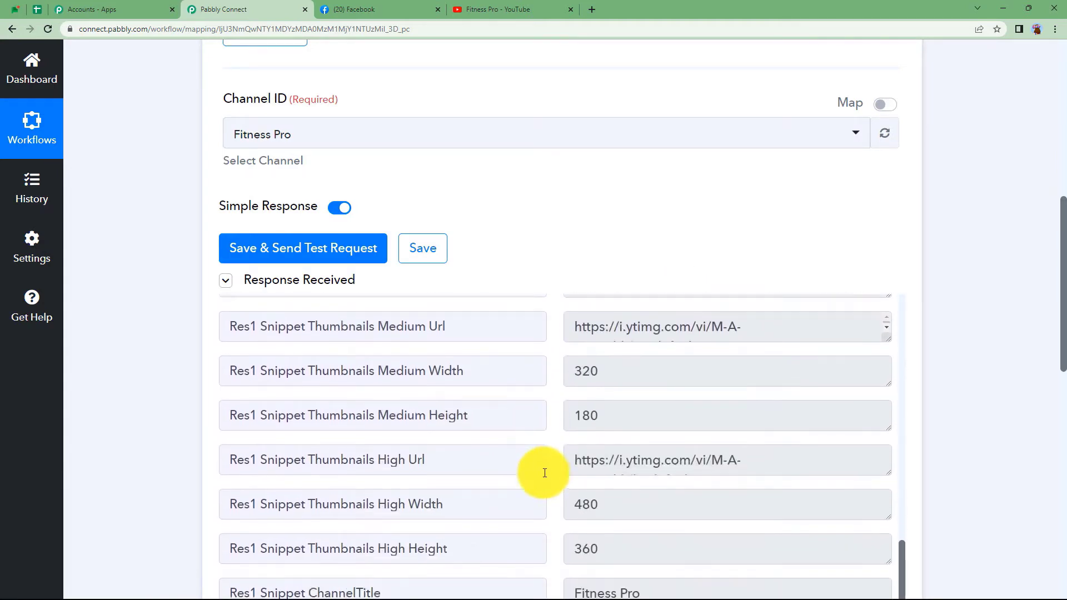
Look through the Response Received fields, then collapse the YouTube trigger step.
scroll(596, 393, up, 4)
scroll(443, 200, down, 1)
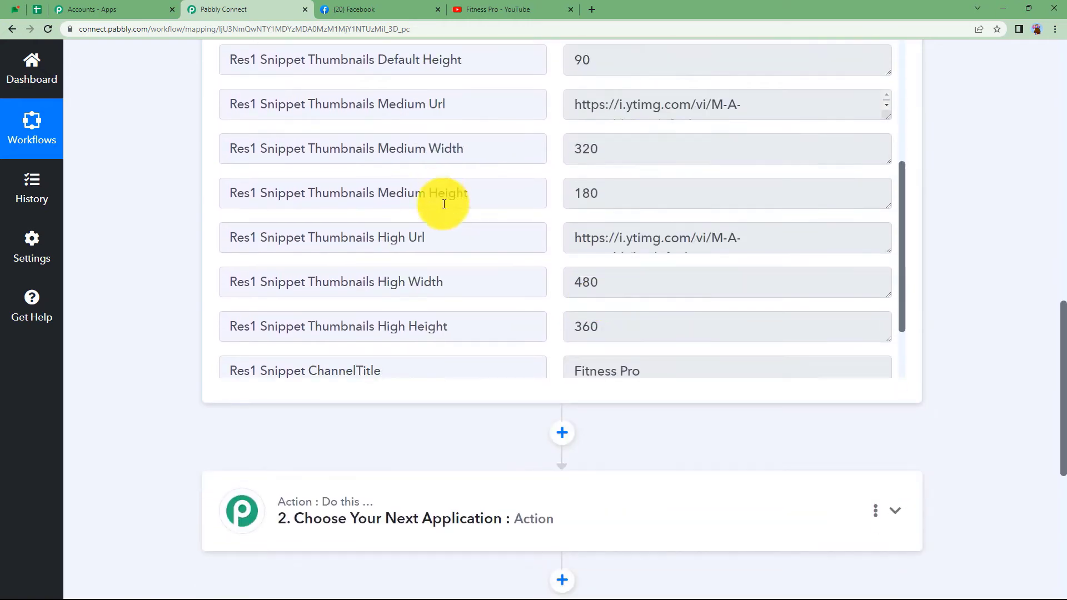
scroll(443, 222, up, 1)
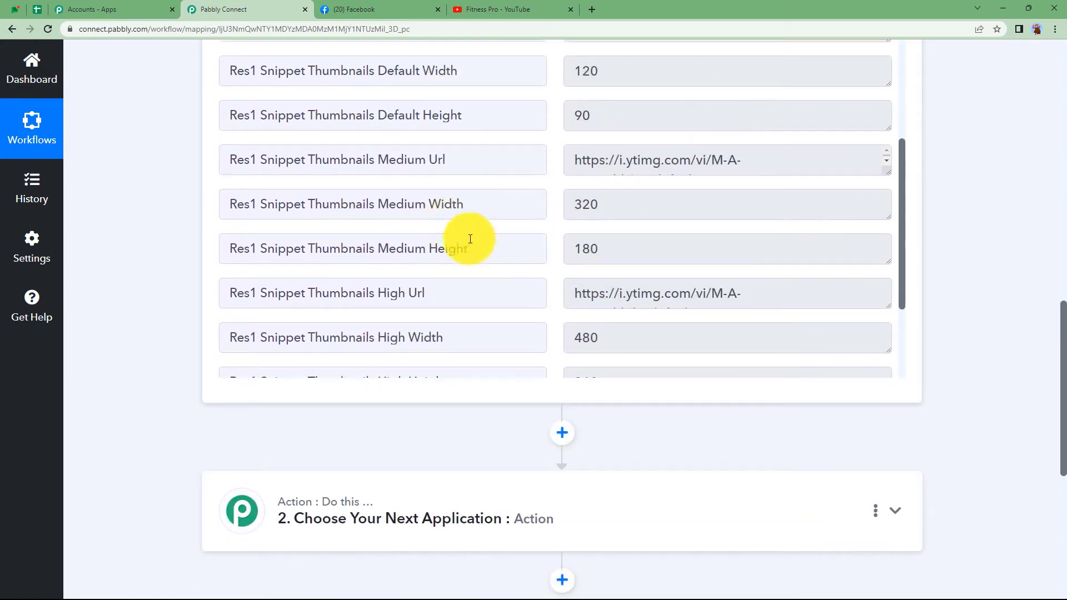
scroll(468, 220, down, 5)
scroll(467, 220, down, 2)
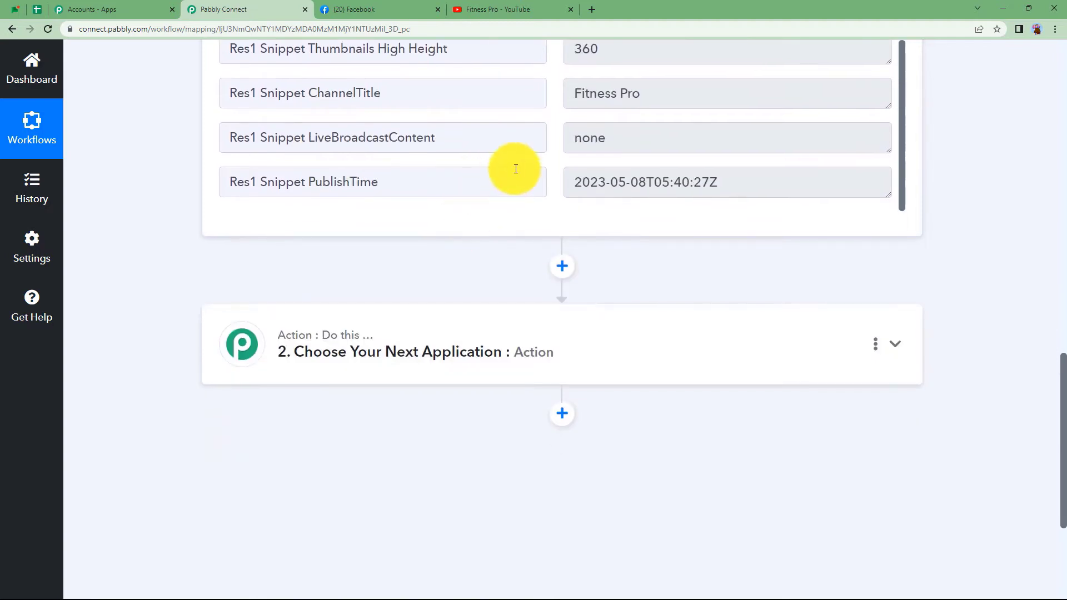
scroll(388, 167, up, 10)
scroll(188, 231, up, 10)
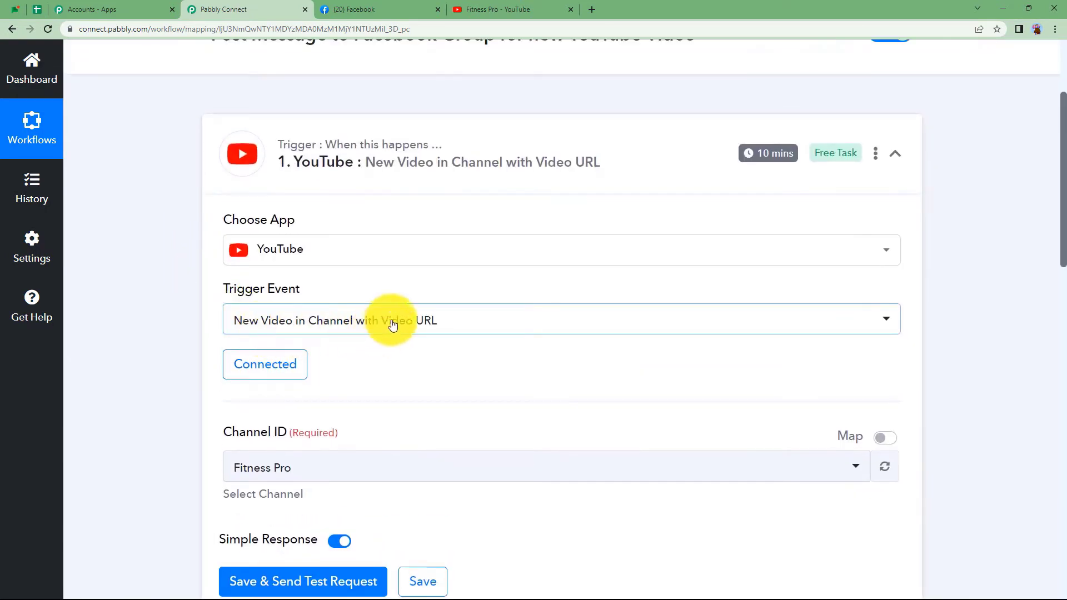
scroll(173, 420, down, 5)
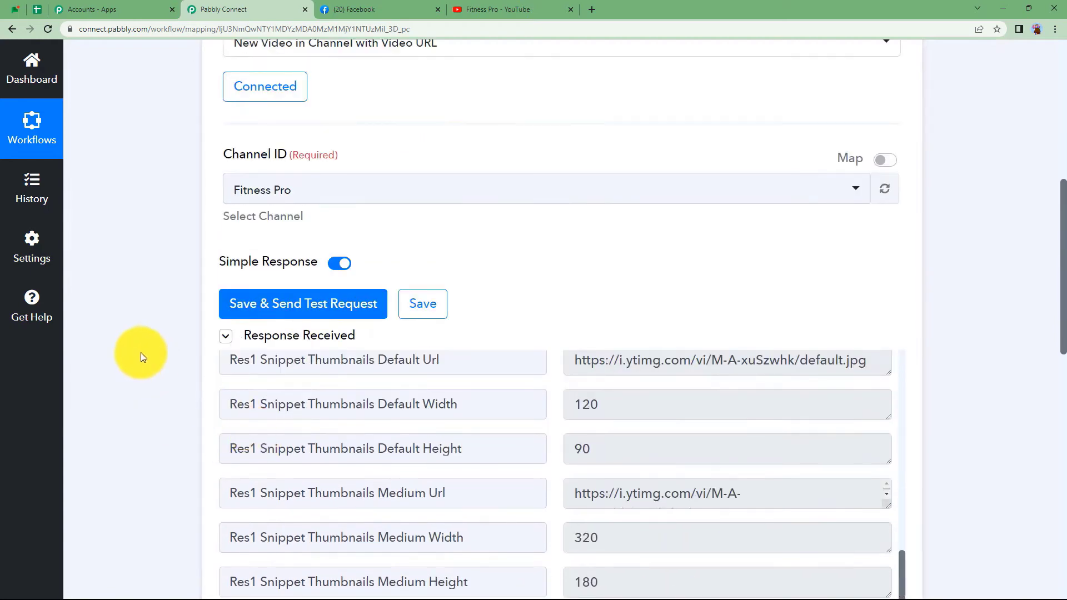
scroll(141, 352, up, 6)
click(389, 222)
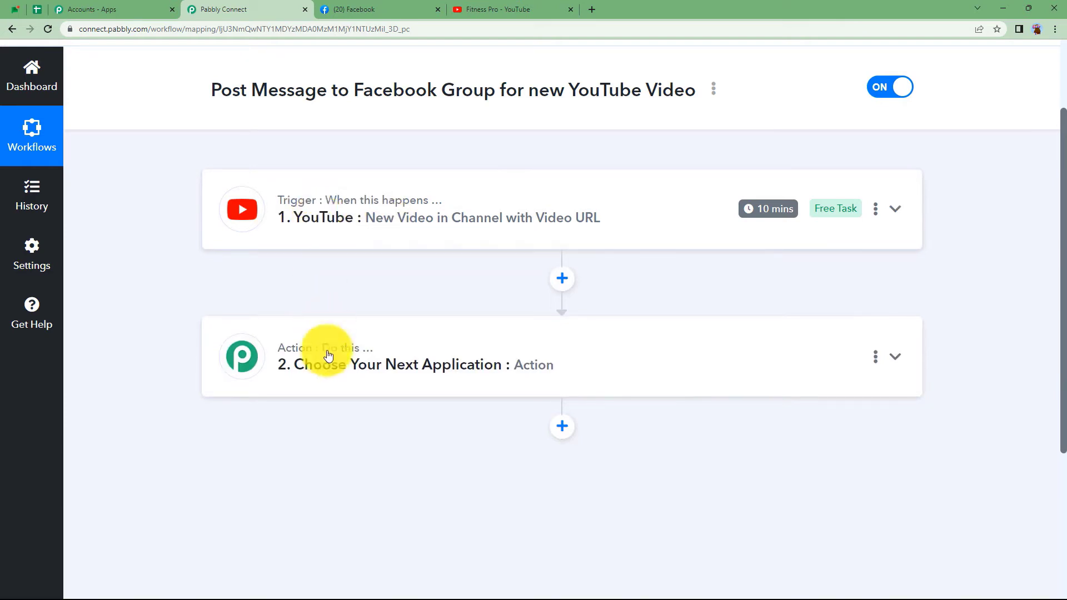
Set the action step's app to Facebook Groups with the Post Message event.
click(303, 364)
click(300, 460)
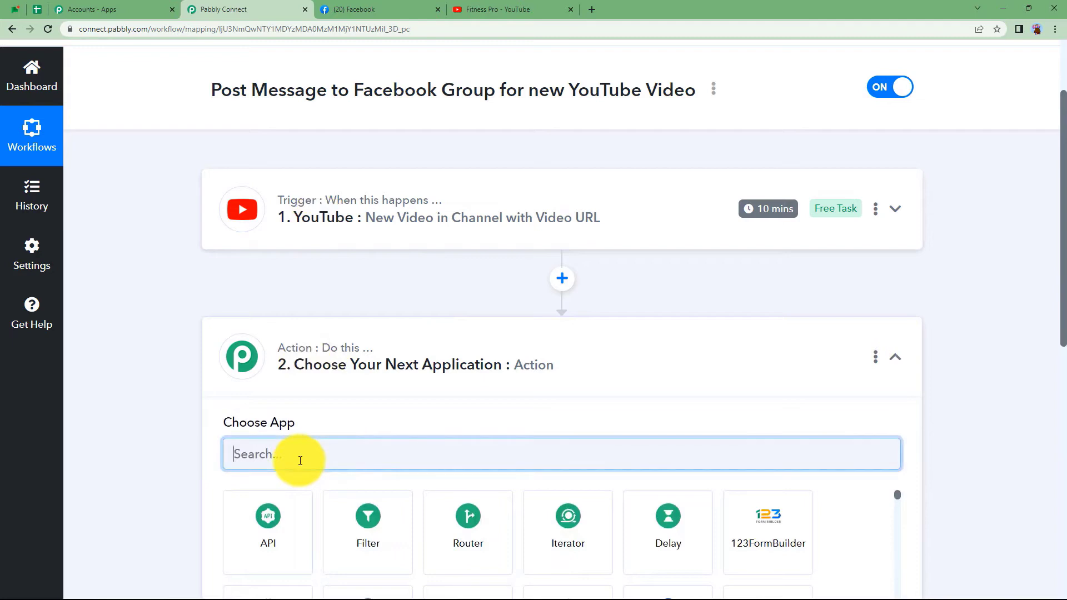
text(face)
scroll(289, 464, down, 2)
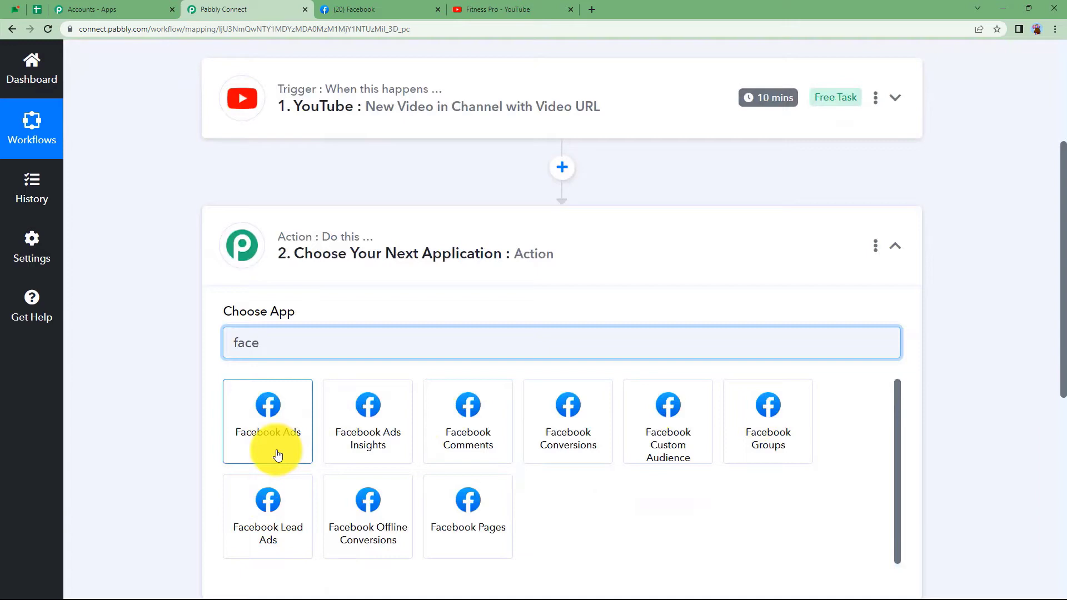
click(759, 433)
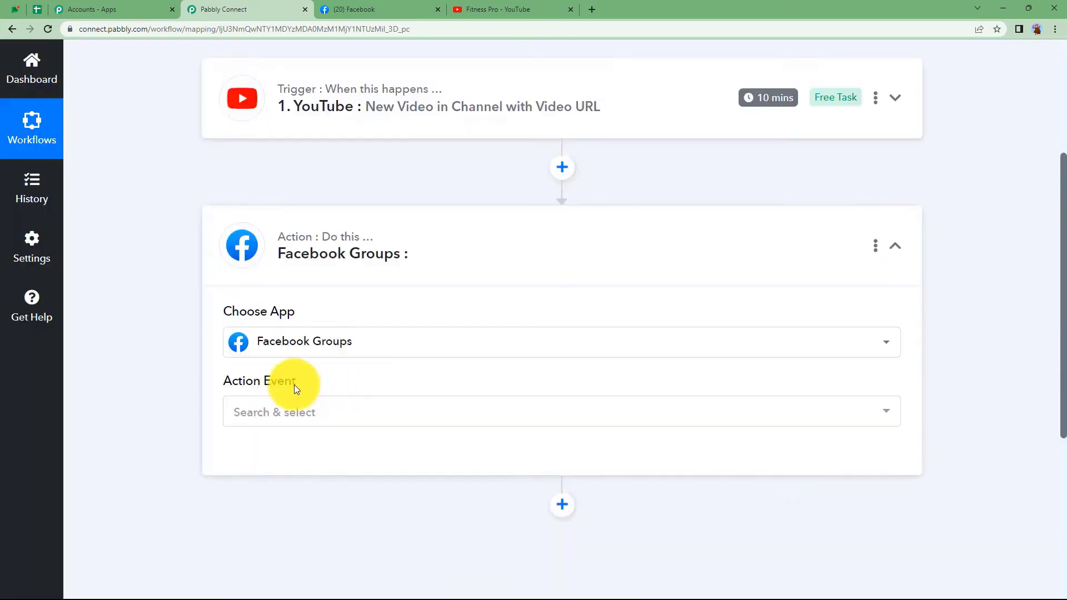
click(274, 410)
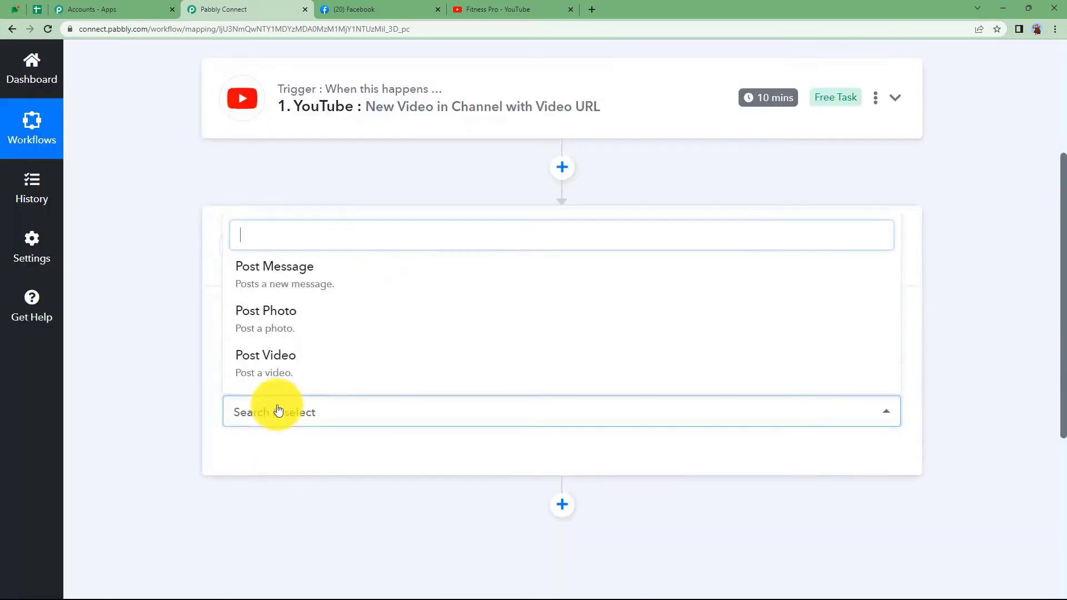
click(309, 278)
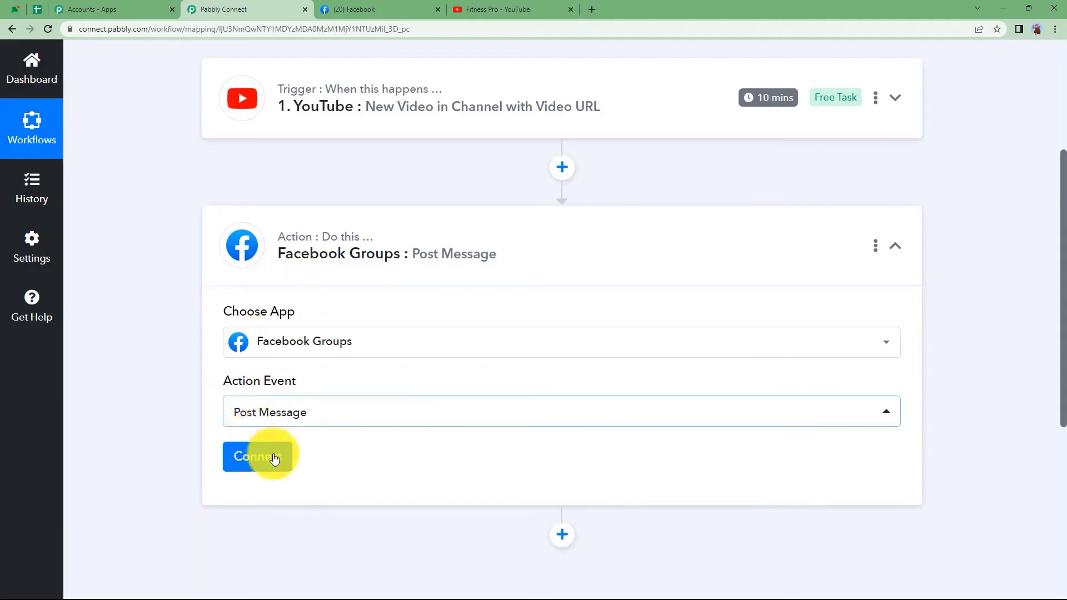
Connect Facebook Groups using the previously linked Facebook account, then switch to Facebook.
click(270, 459)
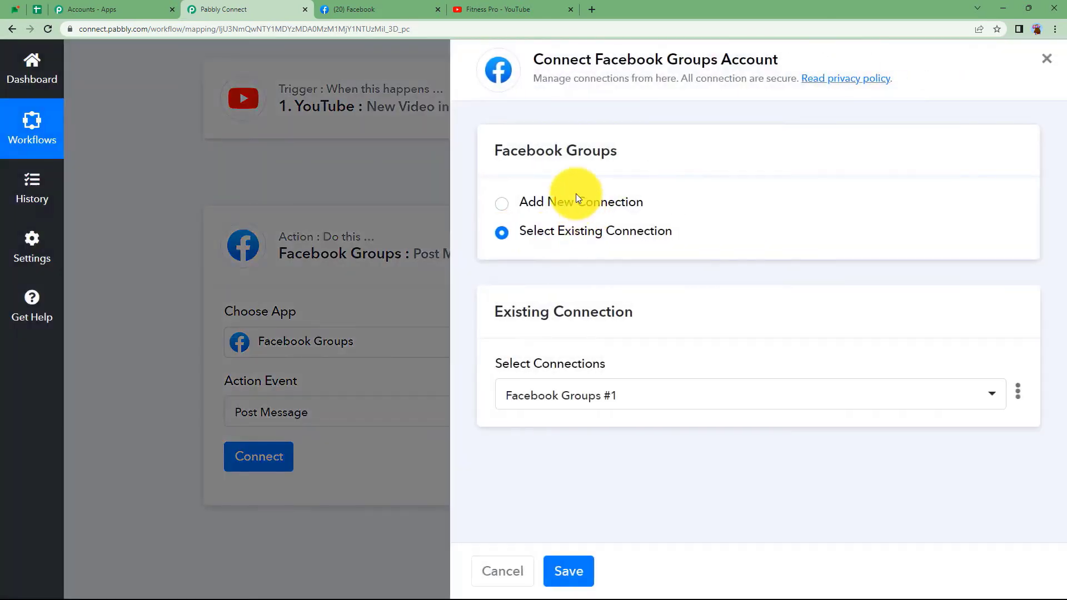
click(575, 200)
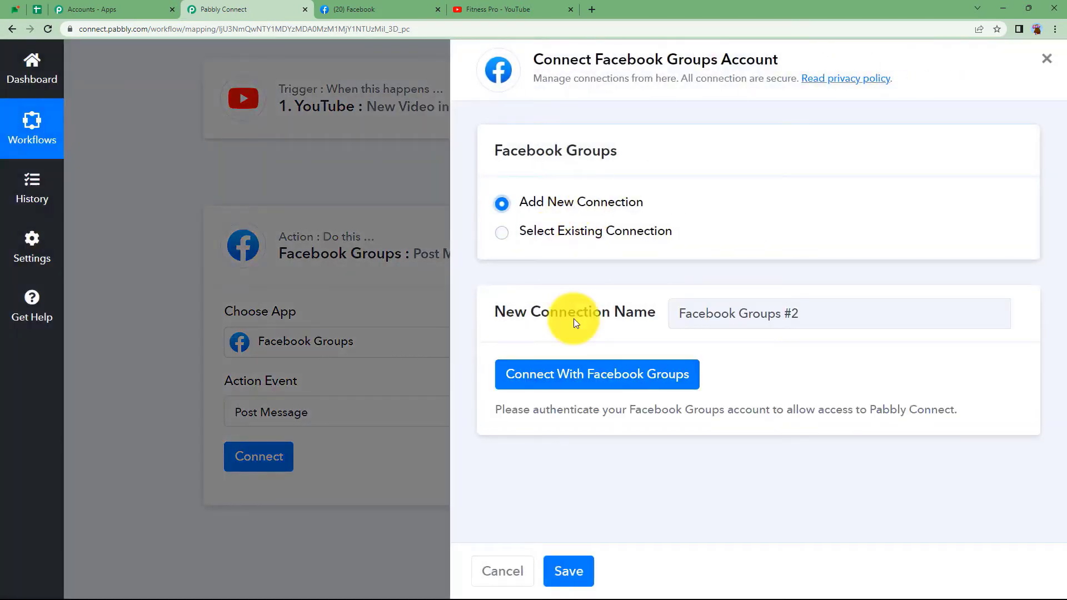
click(561, 382)
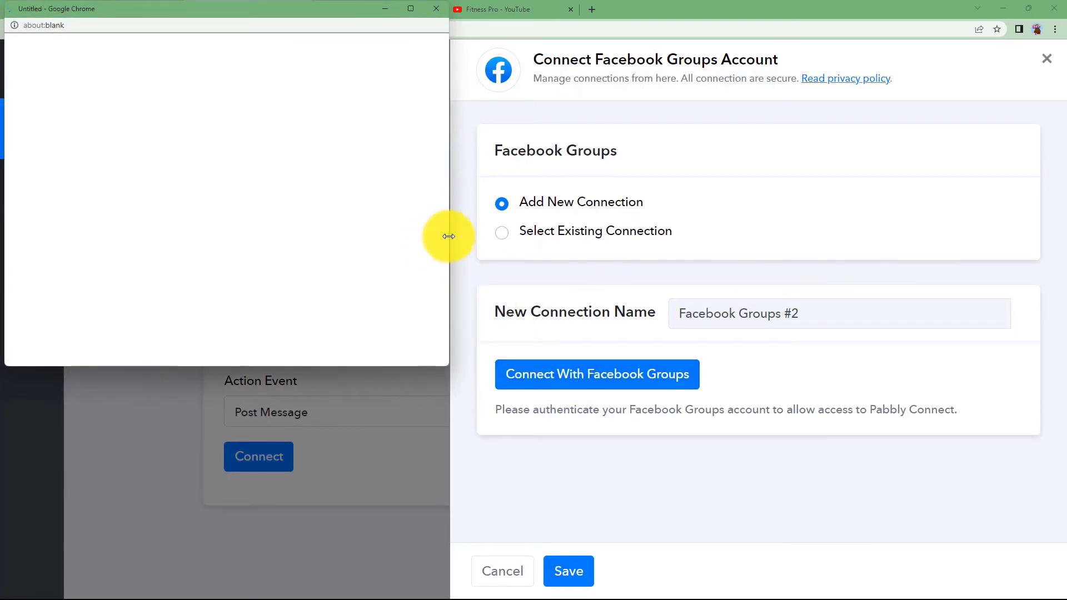
drag(448, 245, 791, 251)
drag(309, 367, 308, 589)
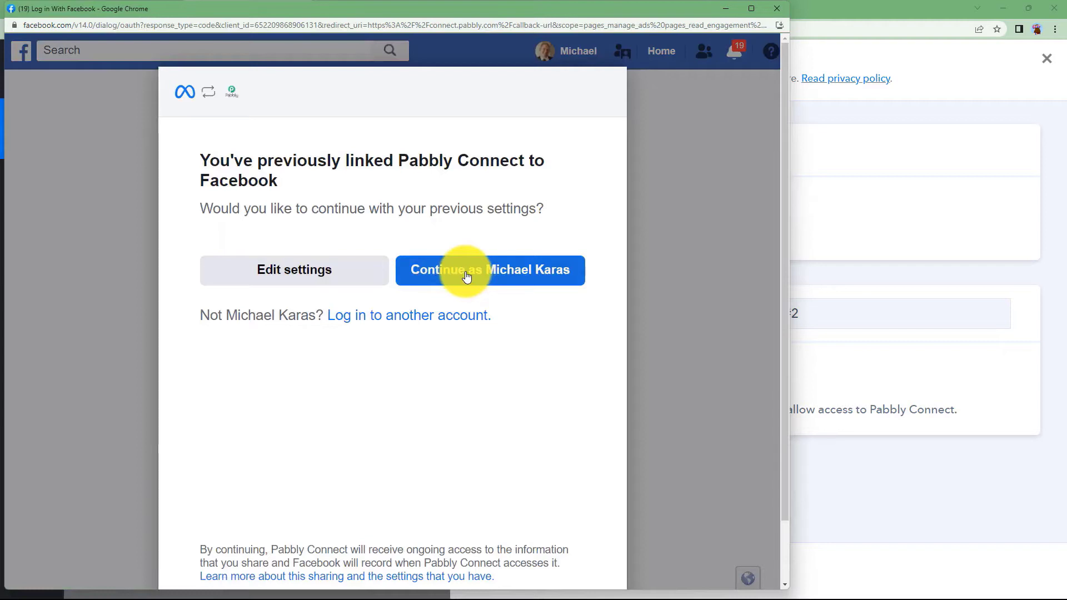
click(466, 276)
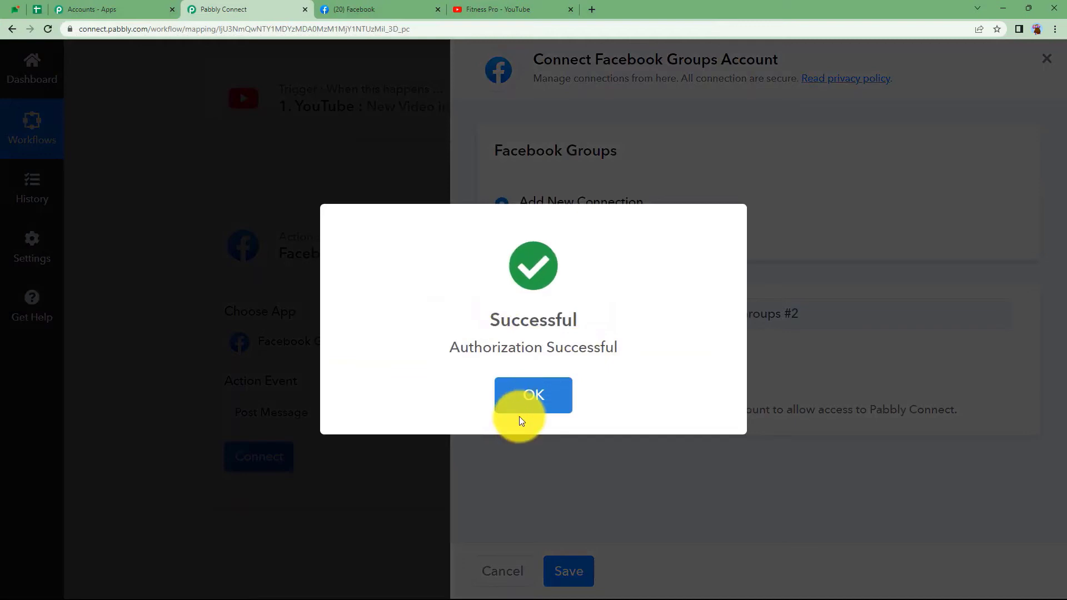
click(519, 403)
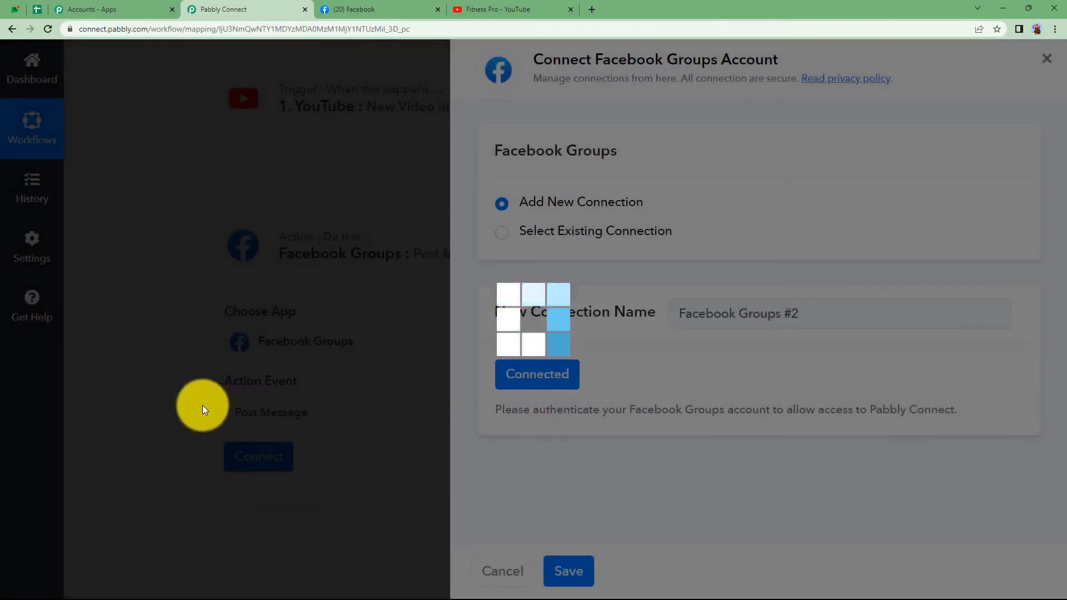
scroll(202, 405, down, 4)
scroll(202, 404, down, 1)
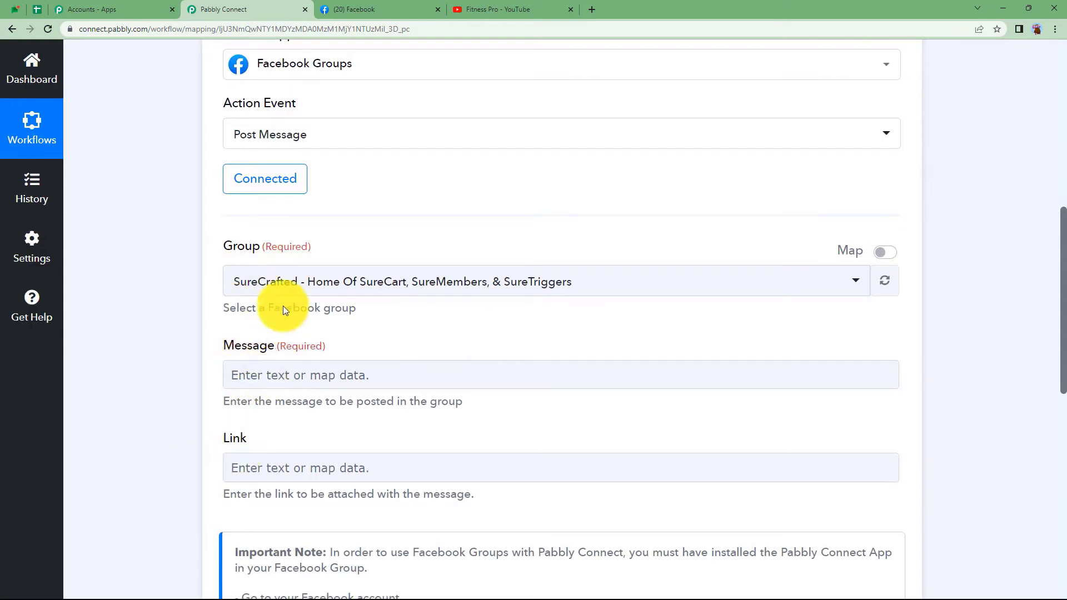
click(415, 5)
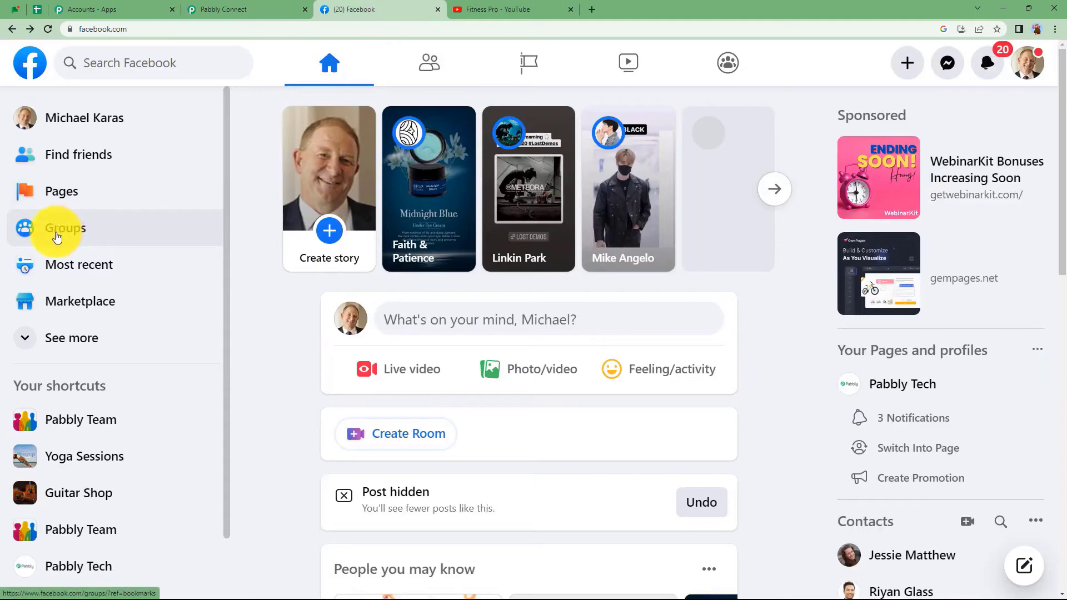
Open the Pabbly Team group from Facebook's Groups page.
click(67, 236)
scroll(111, 372, down, 5)
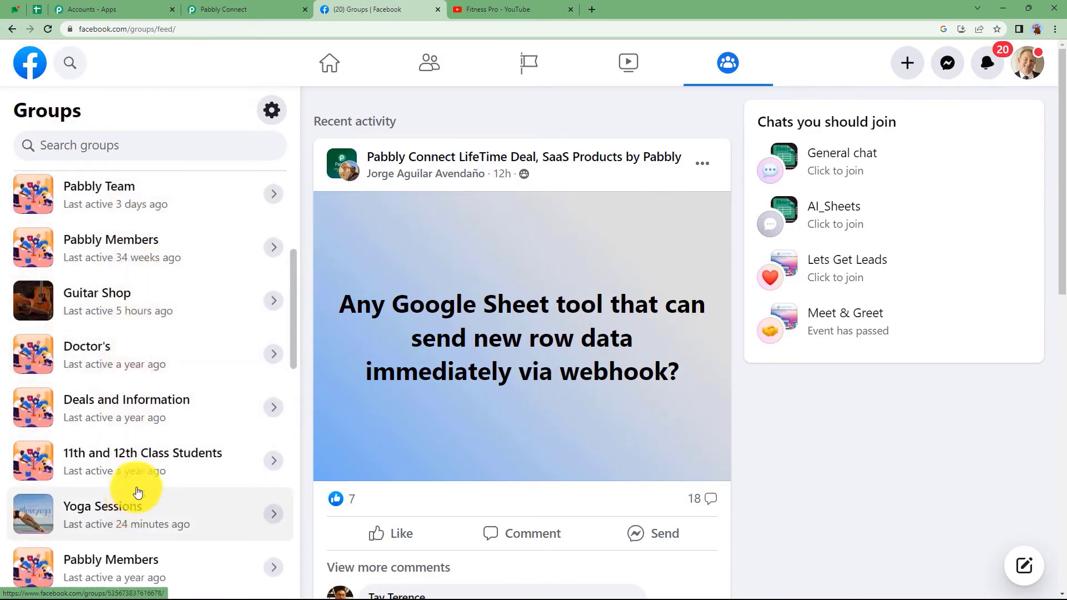
scroll(161, 228, up, 3)
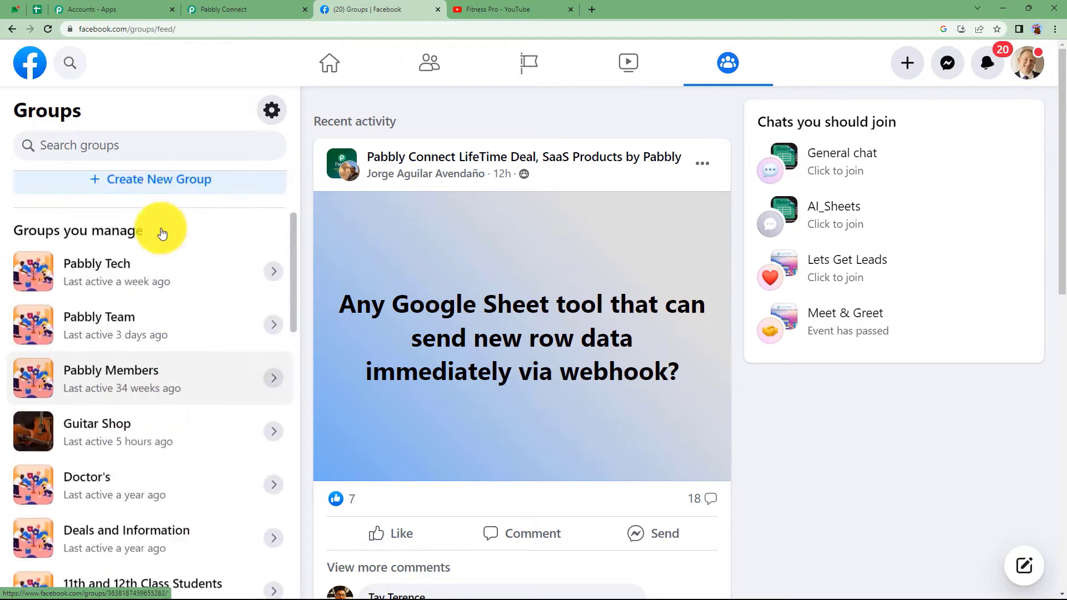
click(148, 362)
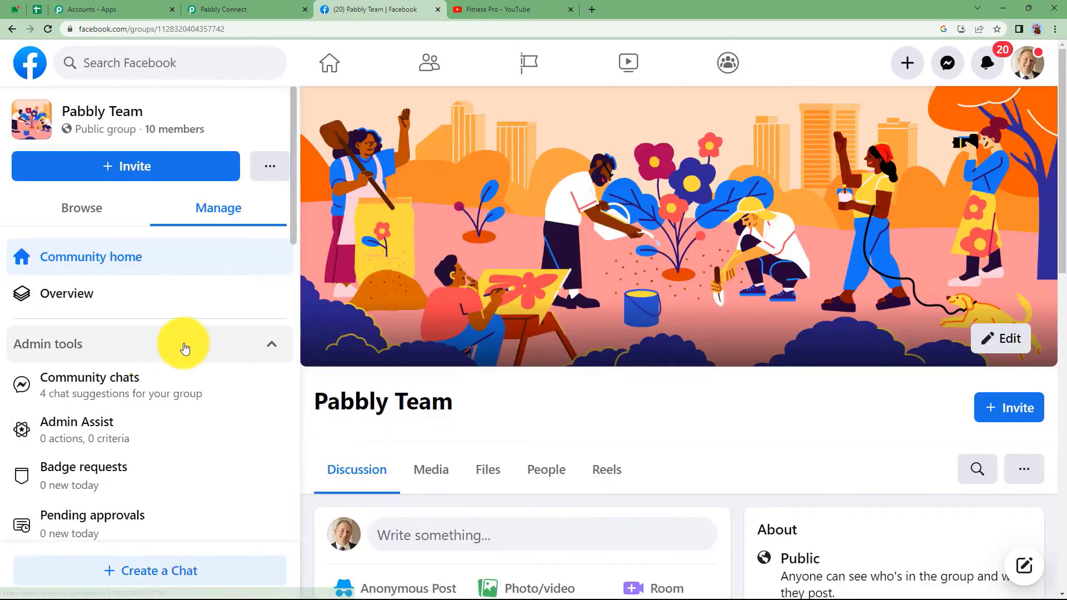
scroll(539, 331, down, 3)
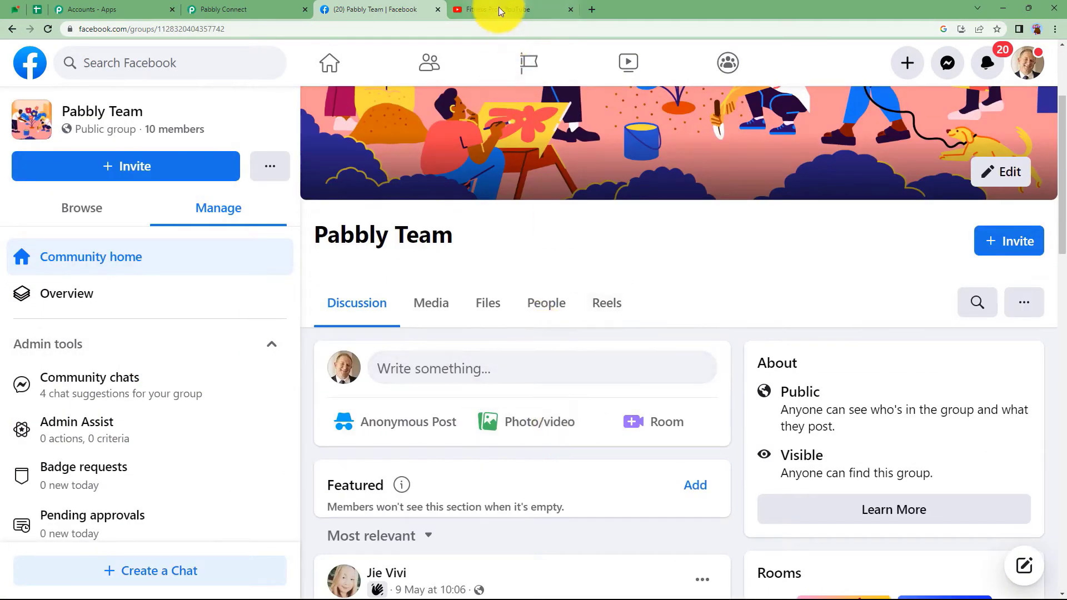
Return to the Pabbly Connect workflow and open its Group dropdown.
click(489, 9)
click(271, 6)
click(278, 274)
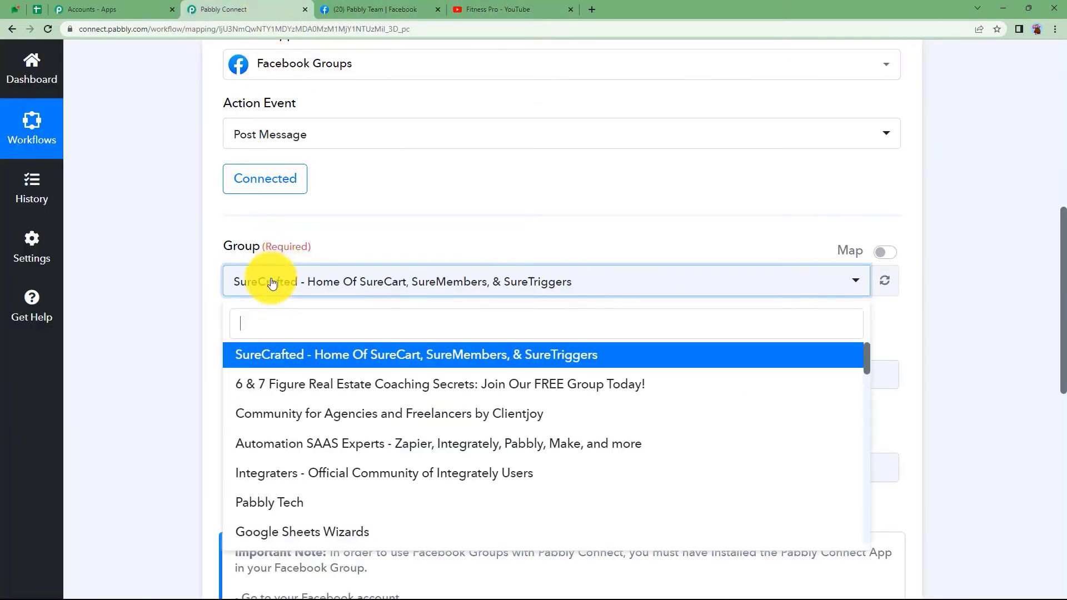
Target Pabbly Tech and type 'A new video has been uploaded on YouTube.' and 'Please like, share and comment.'.
text(pab)
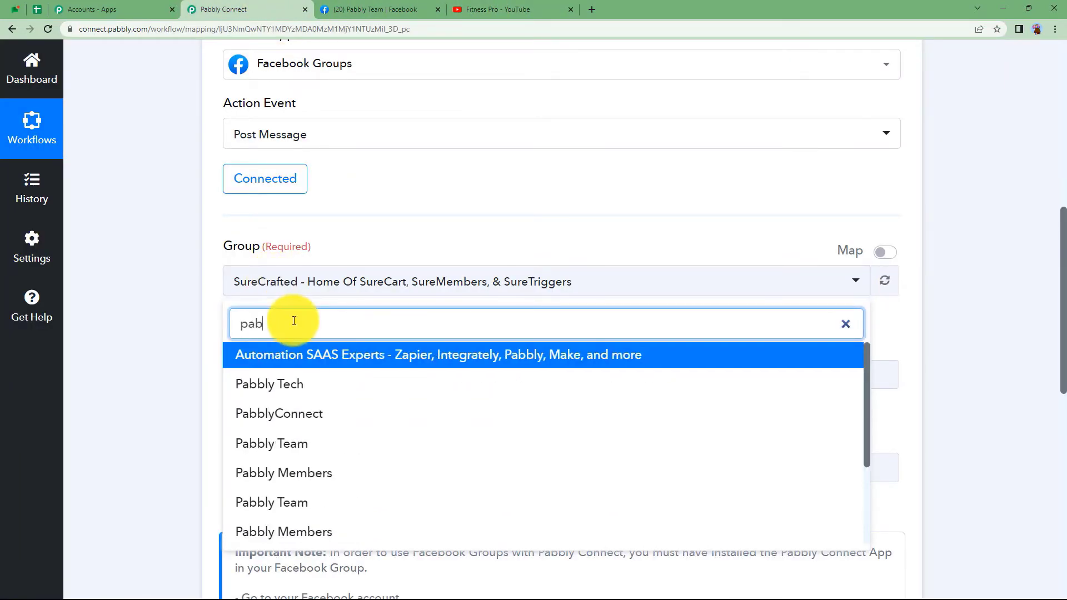
text(bl)
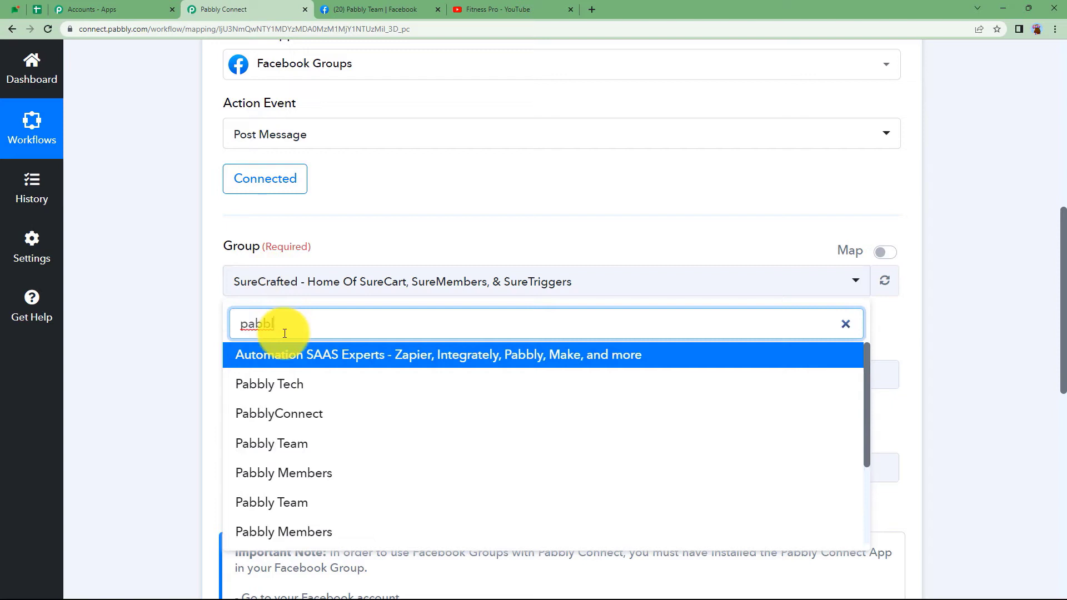
click(299, 385)
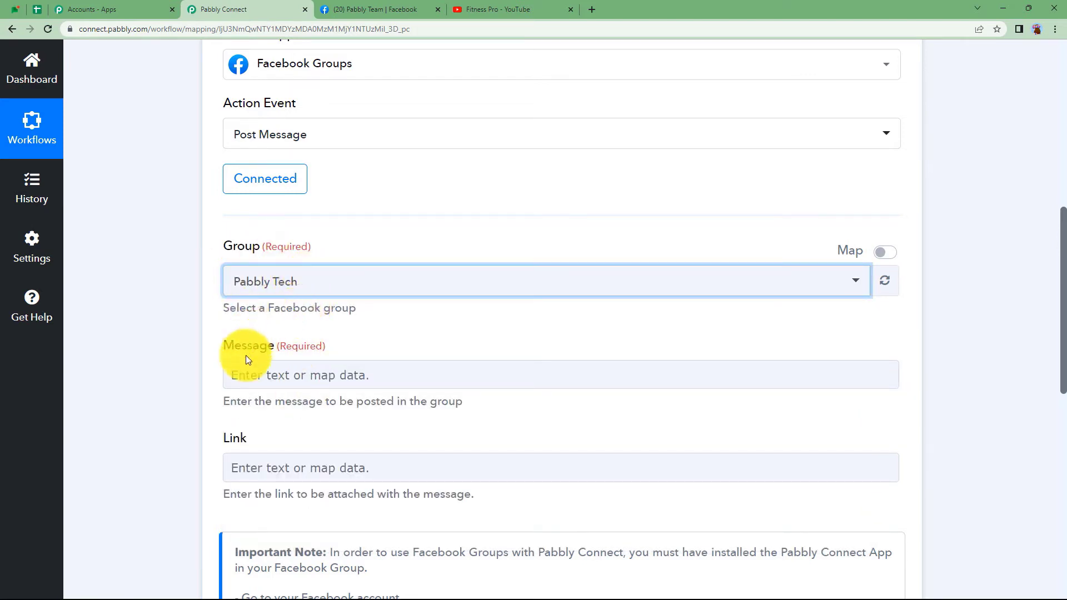
click(260, 376)
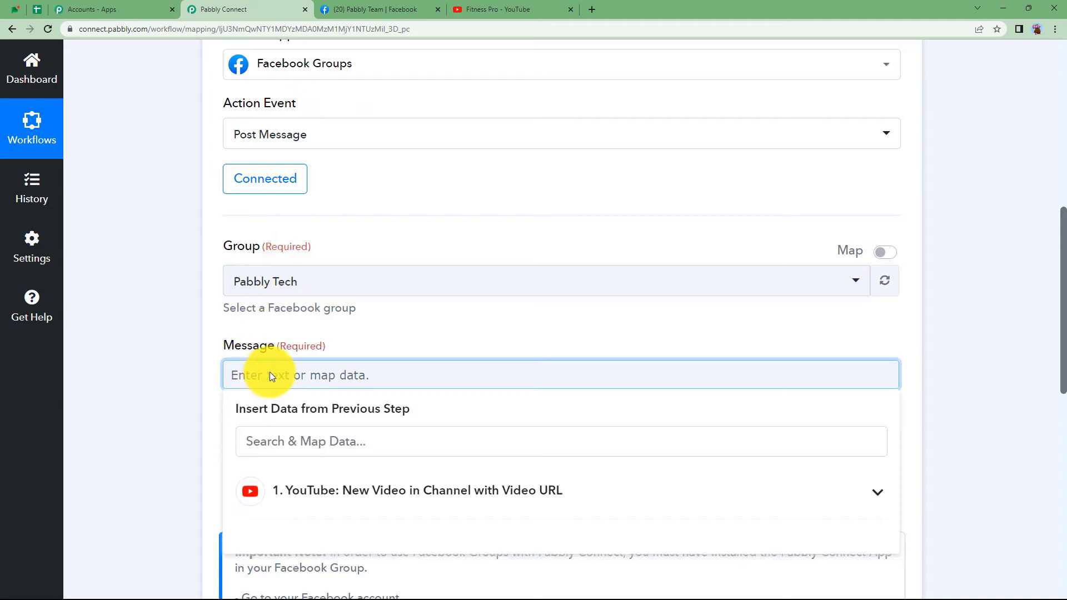
text(A new video has been )
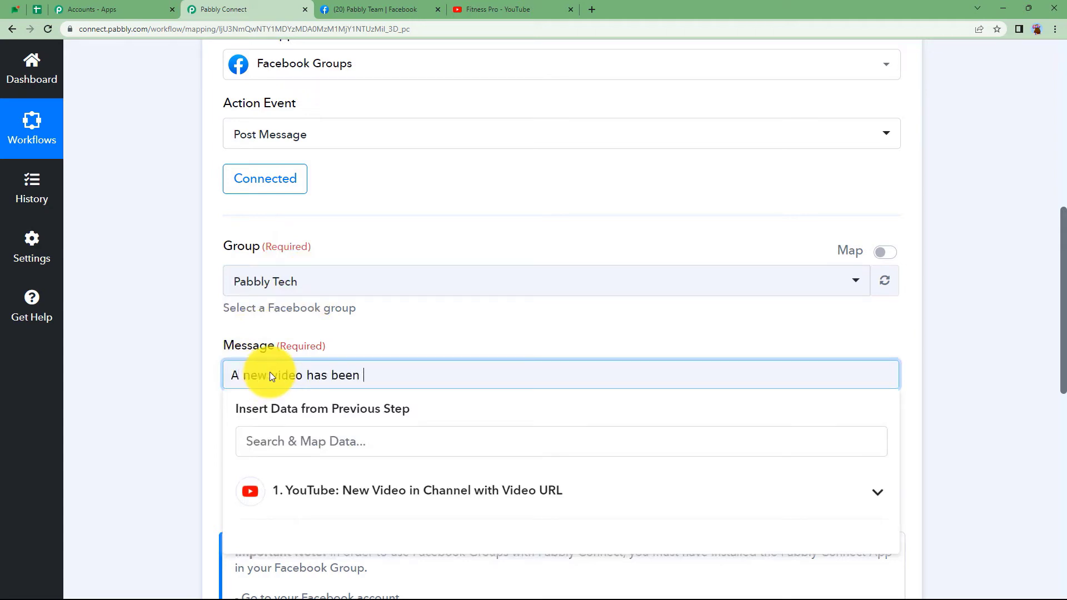
text(uploaded on YouTube.)
key(Return)
text(Please like, sha)
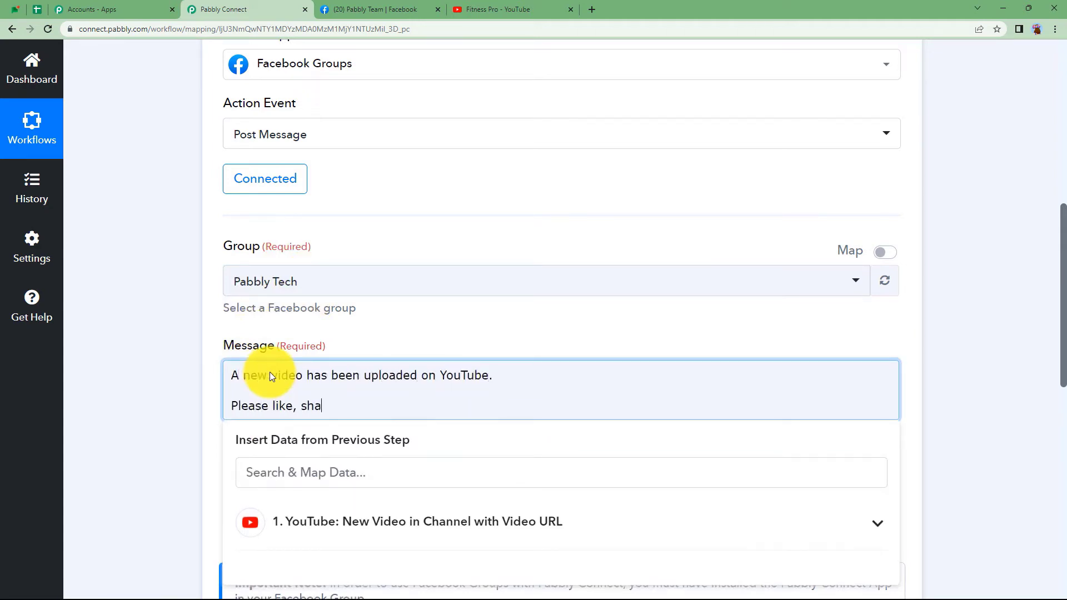
text(re and comment.)
key(Return)
key(BackSpace)
click(275, 390)
key(Return)
click(251, 394)
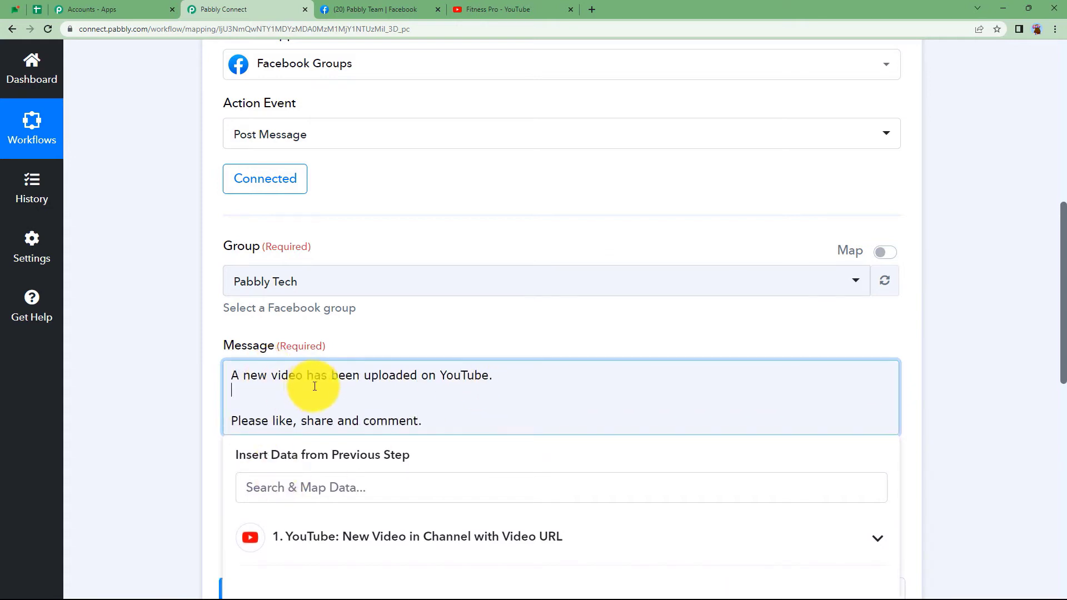
Insert the YouTube step's Snippet Title between the two message lines.
click(286, 537)
scroll(164, 456, down, 1)
scroll(165, 452, down, 3)
scroll(429, 453, down, 2)
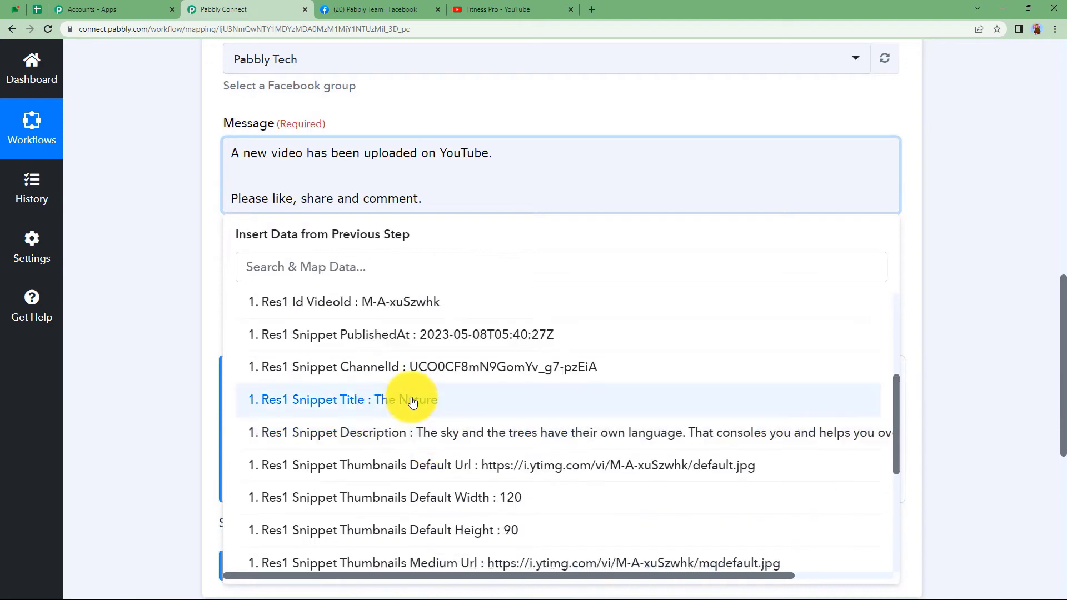
click(409, 401)
click(167, 281)
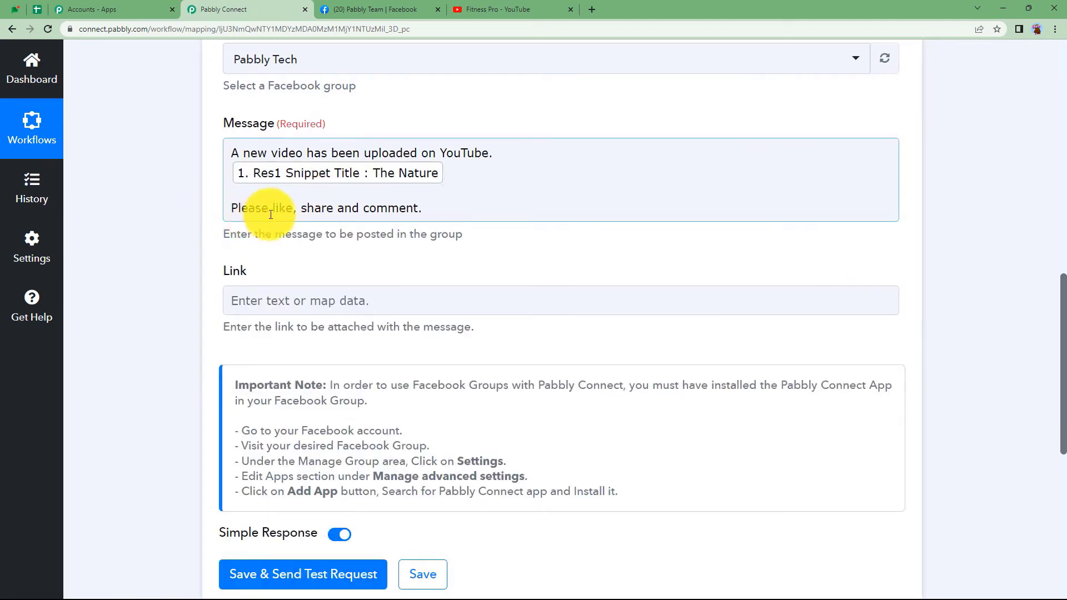
Map the YouTube step's Video Url into the Link field.
click(319, 290)
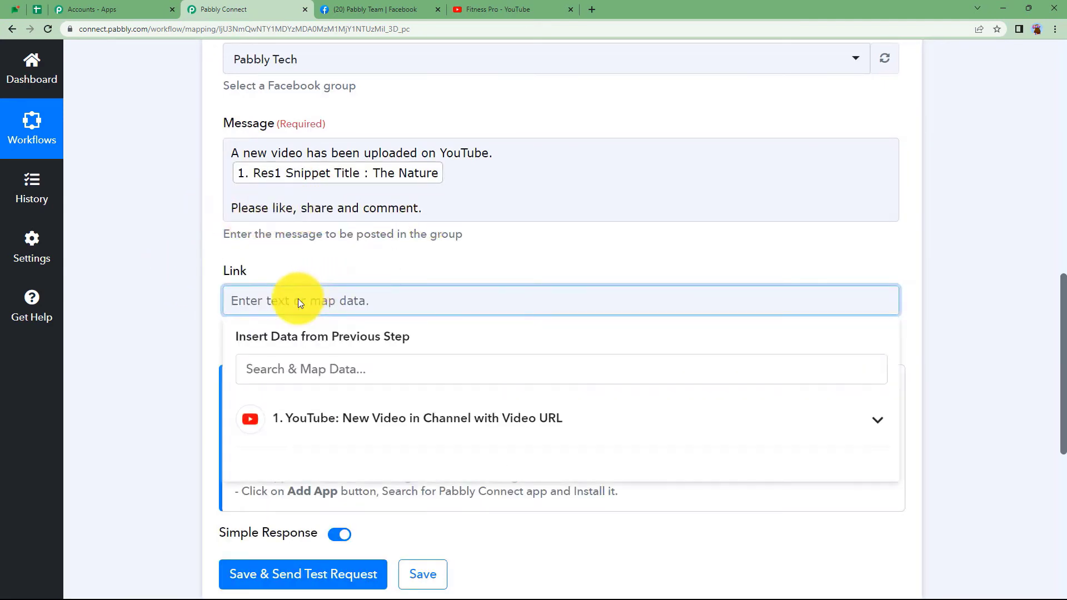
click(311, 414)
click(317, 472)
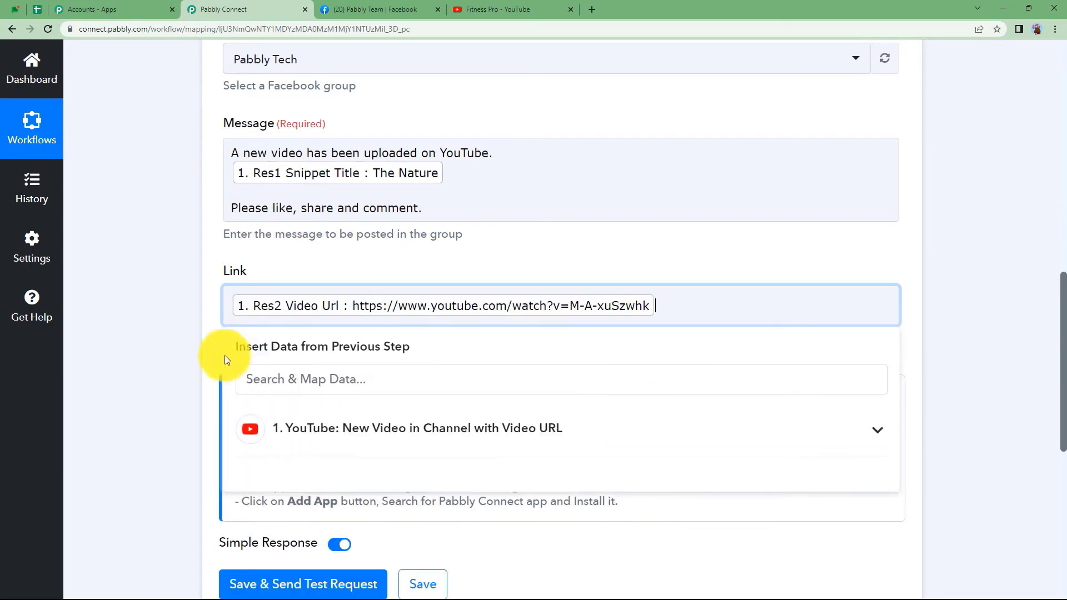
click(174, 327)
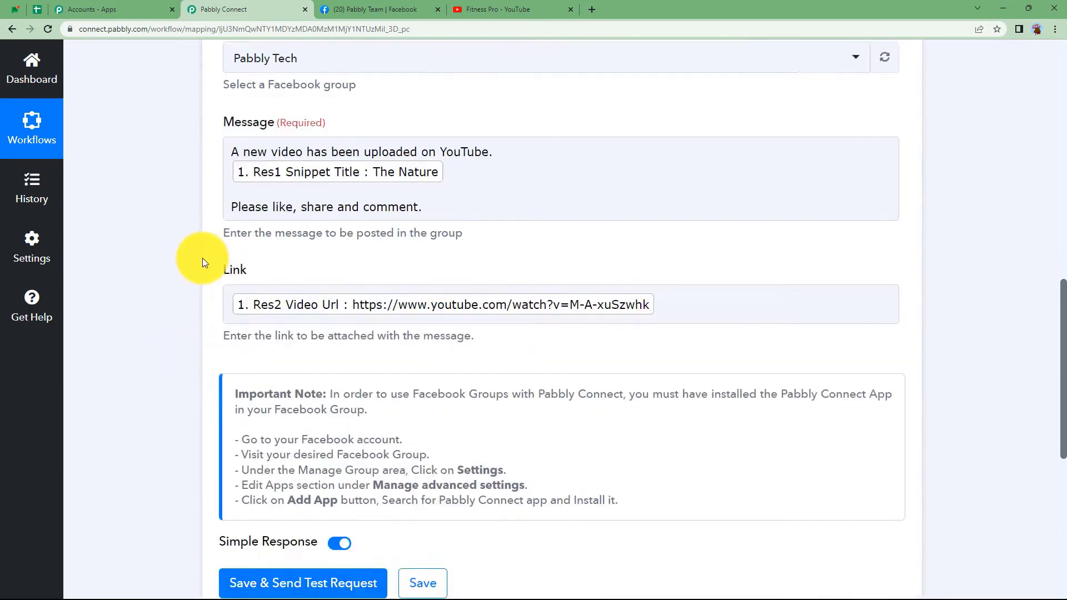
scroll(202, 258, up, 4)
Confirm in Pabbly Team's group settings that Pabbly Connect is the installed app, then return to the workflow.
click(406, 7)
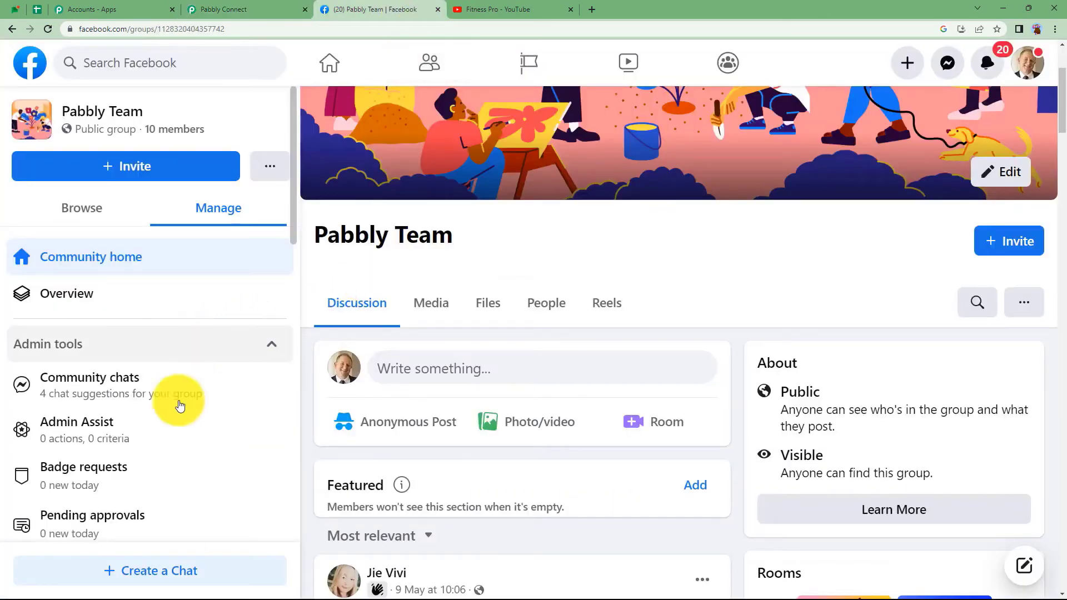
scroll(189, 406, down, 5)
scroll(198, 409, down, 6)
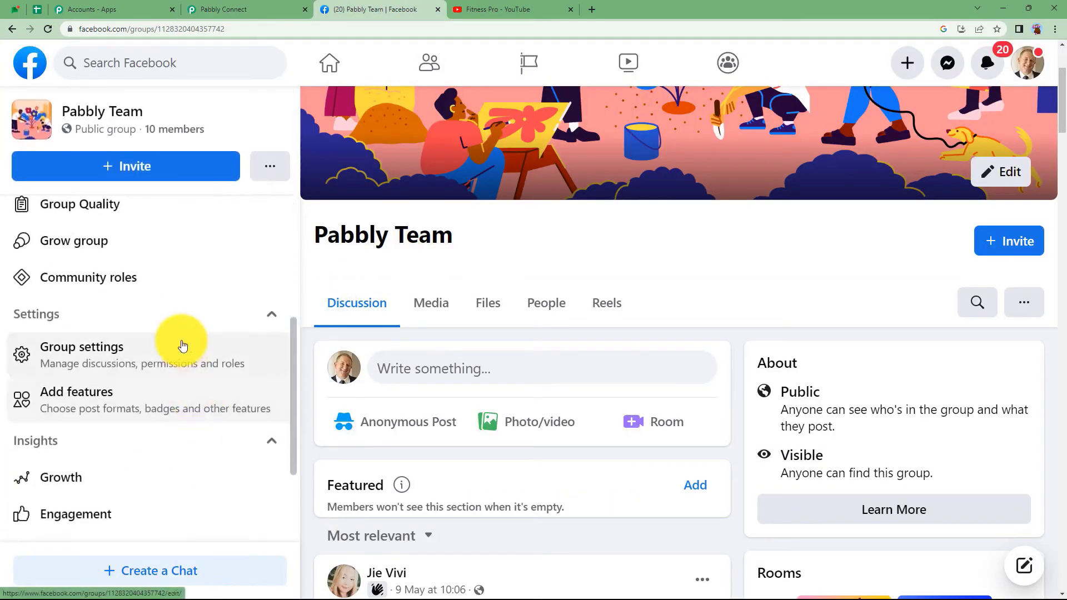
click(179, 348)
scroll(503, 309, down, 15)
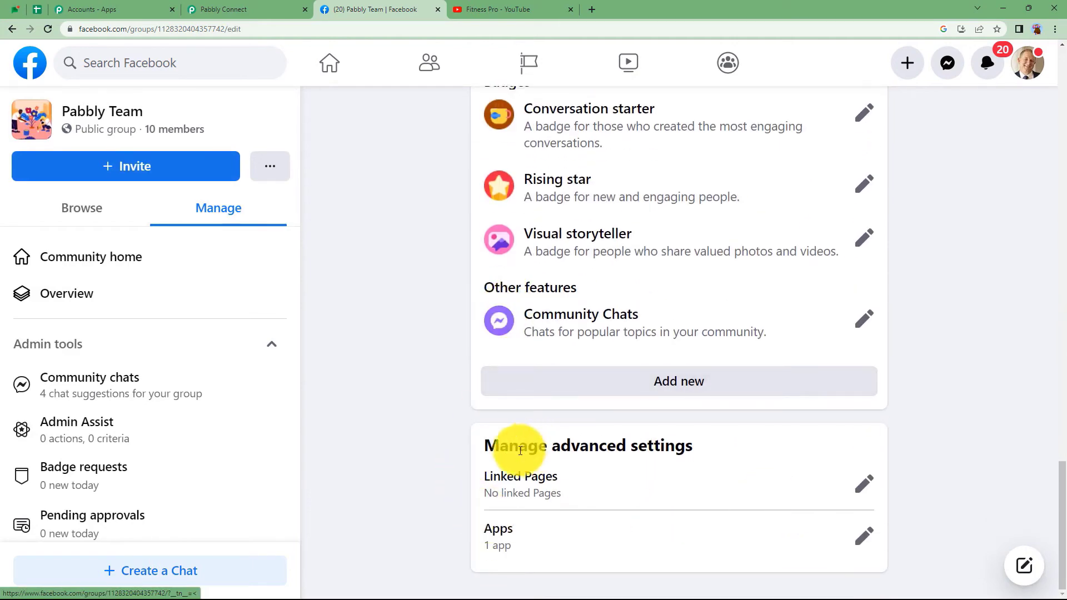
click(865, 536)
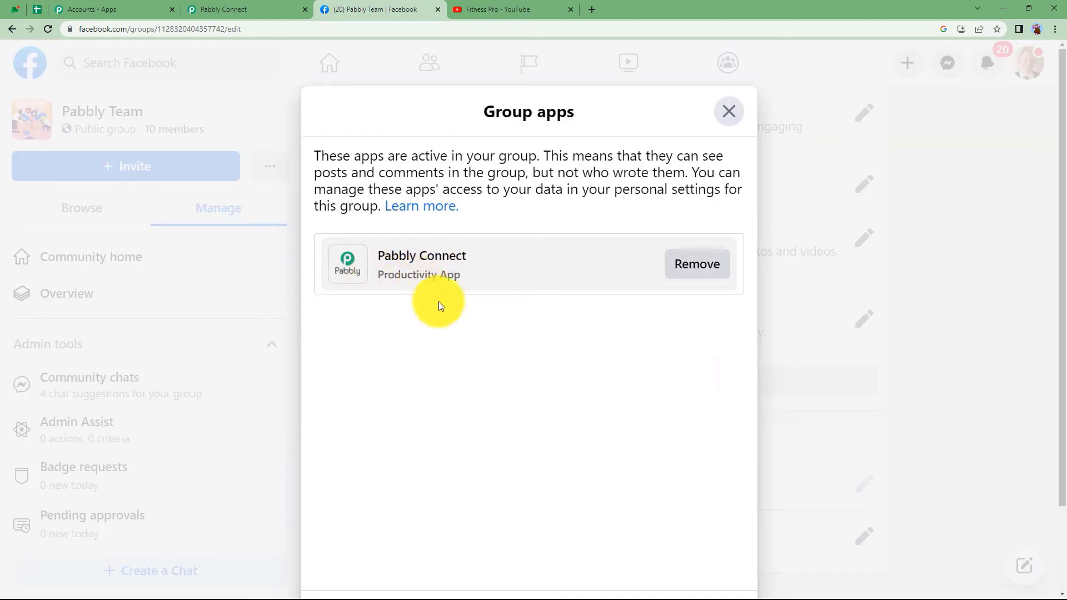
click(727, 112)
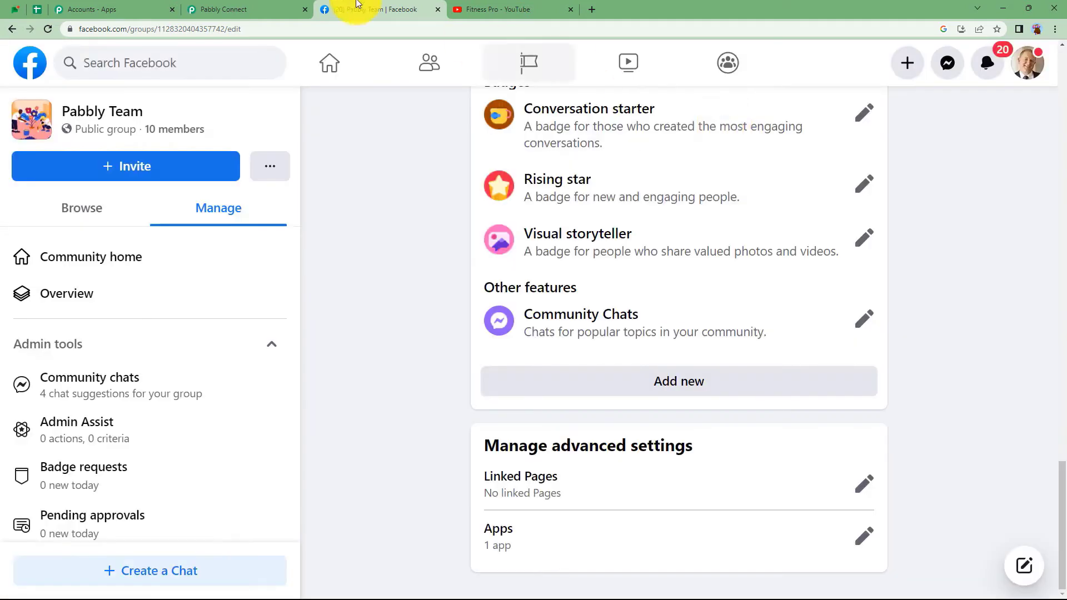
click(272, 8)
scroll(166, 384, down, 4)
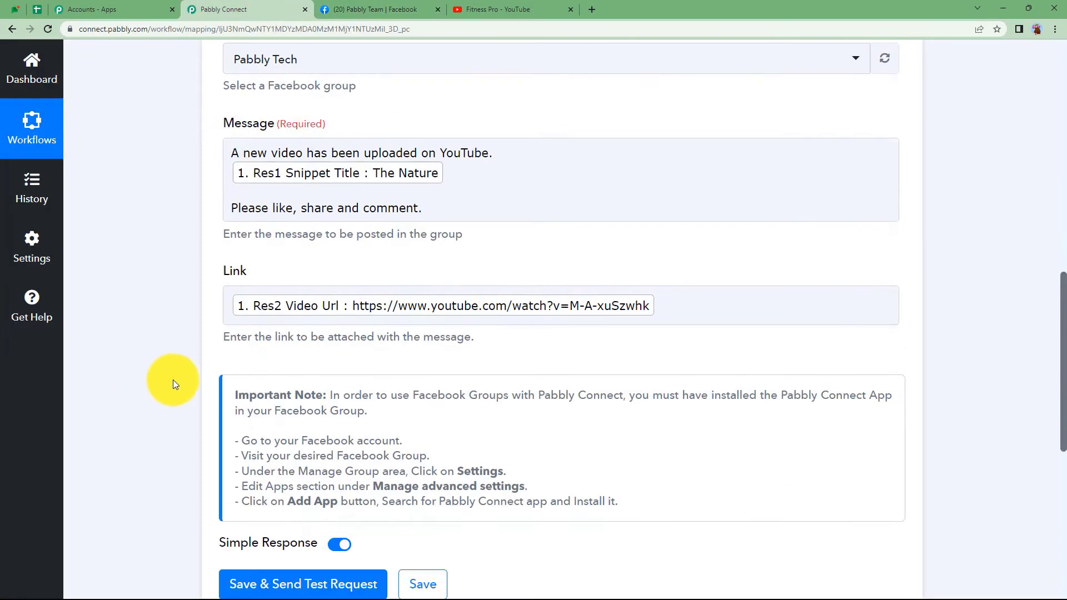
Save the Facebook Groups Post Message step and send a test post.
drag(232, 392, 625, 501)
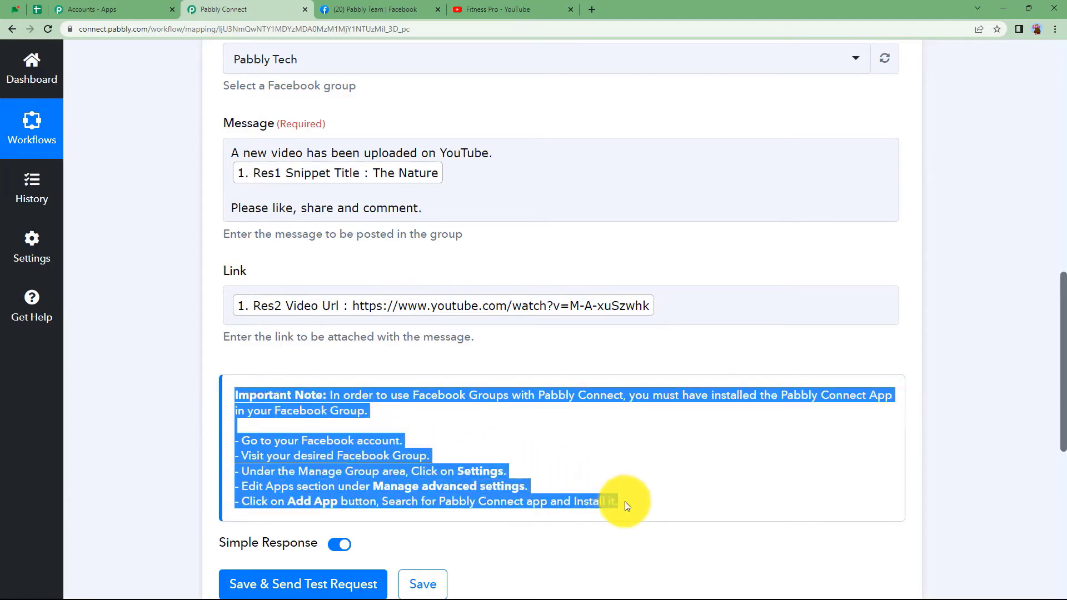
click(72, 411)
scroll(167, 389, down, 4)
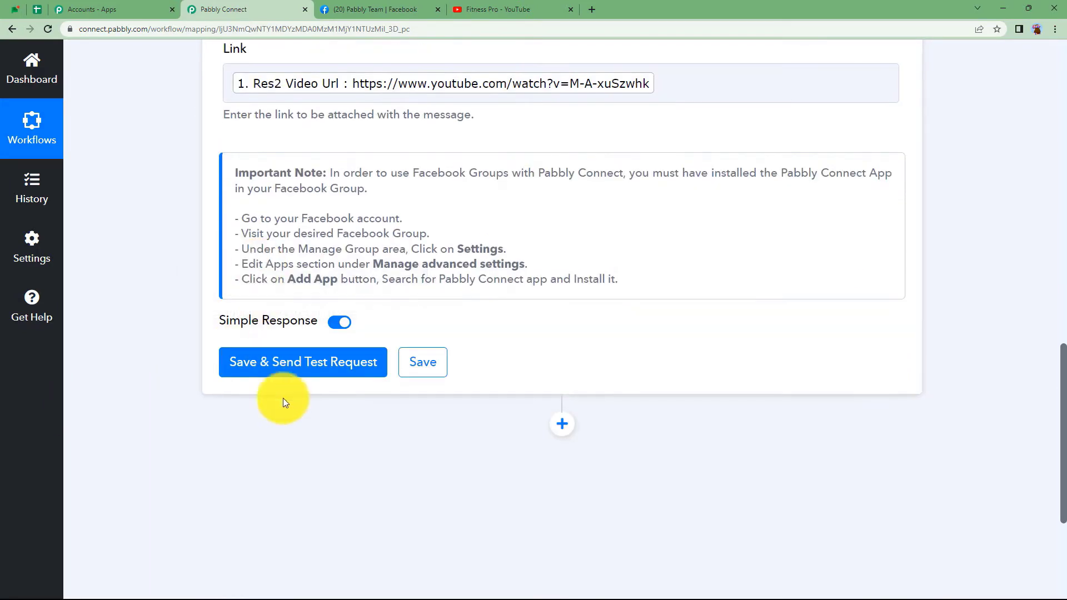
click(294, 372)
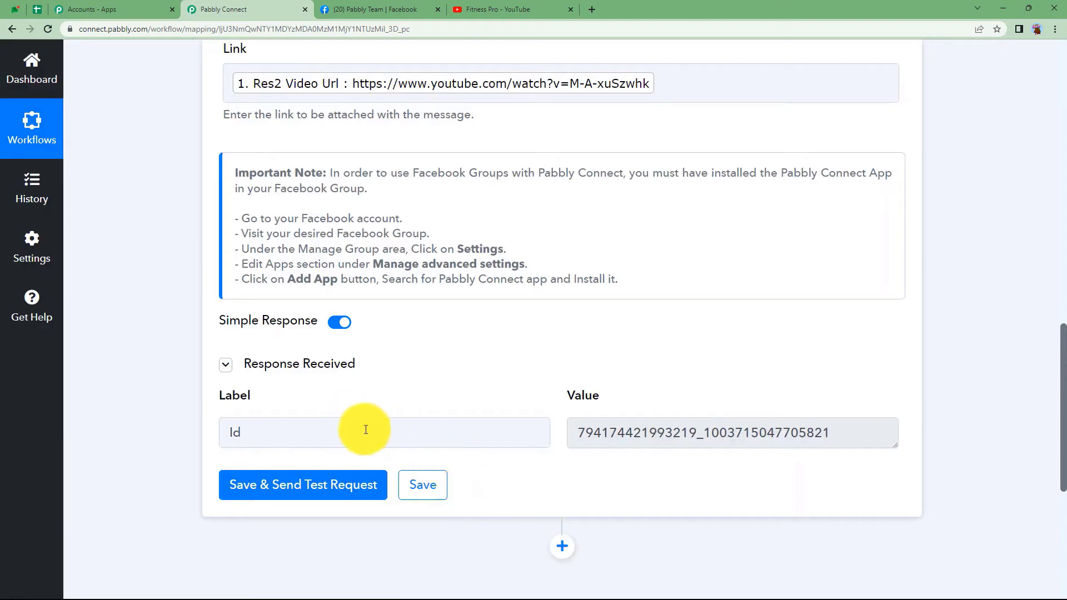
Check the returned post Id, collapse the action step, and switch to Facebook.
drag(849, 436, 573, 495)
click(511, 417)
scroll(505, 375, up, 10)
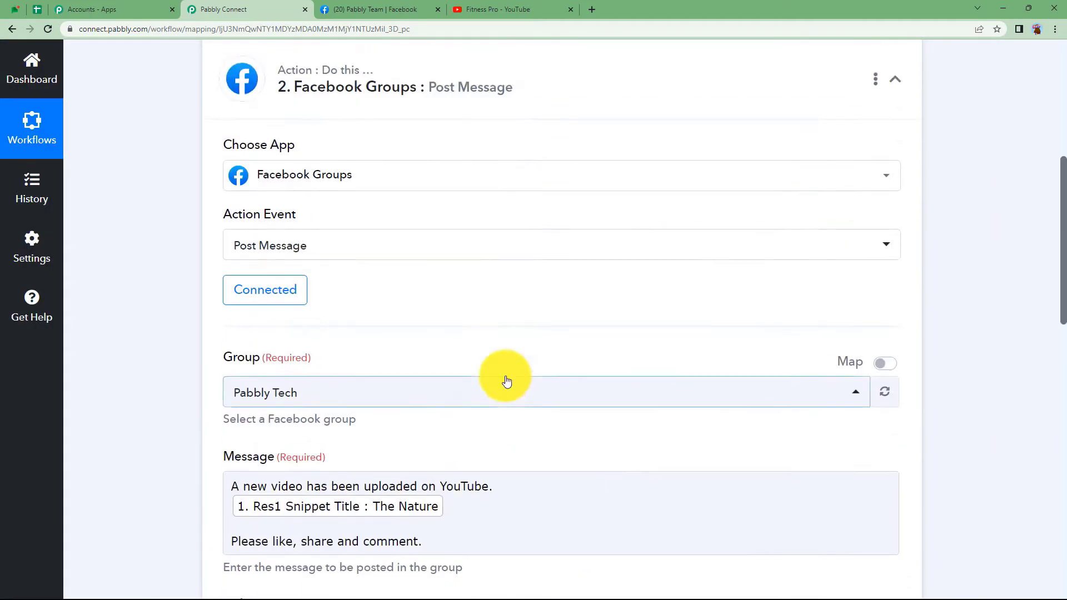
scroll(503, 377, up, 5)
click(473, 374)
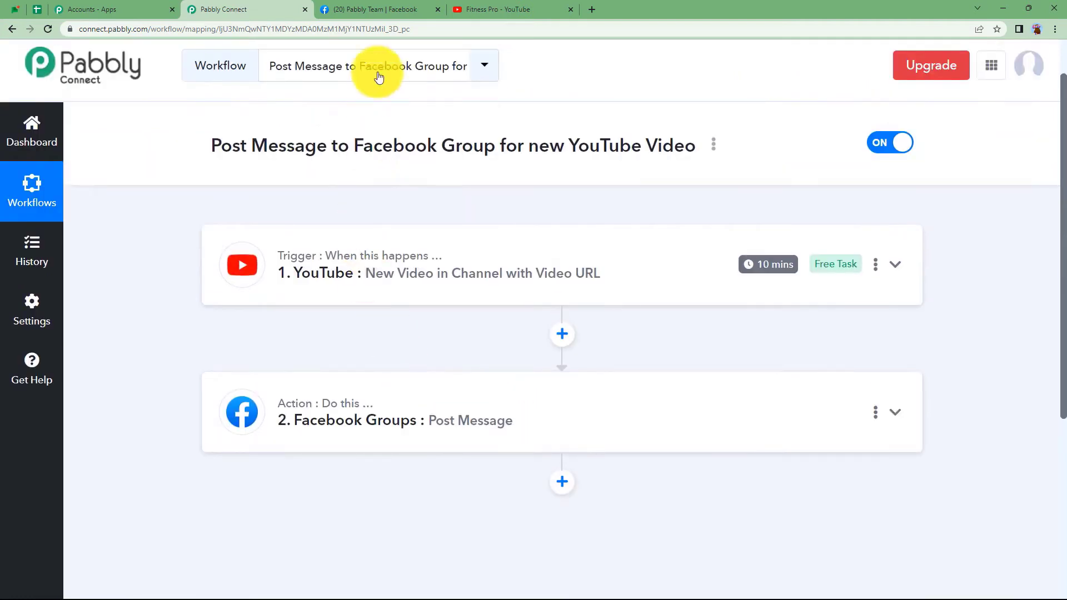
click(368, 10)
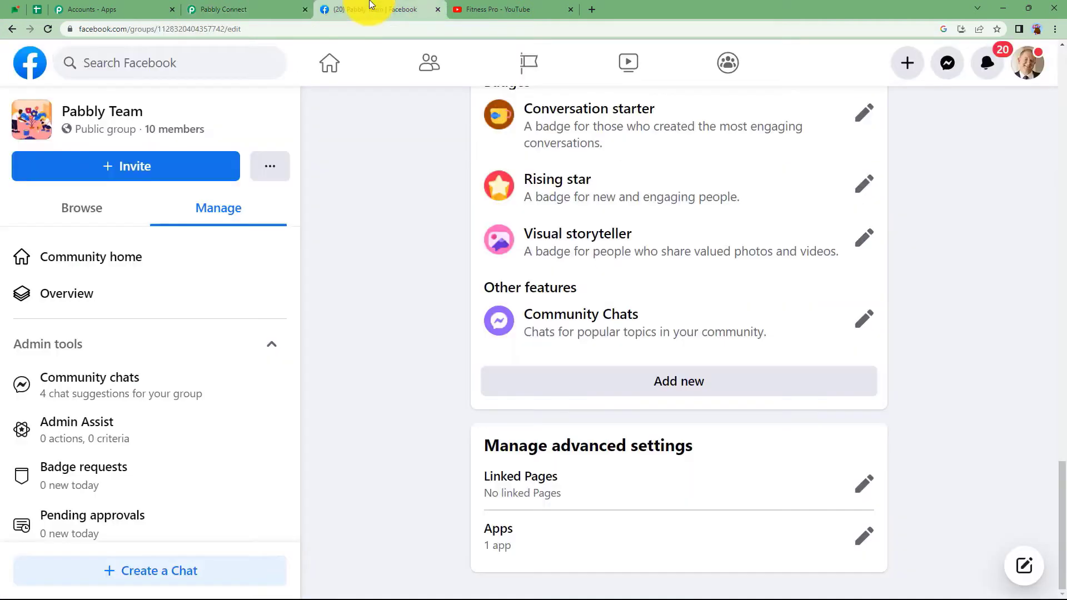
Find the automated post for 'The Nature' video with its YouTube link in Pabbly Tech, then return to Pabbly Connect.
click(15, 30)
scroll(519, 398, down, 4)
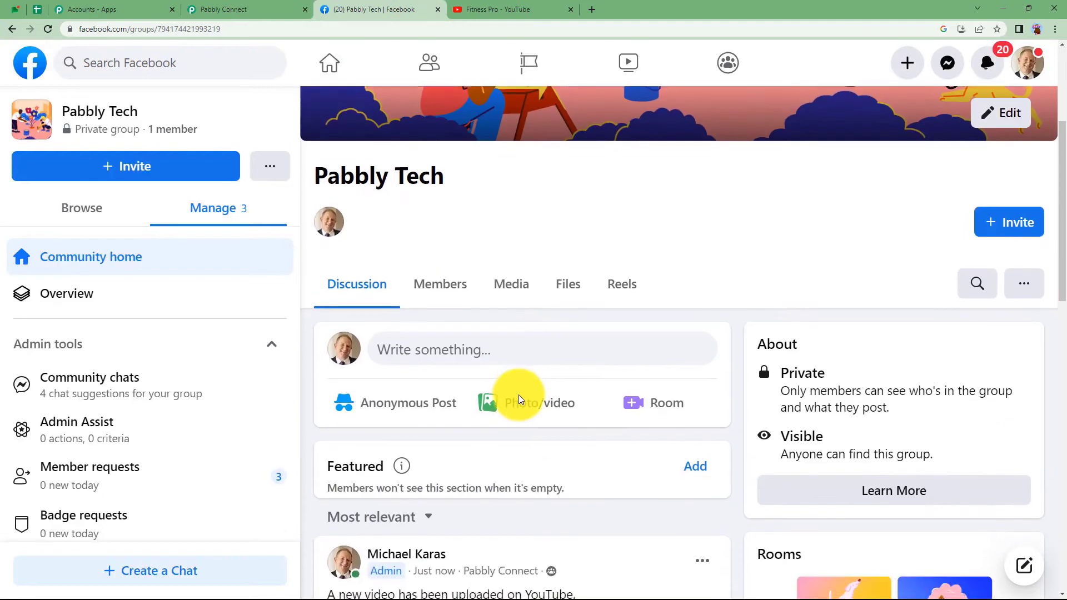
scroll(519, 399, down, 6)
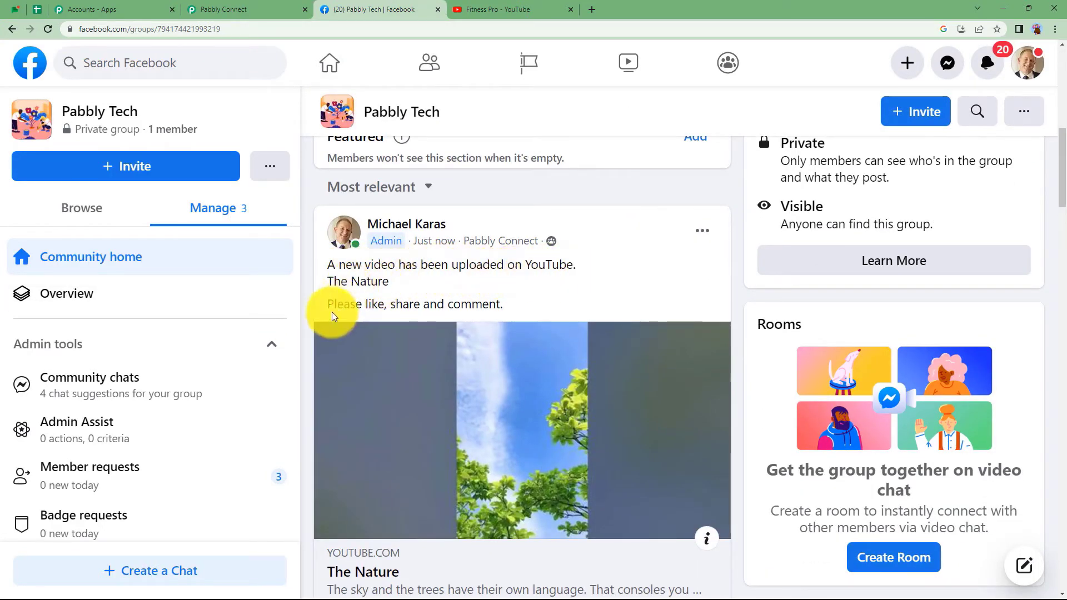
scroll(461, 322, down, 3)
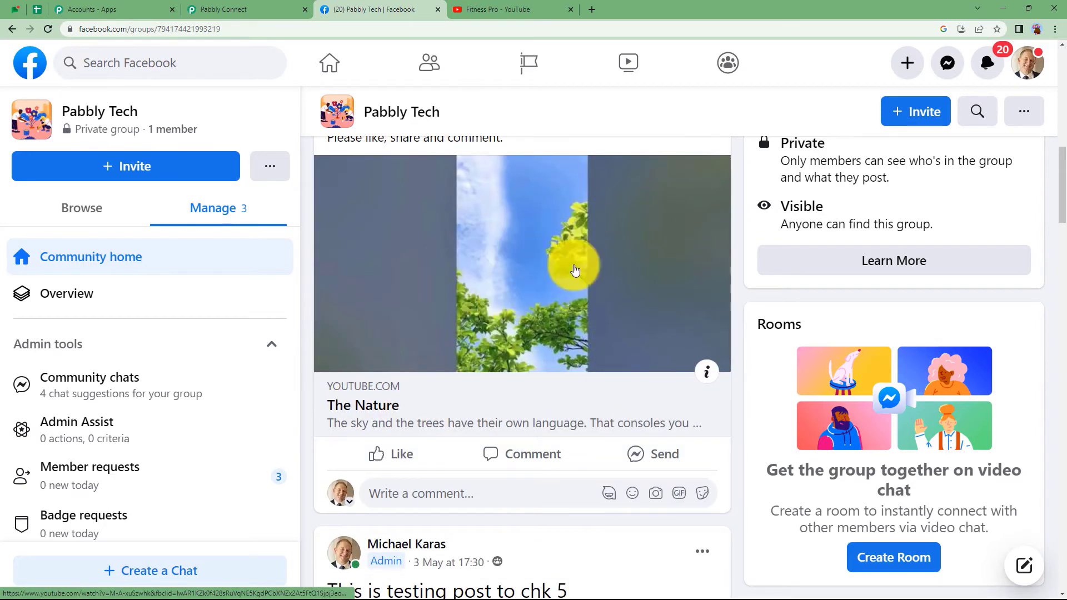
click(269, 7)
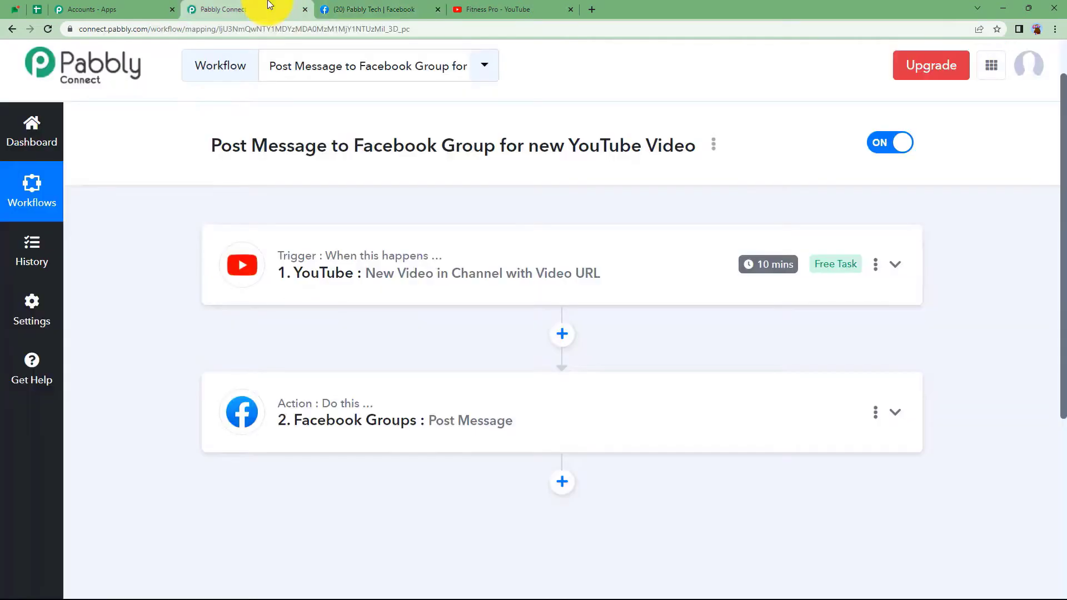
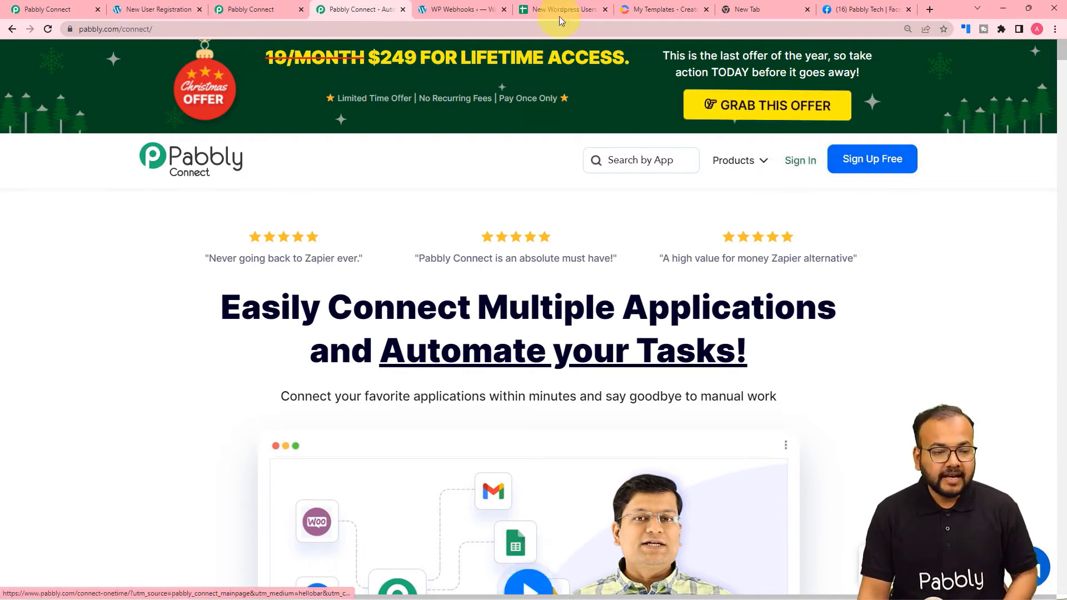
From the dashboard, create a workflow named 'Display WordPress users on Facebook Group'.
click(241, 11)
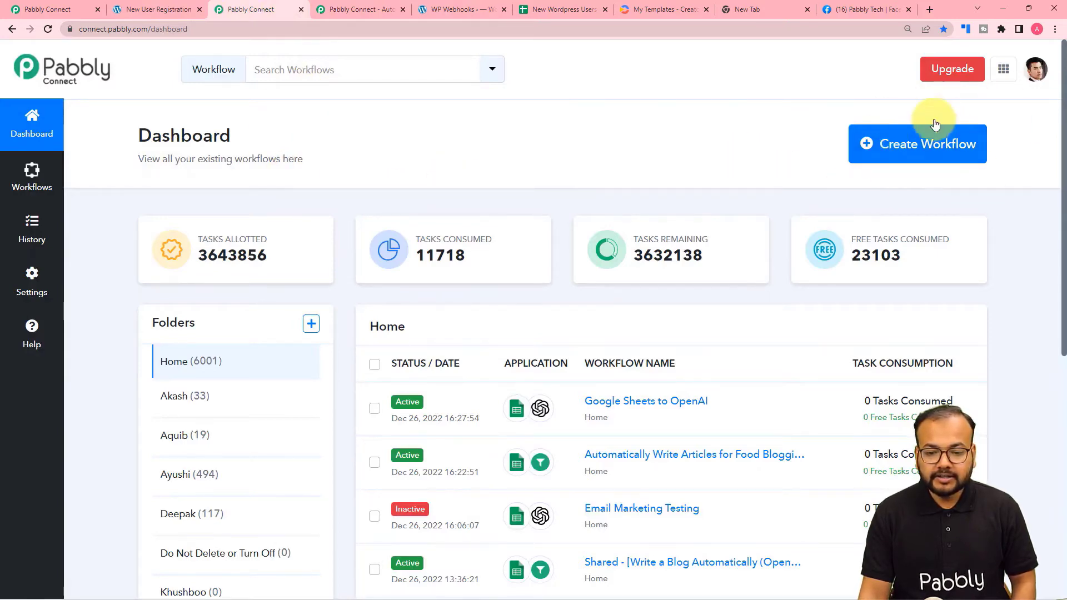
click(868, 146)
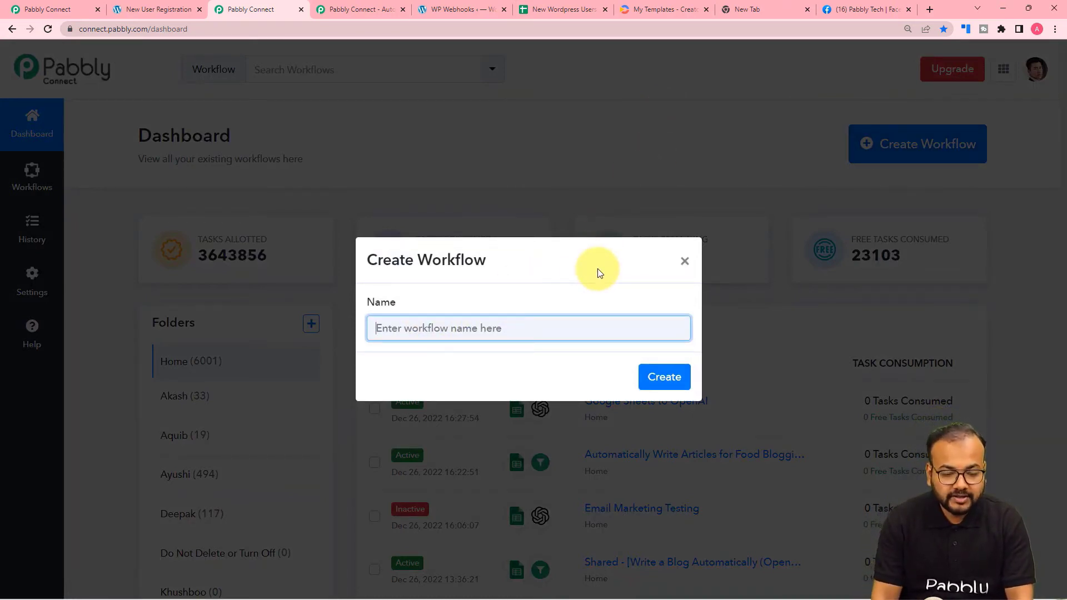
text(Dis)
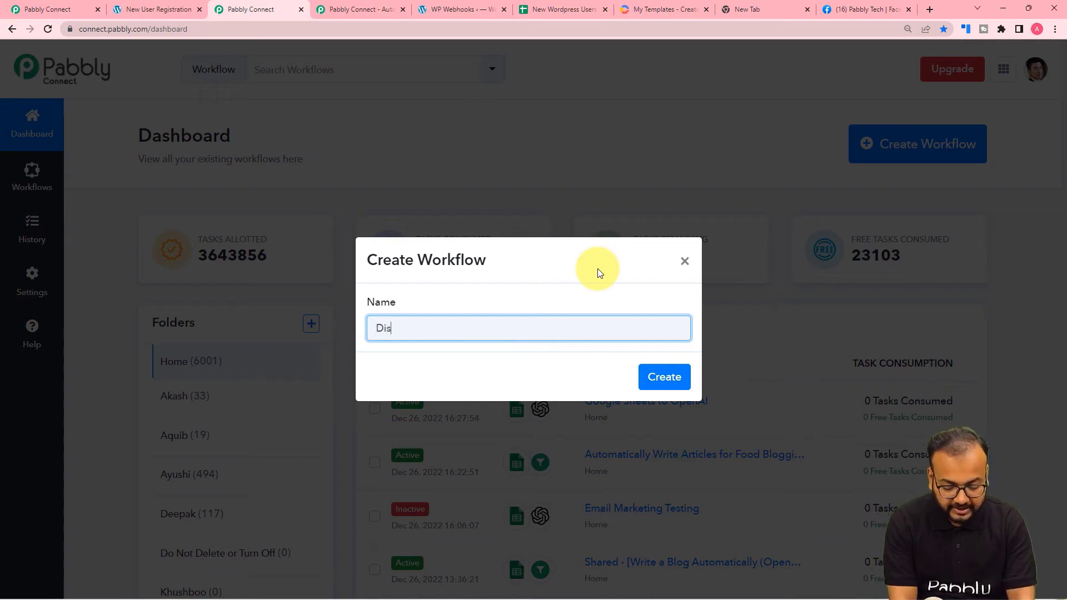
text(play)
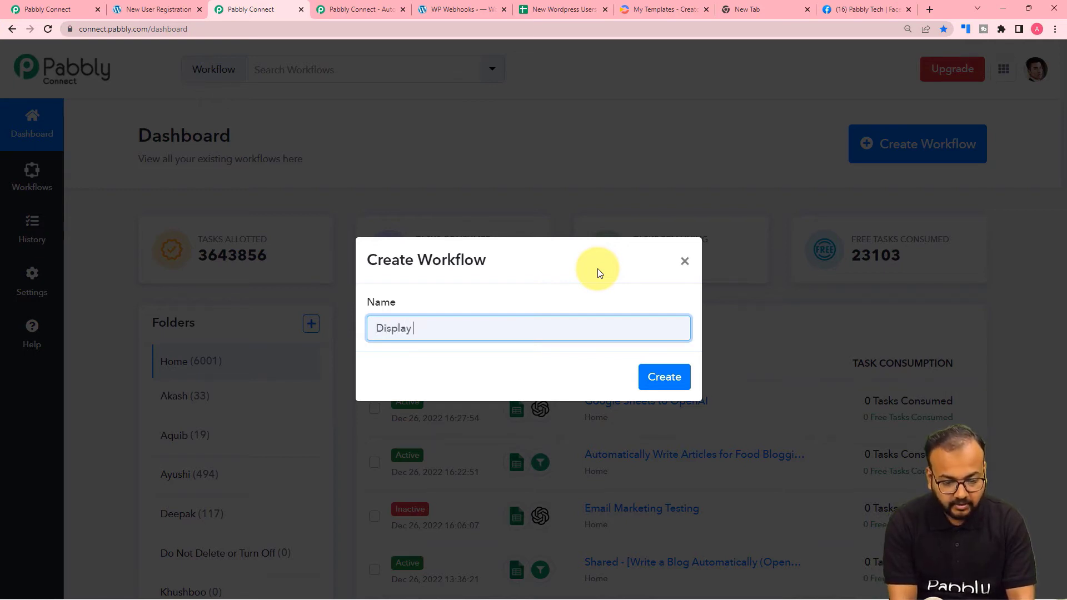
click(526, 374)
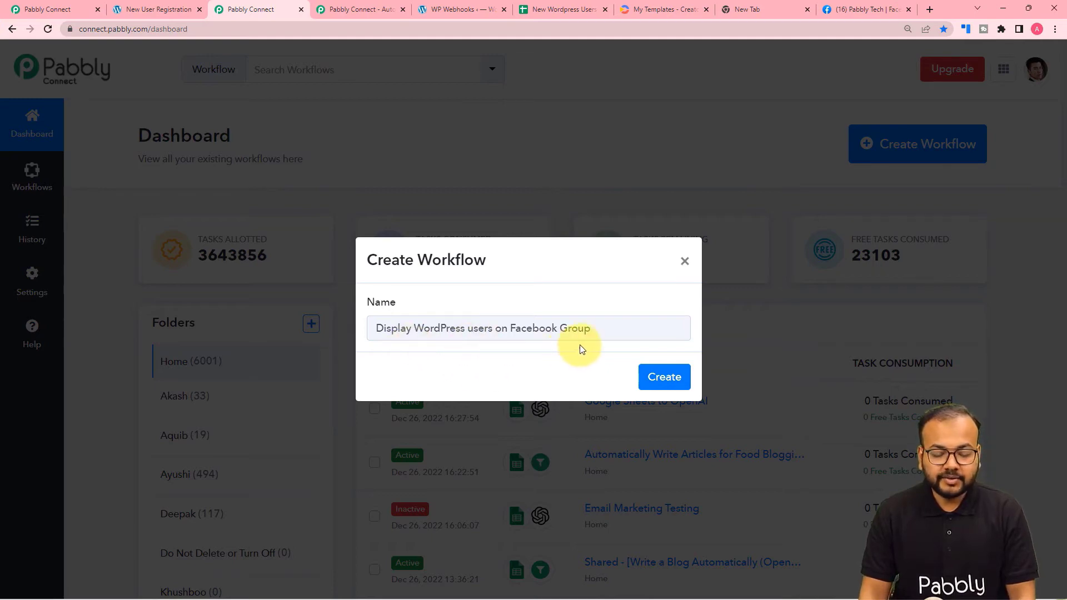
click(664, 384)
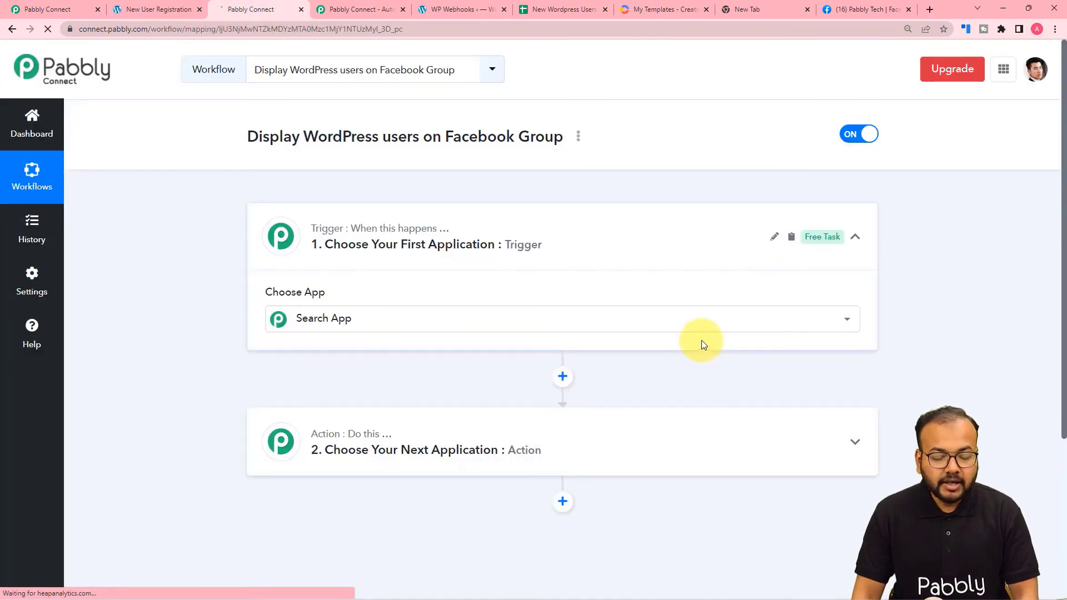
Filter the trigger app list with 'wor', then switch to the Wordpress users to Google Sheets workflow.
click(855, 236)
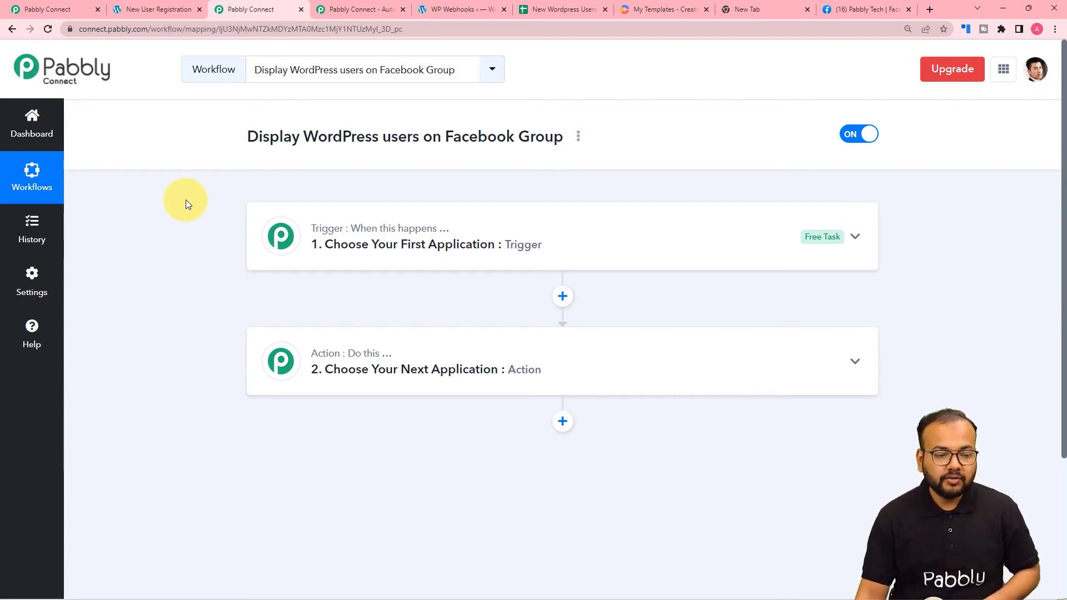
click(338, 245)
text(wor)
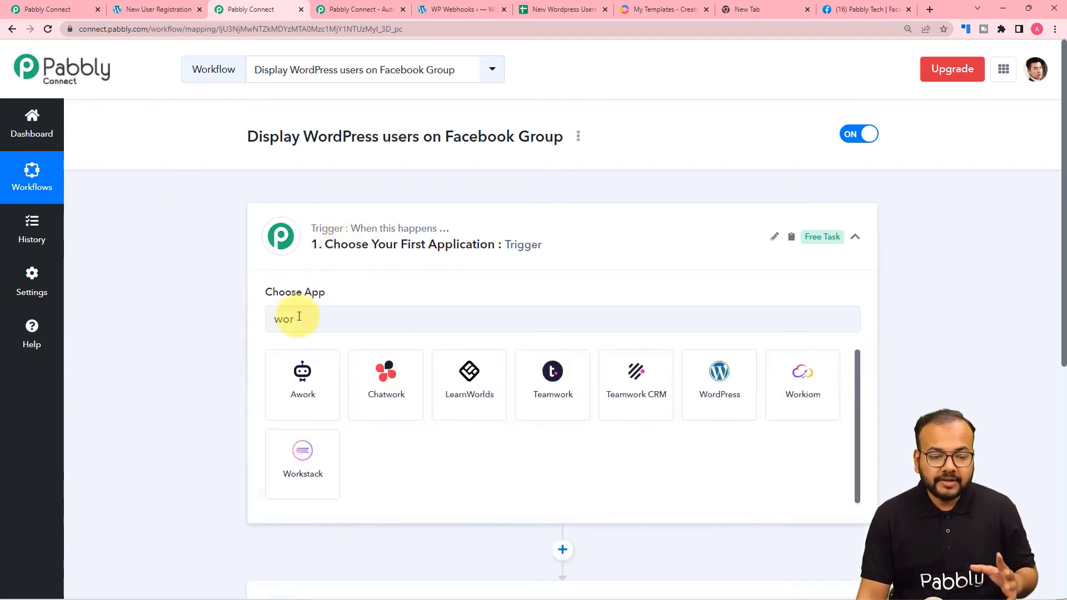
scroll(289, 432, down, 3)
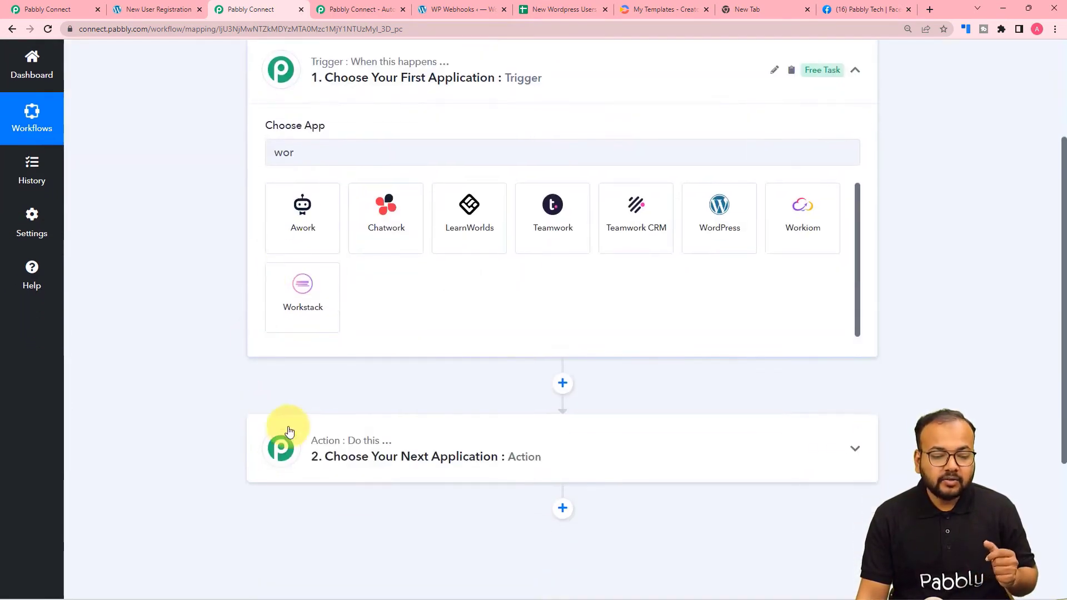
mouse_move(347, 440)
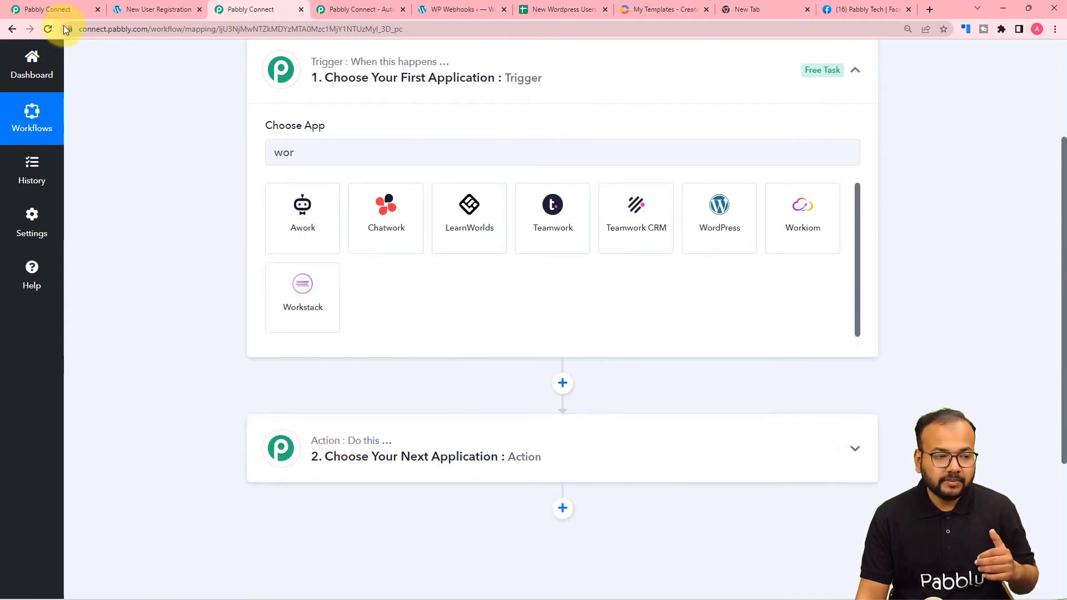
click(69, 6)
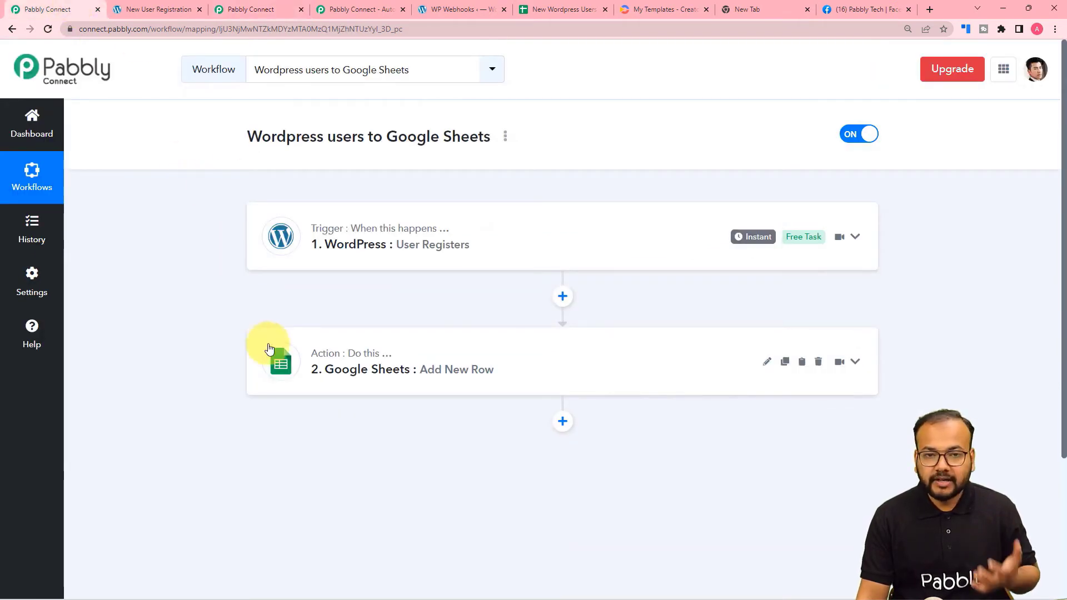
Expand the WordPress User Registers trigger and view its captured response fields.
click(318, 268)
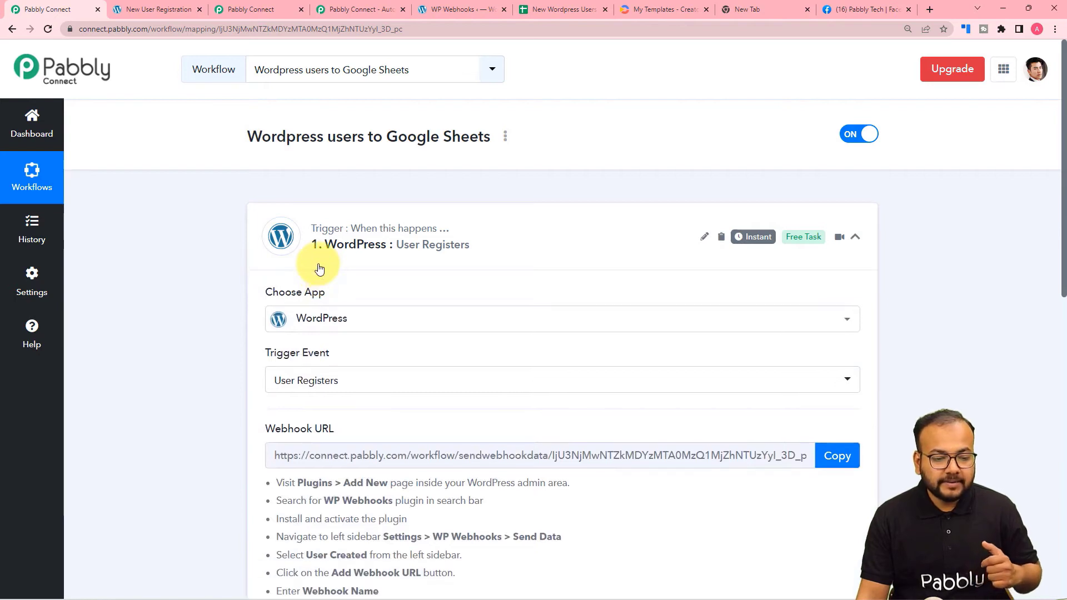
scroll(316, 267, down, 2)
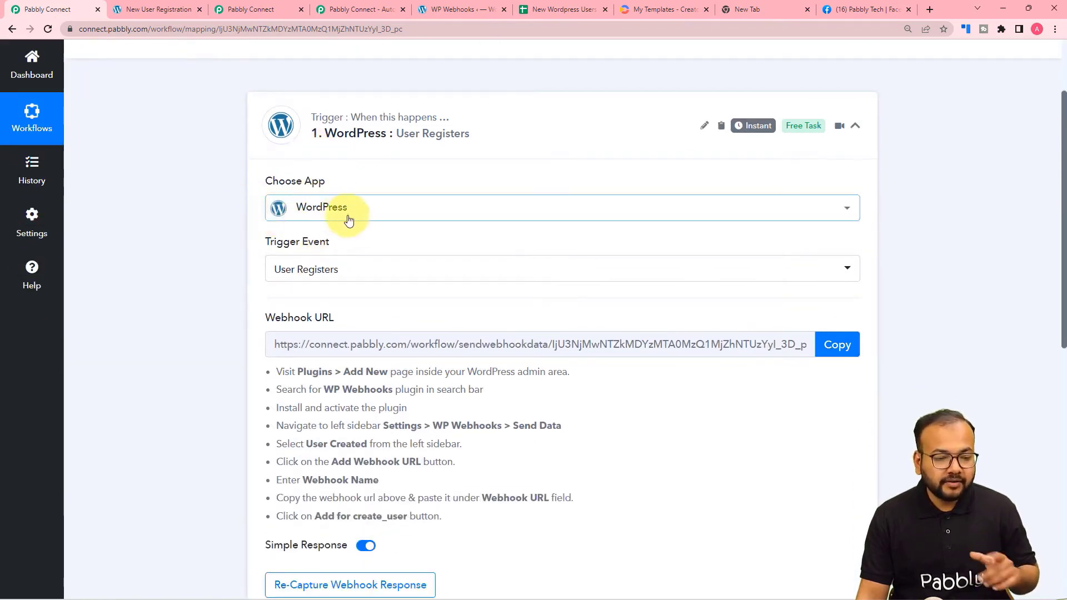
scroll(261, 224, down, 2)
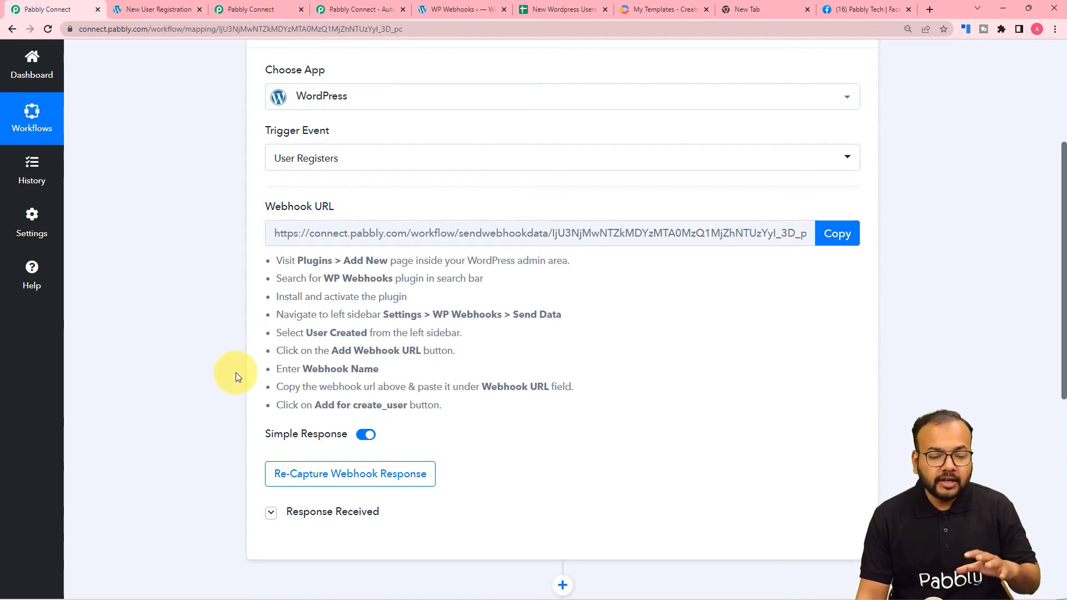
scroll(235, 372, down, 3)
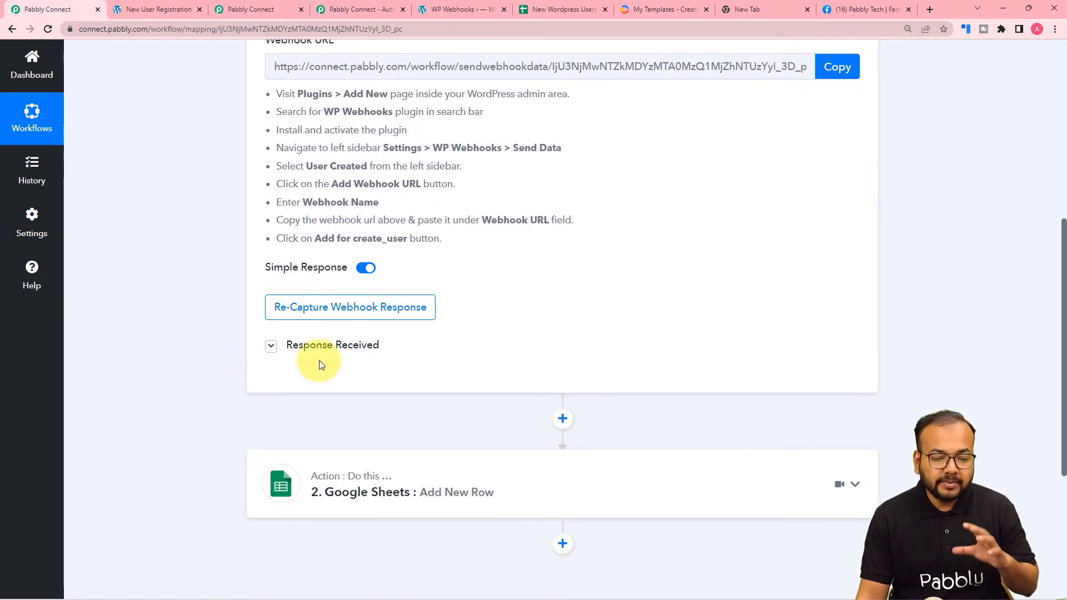
click(325, 347)
scroll(350, 344, down, 2)
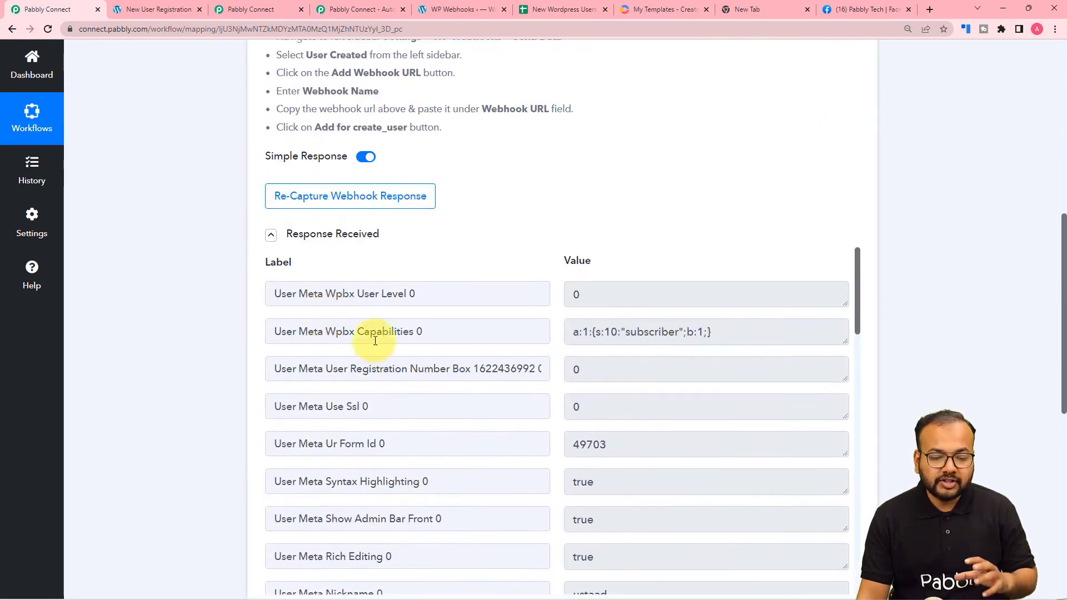
scroll(362, 409, down, 5)
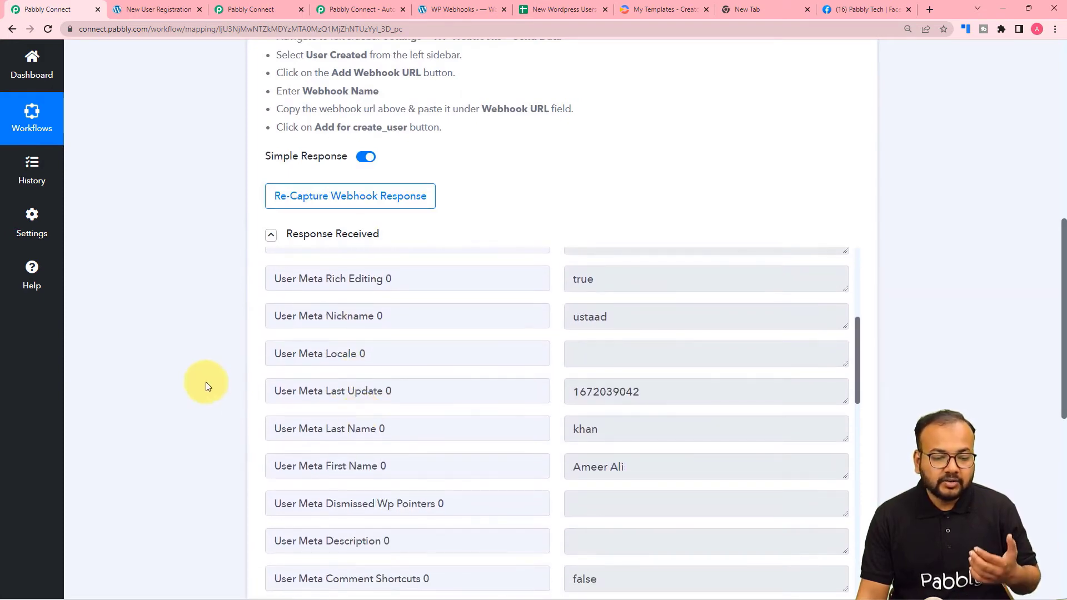
scroll(206, 382, down, 6)
Review the Google Sheets Add New Row field mapping, then collapse that action.
click(356, 428)
scroll(227, 384, down, 4)
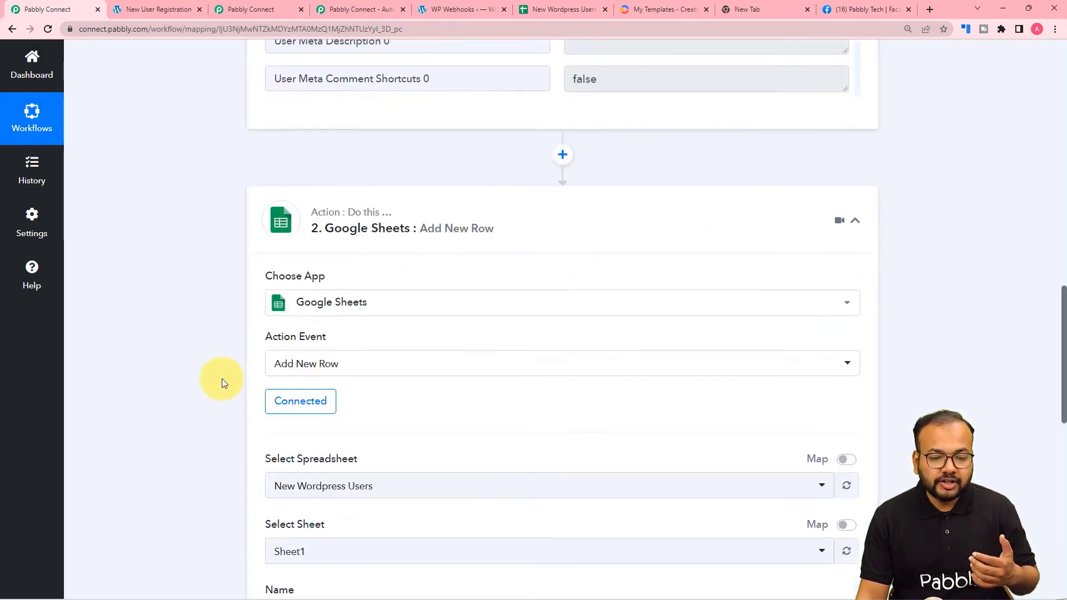
scroll(222, 378, down, 2)
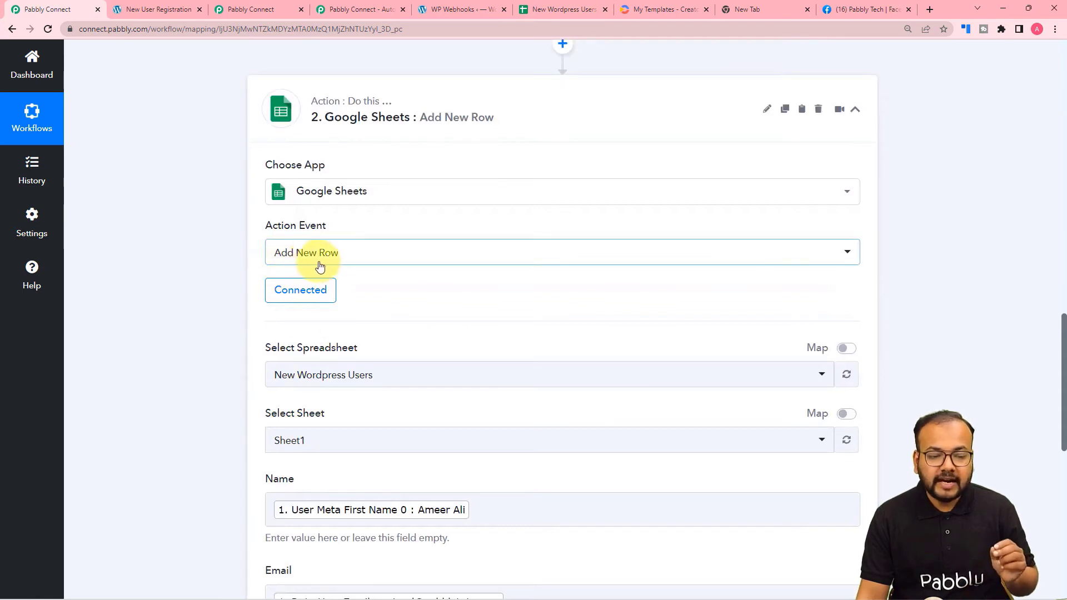
scroll(384, 265, down, 3)
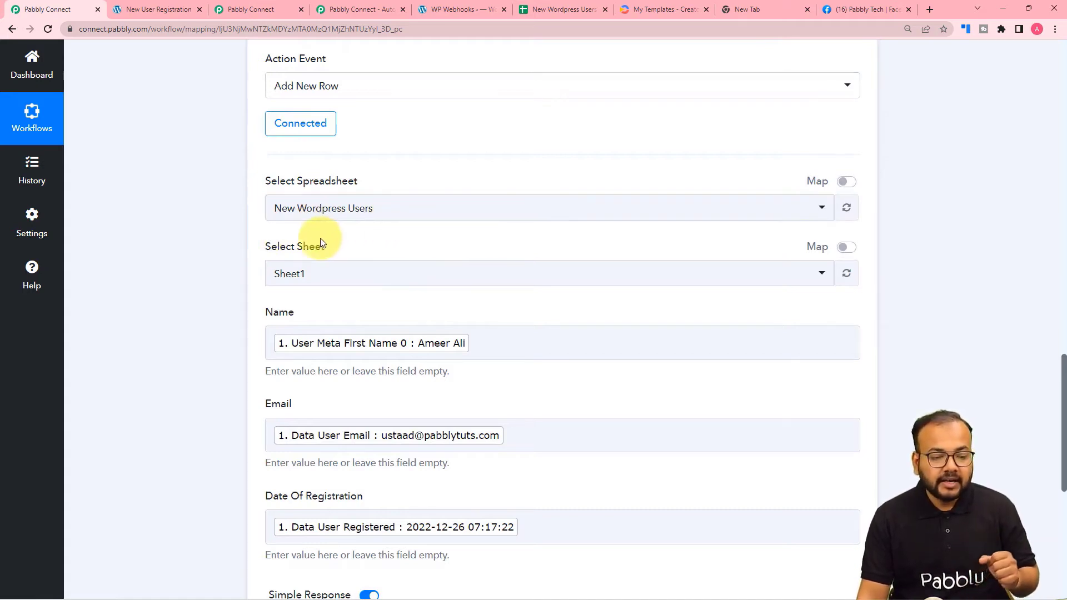
scroll(256, 281, down, 2)
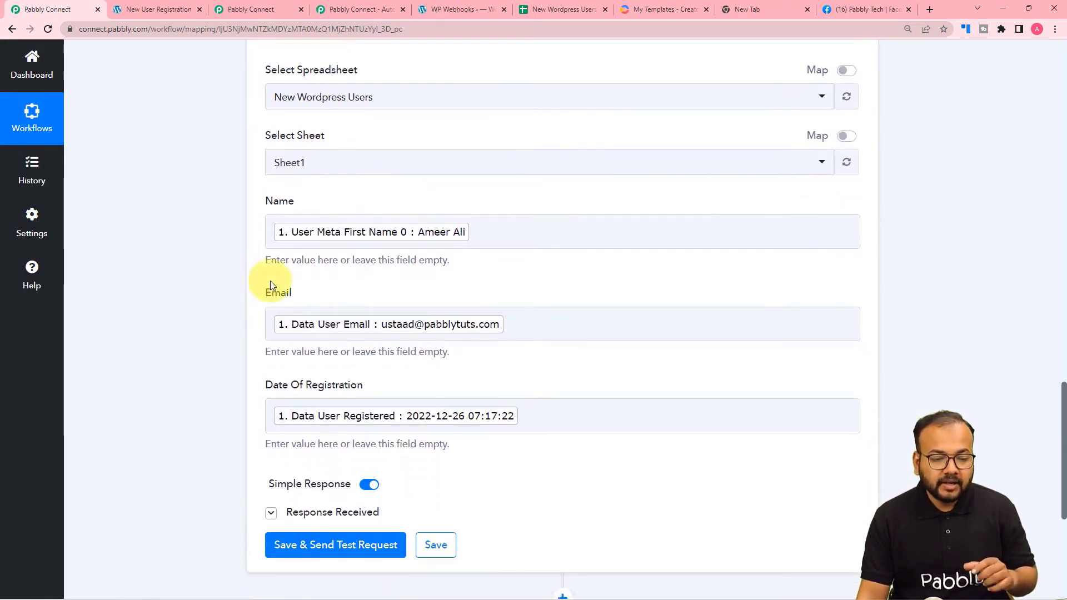
scroll(445, 236, up, 6)
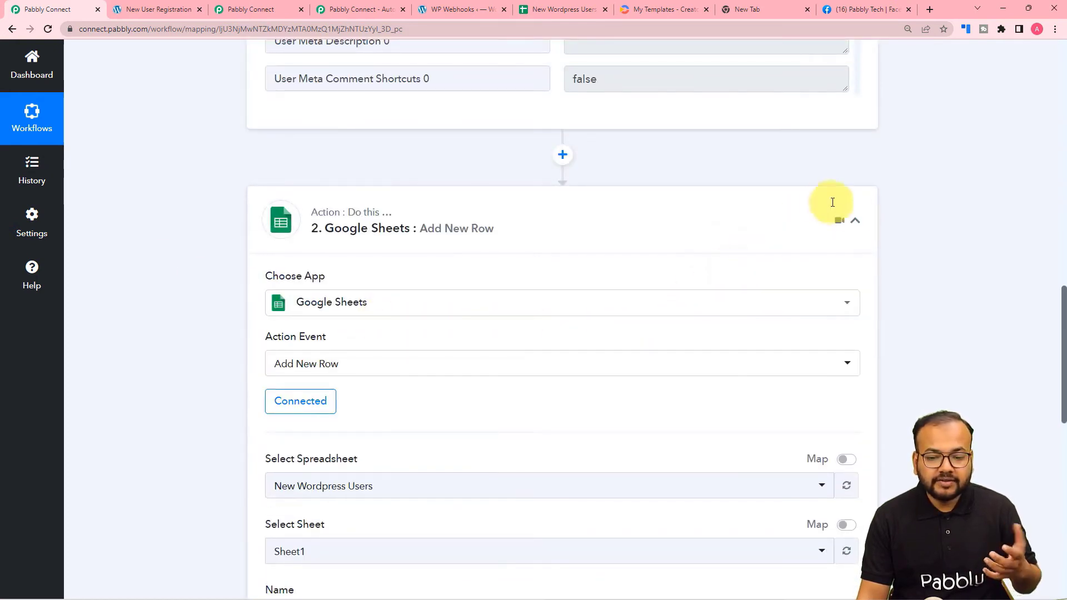
click(855, 220)
scroll(702, 191, up, 2)
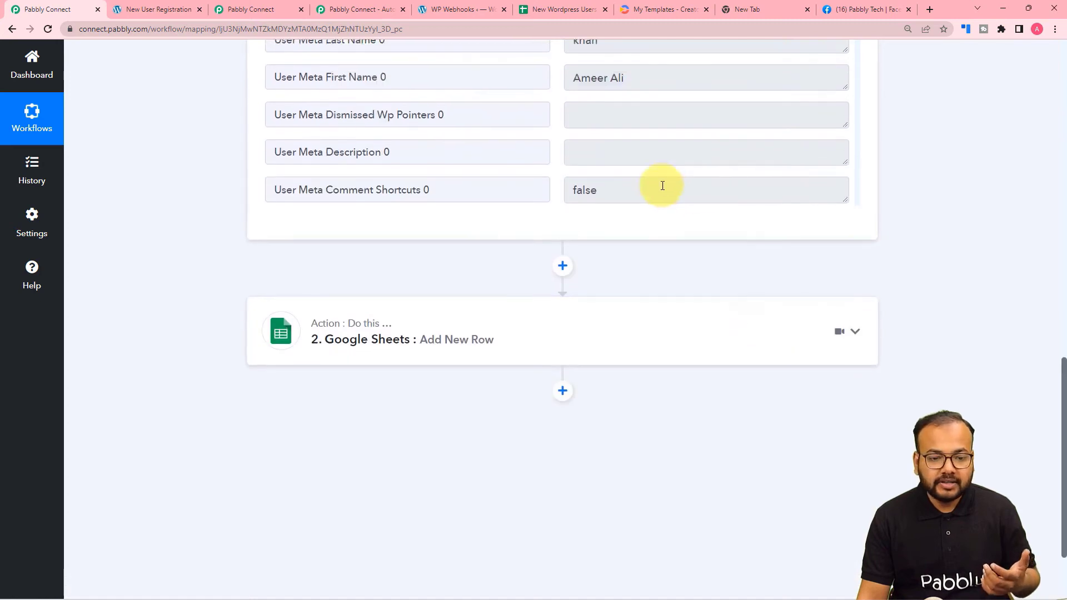
scroll(662, 185, up, 3)
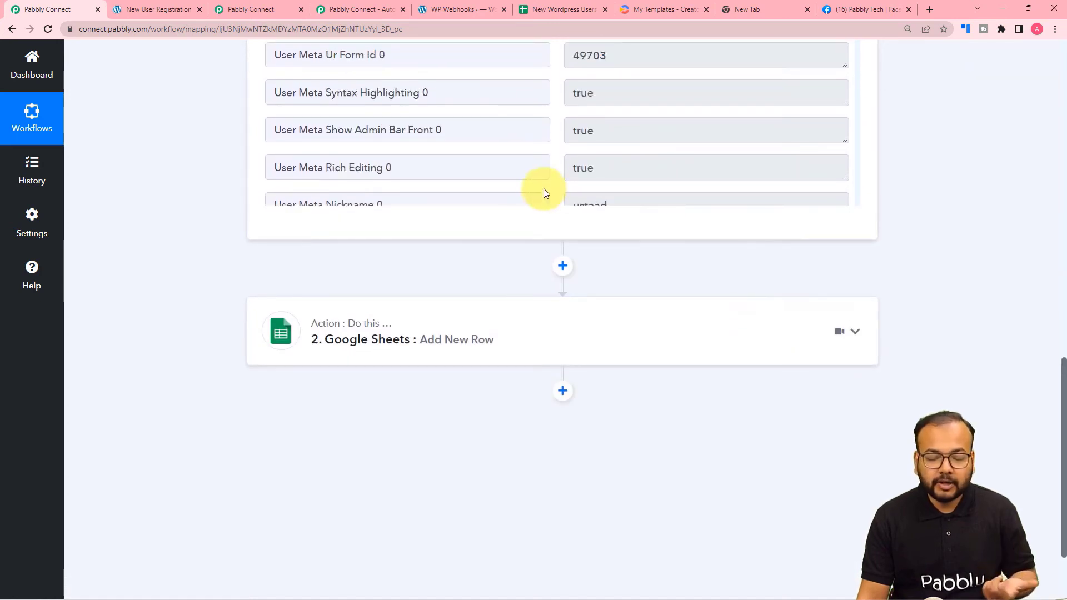
scroll(208, 214, up, 5)
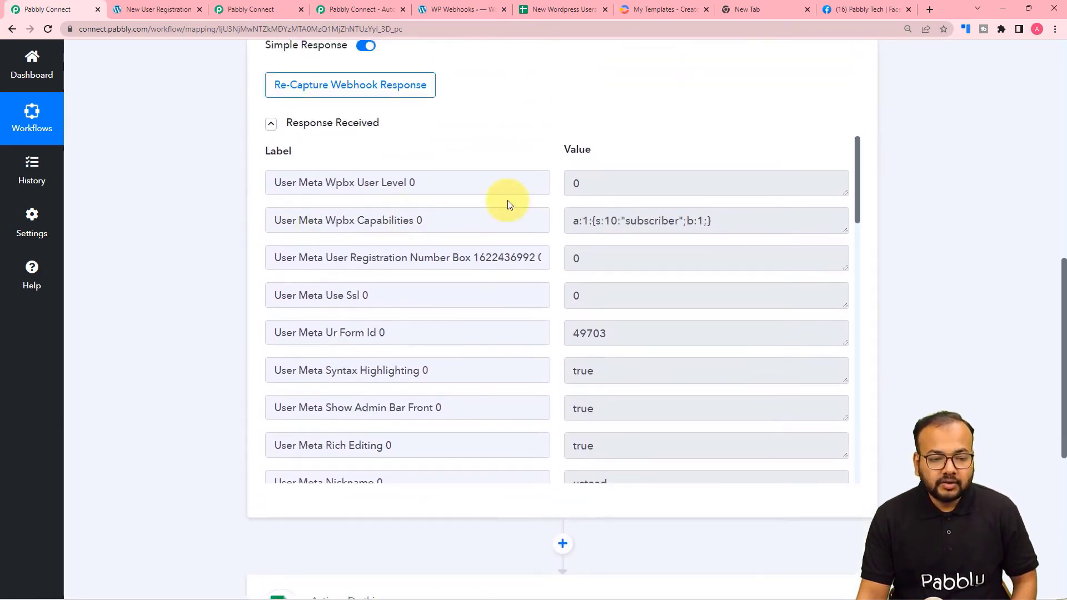
Hide the response fields and bring up the New Wordpress Users spreadsheet.
click(329, 125)
scroll(245, 150, up, 6)
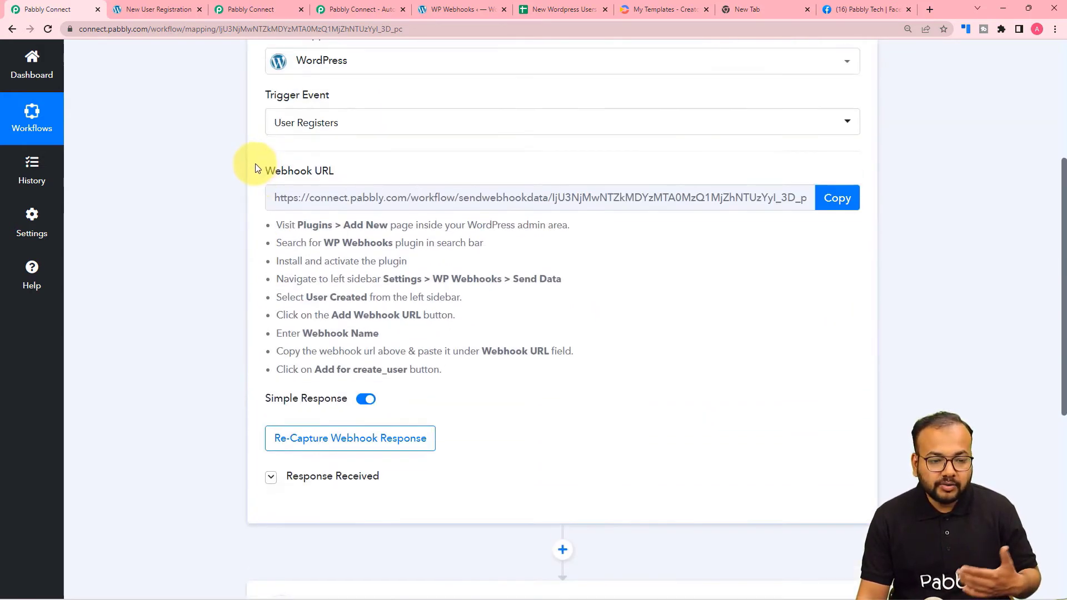
scroll(255, 167, up, 1)
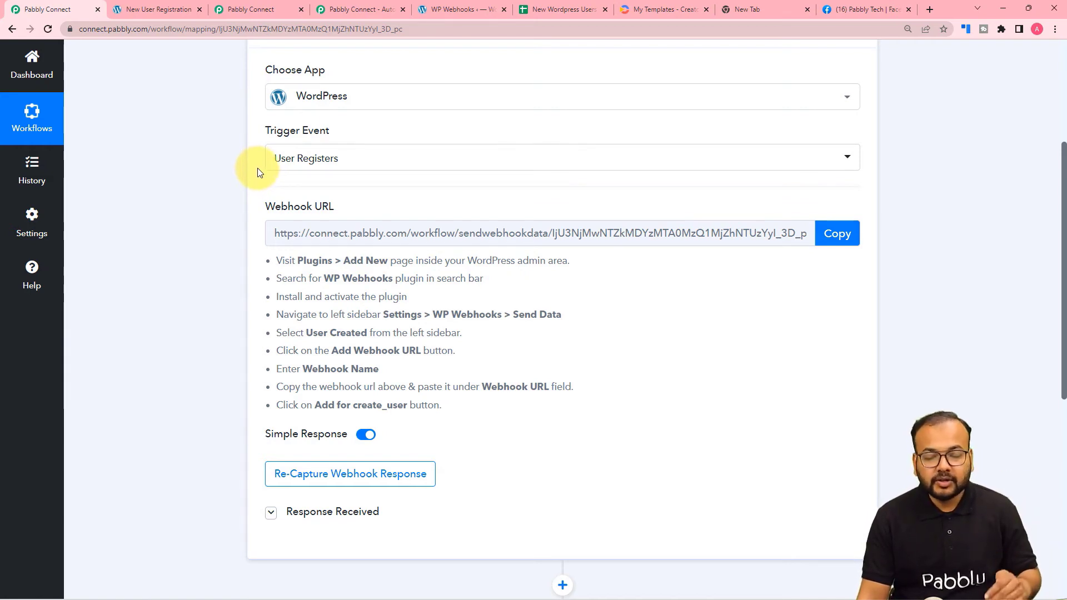
scroll(269, 181, up, 3)
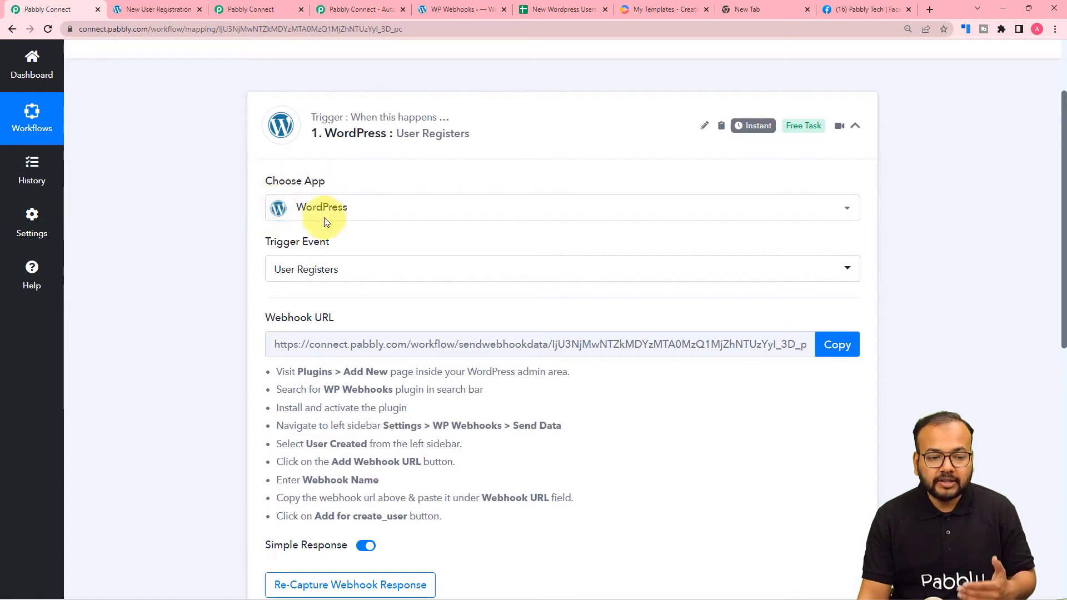
scroll(171, 275, down, 3)
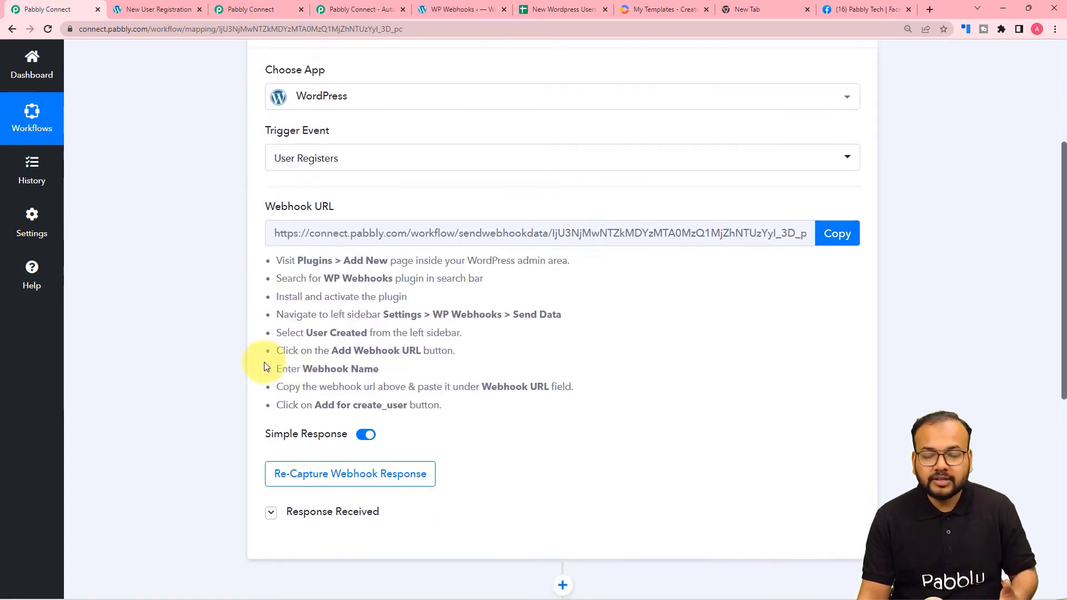
scroll(211, 365, down, 6)
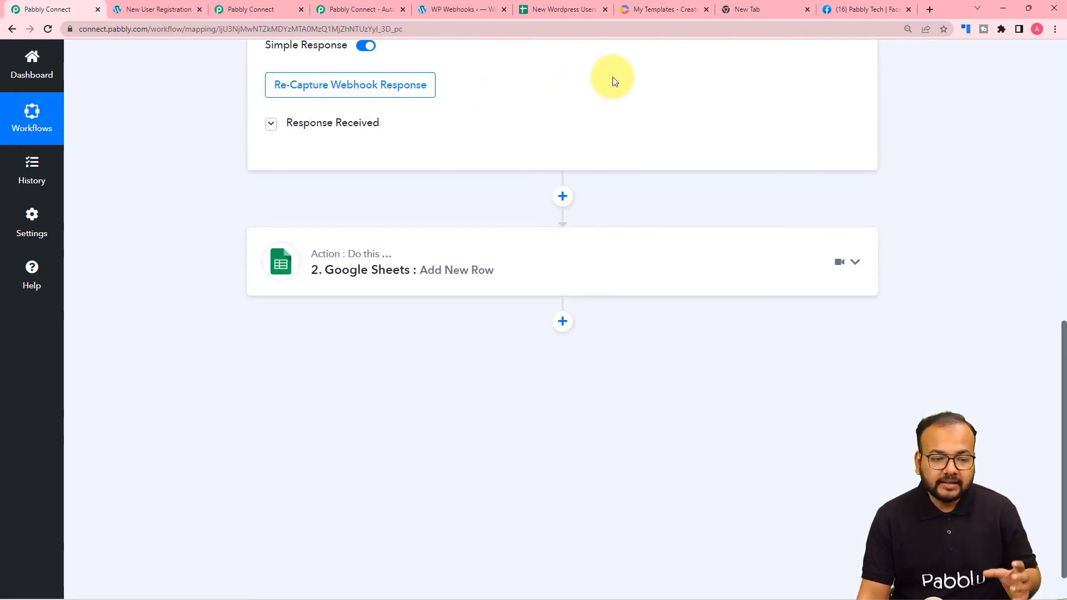
click(555, 9)
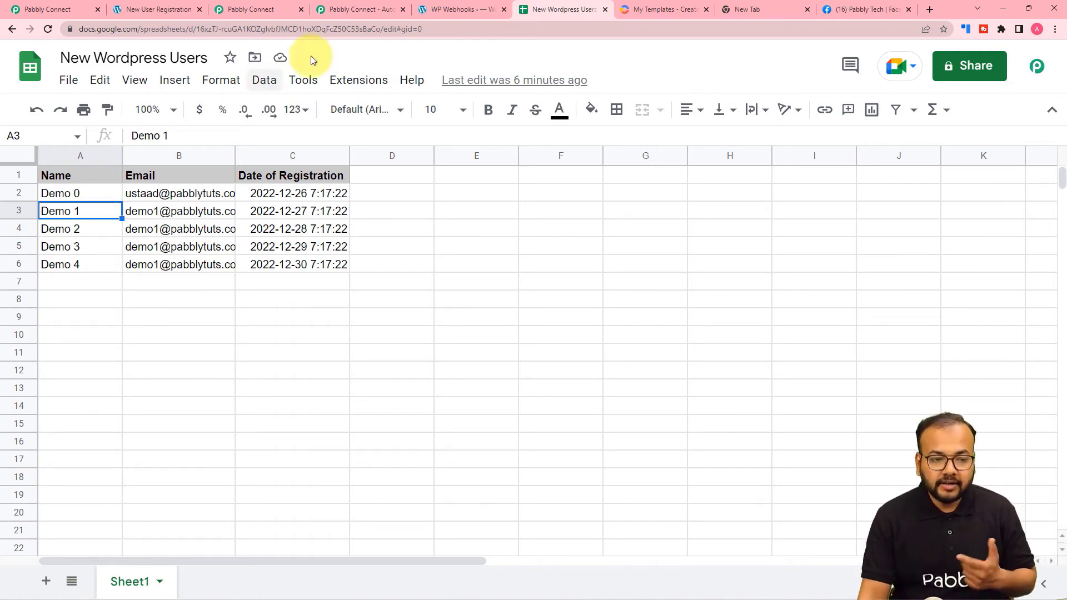
Return from the New Wordpress Users sheet to the Pabbly Connect trigger app picker.
click(339, 10)
Clear the 'wor' app search and pick Schedule by Pabbly as the trigger app.
click(248, 7)
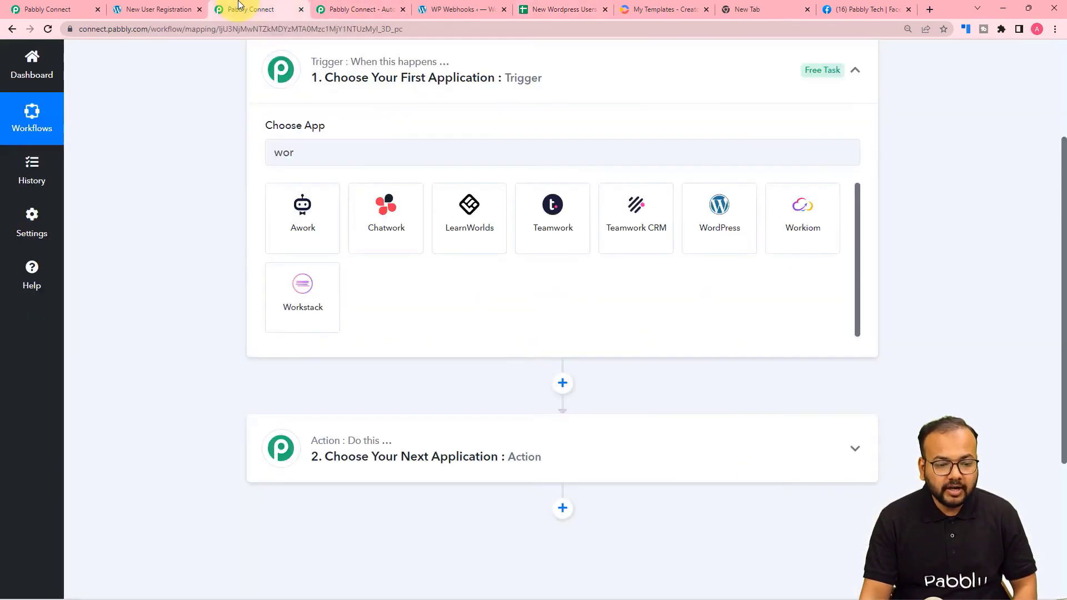
scroll(261, 109, up, 2)
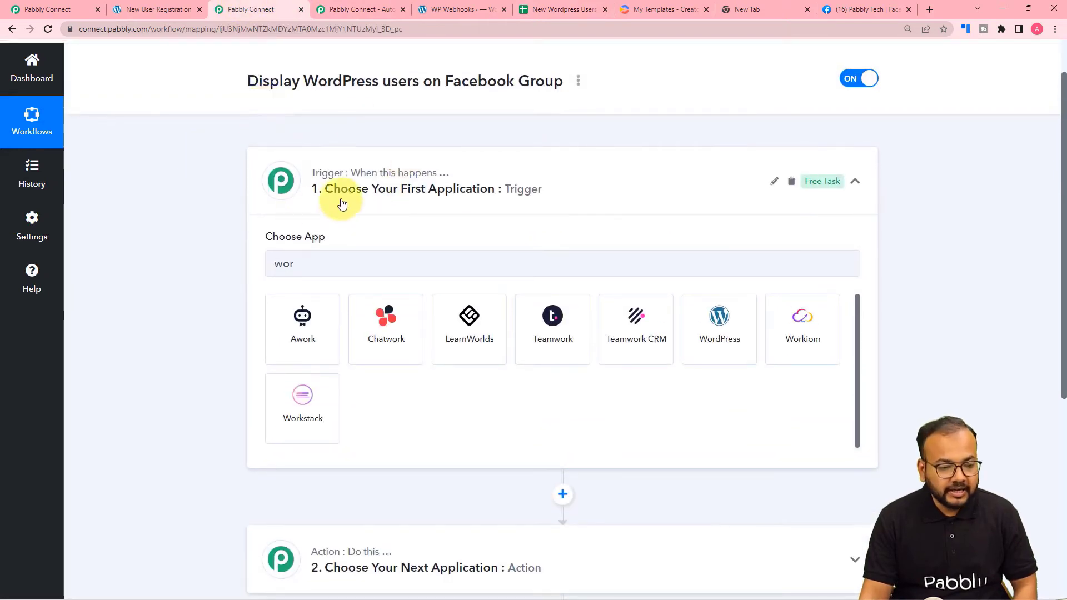
click(313, 267)
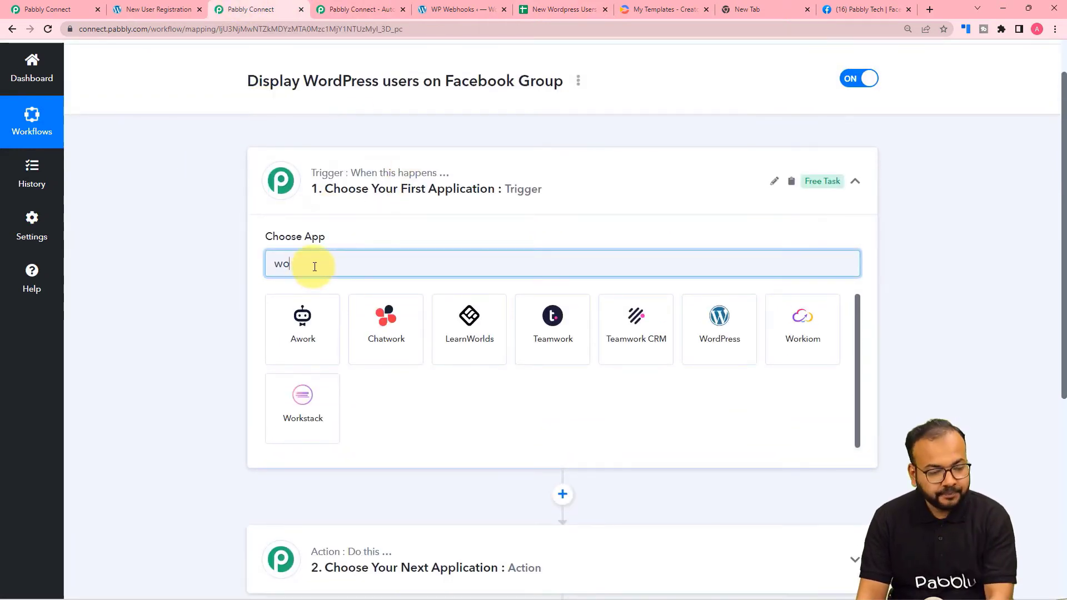
key(BackSpace)
key(BackSpace)
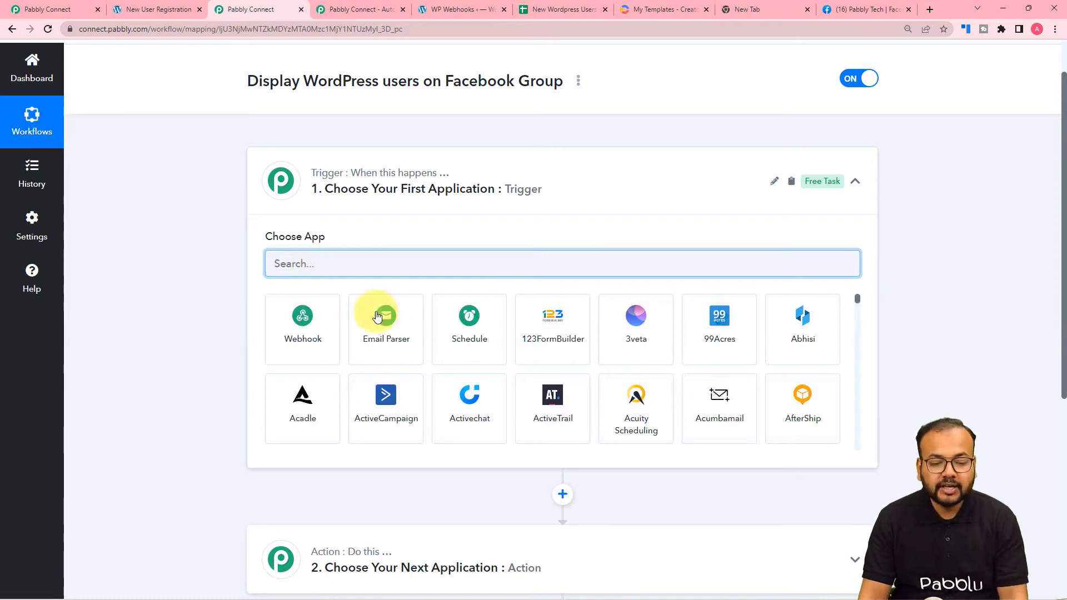
click(465, 353)
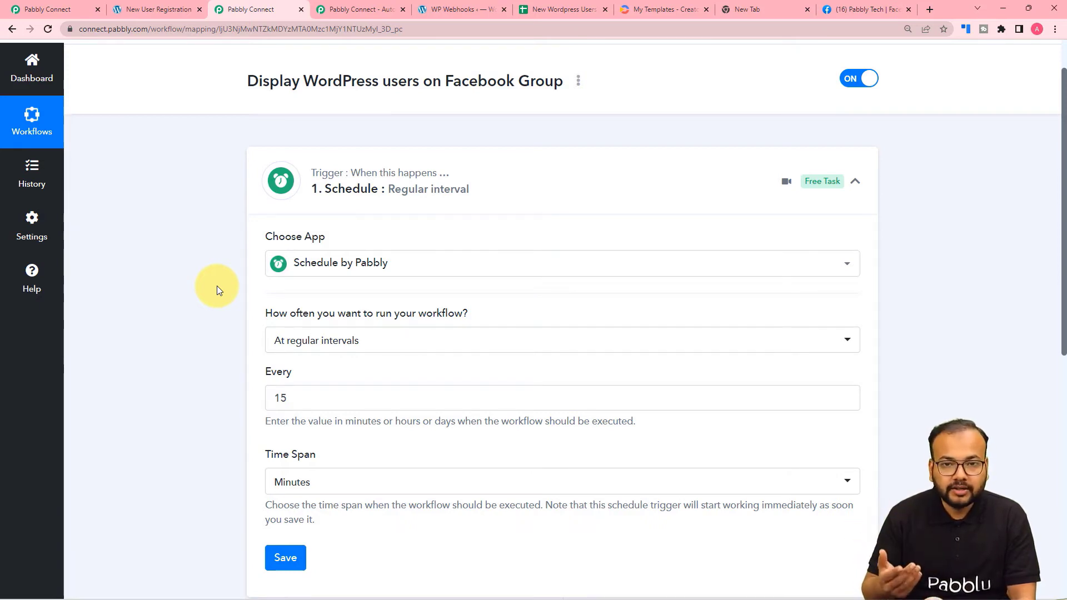
Keep 'At regular intervals' and set the schedule to run every 3 Days.
scroll(217, 285, down, 1)
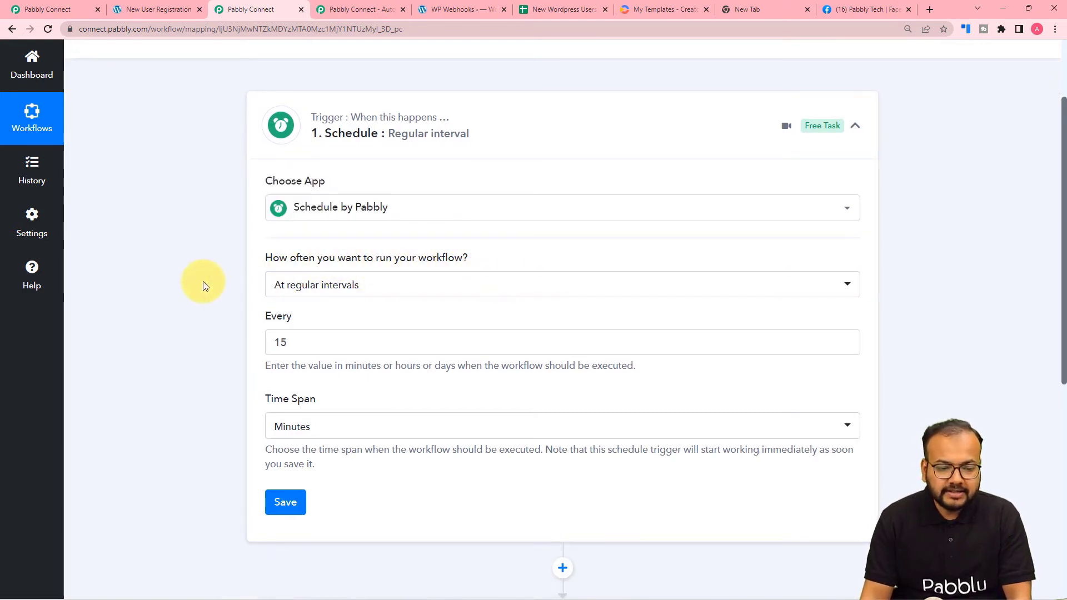
scroll(205, 286, down, 1)
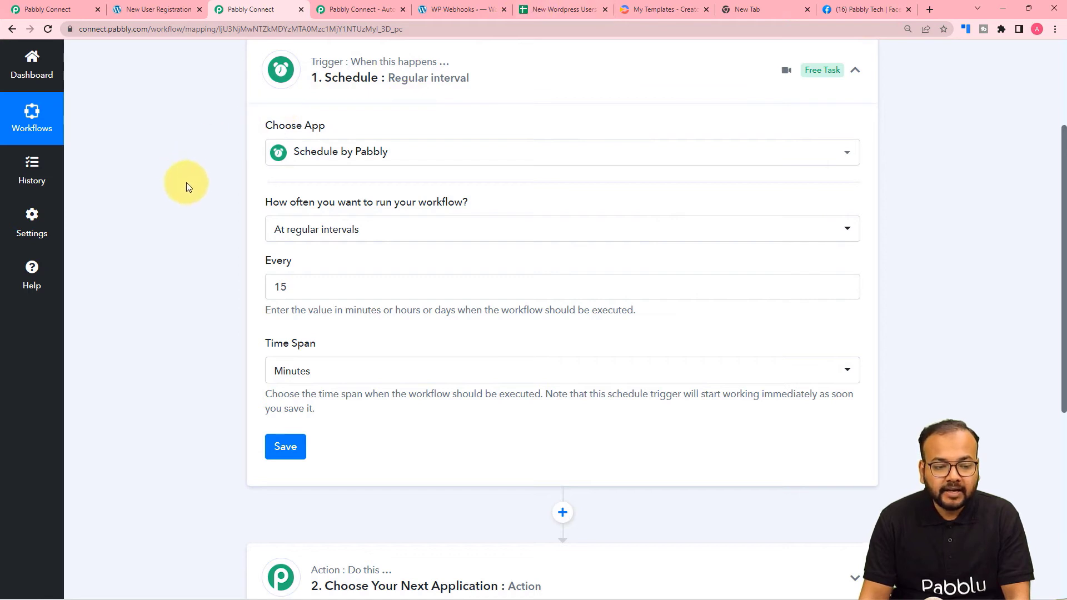
scroll(188, 183, down, 1)
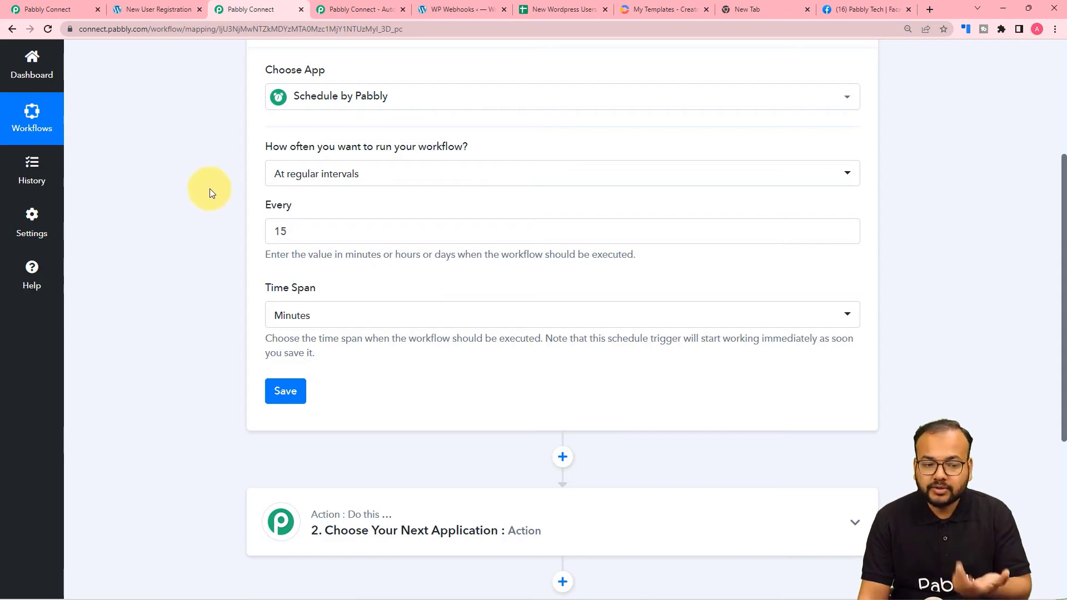
click(364, 184)
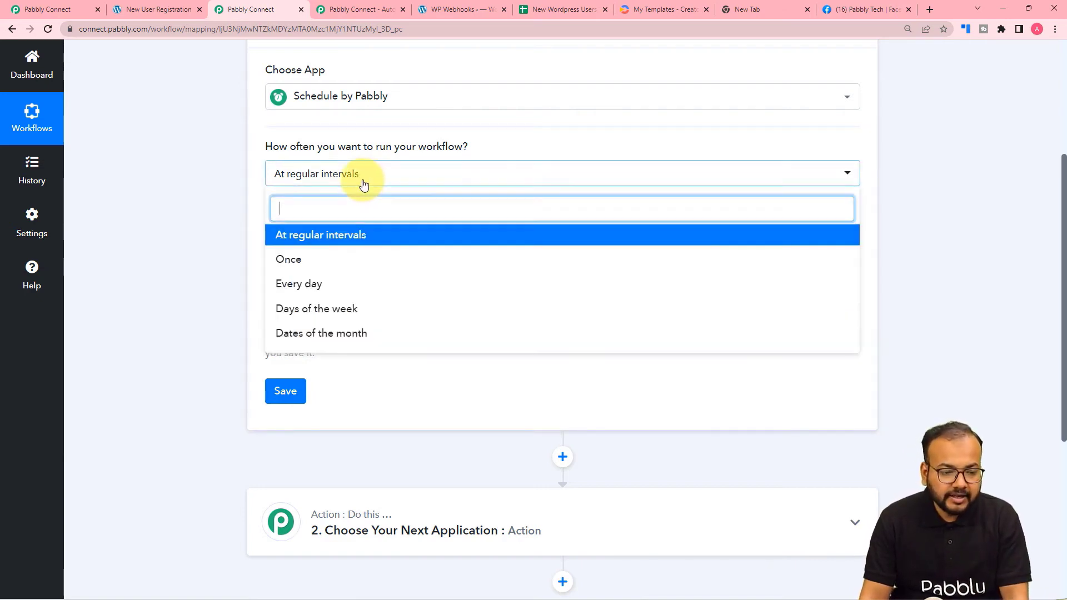
click(286, 236)
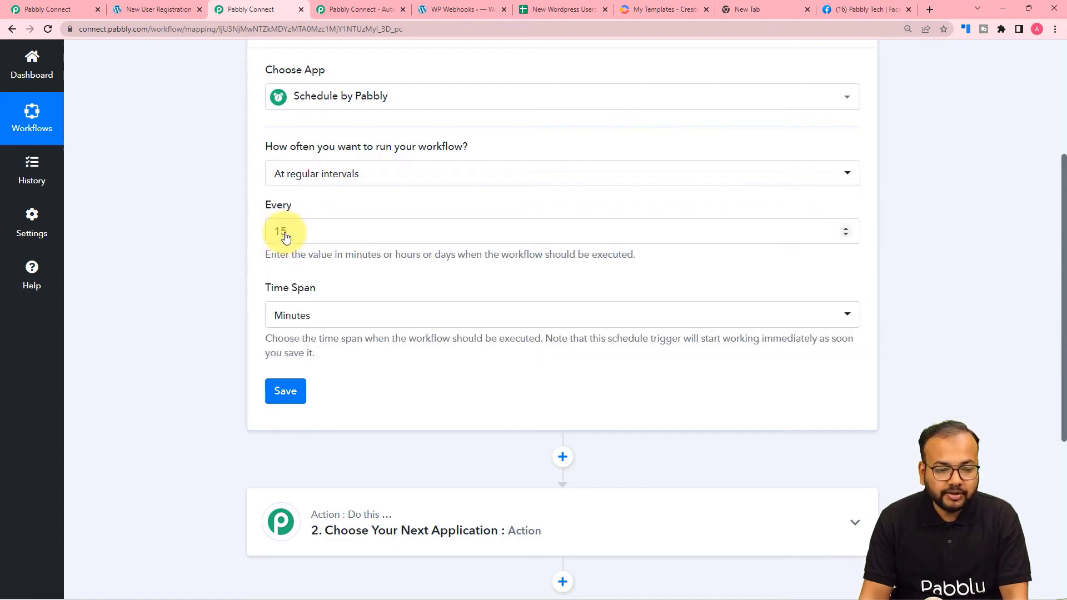
scroll(261, 219, down, 2)
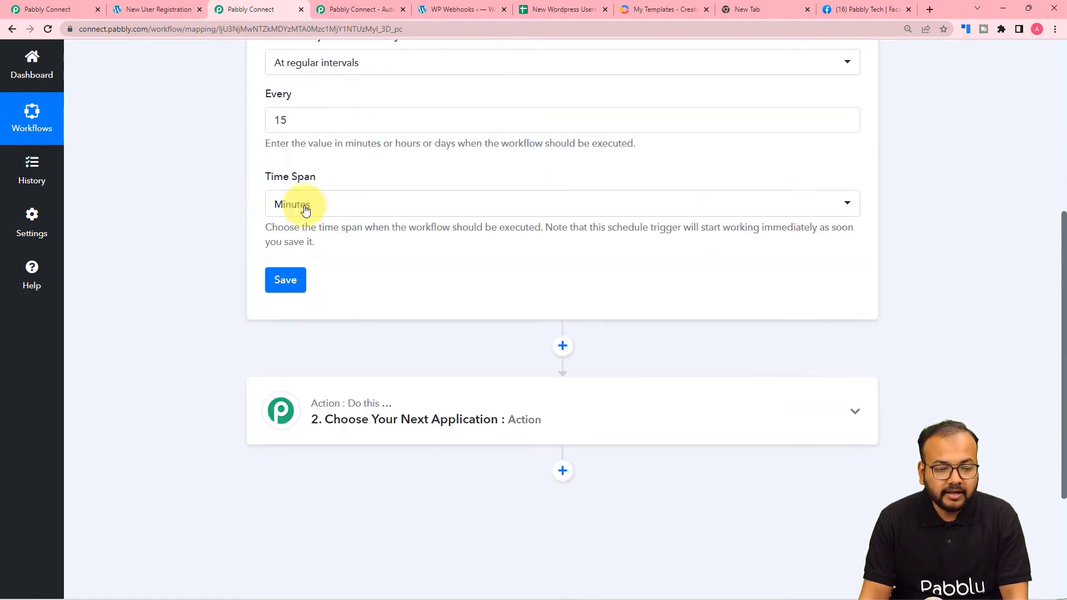
click(306, 123)
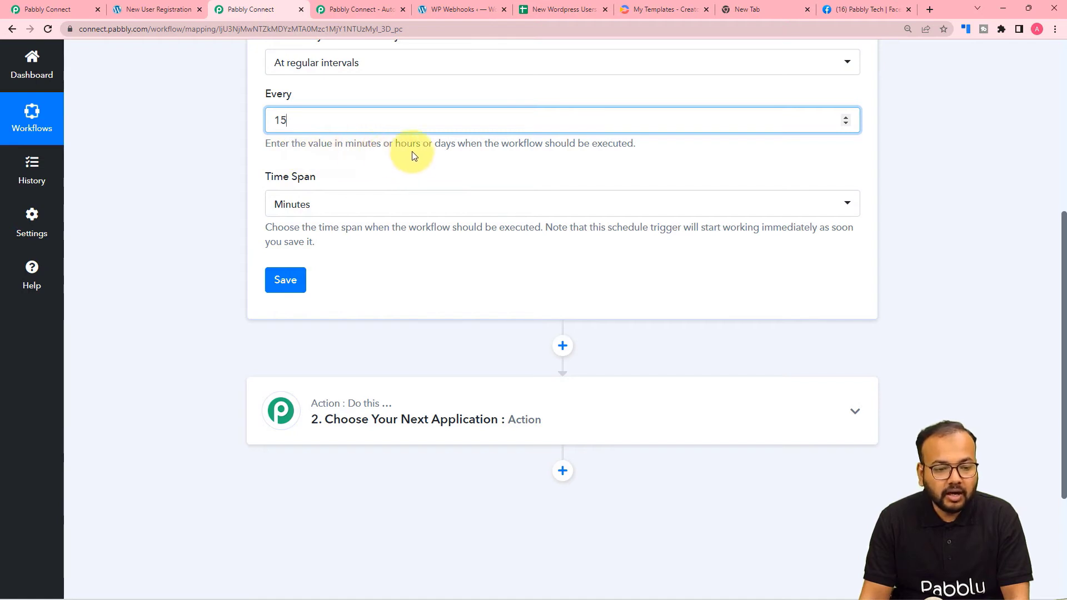
click(369, 214)
click(334, 315)
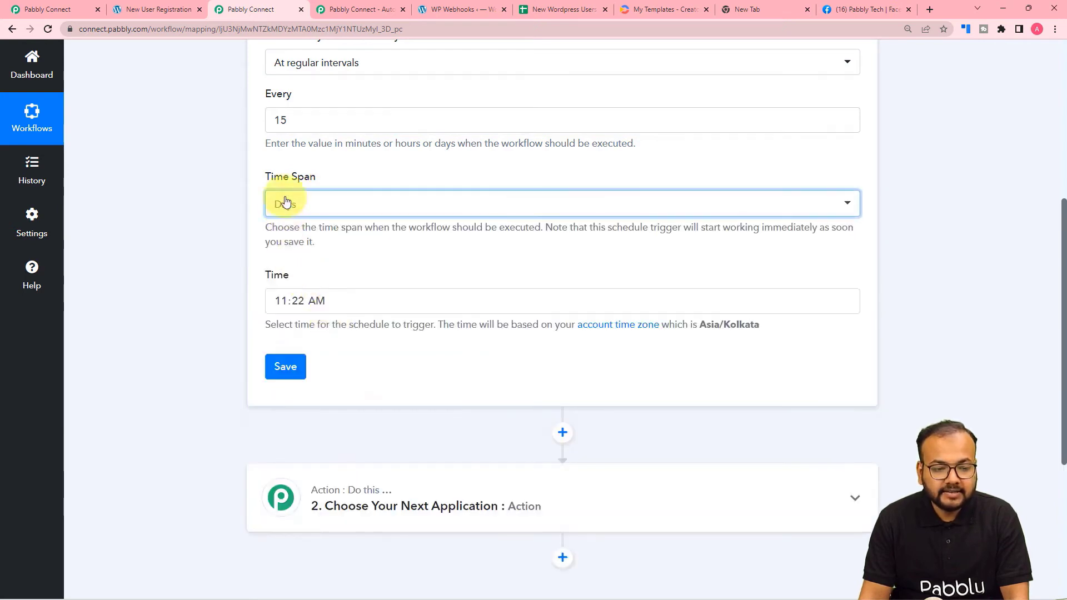
click(298, 124)
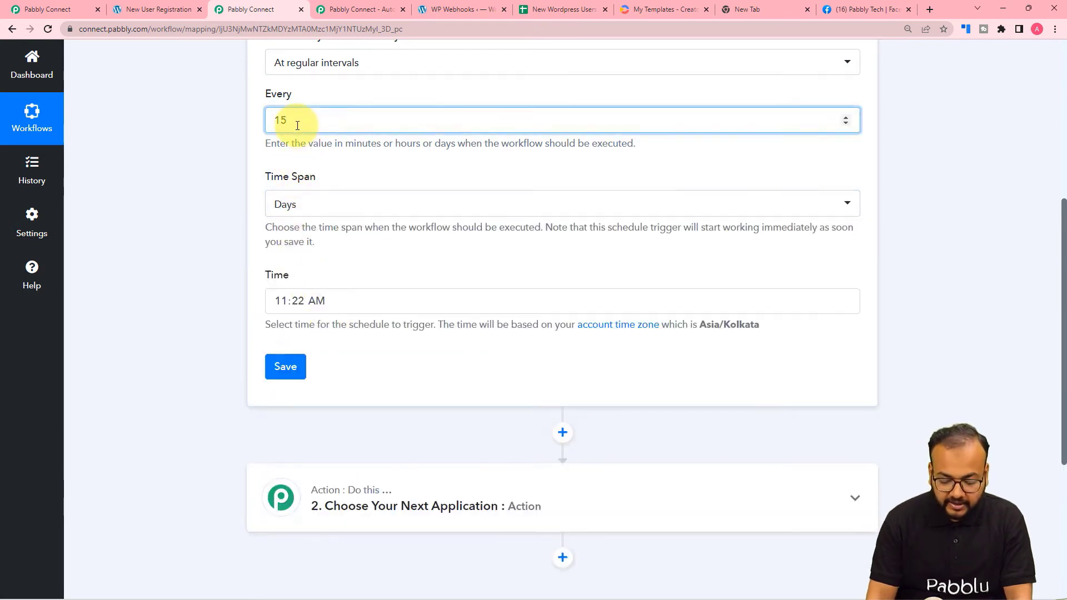
key(BackSpace)
key(BackSpace)
text(3)
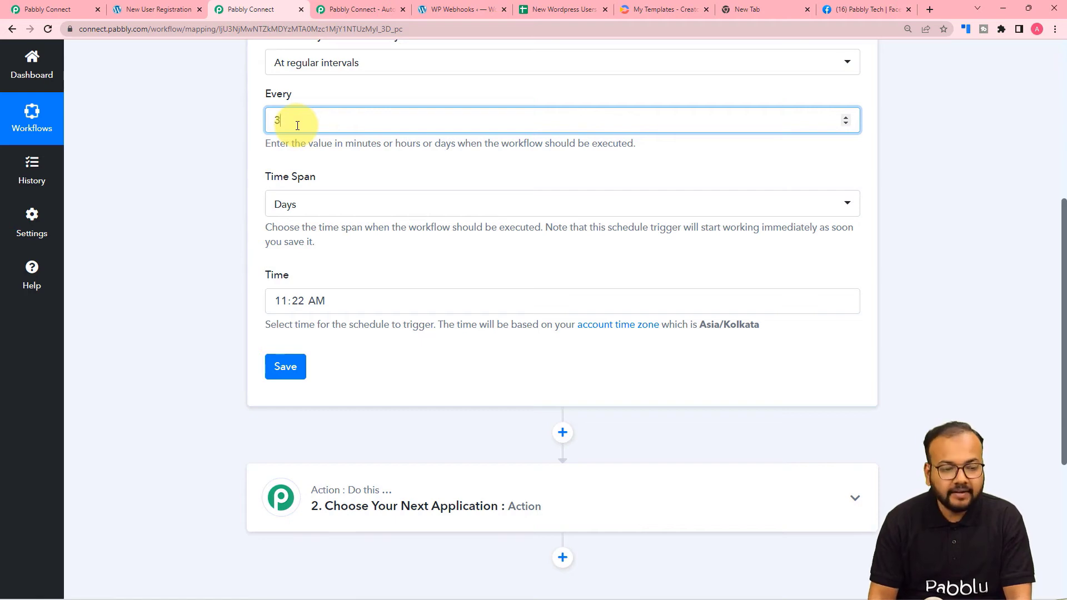
click(290, 184)
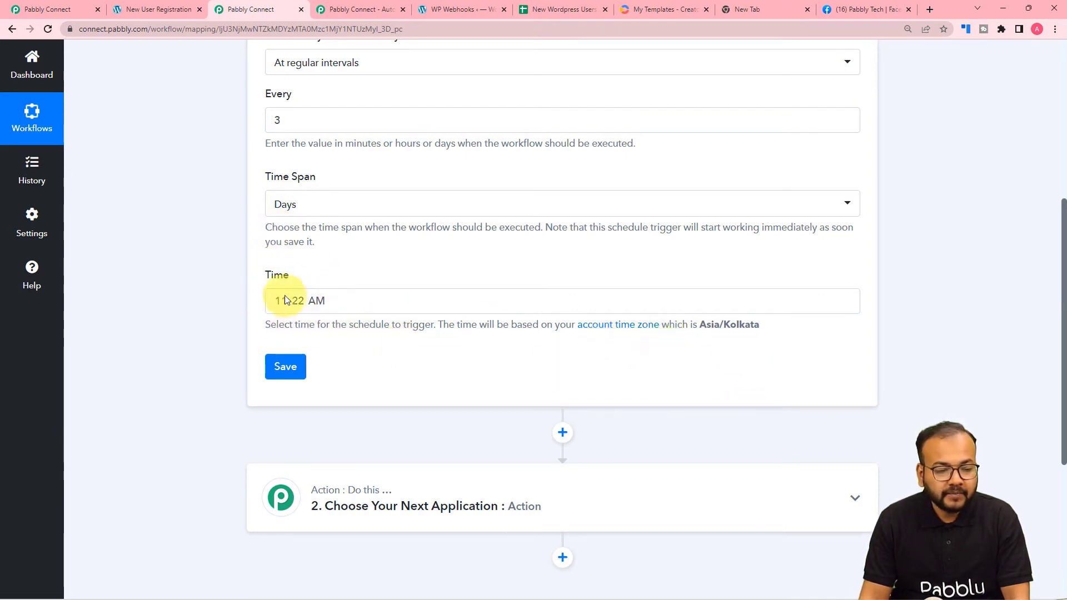
Set the run time to 09:00 AM and save the schedule trigger.
click(316, 304)
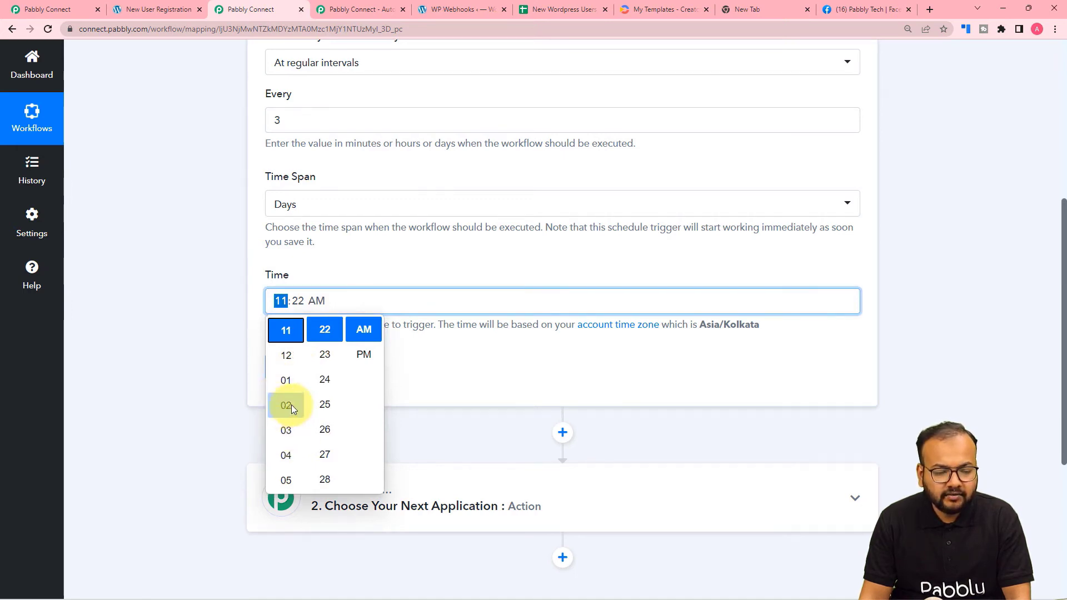
scroll(291, 404, down, 2)
scroll(291, 404, down, 3)
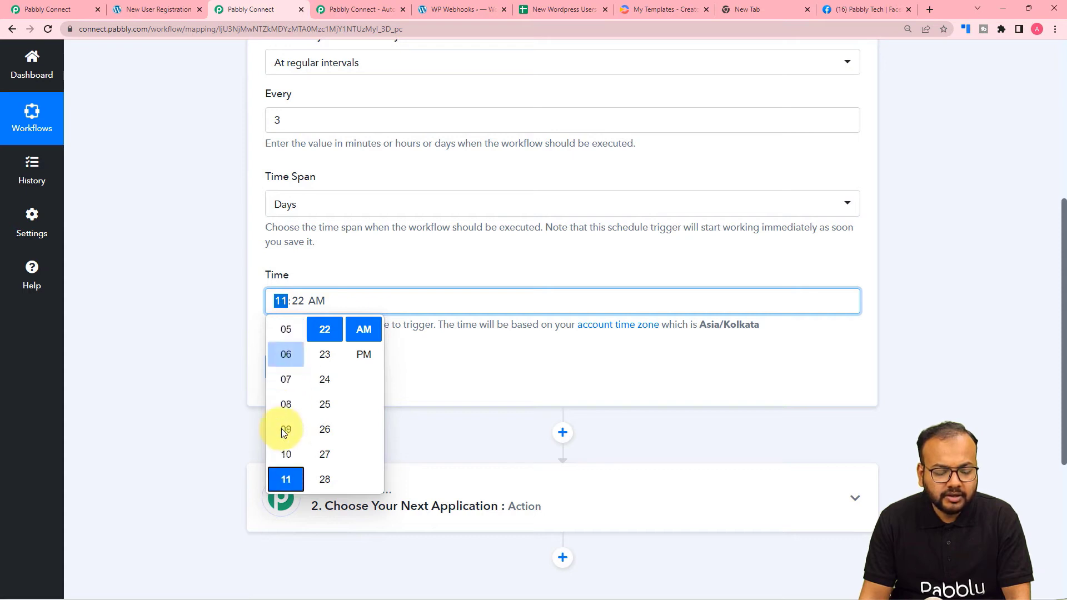
click(281, 428)
scroll(335, 400, up, 9)
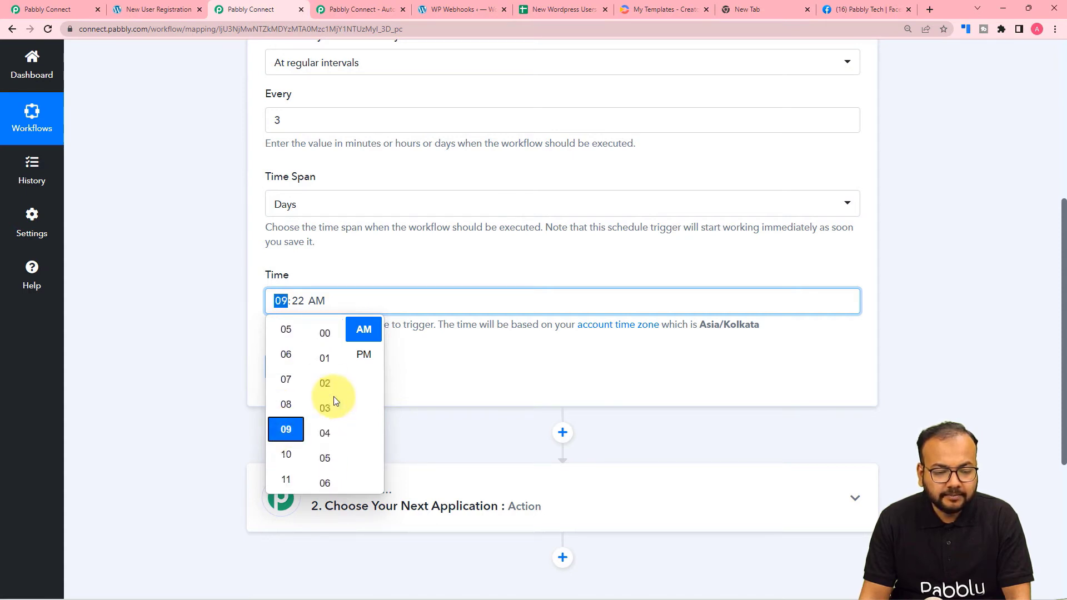
scroll(322, 438, down, 2)
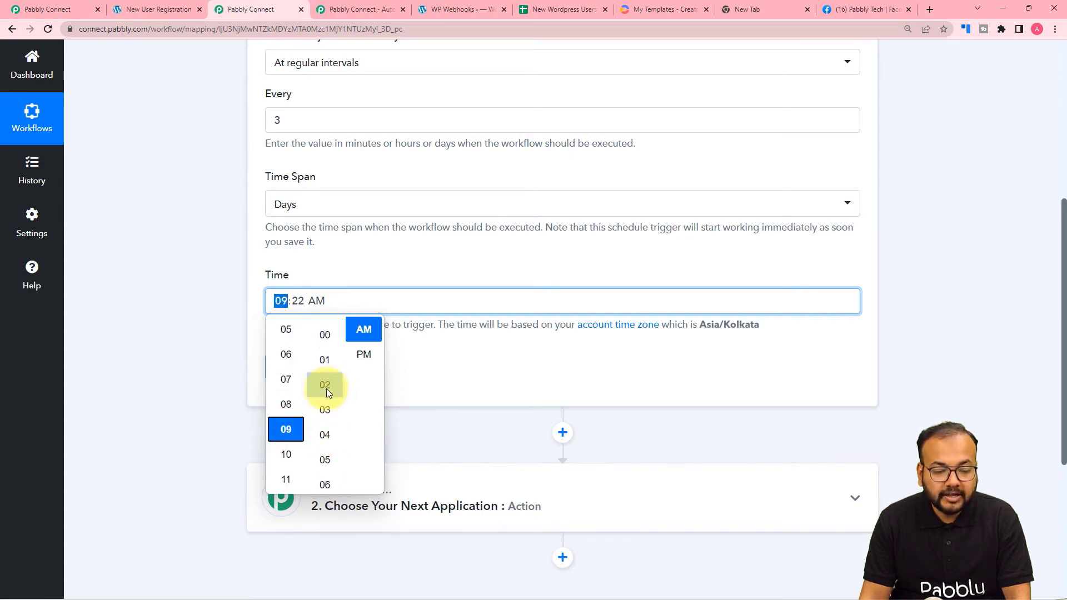
click(328, 339)
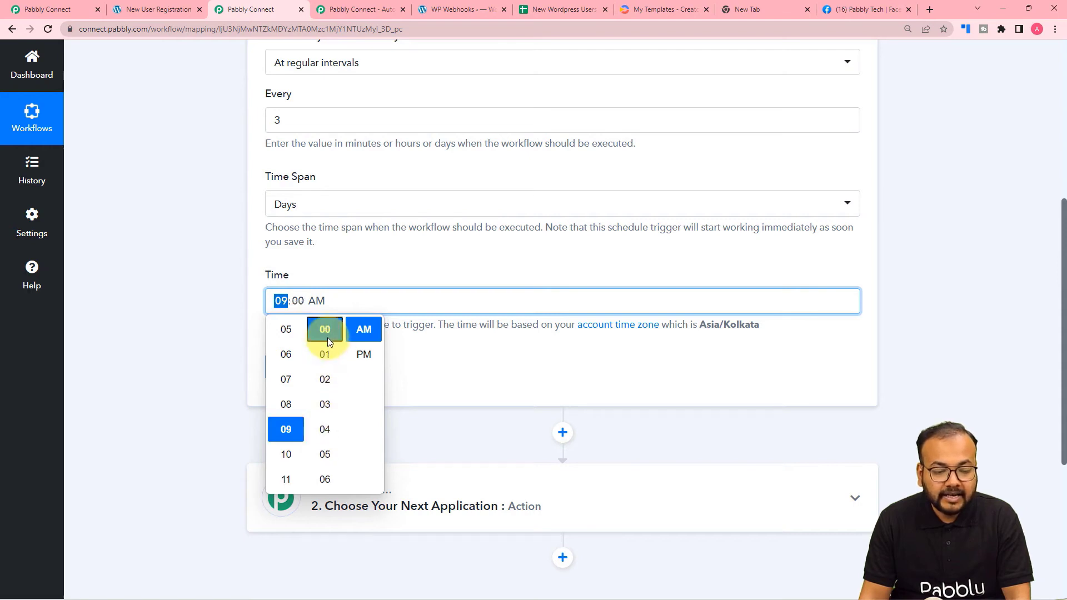
click(359, 333)
click(413, 355)
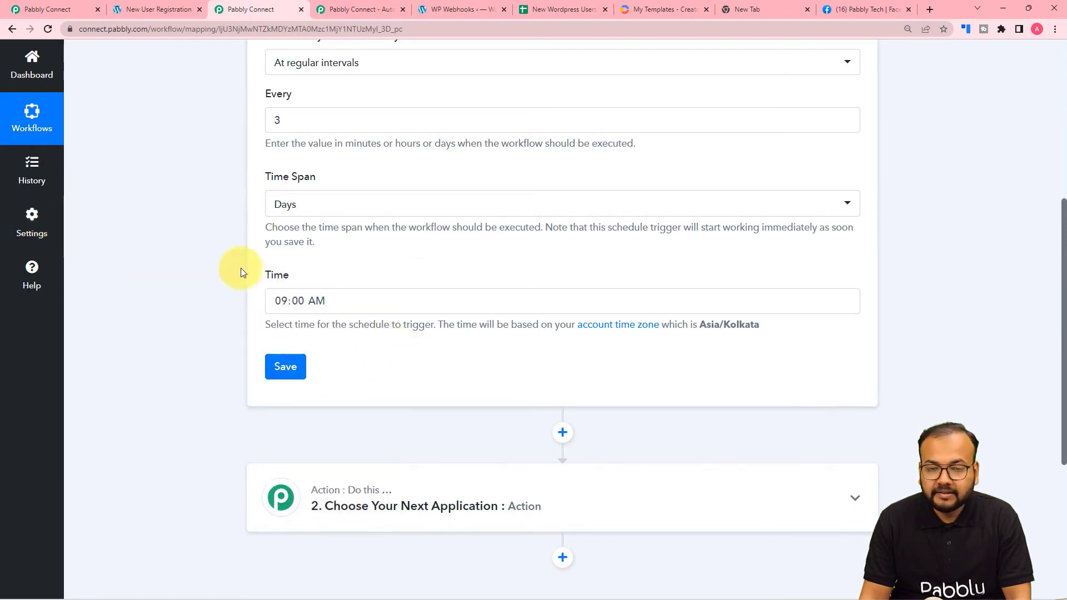
scroll(88, 250, down, 2)
click(282, 260)
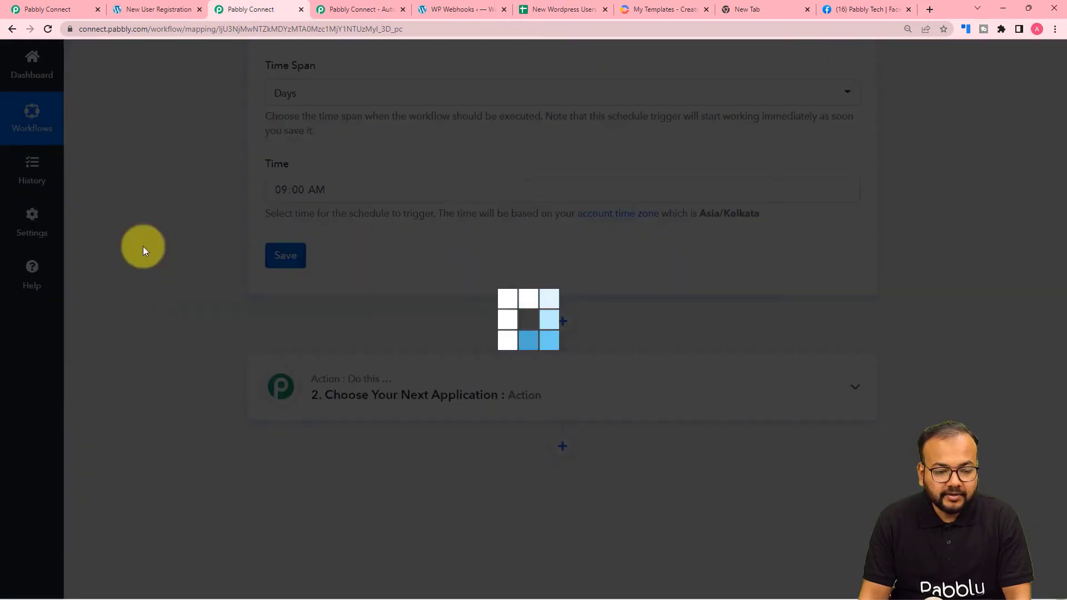
Check the New Wordpress Users sheet, then expand the '2. Choose Your Next Application' action step.
scroll(150, 246, down, 2)
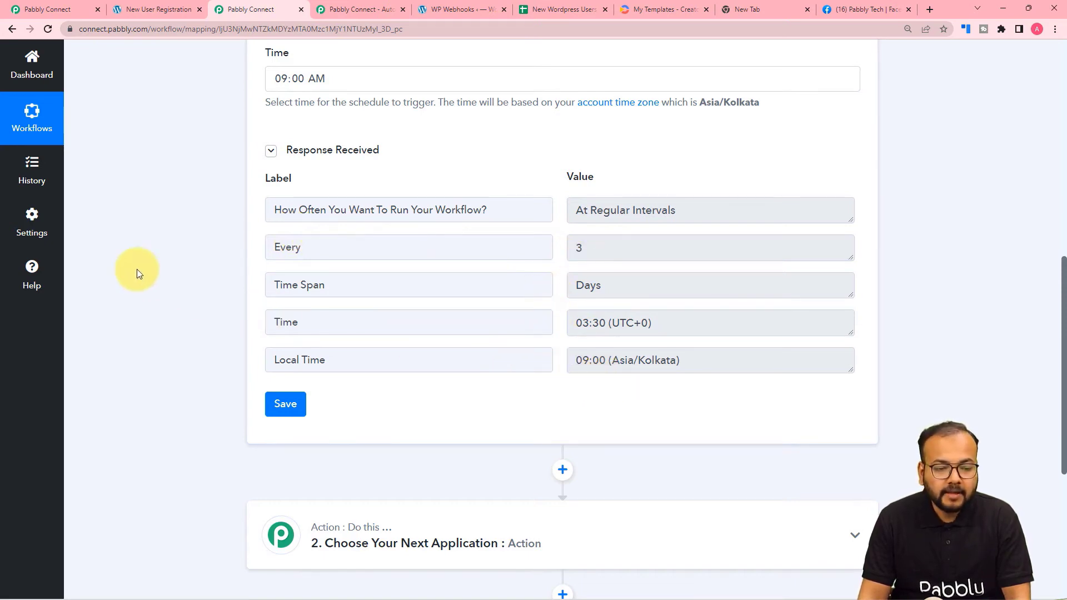
scroll(137, 269, down, 5)
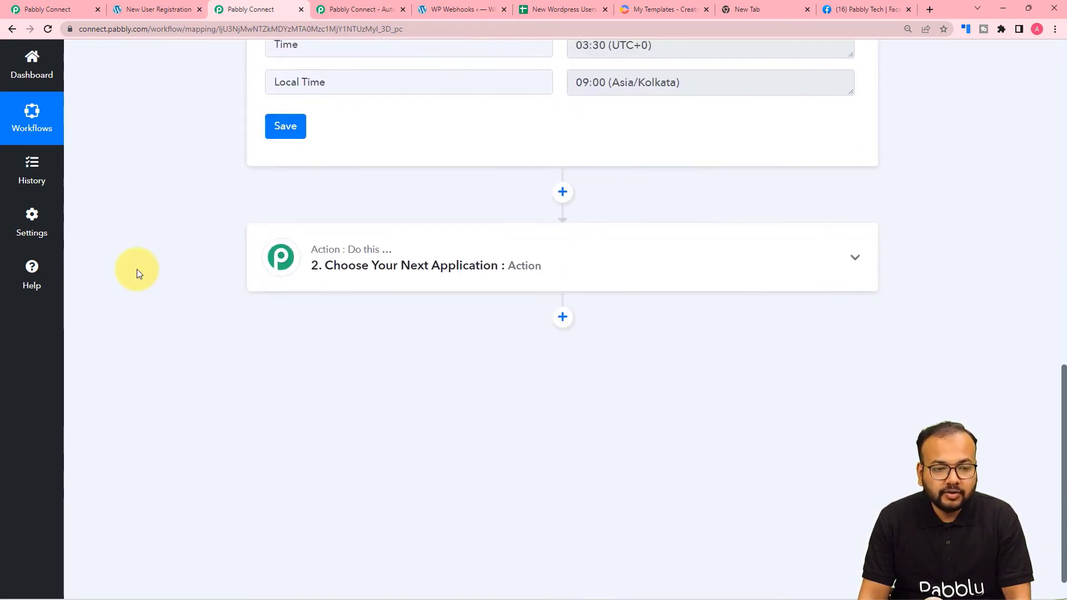
scroll(137, 270, down, 1)
click(563, 10)
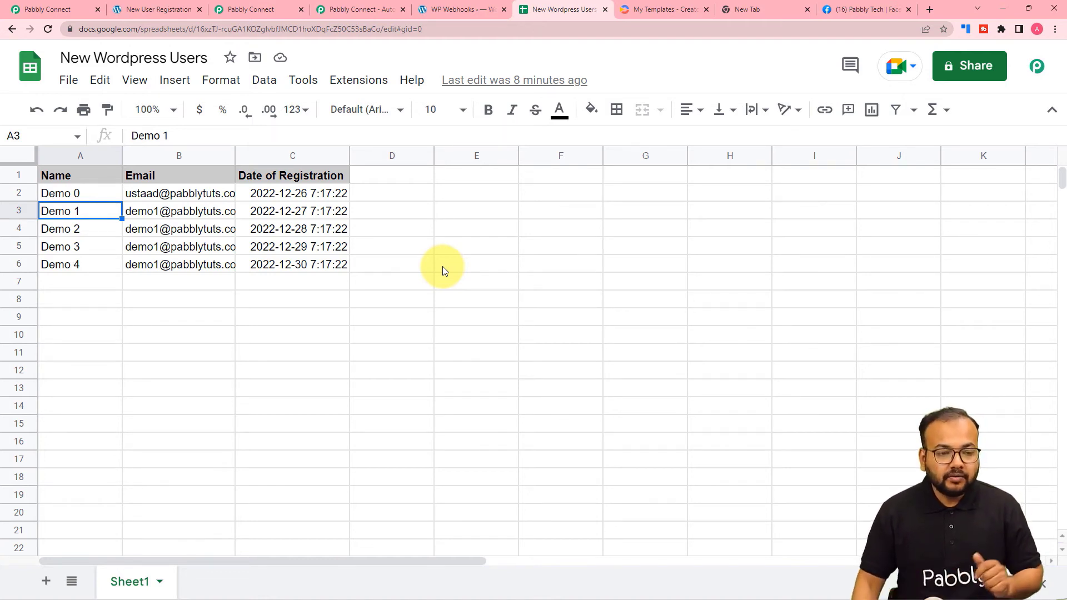
click(227, 9)
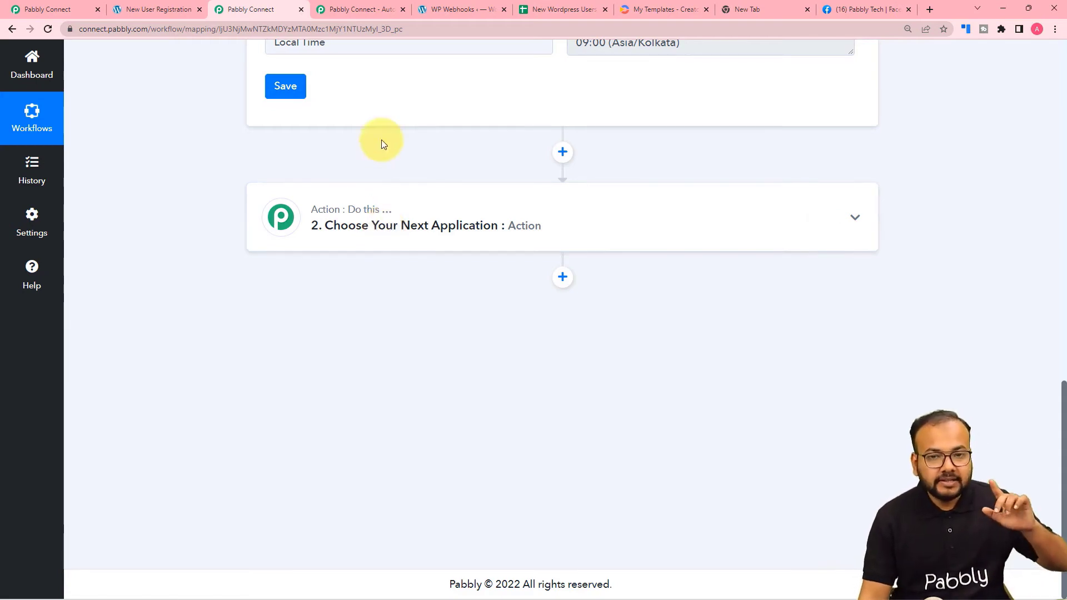
click(530, 9)
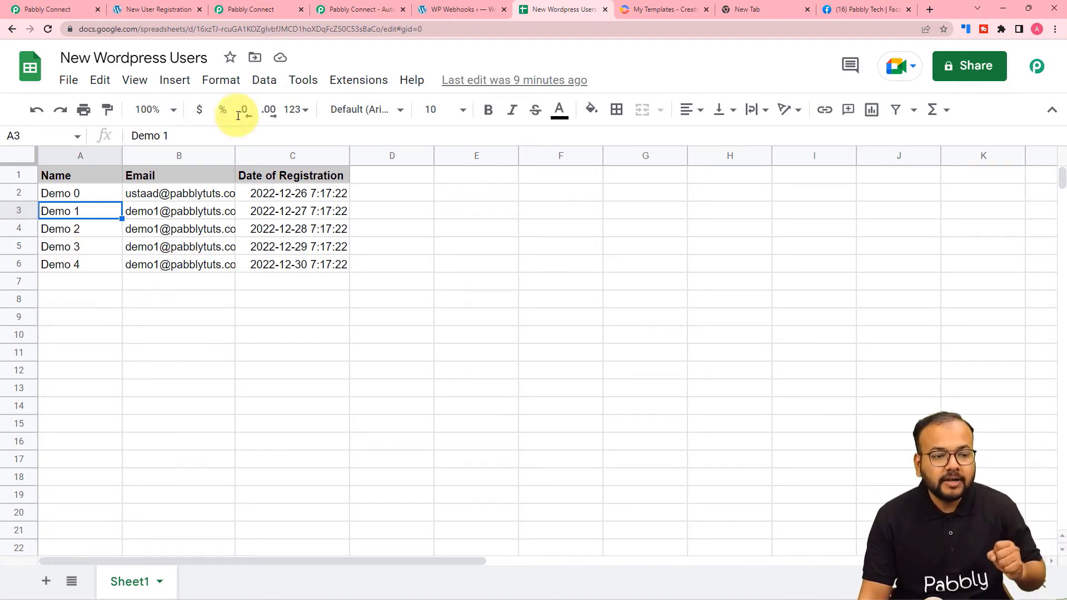
click(248, 12)
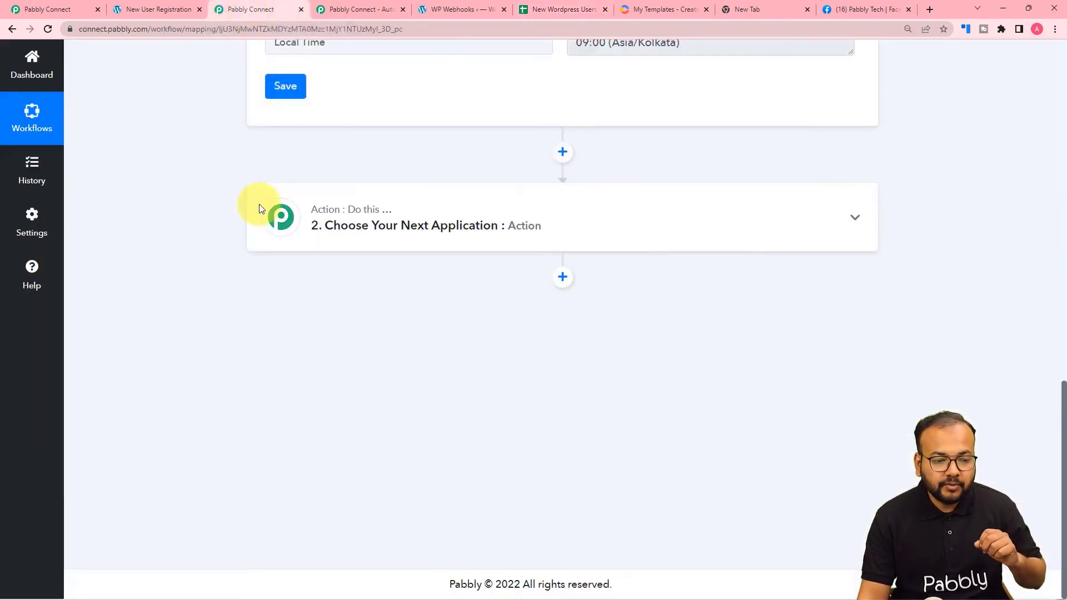
click(322, 236)
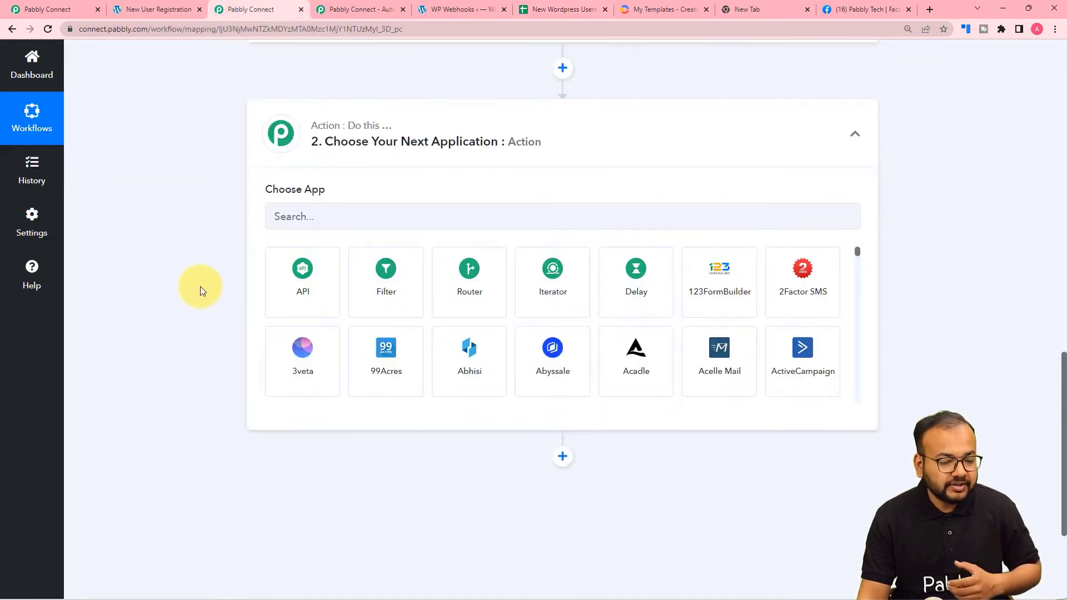
Set the action step to Number Formatter's Counter event and connect it.
click(352, 189)
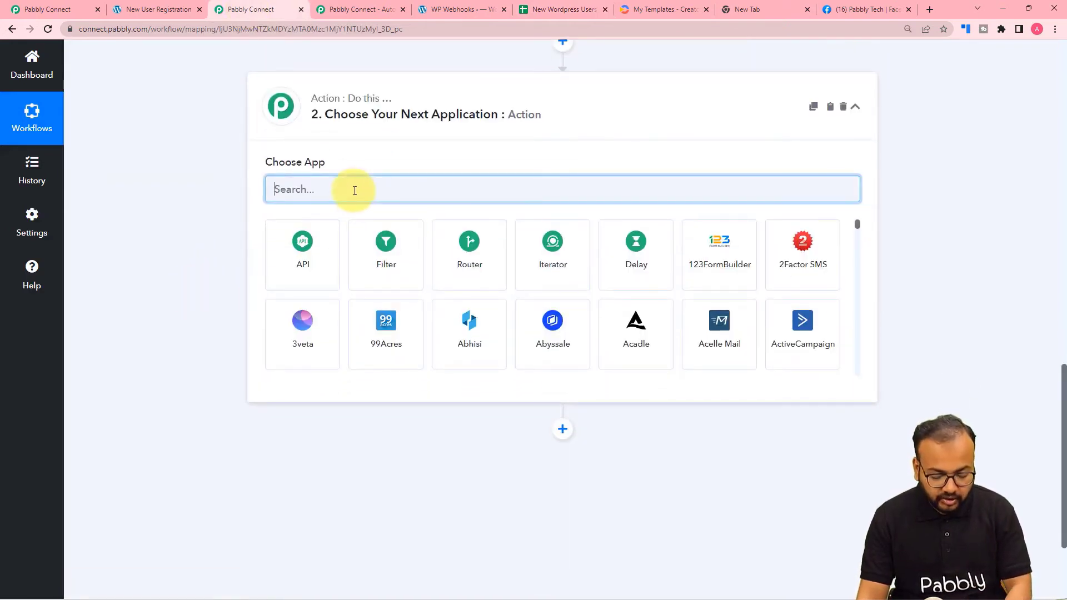
text(num)
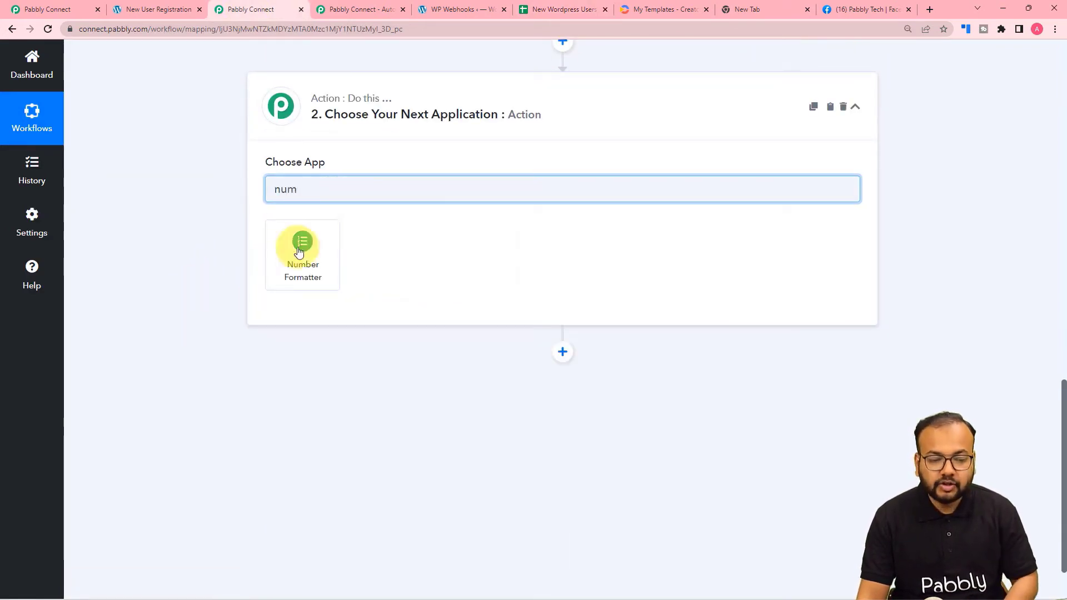
click(308, 275)
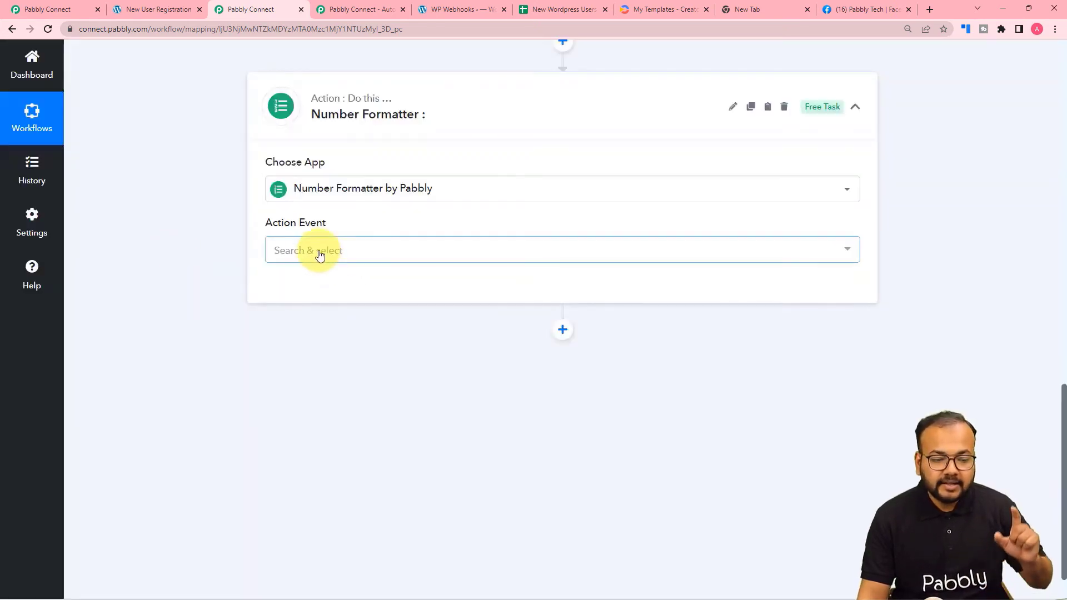
click(319, 254)
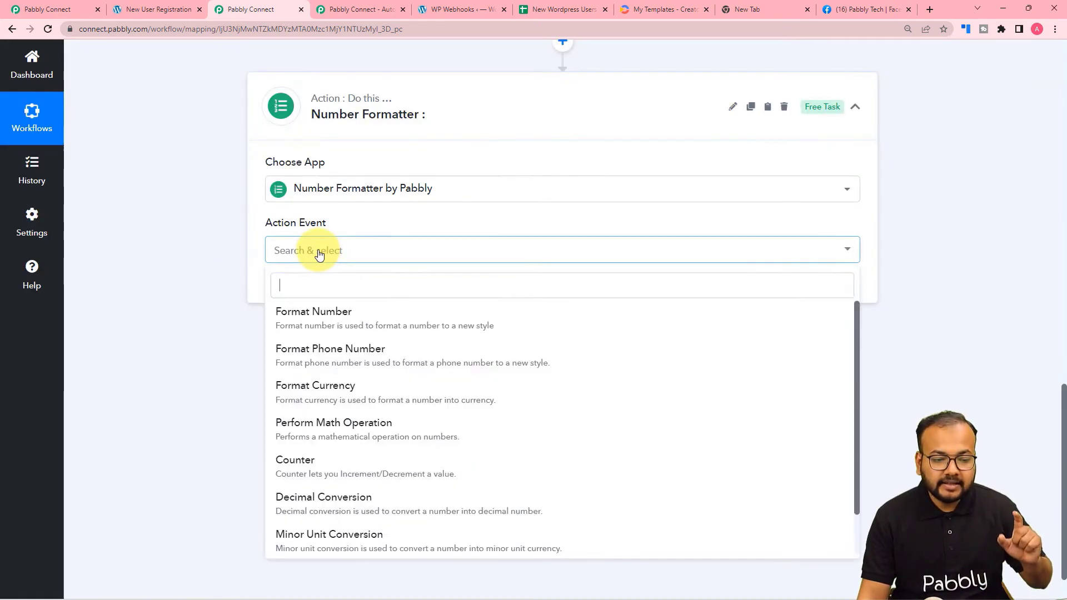
click(293, 464)
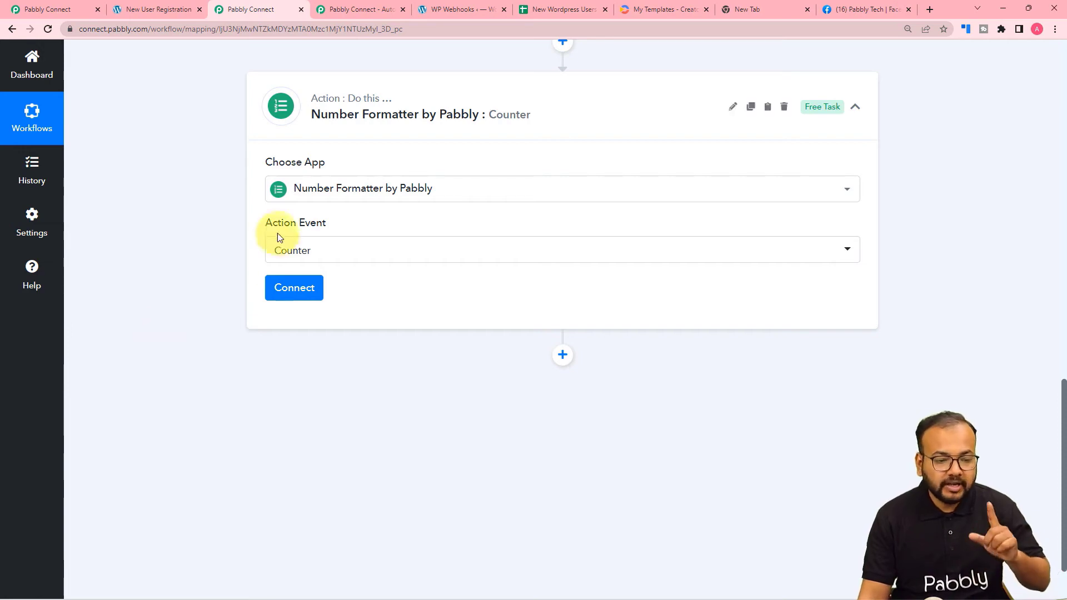
click(286, 295)
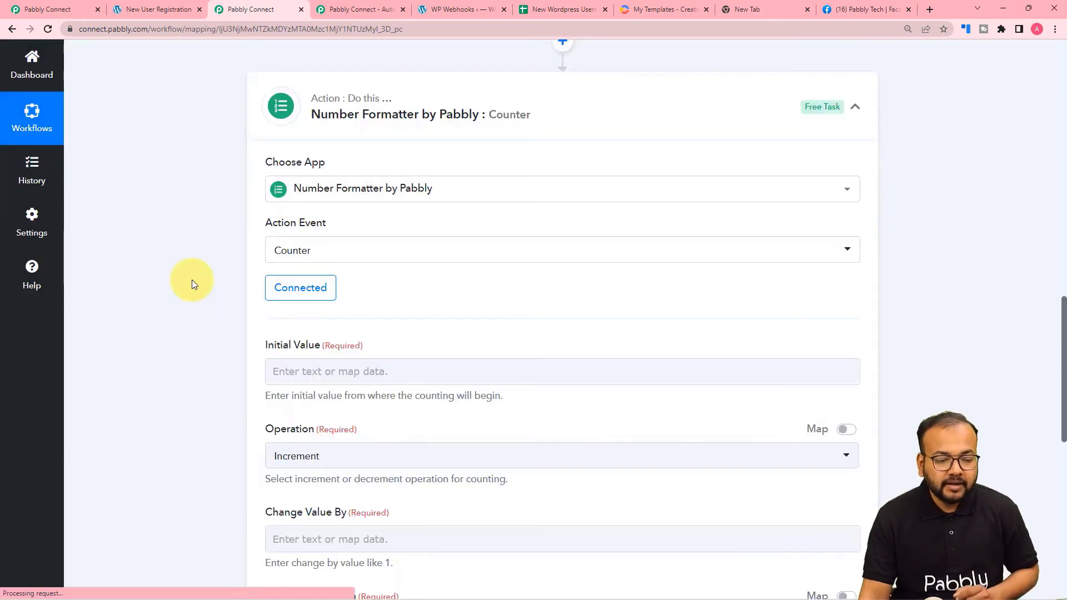
Look over the Initial Value, Operation, Change Value By and Reset fields, then view the New Wordpress Users sheet.
scroll(192, 283, down, 2)
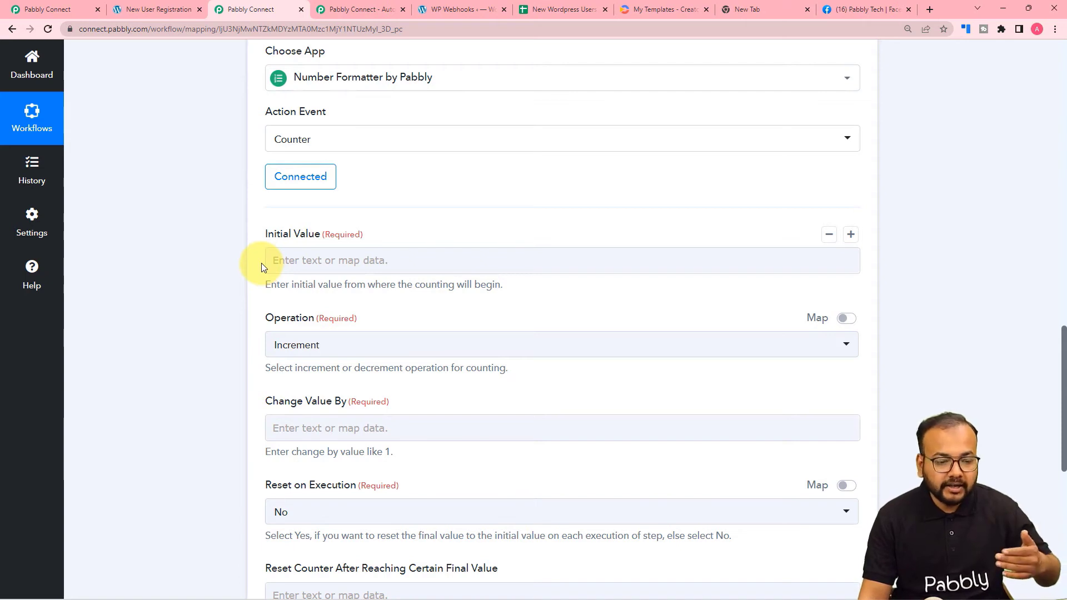
scroll(261, 265, down, 2)
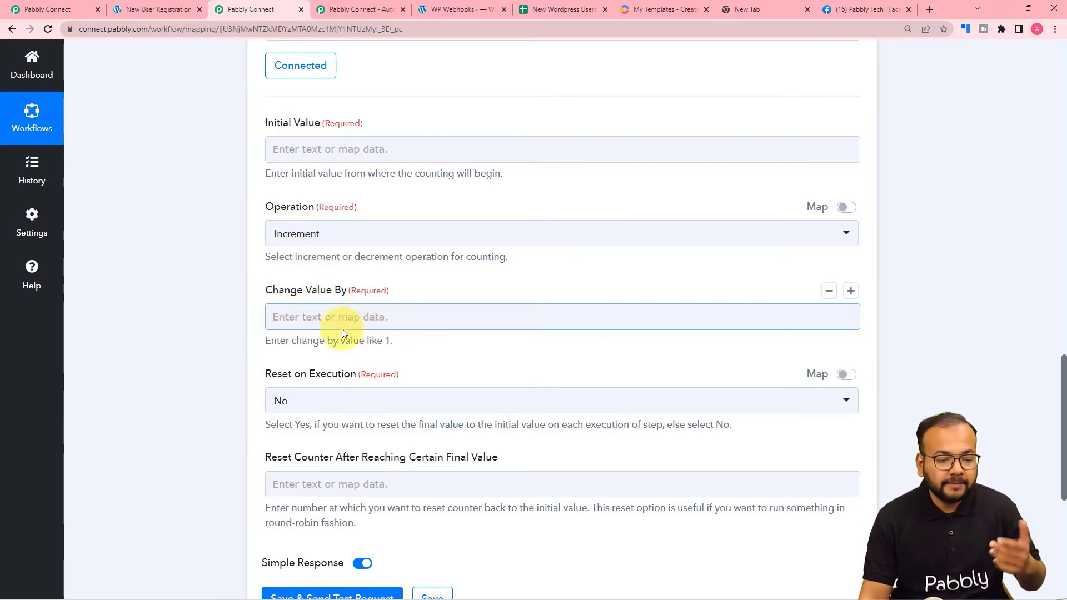
scroll(334, 333, down, 2)
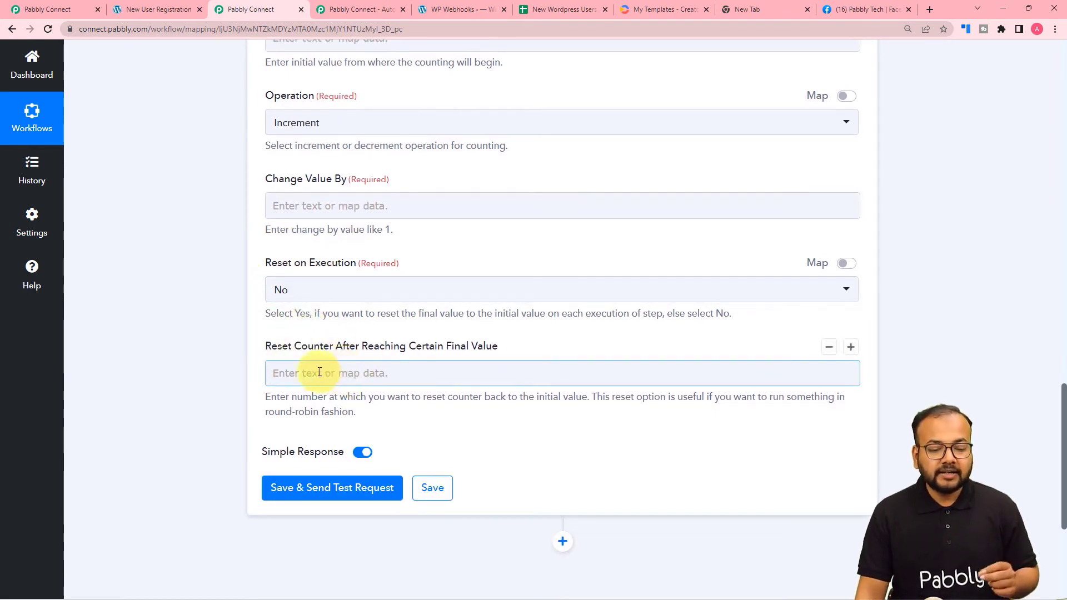
scroll(376, 274, up, 2)
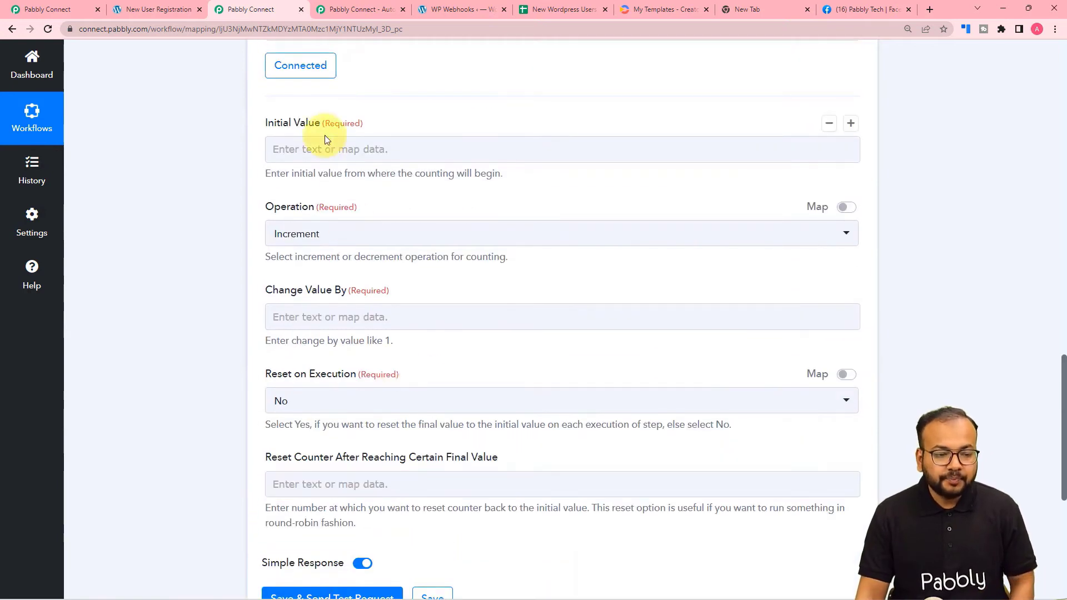
click(561, 9)
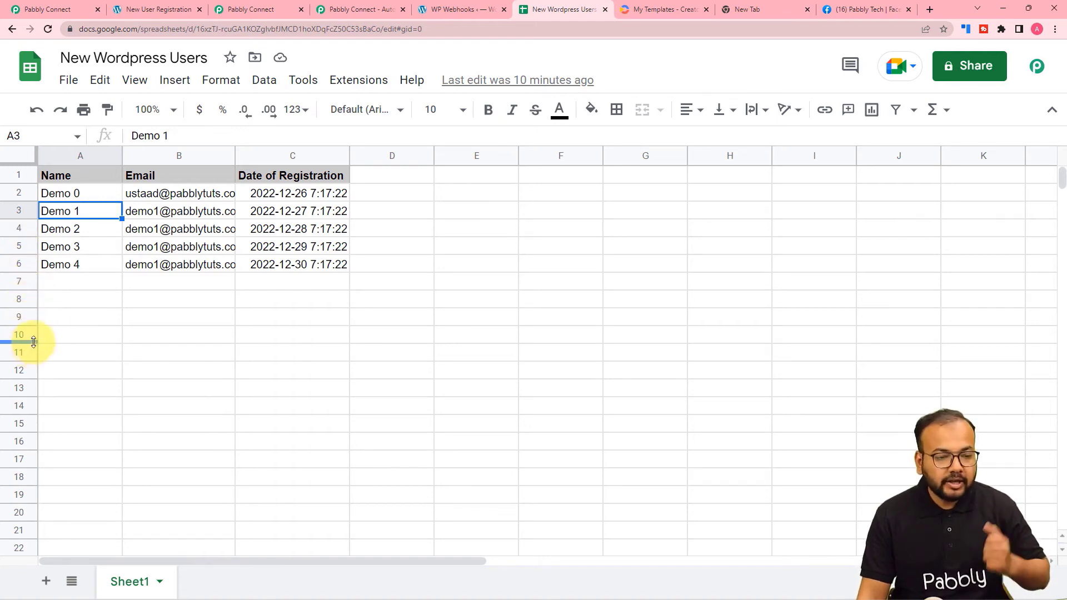
Enter 2 as the counter's Initial Value.
click(274, 9)
click(286, 148)
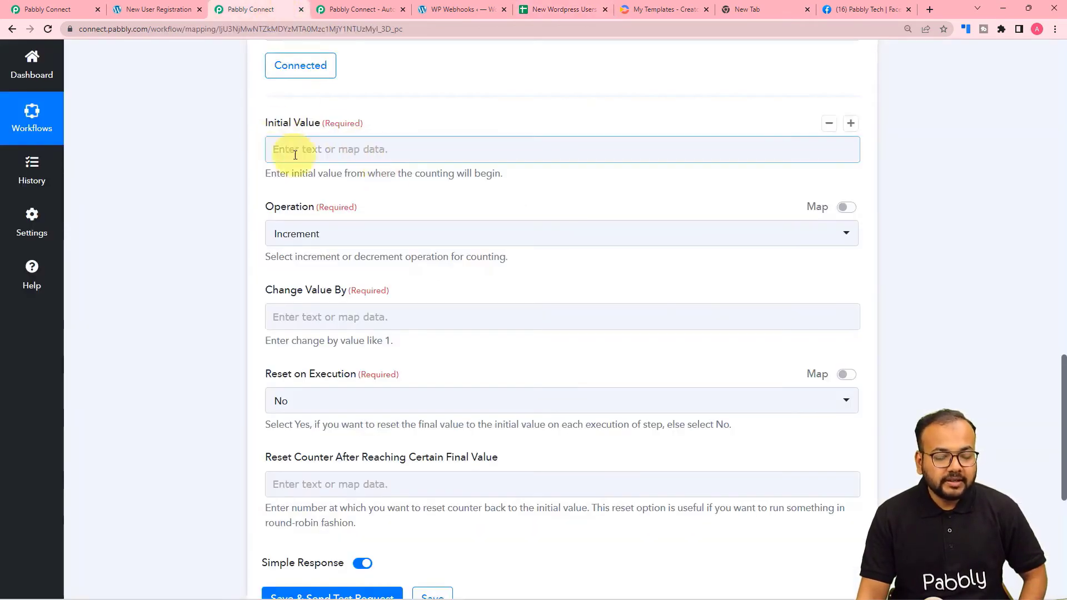
text(2)
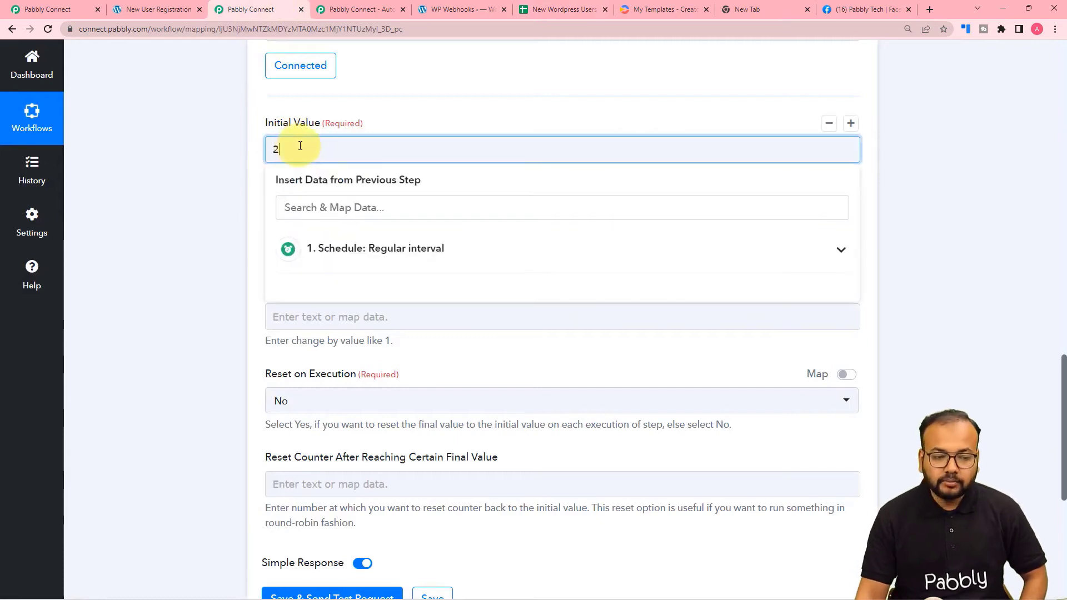
click(327, 121)
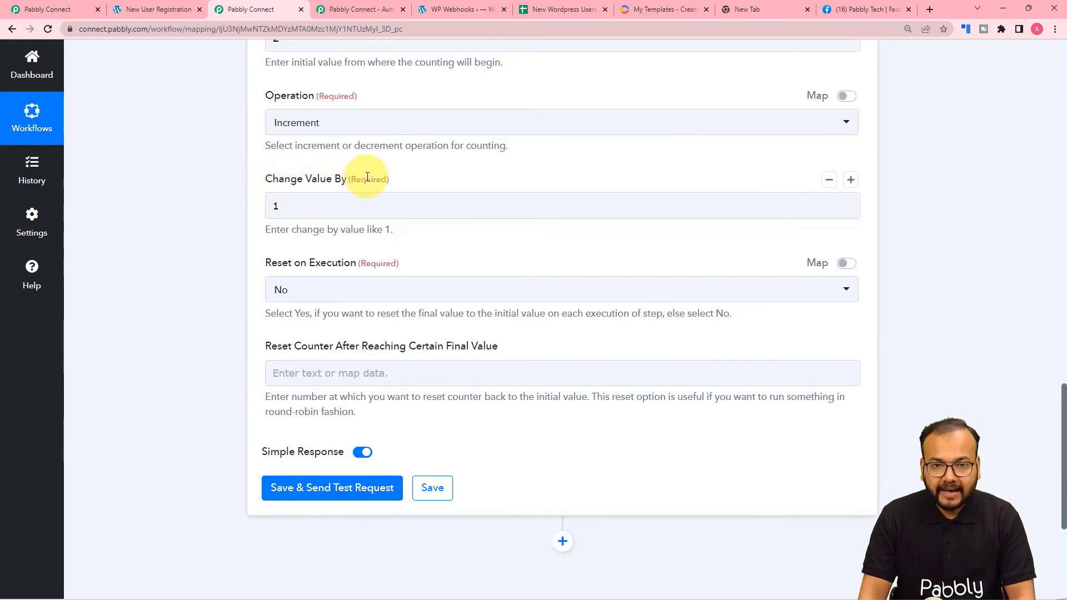
click(362, 195)
scroll(355, 195, up, 1)
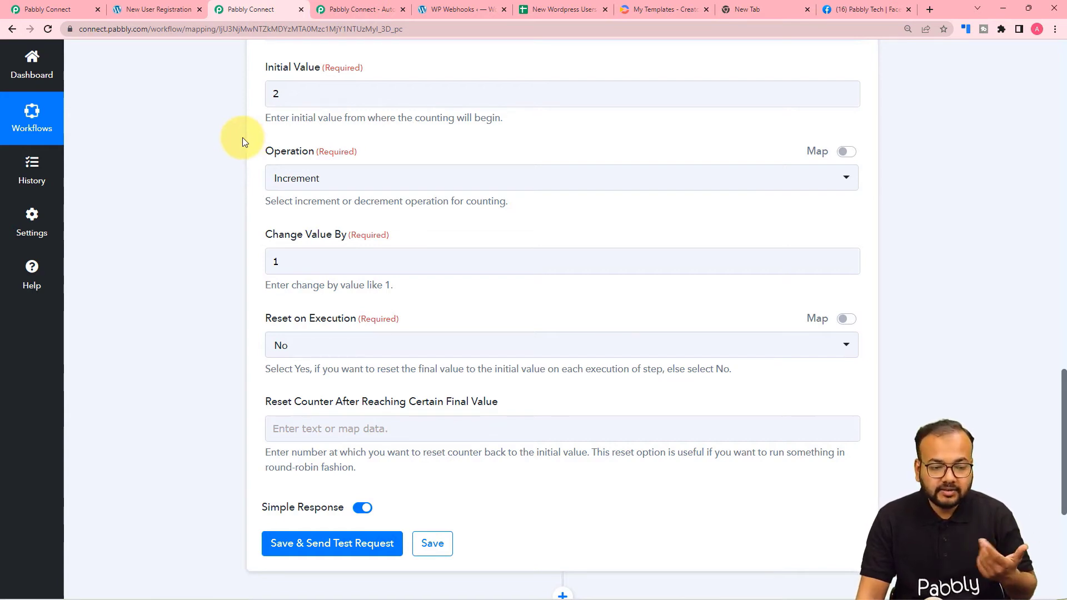
Change 'Change Value By' from 1 to 2, leaving the operation as Increment.
click(290, 259)
key(BackSpace)
text(2)
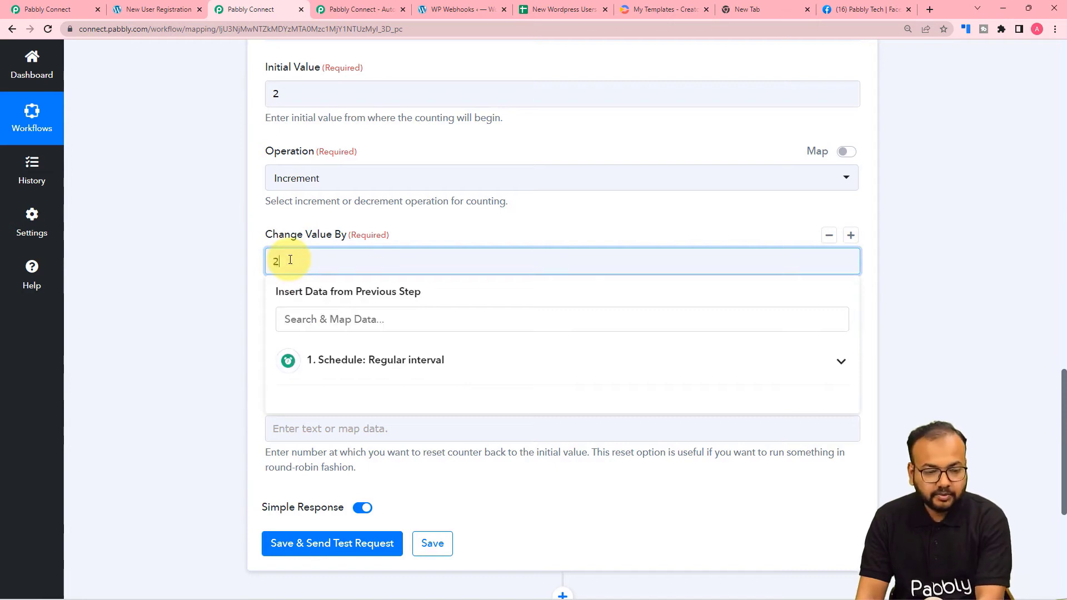
click(308, 220)
scroll(308, 220, down, 2)
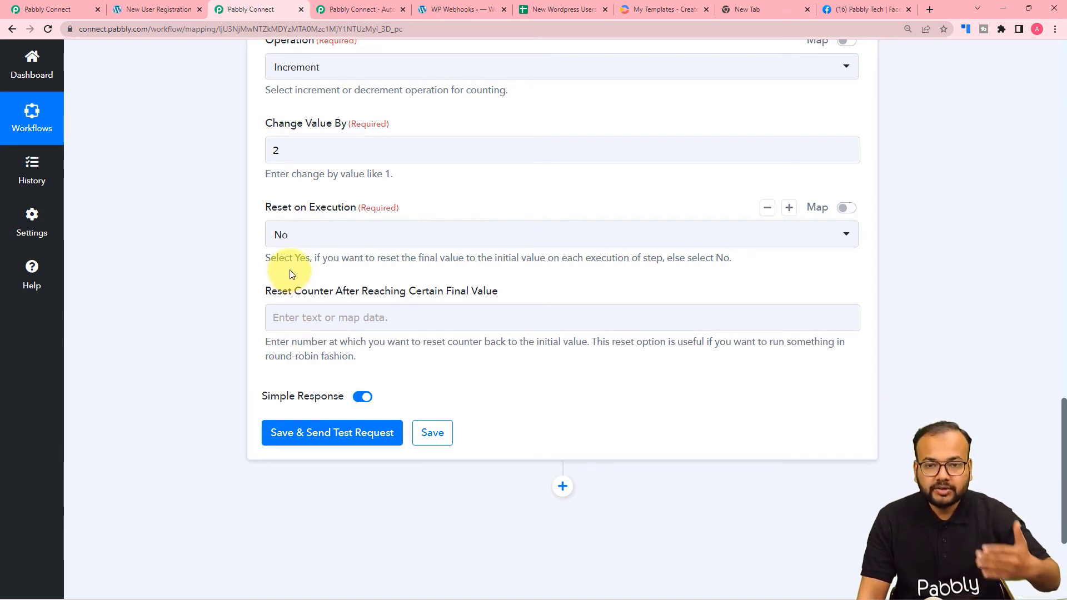
scroll(289, 271, down, 2)
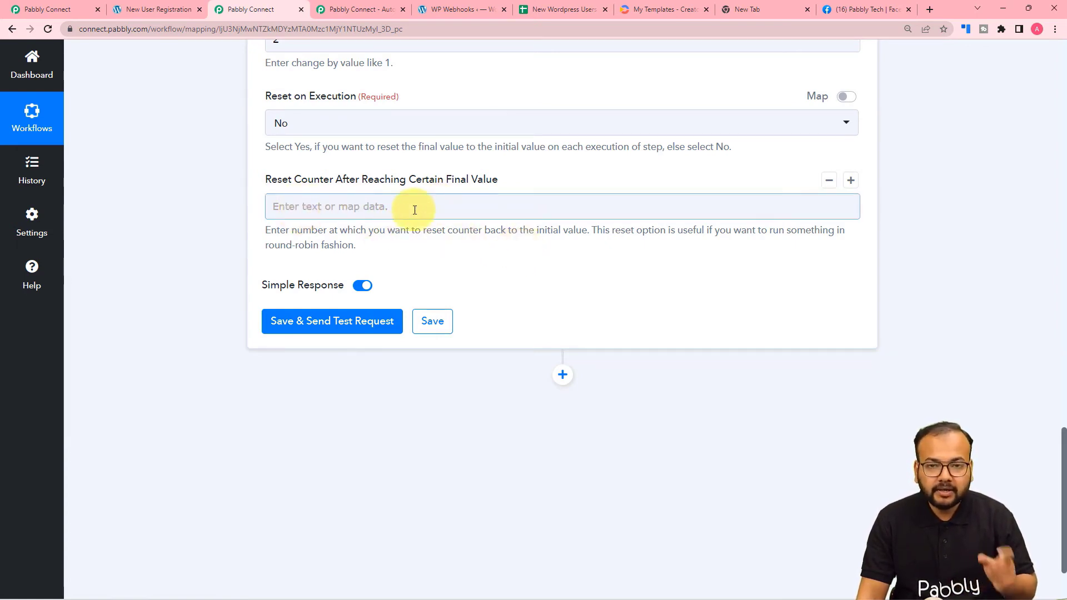
scroll(415, 208, down, 1)
scroll(414, 210, down, 1)
Test the counter step (Initial Value 2, change 2, Final Value 4) and compare with the sheet's Demo rows.
click(281, 266)
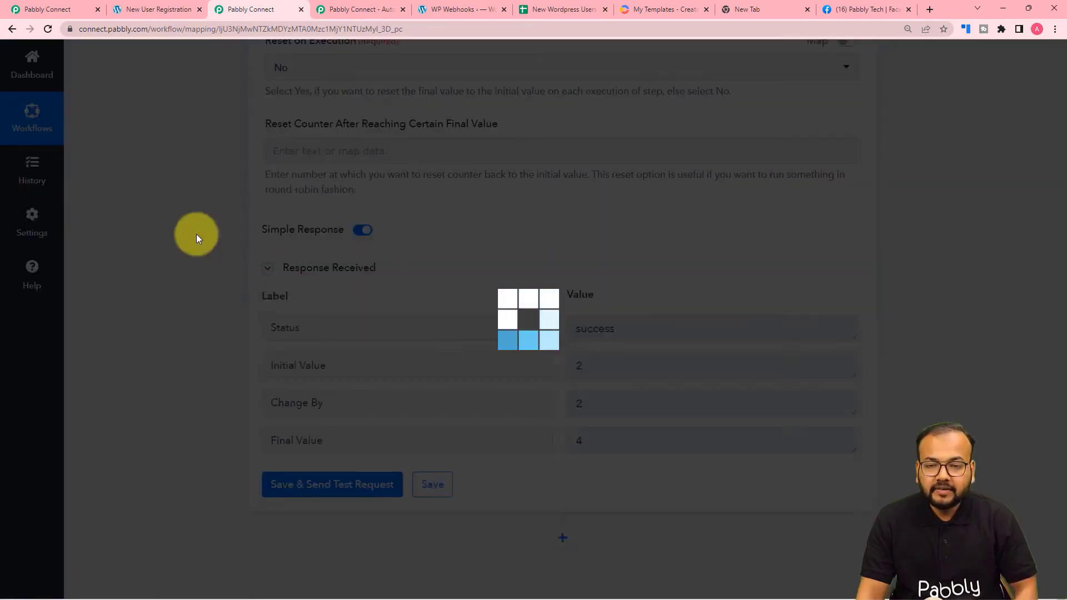
scroll(196, 238, down, 2)
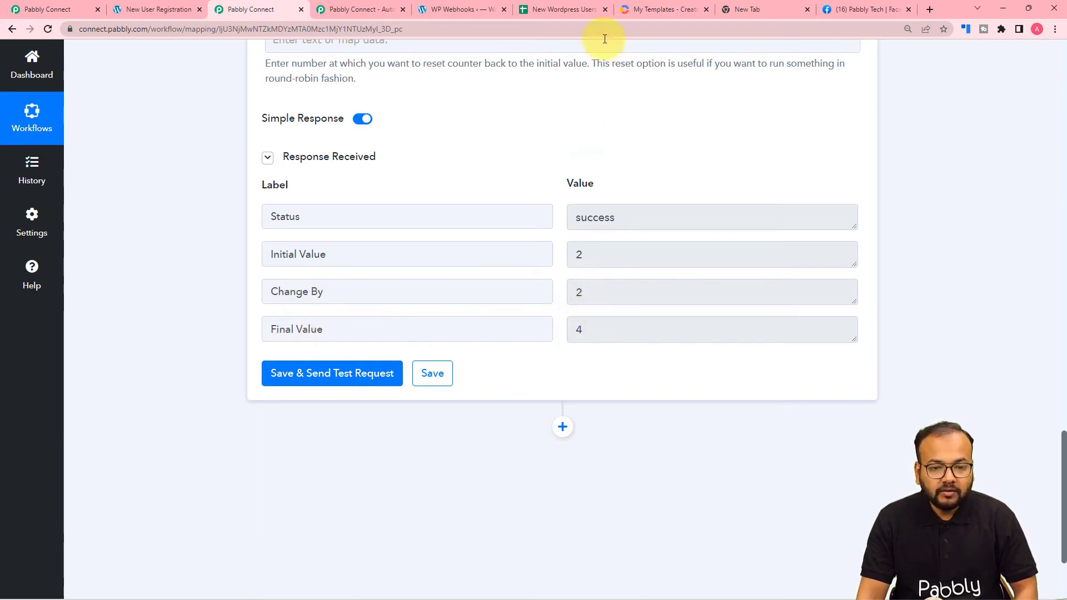
click(556, 9)
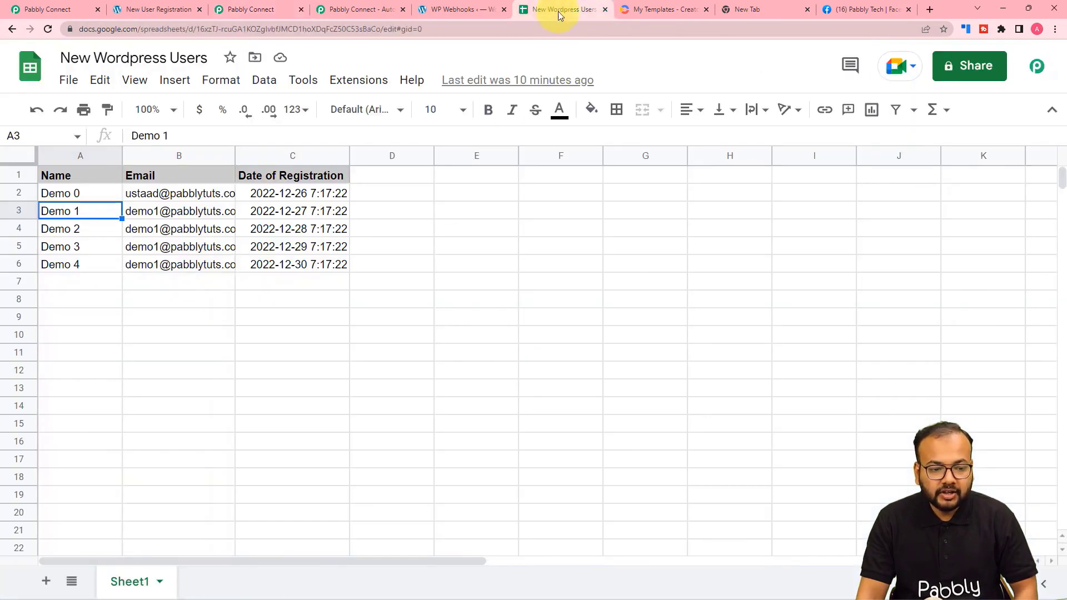
click(72, 193)
click(59, 229)
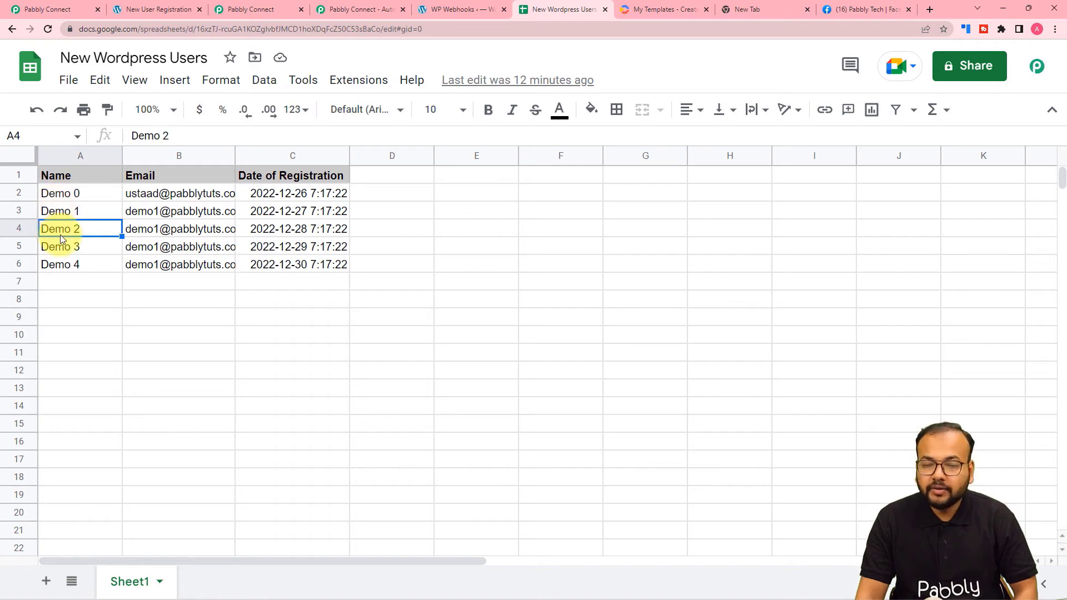
click(256, 11)
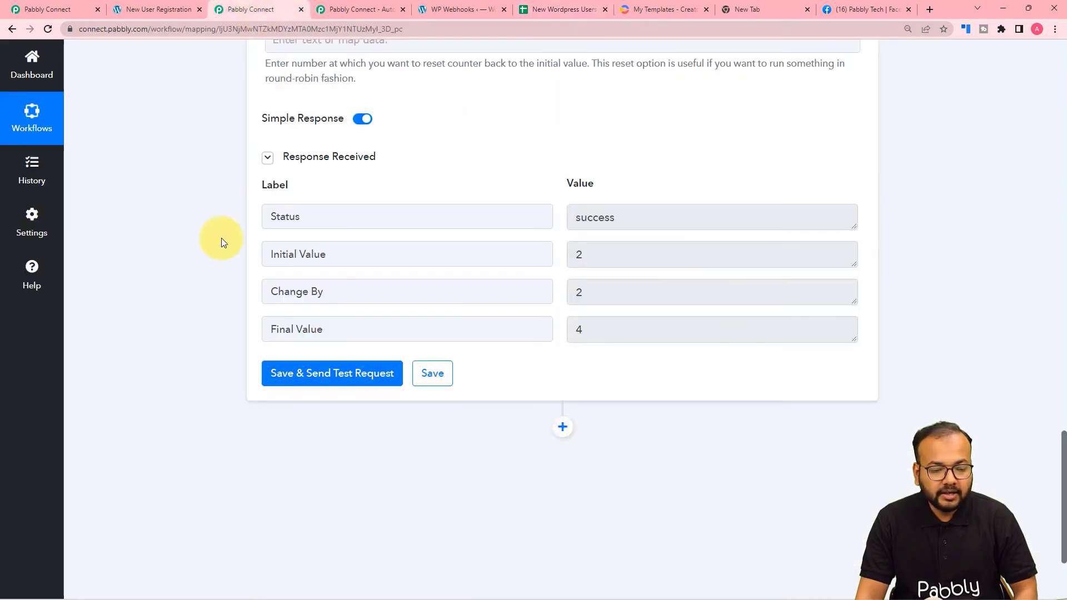
scroll(221, 238, down, 2)
scroll(221, 237, down, 1)
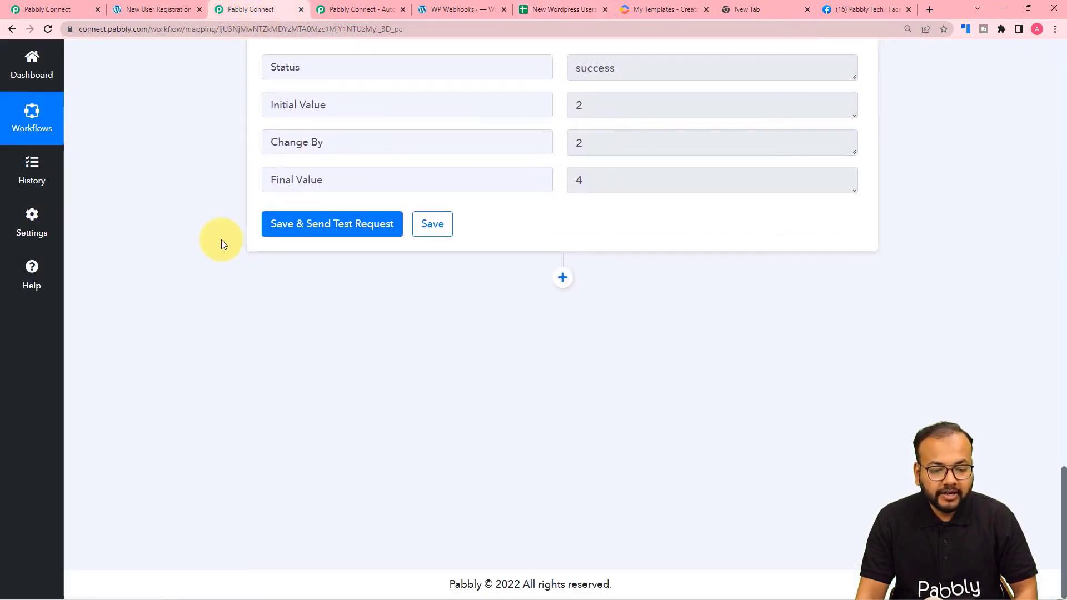
Add a Google Sheets step with the Get Row(s) event after the counter.
click(562, 277)
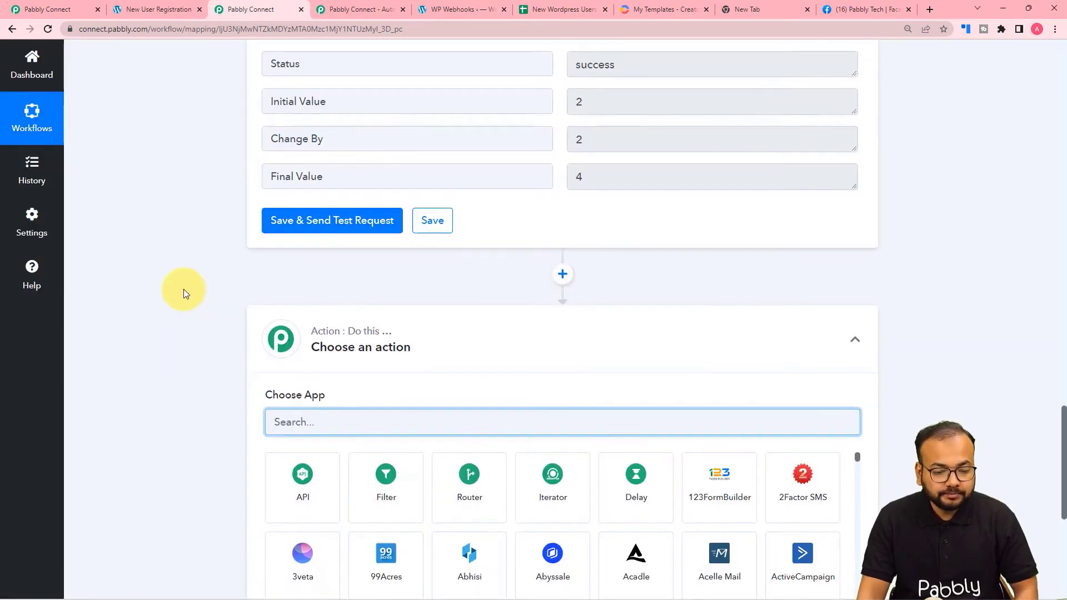
scroll(183, 288, down, 2)
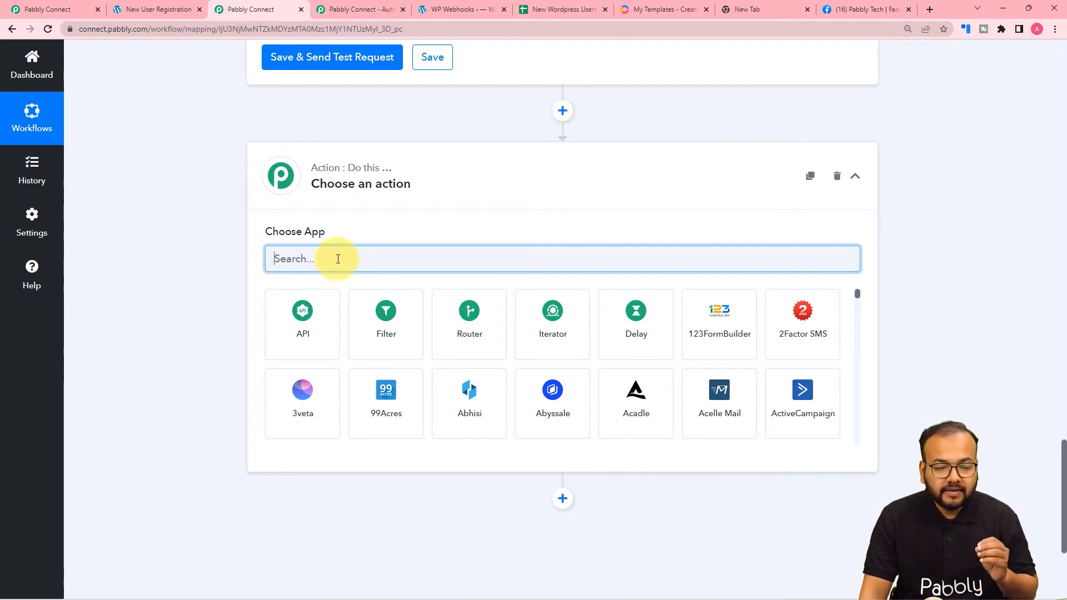
text(goo)
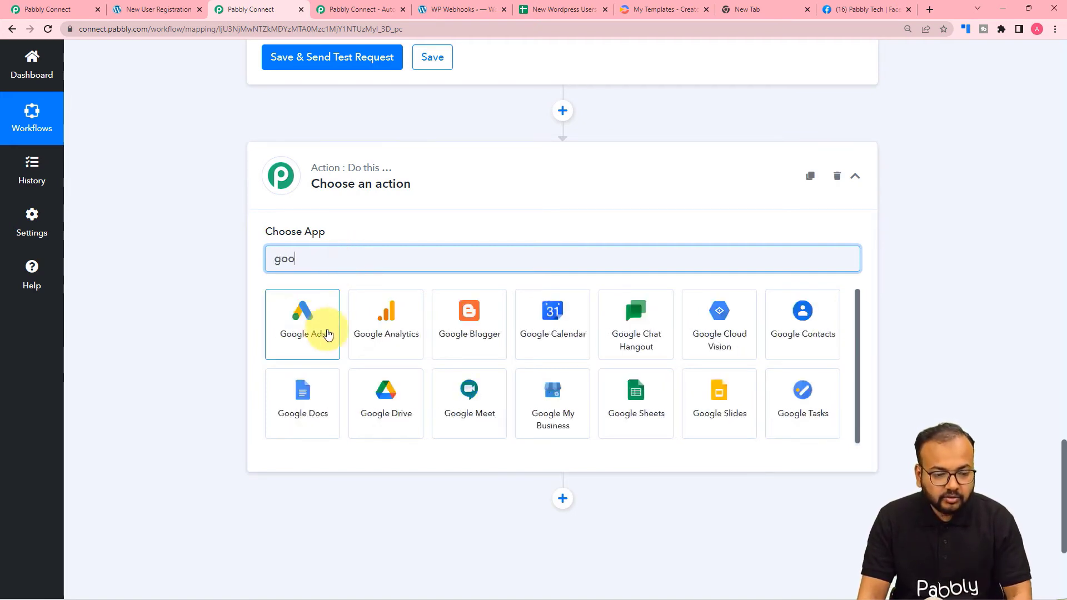
click(627, 407)
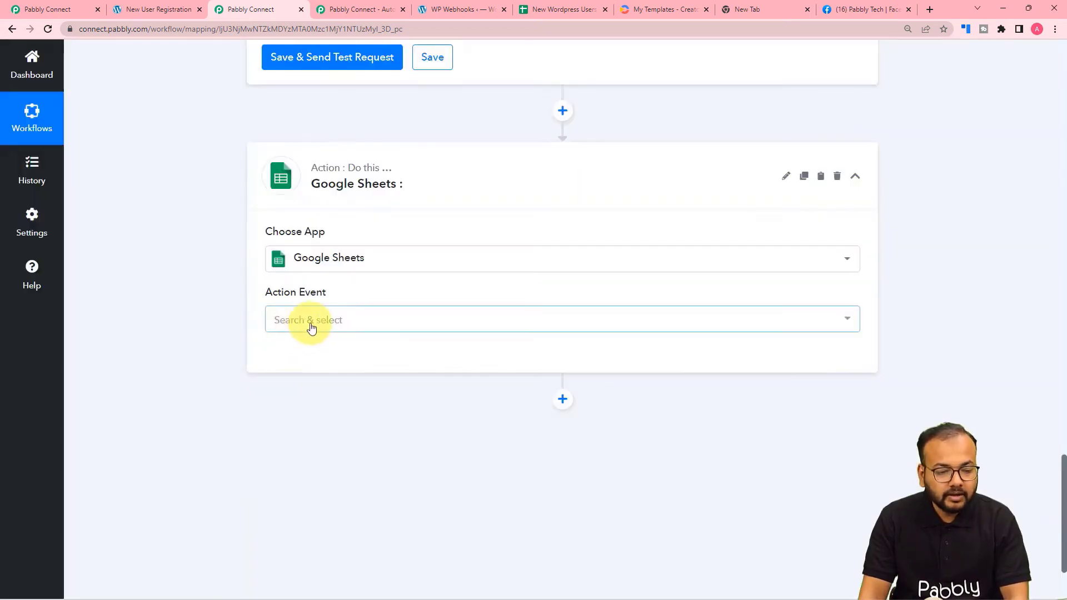
click(310, 327)
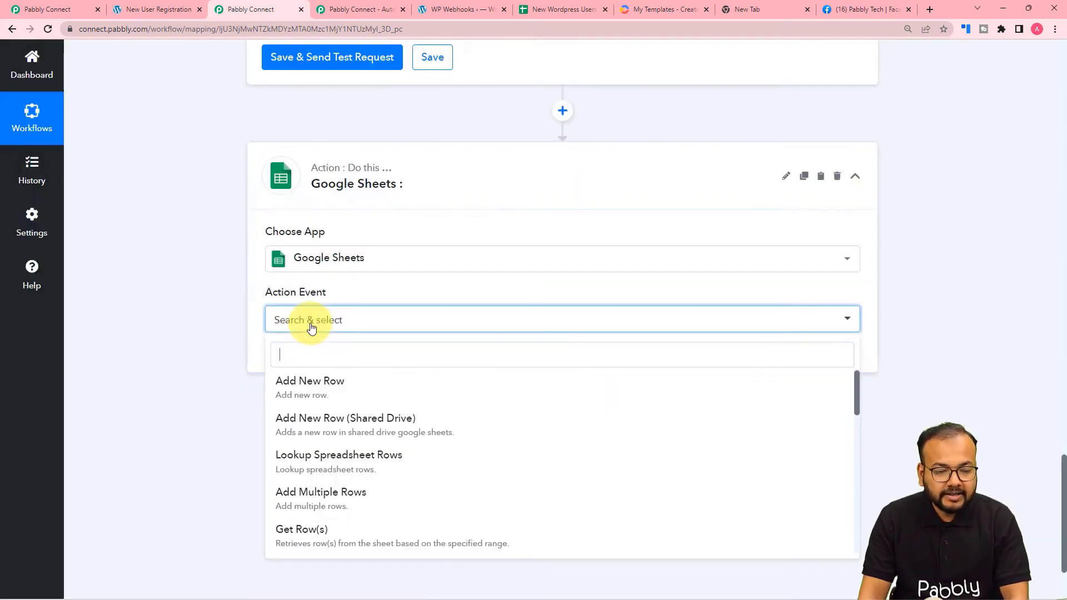
scroll(313, 475, down, 1)
click(341, 480)
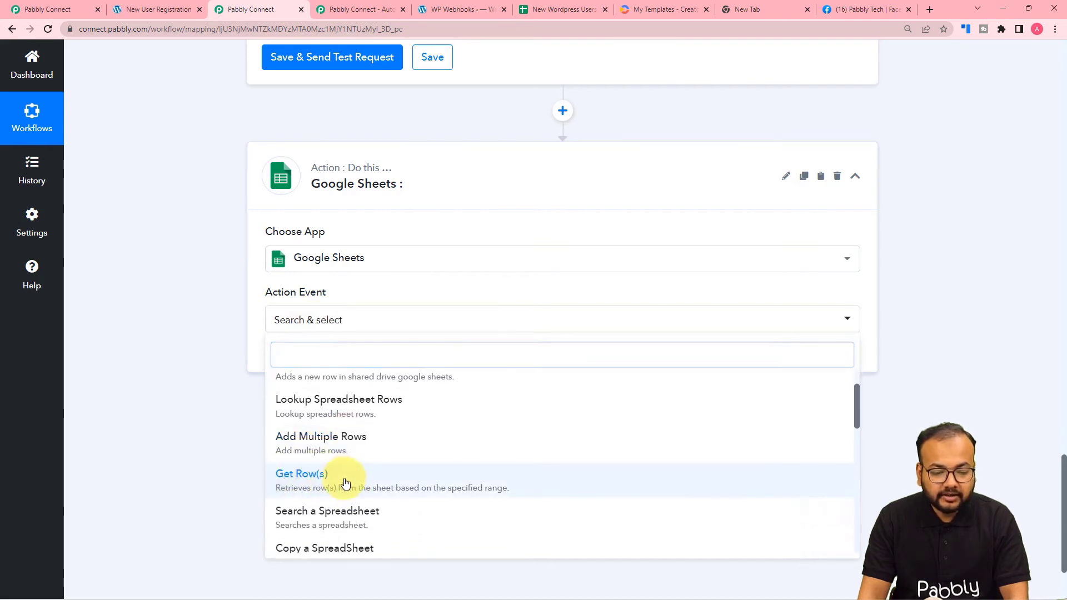
Authorize a new Google Sheets connection by signing in with the Google account.
click(280, 361)
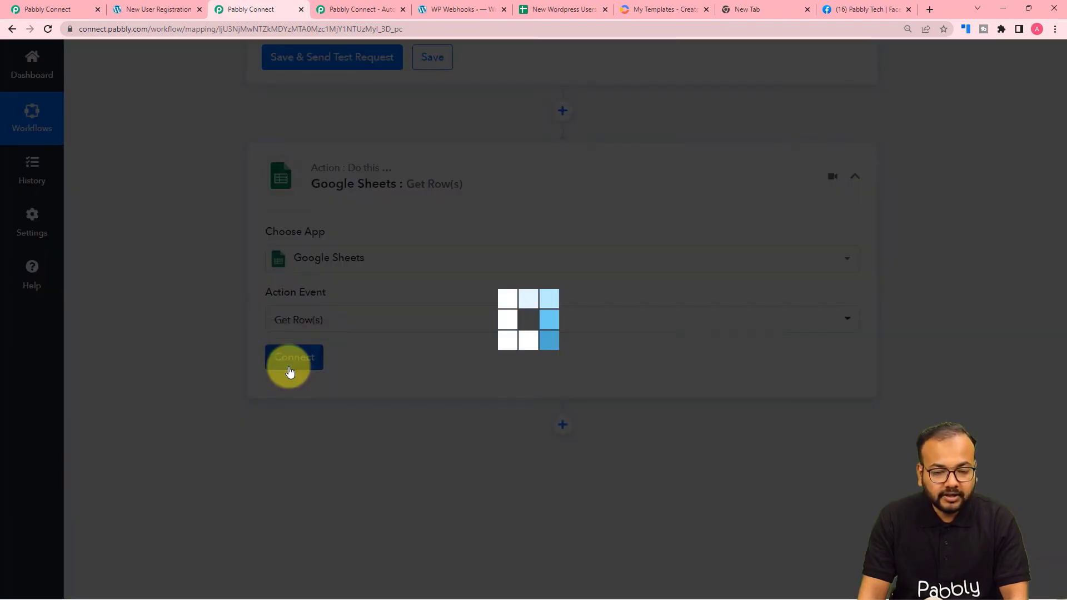
click(493, 186)
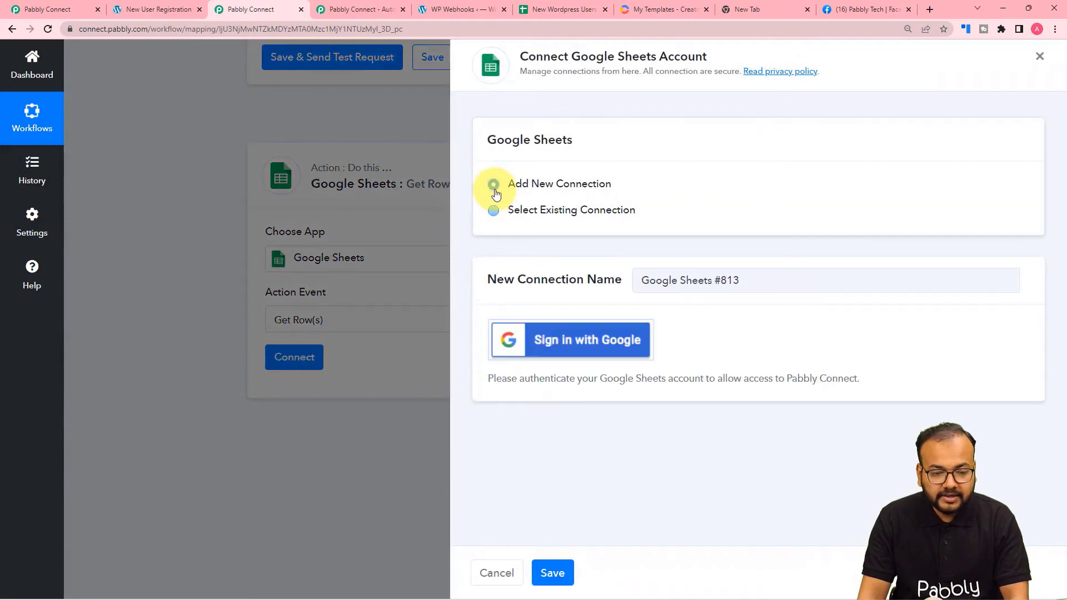
click(556, 347)
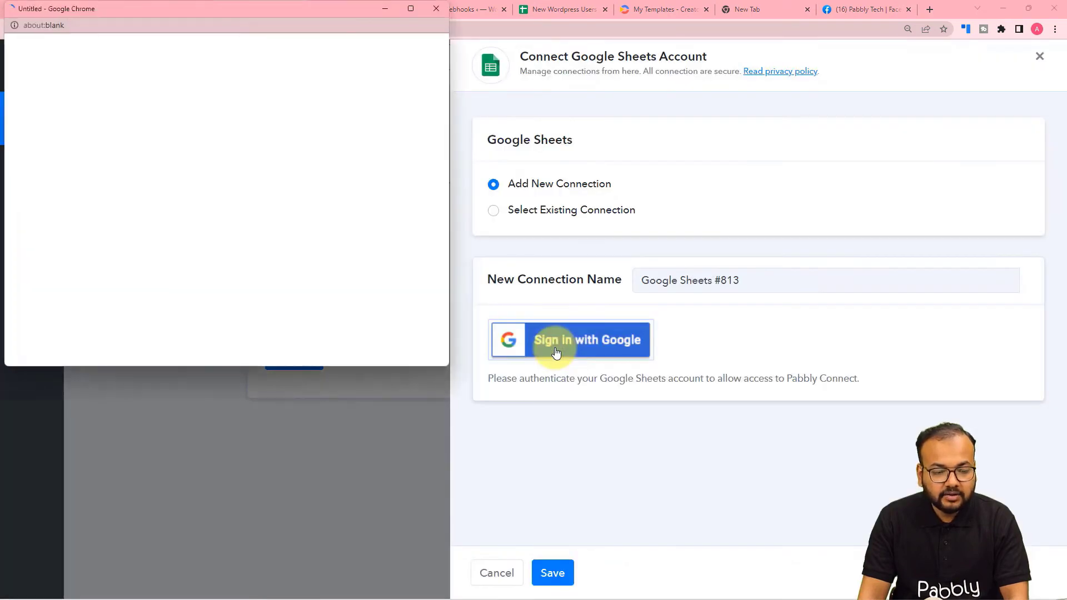
click(158, 289)
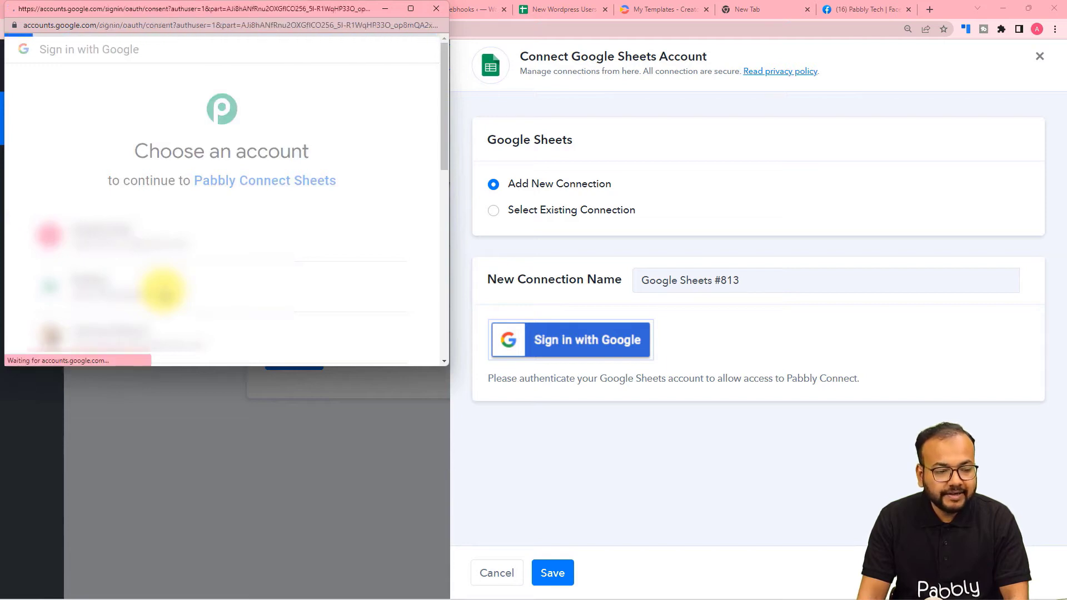
scroll(223, 256, down, 5)
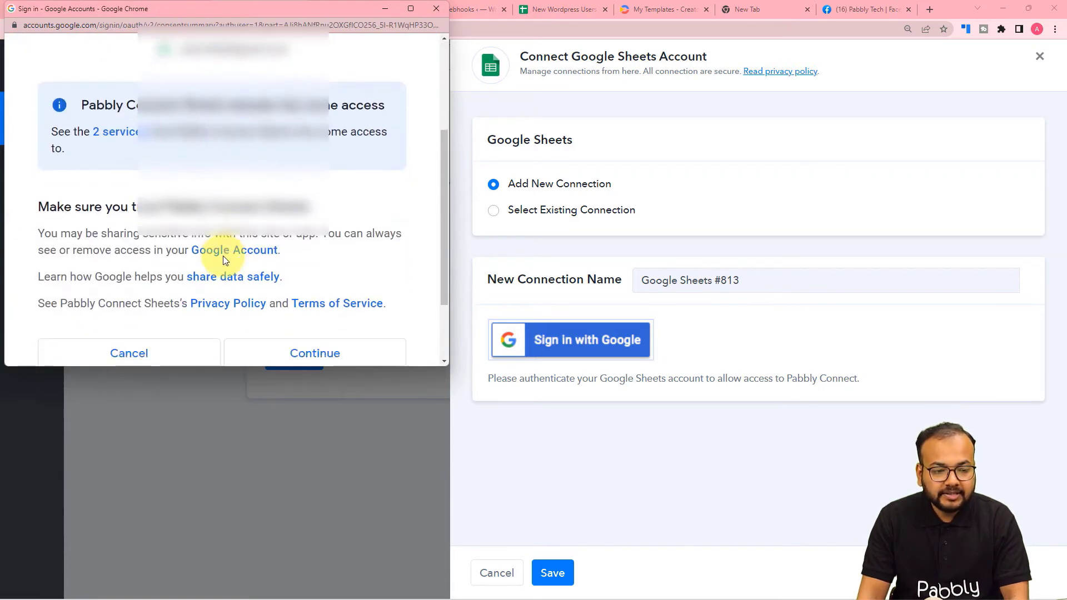
click(280, 264)
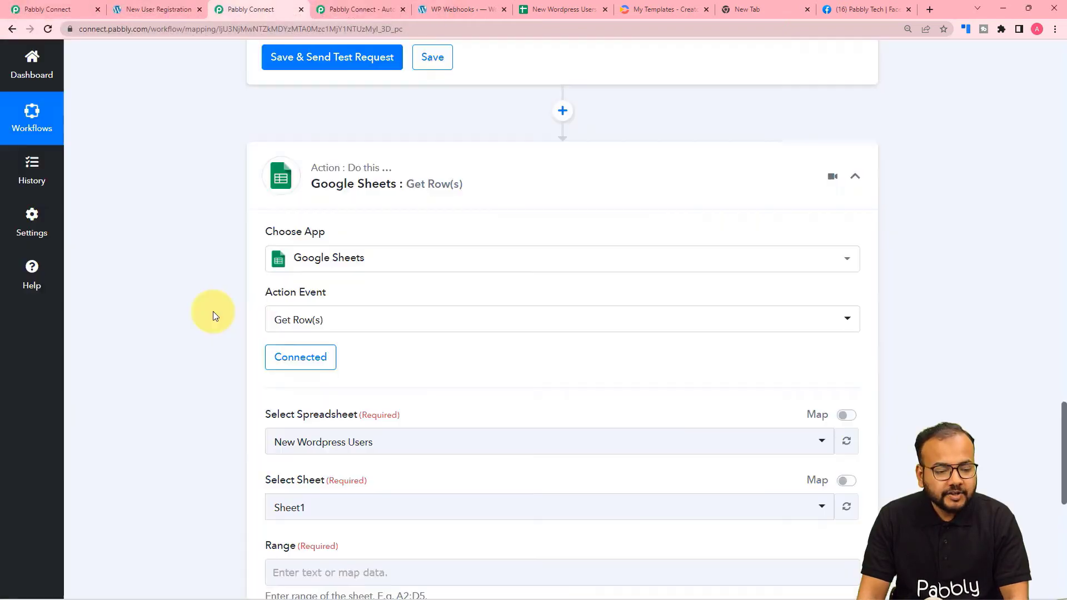
Choose New Wordpress Users as the Get Row(s) spreadsheet.
scroll(212, 313, down, 3)
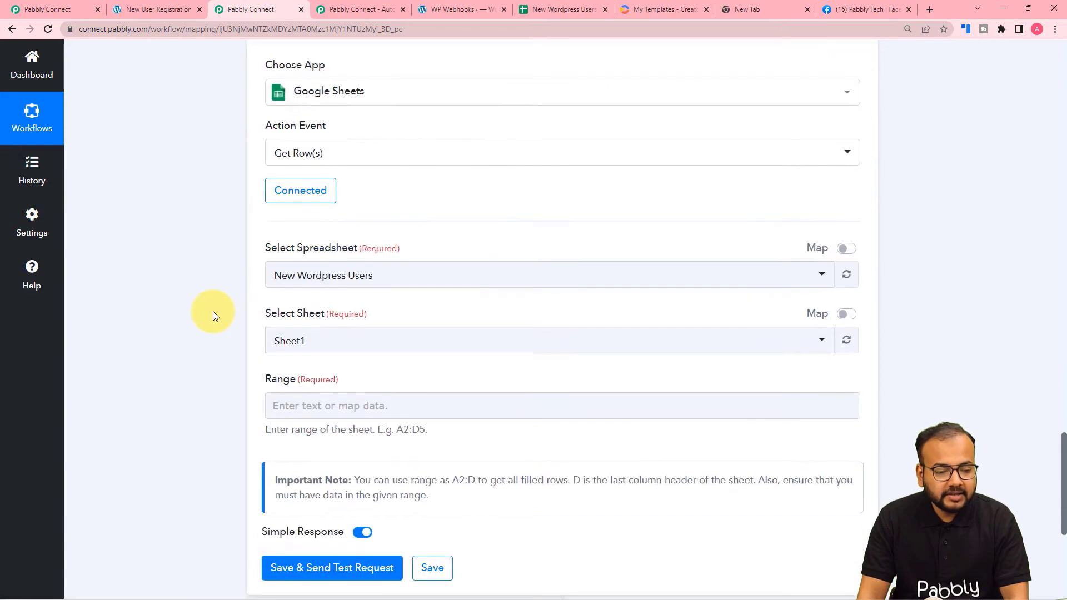
click(548, 9)
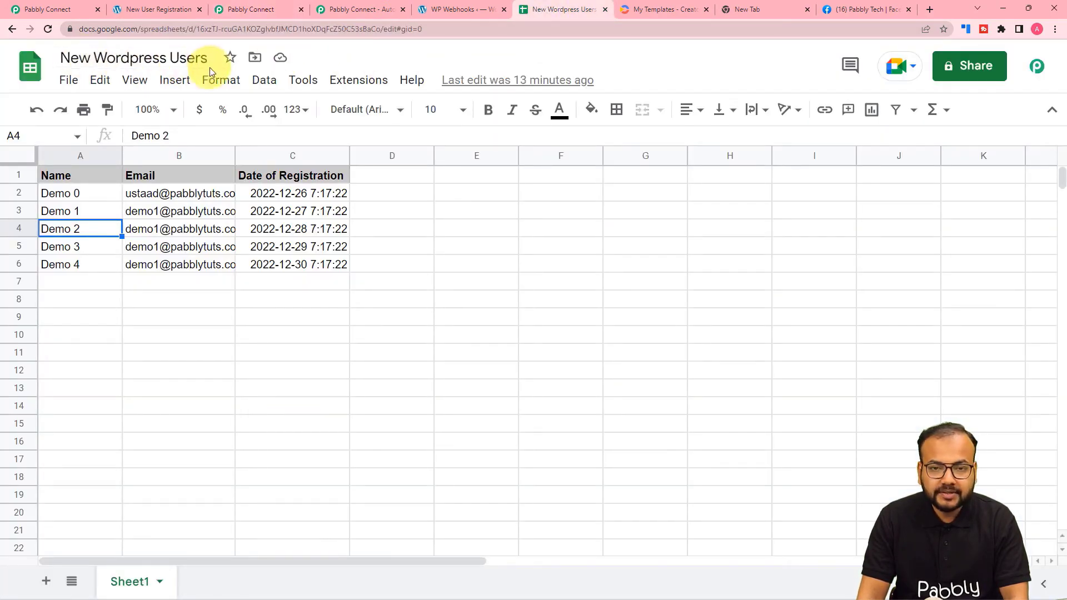
click(251, 9)
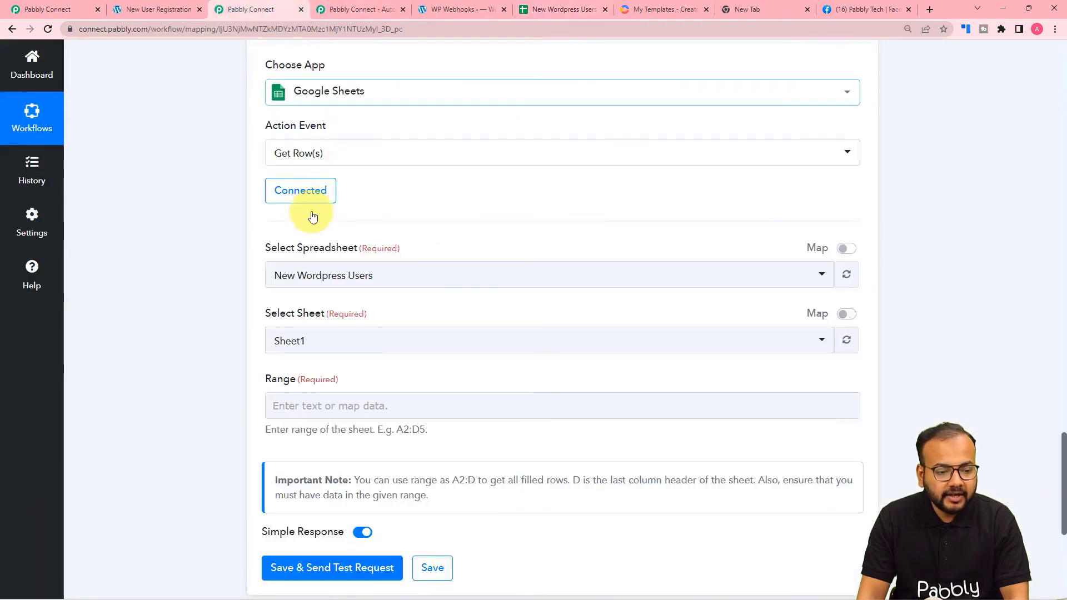
click(317, 286)
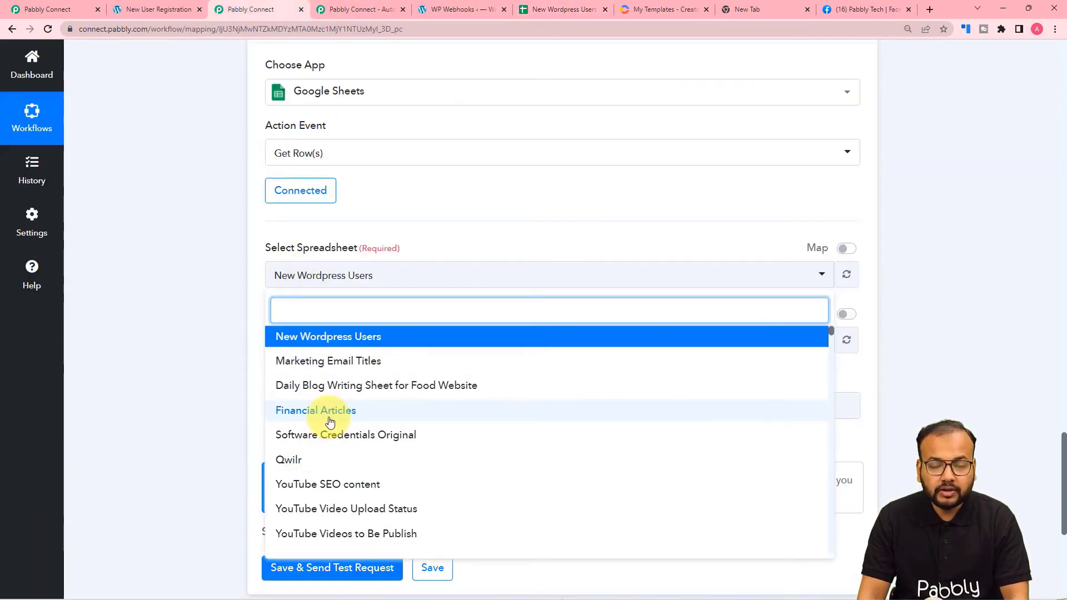
click(345, 338)
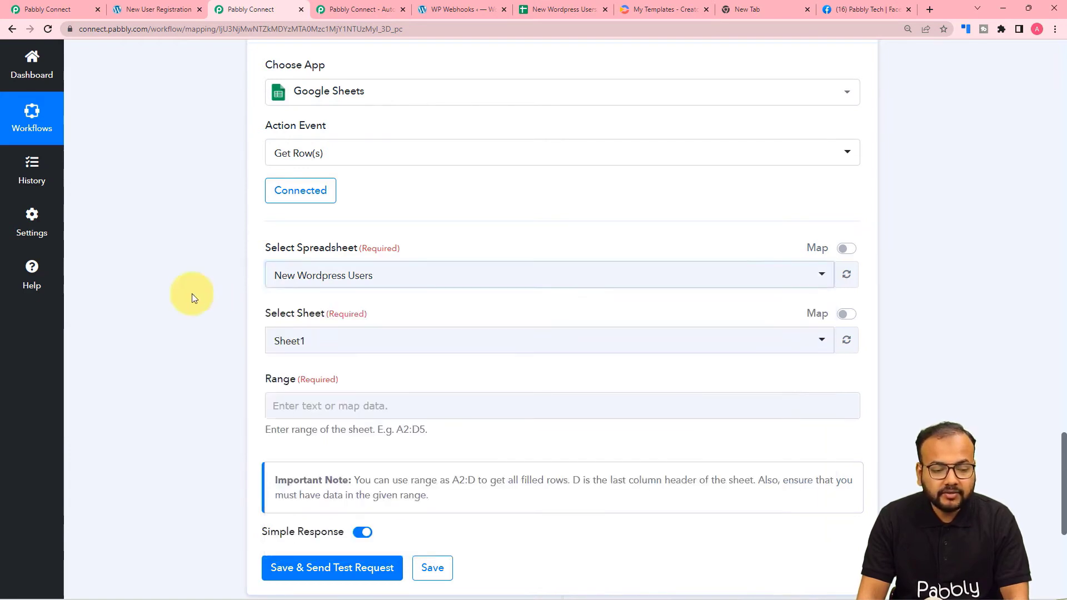
Keep Sheet1, leave the Range empty for now, and view the spreadsheet rows.
scroll(192, 293, down, 3)
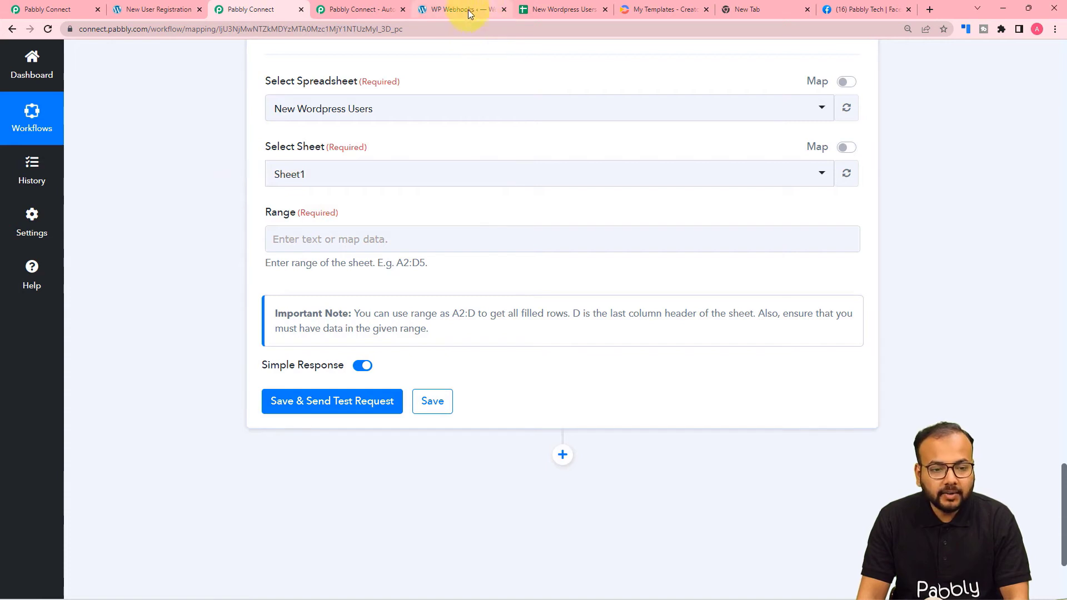
click(558, 9)
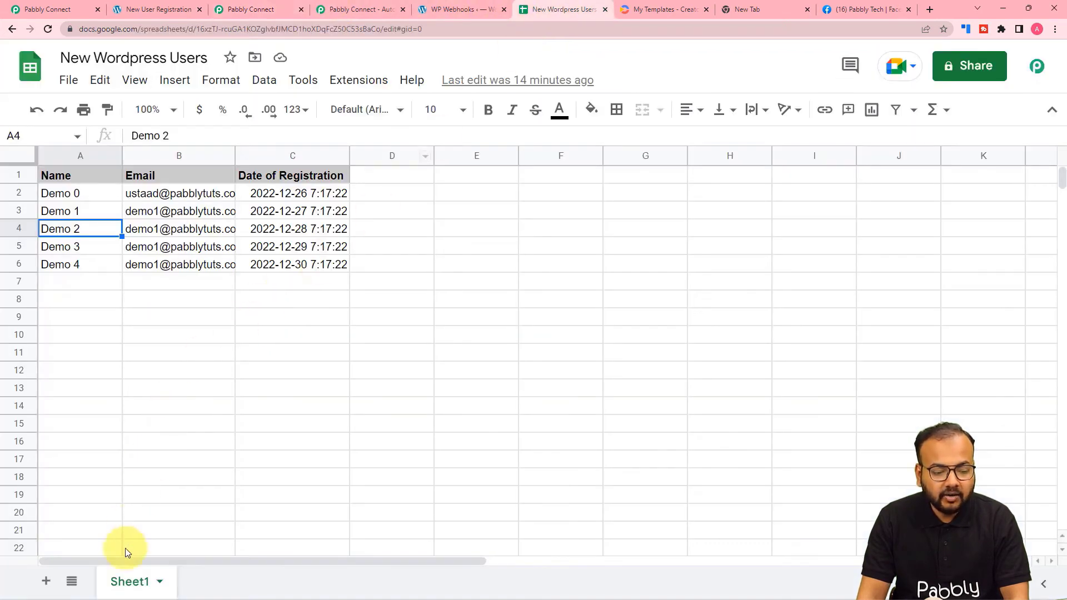
click(261, 6)
click(281, 236)
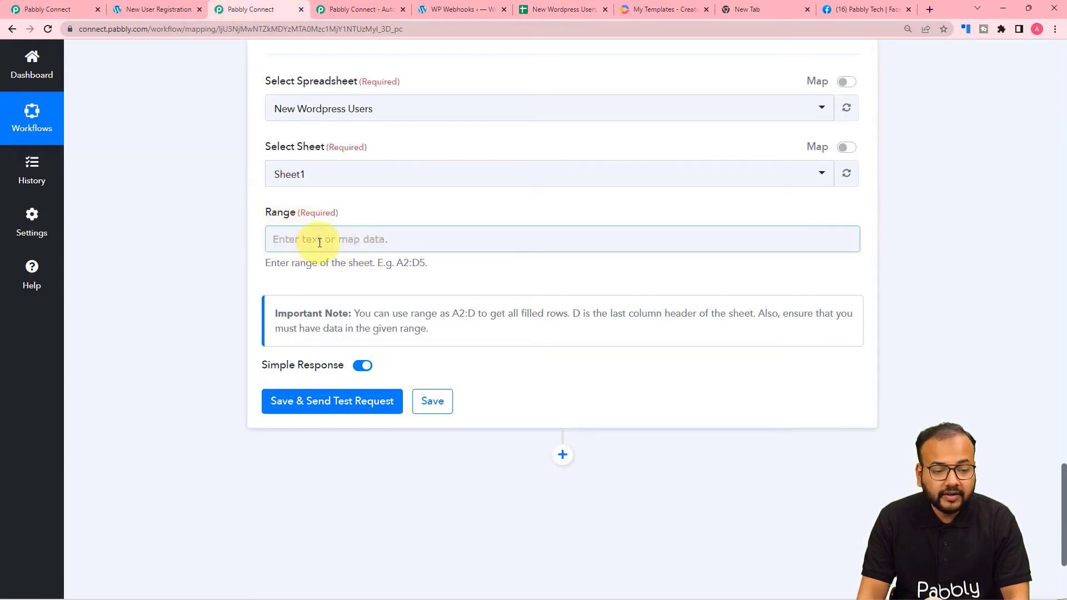
click(222, 258)
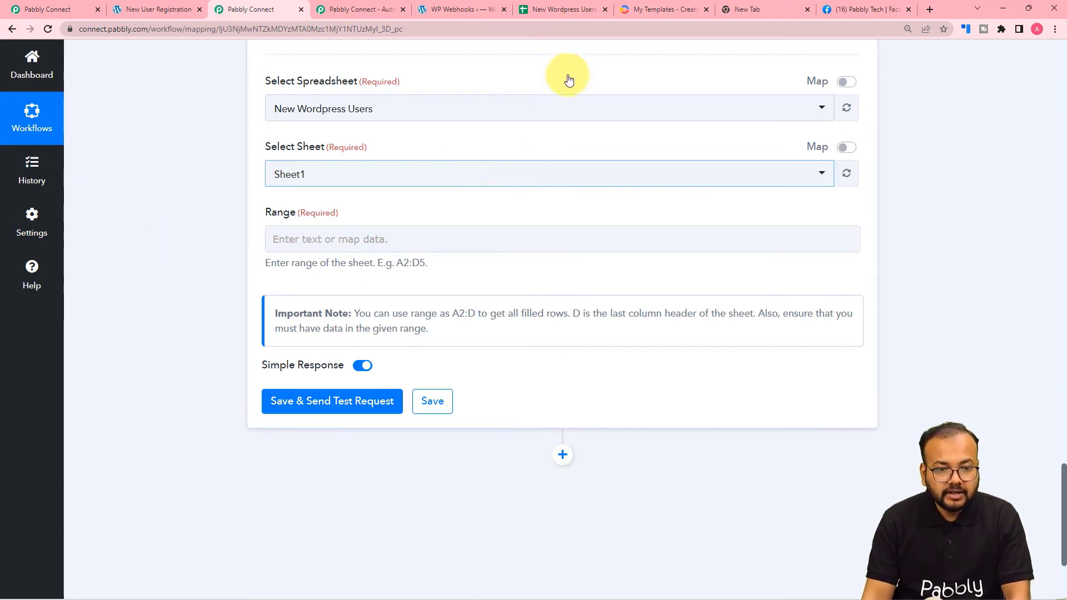
click(555, 9)
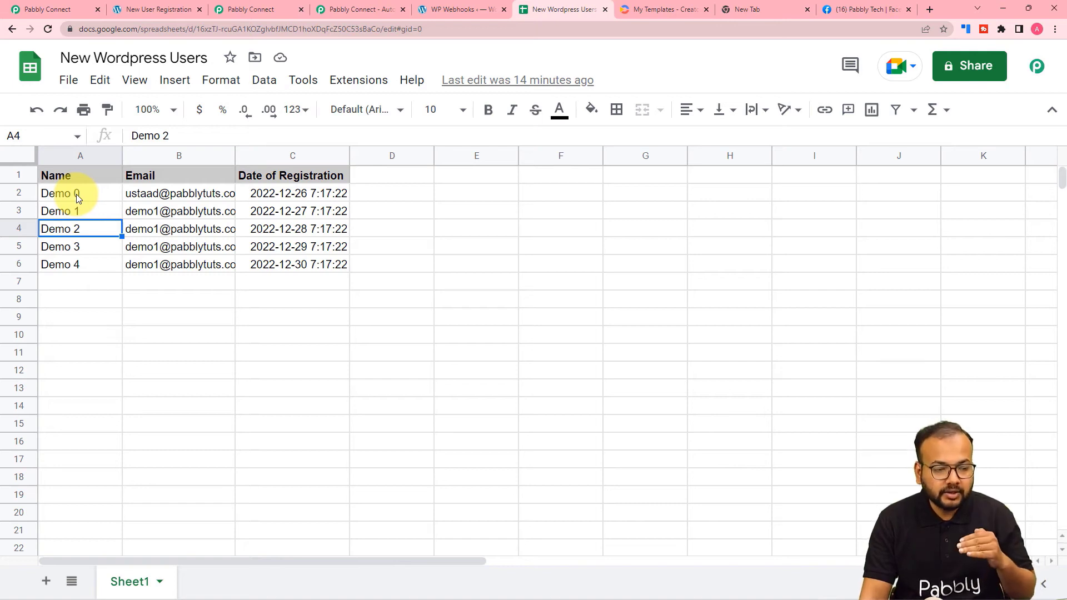
Select cells A2:C4 (Demo 0 to Demo 2) in the sheet, then return to the workflow.
click(48, 195)
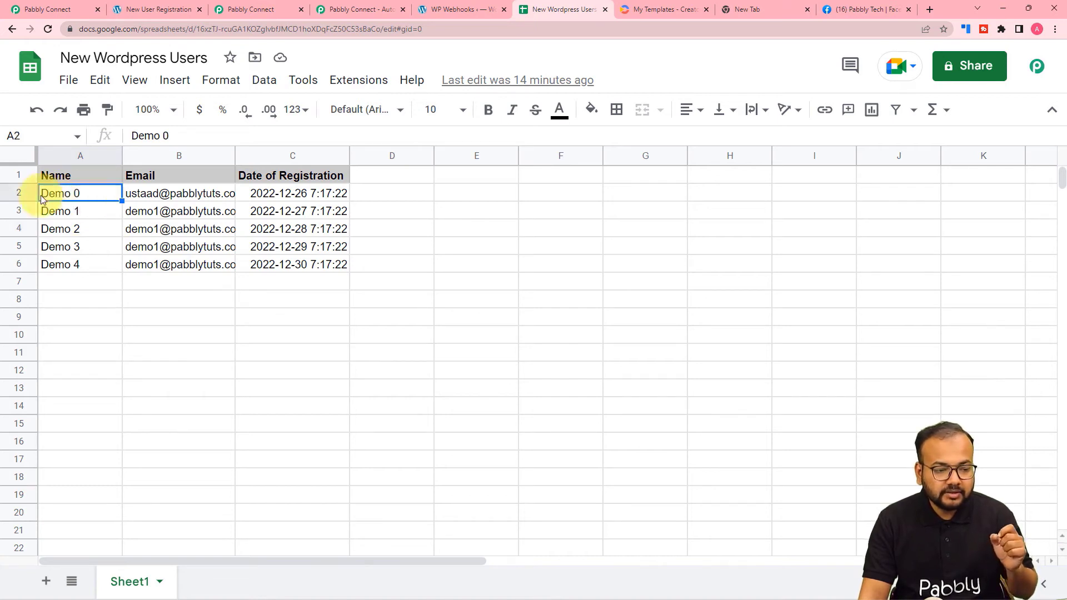
key(shift+Right)
key(shift+Right)
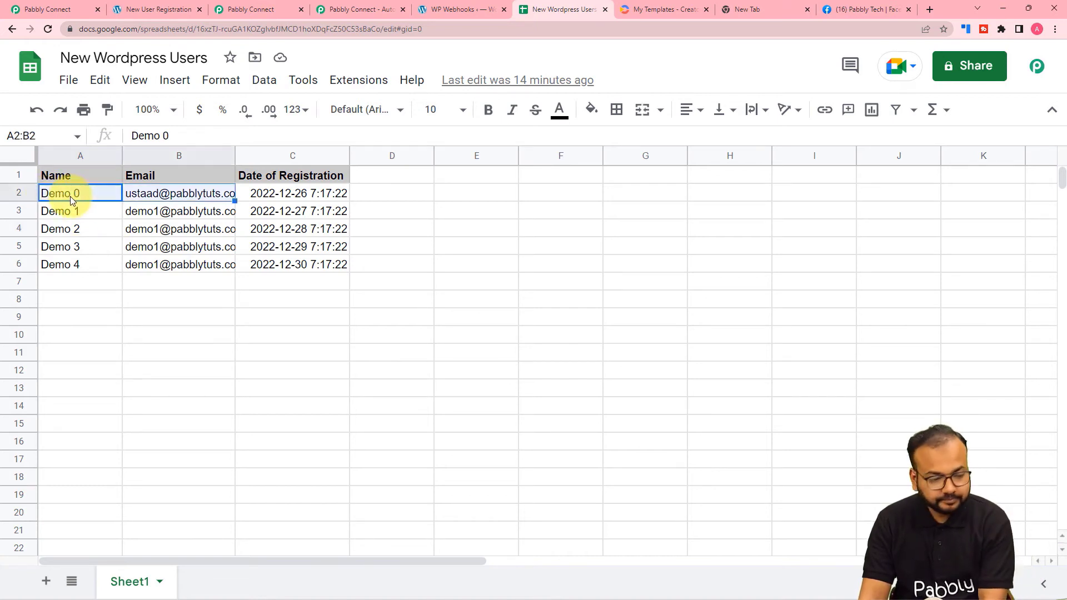
key(shift+Down)
key(shift+Down)
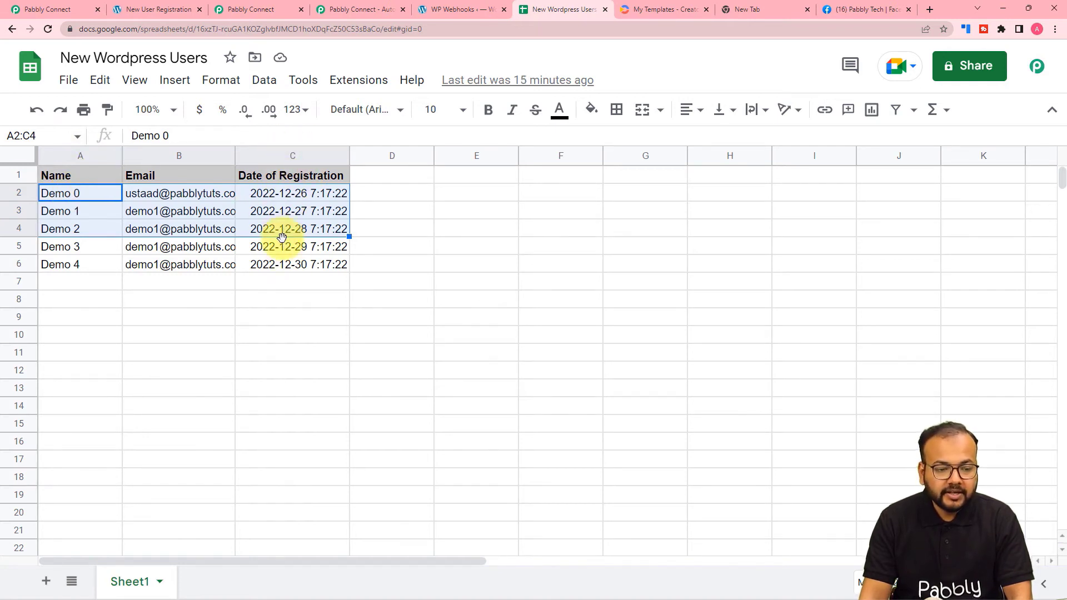
click(269, 14)
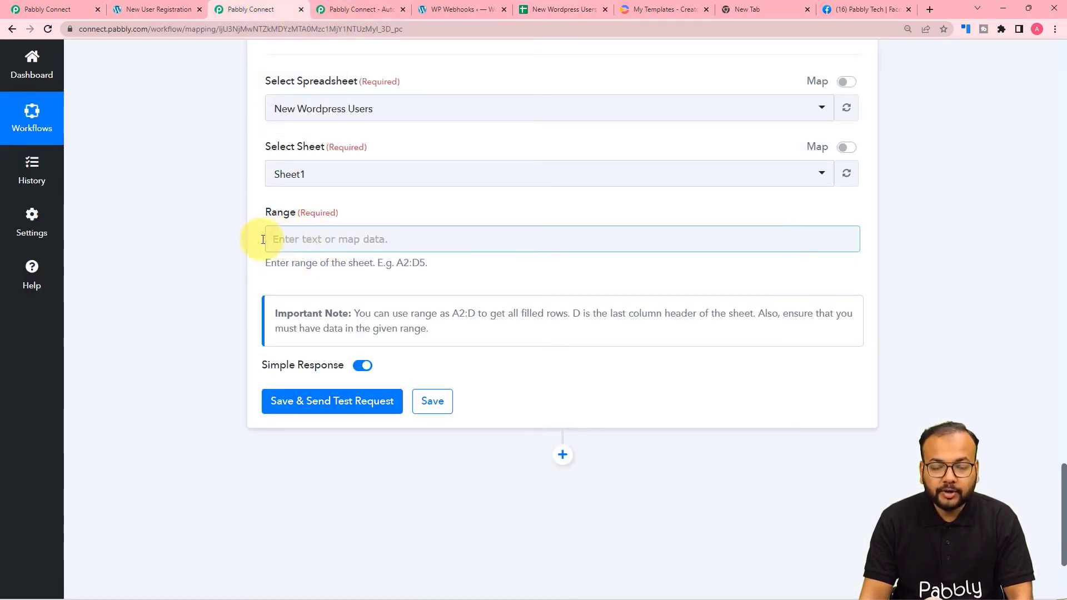
click(326, 238)
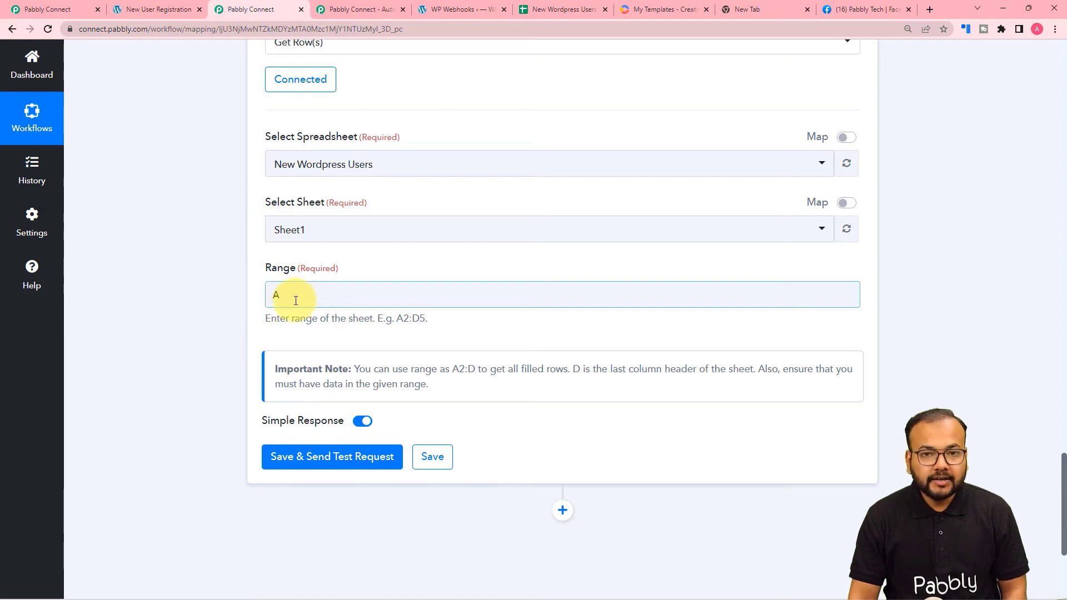
scroll(291, 300, up, 8)
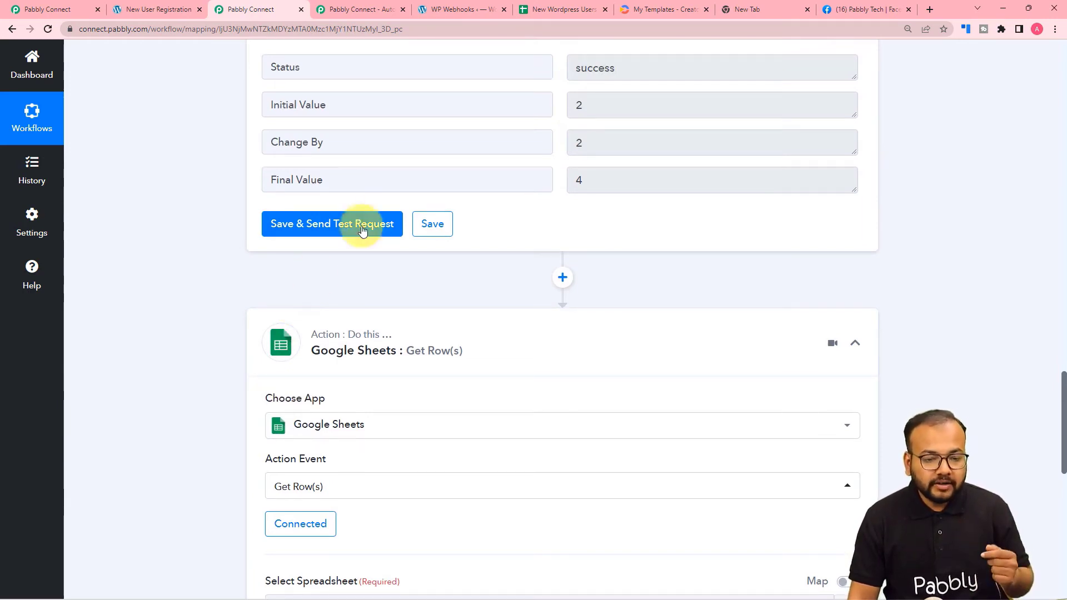
scroll(372, 220, up, 1)
scroll(387, 222, up, 7)
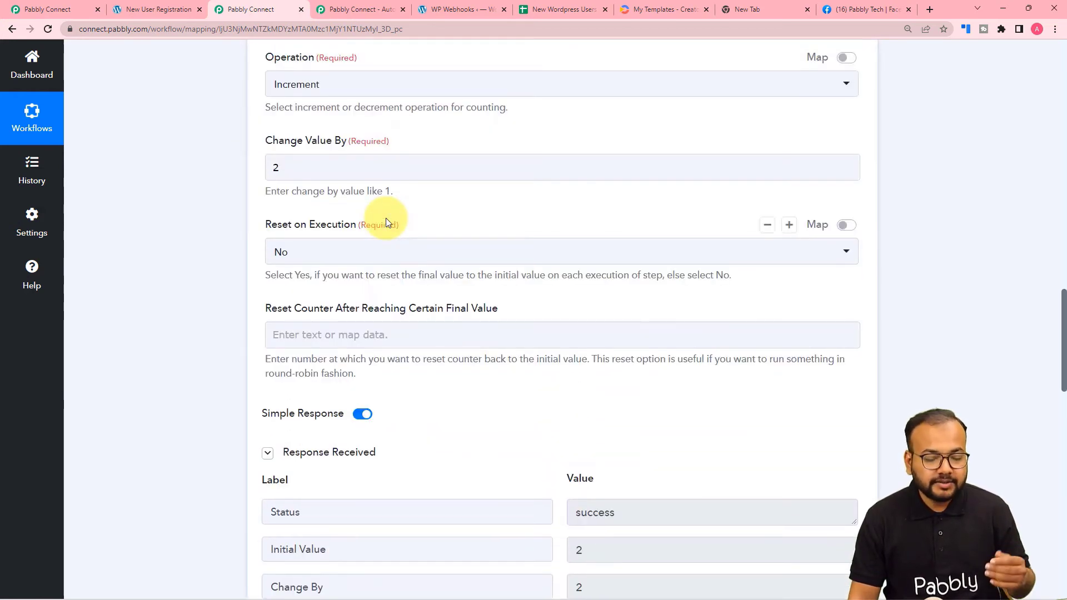
scroll(387, 222, down, 6)
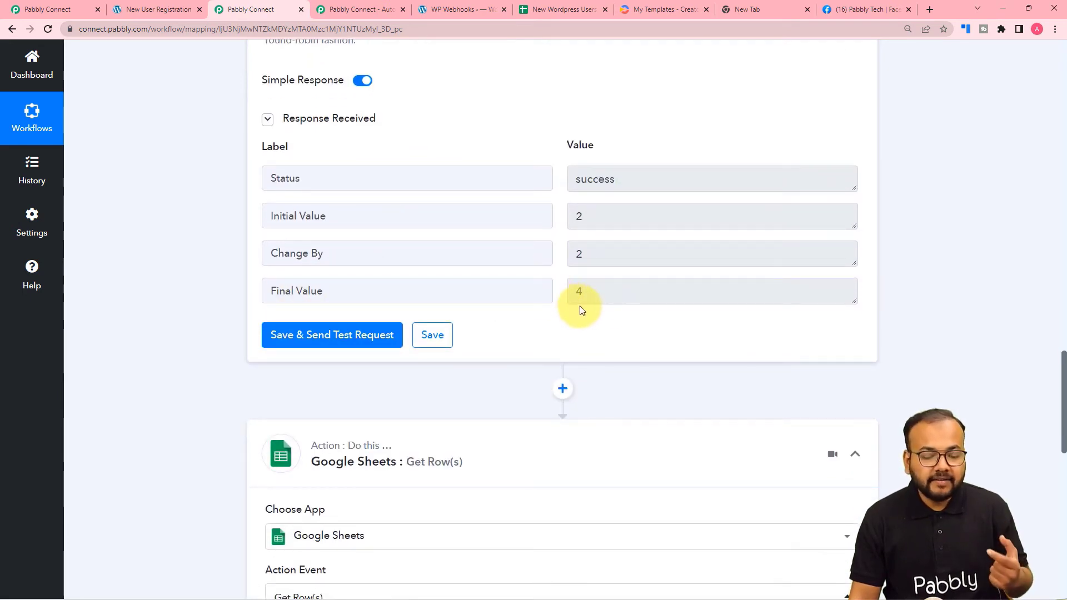
click(561, 9)
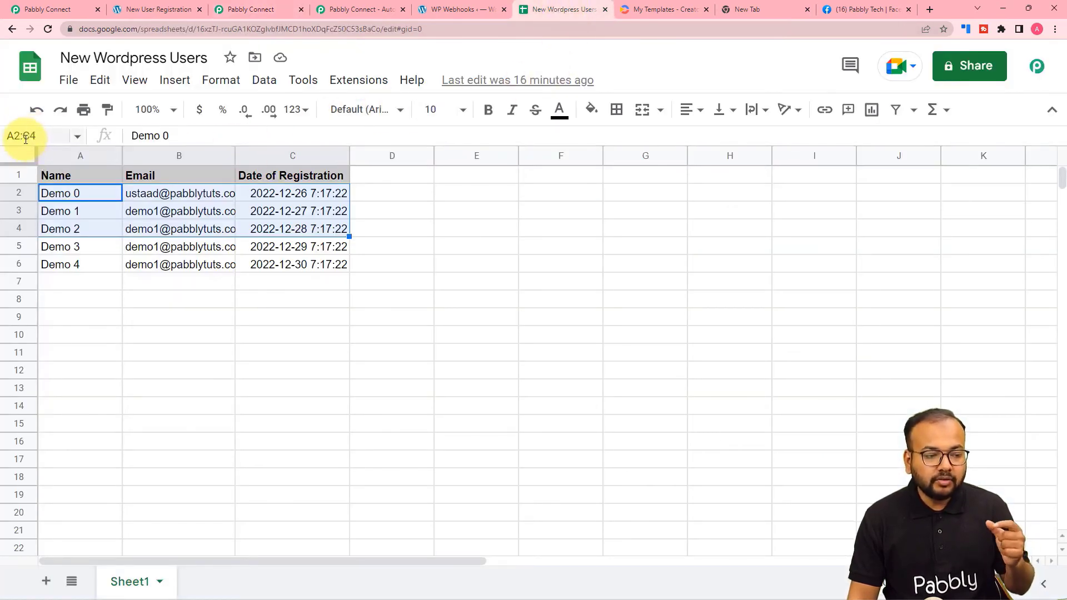
click(276, 11)
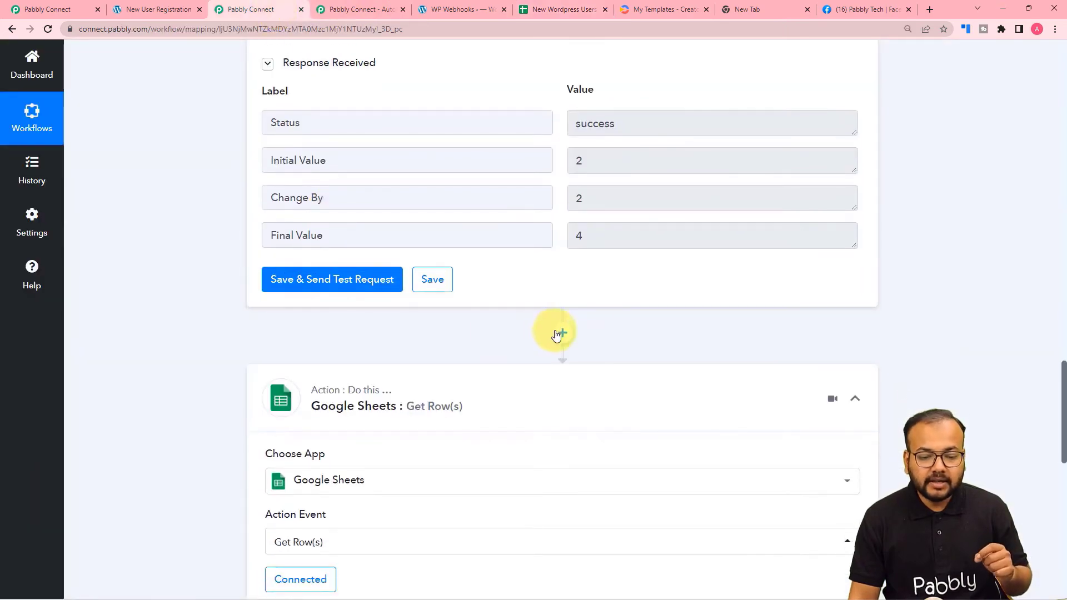
Insert a connected Number Formatter 'Perform Math Operation' step after the counter step.
click(558, 334)
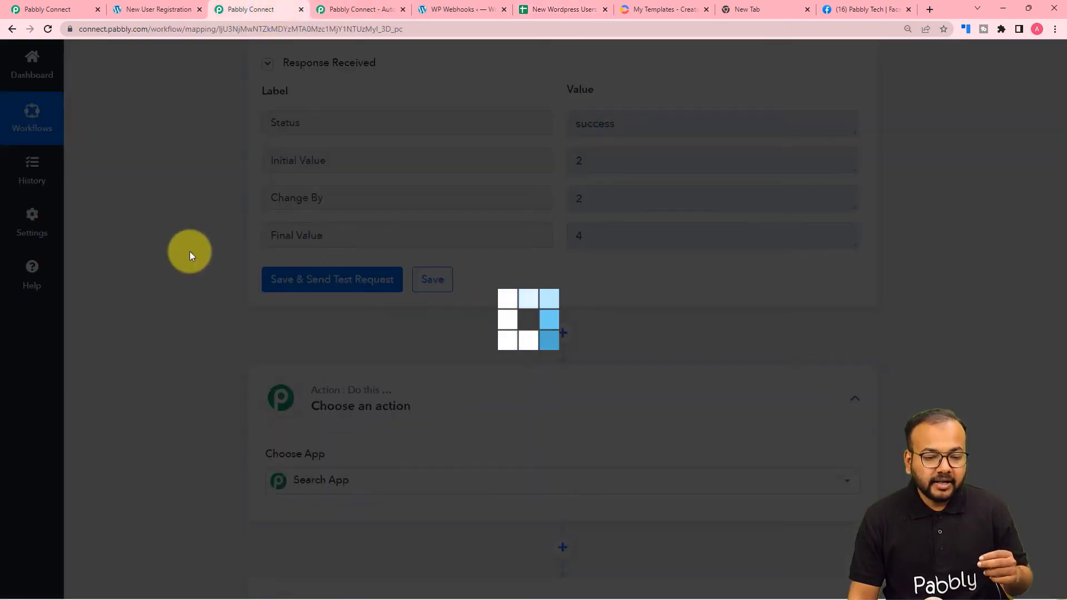
scroll(189, 252, down, 3)
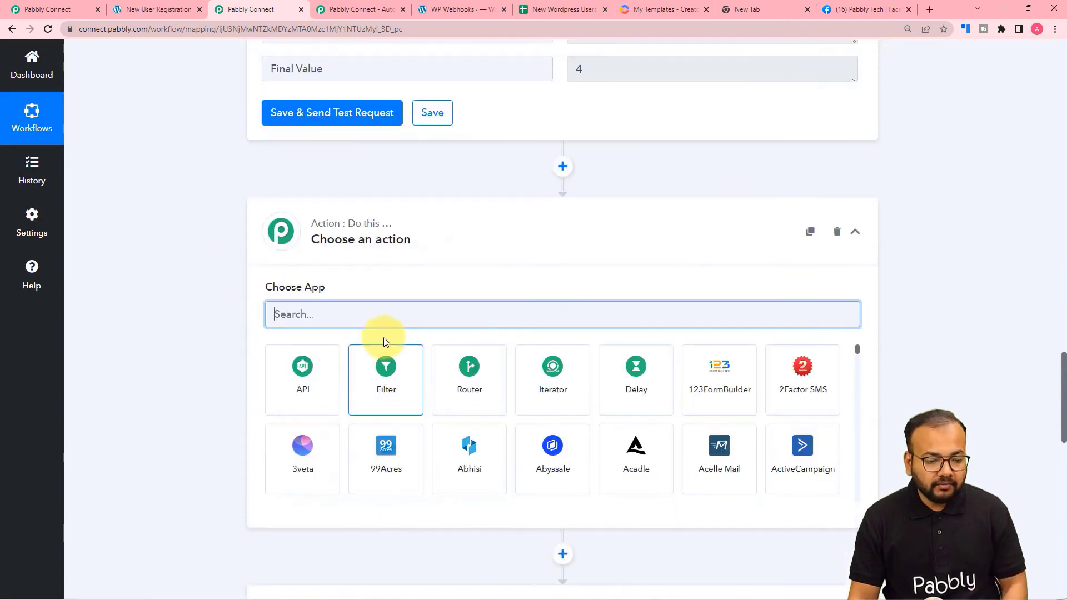
text(numb)
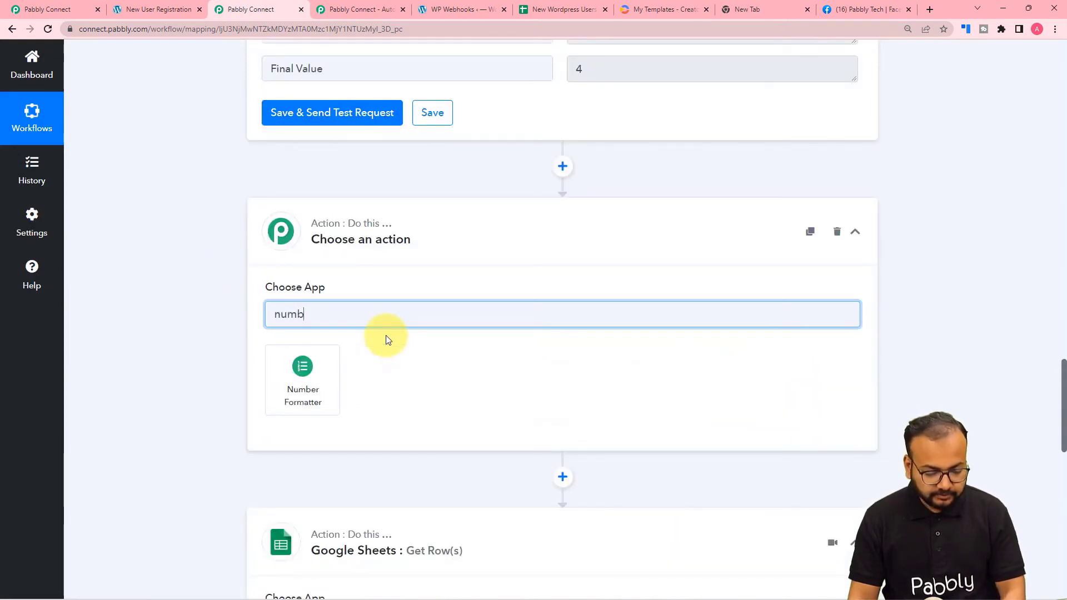
click(315, 366)
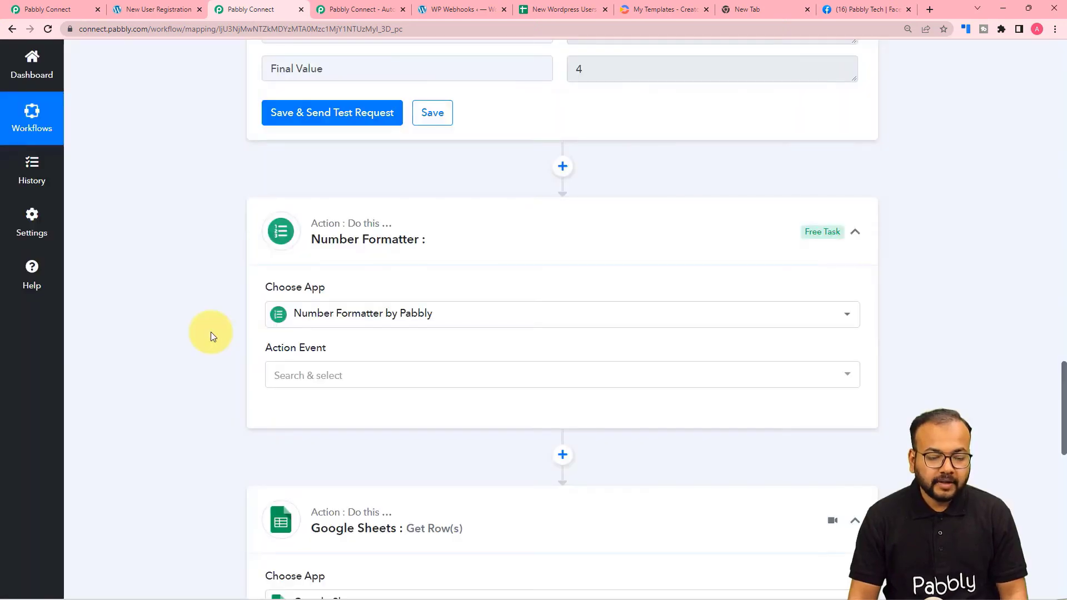
scroll(385, 282, down, 3)
click(325, 210)
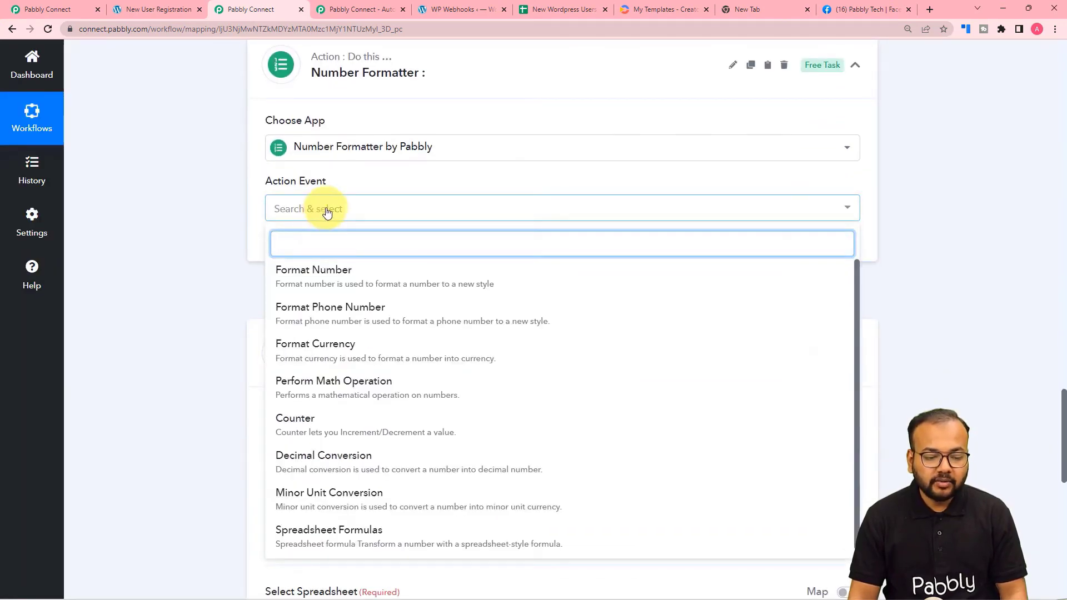
click(340, 392)
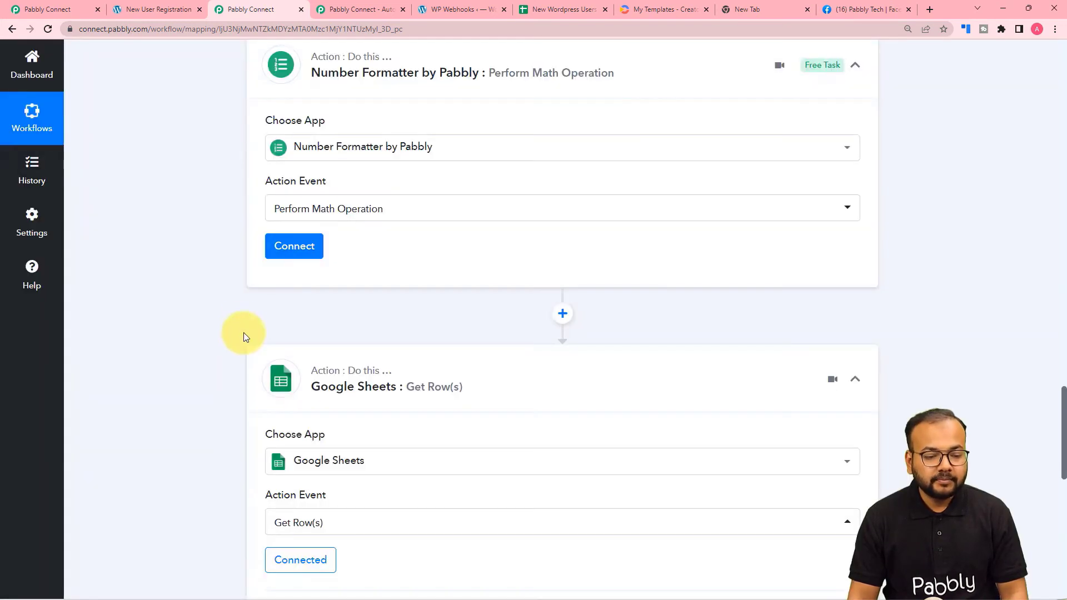
click(284, 247)
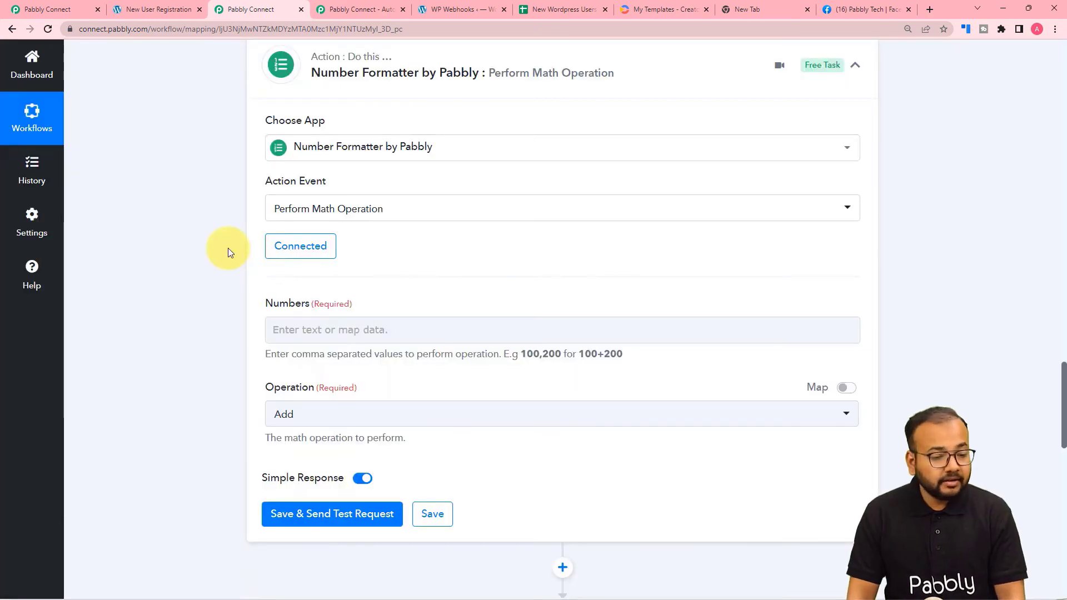
Map the Counter step's Final Value into the Numbers field.
scroll(228, 248, up, 6)
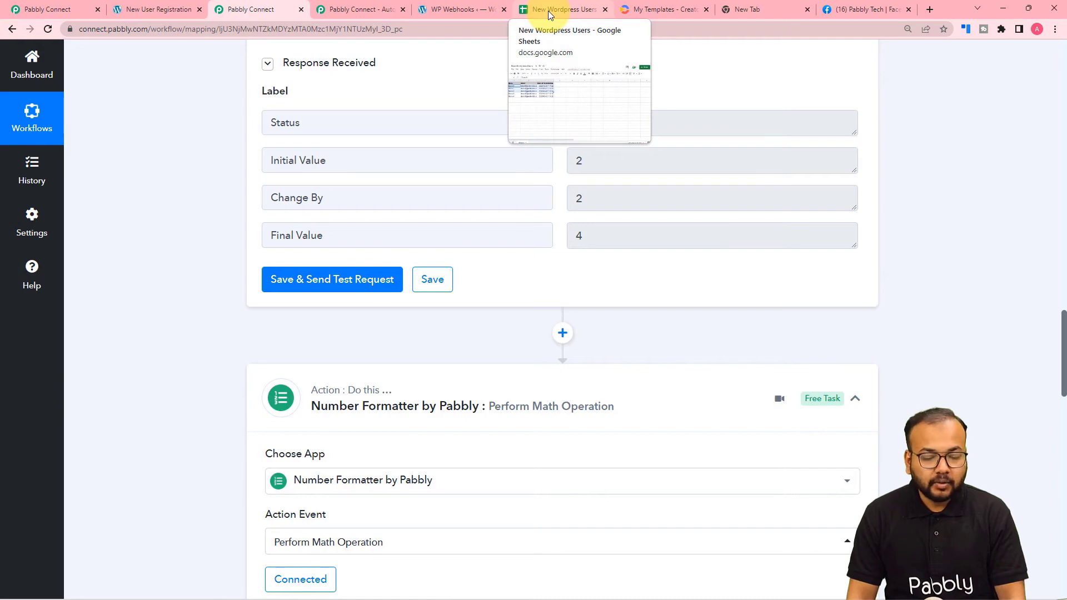
scroll(162, 268, down, 8)
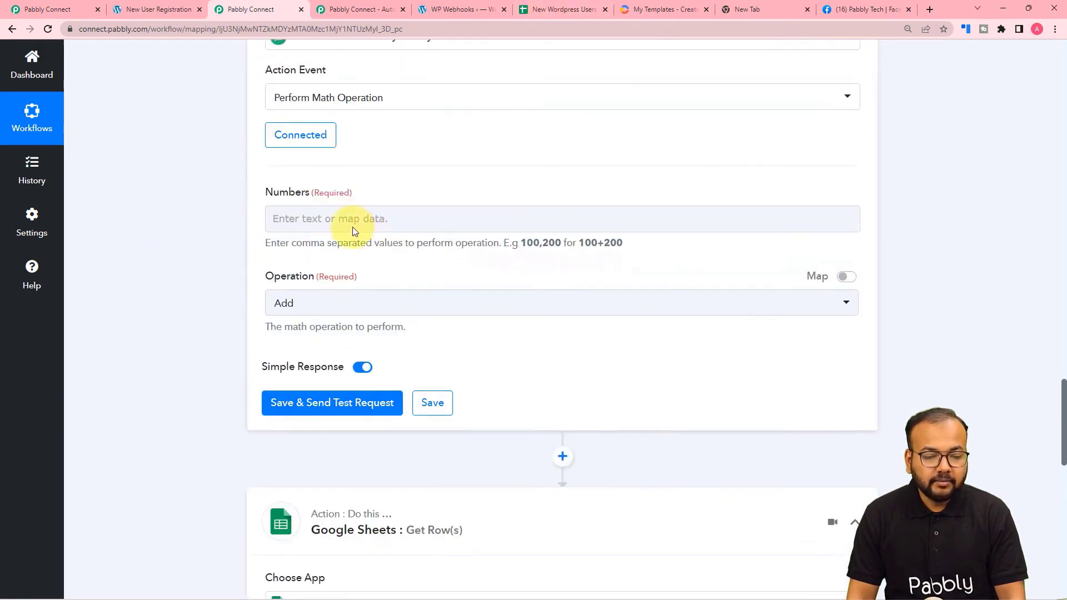
scroll(352, 232, up, 6)
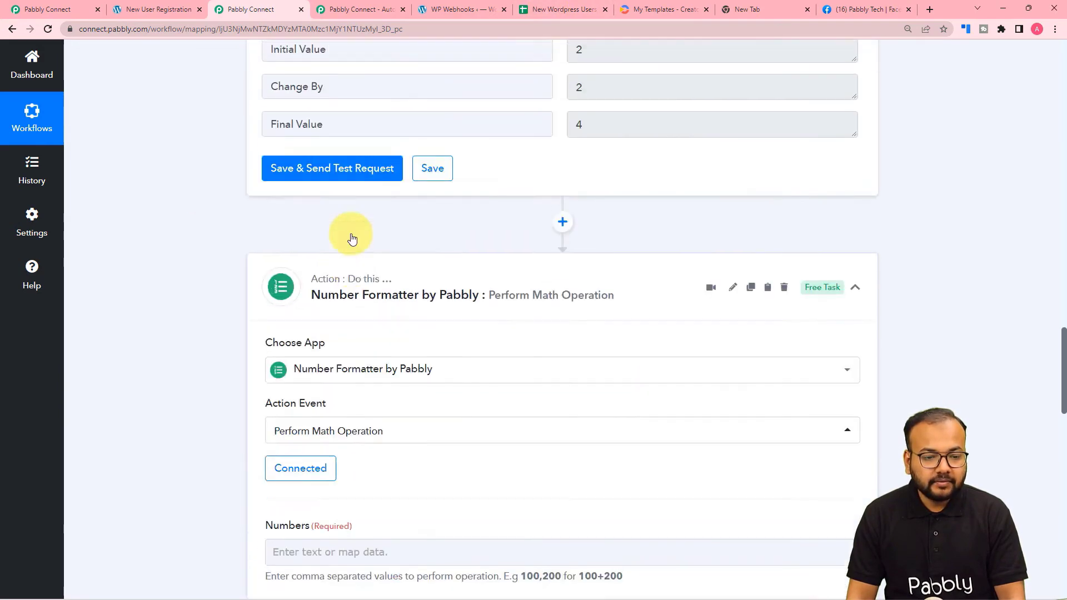
scroll(352, 239, up, 3)
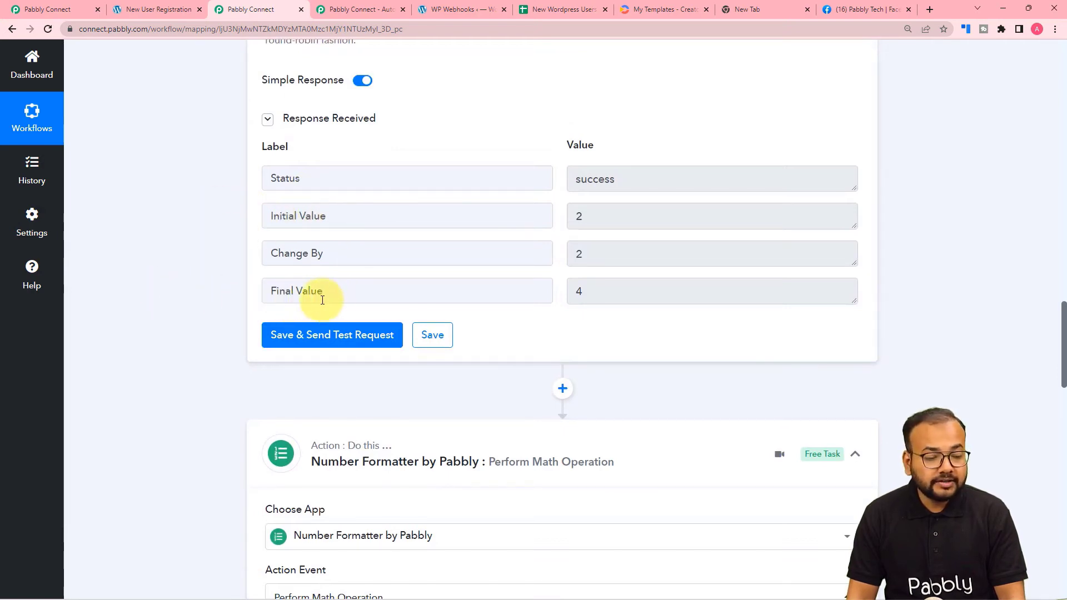
scroll(194, 290, down, 7)
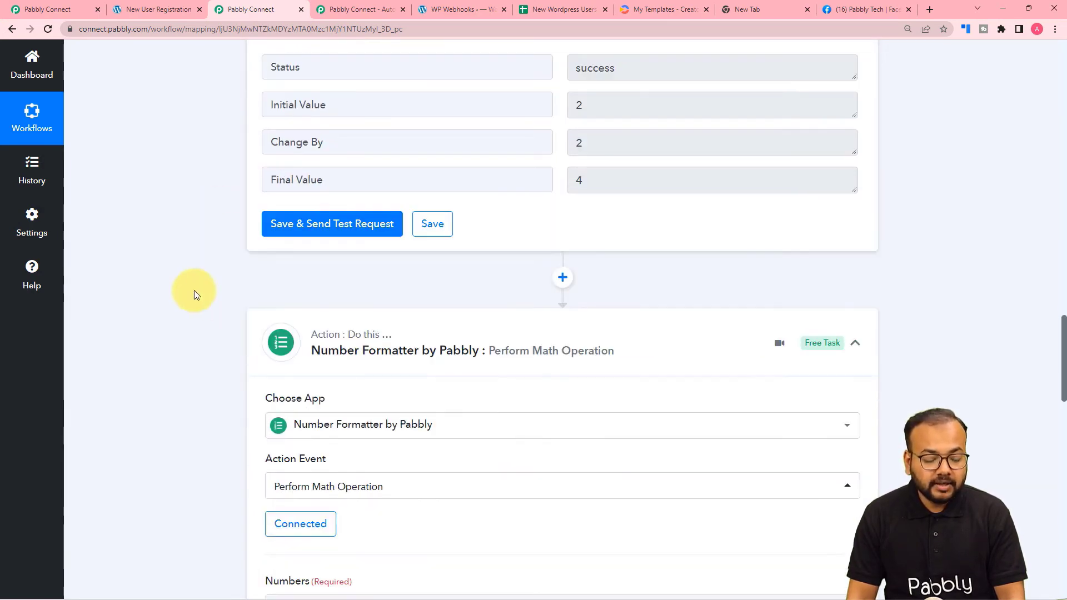
scroll(195, 290, down, 3)
click(307, 163)
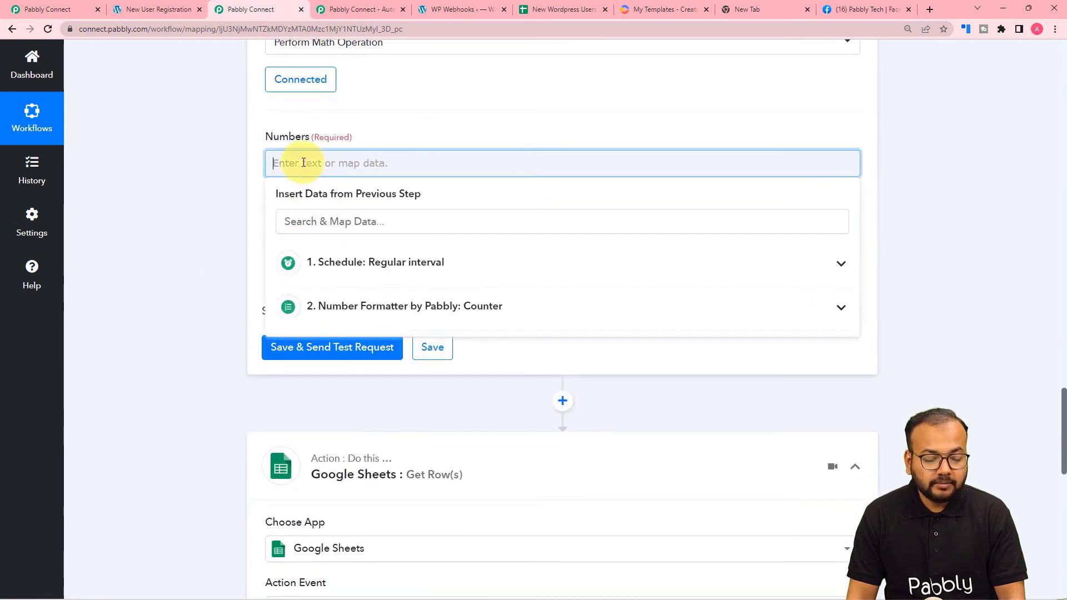
click(328, 306)
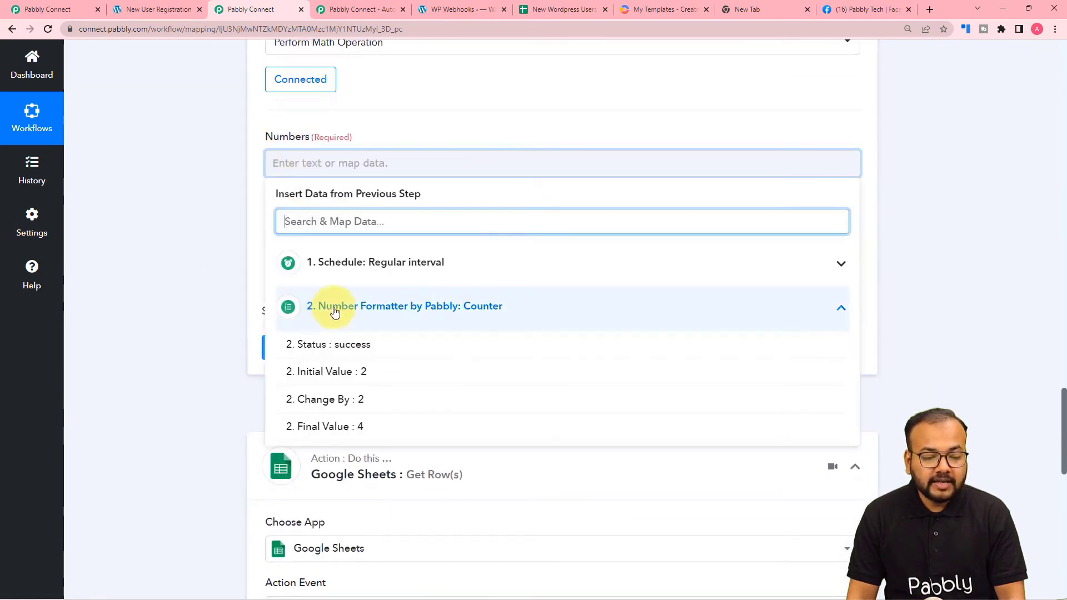
click(328, 425)
click(209, 274)
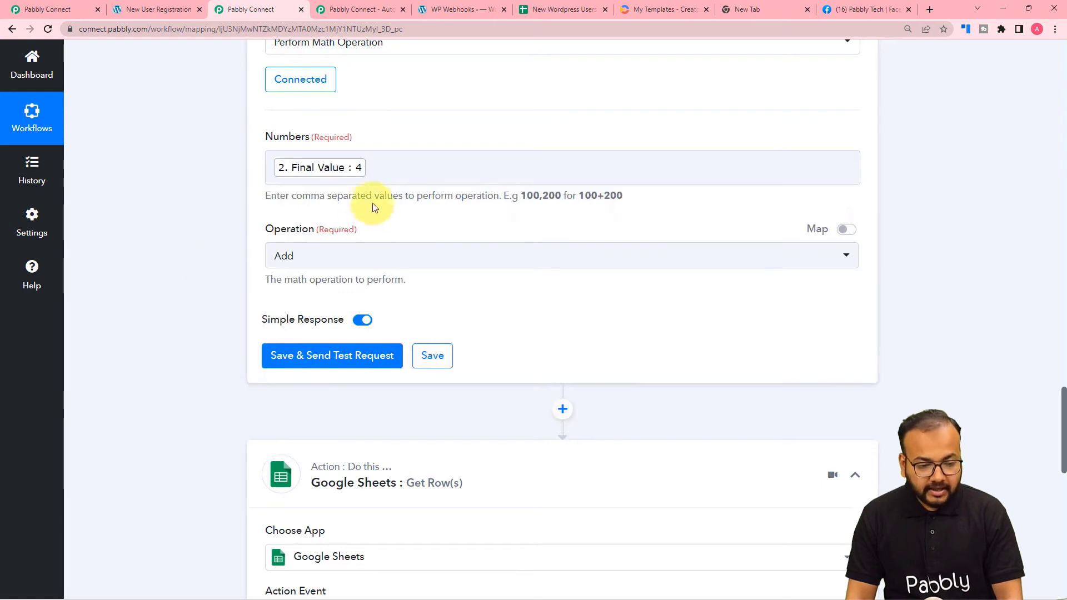
Append ',2' to Numbers and set the Operation to Subtract.
click(376, 178)
click(376, 179)
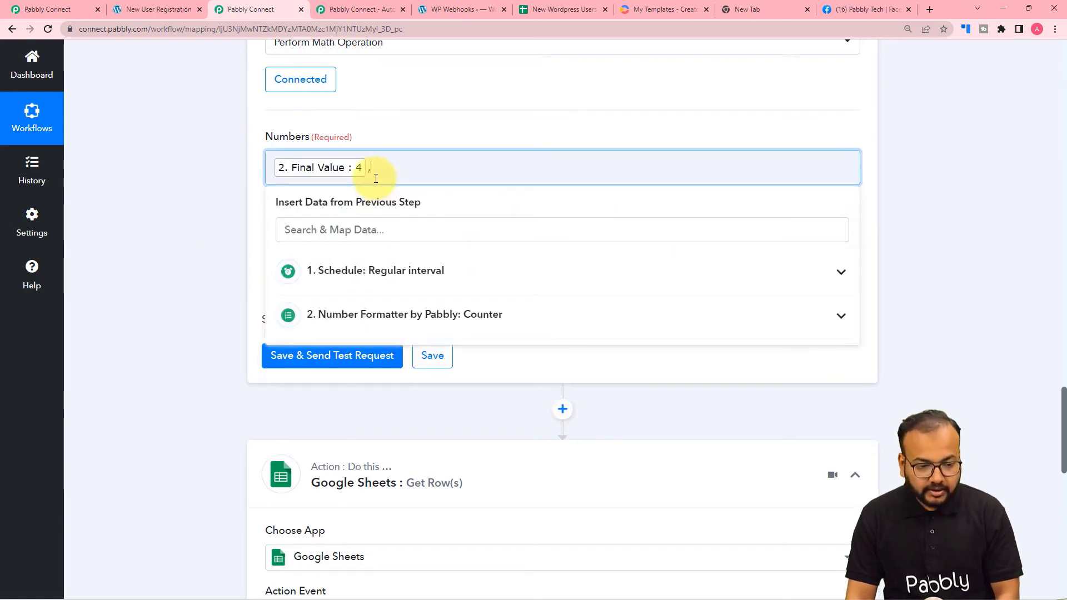
text(,2)
click(201, 204)
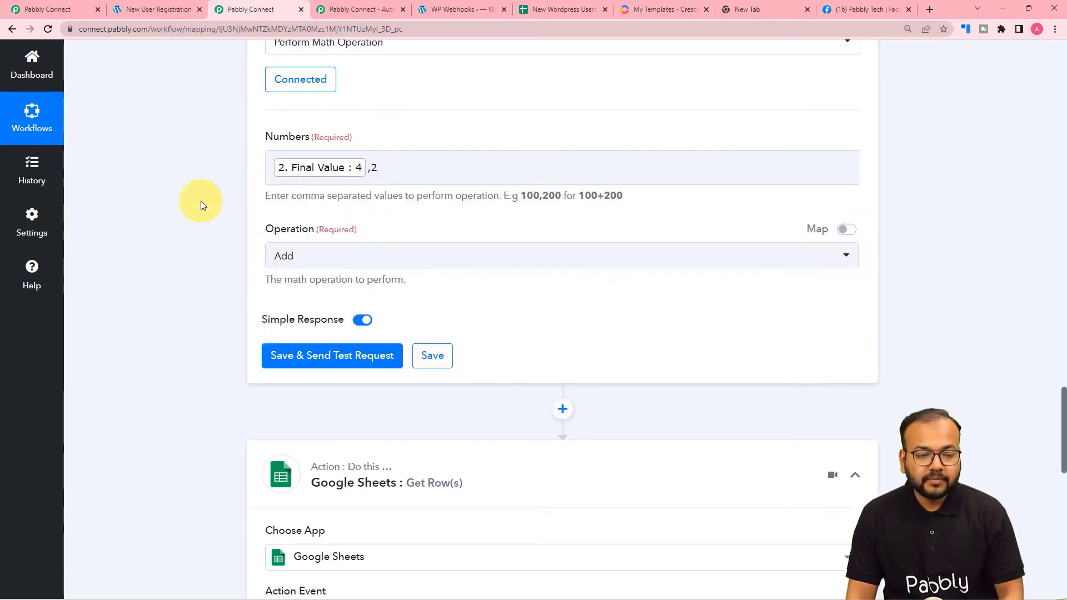
click(308, 260)
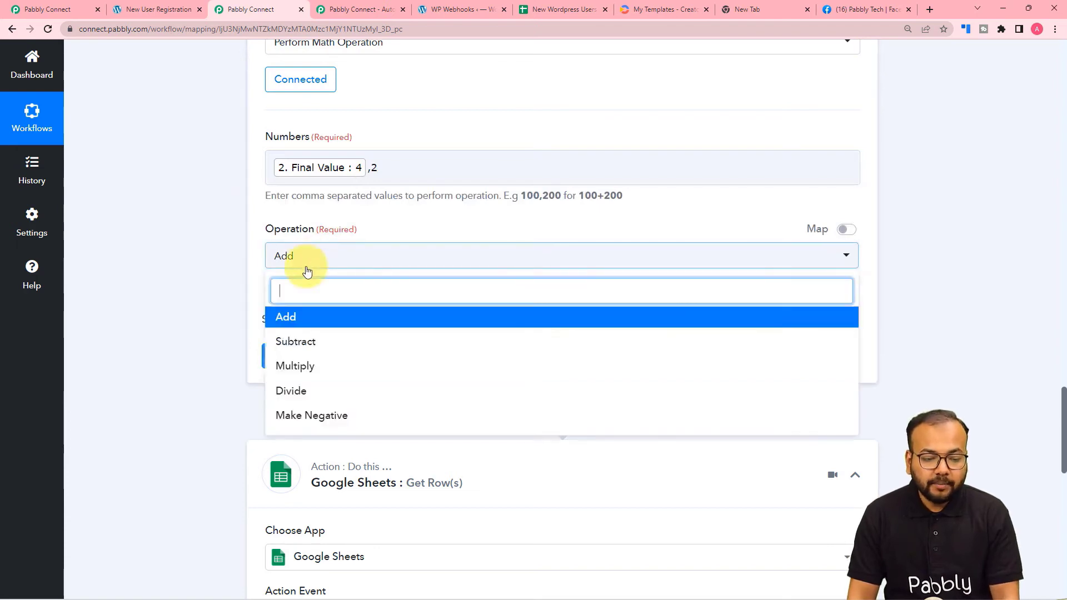
click(297, 342)
scroll(192, 288, down, 2)
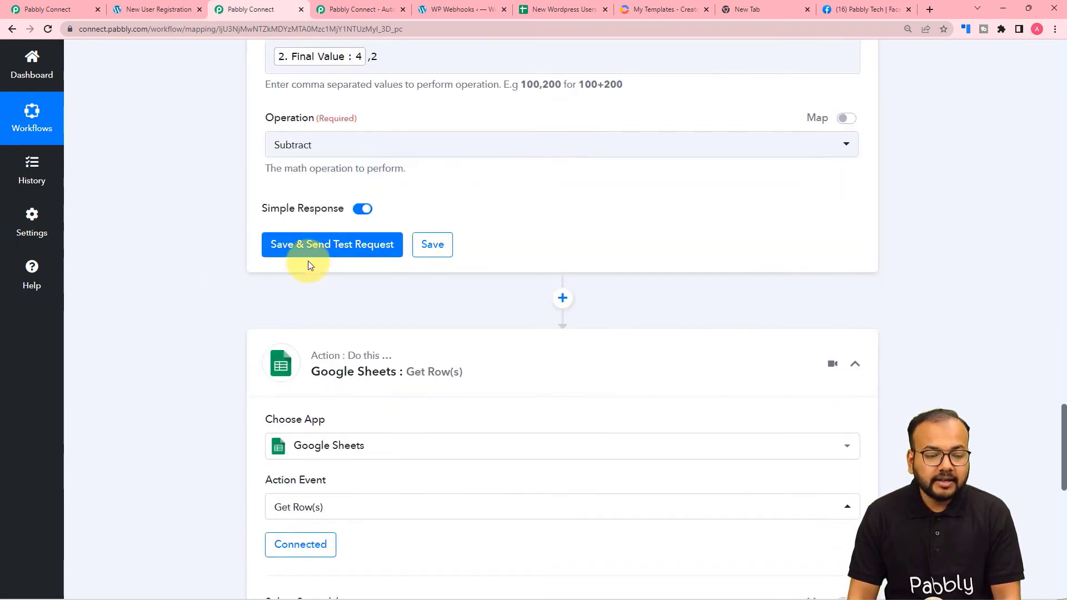
Save and test the math step, confirming it returns a Result of 2.
click(303, 251)
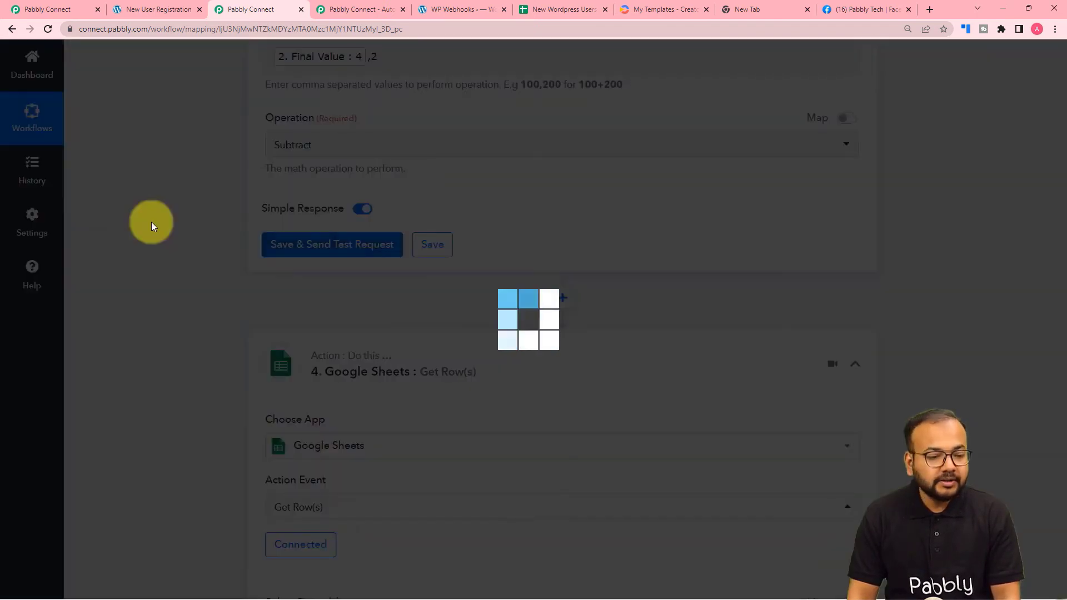
scroll(167, 245, down, 1)
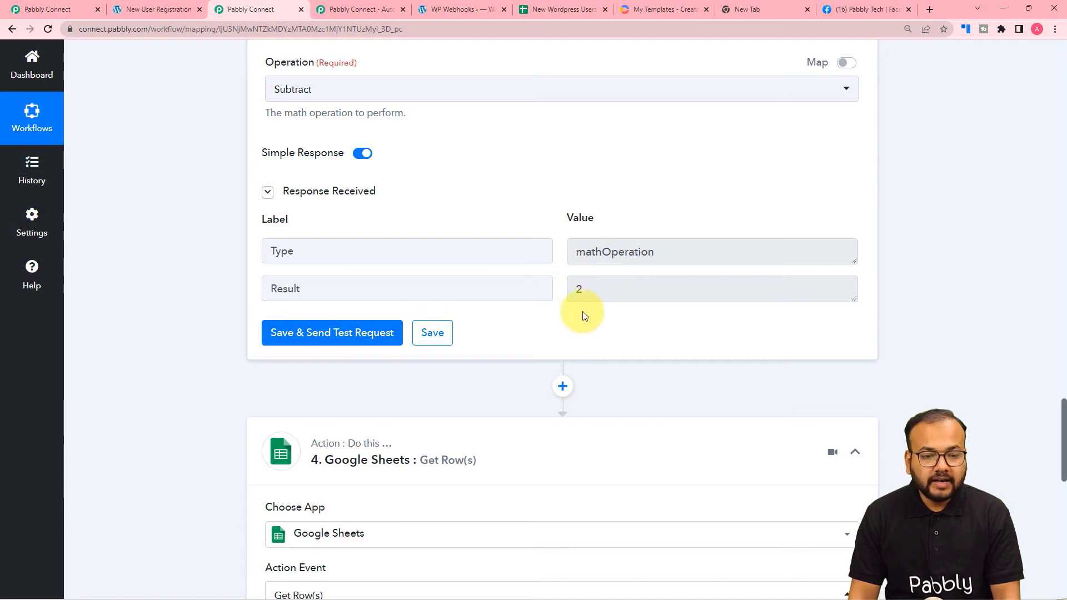
scroll(583, 314, up, 10)
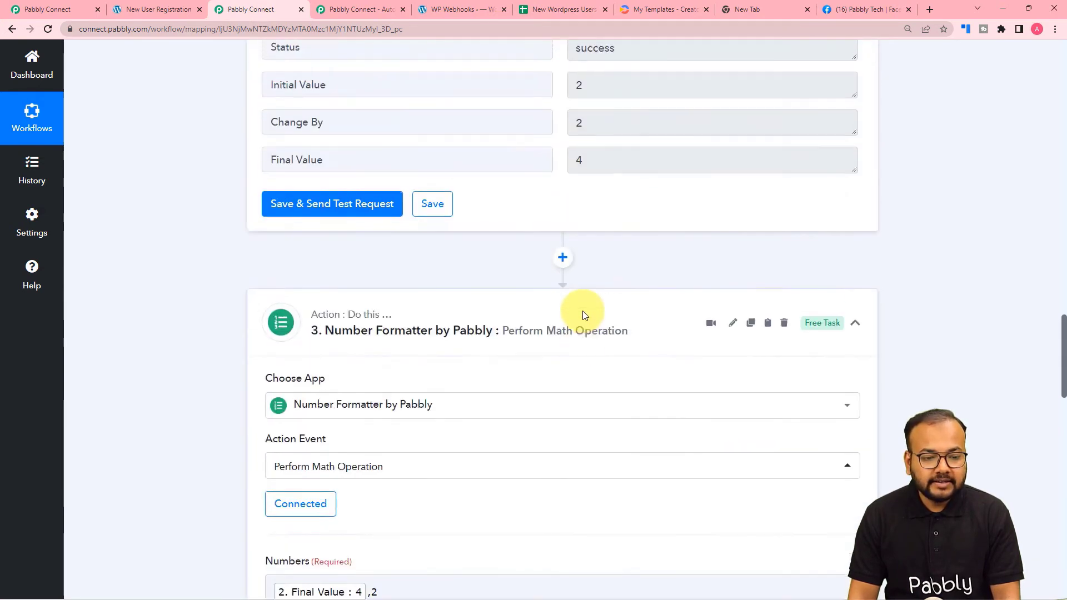
scroll(582, 314, up, 1)
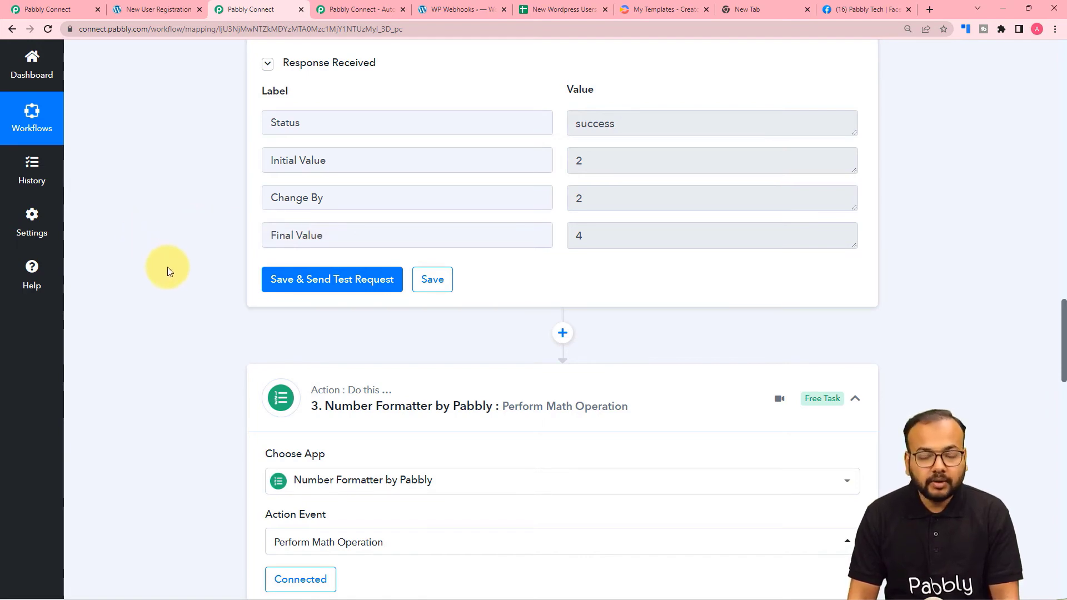
scroll(167, 266, down, 10)
Re-save the Get Row(s) step with the existing Google Sheets #813 connection.
scroll(168, 267, down, 8)
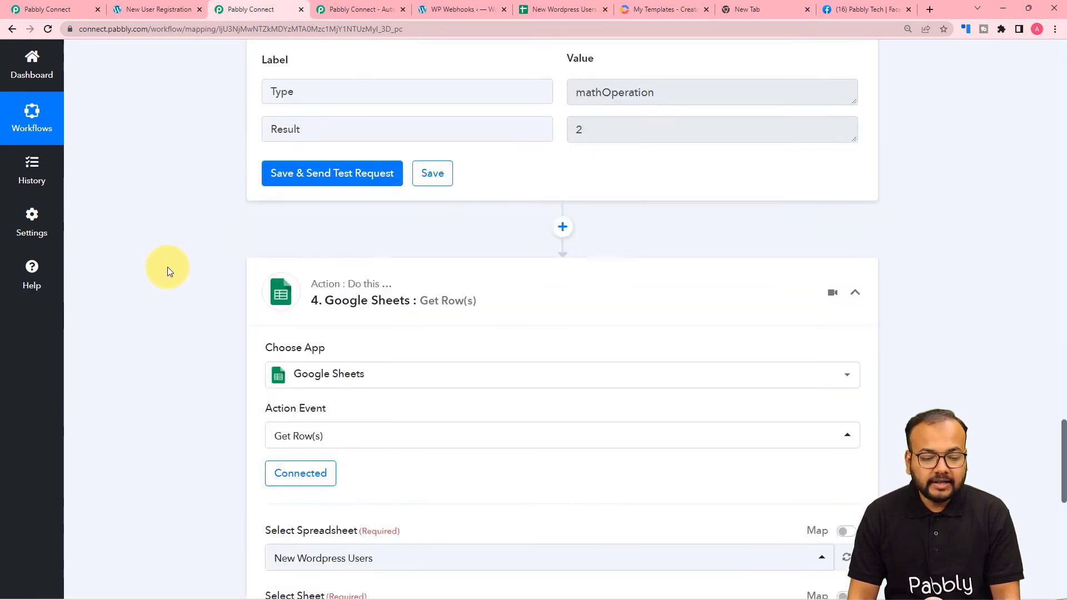
scroll(245, 371, down, 1)
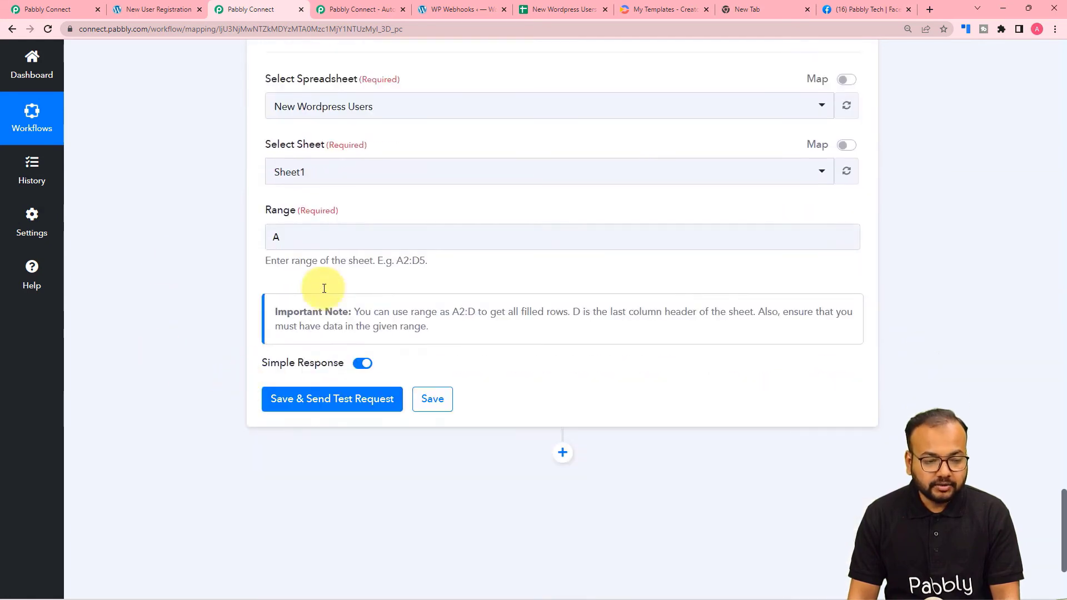
click(285, 243)
click(283, 238)
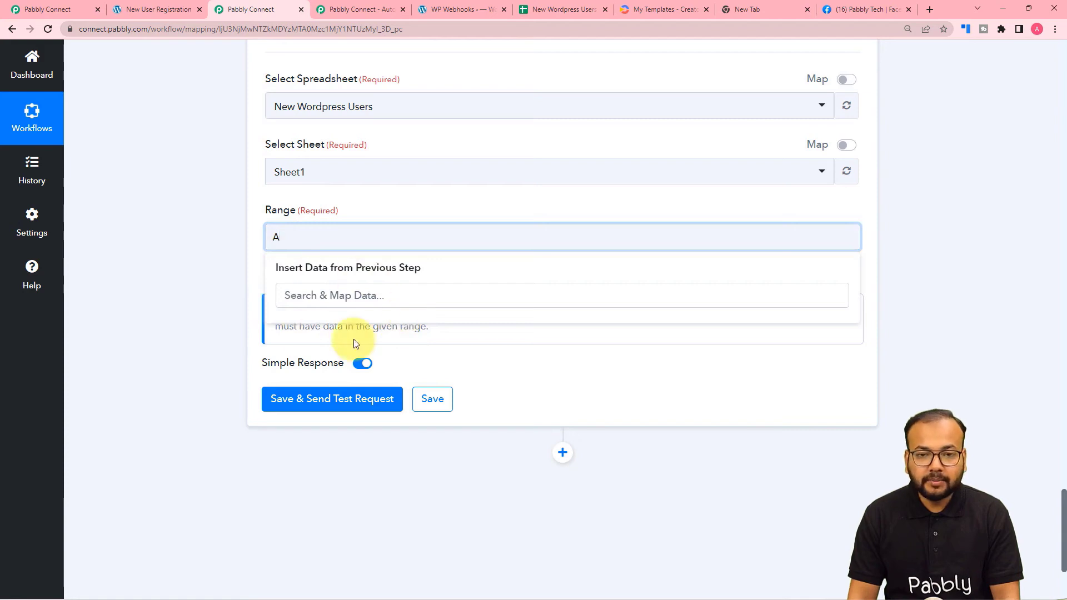
click(178, 284)
scroll(178, 285, up, 8)
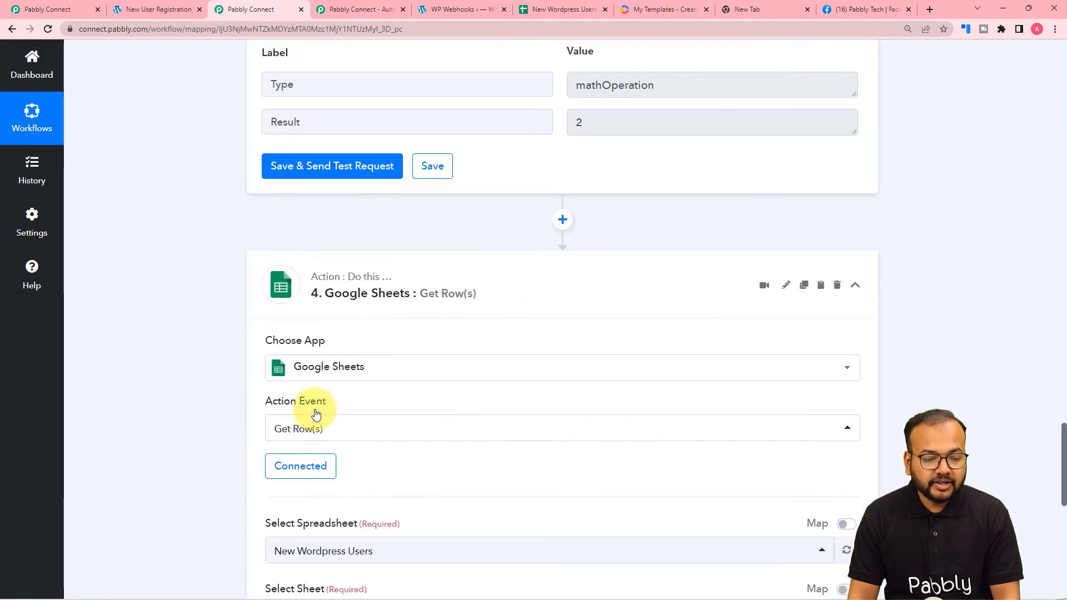
scroll(226, 364, down, 4)
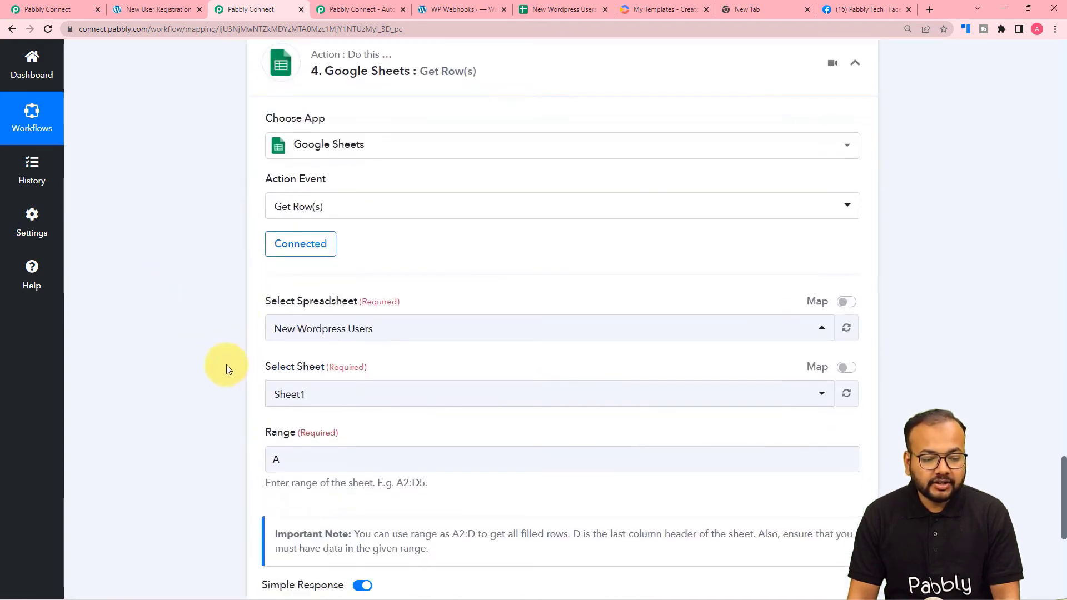
click(283, 252)
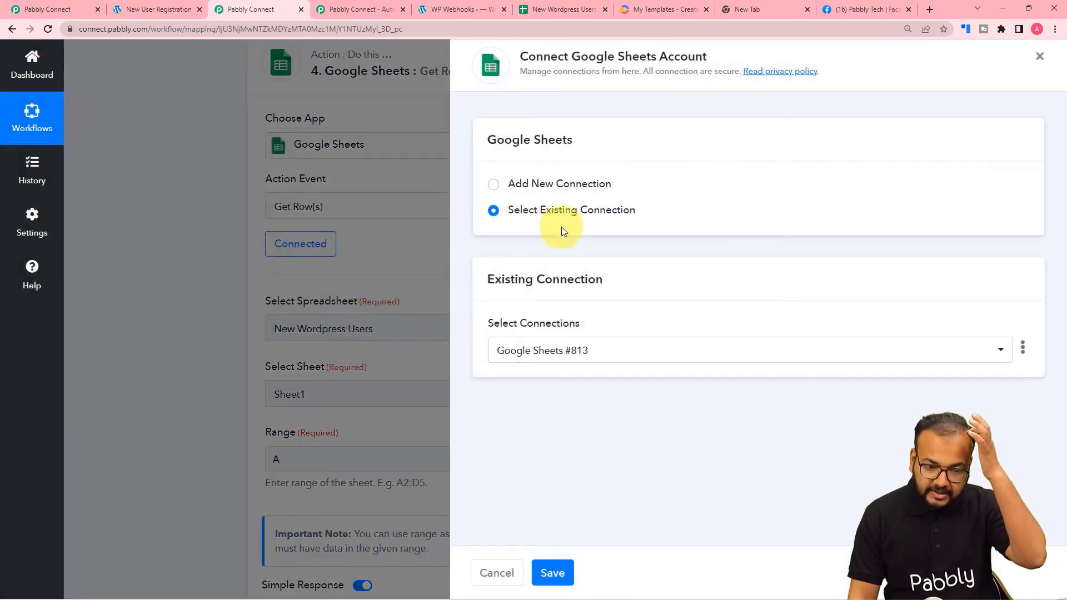
click(552, 573)
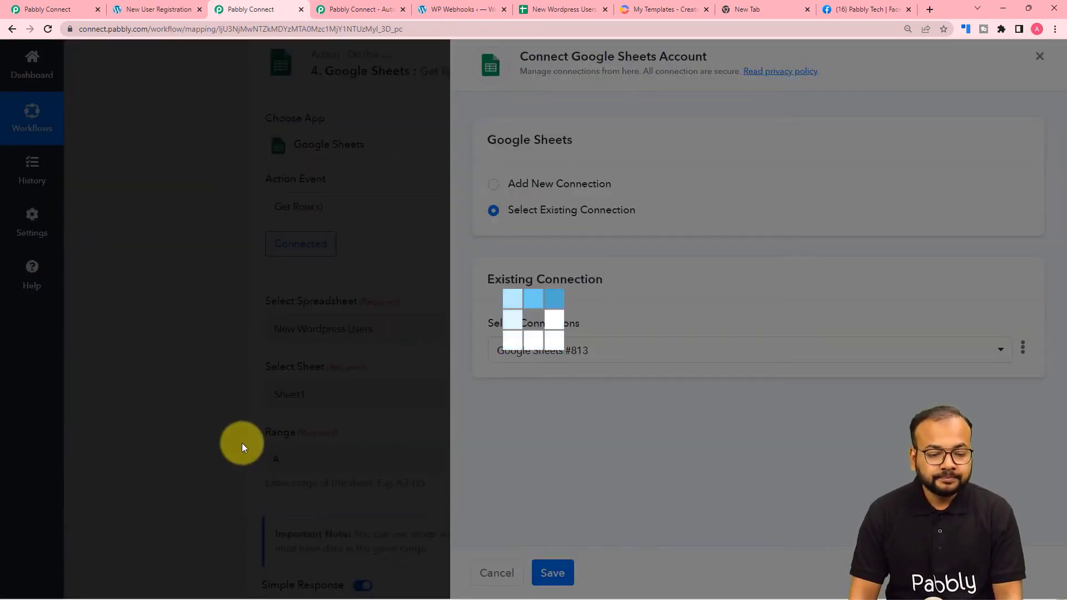
scroll(242, 442, down, 5)
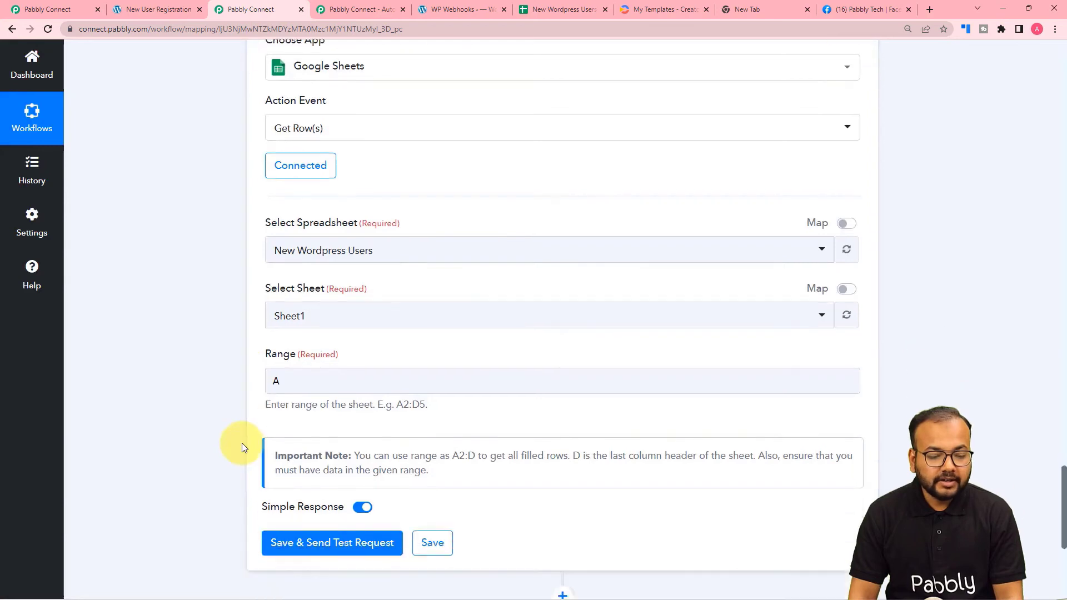
Set the Range to A plus the math Result, then ':C' plus the counter's Final Value.
click(286, 192)
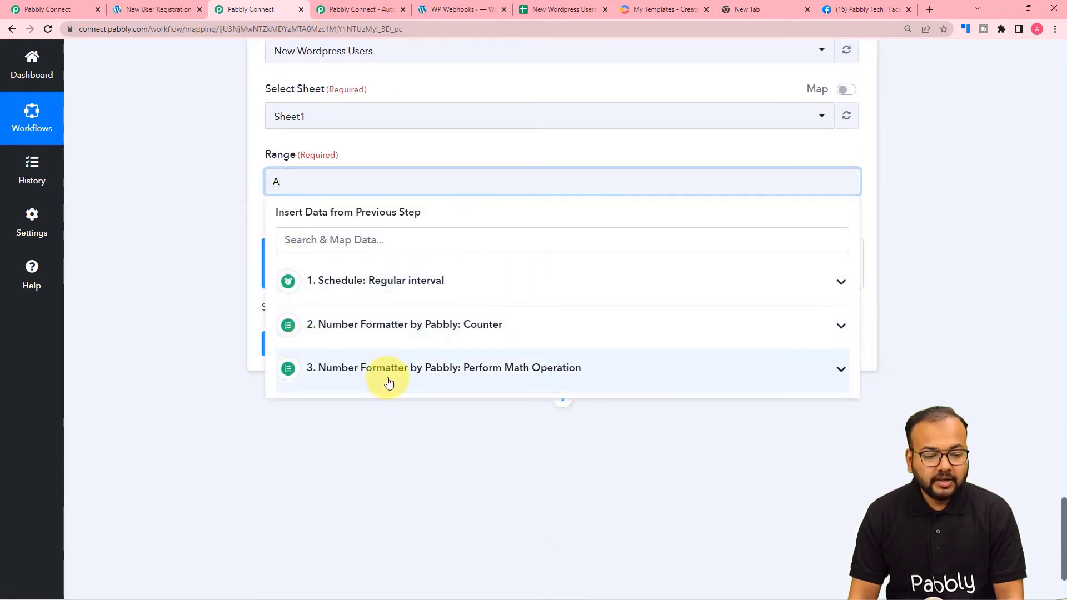
click(369, 389)
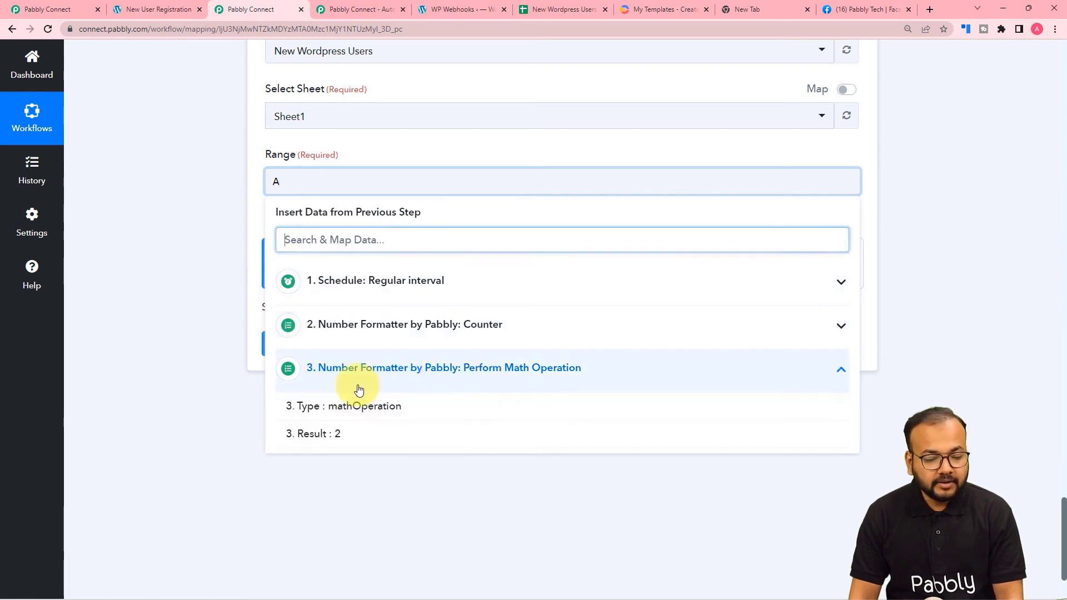
click(341, 447)
click(112, 289)
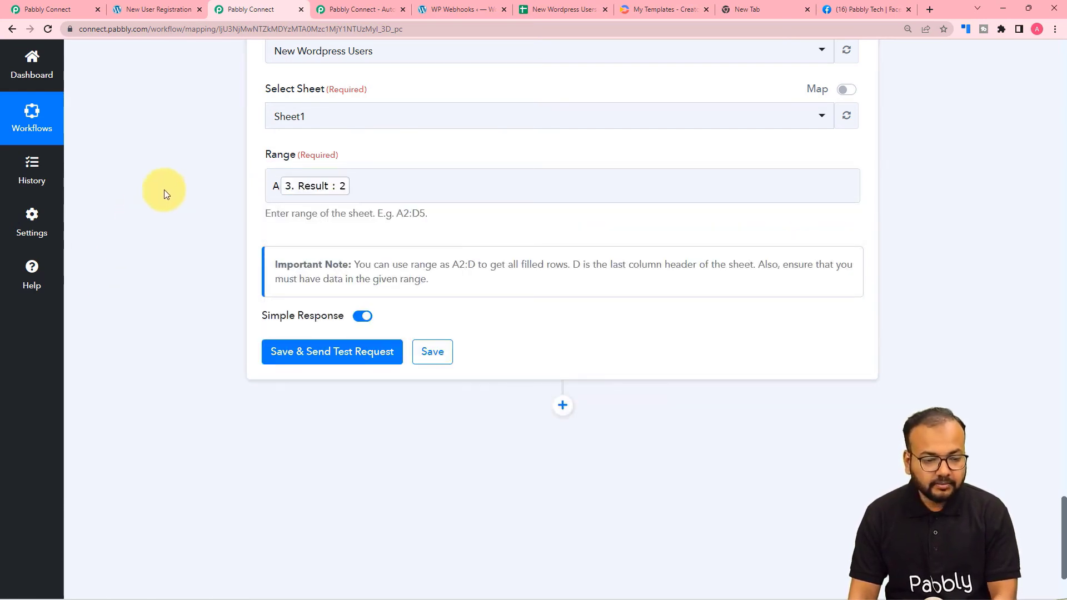
click(359, 185)
text(:)
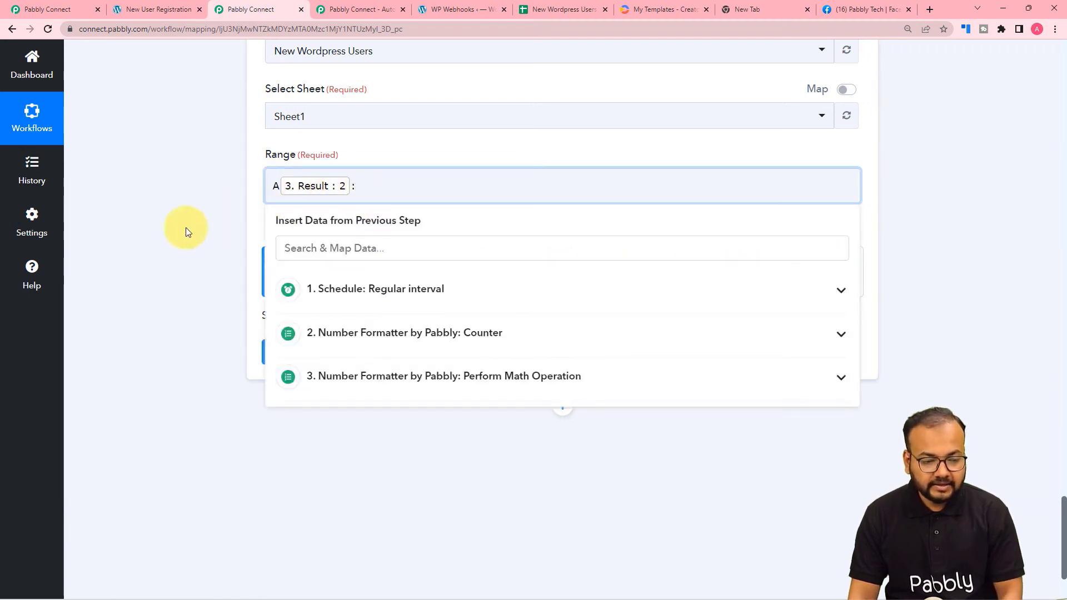
text(C)
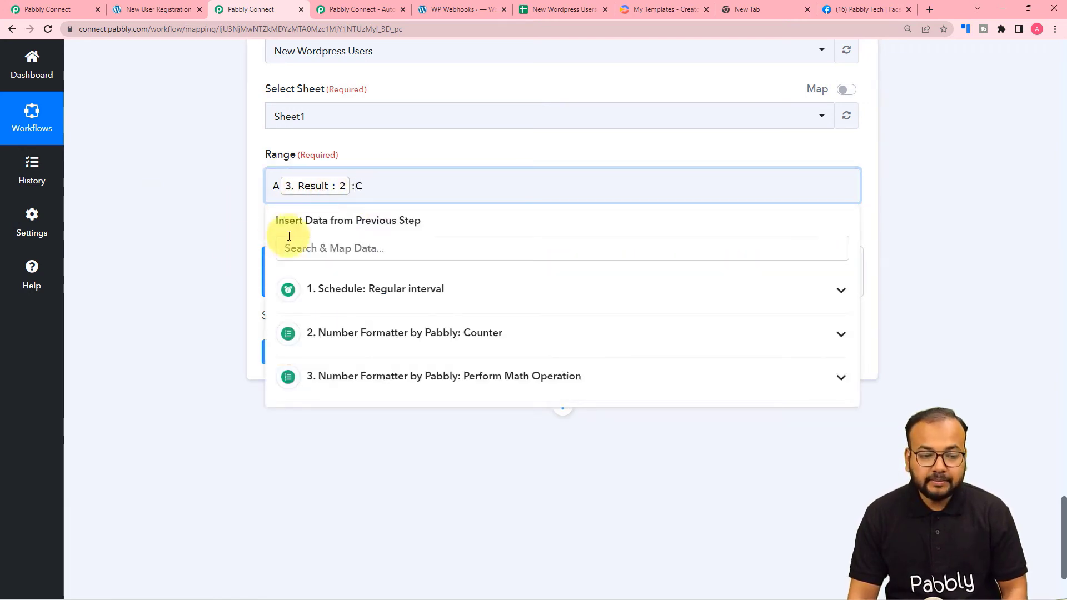
click(328, 334)
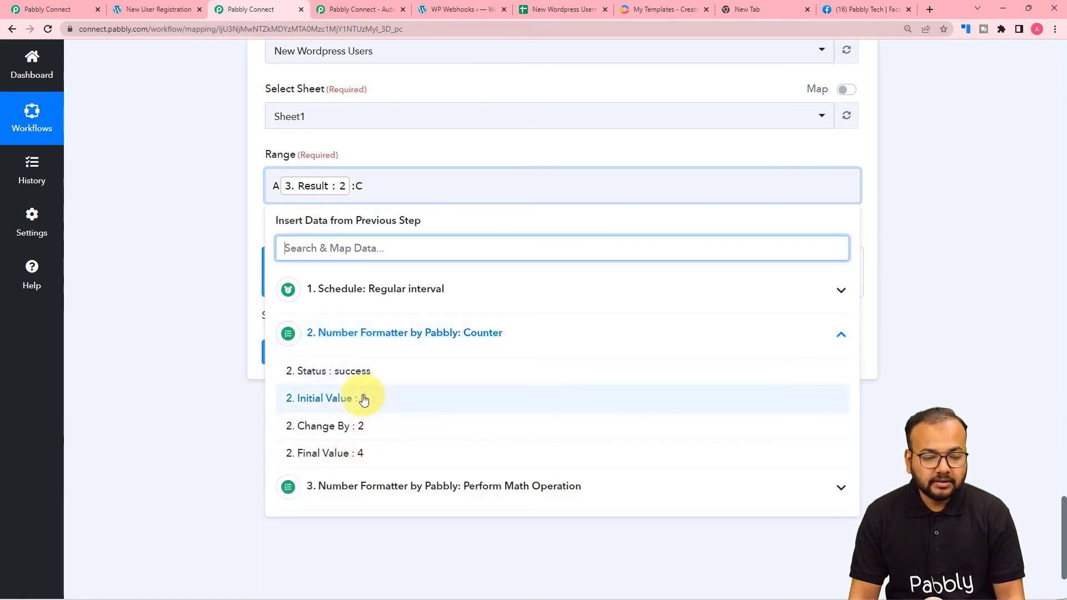
click(362, 453)
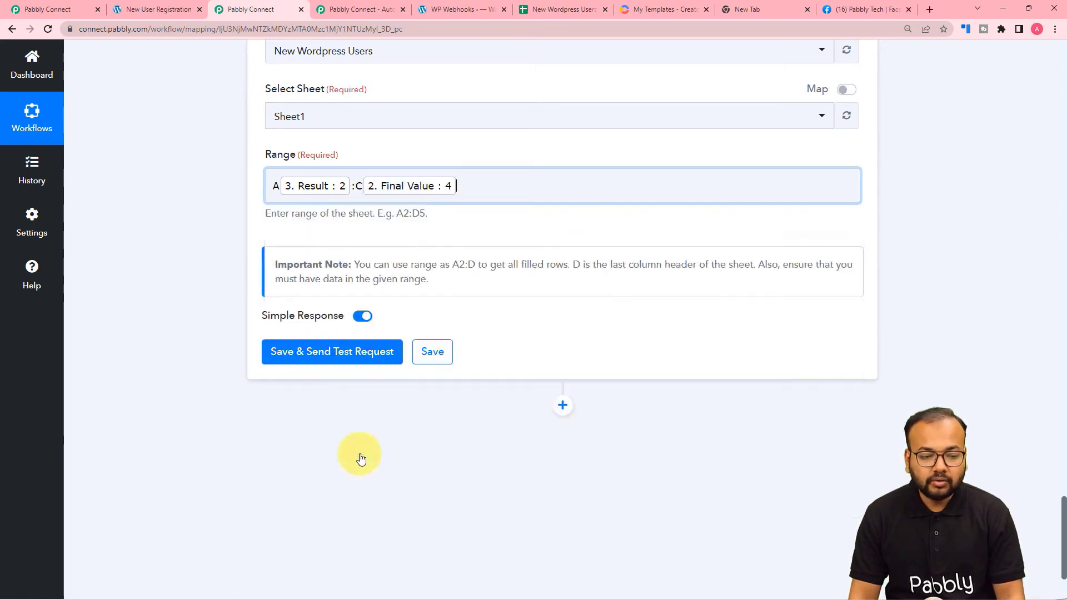
click(217, 252)
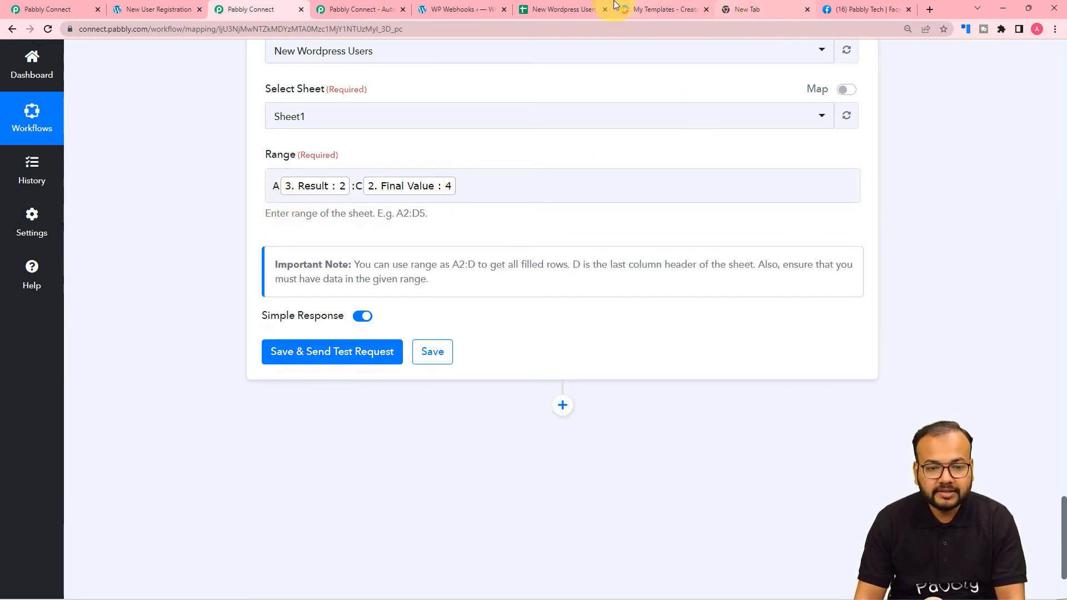
click(566, 9)
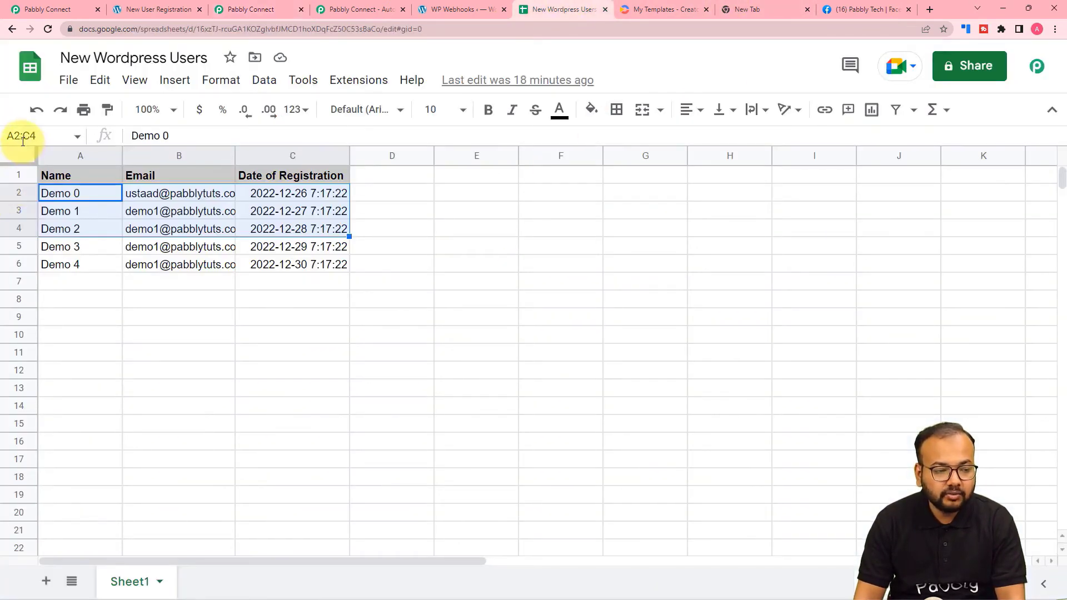
click(250, 10)
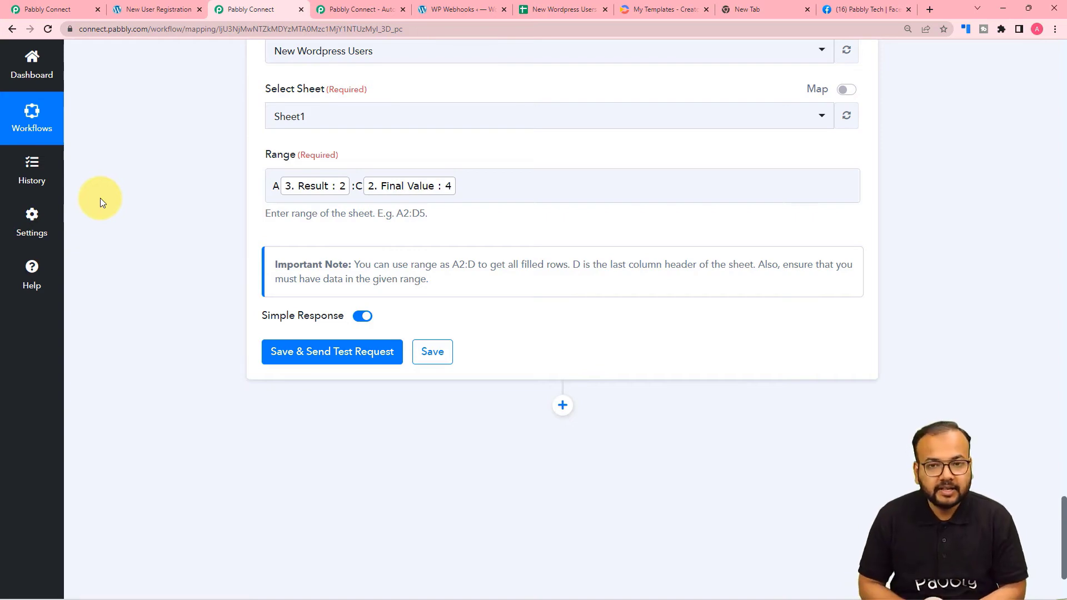
scroll(100, 198, up, 9)
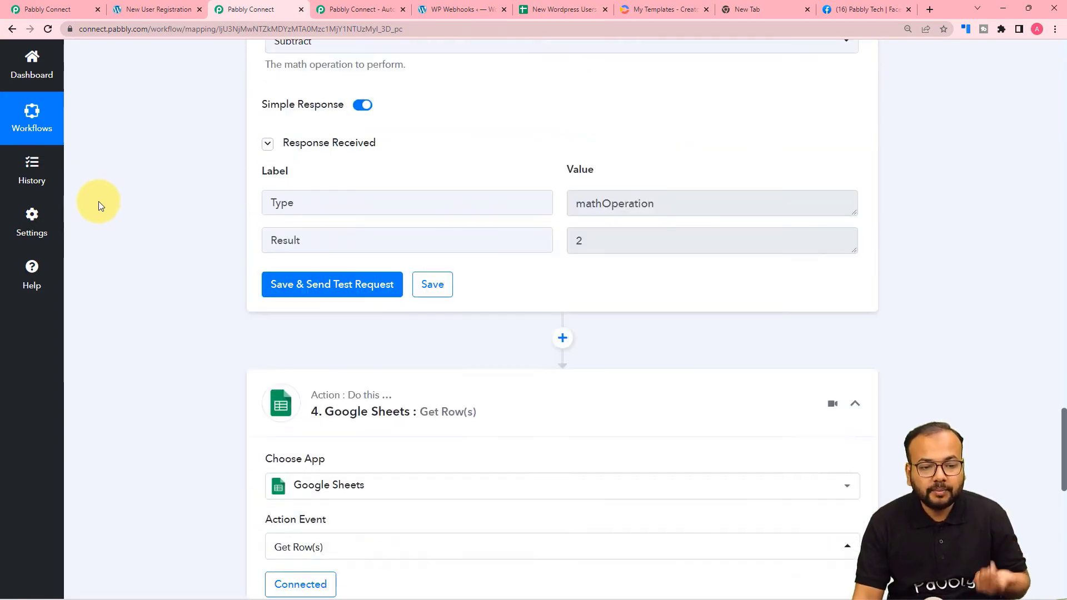
scroll(98, 201, down, 11)
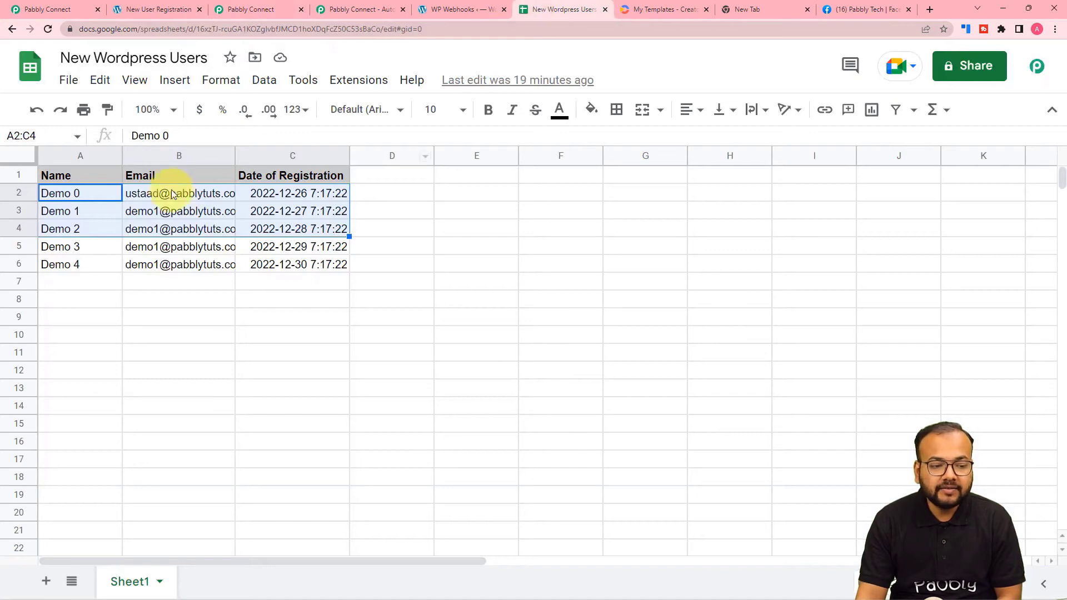
click(249, 12)
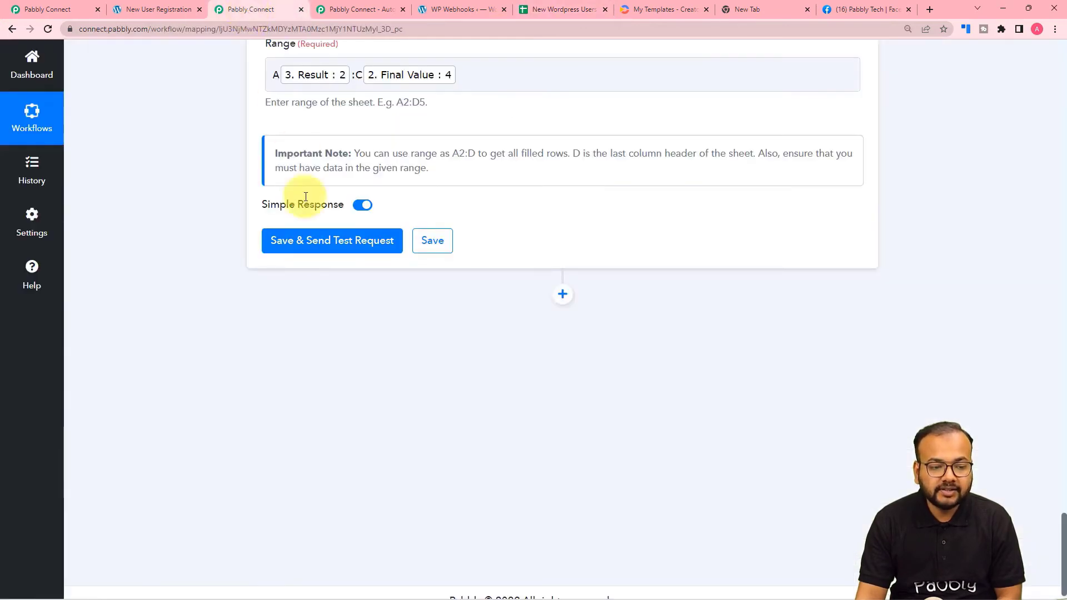
Test Get Row(s) and check the returned Demo 0, Demo 1, Demo 2 rows against the sheet.
click(310, 239)
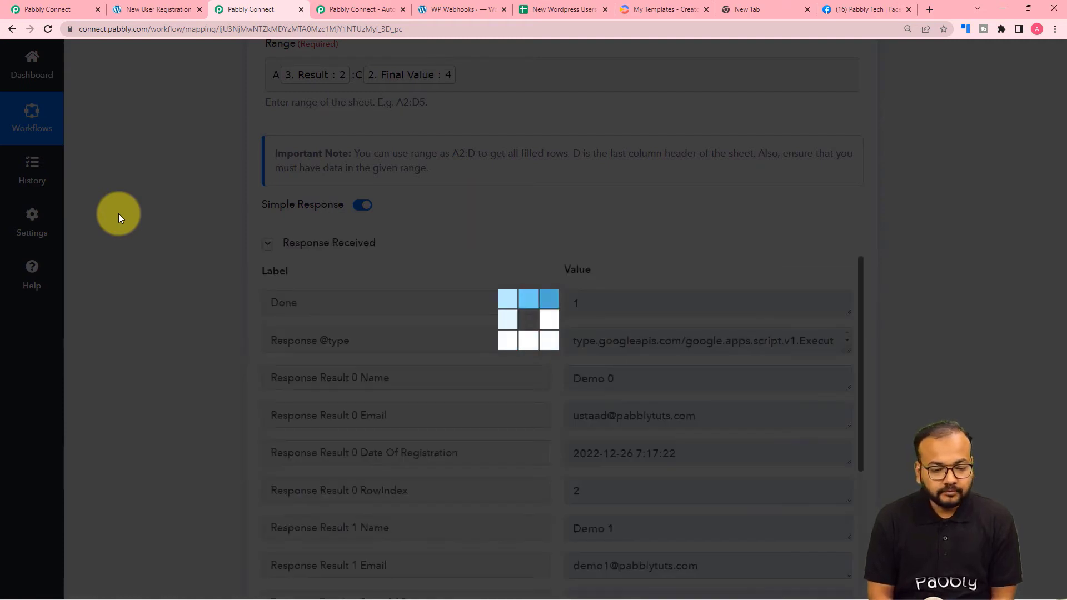
scroll(119, 246, down, 3)
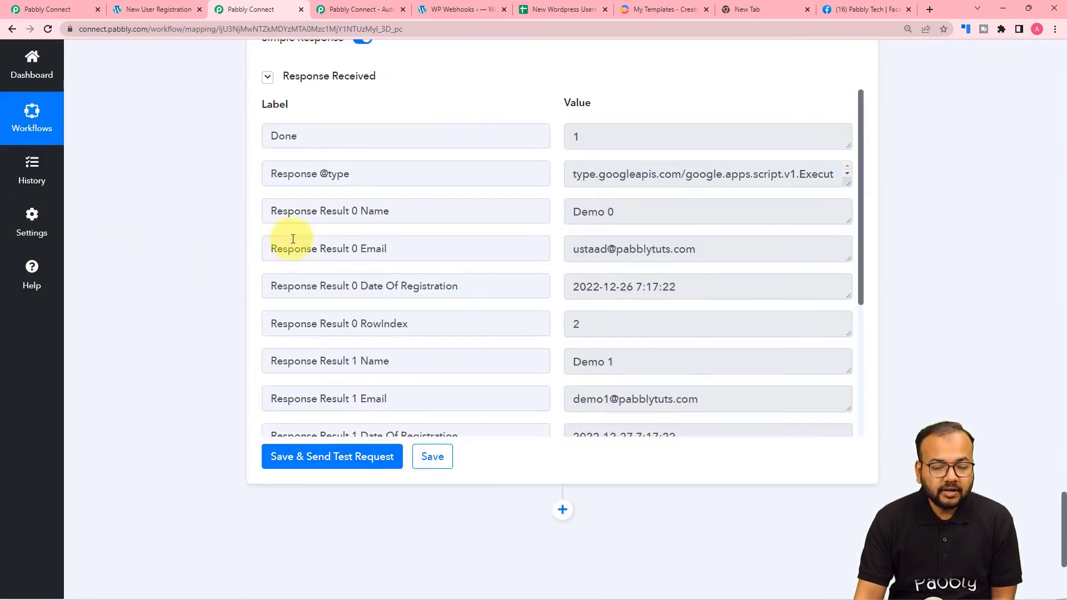
scroll(362, 231, down, 1)
scroll(362, 231, down, 1)
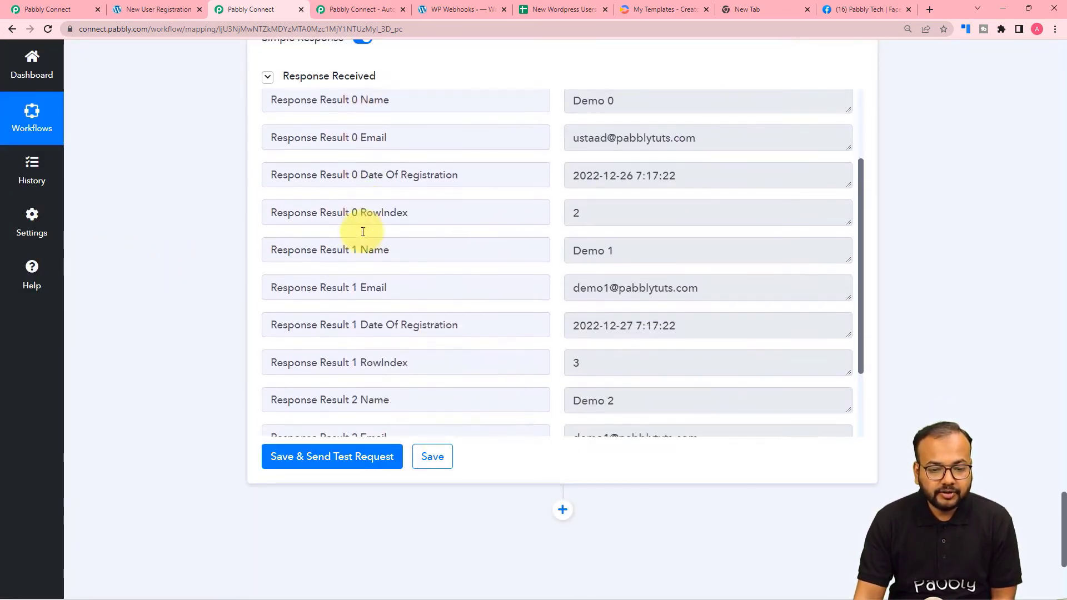
scroll(362, 231, down, 2)
scroll(364, 222, up, 5)
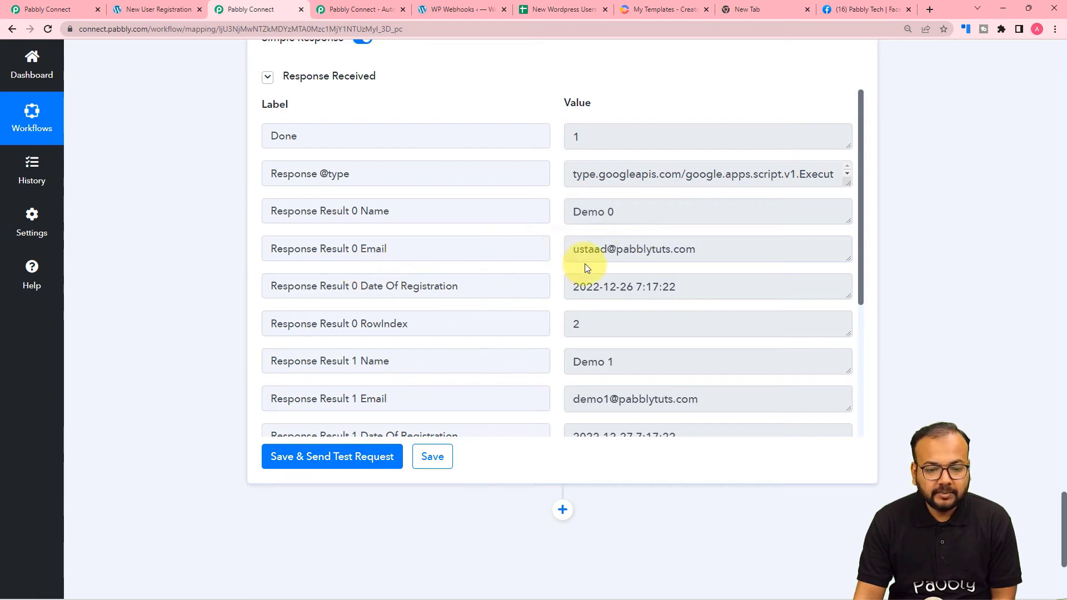
scroll(519, 276, down, 1)
scroll(381, 245, down, 1)
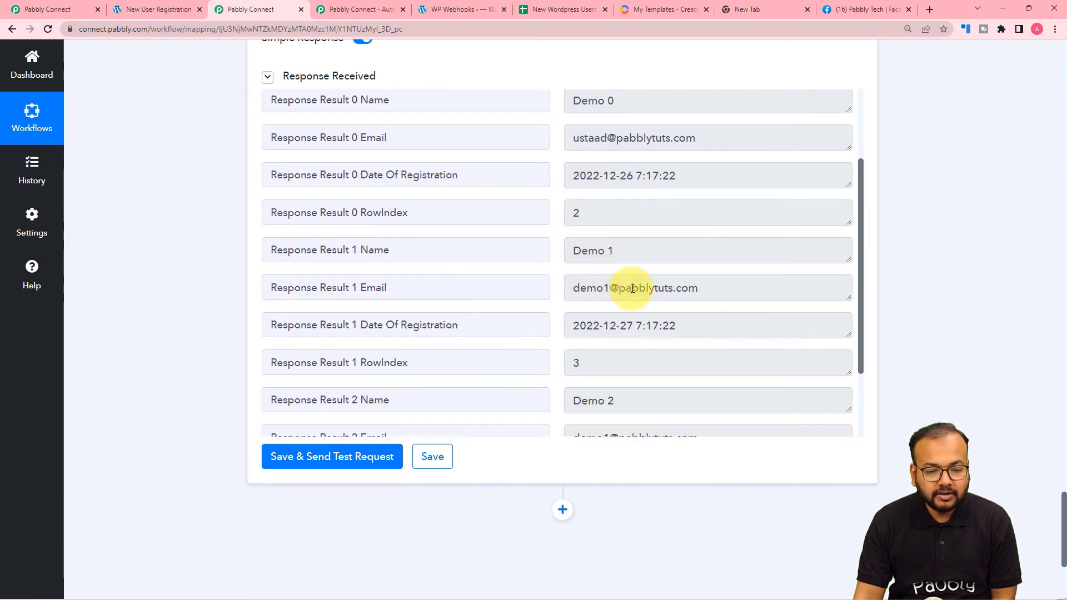
scroll(491, 315, down, 1)
scroll(445, 300, down, 2)
scroll(595, 317, down, 3)
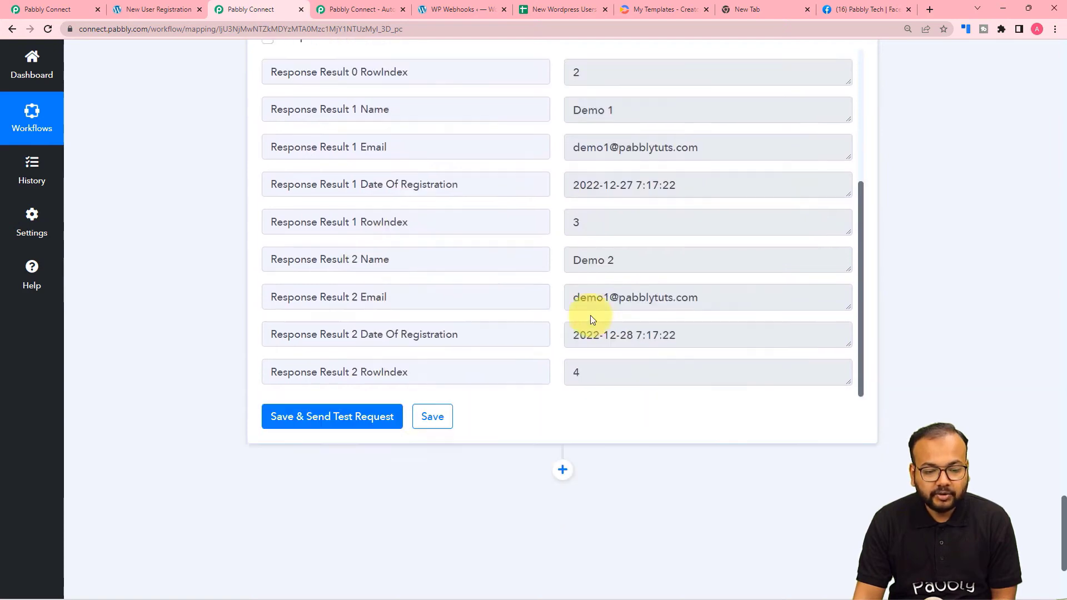
scroll(459, 304, down, 1)
click(576, 9)
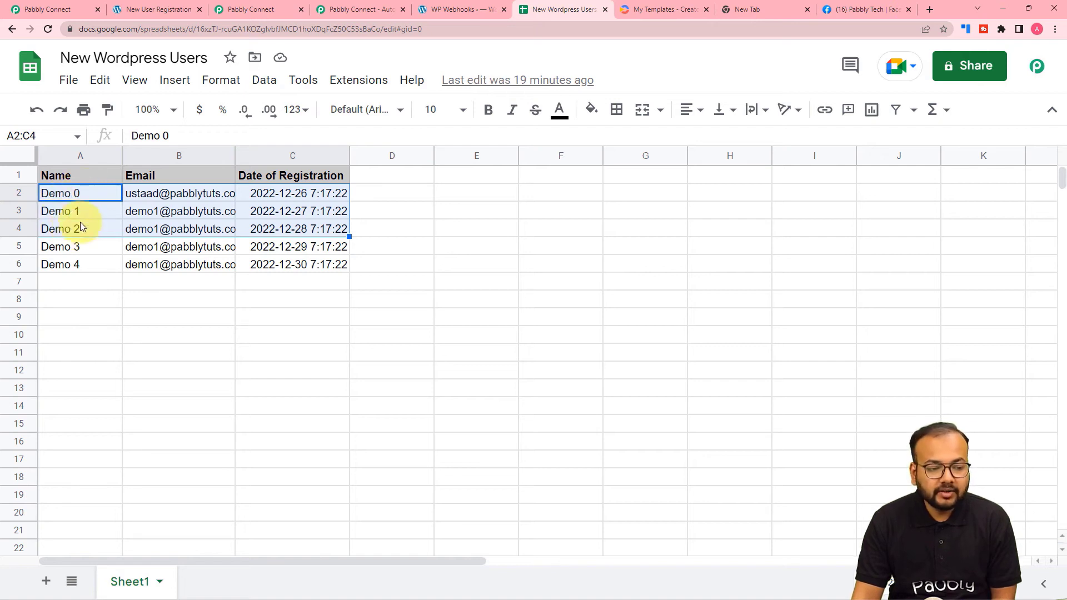
click(256, 9)
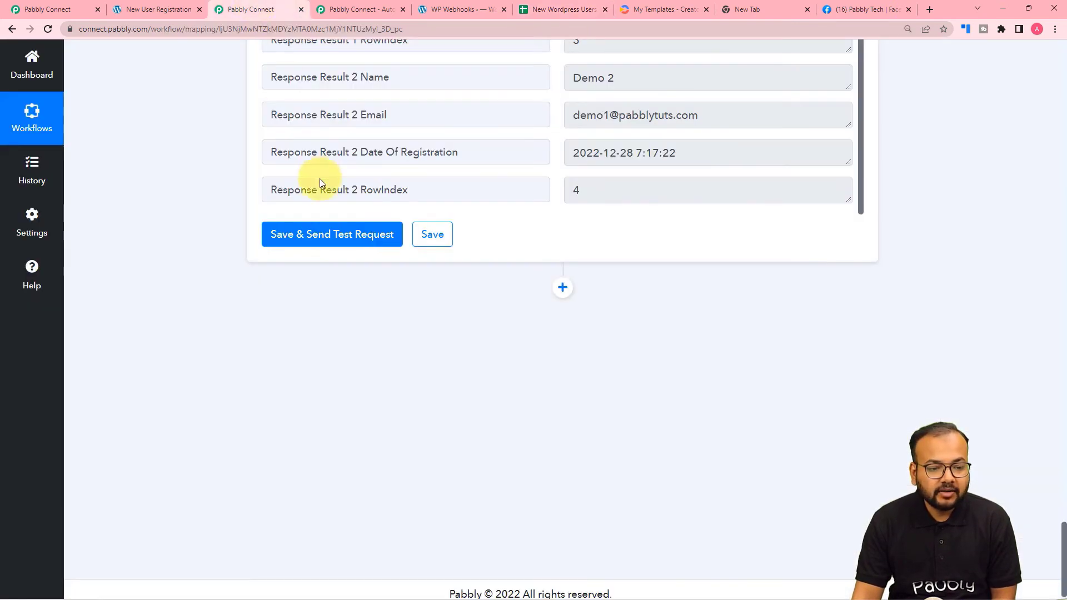
scroll(320, 180, up, 3)
scroll(334, 233, up, 5)
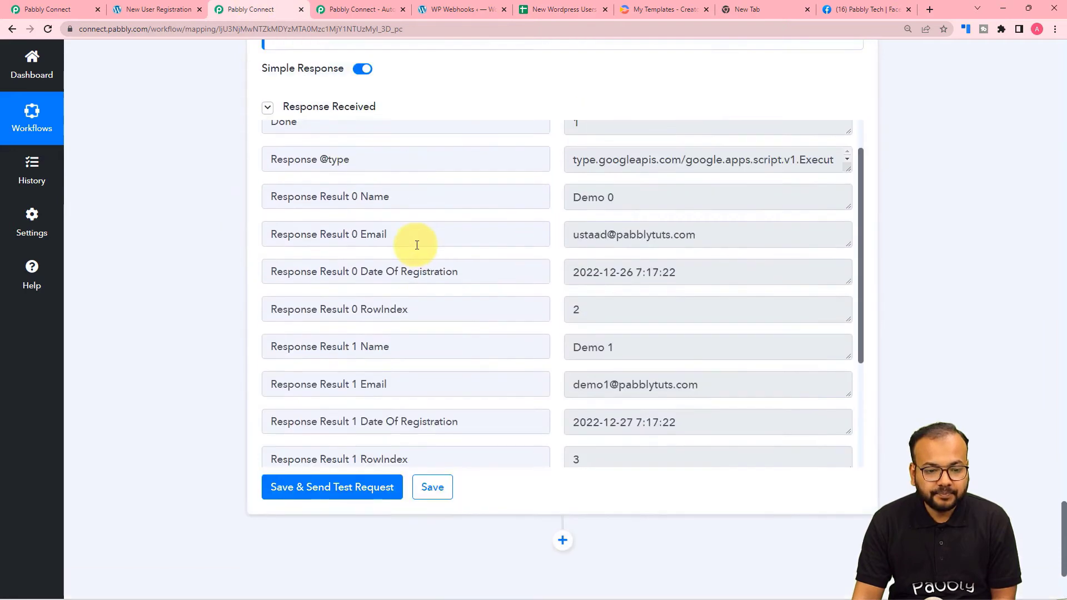
scroll(433, 235, down, 3)
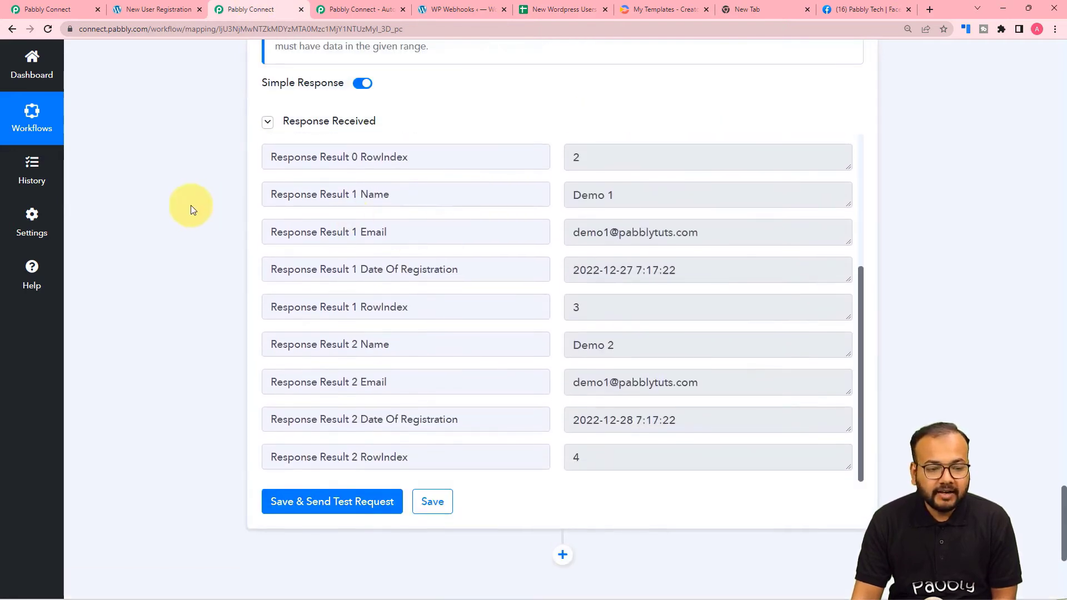
scroll(191, 206, down, 3)
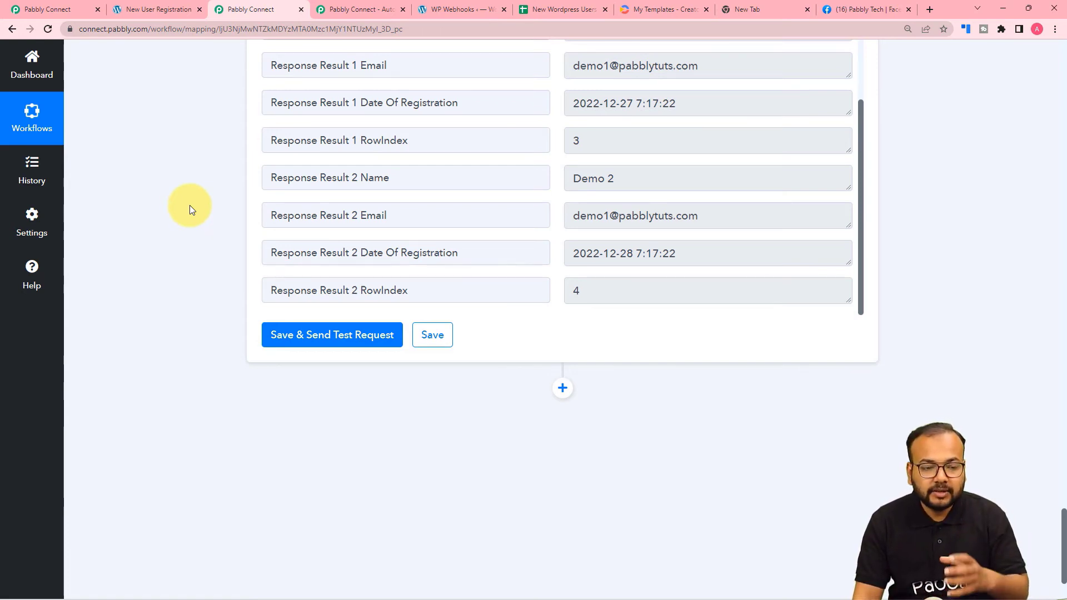
scroll(190, 208, down, 2)
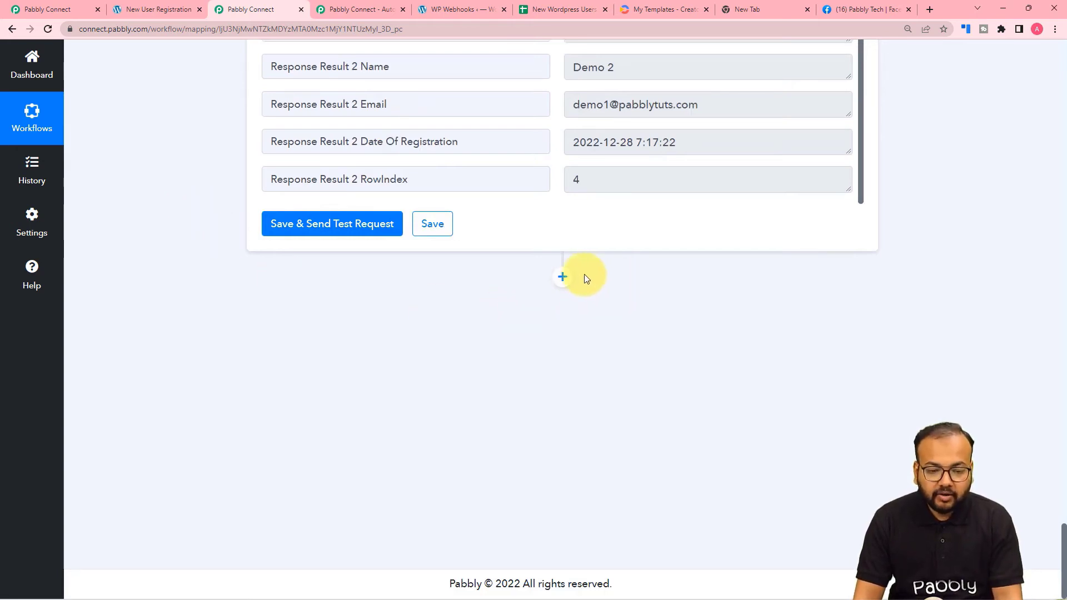
Add a Creatomate 'Create Single Render' action after the rows step and start a new Creatomate #4 connection.
click(563, 277)
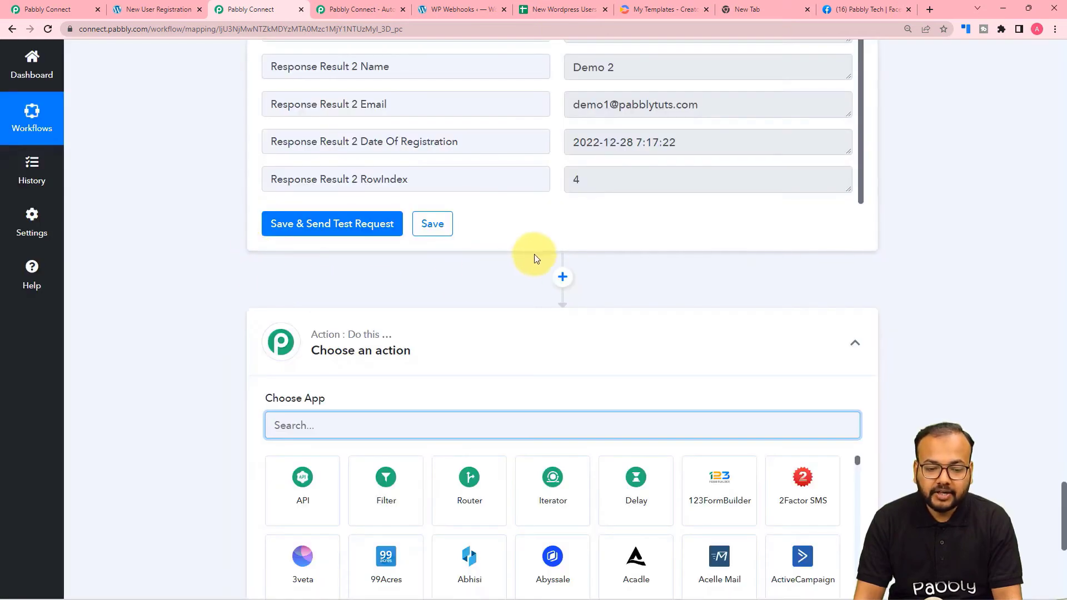
scroll(454, 294, down, 2)
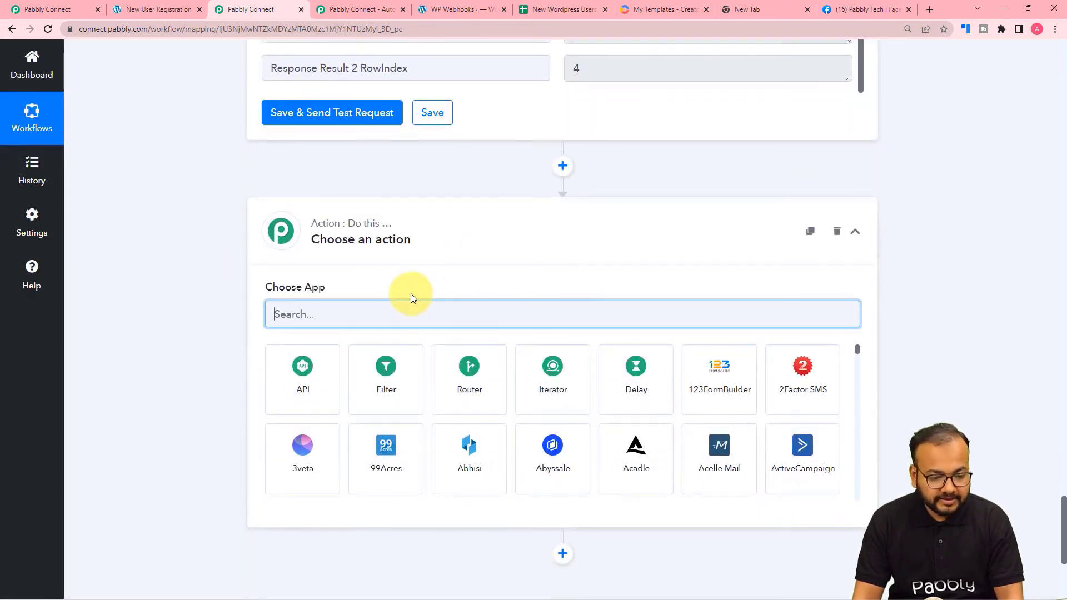
text(cre)
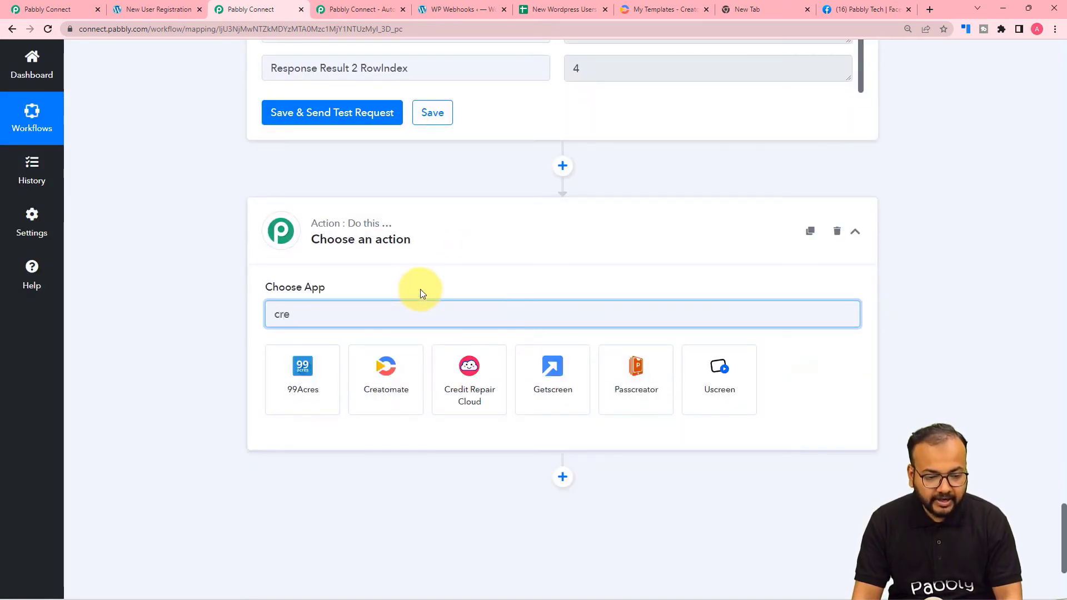
click(383, 371)
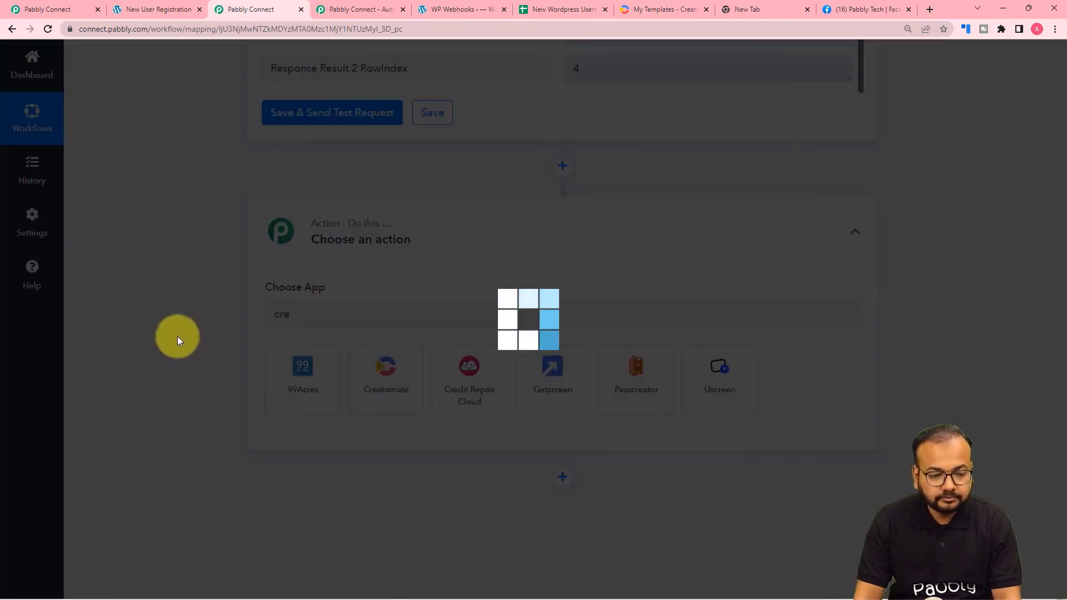
scroll(177, 336, down, 2)
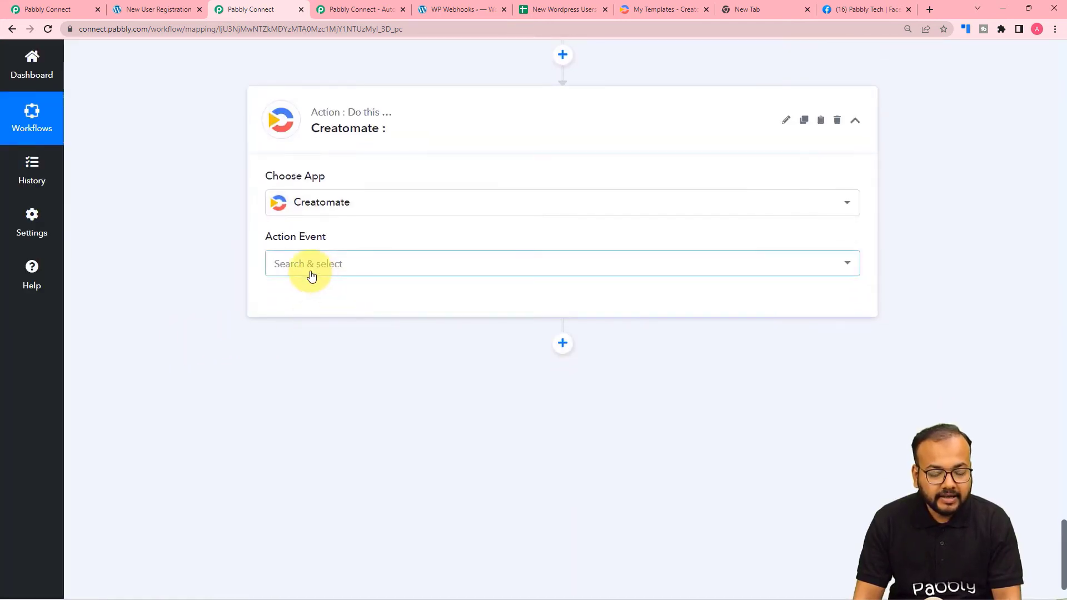
click(312, 277)
click(308, 342)
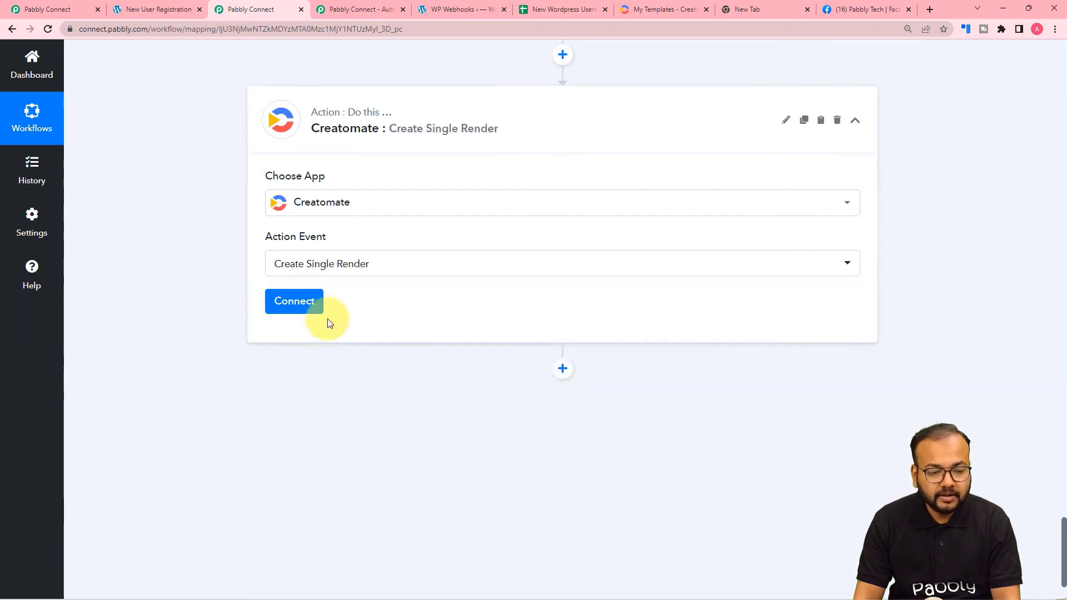
click(297, 304)
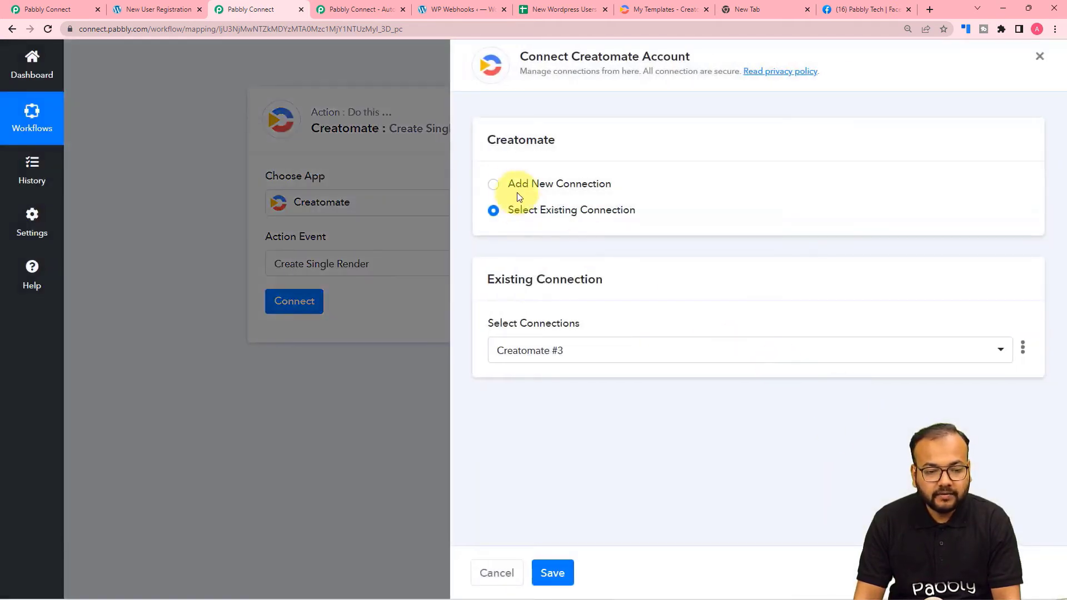
click(489, 185)
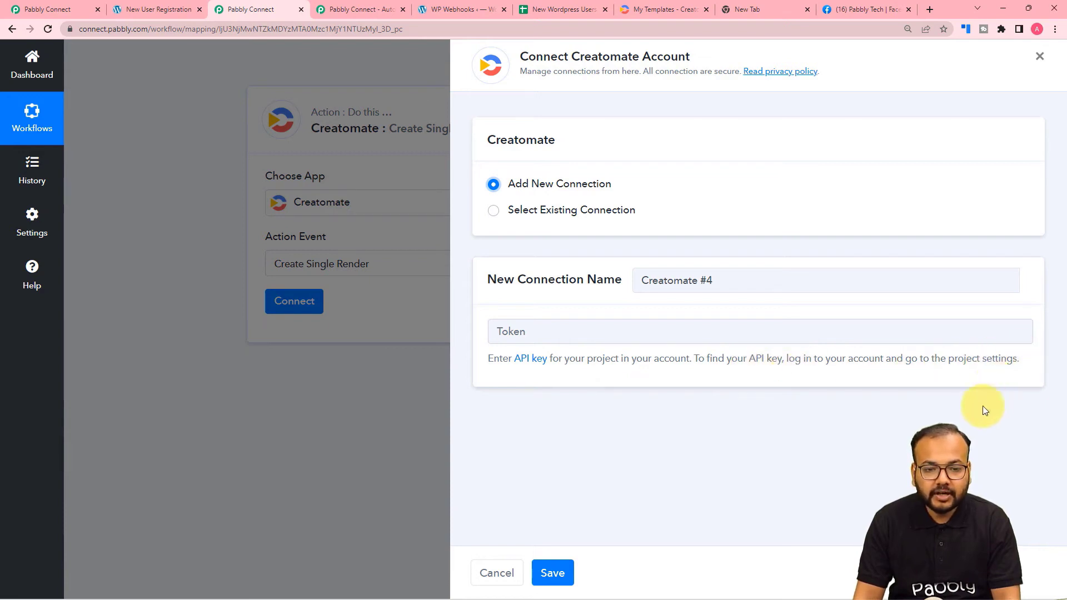
Copy the API key from the current Creatomate project's settings.
click(642, 11)
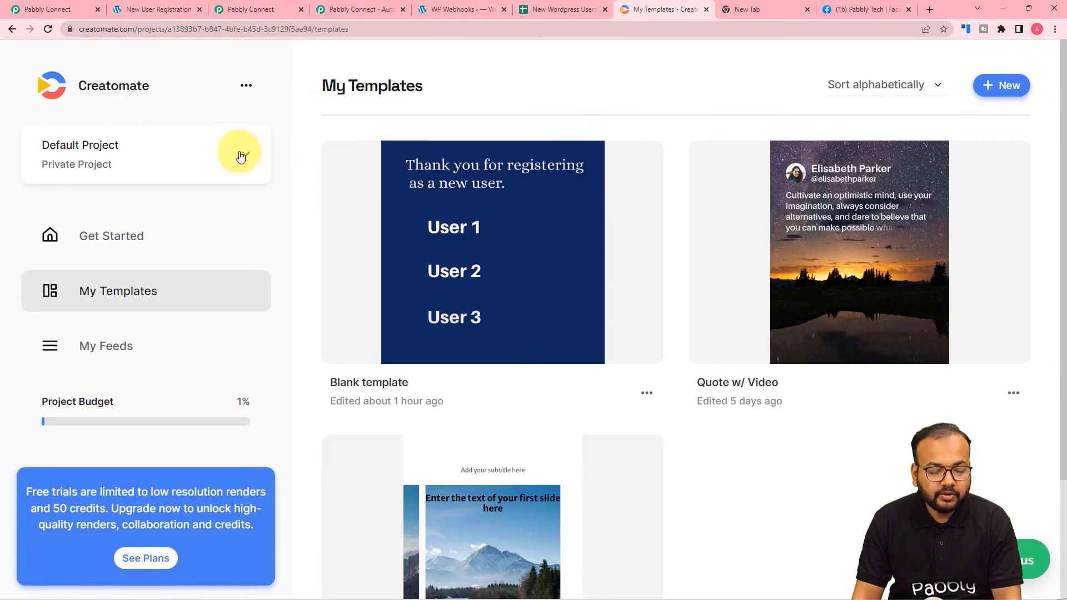
click(246, 88)
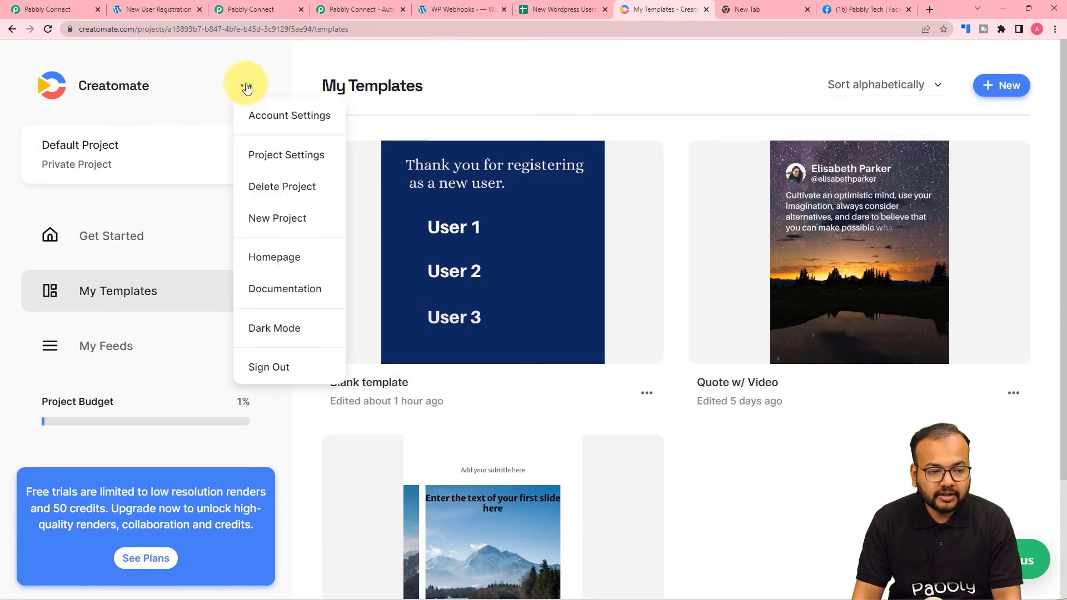
click(271, 156)
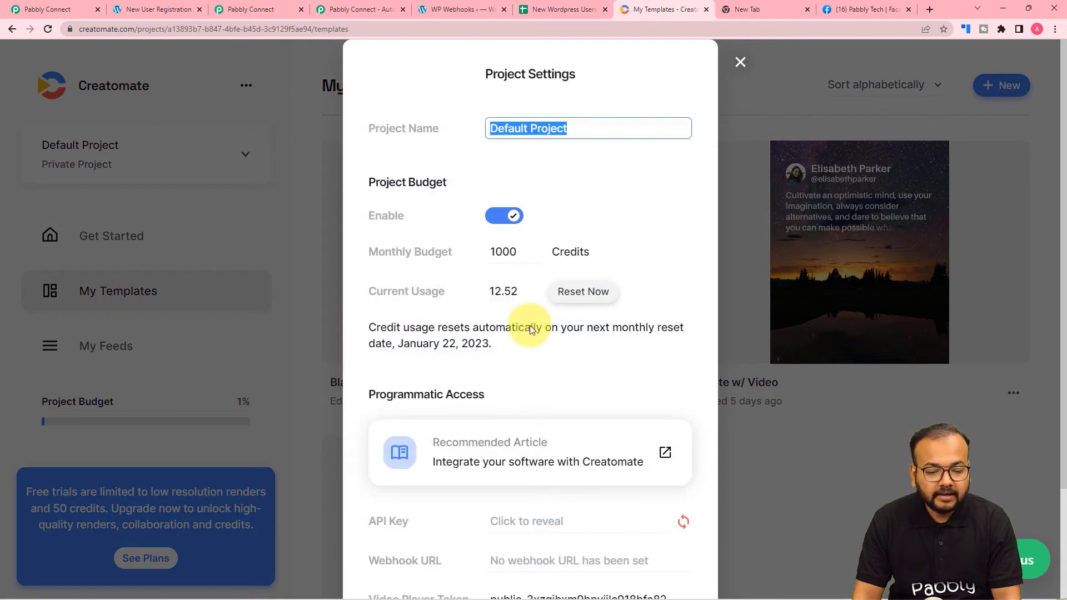
scroll(529, 325, down, 2)
click(504, 382)
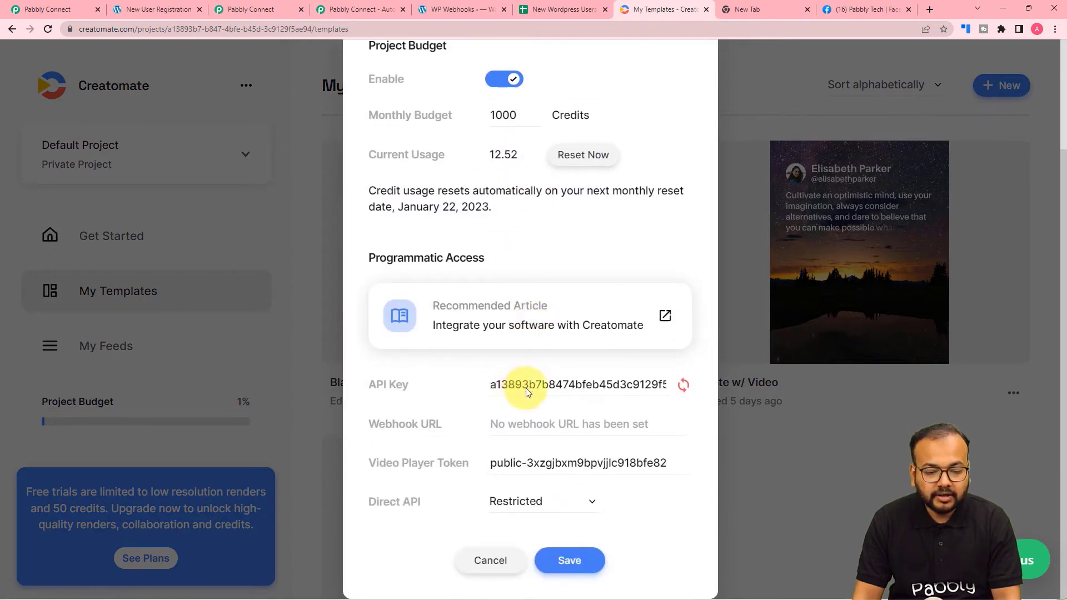
double_click(501, 384)
right_click(501, 384)
click(507, 400)
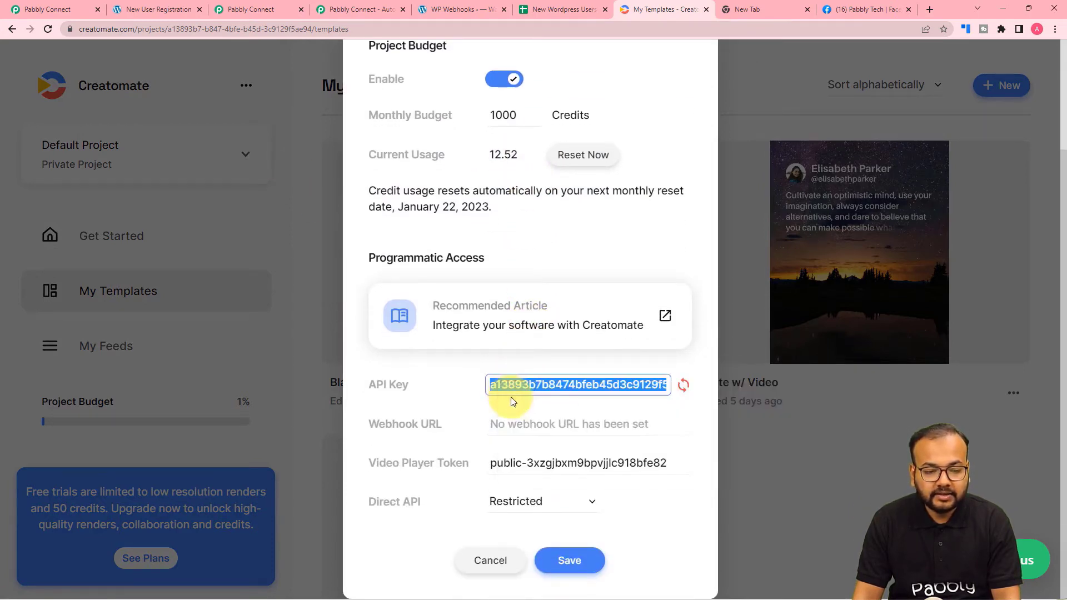
Paste the API key into the connection's Token field and save the Creatomate connection.
click(255, 8)
right_click(544, 334)
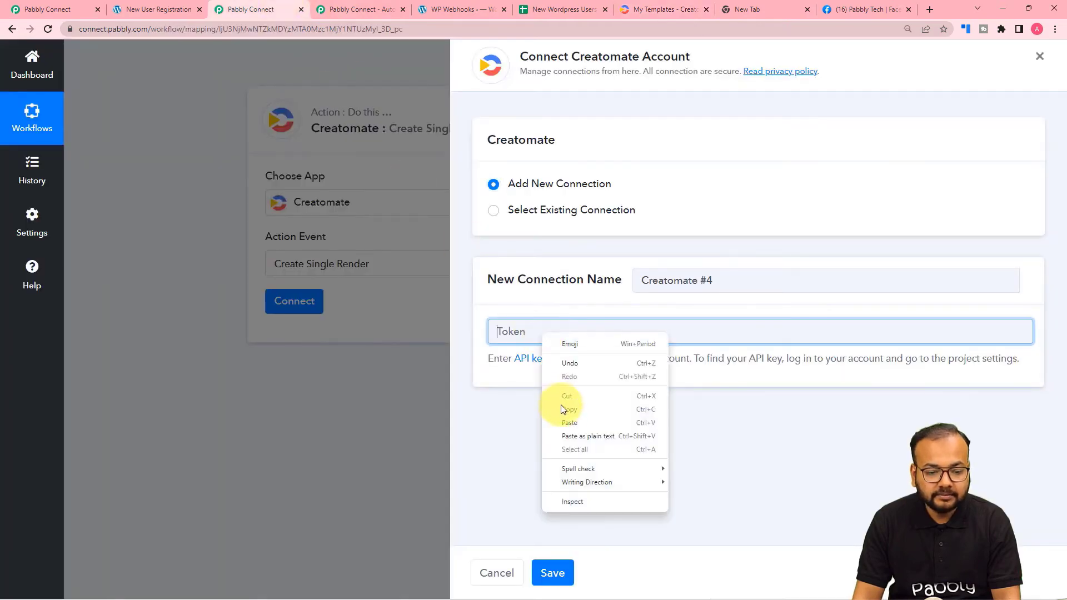
click(561, 418)
click(552, 572)
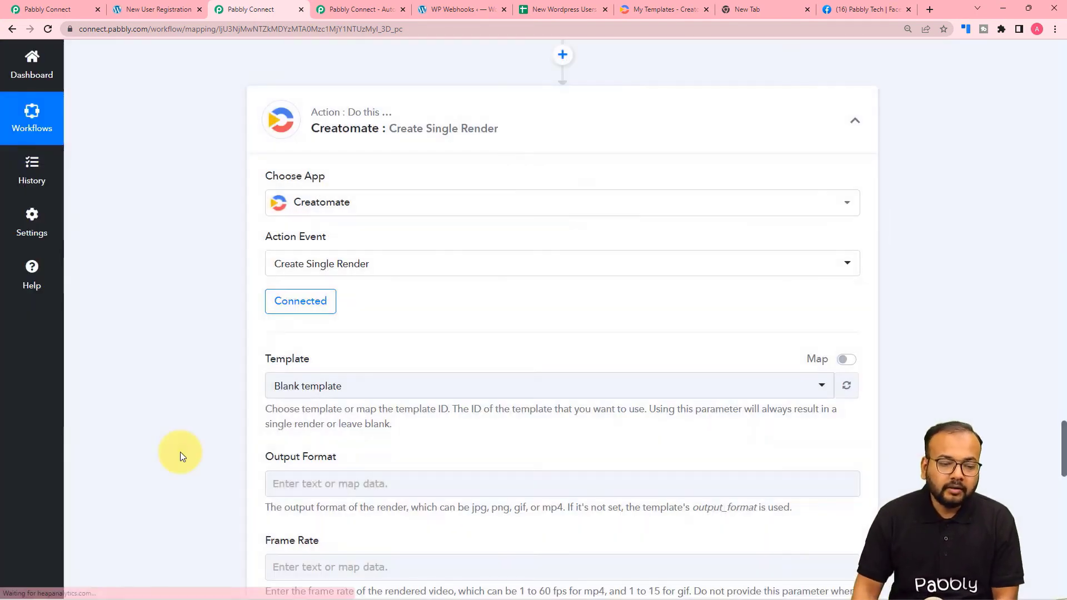
Close the Creatomate project settings after saving them.
scroll(202, 409, down, 4)
scroll(351, 346, down, 1)
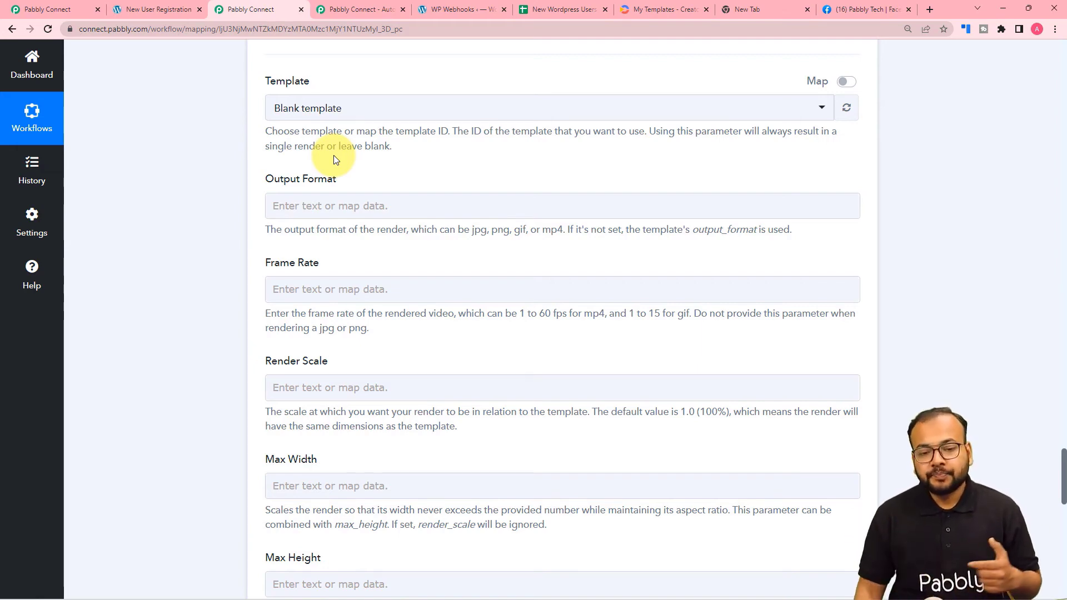
click(642, 14)
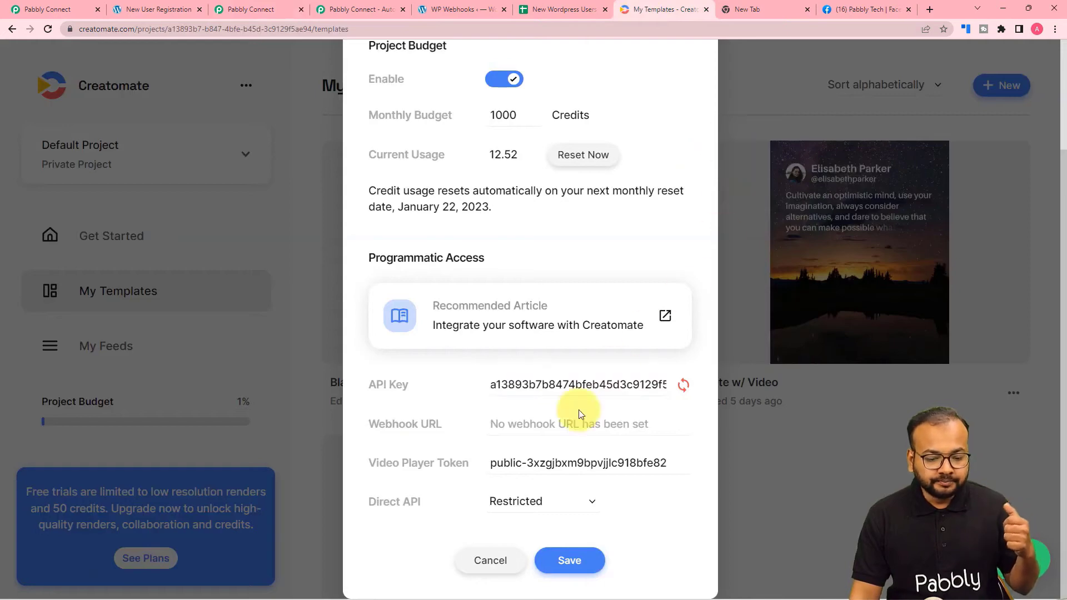
click(569, 560)
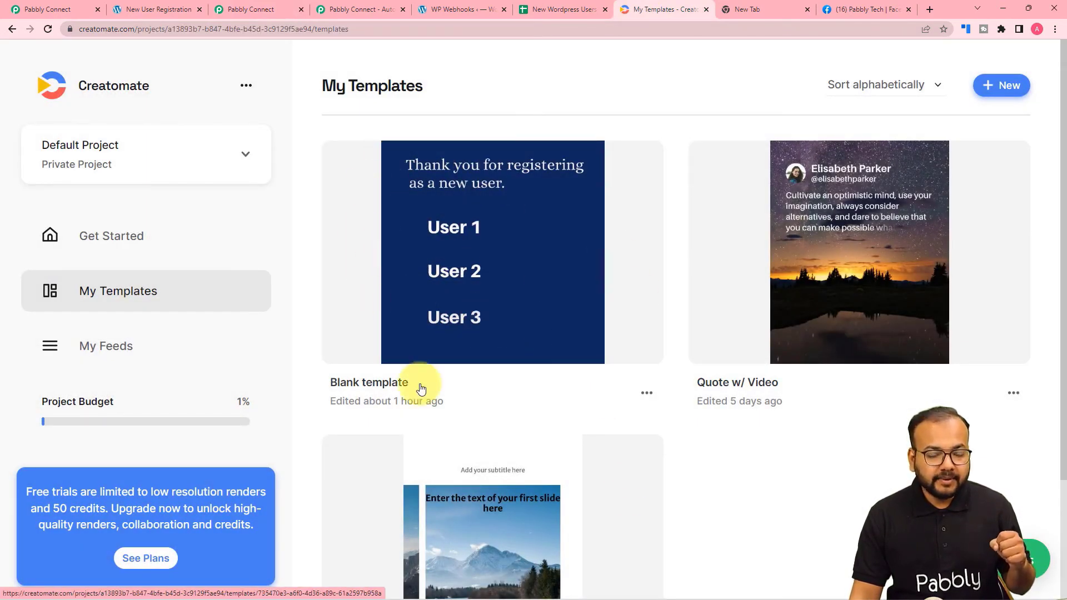
Choose the Blank template for the Create Single Render action and scroll to its Modifications field.
click(250, 8)
click(289, 106)
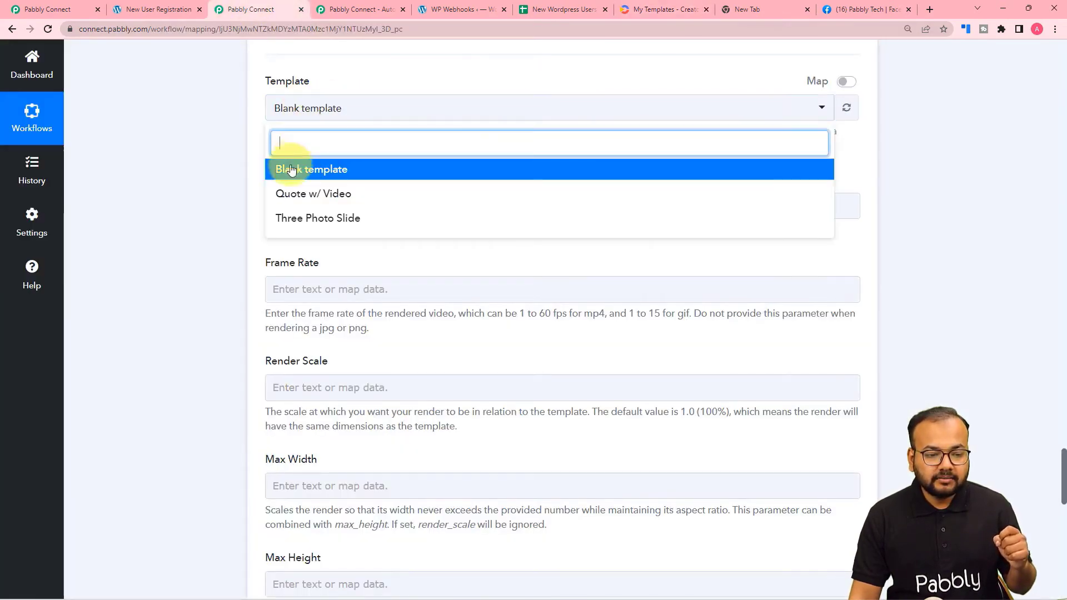
click(291, 170)
scroll(217, 155, down, 2)
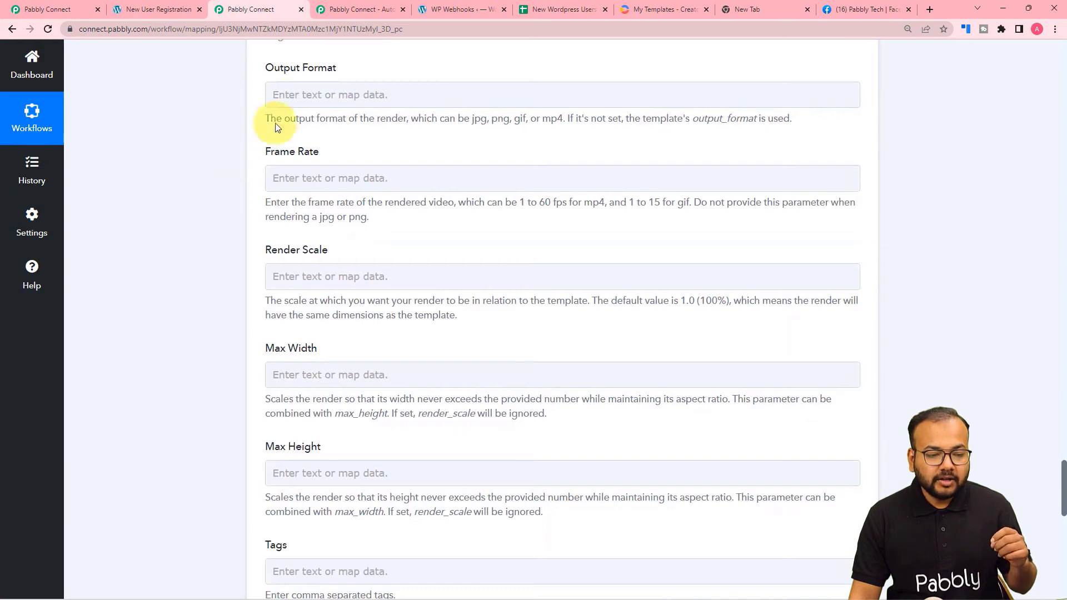
click(299, 87)
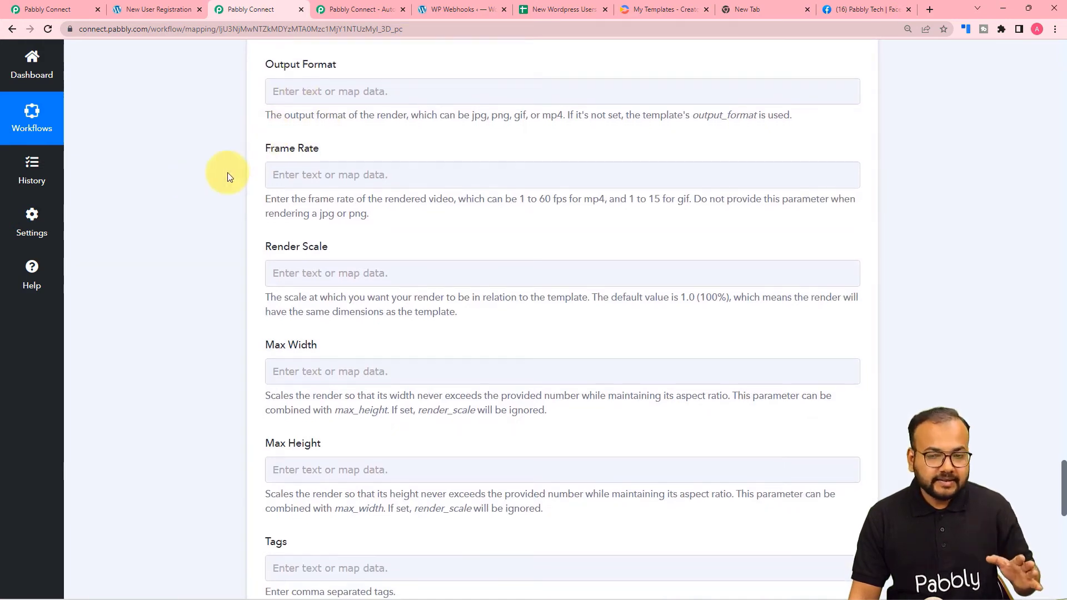
scroll(228, 175, down, 5)
scroll(227, 175, down, 6)
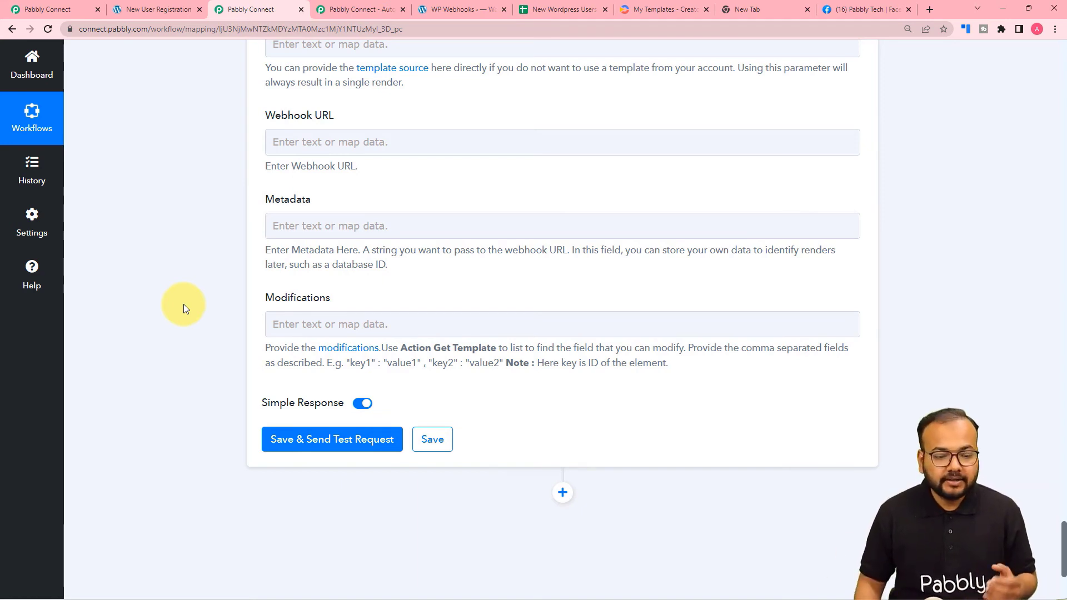
Read the Creatomate modifications documentation, then bring up the My Templates page showing the Blank template.
click(340, 349)
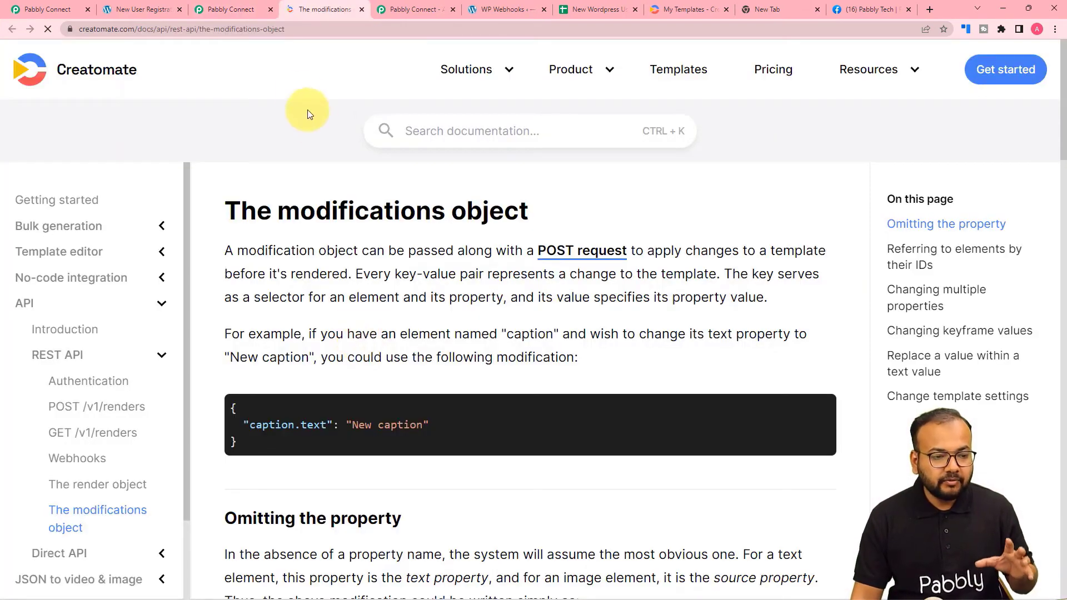
scroll(336, 212, down, 2)
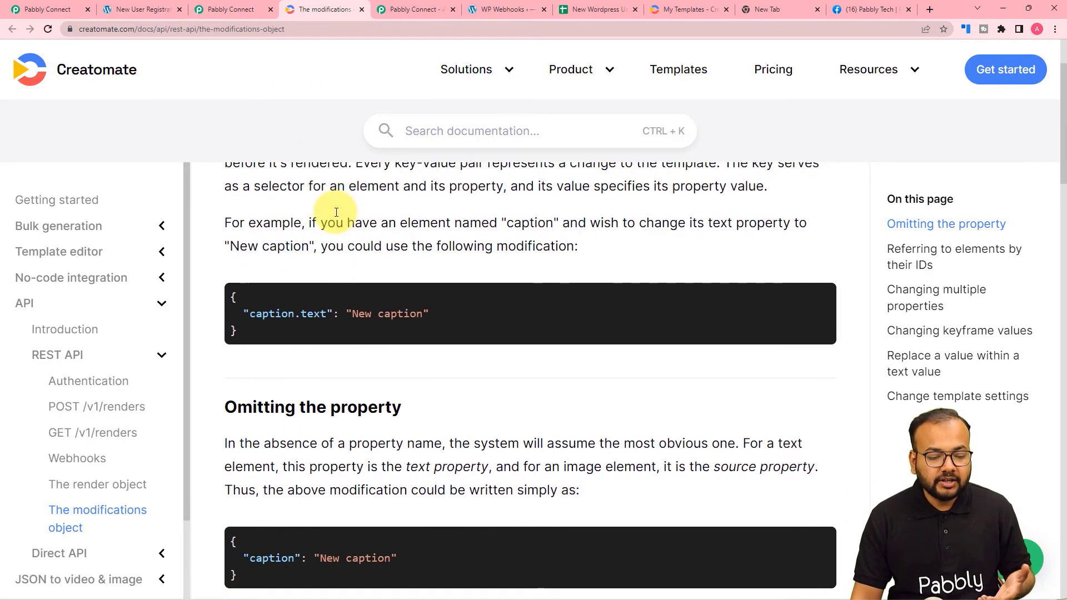
scroll(336, 211, up, 2)
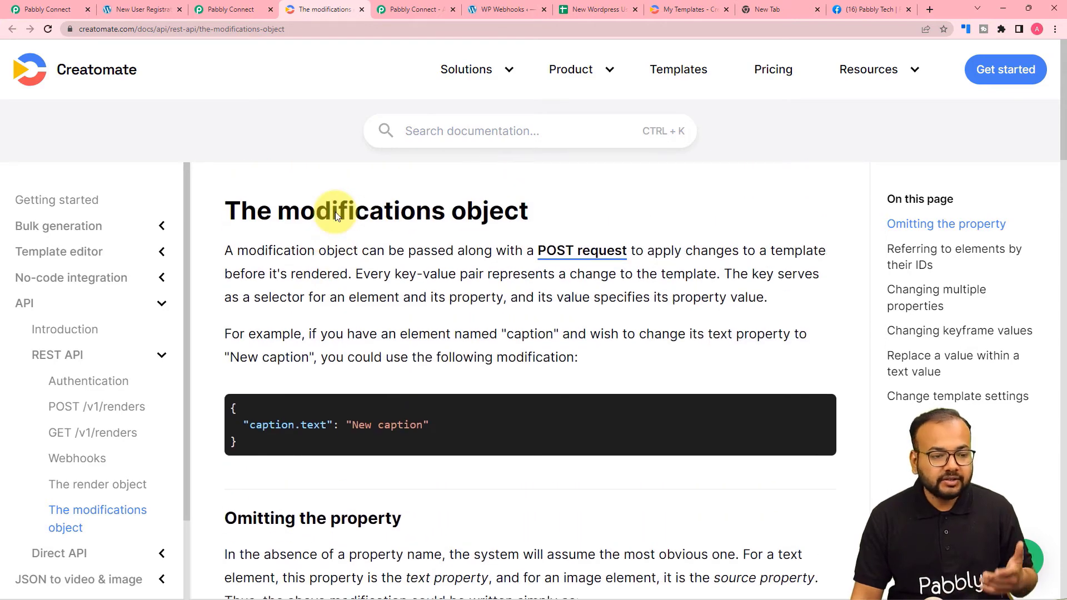
click(248, 9)
scroll(251, 272, down, 1)
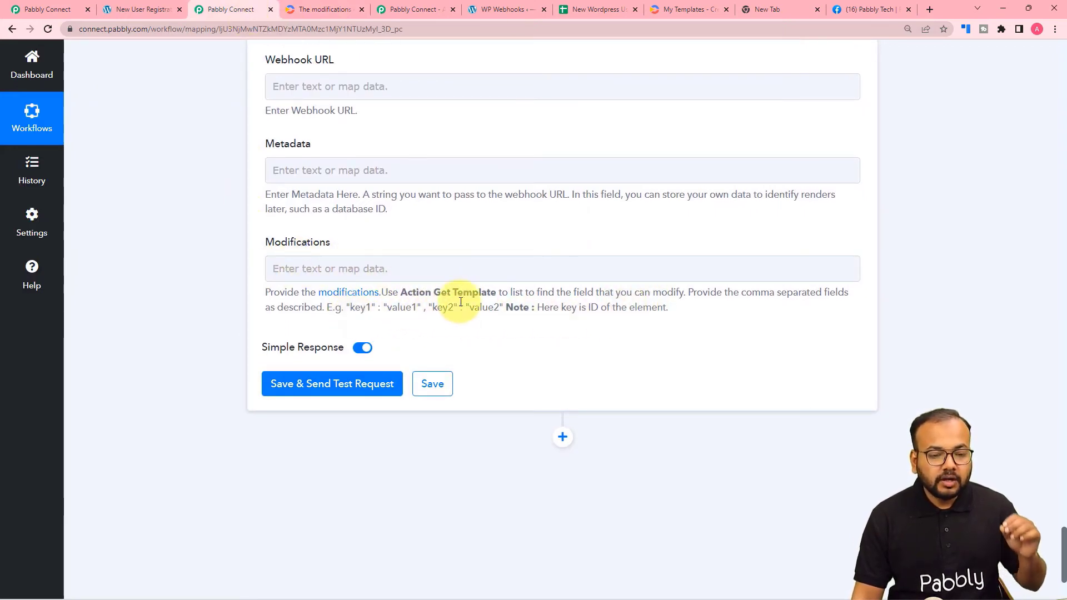
click(519, 278)
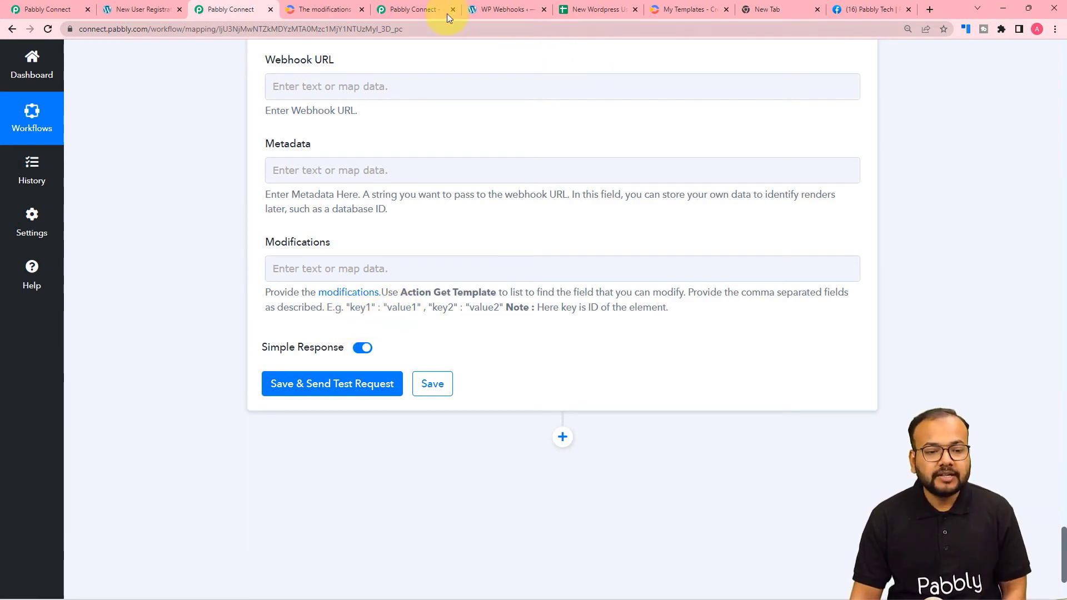
click(696, 12)
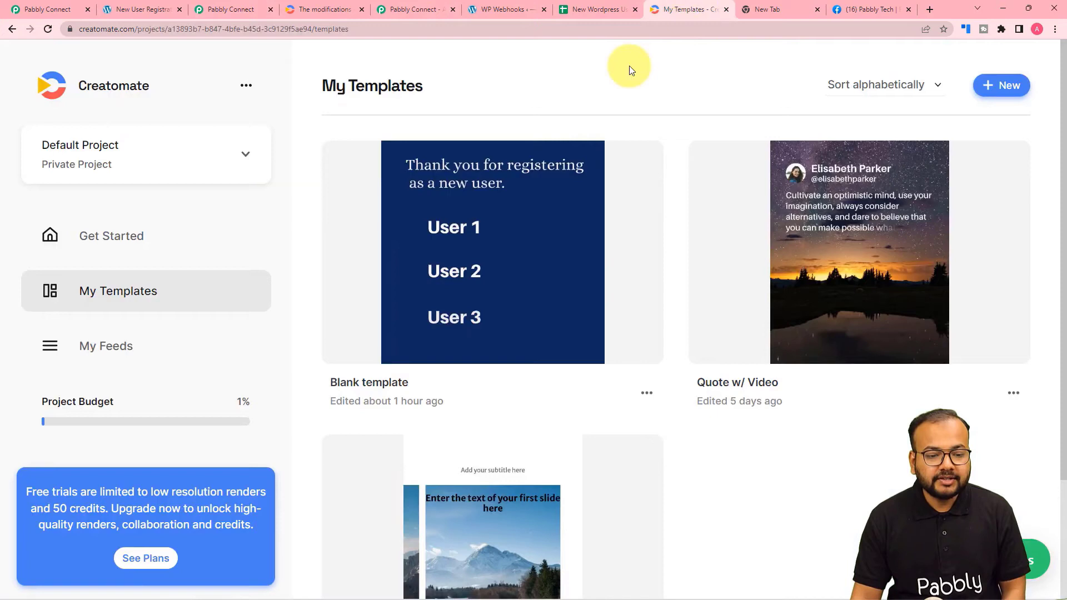
Open the Blank template and inspect its Welcome, User 2 and User 1 text layers before returning to Pabbly.
click(456, 222)
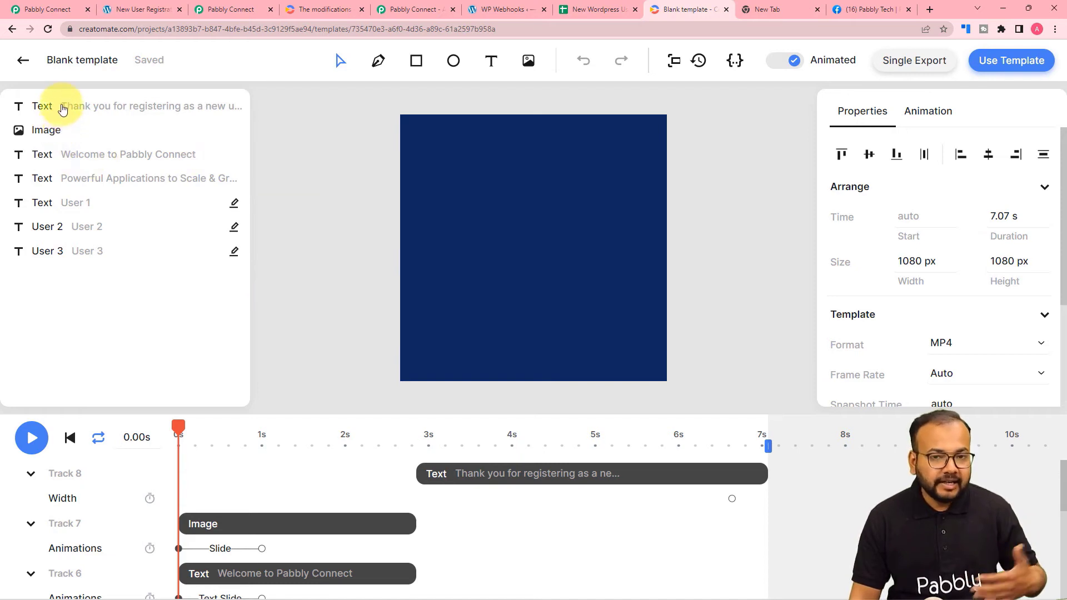
click(63, 159)
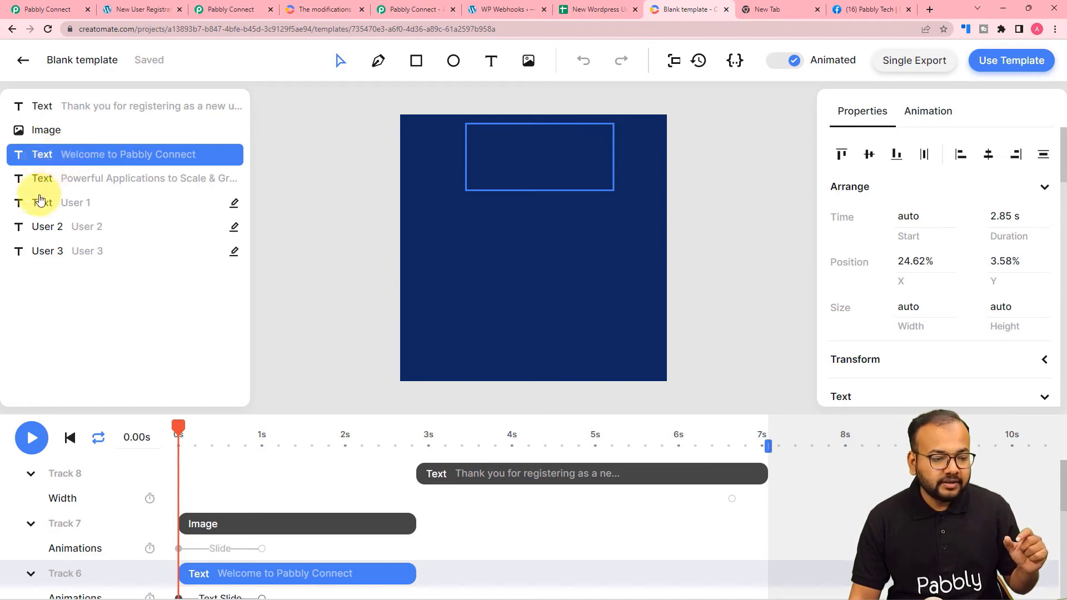
click(44, 224)
click(45, 205)
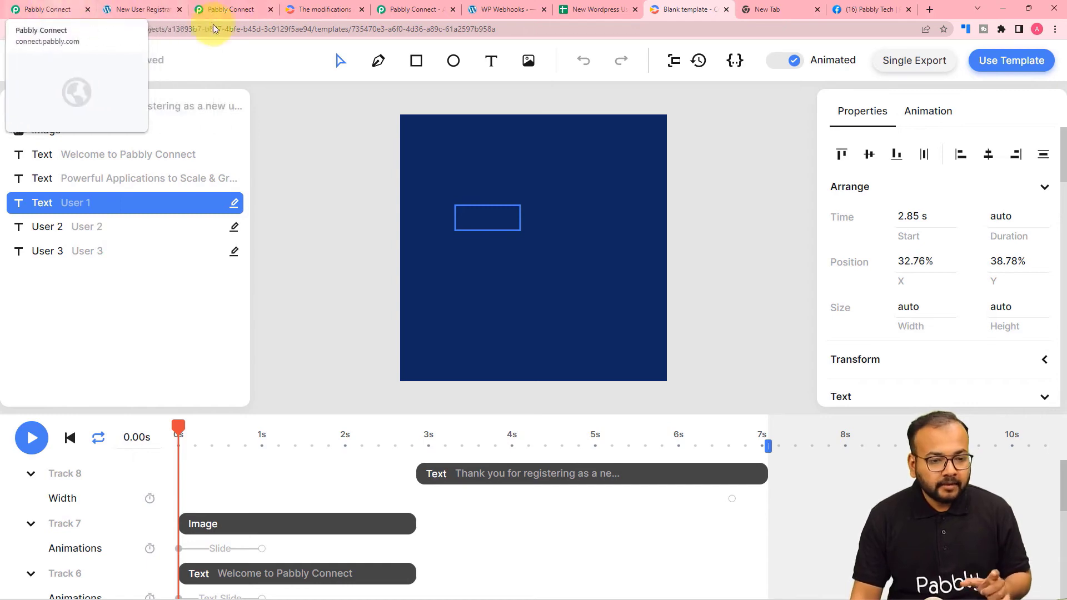
click(397, 10)
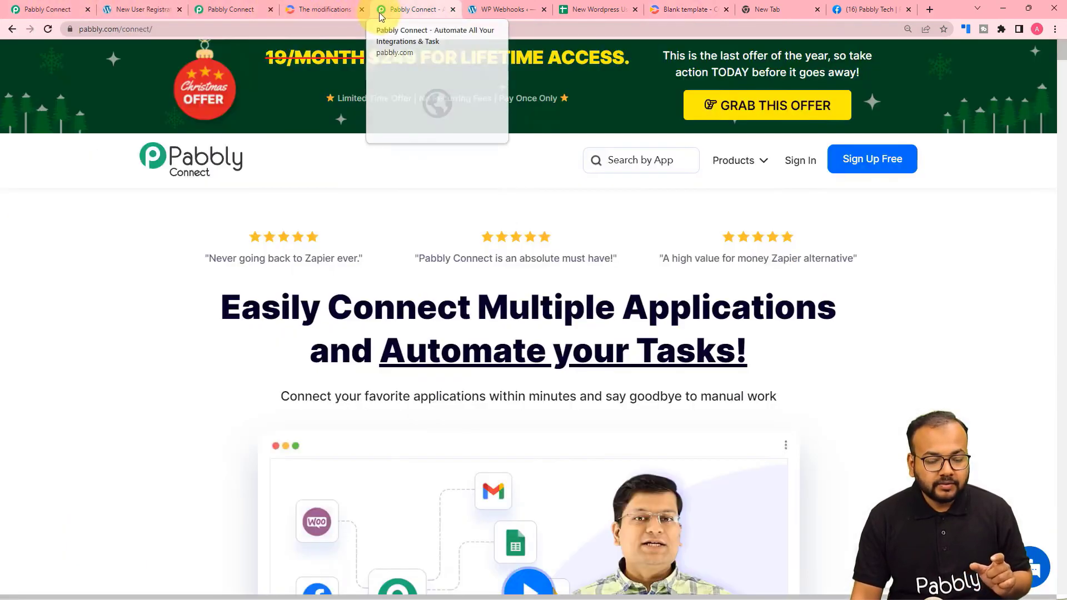
click(222, 10)
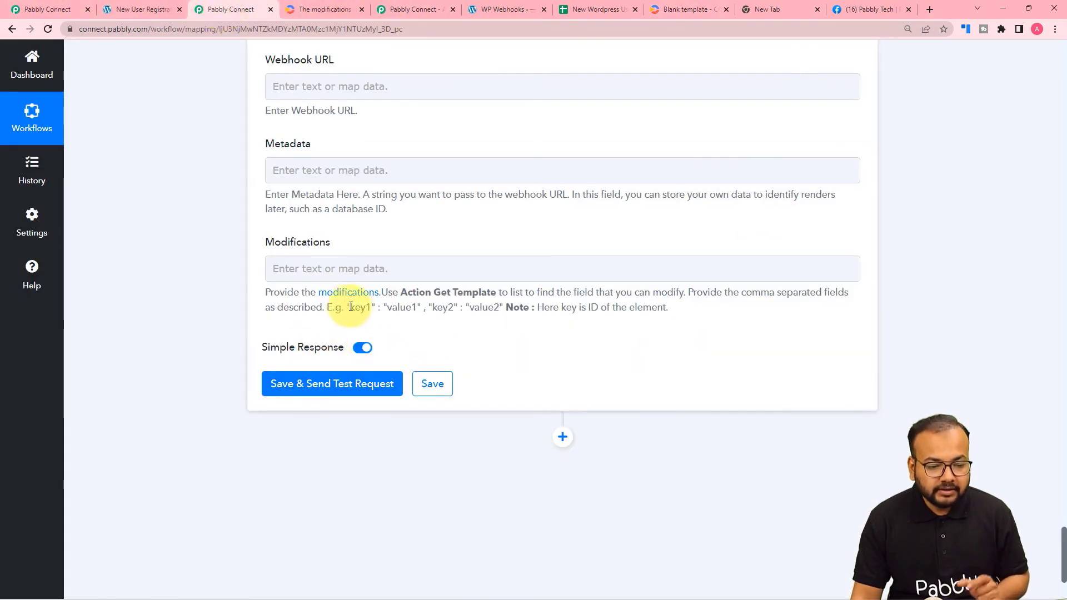
Paste the help text's example pairs "key1": "value1", "key2": "value2" into the Modifications field.
drag(346, 308, 498, 308)
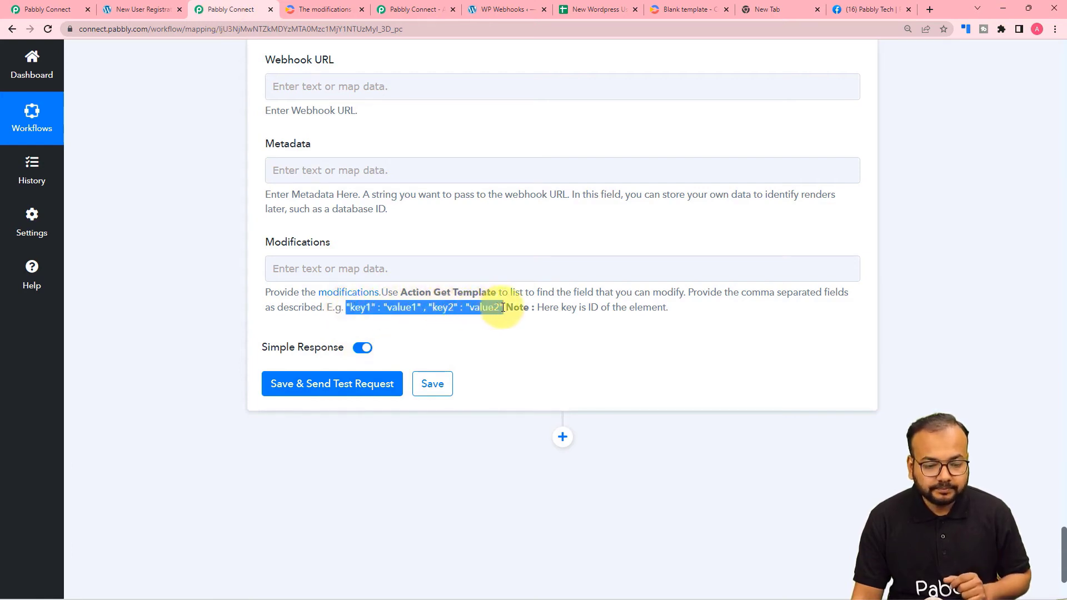
key(ctrl+c)
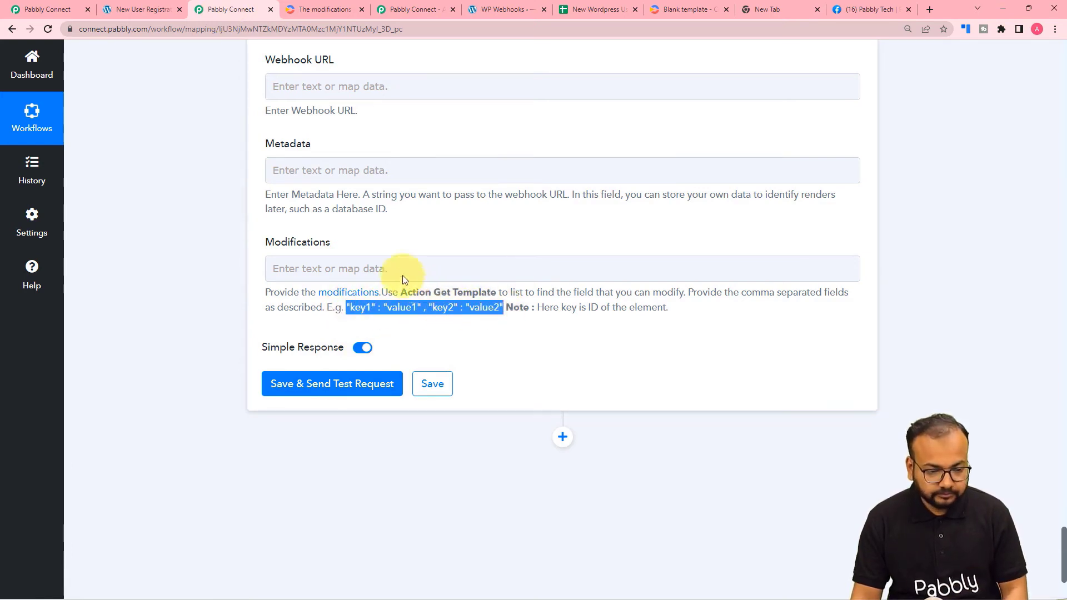
click(399, 269)
key(ctrl+v)
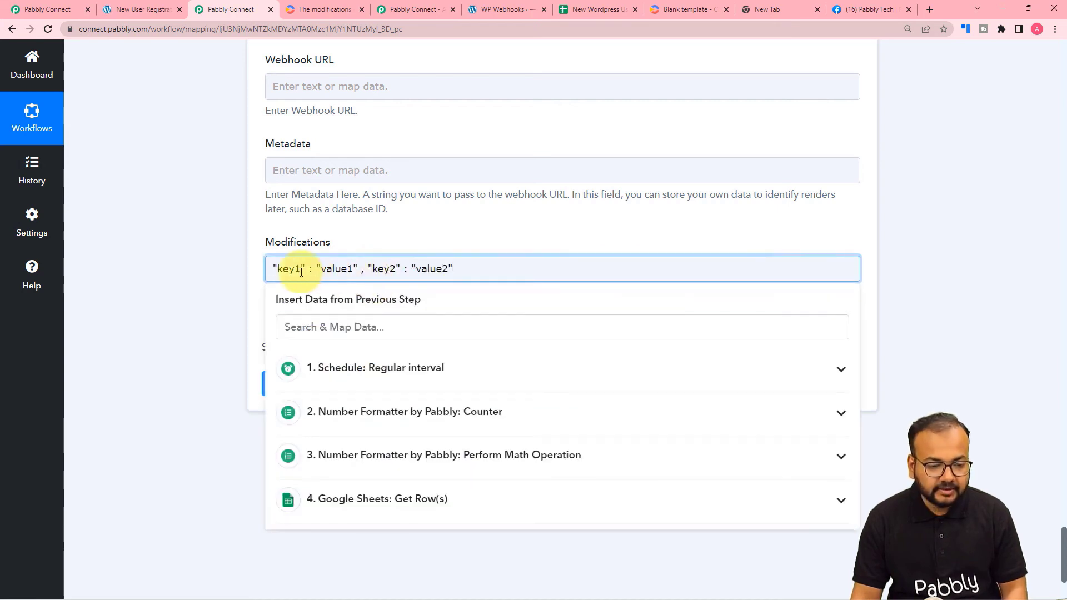
click(228, 284)
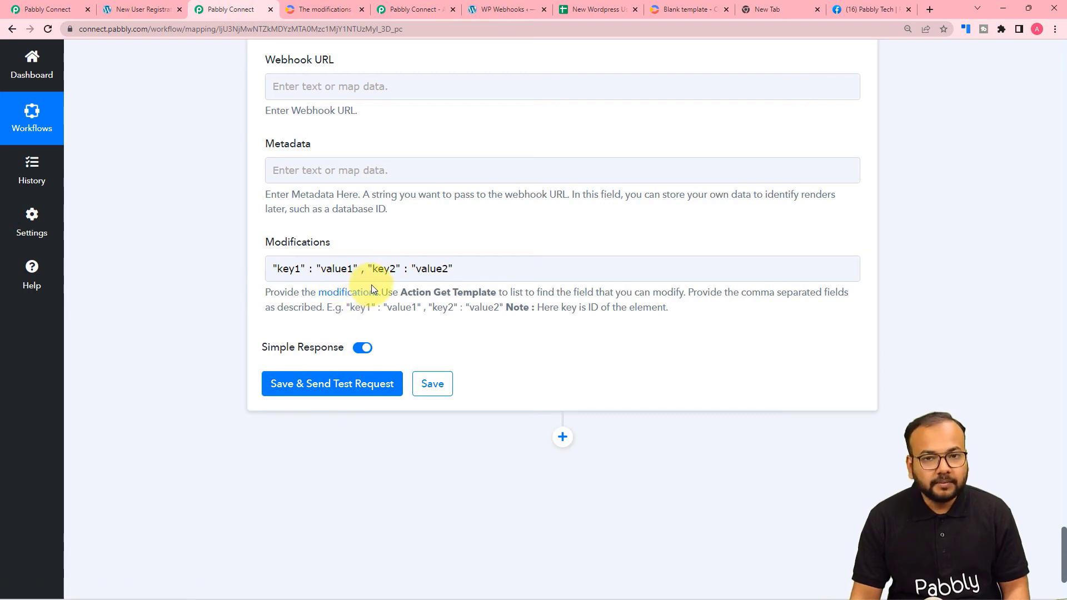
click(676, 5)
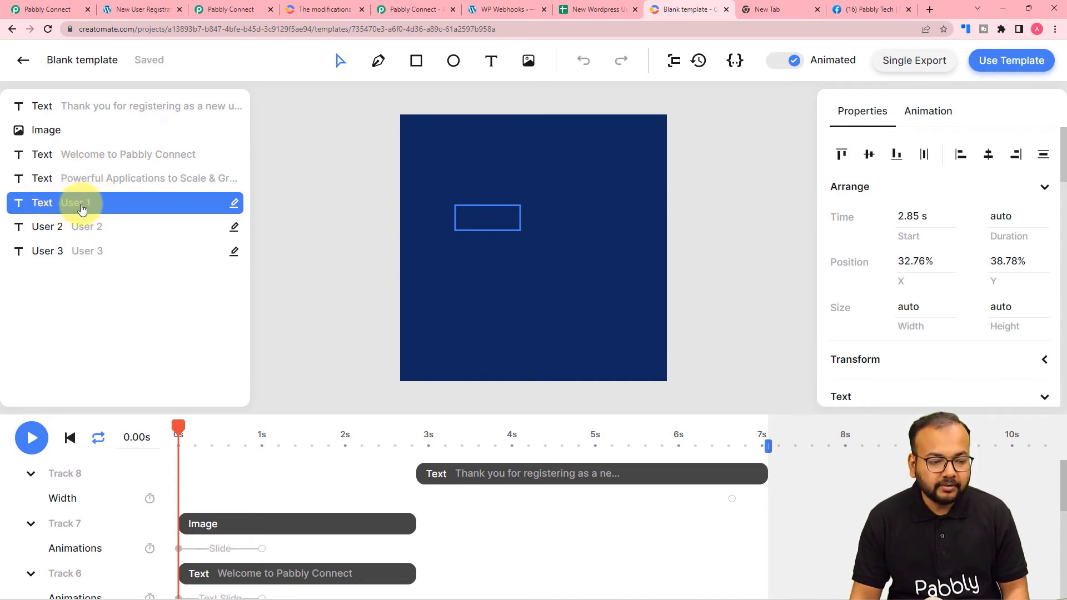
Copy the User 1 element ID from the Blank template's API Integration curl example into the clipboard.
click(1004, 66)
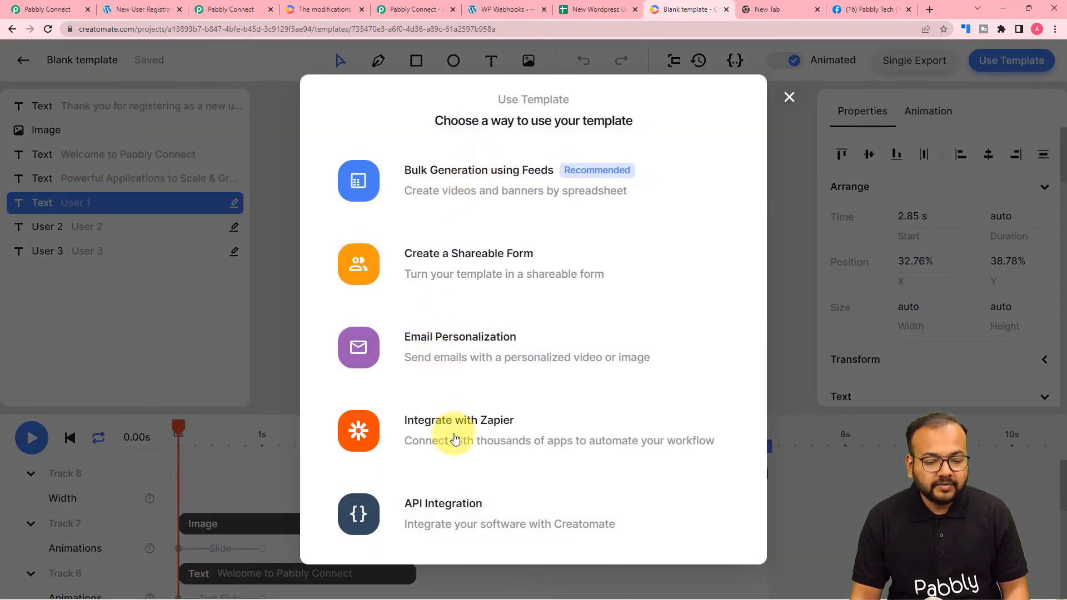
click(445, 518)
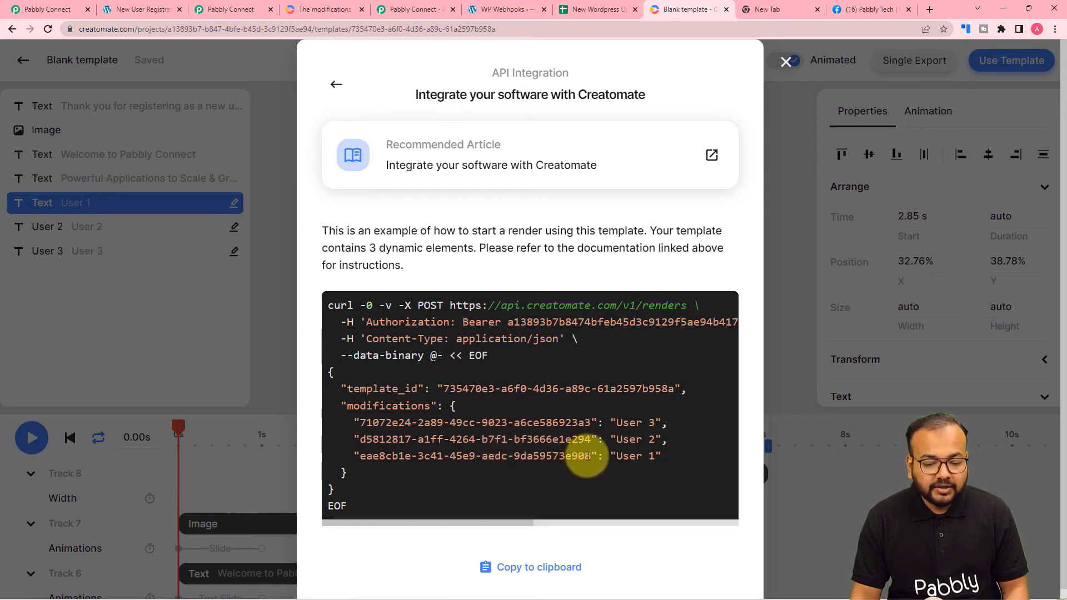
drag(590, 456, 359, 457)
right_click(360, 457)
click(368, 468)
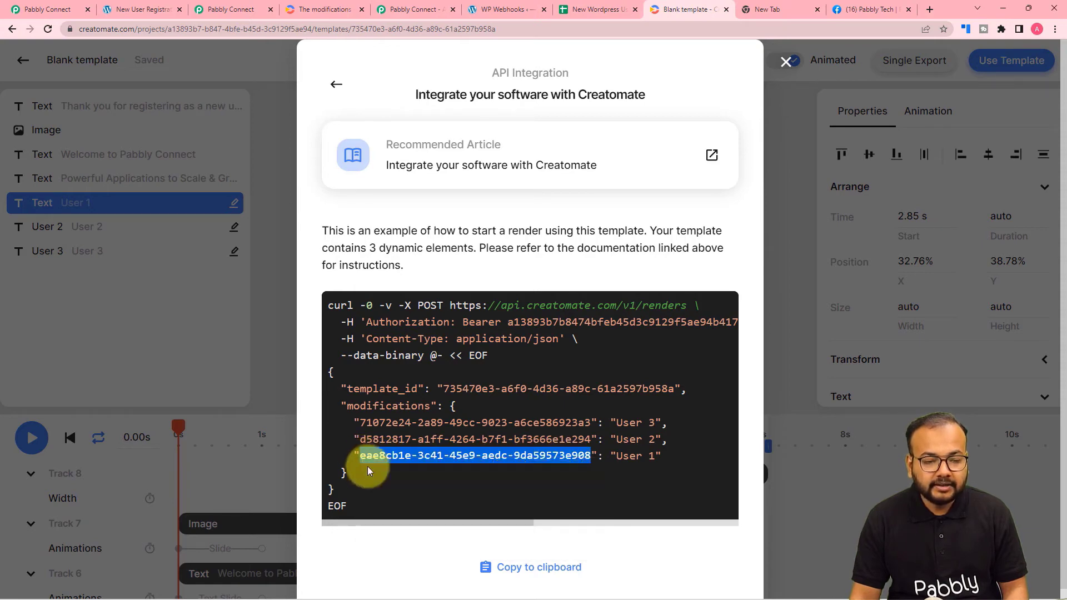
click(399, 5)
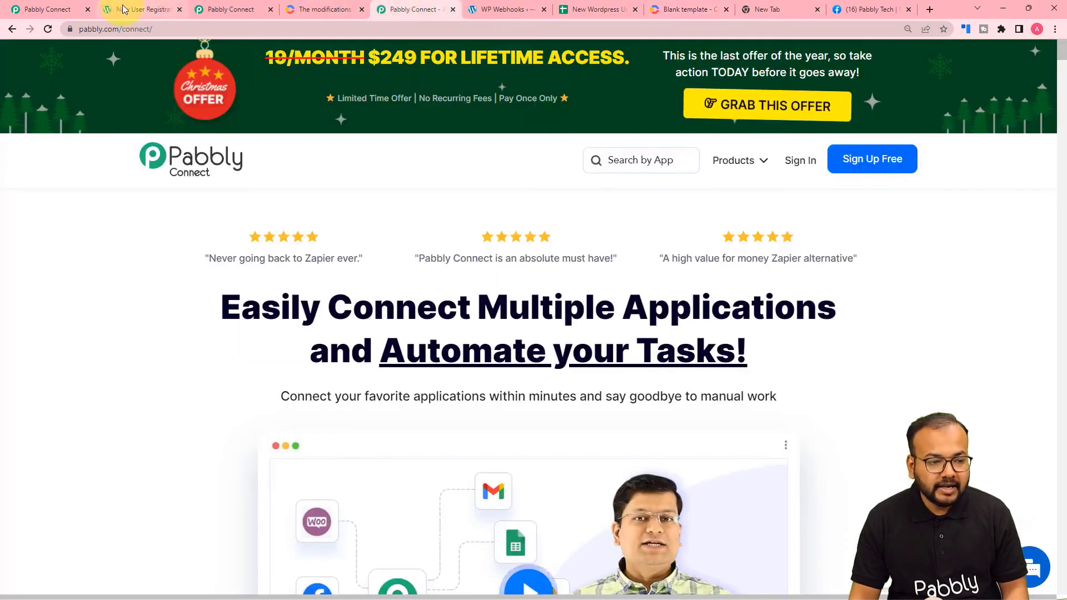
click(211, 8)
click(304, 277)
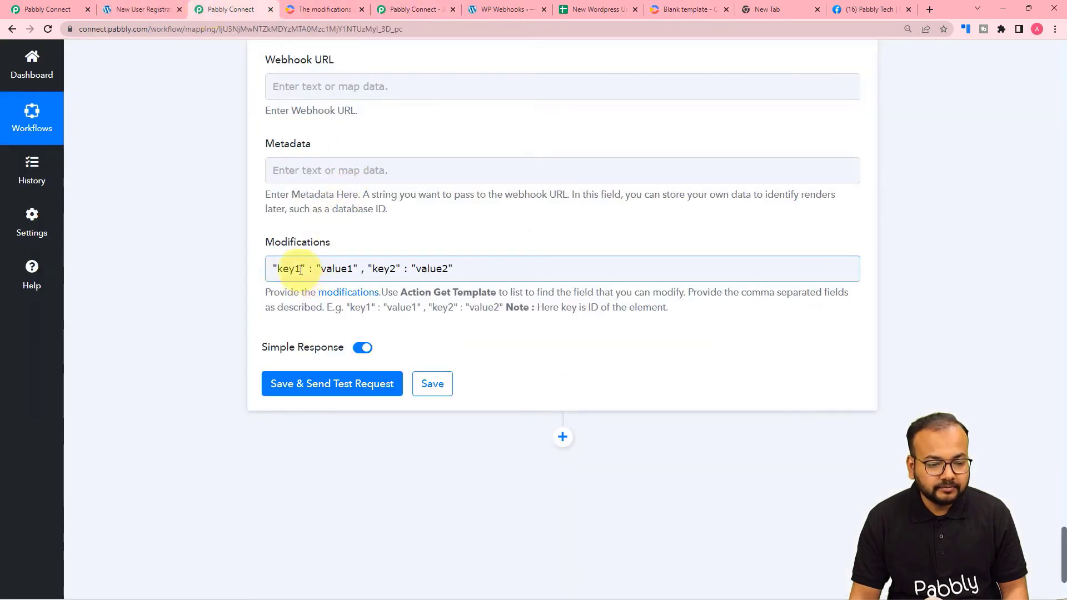
Set the first Modifications pair to the User 1 element ID mapped to Get Row(s) Result 0 Name (Demo 0).
click(300, 270)
key(BackSpace)
key(BackSpace)
key(BackSpace)
key(BackSpace)
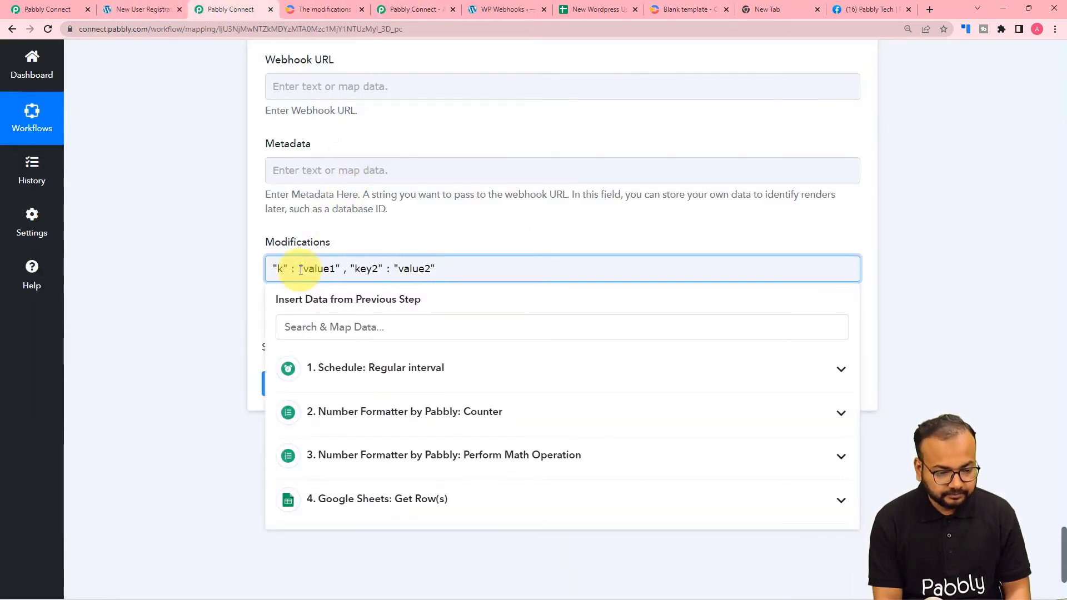
key(ctrl+v)
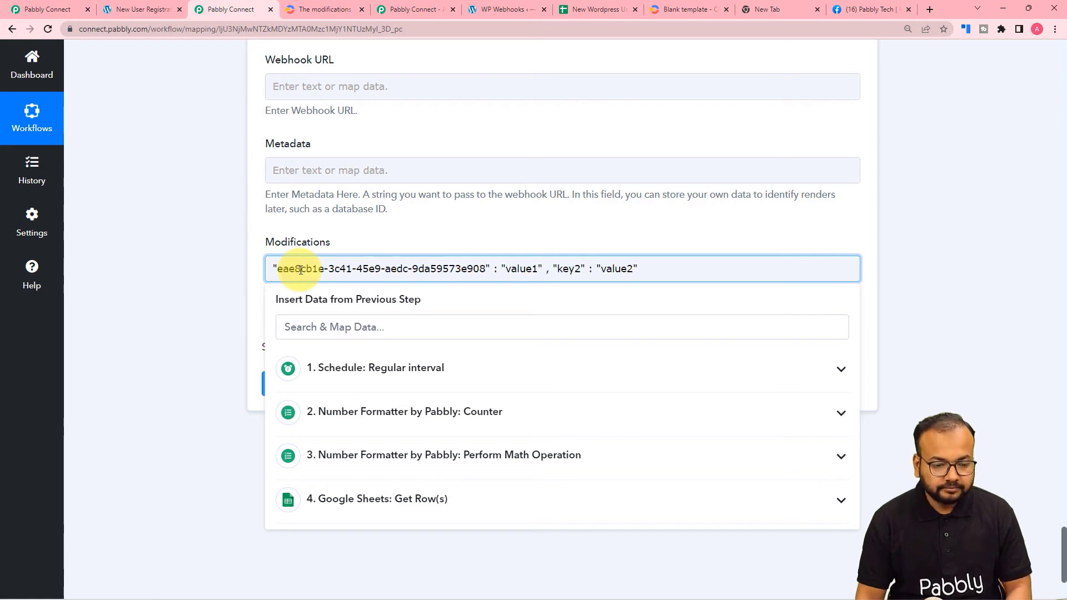
click(493, 231)
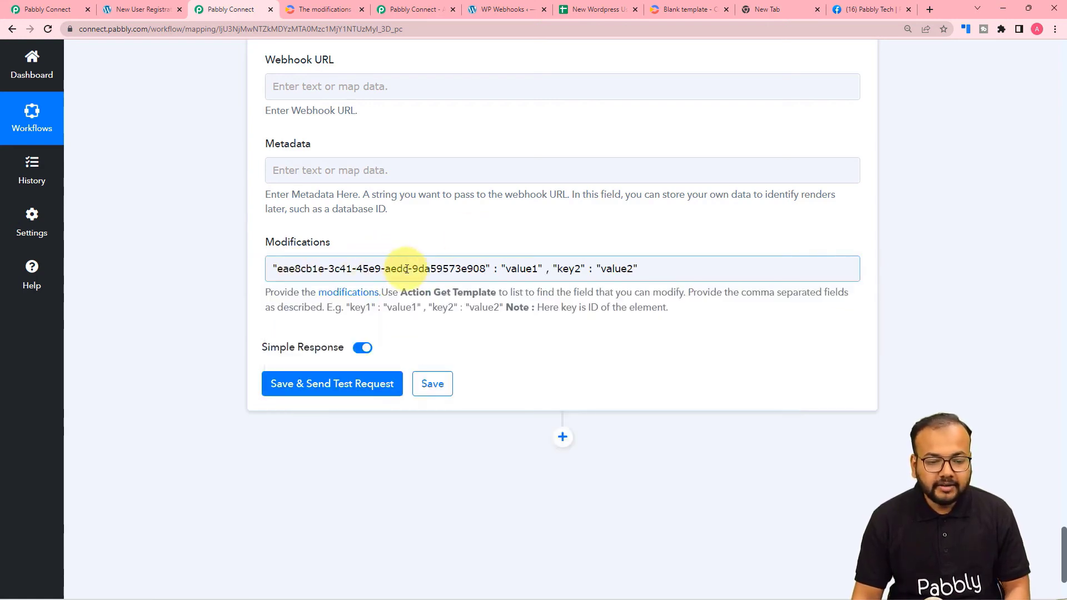
click(538, 272)
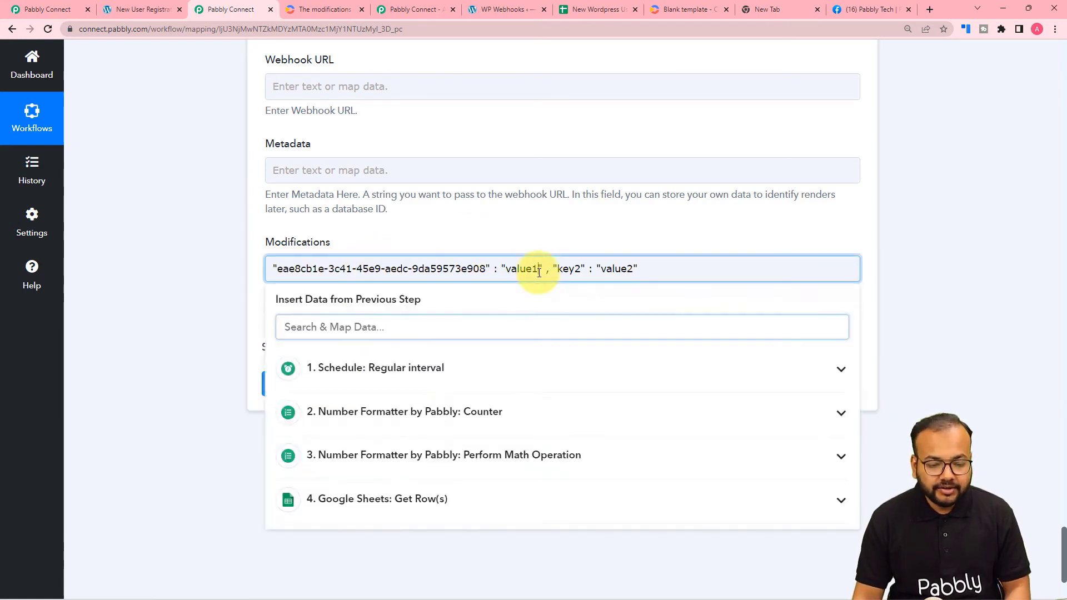
key(BackSpace)
key(BackSpace)
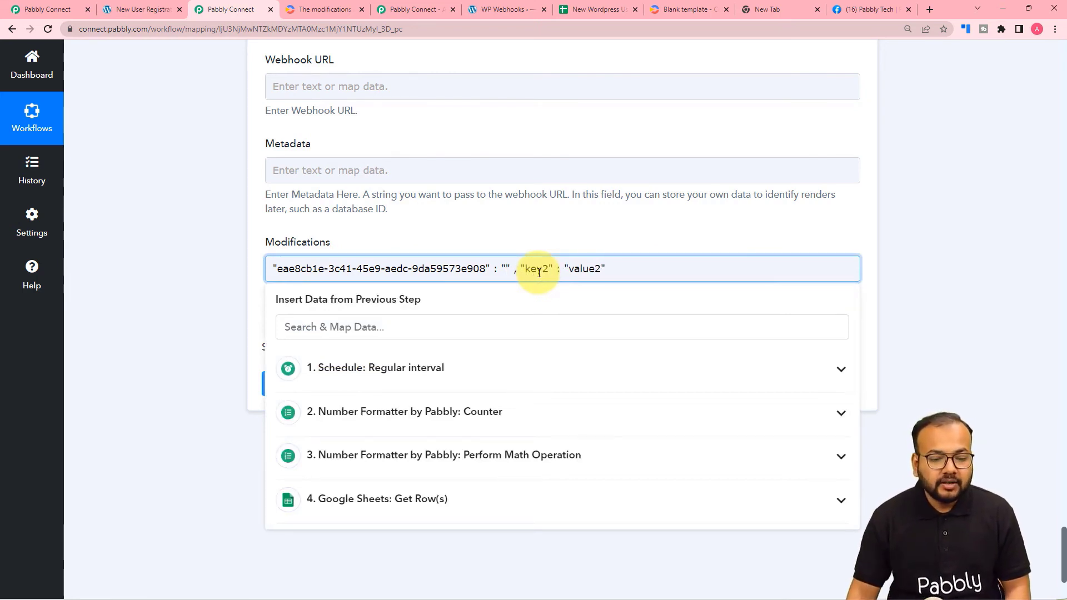
click(304, 486)
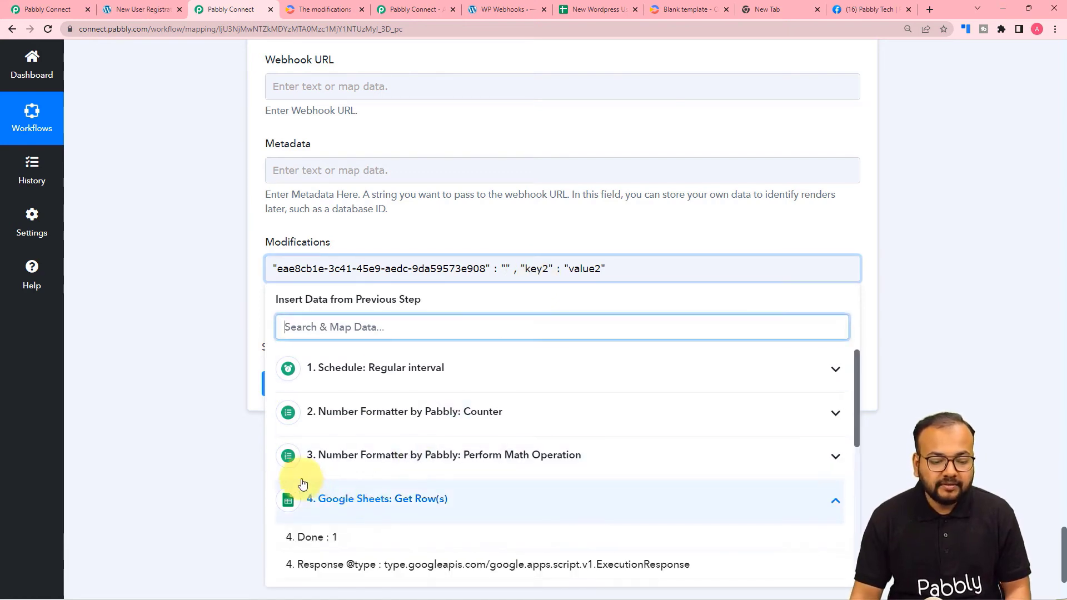
scroll(302, 484, down, 2)
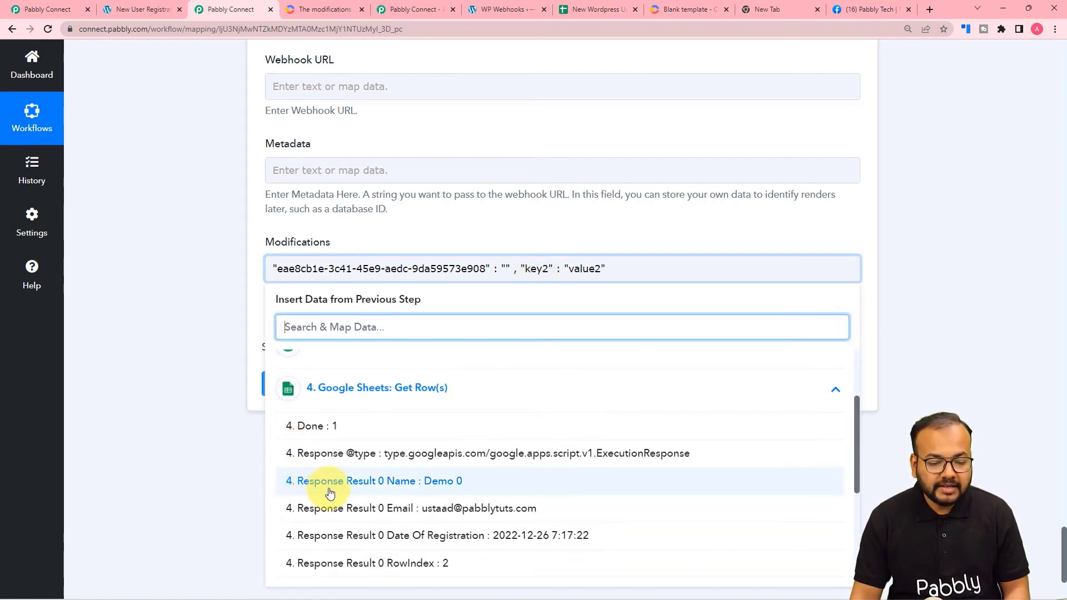
click(417, 480)
click(175, 305)
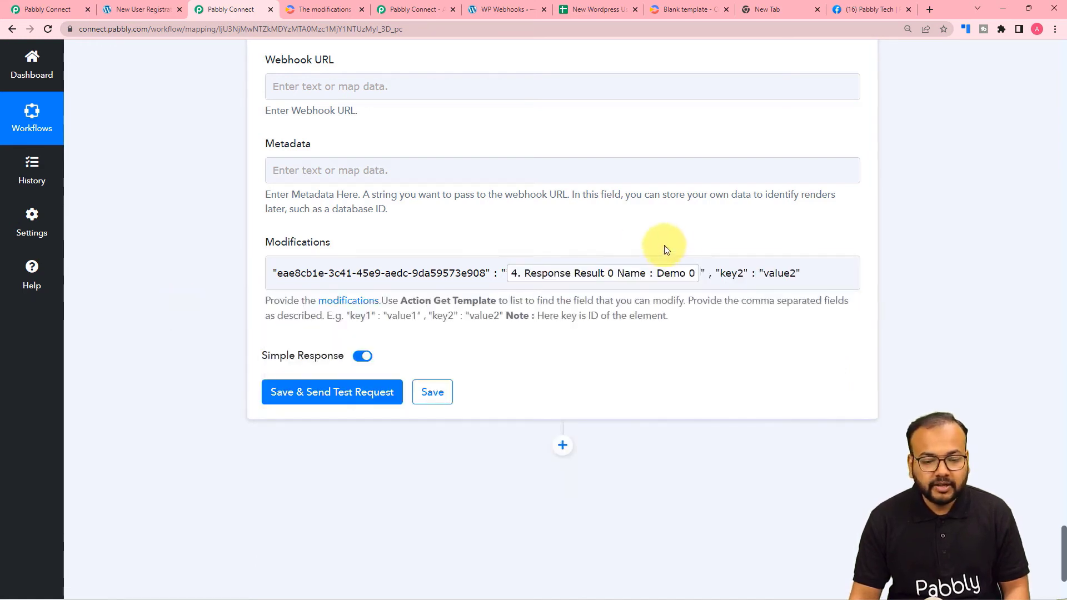
Set the second pair to the User 2 element ID mapped to Result 1 Name (Demo 1).
click(745, 275)
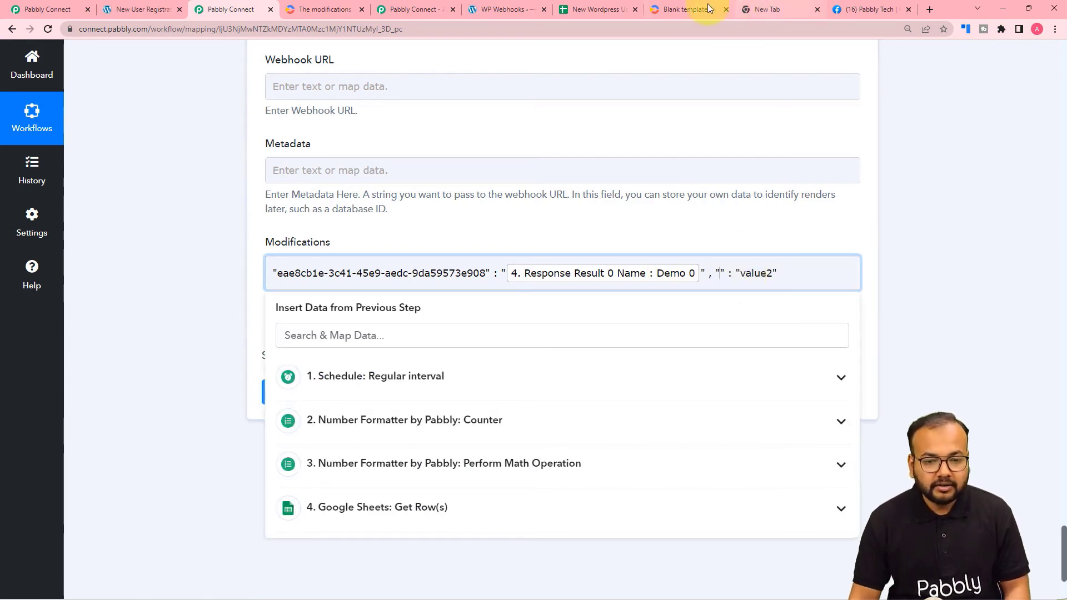
click(687, 10)
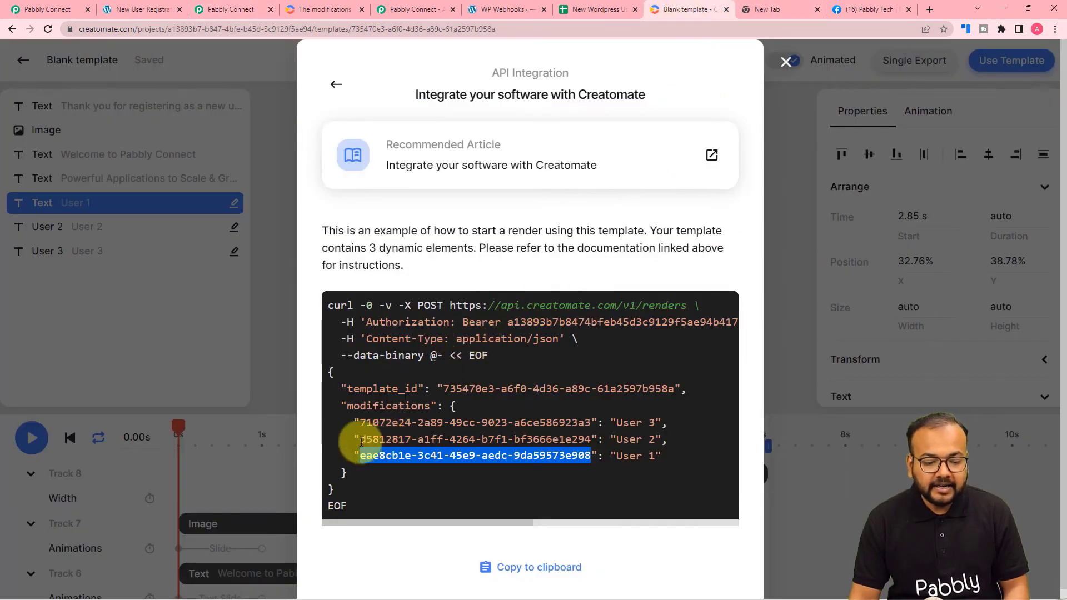
drag(358, 439, 589, 443)
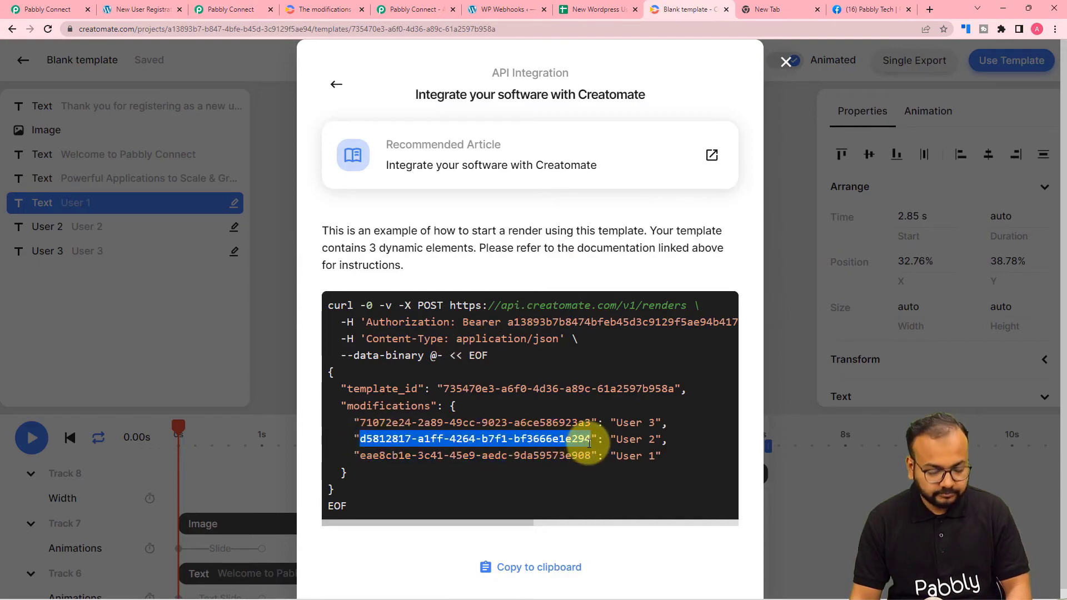
click(237, 10)
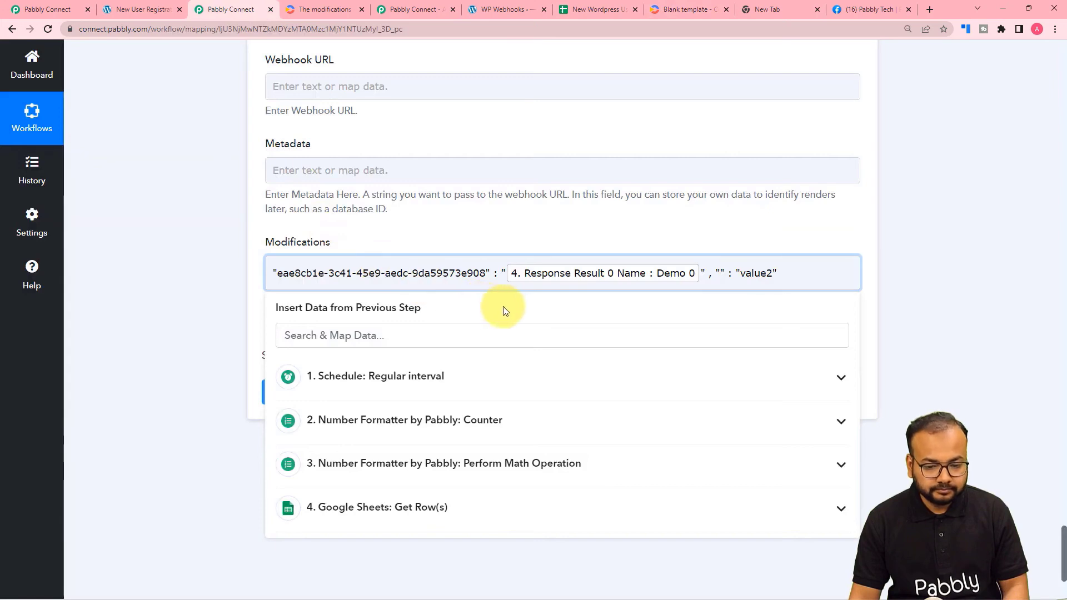
key(ctrl+v)
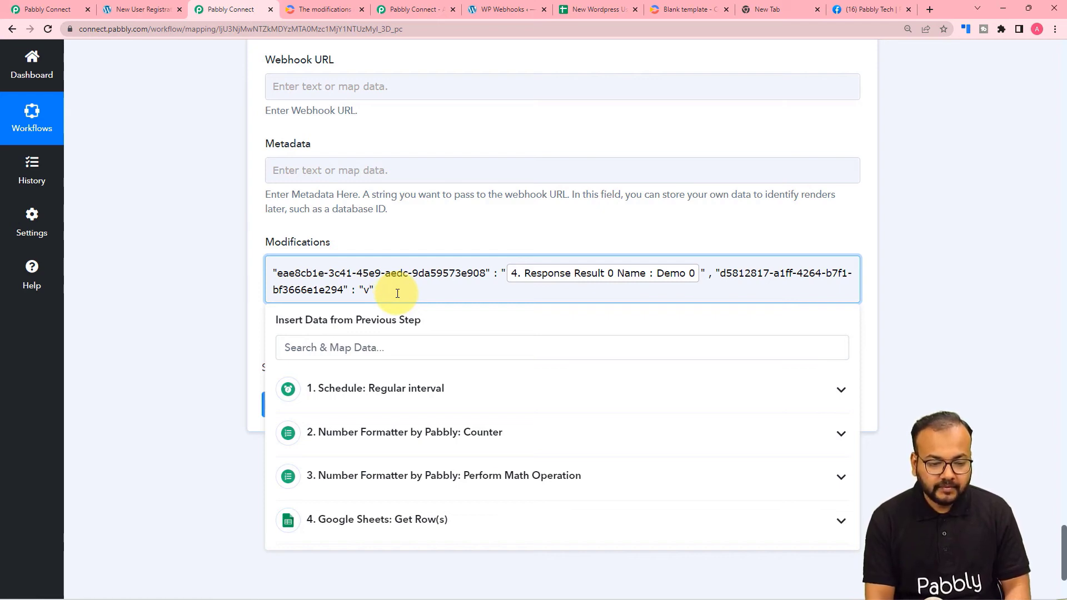
click(336, 519)
scroll(339, 517, down, 2)
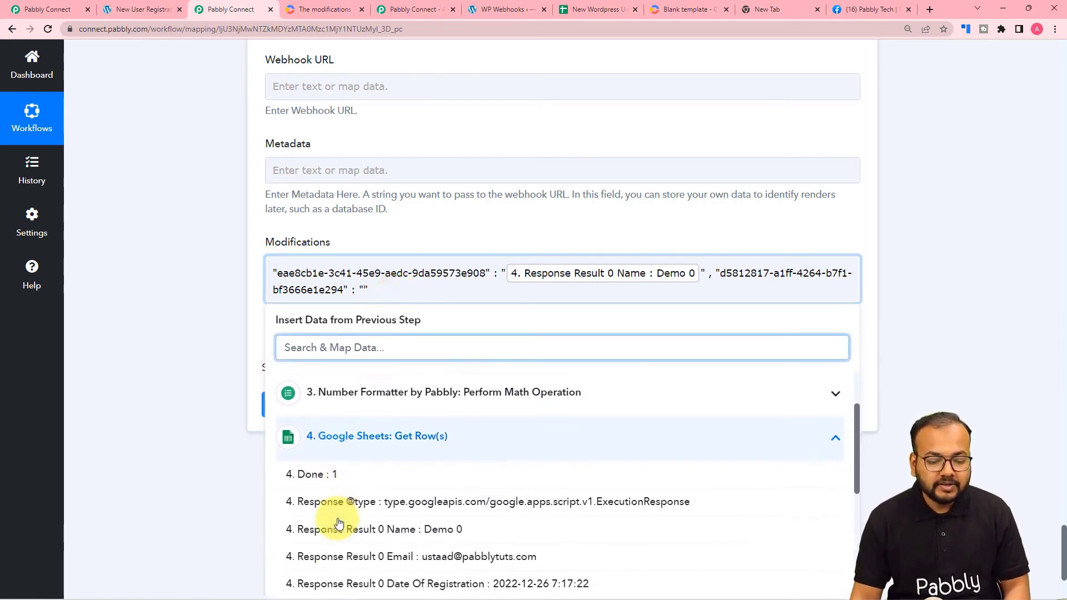
scroll(339, 522, down, 2)
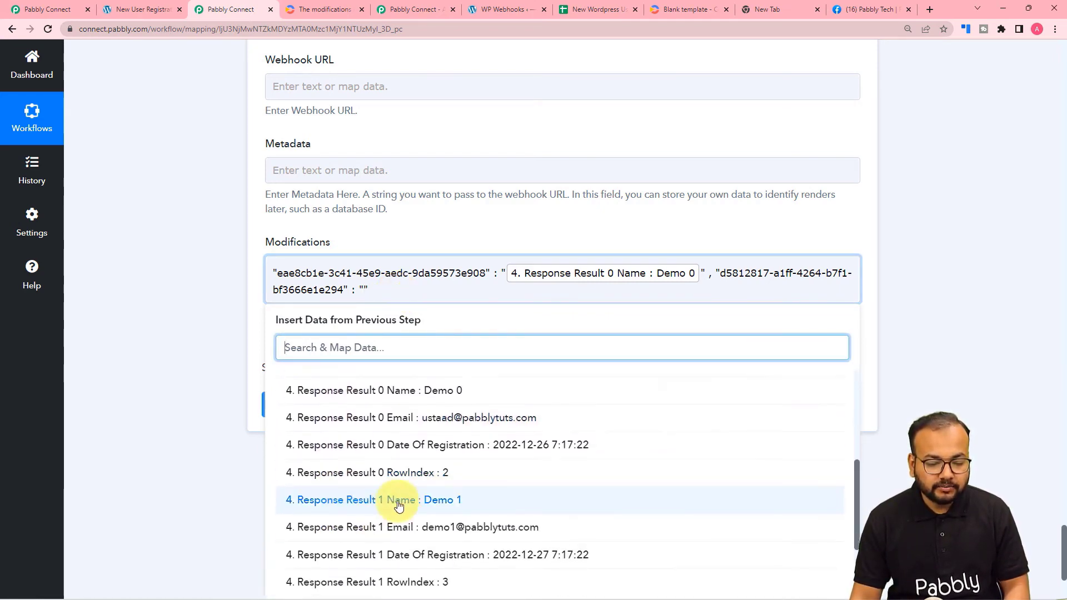
click(402, 500)
click(205, 322)
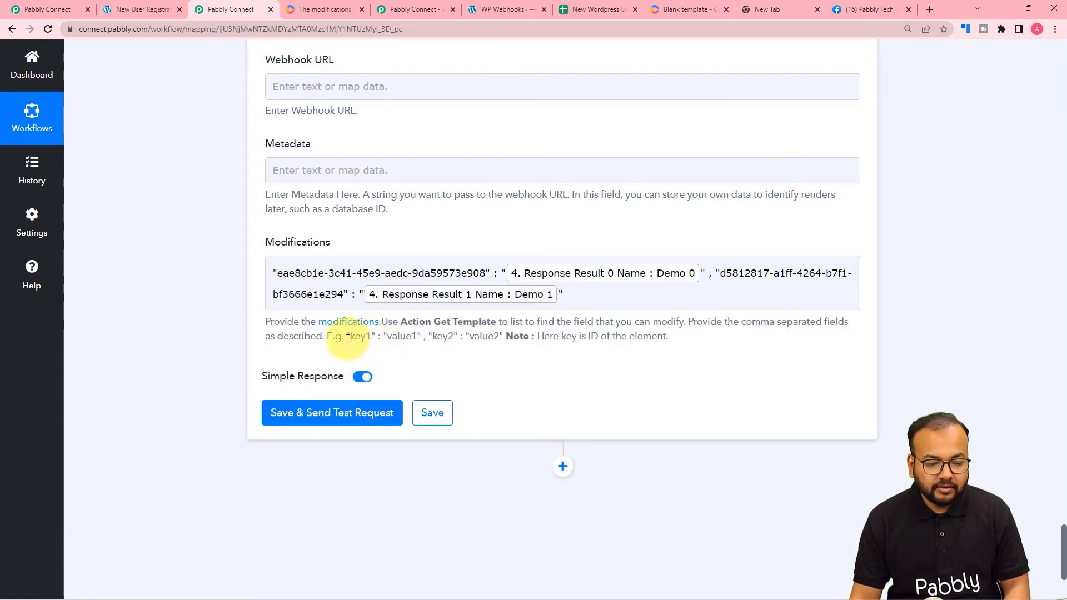
Add a third pair mapping the User 3 element to Result 2 Name (Demo 2).
drag(349, 339, 412, 339)
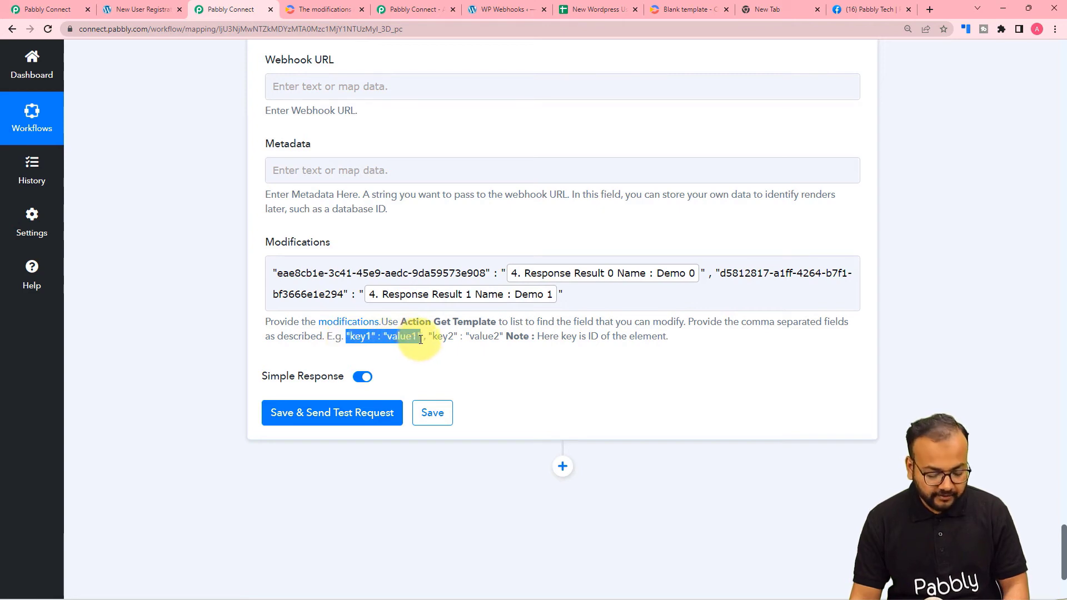
click(563, 293)
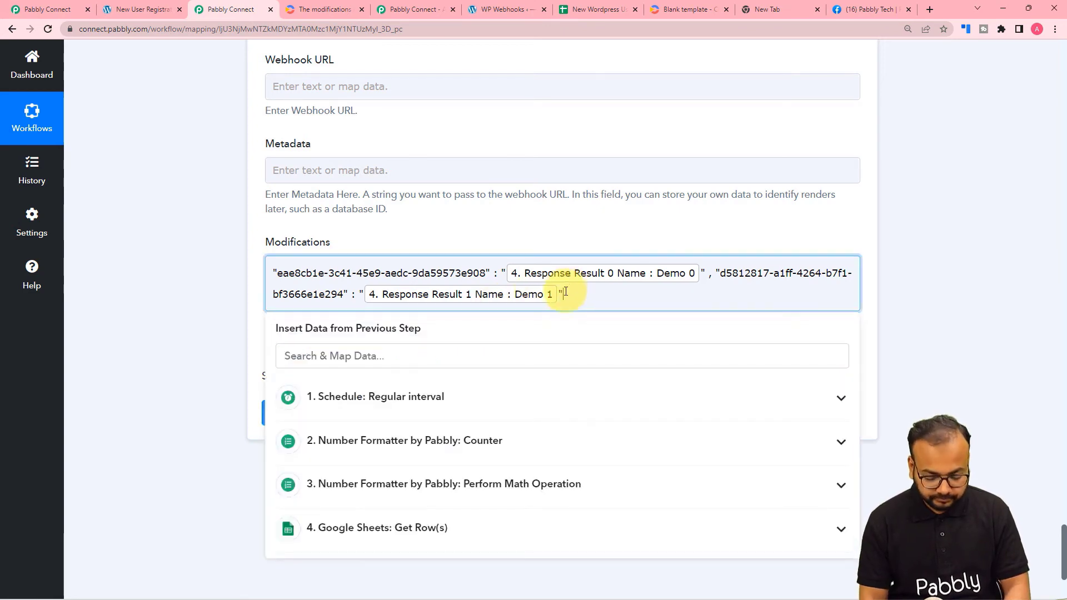
key(ctrl+v)
click(208, 308)
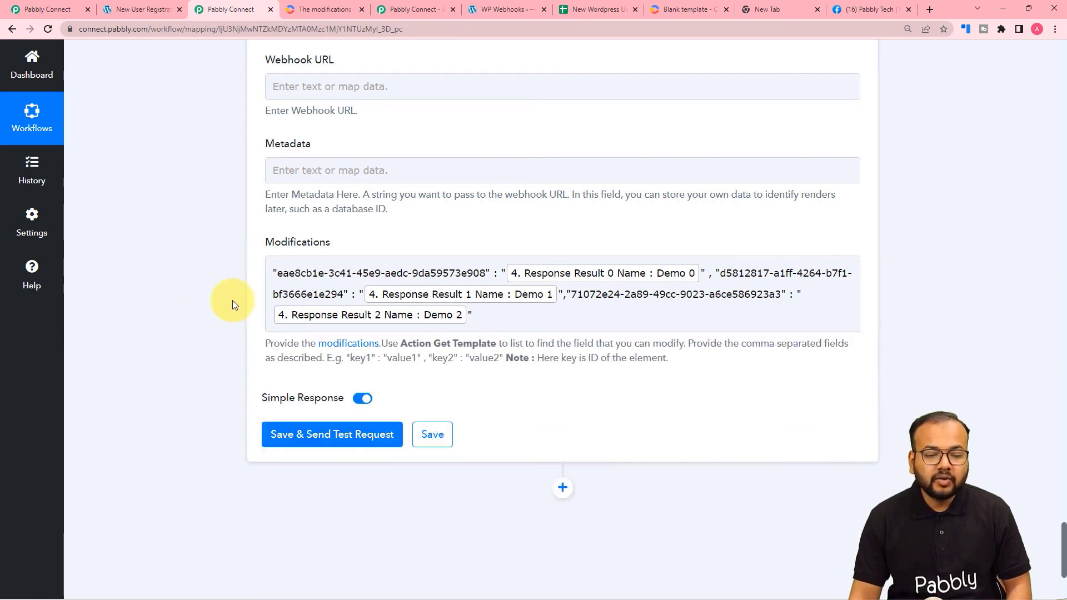
click(353, 321)
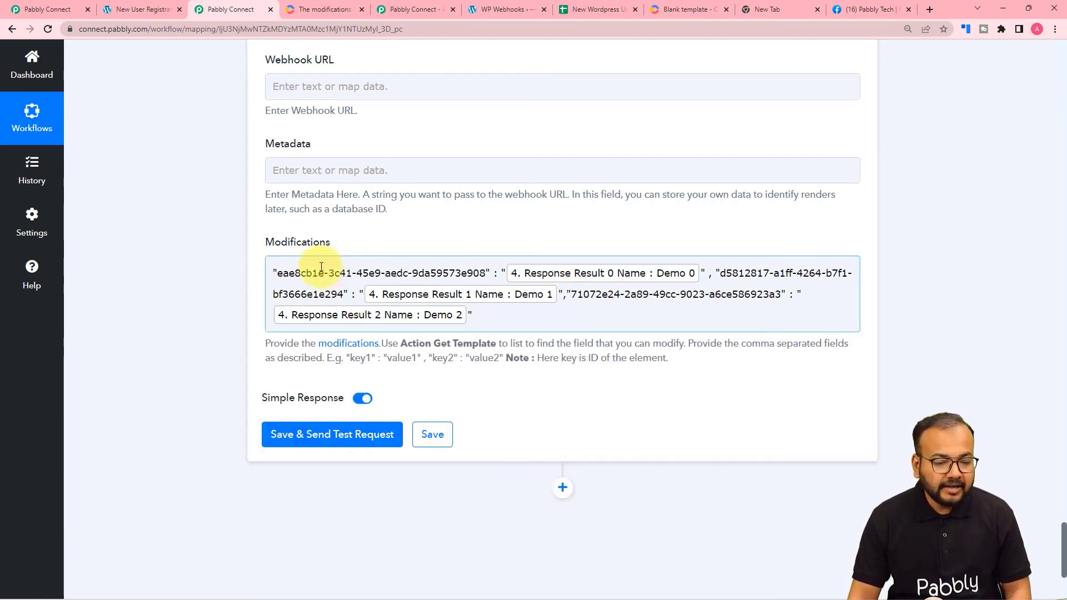
click(544, 369)
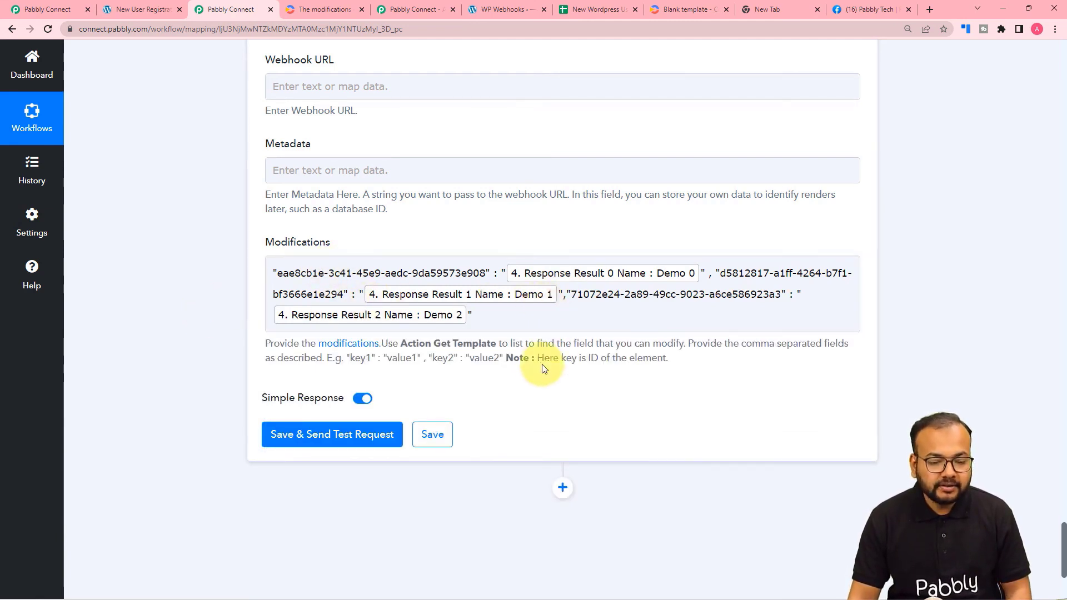
scroll(536, 319, down, 2)
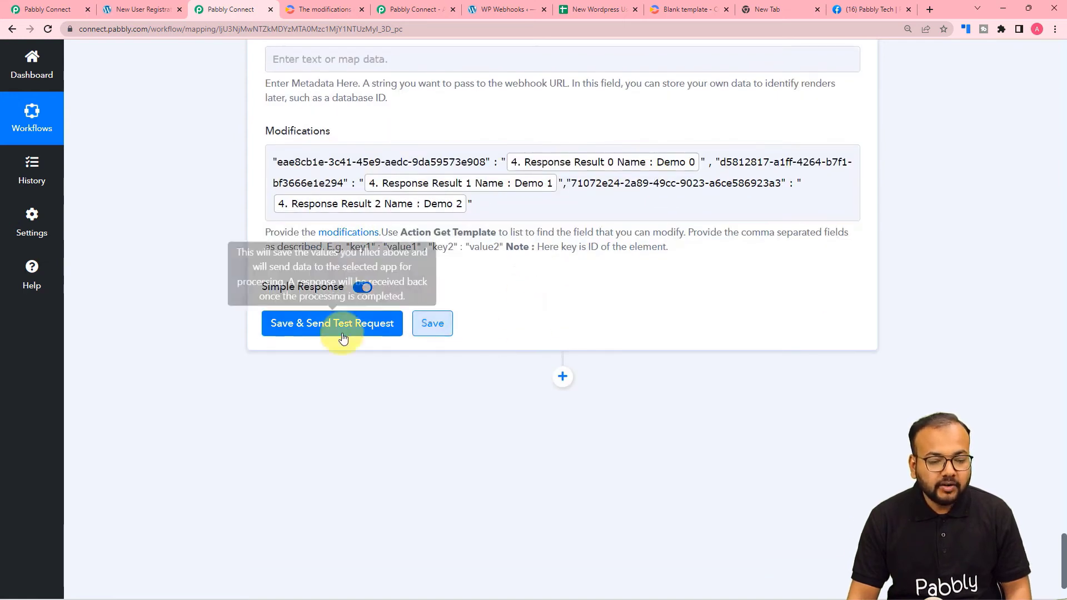
Save the render step, send the test request, and select the returned mp4 URL.
click(303, 337)
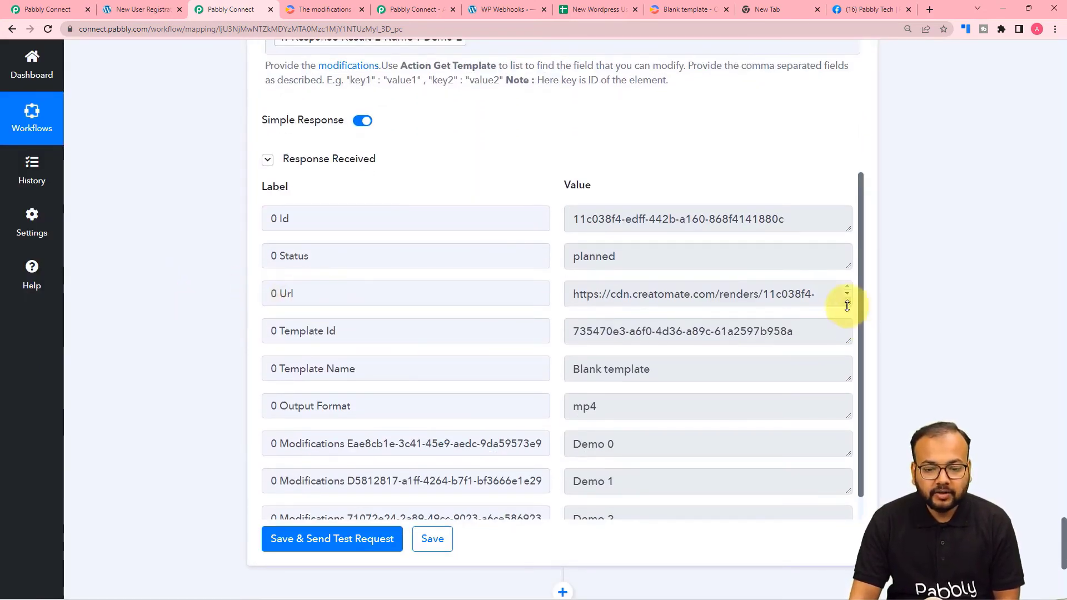
drag(847, 306, 850, 411)
drag(735, 311, 566, 295)
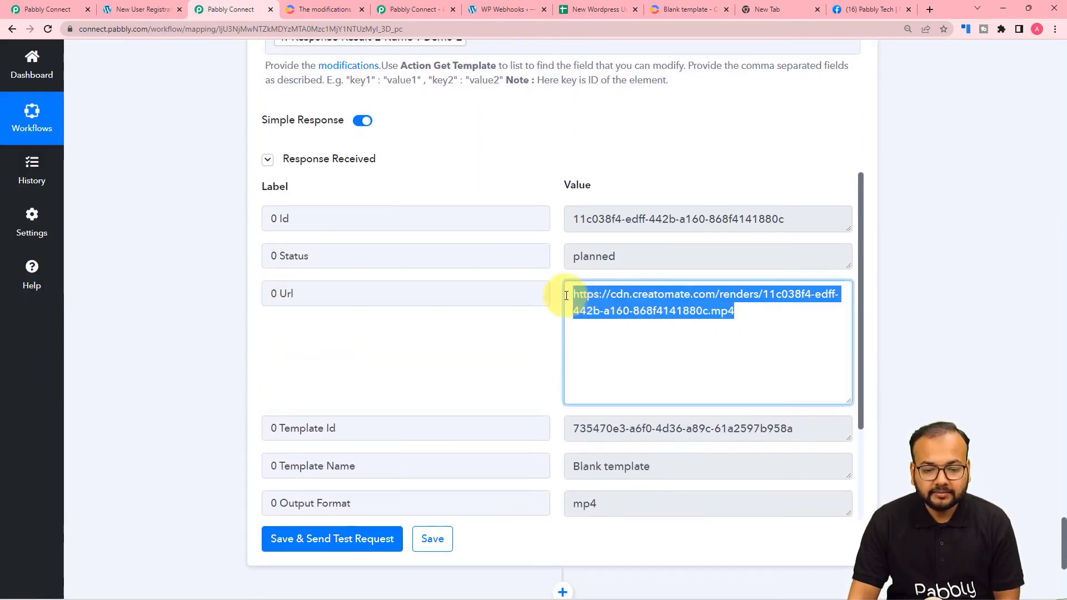
right_click(582, 310)
Play the rendered mp4 and check that Demo 0, Demo 1 and Demo 2 match the New Wordpress Users sheet.
click(597, 331)
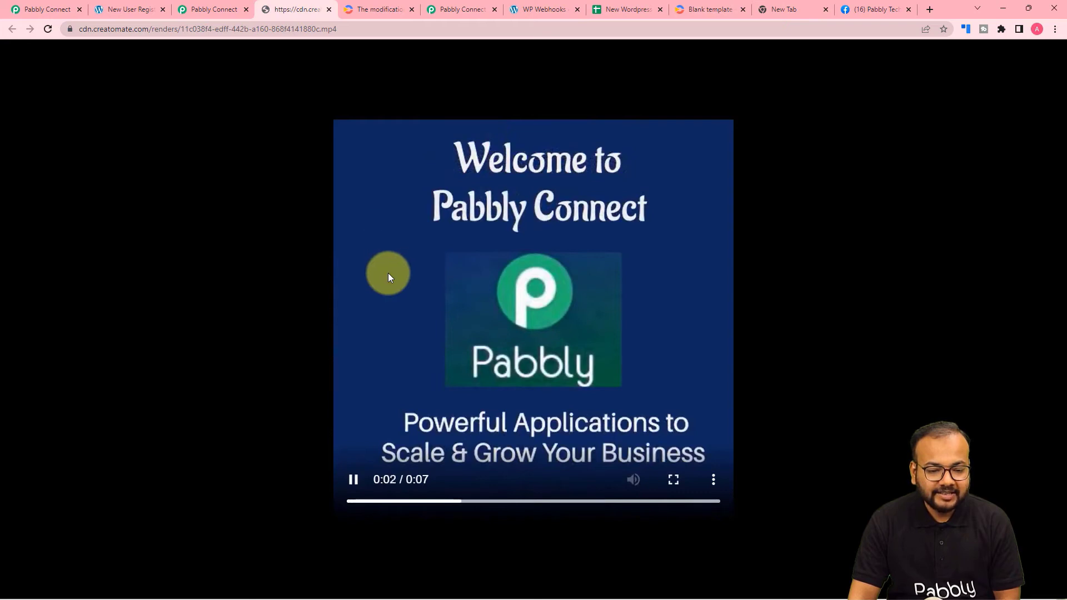
click(388, 289)
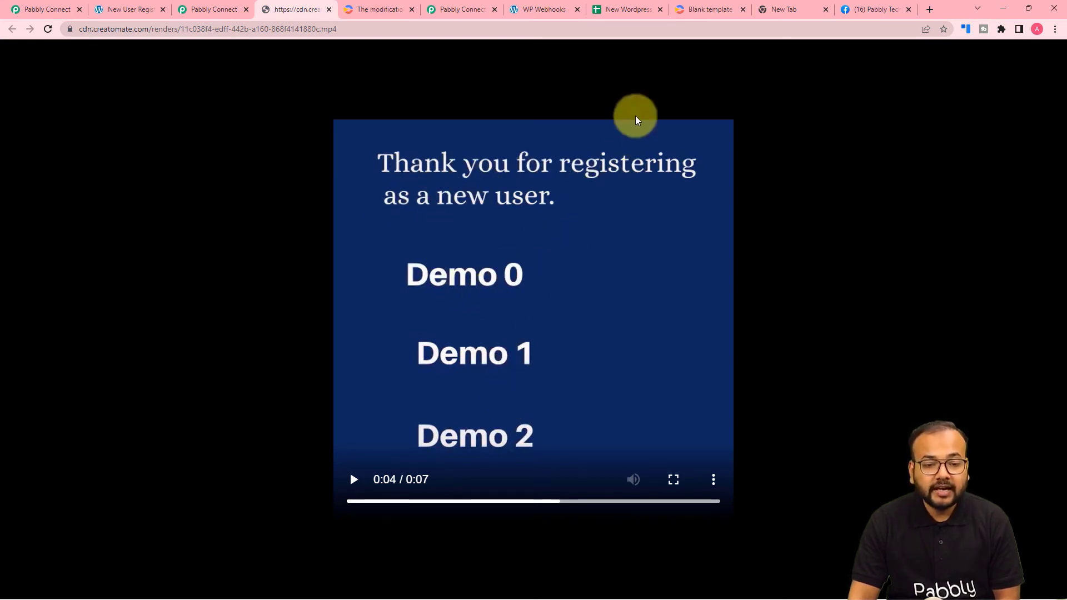
click(617, 12)
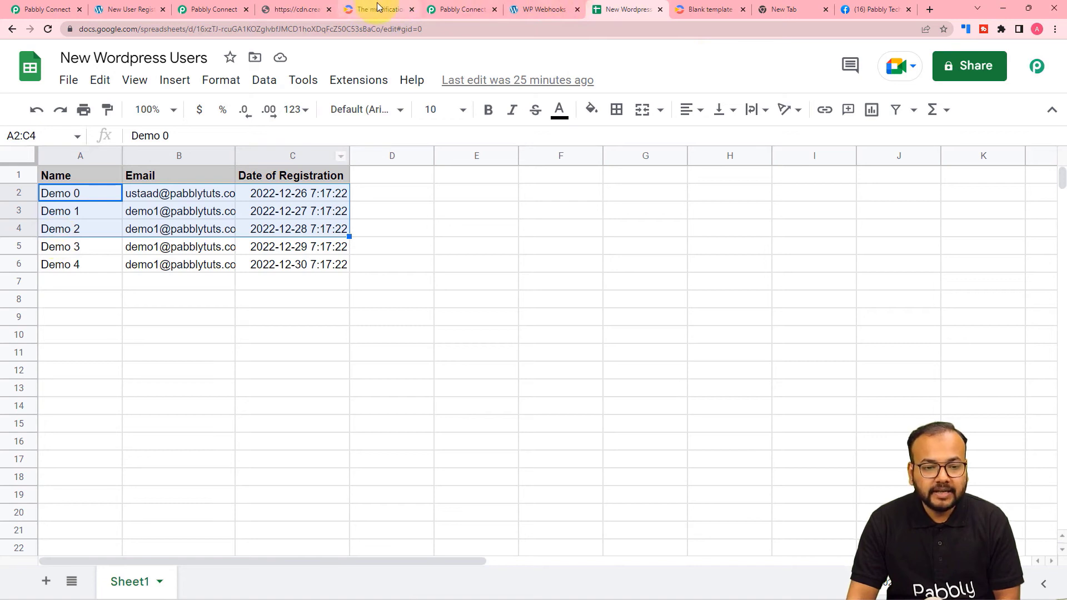
click(297, 9)
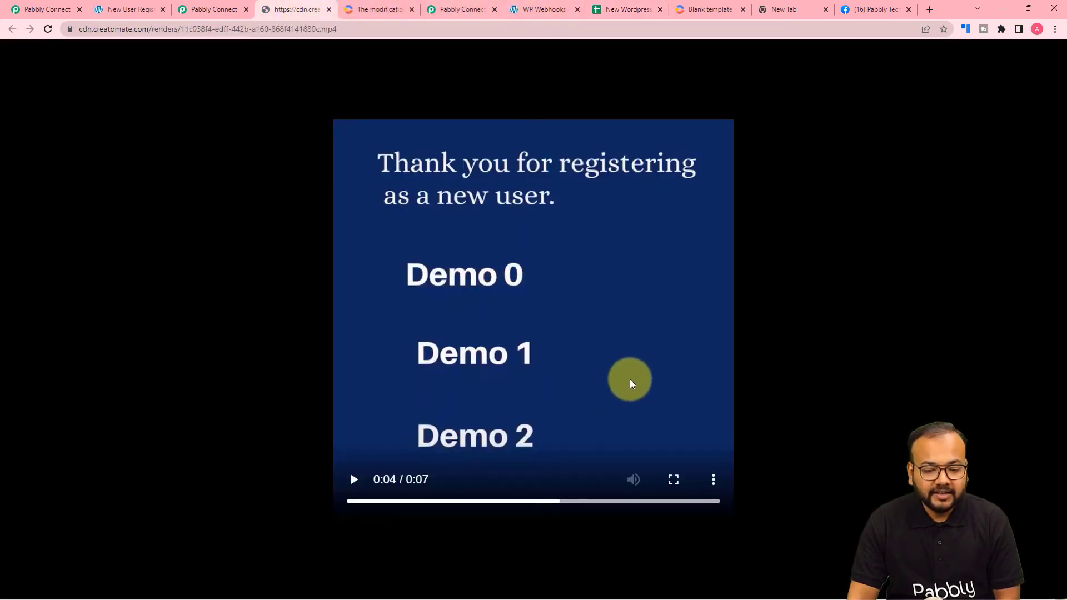
click(630, 383)
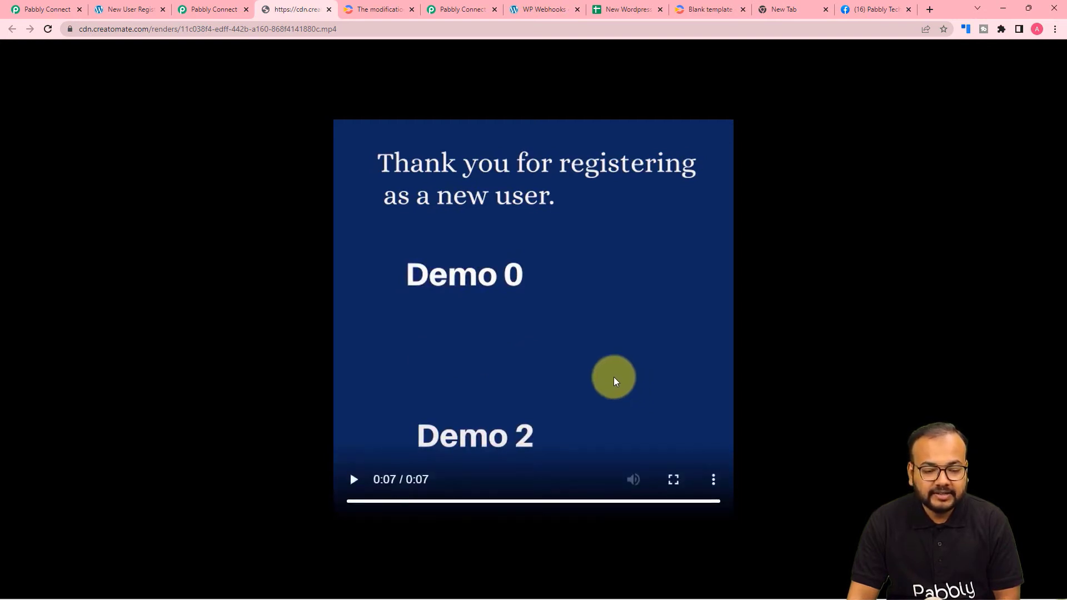
click(614, 376)
click(532, 265)
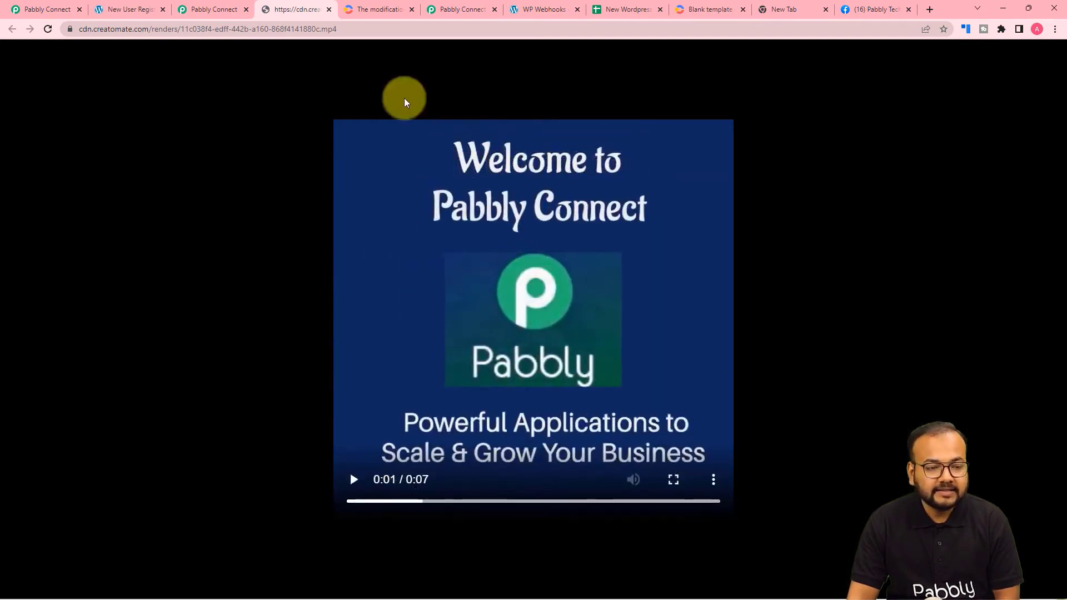
click(227, 9)
scroll(196, 198, down, 5)
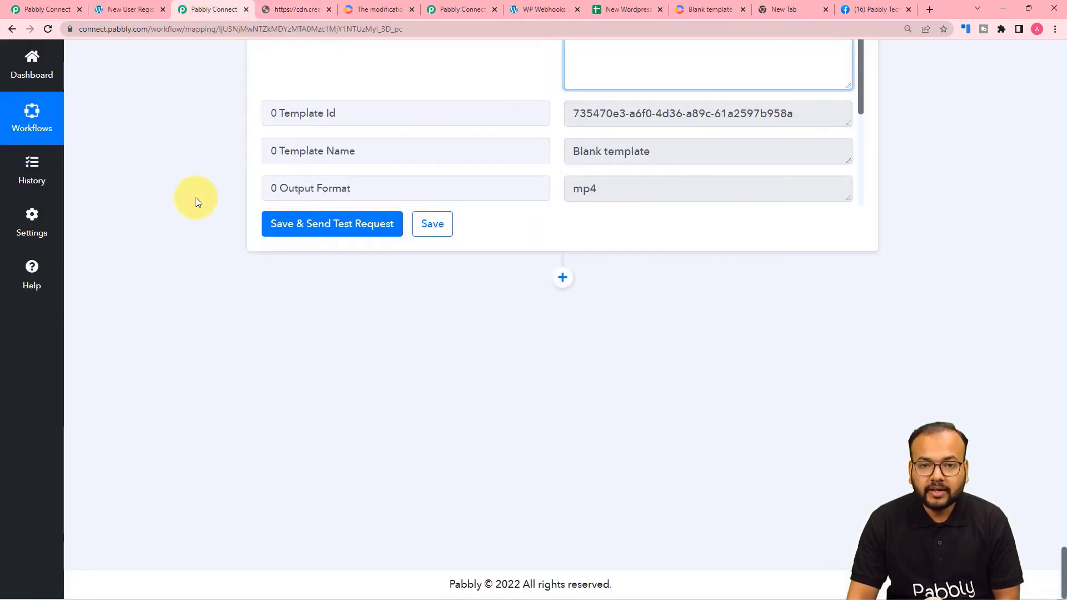
Add a new action step after Creatomate and choose Facebook Groups as its app.
click(562, 277)
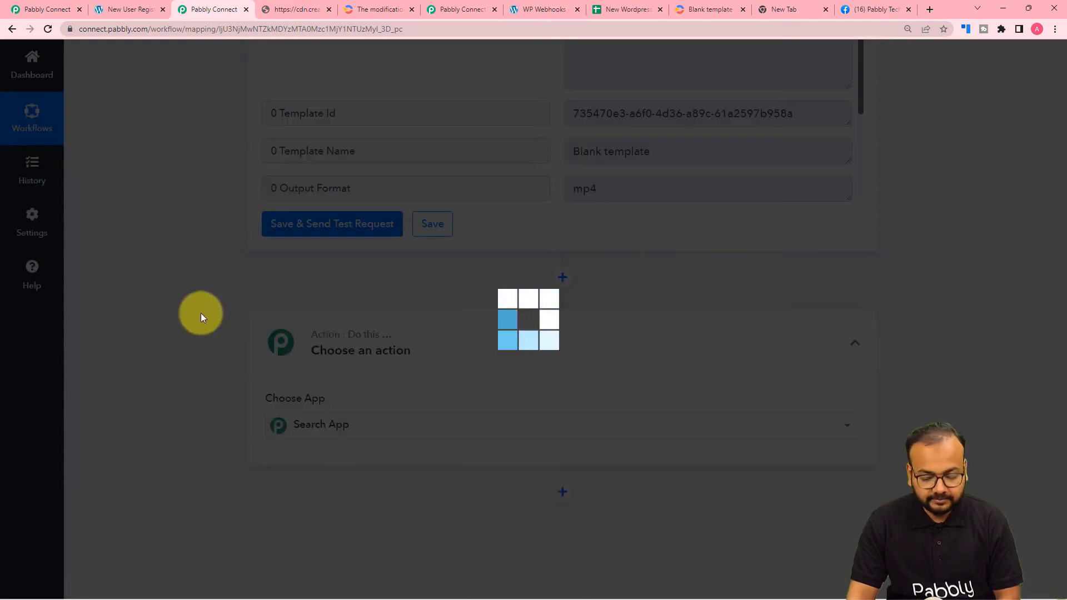
scroll(196, 338, down, 2)
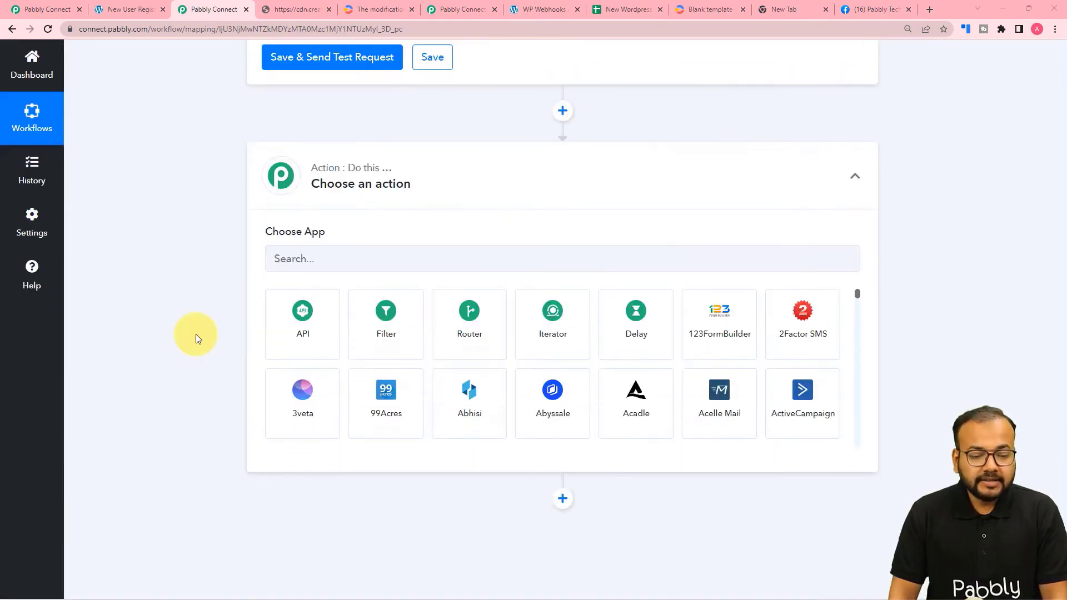
click(346, 256)
text(facee)
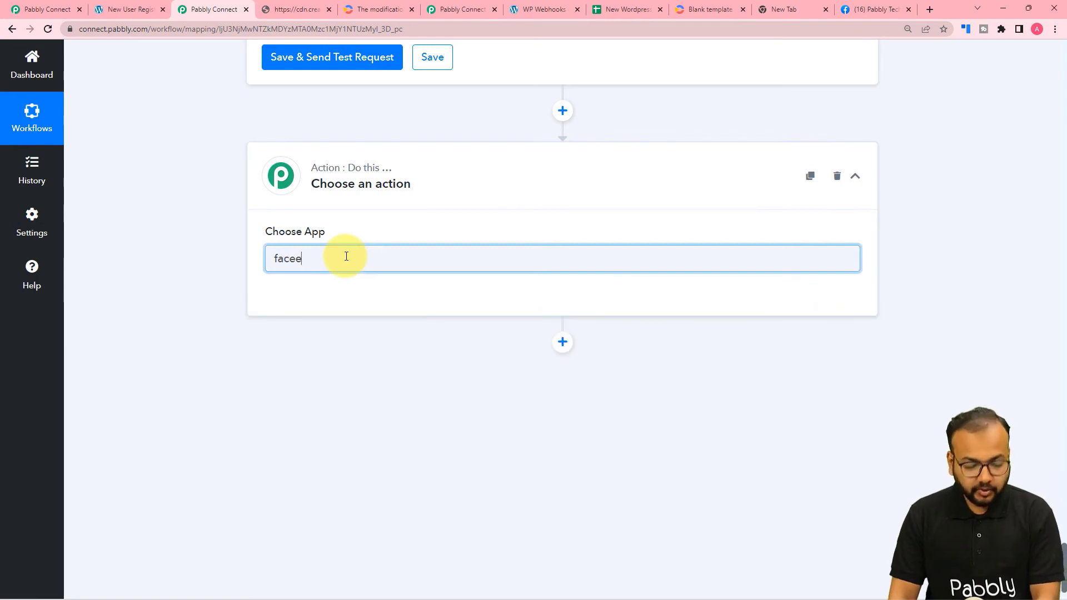
key(BackSpace)
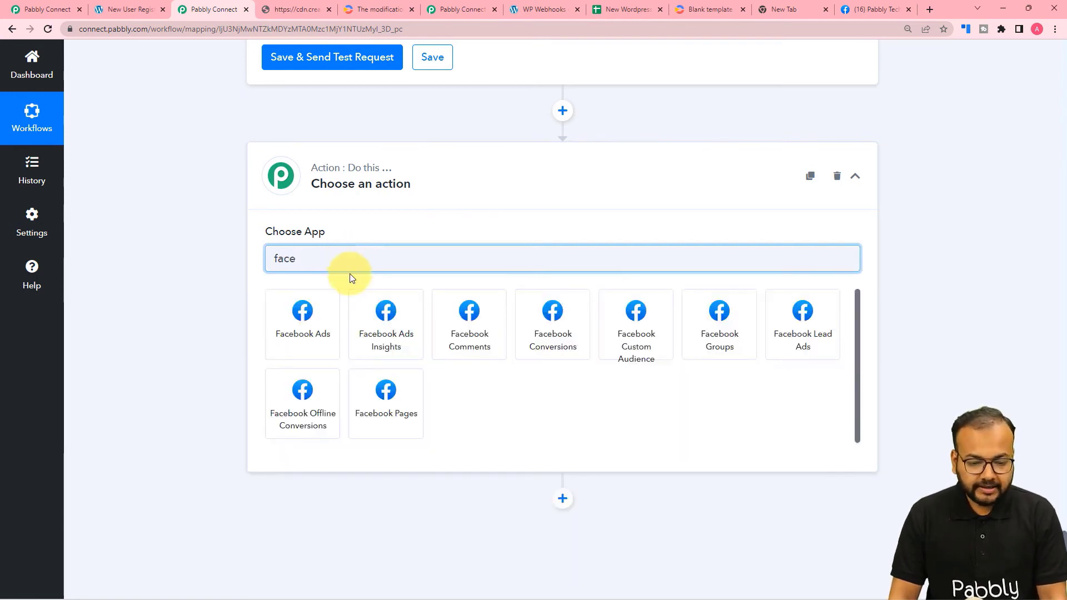
click(724, 351)
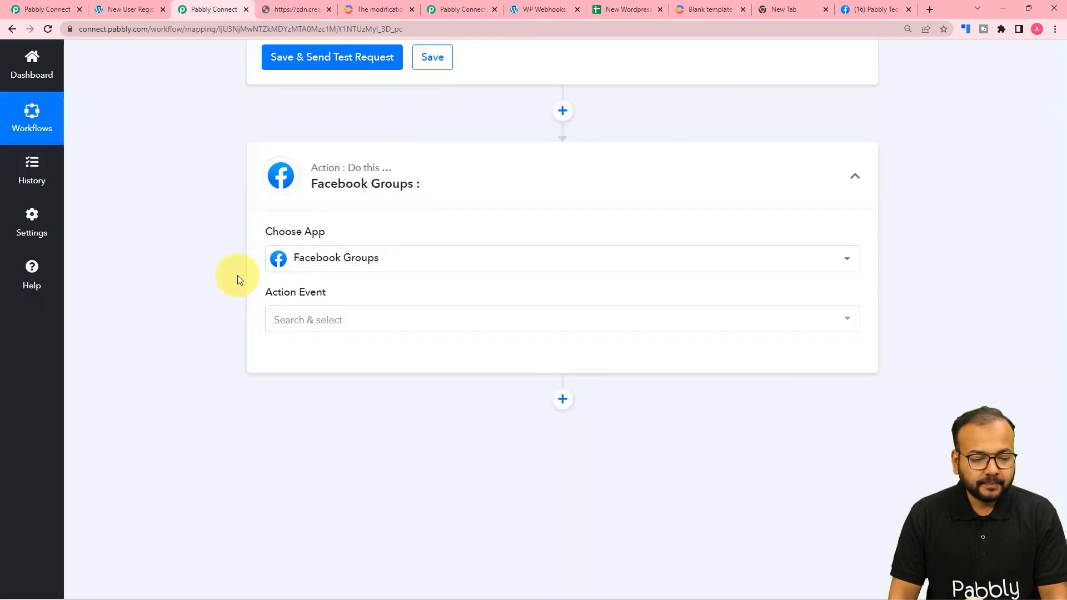
Set the action event to Post Video.
click(326, 210)
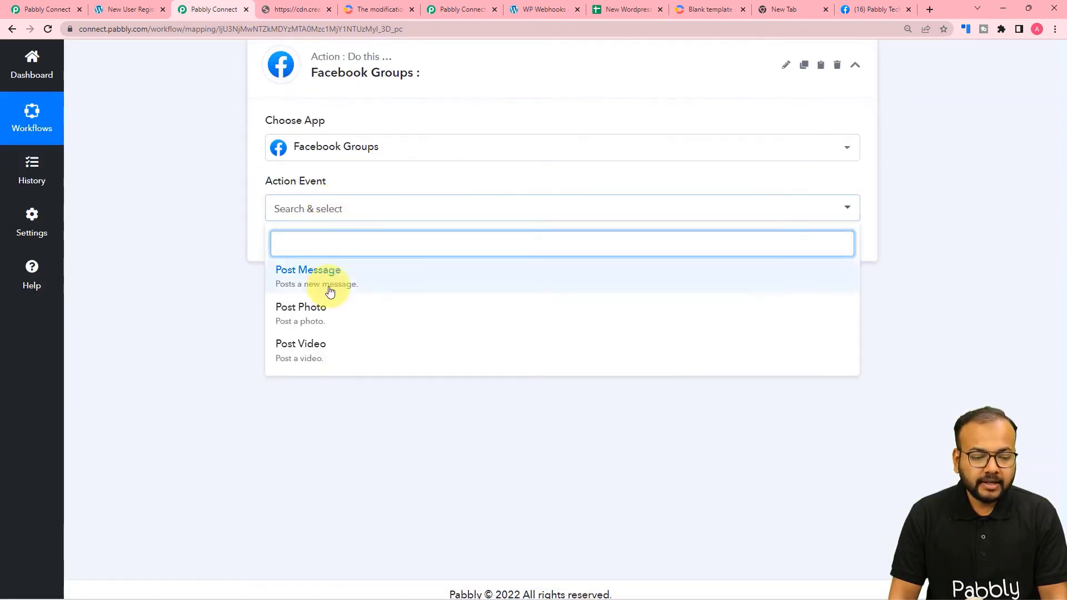
click(322, 350)
click(324, 354)
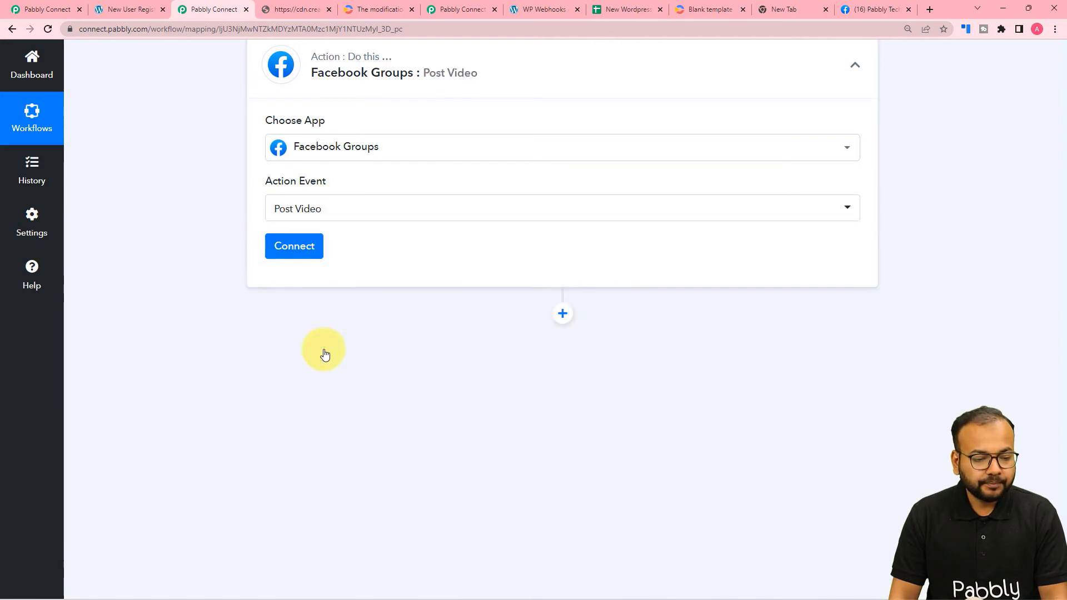
Create a new Facebook Groups connection and continue in the maximized Facebook authorization window.
click(298, 257)
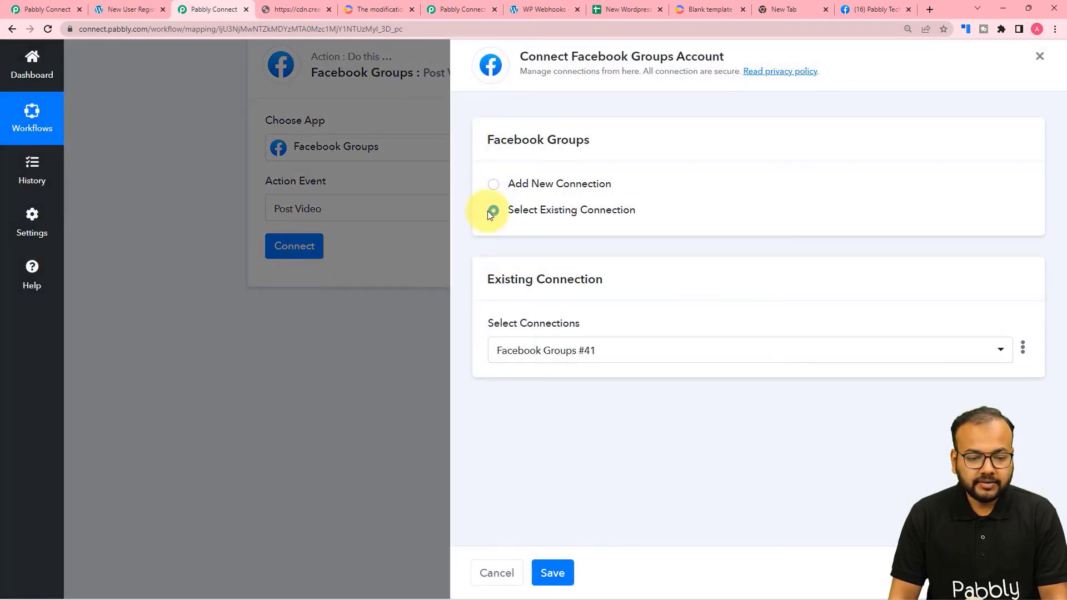
click(491, 188)
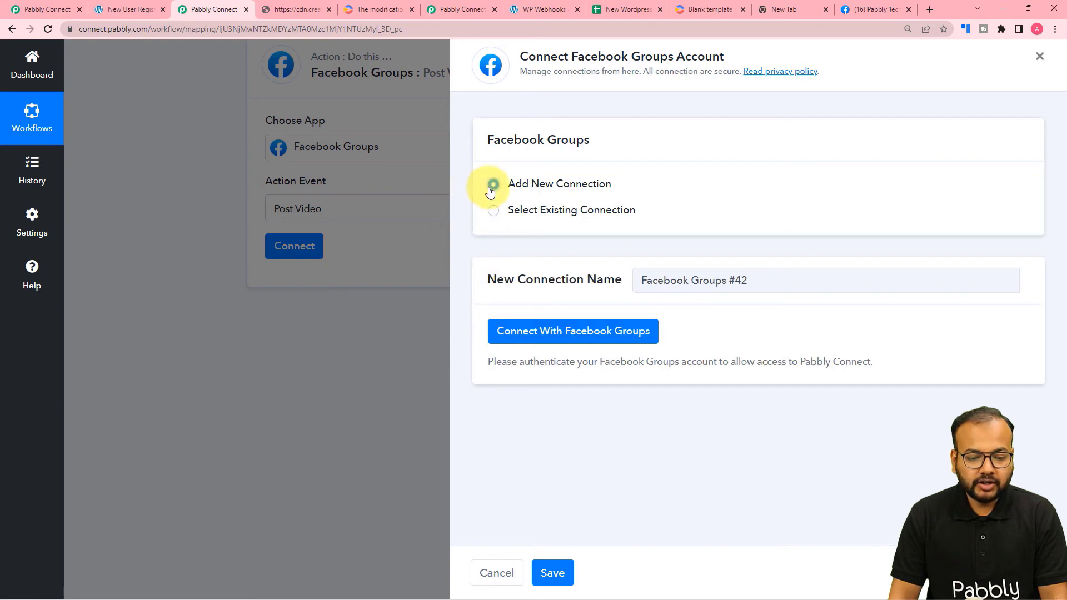
click(523, 332)
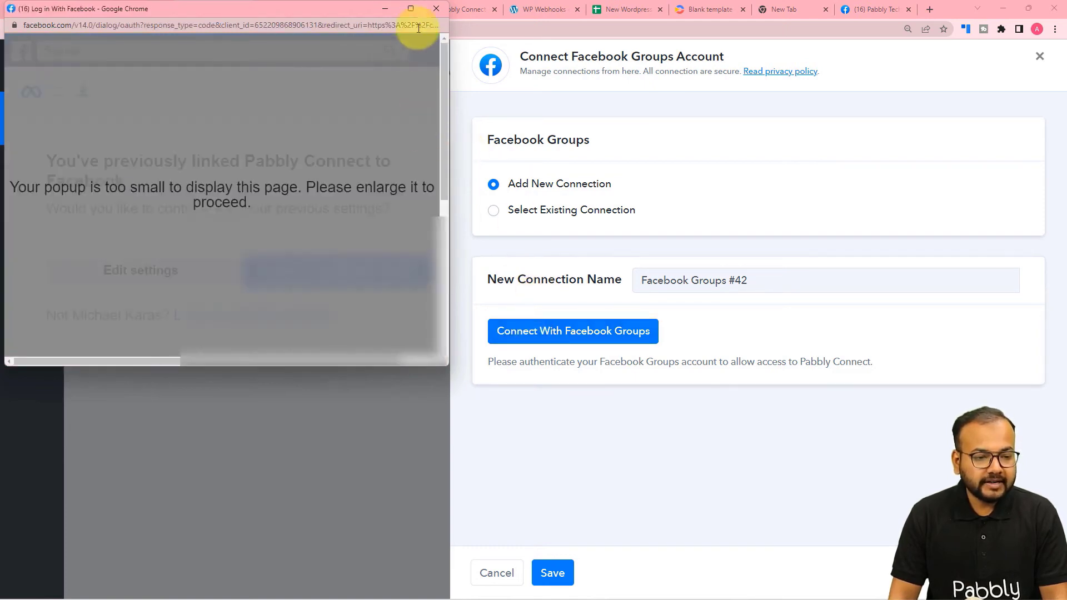
click(414, 9)
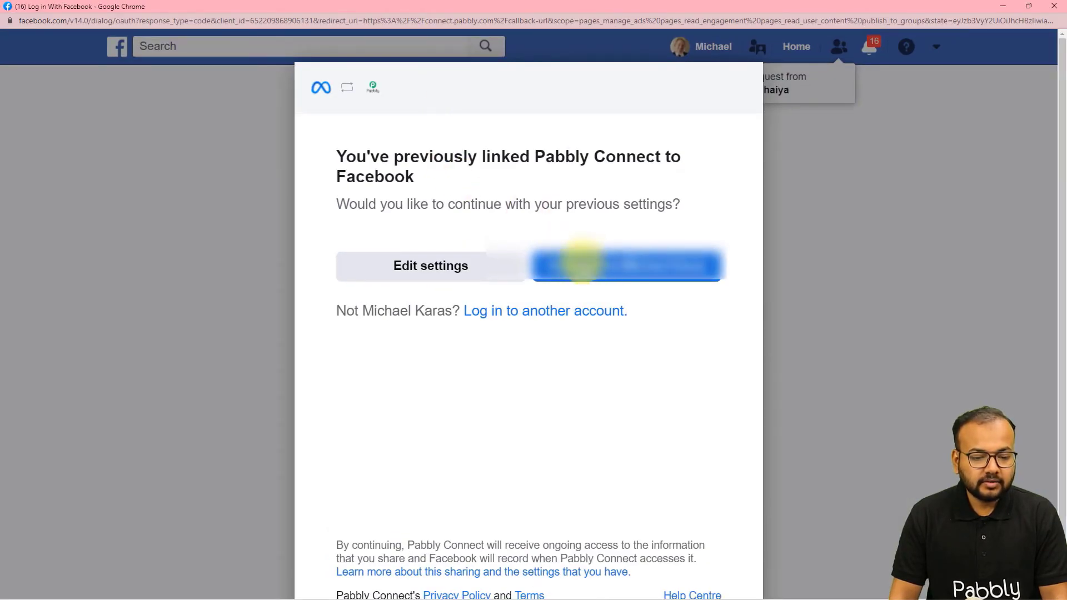
click(589, 260)
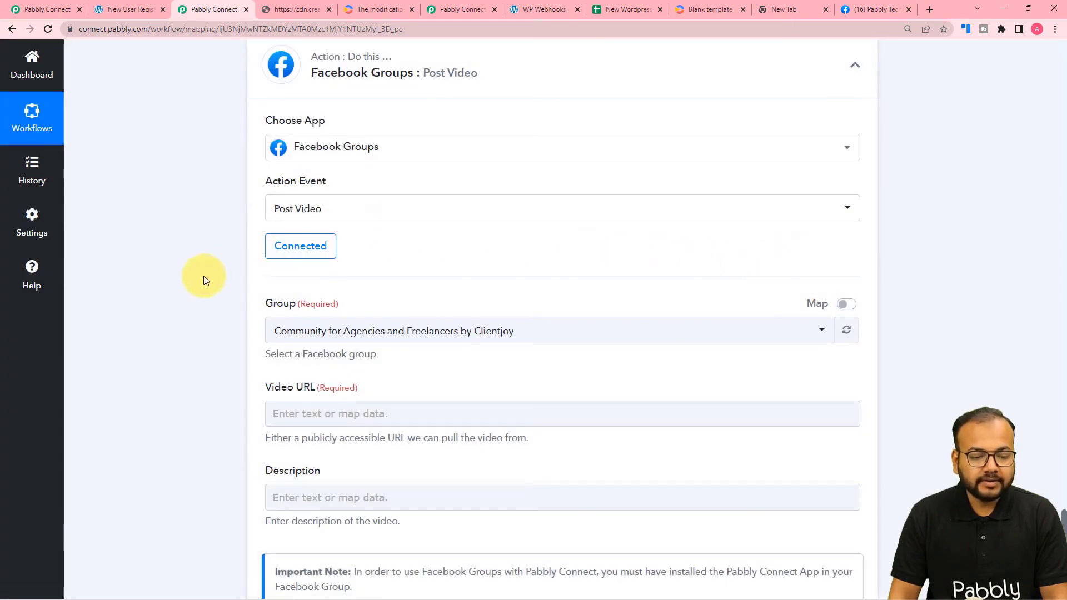
Select Pabbly Tech as the Facebook group to post to.
scroll(203, 275, down, 4)
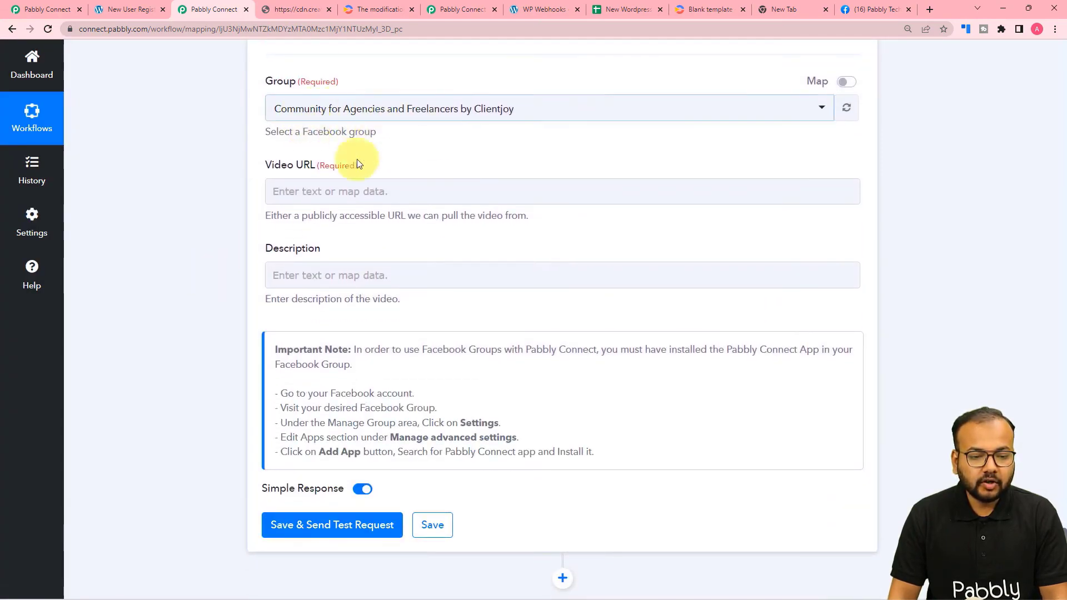
click(855, 9)
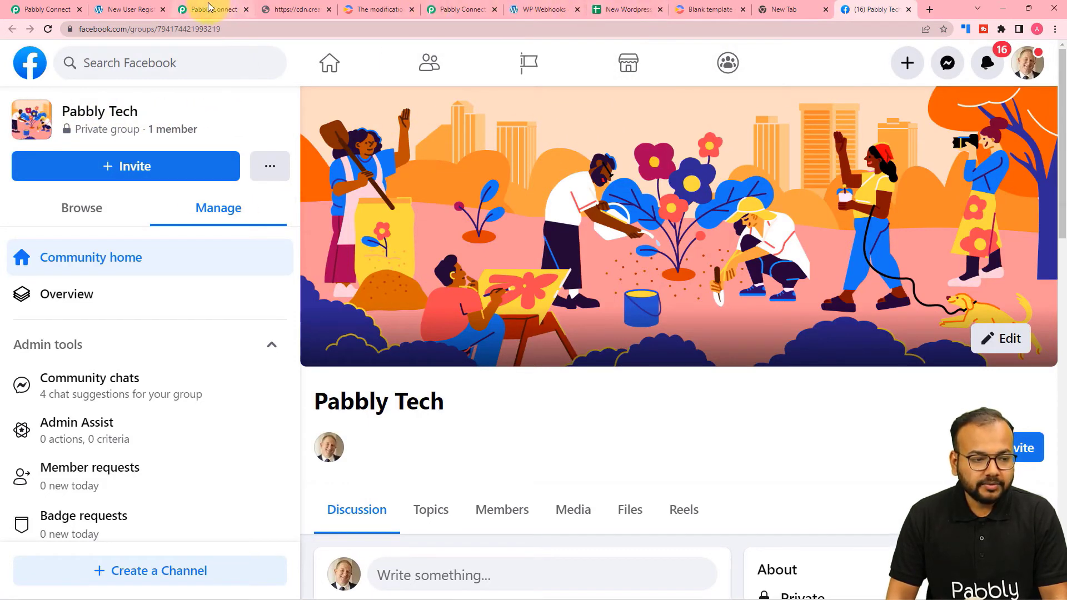
click(466, 9)
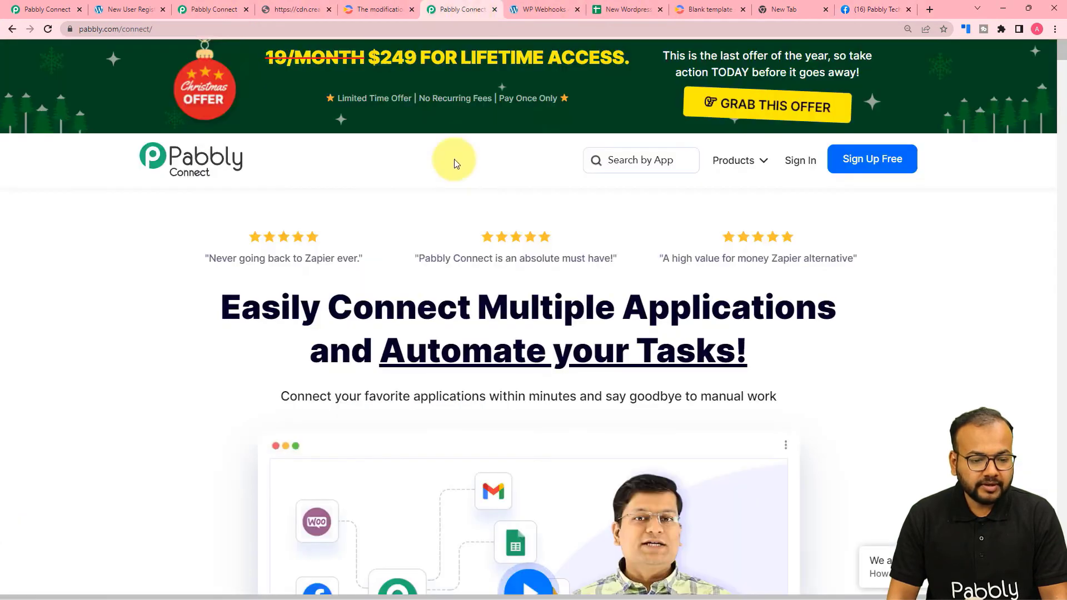
click(233, 11)
click(300, 108)
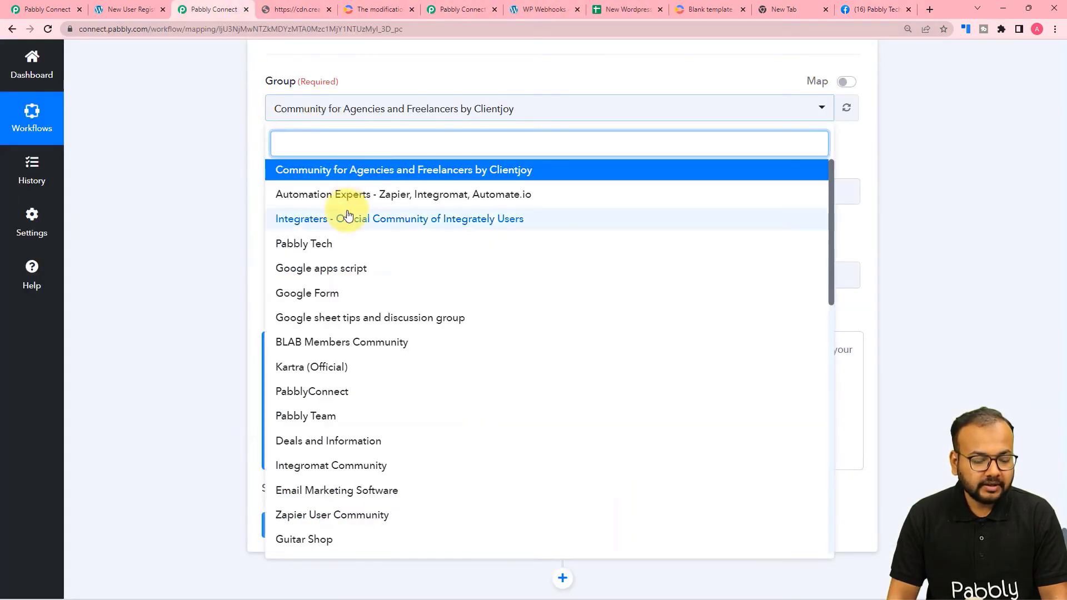
click(329, 244)
Map the Creatomate step 5 render Url into the Video URL field.
scroll(316, 175, down, 1)
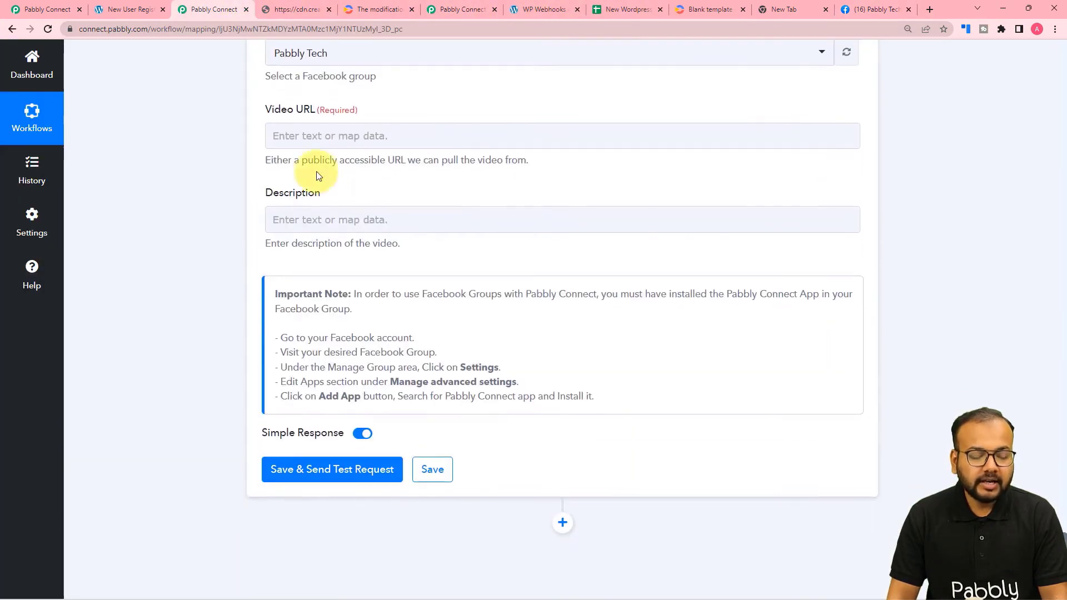
click(305, 132)
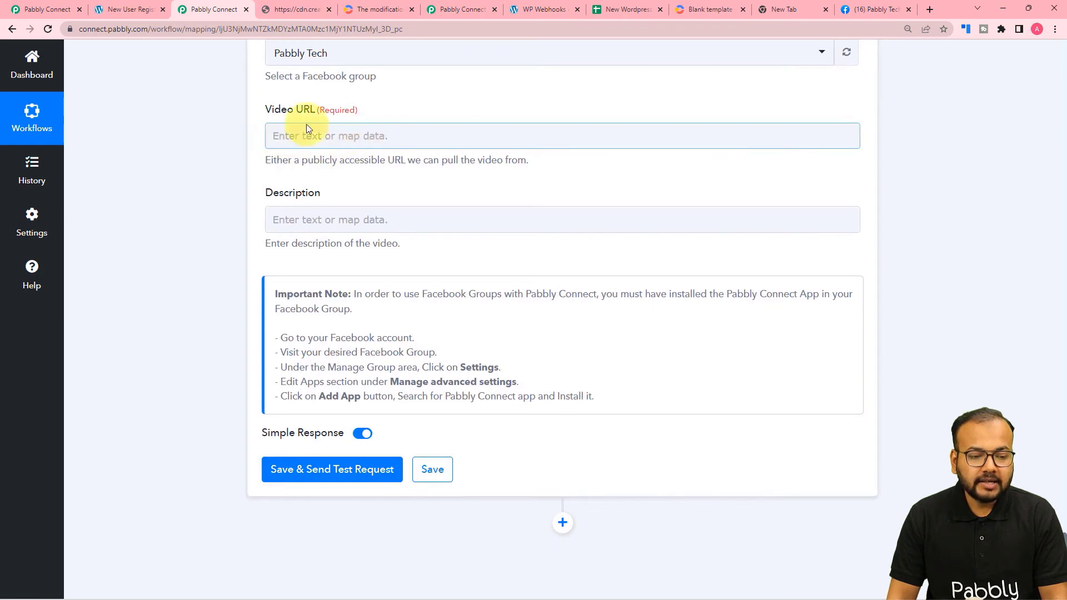
click(373, 140)
click(345, 415)
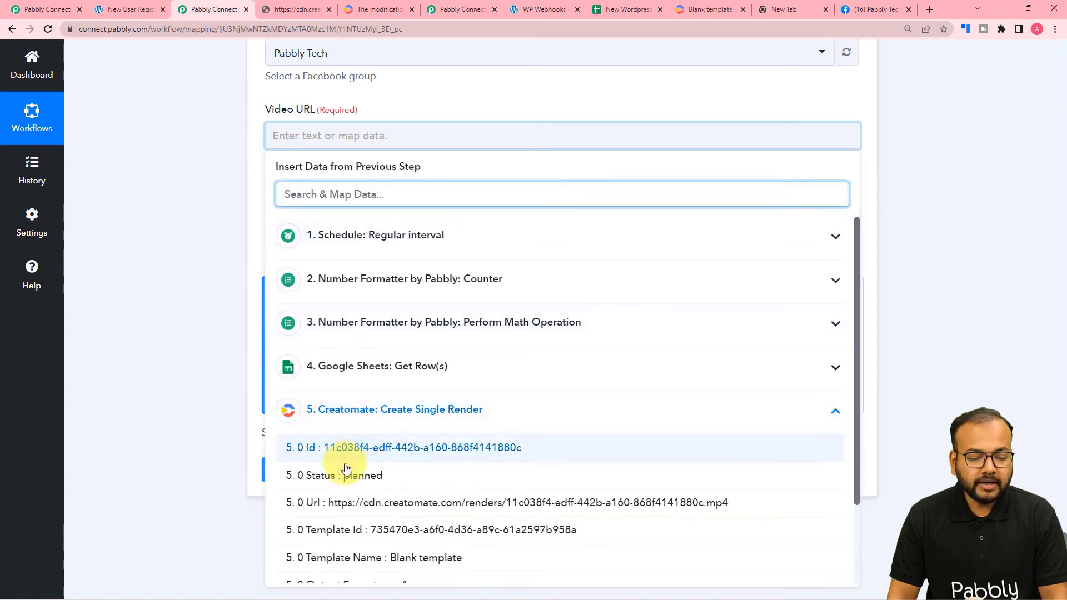
click(315, 510)
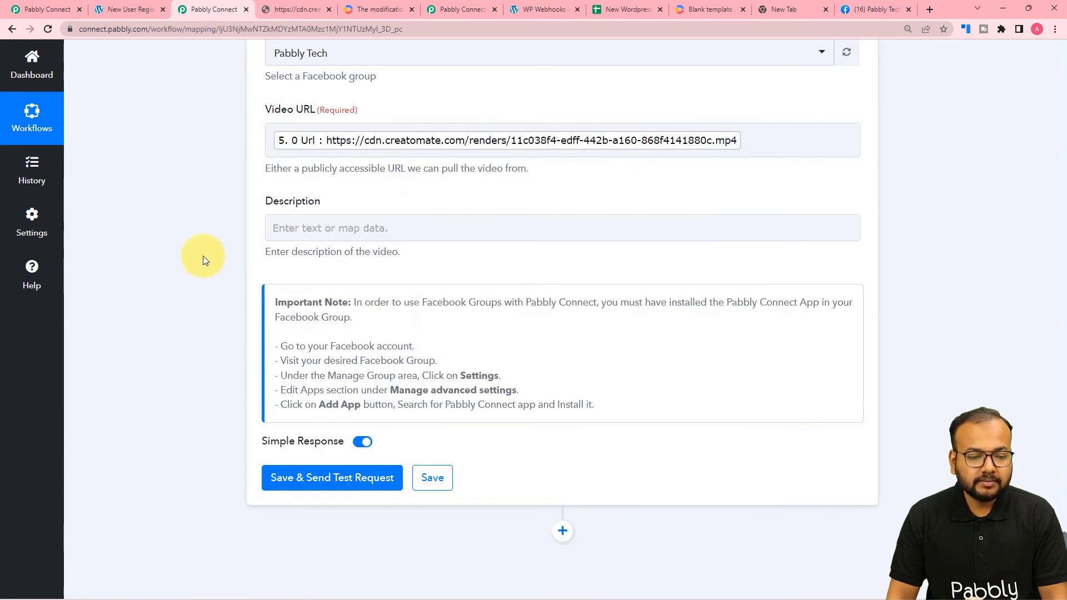
scroll(202, 256, down, 1)
Enter 'New Users in our Website.' as the video description.
click(385, 172)
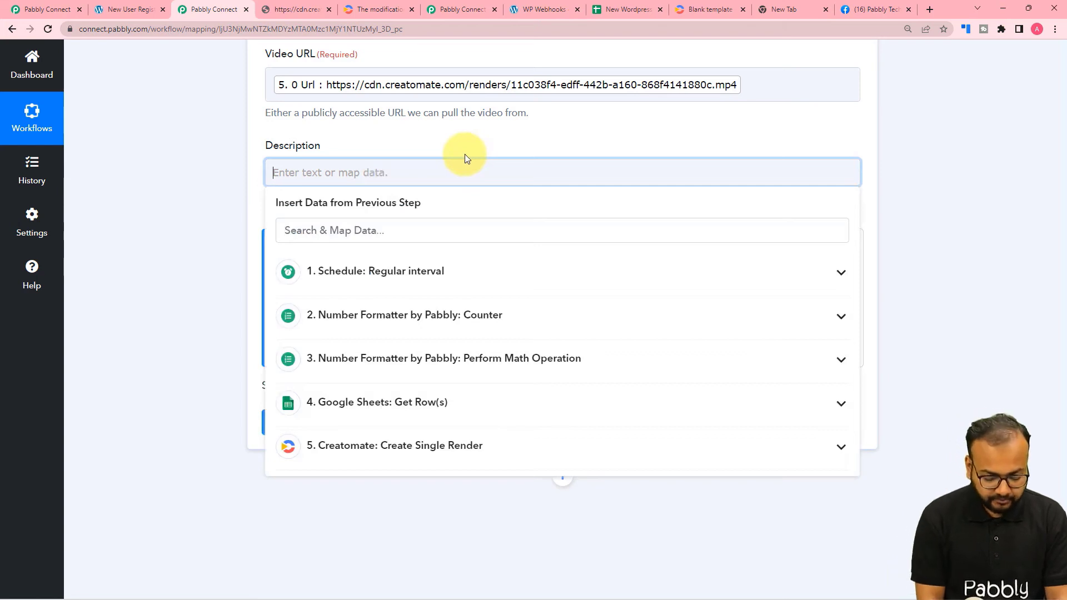
text(New Users)
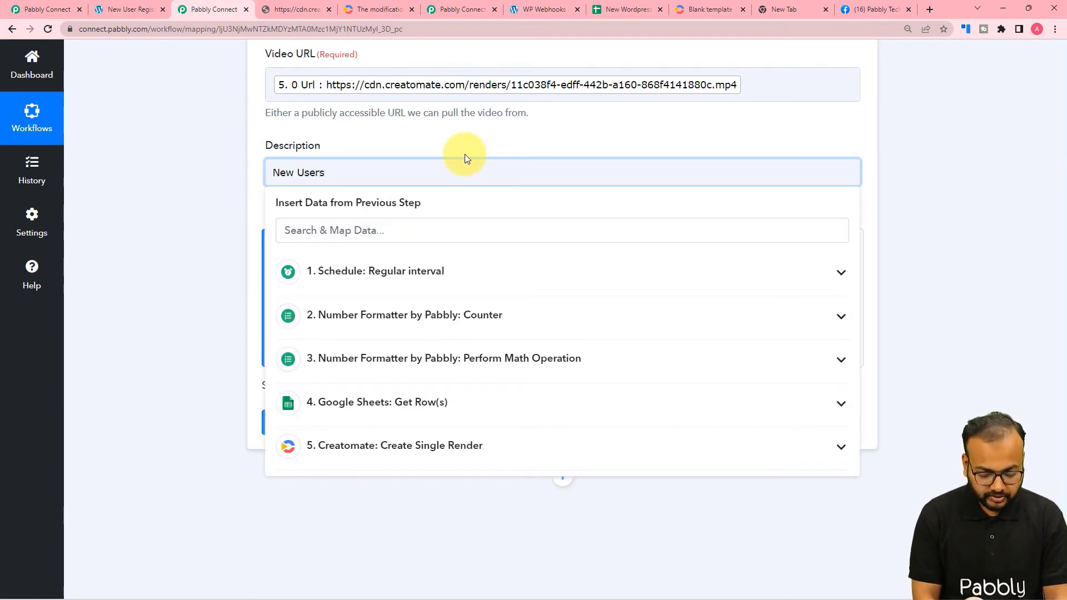
text( in ou )
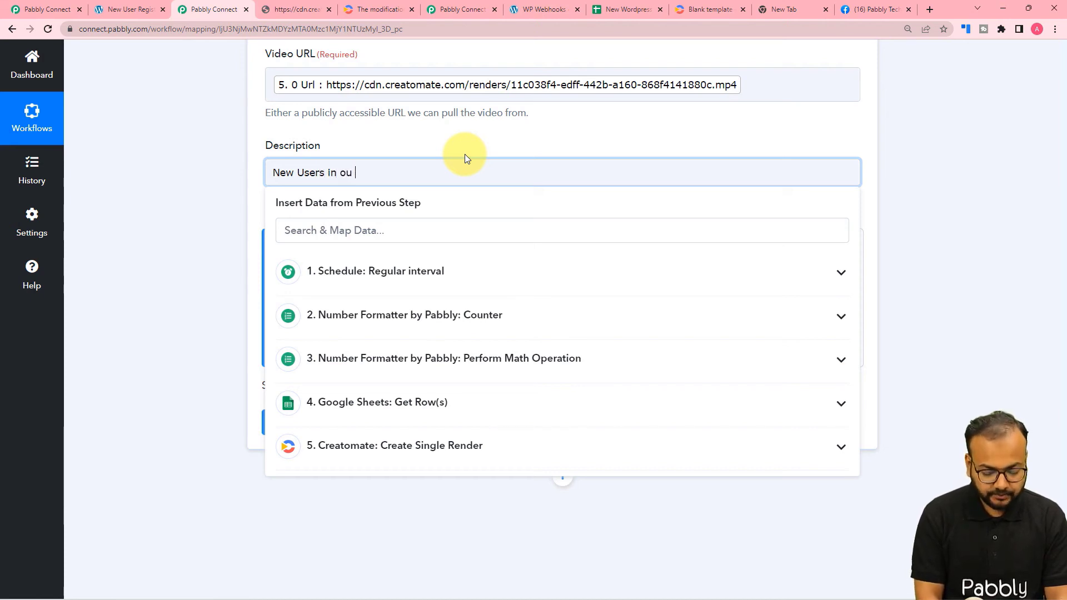
text(rWebsite)
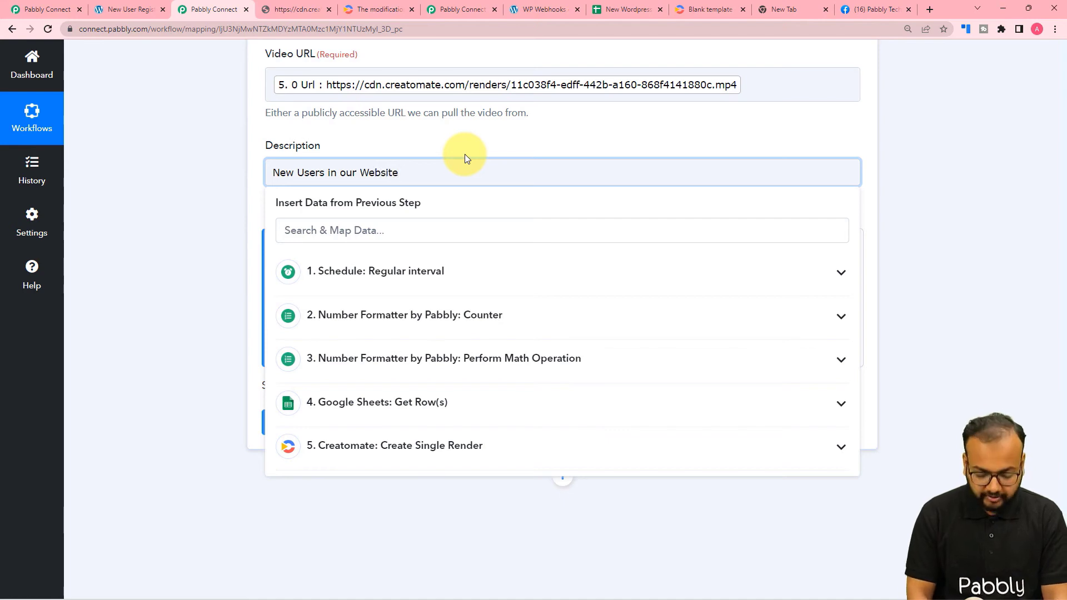
text(,)
key(BackSpace)
text(.)
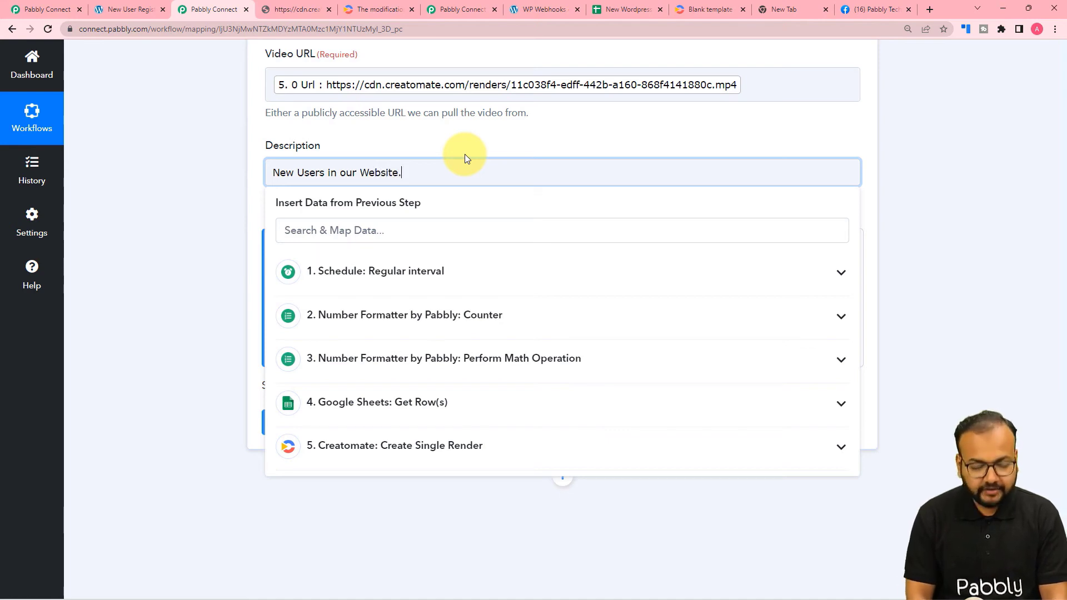
click(182, 118)
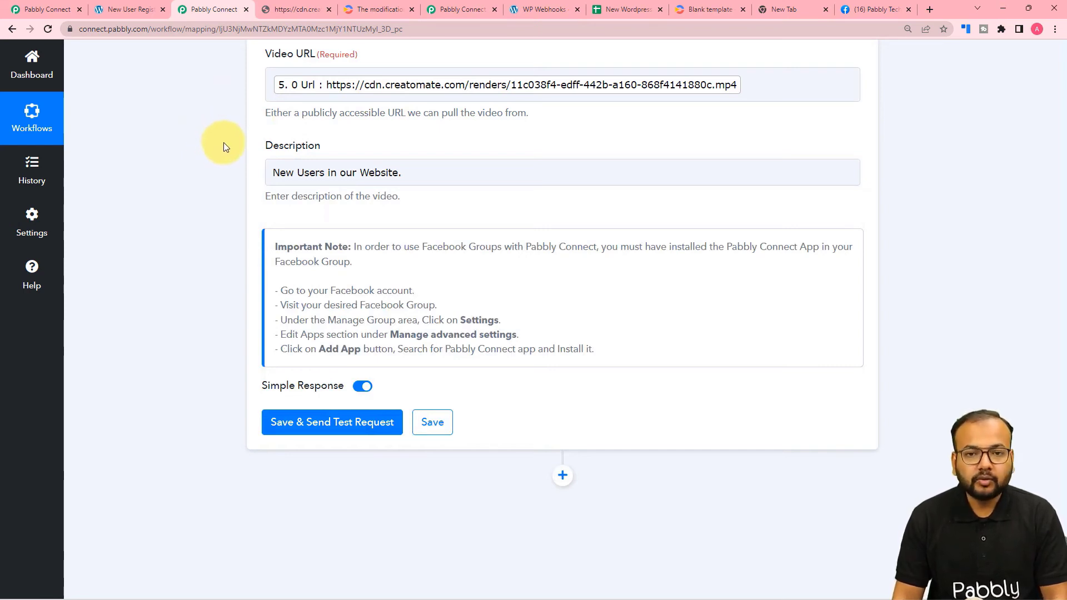
scroll(225, 147, down, 2)
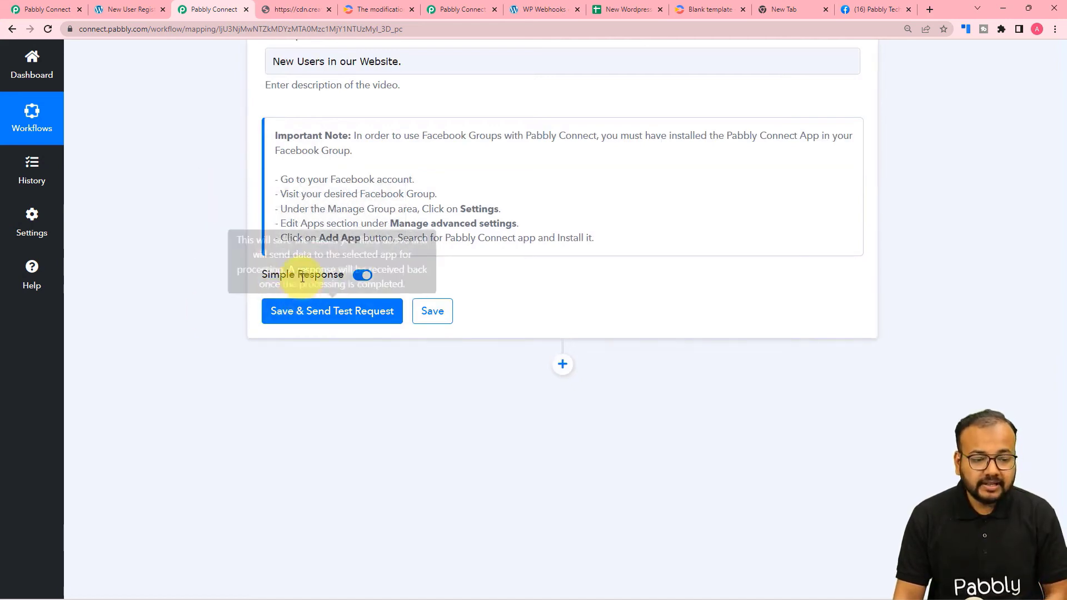
Review the Facebook group's existing posts, then return to the workflow editor.
click(869, 13)
scroll(650, 298, down, 4)
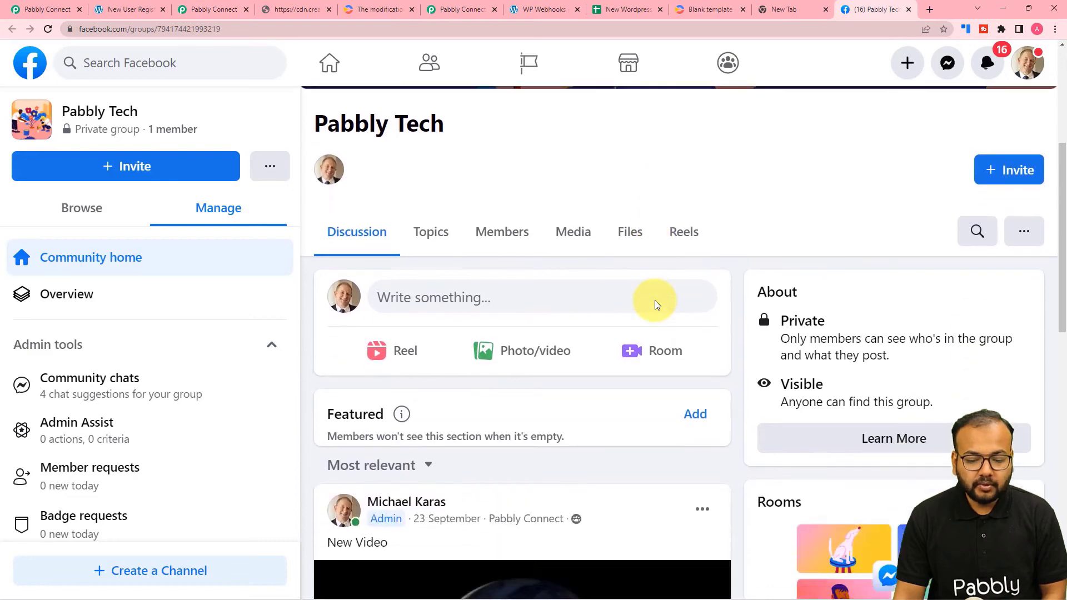
scroll(656, 305, down, 4)
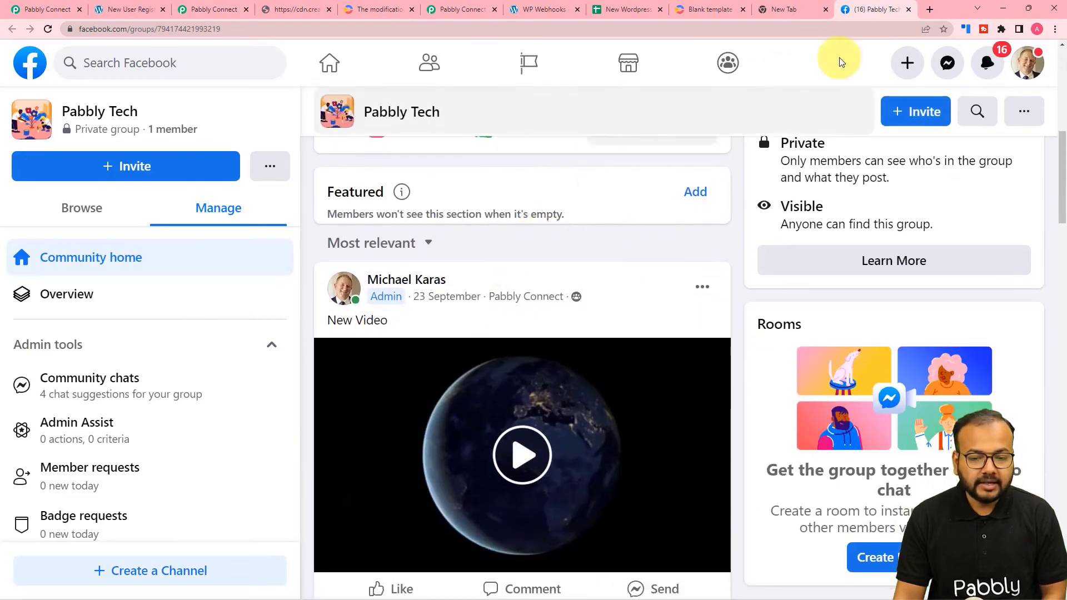
click(442, 10)
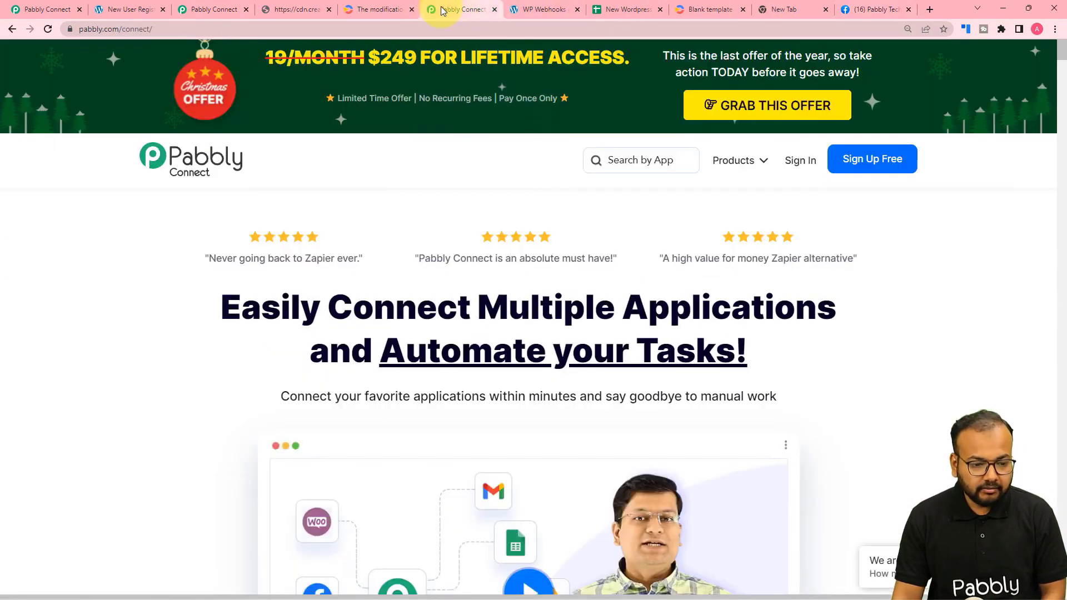
click(228, 10)
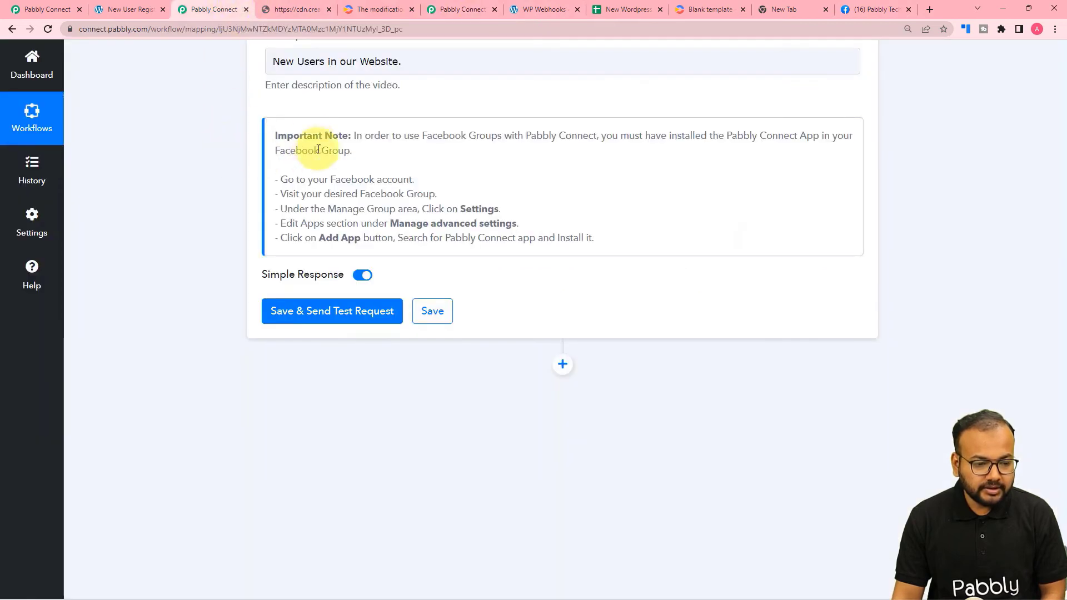
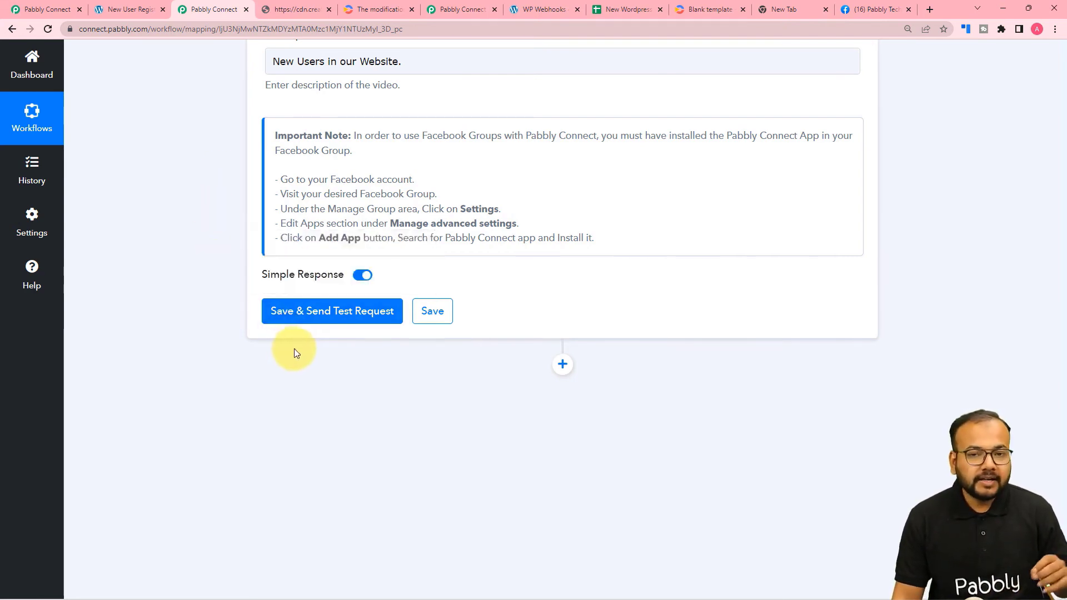
Send a live test of the Facebook Groups Post Video step and check the returned post Id.
click(274, 312)
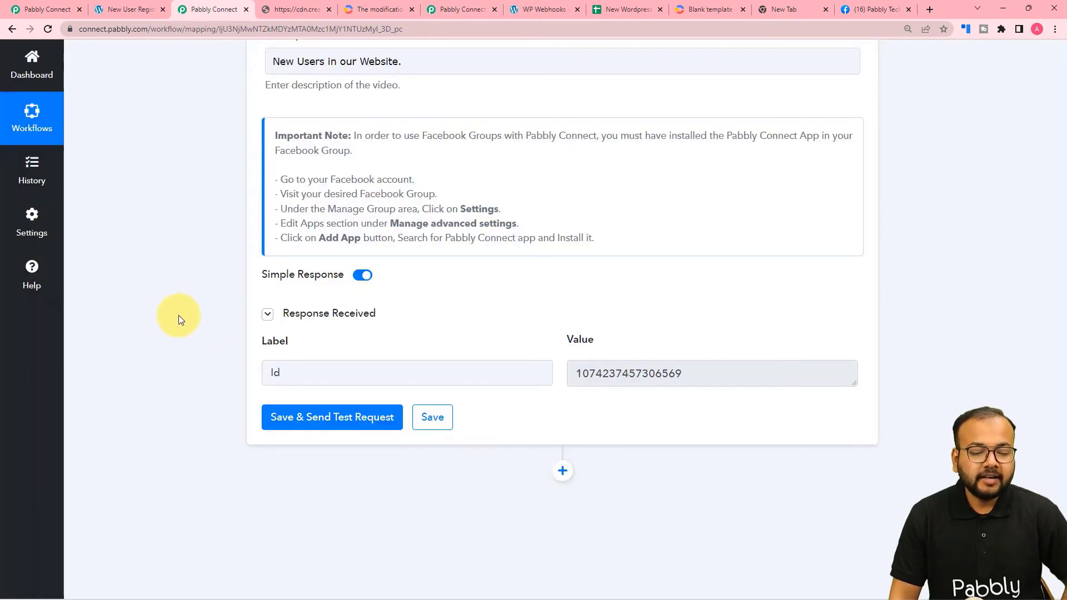
scroll(209, 330, down, 1)
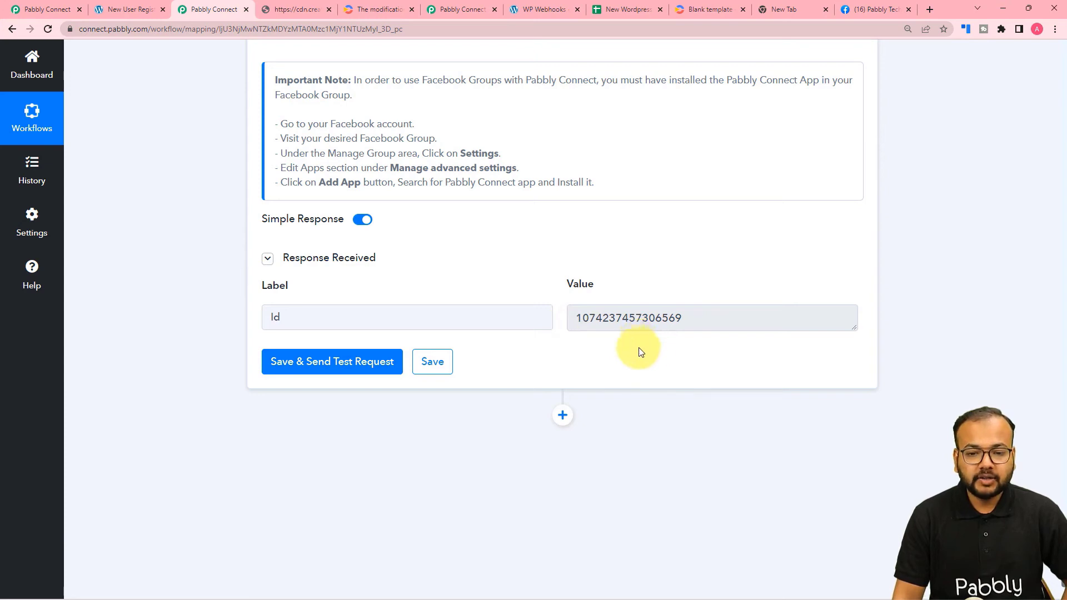
click(858, 9)
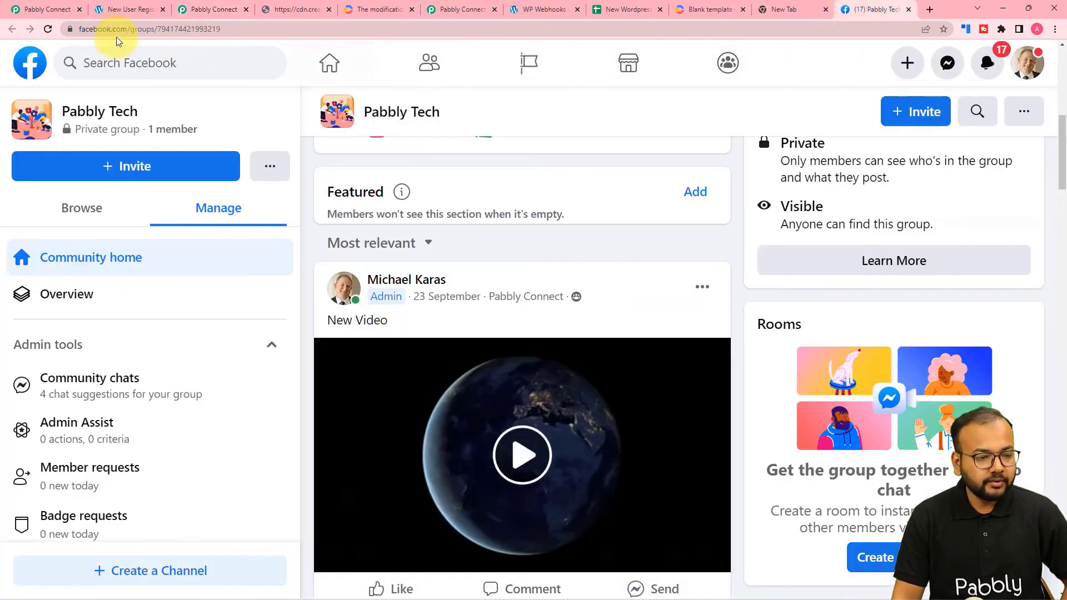
Reload the Pabbly Tech group and play the new post's welcome video naming Demo 0, Demo 1 and Demo 2.
click(48, 29)
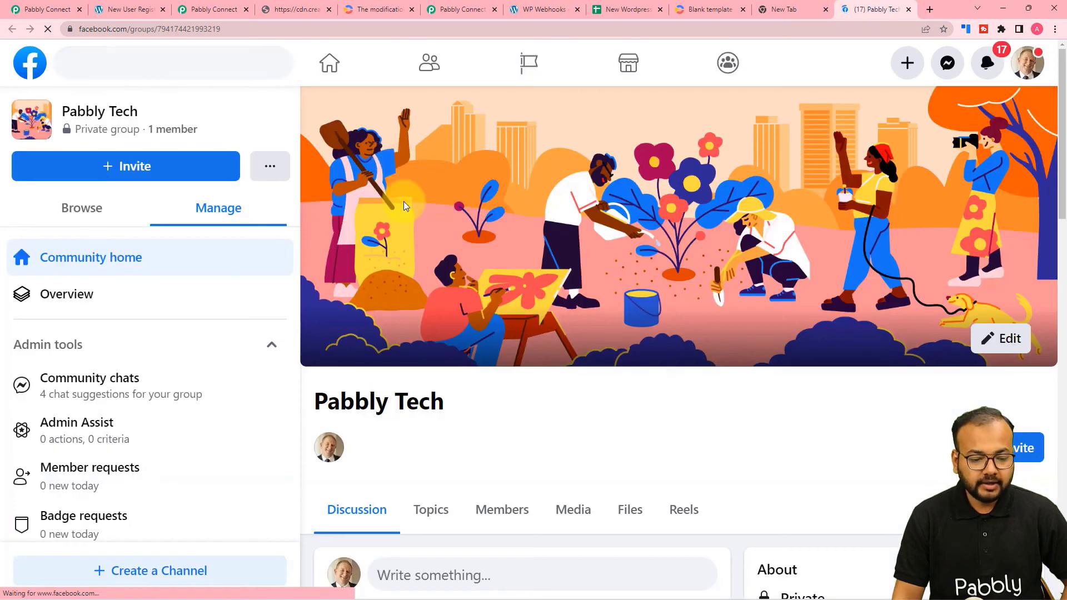
scroll(404, 206, down, 7)
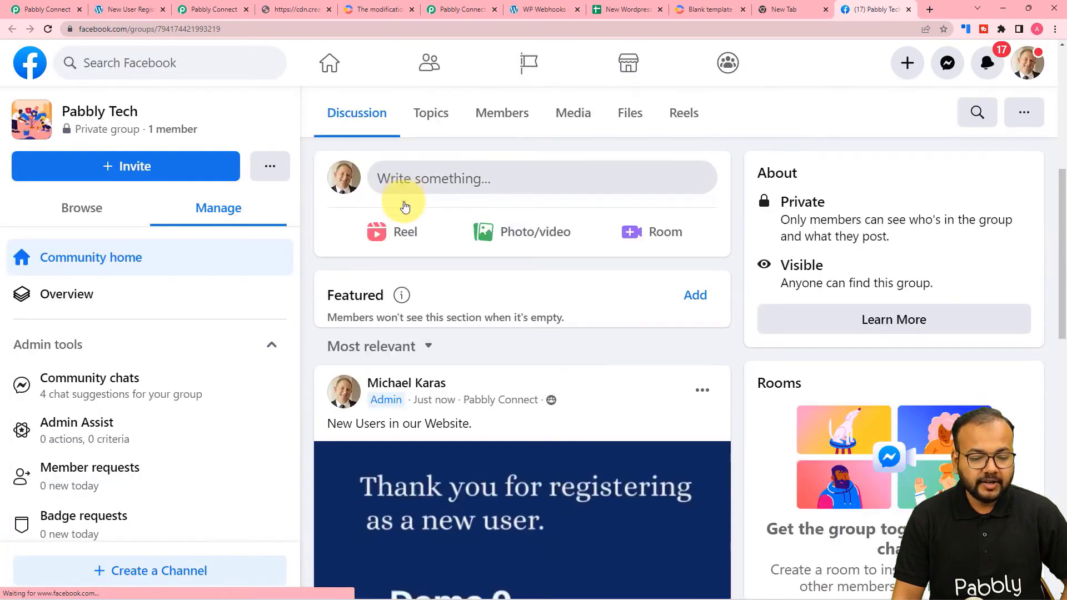
scroll(404, 206, down, 5)
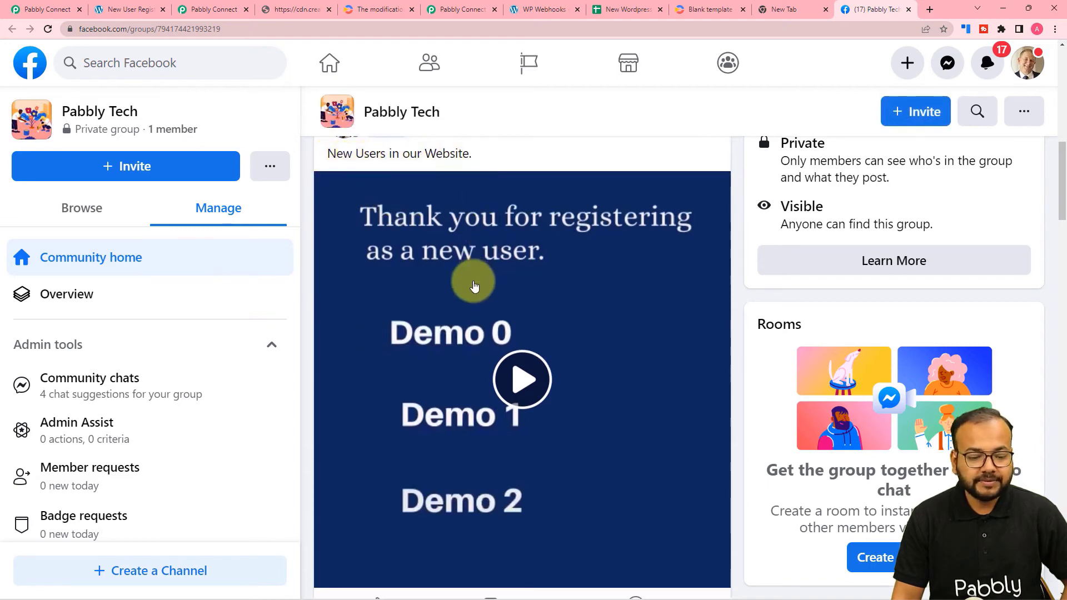
scroll(489, 294, down, 1)
click(512, 309)
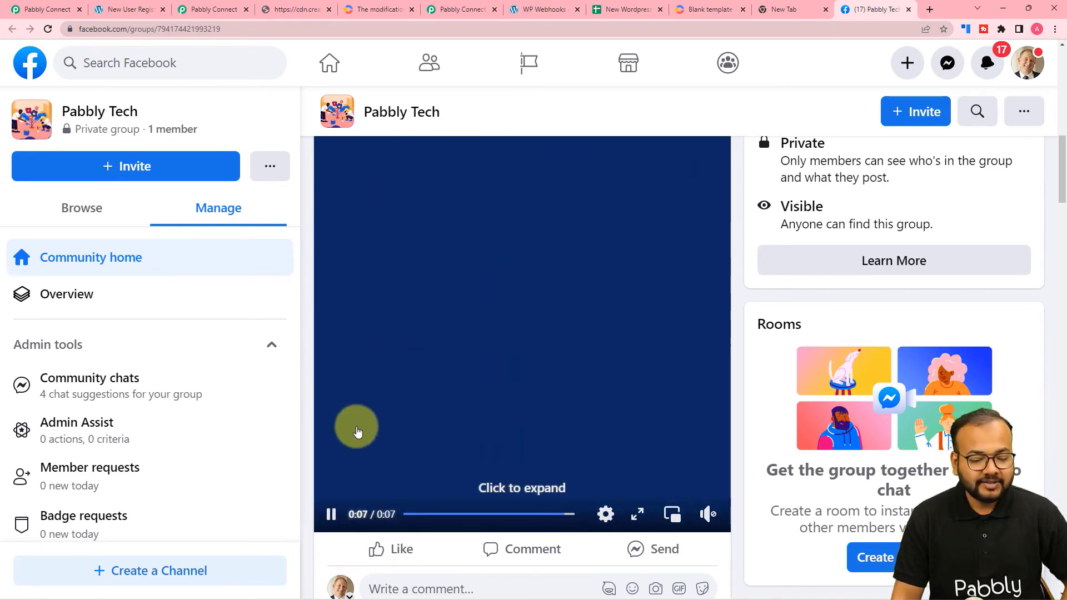
click(332, 511)
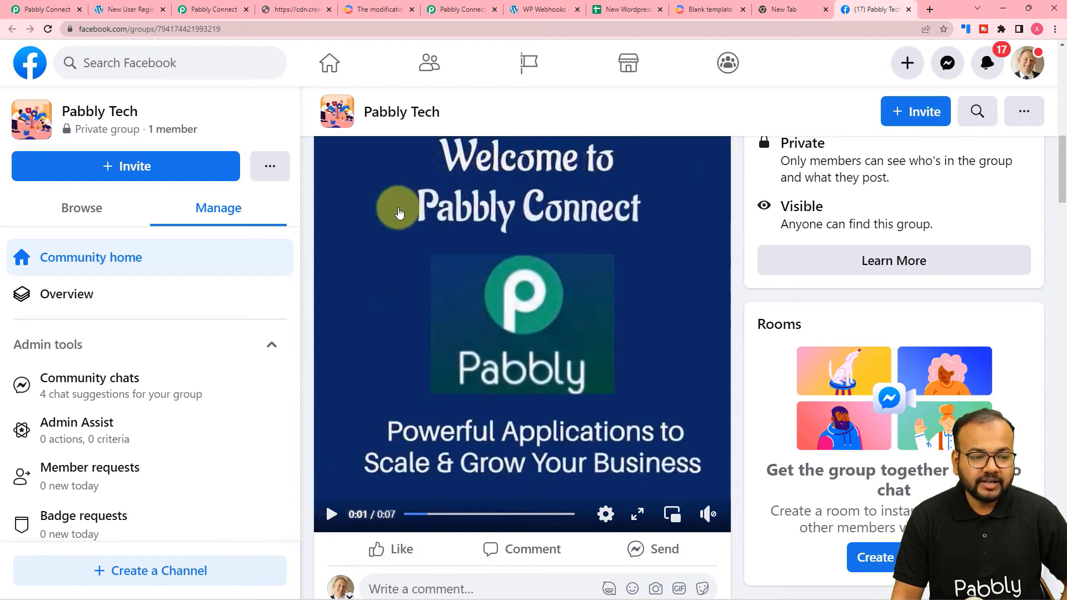
click(221, 6)
scroll(207, 164, up, 6)
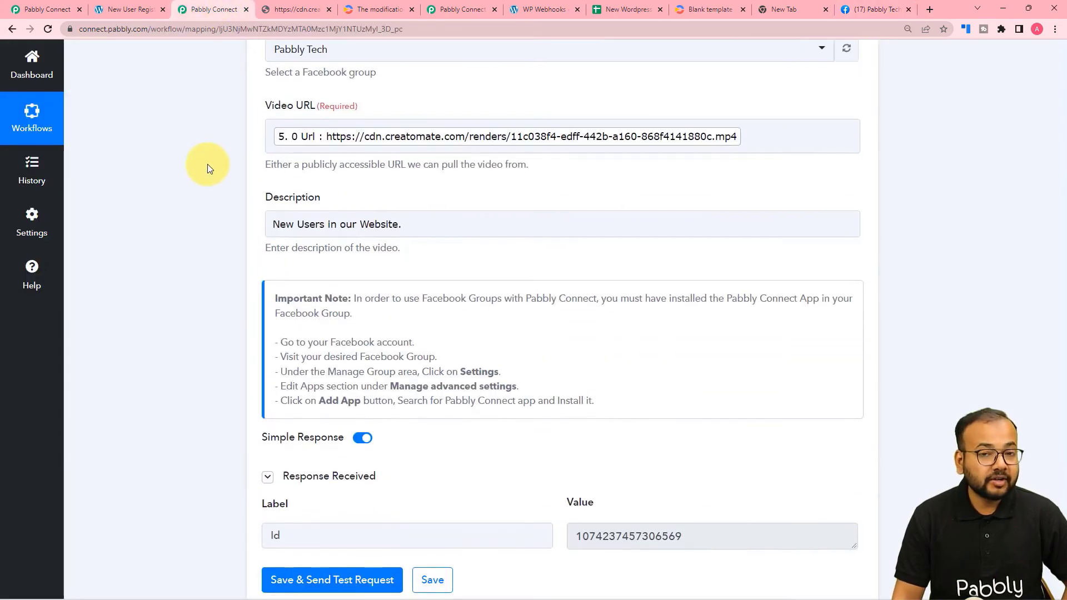
Collapse the Facebook Groups Post Video, Creatomate Create Single Render and Google Sheets Get Row(s) steps.
scroll(208, 165, up, 7)
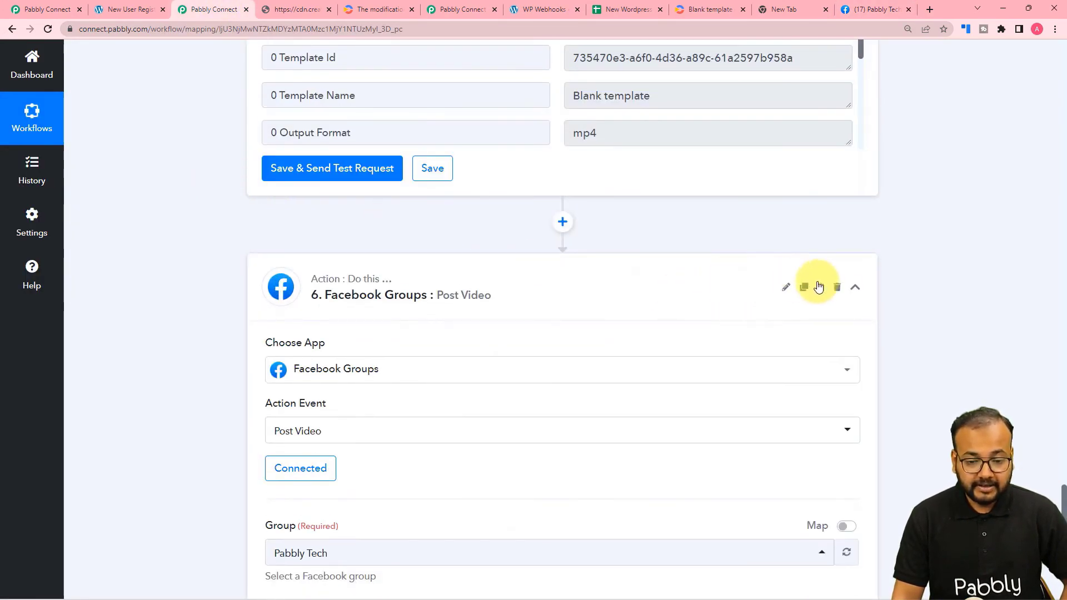
click(853, 290)
scroll(920, 260, up, 10)
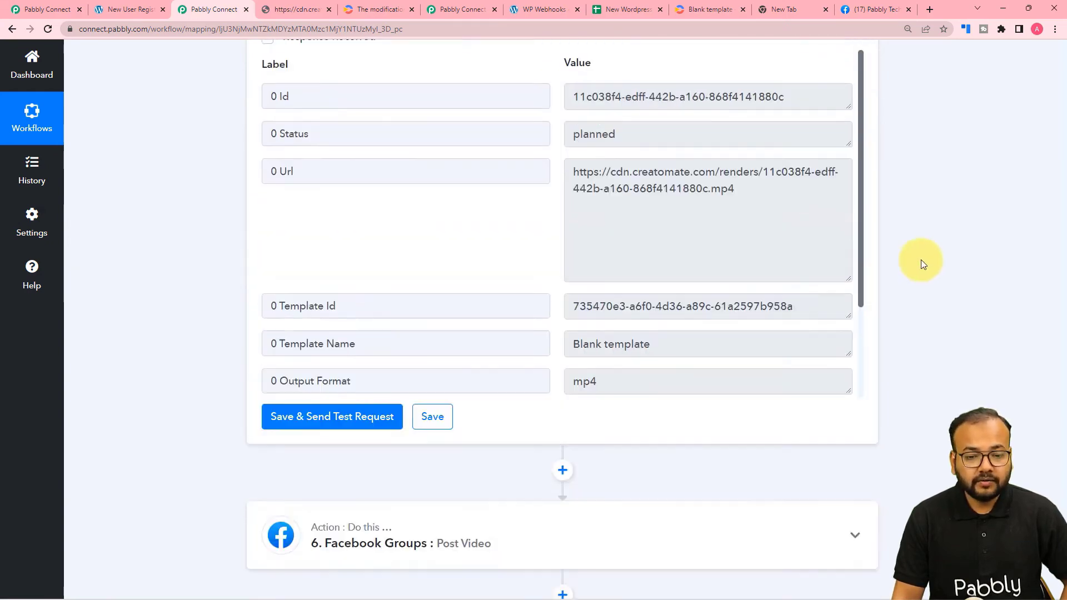
scroll(921, 255, up, 15)
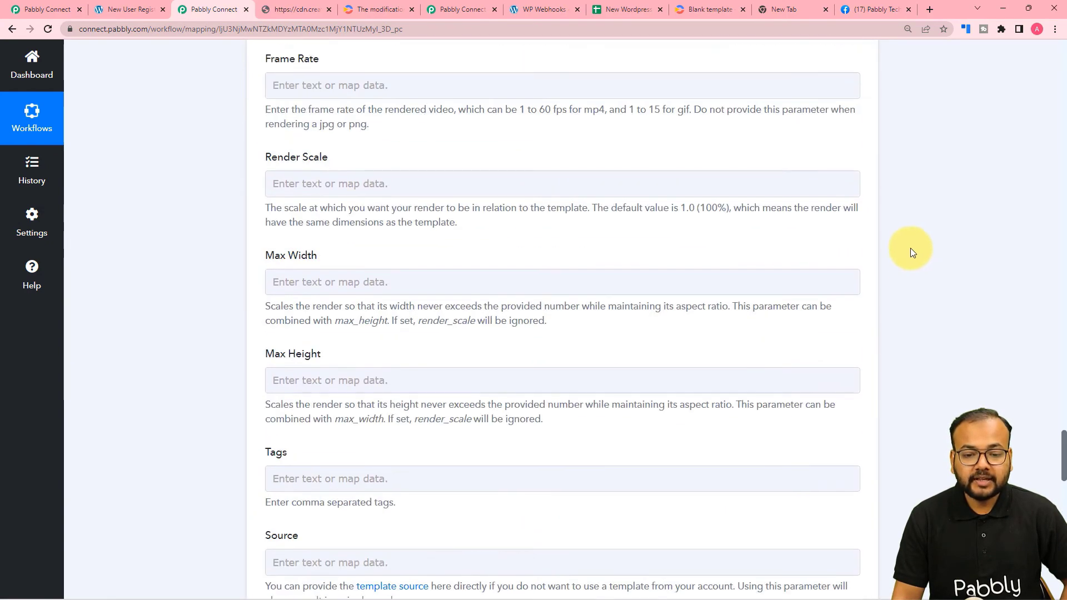
scroll(908, 248, up, 5)
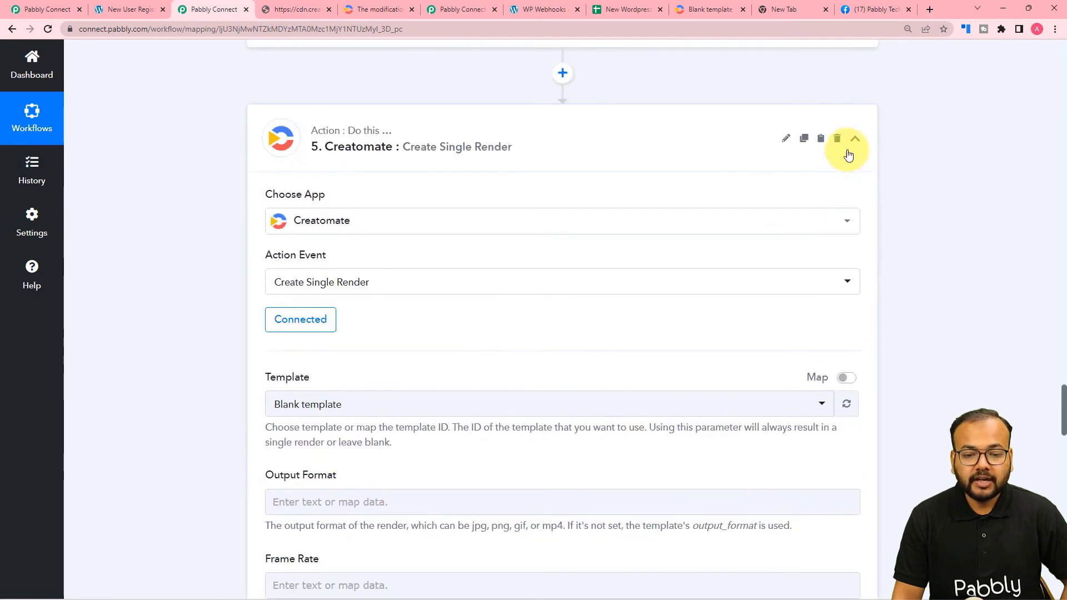
click(853, 145)
scroll(883, 219, up, 12)
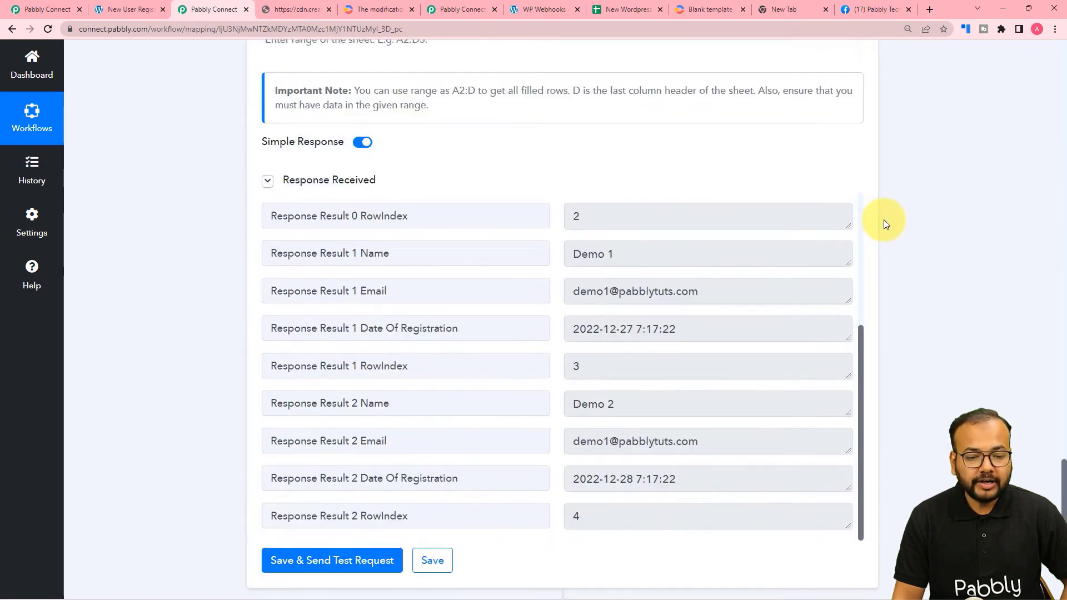
scroll(883, 220, up, 12)
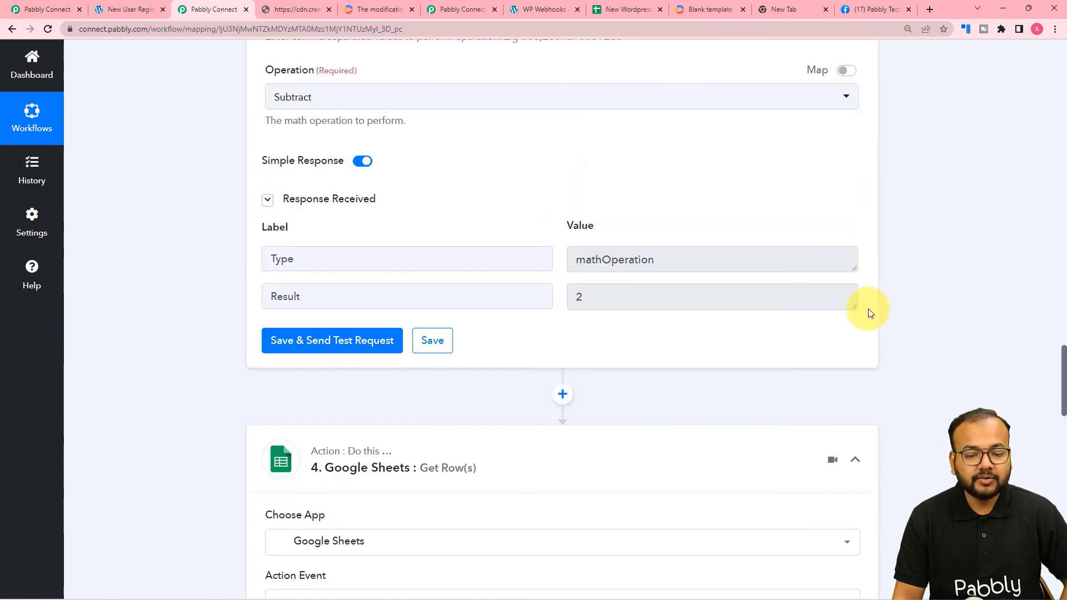
click(855, 467)
Collapse the Perform Math Operation, Number Formatter Counter and Schedule trigger steps.
scroll(879, 414, up, 8)
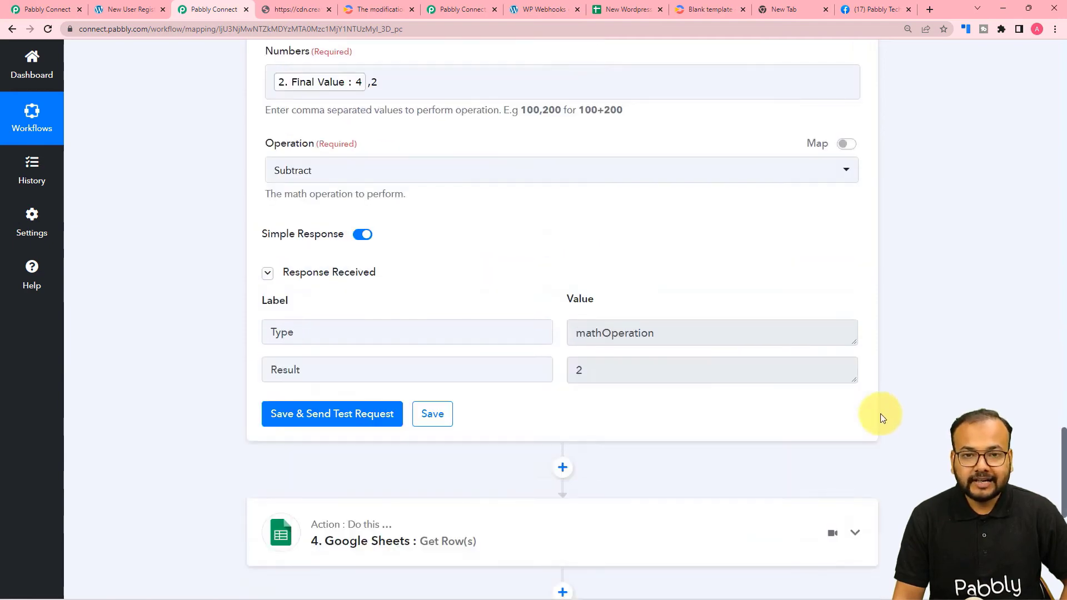
scroll(880, 403, up, 3)
click(856, 350)
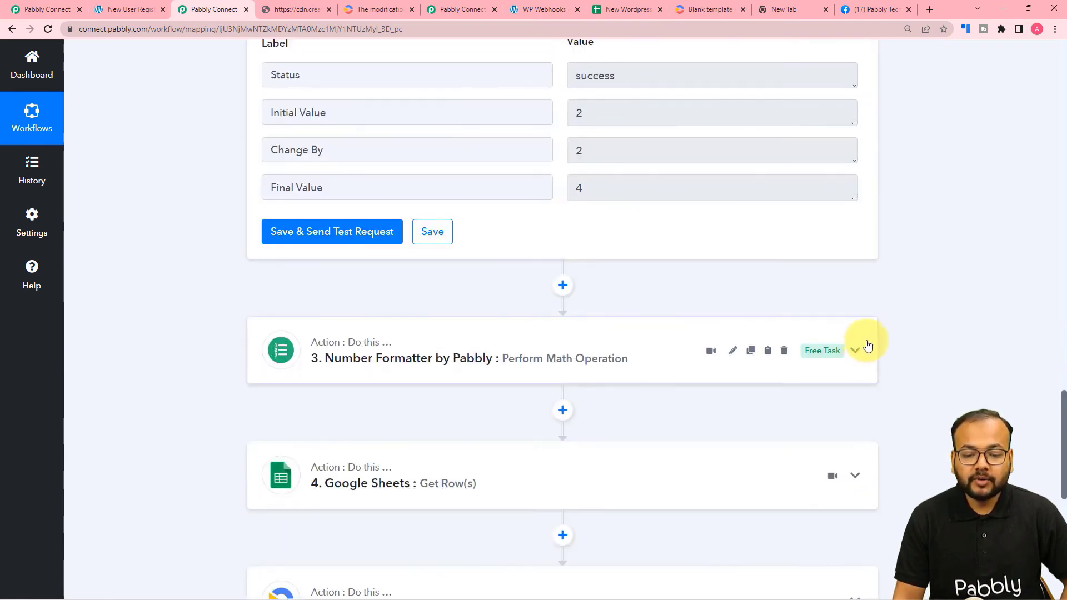
scroll(893, 333, up, 13)
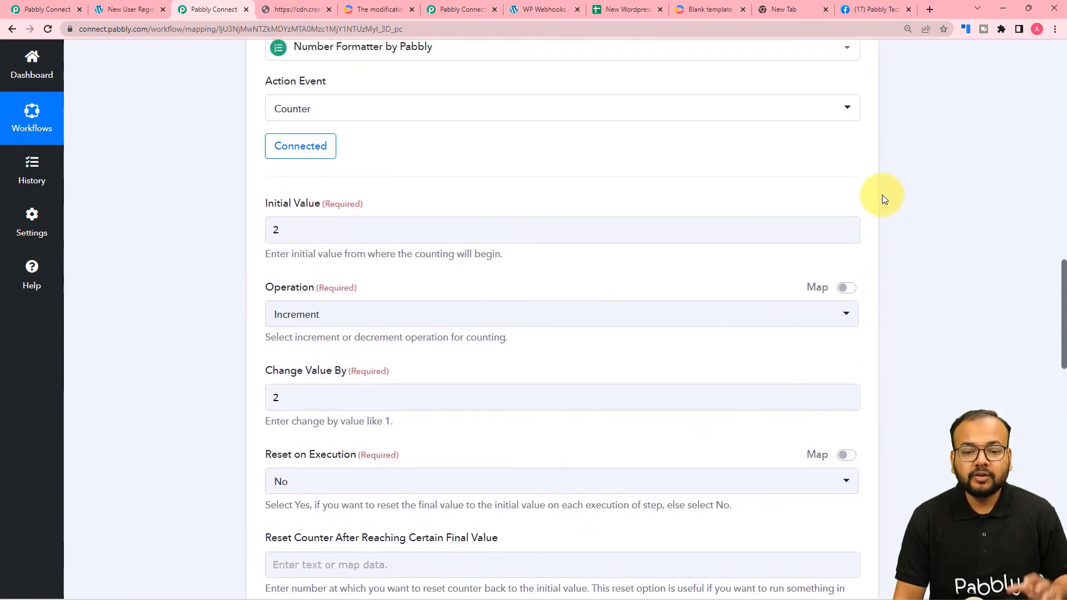
scroll(861, 150, up, 2)
click(860, 138)
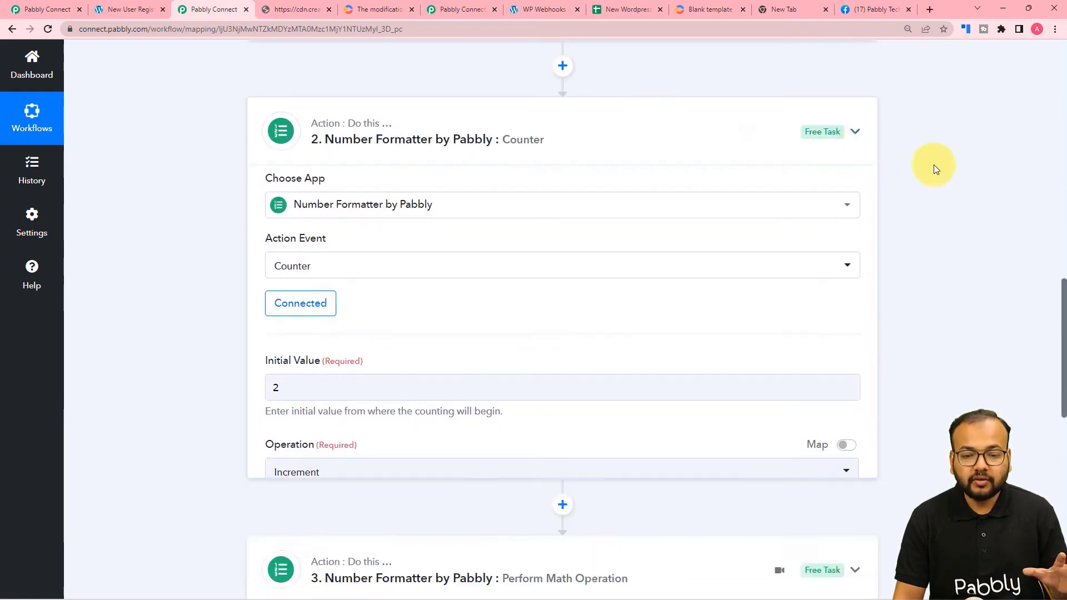
scroll(936, 169, up, 3)
scroll(939, 176, up, 13)
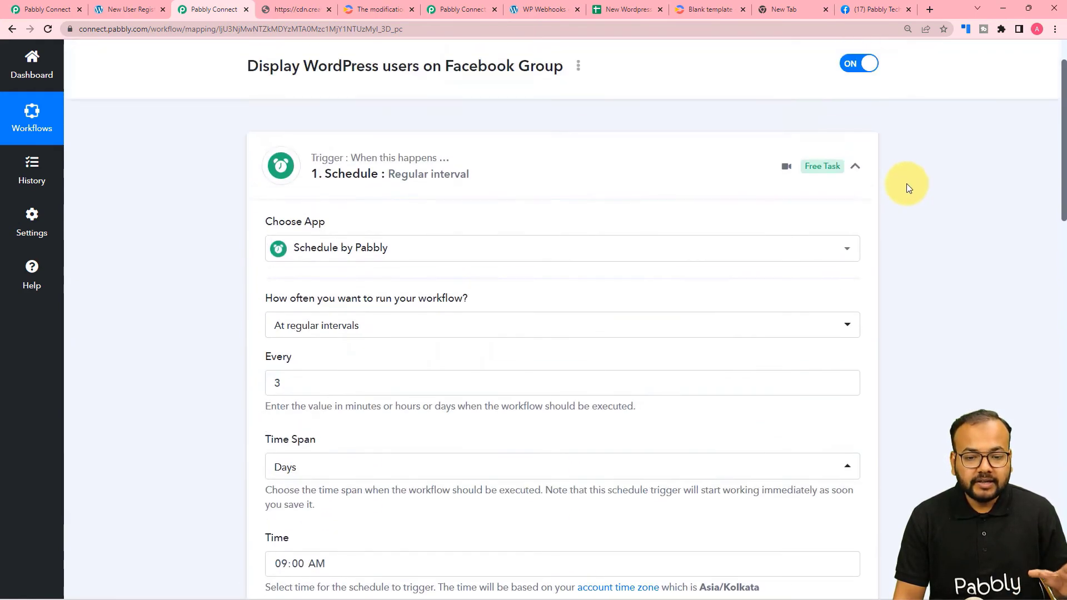
click(856, 168)
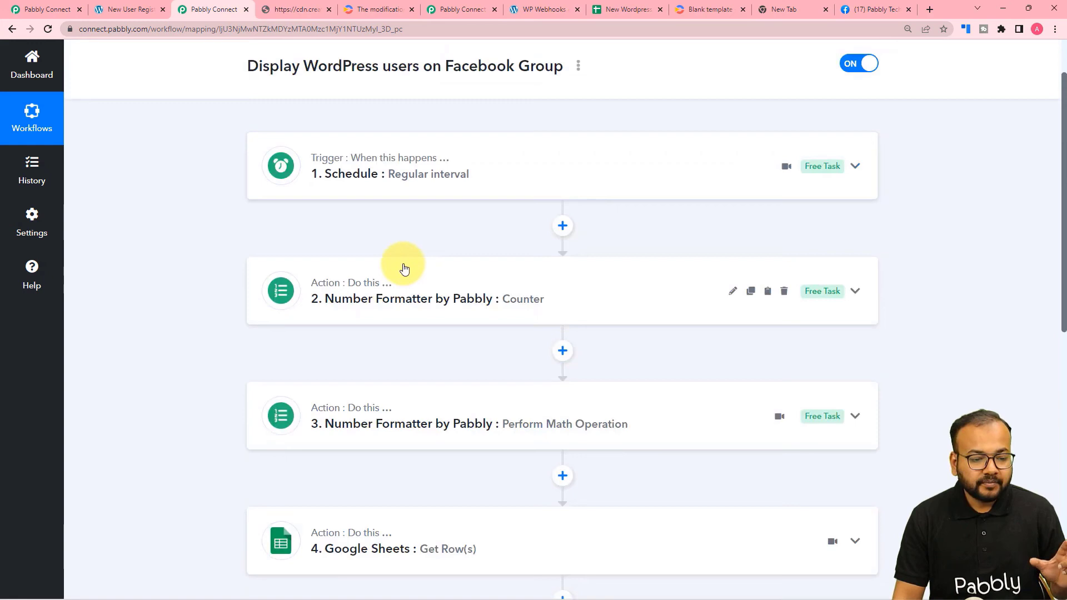
click(405, 174)
scroll(228, 372, down, 1)
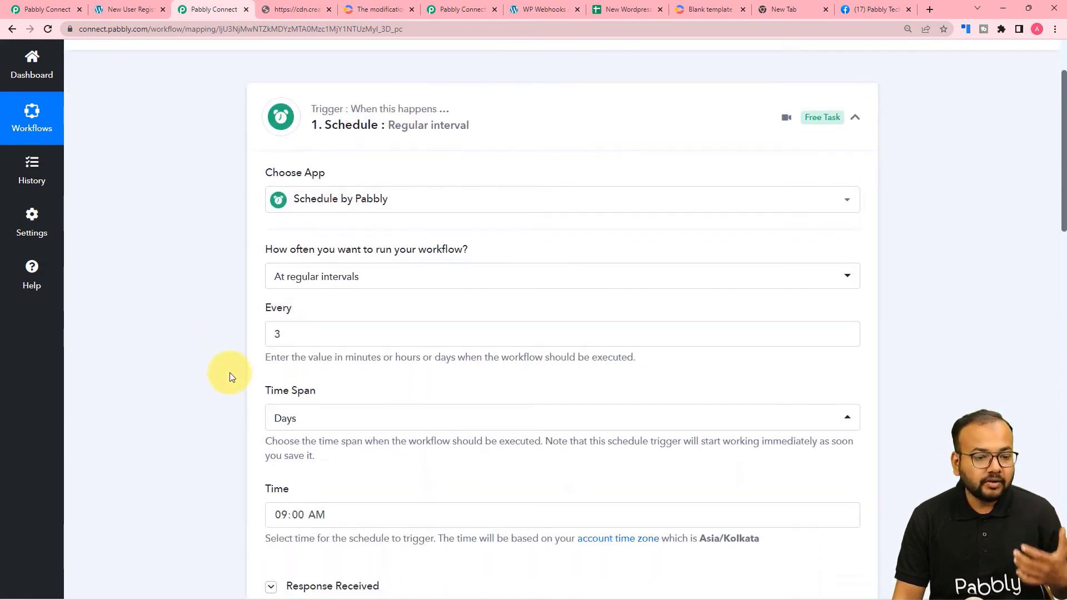
click(481, 127)
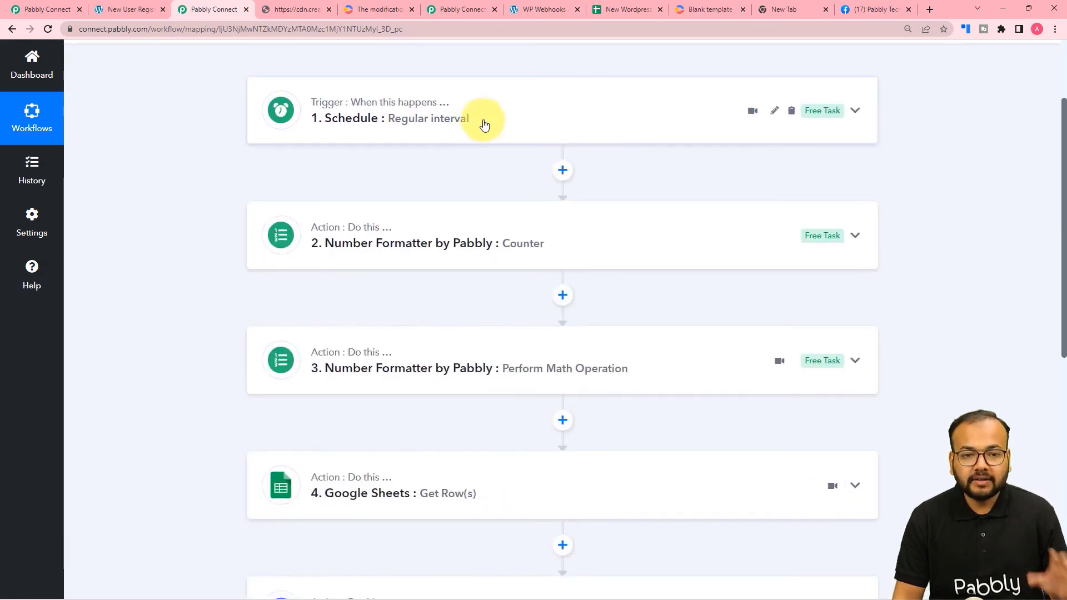
Glance at the New Wordpress Users spreadsheet and the Pabbly Connect product page, then return to the workflow.
click(617, 8)
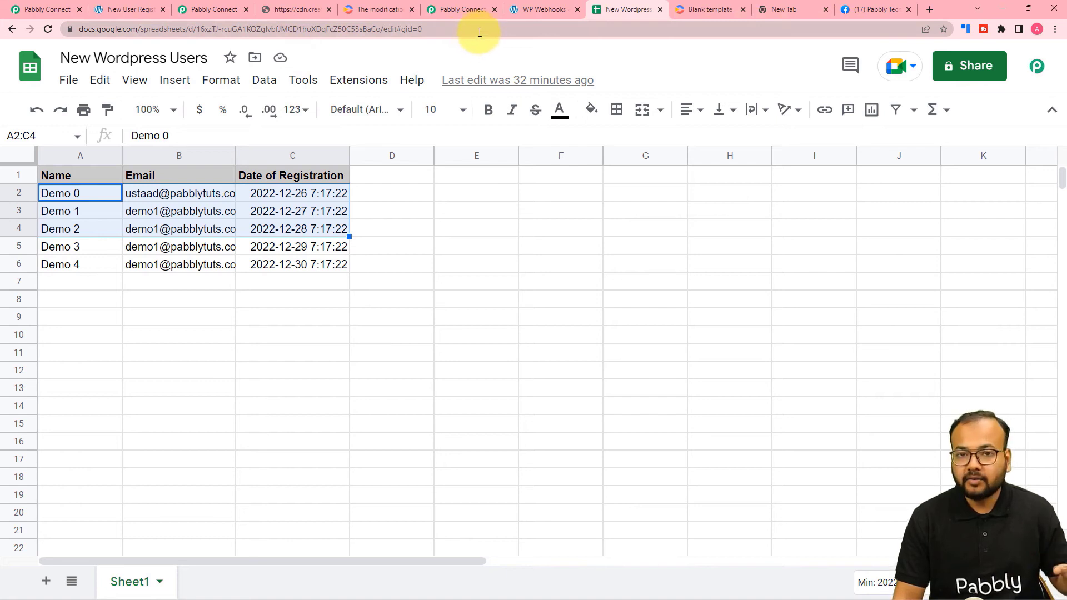
click(472, 9)
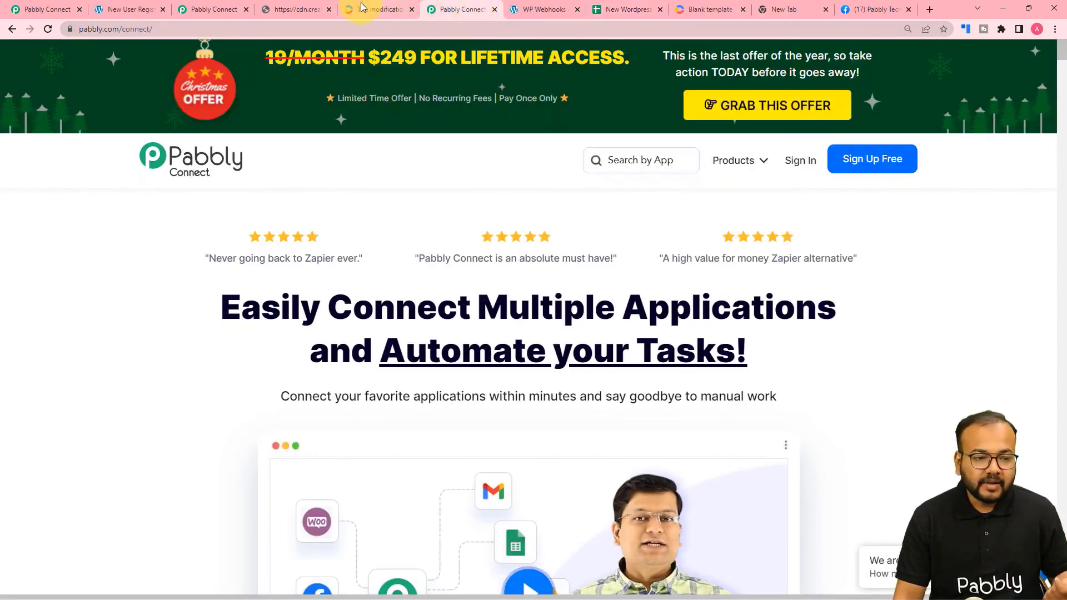
click(214, 9)
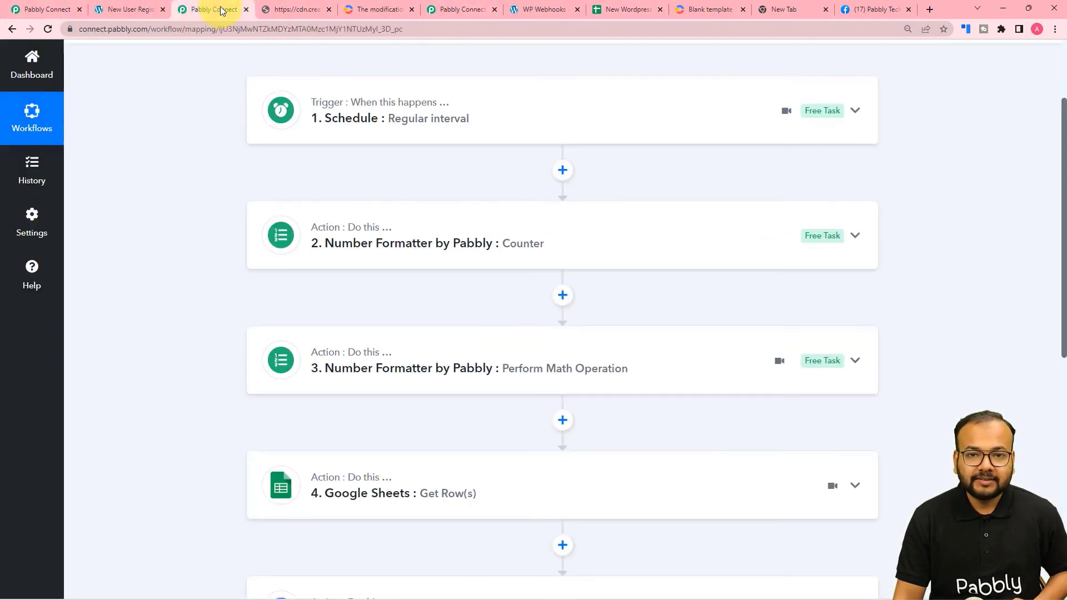
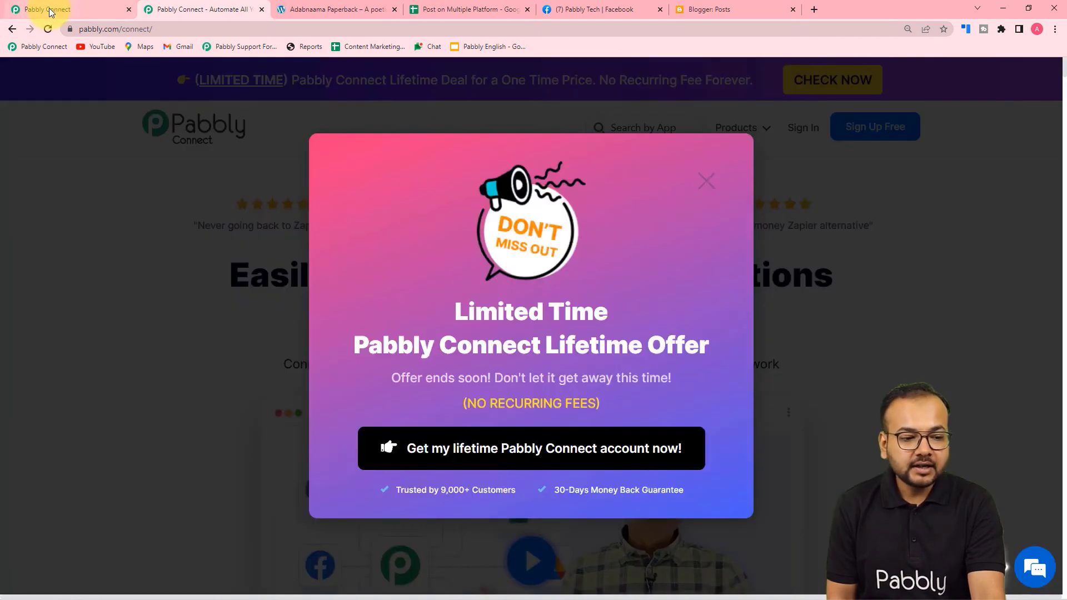
From the Pabbly Connect dashboard, start a workflow named 'Create posts in Multiple Social Media Accounts Automatically'.
click(49, 10)
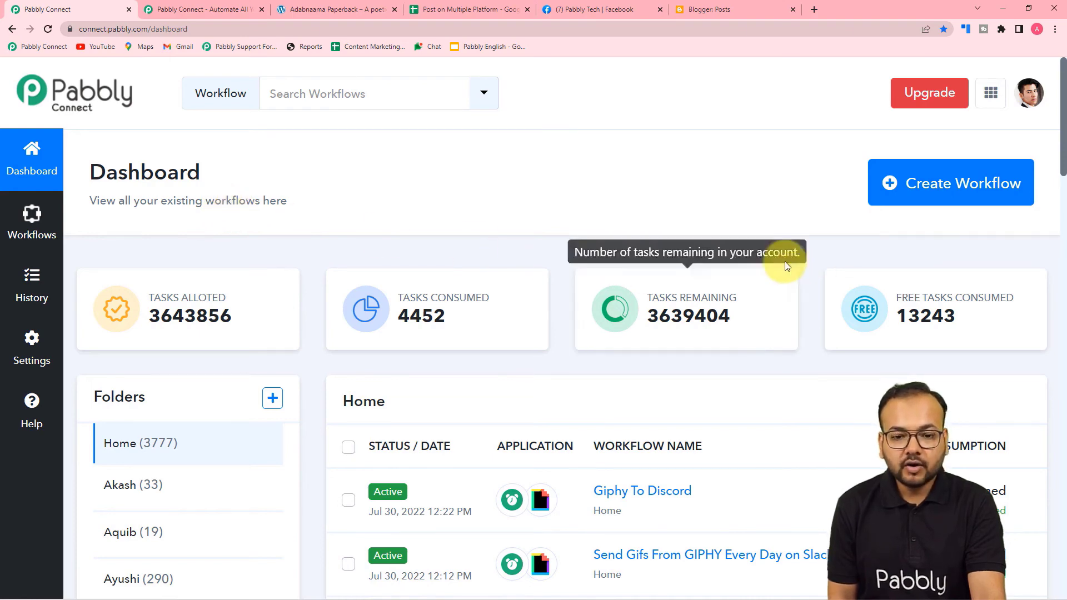
click(936, 189)
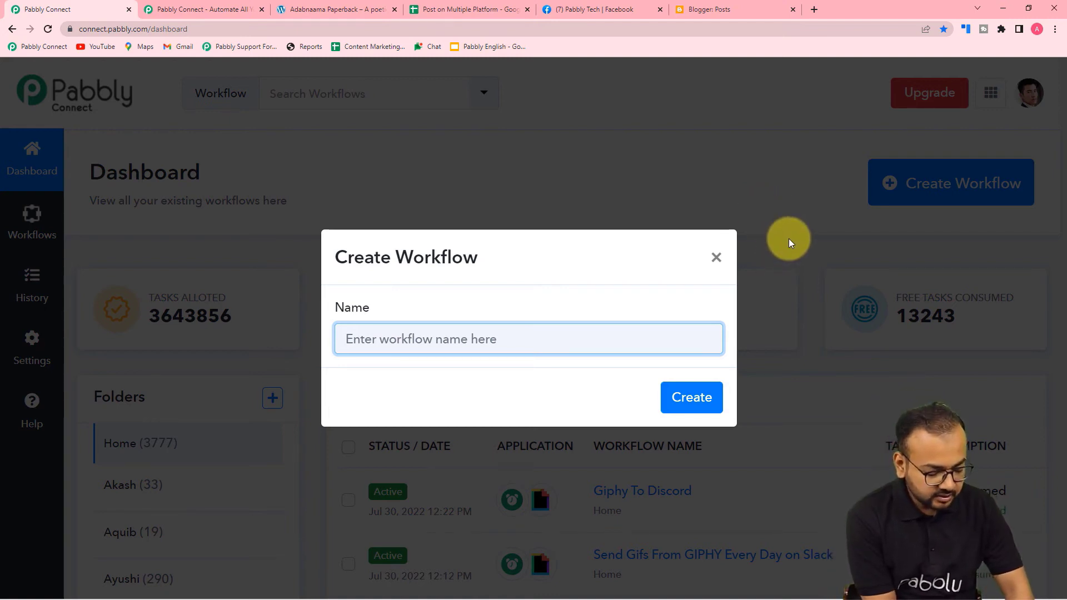
text(Send)
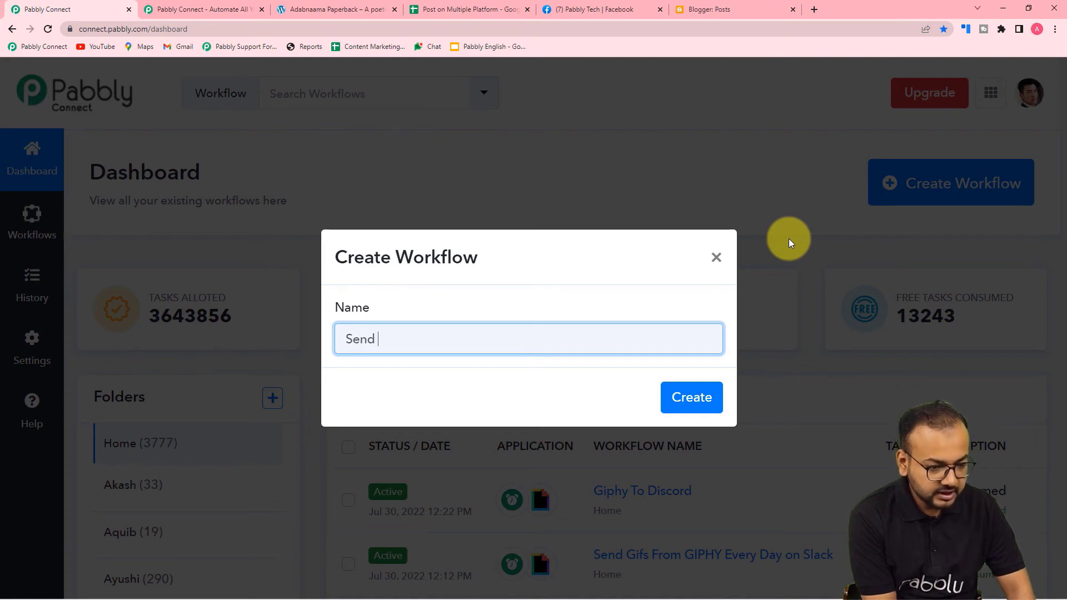
key(BackSpace)
key(BackSpace)
key(BackSpace)
key(BackSpace)
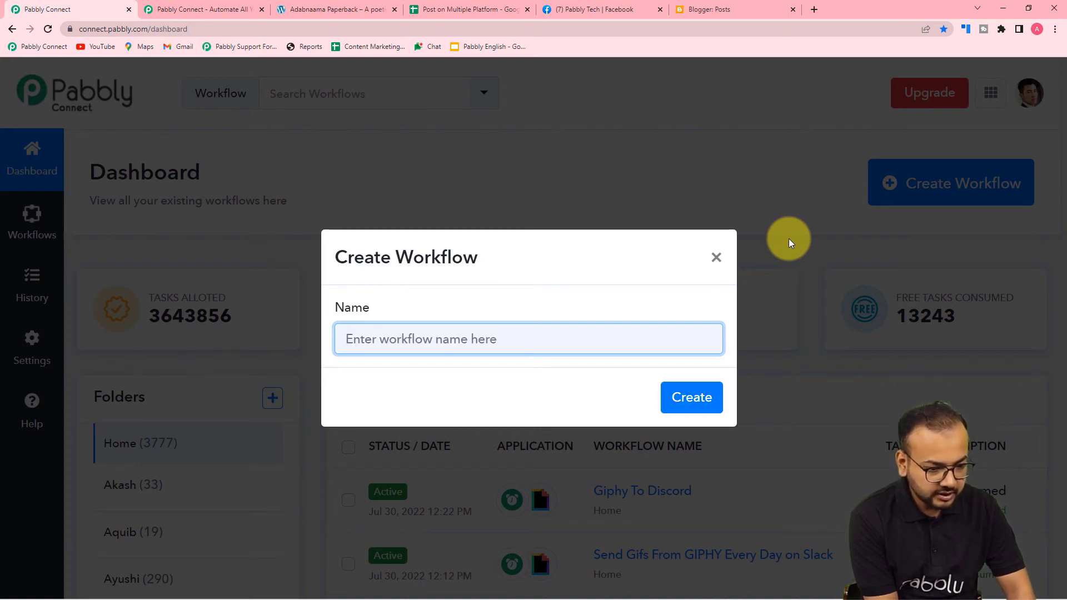
text(Crea)
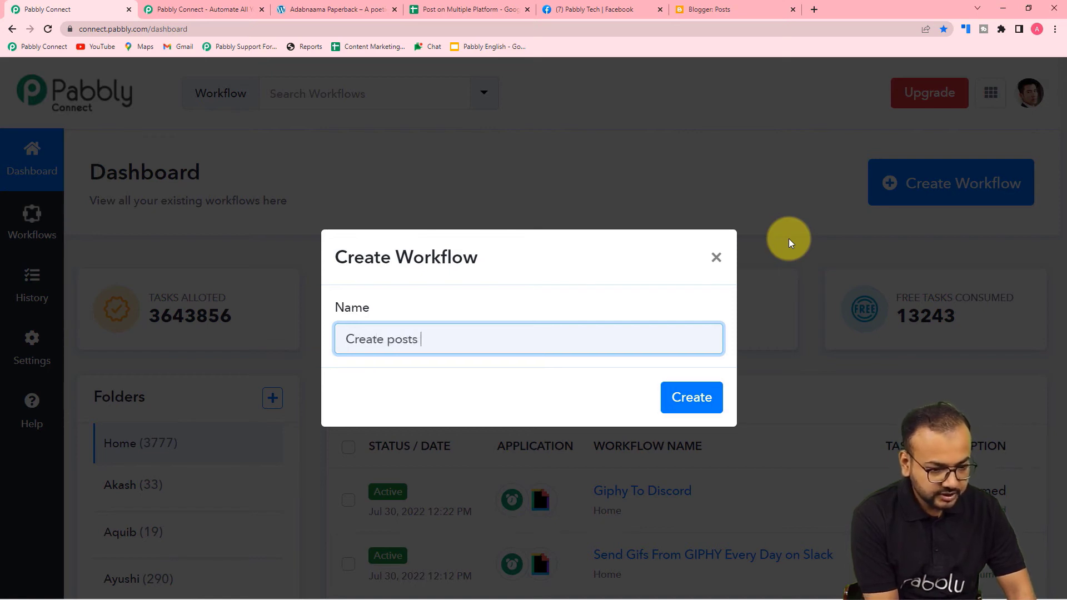
text(te posts in Multiple Social)
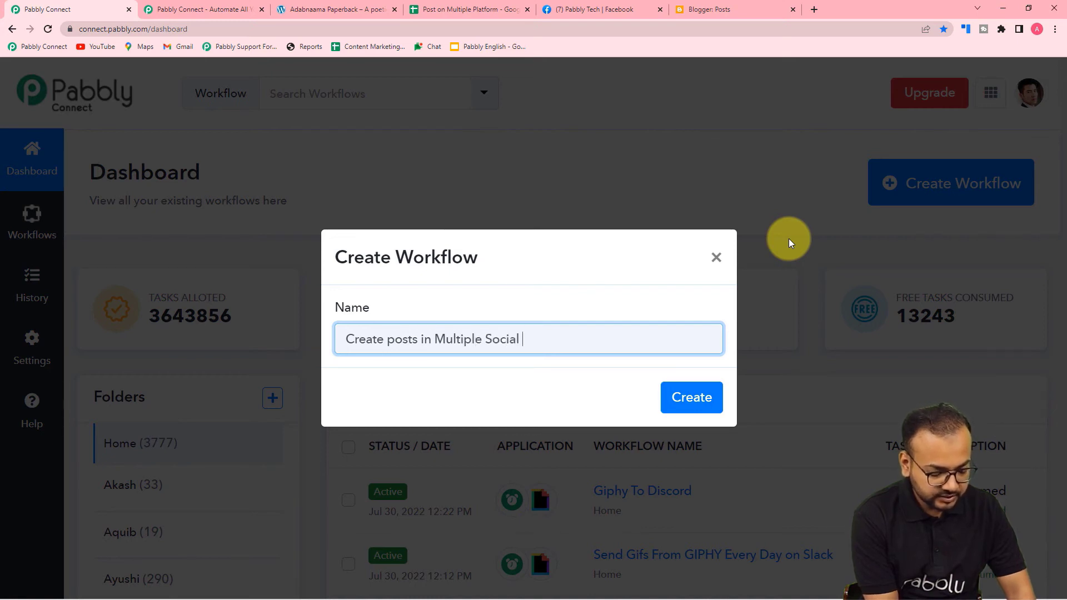
text( Media Ac)
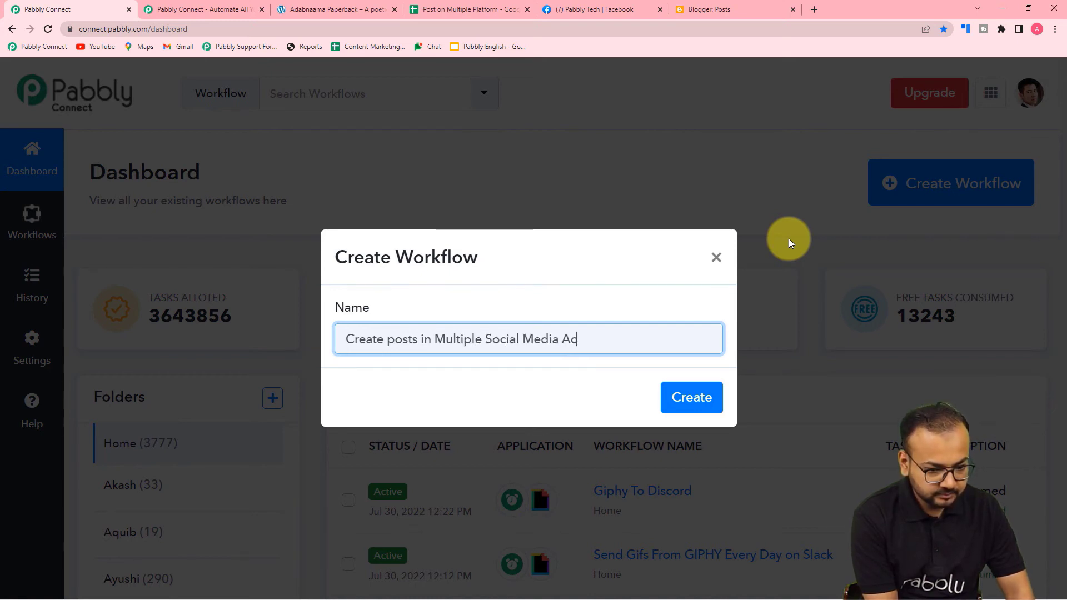
text(count)
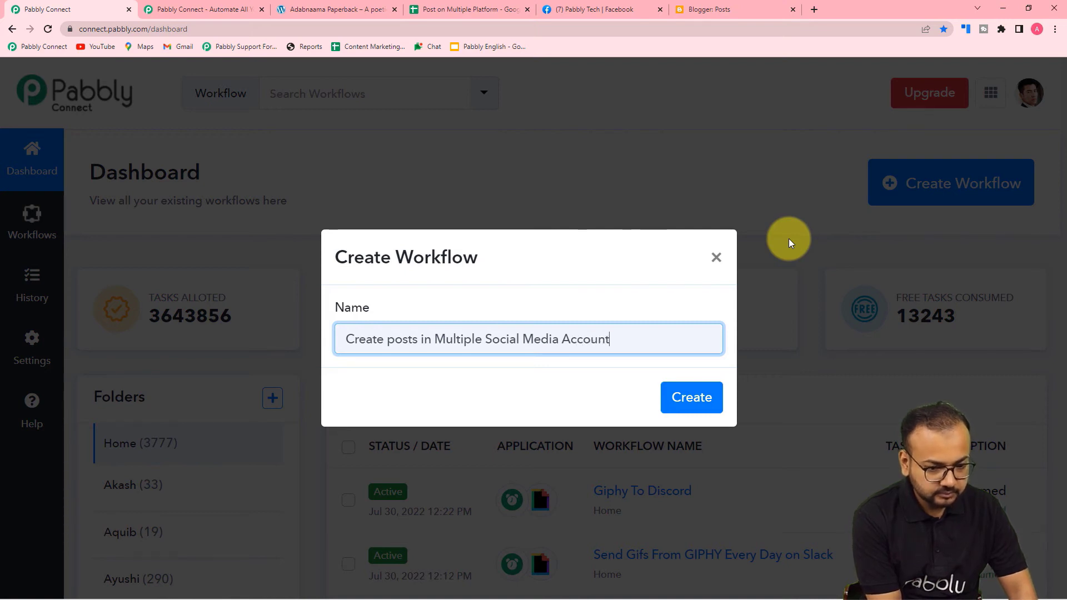
text(s Auto)
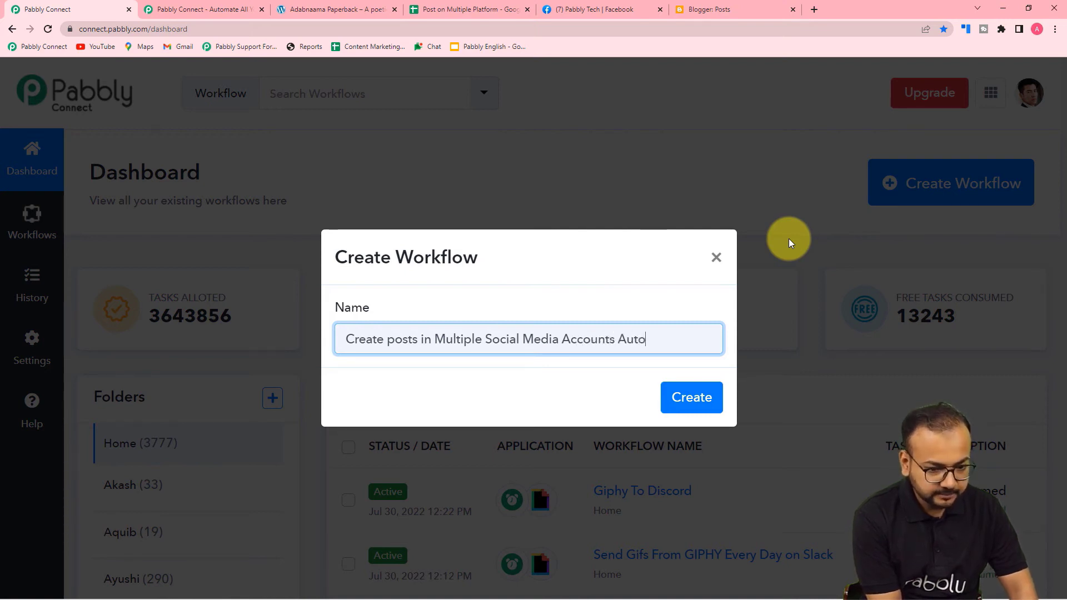
text(matically)
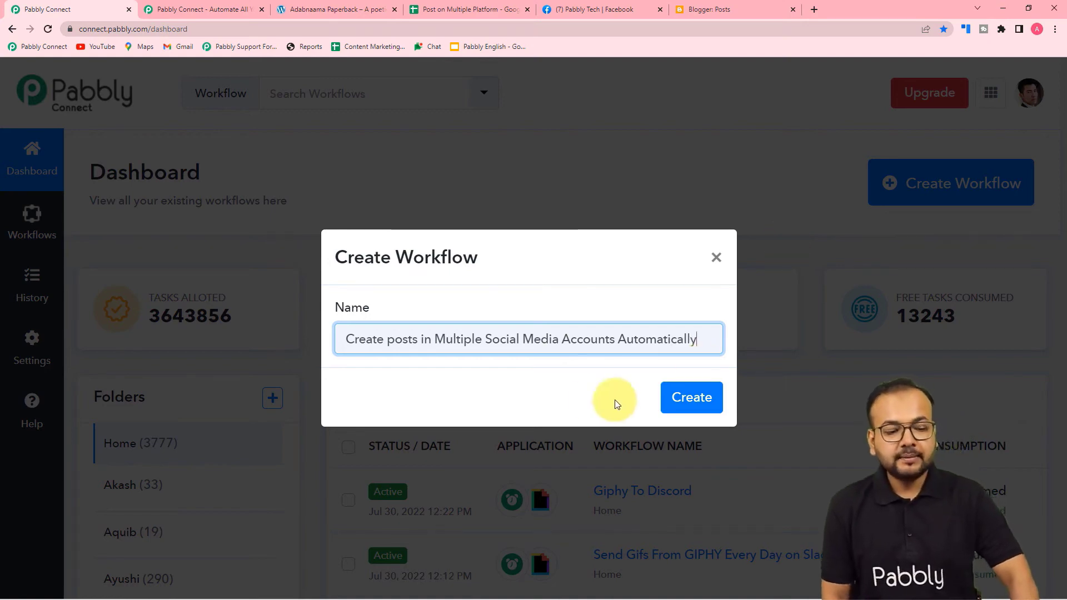
Create the workflow and expand its empty trigger step to show the Choose App list.
click(704, 410)
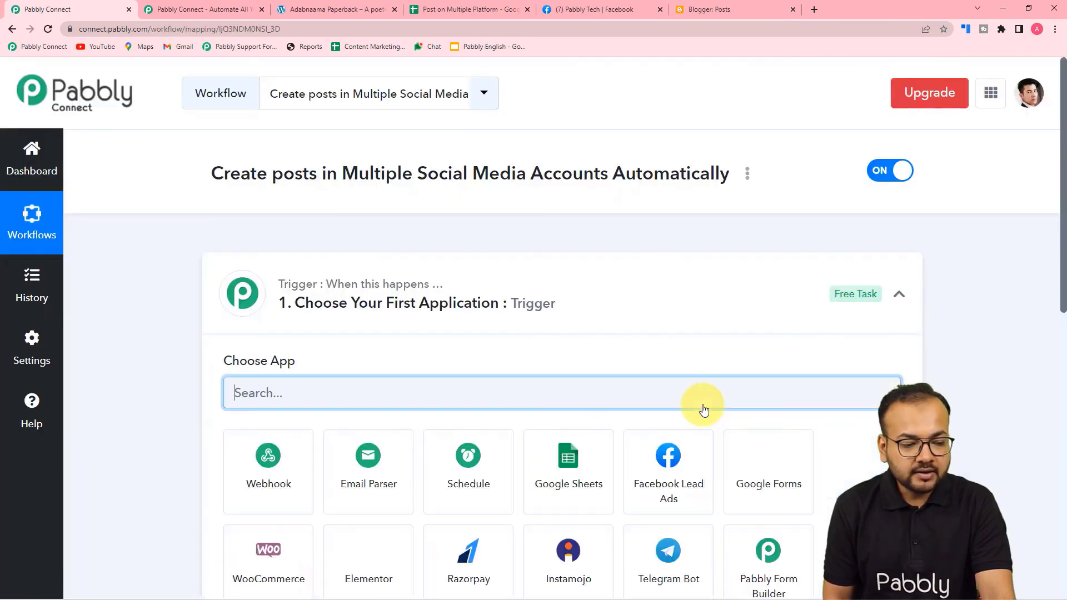
click(906, 298)
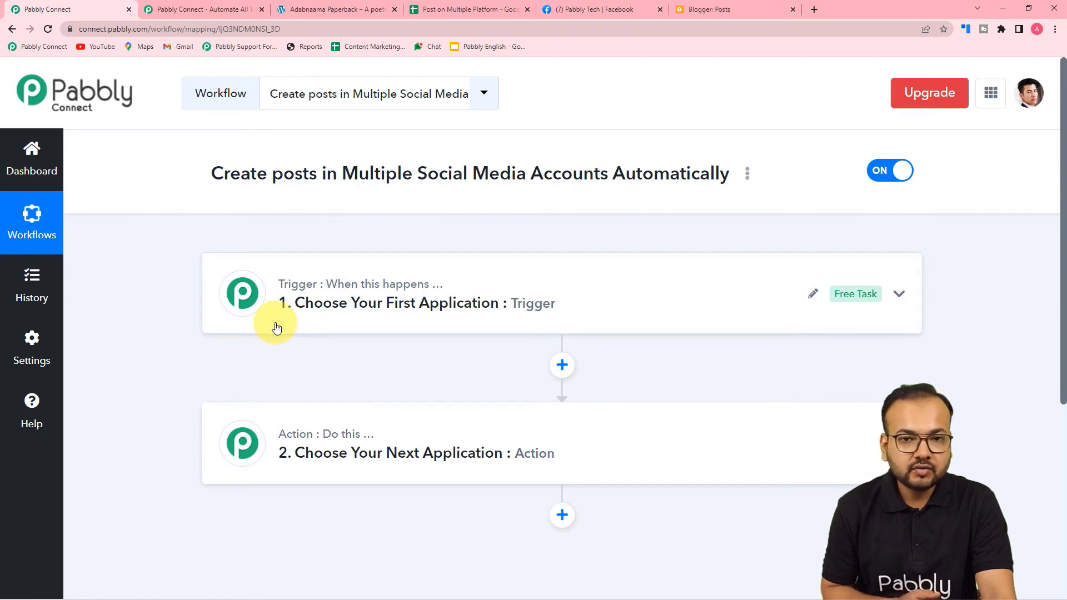
mouse_move(320, 445)
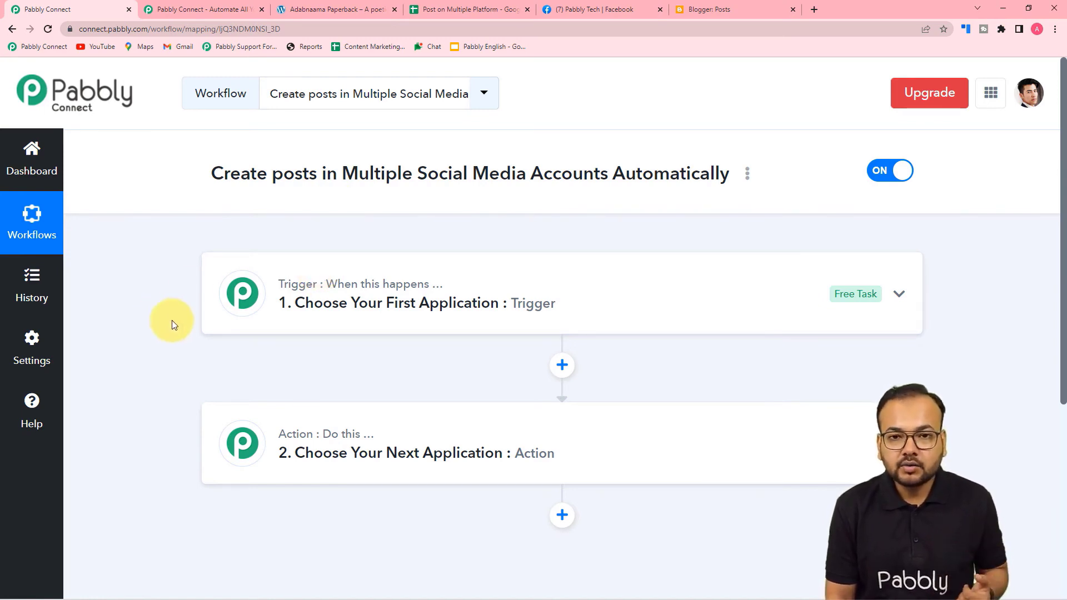
click(326, 316)
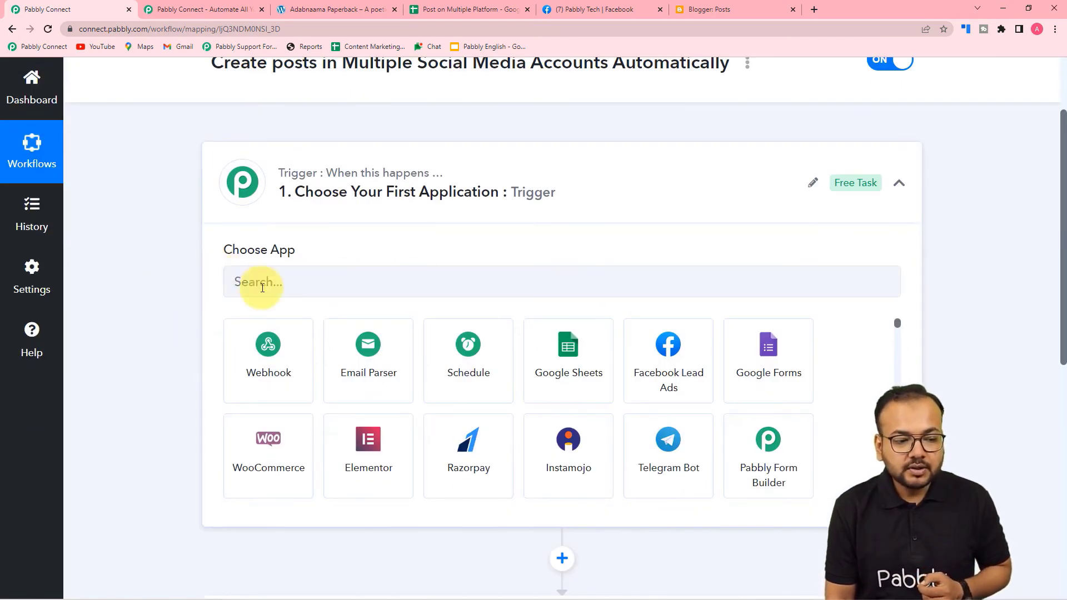
Set the trigger to WordPress with the New Post Published event and view its webhook URL.
click(329, 282)
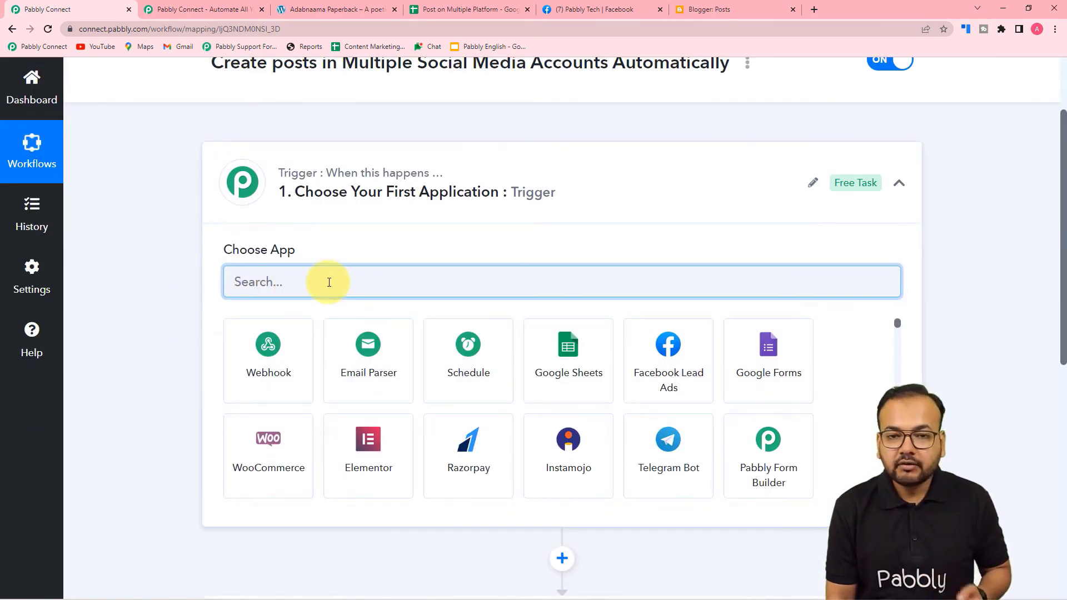
text(wor)
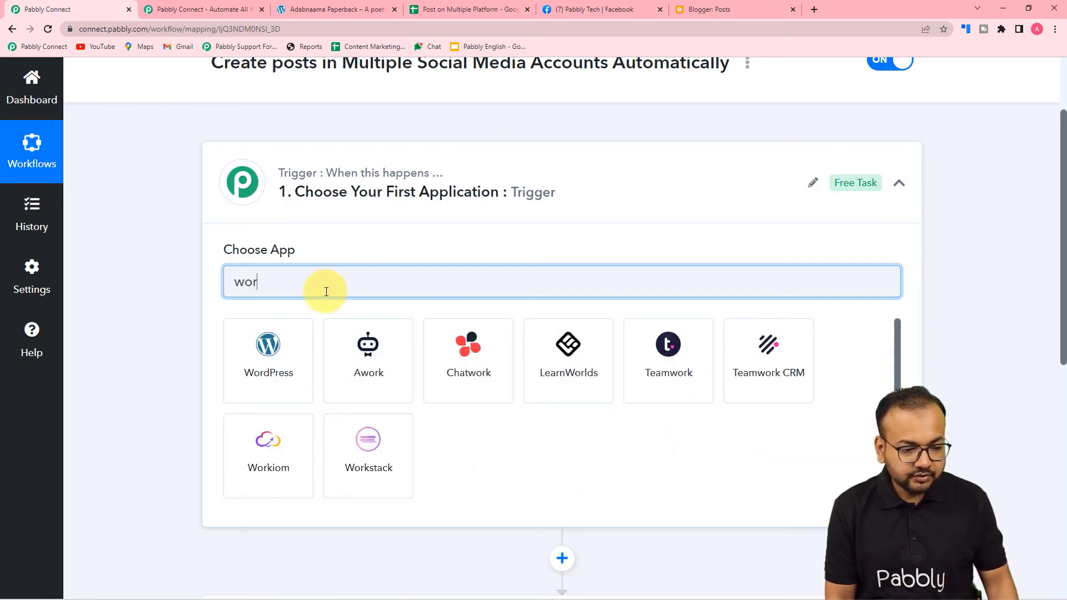
click(261, 358)
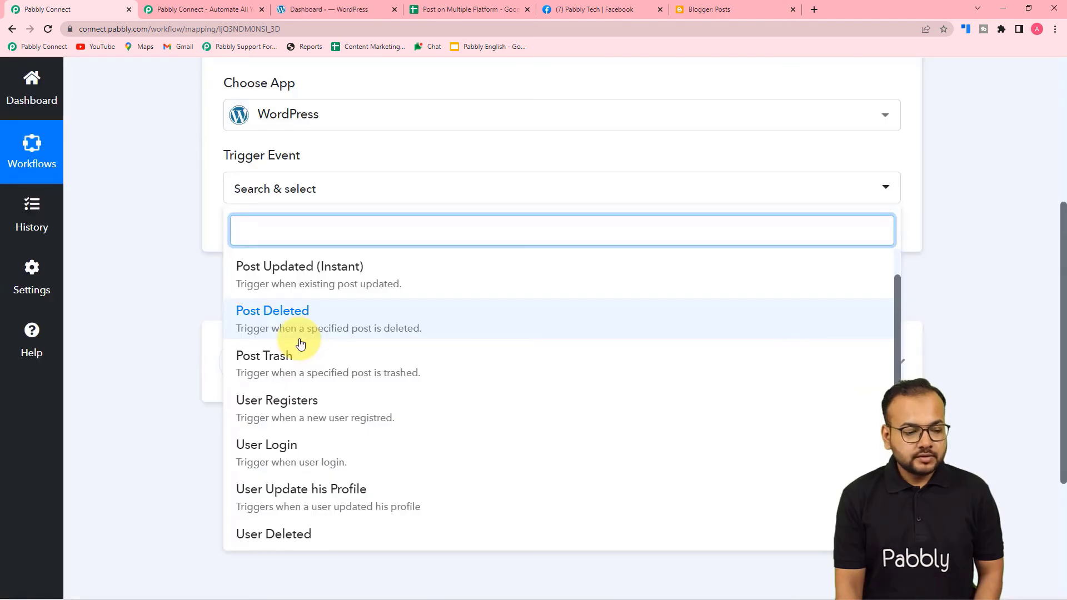
scroll(301, 344, down, 2)
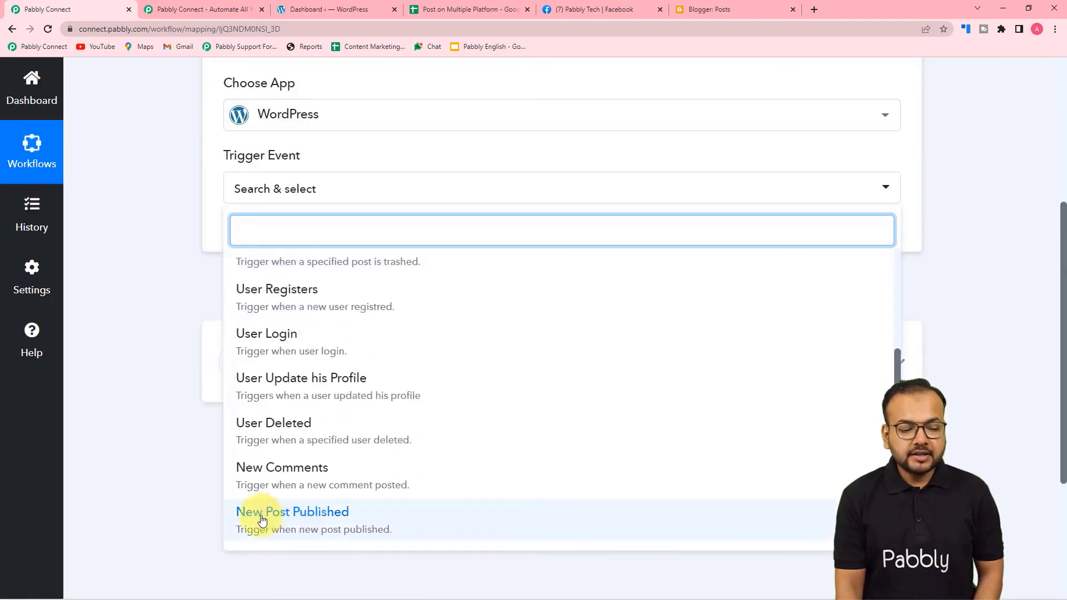
click(333, 531)
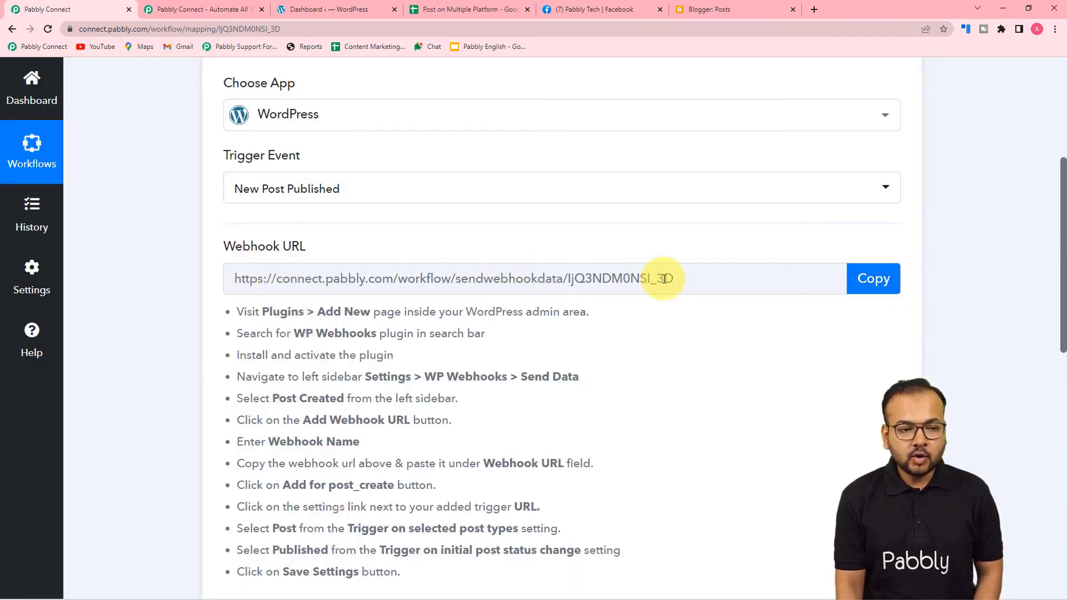
scroll(417, 327, down, 1)
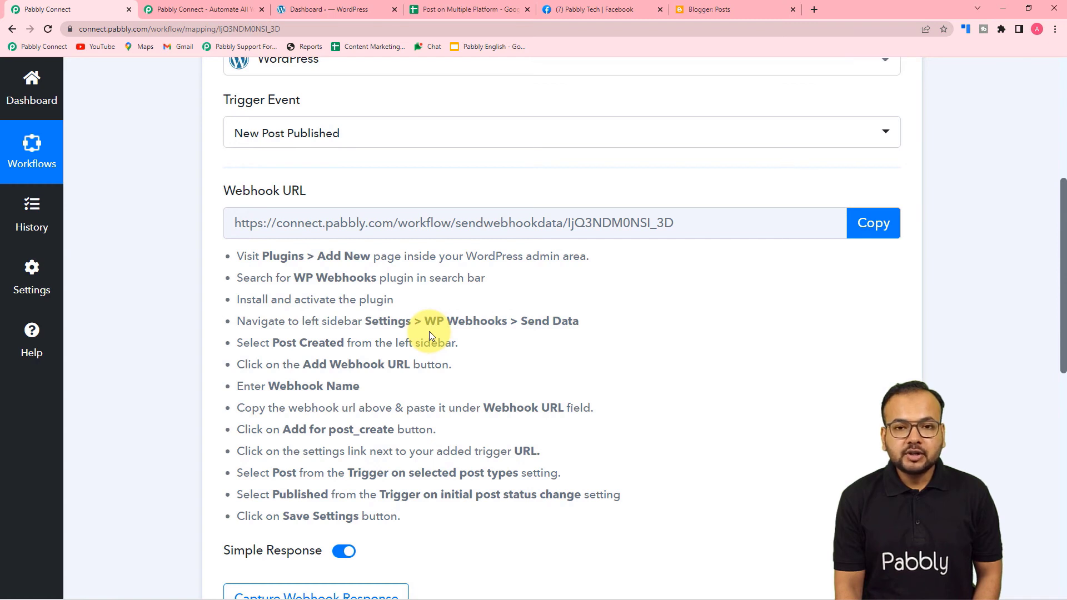
scroll(429, 331, down, 2)
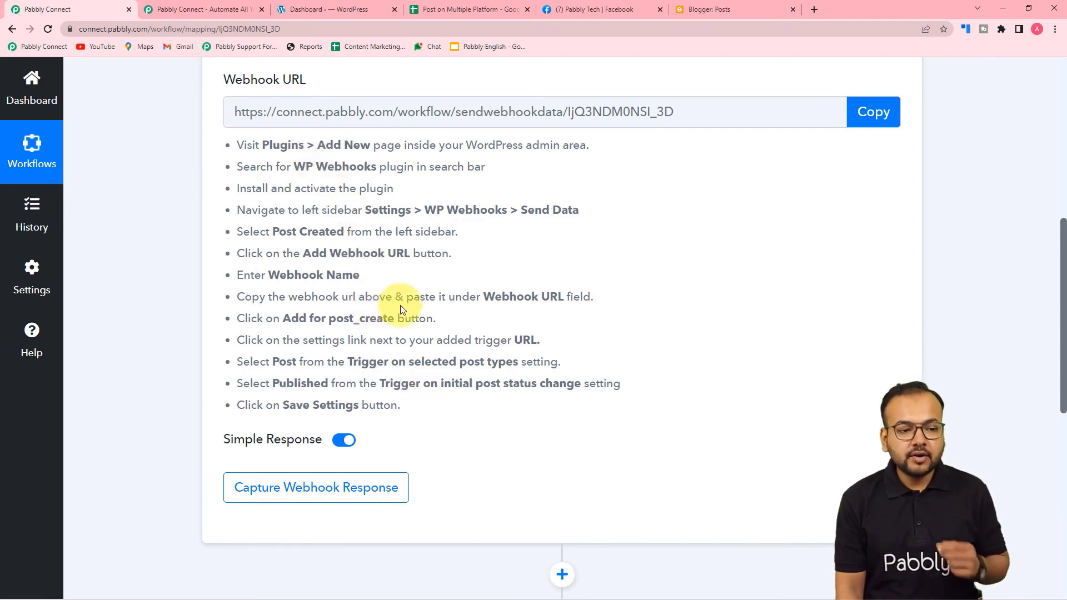
Search Plugins > Add New for WP Webhooks and confirm it is already active.
click(320, 5)
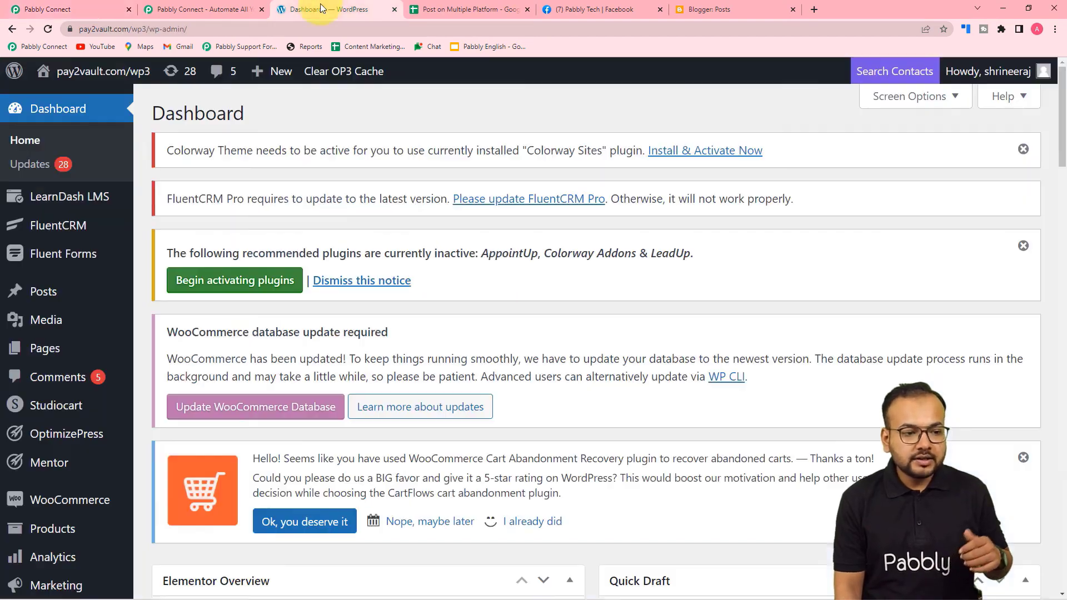
mouse_move(56, 83)
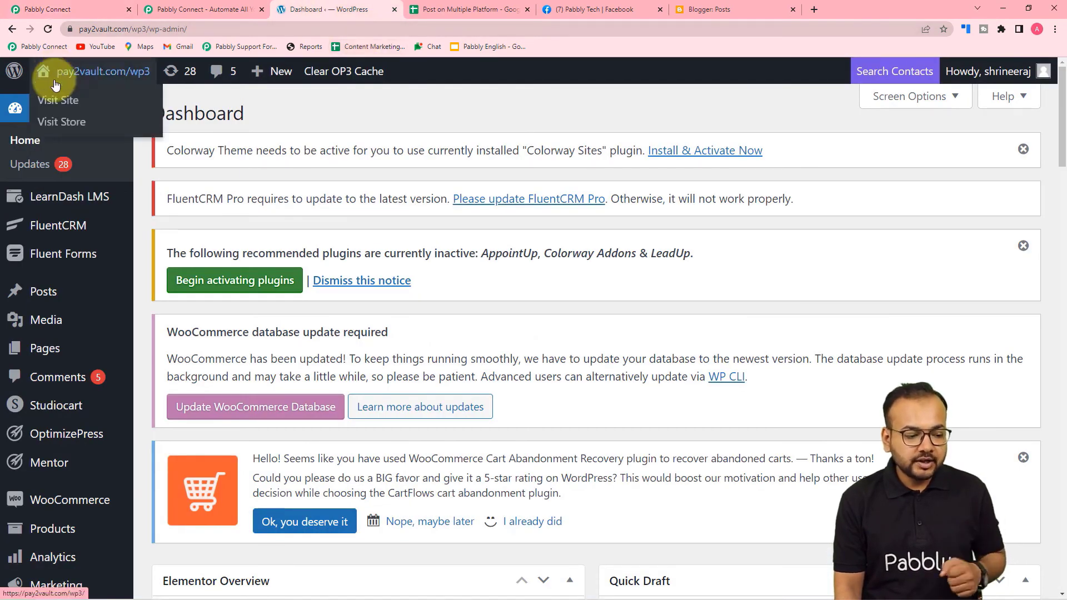
mouse_move(30, 343)
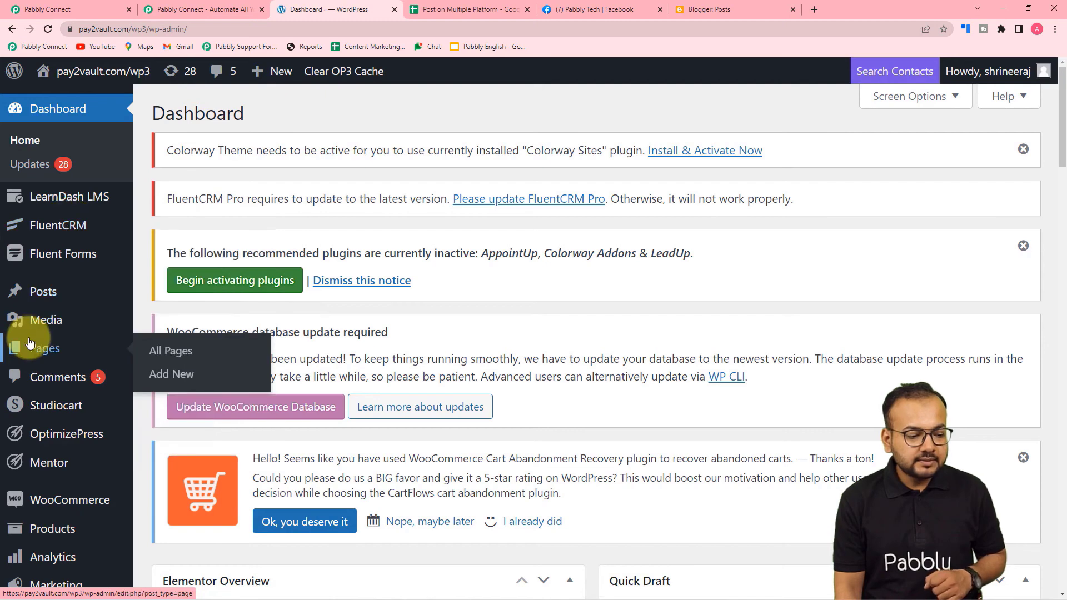
scroll(31, 343, down, 4)
scroll(31, 343, up, 3)
scroll(35, 341, down, 5)
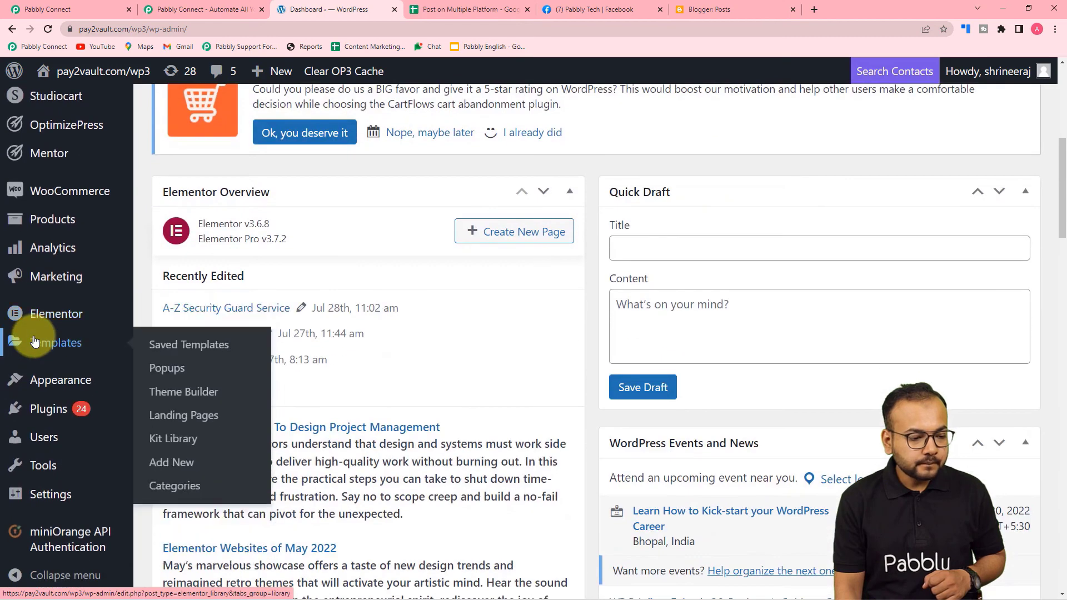
mouse_move(42, 408)
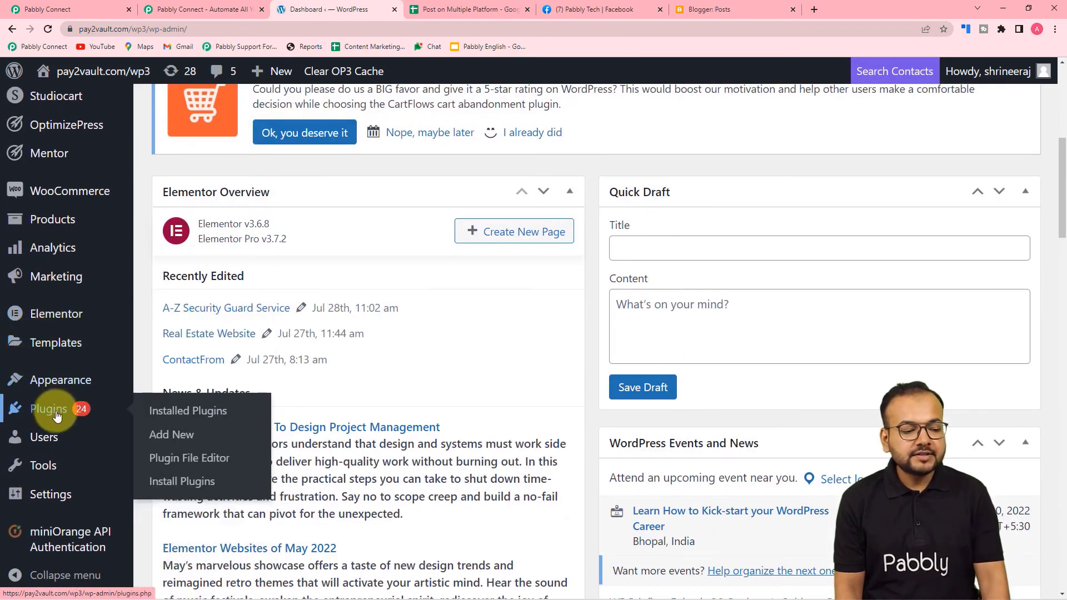
click(165, 436)
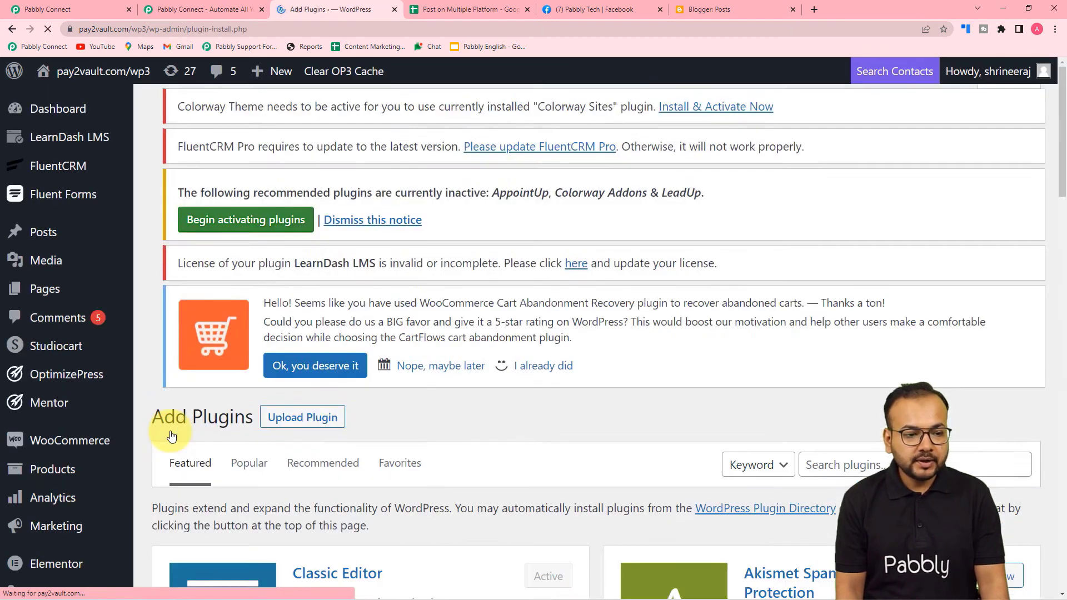
scroll(164, 430, down, 4)
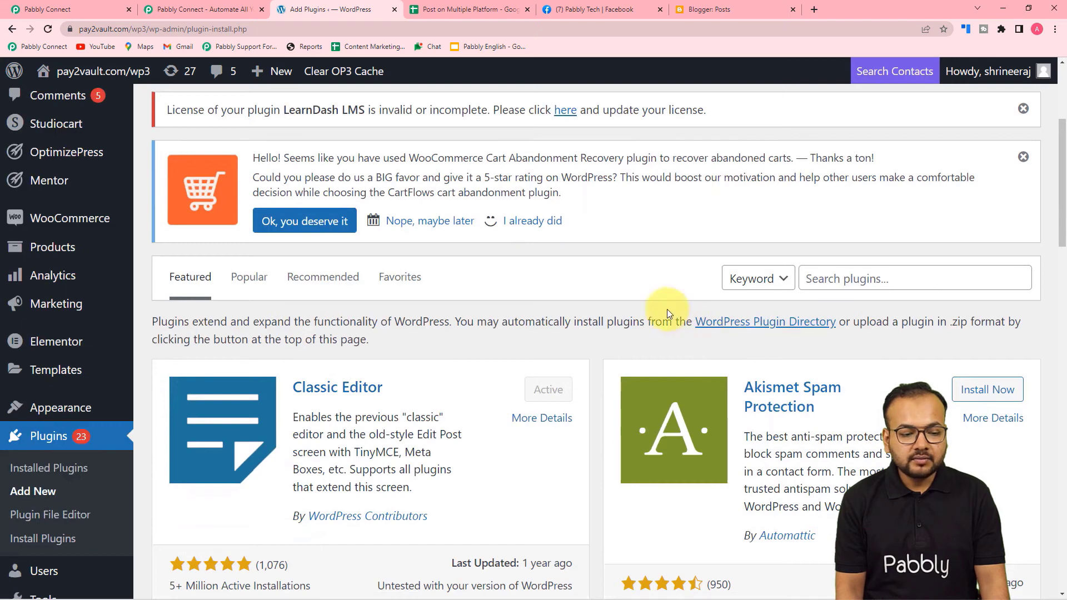
click(855, 279)
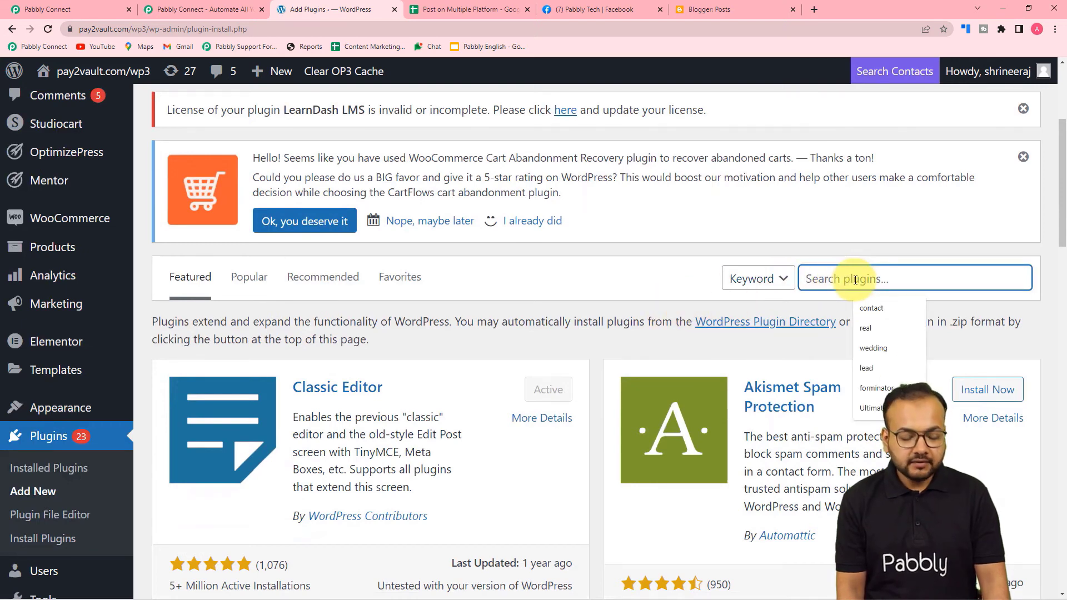
text(w)
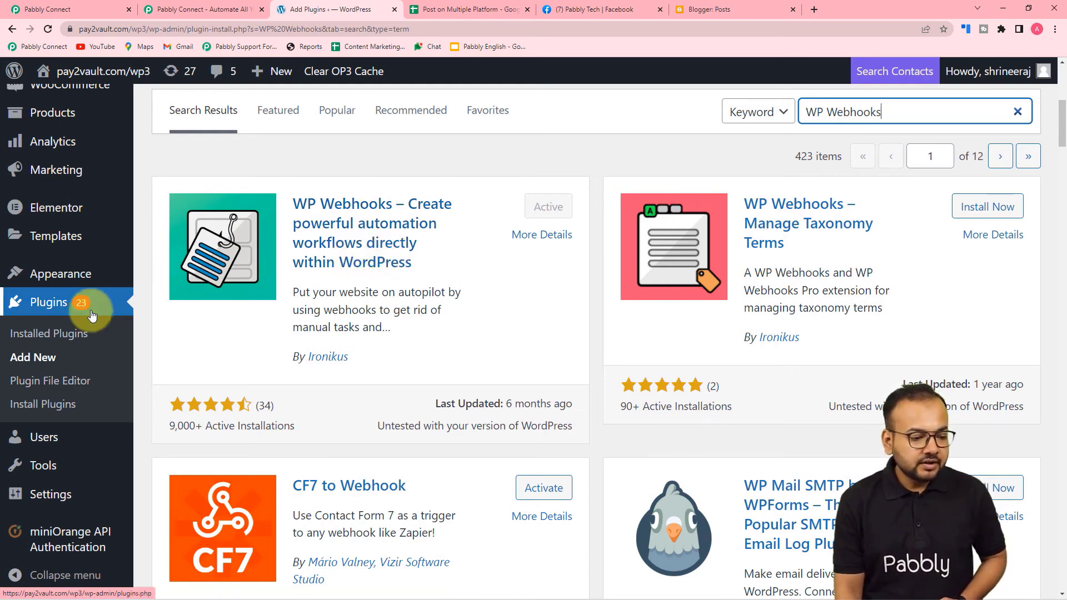
mouse_move(50, 494)
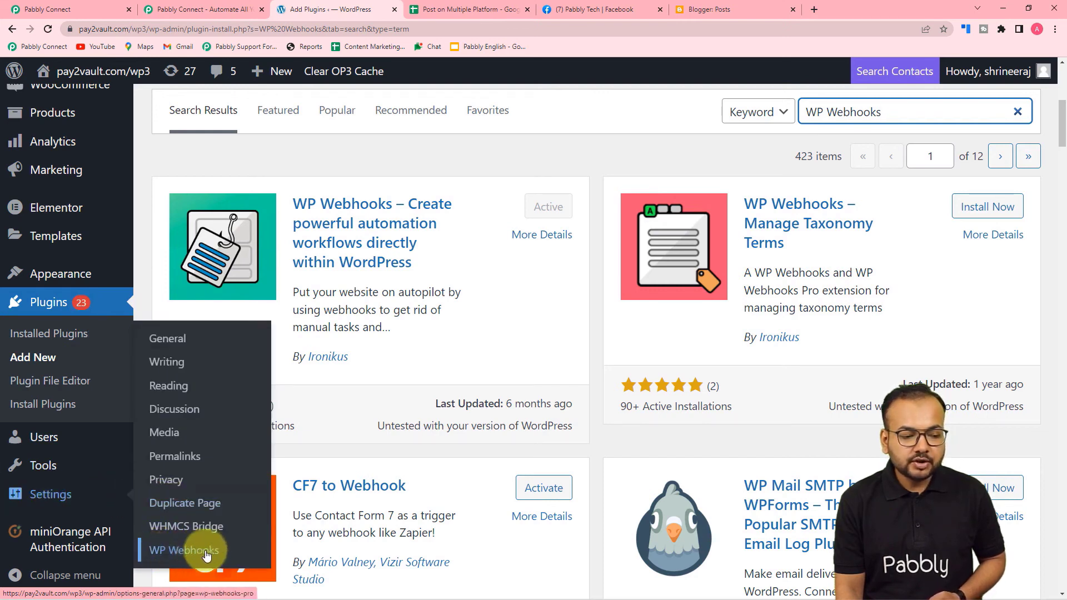
Under WP Webhooks Send Data > Post created, start a new webhook named 'Multiple social accounts'.
click(183, 555)
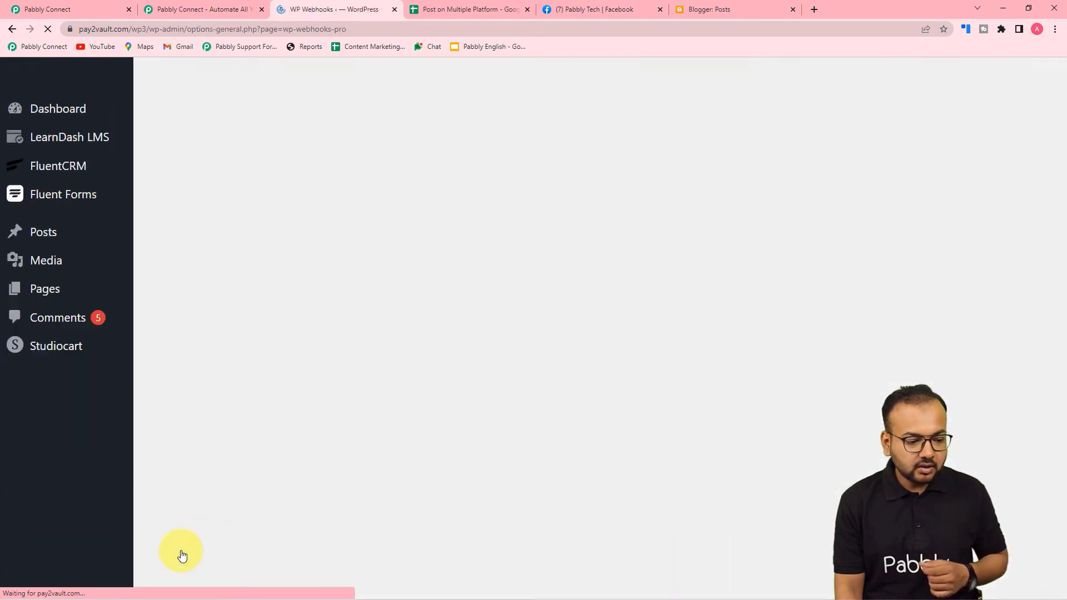
scroll(410, 367, down, 5)
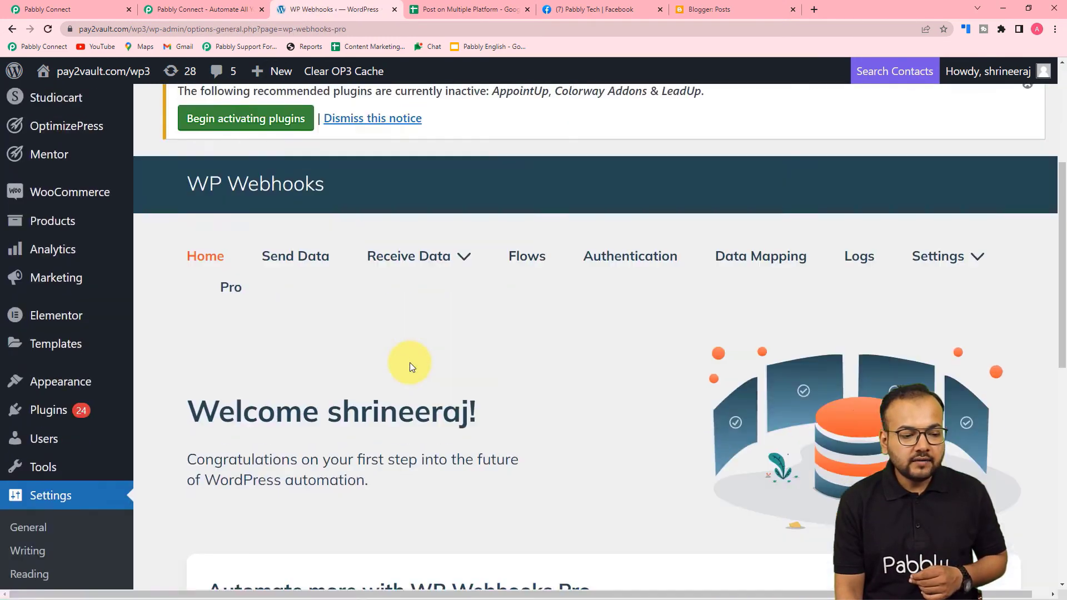
click(290, 234)
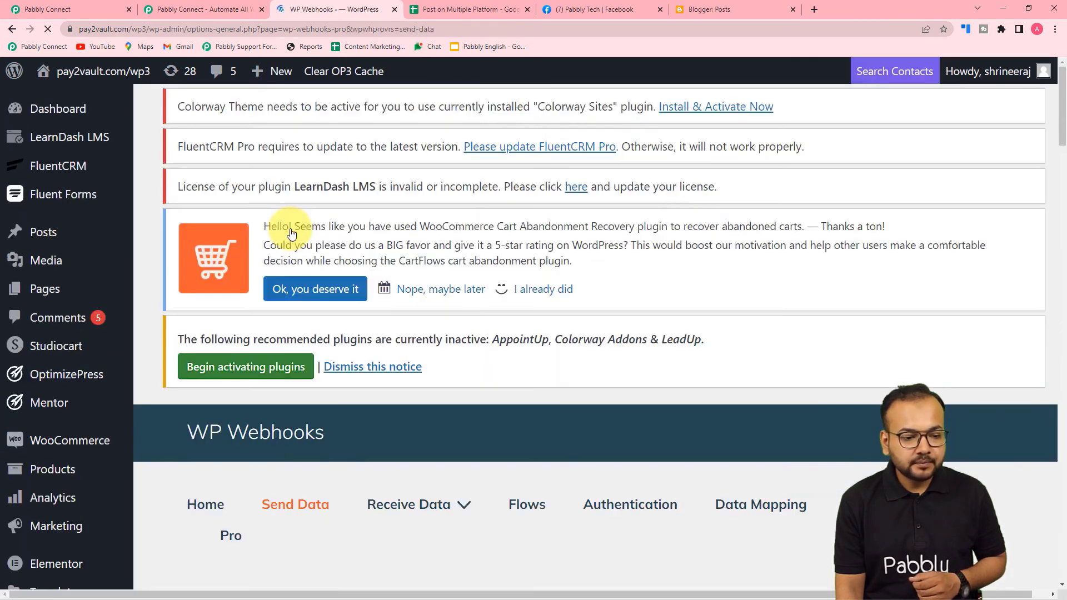
scroll(574, 233, down, 9)
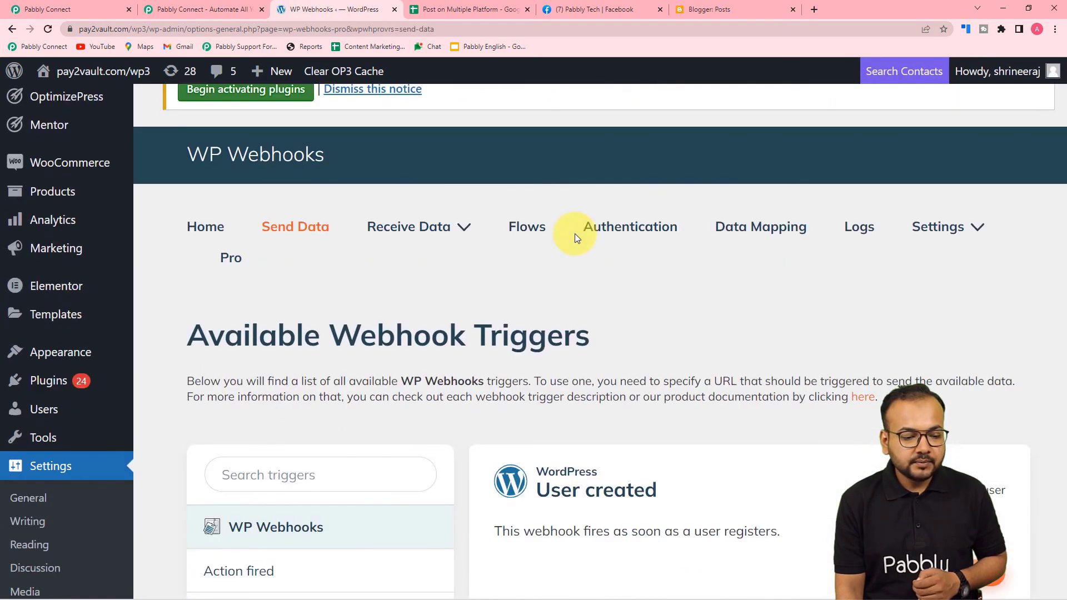
scroll(575, 234, down, 5)
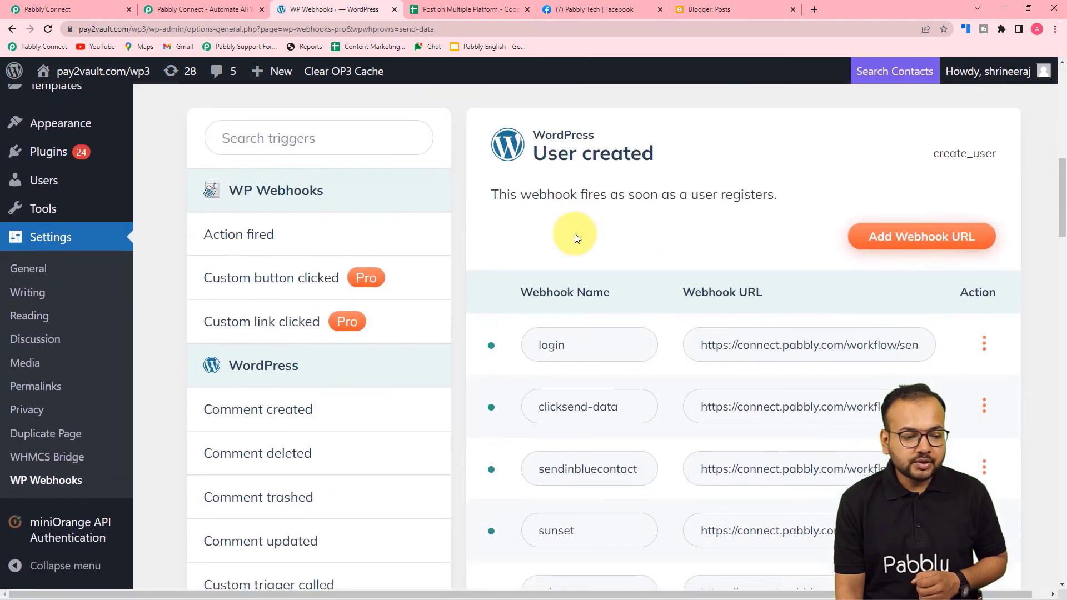
scroll(574, 234, down, 5)
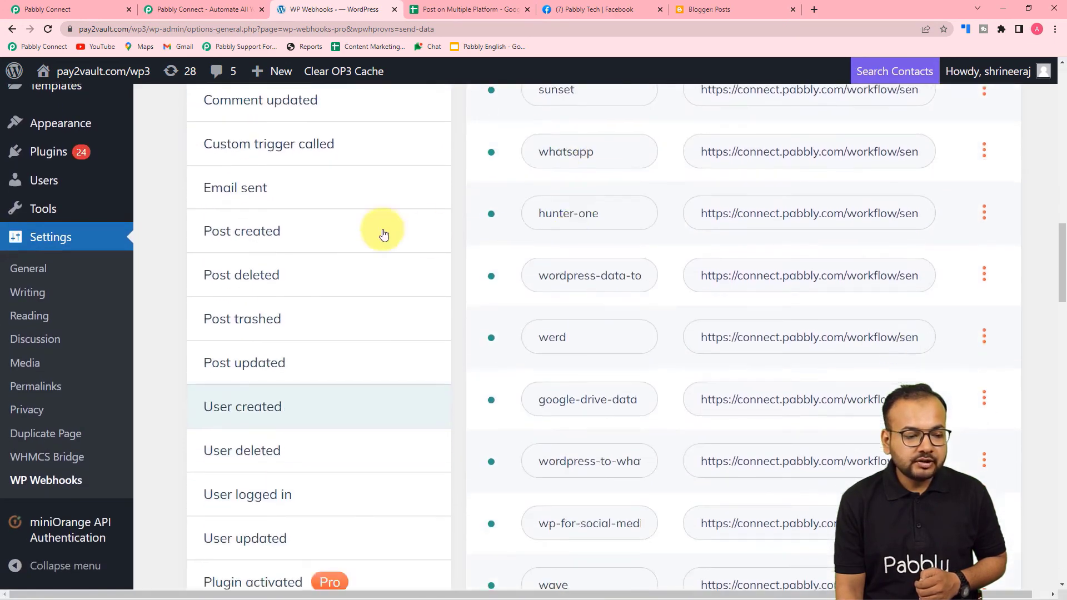
click(254, 242)
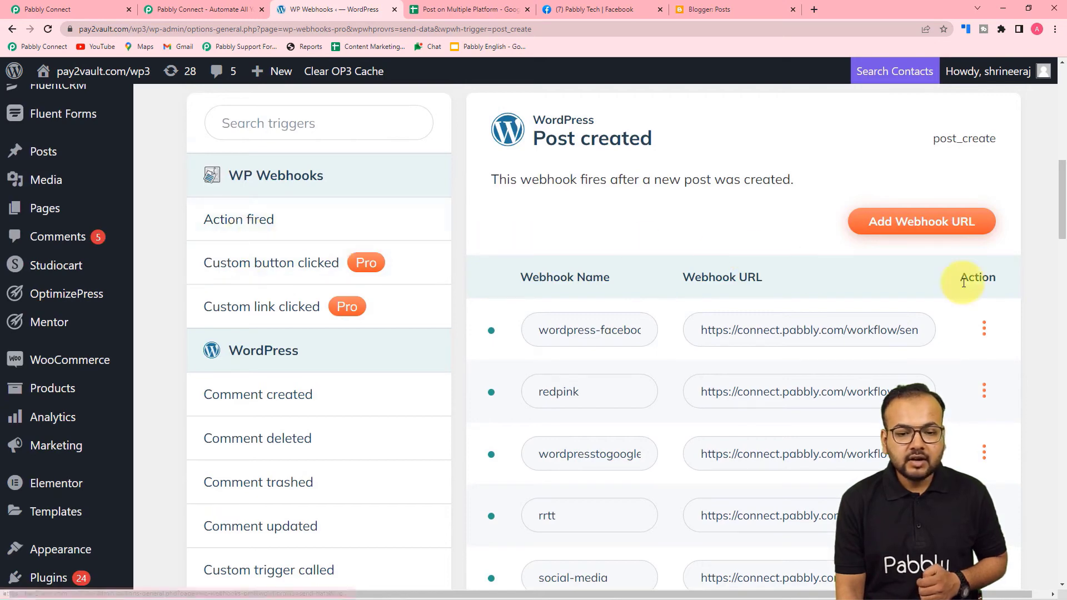
click(911, 223)
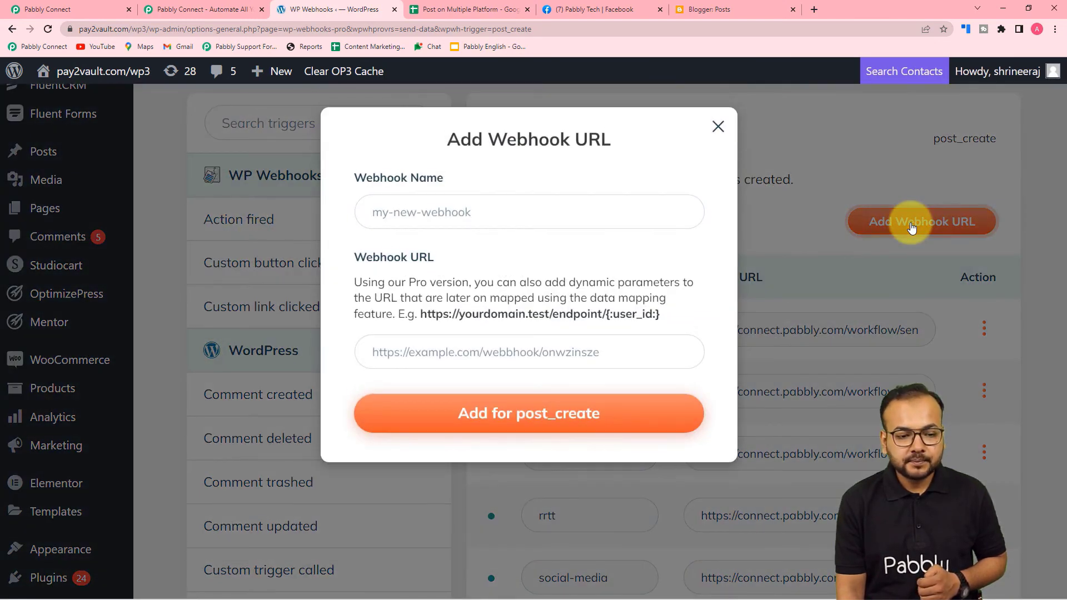
click(442, 213)
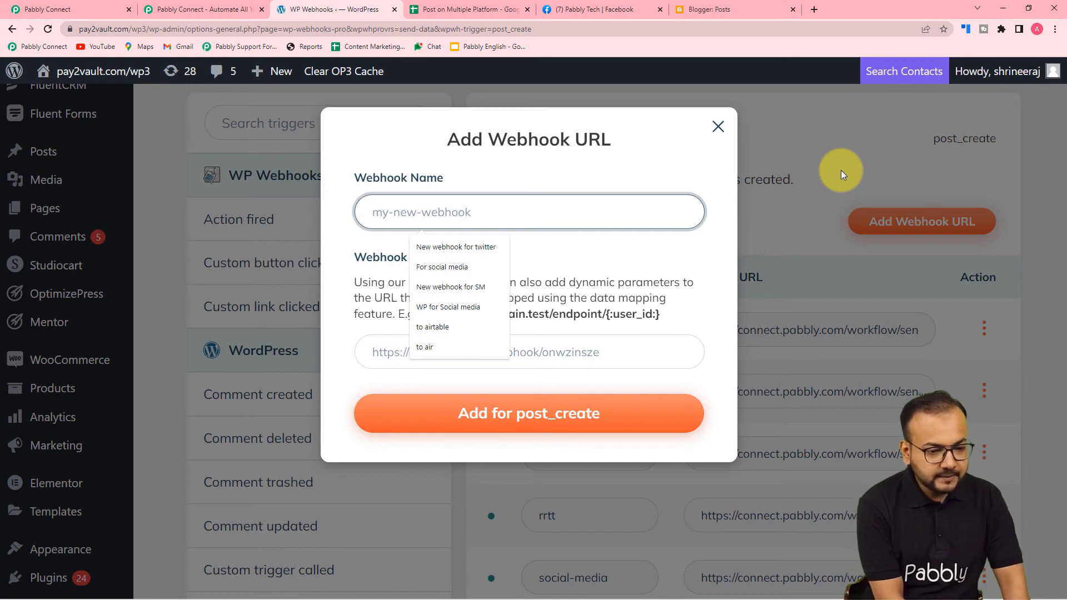
text(Multiple social accounts)
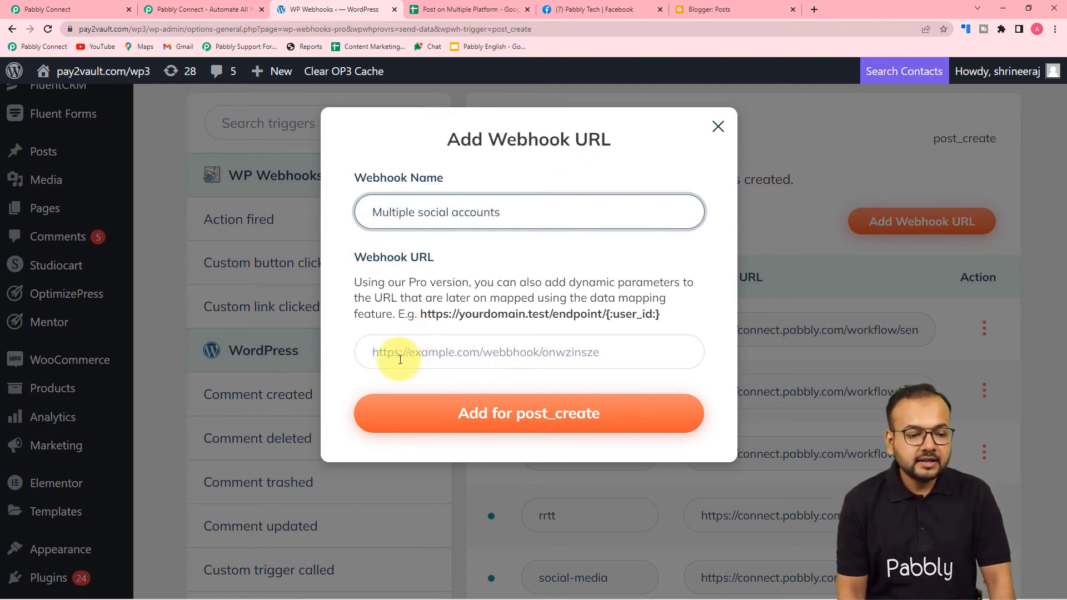
Paste the Pabbly Connect webhook URL into the new webhook and add it for post_create.
click(103, 9)
click(872, 111)
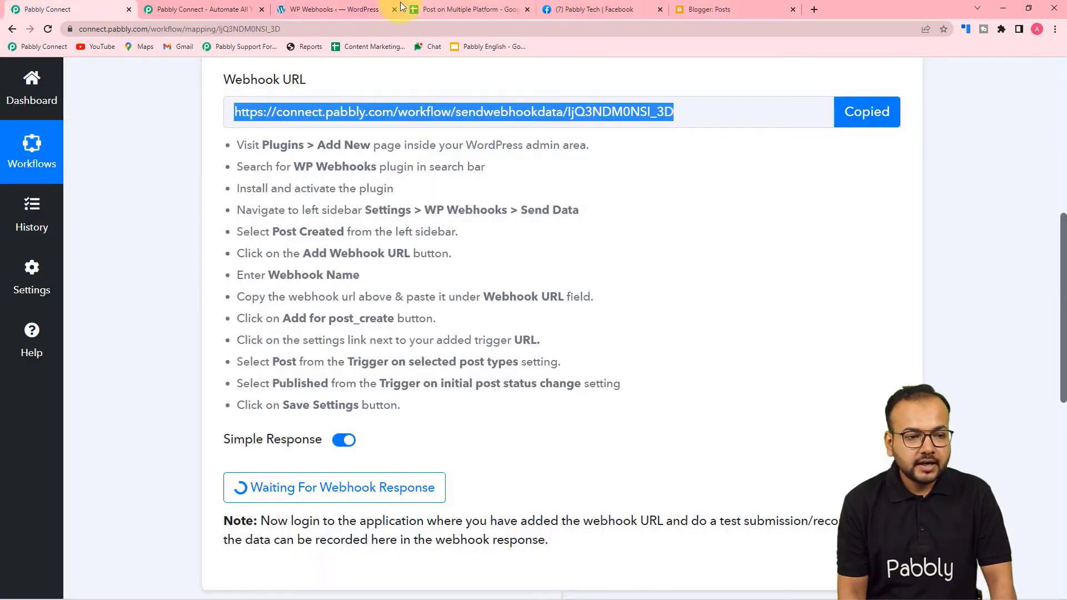
click(341, 8)
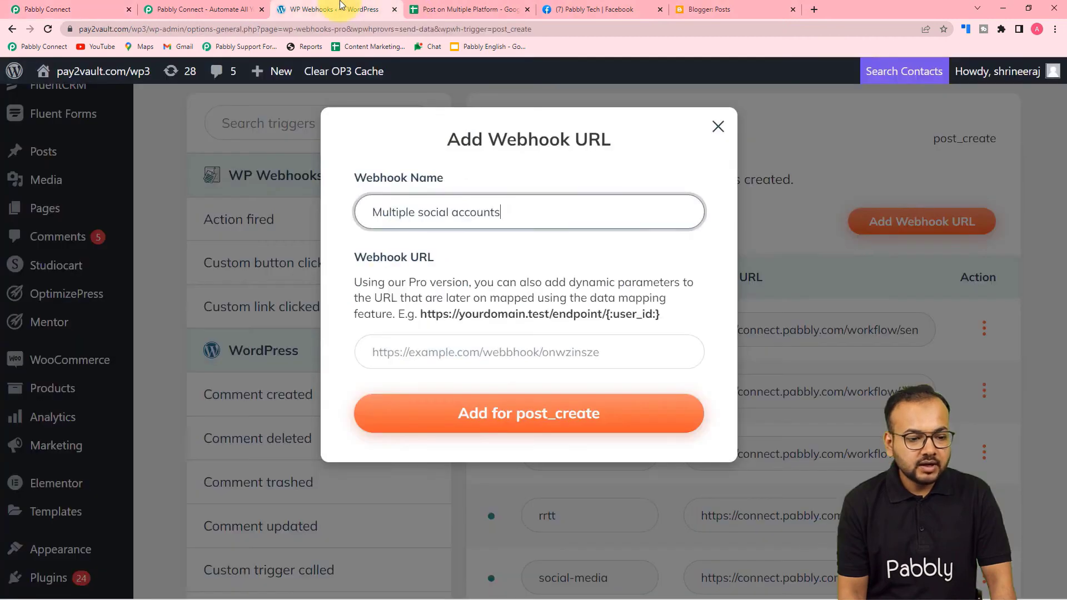
right_click(389, 342)
click(426, 445)
click(453, 424)
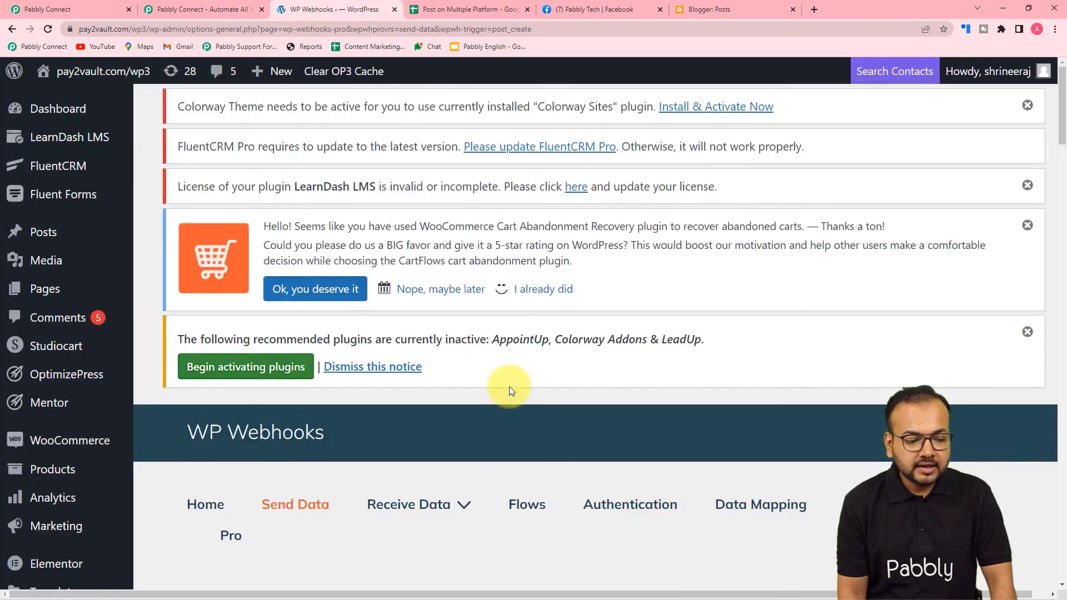
scroll(497, 369, down, 10)
scroll(497, 369, down, 15)
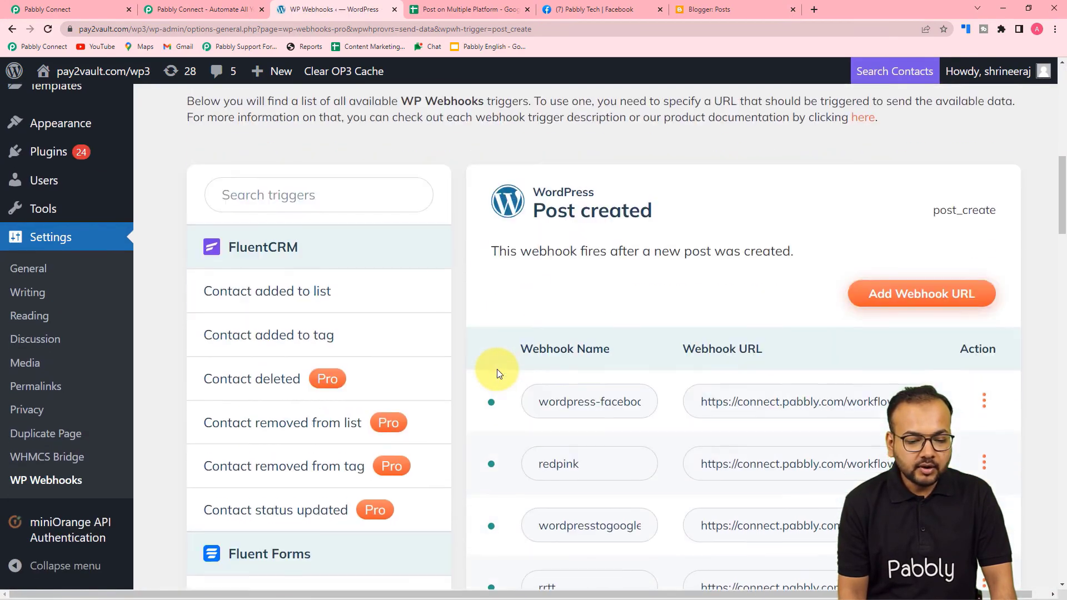
scroll(496, 369, down, 14)
scroll(496, 369, down, 2)
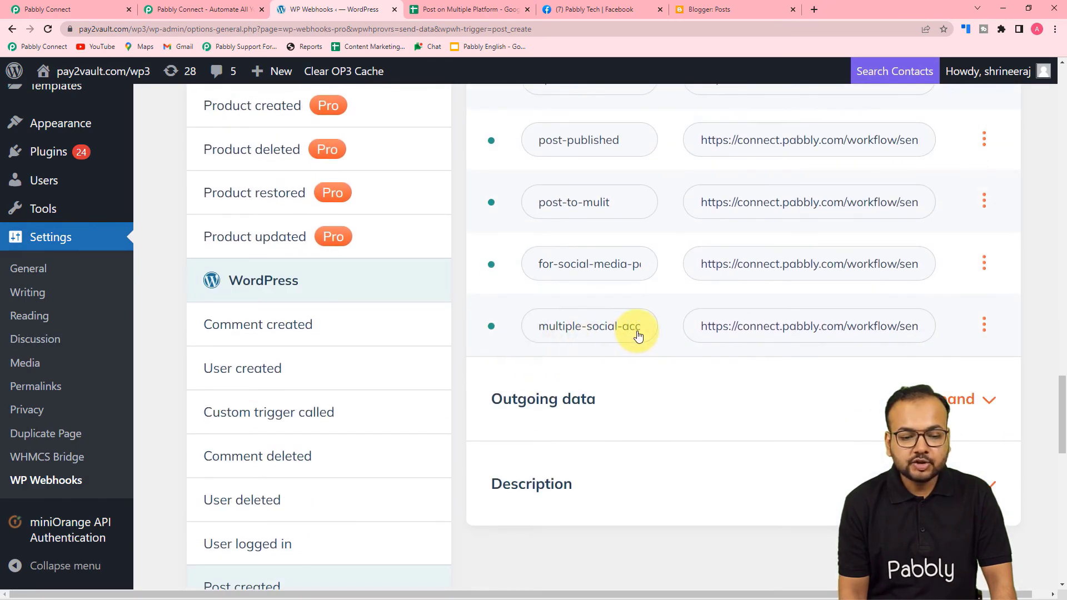
Limit the multiple-social-accounts webhook to Post type and Published status, and save its settings.
click(983, 325)
click(1003, 434)
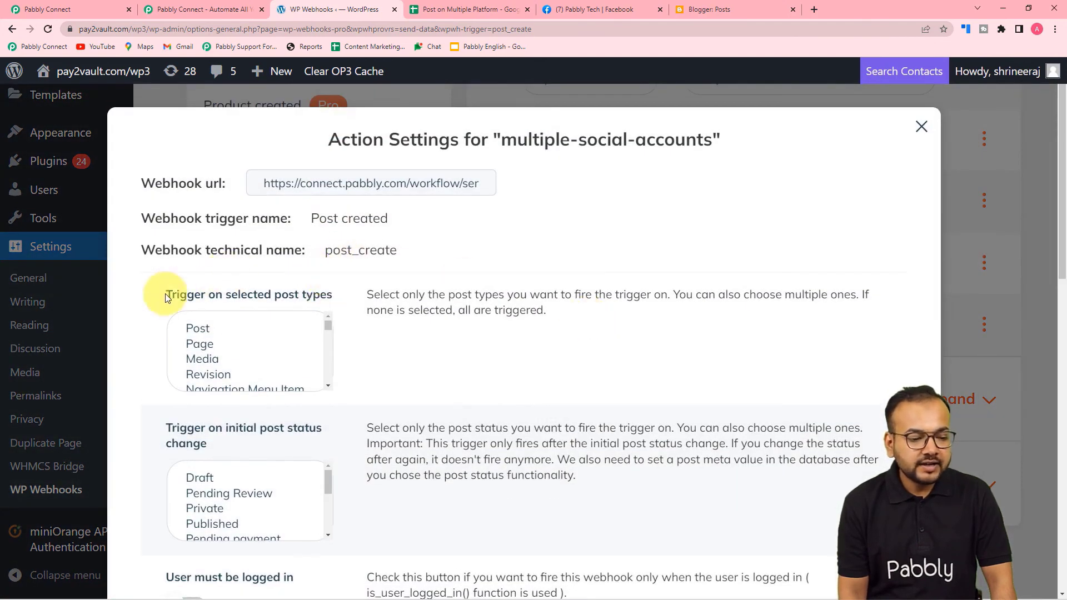
scroll(165, 293, down, 1)
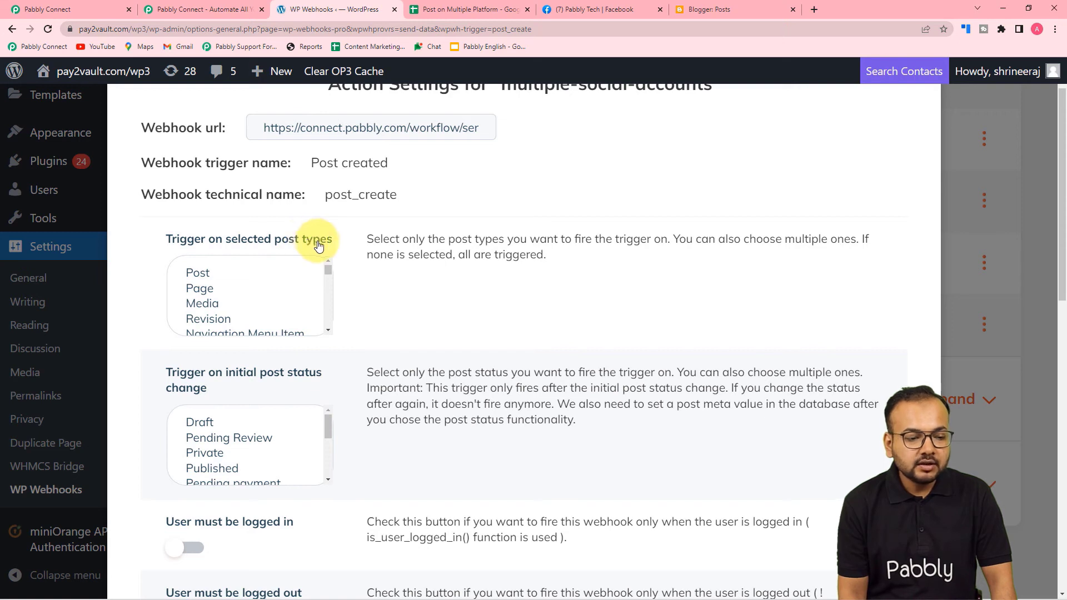
scroll(339, 247, down, 1)
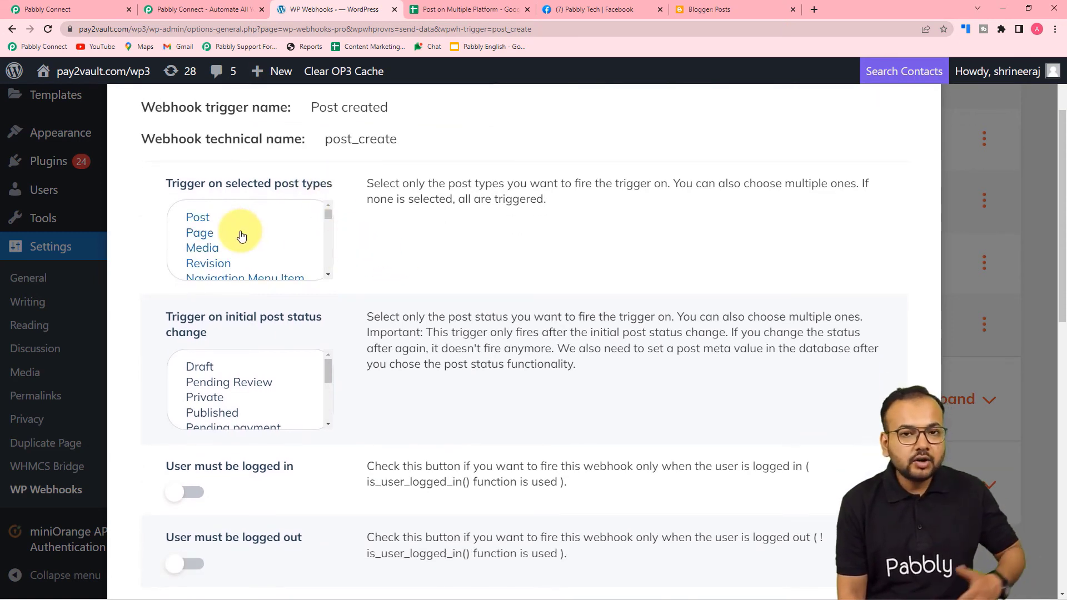
click(207, 222)
scroll(166, 315, down, 1)
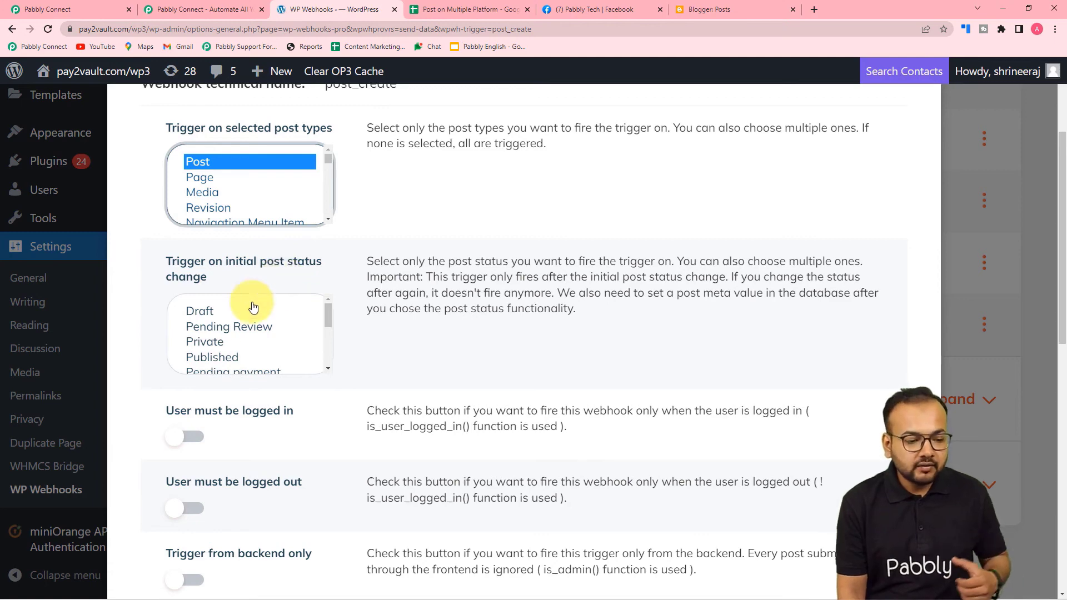
click(220, 359)
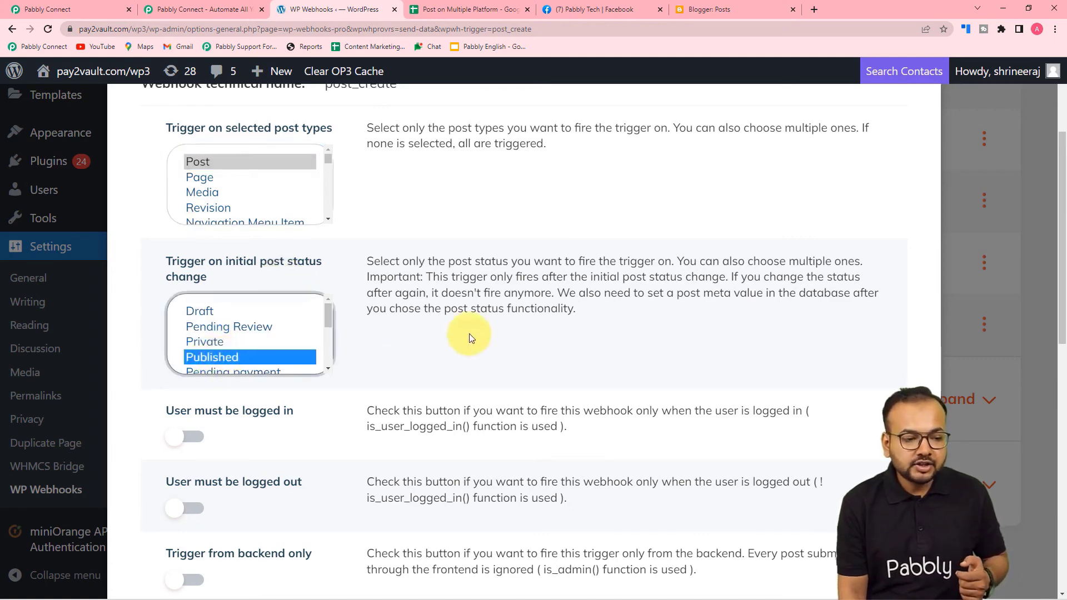
scroll(469, 337, down, 8)
scroll(469, 337, down, 3)
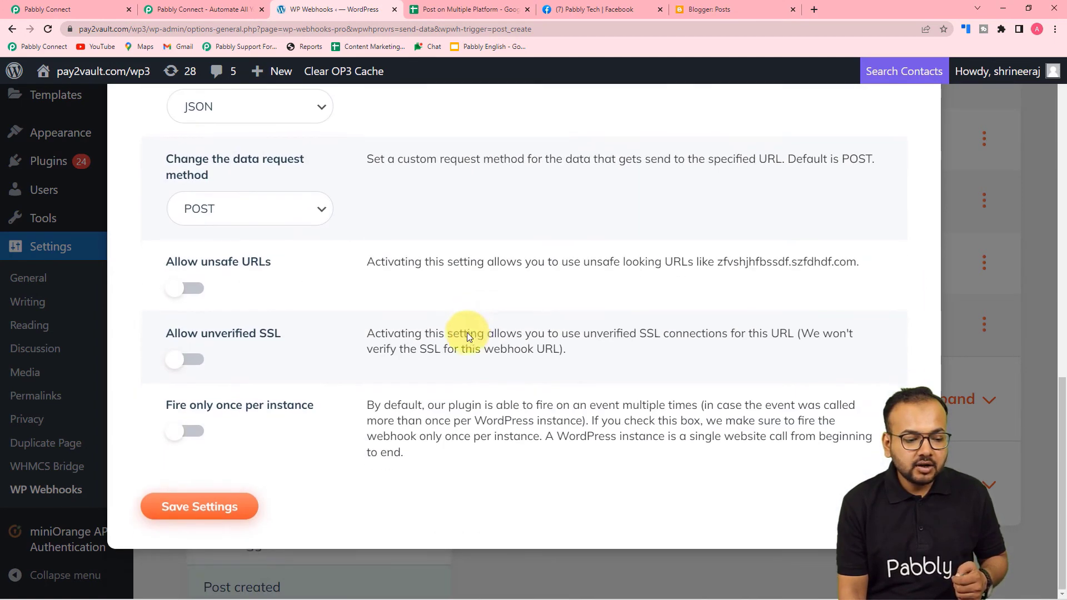
click(207, 505)
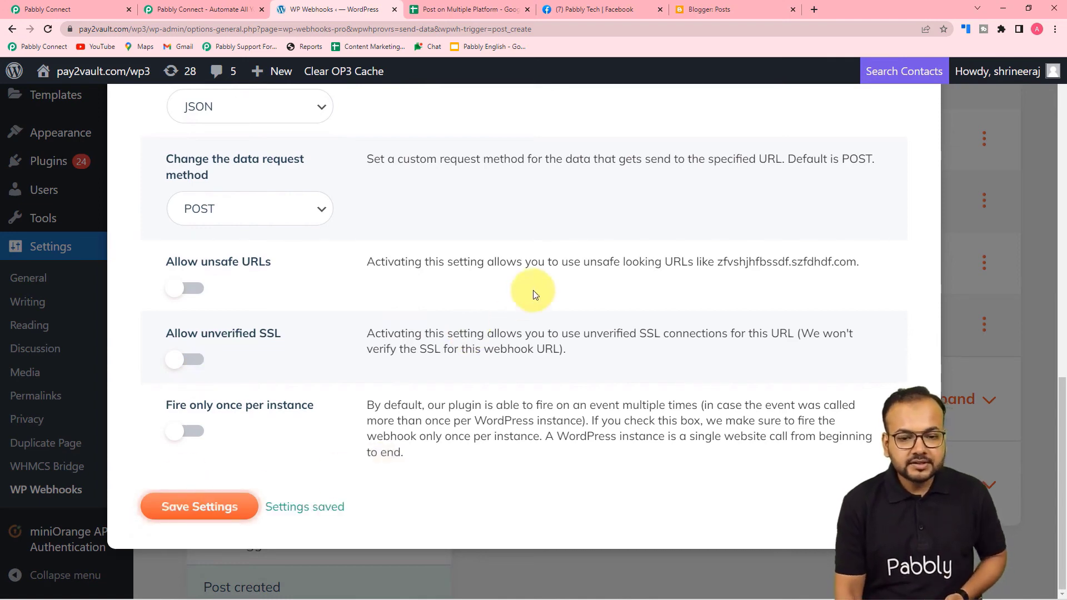
scroll(529, 299, up, 11)
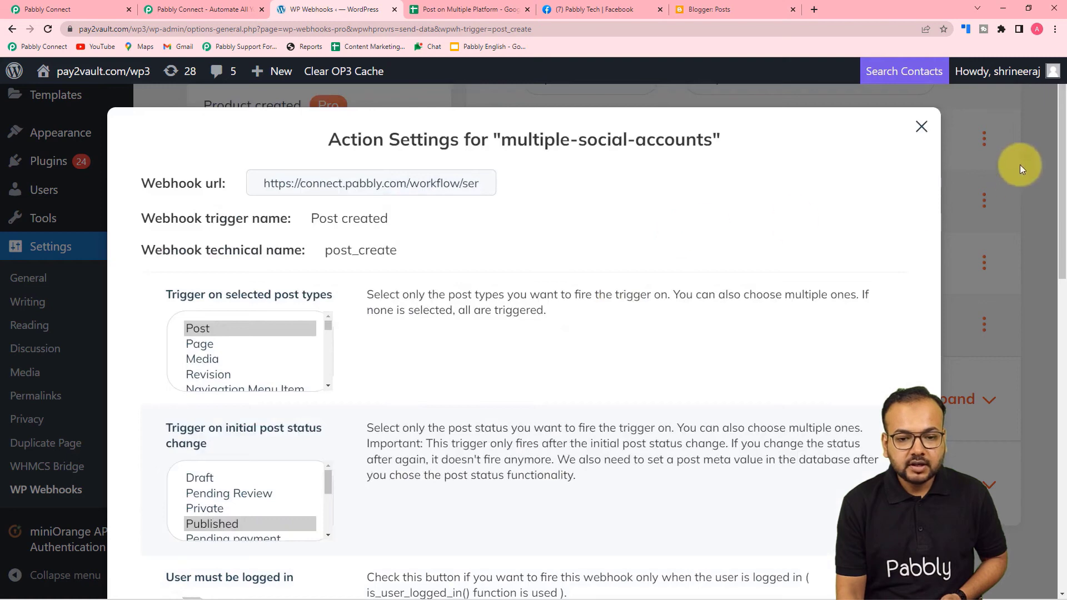
click(926, 131)
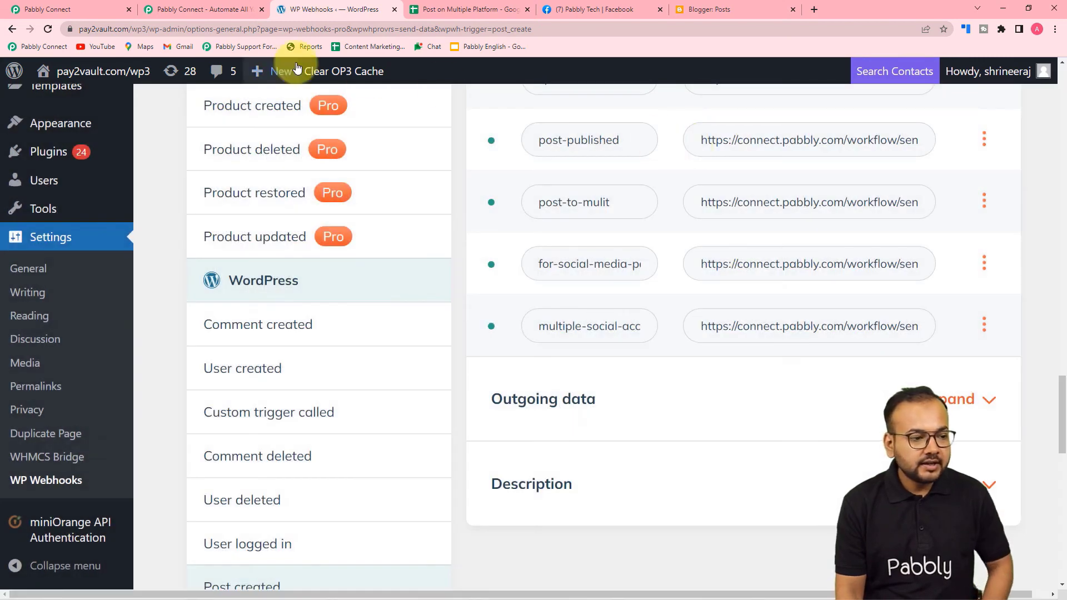
click(82, 11)
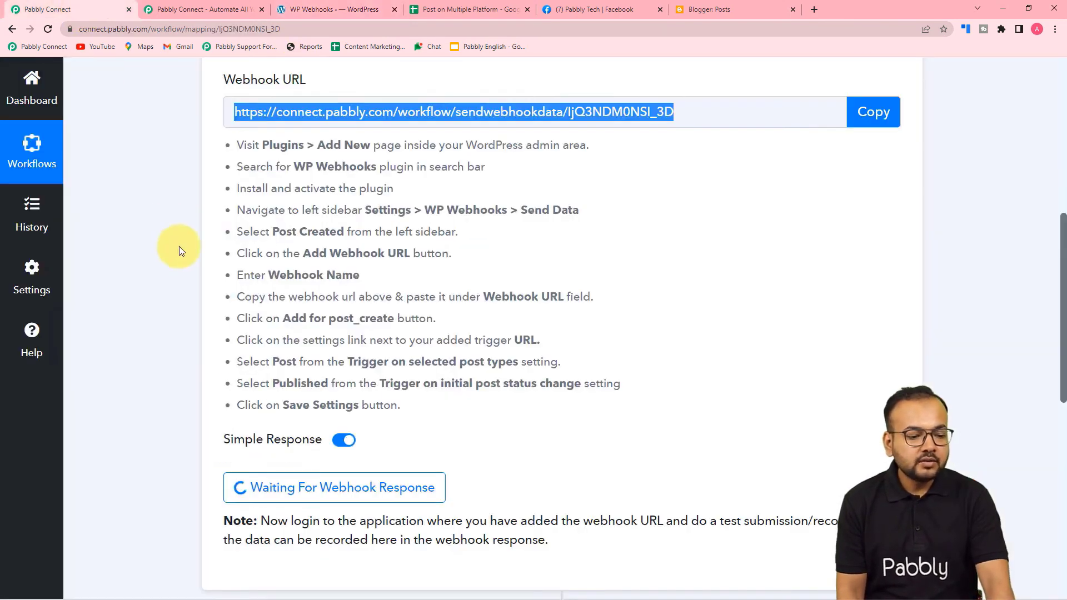
click(873, 114)
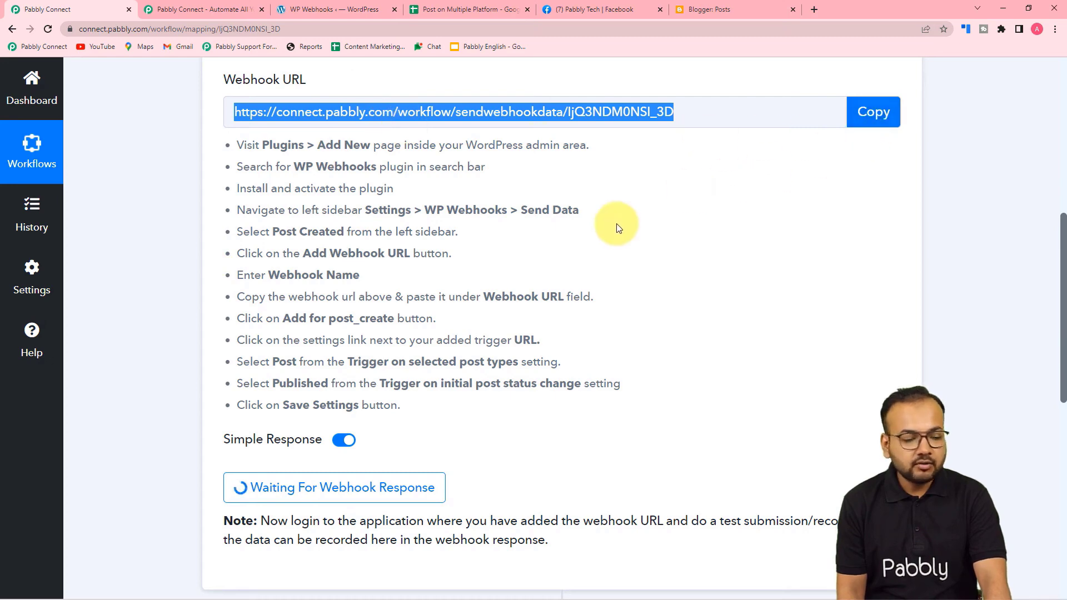
scroll(314, 325, down, 3)
scroll(316, 331, down, 1)
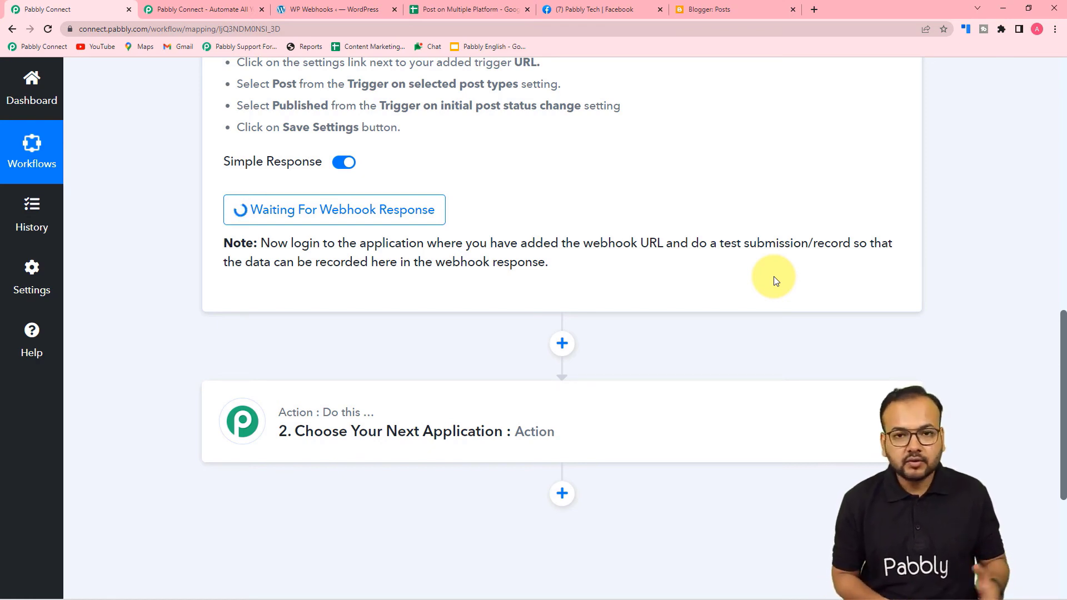
click(322, 9)
Start a new WordPress post and review the ADABNAAMA title, story text and featured image.
scroll(56, 311, up, 3)
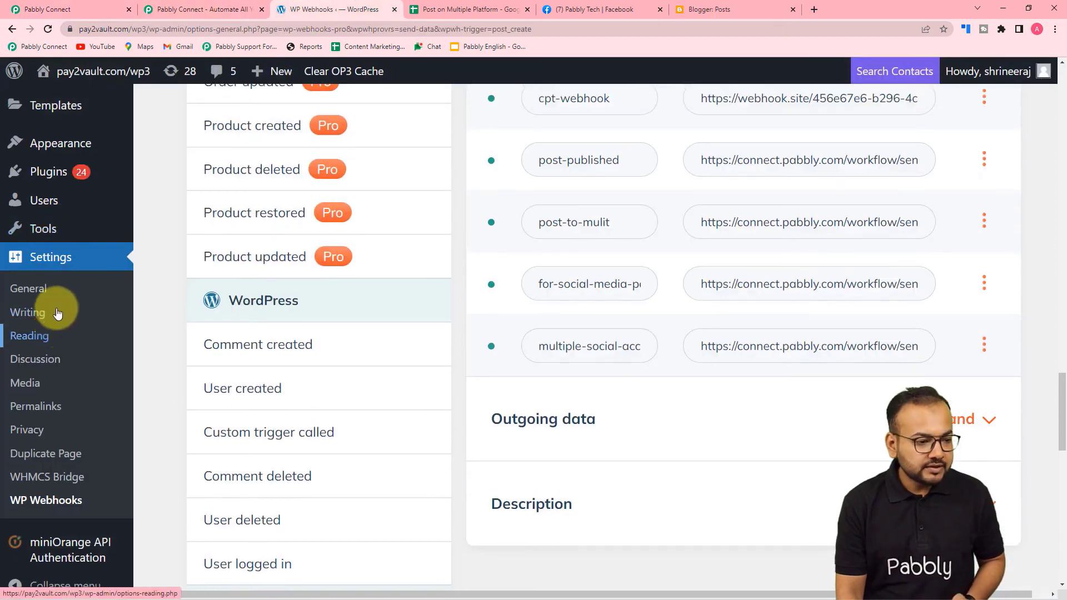
scroll(57, 313, up, 6)
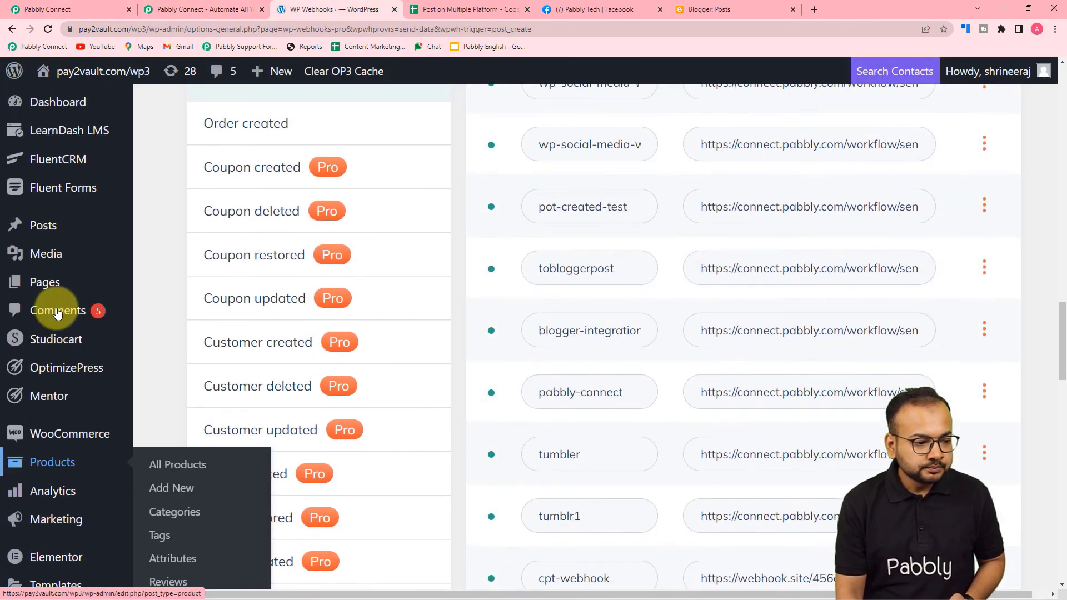
mouse_move(41, 223)
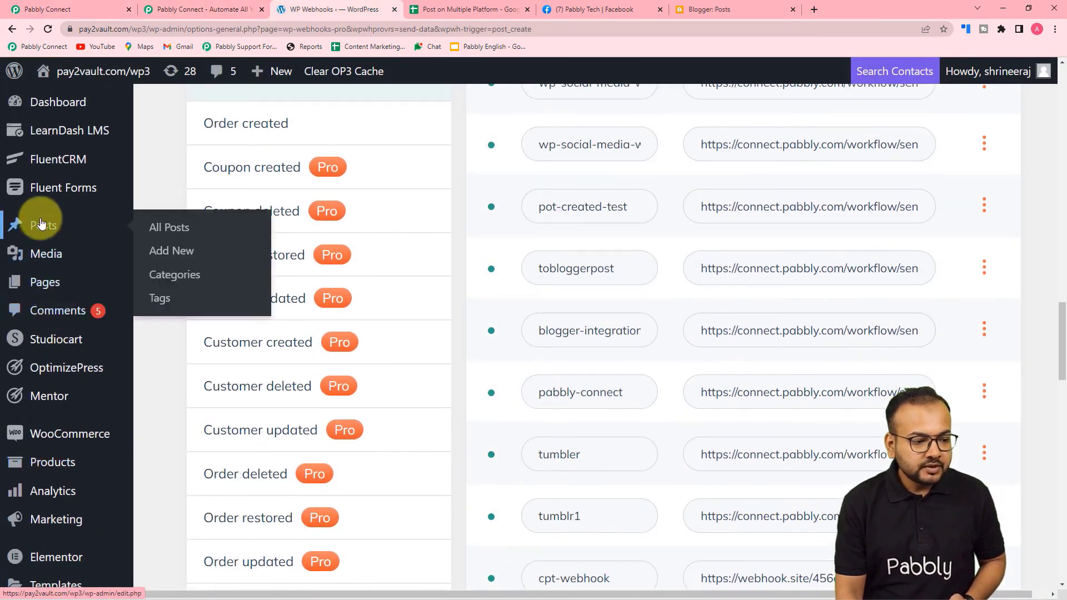
click(170, 254)
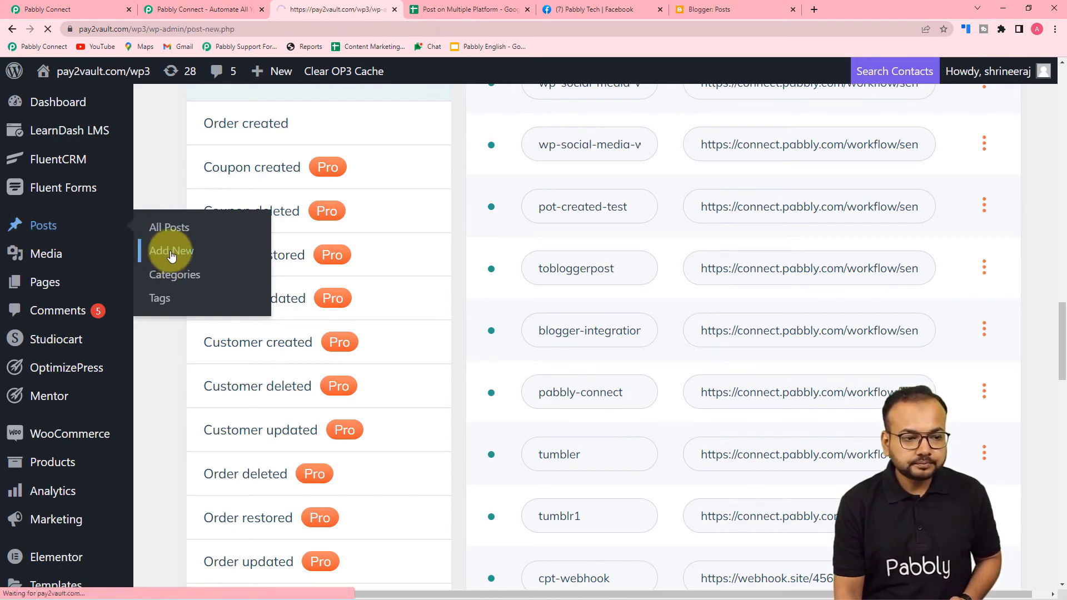
scroll(172, 255, down, 5)
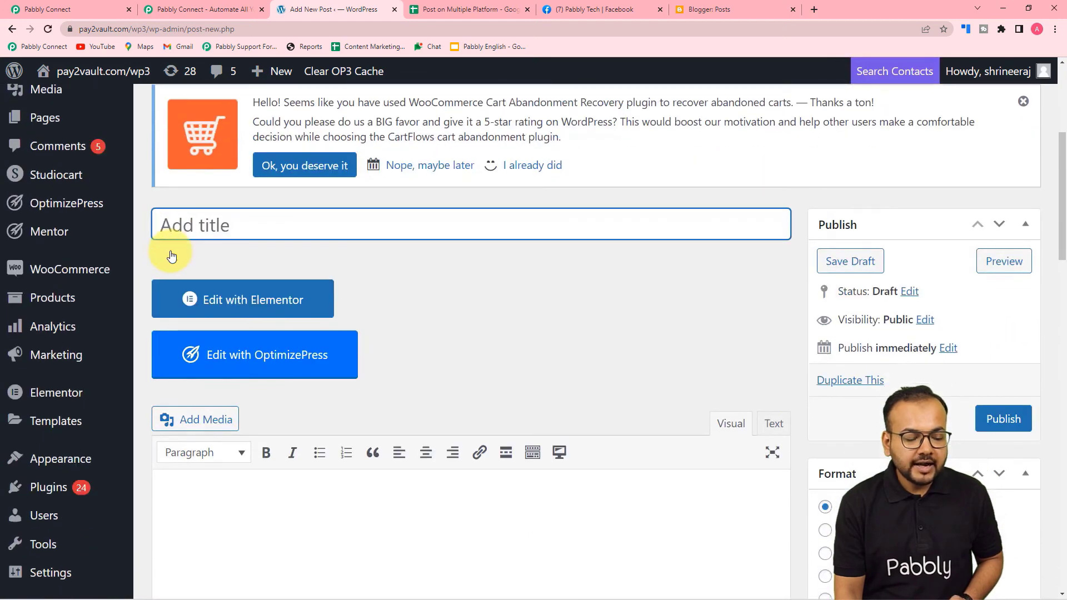
scroll(352, 241, down, 3)
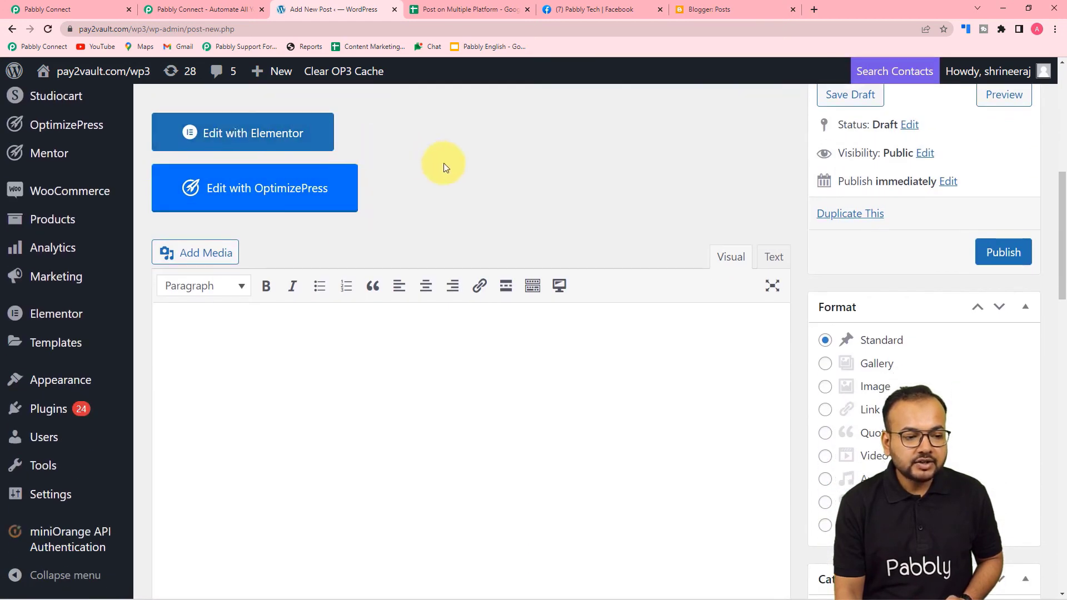
scroll(473, 200, down, 1)
scroll(494, 217, down, 1)
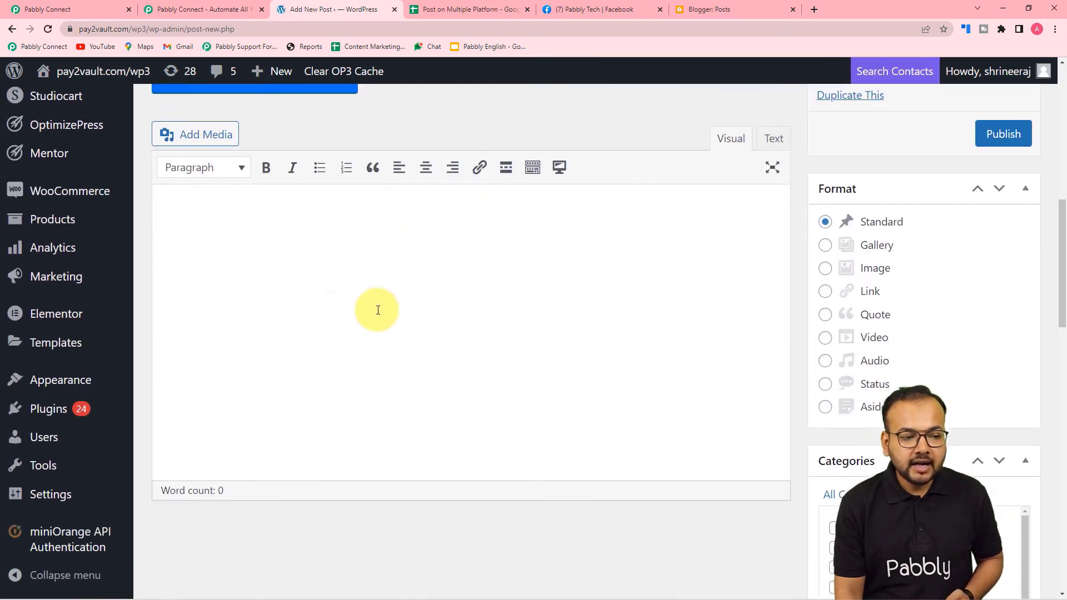
scroll(376, 310, down, 1)
scroll(560, 312, down, 5)
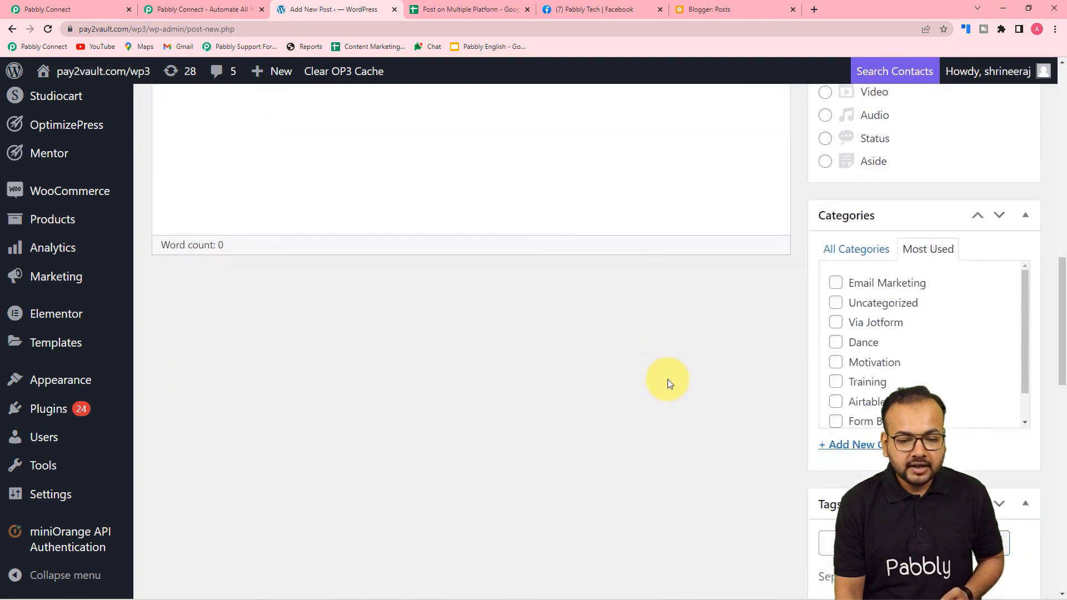
scroll(599, 392, up, 10)
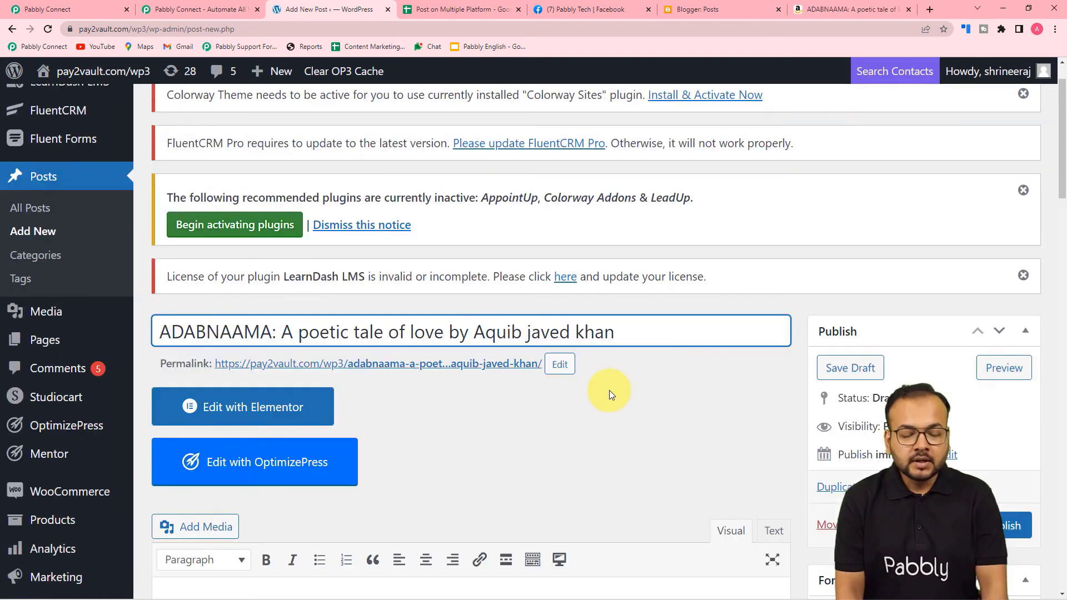
scroll(609, 390, down, 2)
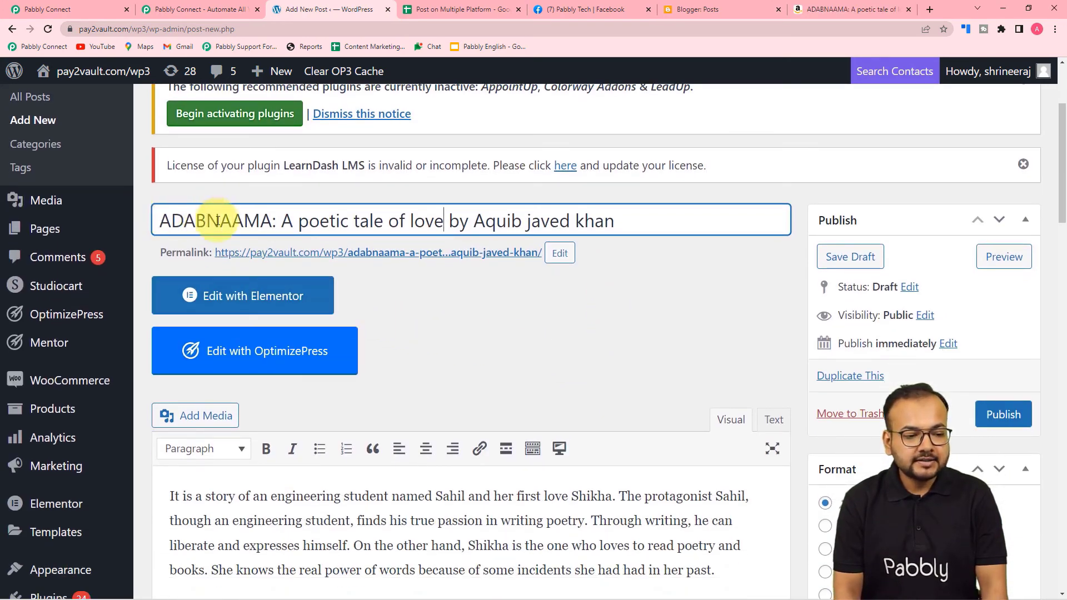
click(473, 311)
scroll(474, 311, down, 3)
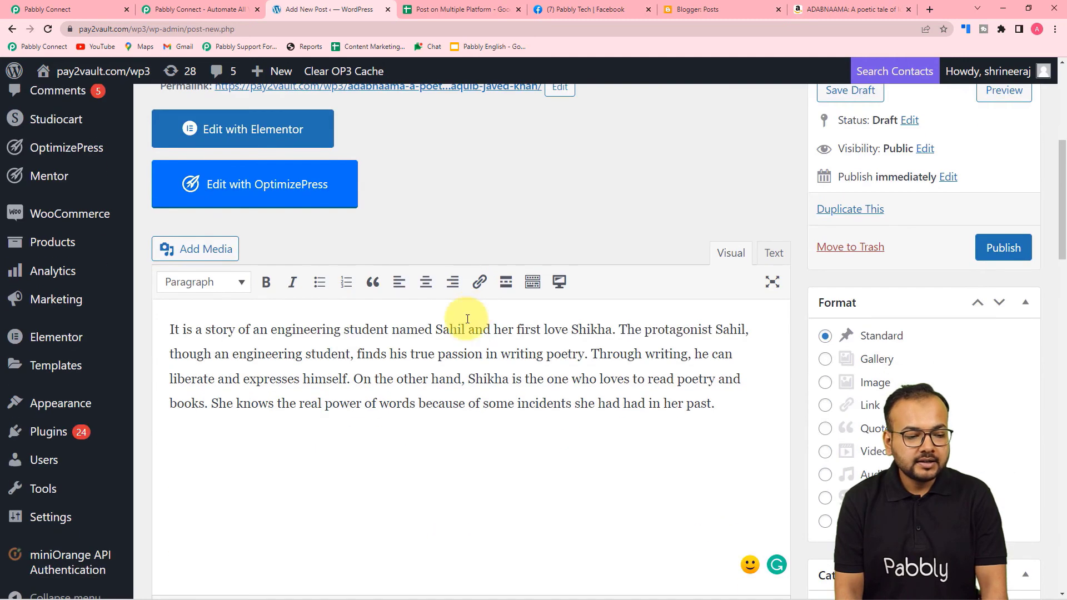
scroll(458, 395, down, 7)
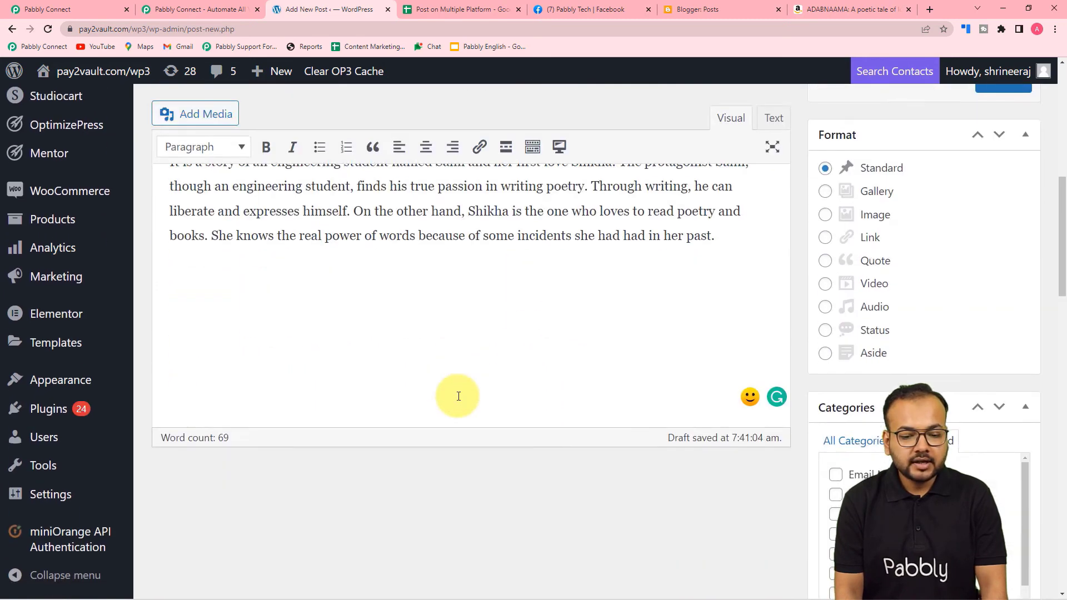
scroll(457, 398, down, 10)
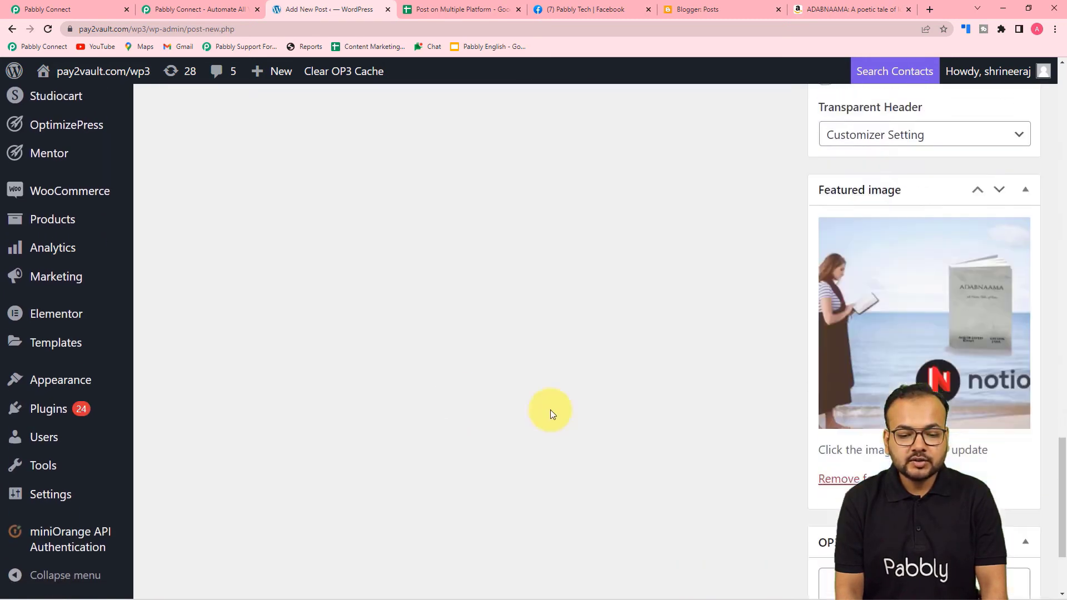
scroll(552, 336, up, 9)
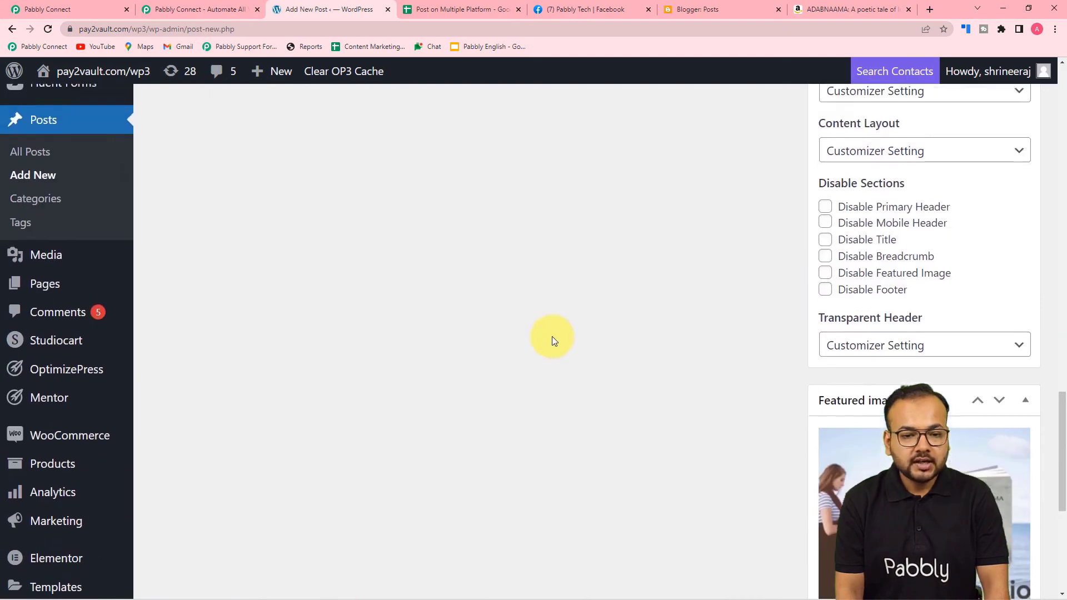
scroll(551, 336, up, 12)
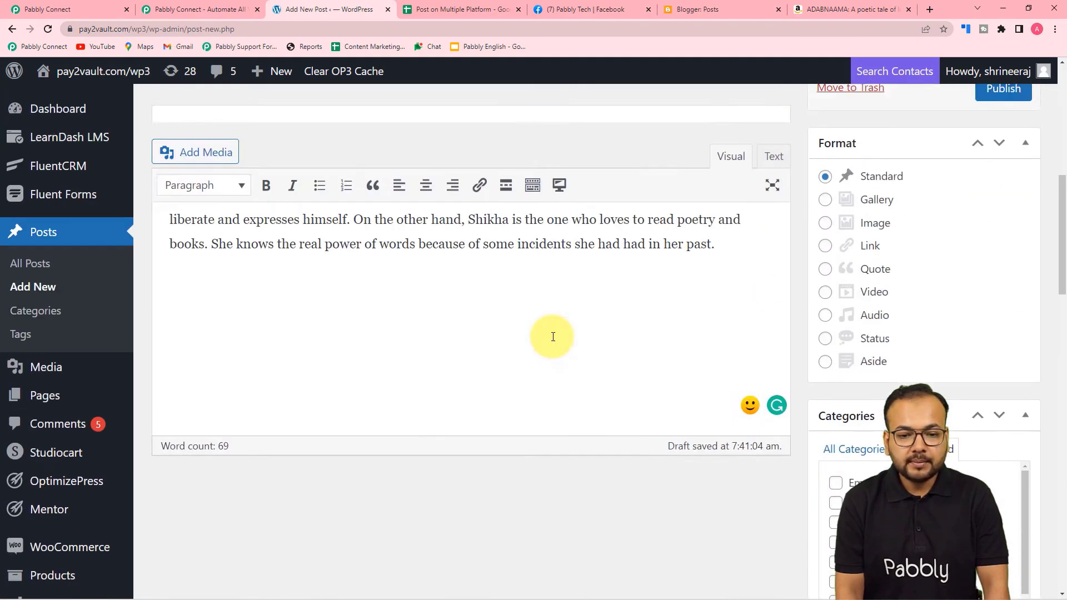
scroll(615, 343, up, 2)
Publish the ADABNAAMA post and view it live on the site.
click(1002, 359)
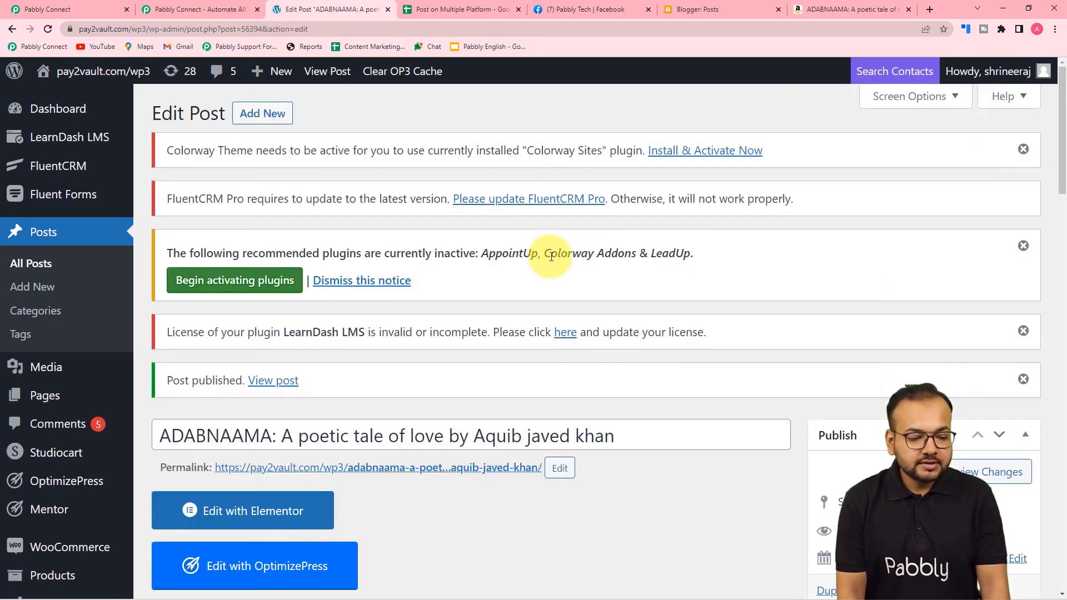
scroll(552, 257, down, 1)
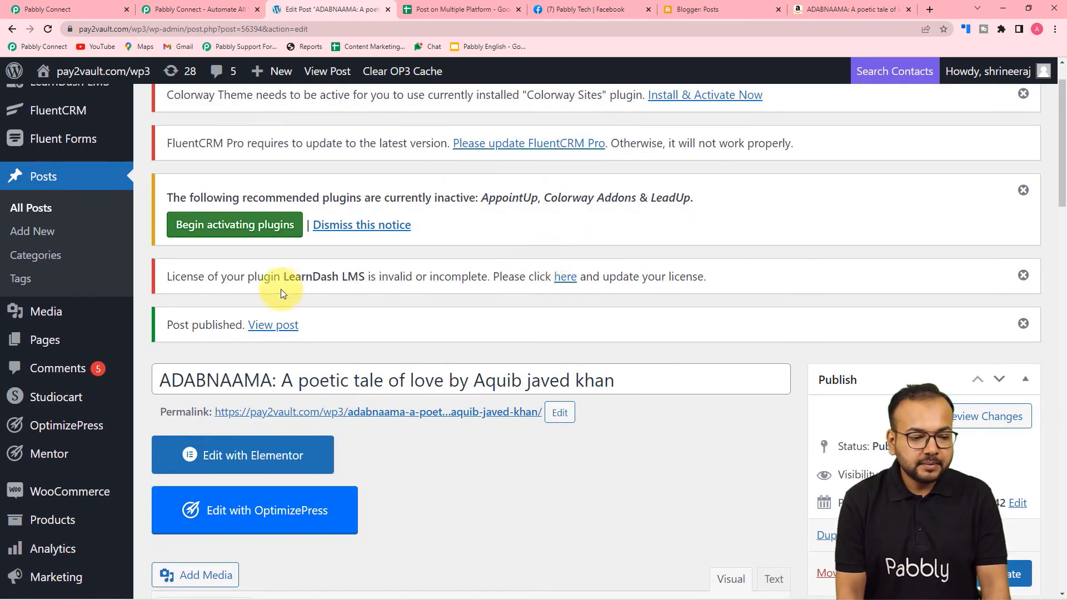
click(275, 325)
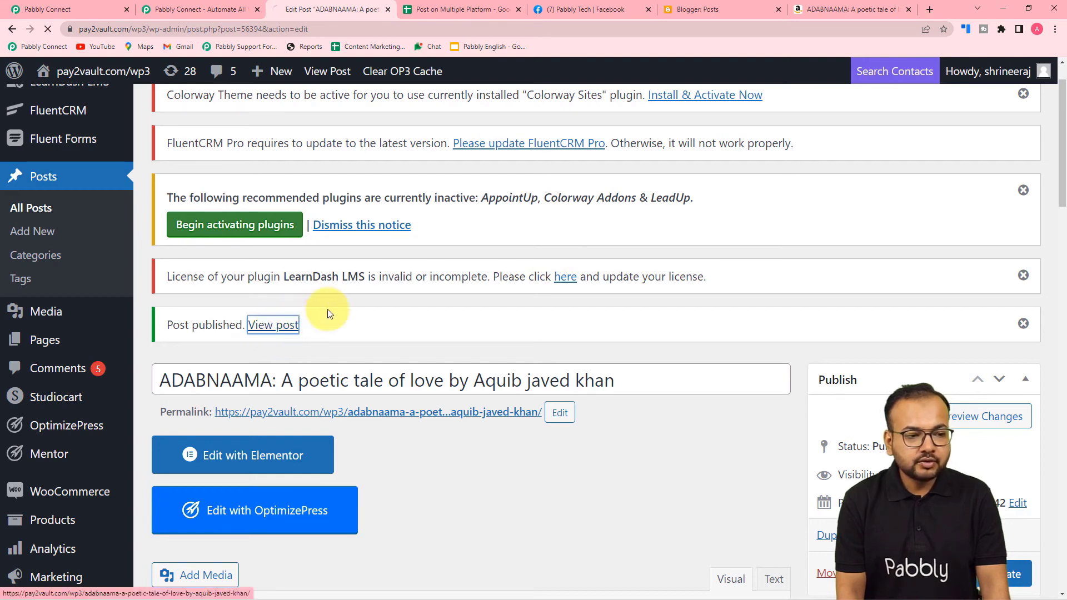
scroll(362, 292, down, 2)
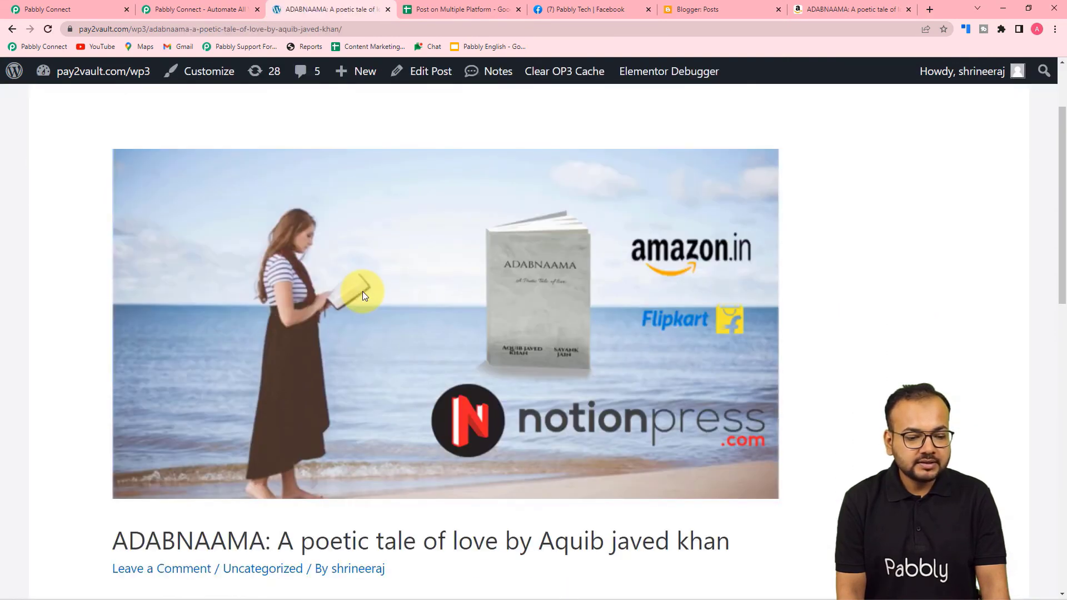
scroll(362, 291, down, 5)
scroll(362, 291, up, 4)
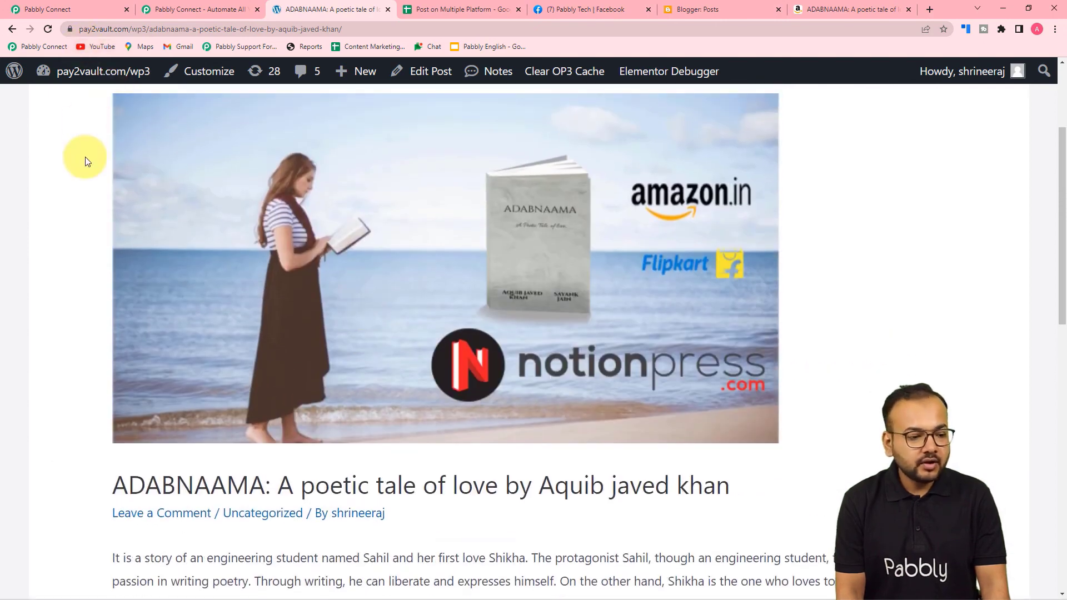
click(50, 10)
scroll(131, 266, down, 3)
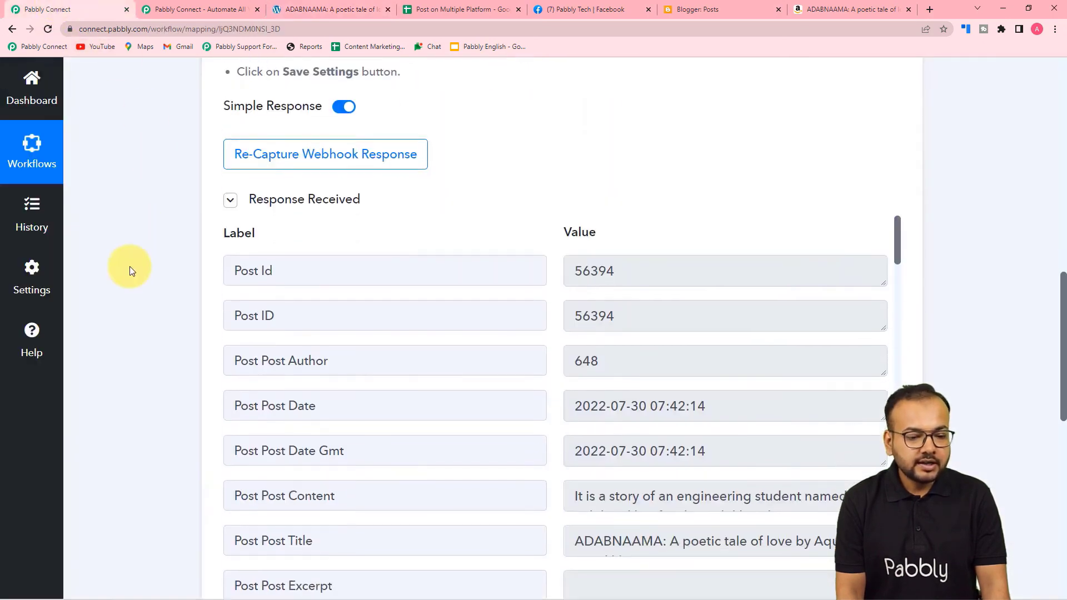
scroll(399, 261, down, 3)
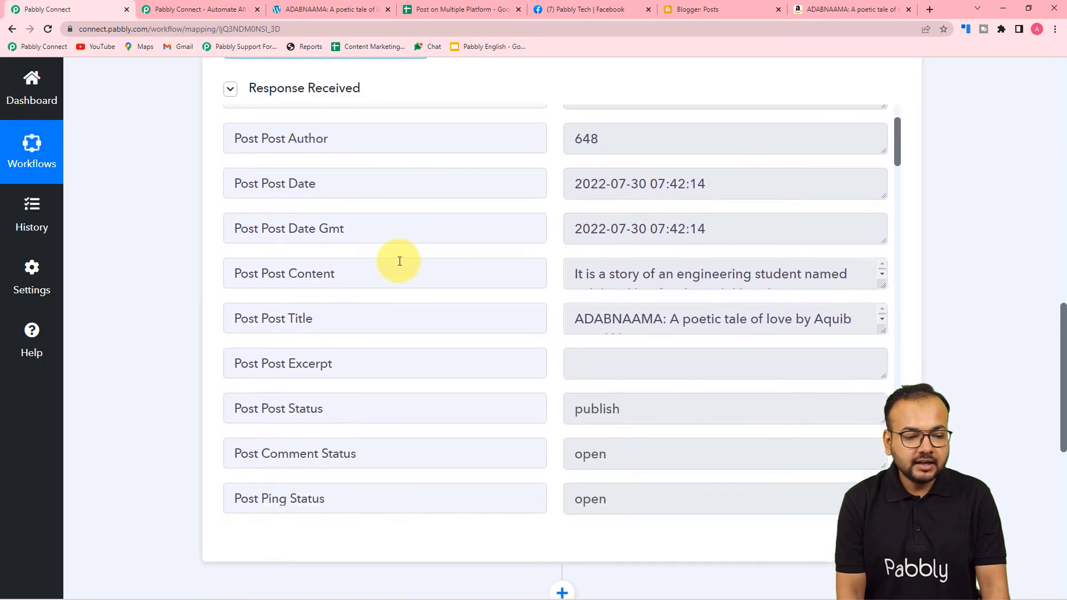
scroll(400, 261, down, 2)
scroll(392, 257, up, 2)
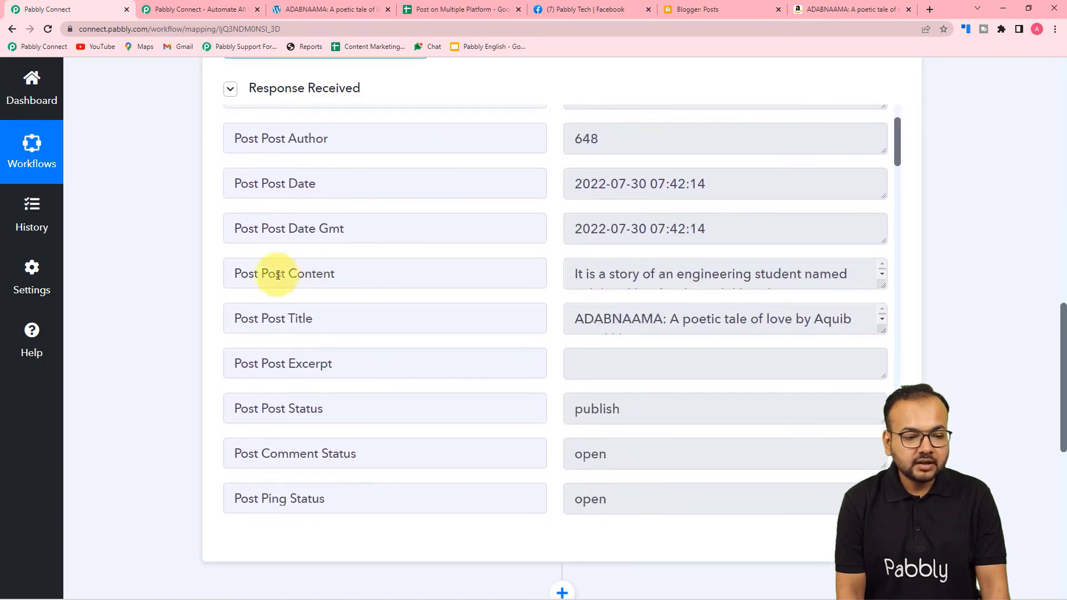
scroll(373, 319, down, 4)
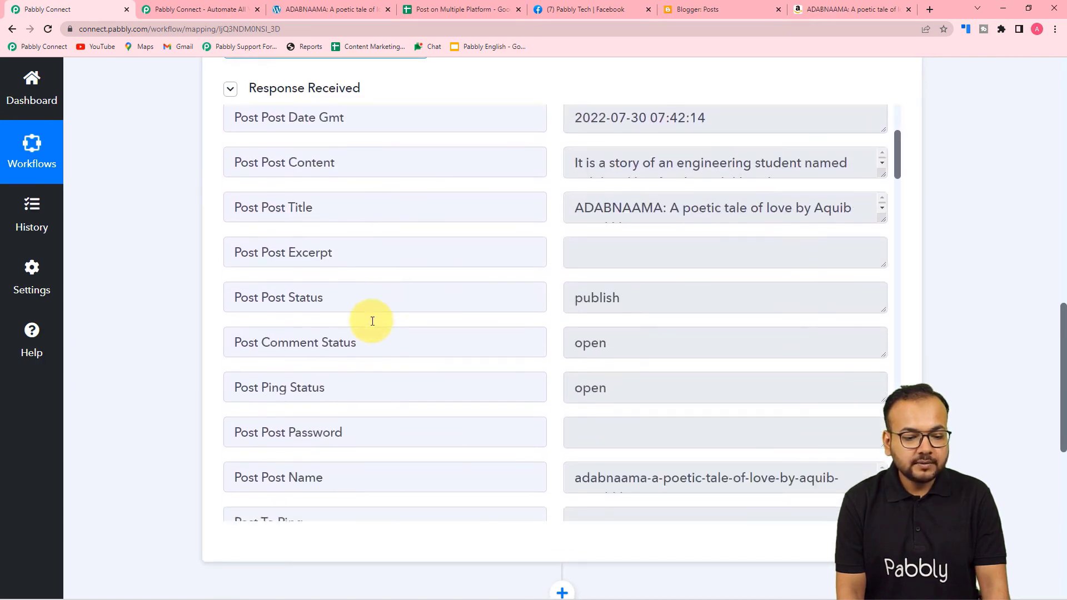
scroll(372, 321, down, 12)
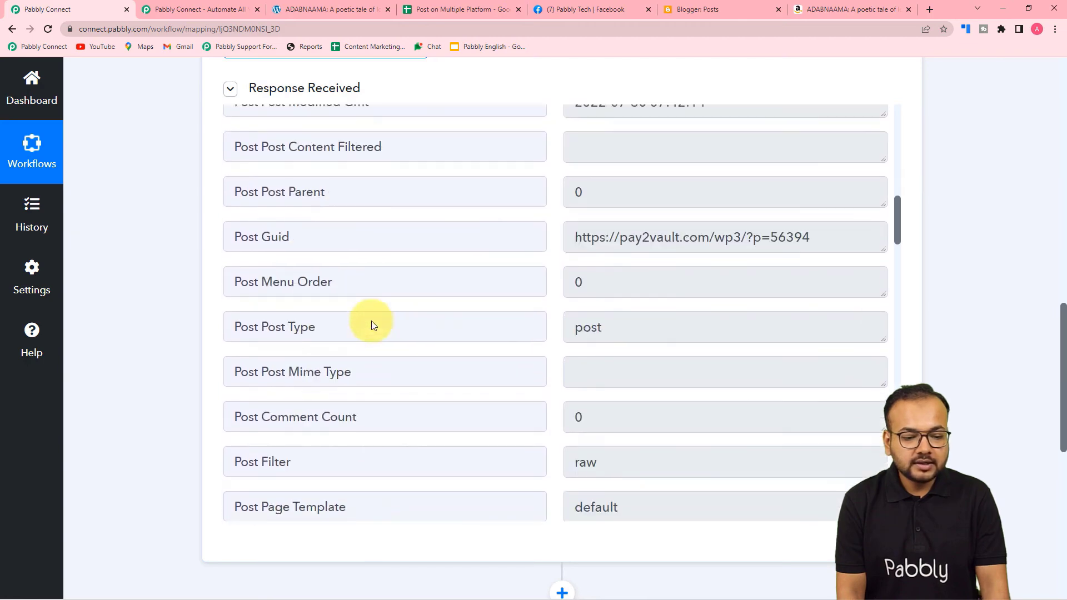
scroll(371, 321, down, 16)
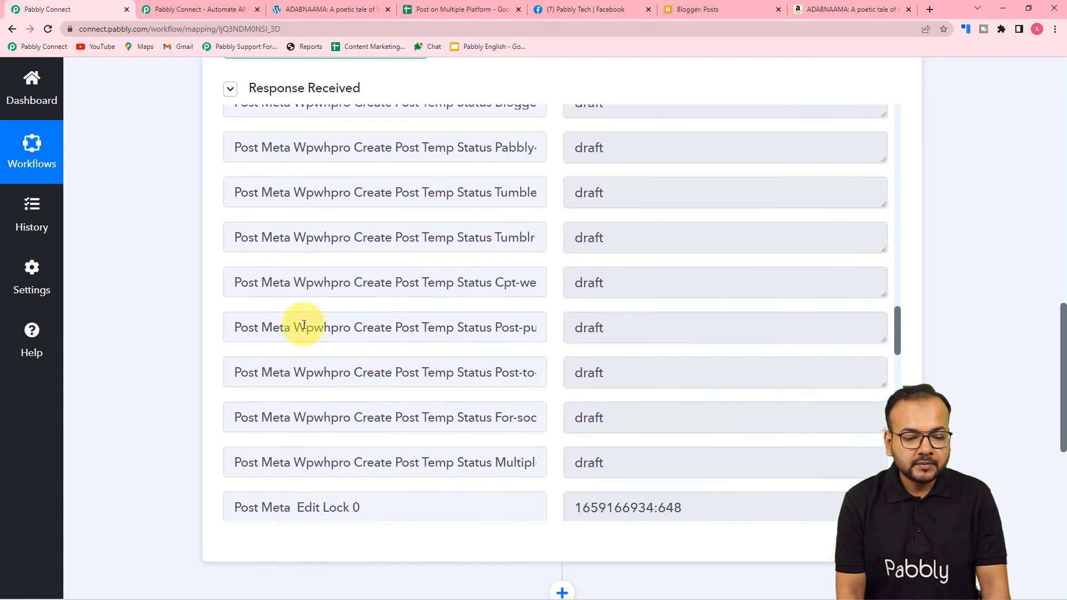
scroll(194, 321, down, 7)
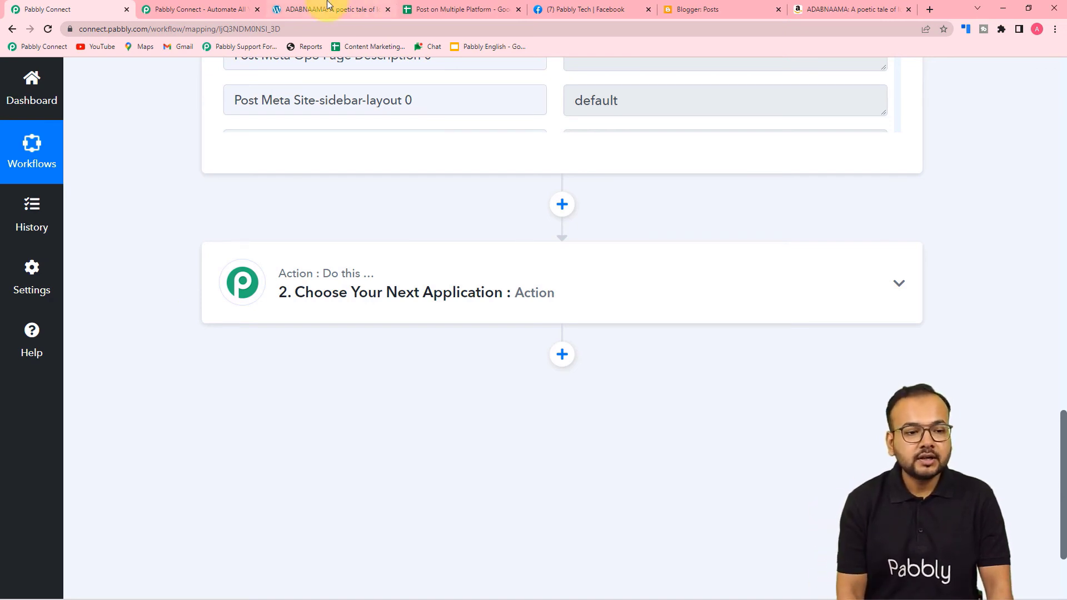
Show the 'Post on Multiple Platform' sheet listing the FB Group, FB Page and Blogger IDs.
click(435, 8)
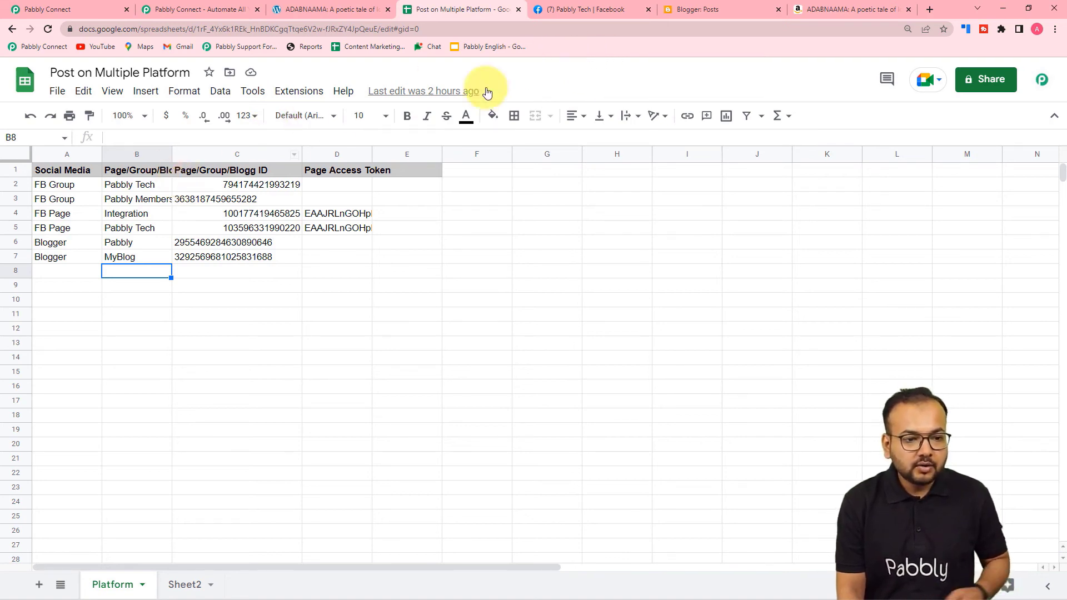
click(578, 9)
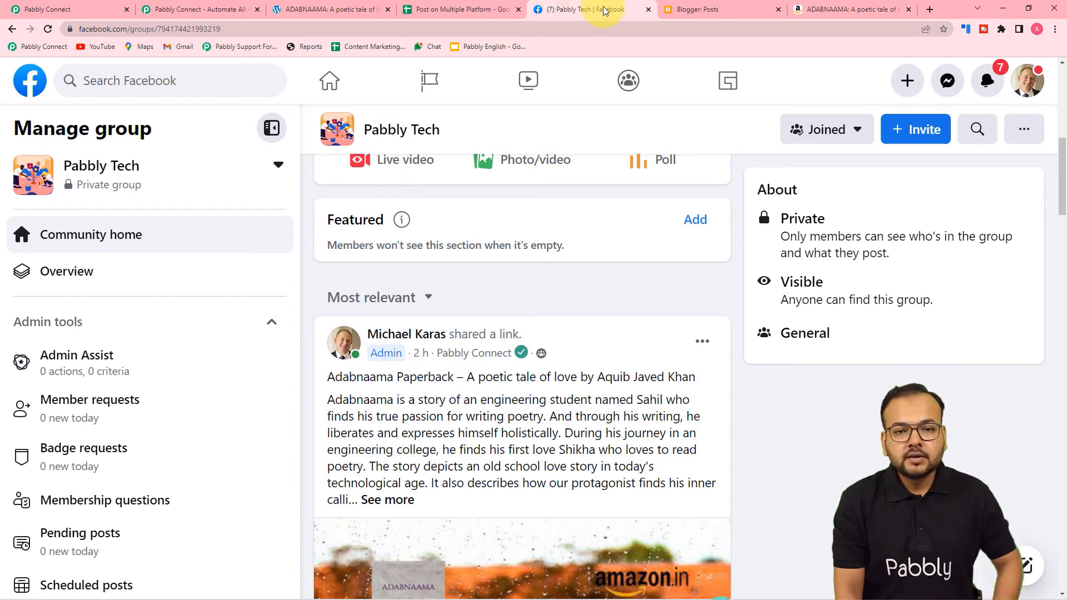
scroll(476, 217, up, 3)
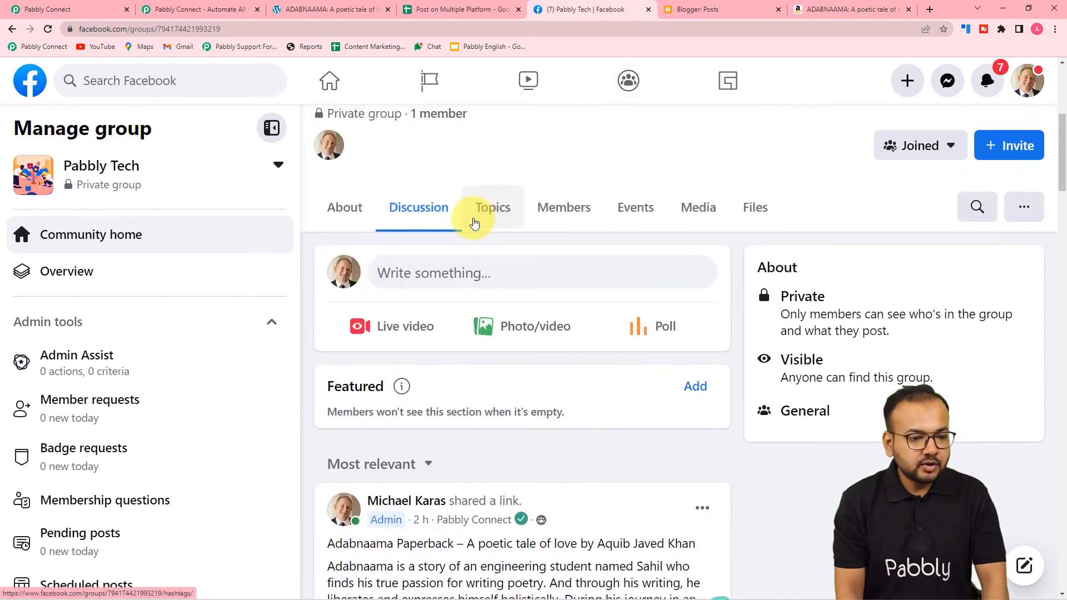
scroll(398, 179, up, 5)
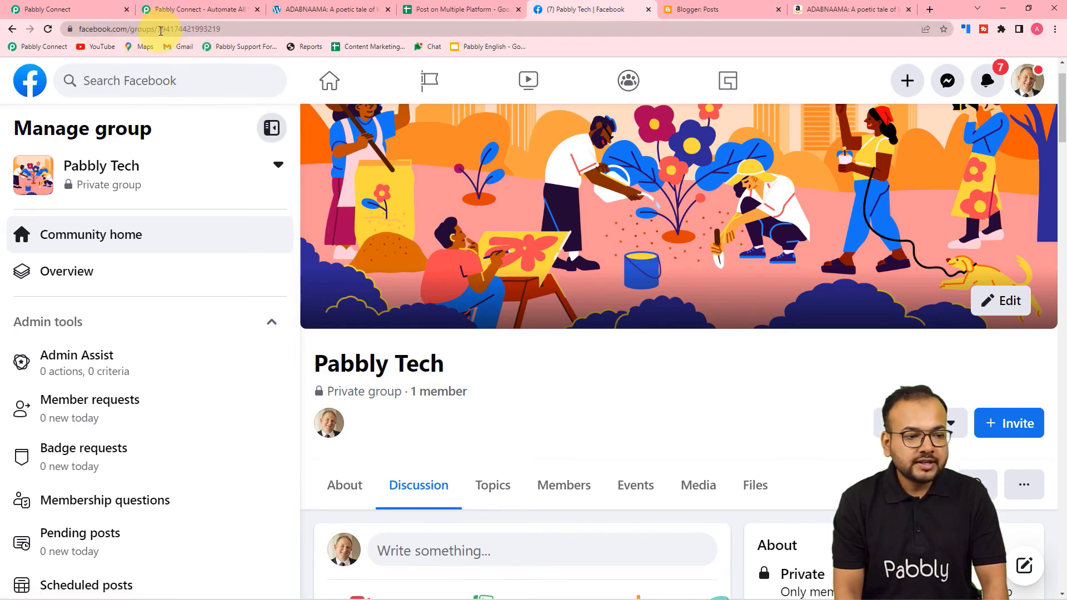
click(161, 31)
click(161, 31)
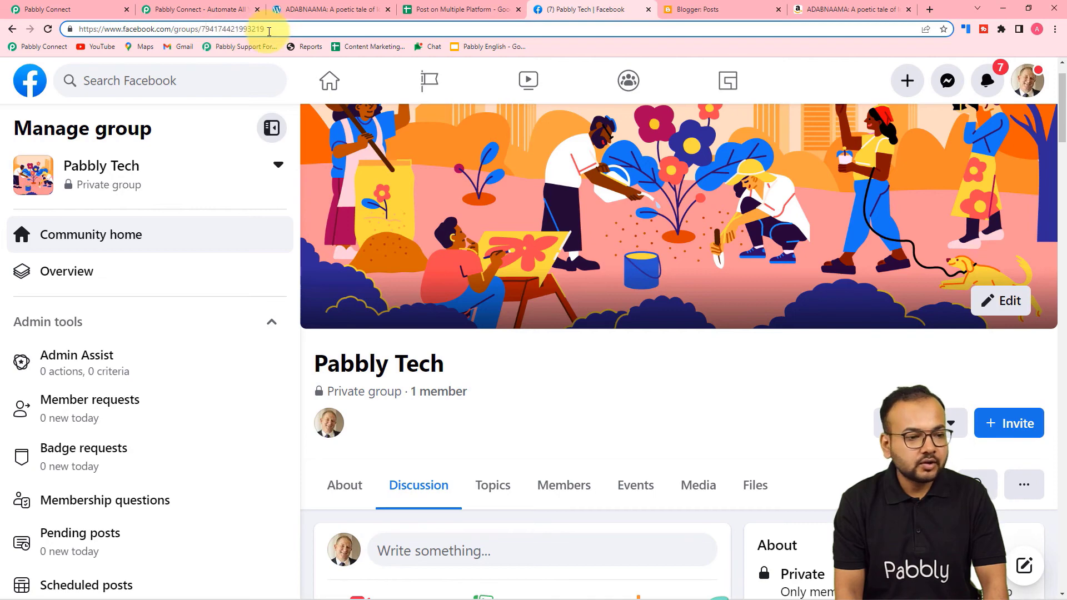
click(425, 10)
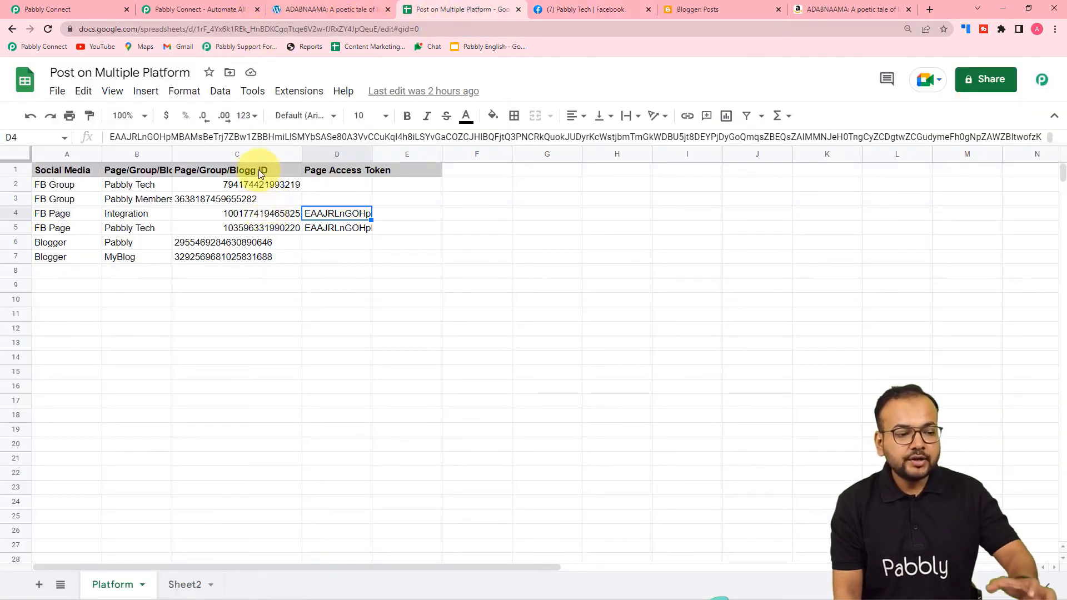
Right-align the Pabbly Members group ID in C3, then go back to Pabbly Connect.
click(210, 201)
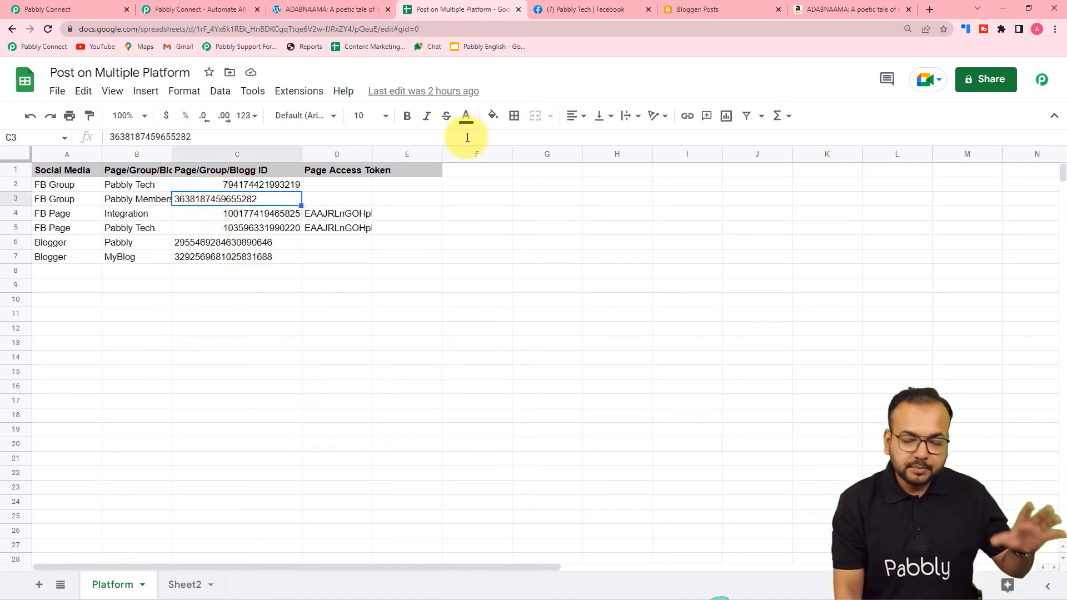
click(576, 116)
click(602, 146)
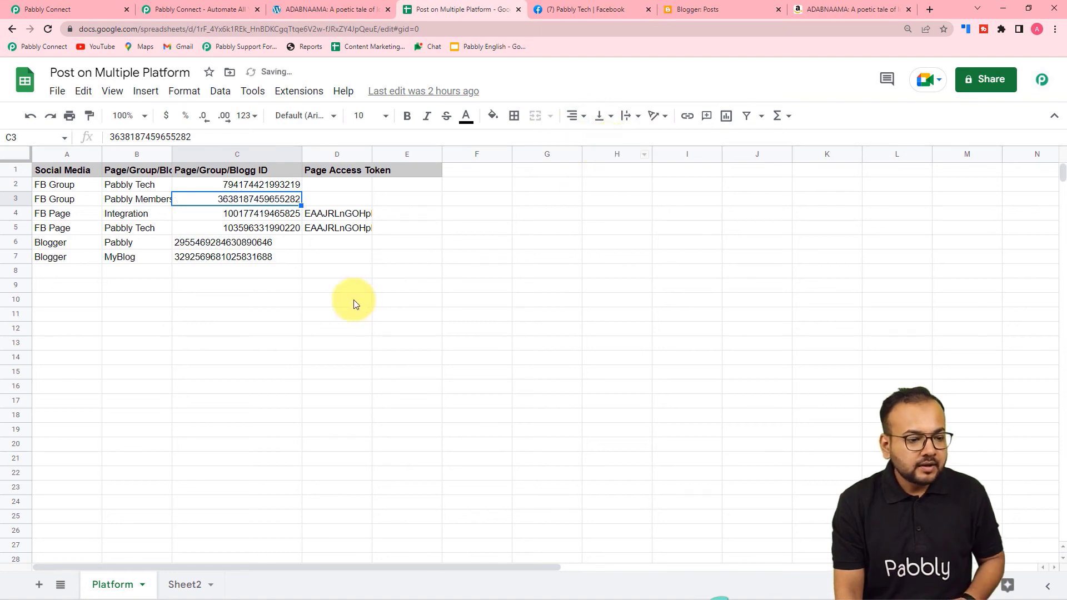
click(349, 284)
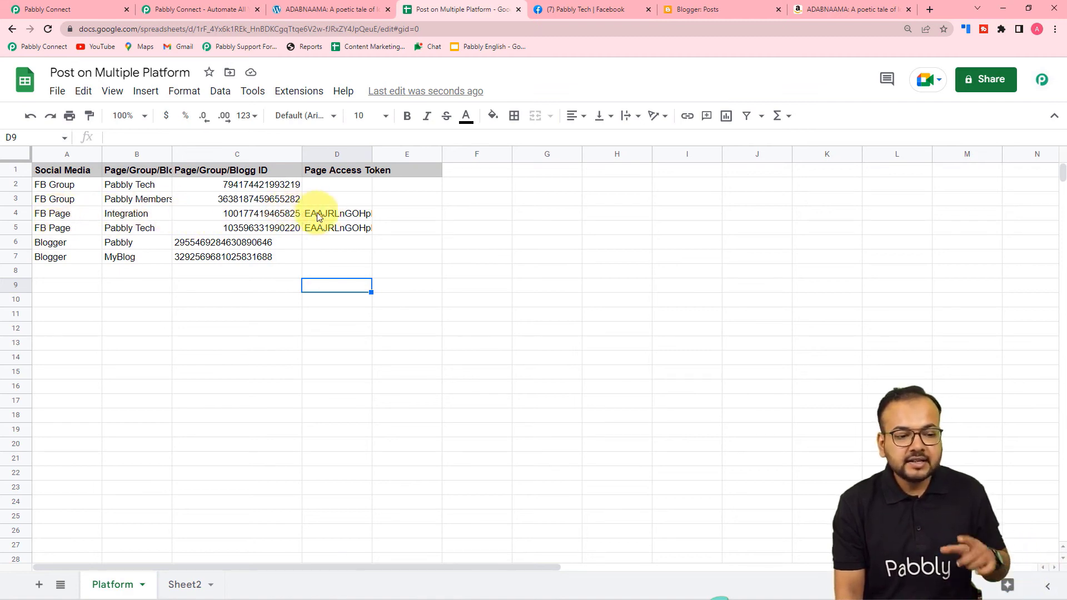
click(84, 6)
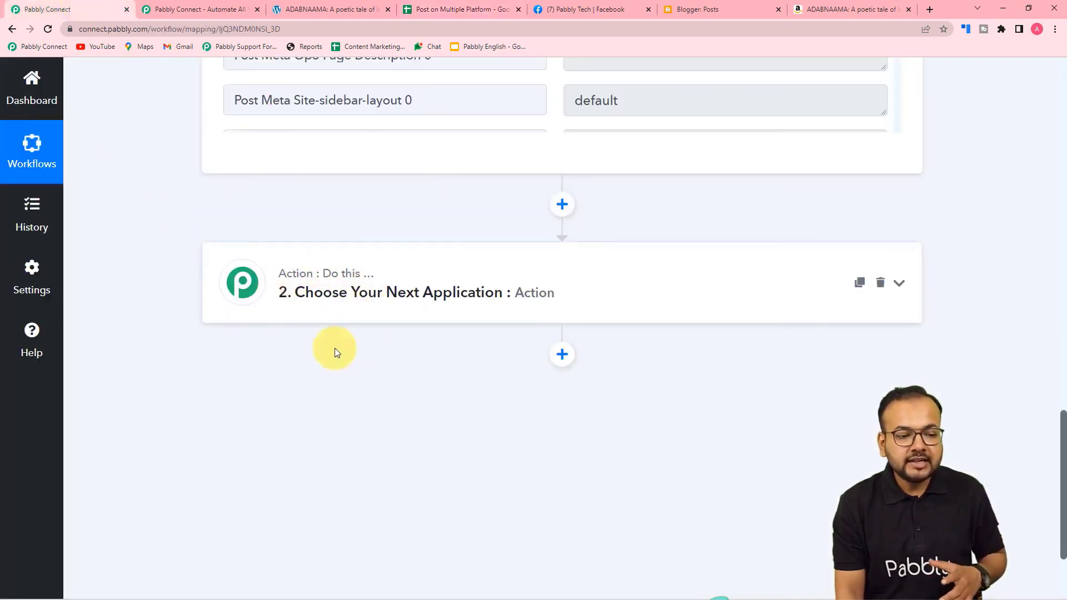
Set step 2 to Facebook Pages Create Page Post and authorize a new Facebook Pages connection.
click(345, 299)
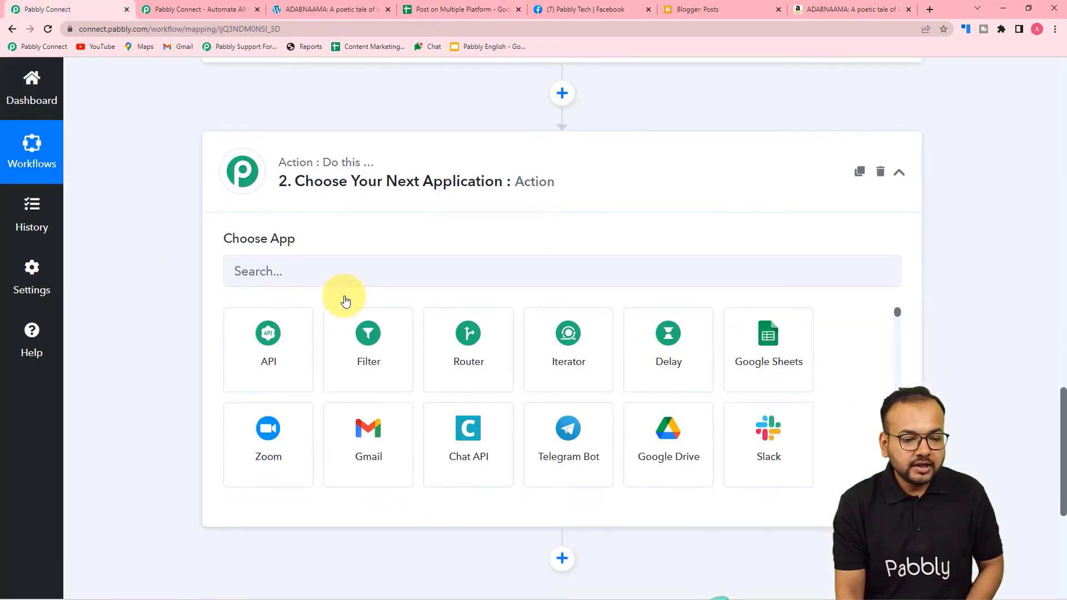
click(326, 270)
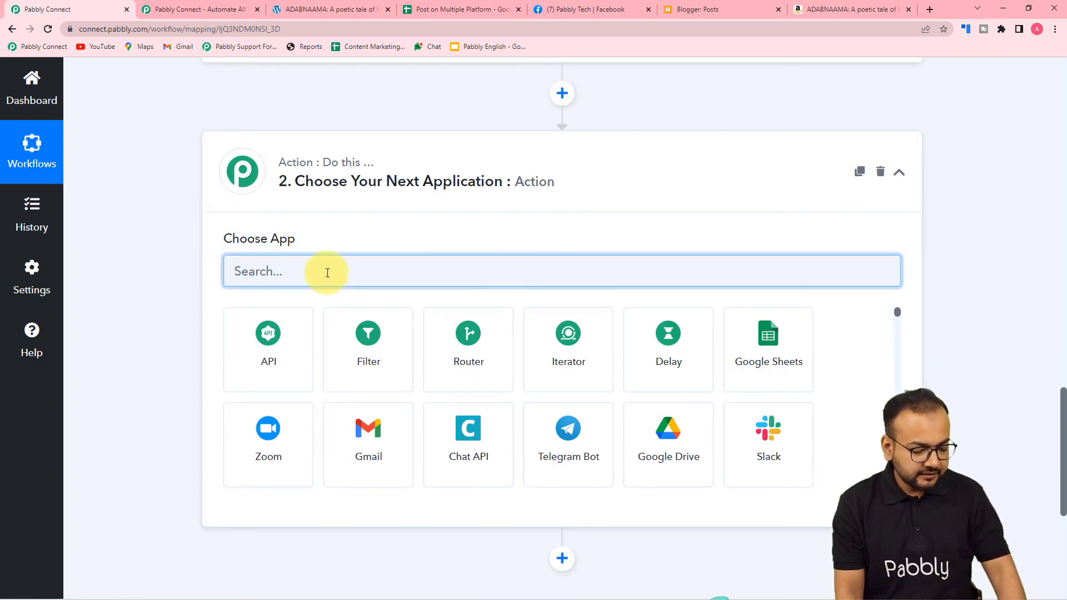
text(fa)
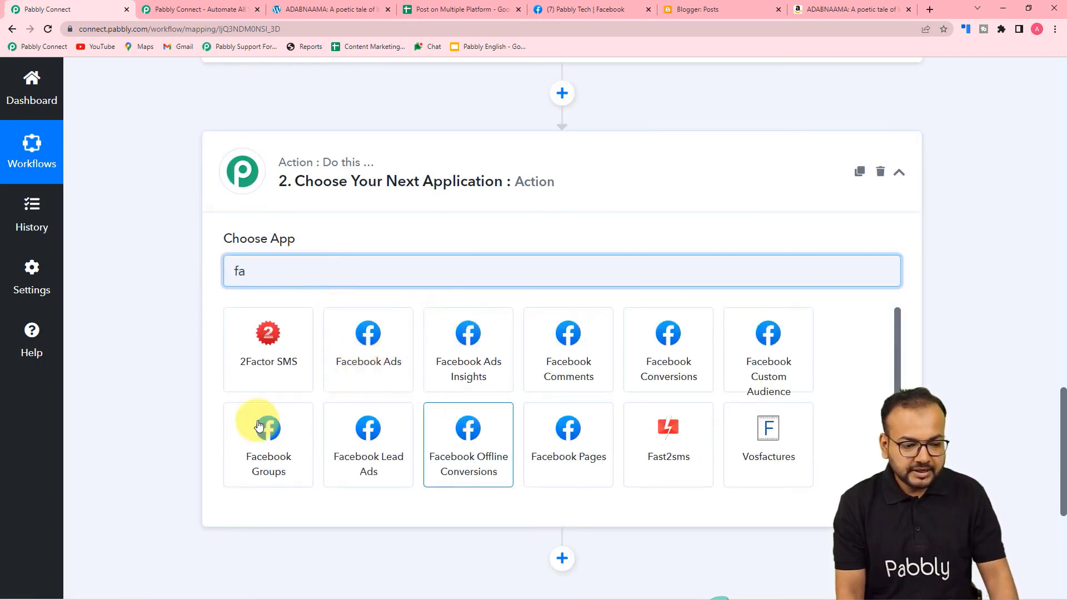
click(555, 455)
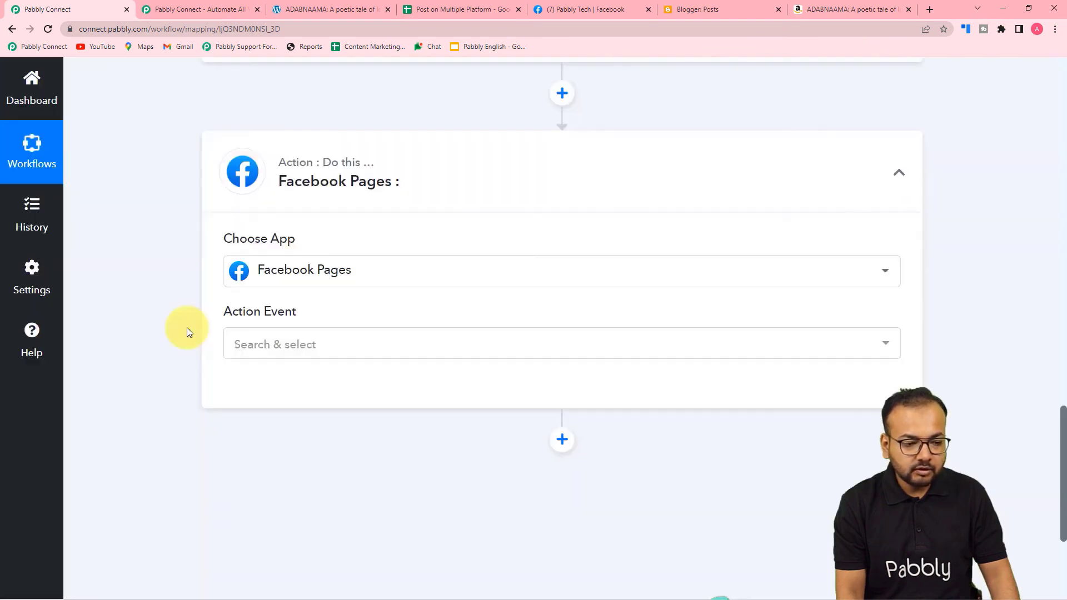
click(293, 356)
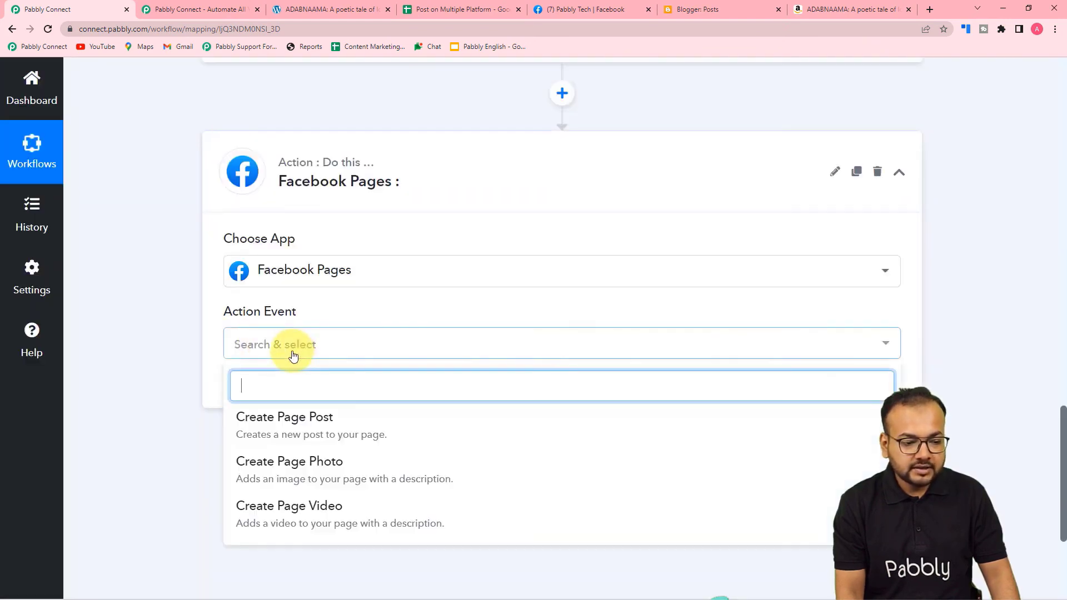
click(314, 427)
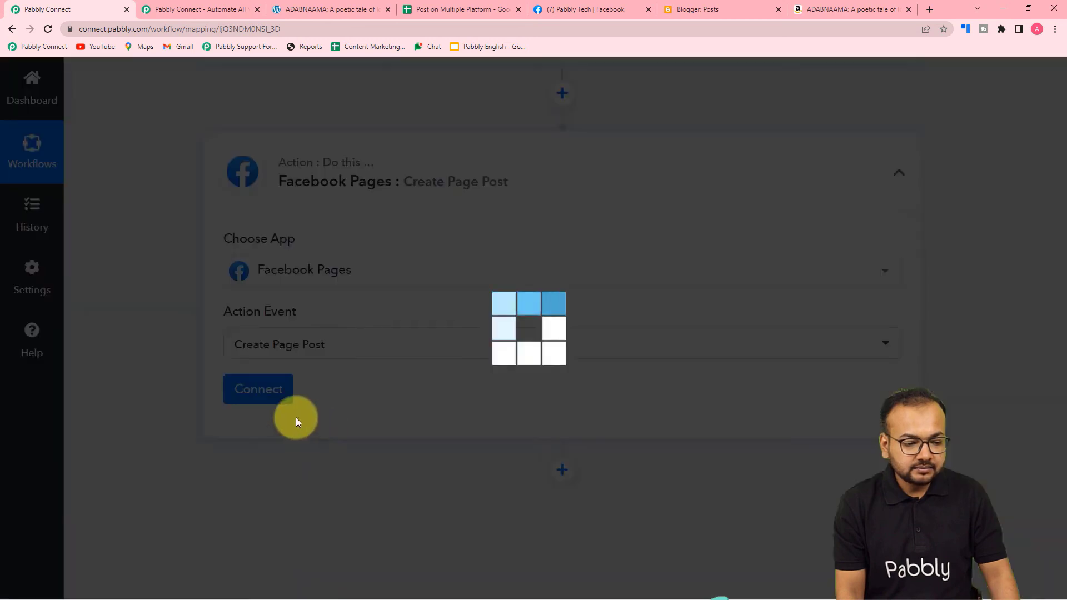
click(272, 394)
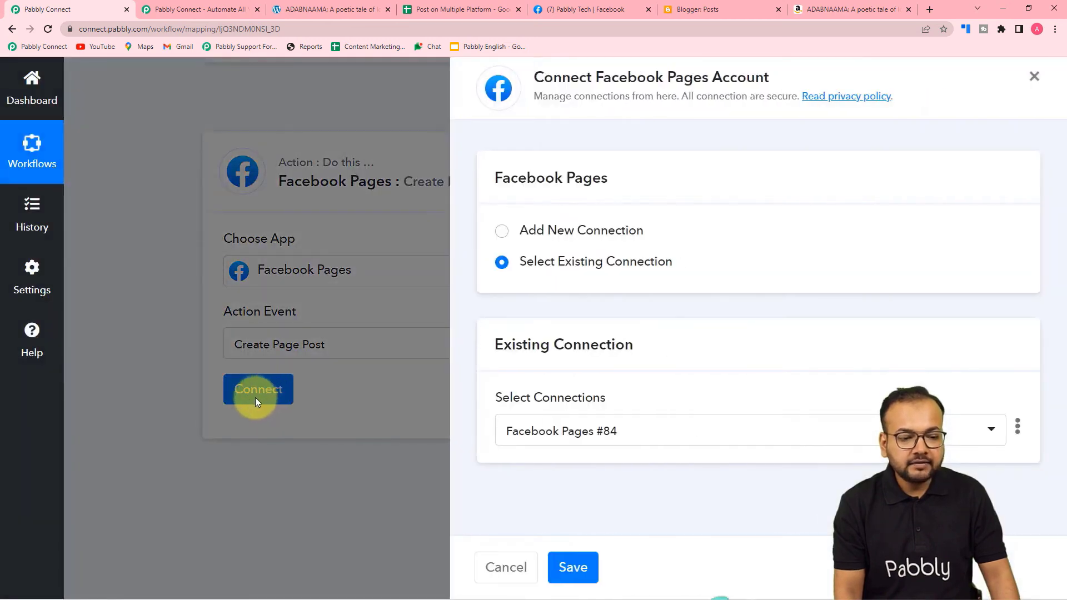
click(502, 231)
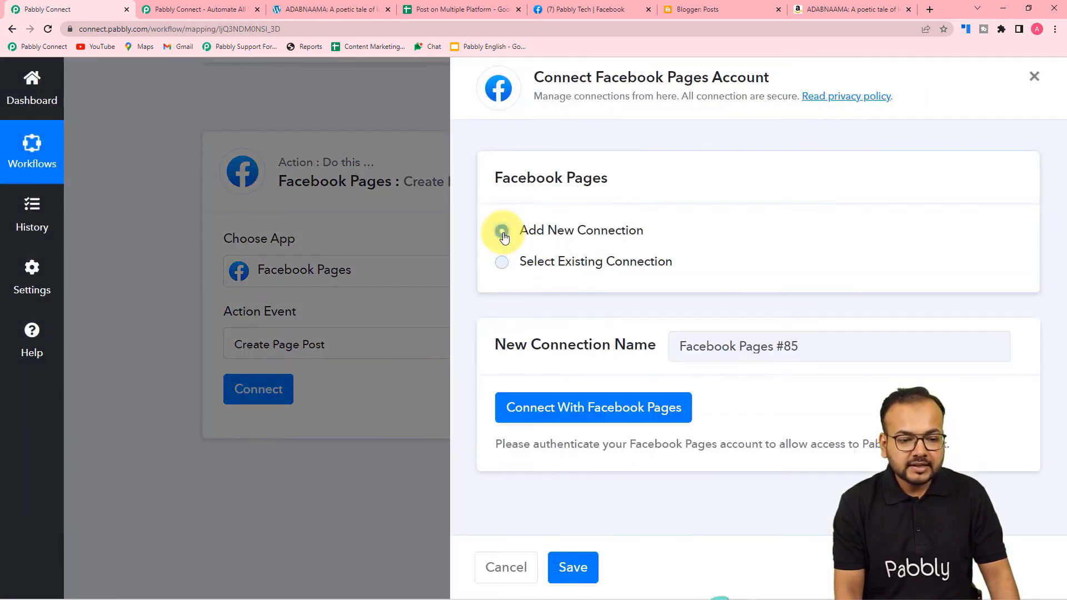
click(542, 405)
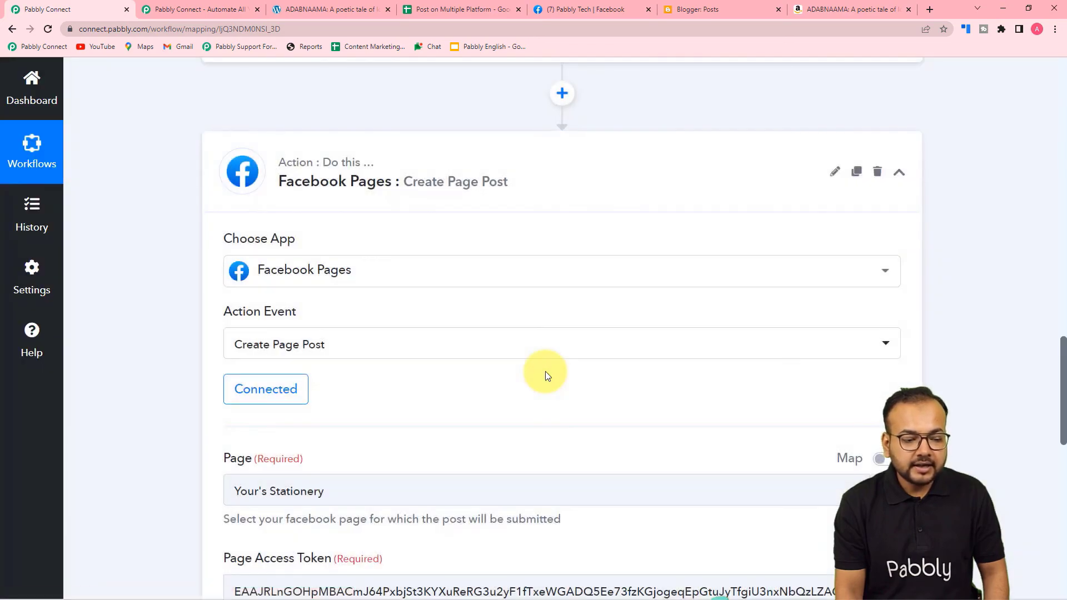
Choose Pabbly Tech as the Facebook page so its page access token fills in.
scroll(545, 371, down, 2)
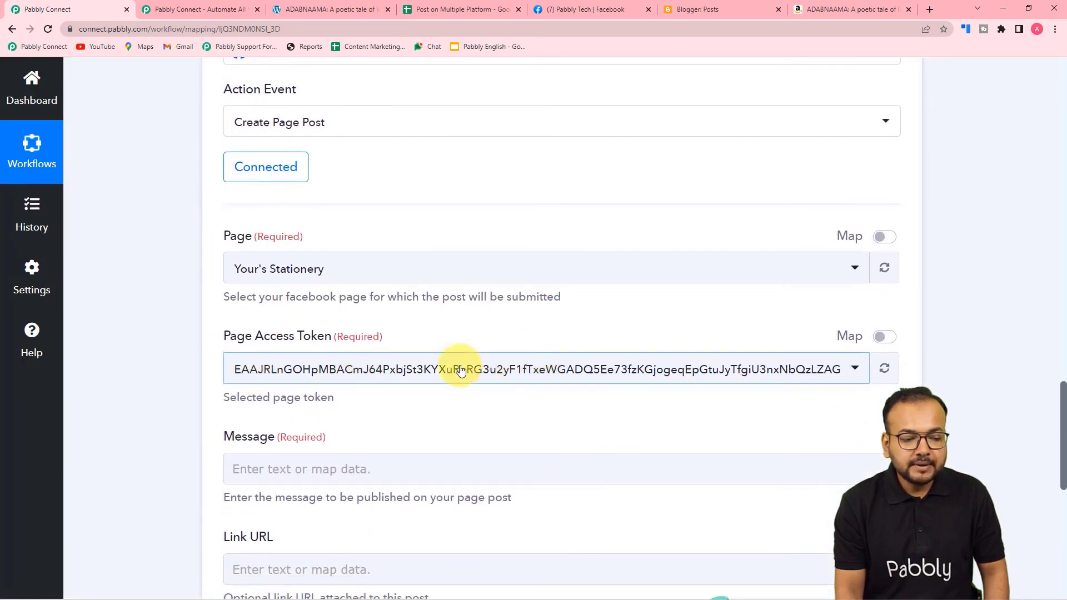
click(313, 273)
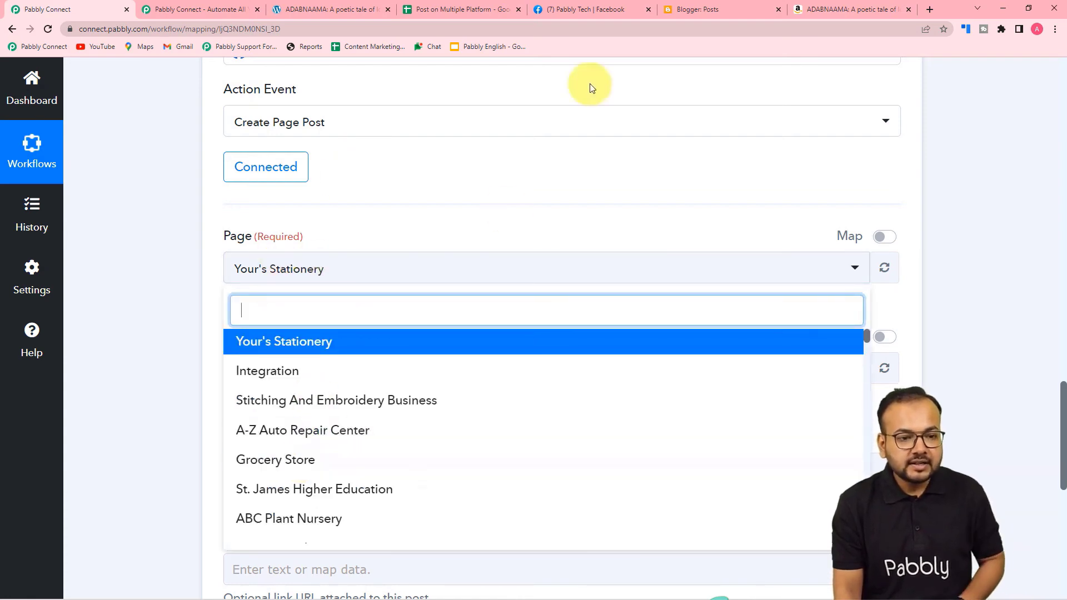
click(566, 4)
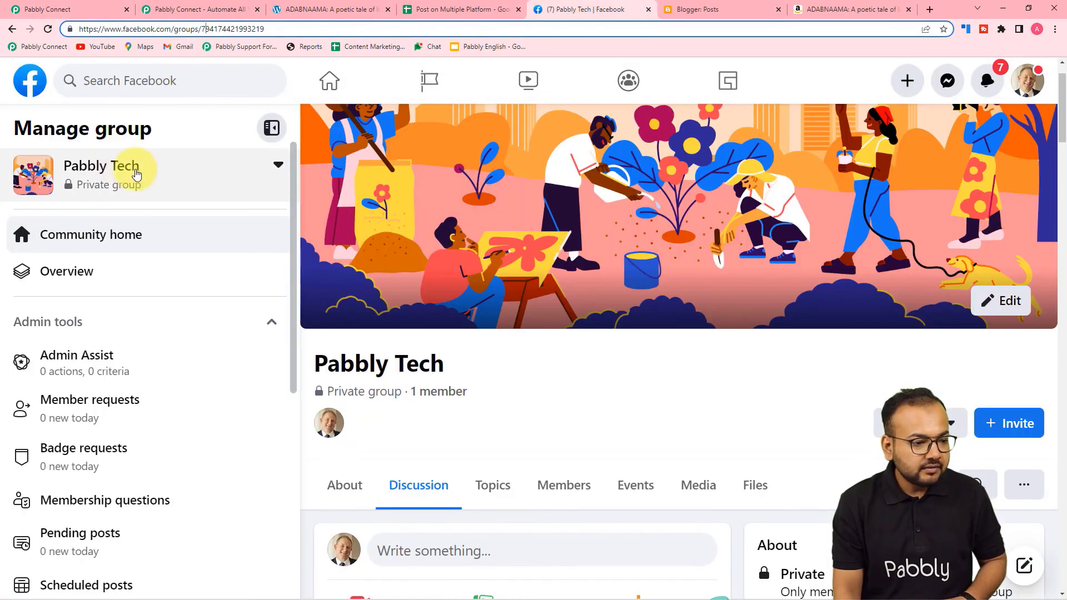
click(278, 163)
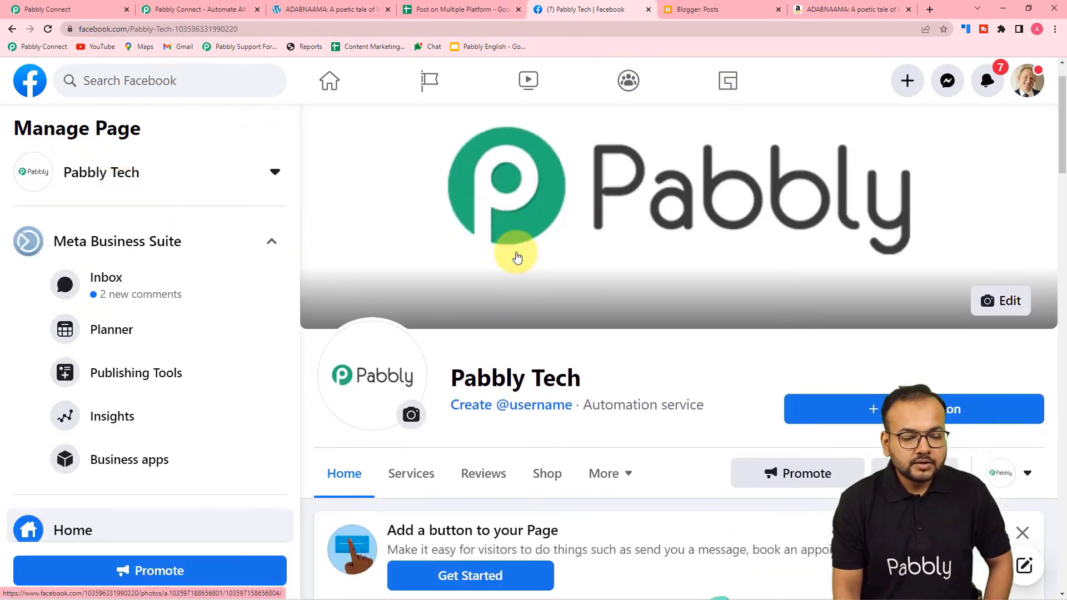
scroll(517, 256, down, 2)
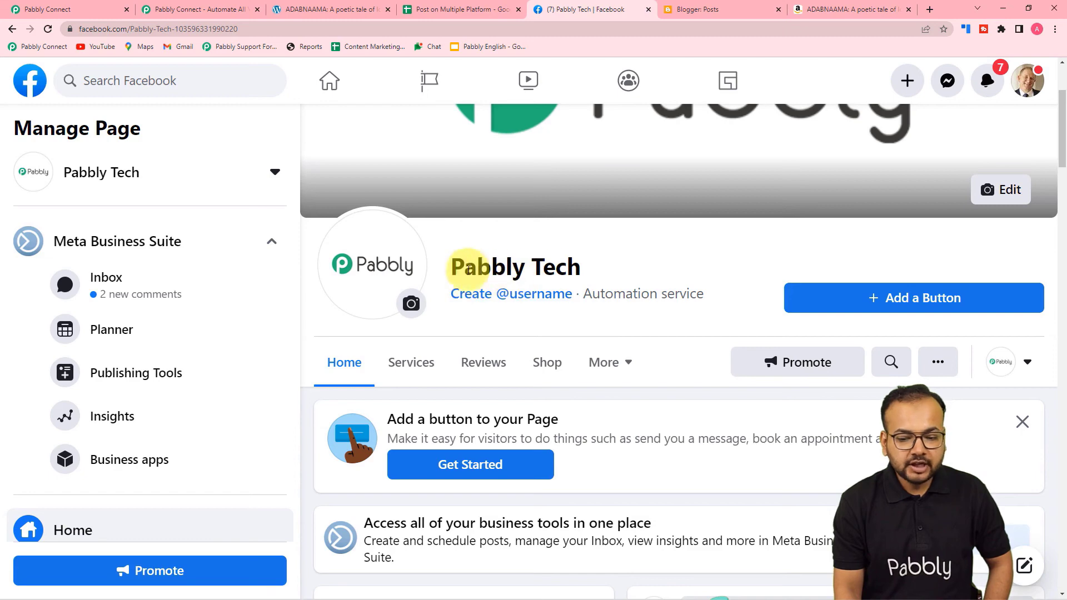
click(65, 9)
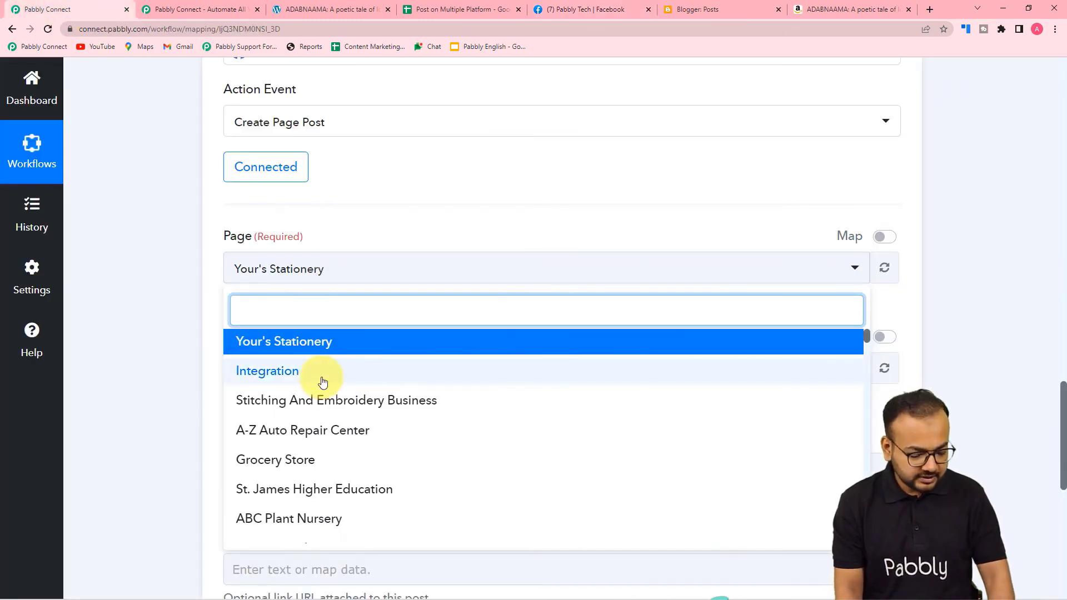
text(pab)
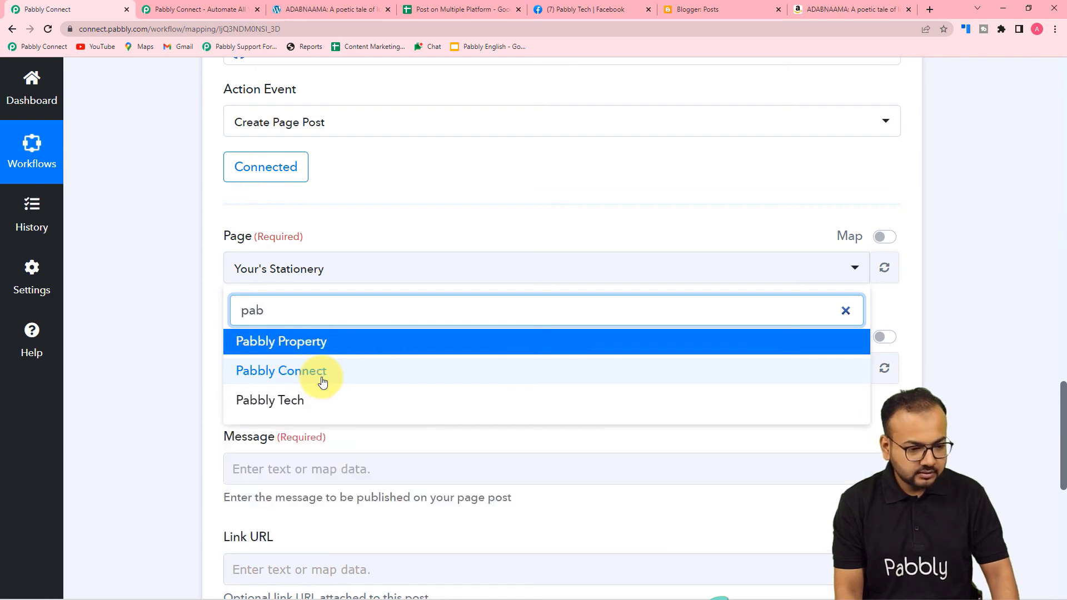
click(286, 402)
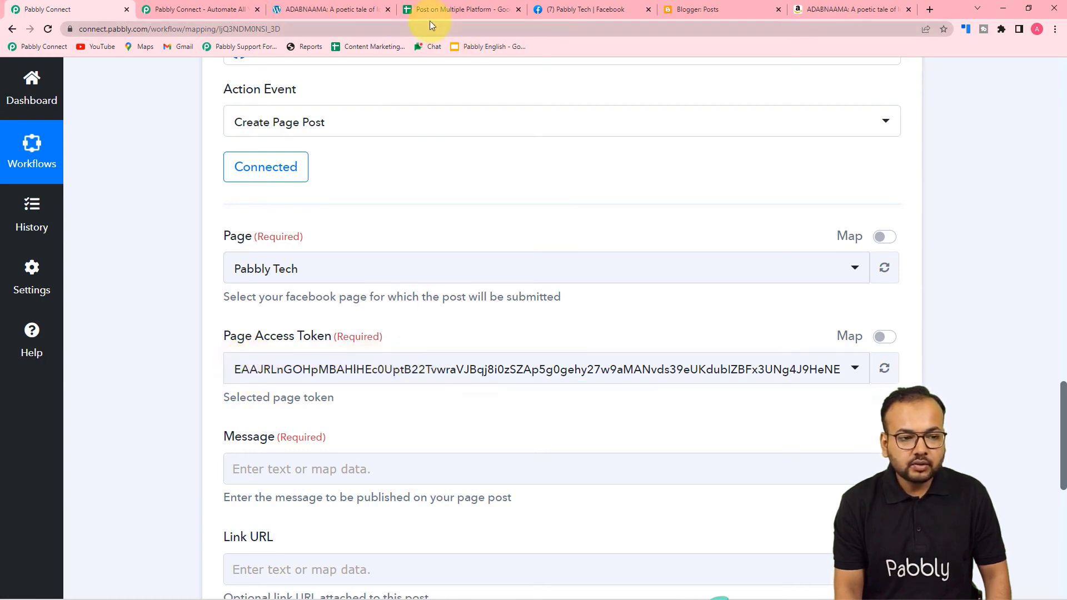
click(477, 13)
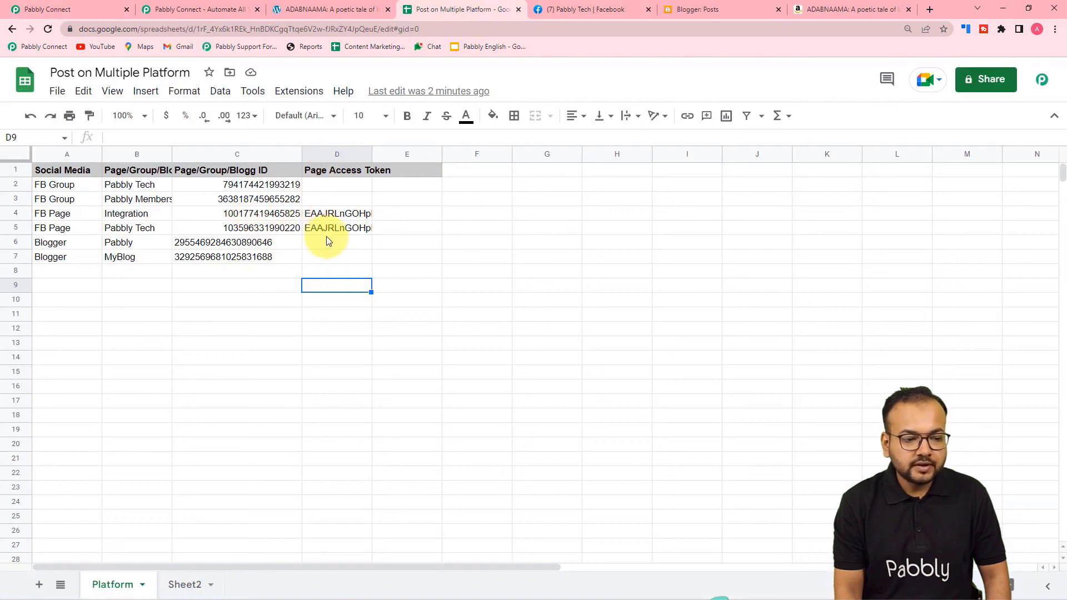
Right-align the two Blogger IDs in cells C6:C7 of the platform sheet.
click(239, 248)
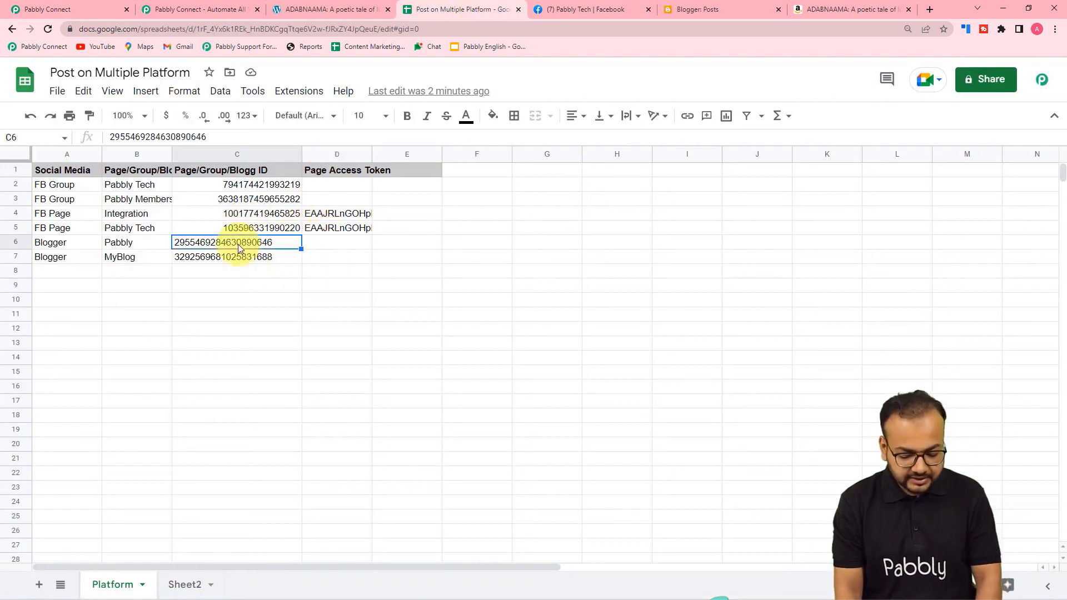
key(shift+Down)
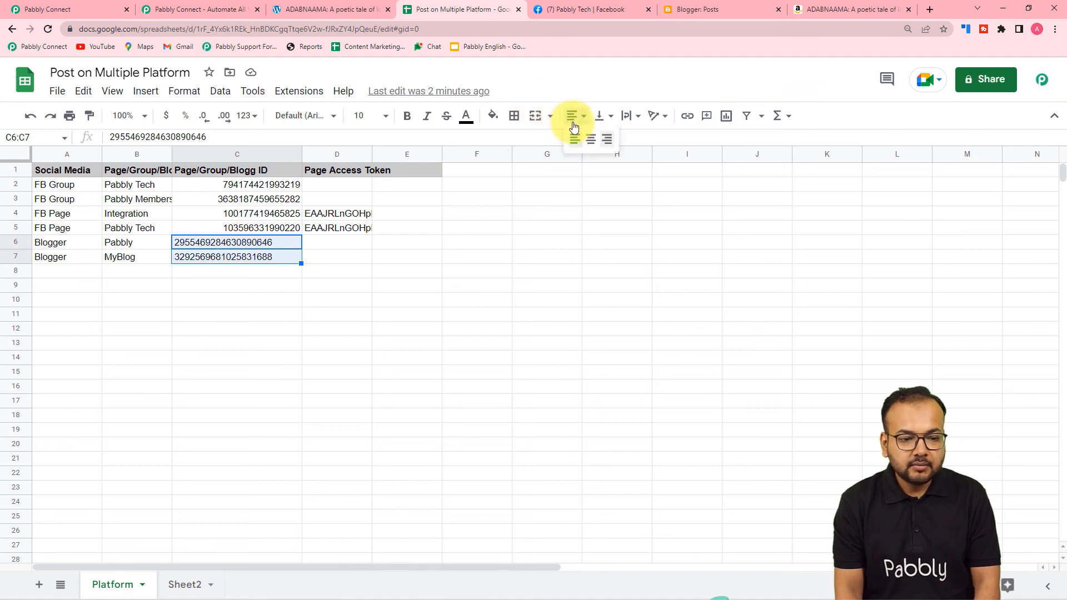
click(607, 139)
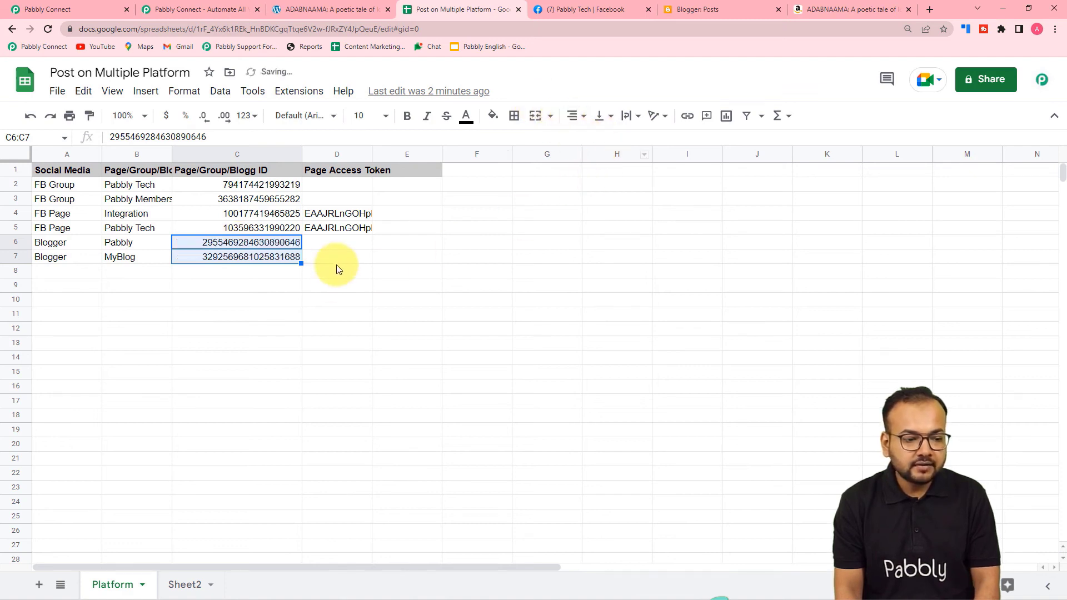
click(101, 10)
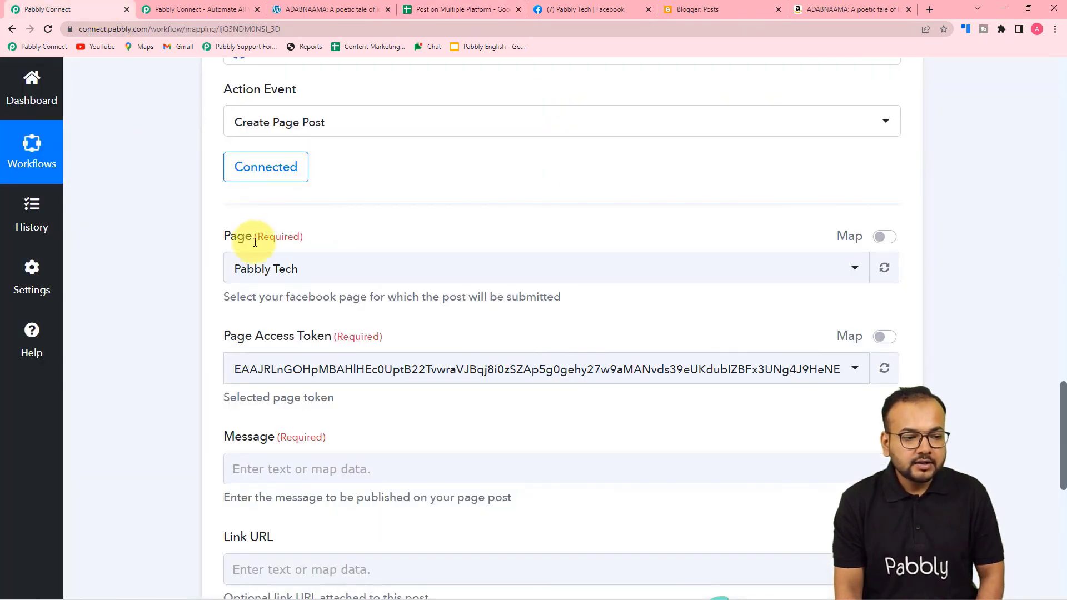
Delete the Facebook Pages step and confirm the deletion.
scroll(960, 217, up, 5)
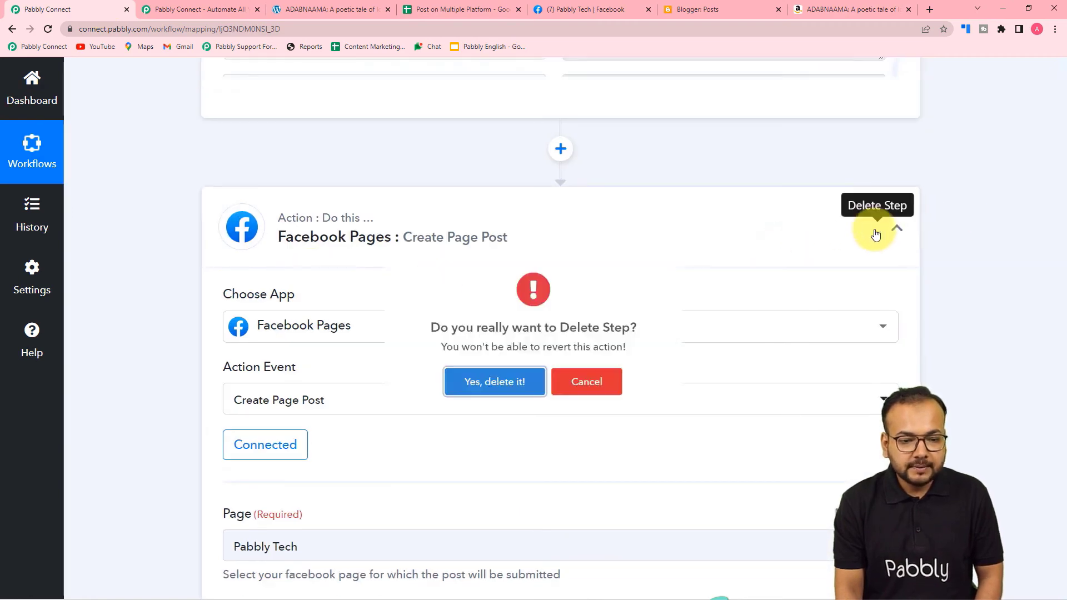
click(876, 228)
click(544, 401)
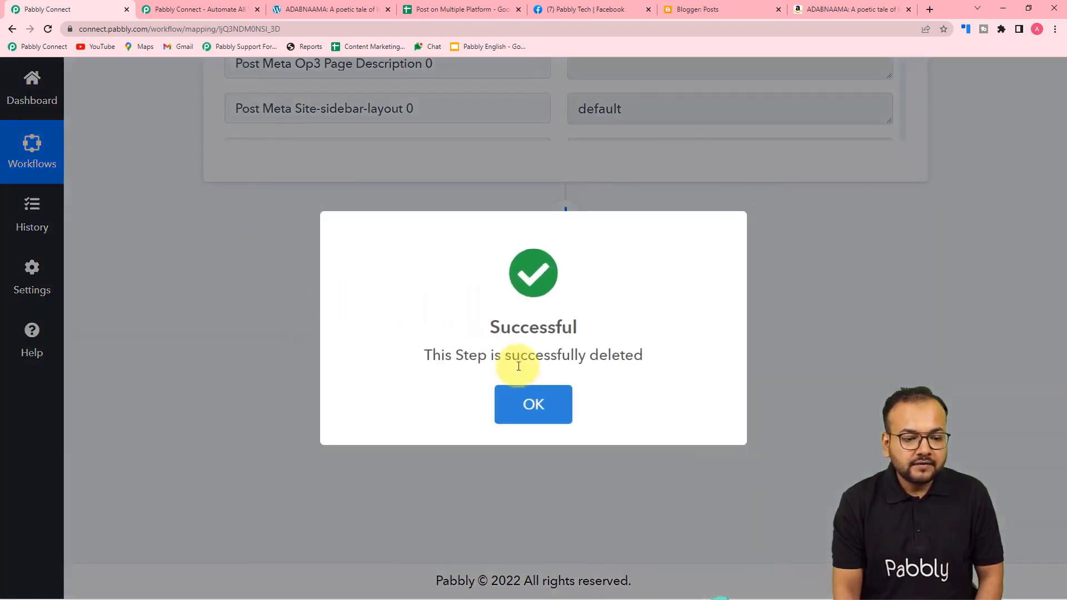
click(534, 401)
Add a new action step with Google Sheets as its app.
click(452, 9)
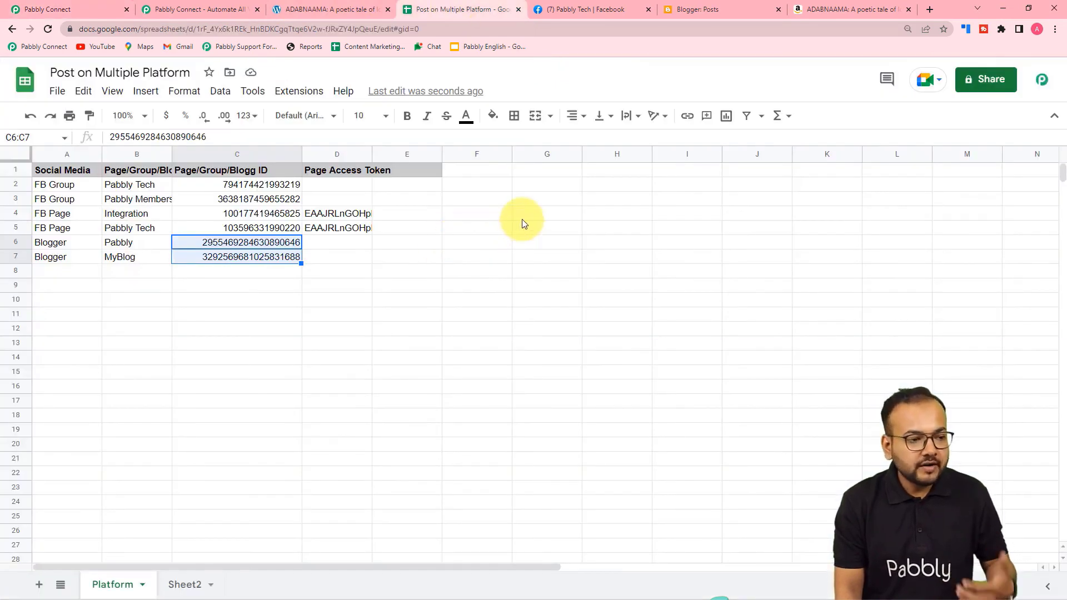
click(97, 9)
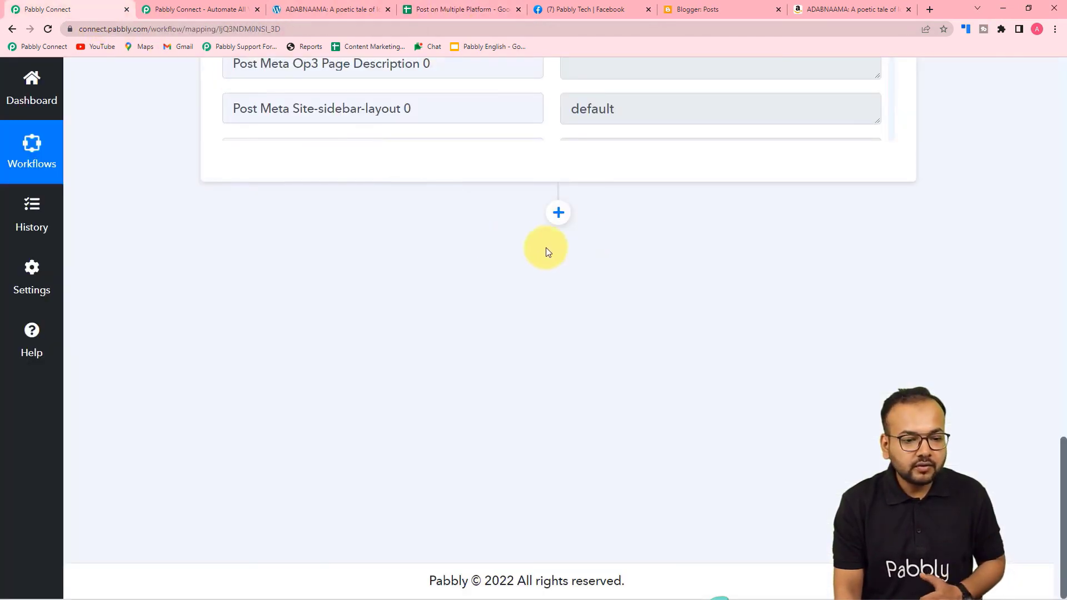
click(551, 215)
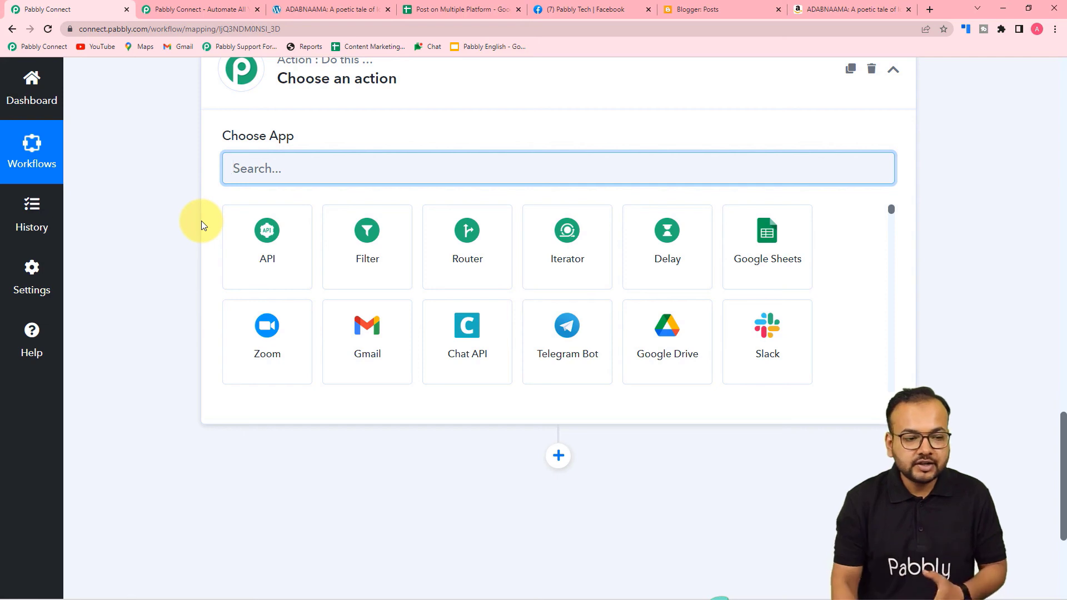
click(747, 256)
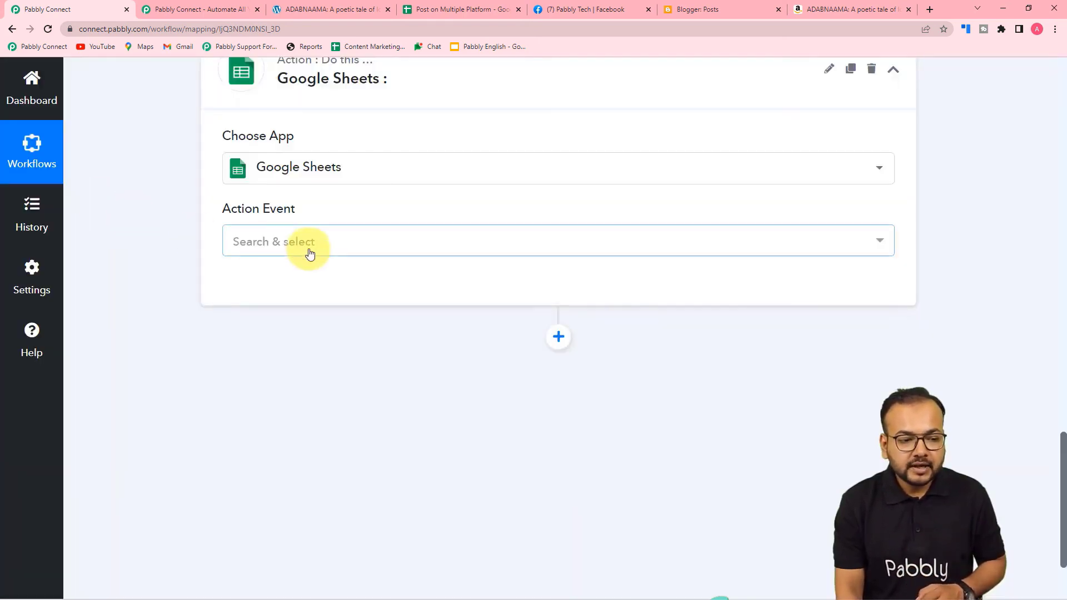
Use Get Row(s) as the action event and authorise a new Google Sheets connection.
click(310, 253)
click(281, 444)
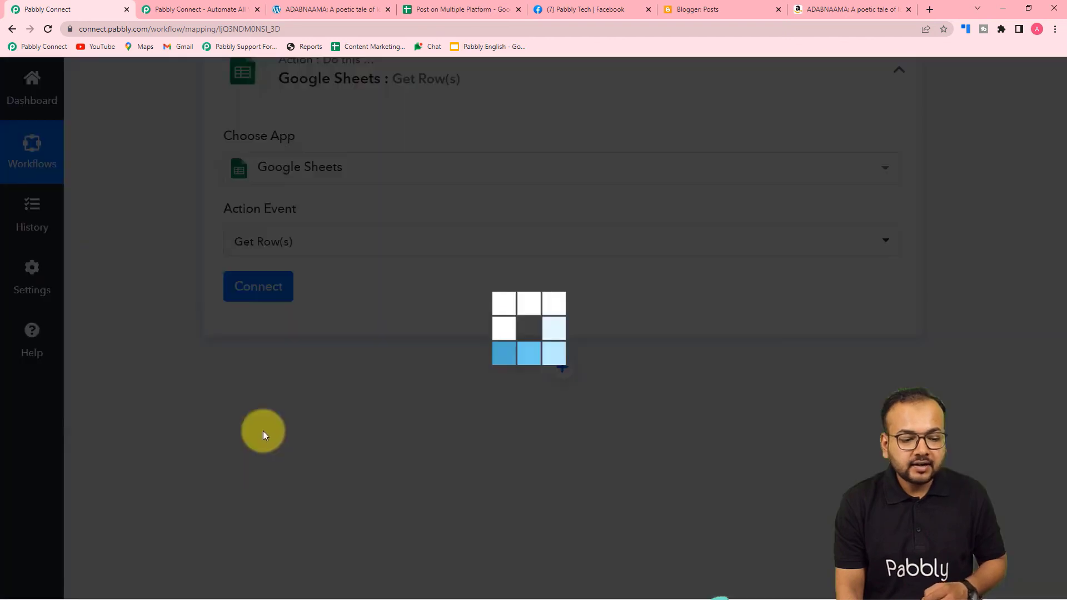
click(238, 290)
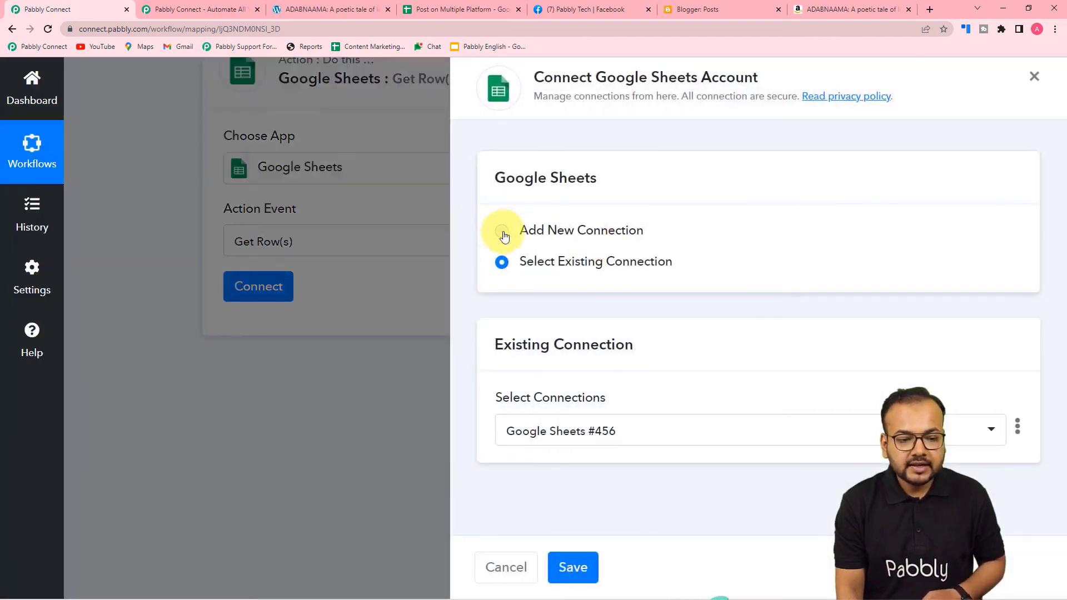
click(504, 236)
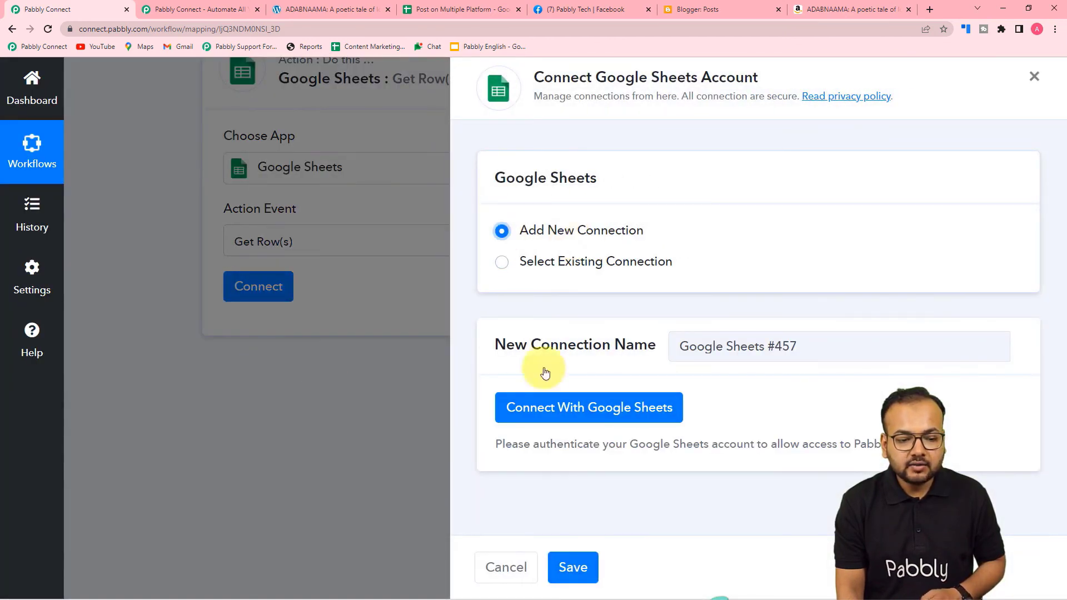
click(546, 413)
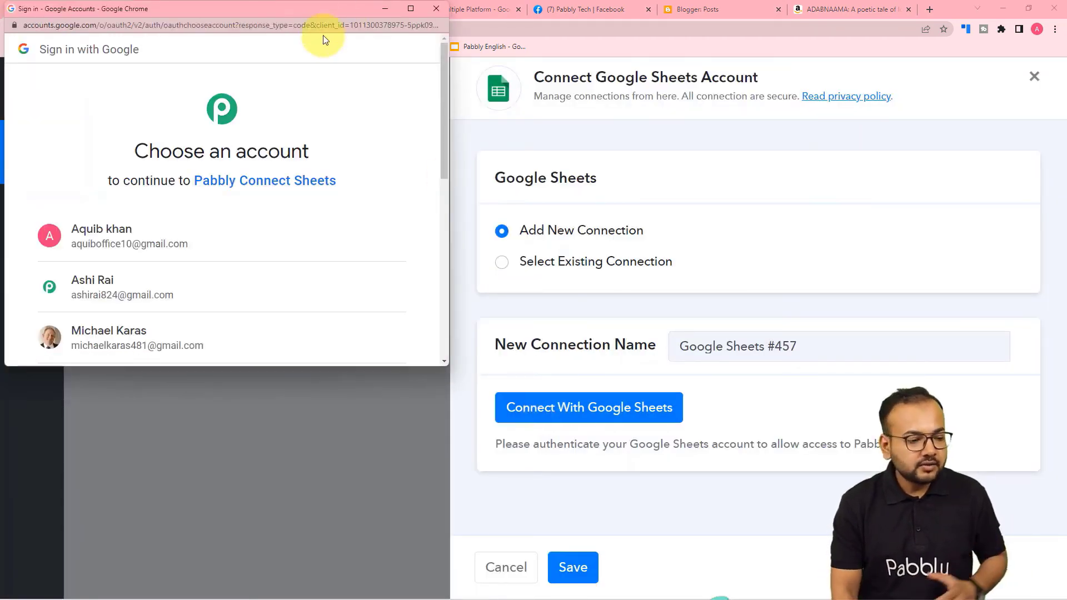
click(176, 288)
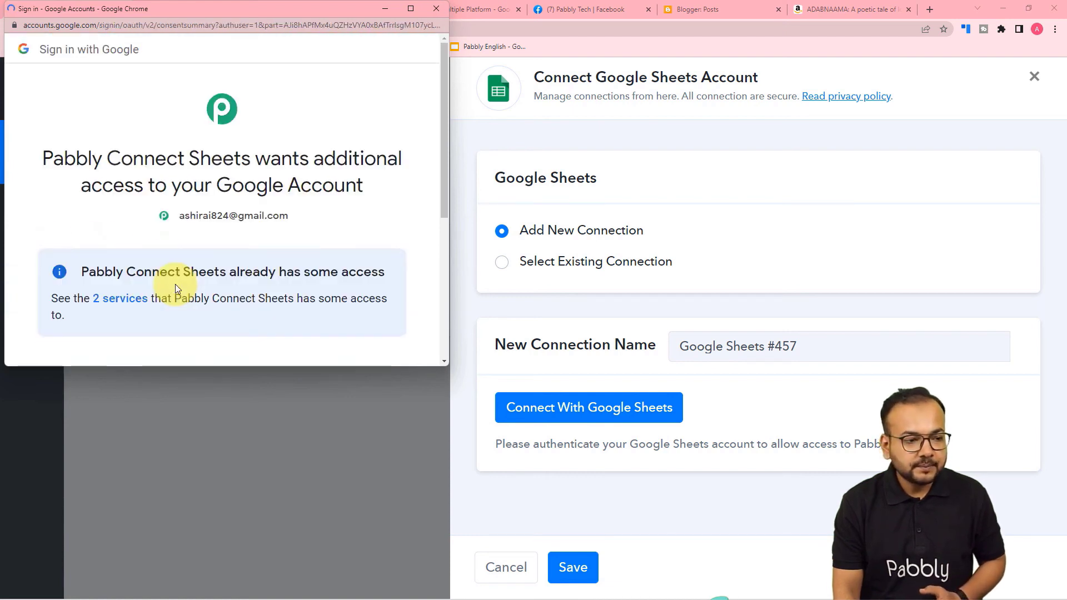
scroll(231, 233, down, 2)
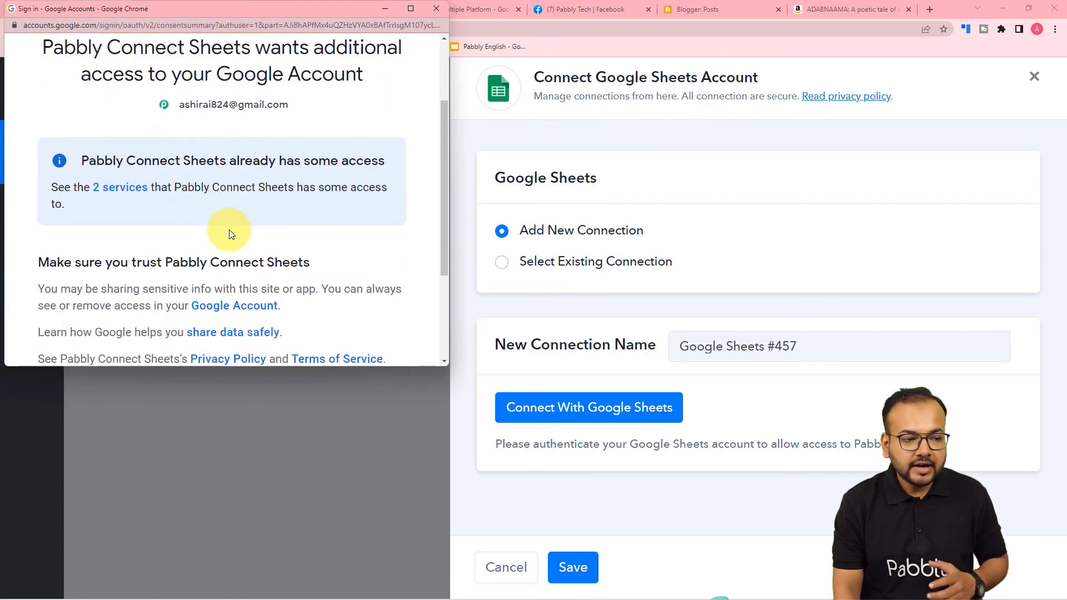
scroll(238, 223, down, 3)
click(278, 254)
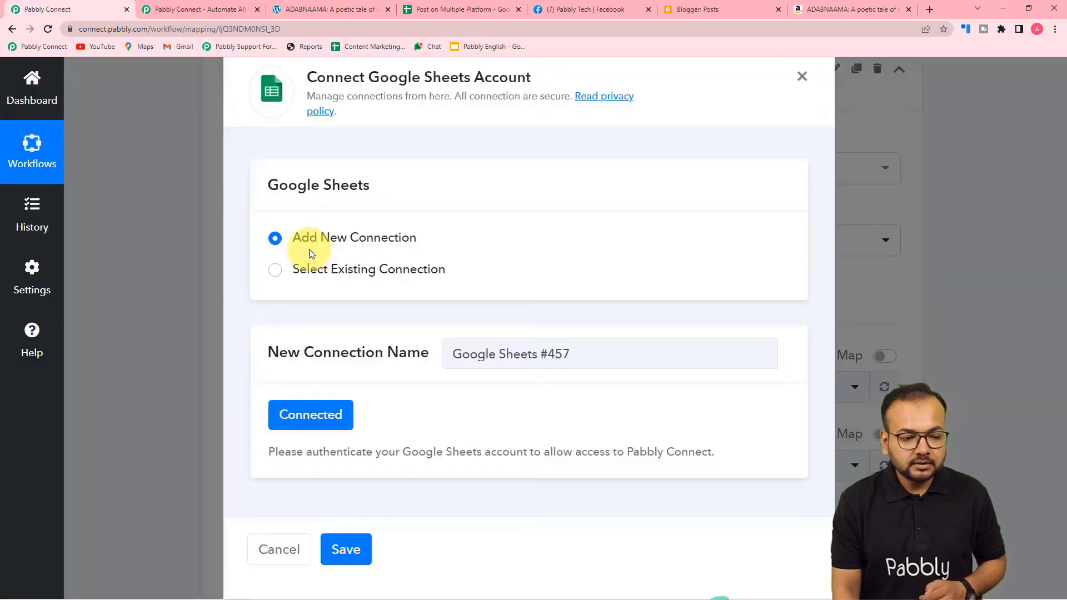
scroll(309, 249, down, 4)
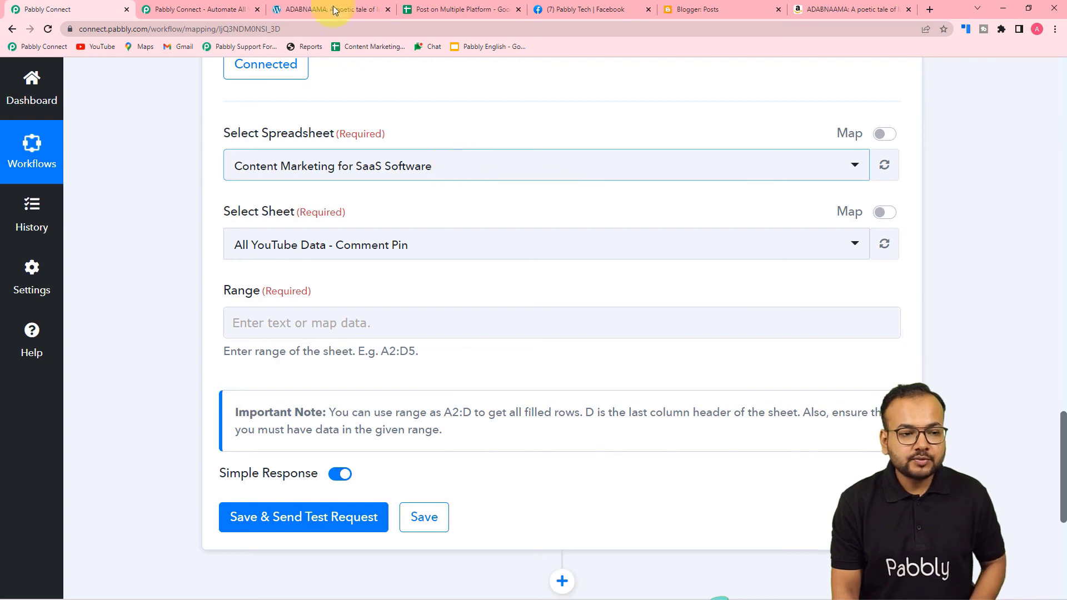
Select the Post on Multiple Platform spreadsheet with its Platform sheet for Get Row(s).
click(431, 6)
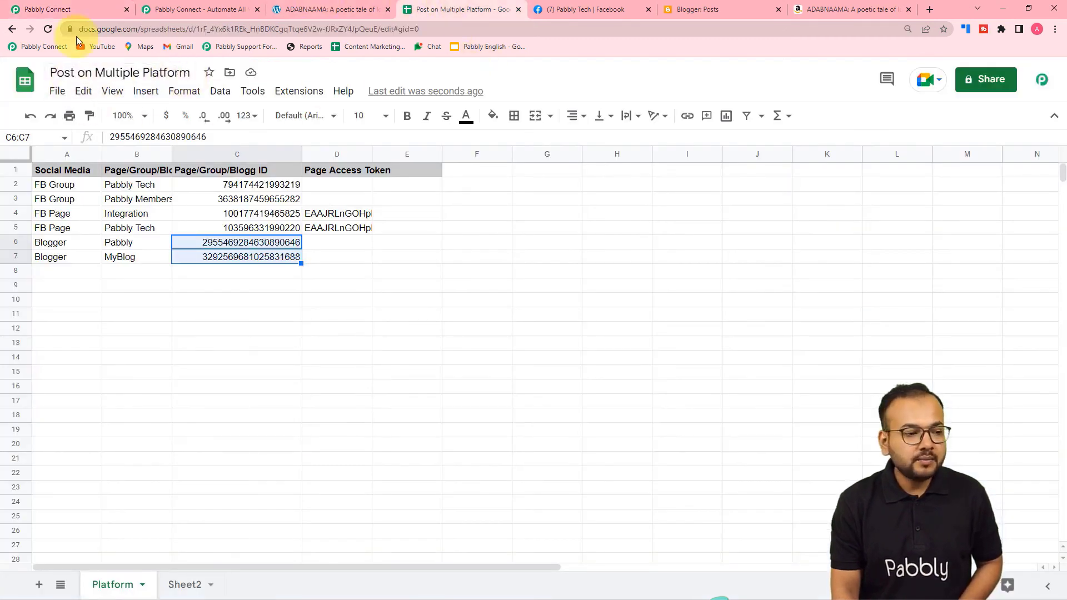
click(80, 12)
click(281, 167)
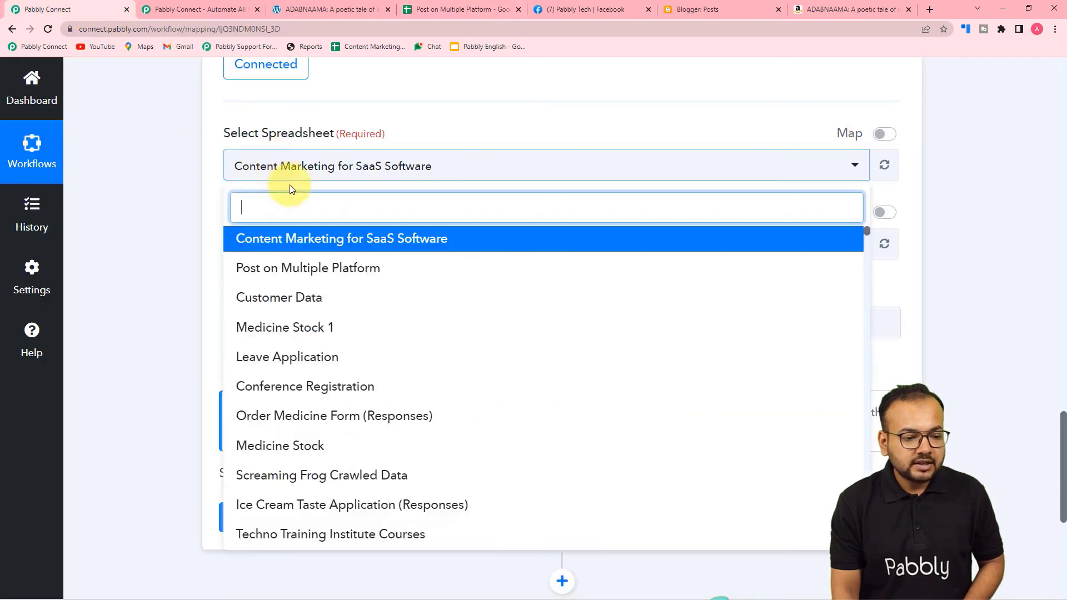
click(297, 278)
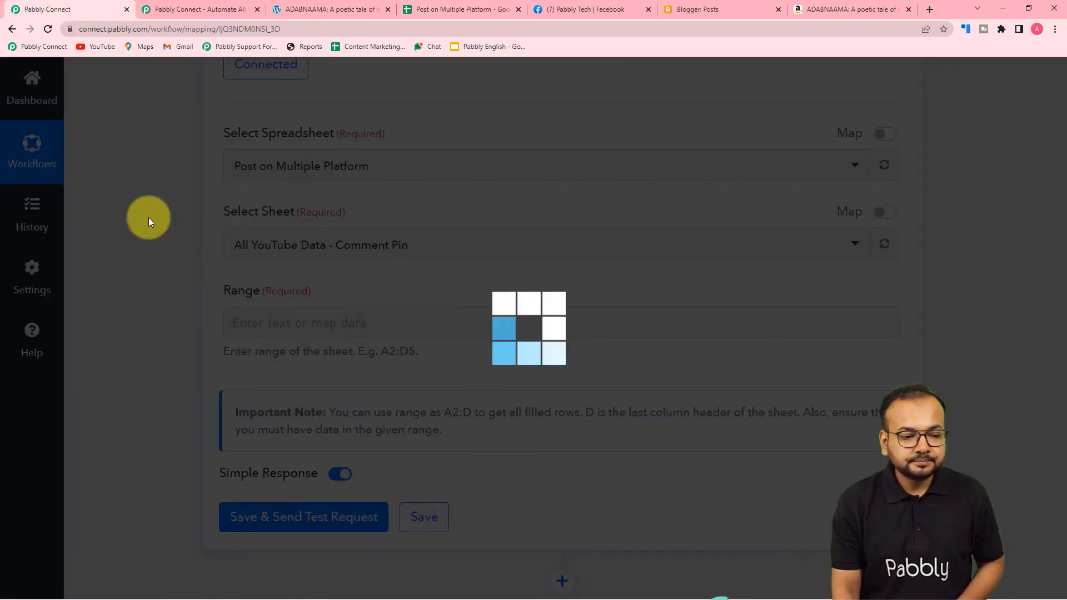
scroll(148, 220, down, 2)
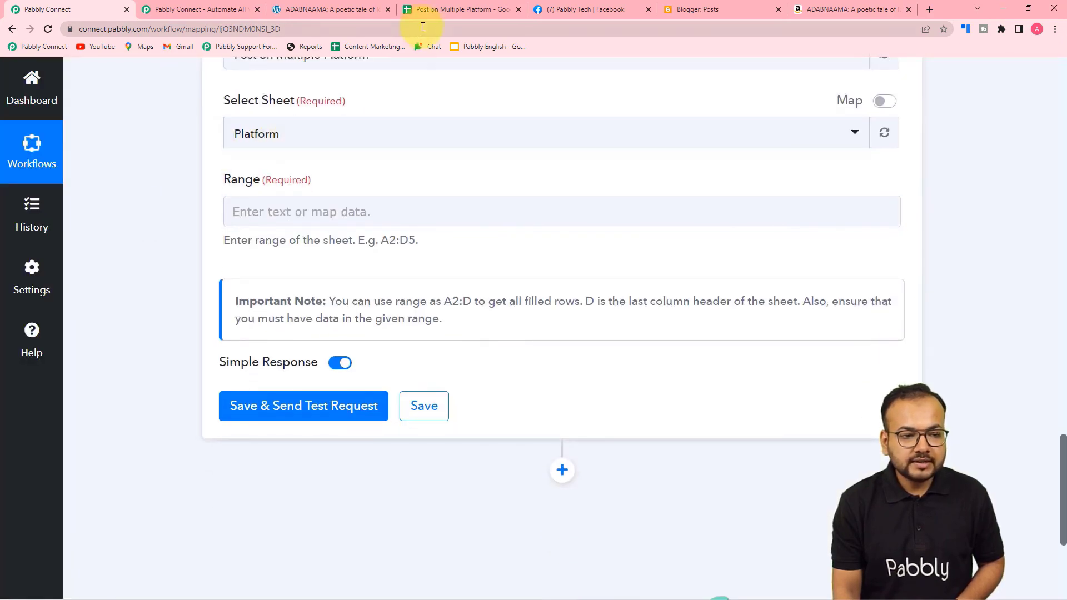
click(434, 12)
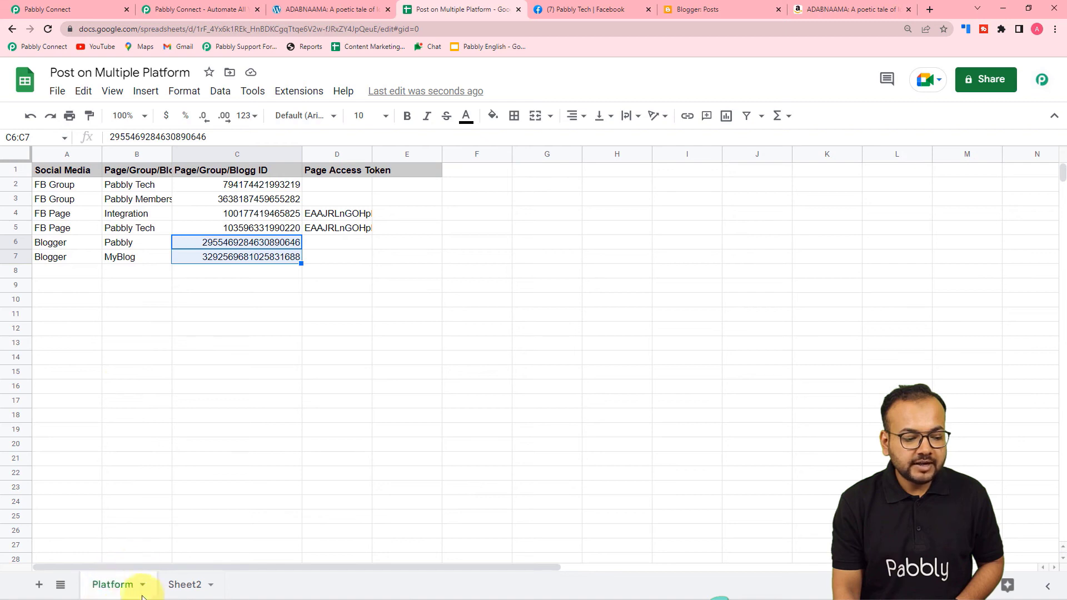
click(74, 12)
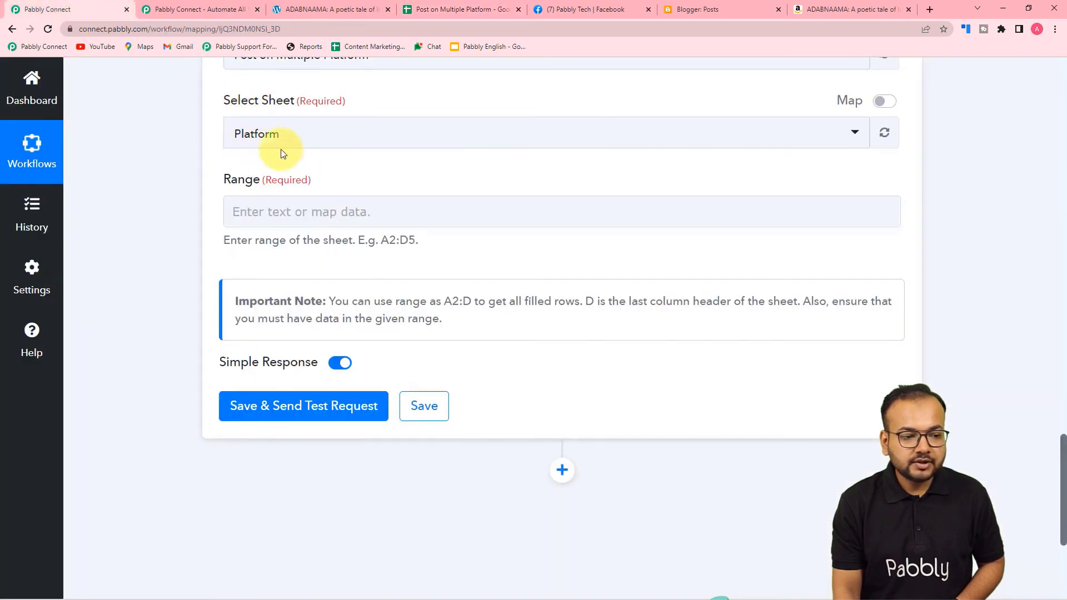
click(298, 221)
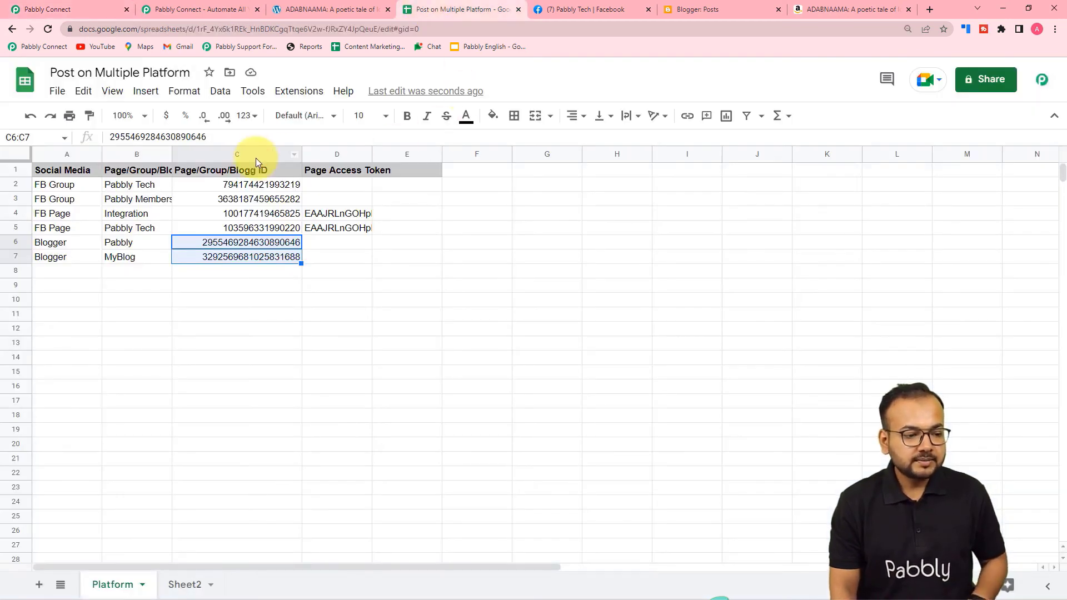
Select cells A2:D7 covering all six platform rows.
click(44, 187)
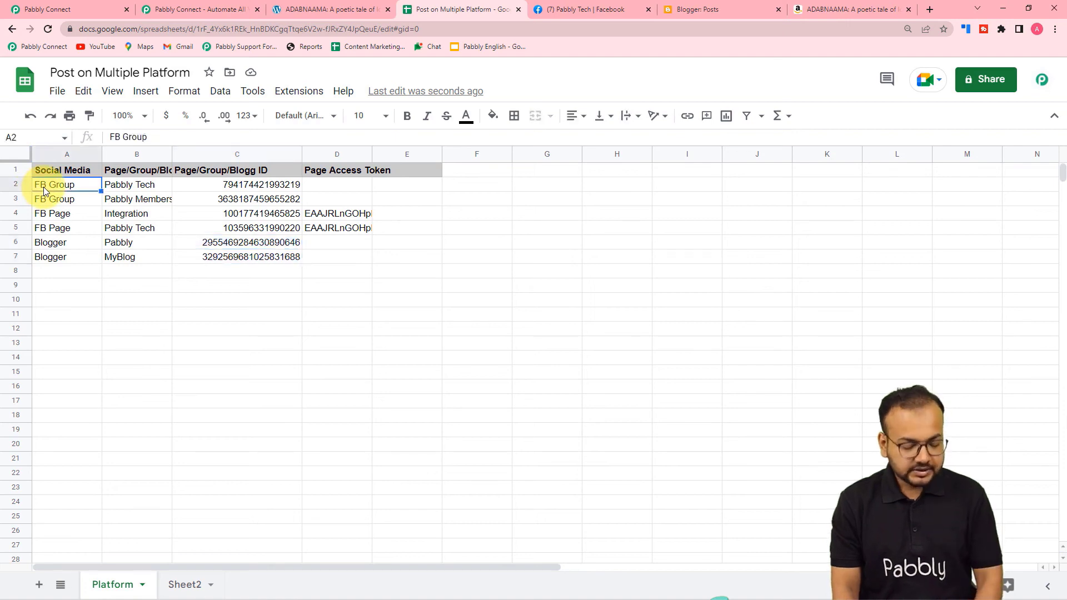
key(shift+Right)
key(shift+Right)
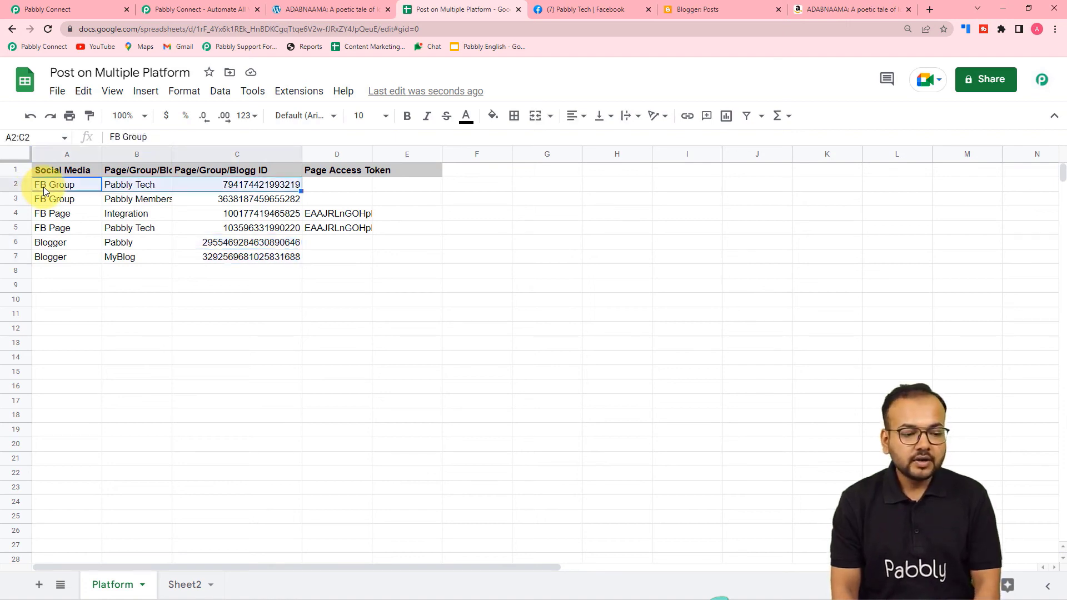
key(shift+Right)
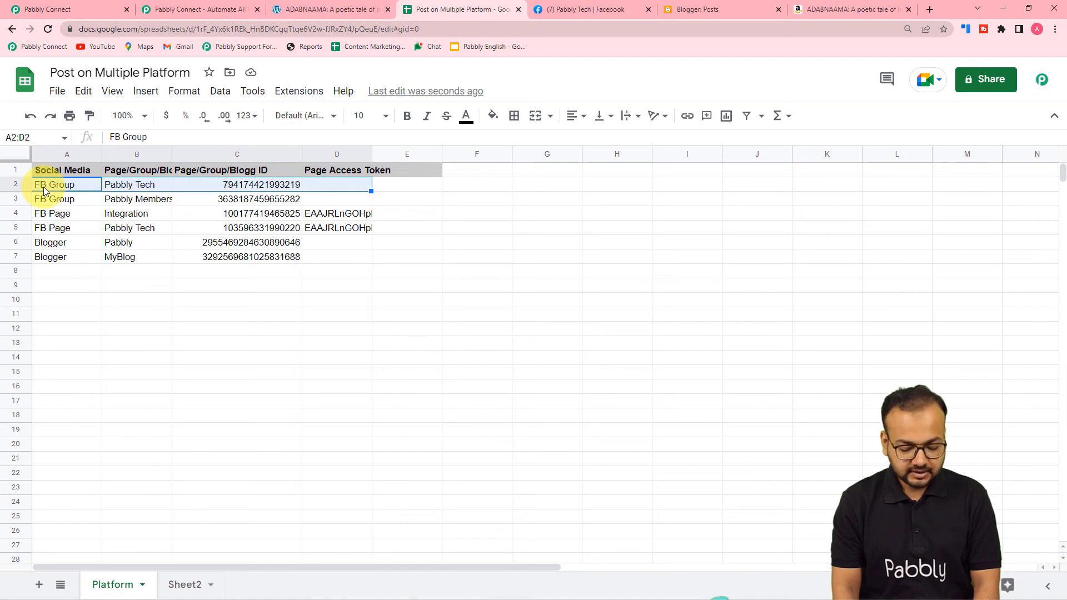
key(shift+Down)
key(shift+Down)
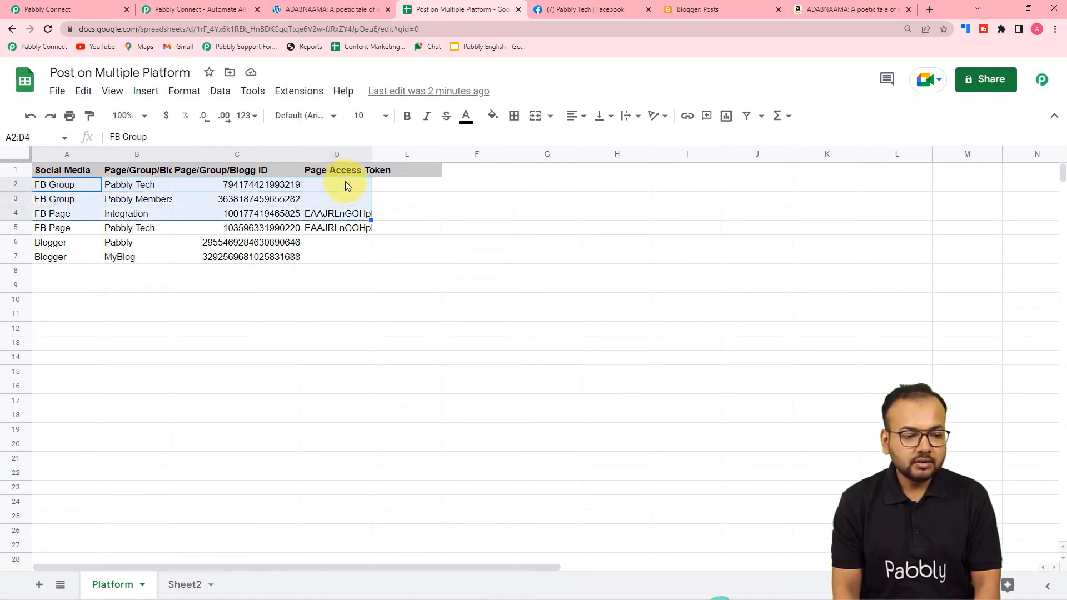
key(shift+Down)
key(shift+Down)
key(shift+Down)
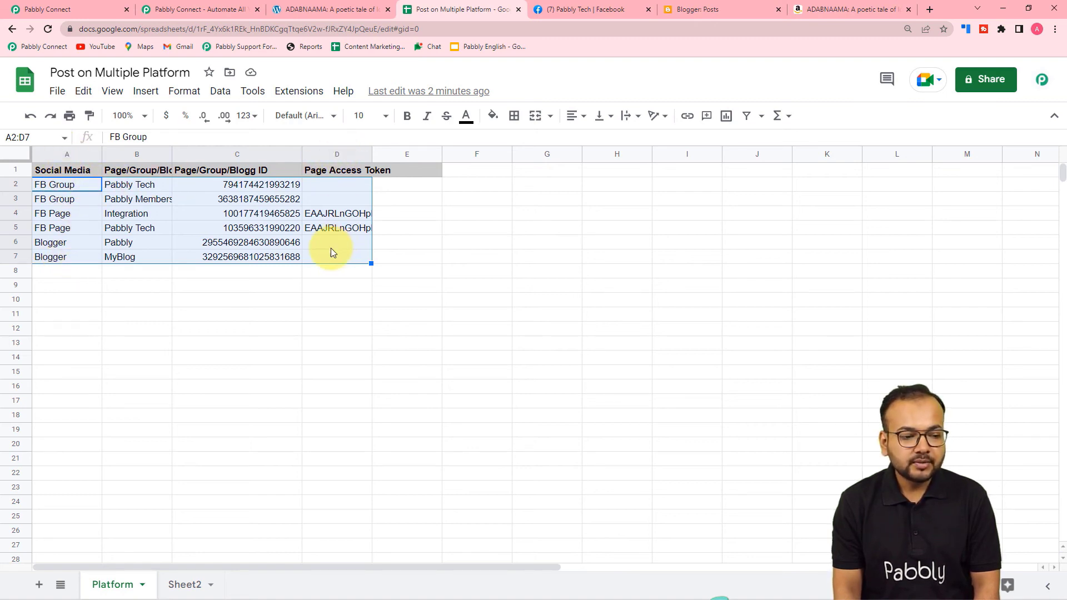
Copy the range address A2:D7 from the Name Box.
click(33, 136)
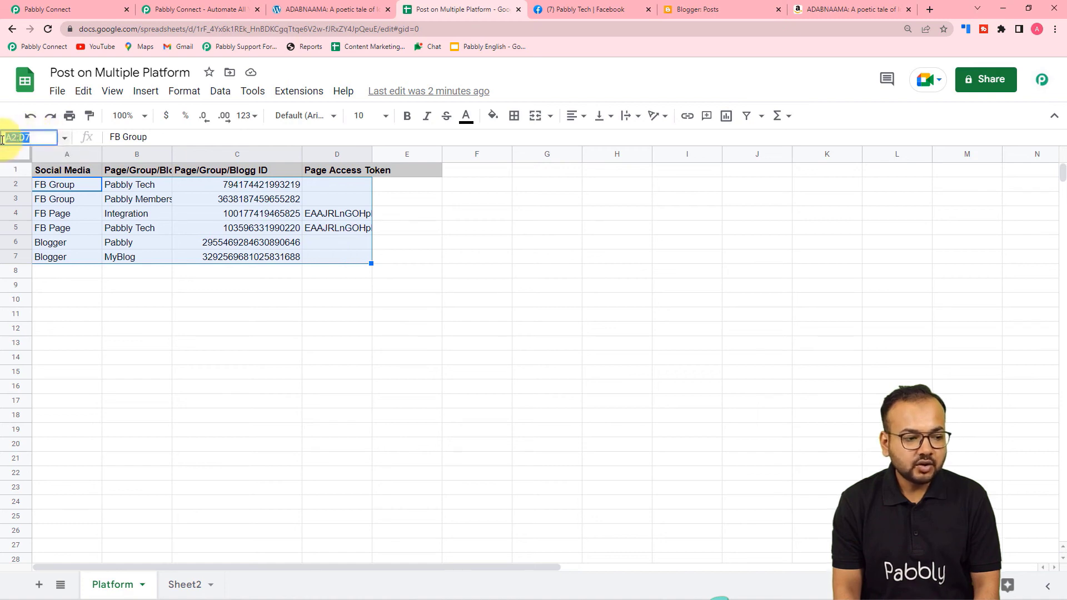
right_click(17, 139)
click(35, 181)
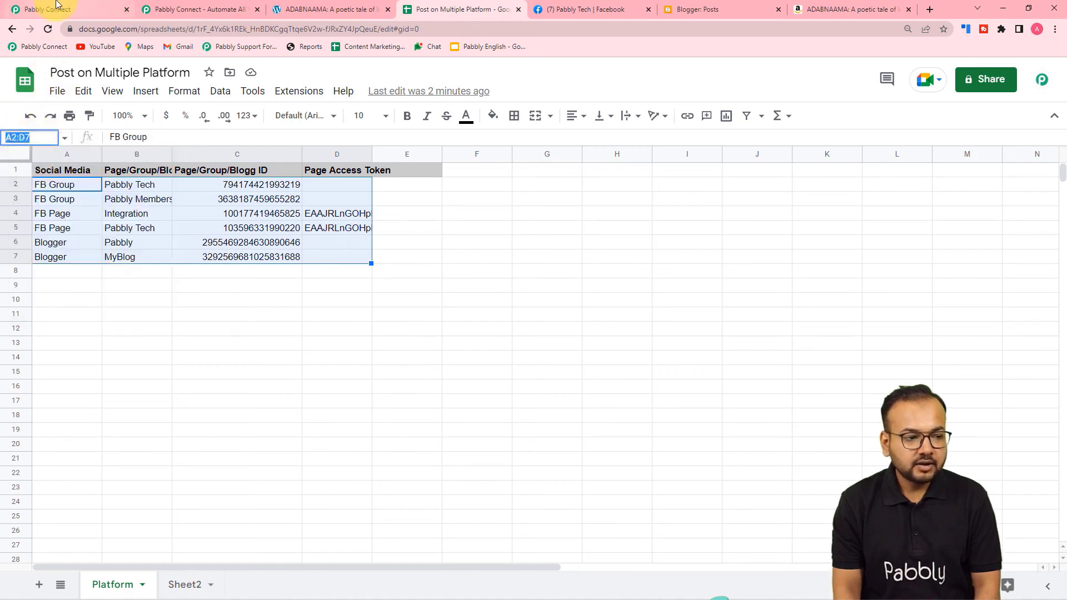
click(55, 9)
Paste A2:D7 as the row range and switch Simple Response off.
right_click(247, 203)
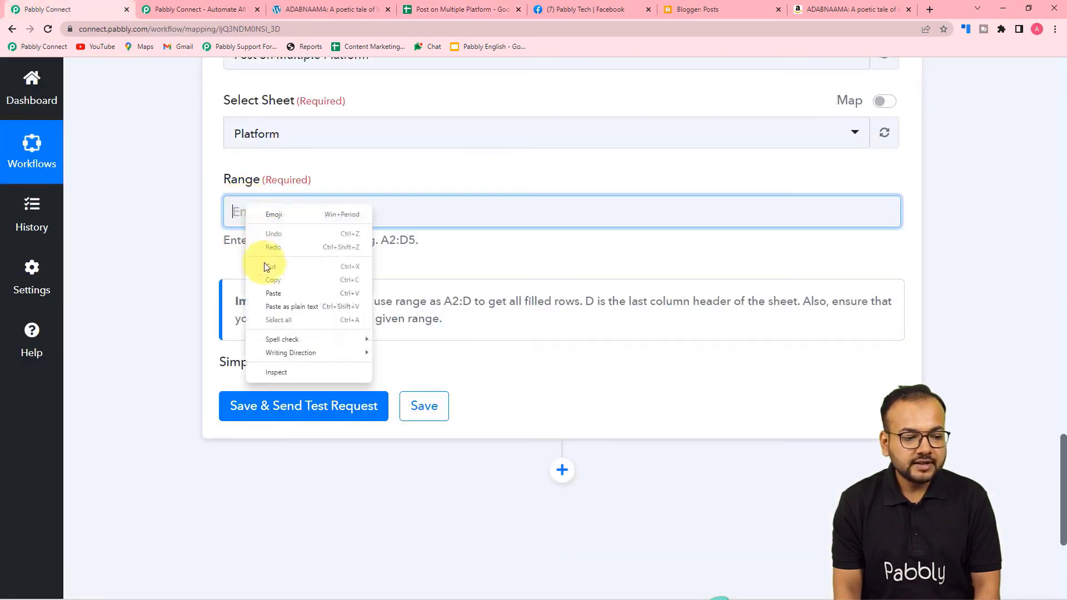
click(270, 292)
scroll(172, 252, down, 2)
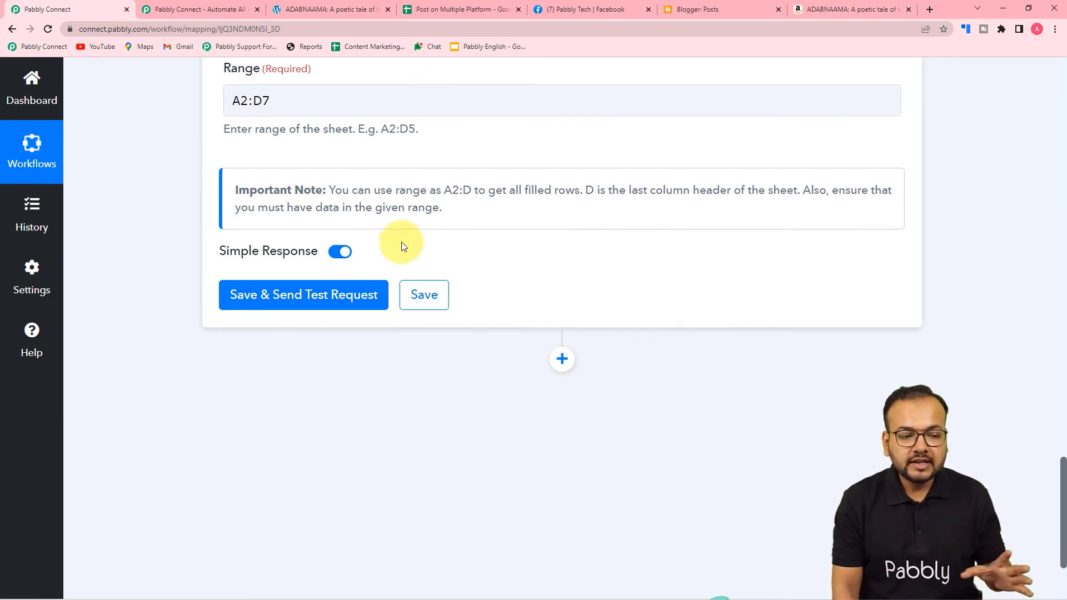
click(337, 253)
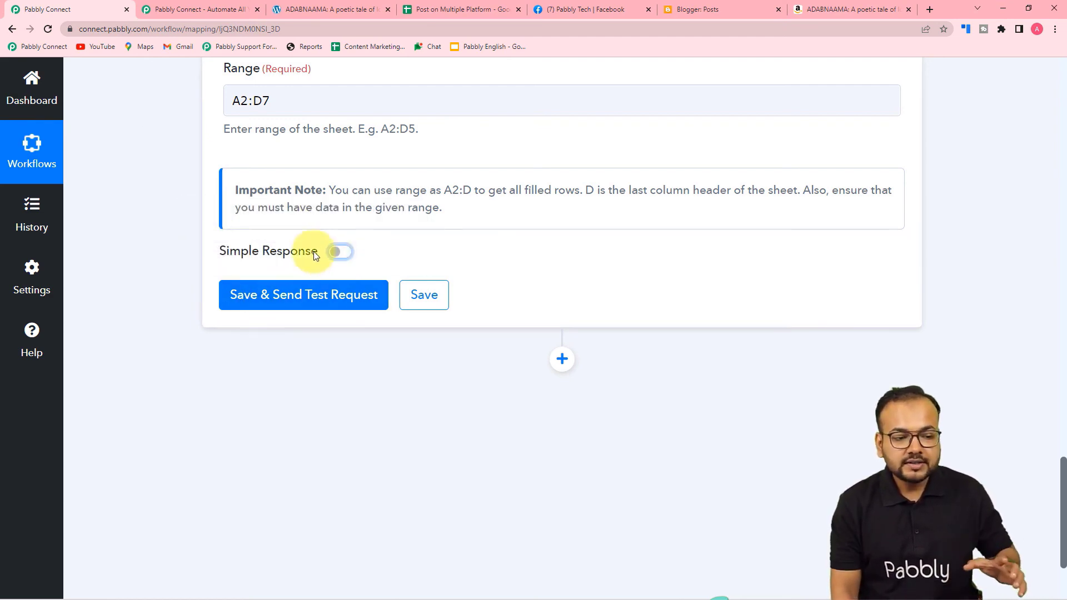
Save and test the Get Row(s) step, then inspect the returned rows in the enlarged response box.
mouse_move(315, 254)
click(282, 295)
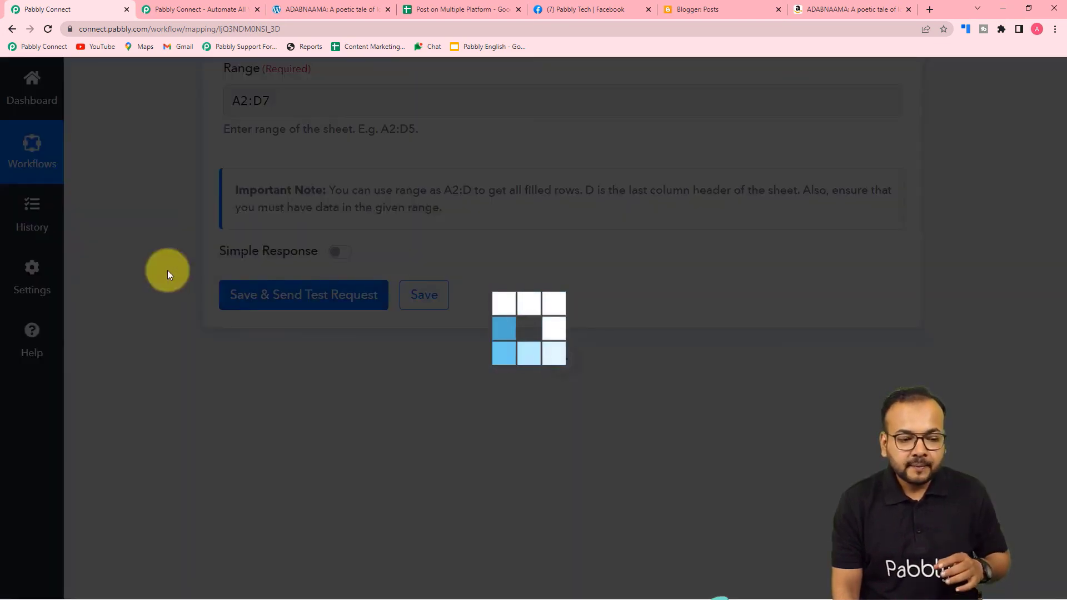
scroll(168, 270, down, 3)
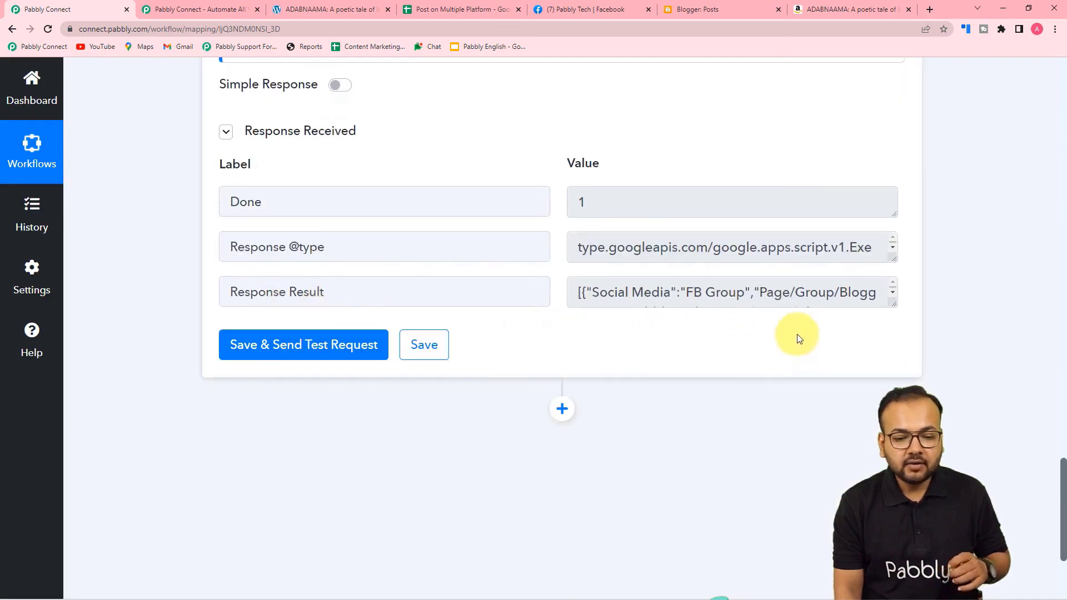
drag(893, 304, 895, 488)
scroll(624, 368, down, 3)
scroll(624, 369, up, 3)
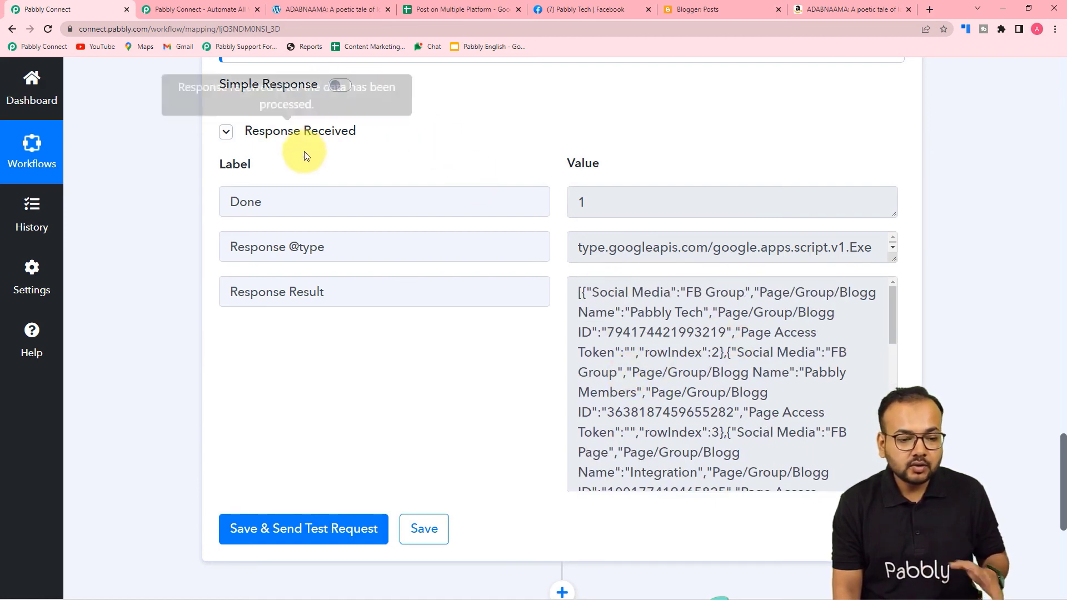
scroll(674, 333, down, 1)
scroll(691, 360, up, 1)
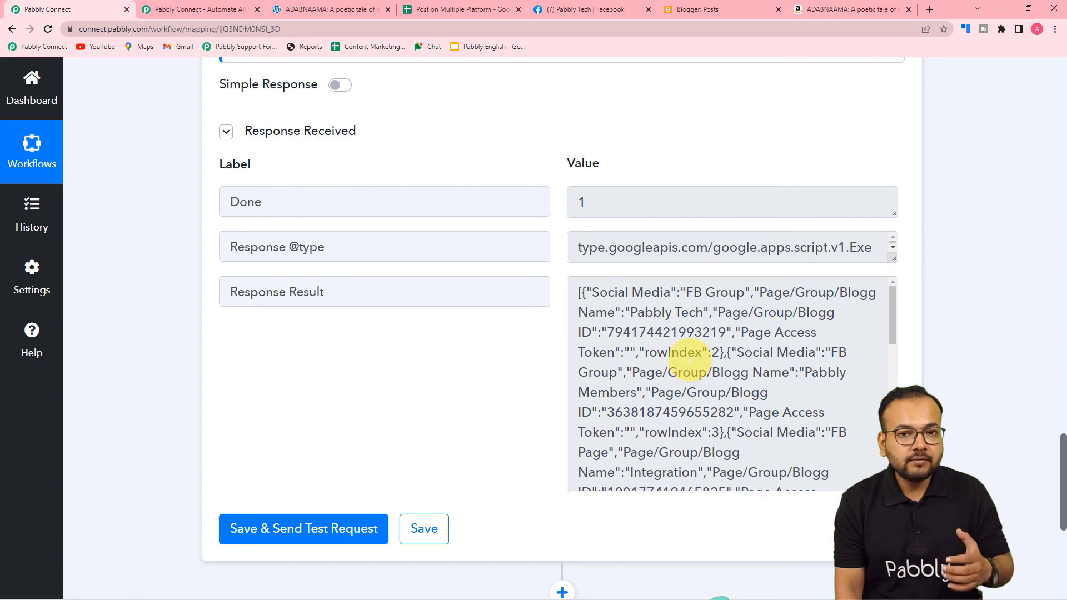
scroll(691, 360, down, 2)
scroll(690, 360, up, 2)
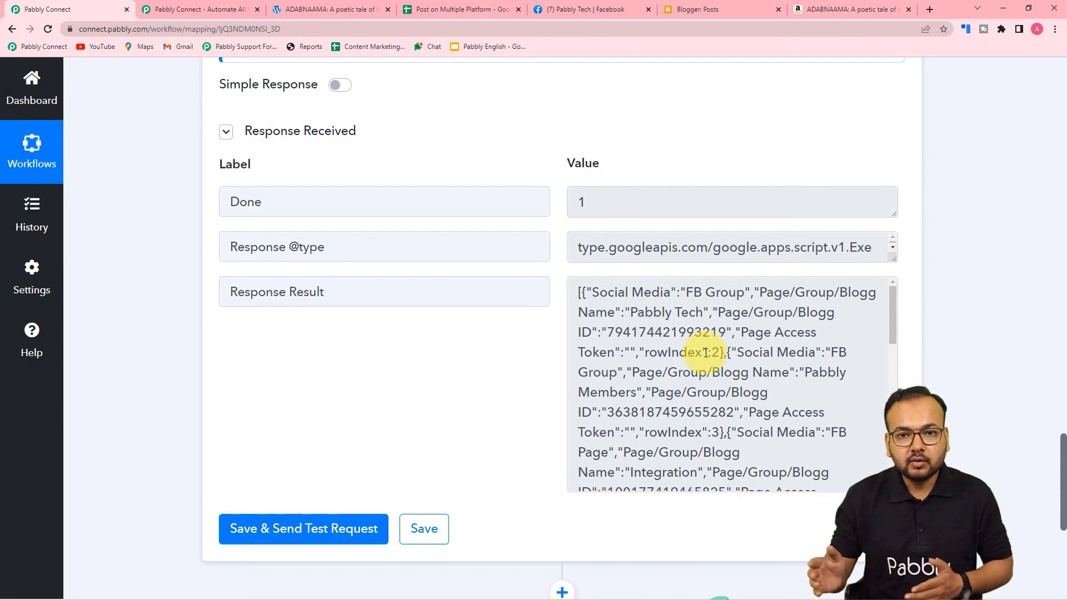
scroll(155, 345, down, 5)
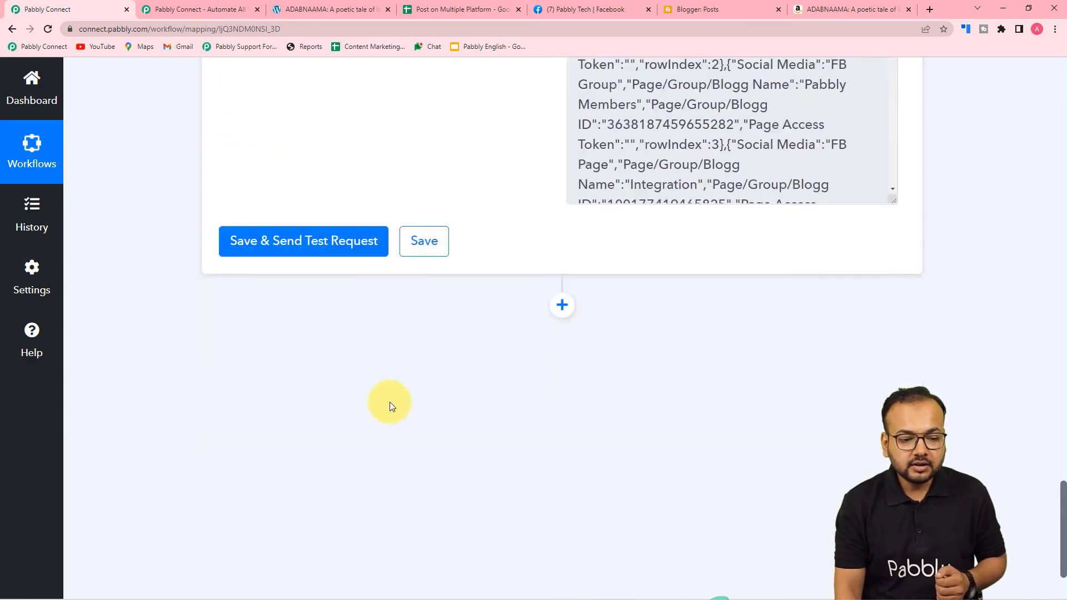
Add an Iterator step that loops over 2. Response Result [].
click(562, 258)
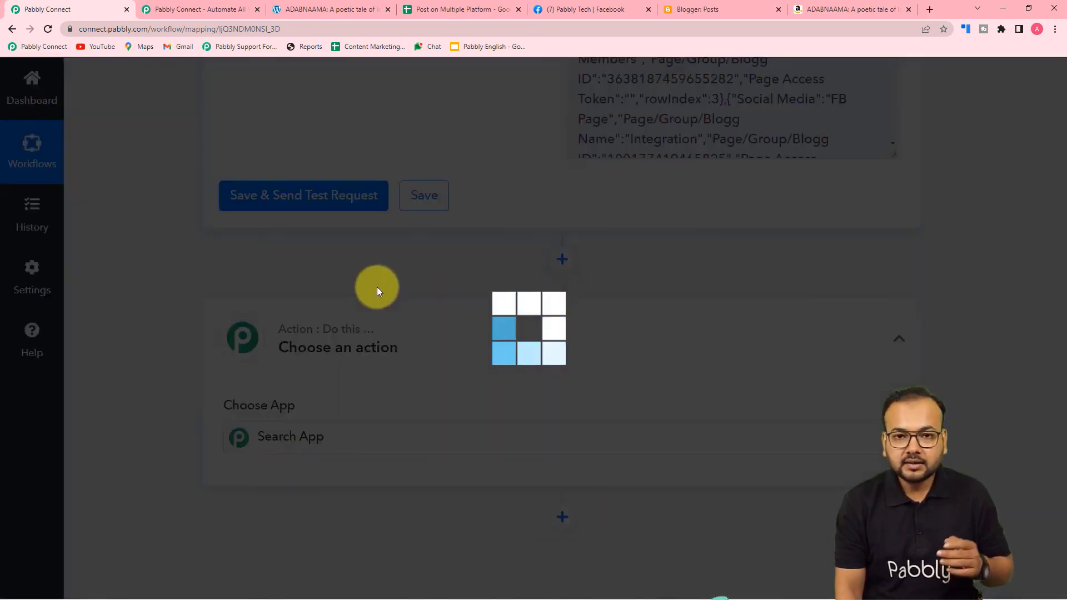
scroll(377, 292, down, 3)
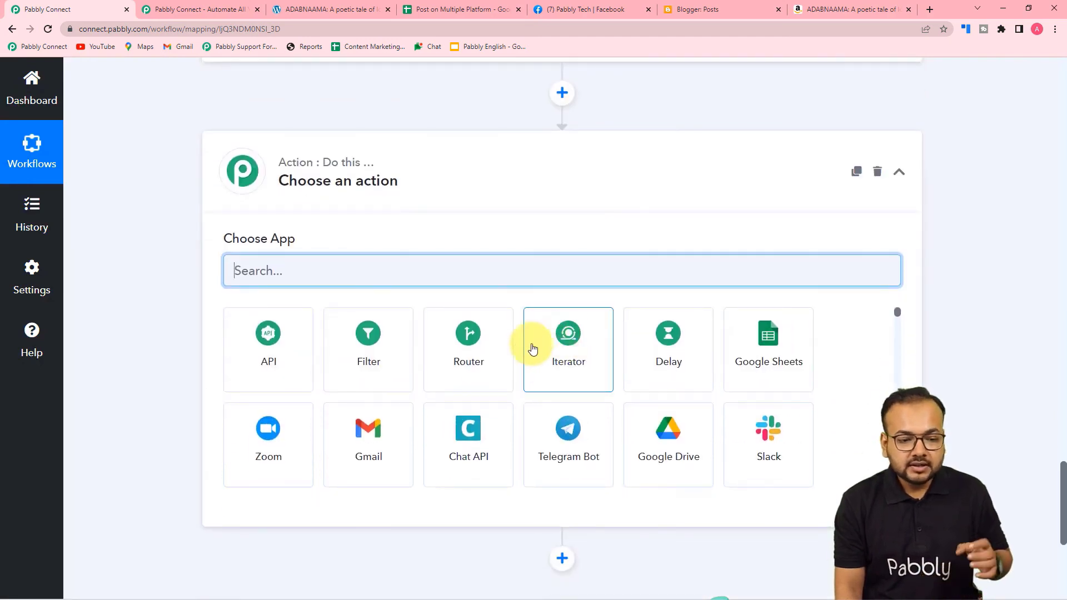
click(581, 373)
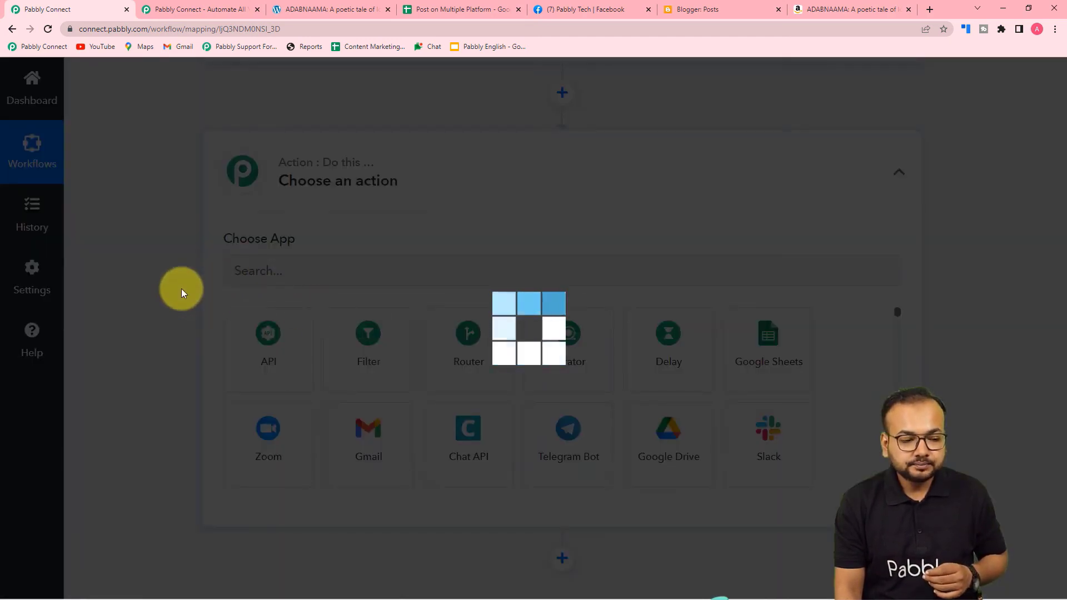
scroll(181, 288, down, 2)
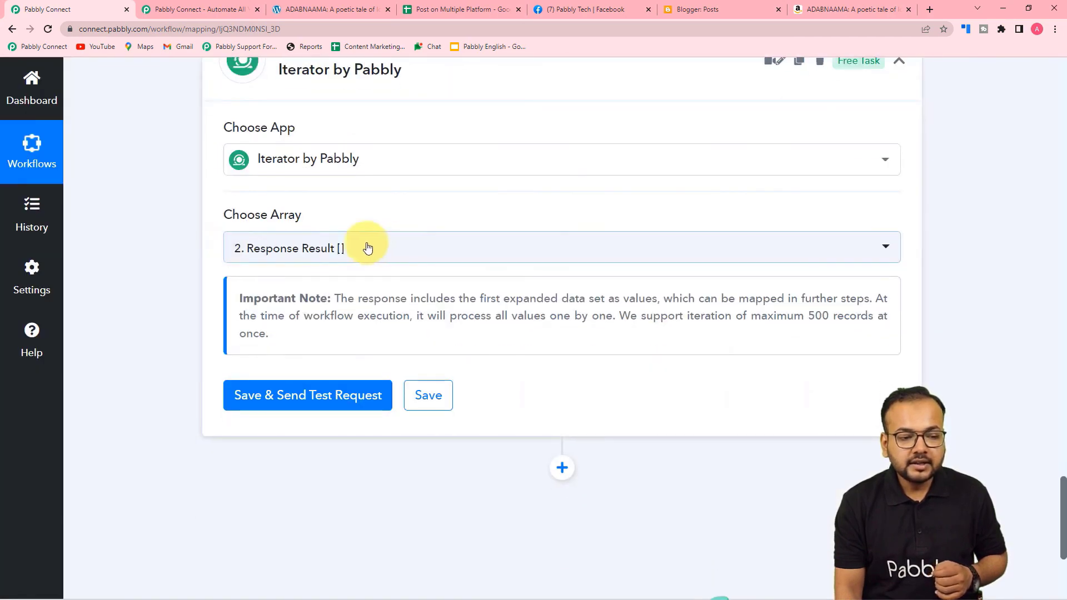
mouse_move(295, 216)
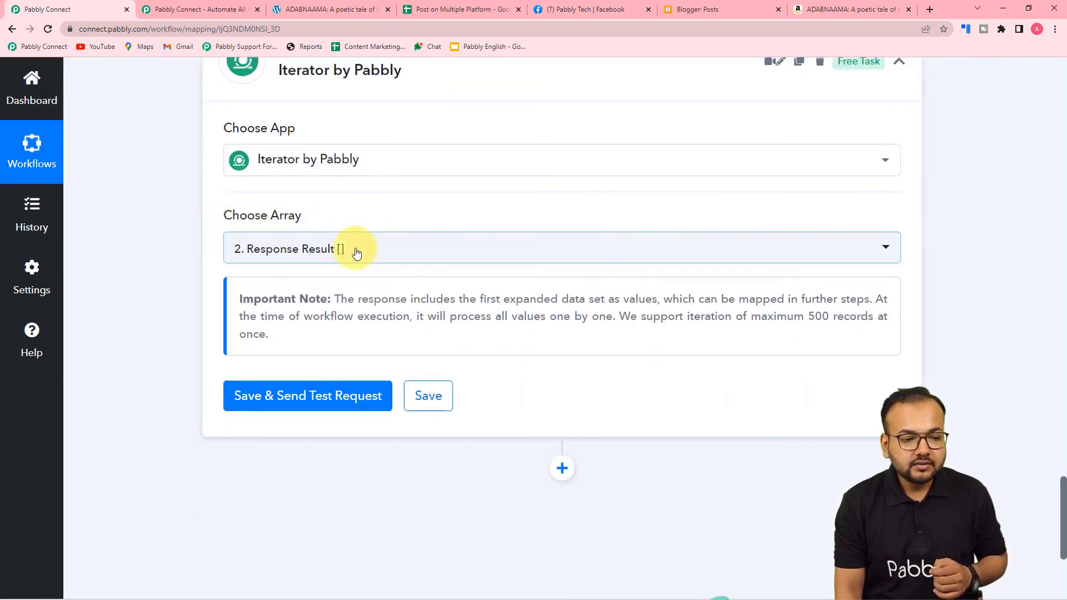
scroll(352, 246, up, 7)
scroll(256, 89, up, 3)
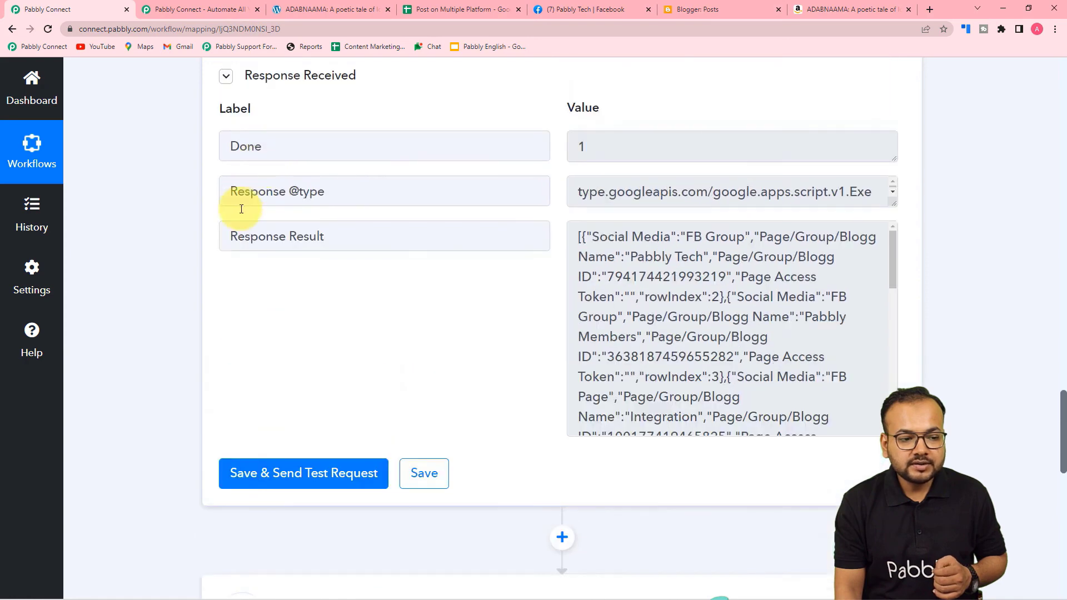
scroll(324, 242, down, 12)
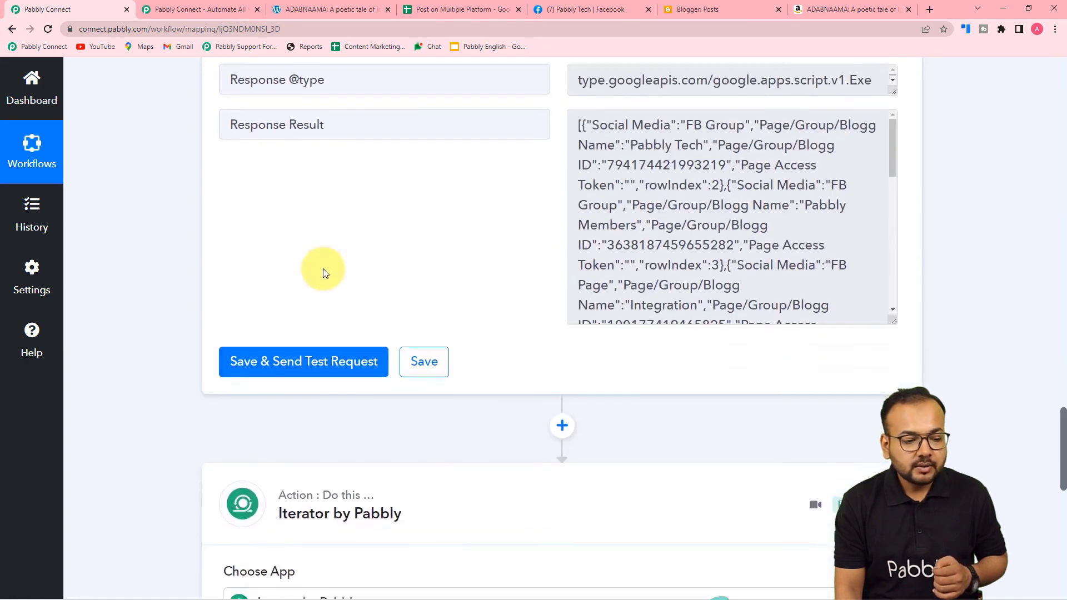
click(340, 139)
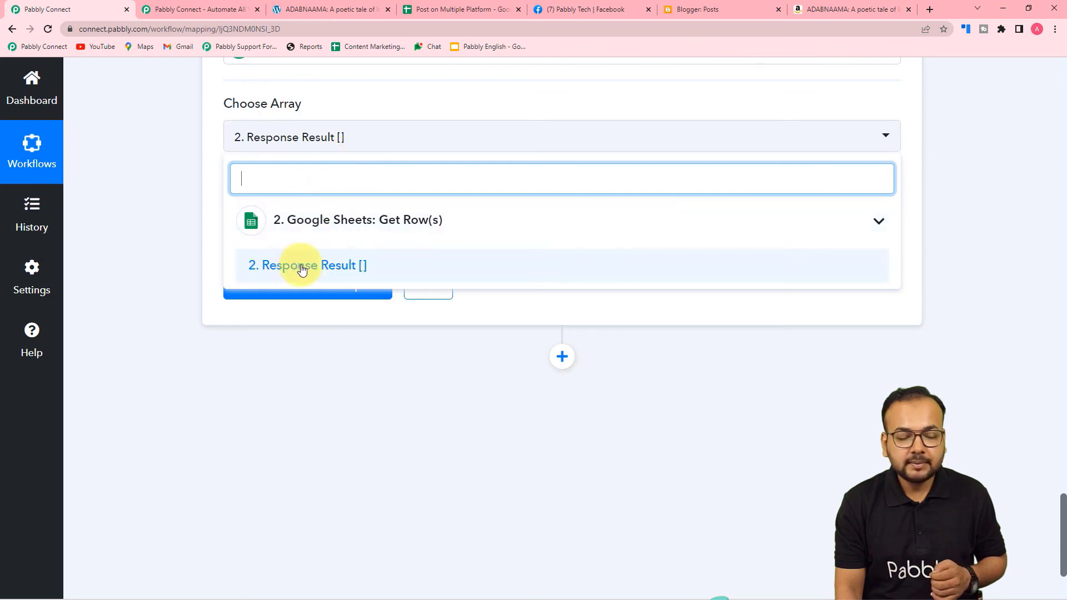
click(281, 265)
click(136, 215)
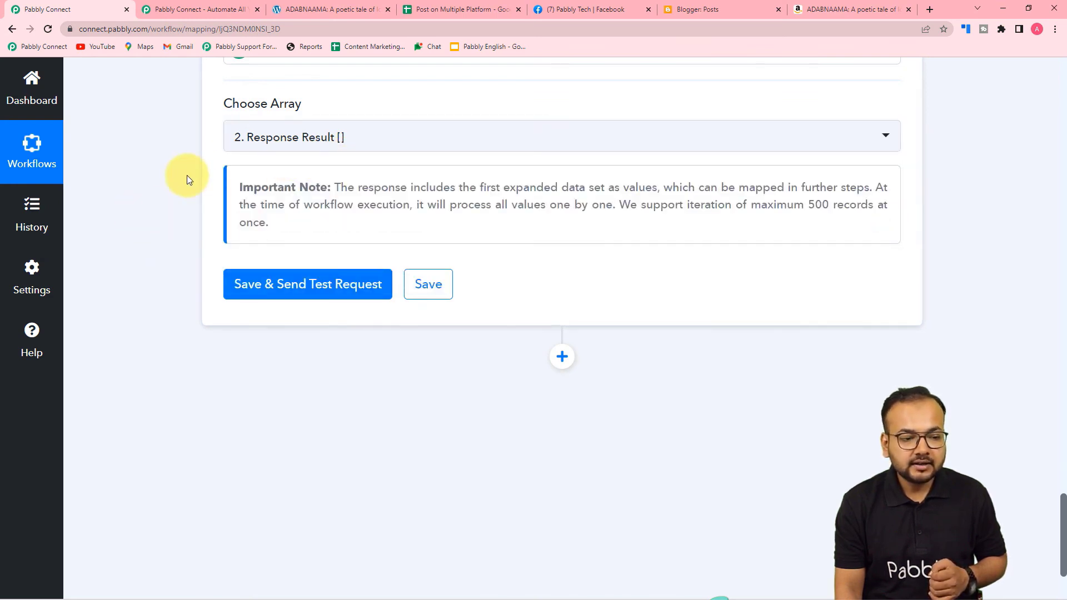
Save and test the Iterator, which returns the first row: FB Group, Pabbly Tech.
scroll(187, 200, down, 2)
click(292, 172)
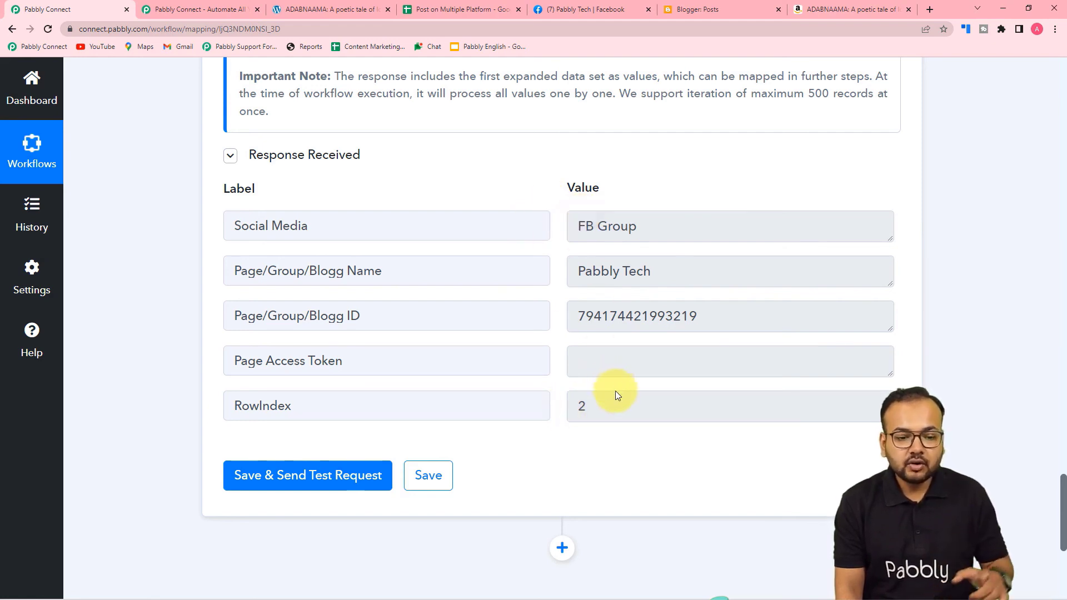
scroll(619, 393, up, 5)
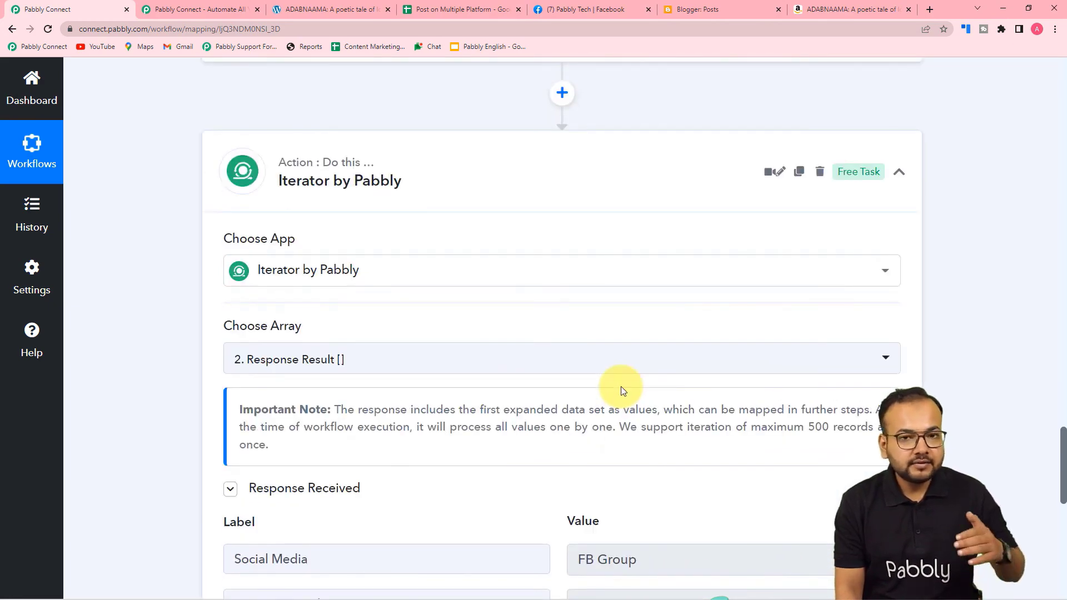
scroll(619, 386, down, 1)
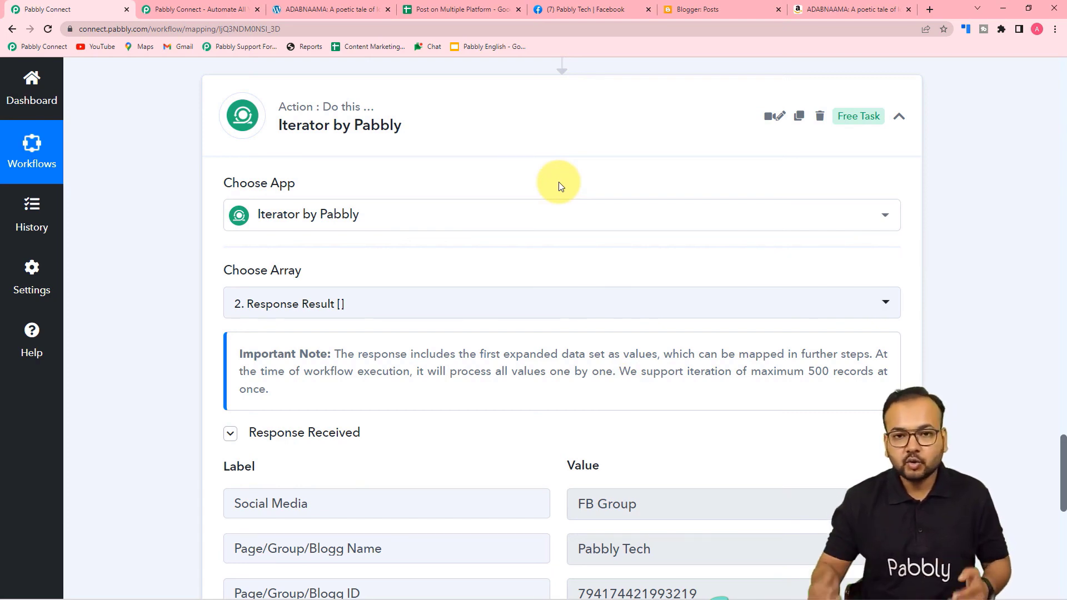
scroll(559, 186, down, 6)
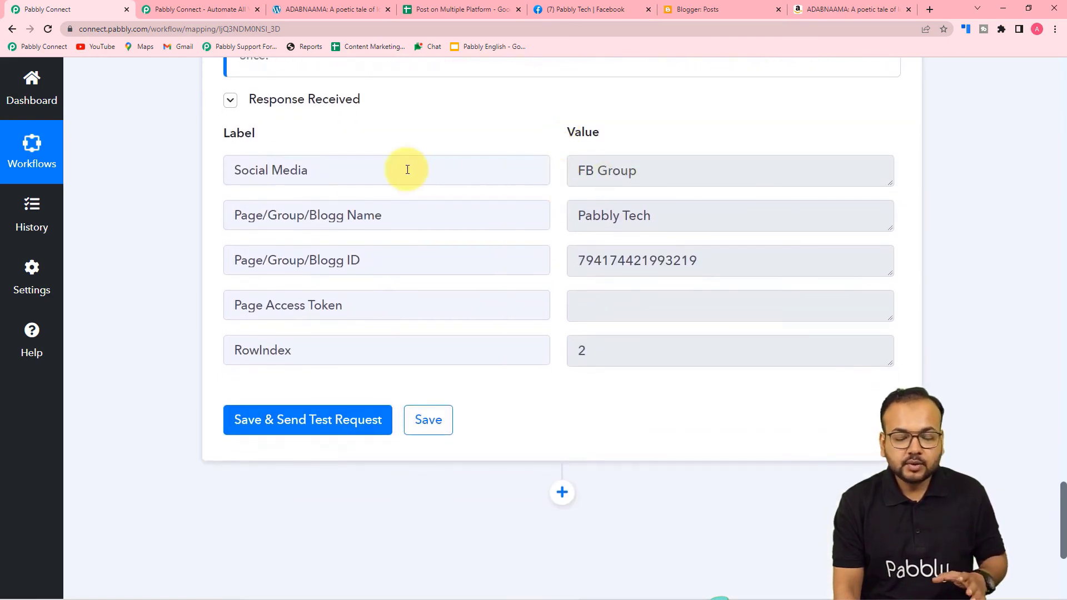
scroll(164, 165, down, 5)
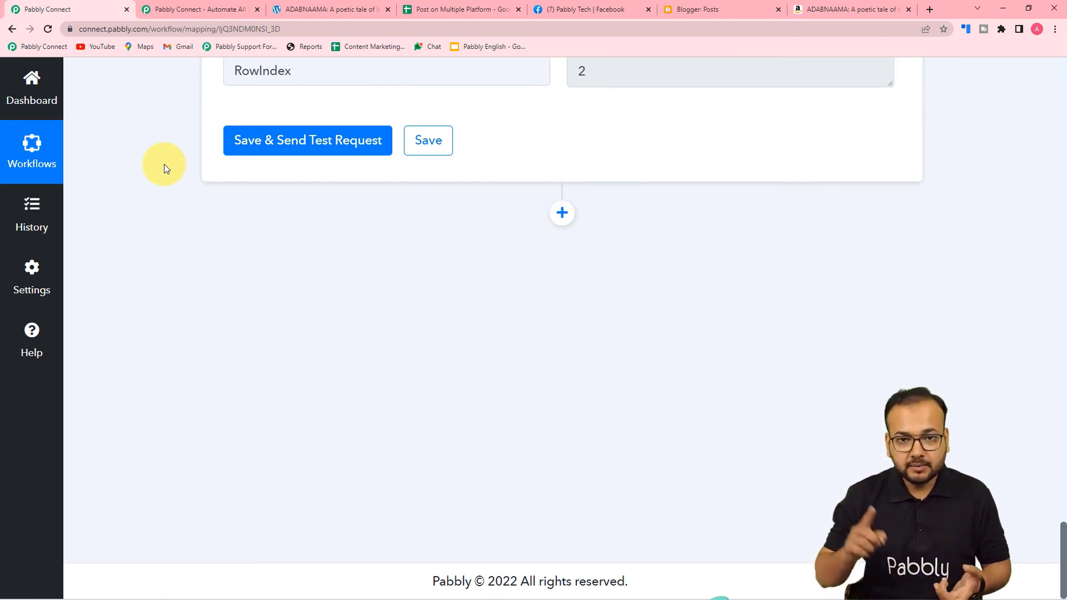
click(431, 10)
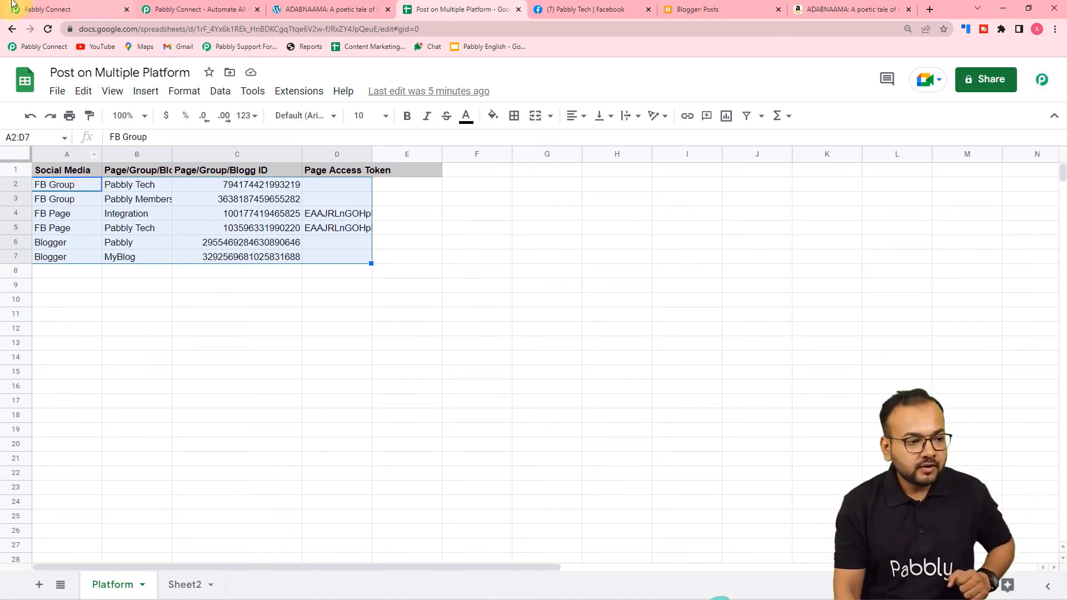
Check the six platform rows in A2:D7, then return to the Pabbly Connect workflow.
click(77, 9)
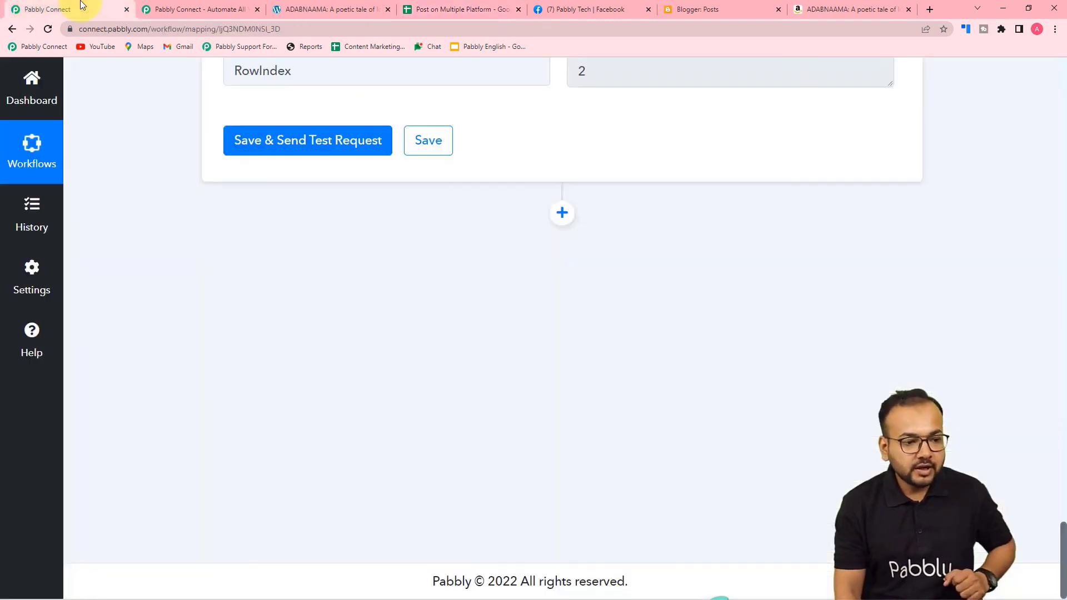
Add a Router by Pabbly step after the Iterator and create a third route.
click(565, 221)
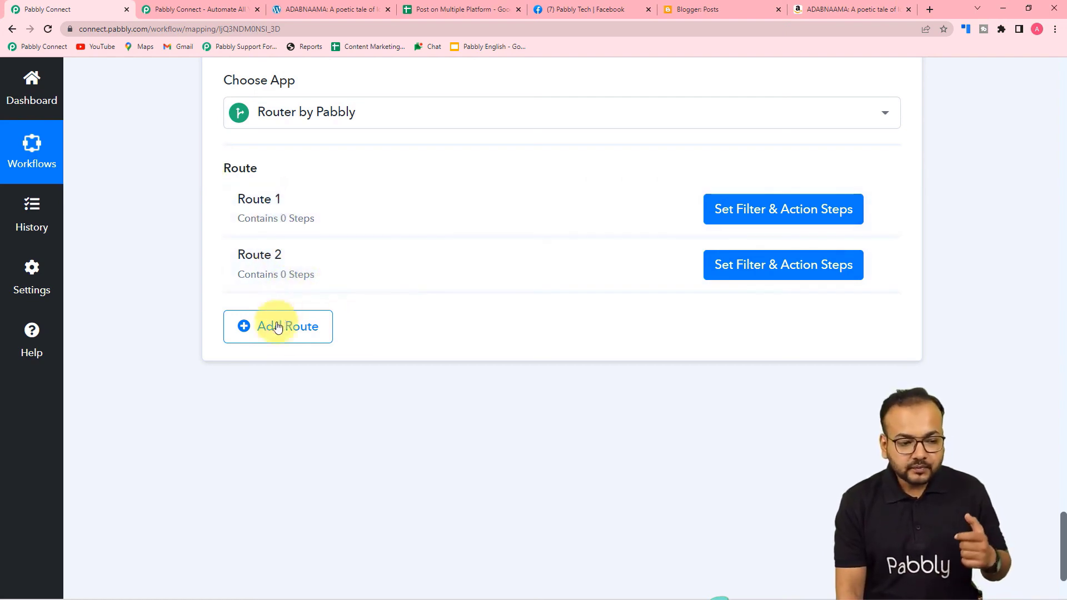
click(278, 332)
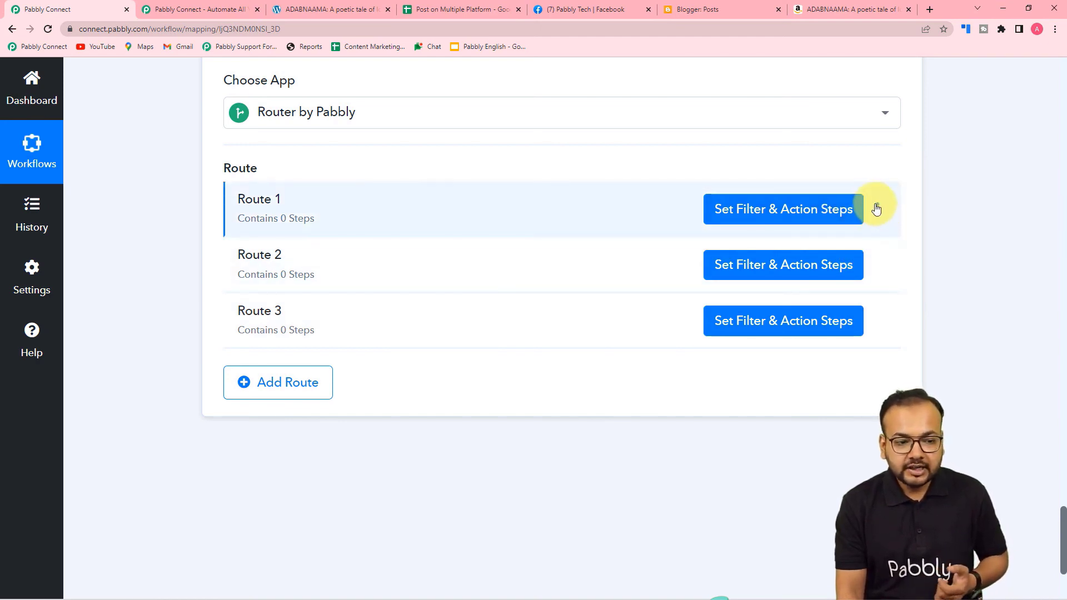
click(876, 210)
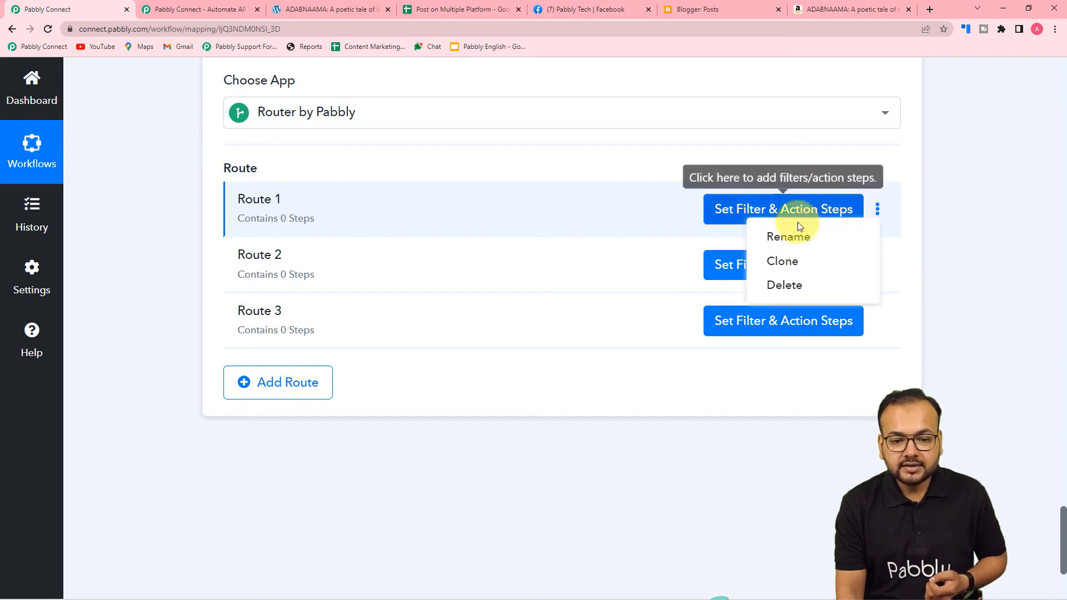
Rename Route 1, replacing its old name with 'Facebo' as the start of Facebook Groups.
click(779, 233)
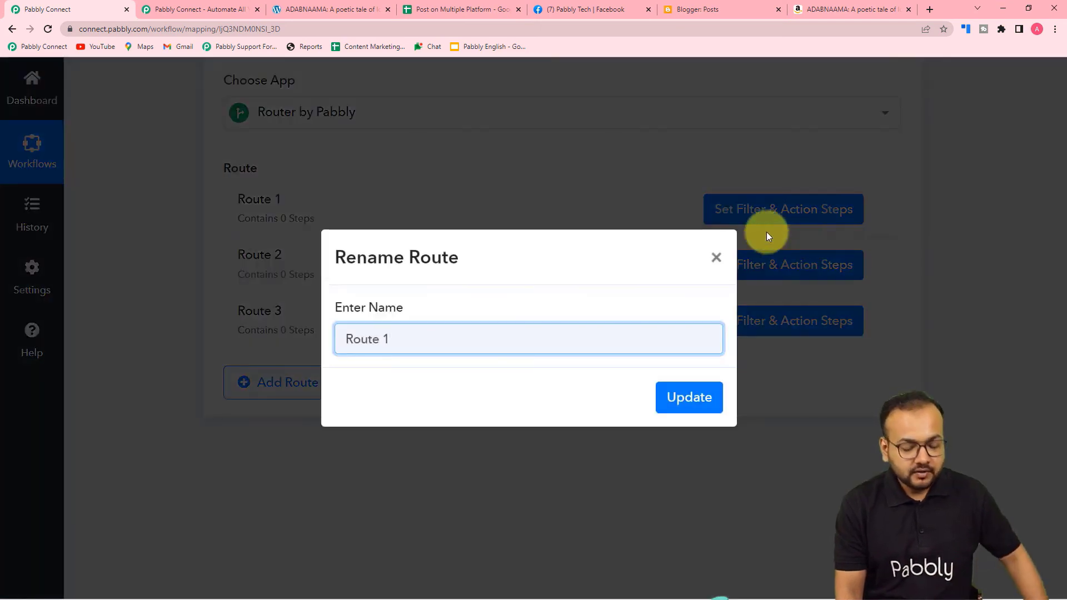
key(BackSpace)
key(BackSpace)
key(BackSpace)
key(BackSpace)
key(BackSpace)
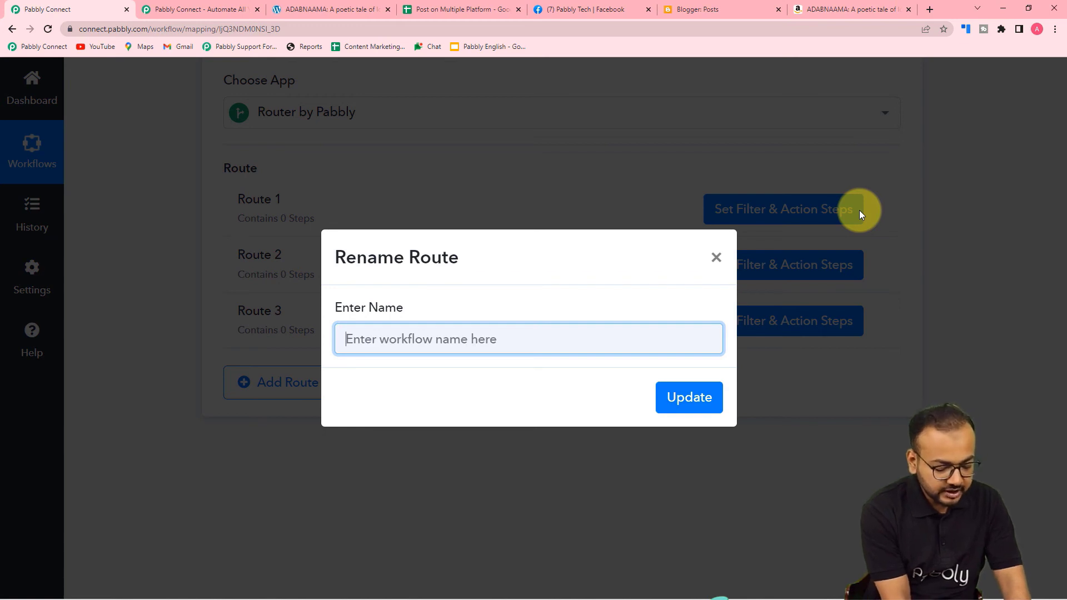
text(Fa)
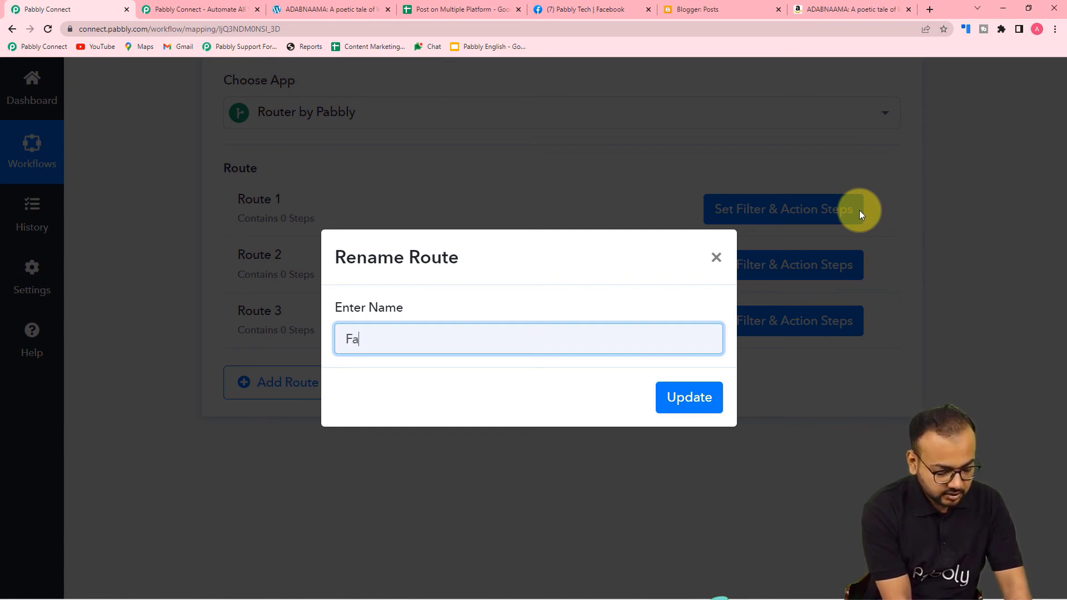
text(cebo)
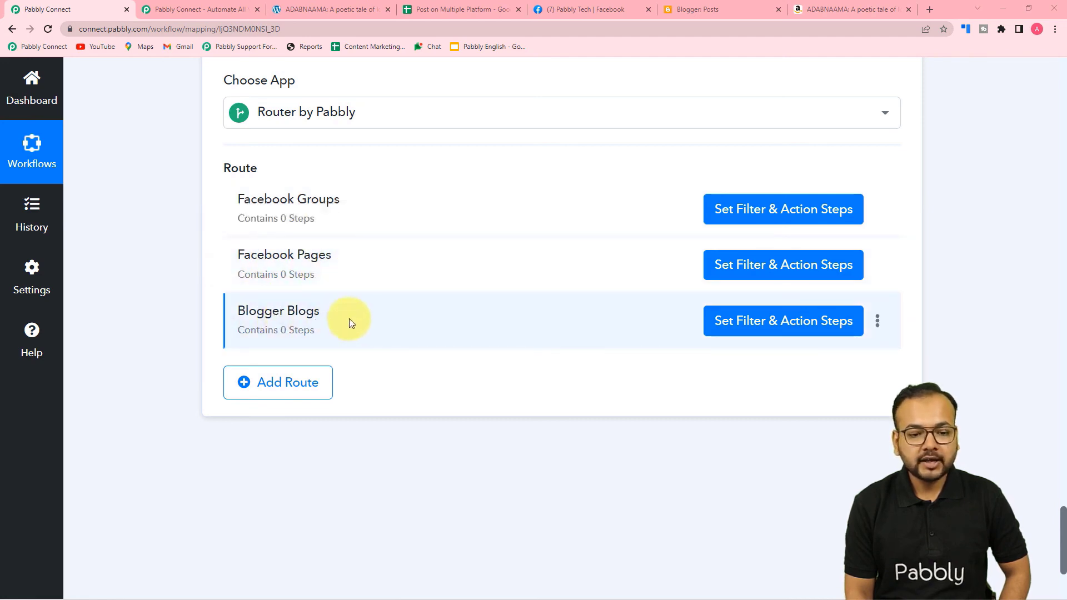
Open the filter setup for the Facebook Groups route.
click(761, 216)
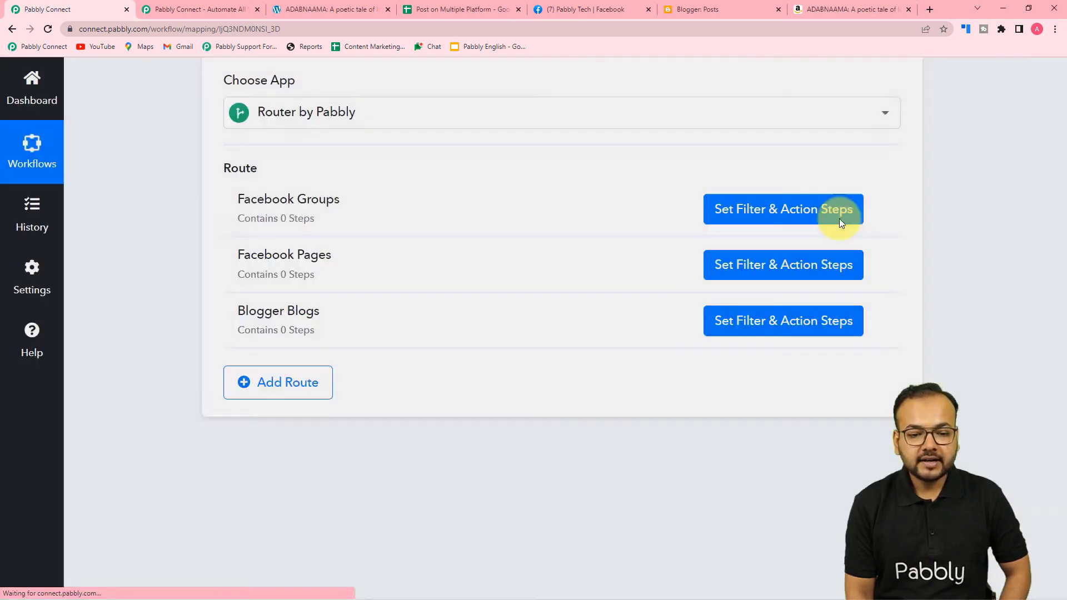
scroll(639, 241, down, 1)
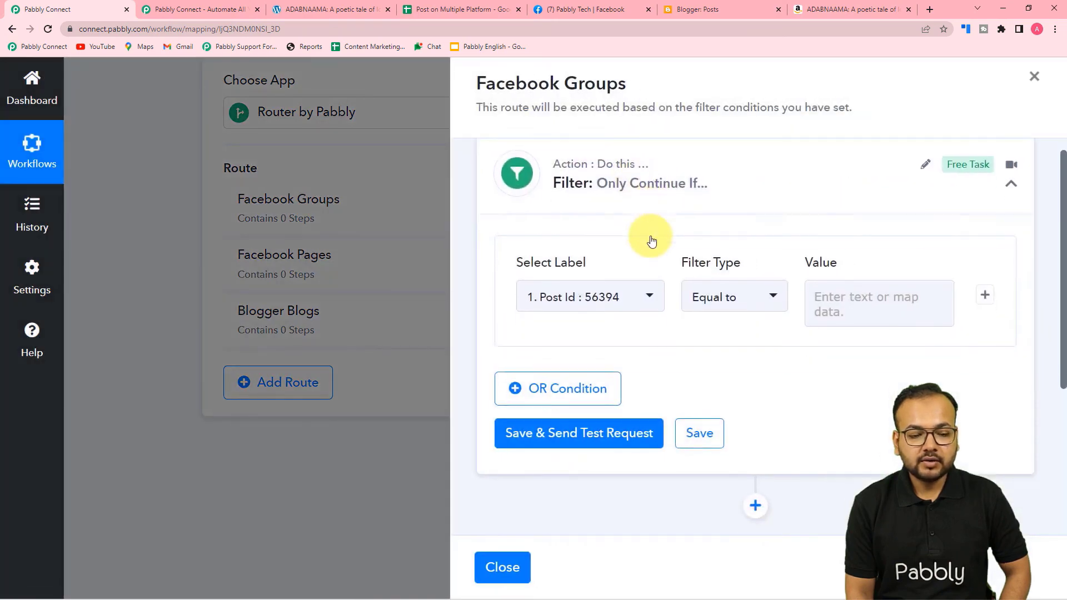
scroll(648, 239, up, 1)
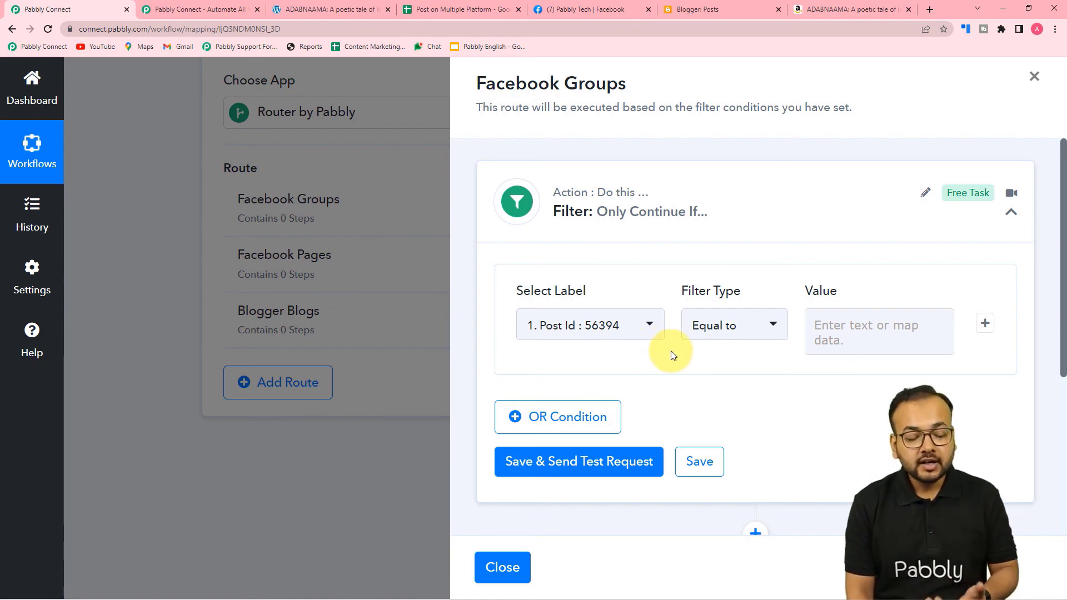
click(503, 567)
scroll(269, 375, up, 8)
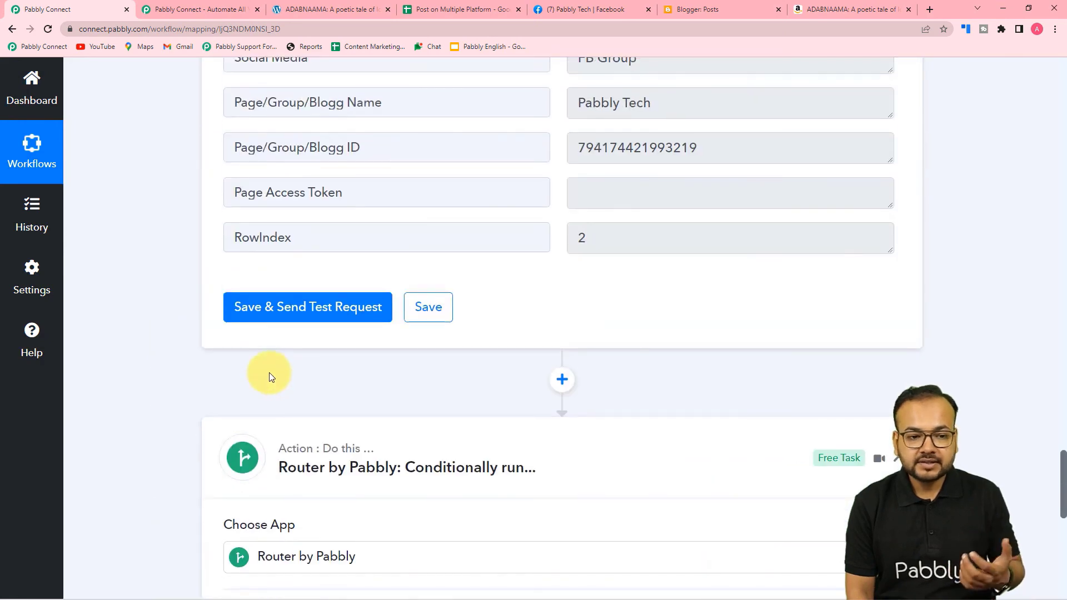
scroll(269, 377, up, 4)
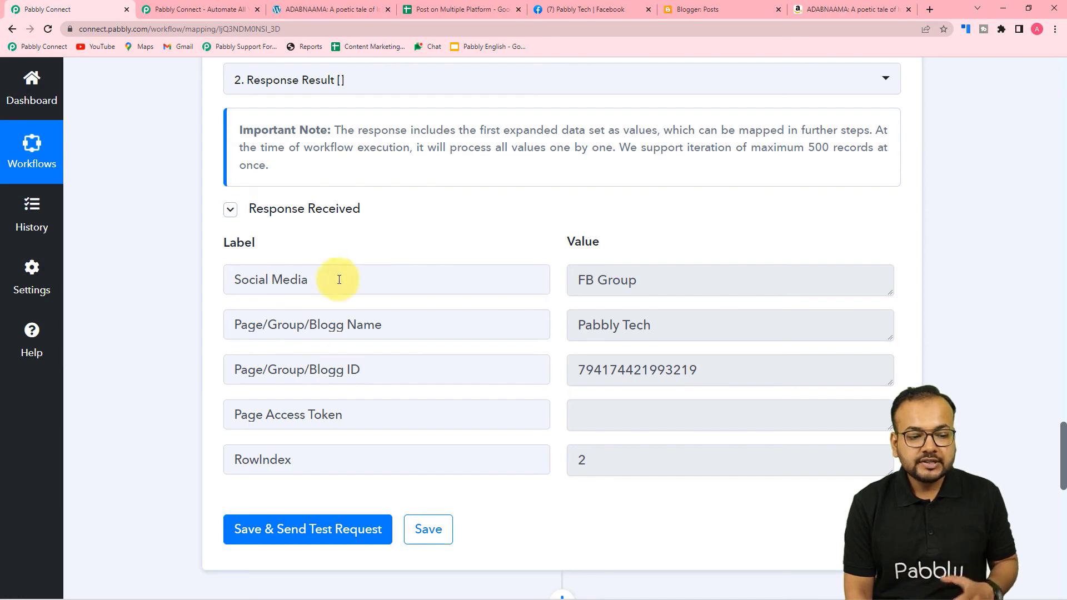
scroll(356, 401, down, 10)
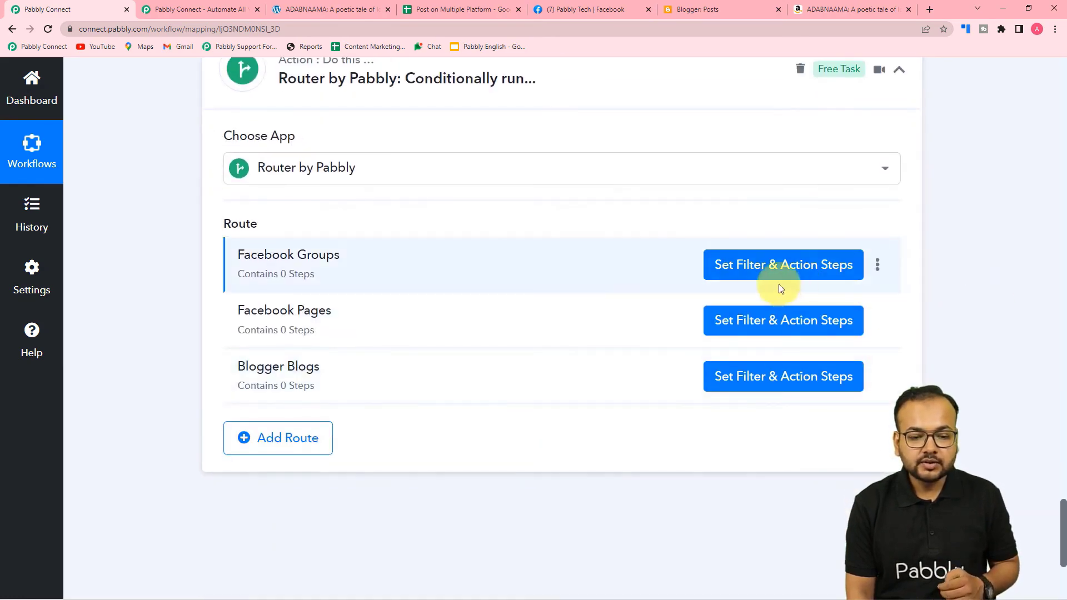
click(777, 272)
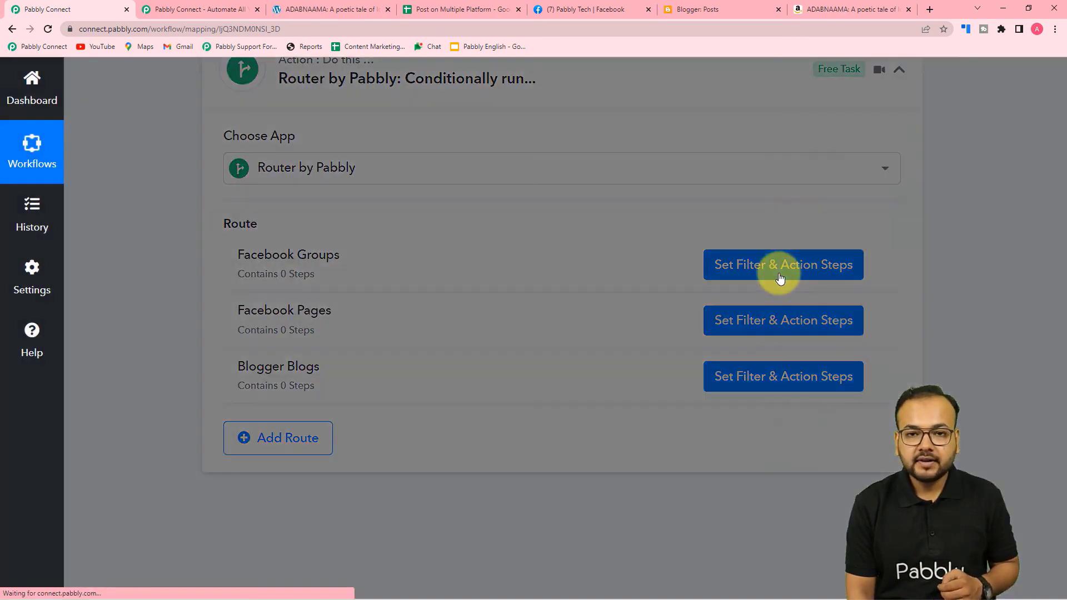
scroll(682, 276, down, 3)
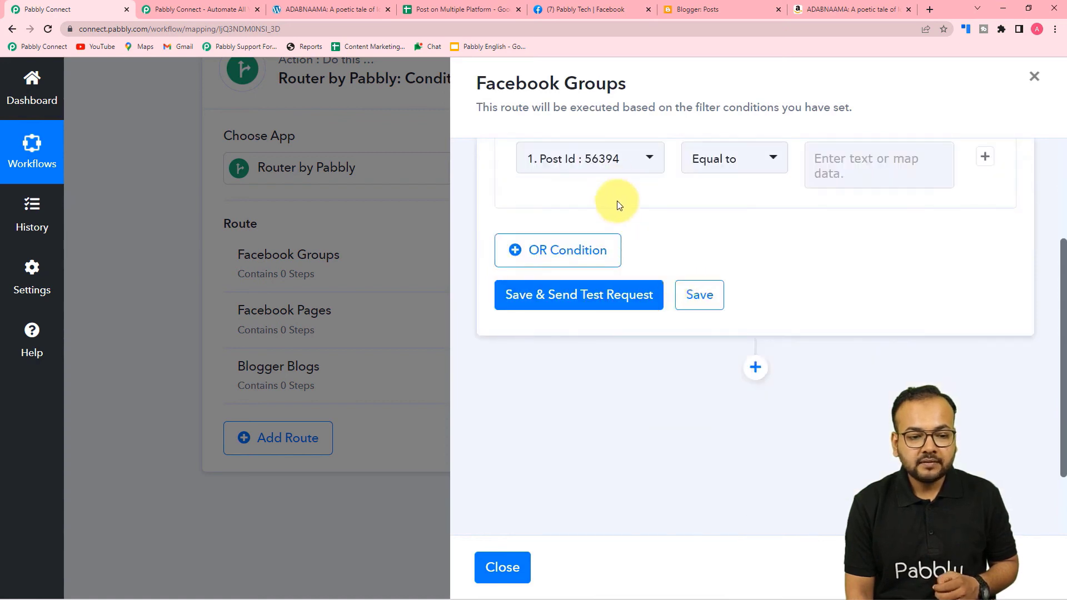
scroll(614, 176, up, 1)
Set the filter label to the Iterator's Social Media field, checking labels in the spreadsheet.
click(597, 273)
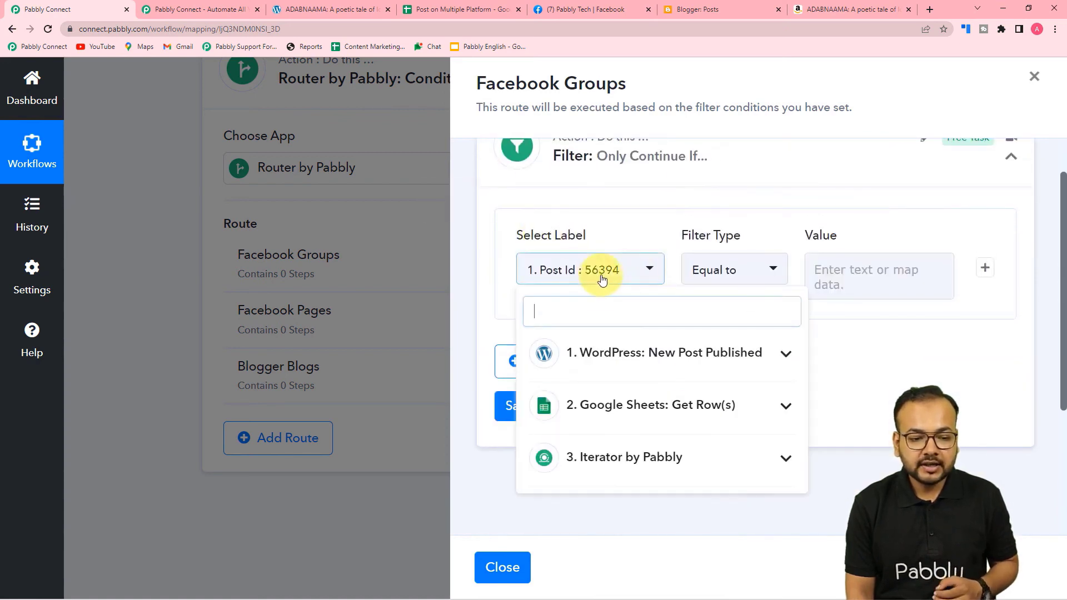
scroll(597, 465, down, 1)
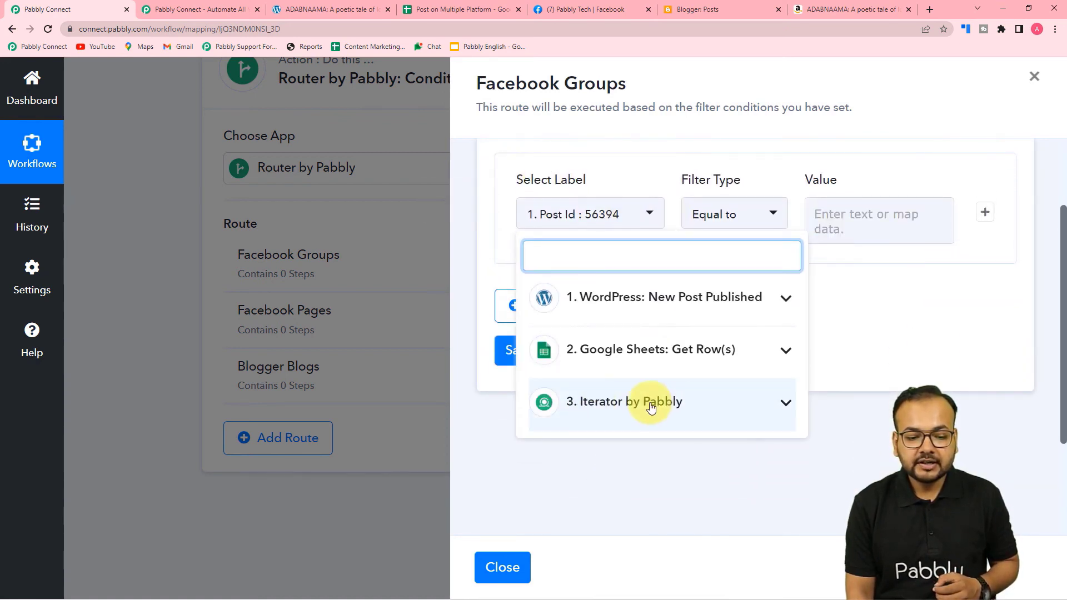
click(650, 401)
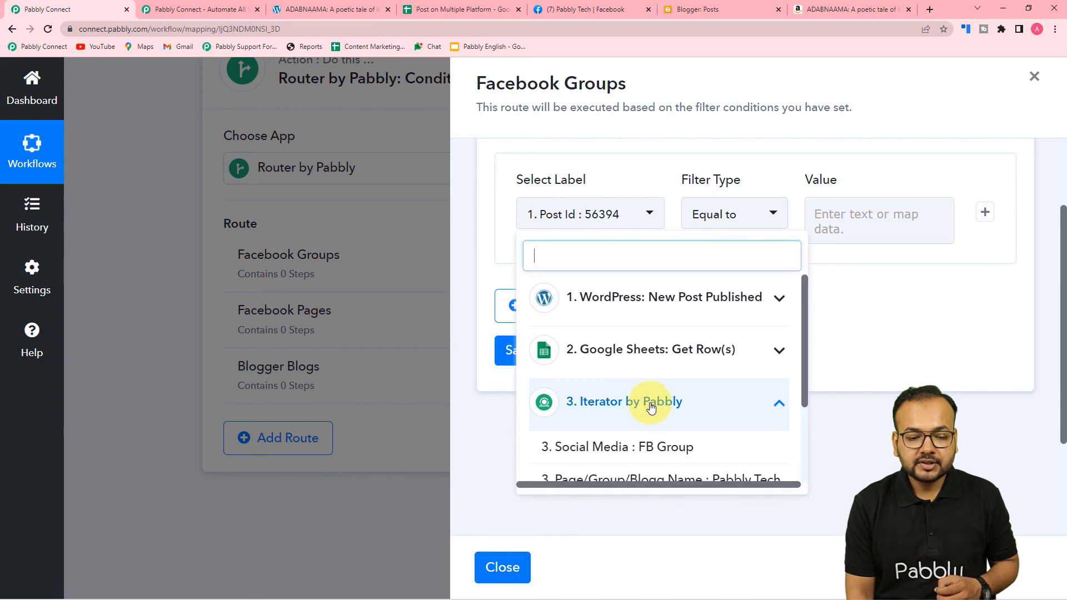
click(614, 448)
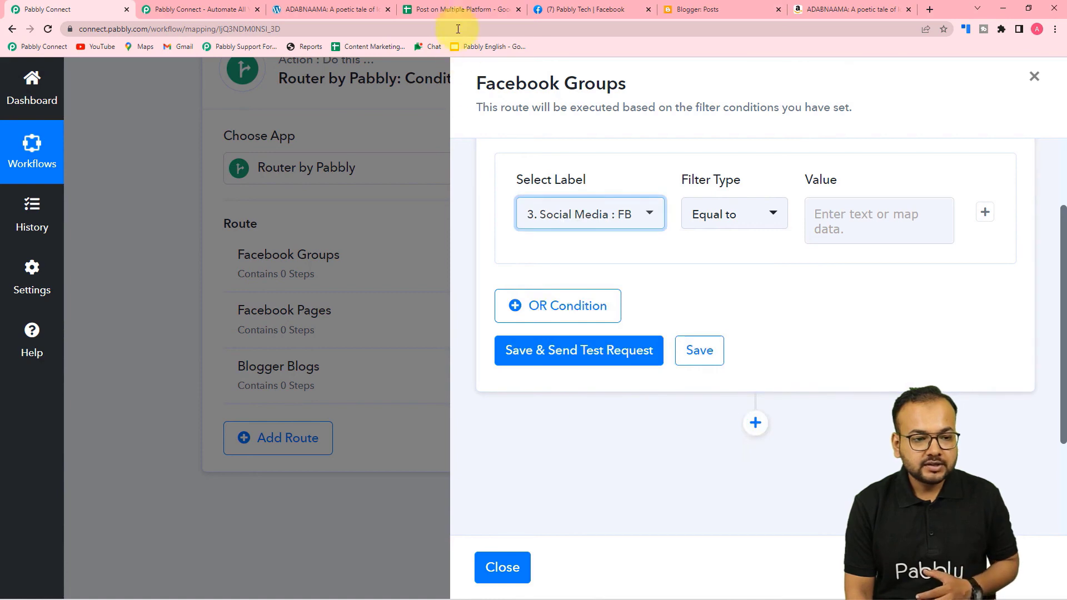
click(457, 8)
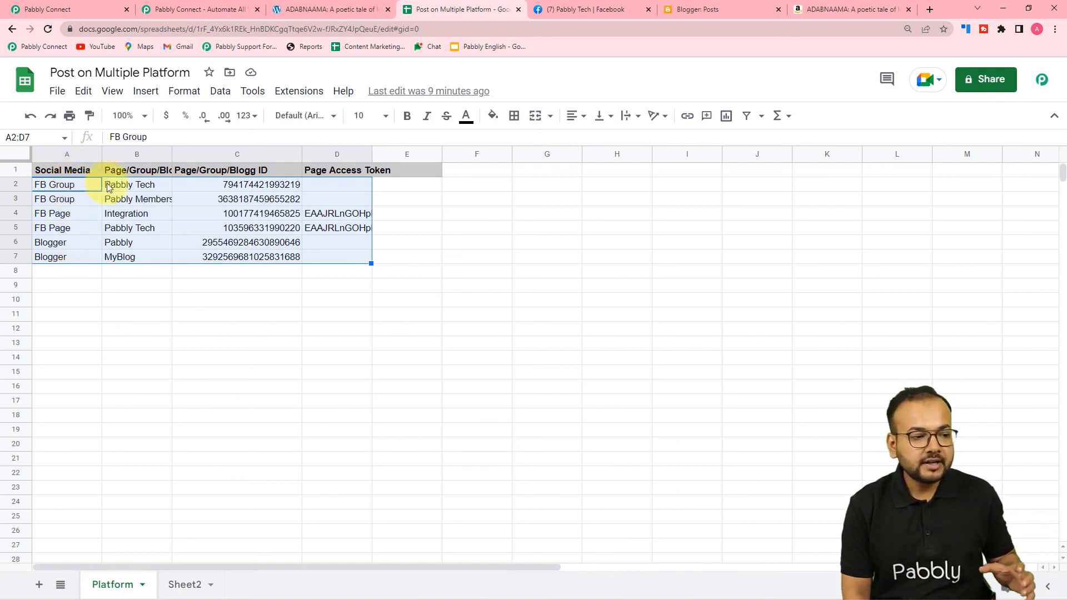
click(49, 10)
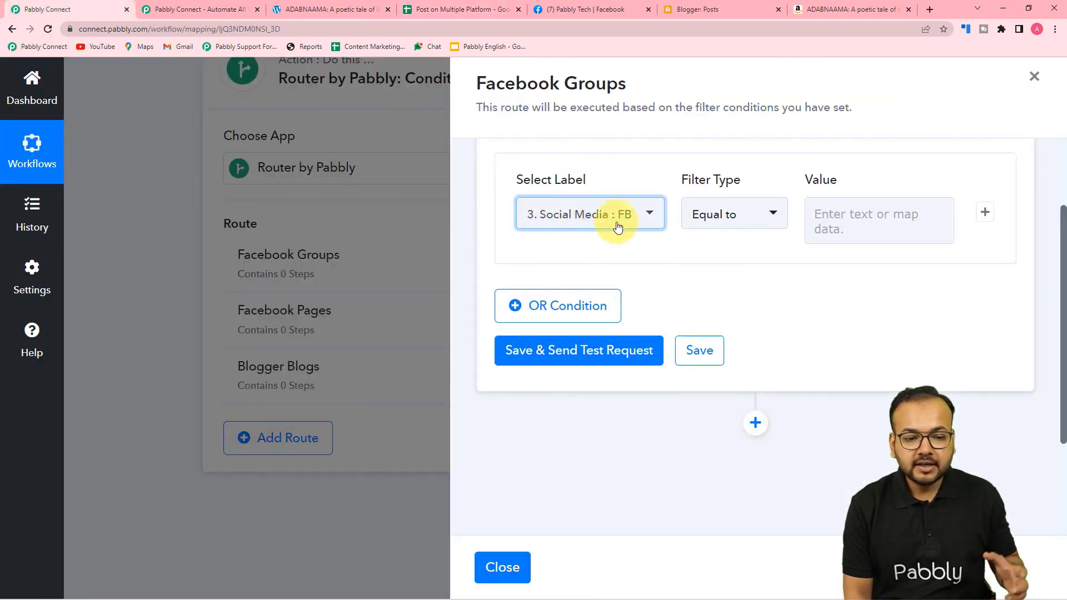
Keep Equal to, enter 'Fb Group' as the value, and save with a test request.
click(731, 221)
click(705, 202)
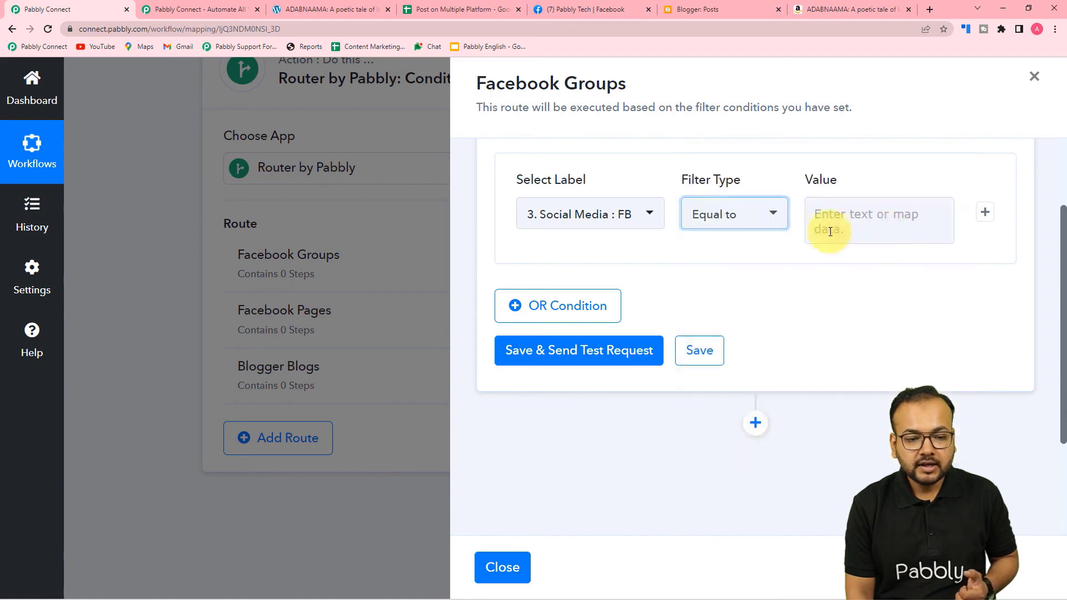
click(871, 225)
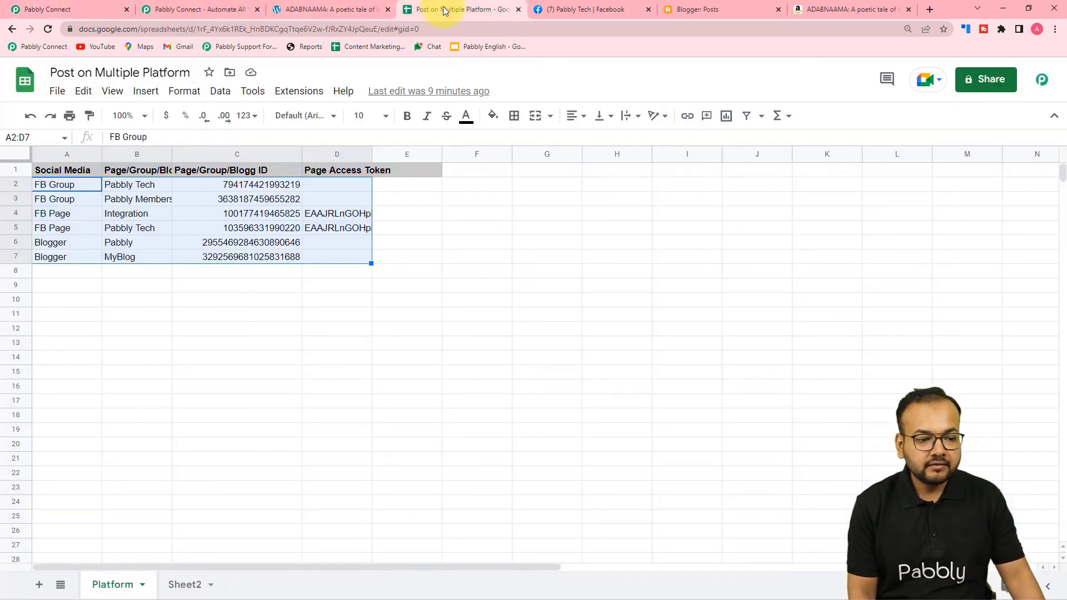
click(451, 9)
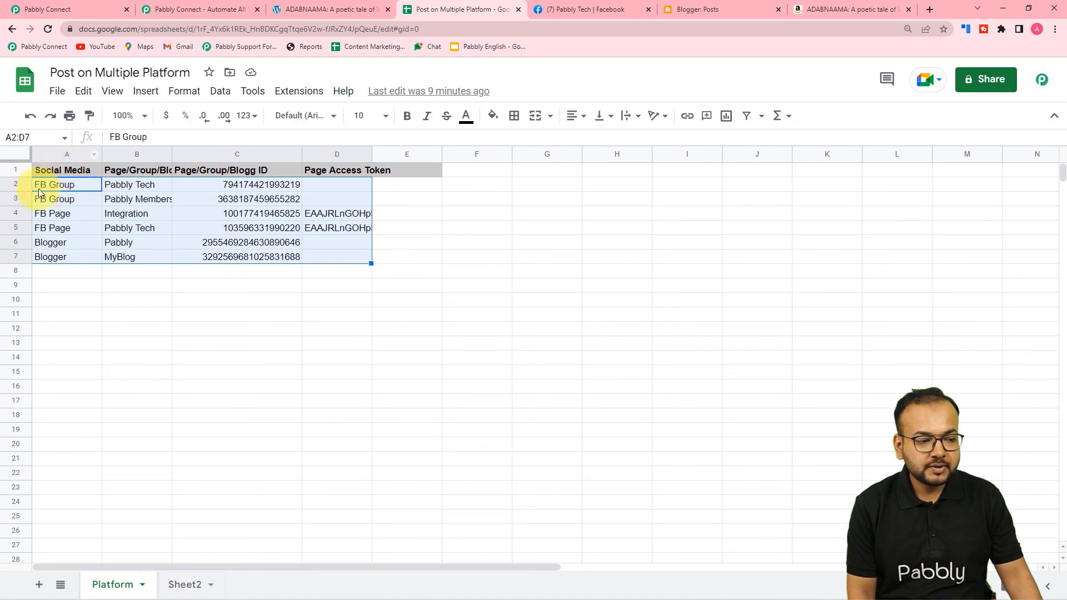
click(47, 9)
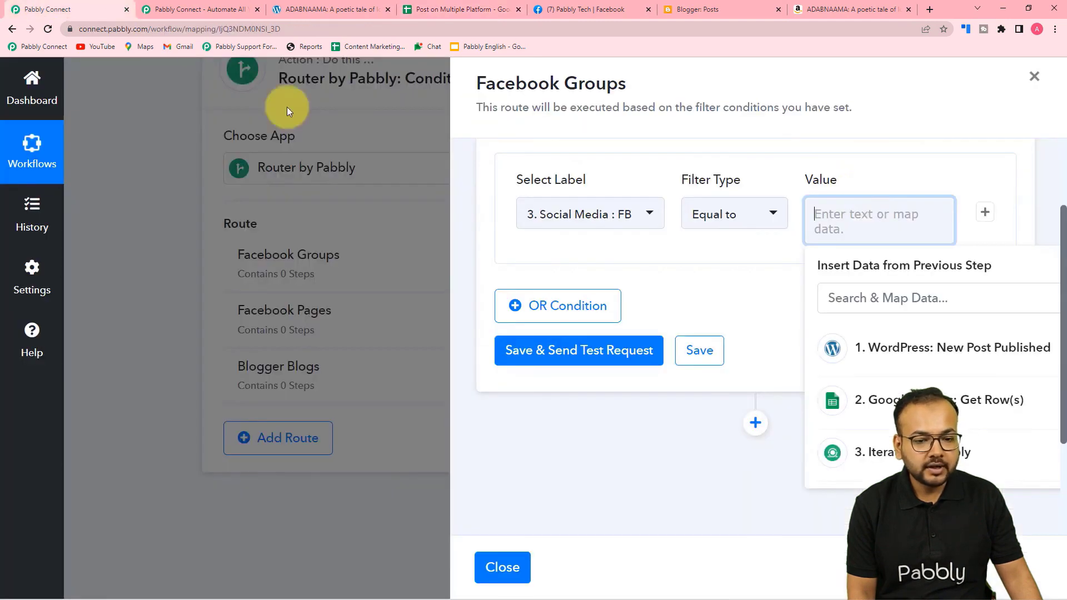
text(Fb Group)
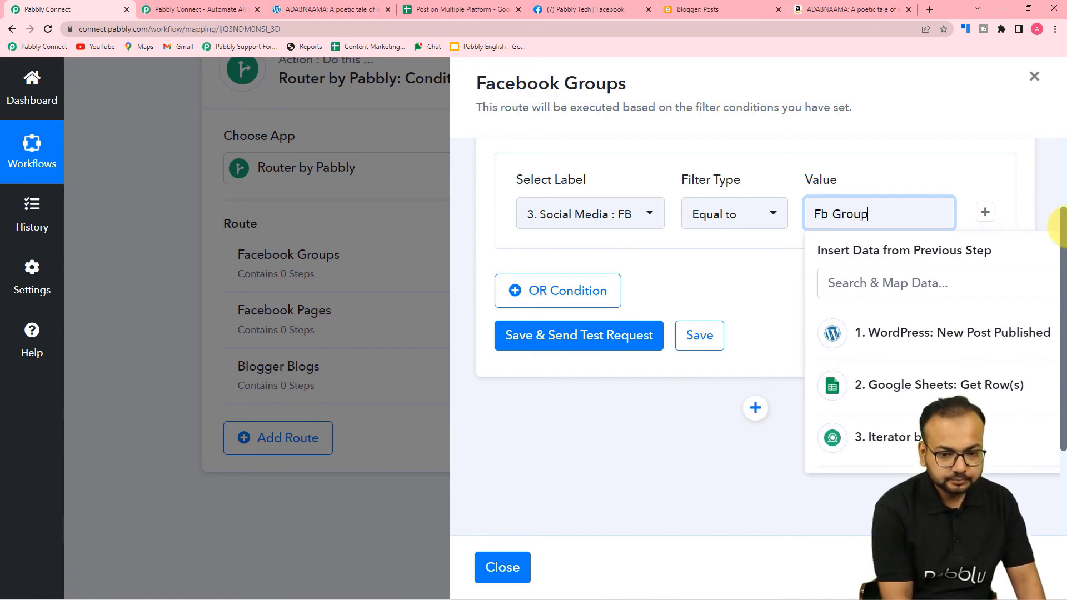
click(758, 303)
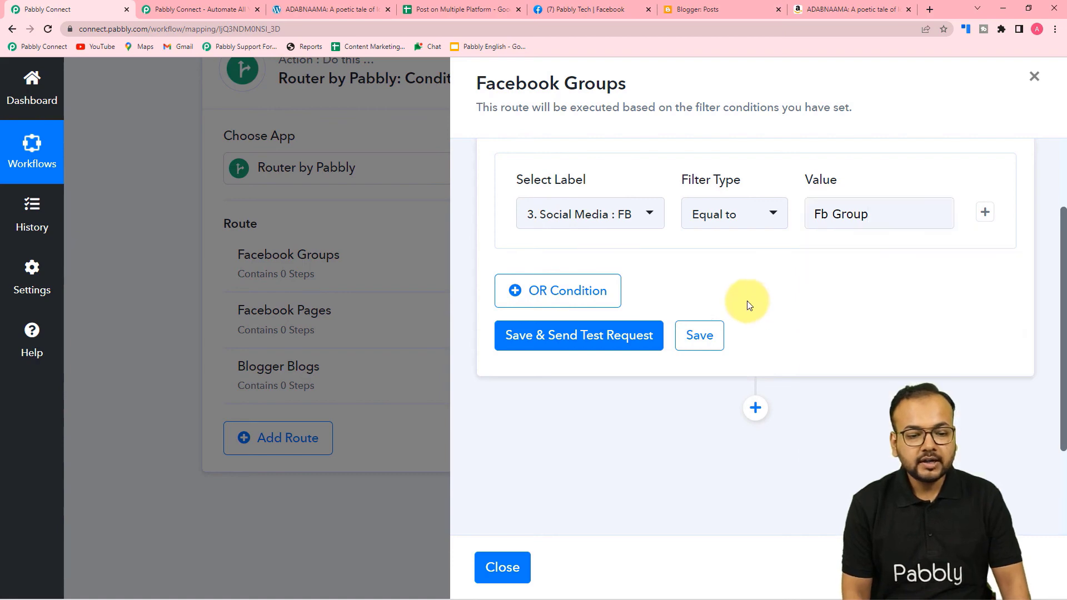
click(573, 334)
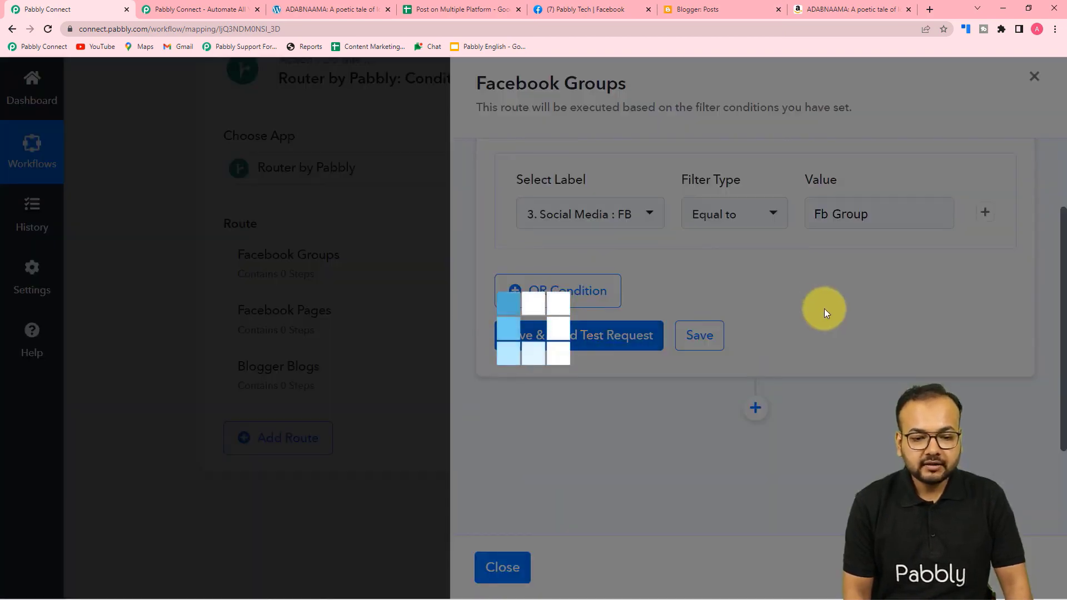
Verify the test response shows success with Condition is true, then add an action step.
scroll(824, 308, down, 1)
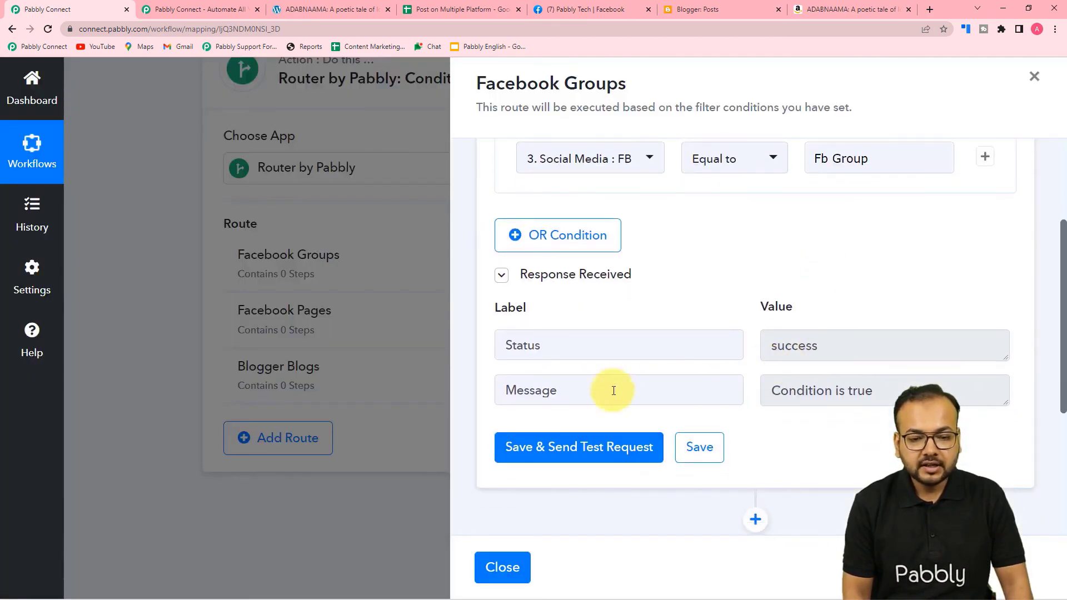
scroll(844, 400, up, 3)
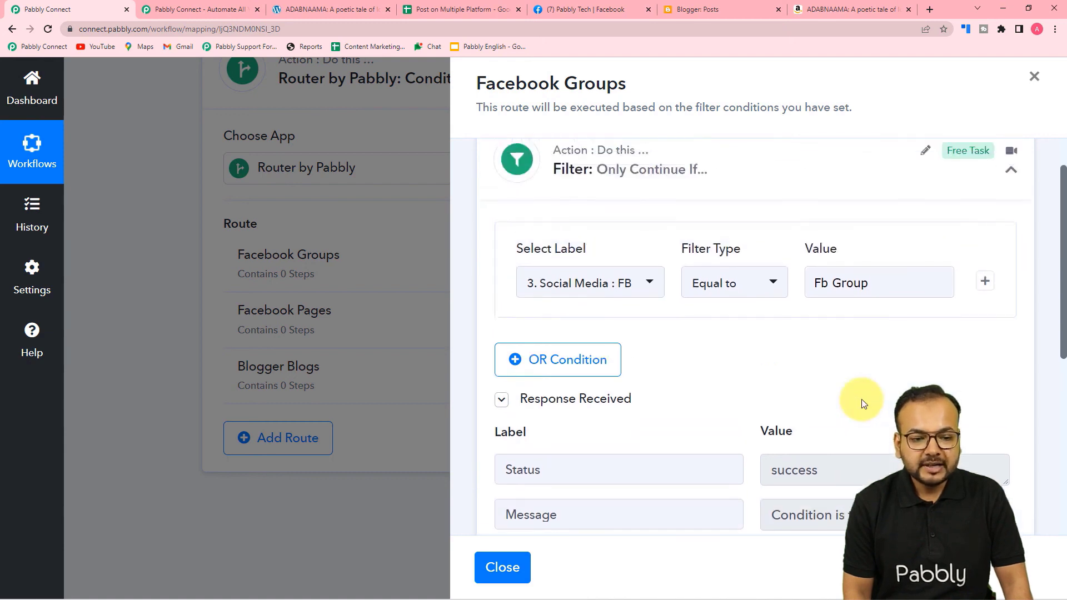
scroll(861, 399, down, 1)
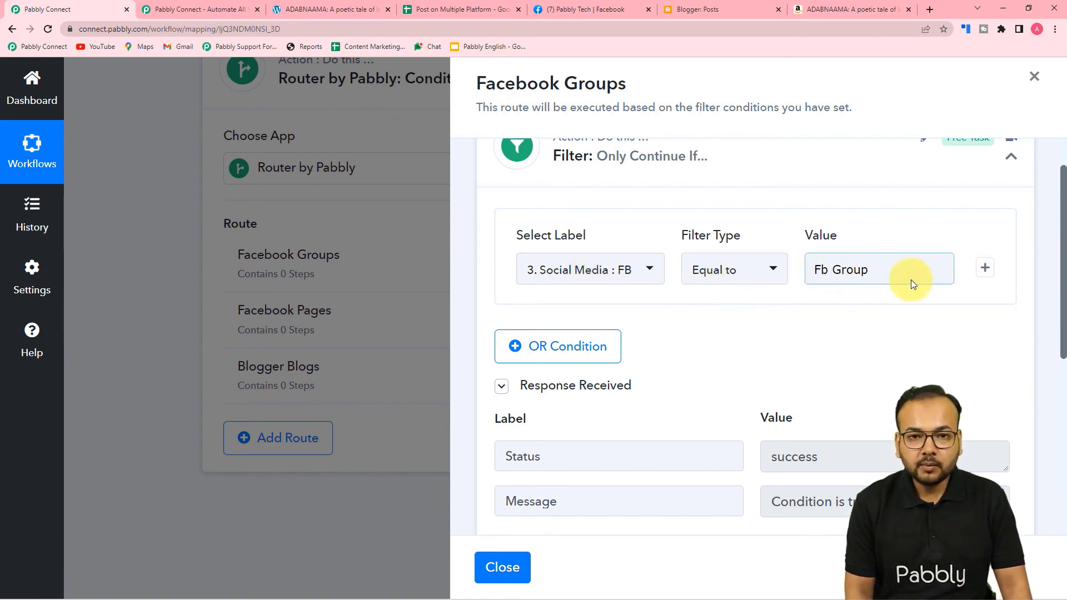
scroll(792, 323, down, 2)
scroll(736, 309, down, 3)
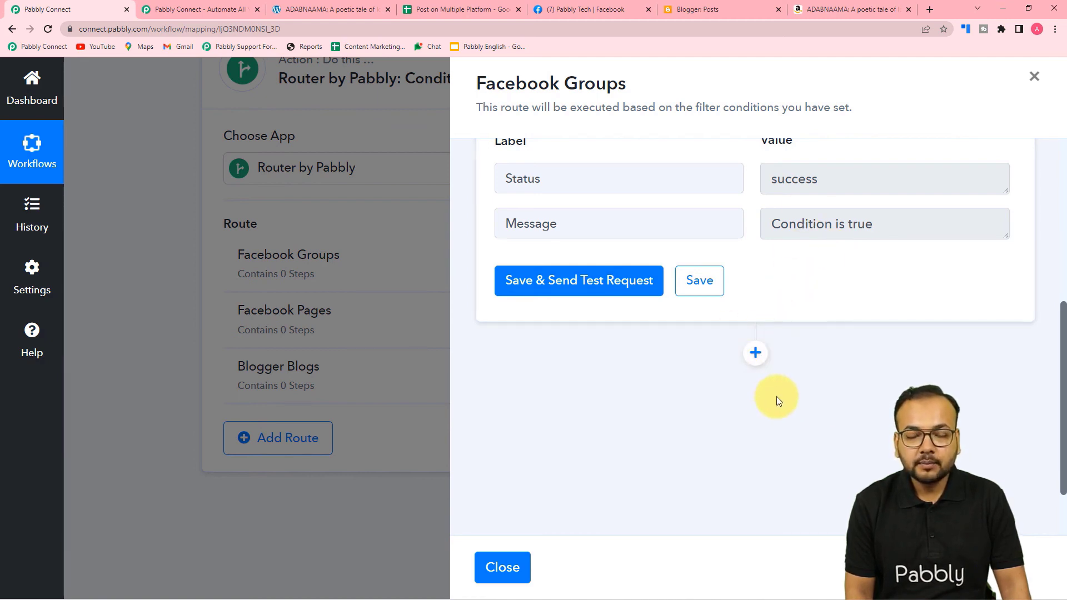
click(755, 352)
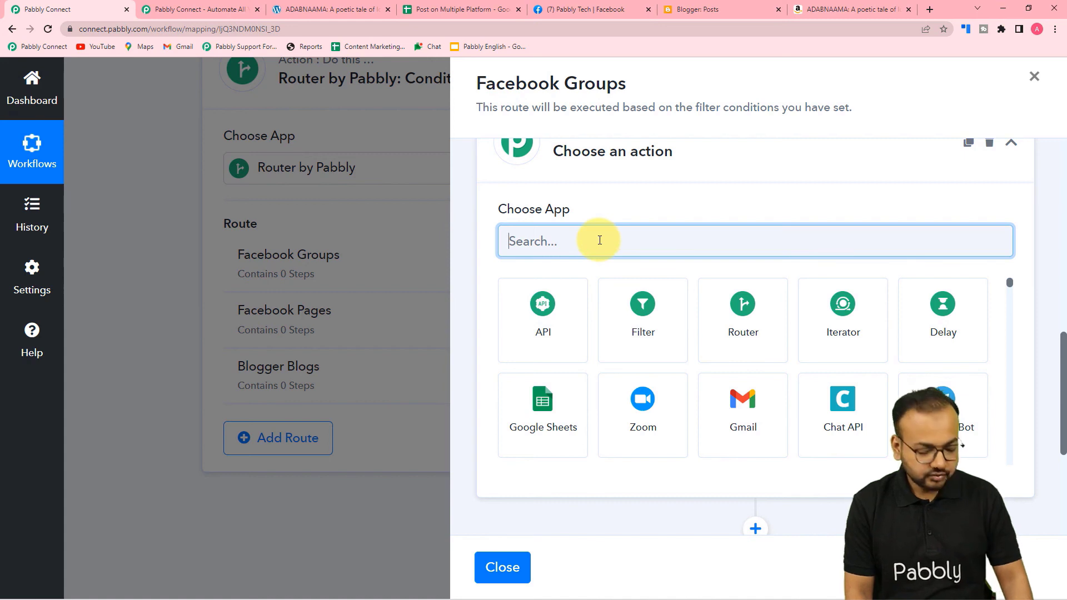
Choose Facebook Groups with the Post Message action for the new step.
text(face)
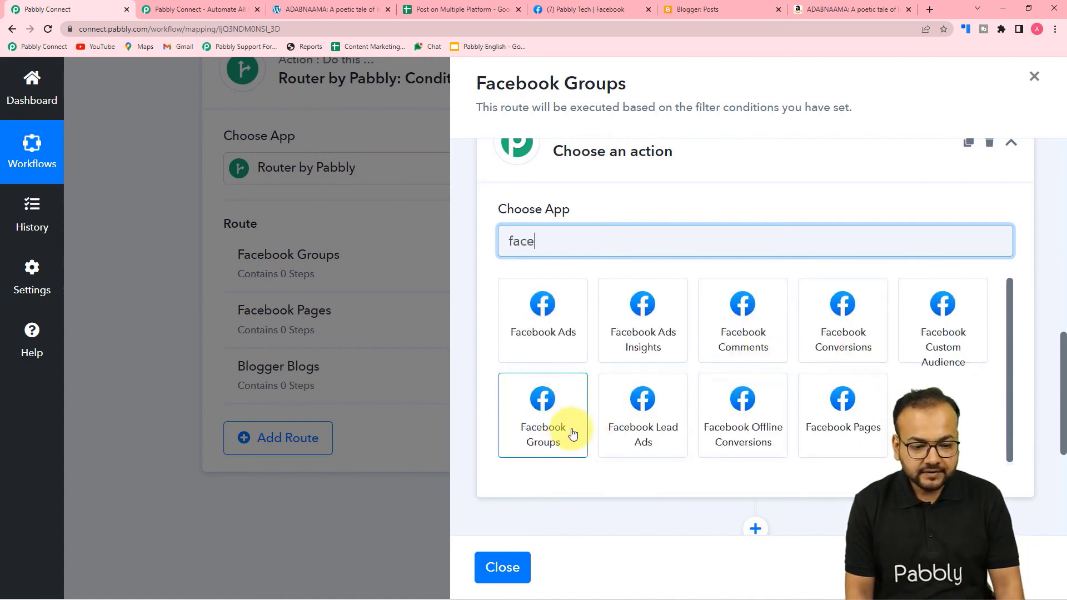
click(548, 425)
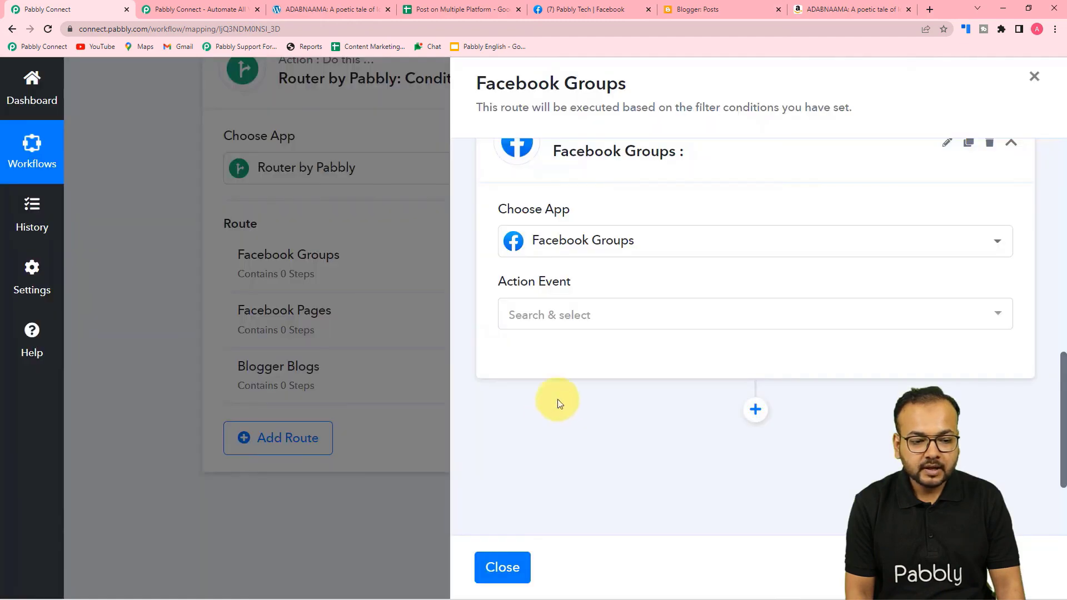
click(552, 314)
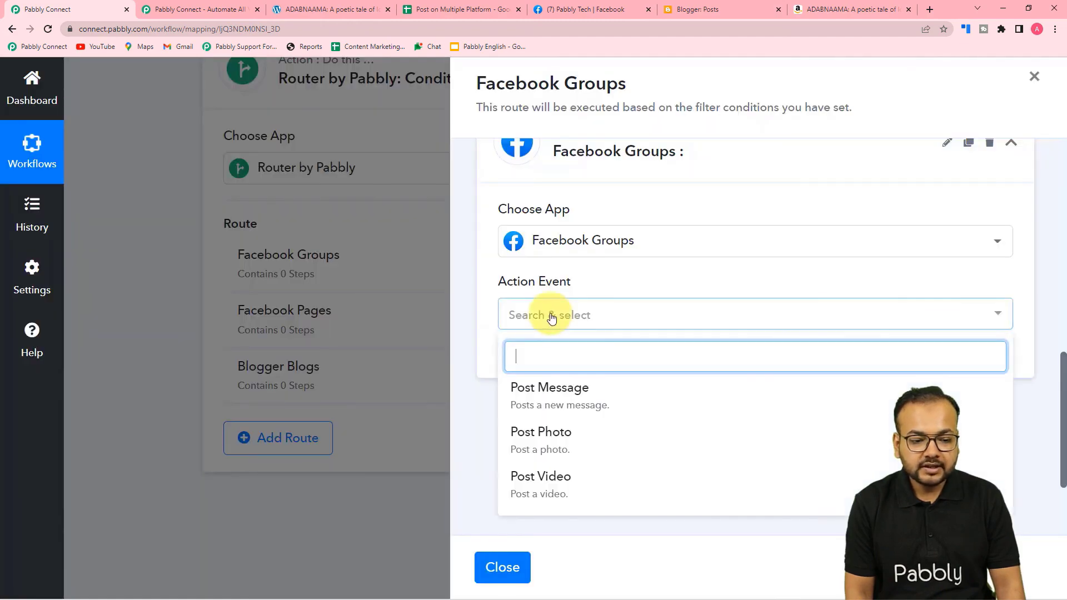
click(529, 411)
Authorize a new Facebook Groups connection and check the Pabbly Tech group on Facebook.
click(568, 364)
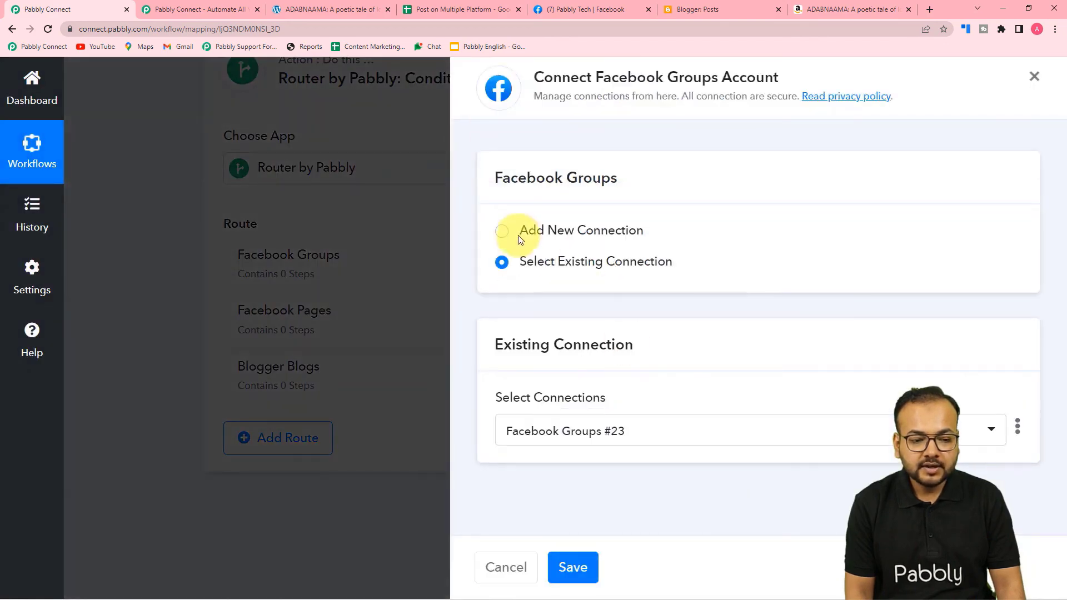
click(502, 231)
click(635, 408)
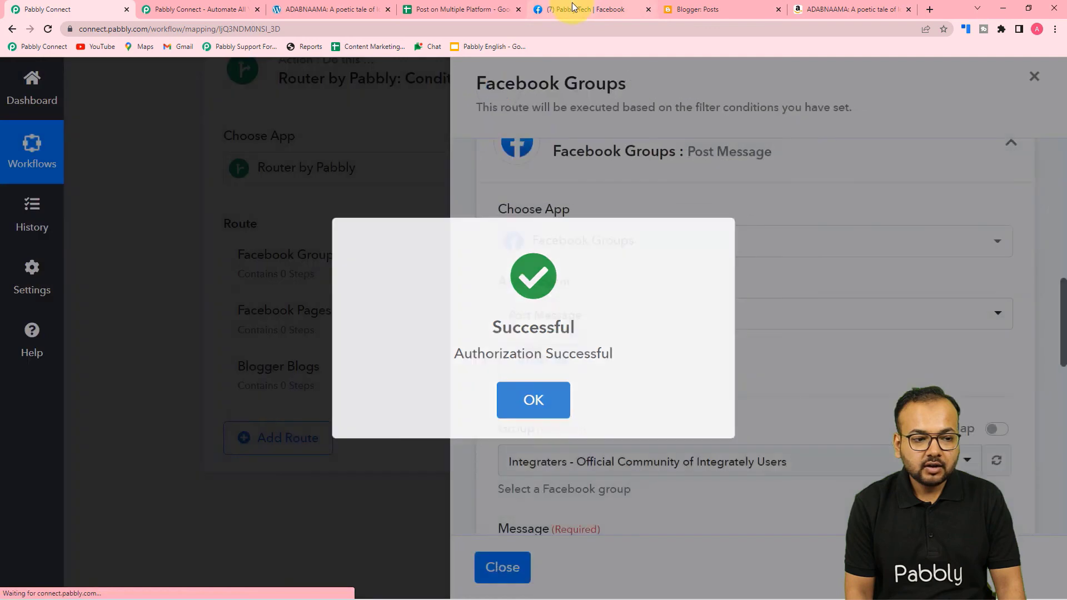
click(555, 8)
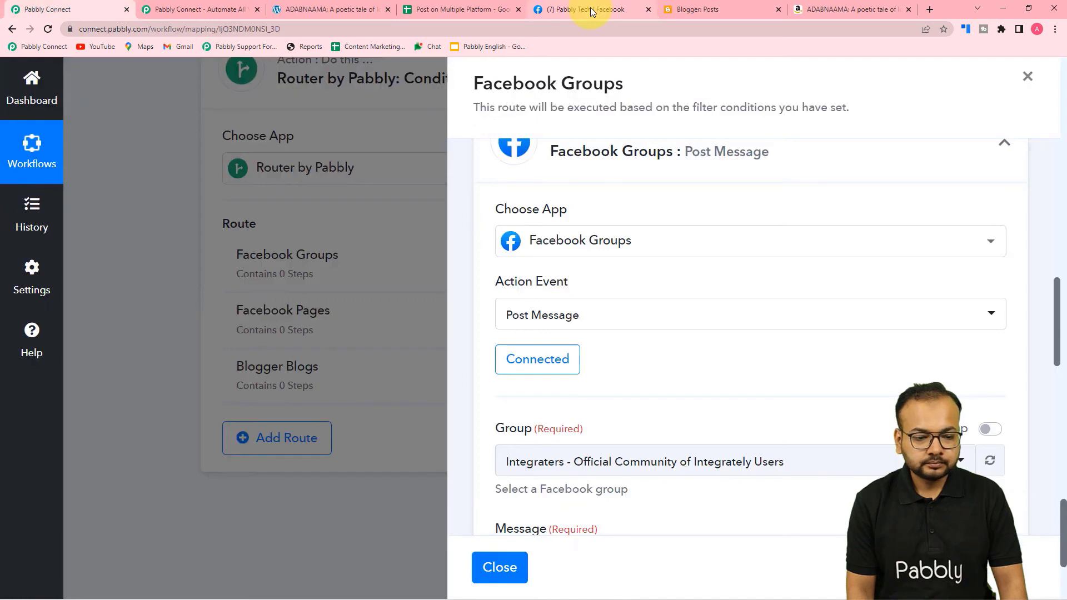
click(589, 10)
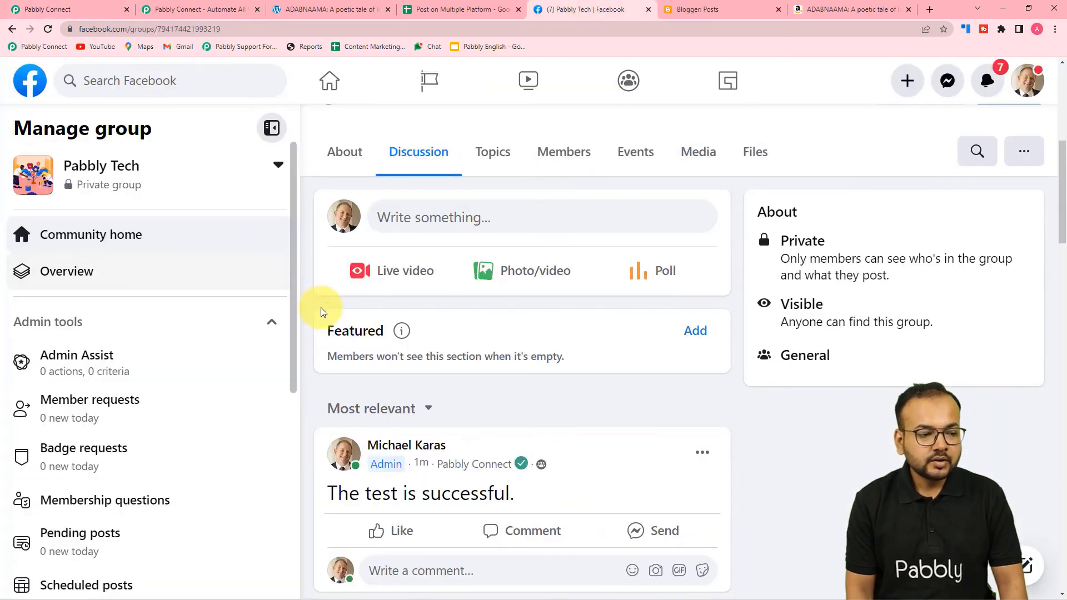
scroll(333, 319, up, 2)
scroll(455, 303, up, 2)
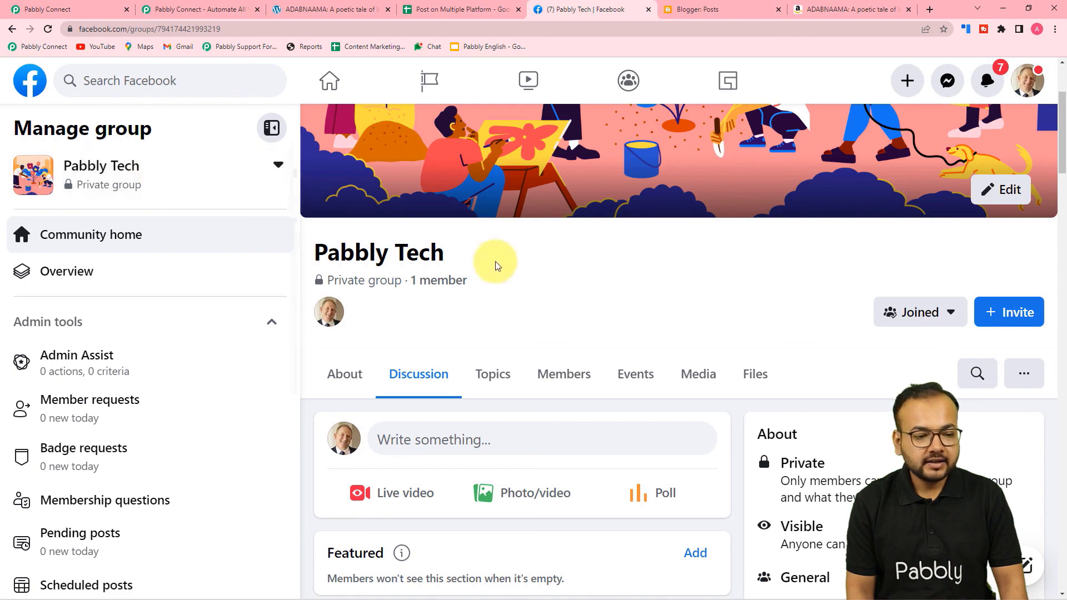
Review the Group, Message and Link fields, then bring up the Post on Multiple Platform sheet.
click(46, 6)
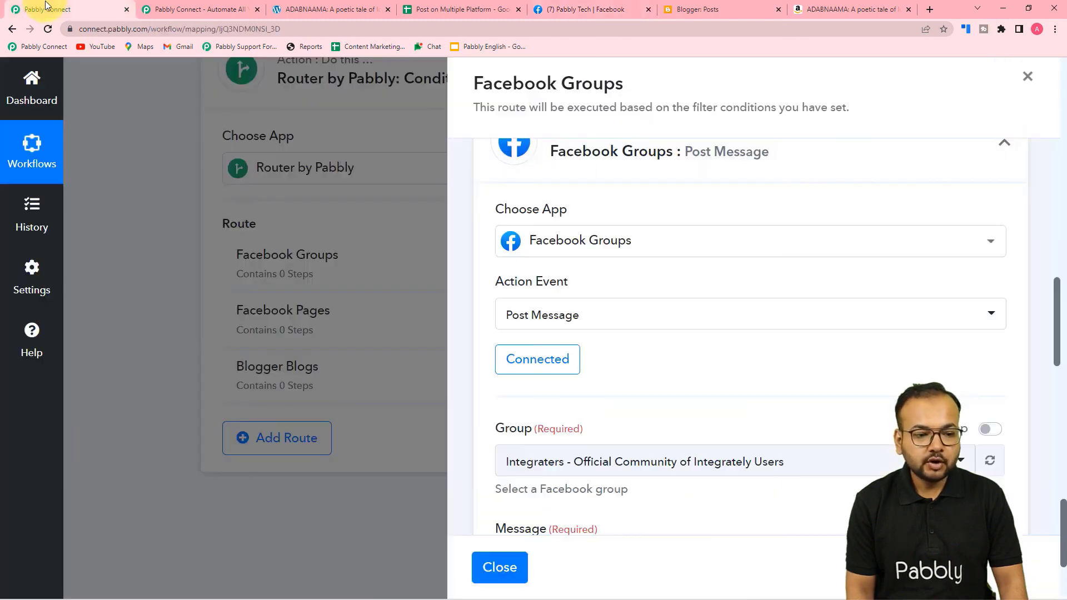
scroll(598, 255, down, 3)
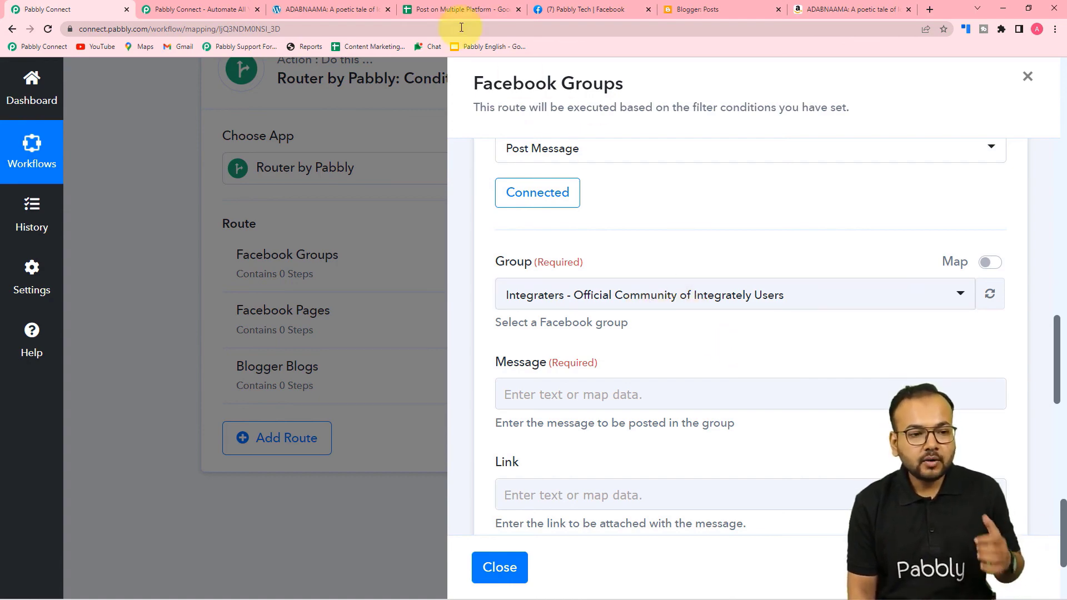
click(465, 14)
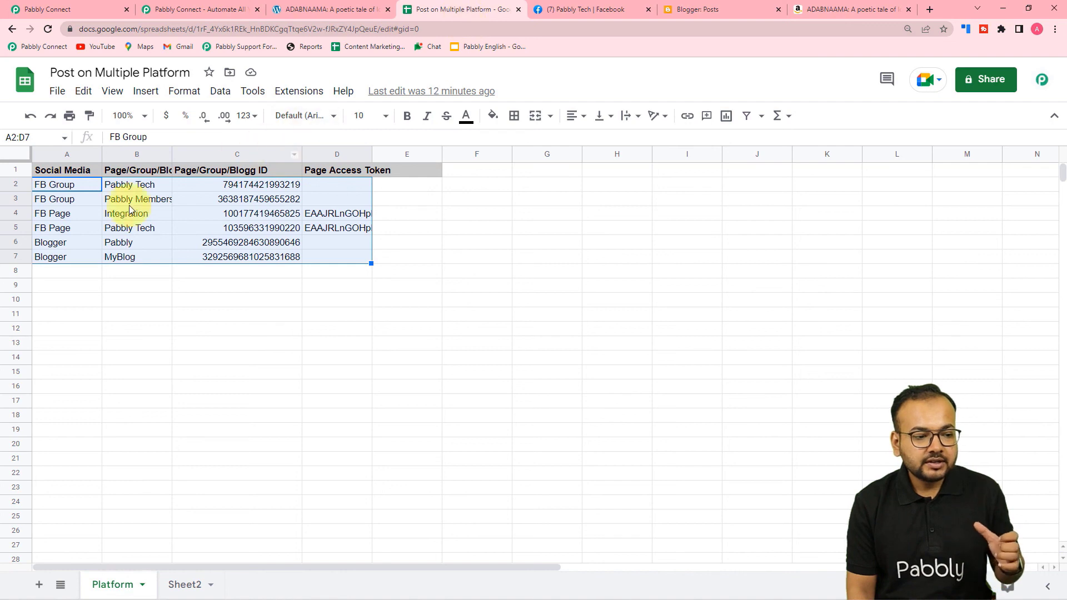
Widen spreadsheet column B to show full names, then go back to Pabbly Connect.
drag(170, 155, 206, 155)
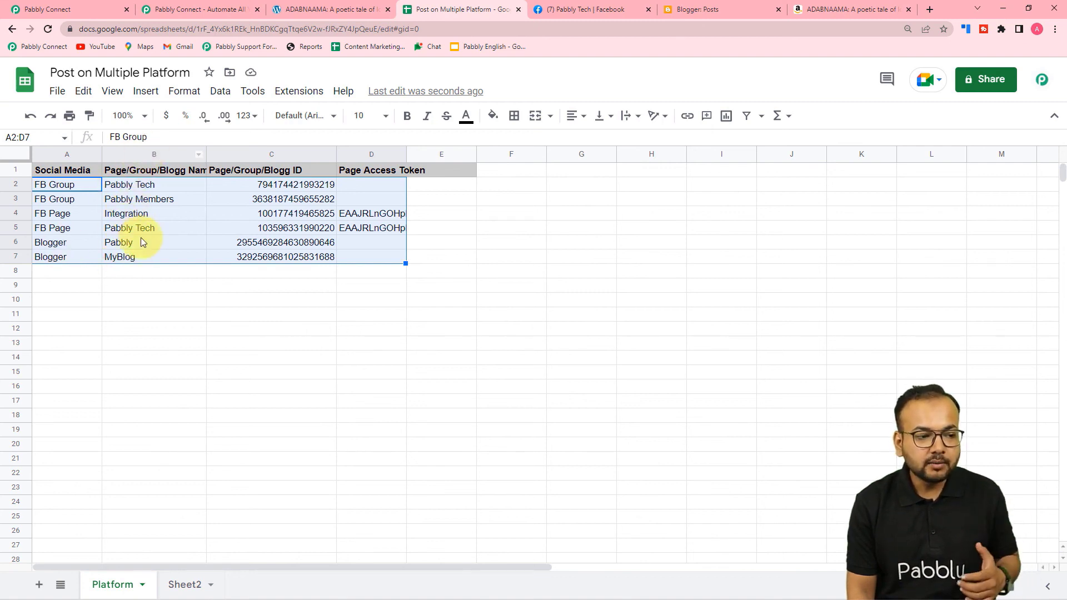
click(71, 8)
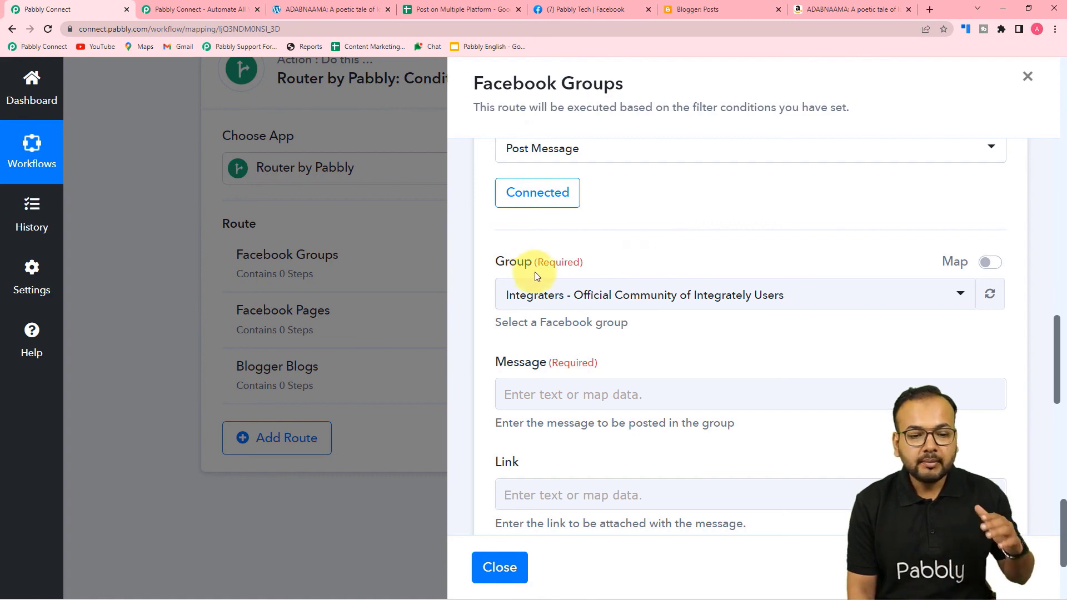
Map the Iterator's Group ID into the Group field.
click(991, 263)
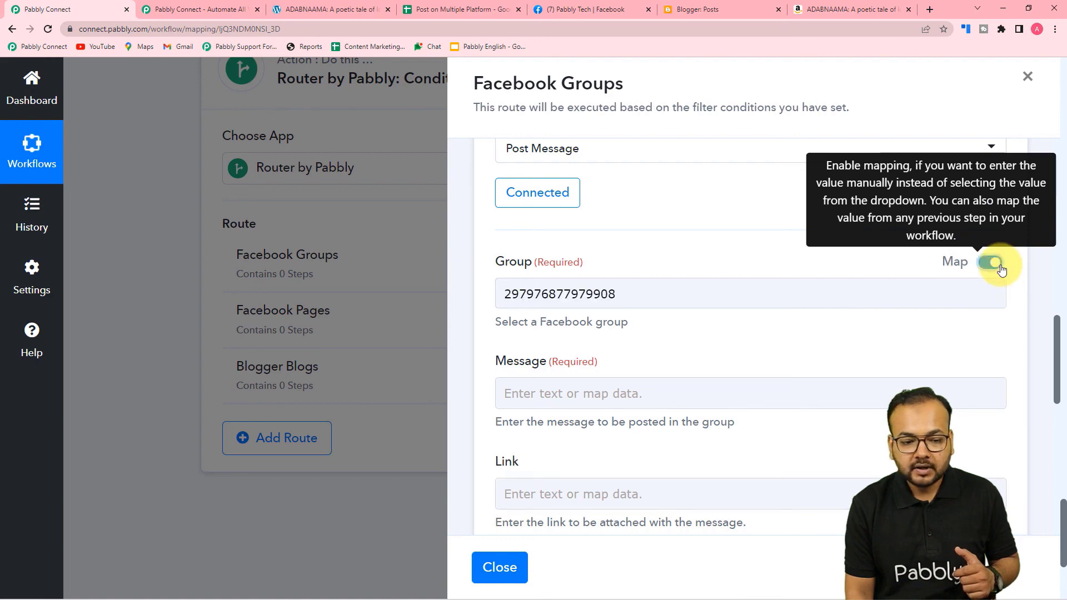
click(680, 296)
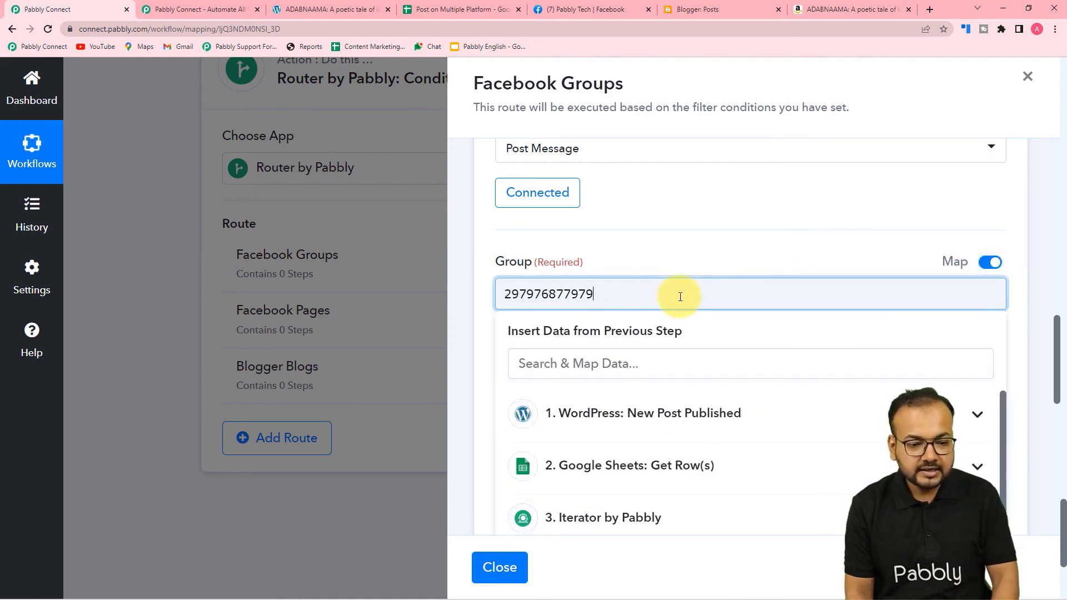
scroll(675, 300, down, 4)
click(639, 307)
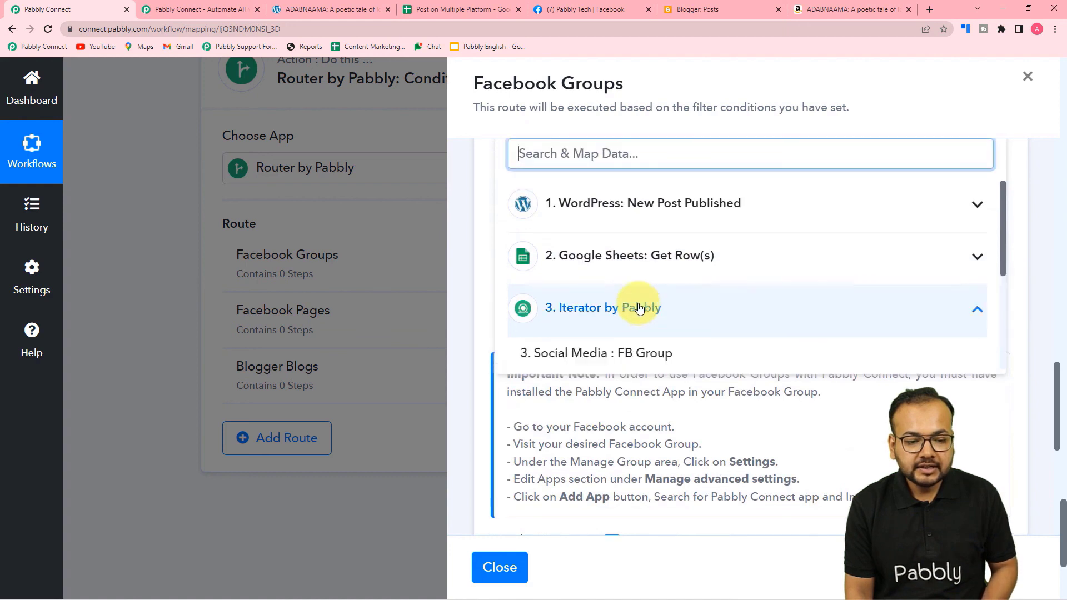
scroll(639, 311, down, 2)
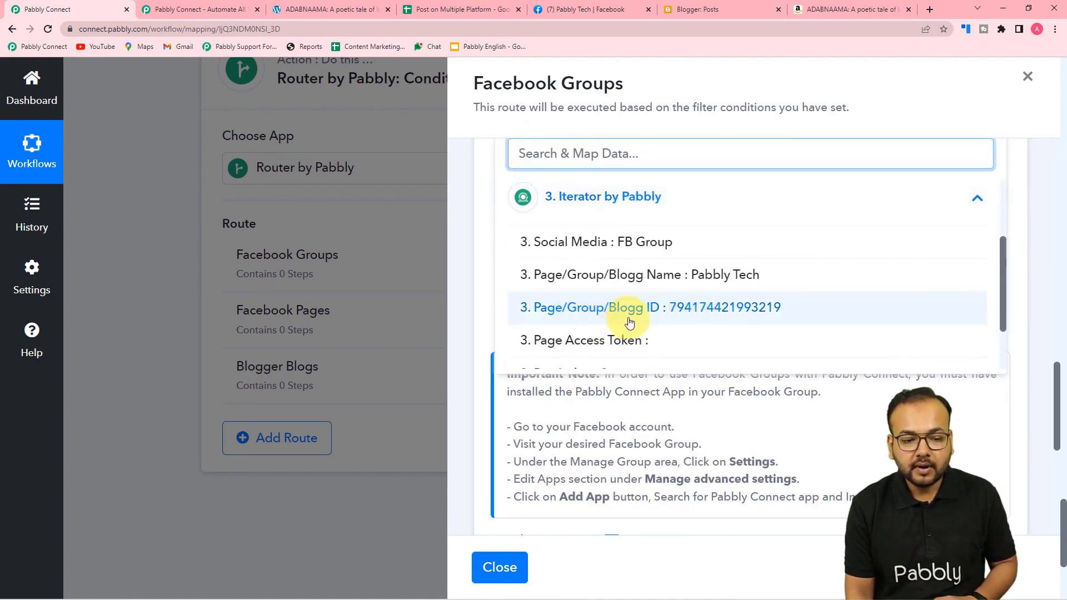
click(703, 311)
scroll(484, 226, up, 2)
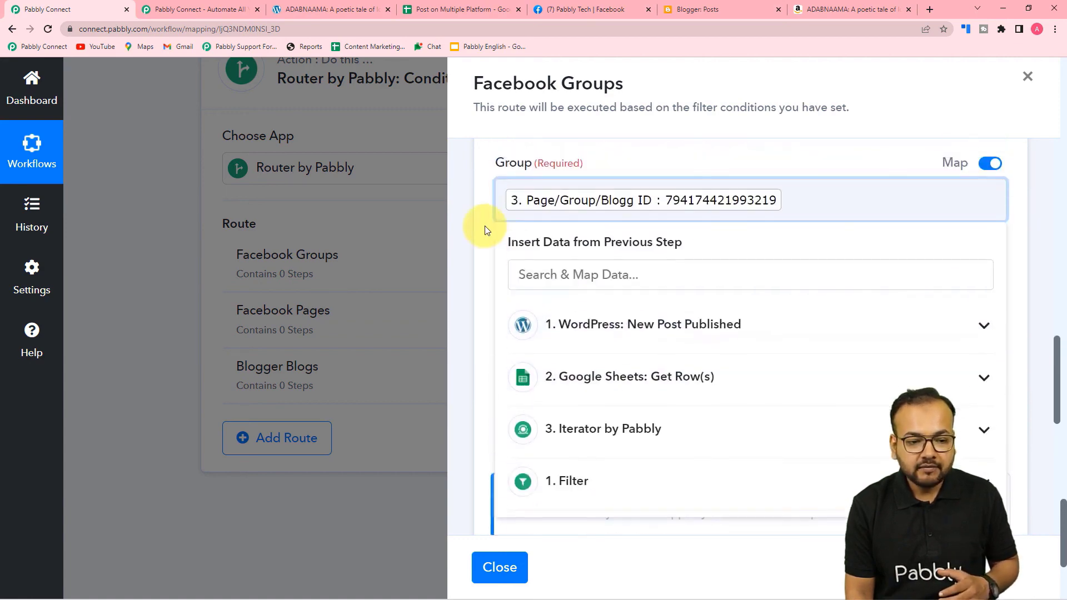
click(484, 226)
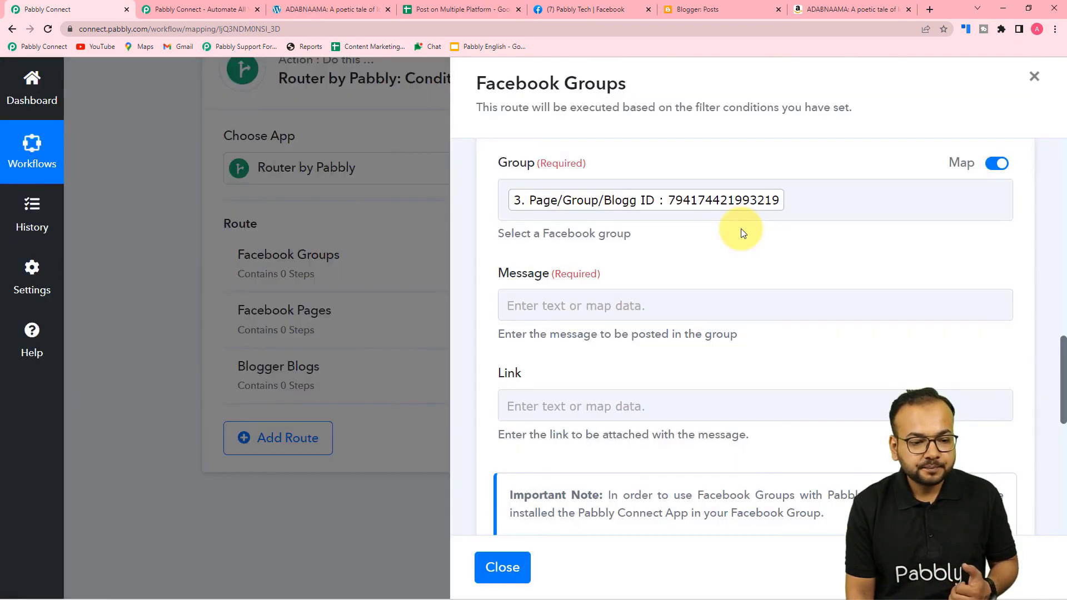
scroll(741, 232, down, 2)
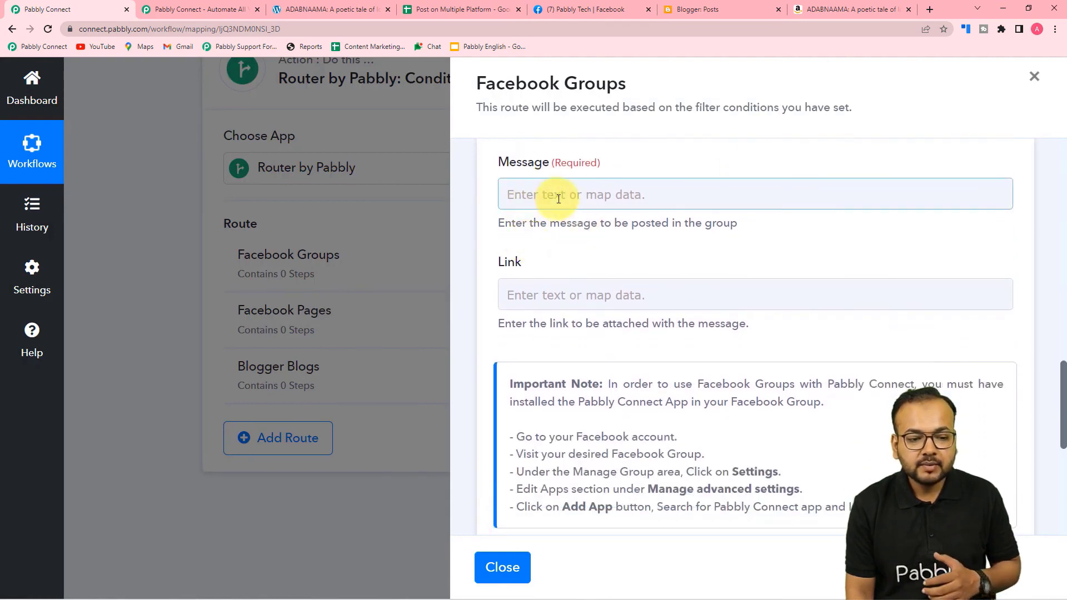
Map the WordPress Post Title and Post Content, on separate lines, into the Message.
click(606, 198)
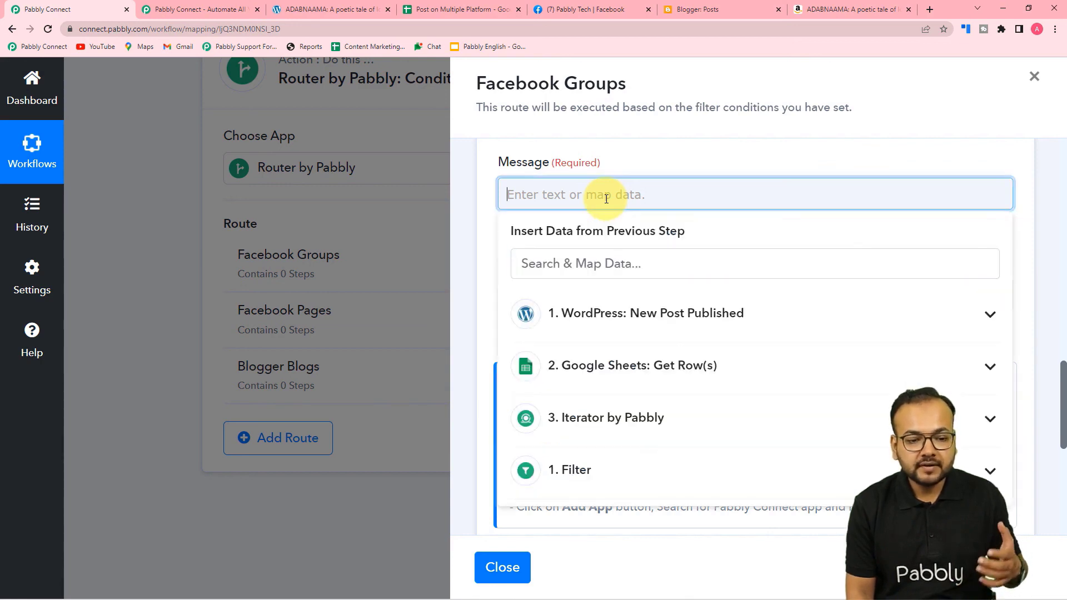
click(575, 315)
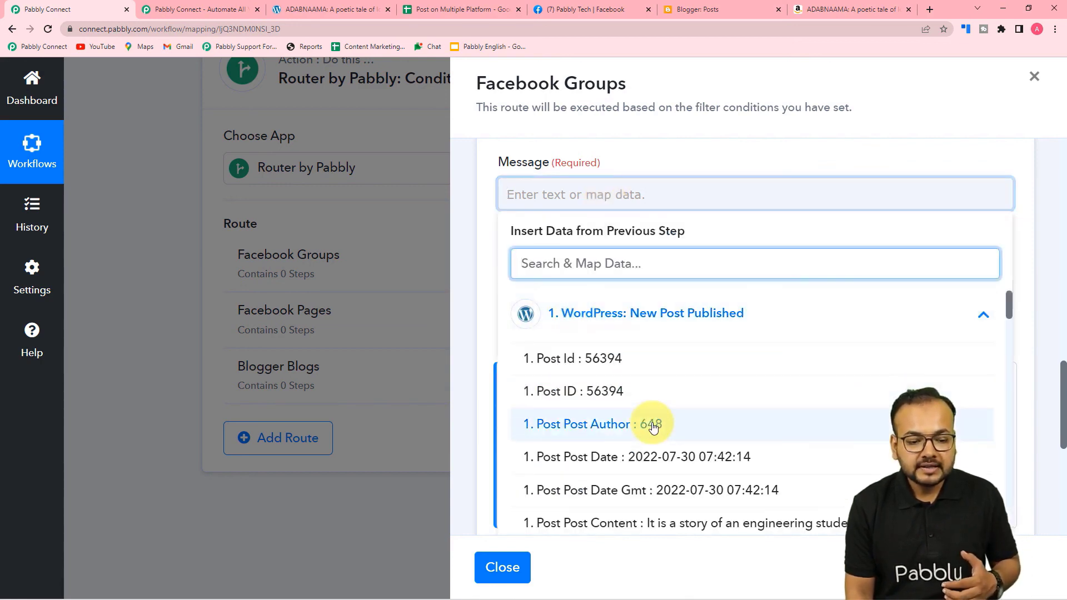
scroll(648, 439, down, 2)
click(620, 447)
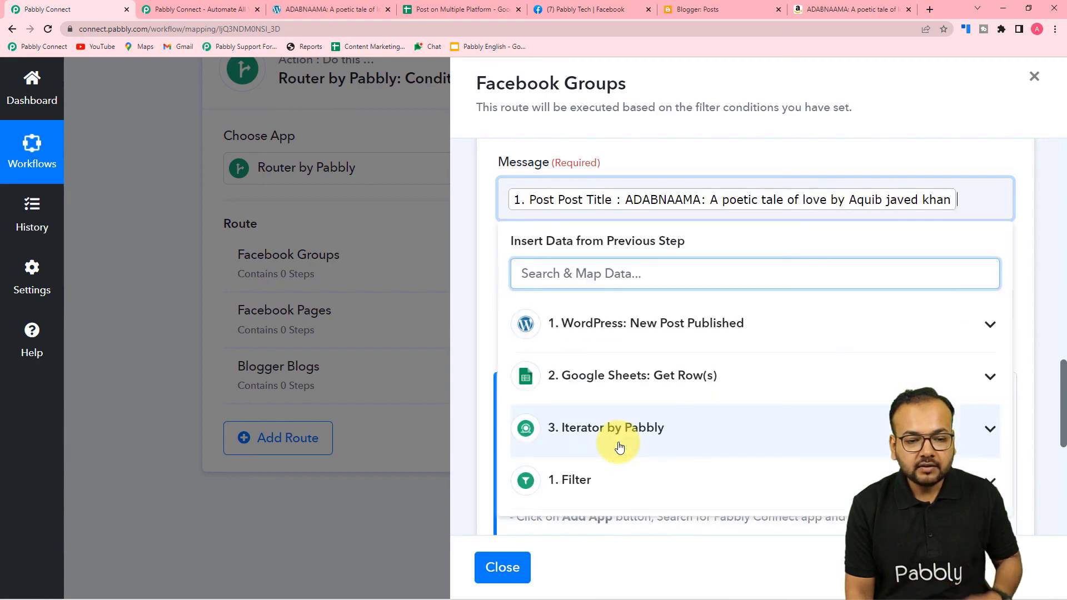
key(Return)
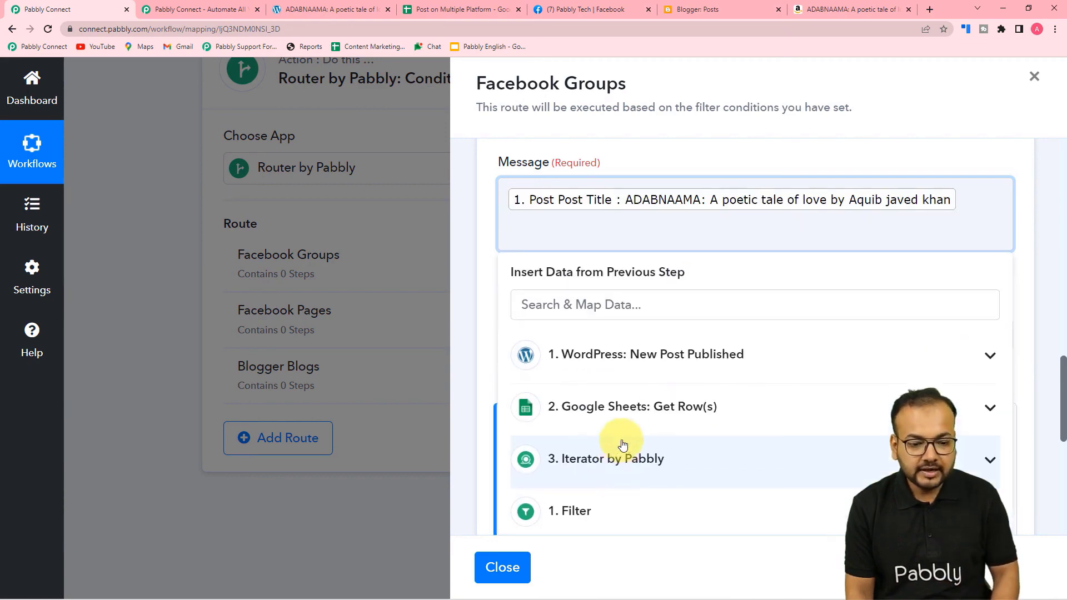
click(614, 354)
scroll(624, 444, down, 3)
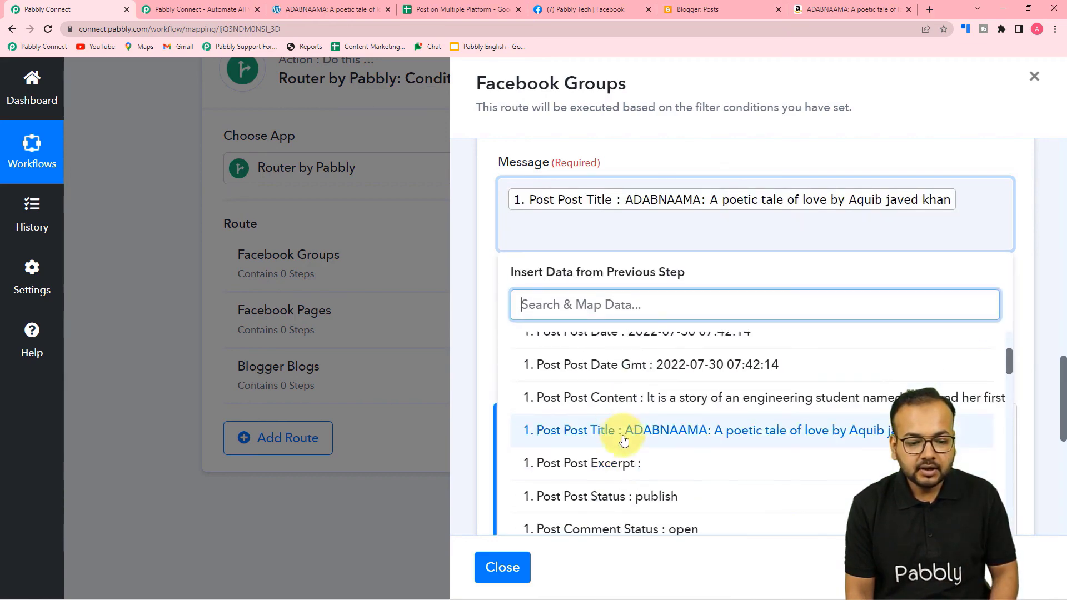
click(584, 398)
click(484, 312)
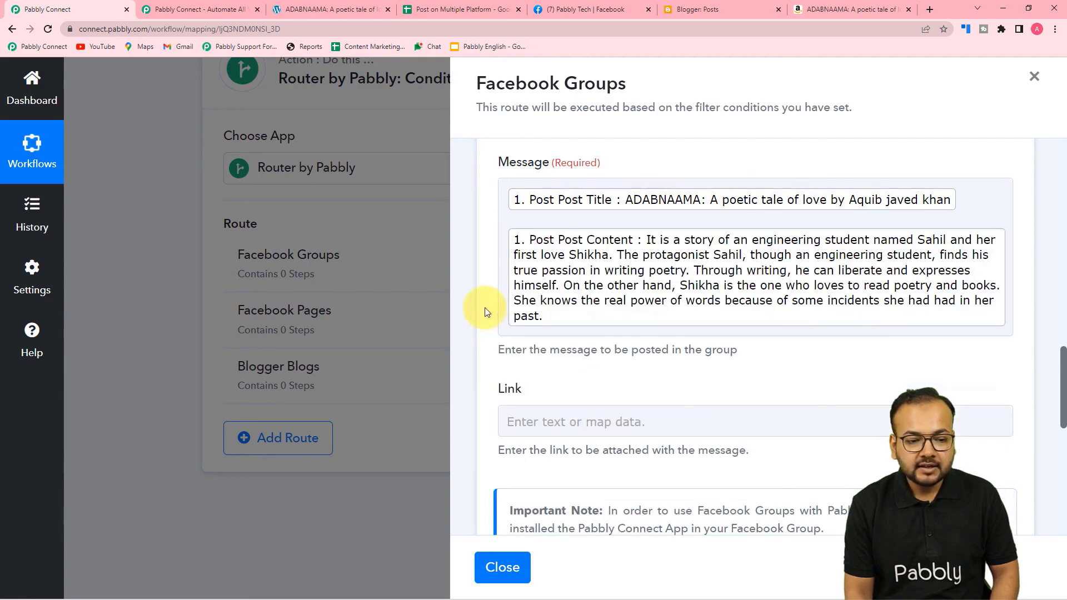
scroll(483, 310, down, 4)
Map the WordPress Post Permalink into the Link field.
click(563, 200)
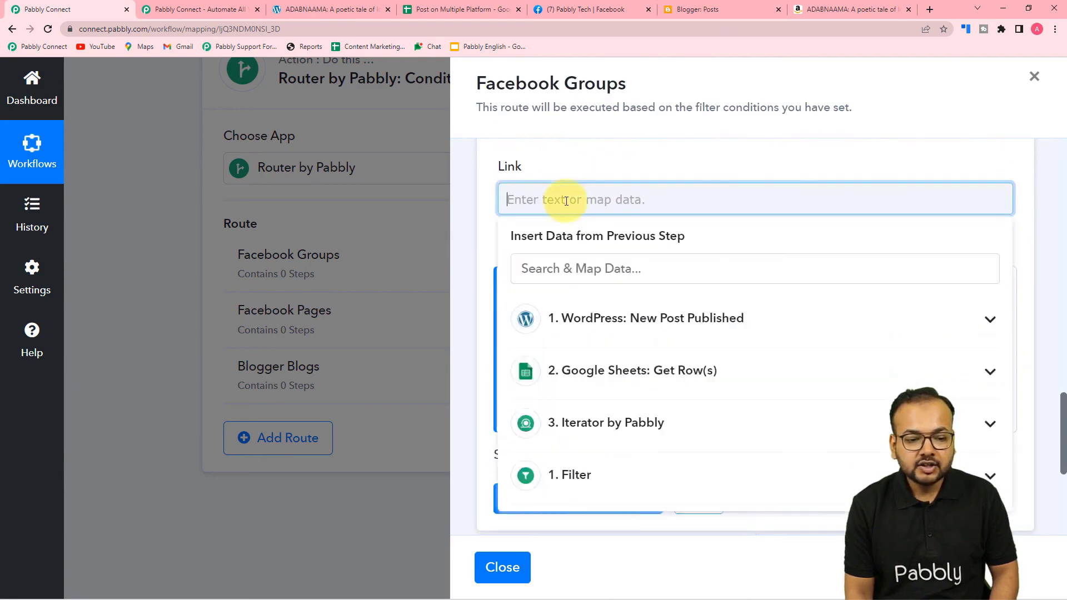
click(595, 322)
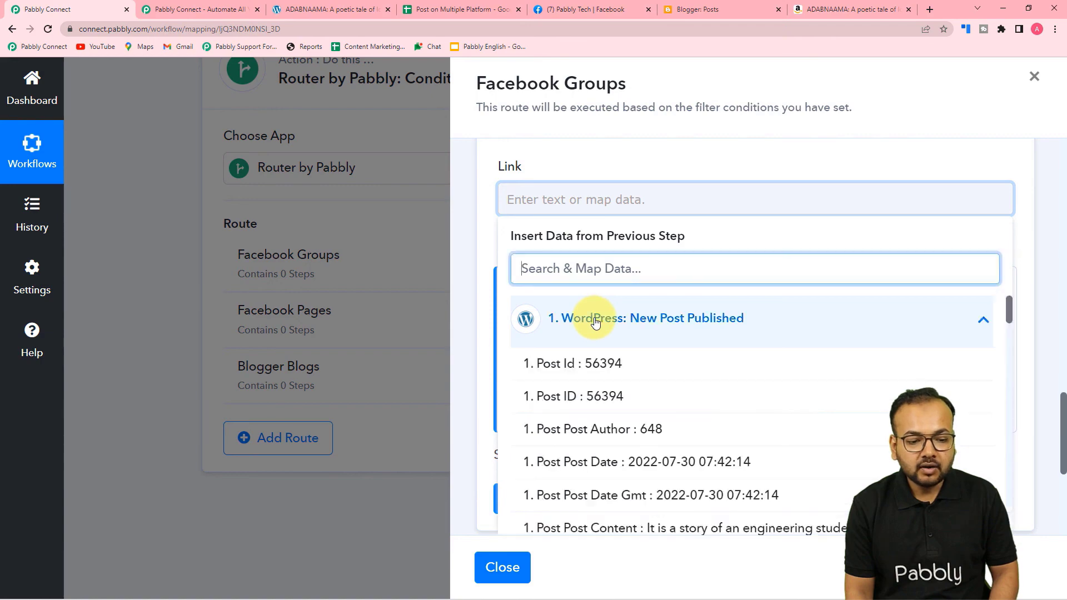
scroll(619, 455, down, 5)
scroll(627, 457, down, 8)
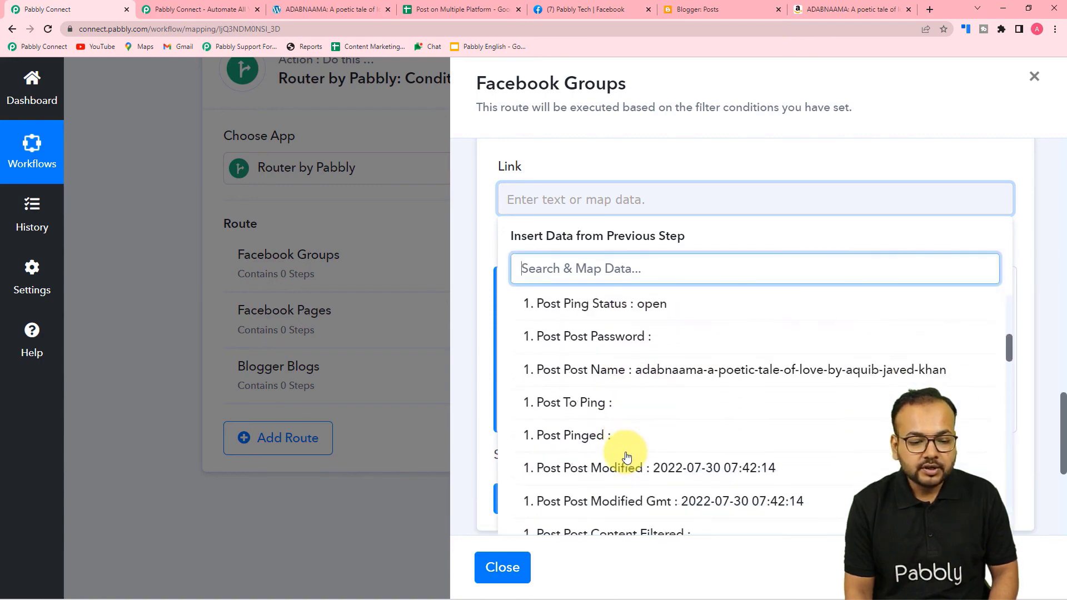
scroll(627, 456, down, 5)
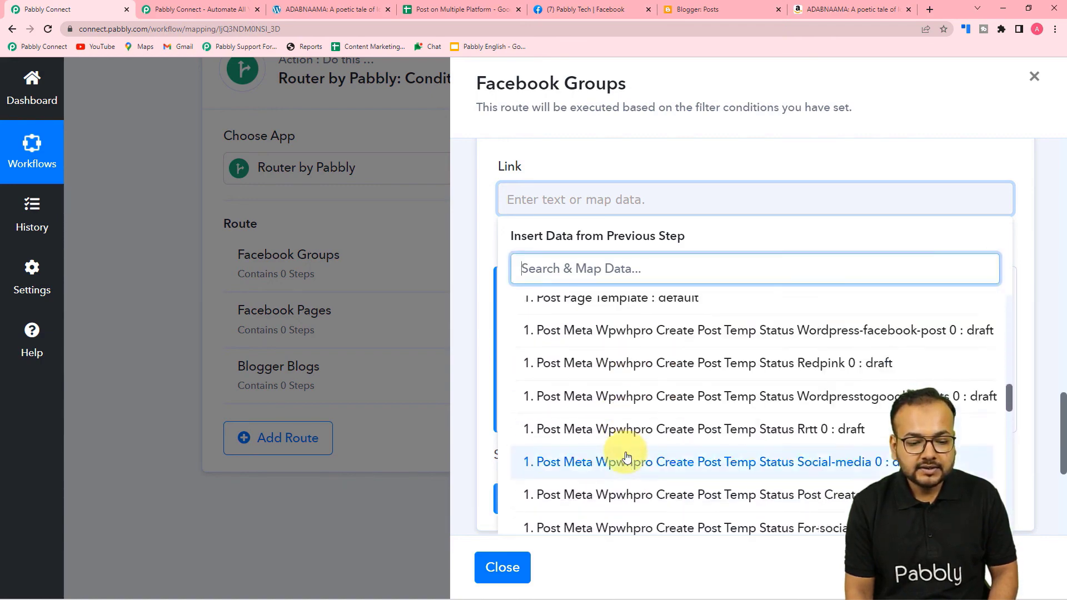
scroll(627, 457, up, 5)
scroll(626, 457, up, 8)
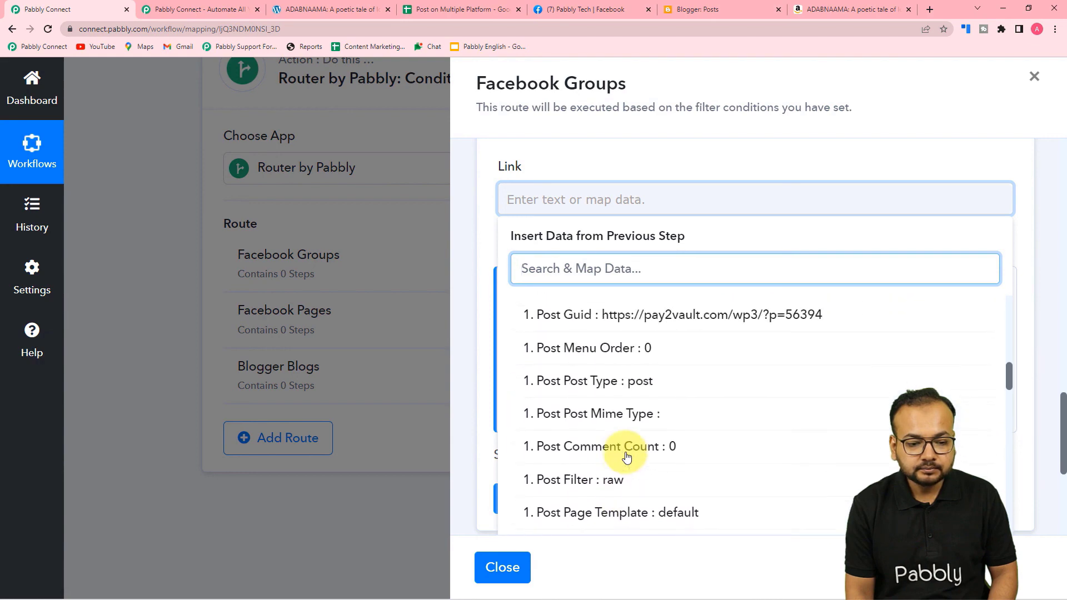
scroll(627, 457, down, 10)
scroll(627, 457, down, 15)
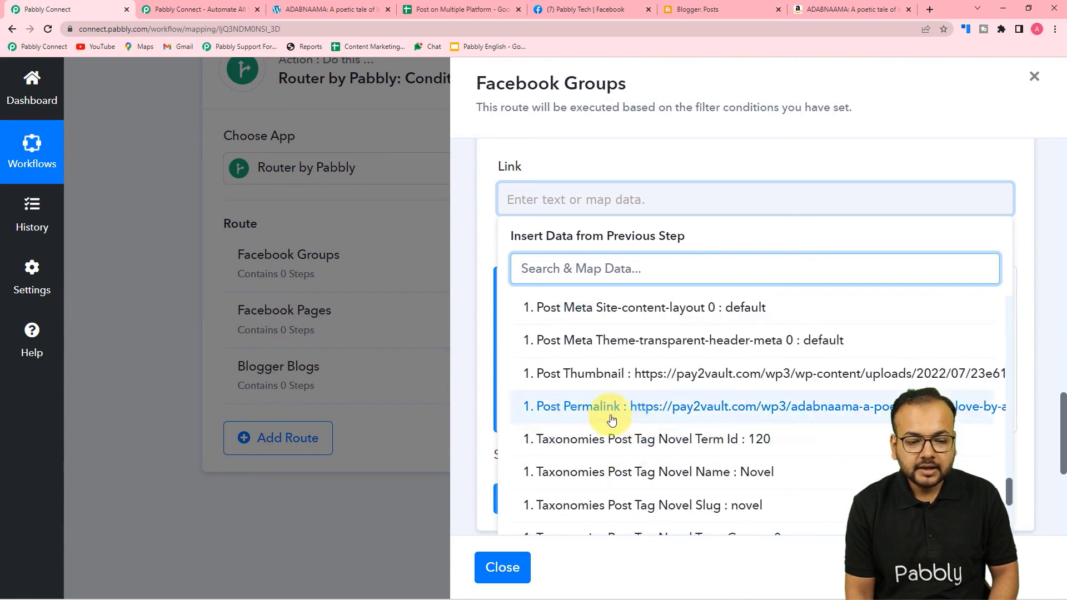
click(643, 416)
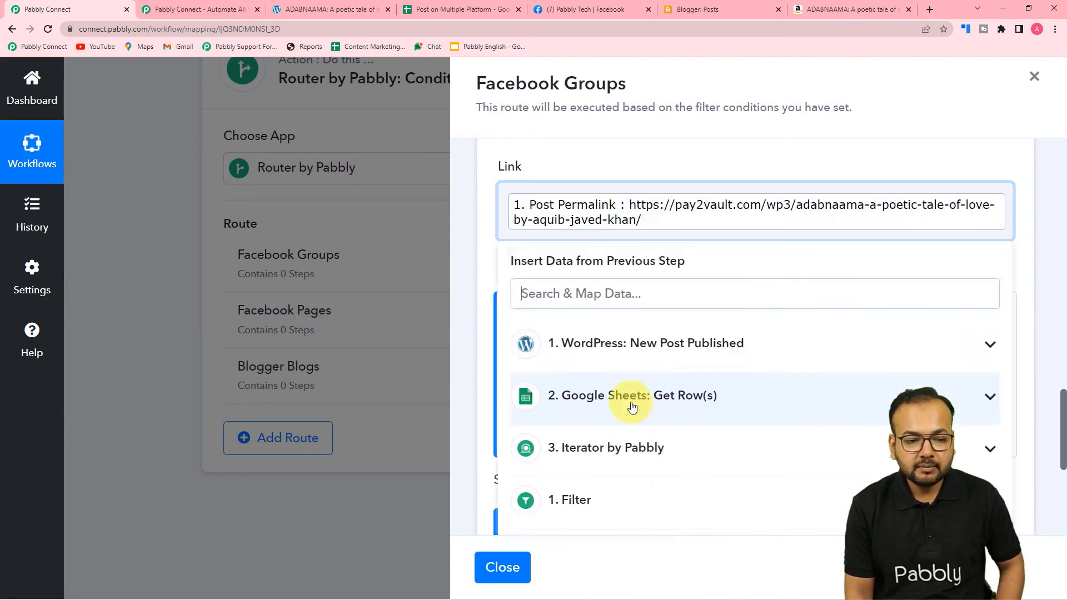
click(492, 258)
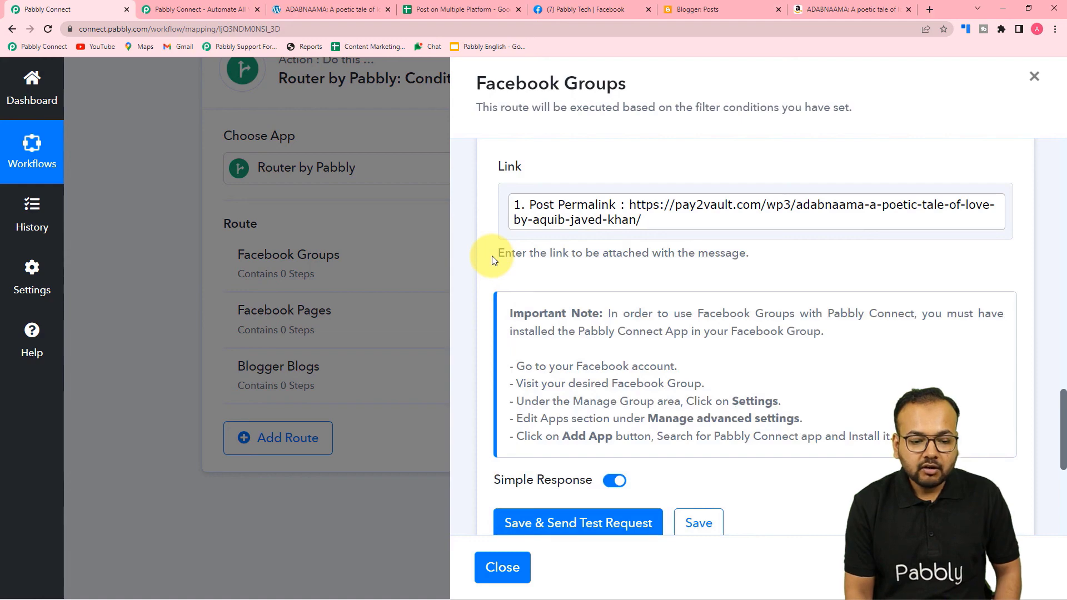
scroll(492, 255, down, 4)
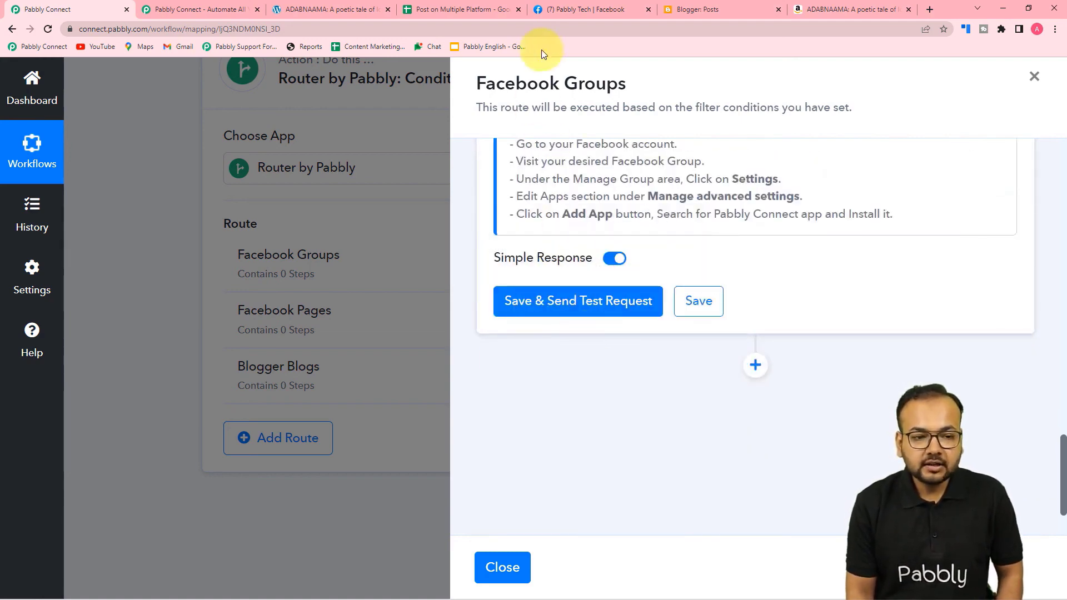
Check the Pabbly Tech Facebook group page, then save the step and send a test post.
click(566, 9)
scroll(495, 303, down, 5)
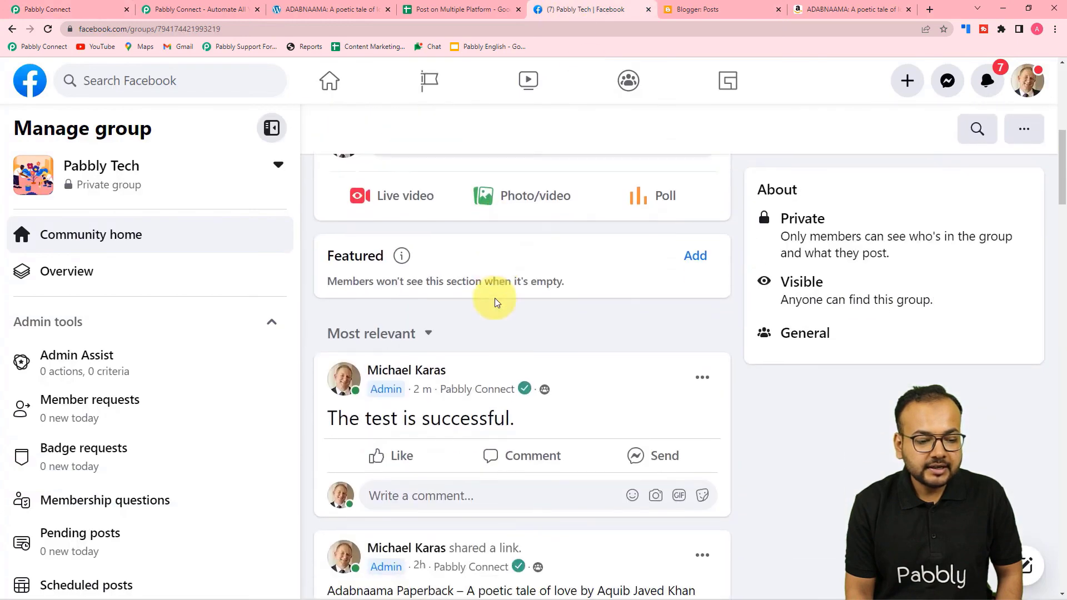
scroll(493, 298, up, 5)
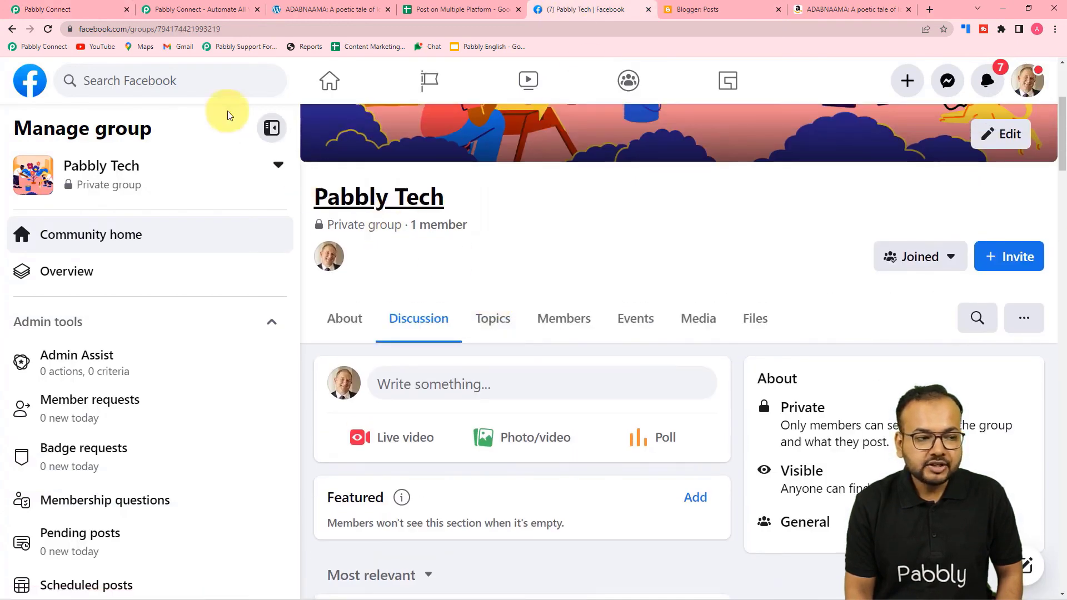
click(78, 9)
click(563, 308)
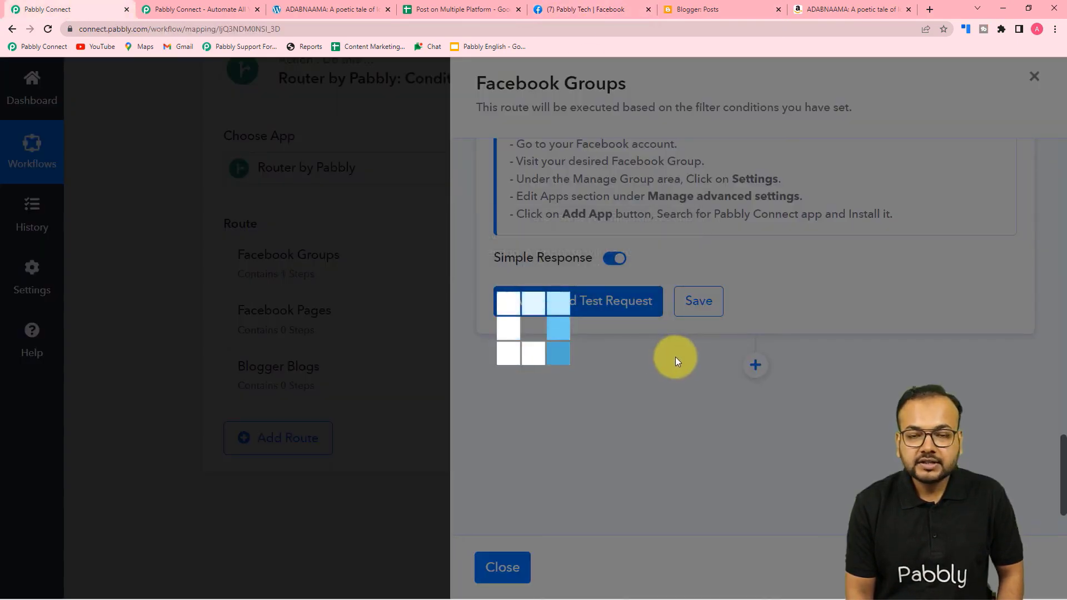
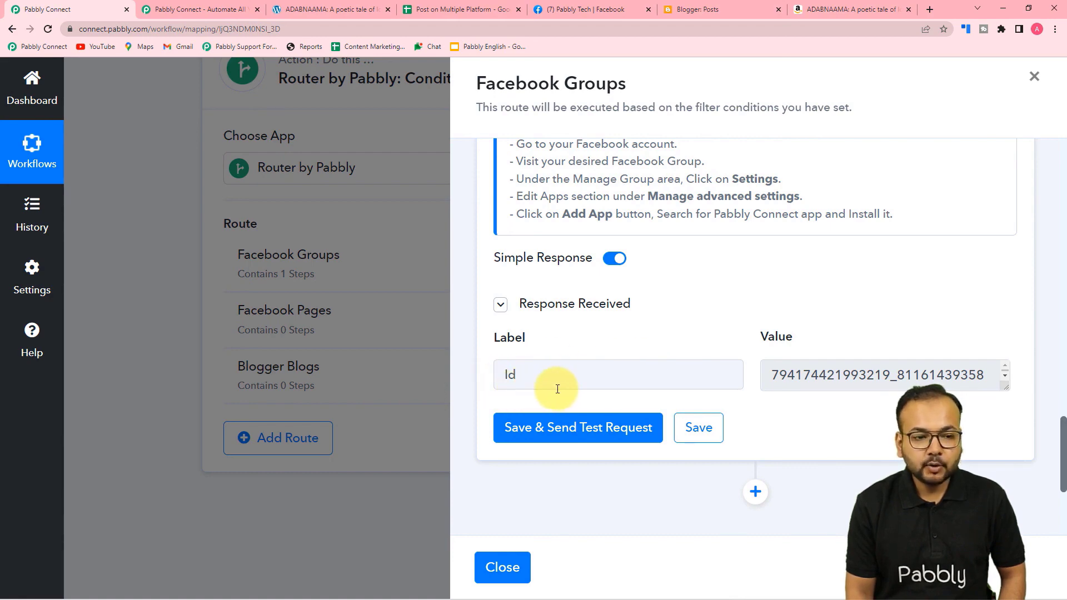
Reload the Pabbly Tech Facebook group and find the newly shared ADABNAAMA post.
click(583, 10)
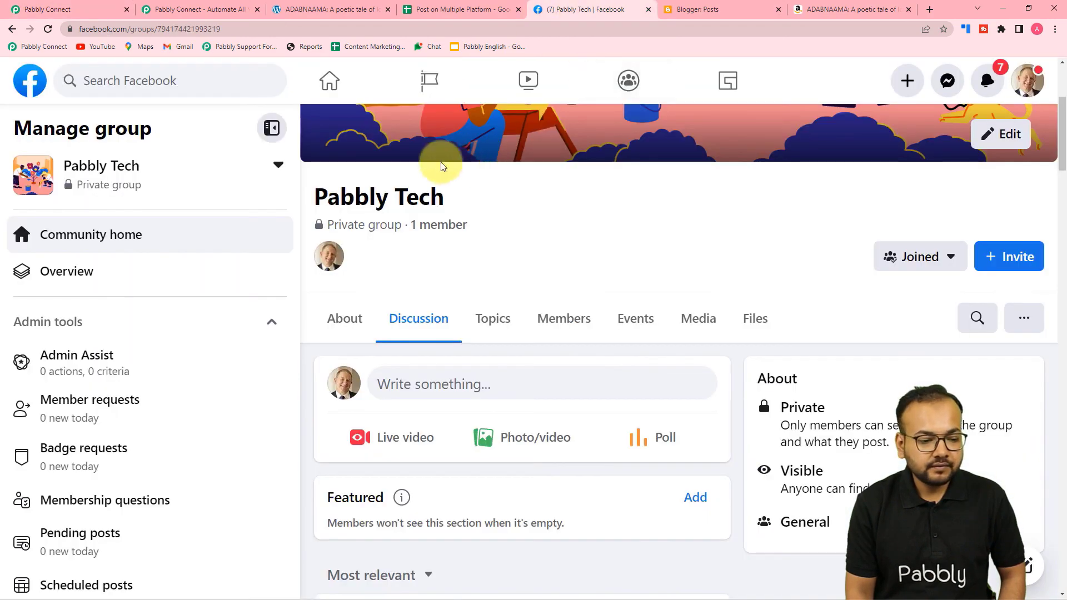
scroll(366, 189, down, 4)
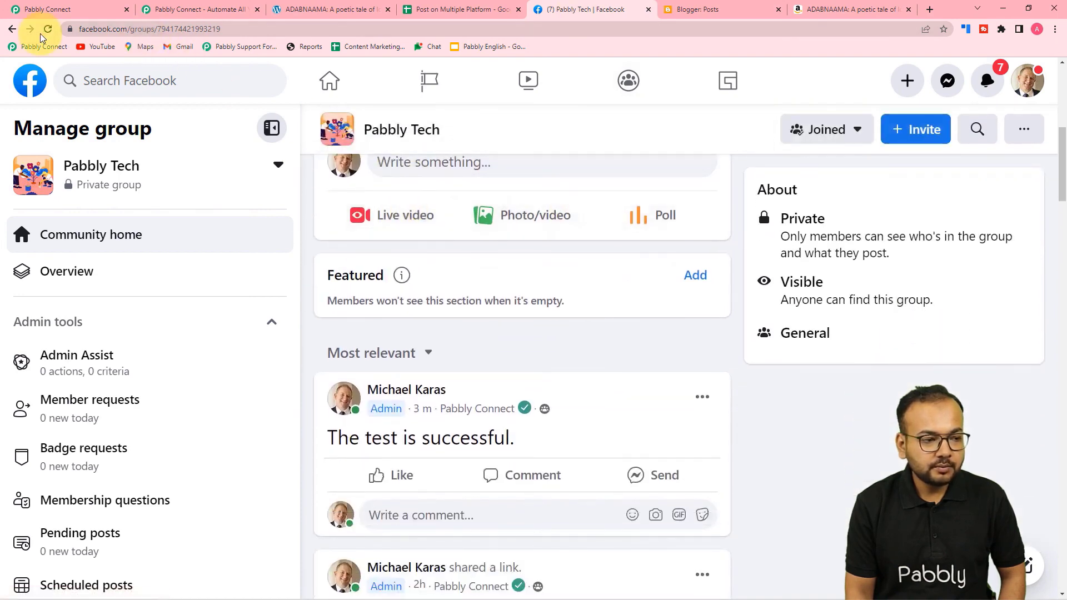
click(49, 30)
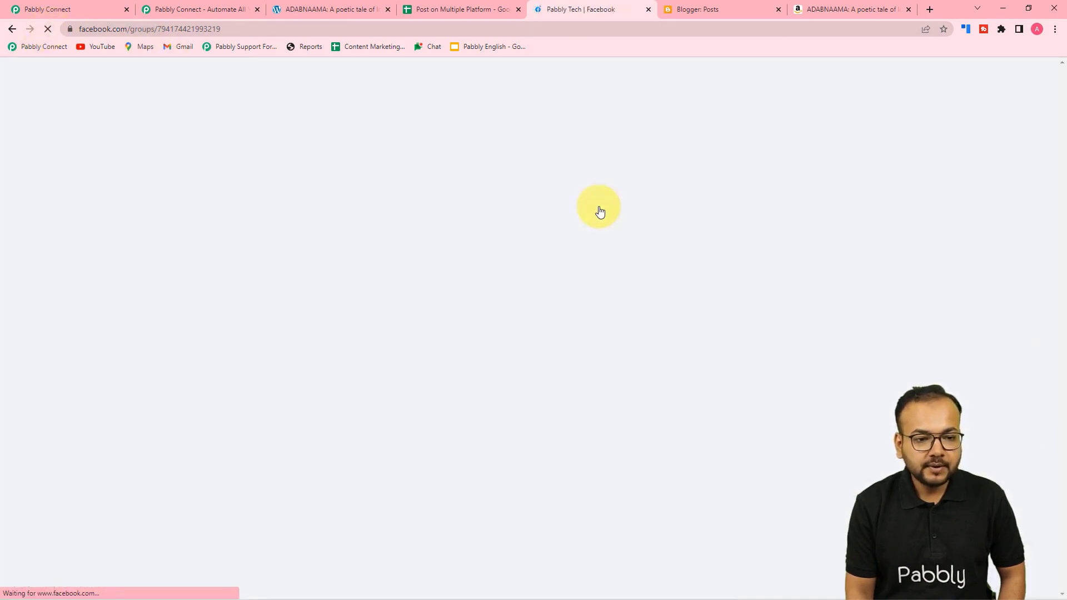
scroll(599, 208, down, 7)
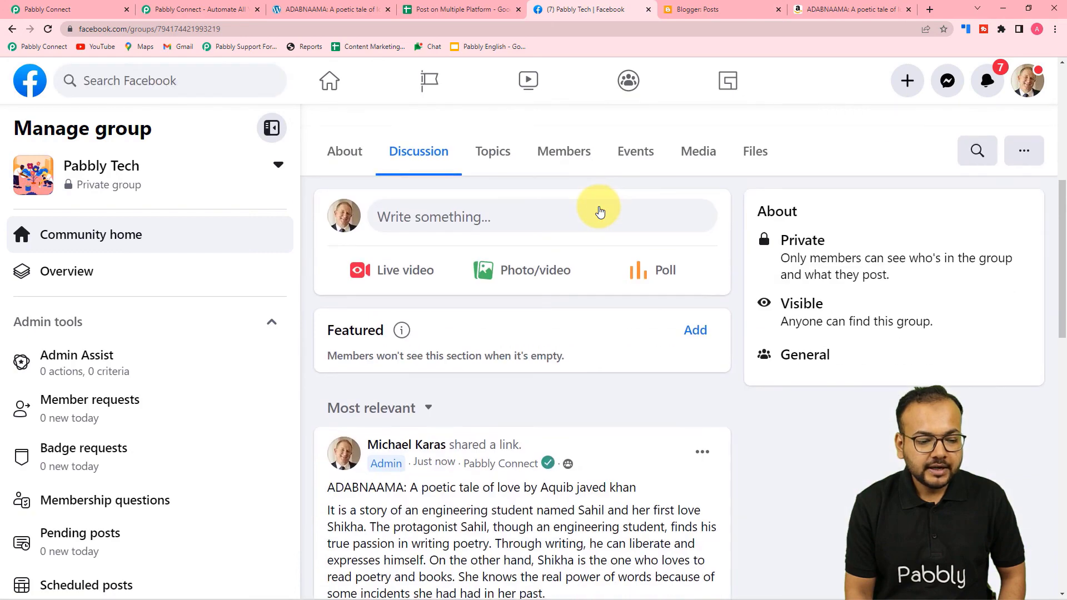
scroll(599, 211, down, 5)
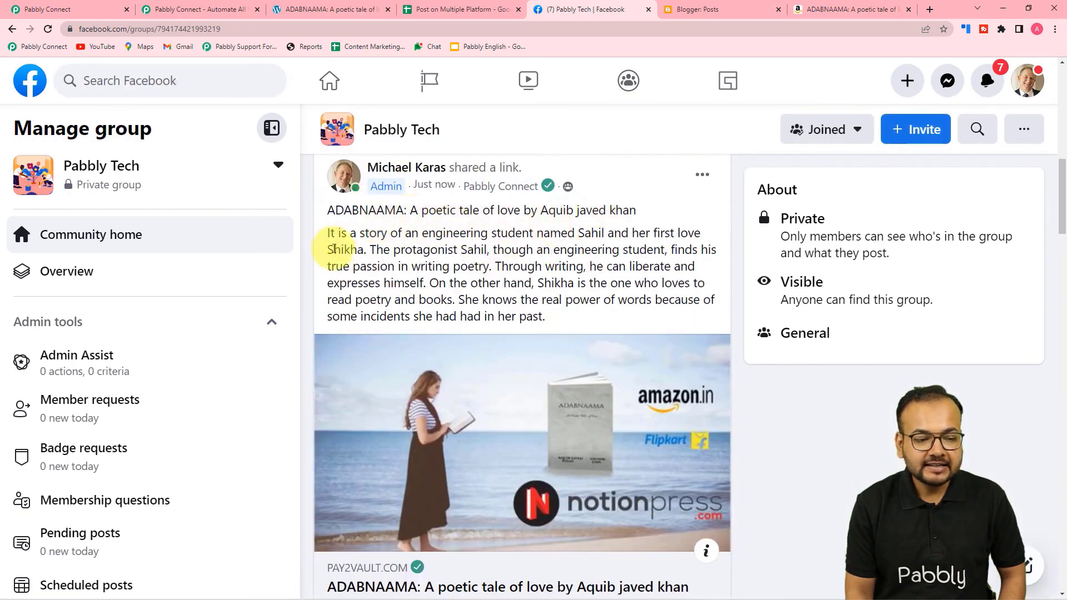
scroll(412, 338, down, 2)
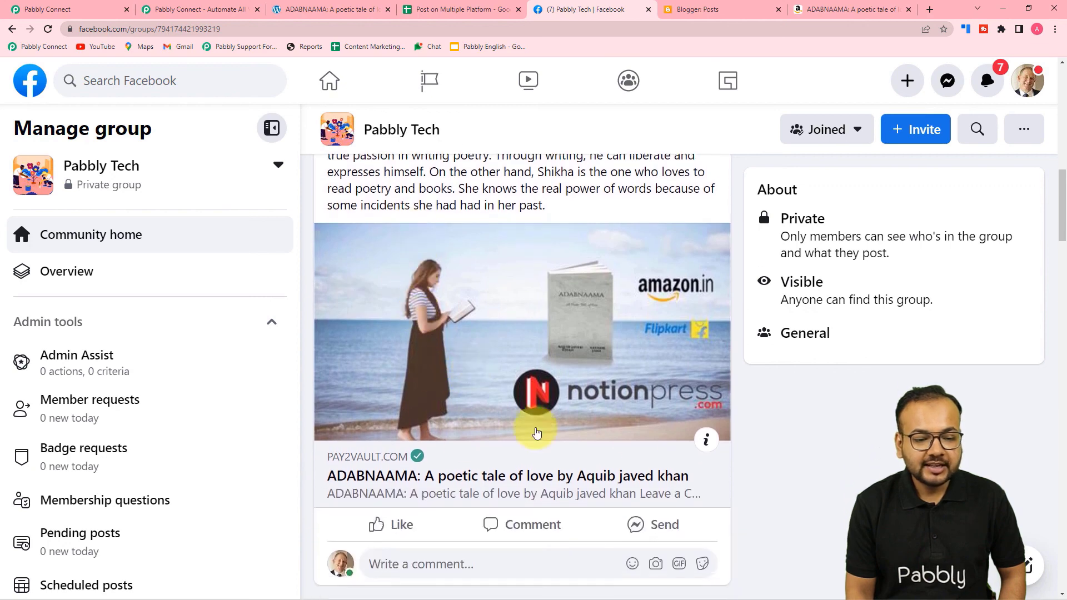
scroll(638, 437, up, 2)
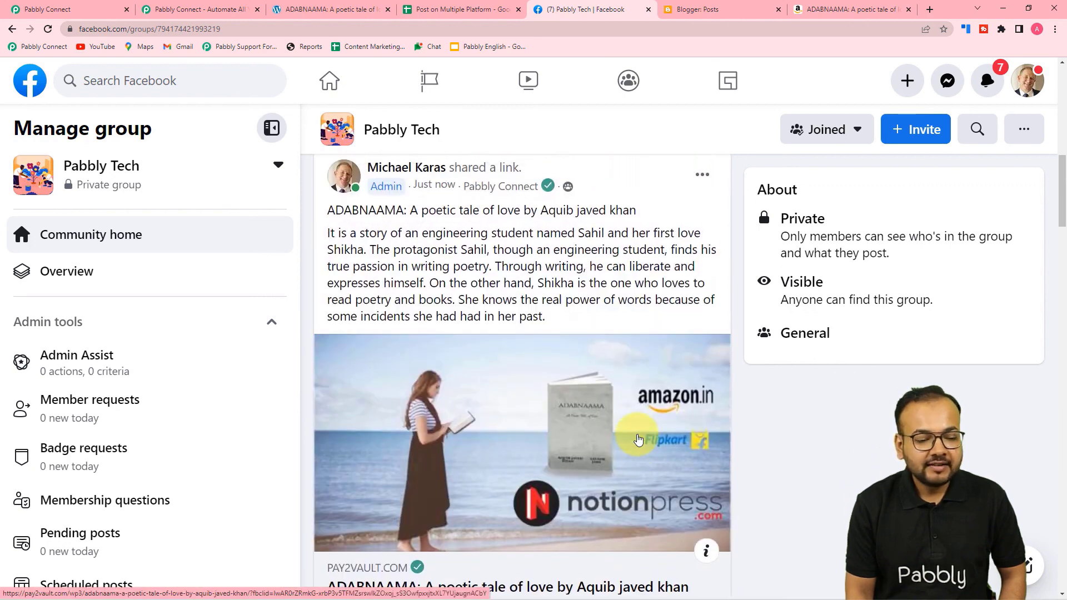
Compare the shared post with the original WordPress post, then go back to Pabbly Connect.
click(295, 9)
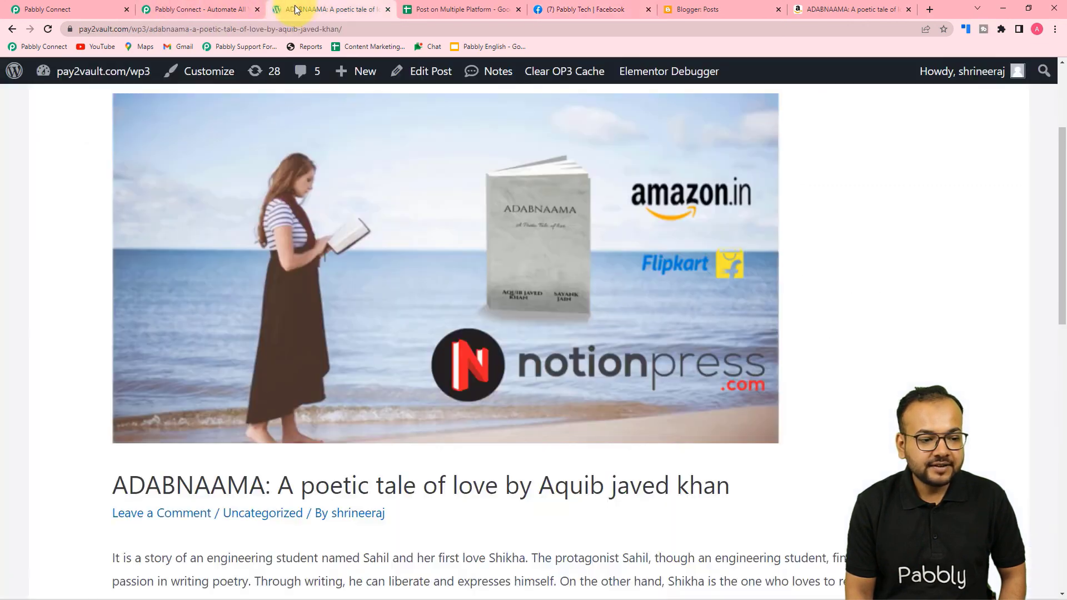
scroll(361, 254, up, 3)
scroll(362, 254, down, 1)
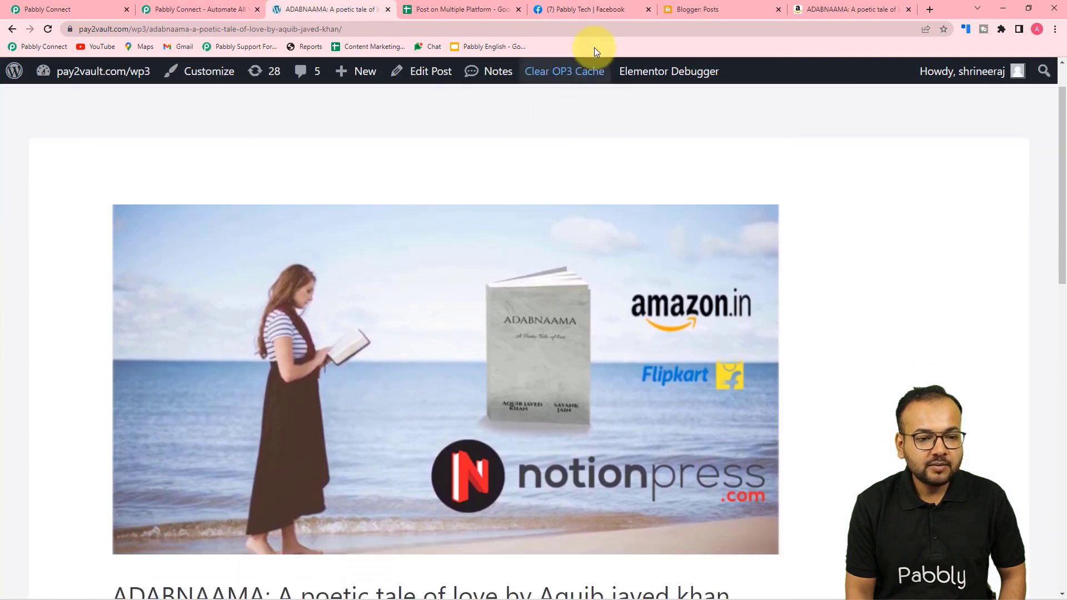
click(588, 9)
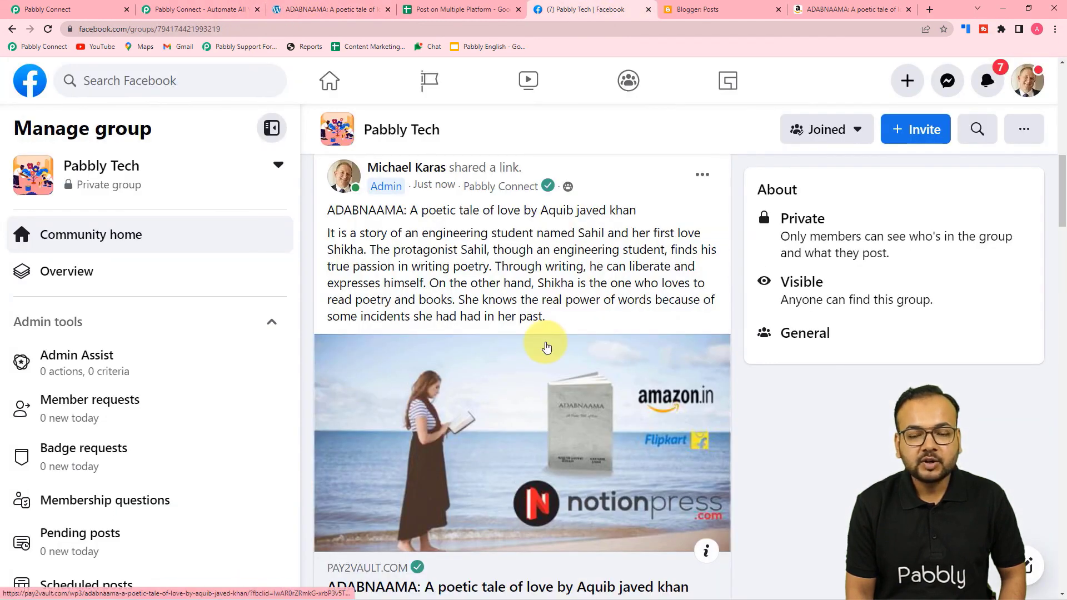
click(108, 11)
Check the Facebook Groups route's Group and Message fields against the IDs in the Google Sheet.
scroll(691, 424, up, 5)
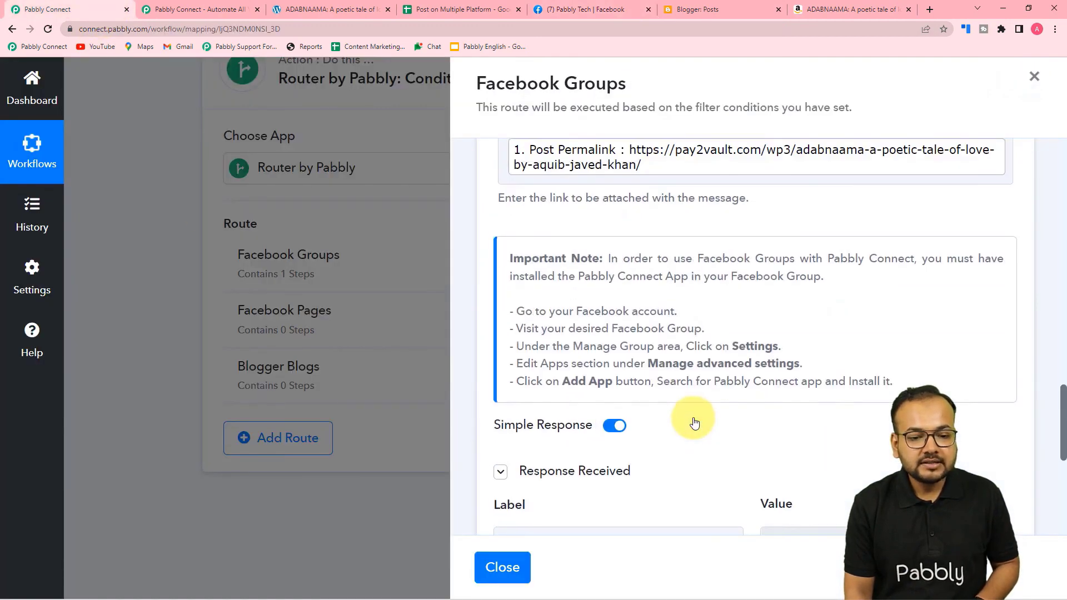
scroll(694, 422, up, 6)
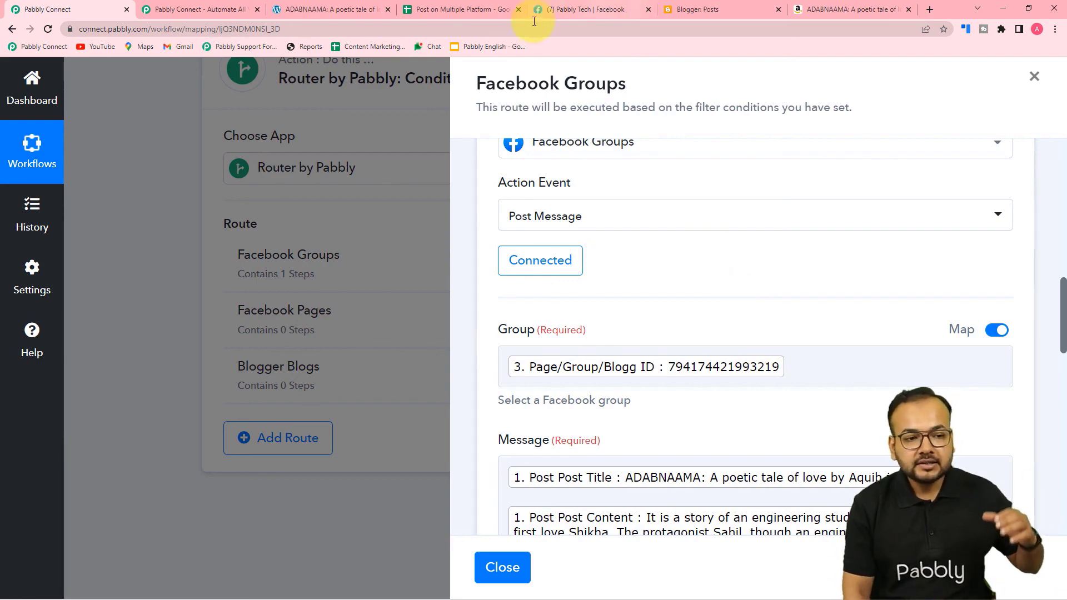
click(467, 8)
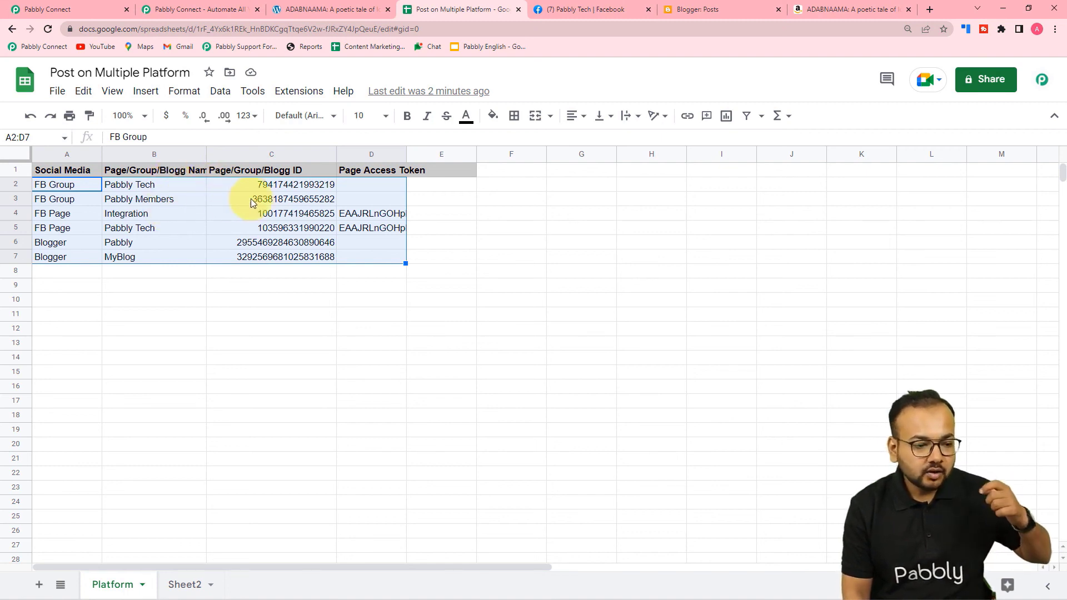
click(96, 13)
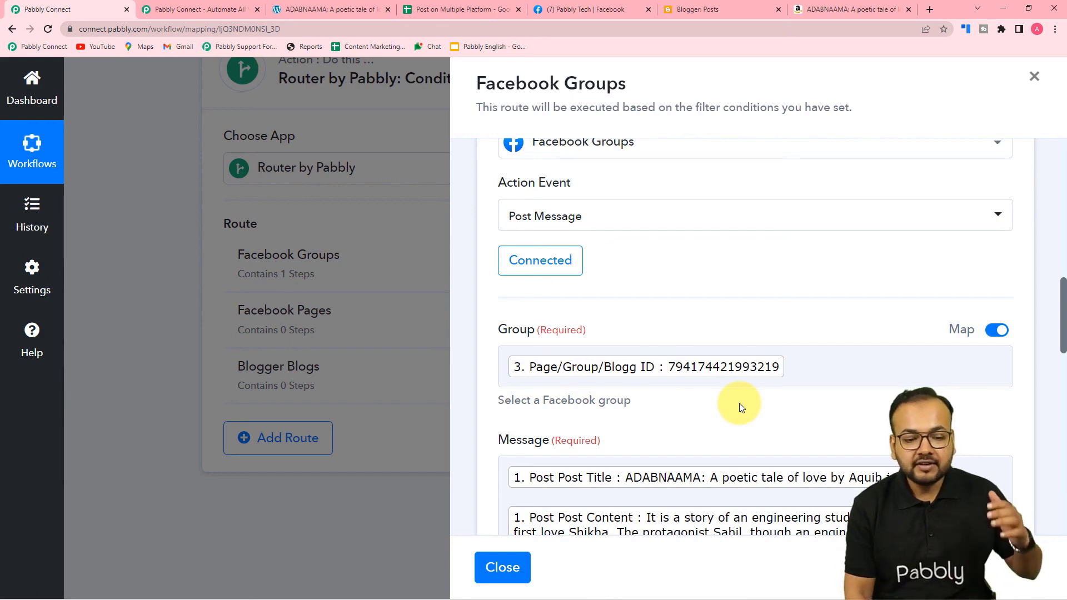
scroll(739, 402, down, 1)
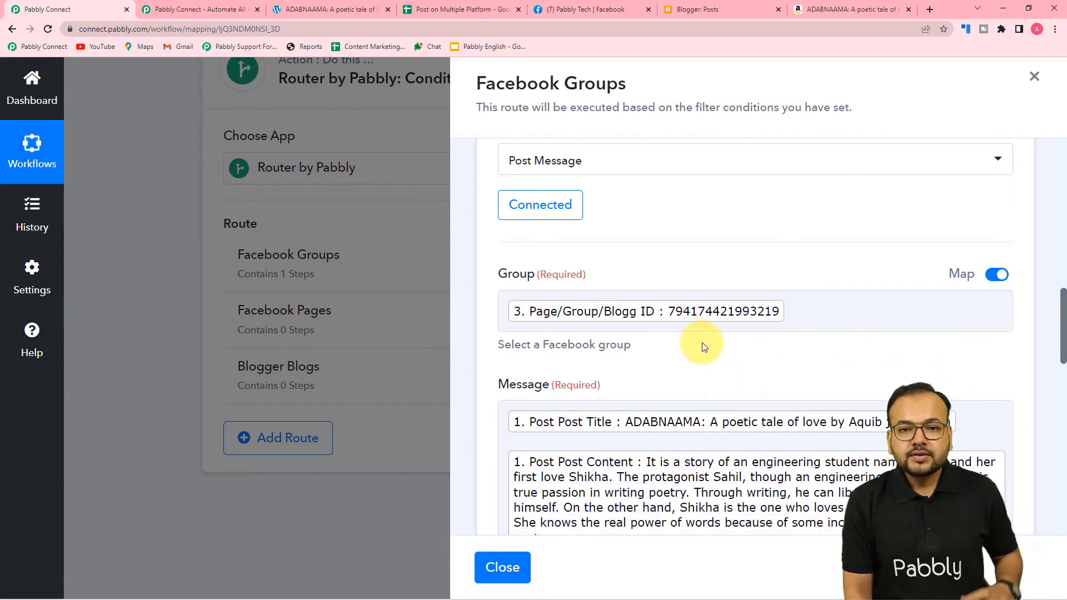
Close the Facebook Groups route and filter the Facebook Pages route on the iterator's Social Media field.
click(503, 566)
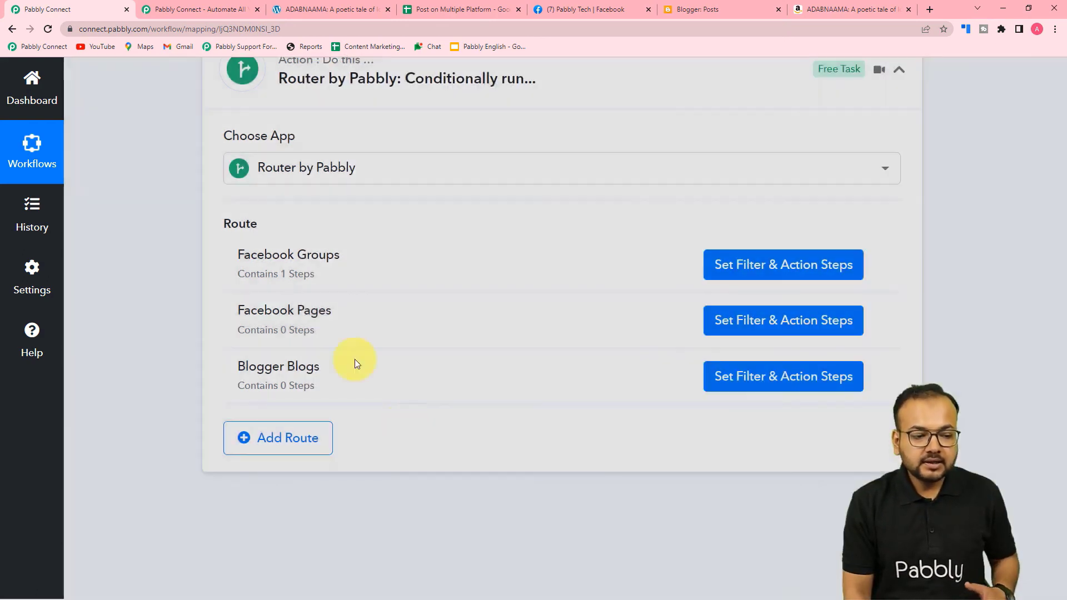
click(744, 325)
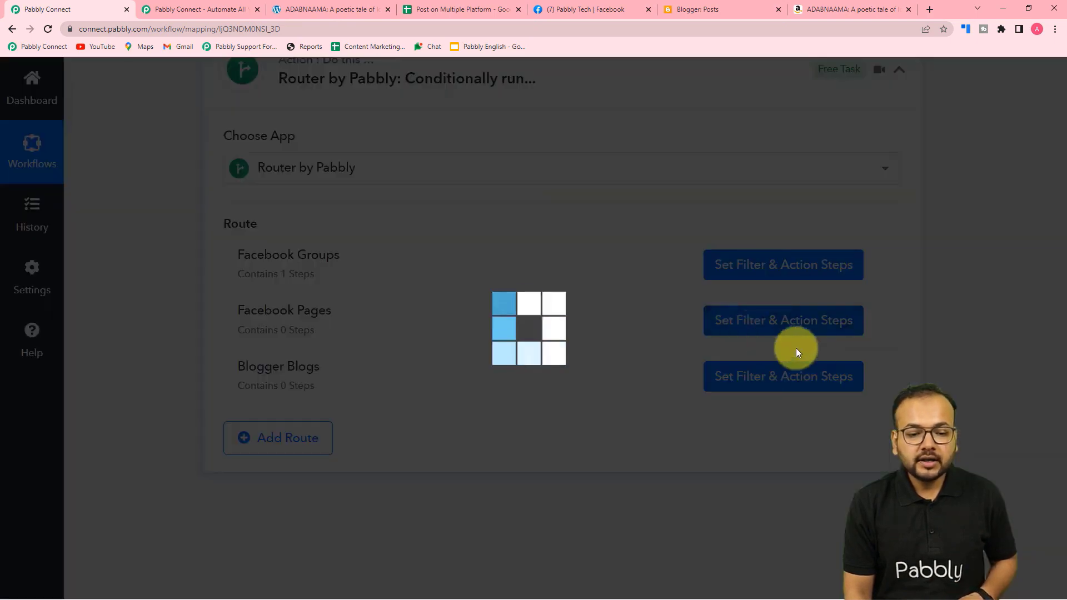
scroll(669, 346, up, 3)
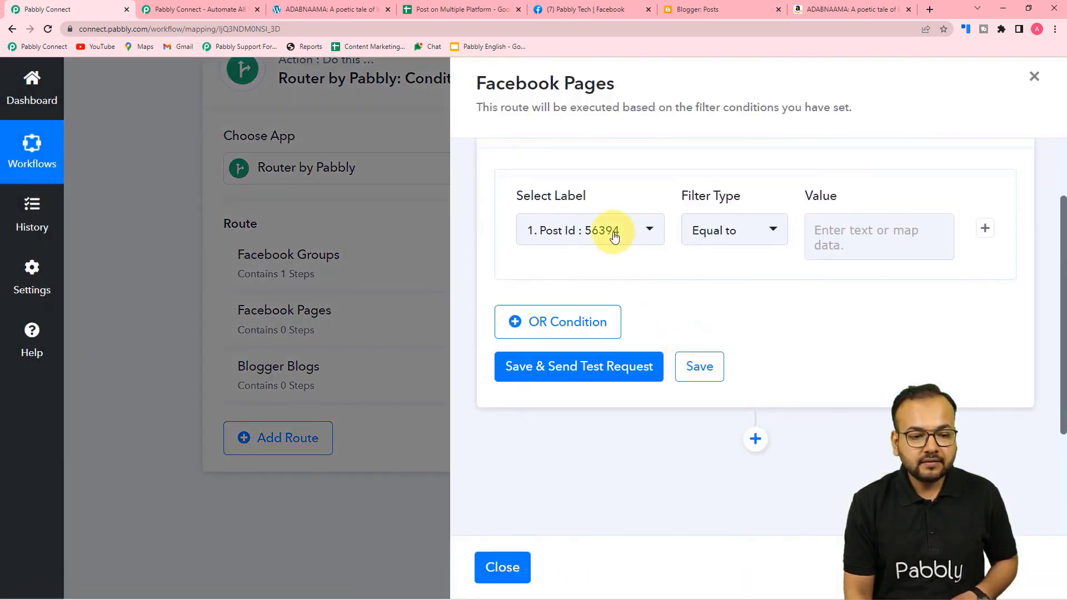
scroll(614, 248, up, 2)
click(611, 325)
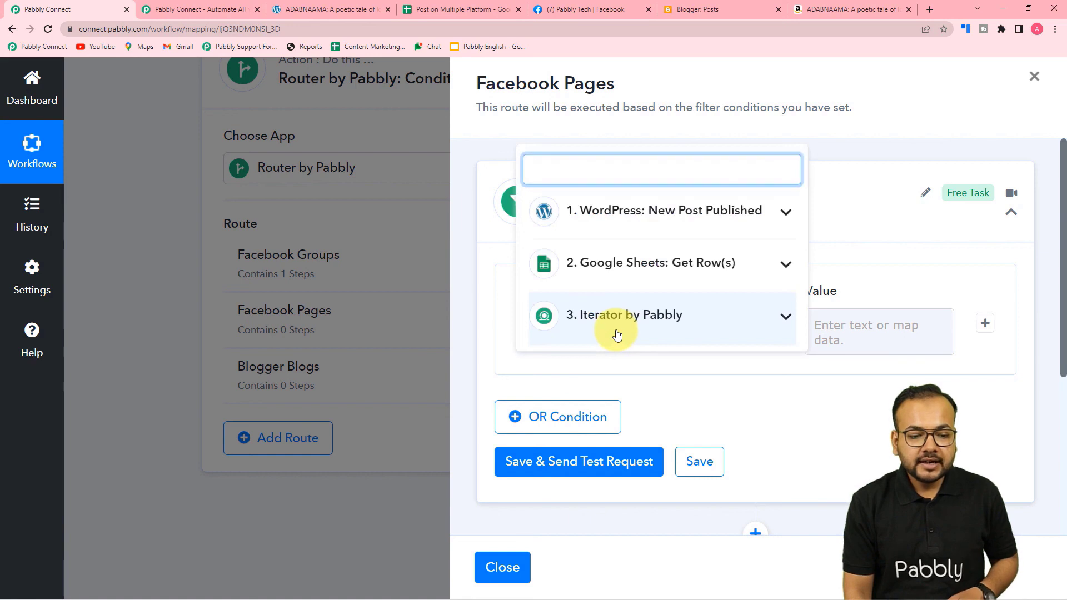
click(657, 325)
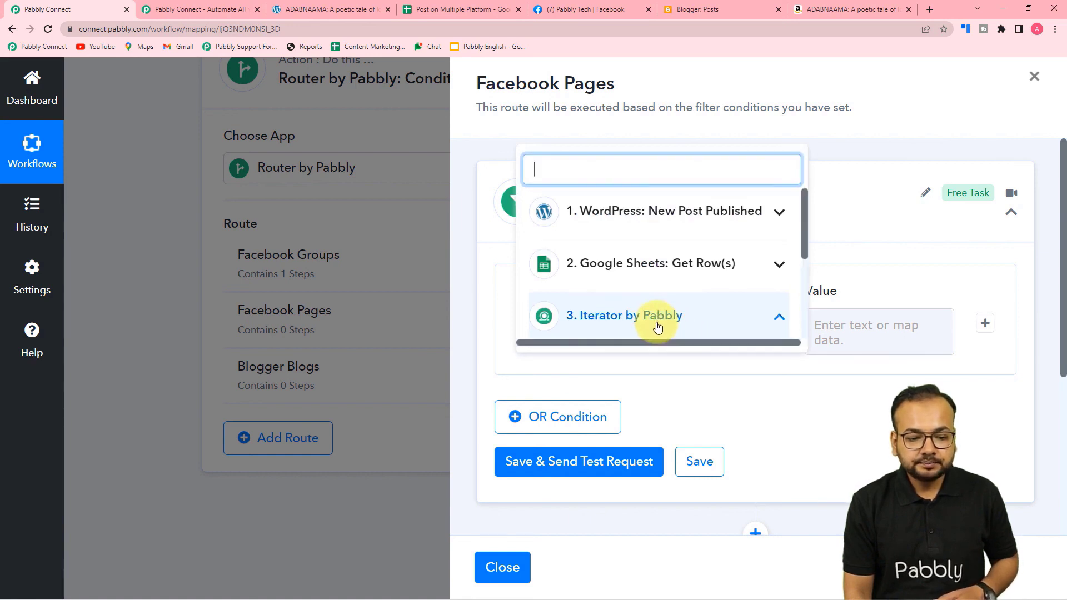
scroll(658, 305, down, 1)
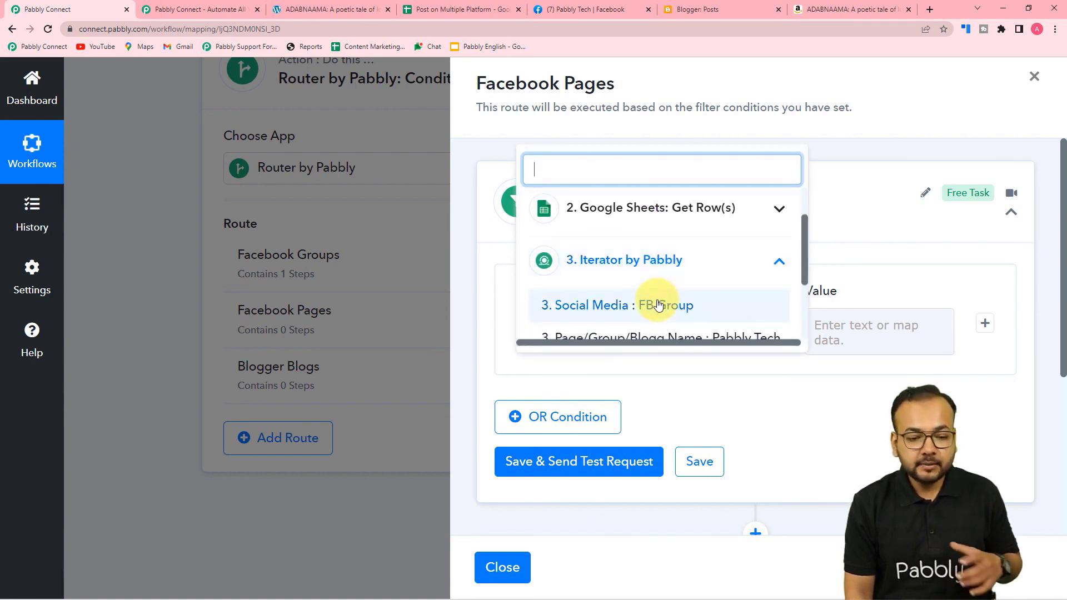
click(620, 307)
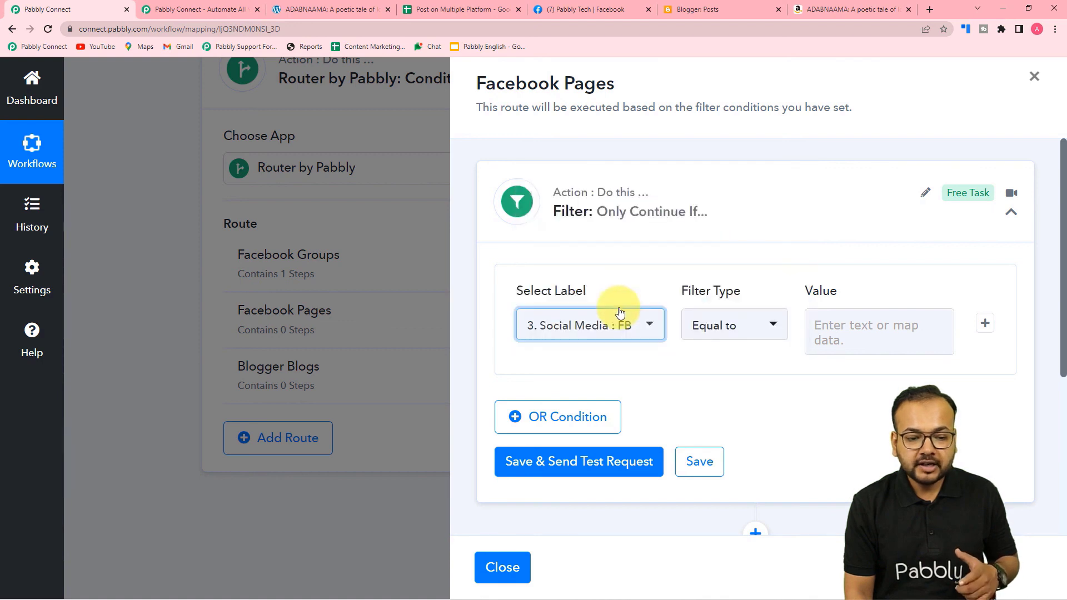
Set the condition to Equal to 'Fb page', then save and send a test request.
click(722, 330)
click(730, 212)
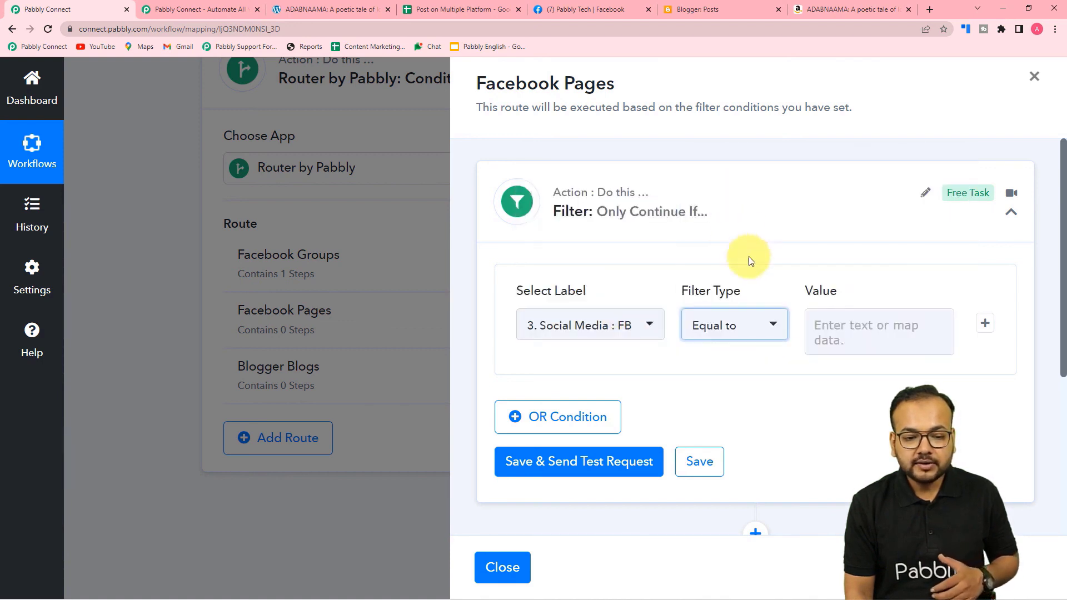
click(854, 332)
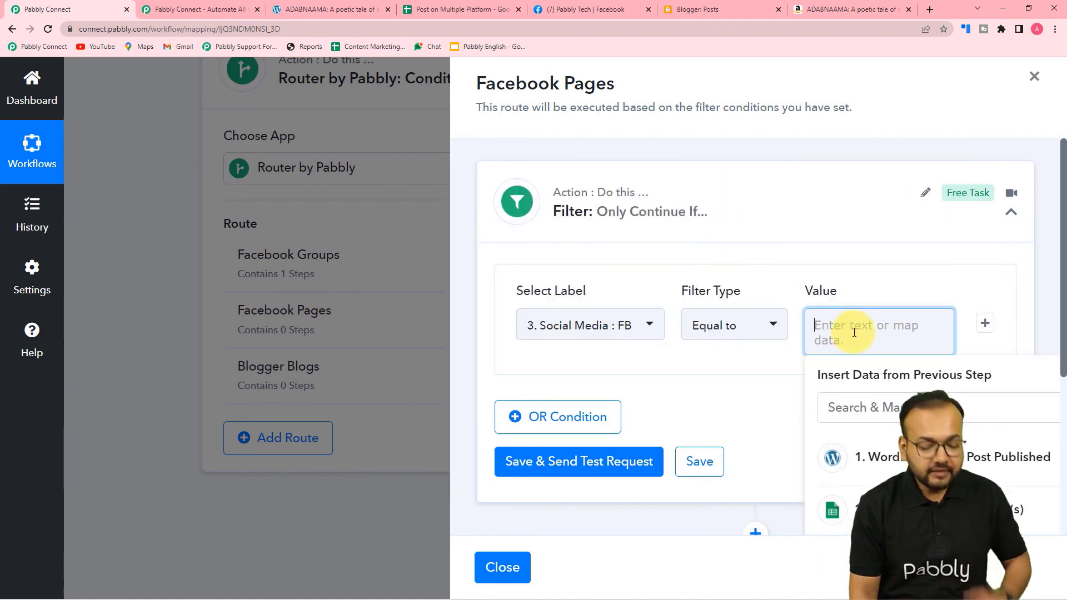
text(Fb pages)
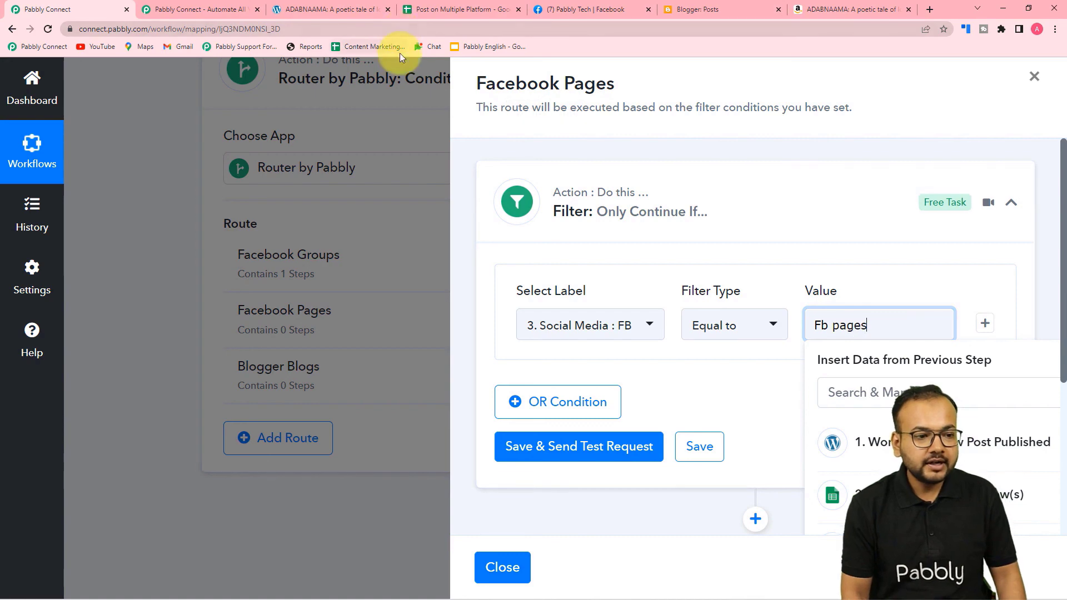
click(453, 12)
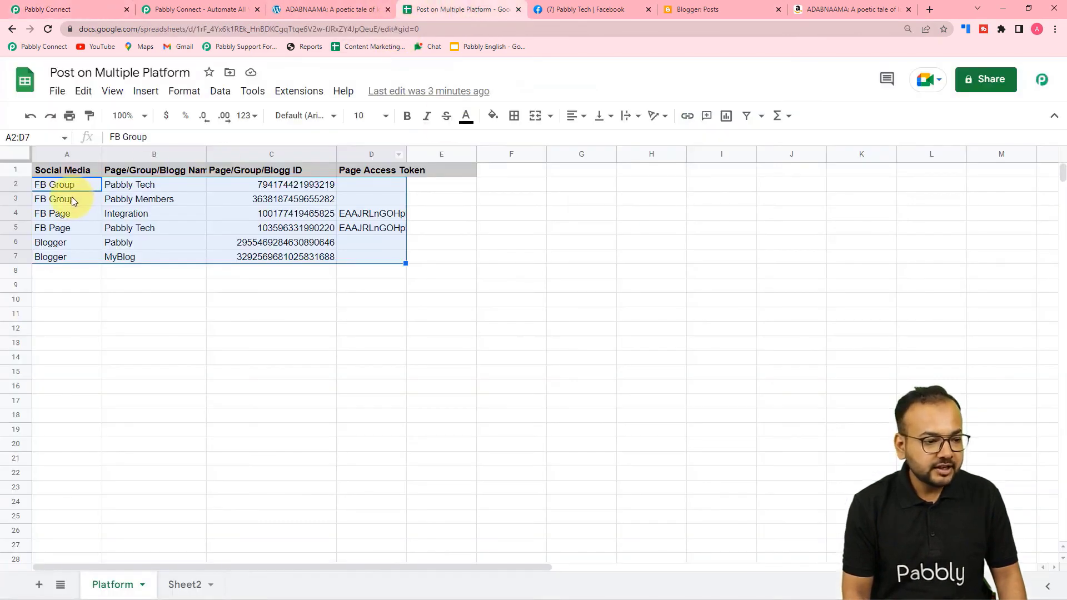
click(48, 12)
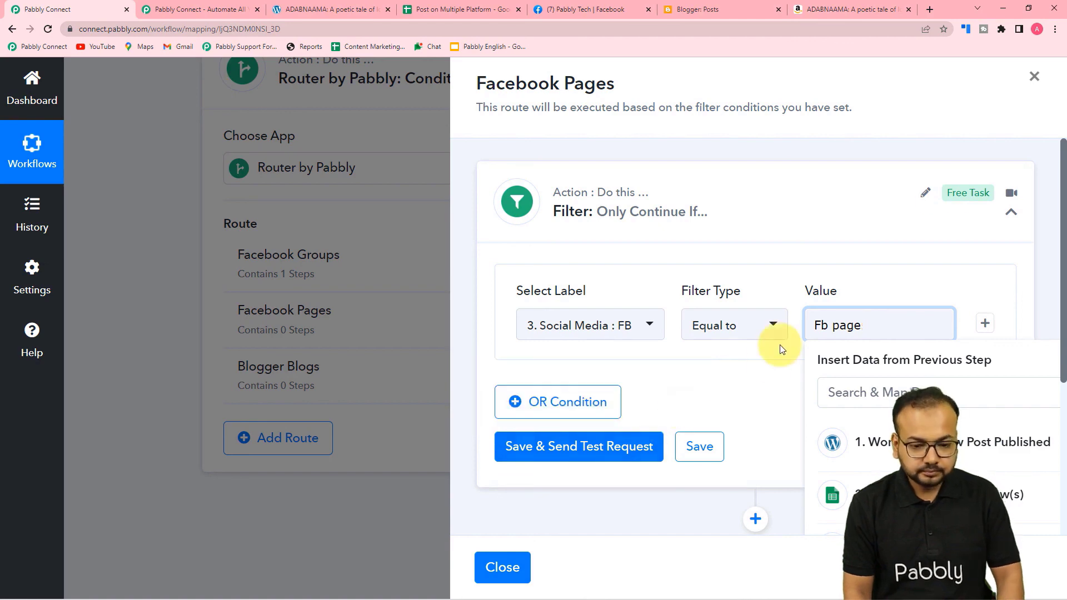
click(614, 445)
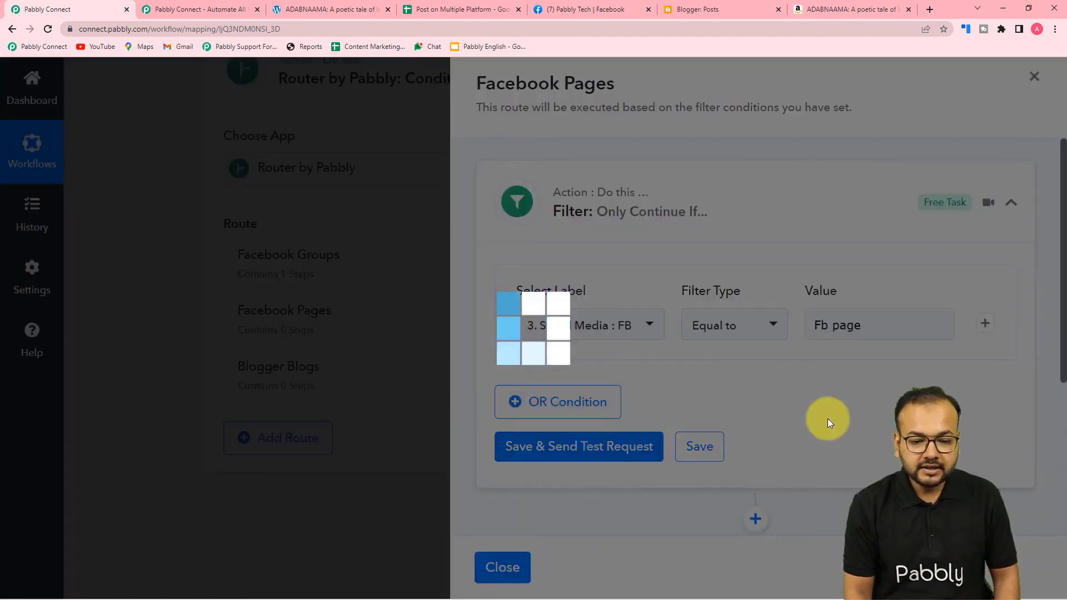
scroll(827, 419, down, 2)
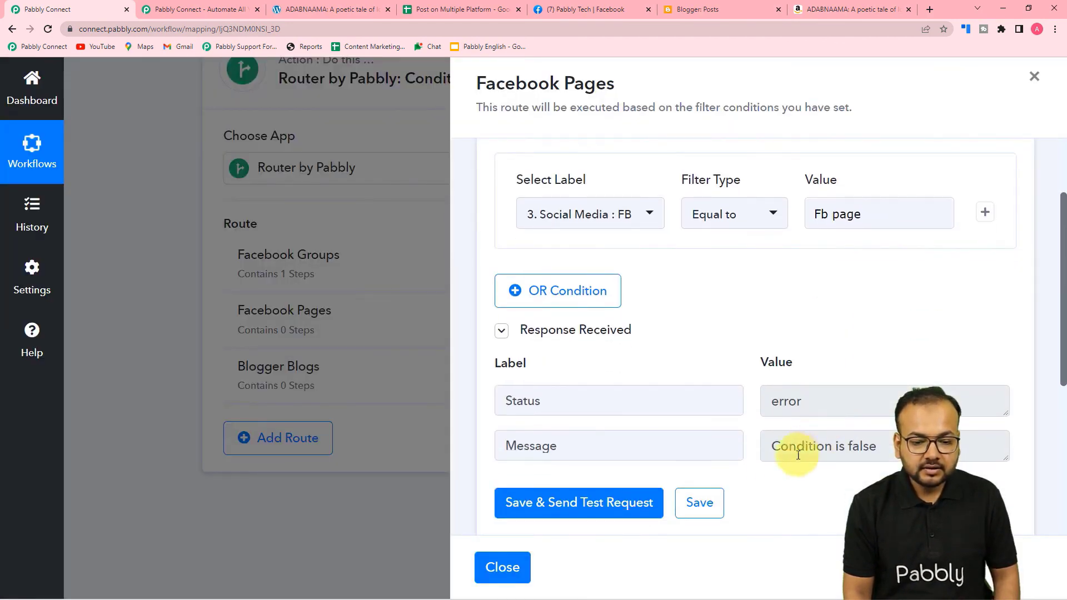
Change the Facebook Pages filter value from 'Fb page' to 'FB Page' to match the spreadsheet.
click(643, 221)
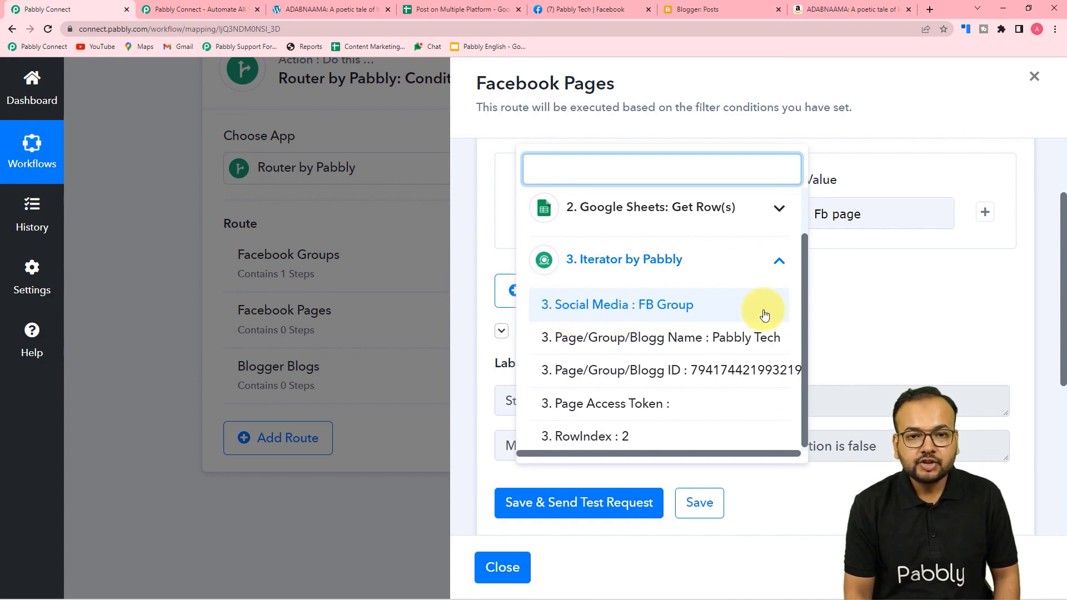
click(732, 313)
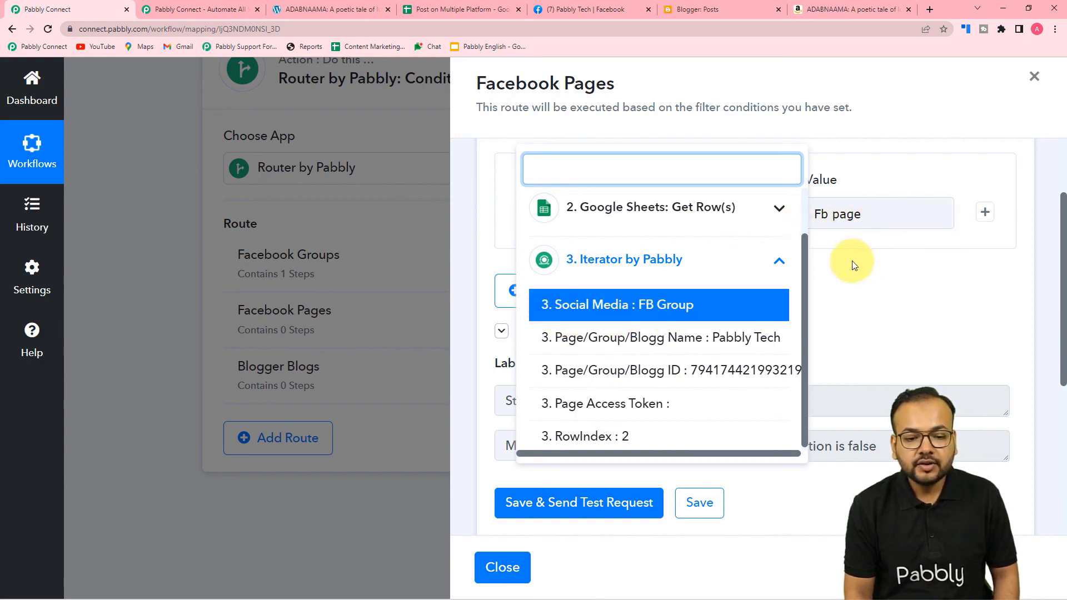
click(867, 289)
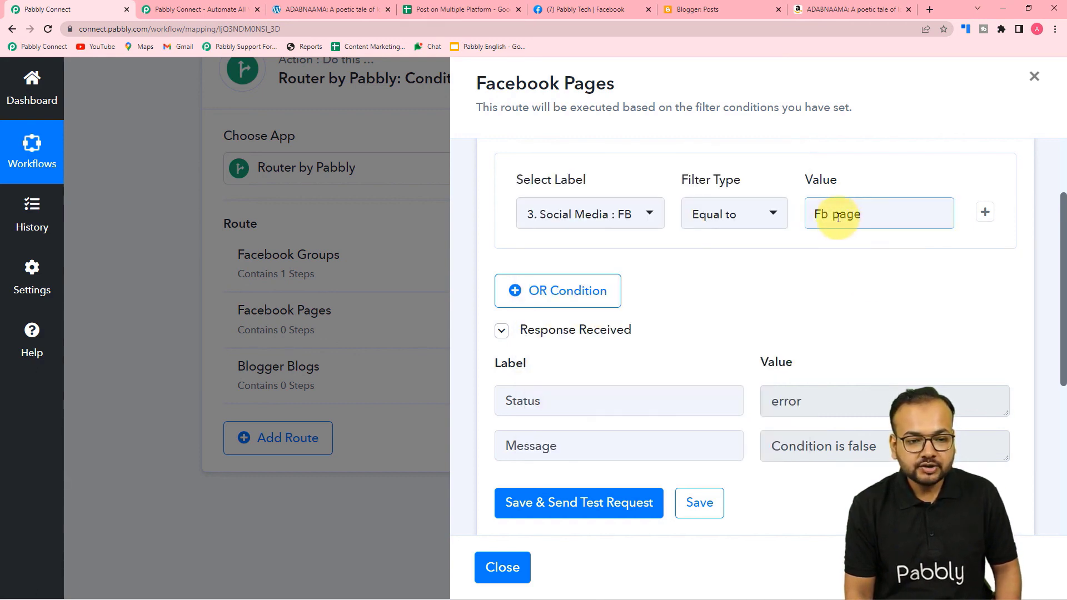
click(839, 217)
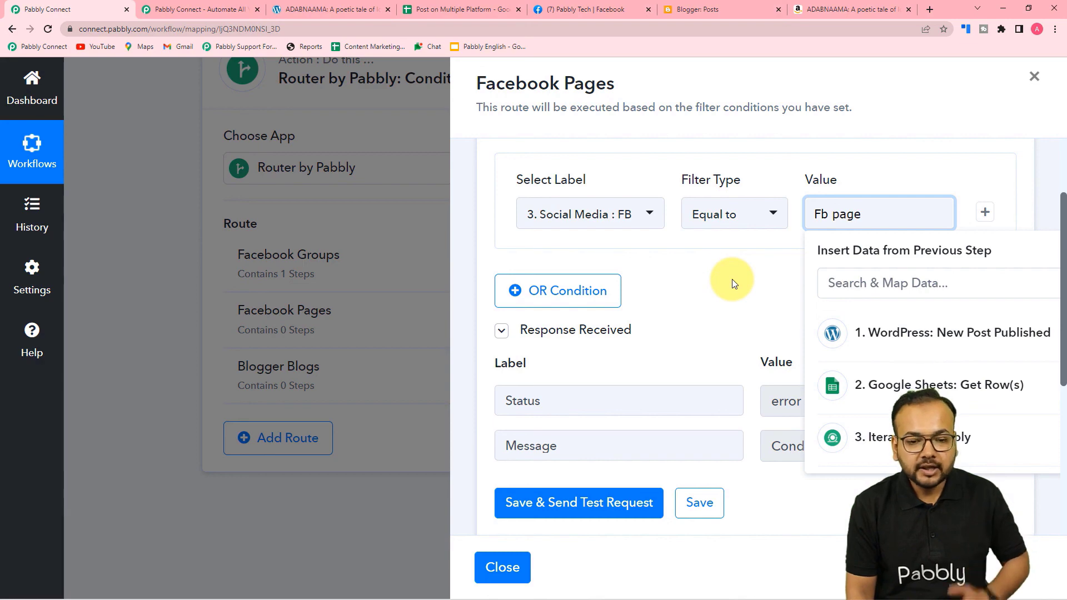
key(BackSpace)
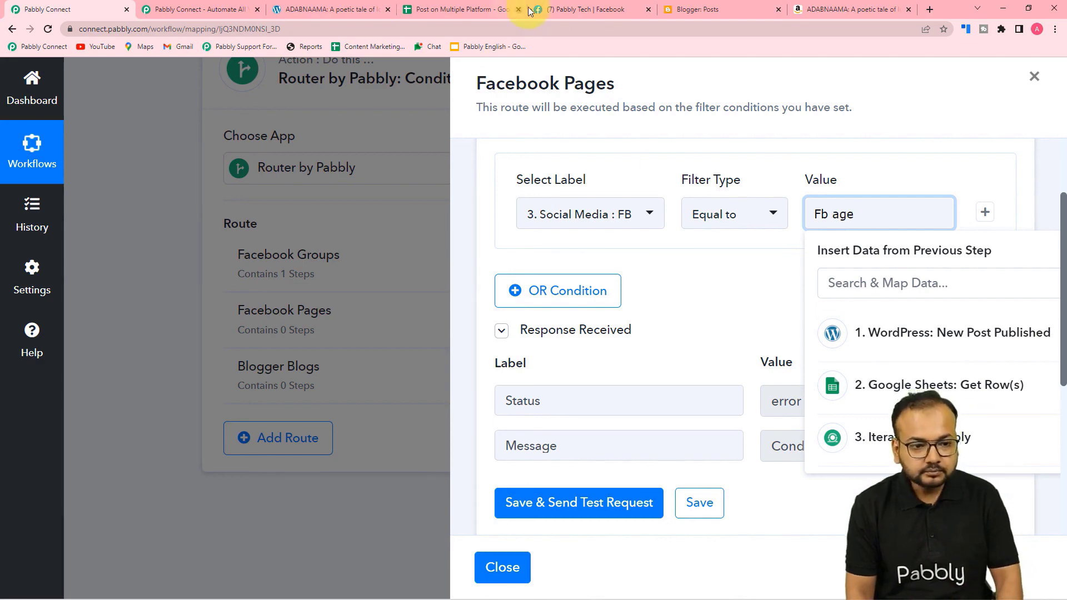
click(483, 8)
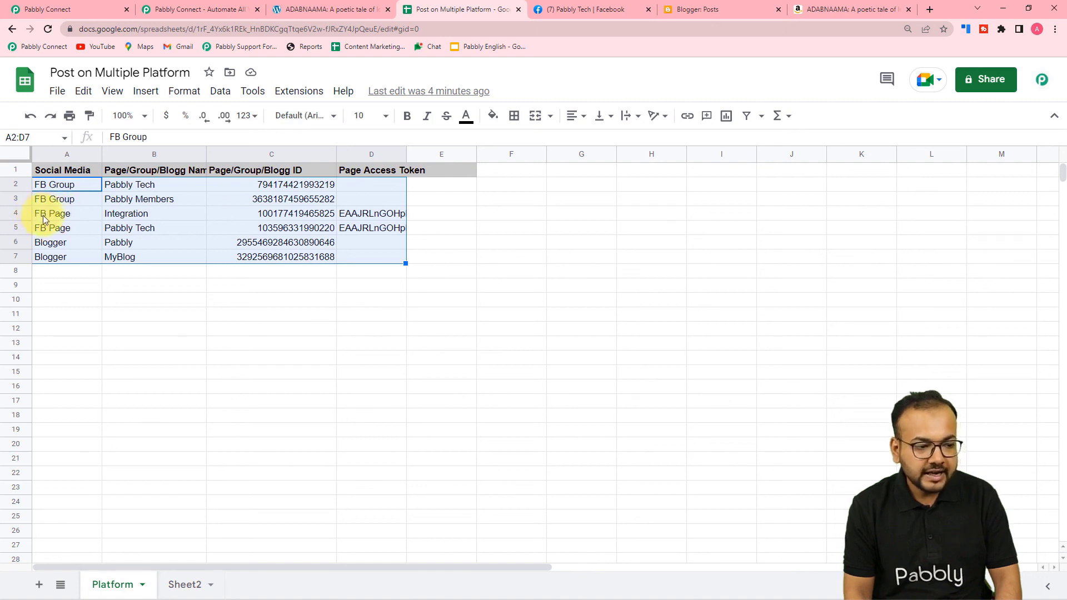
click(96, 12)
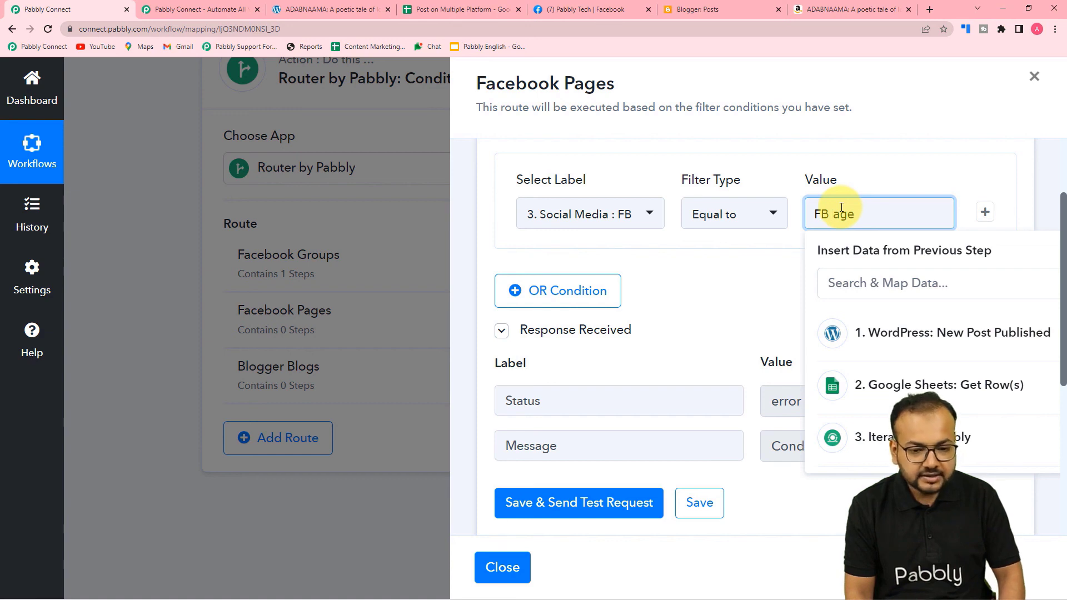
click(767, 253)
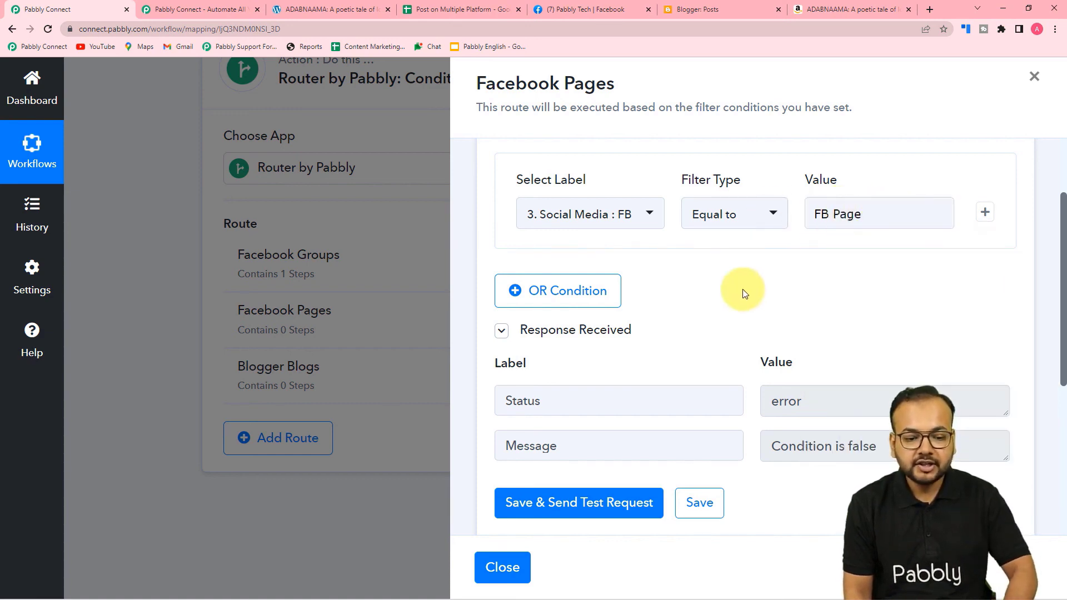
scroll(745, 294, down, 1)
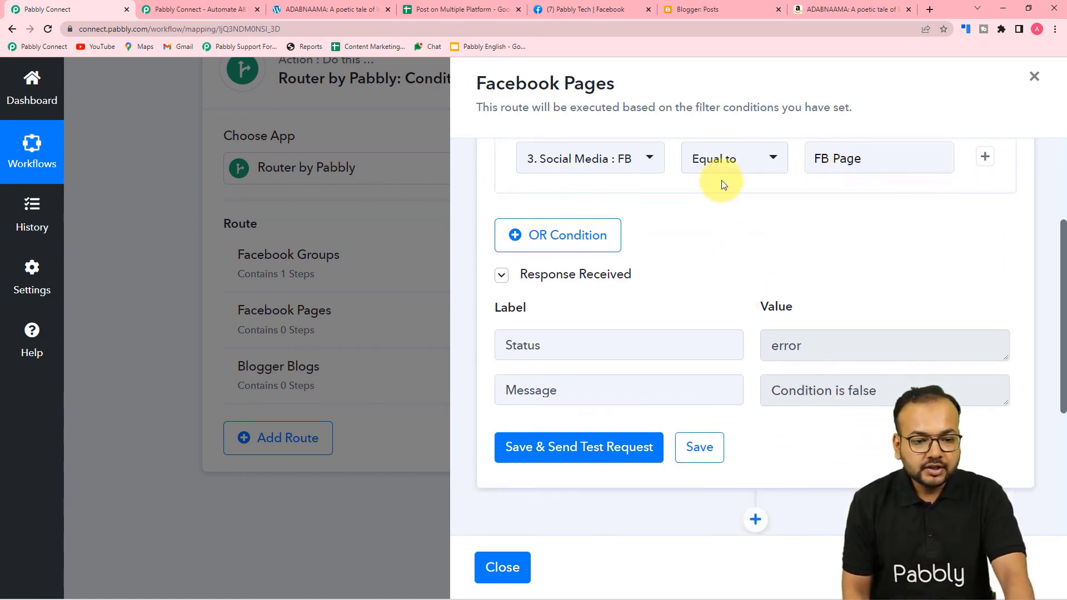
scroll(778, 206, down, 4)
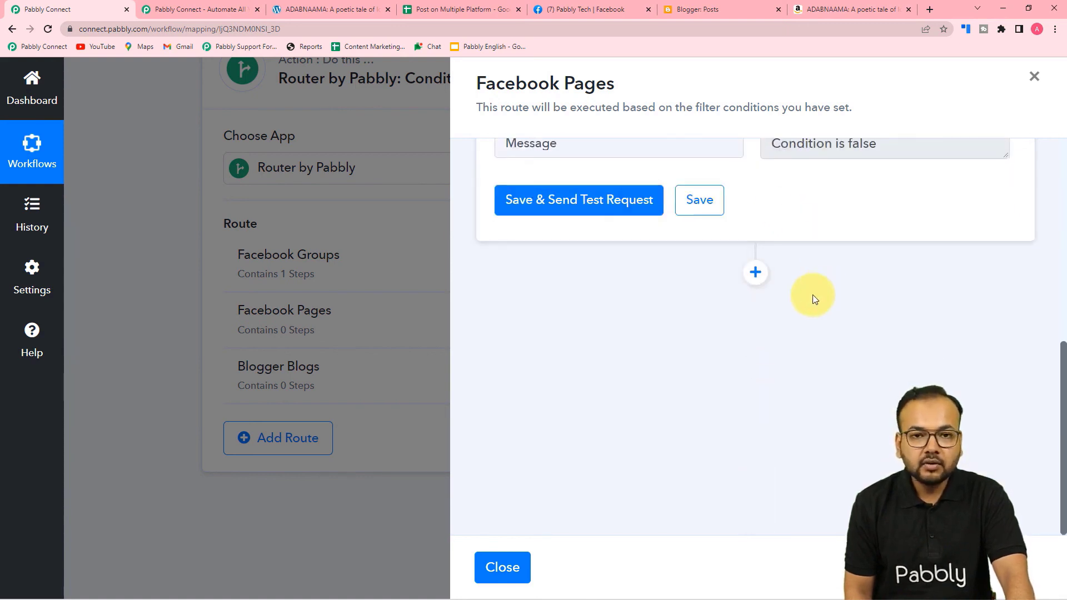
Add a Facebook Pages action step using the Create Page Post event.
click(755, 273)
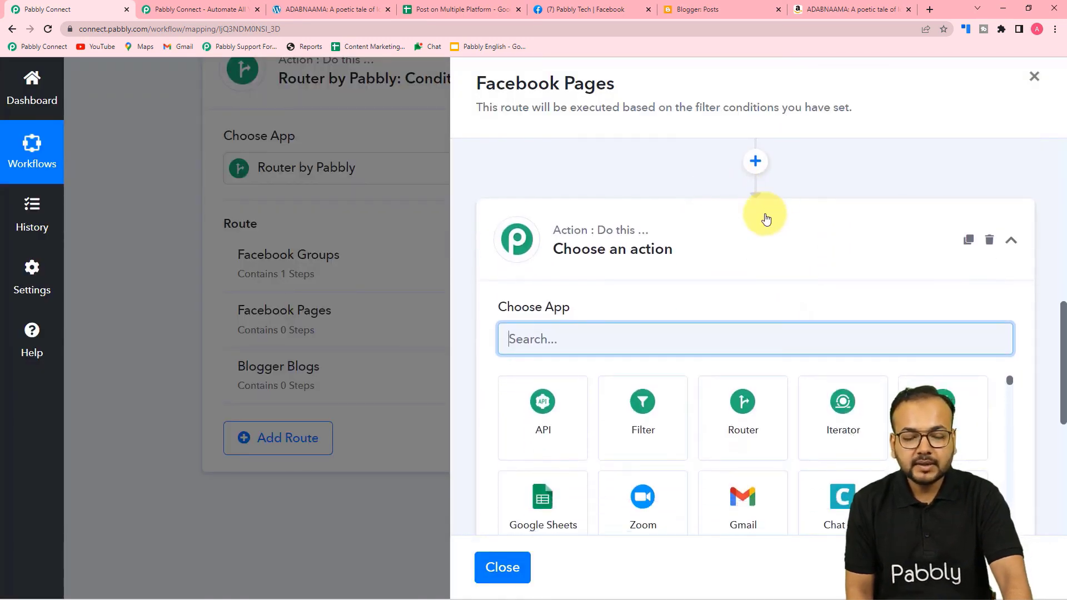
scroll(645, 322, down, 1)
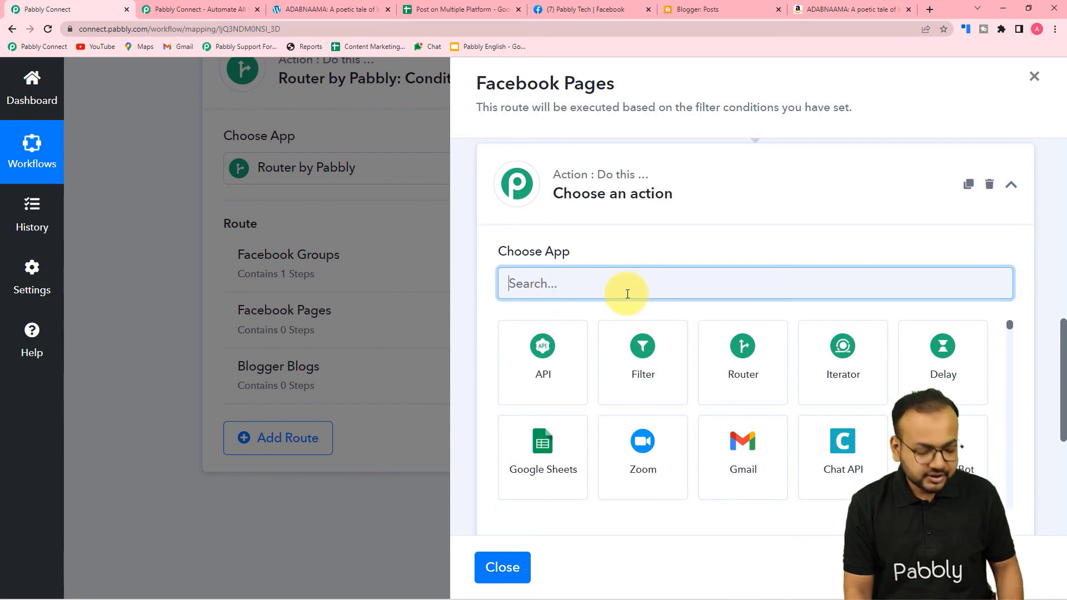
text(fa)
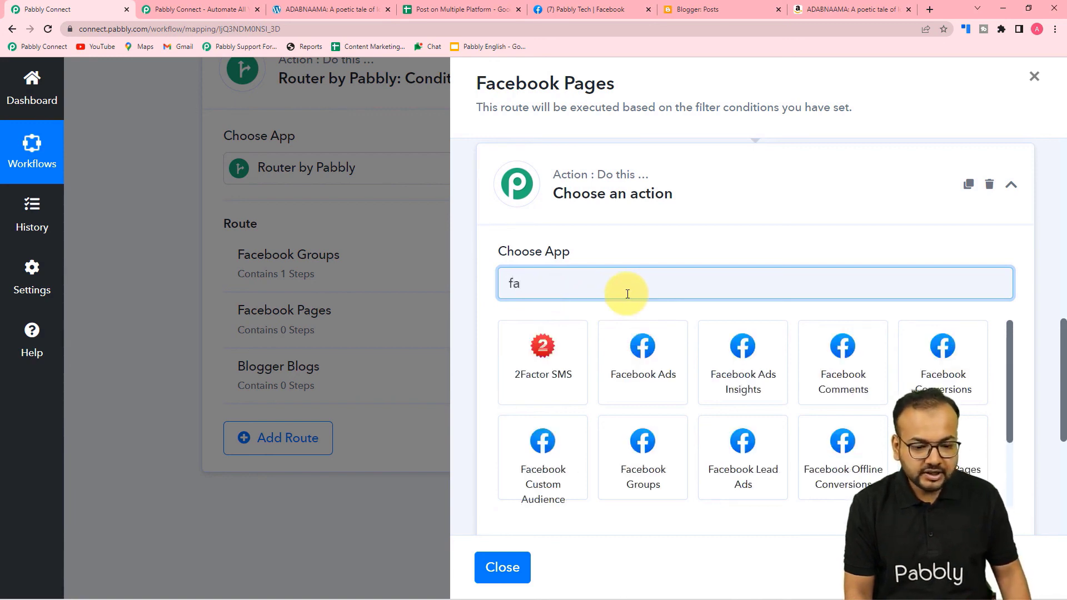
click(780, 440)
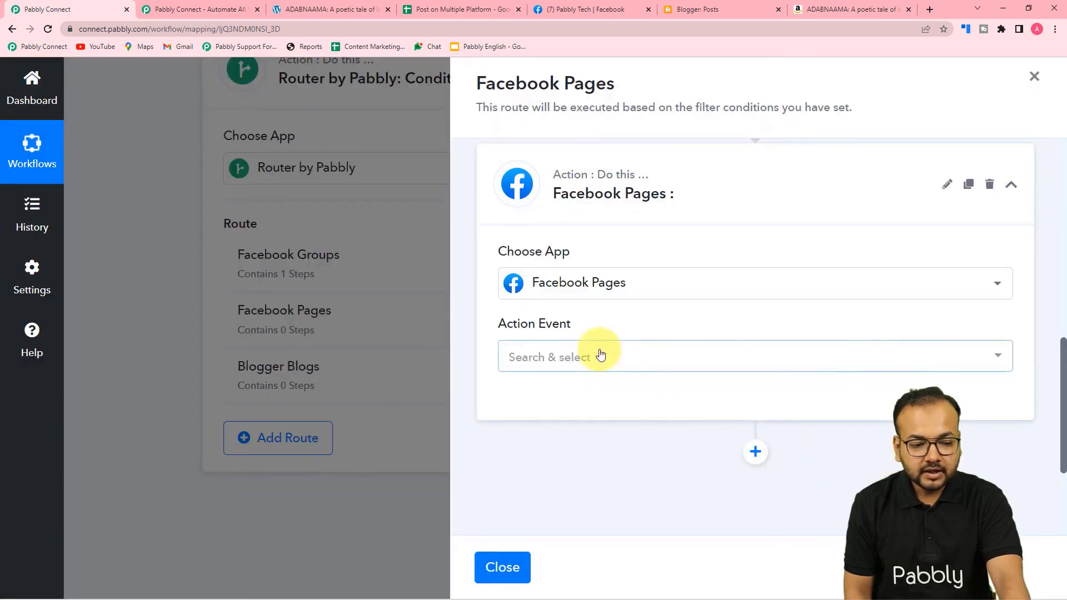
click(598, 355)
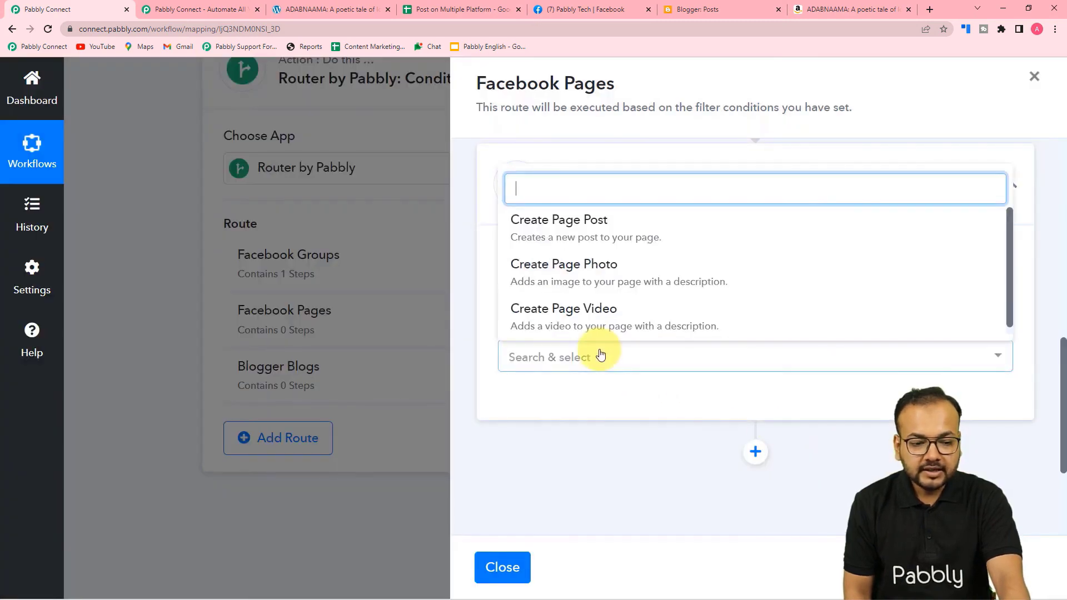
click(552, 225)
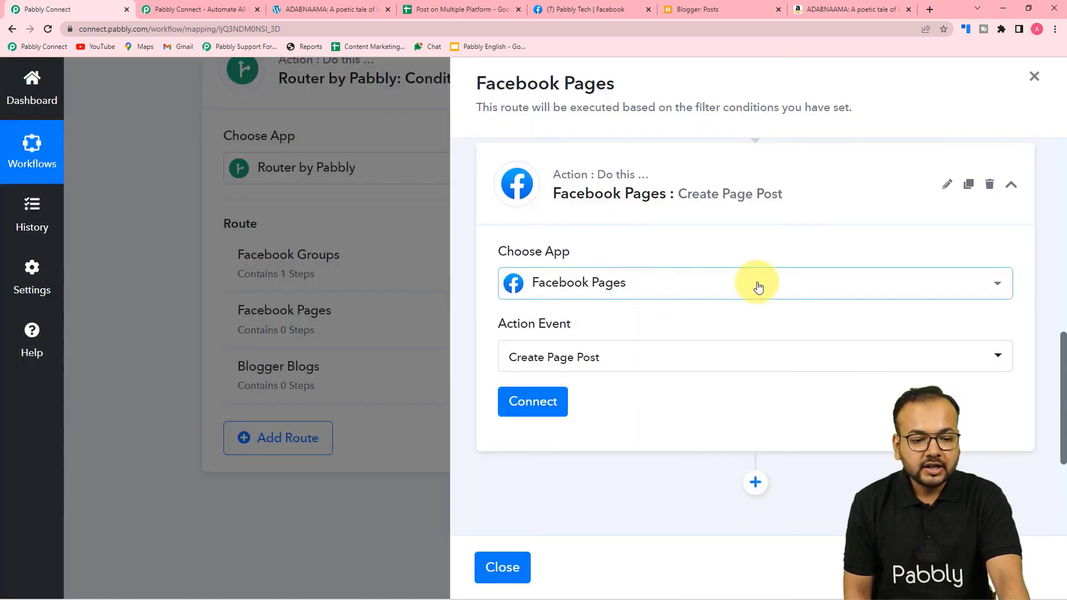
click(560, 10)
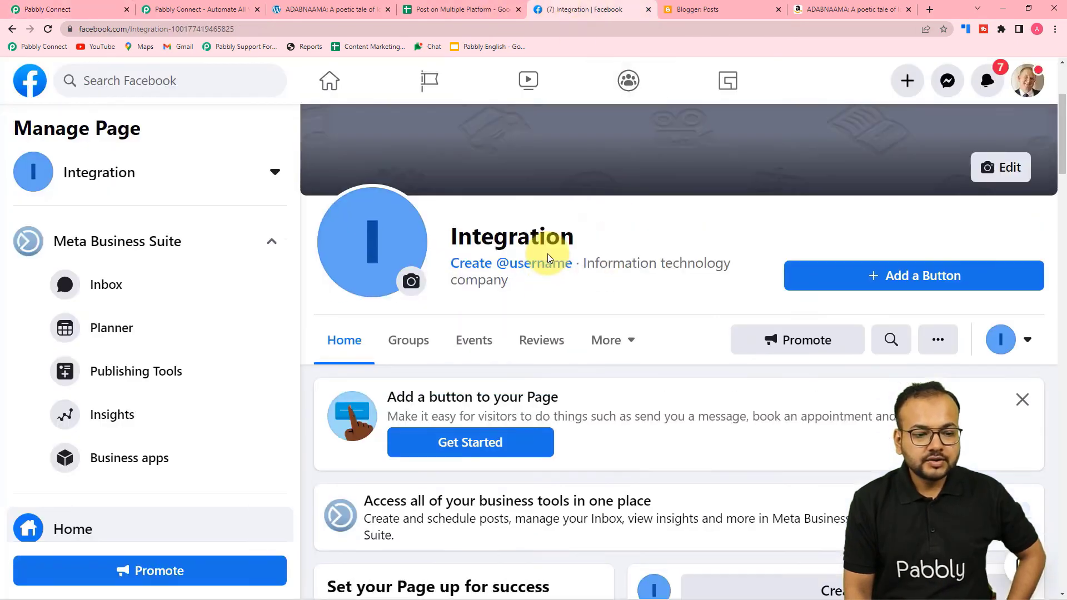
Authorize a new Facebook Pages connection so the Your's Stationery page and token fill in.
scroll(548, 258, up, 2)
scroll(548, 253, down, 3)
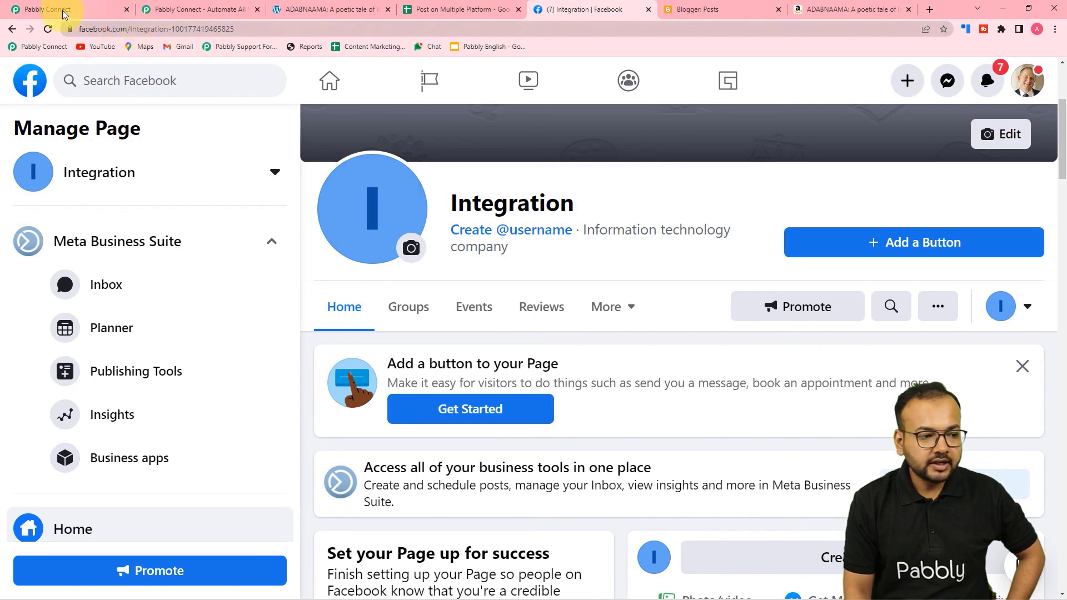
click(39, 9)
click(532, 401)
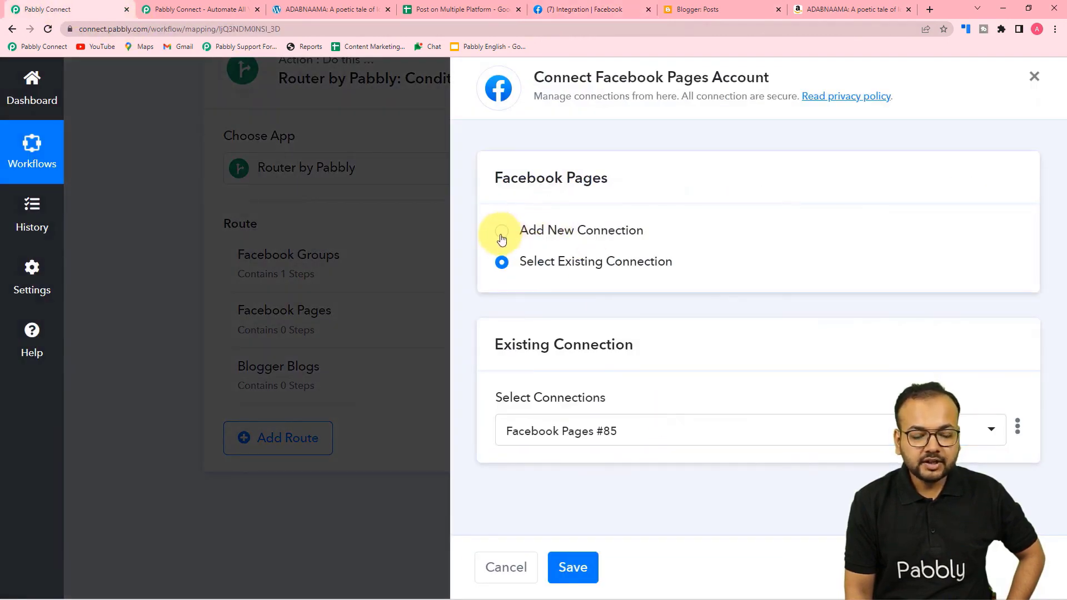
click(502, 233)
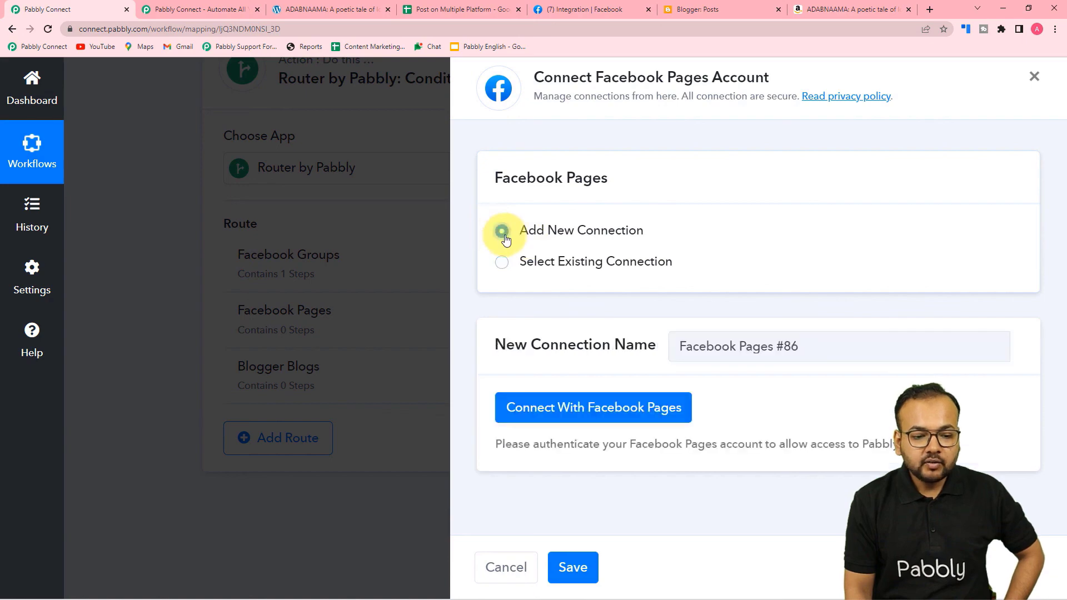
click(547, 411)
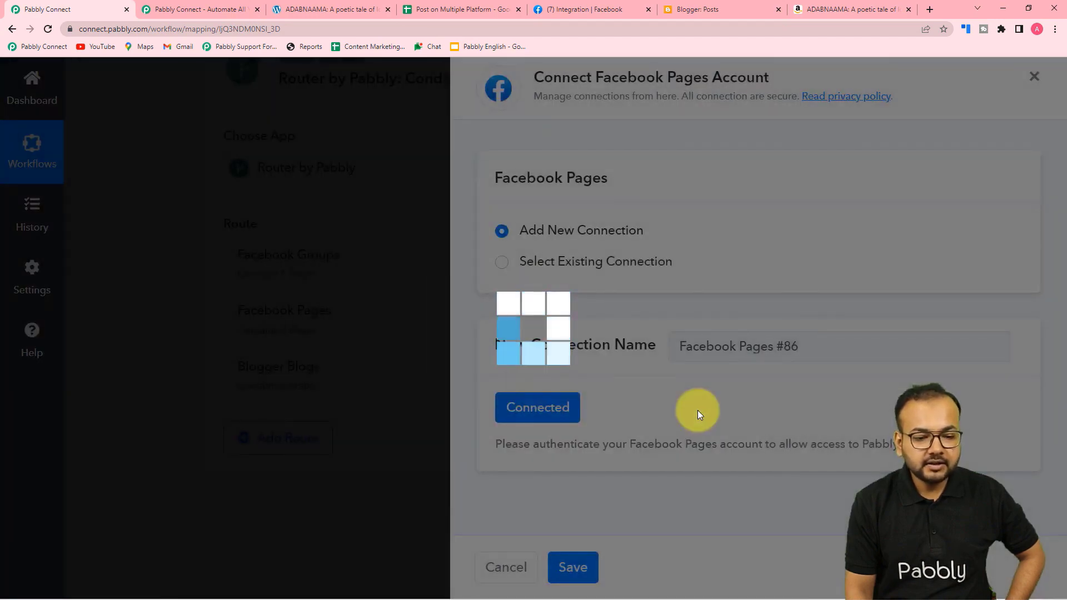
scroll(698, 410, down, 4)
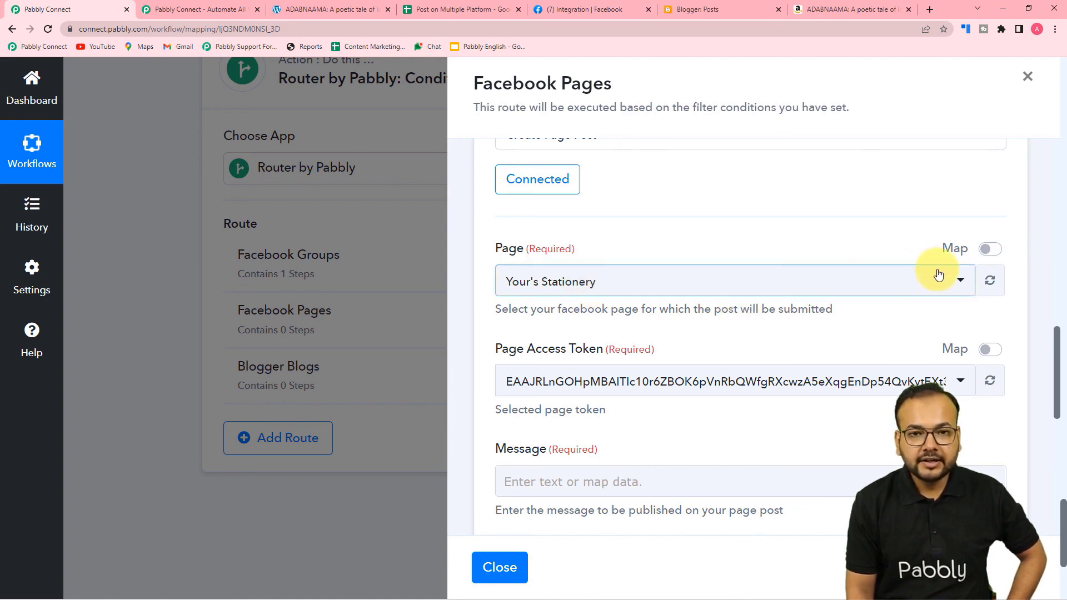
Replace the fixed Page ID with the iterator's 3. Page/Group/Blogg ID.
click(484, 9)
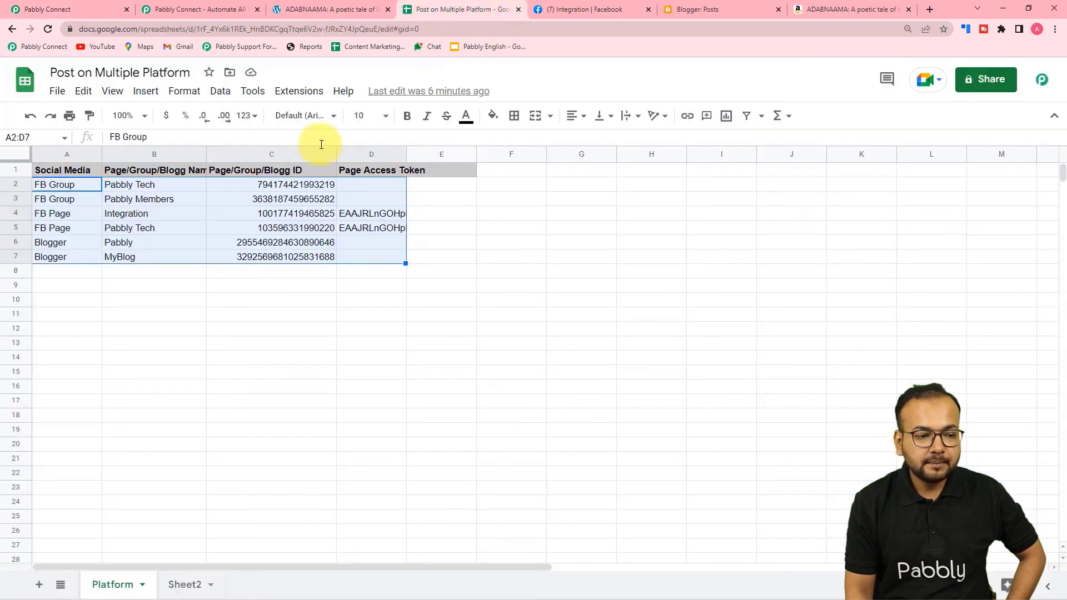
click(64, 7)
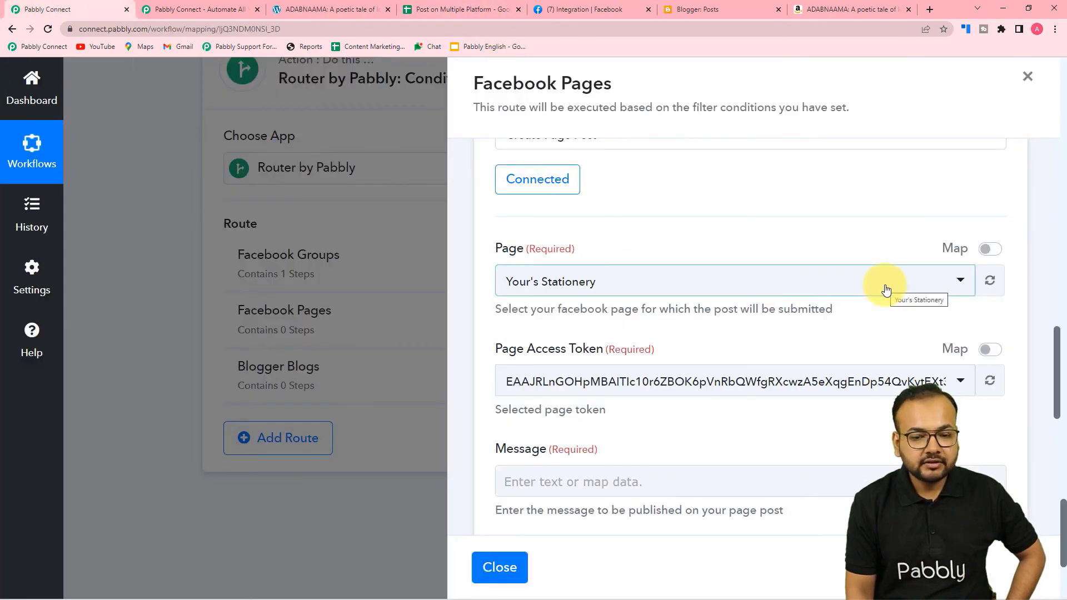
click(991, 250)
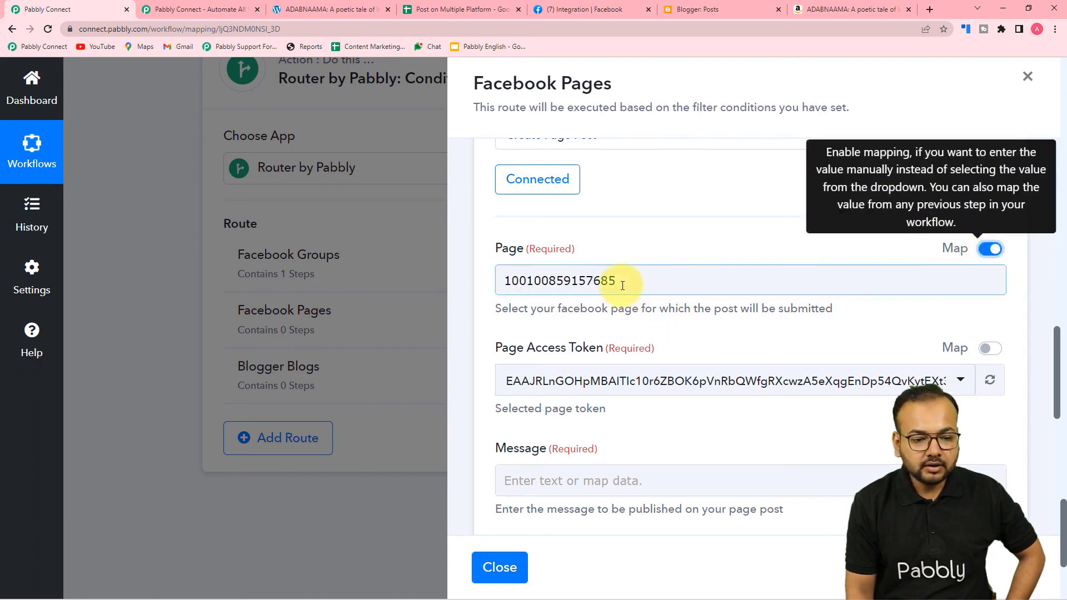
drag(613, 281, 432, 289)
key(BackSpace)
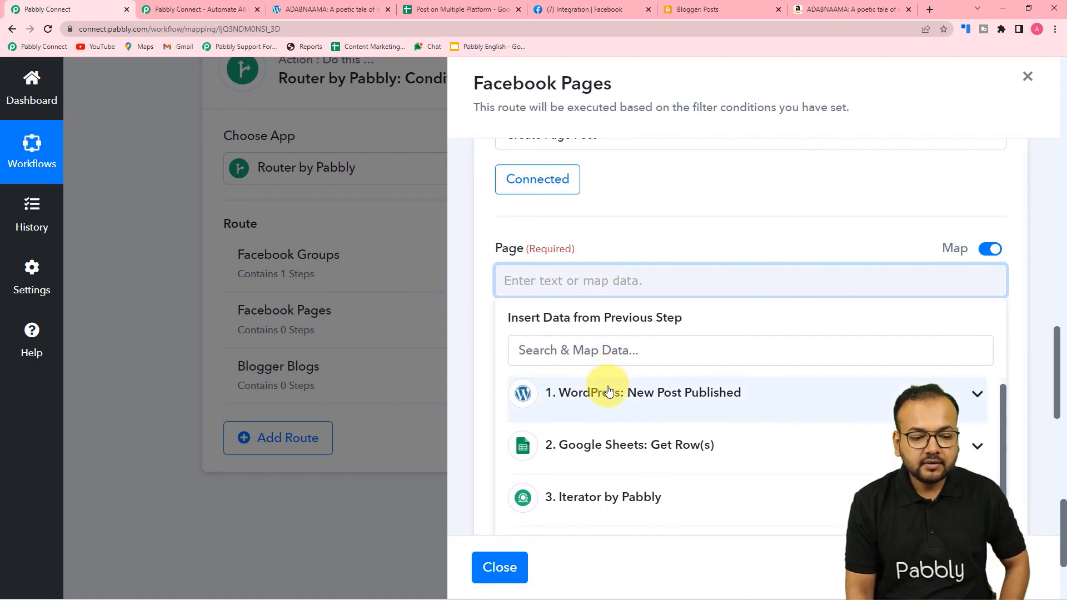
scroll(608, 384, down, 2)
click(560, 396)
scroll(614, 393, down, 2)
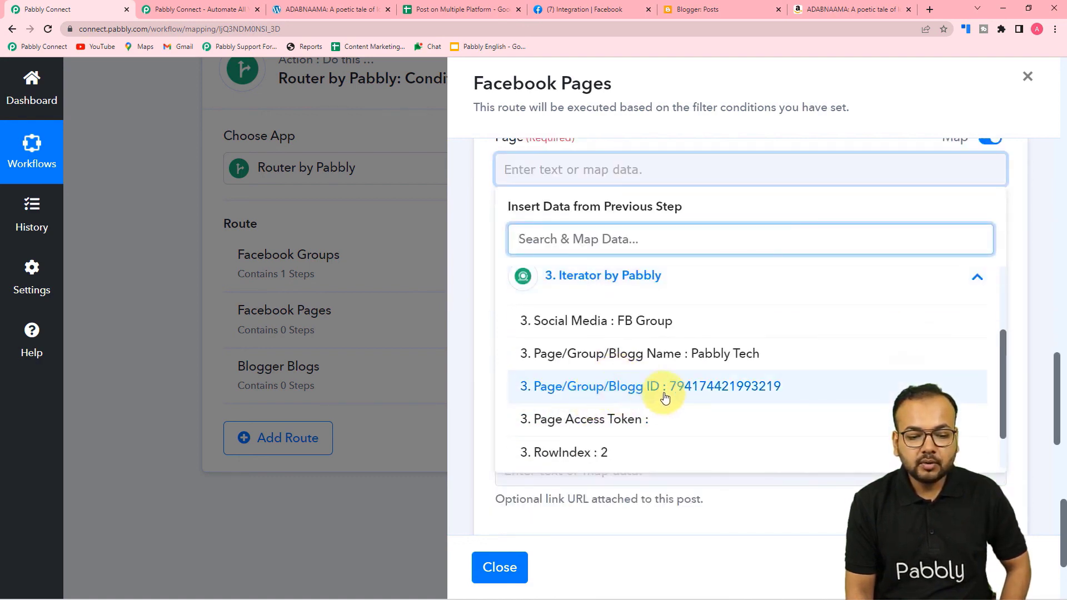
click(686, 395)
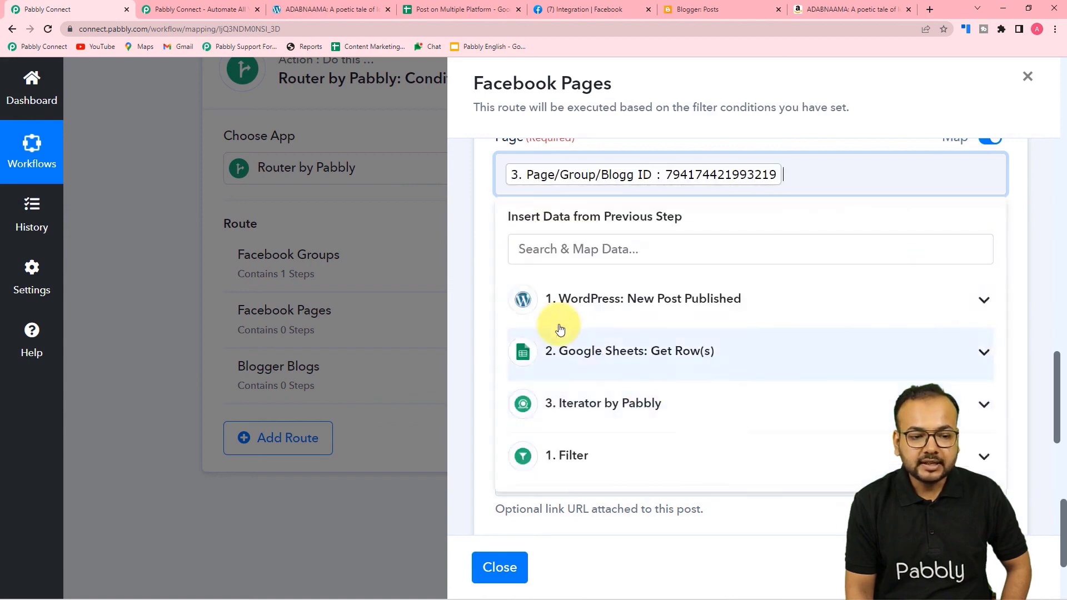
click(473, 251)
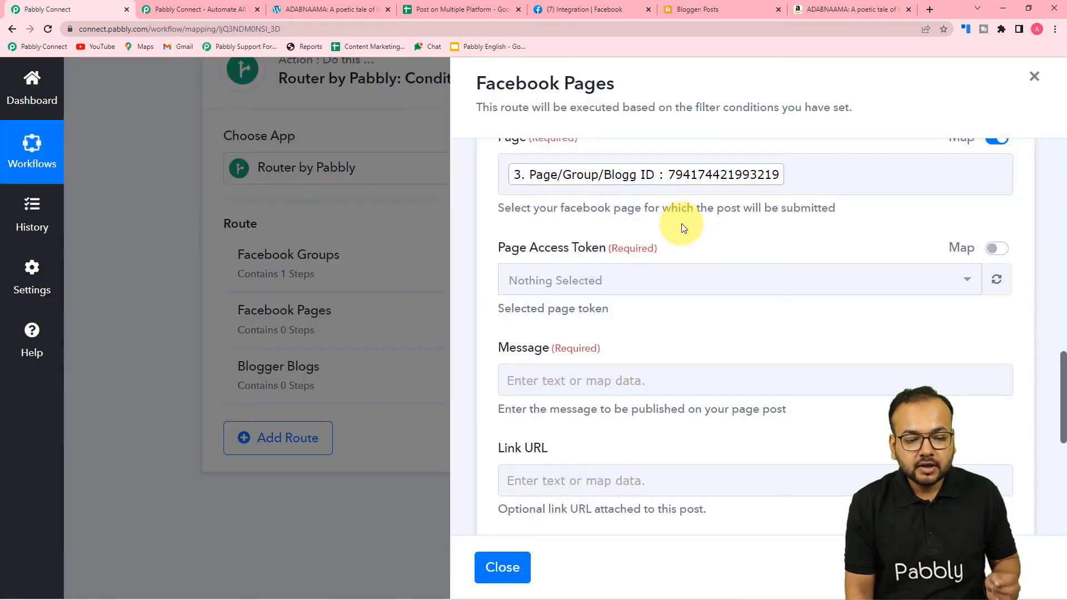
scroll(681, 229, up, 2)
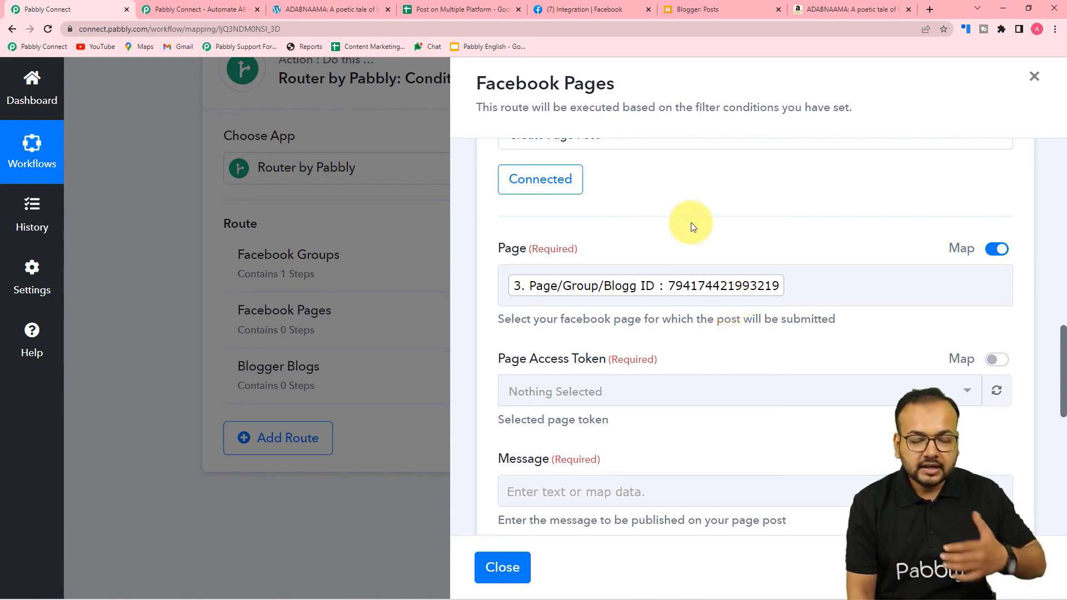
scroll(692, 225, down, 3)
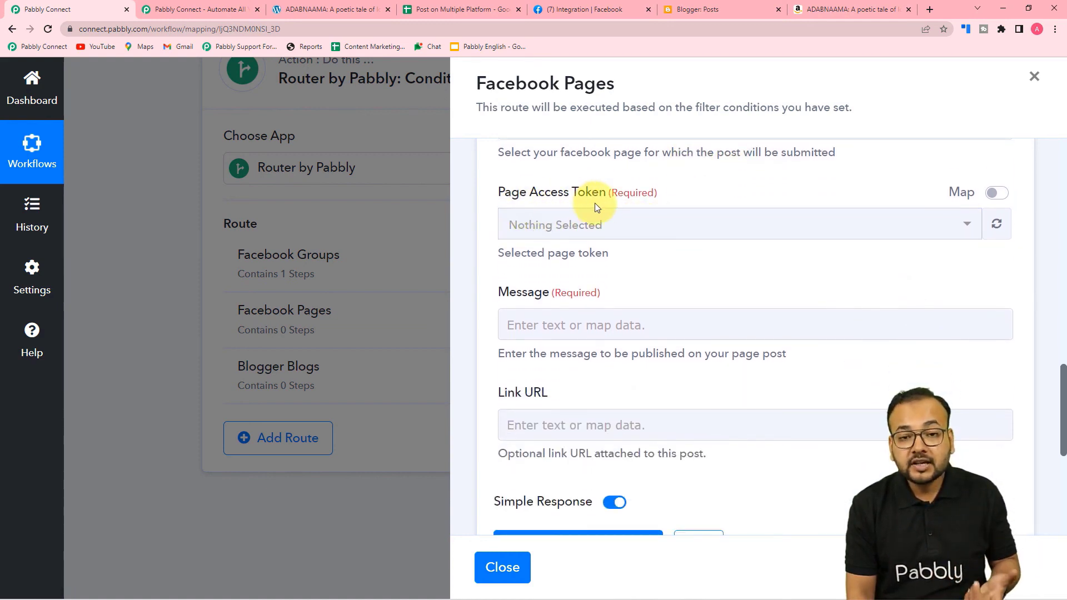
Map the Page Access Token field to the iterator's 3. Page Access Token.
click(422, 10)
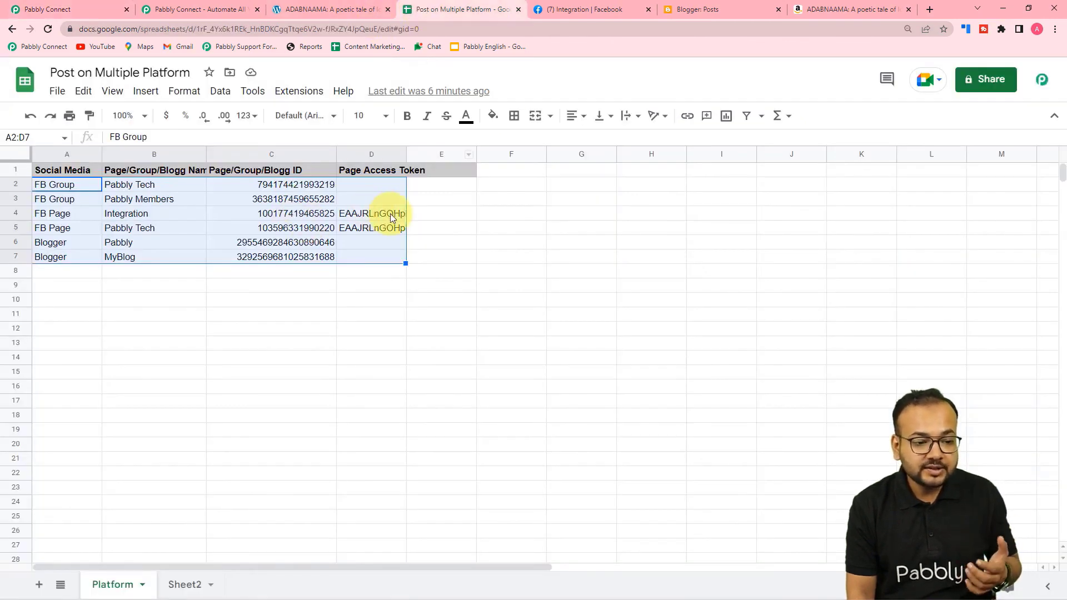
click(94, 9)
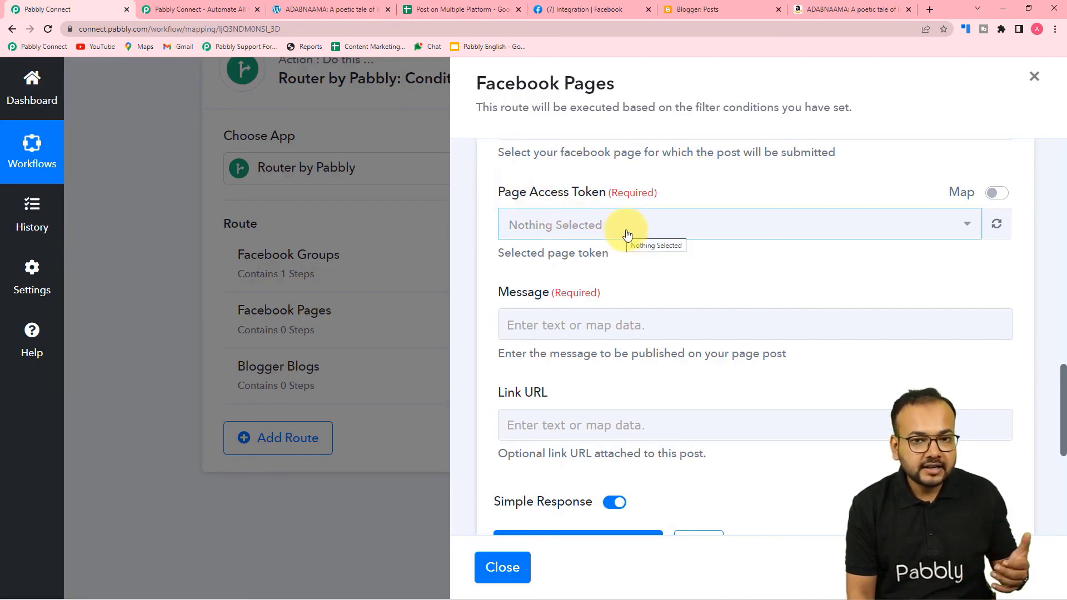
click(998, 194)
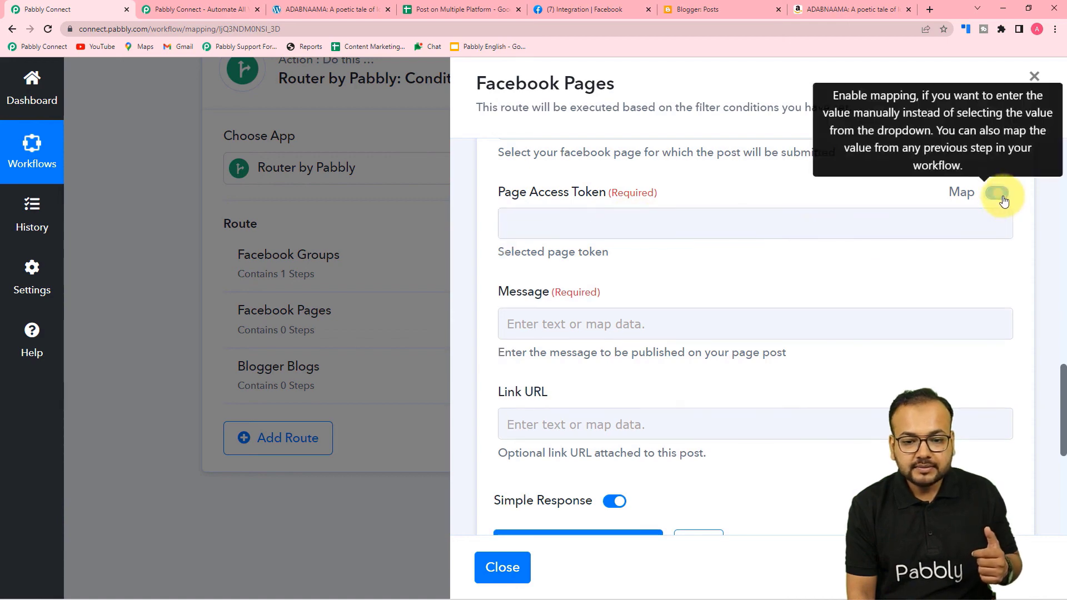
click(628, 221)
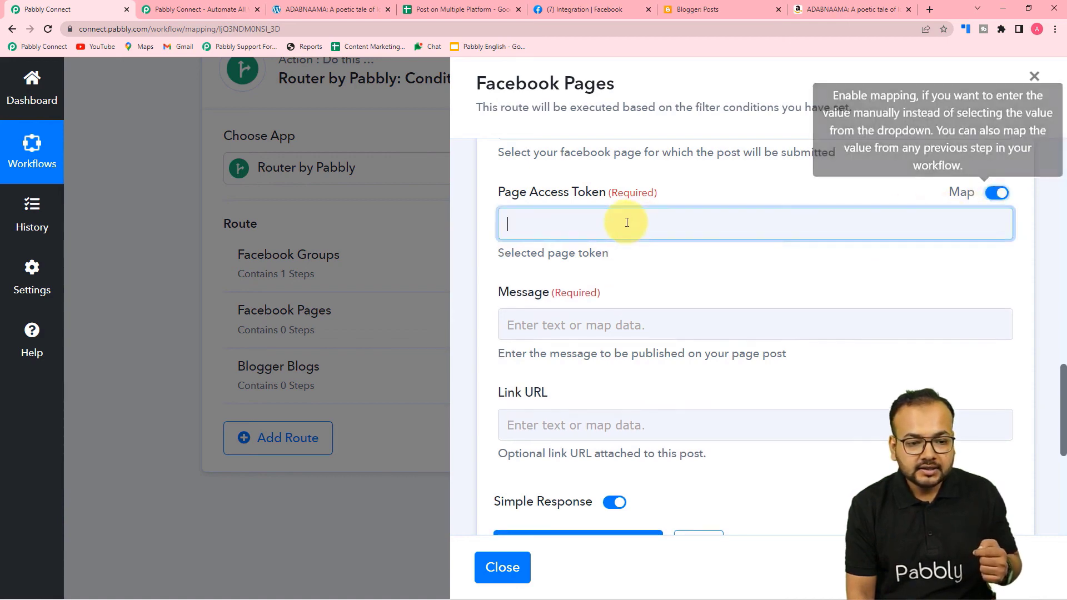
scroll(625, 305, down, 3)
click(622, 294)
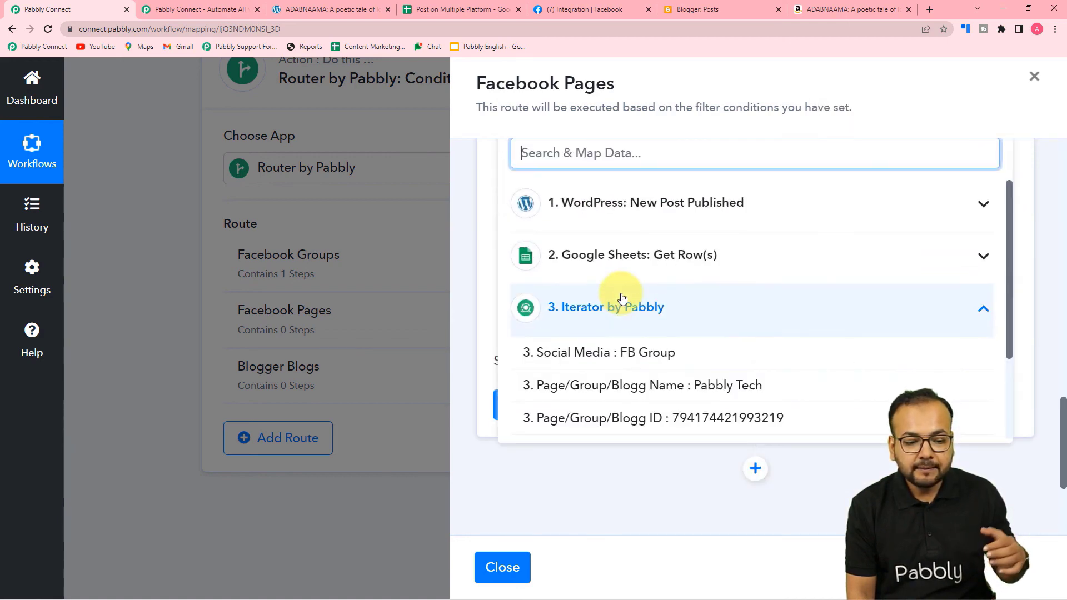
scroll(617, 365, down, 2)
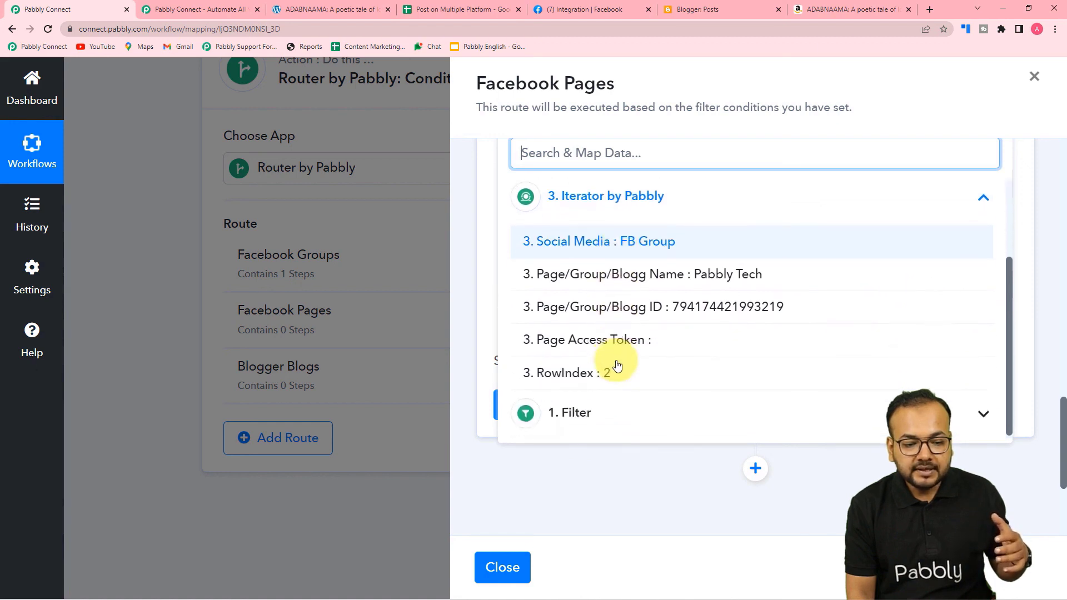
click(591, 343)
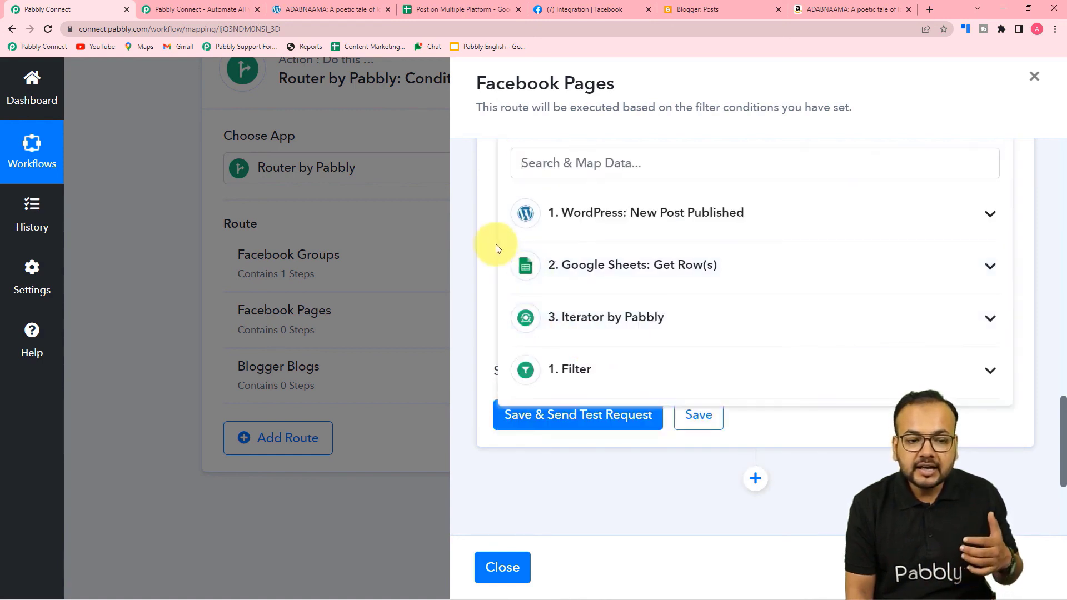
click(489, 238)
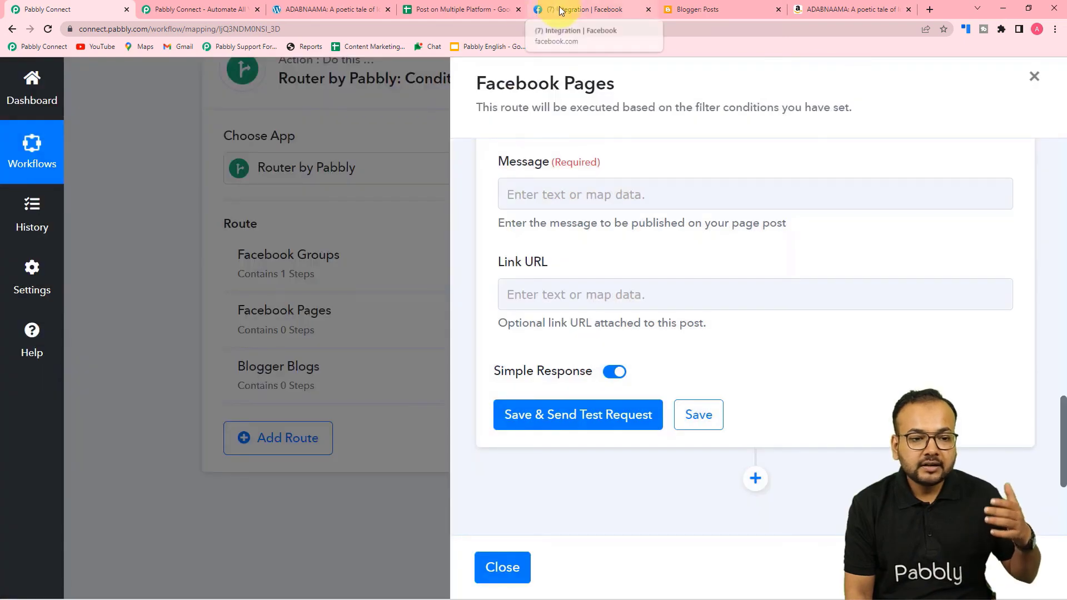
click(555, 9)
click(457, 8)
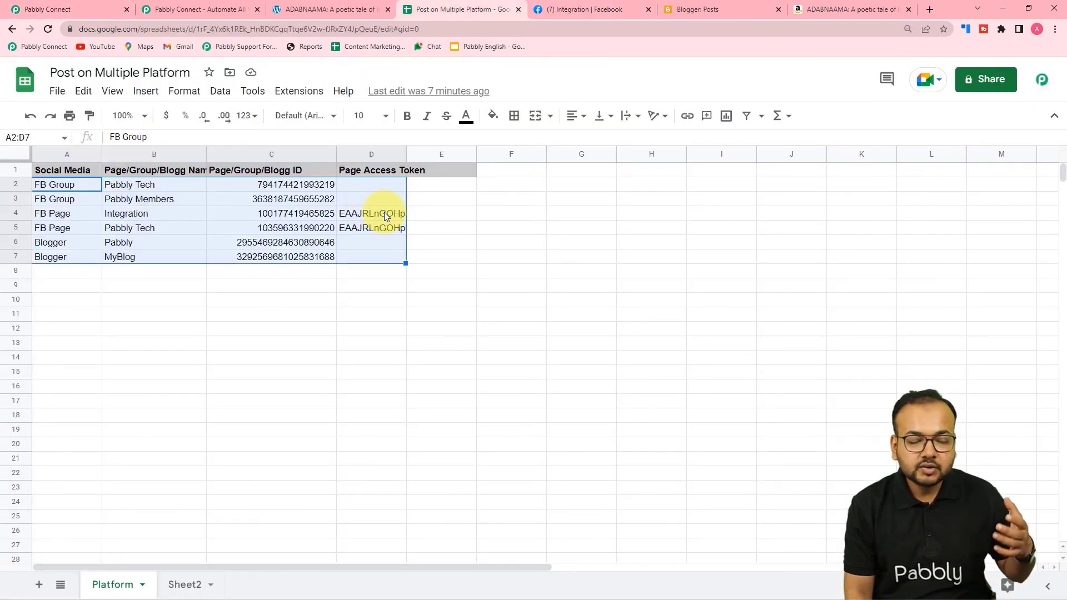
click(44, 9)
scroll(611, 239, up, 3)
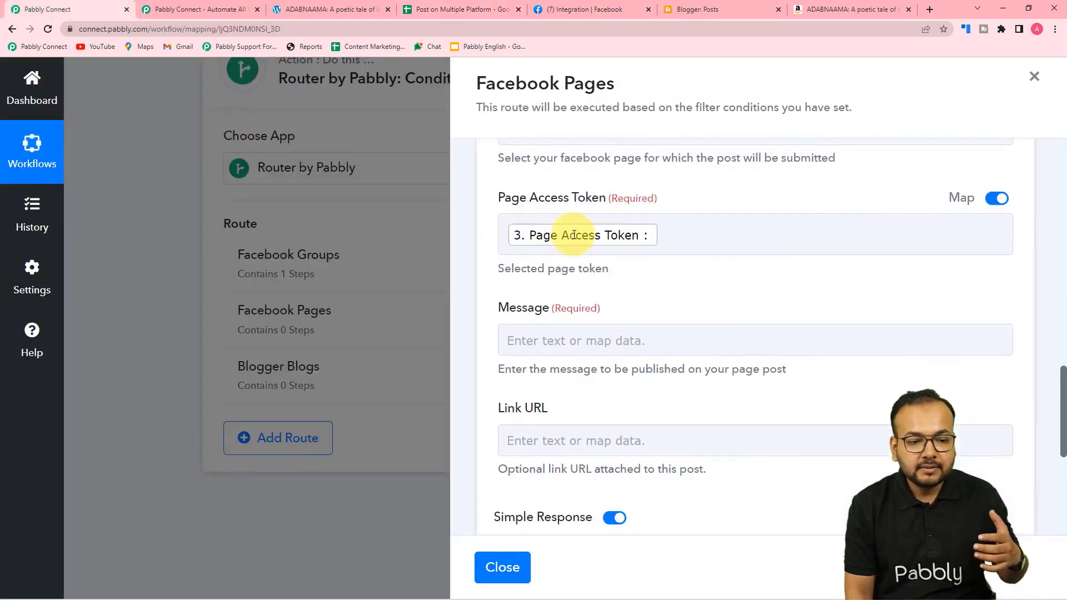
scroll(687, 325, down, 1)
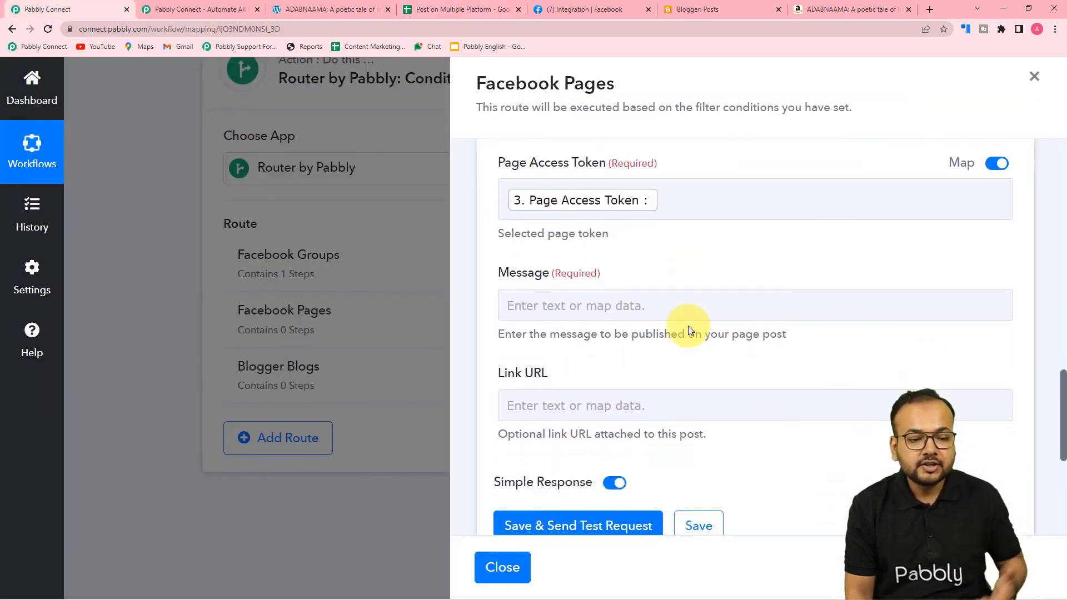
scroll(722, 327, down, 2)
Map the WordPress Post Title and Post Content, on separate lines, into the page post Message.
click(548, 200)
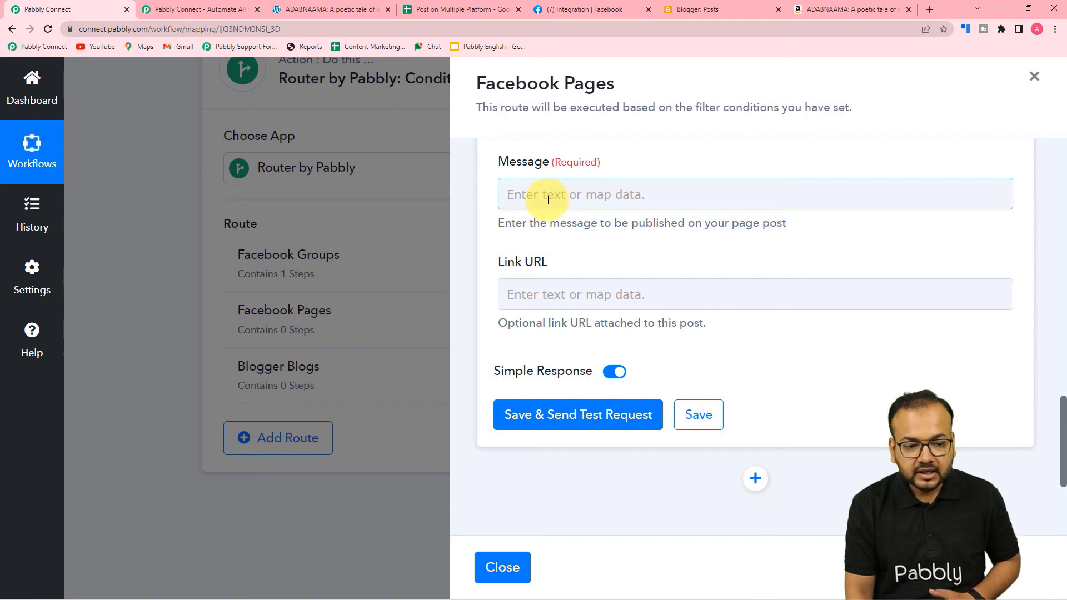
click(548, 200)
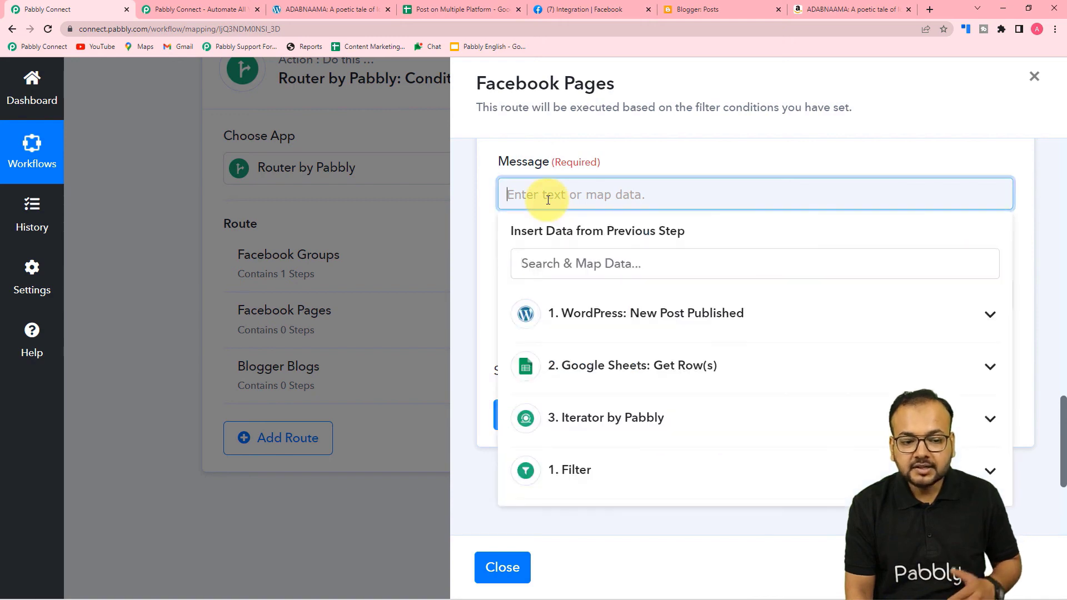
click(624, 326)
scroll(612, 440, down, 2)
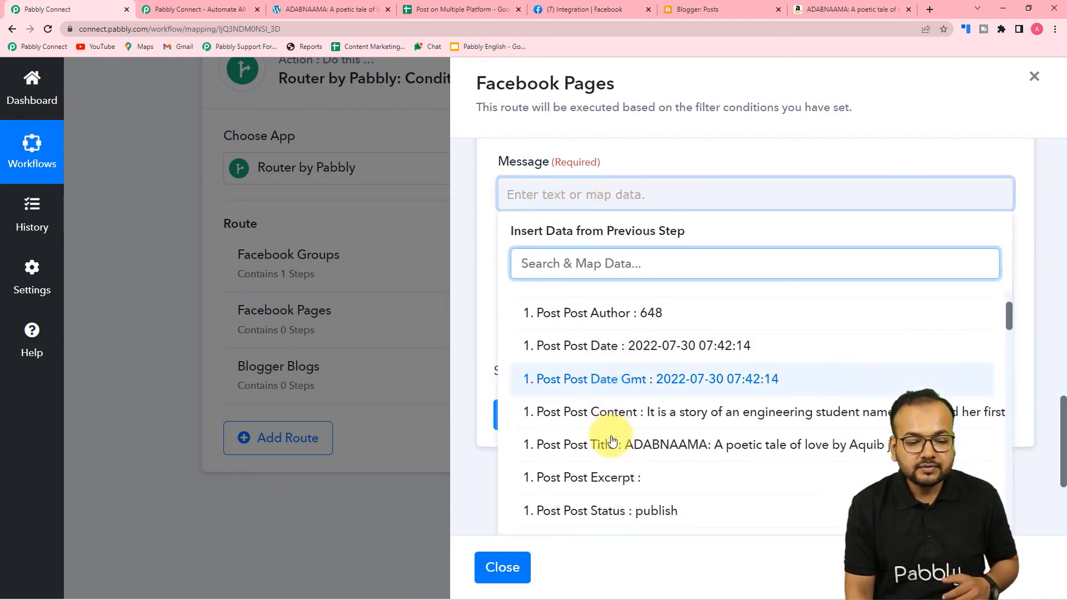
click(596, 446)
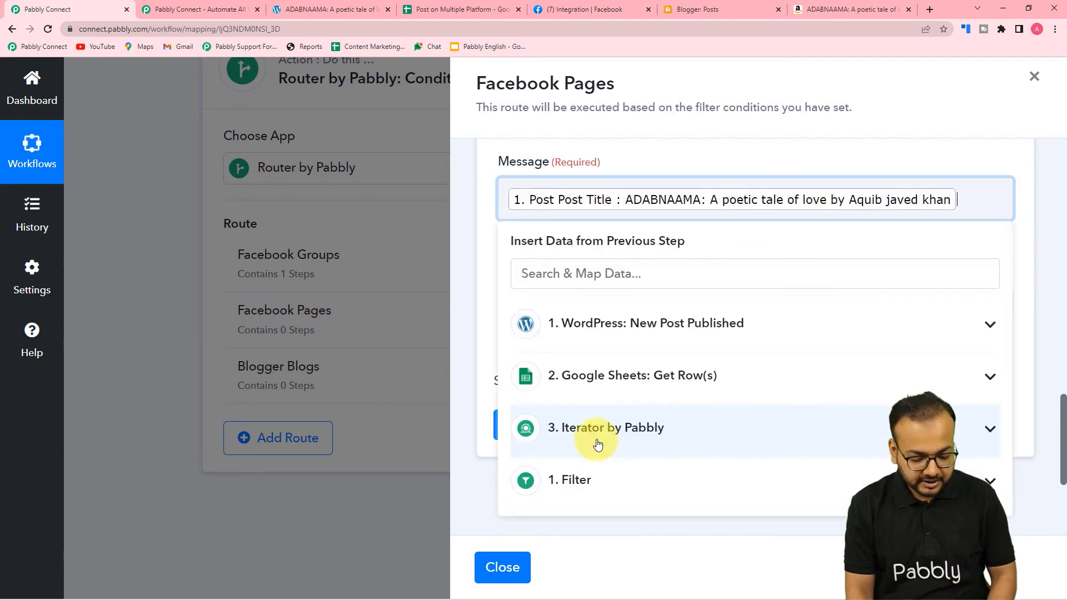
key(Return)
click(593, 359)
scroll(597, 458, down, 4)
click(608, 349)
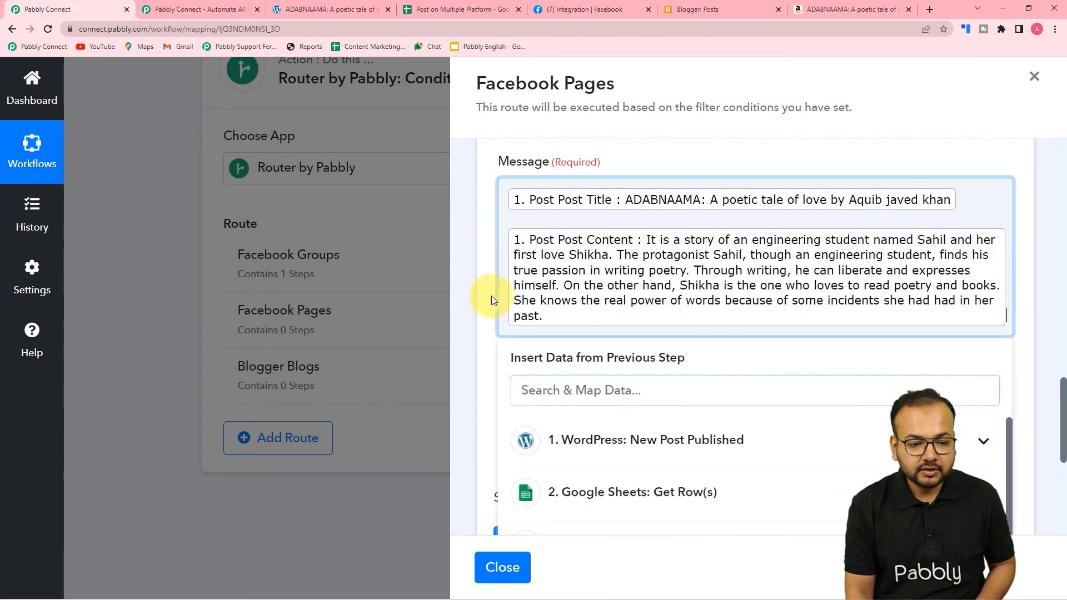
scroll(481, 291, down, 2)
Set the Link URL to the WordPress post permalink.
click(552, 309)
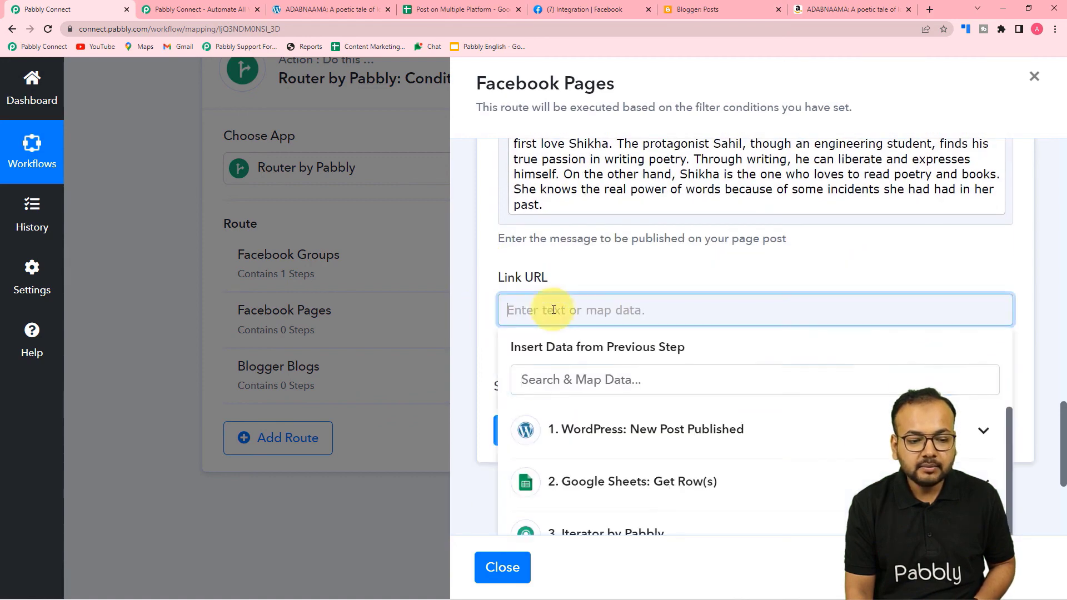
click(644, 211)
scroll(606, 333, down, 5)
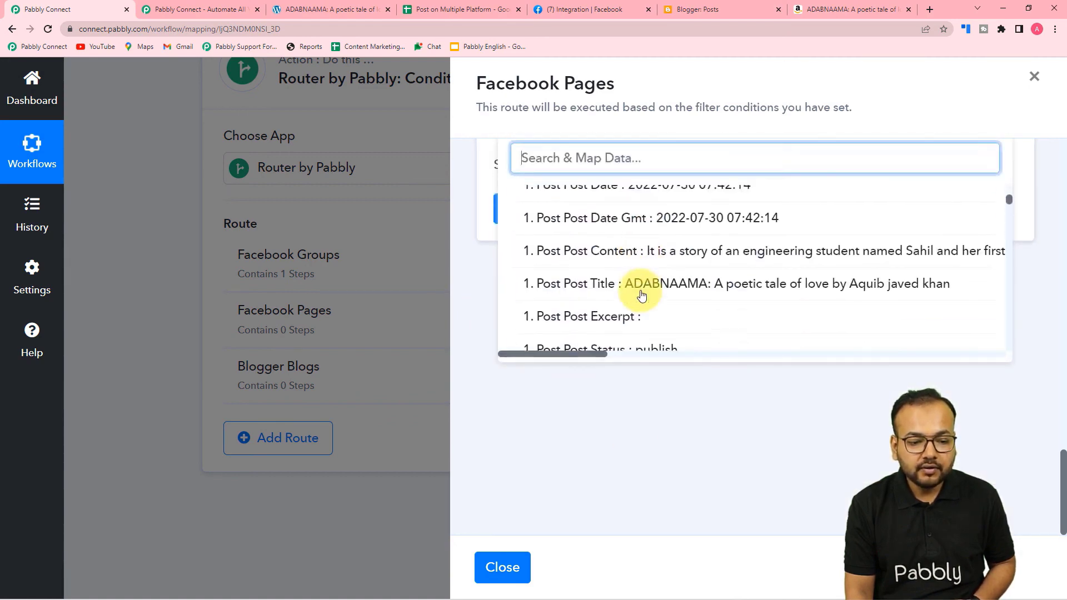
scroll(641, 295, down, 6)
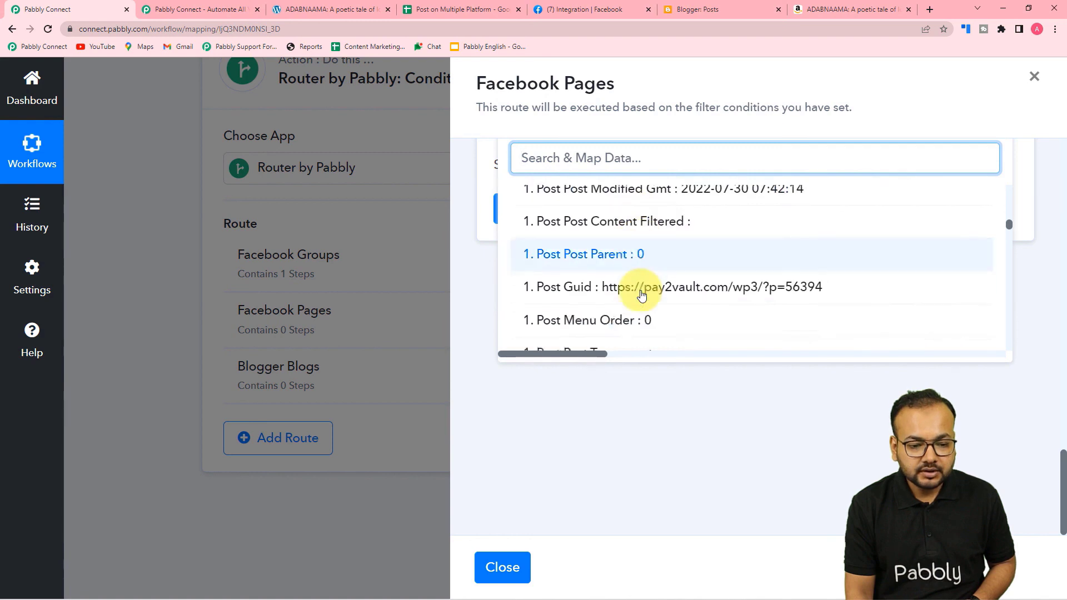
scroll(641, 294, down, 10)
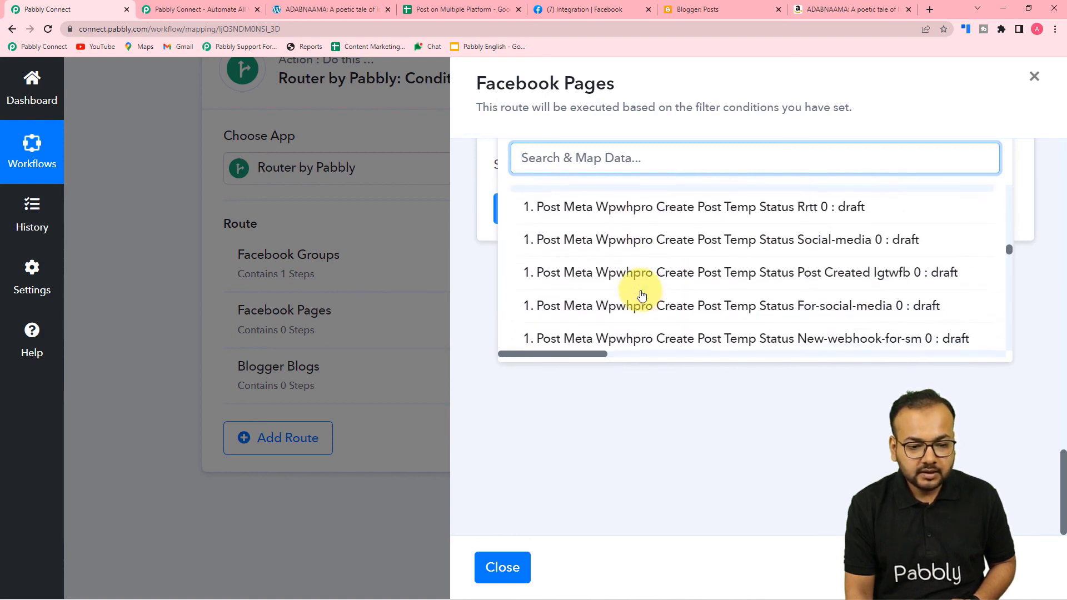
scroll(641, 294, down, 10)
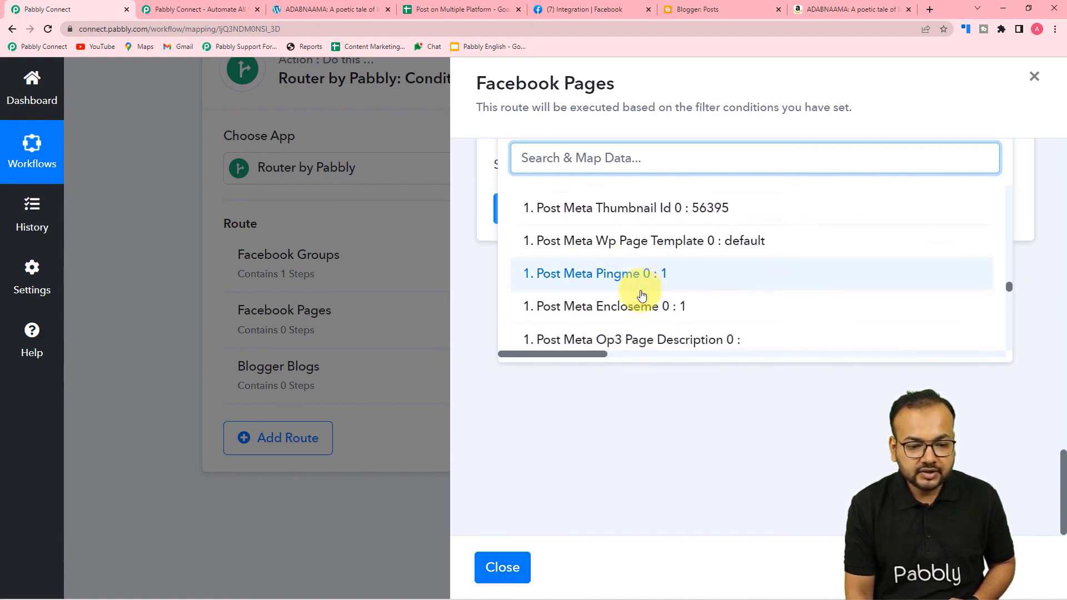
scroll(611, 331, down, 3)
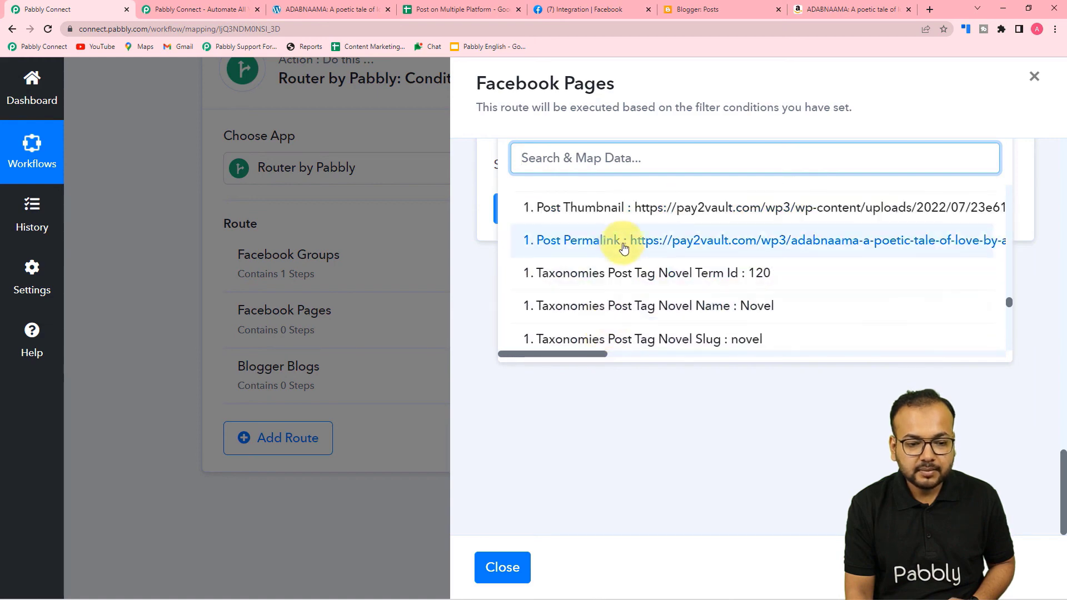
click(621, 245)
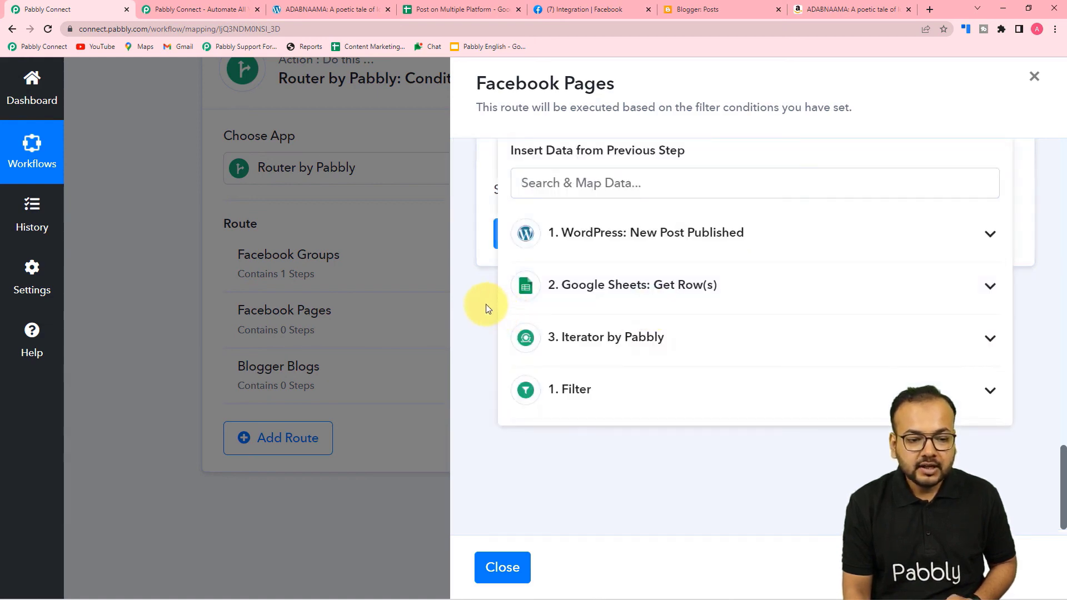
click(484, 305)
Save the Facebook Pages post action, confirm the success message, and close the route settings.
click(698, 234)
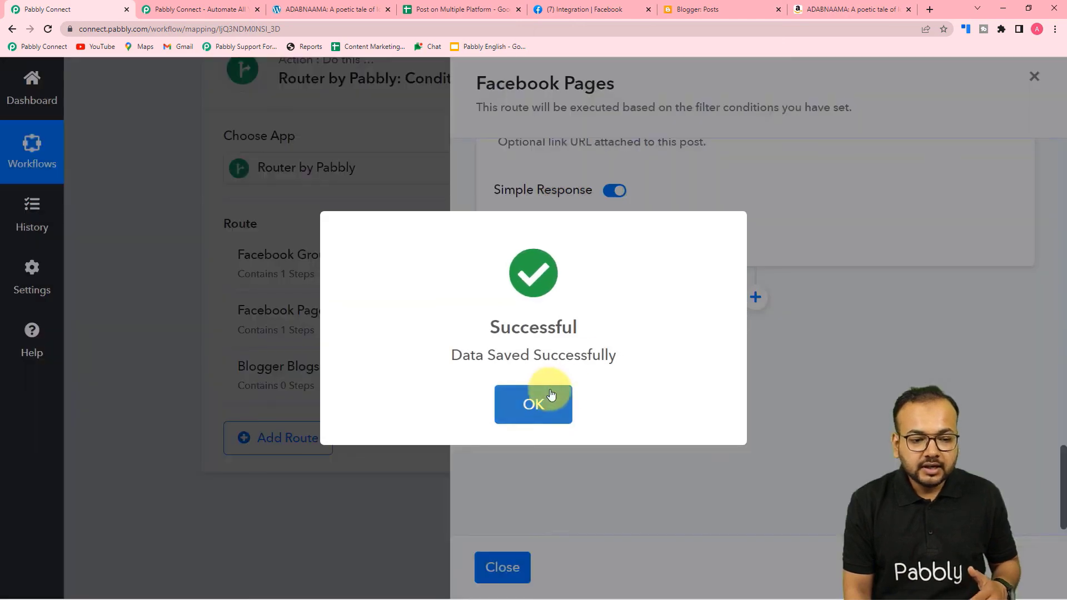
click(550, 394)
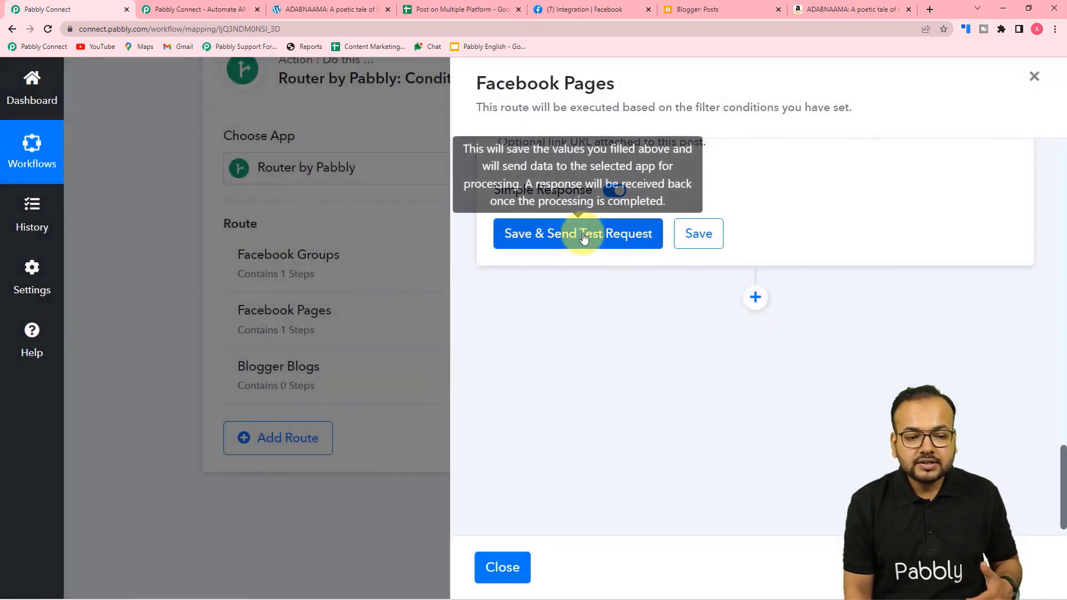
scroll(644, 355, up, 5)
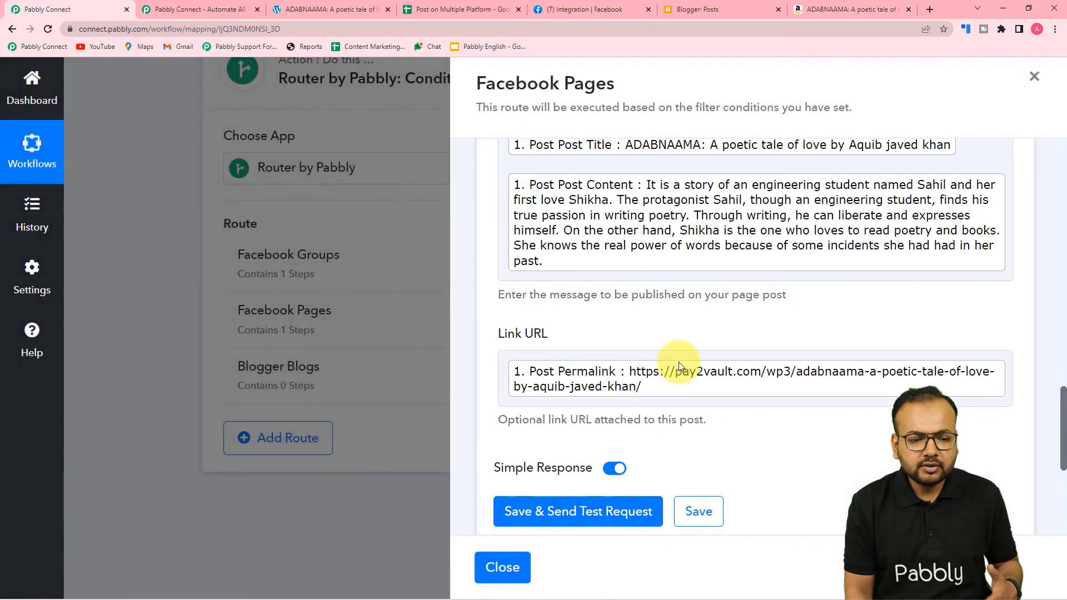
scroll(679, 362, up, 3)
scroll(664, 284, up, 2)
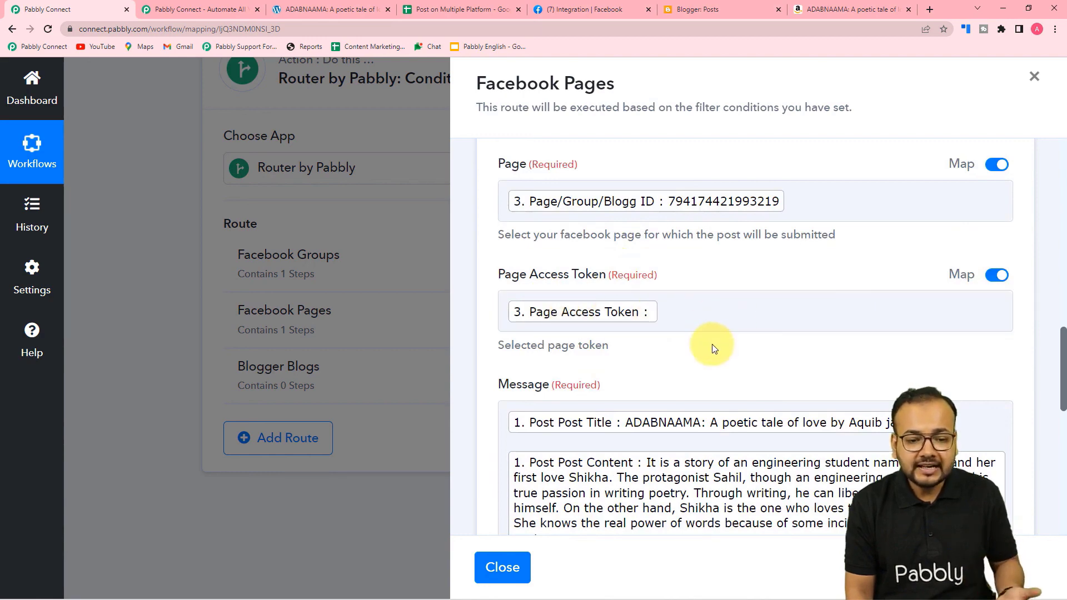
scroll(719, 339, down, 2)
scroll(712, 345, down, 7)
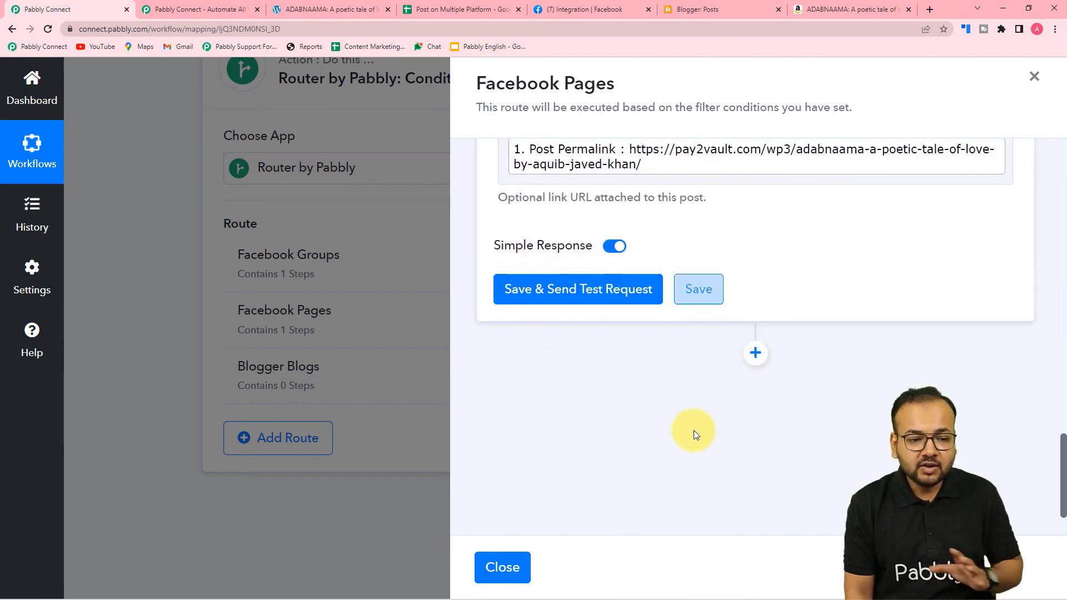
click(503, 566)
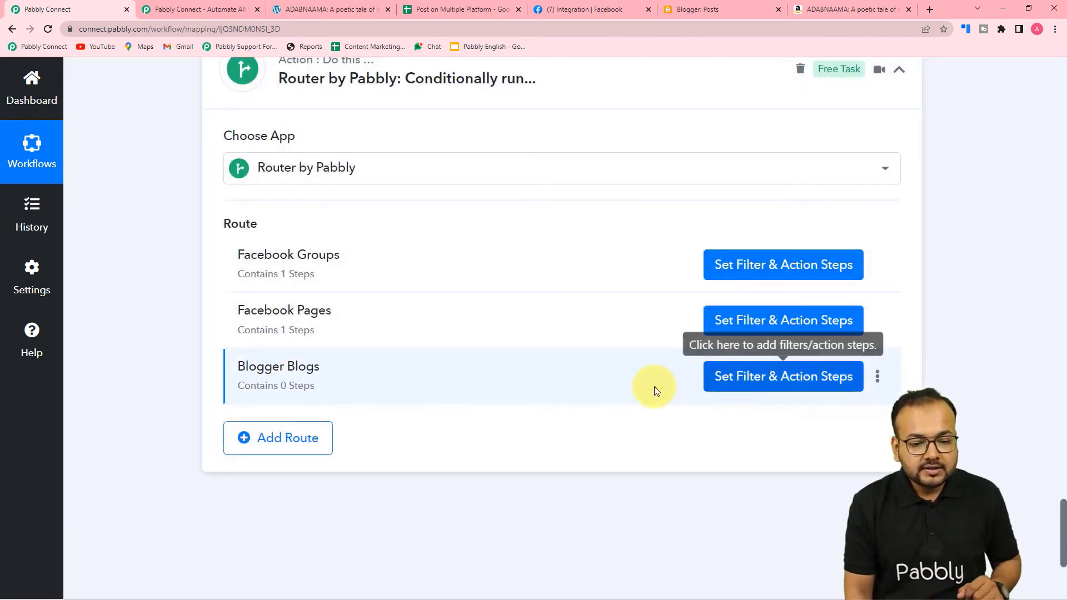
Filter the Blogger Blogs route on the iterator's 3. Social Media field.
click(732, 387)
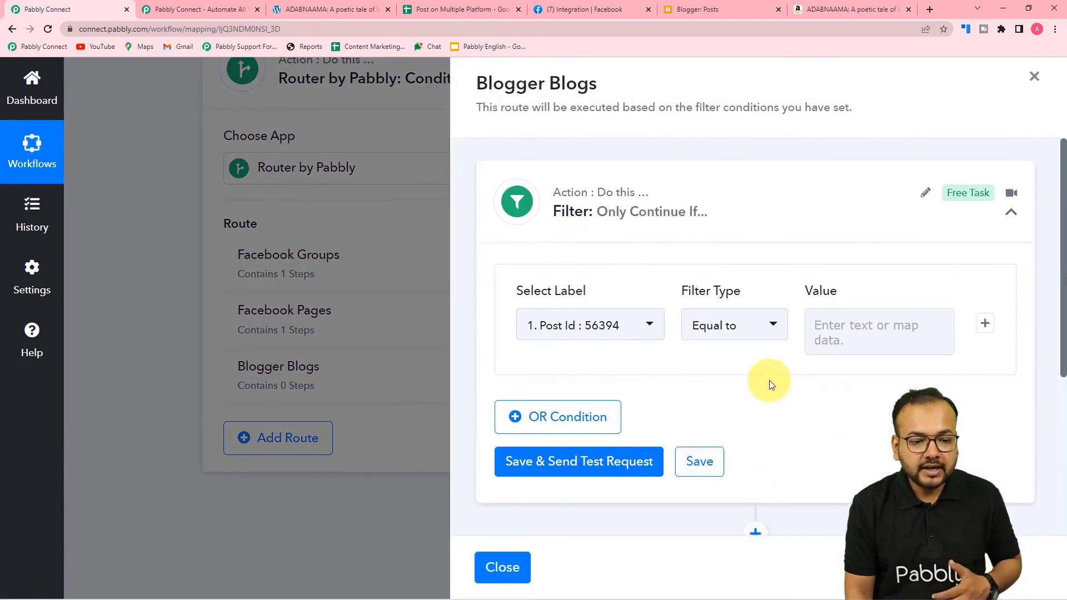
click(626, 332)
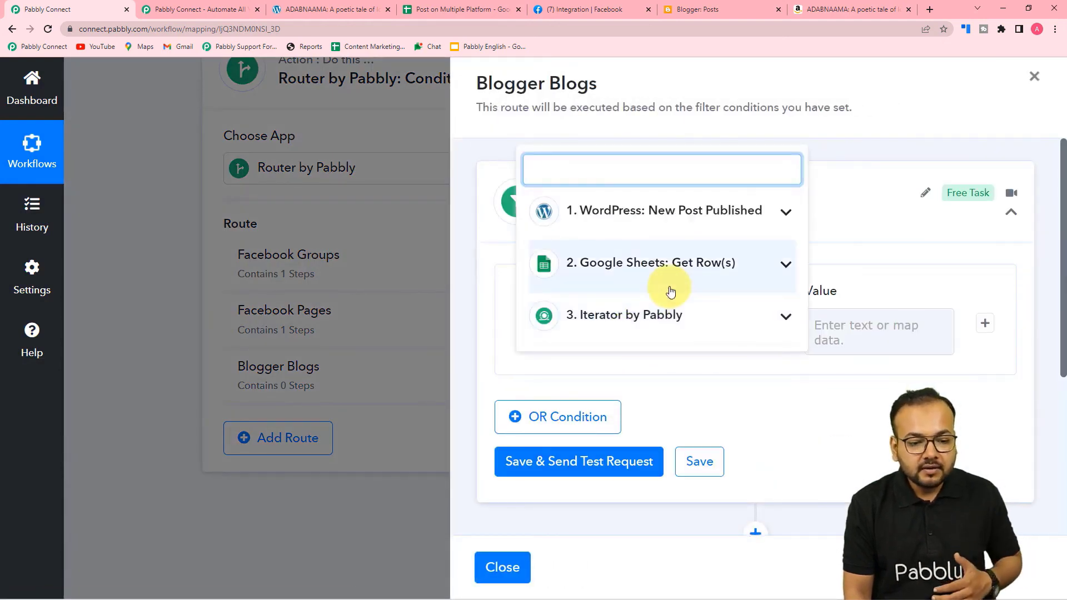
click(657, 332)
scroll(670, 333, down, 2)
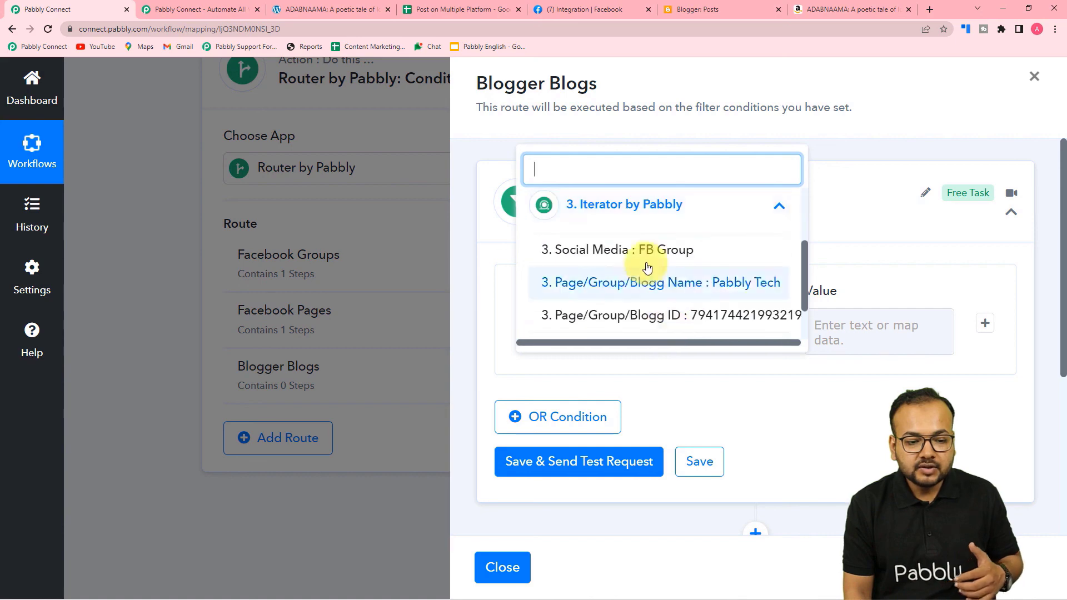
click(645, 248)
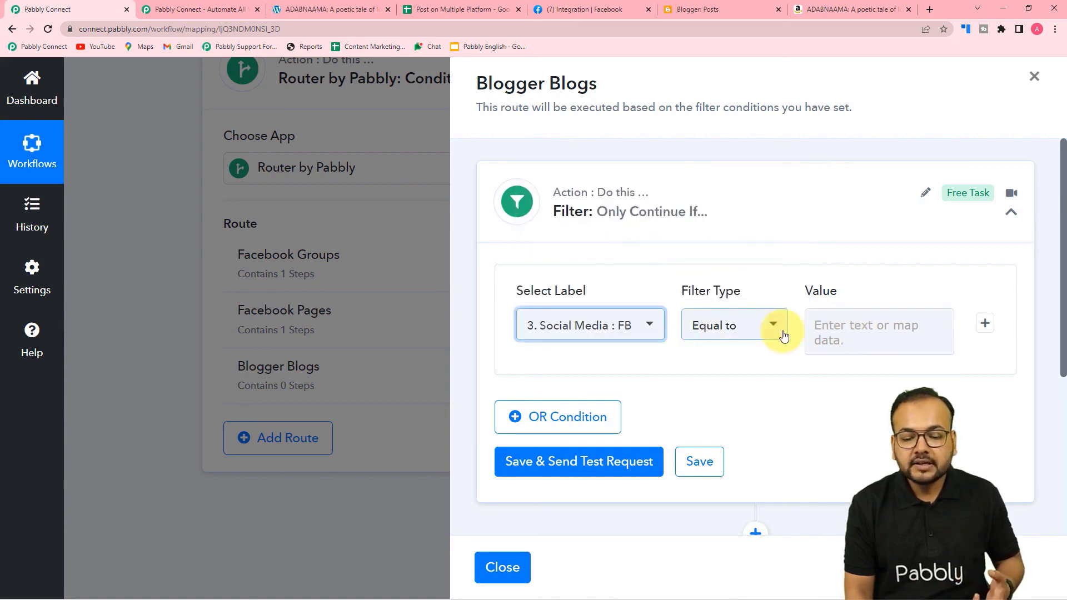
click(435, 10)
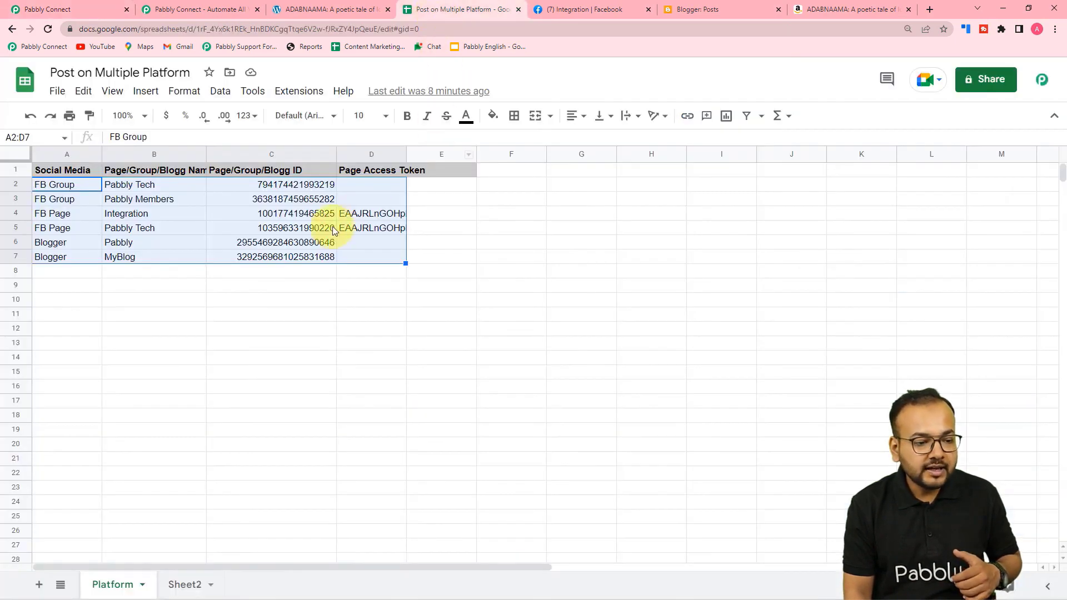
click(91, 10)
Set the filter value to 'Blogger', save the condition, and add an action step.
click(833, 328)
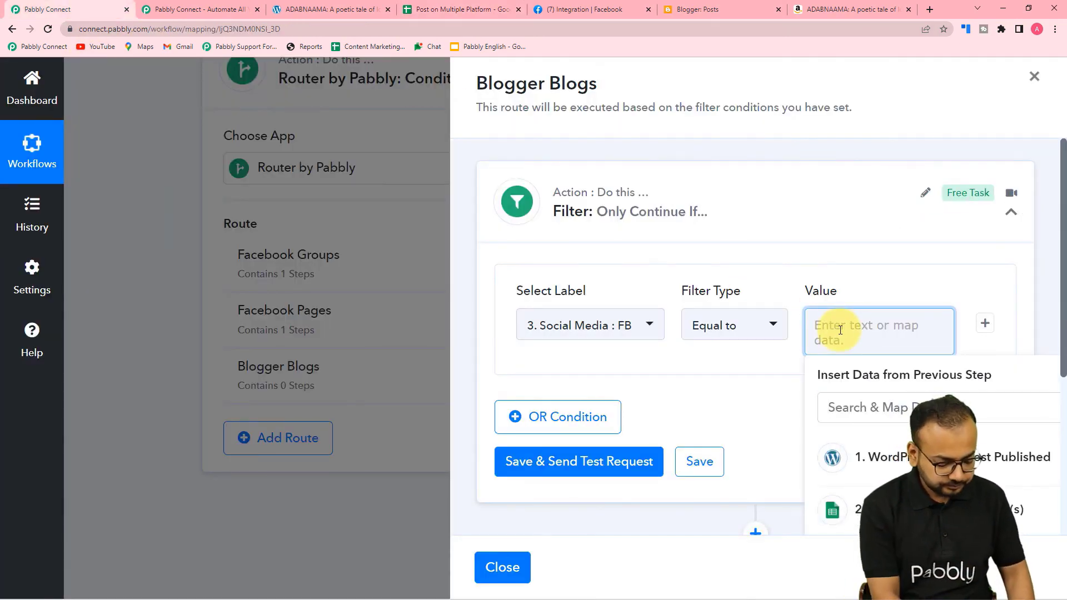
text(Blogger)
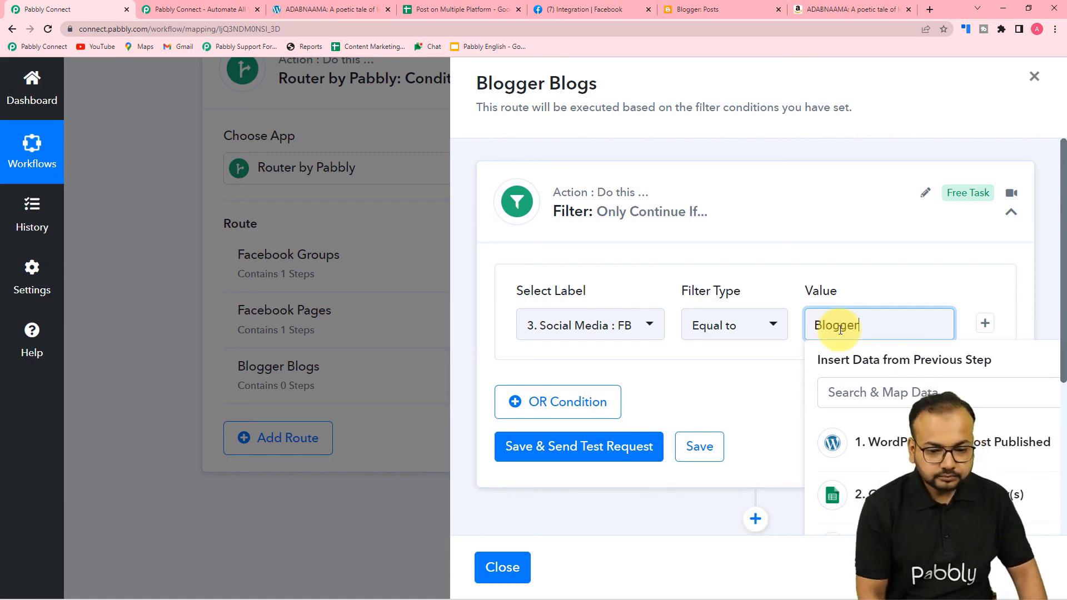
click(694, 448)
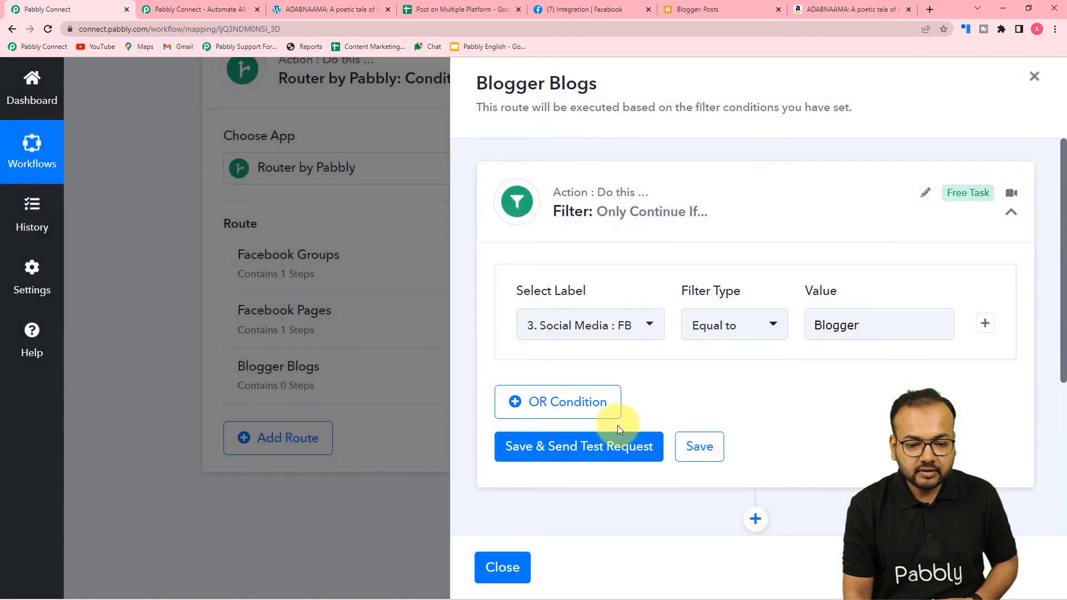
scroll(617, 423, down, 2)
click(755, 409)
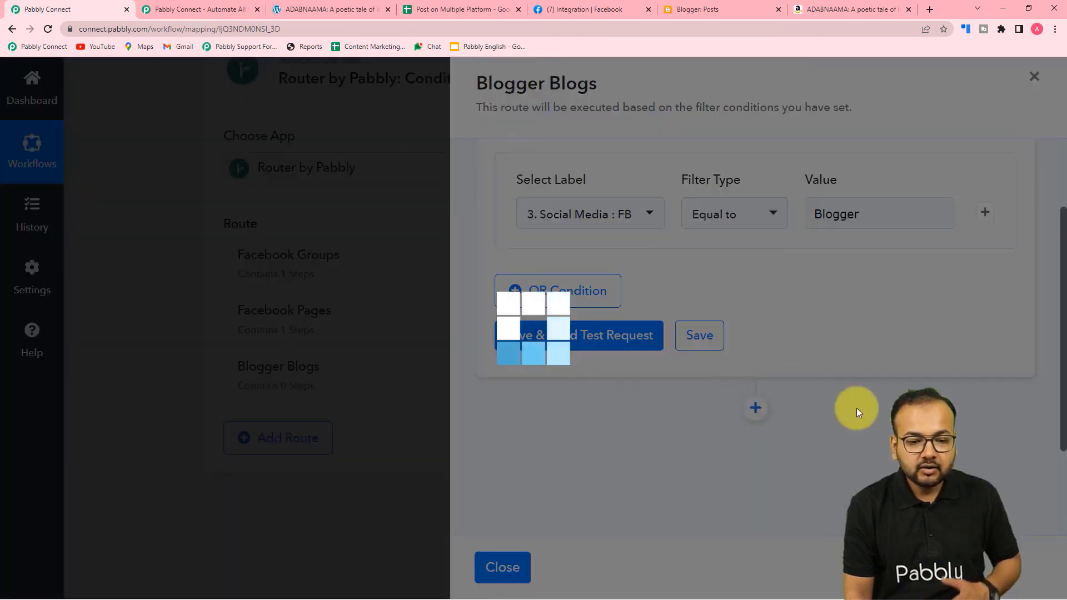
Set the new action step to Google Blogger with the Create a Post event.
scroll(859, 414, down, 3)
scroll(844, 416, up, 3)
text(blo)
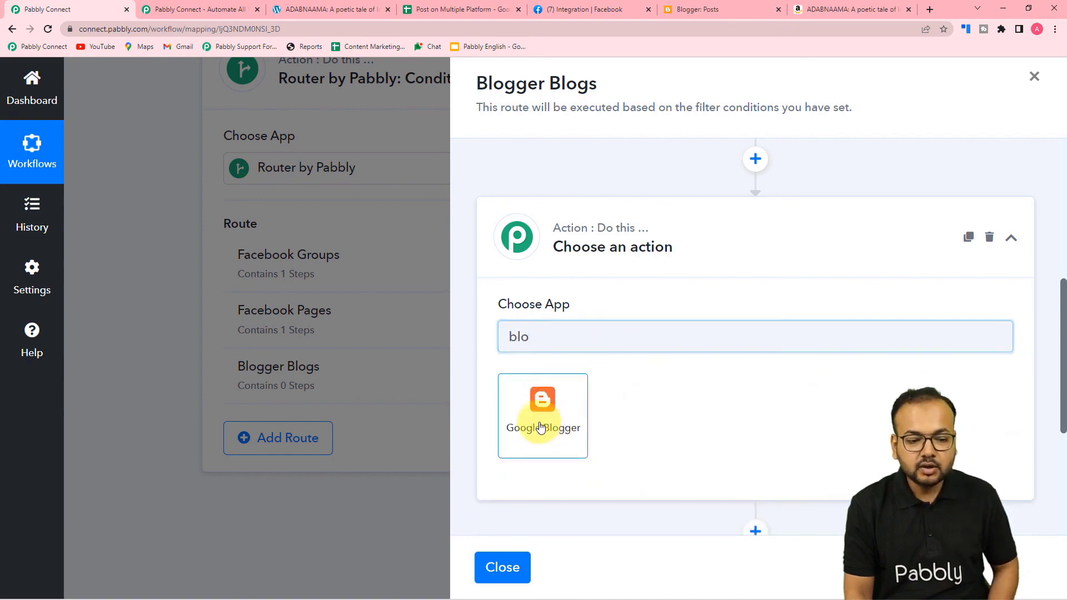
click(540, 427)
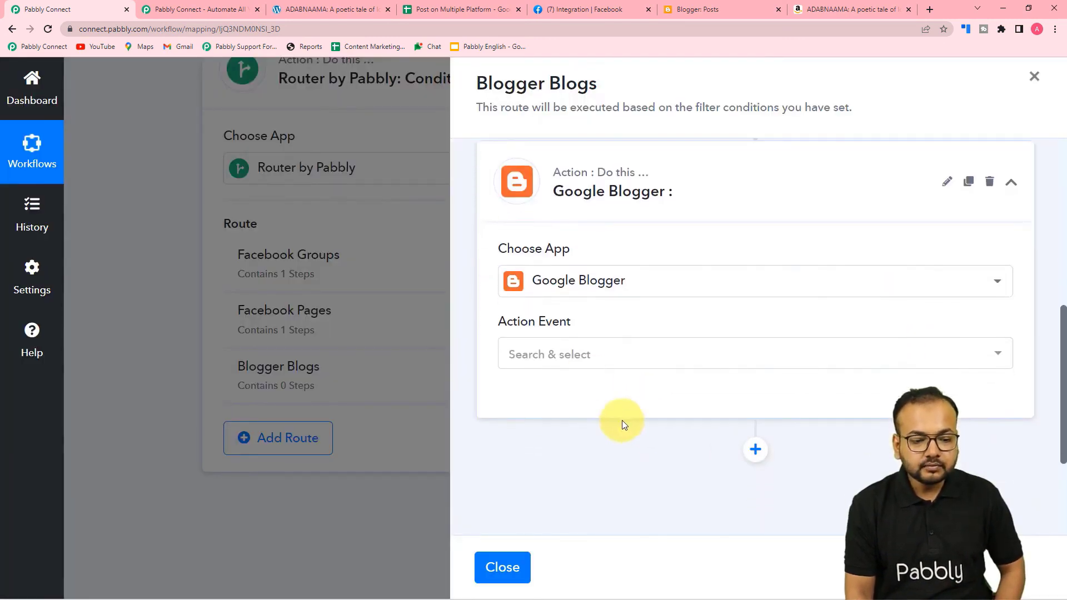
click(577, 357)
click(548, 364)
Authorize a new Google Blogger connection, Google Blogger #39, with the selected Google account.
click(532, 398)
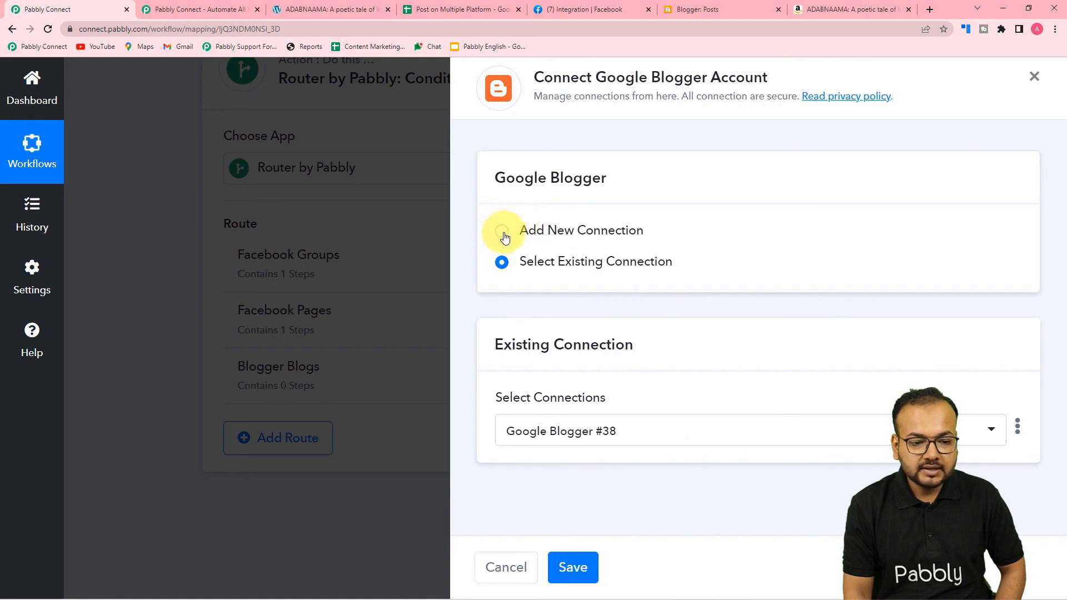
click(503, 233)
click(563, 405)
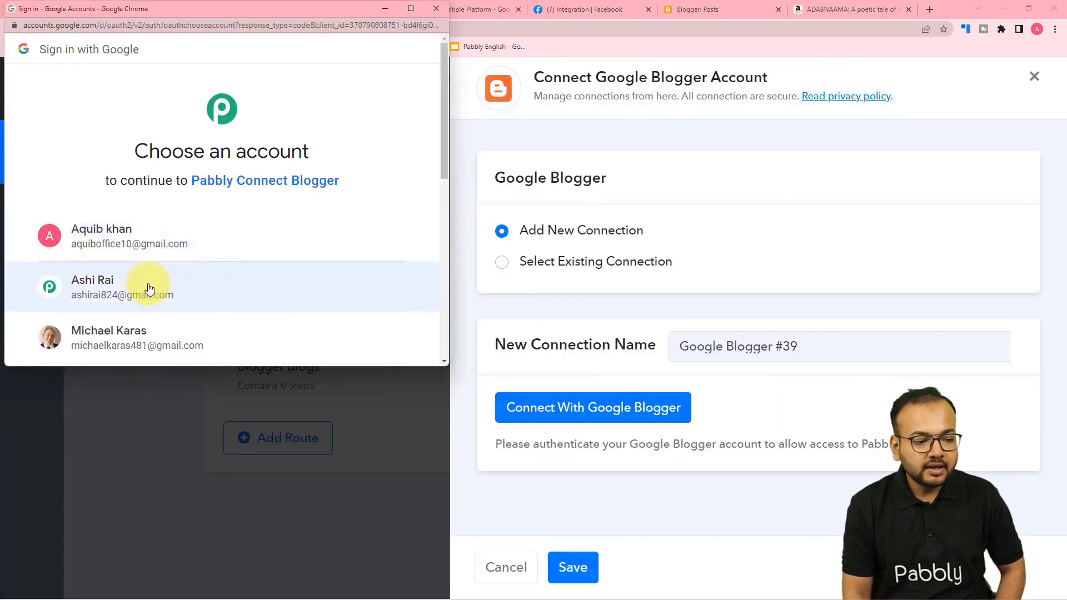
click(146, 289)
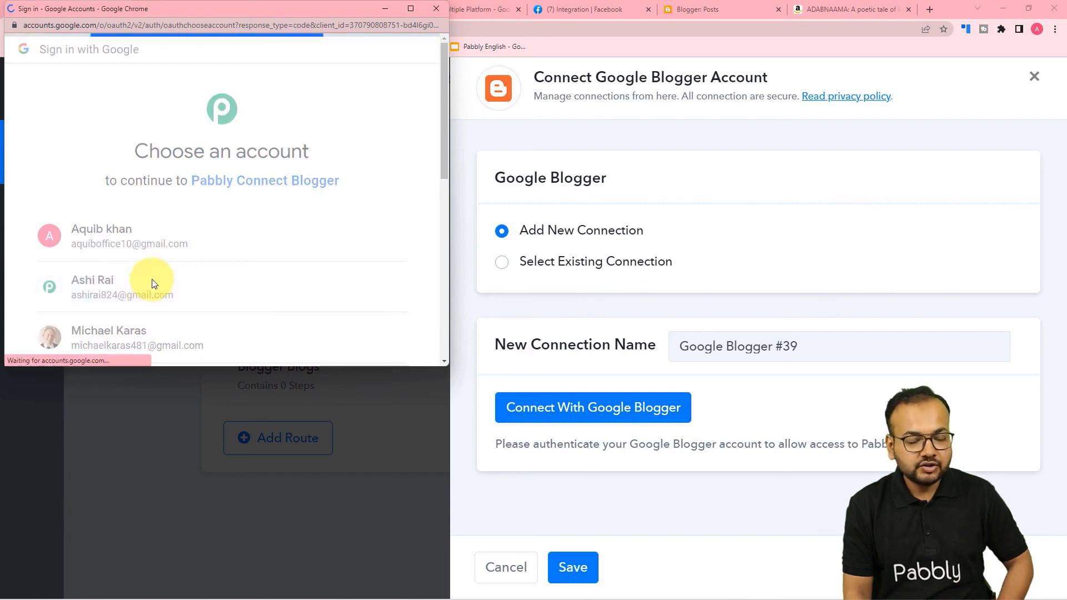
scroll(151, 281, down, 2)
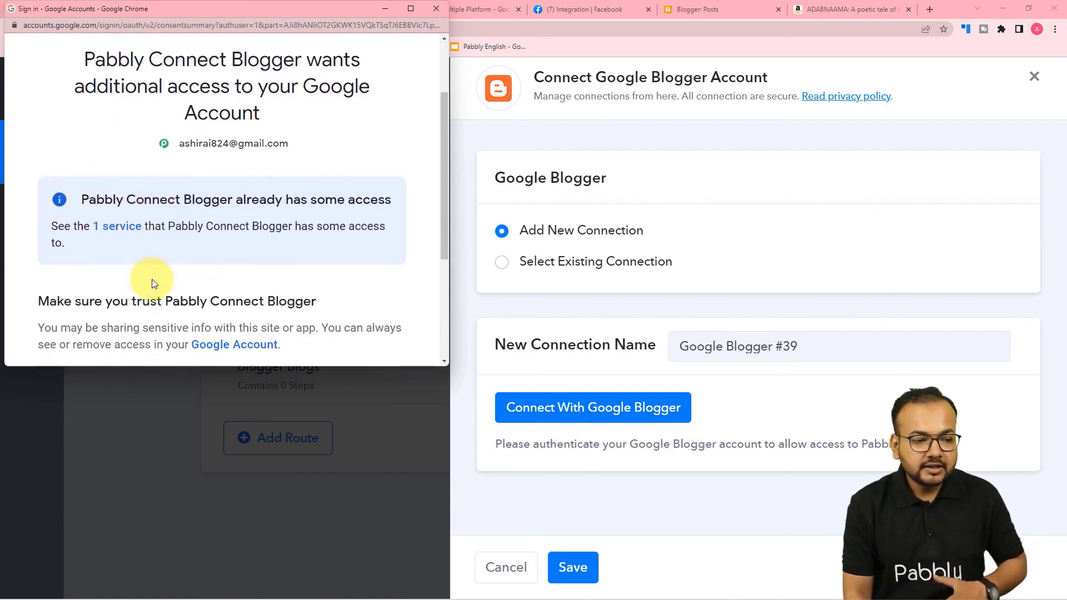
scroll(225, 161, down, 3)
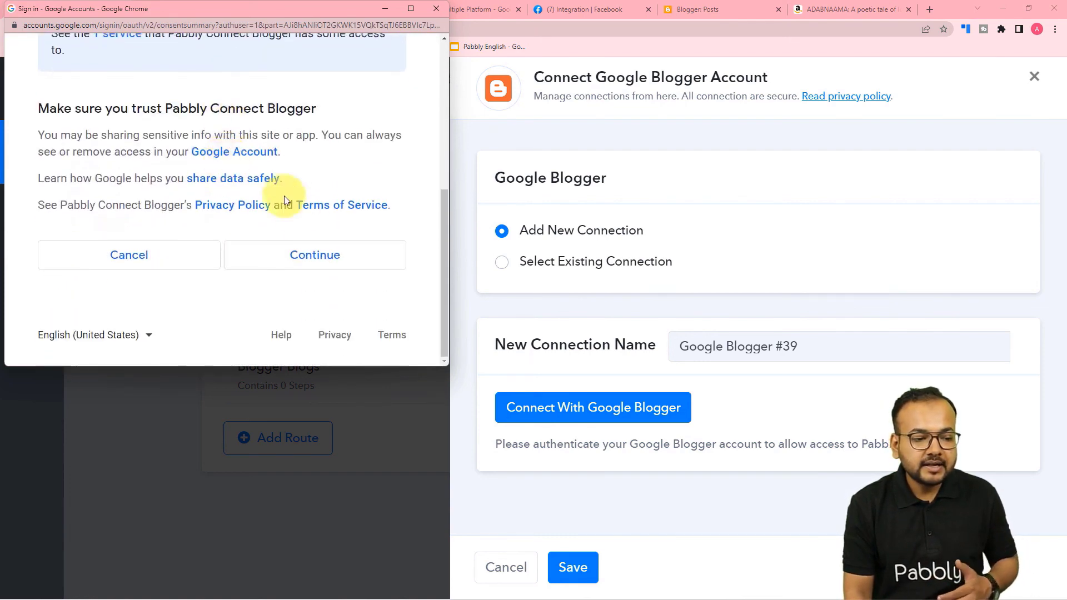
click(296, 255)
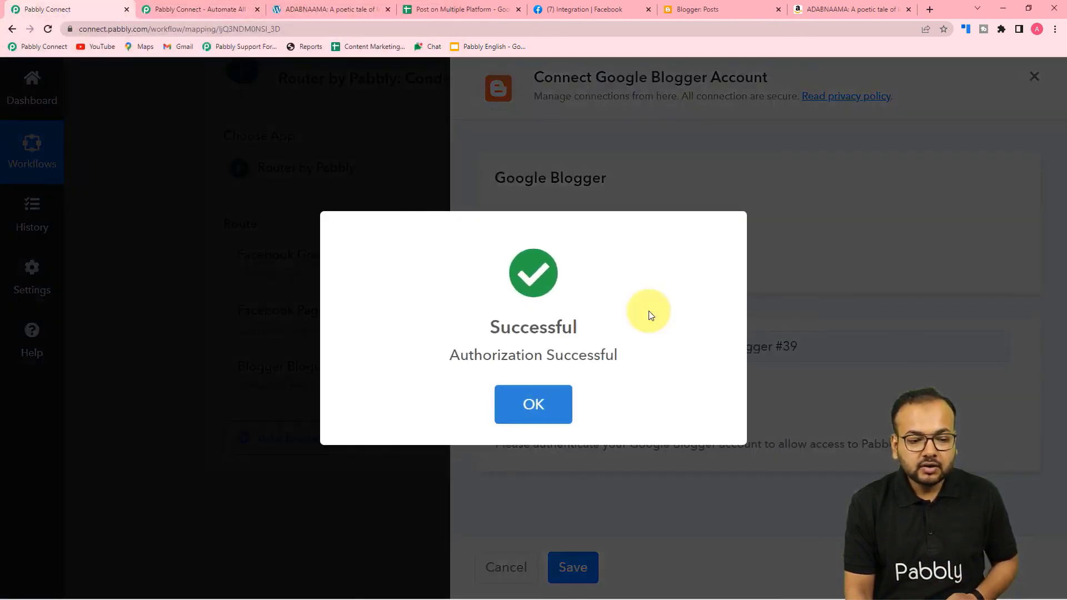
Check the blog names in the spreadsheet, then return to the Blogger step settings.
scroll(650, 316, down, 2)
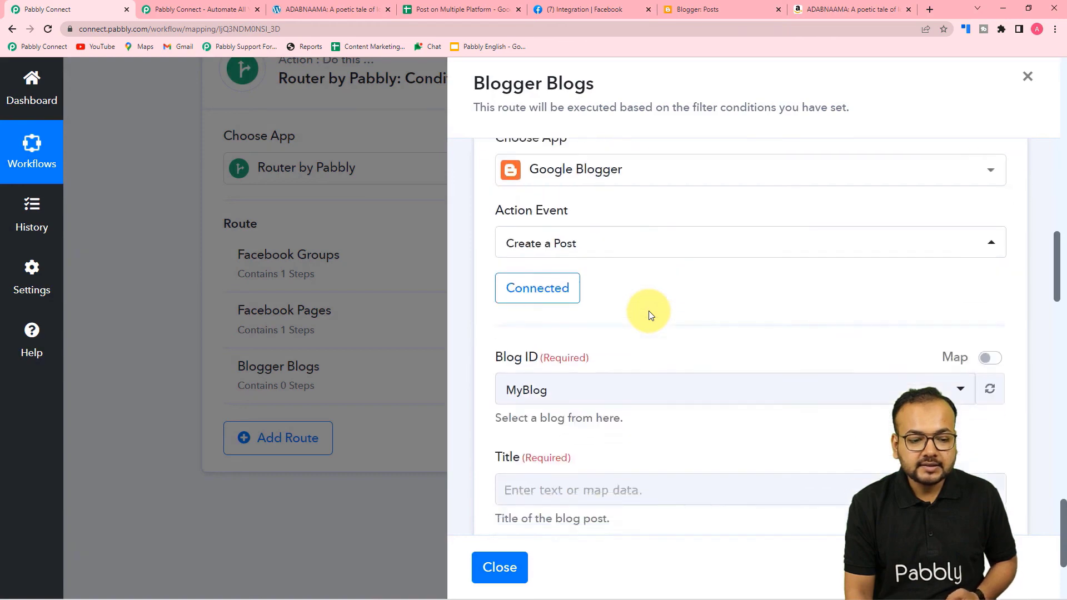
scroll(647, 311, down, 2)
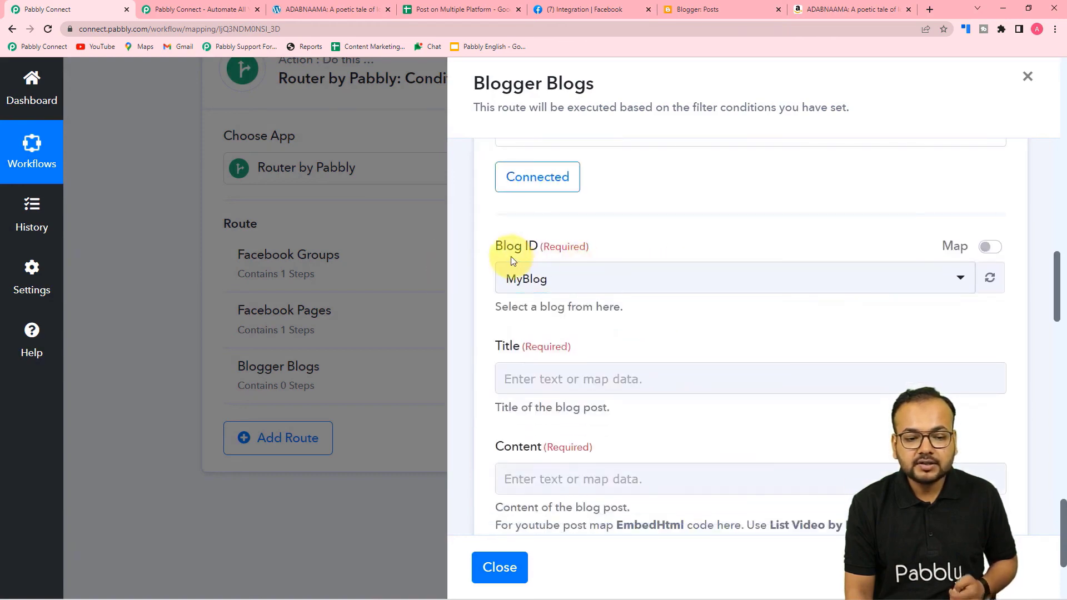
click(440, 7)
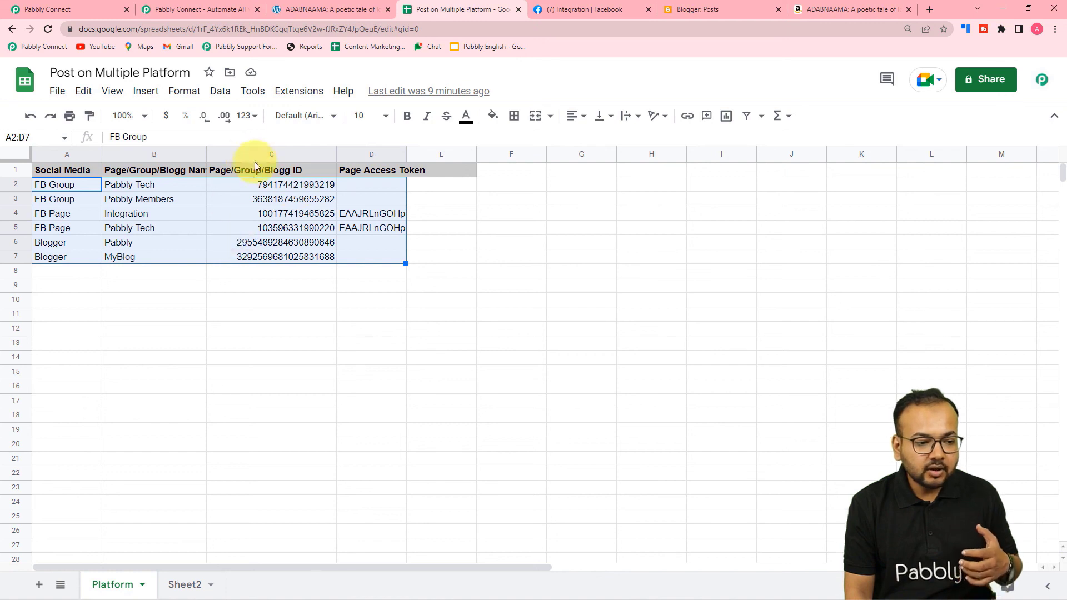
click(77, 6)
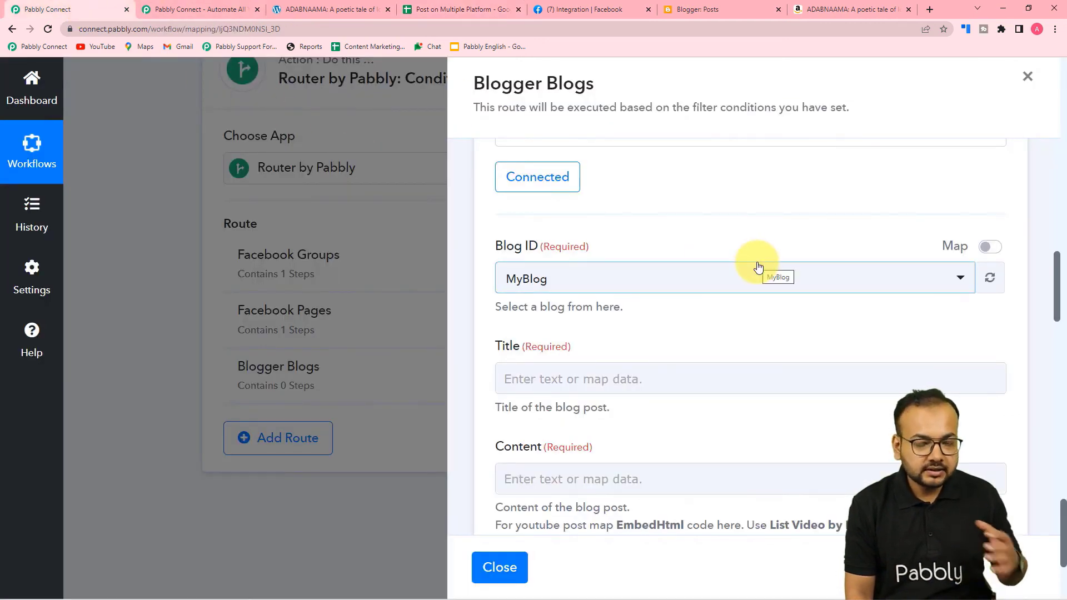
scroll(758, 267, down, 1)
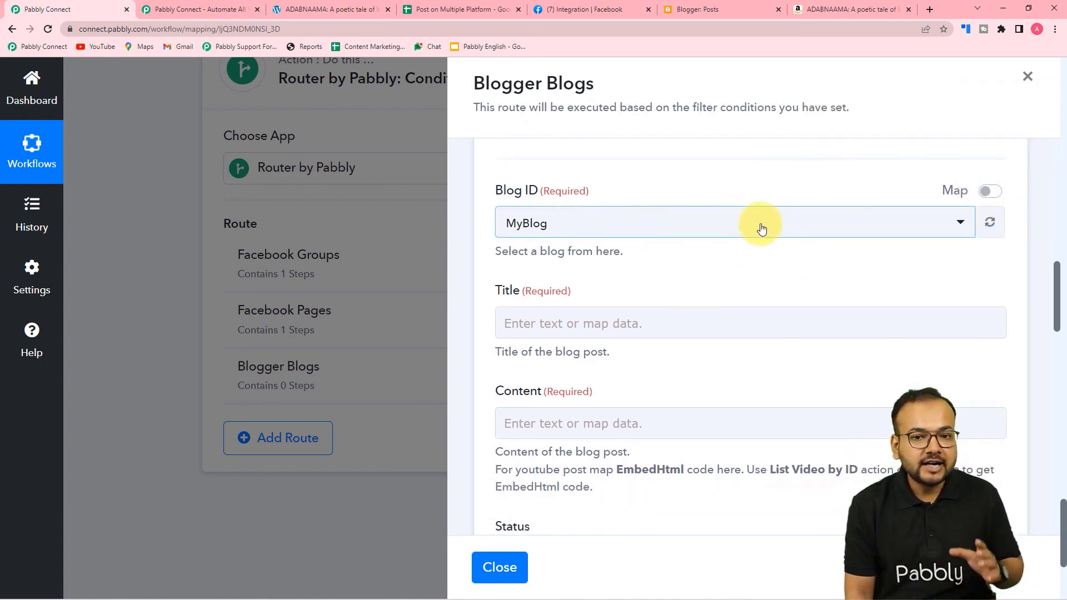
Switch Blog ID to Map and map the Iterator's Page/Group/Blogg ID into it.
click(992, 194)
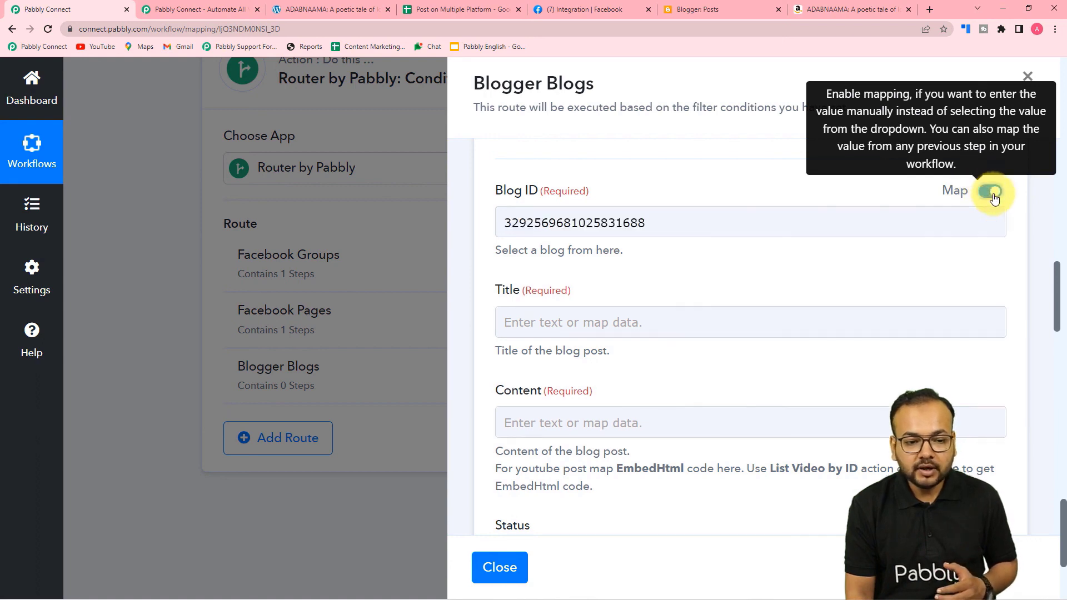
click(664, 222)
key(BackSpace)
scroll(638, 283, down, 3)
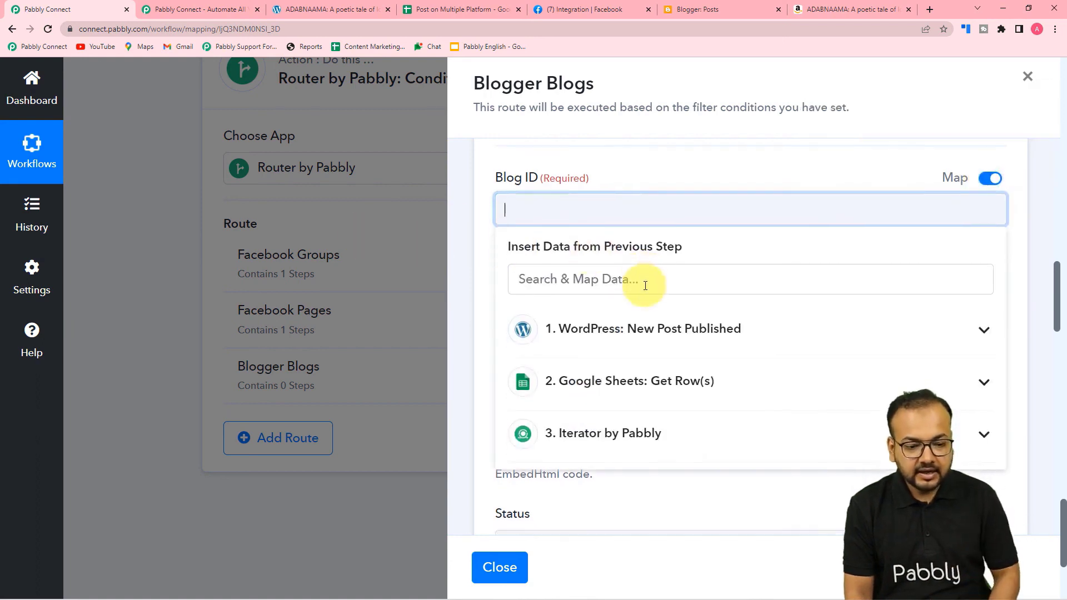
click(644, 296)
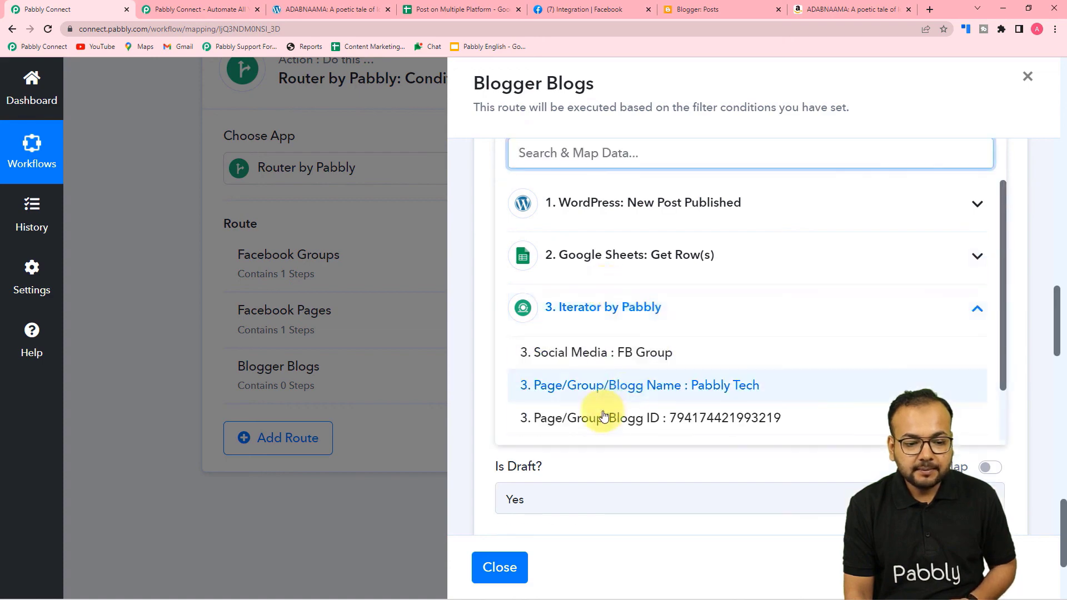
click(654, 423)
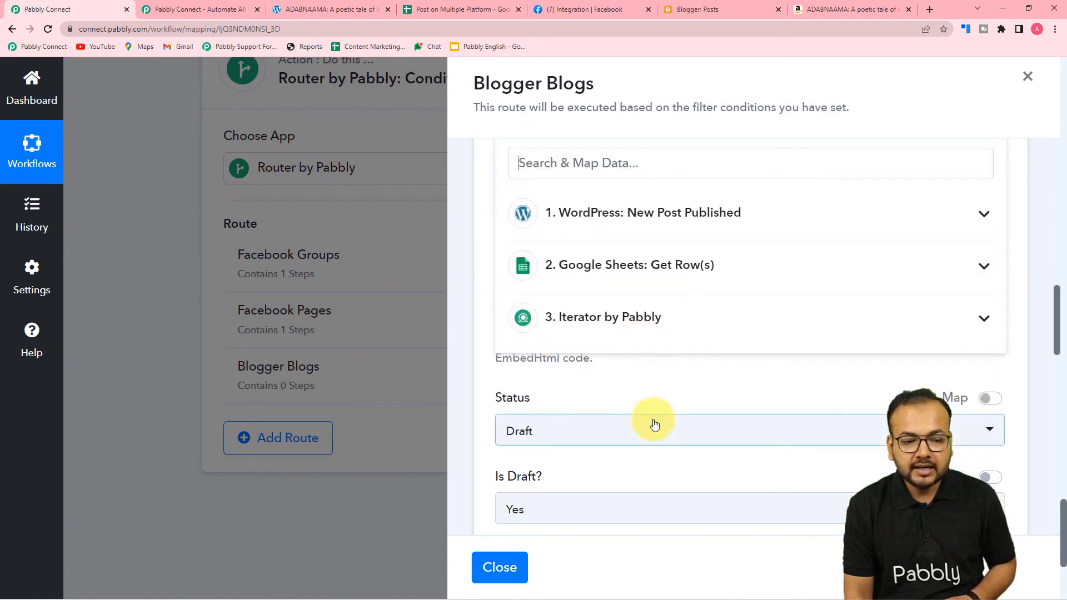
click(485, 232)
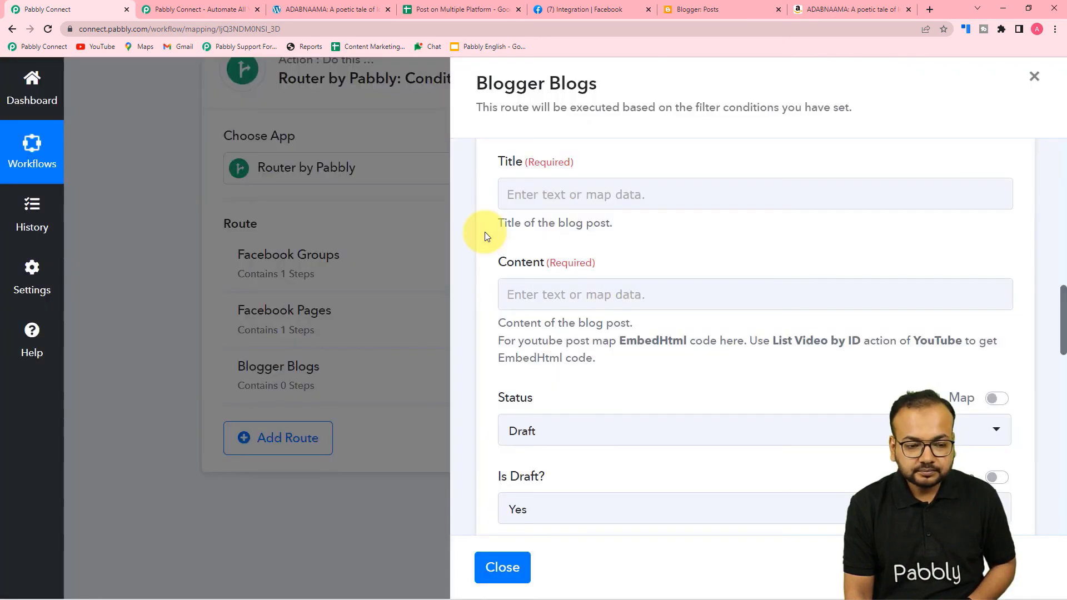
Map the WordPress post title into Title and the post content into Content.
scroll(484, 232, down, 2)
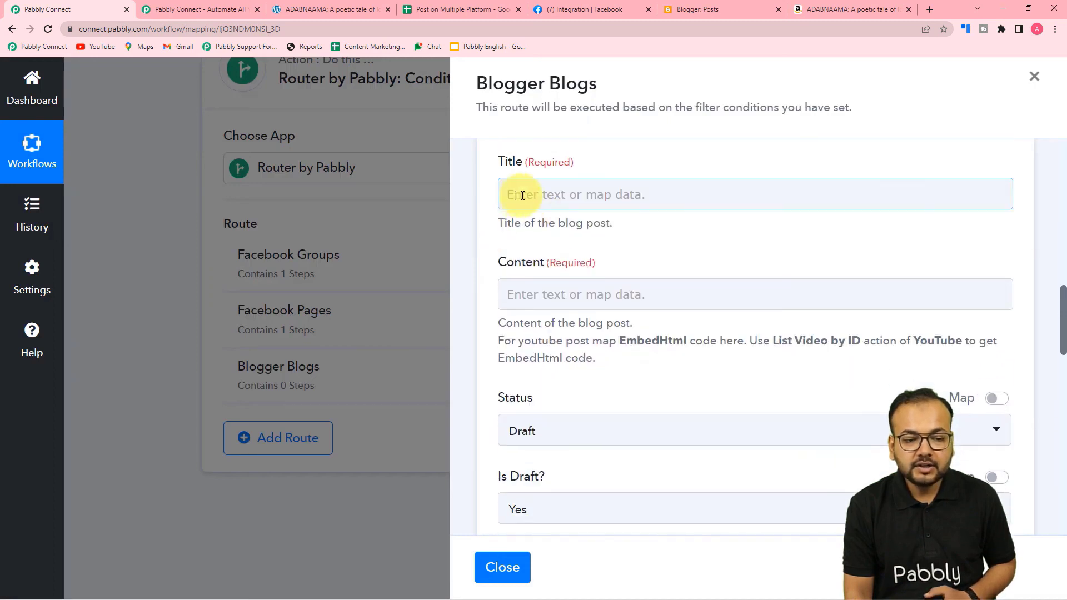
click(591, 196)
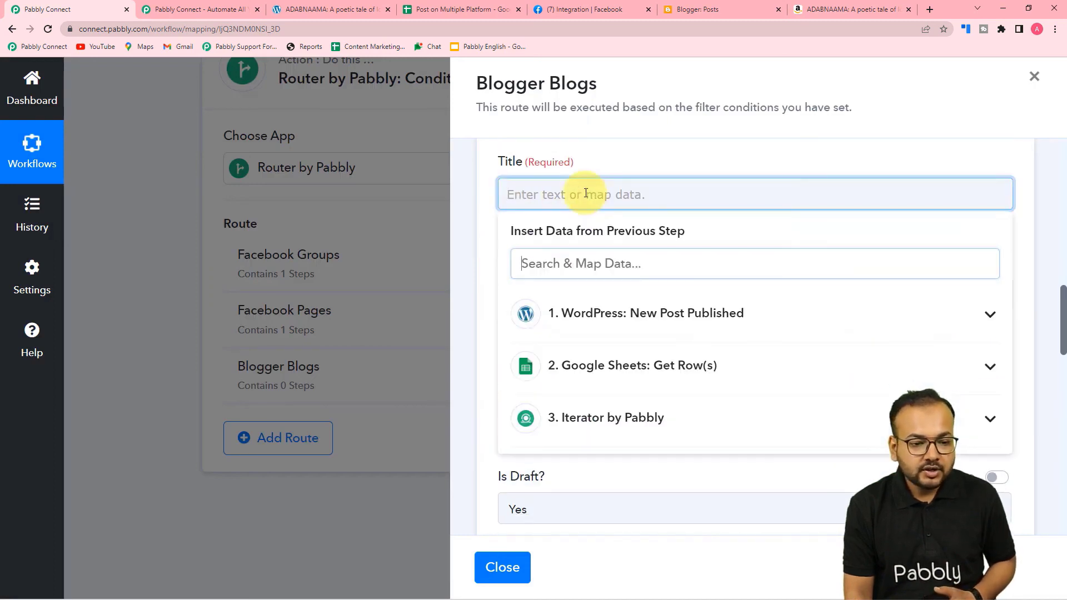
click(606, 313)
scroll(638, 433, down, 3)
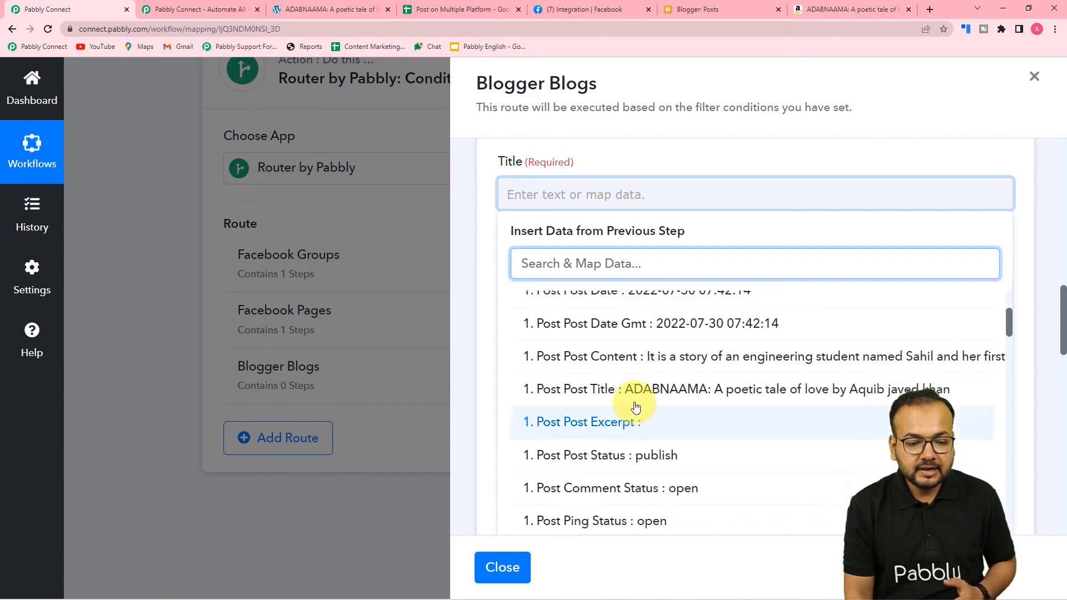
click(615, 386)
click(464, 298)
click(581, 294)
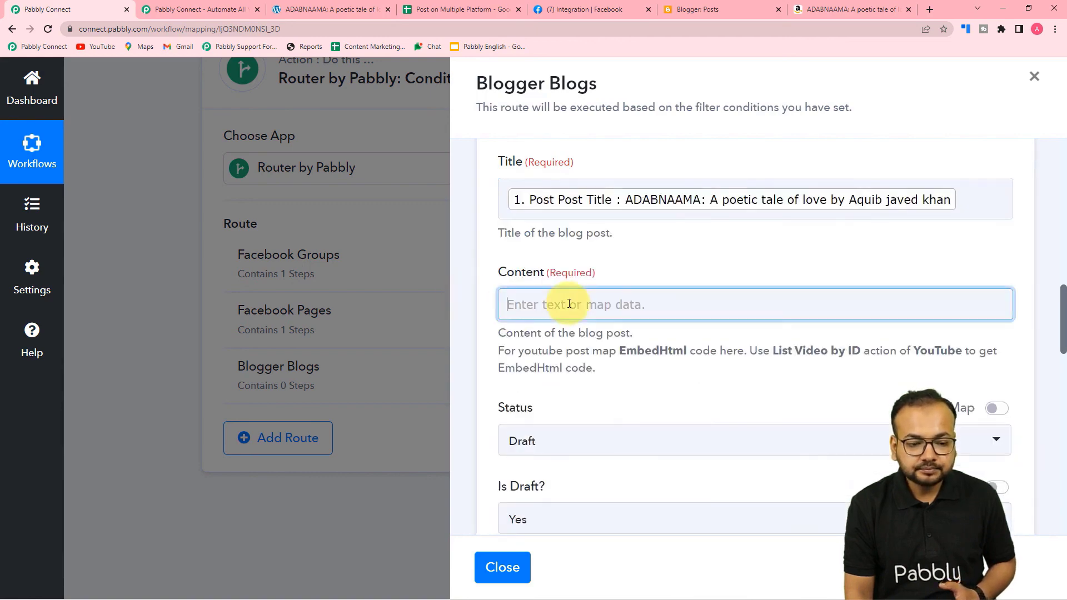
click(573, 314)
scroll(669, 417, down, 3)
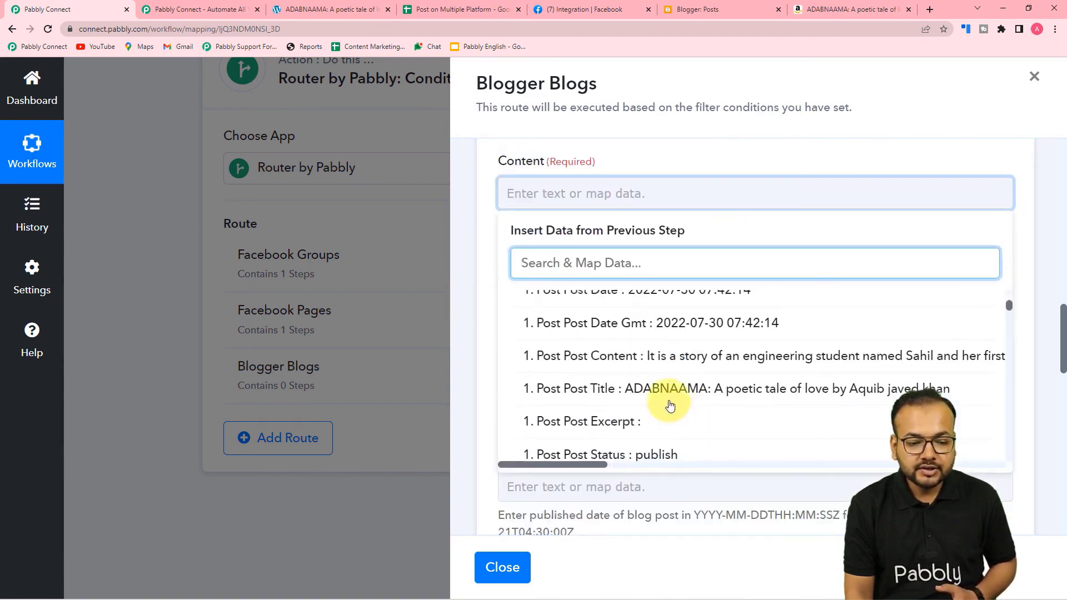
click(668, 352)
click(499, 317)
Set Status to Live and Is Draft to No, then save the Blogger step.
scroll(498, 317, down, 3)
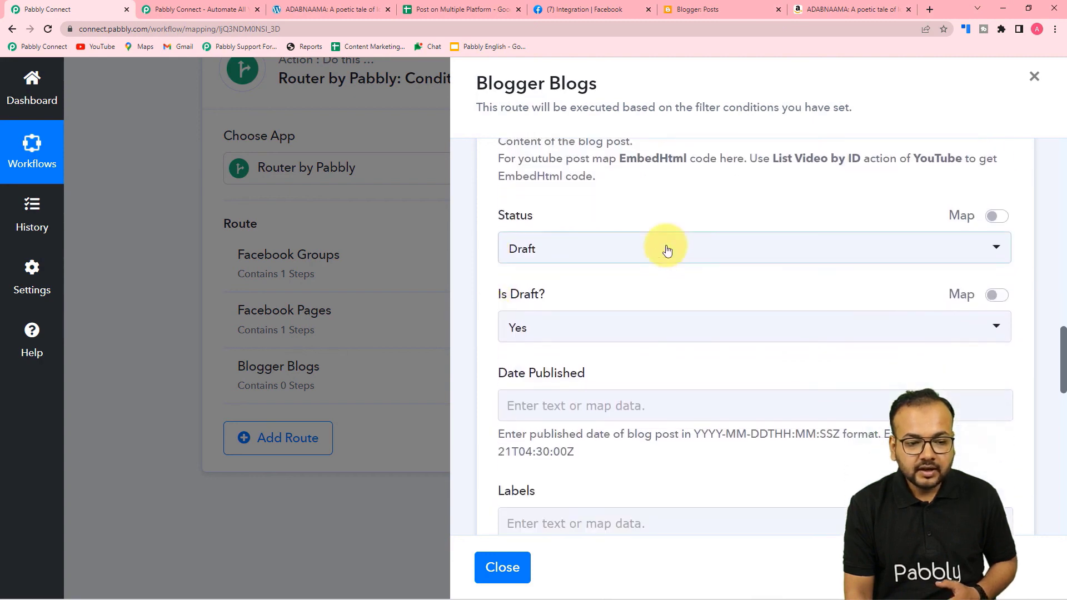
click(610, 255)
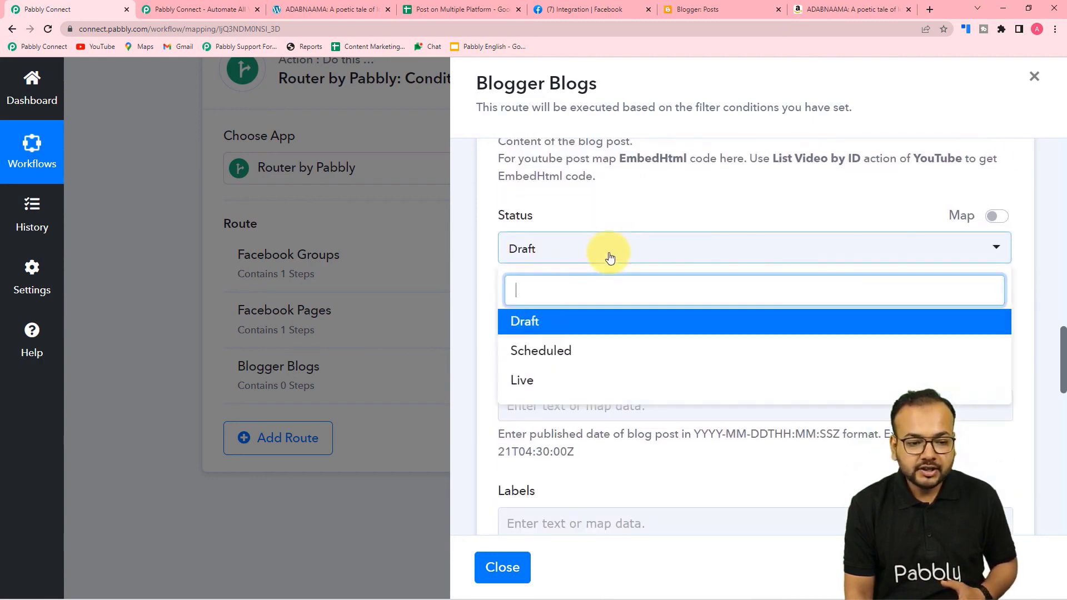
click(542, 382)
click(541, 334)
click(525, 429)
scroll(488, 377, down, 9)
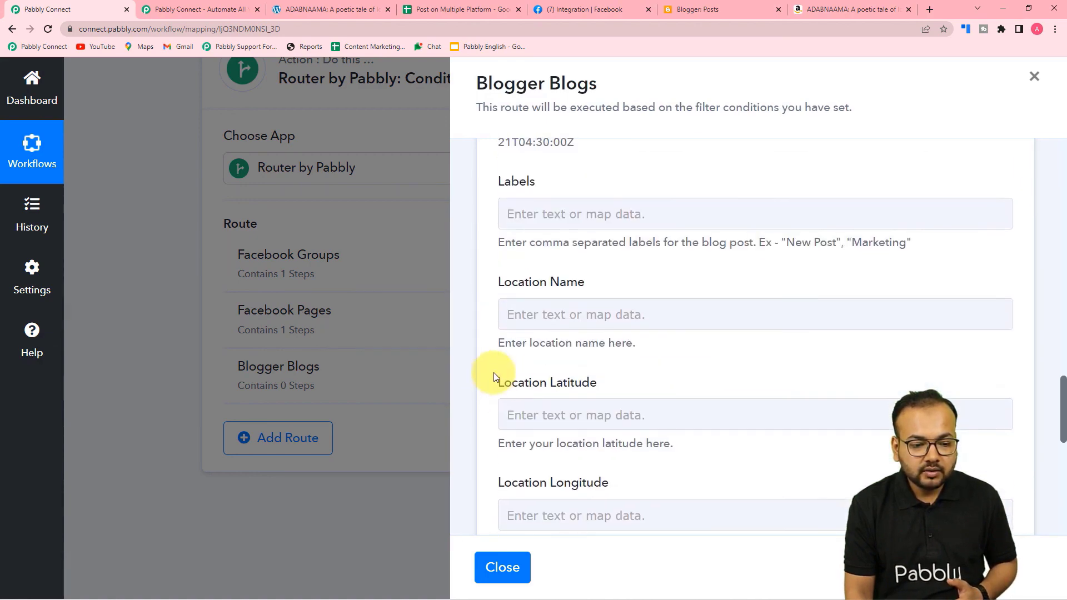
scroll(600, 245, down, 3)
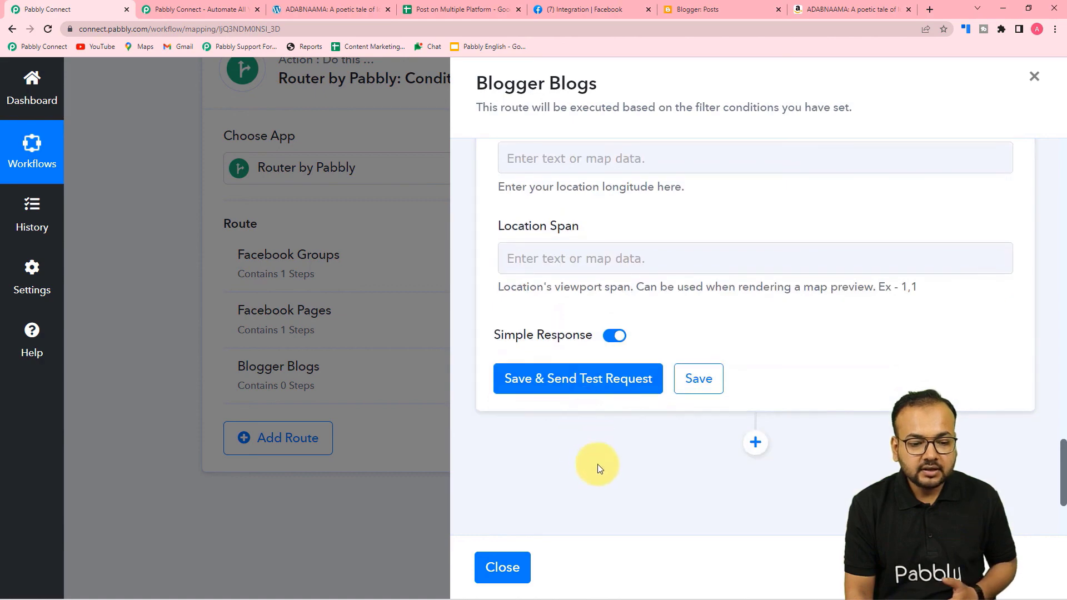
click(699, 379)
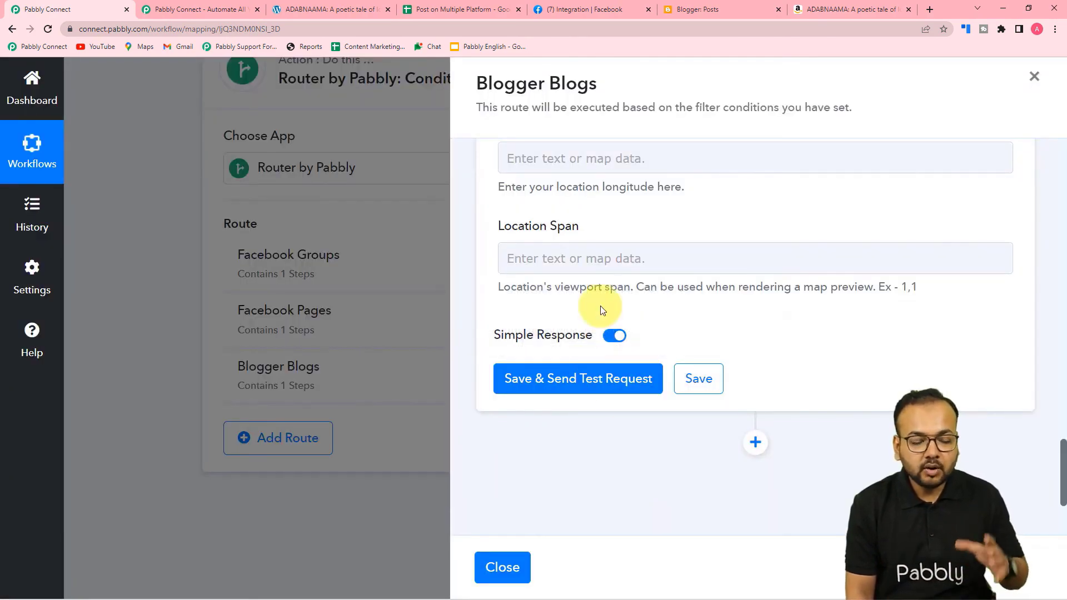
Close the Blogger Blogs panel and collapse the WordPress and Google Sheets step cards.
click(505, 565)
scroll(601, 352, up, 20)
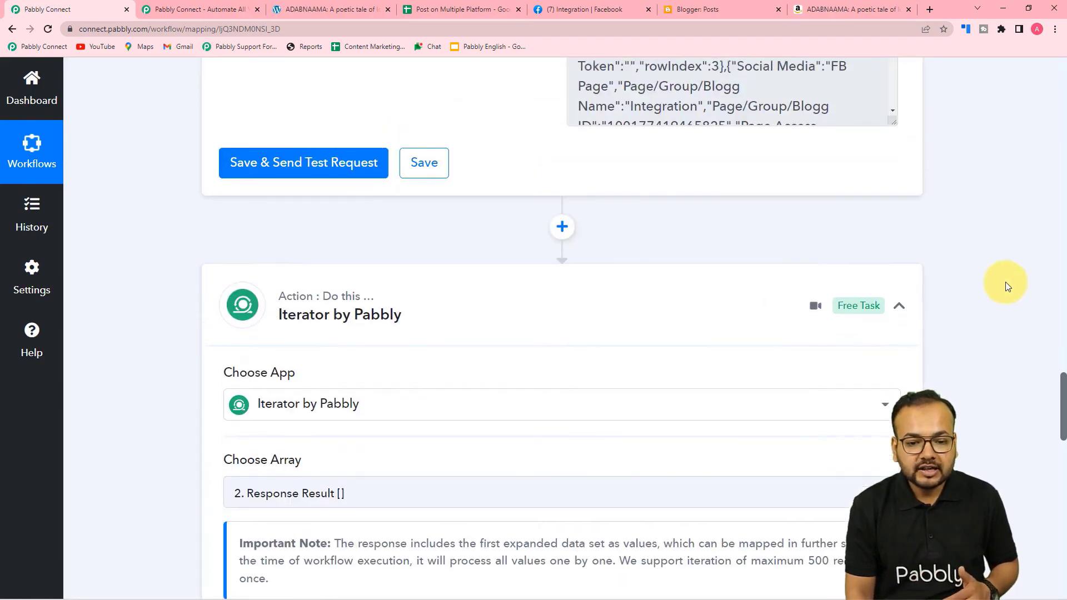
scroll(1007, 286, up, 20)
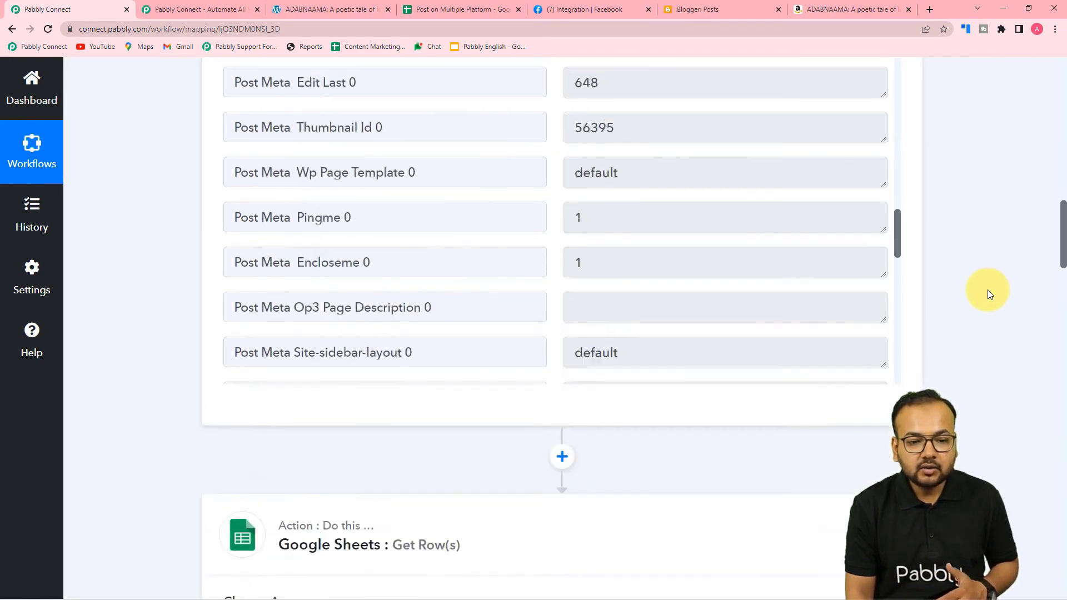
scroll(988, 289, up, 20)
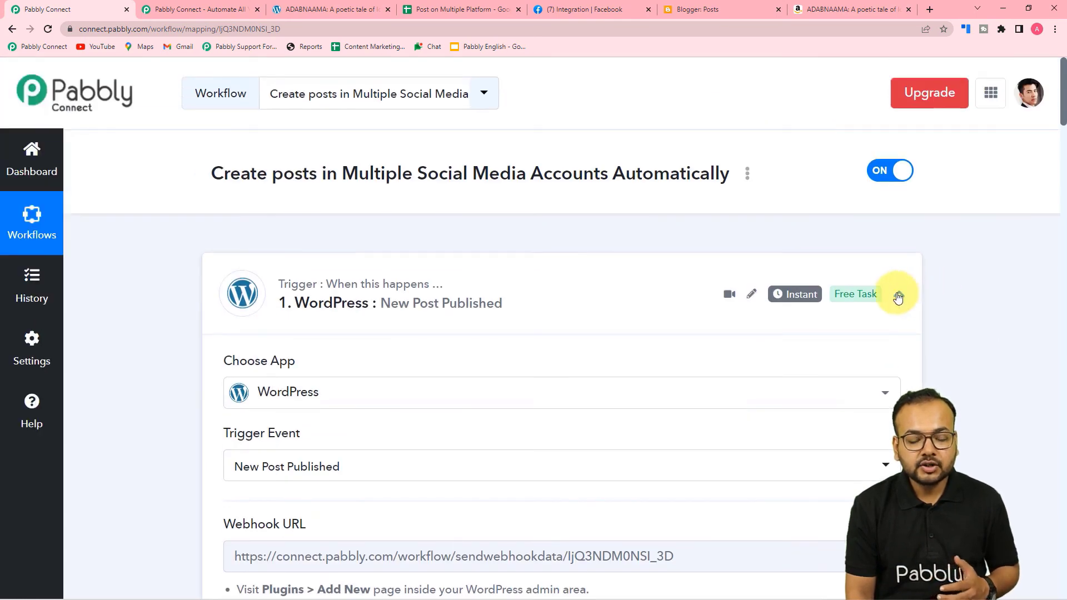
click(898, 296)
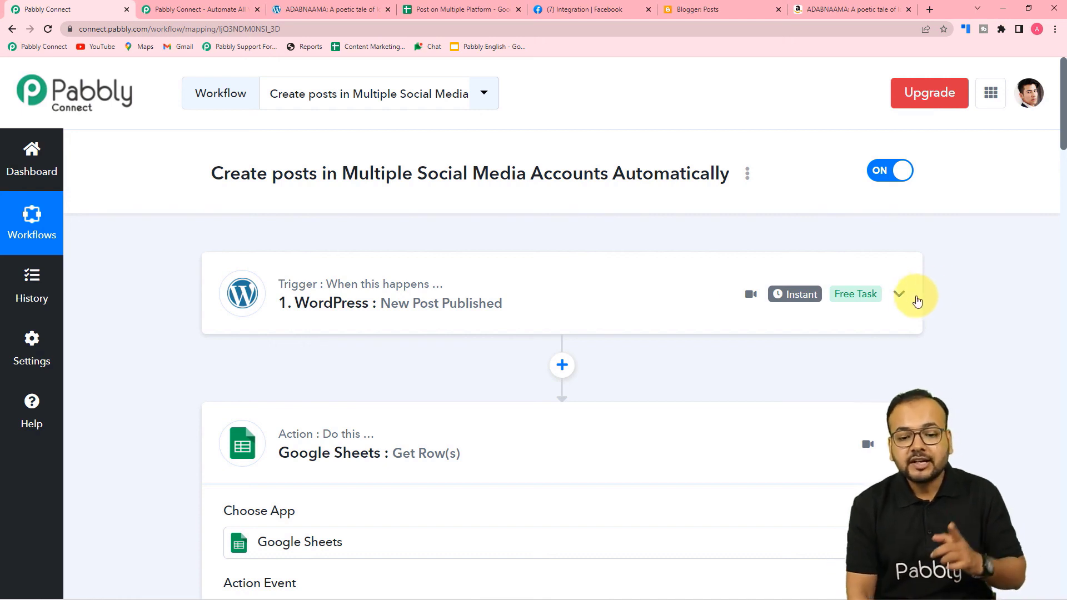
click(898, 293)
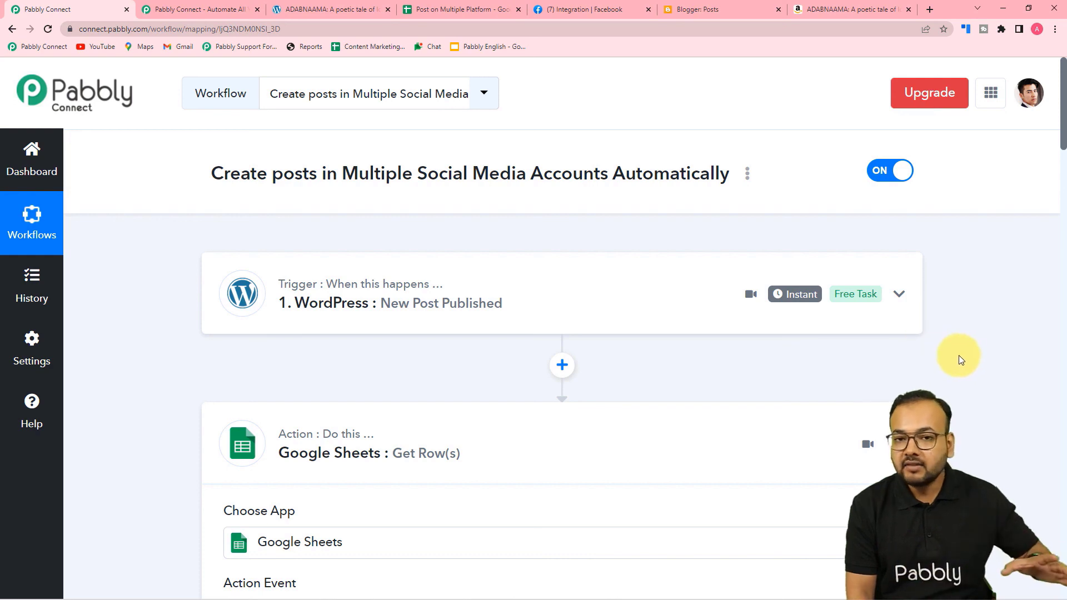
click(899, 444)
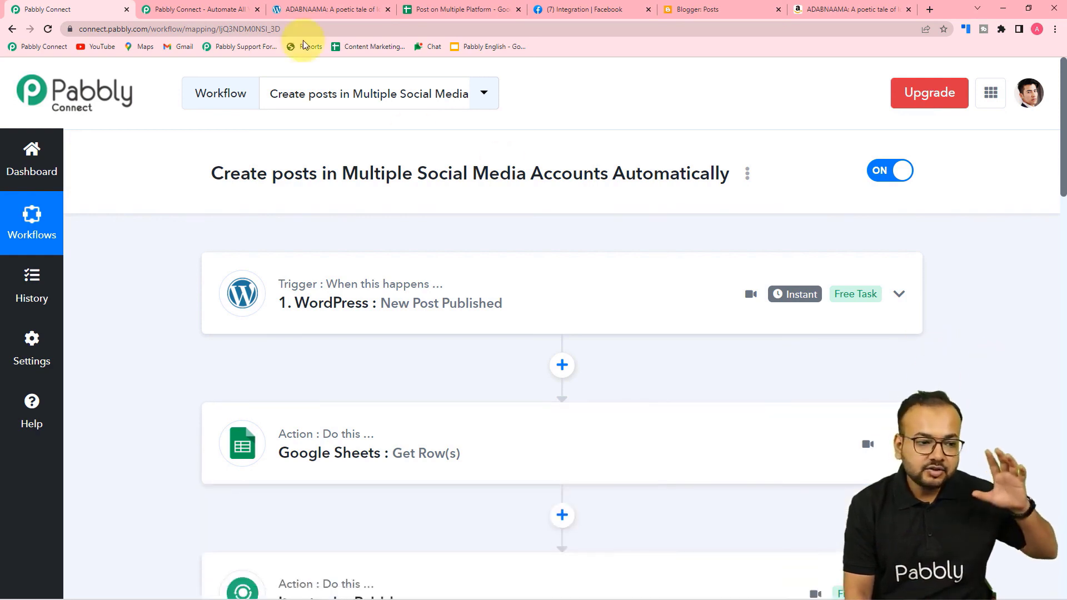
click(328, 10)
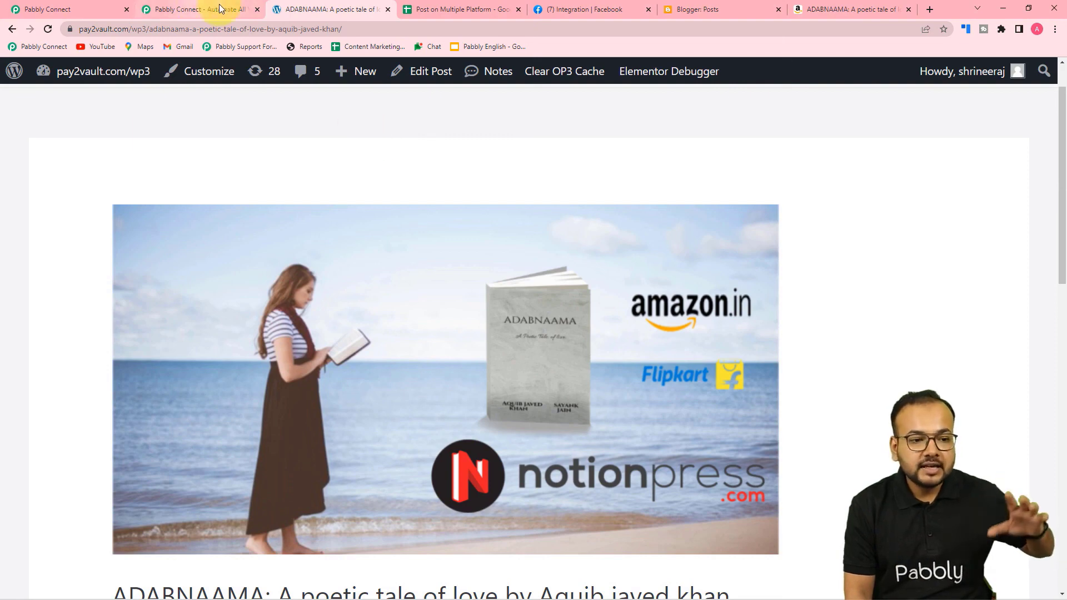
click(563, 10)
scroll(584, 214, down, 5)
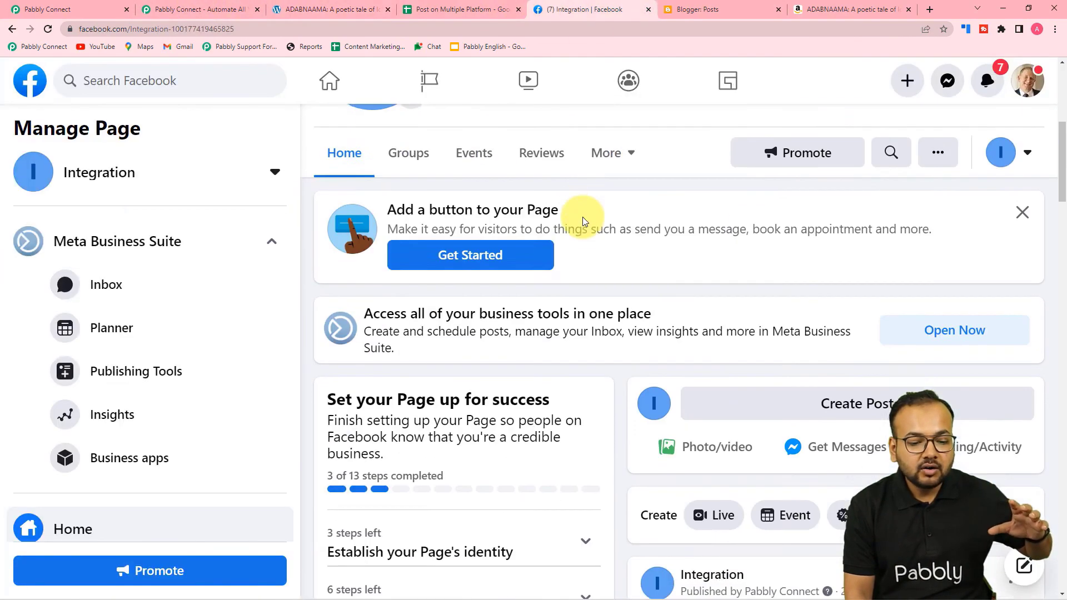
scroll(581, 219, down, 5)
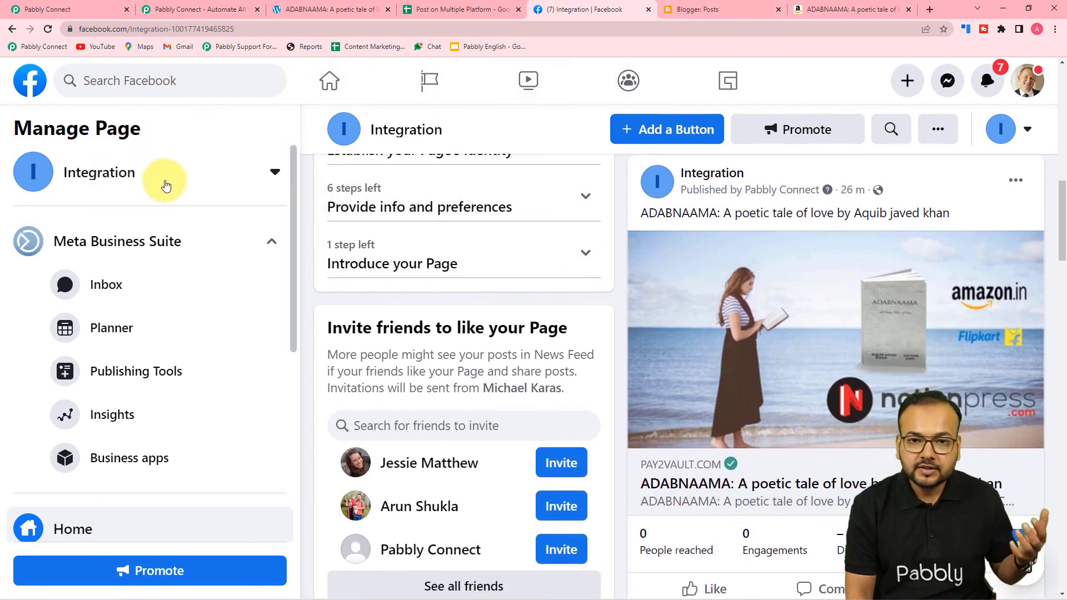
click(48, 10)
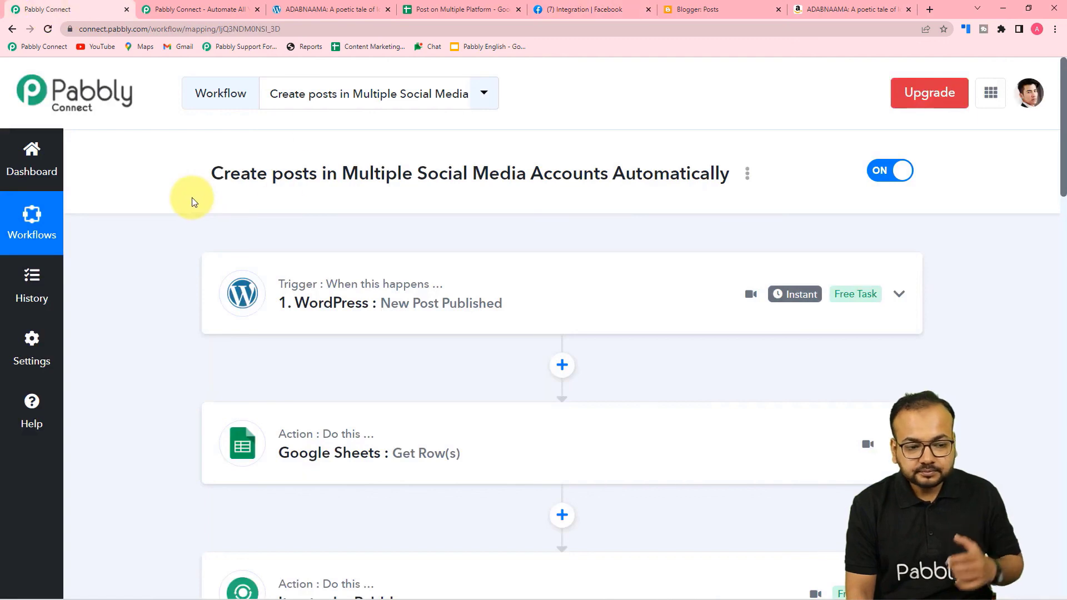
scroll(194, 202, down, 1)
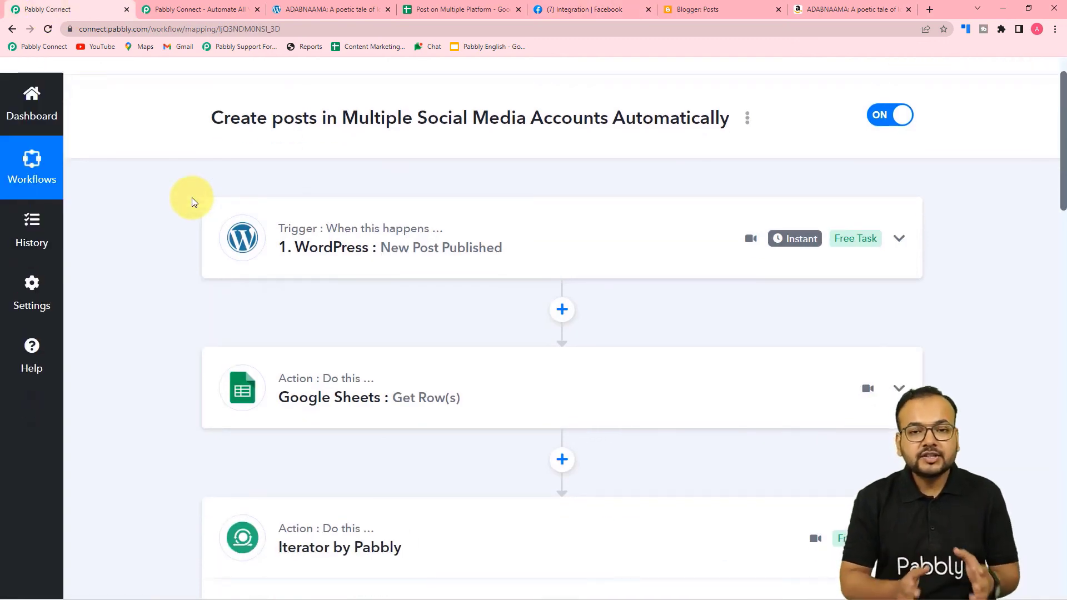